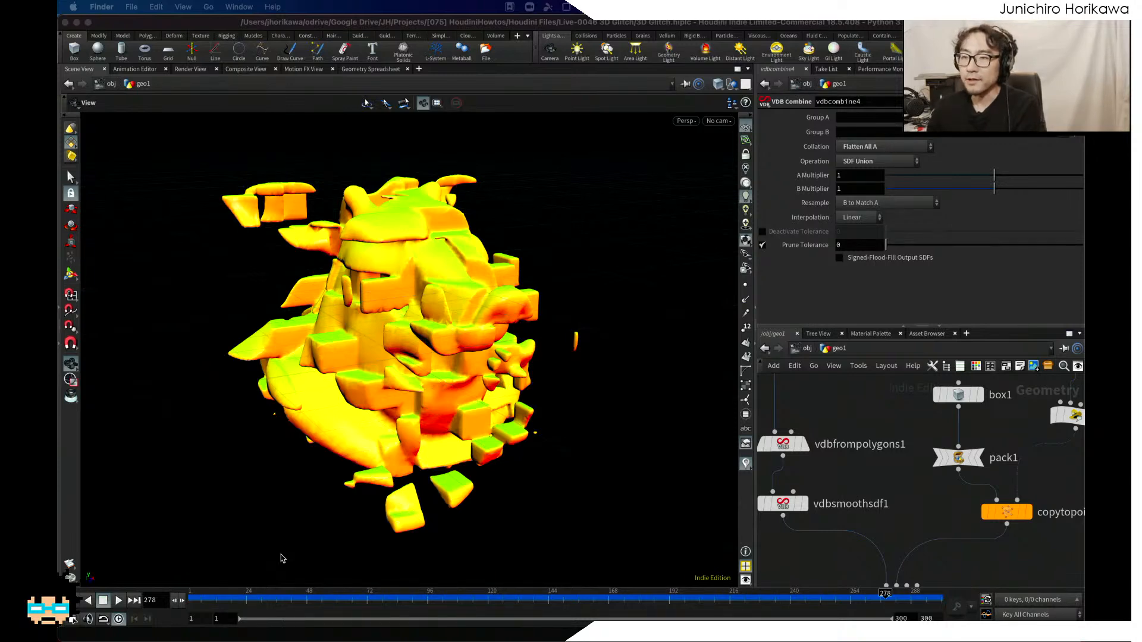
Step: Play the finished pig head glitch animation from frame 1 and inspect the result from several angles
left_click(253, 592)
left_click_drag(253, 592, 171, 598)
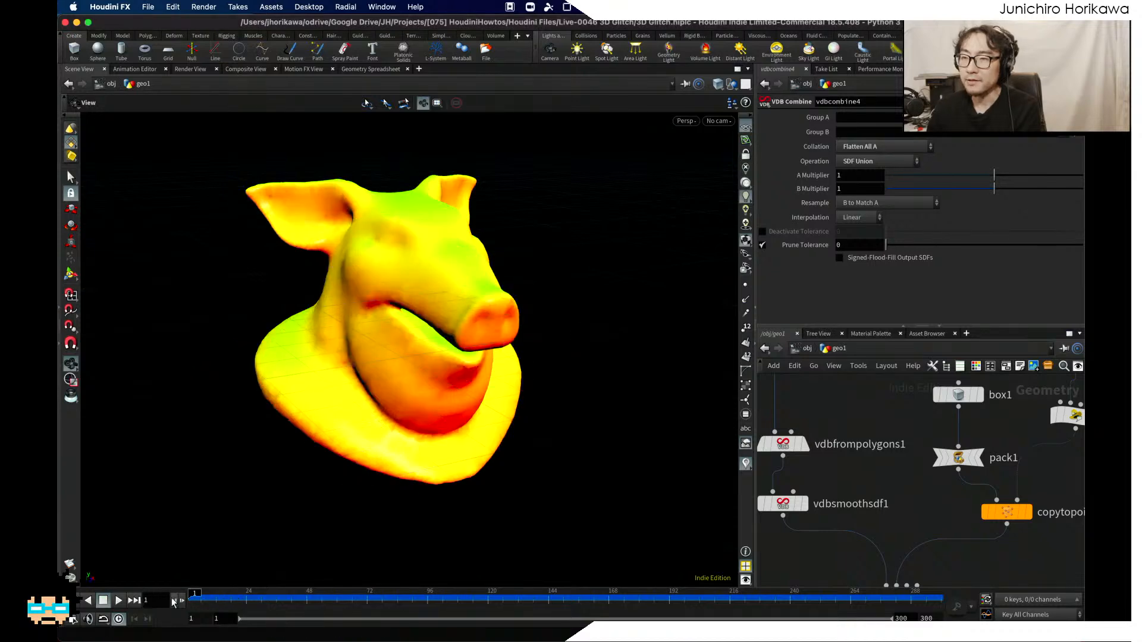
left_click(119, 600)
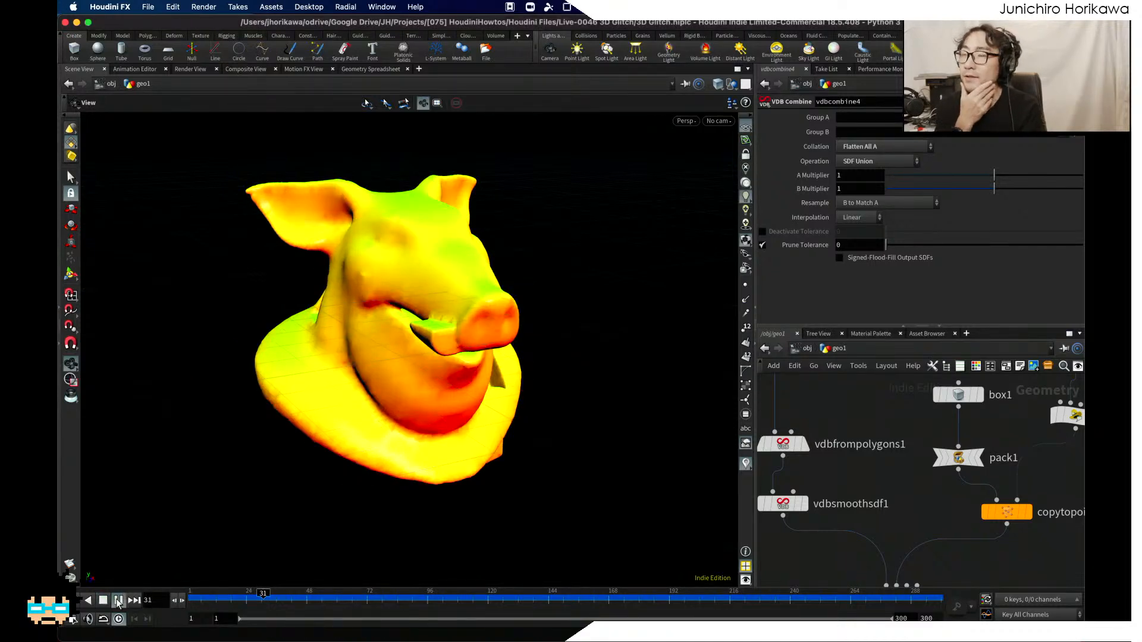
left_click_drag(421, 448, 506, 394)
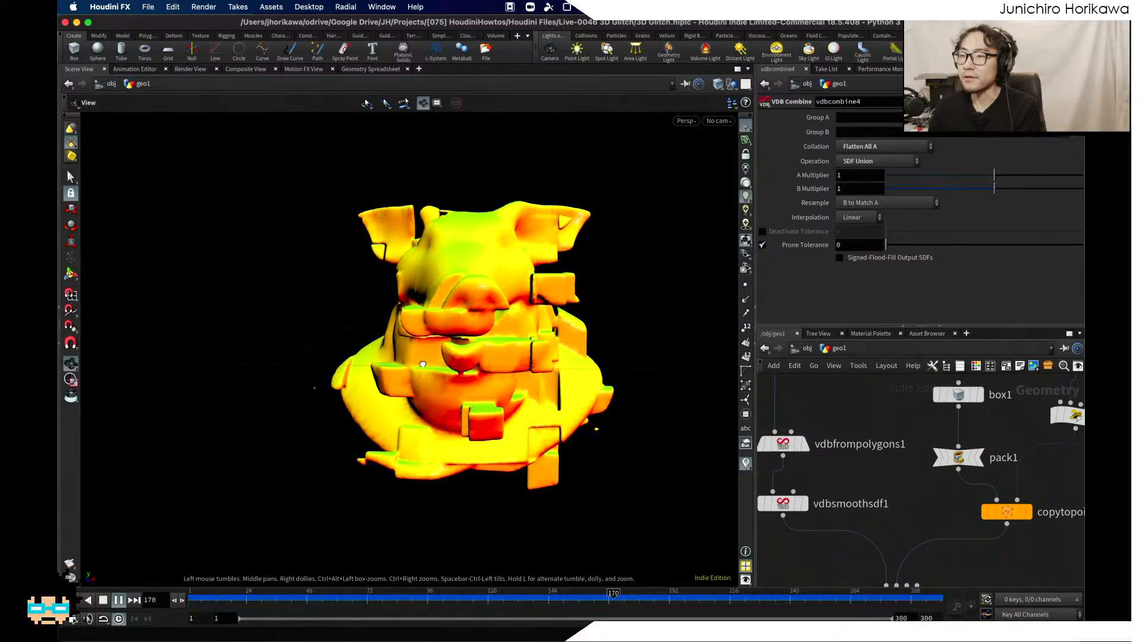
left_click_drag(506, 363, 453, 374)
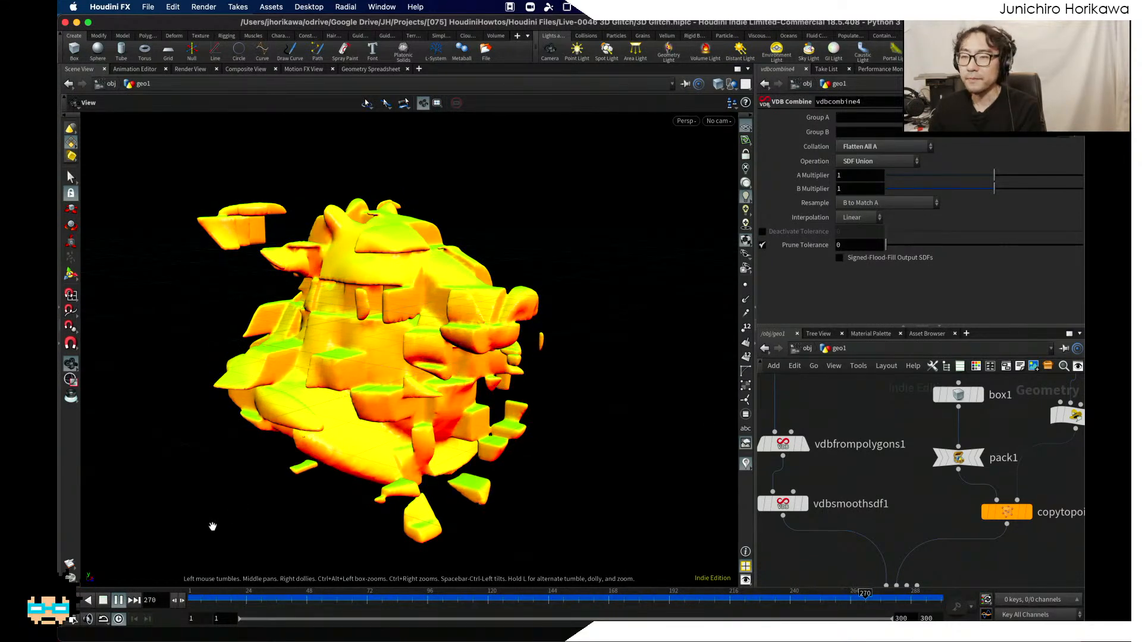
left_click(118, 602)
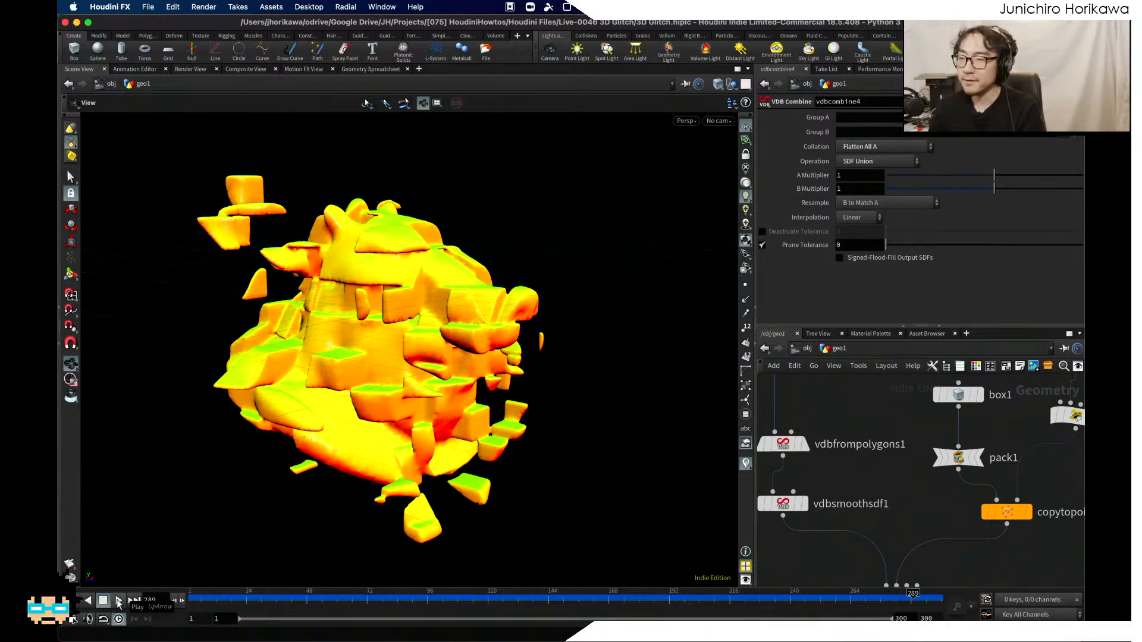
mouse_move(373, 430)
left_mouse_down()
mouse_move(237, 407)
mouse_move(176, 368)
mouse_move(235, 395)
mouse_move(331, 381)
mouse_move(365, 413)
mouse_move(319, 415)
mouse_move(390, 415)
left_mouse_up()
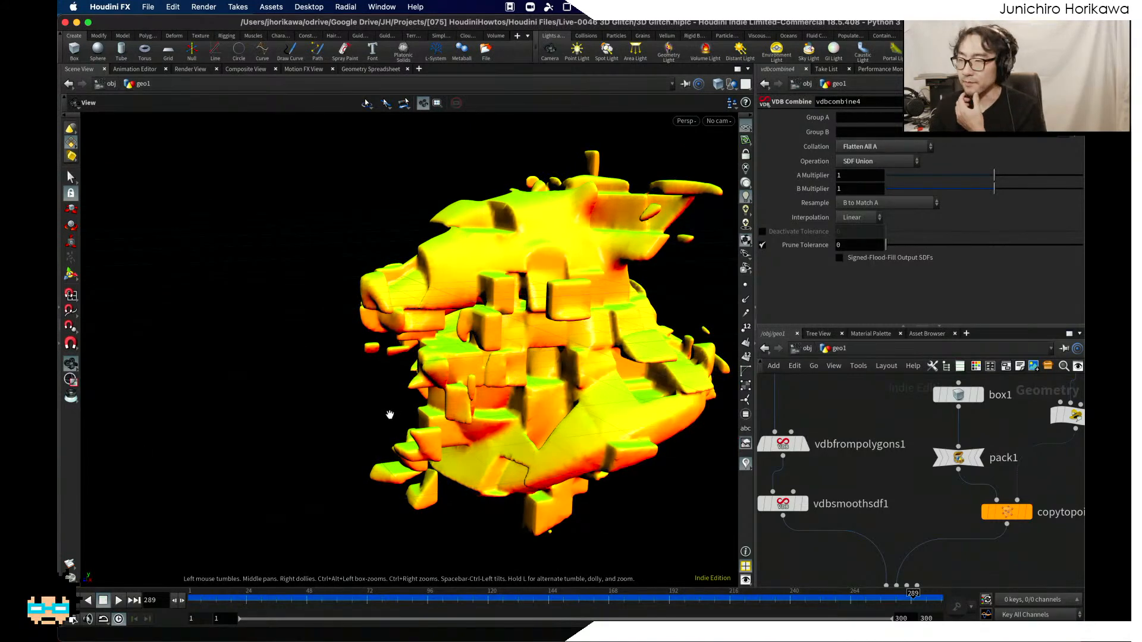
left_click_drag(783, 445, 780, 440)
left_click_drag(618, 374, 509, 367)
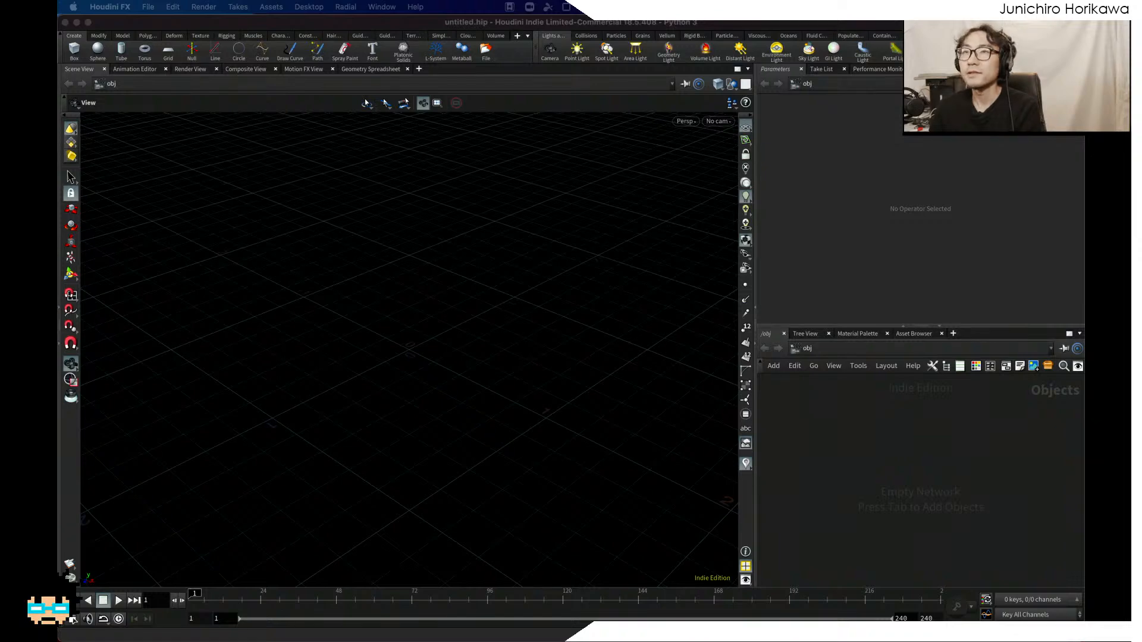
left_click(836, 432)
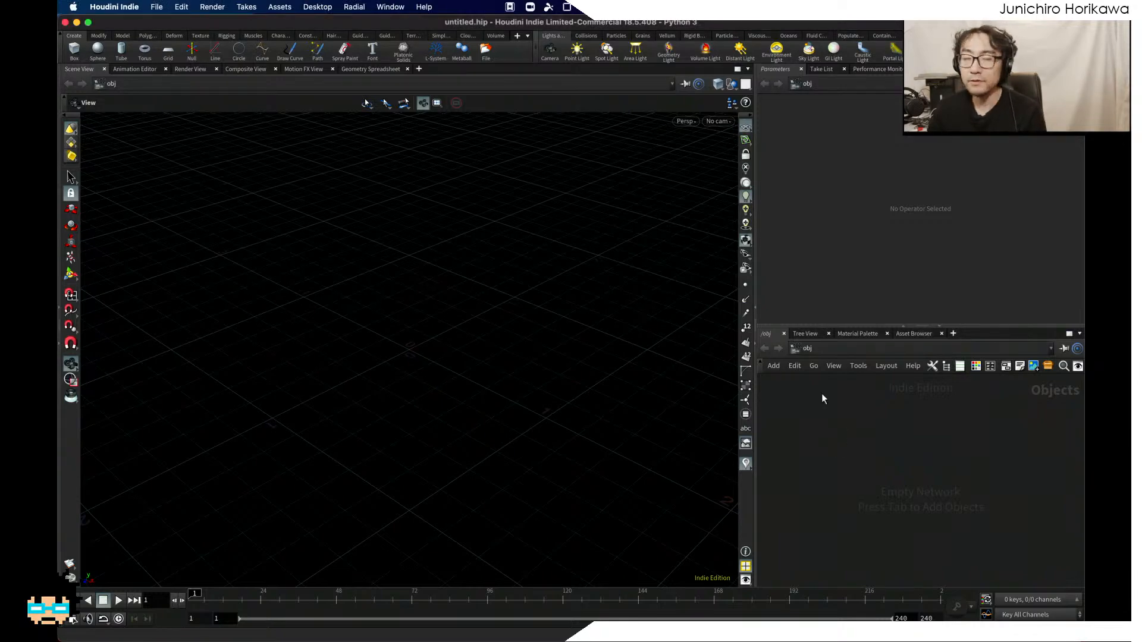
key("alt+space")
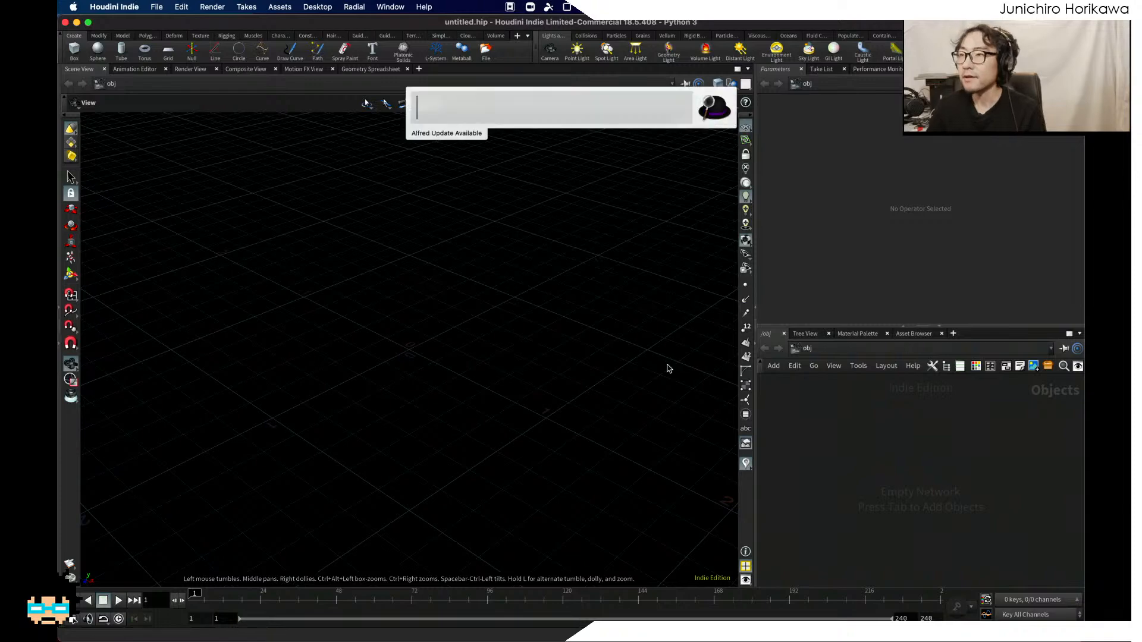
type("tem")
key("BackSpace")
key("BackSpace")
key("BackSpace")
key("Escape")
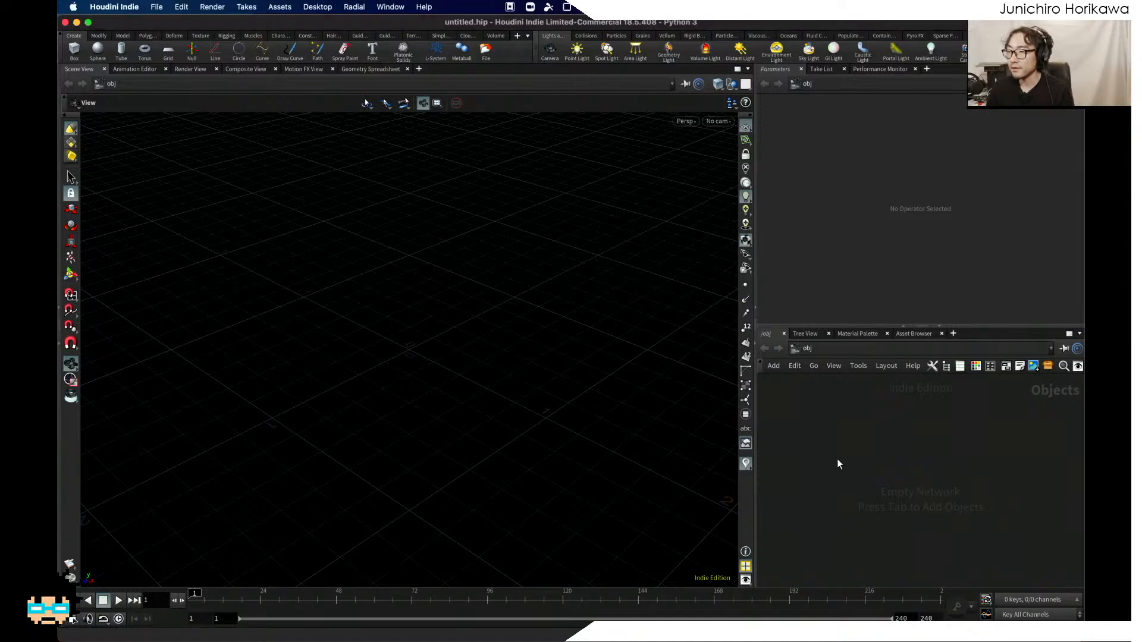
Step: Create a Geometry object in the empty scene and go inside its network
key("Tab")
type("g")
key("Return")
left_click(855, 437)
double_click(854, 438)
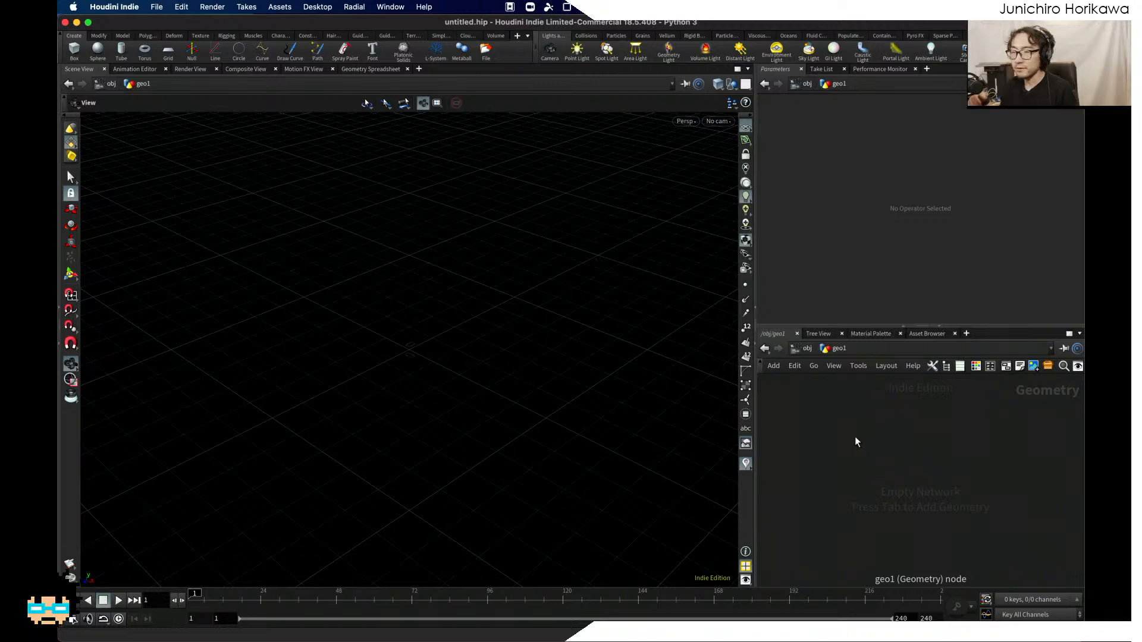
Step: Add a Pig Head test geometry node to the geometry network
key("Tab")
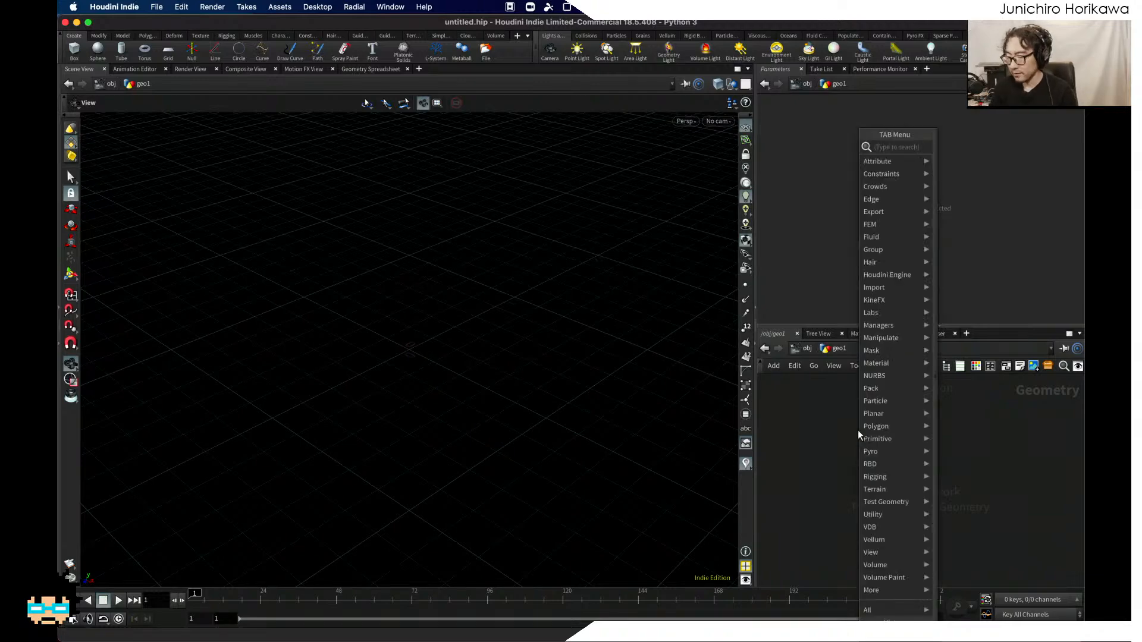
type("pig")
key("Return")
left_click(844, 416)
left_click_drag(654, 382, 644, 367)
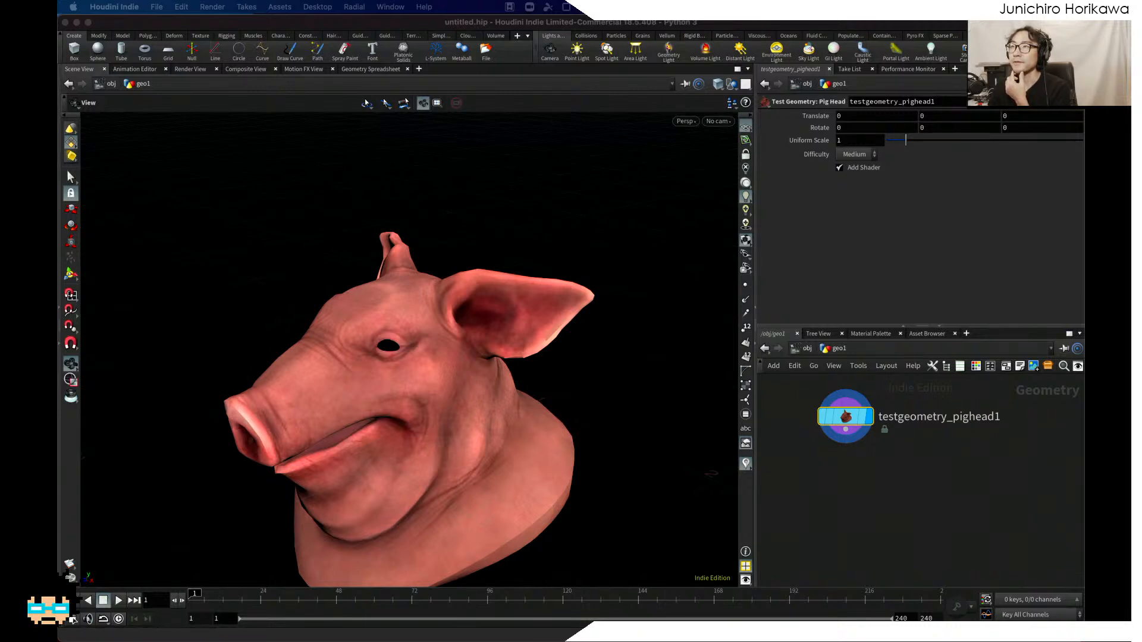
Step: Add a VDB from Polygons node fed by the pig head through its first input, and switch the network wires to the curved style
left_click(849, 498)
key("Tab")
type("vdb from po")
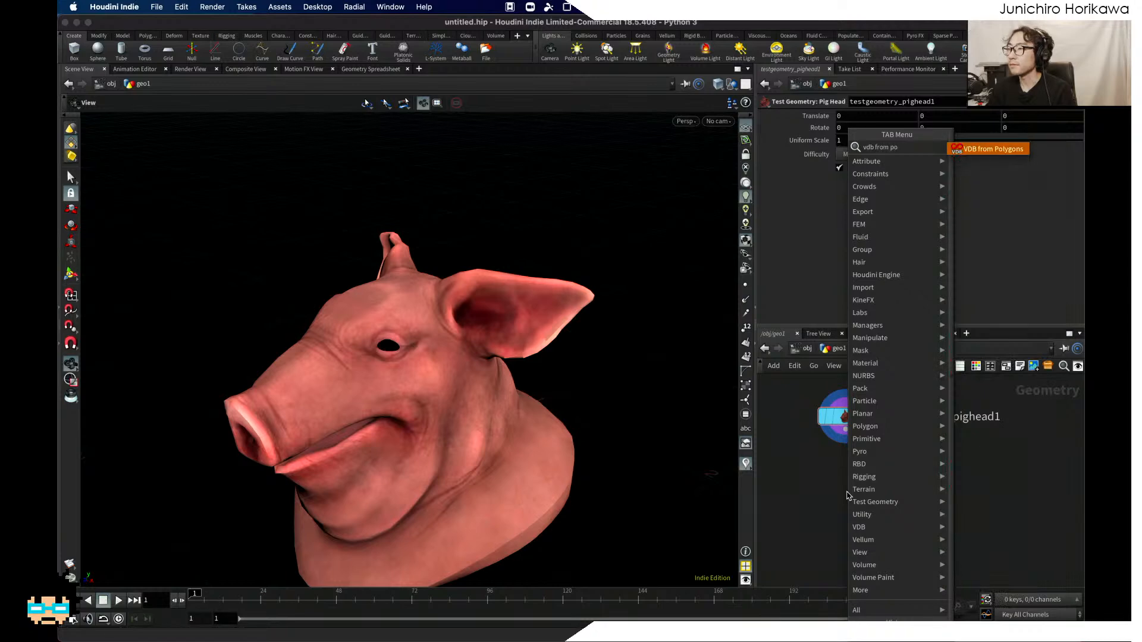
key("Return")
left_click(834, 508)
left_click_drag(861, 425, 831, 476)
left_click(831, 479)
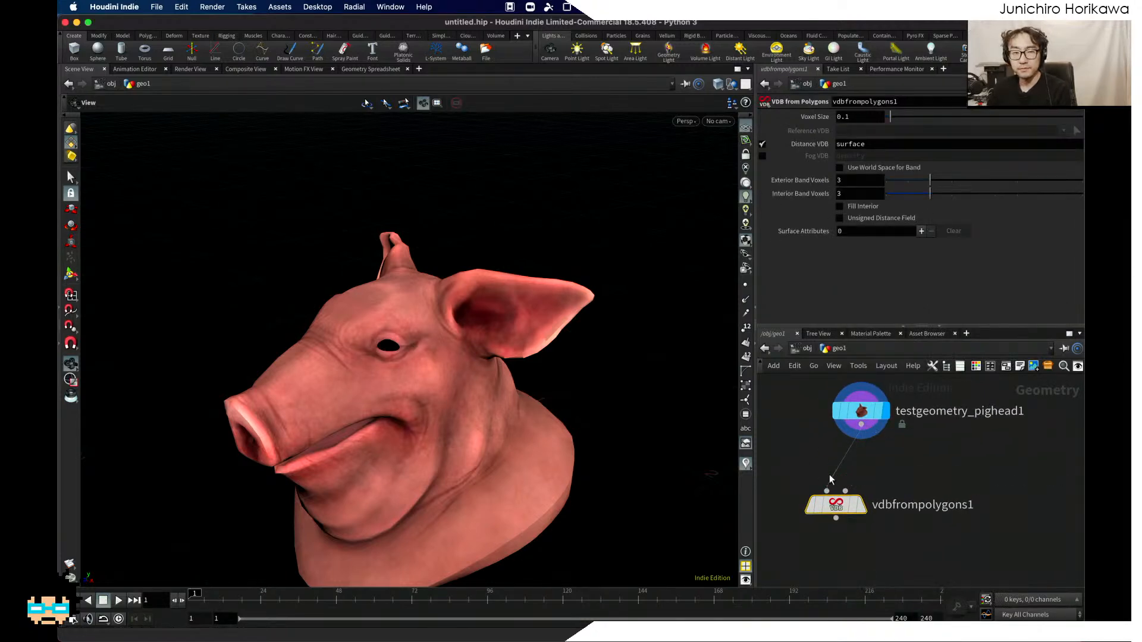
key("shift+s")
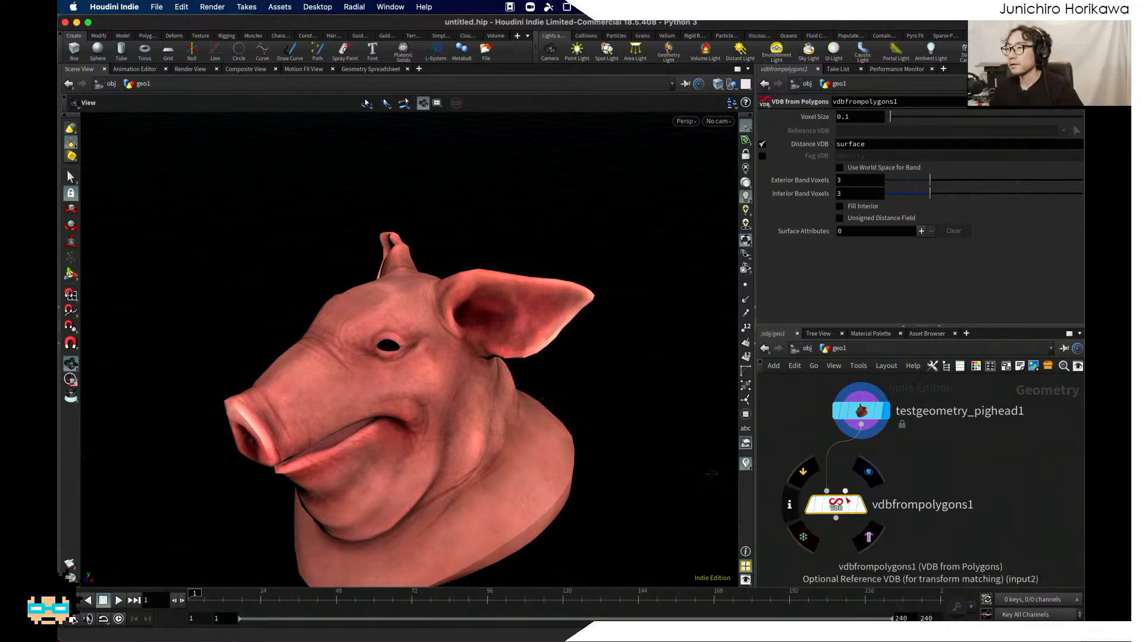
Step: Switch the computer's fans to manual control in the system's fan utility and set both sides to about two thirds of full speed
left_click(649, 7)
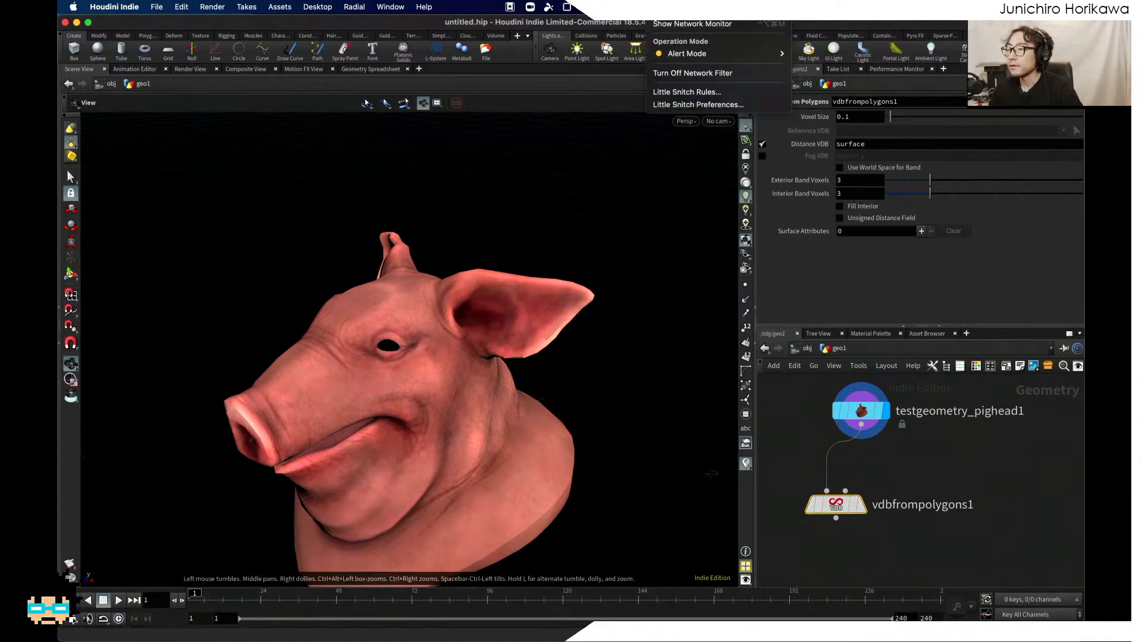
mouse_move(589, 7)
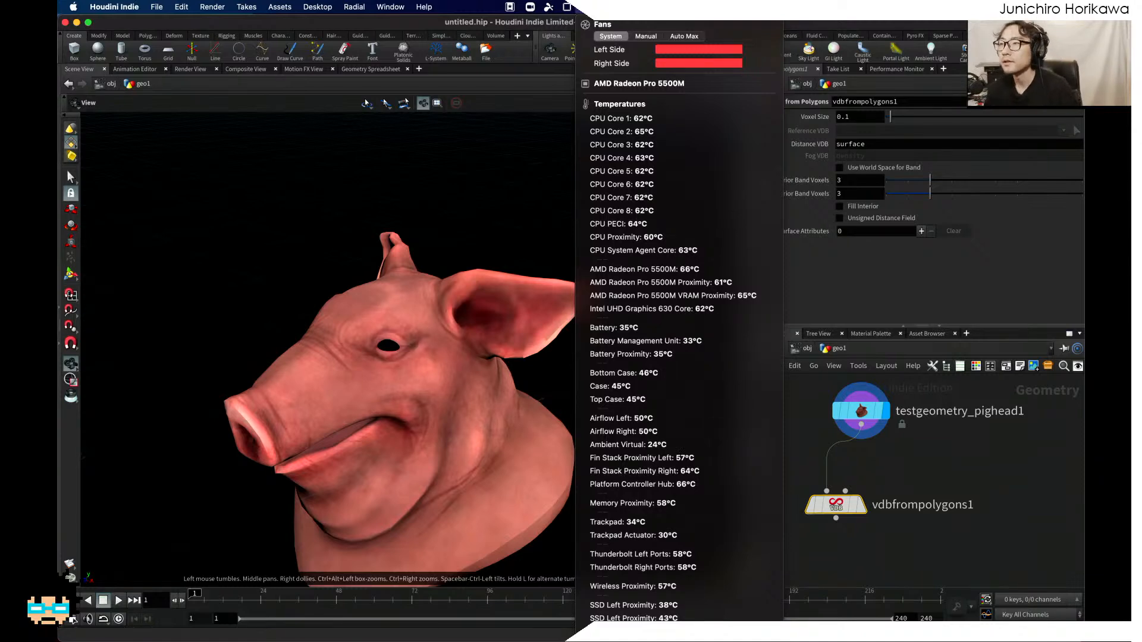
left_click(646, 36)
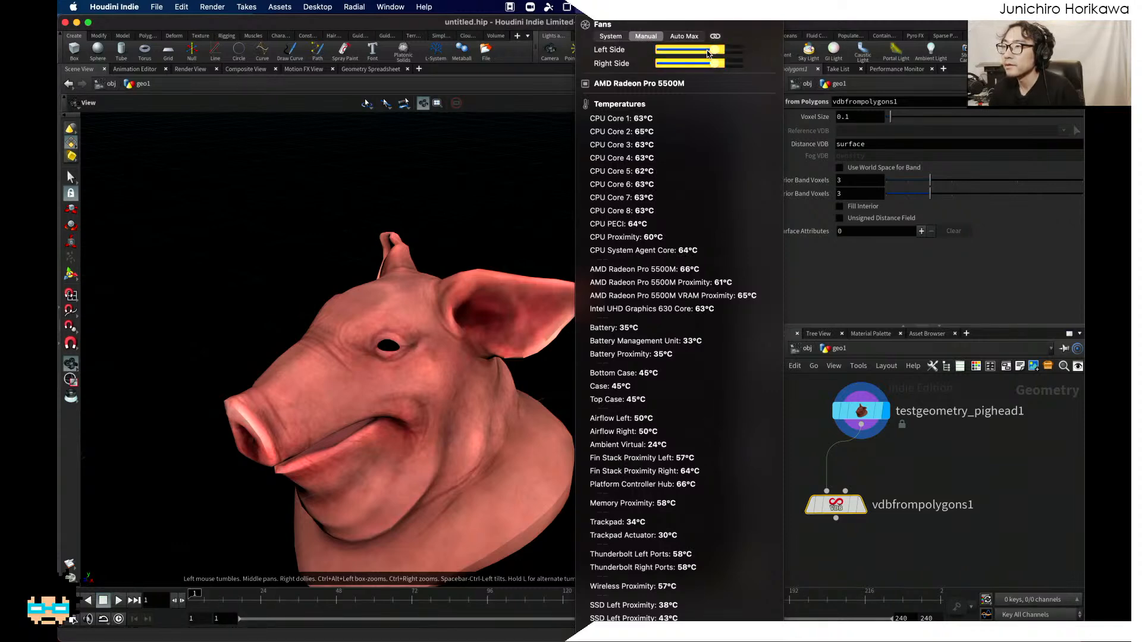
left_click_drag(714, 52, 706, 59)
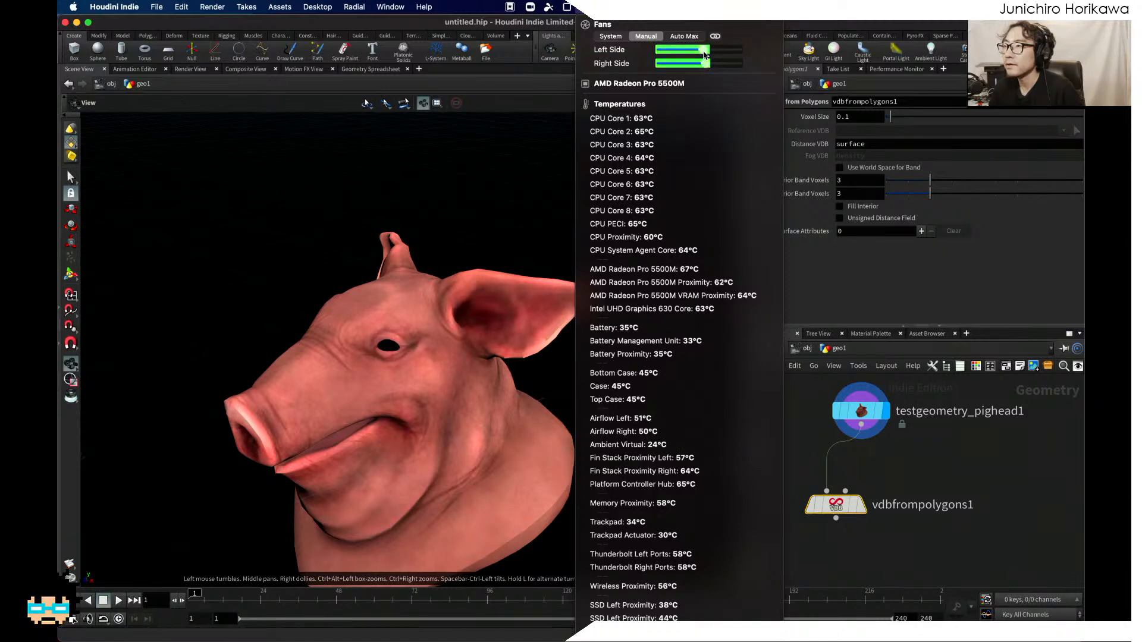
left_click_drag(708, 54, 717, 55)
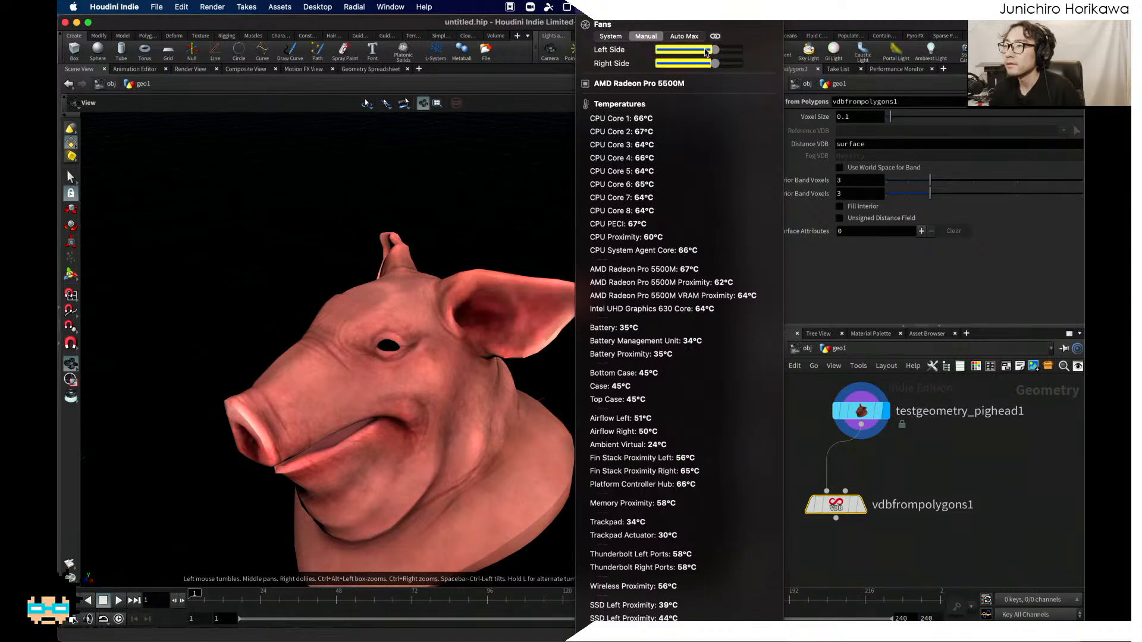
left_click(586, 7)
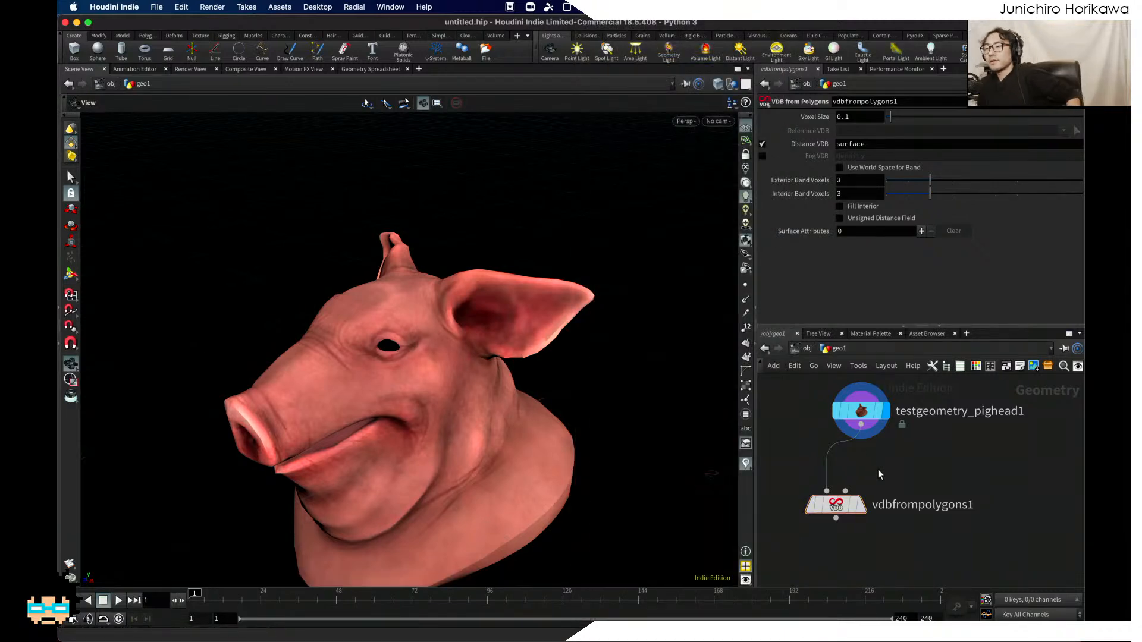
Step: Display the VDB from Polygons node's output in the viewport
left_click(856, 507)
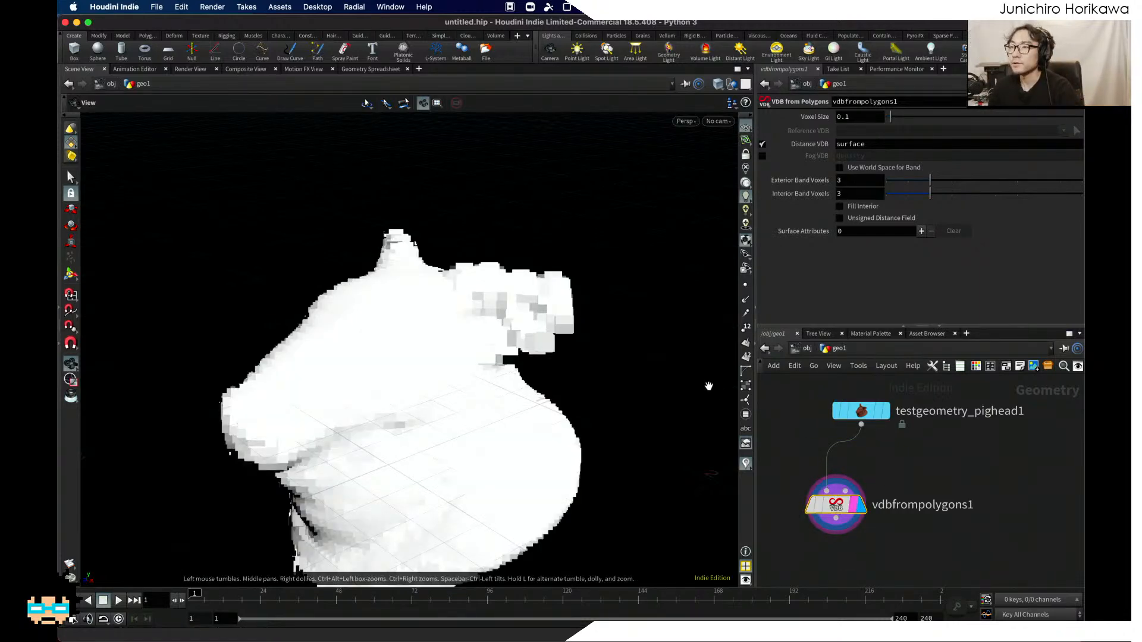
left_click_drag(453, 326, 411, 397)
scroll(984, 465, "down", 2)
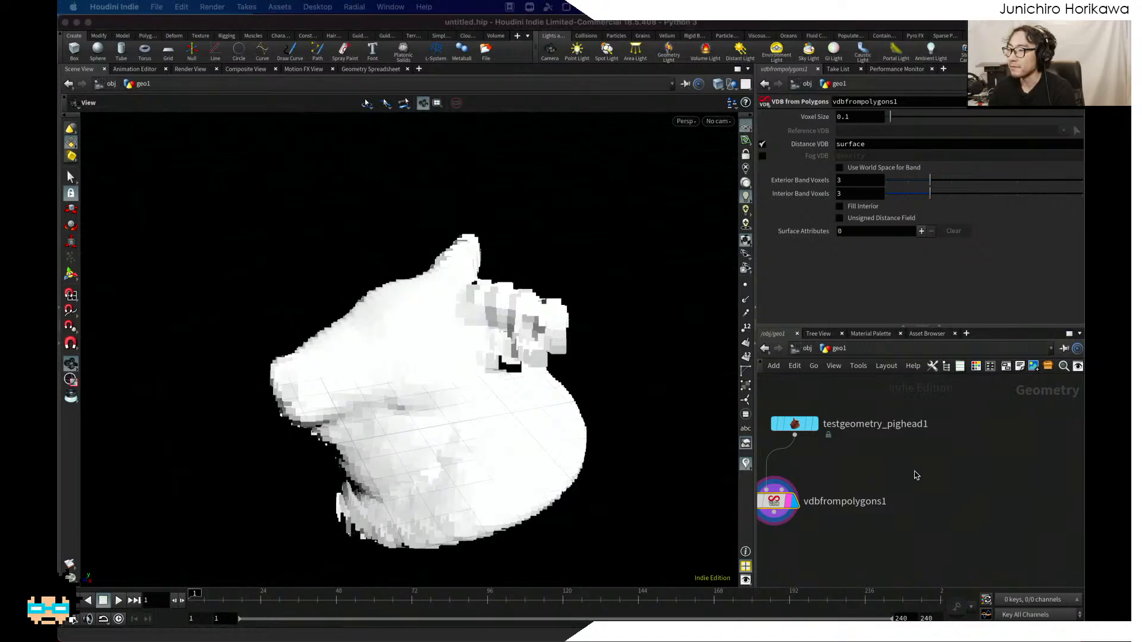
Step: Add a Null node beside the pig head chain, rename it CONTROLLER and color it blue
key("Tab")
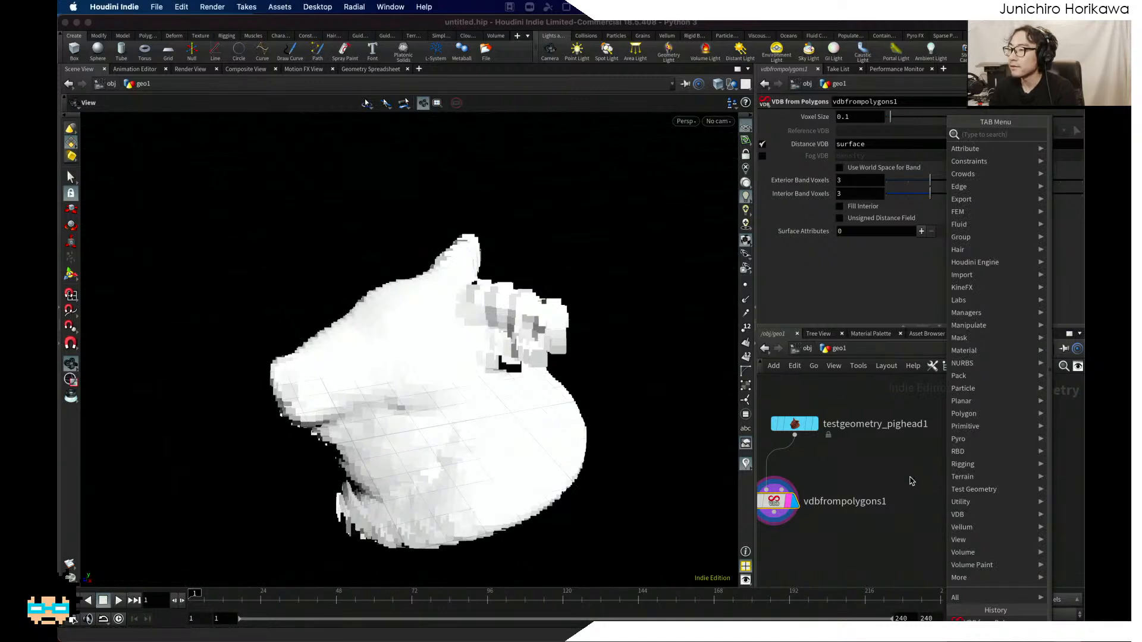
key("Escape")
key("Tab")
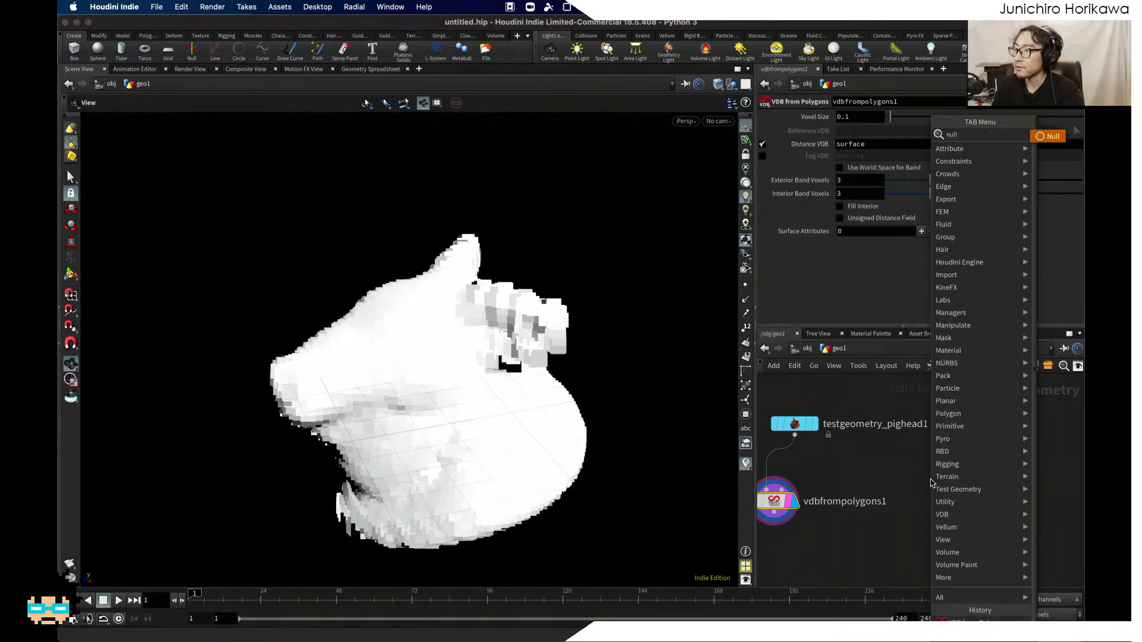
type("null")
key("Return")
left_click(952, 469)
double_click(977, 470)
type("CONTROLLER")
key("Return")
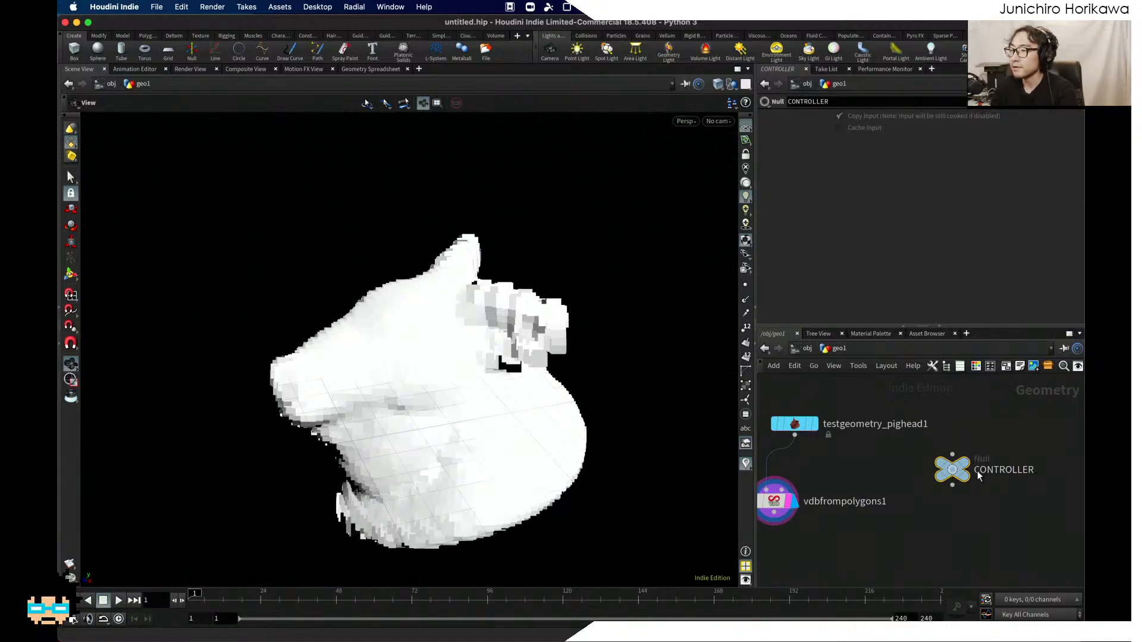
key("c")
key("c")
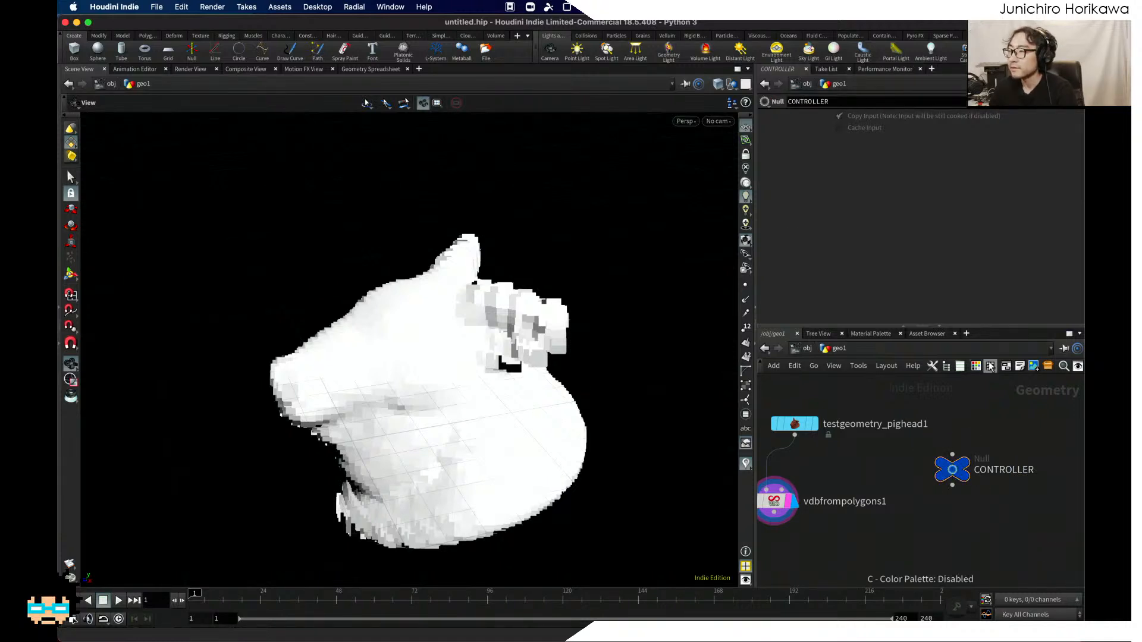
Step: Open the parameter interface editor for the CONTROLLER node and add a Float parameter under root
right_click(1019, 119)
key("Escape")
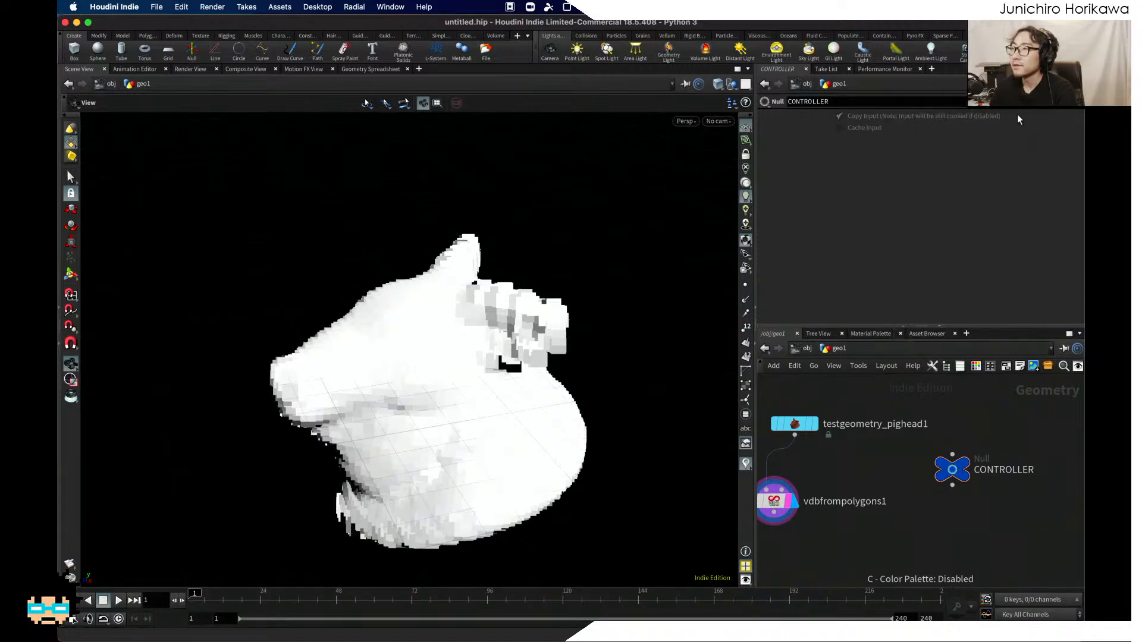
right_click(845, 108)
left_click(476, 41)
left_click(407, 245)
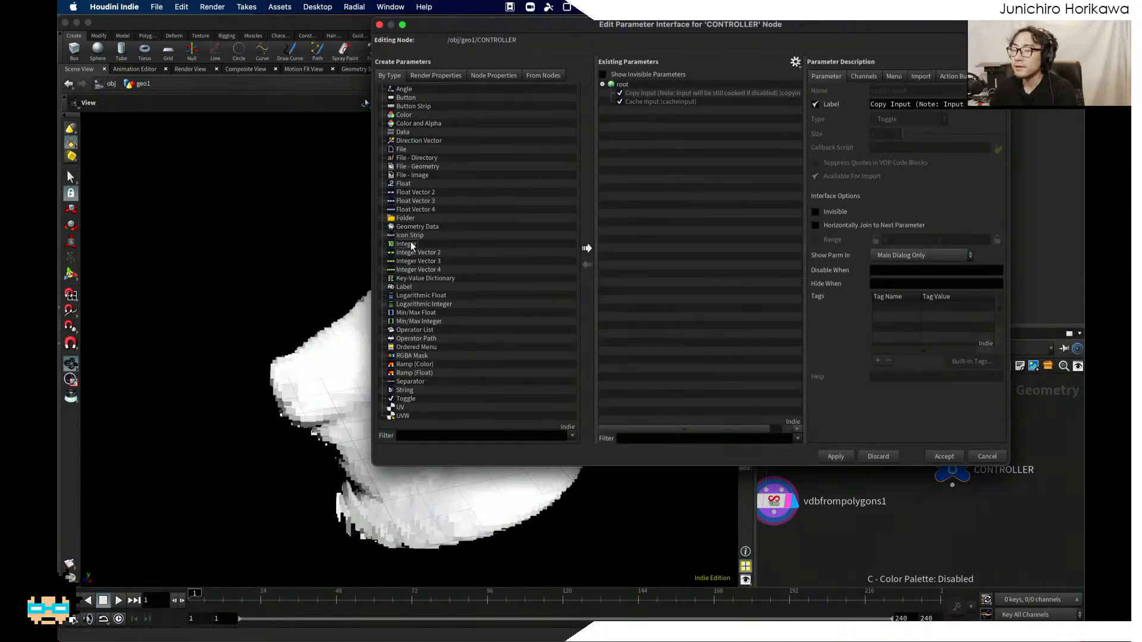
left_click_drag(402, 181, 640, 174)
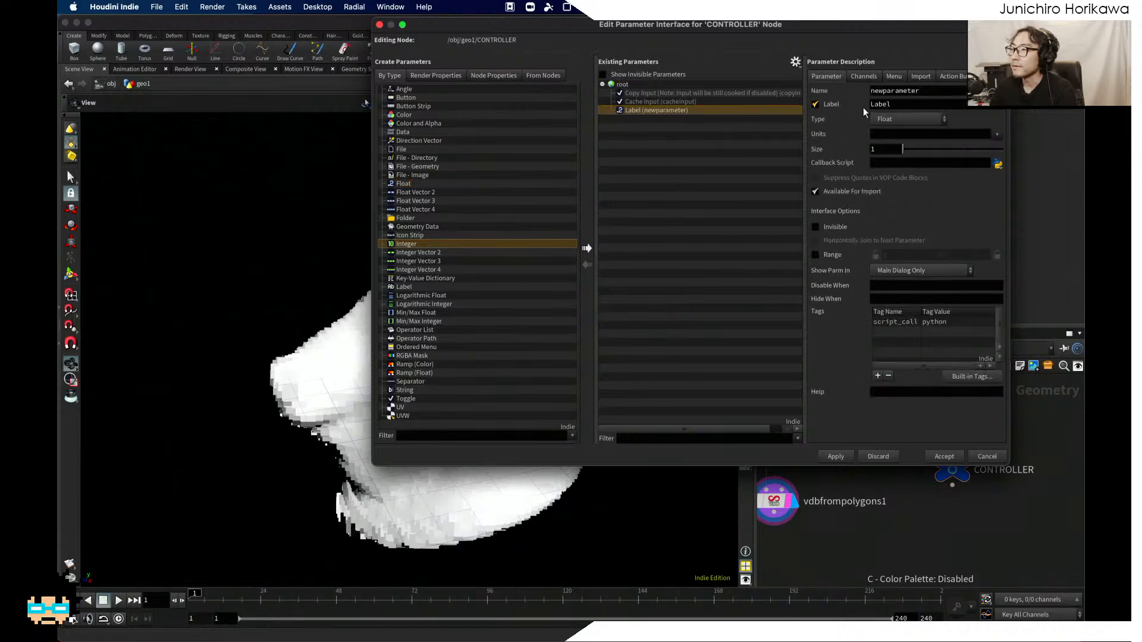
Step: Name the new Float parameter volume_res and label it "volume res"
left_click_drag(881, 94, 756, 94)
type("volume")
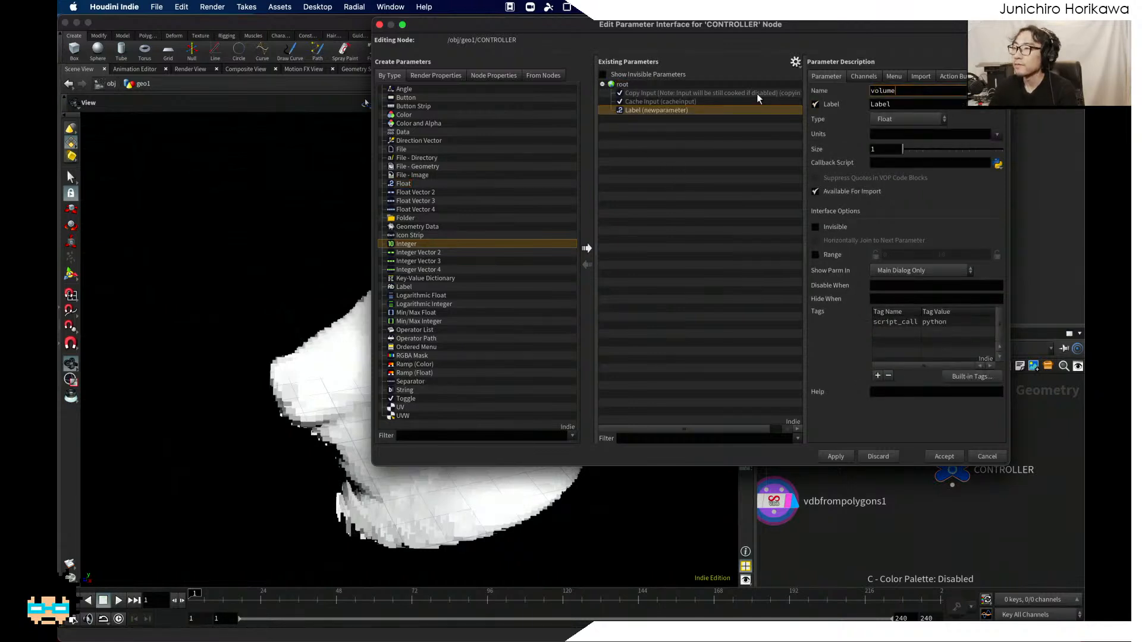
type("_res")
key("Tab")
type("volumer")
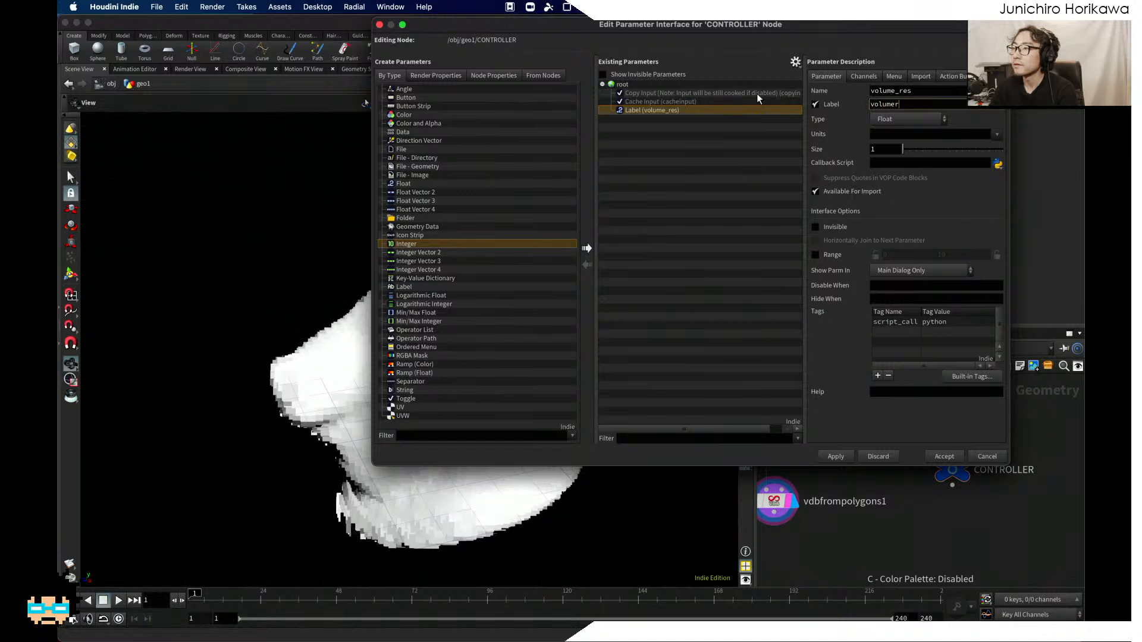
key("BackSpace")
type("res")
key("Return")
Step: Enable the volume res parameter's range and set it from 0 to 0.1
left_click(814, 255)
double_click(940, 255)
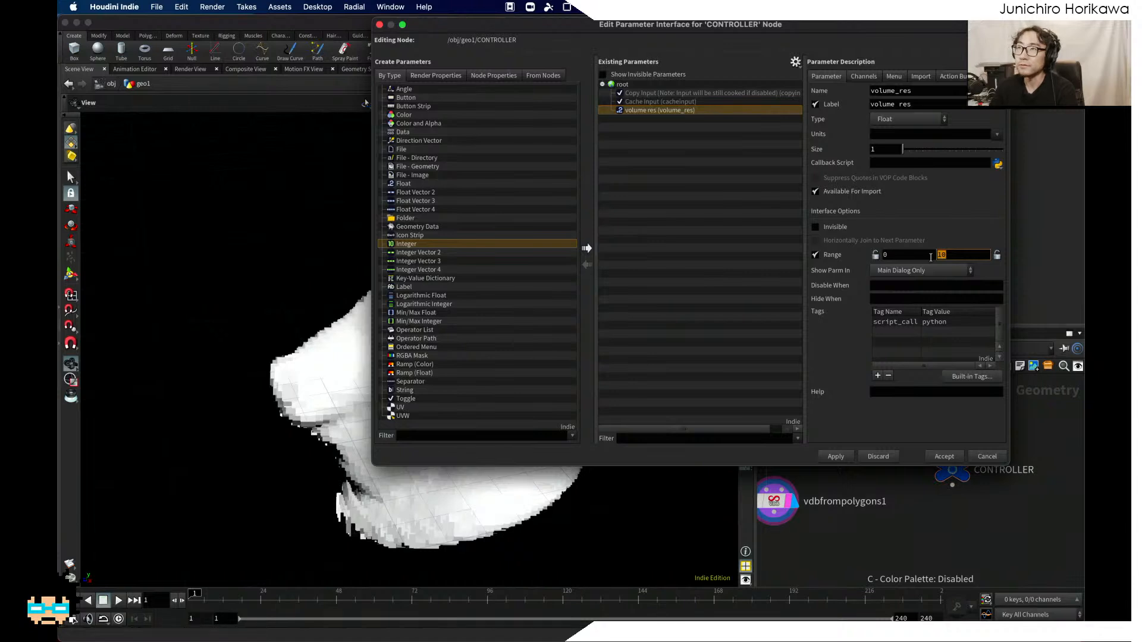
key("Return")
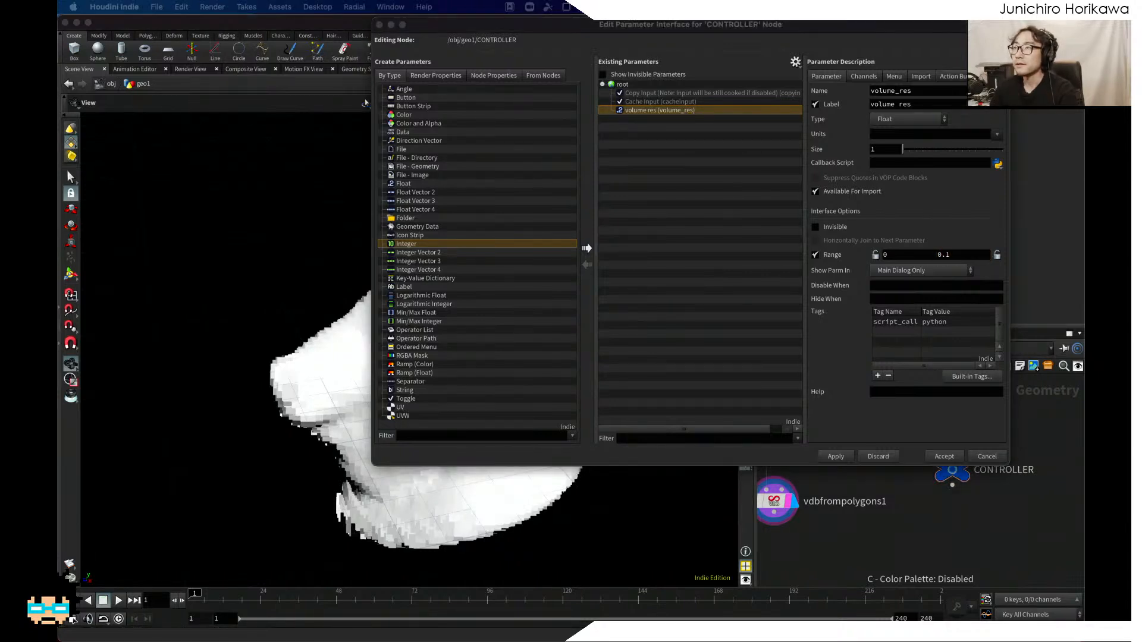
Step: Apply the new parameter to the CONTROLLER node and set its volume res value to 0.01
left_click(836, 456)
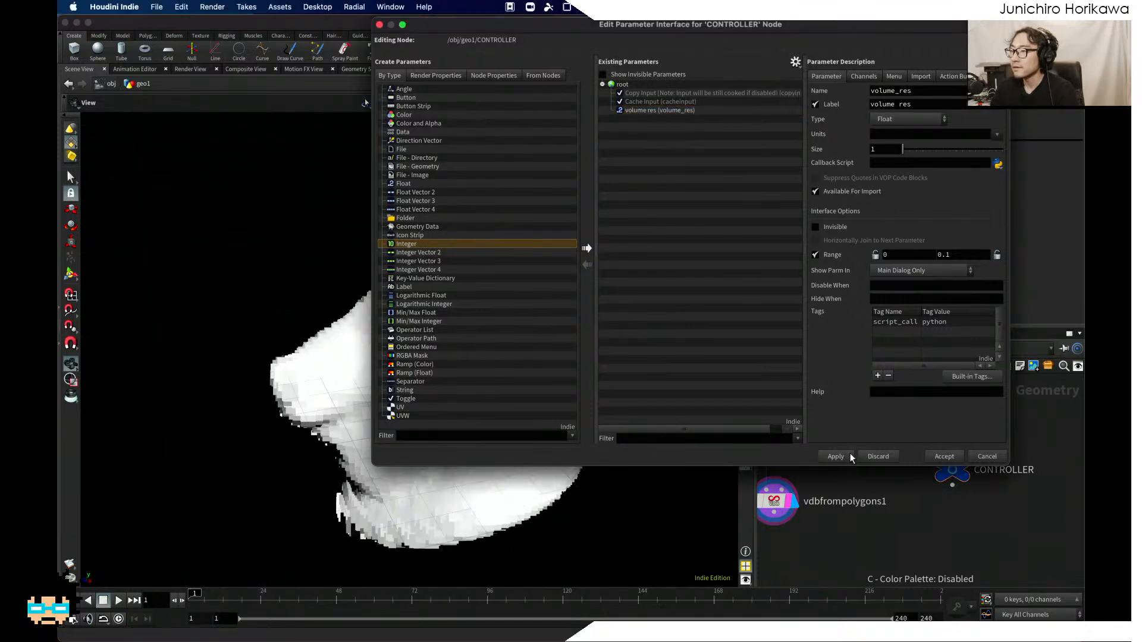
left_click(944, 456)
left_click(862, 142)
type(".01")
key("Return")
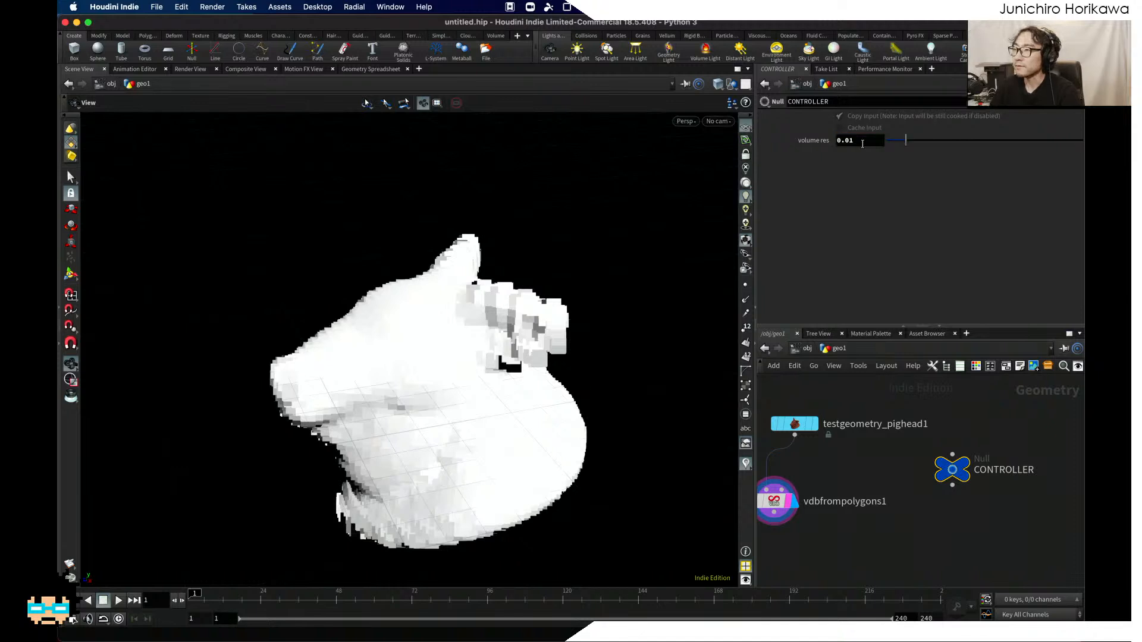
Step: Link the Voxel Size of vdbfrompolygons1 to the CONTROLLER's volume res parameter with a relative reference
right_click(865, 141)
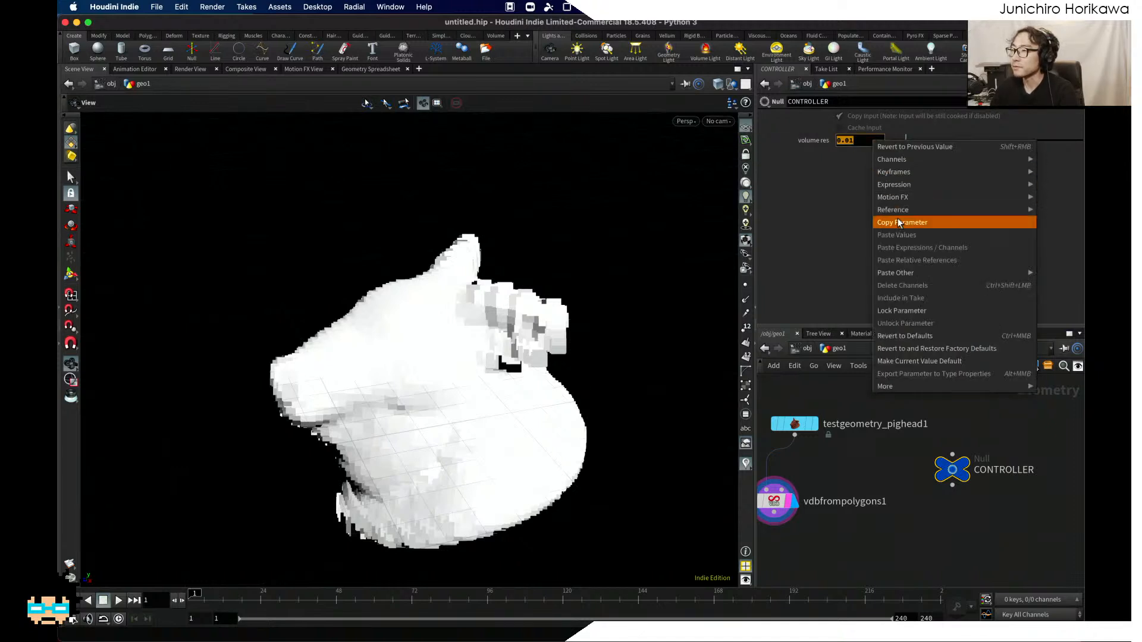
left_click(900, 223)
left_click(776, 501)
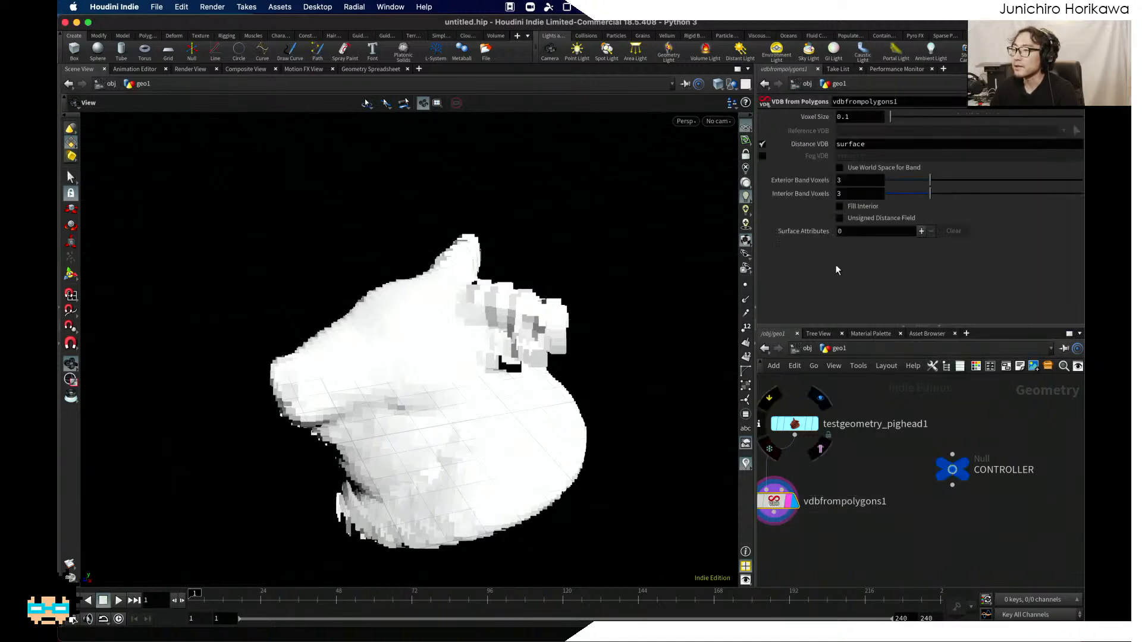
left_click(868, 116)
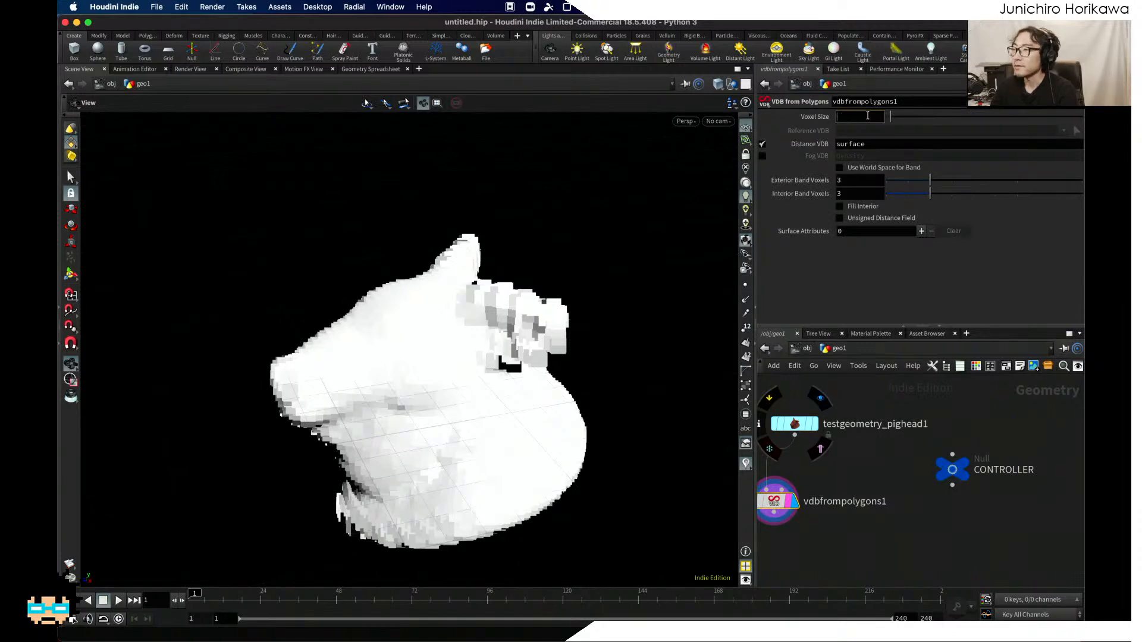
right_click(868, 116)
left_click(897, 236)
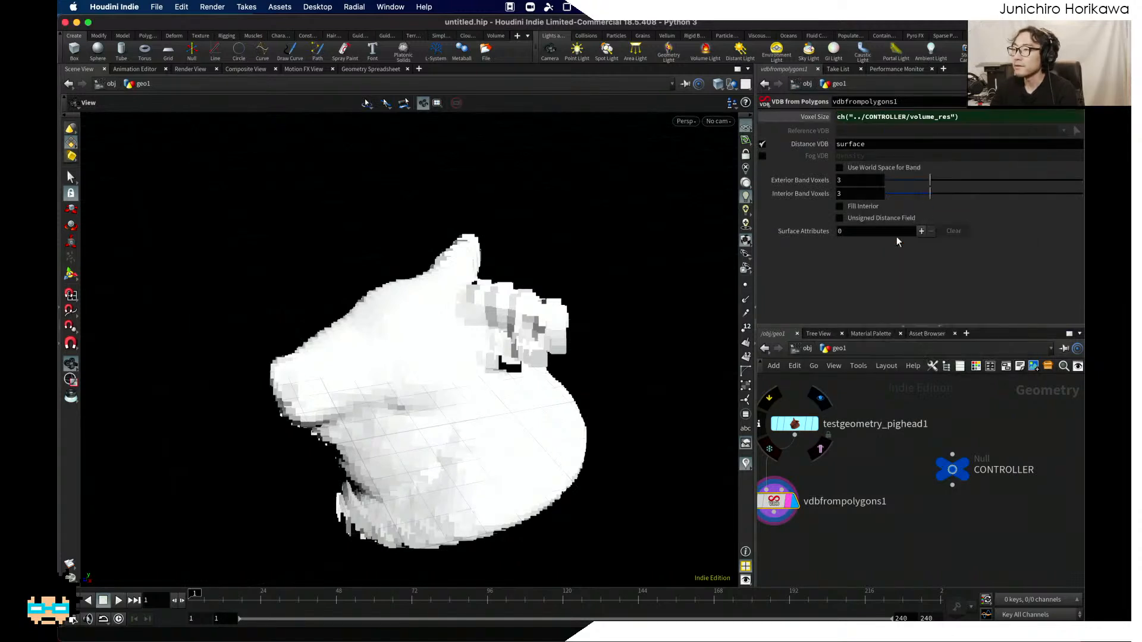
Step: Add a VDB Smooth node after vdbfrompolygons1, connect it and display its result
left_click_drag(505, 333, 451, 377)
scroll(439, 383, "up", 10)
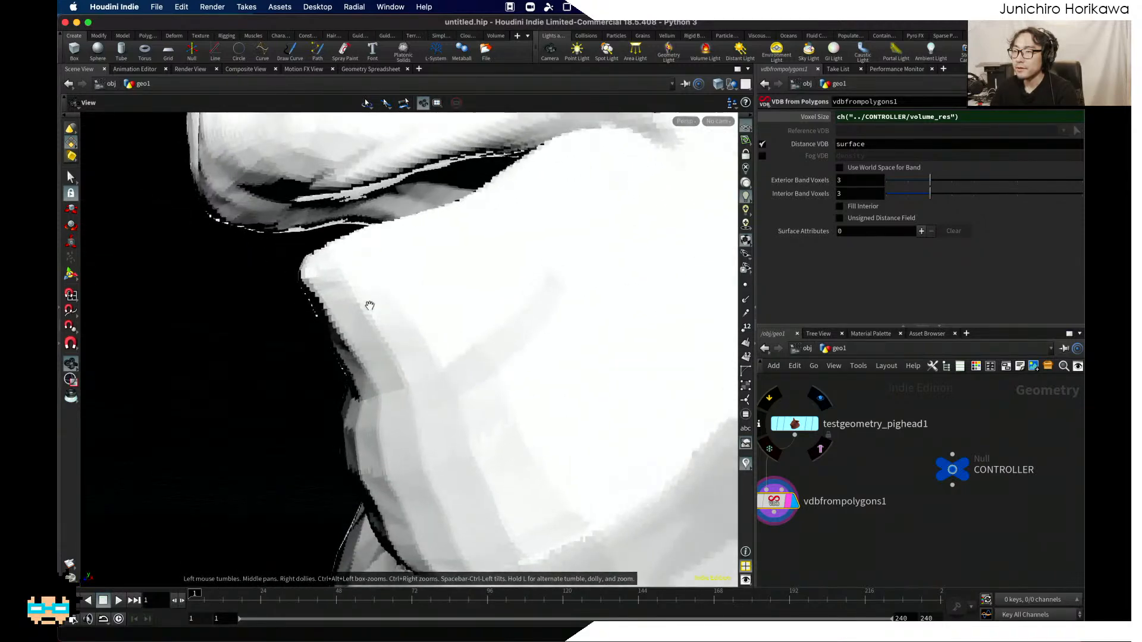
left_click_drag(402, 304, 369, 405)
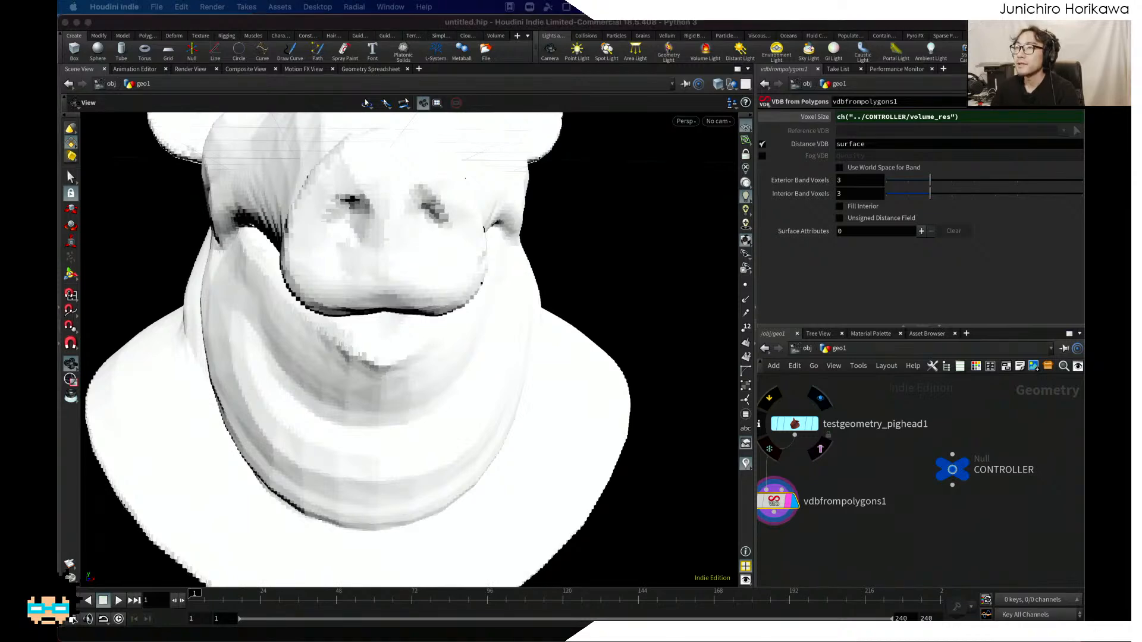
left_click(876, 472)
key("Tab")
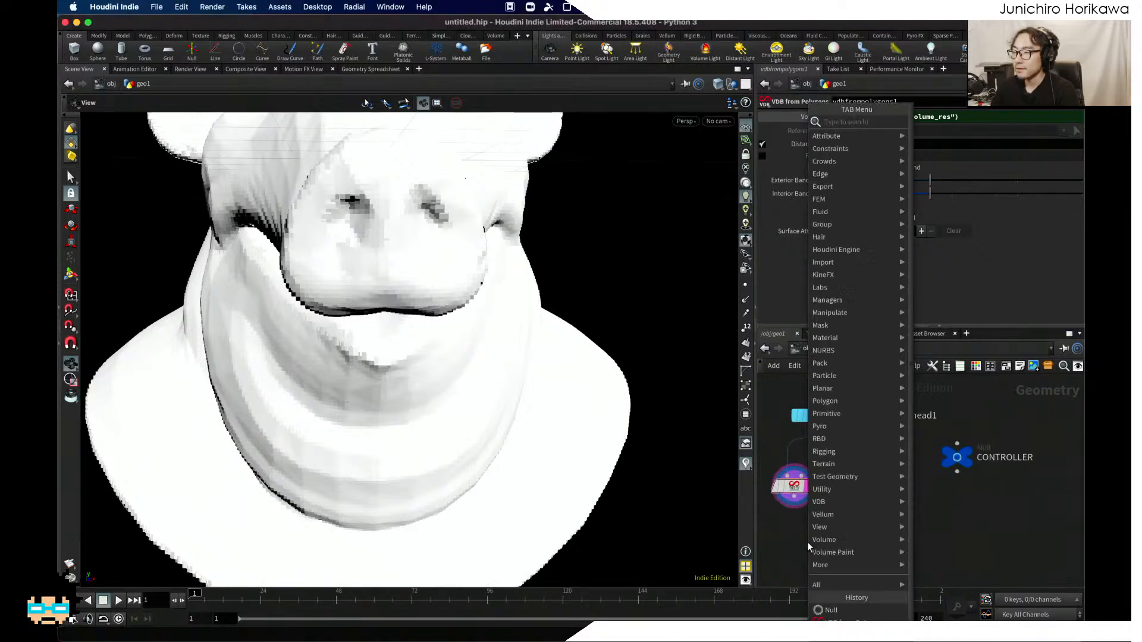
type("vdb smooth")
key("Return")
left_click(807, 541)
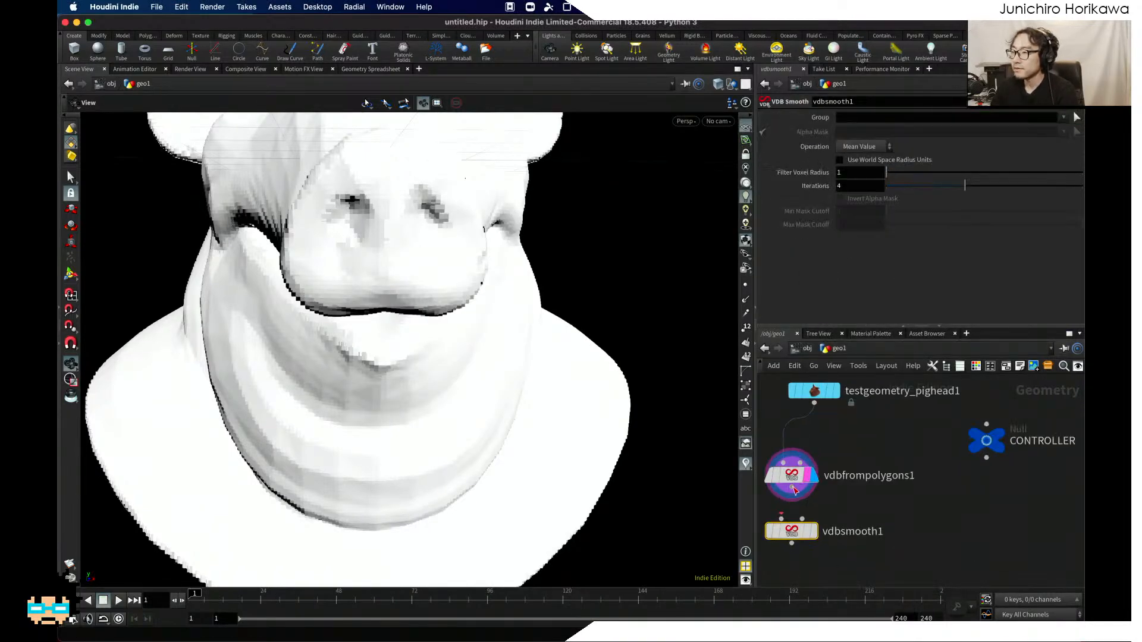
scroll(812, 538, "up", 2)
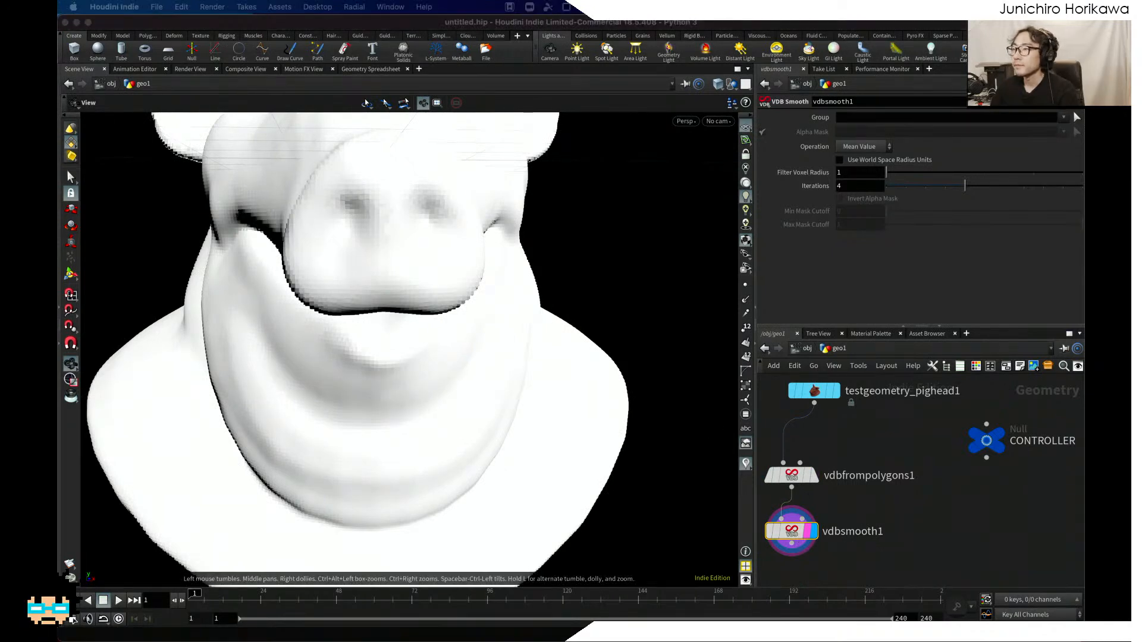
Step: Select the vdbfrompolygons1 and vdbsmooth1 nodes together and move them farther below the pig head node
left_click_drag(650, 390, 492, 434)
scroll(844, 565, "down", 5)
left_click(824, 518, "shift")
scroll(824, 515, "up", 1)
left_click_drag(824, 515, 797, 539)
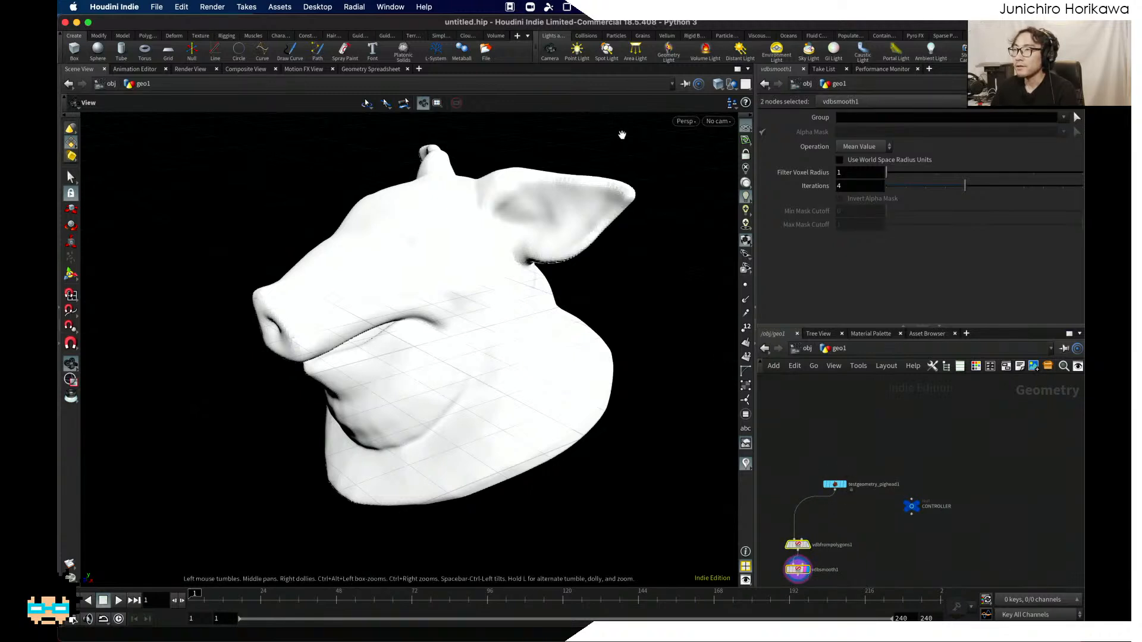
Step: Shift the two selected VDB nodes slightly up and farther left of the pig head node, and clear the selection
left_click_drag(572, 220, 337, 279)
left_click_drag(234, 327, 439, 306)
left_click_drag(326, 288, 367, 311)
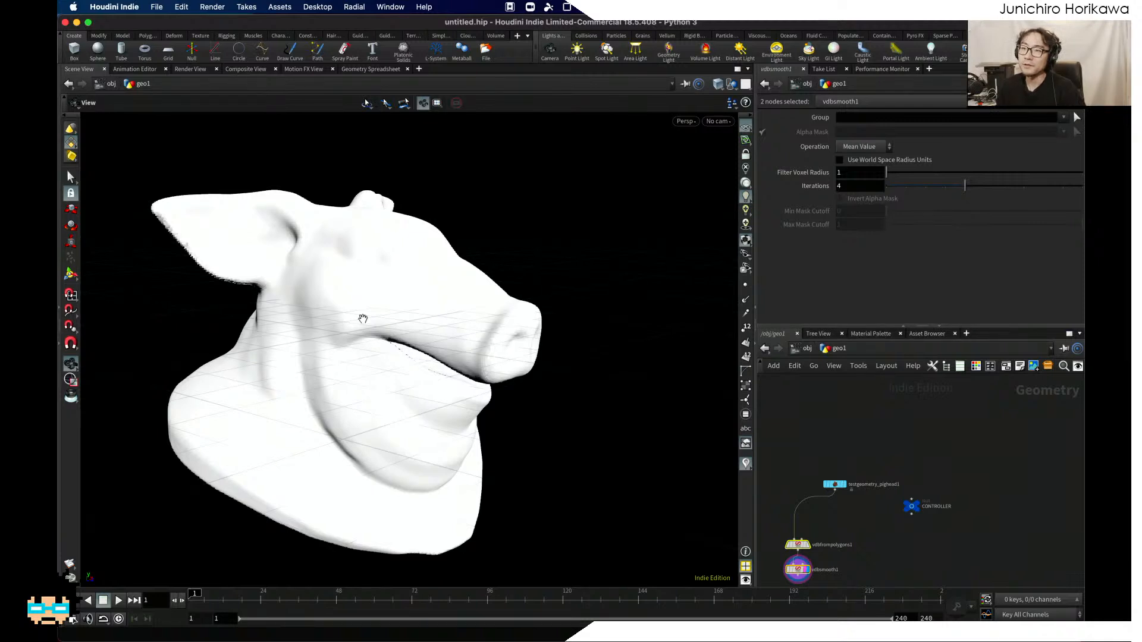
left_click_drag(457, 311, 396, 240)
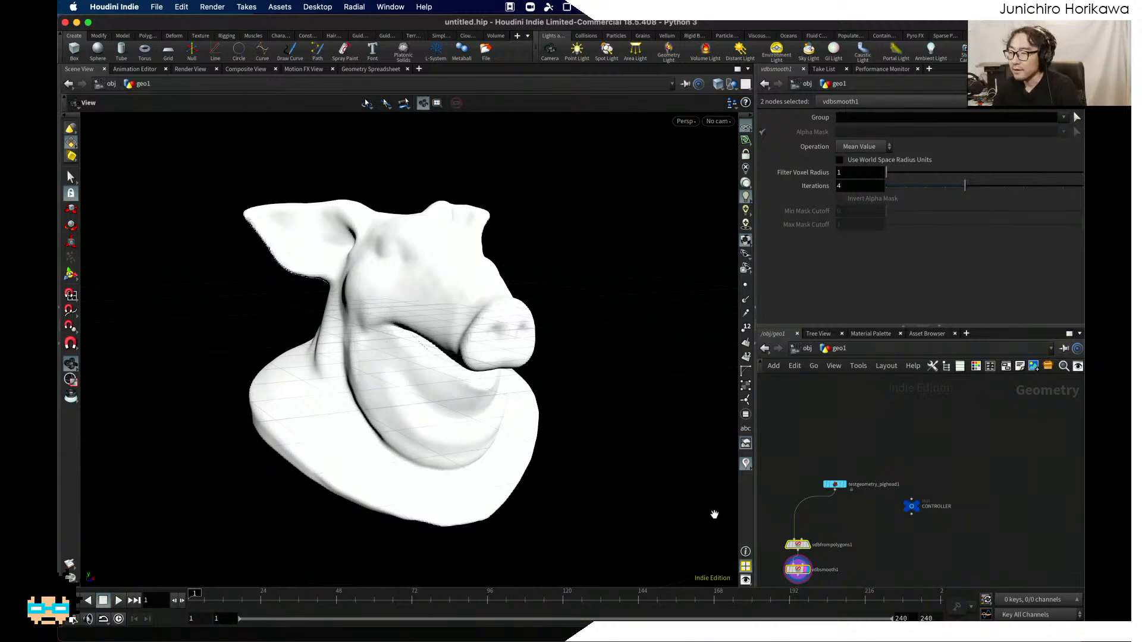
scroll(797, 546, "up", 2)
left_click_drag(797, 546, 787, 528)
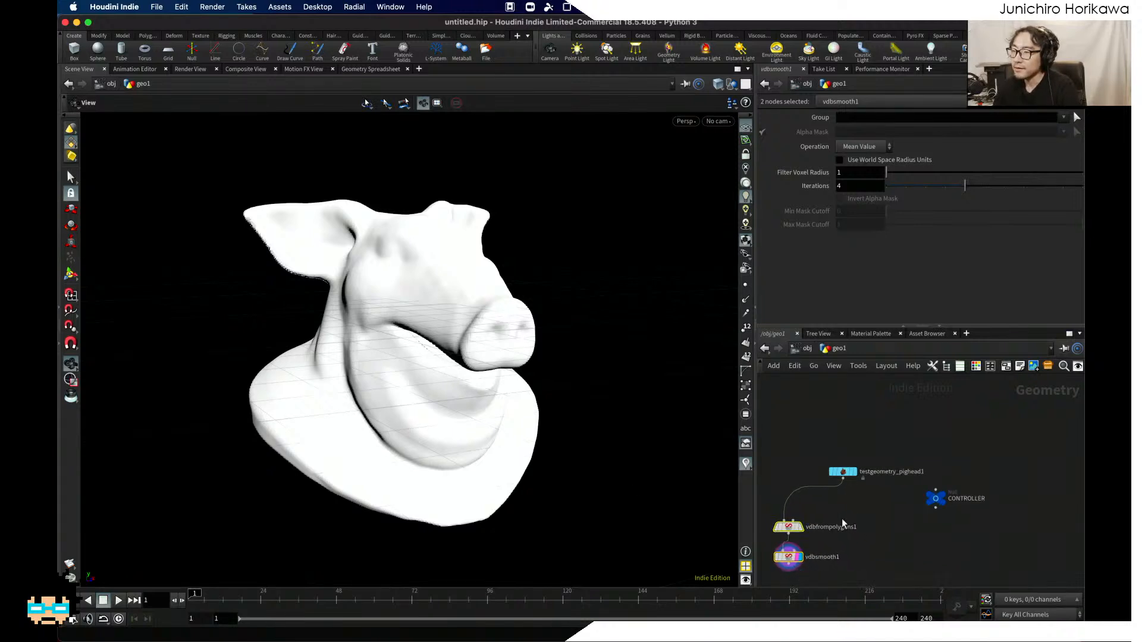
left_click(841, 519)
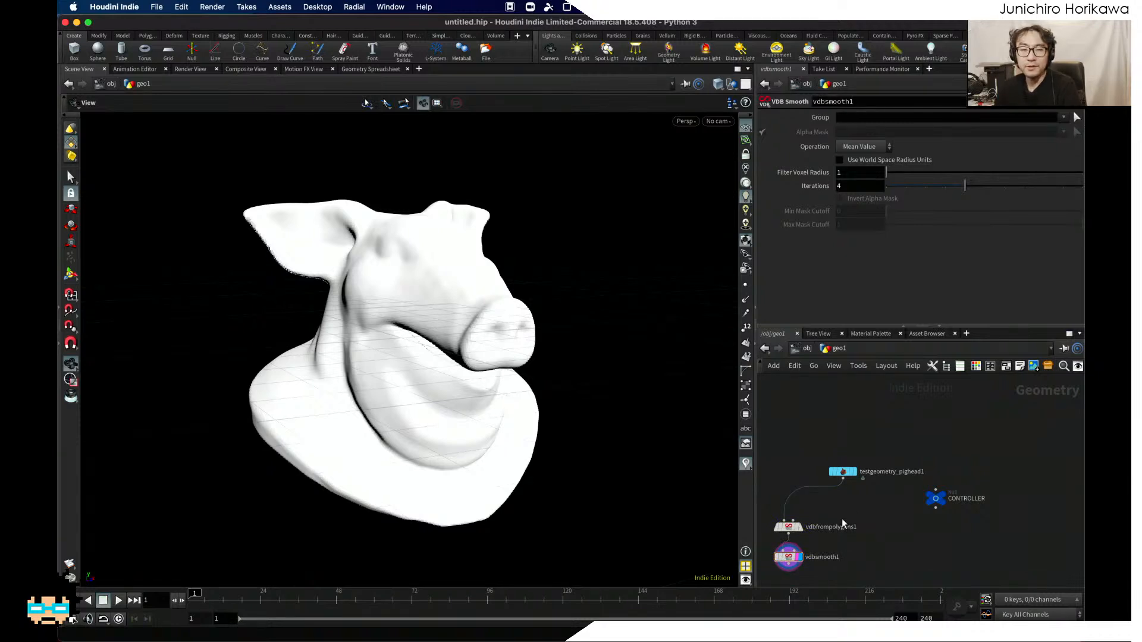
Step: Examine the smoothed pig head VDB surface from several angles
left_click_drag(405, 336, 377, 298)
mouse_move(402, 334)
right_mouse_down()
mouse_move(480, 330)
mouse_move(400, 316)
right_mouse_up()
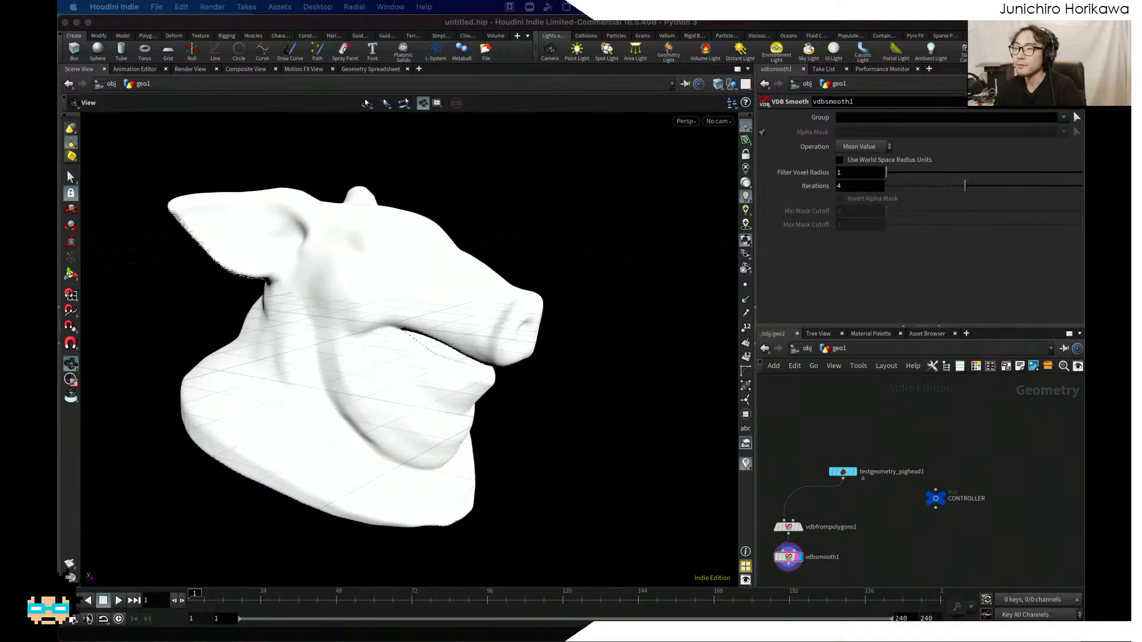
left_click_drag(563, 178, 355, 220)
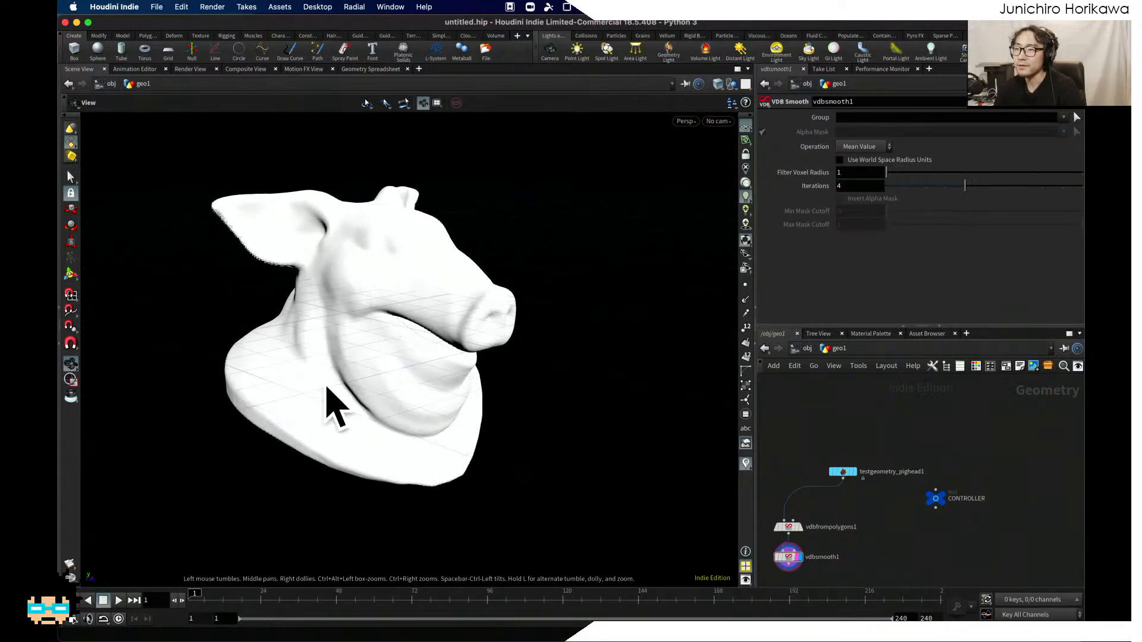
left_click_drag(326, 339, 410, 318)
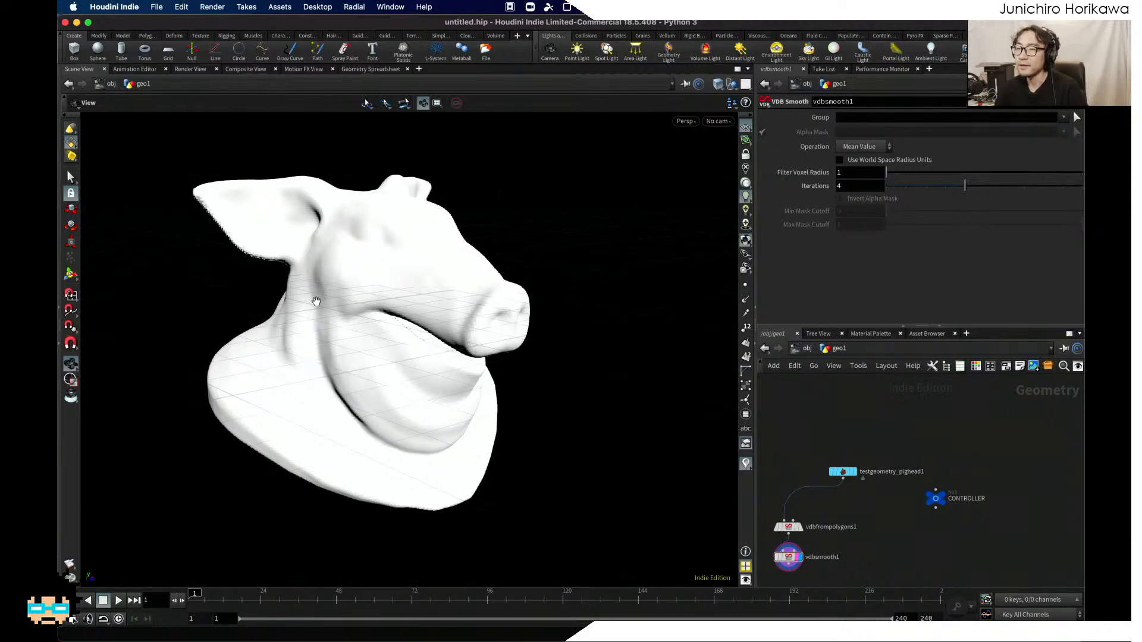
left_click_drag(375, 331, 404, 345)
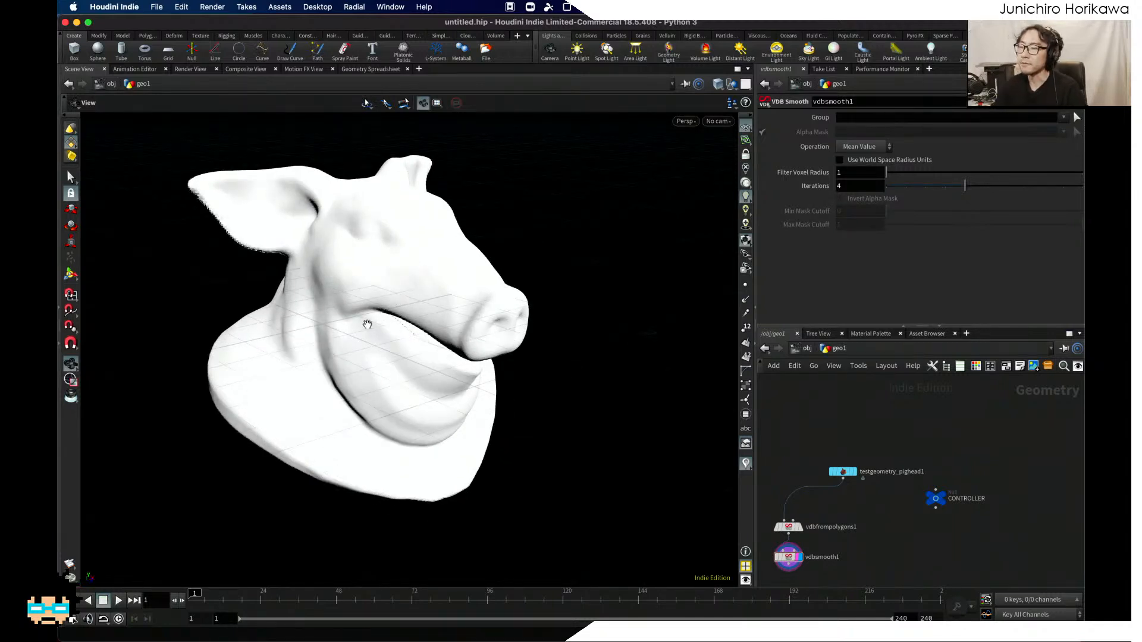
scroll(803, 512, "up", 3)
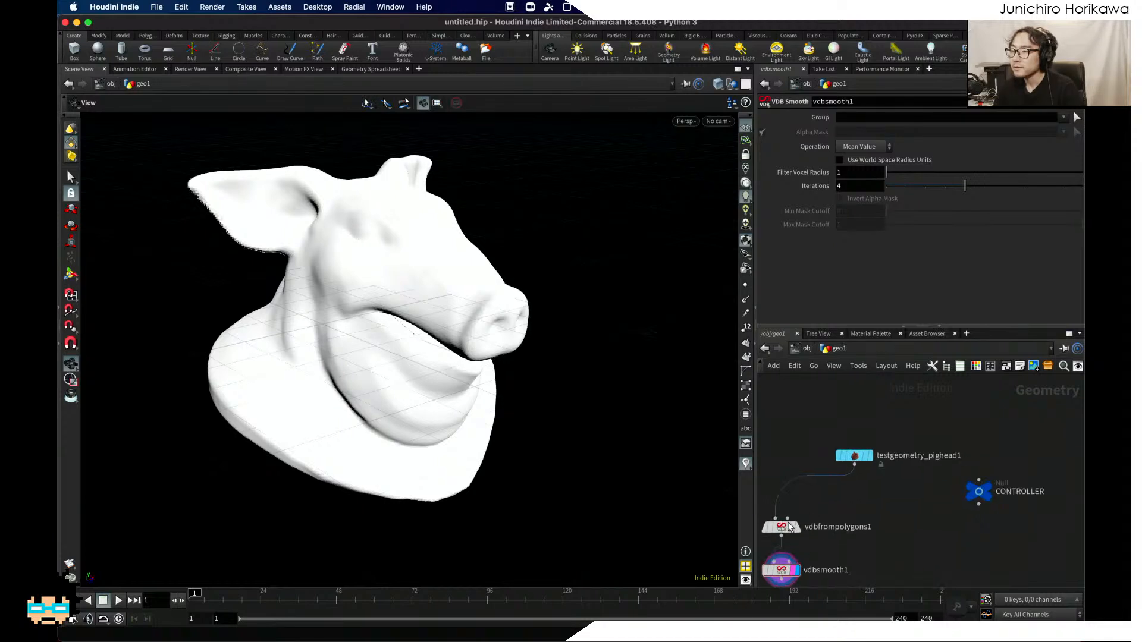
middle_click_drag(876, 509, 860, 509)
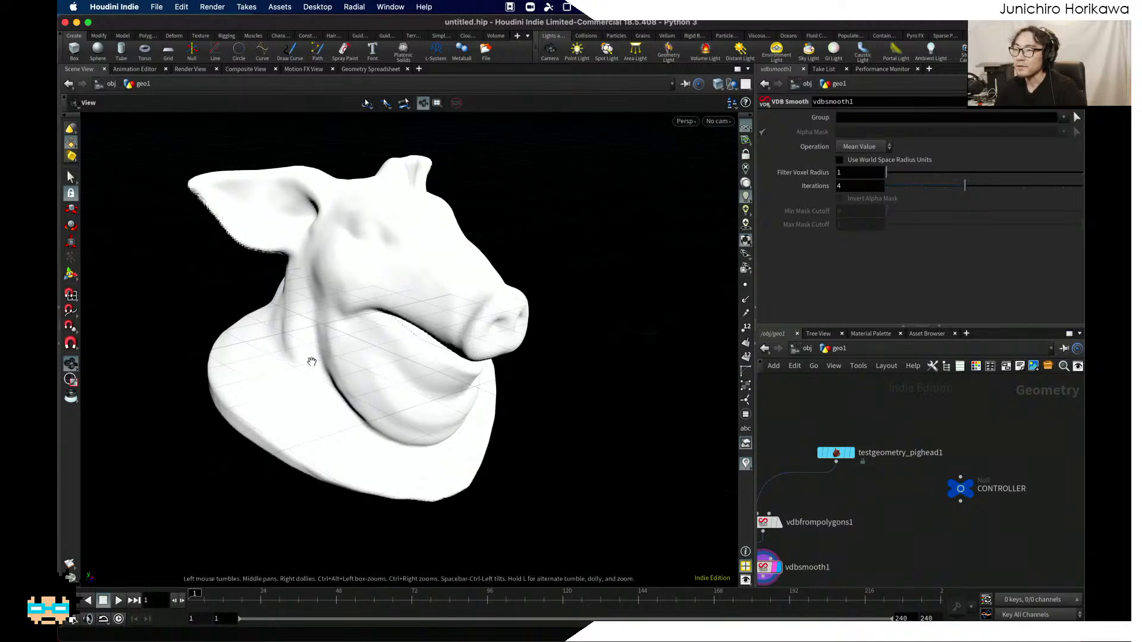
left_click_drag(389, 345, 397, 389)
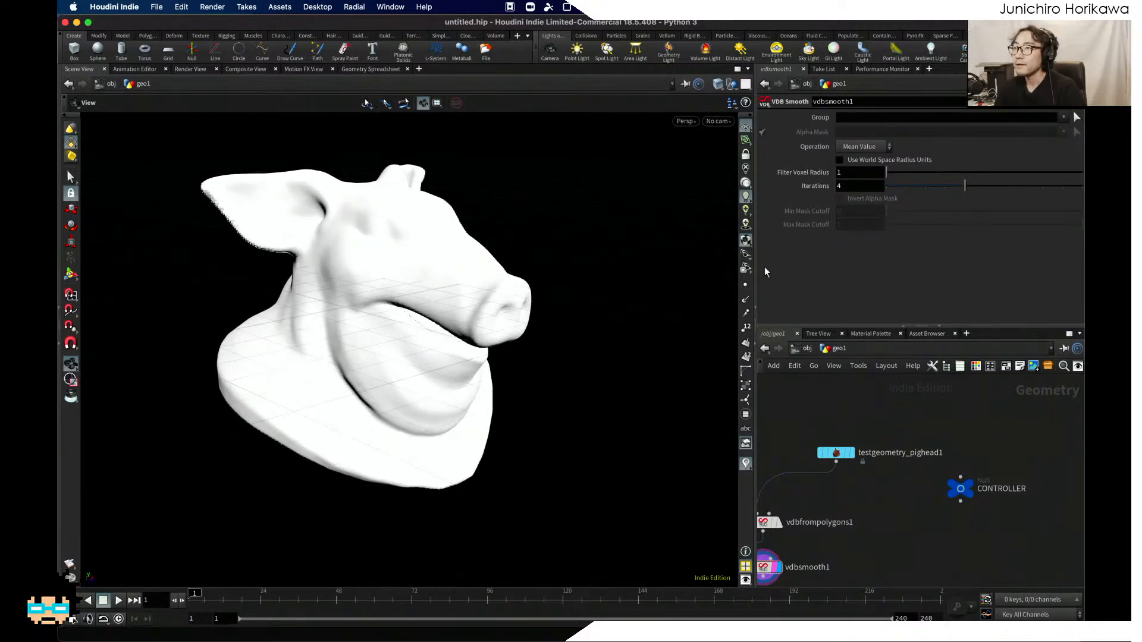
left_click(867, 519)
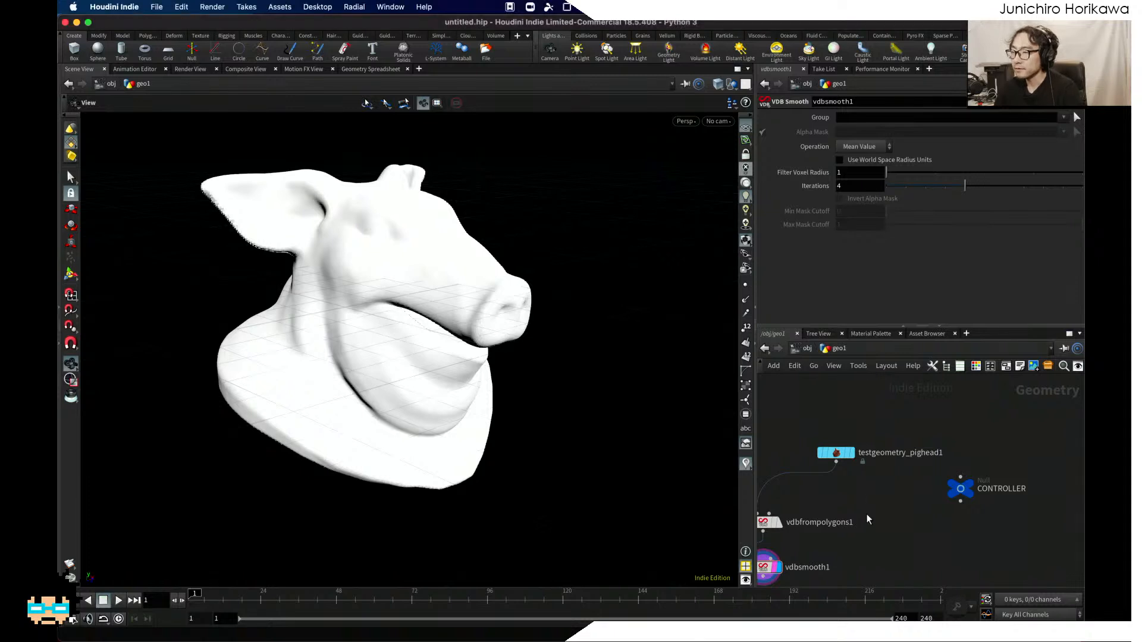
key("u")
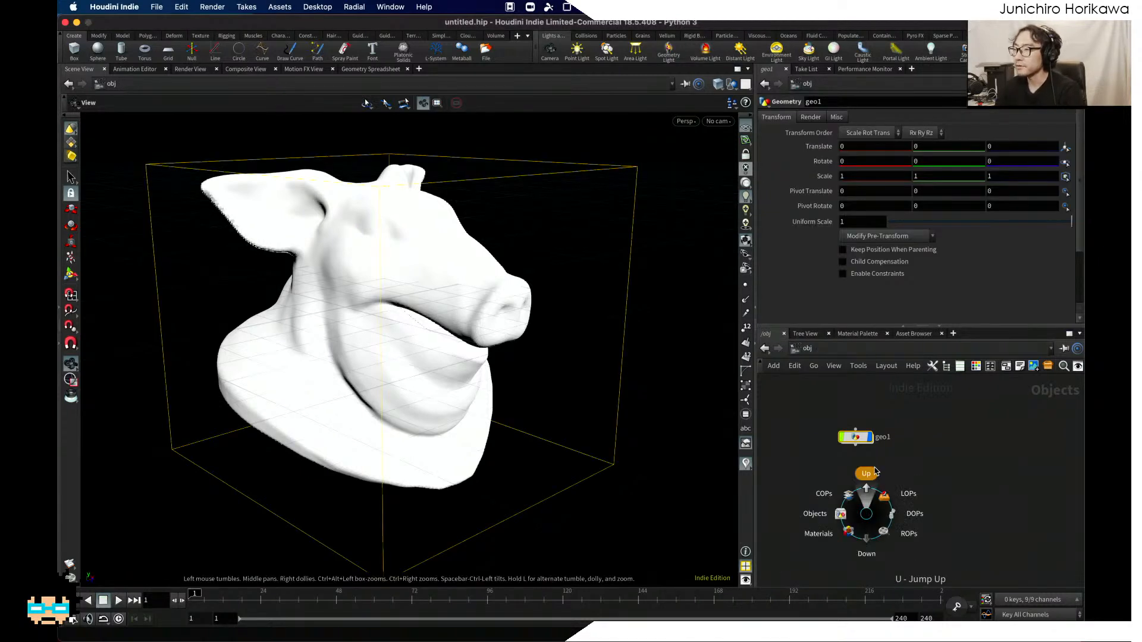
left_click(840, 476)
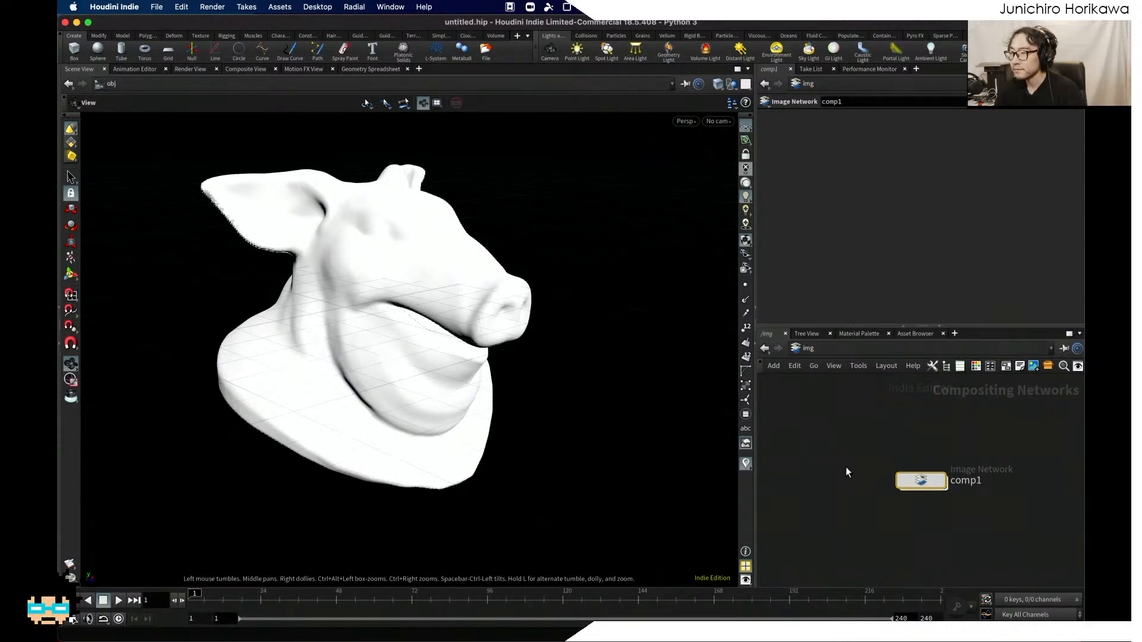
key("super+z")
key("super+z")
key("super+z")
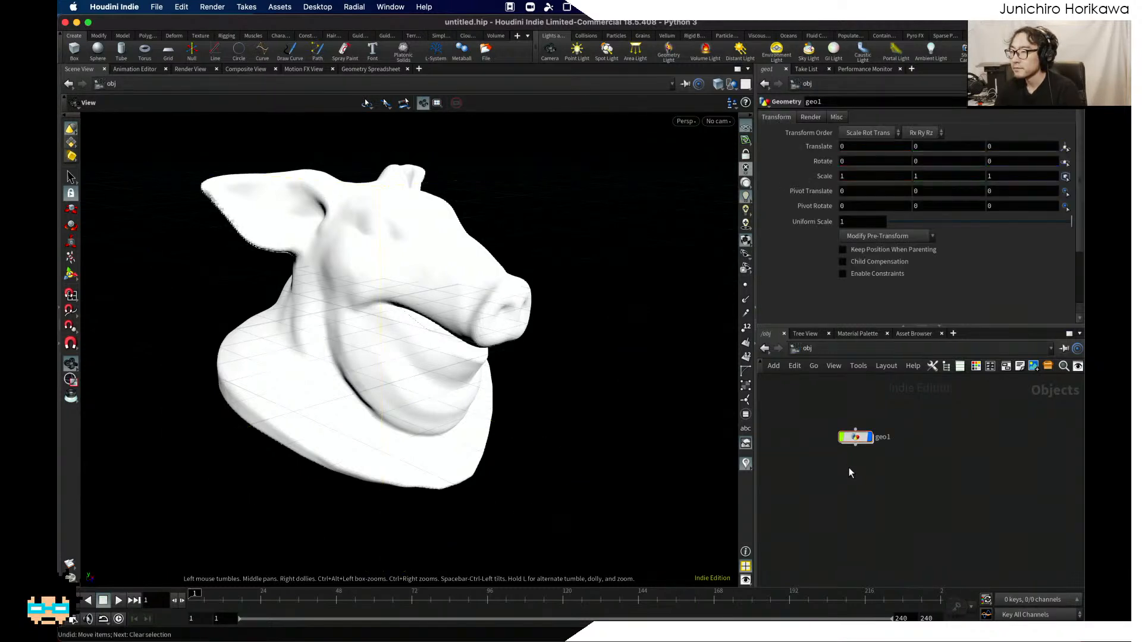
key("super+z")
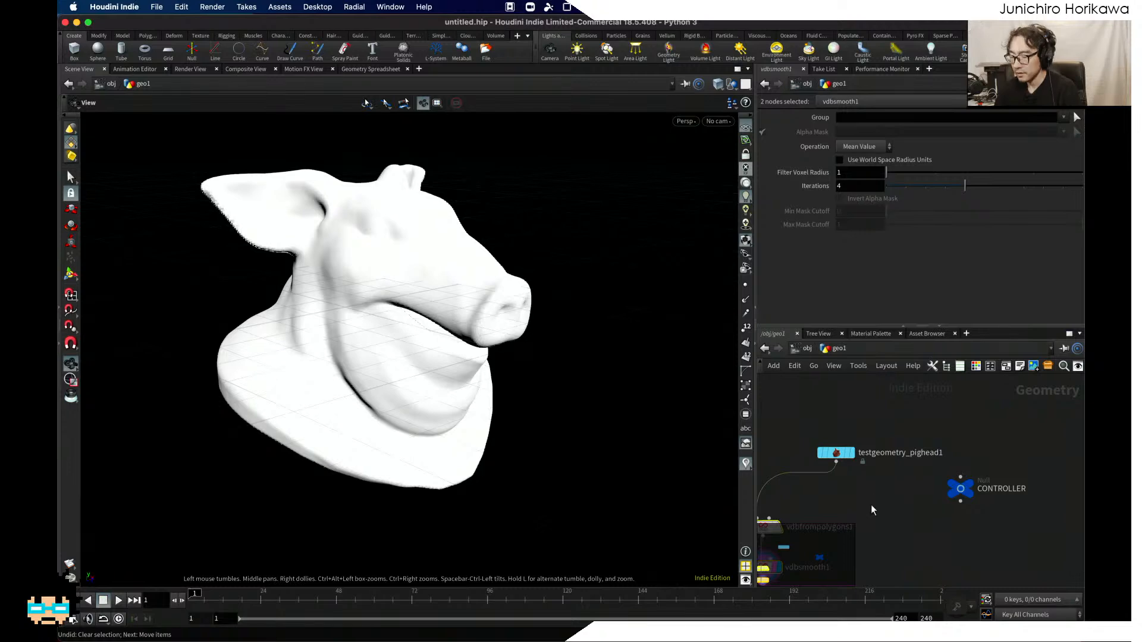
key("c")
key("c")
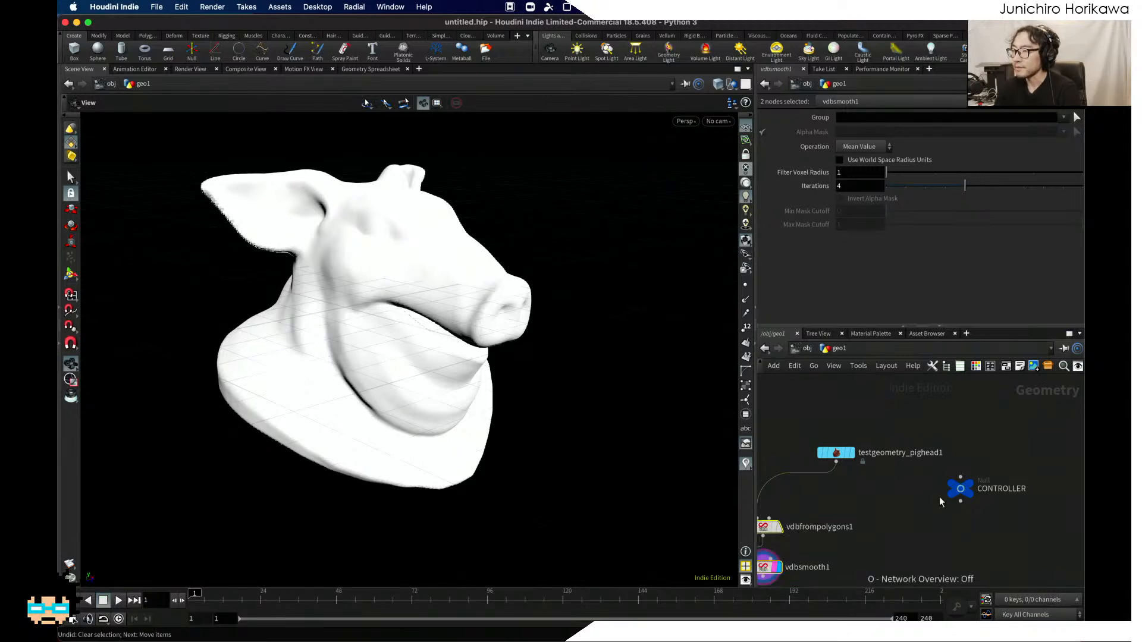
Step: Add a Bound node beside the VDB chain, feed it from testgeometry_pighead1 and display its bounding box
key("Tab")
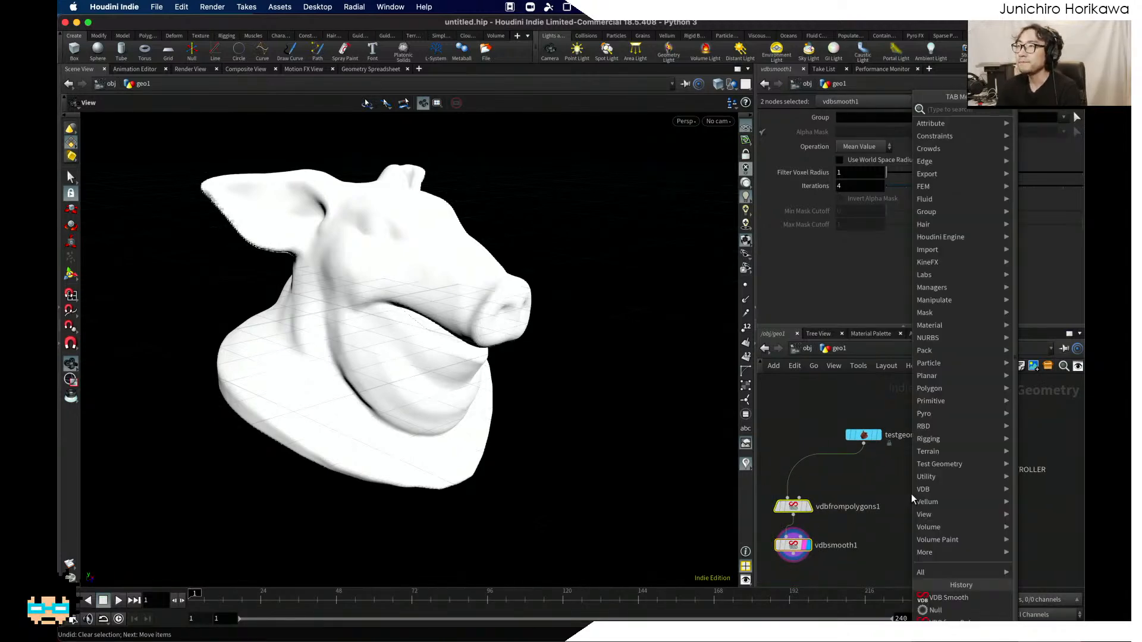
left_click(911, 493)
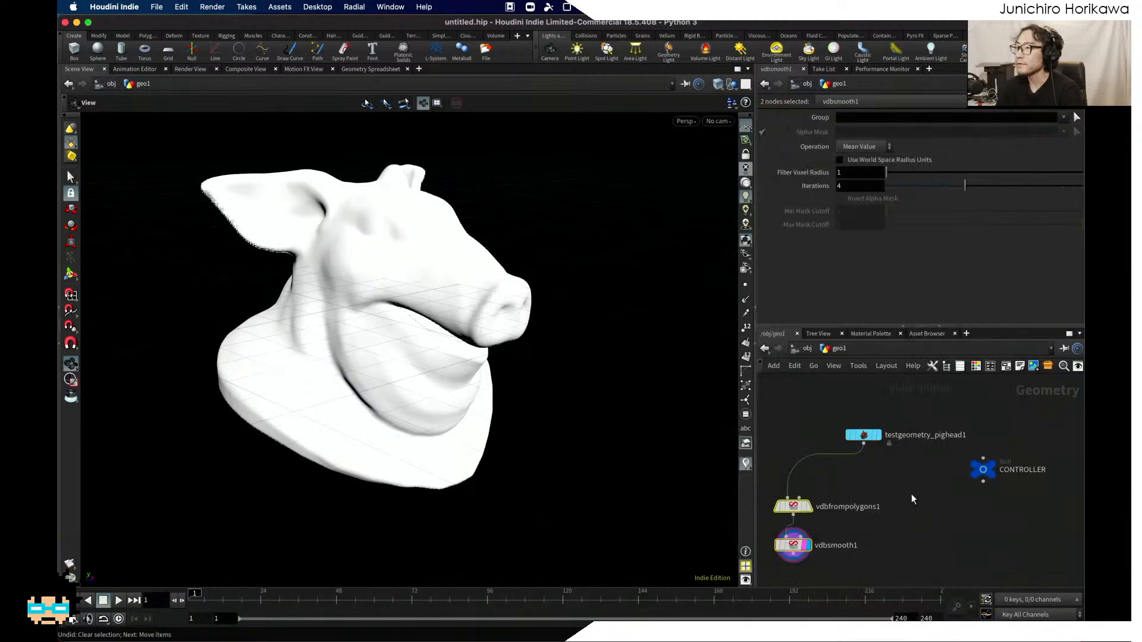
left_click(903, 505)
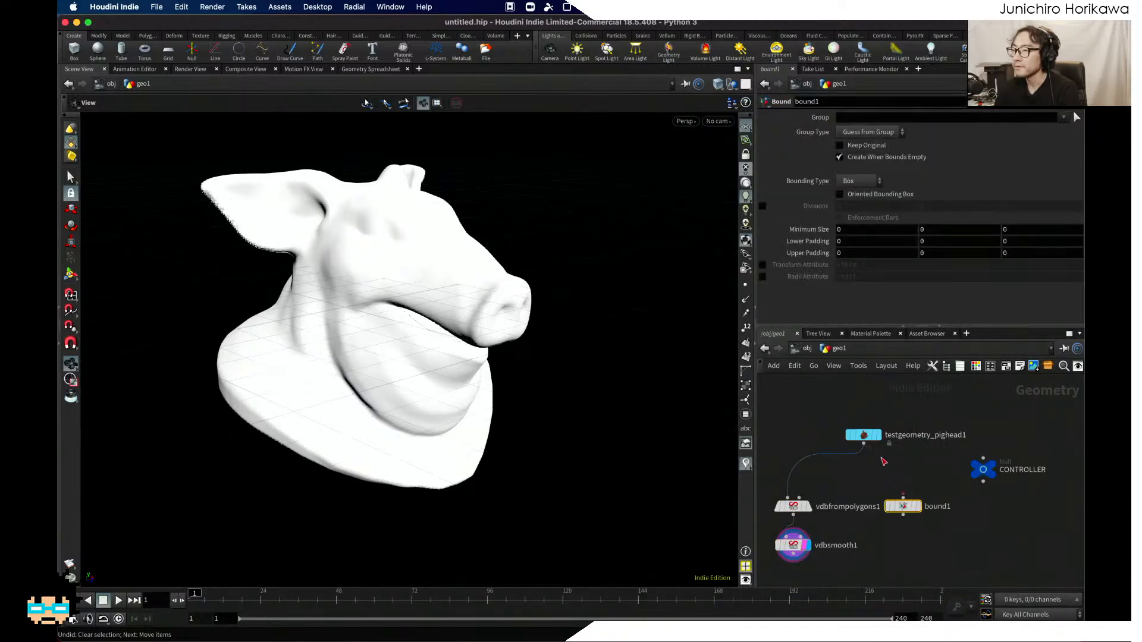
left_click(918, 507)
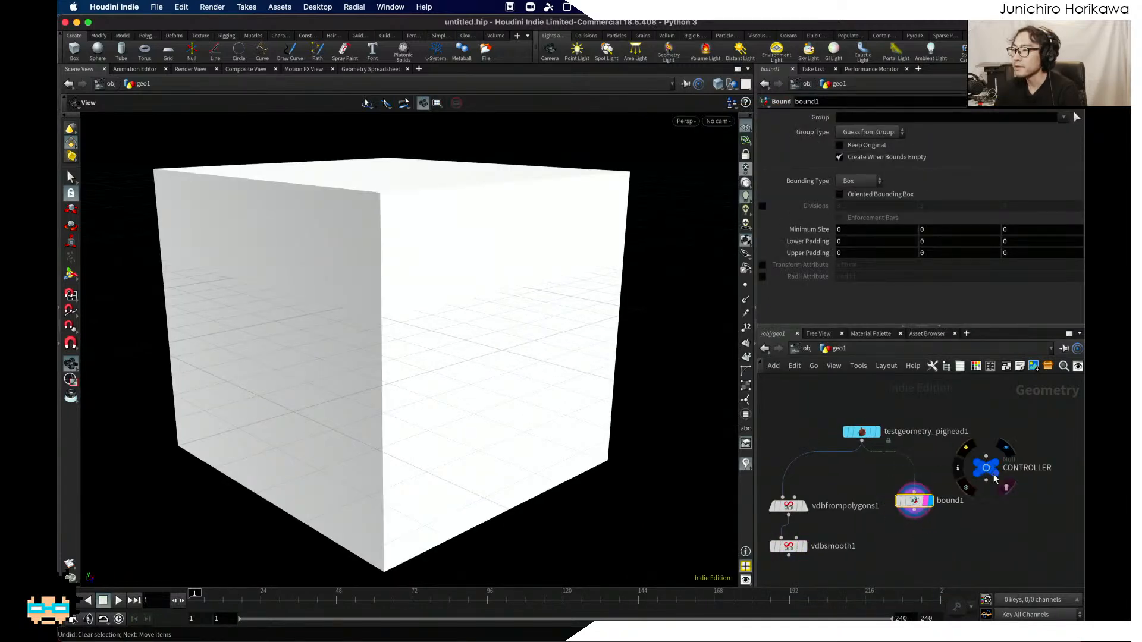
mouse_move(930, 506)
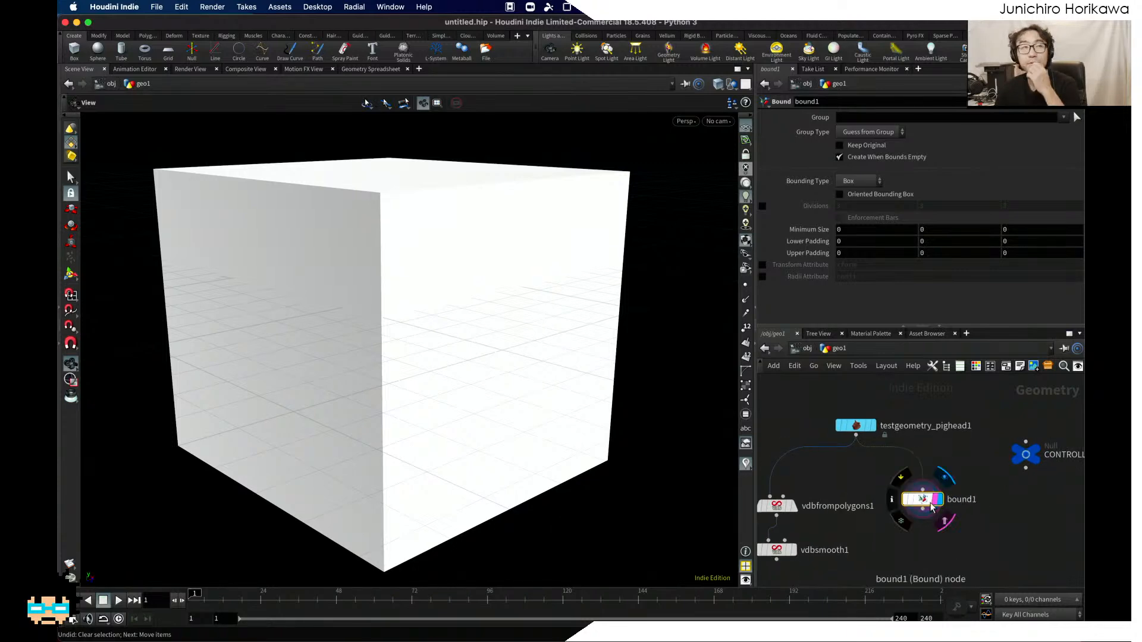
left_click_drag(488, 354, 466, 229, "alt")
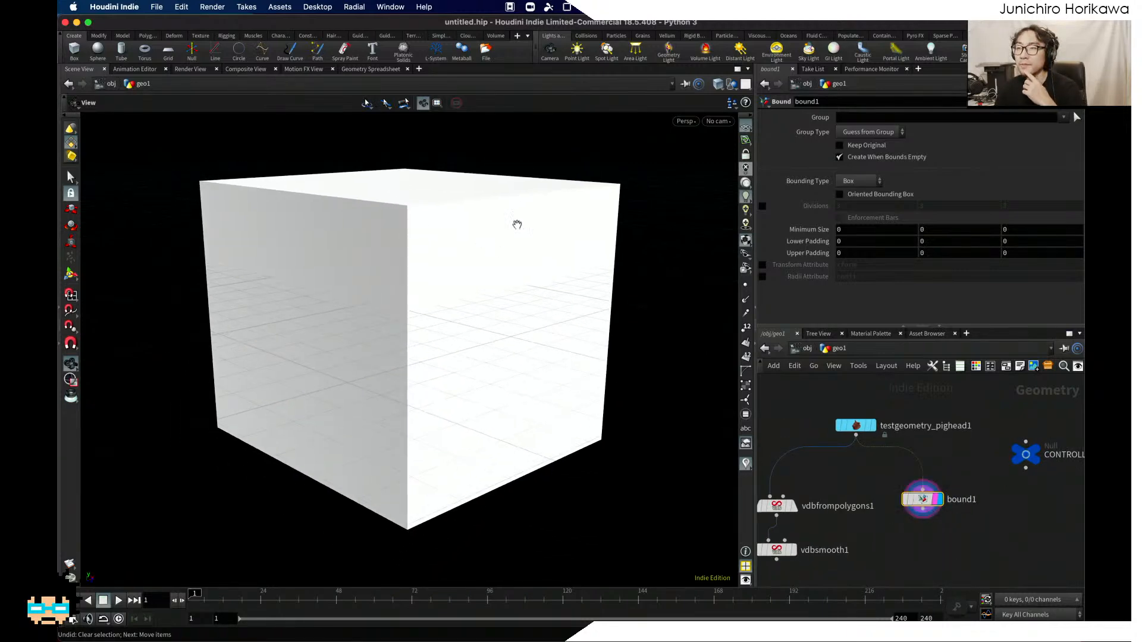
right_click_drag(487, 317, 453, 295)
left_click_drag(453, 295, 349, 281, "alt")
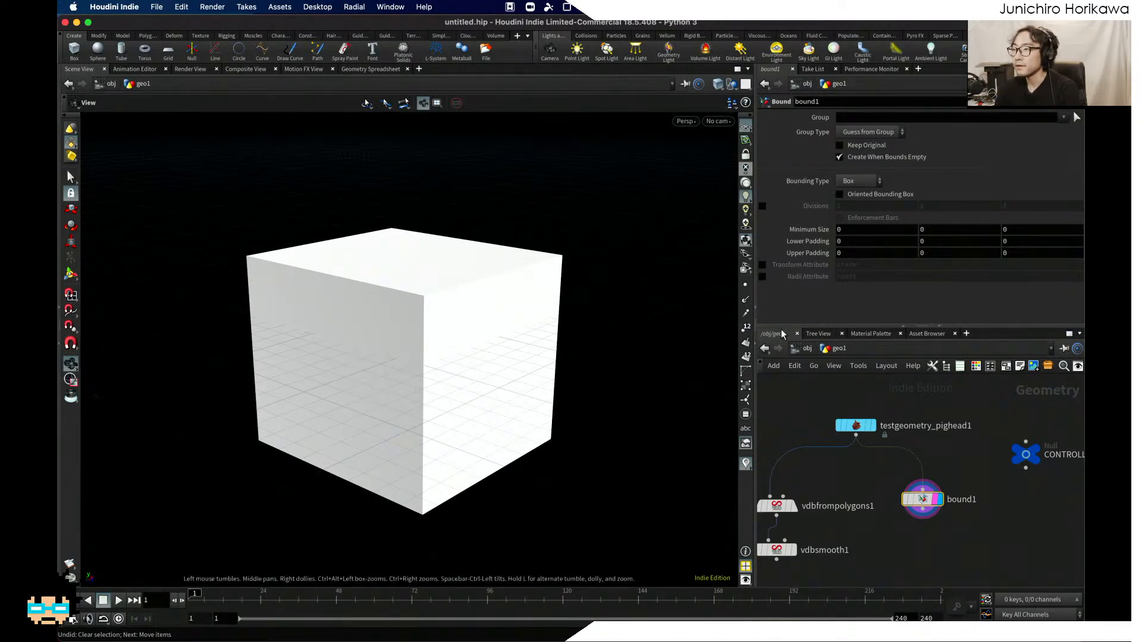
middle_click_drag(908, 515, 876, 472)
left_click(890, 467)
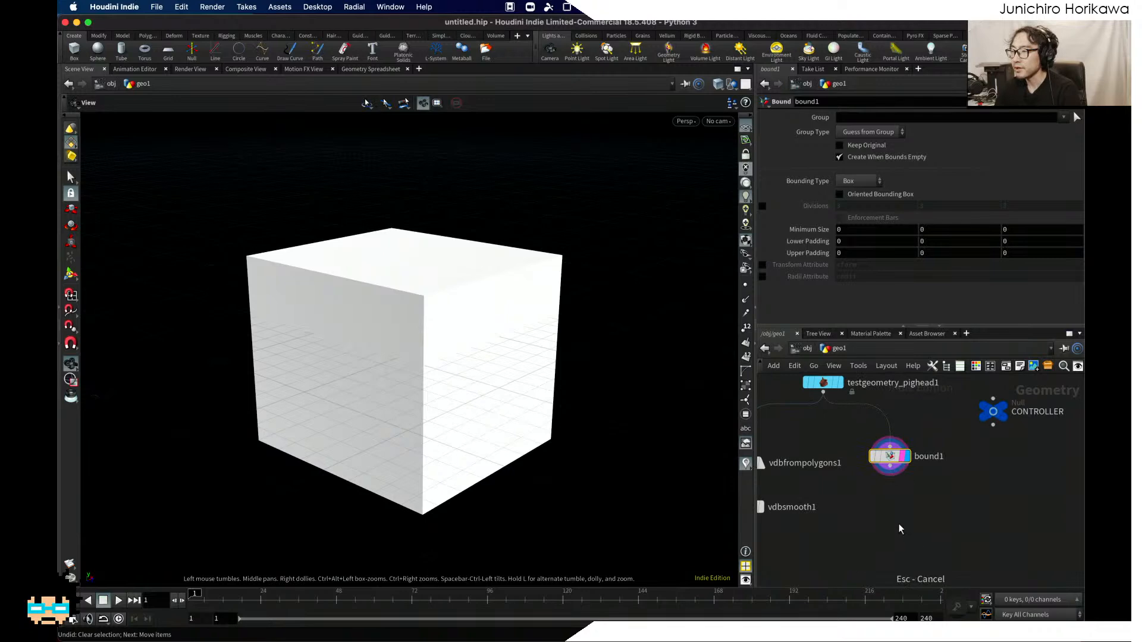
key("Tab")
type("grid")
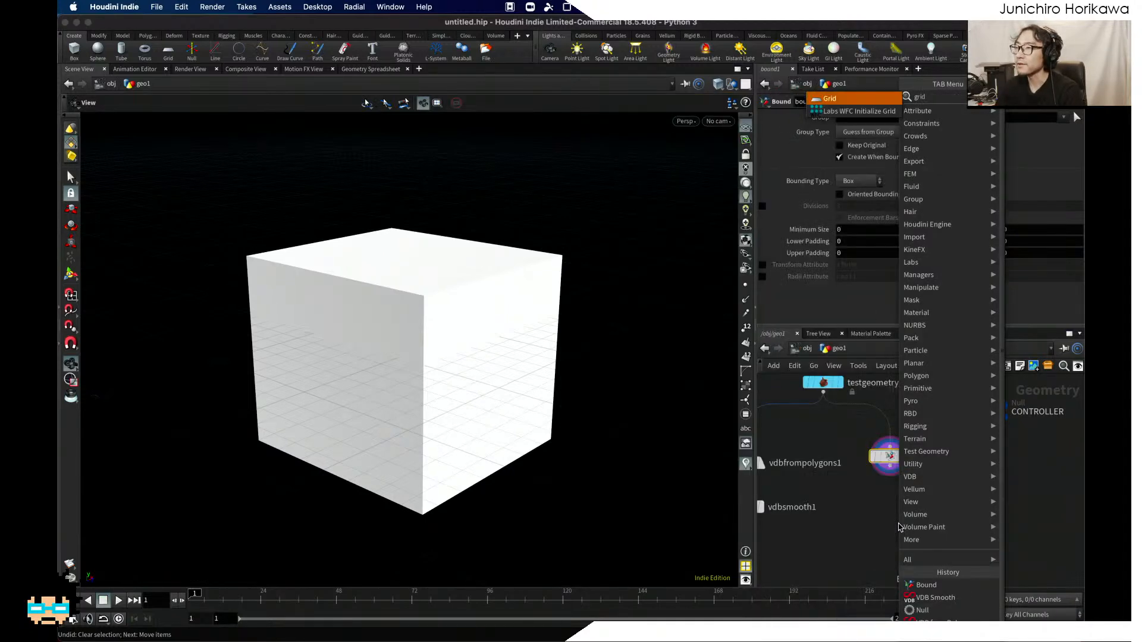
key("Return")
key("Tab")
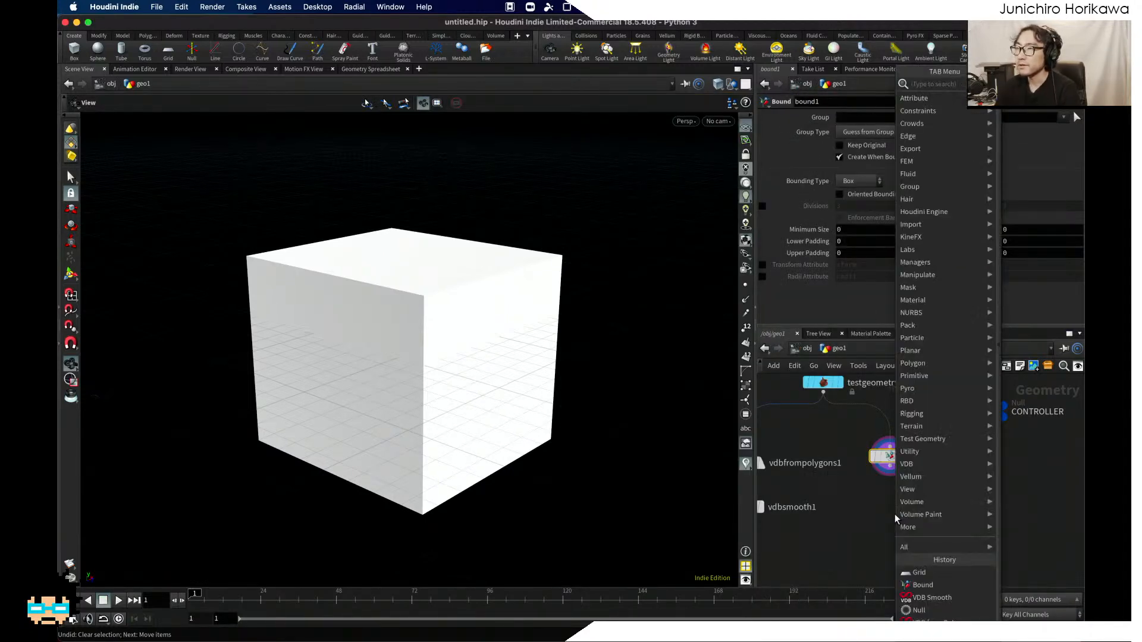
key("Escape")
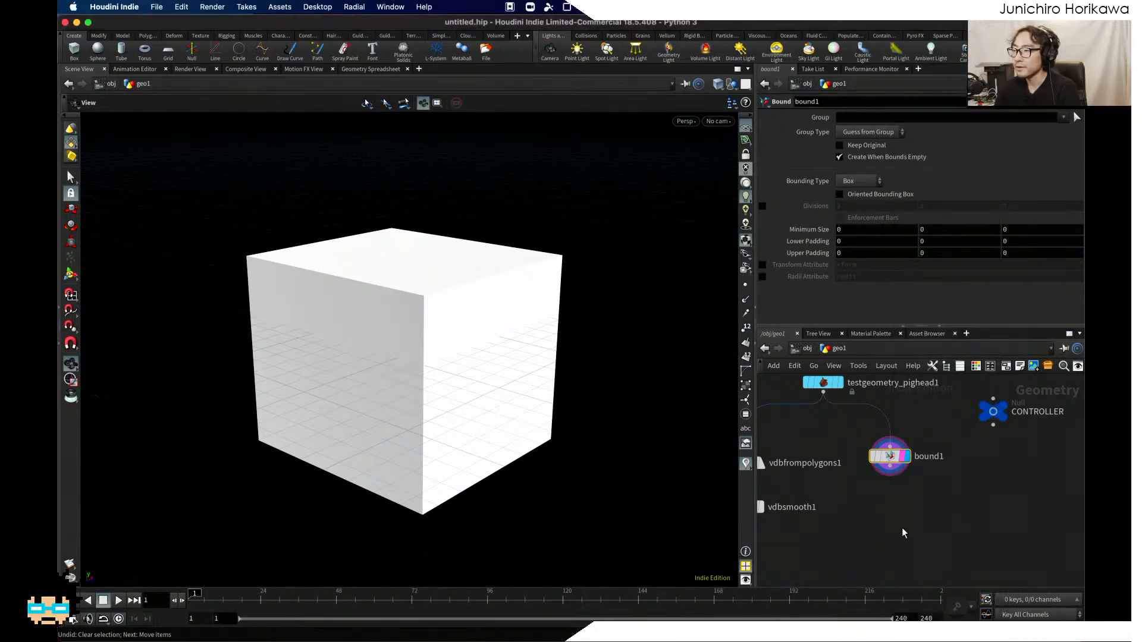
Step: Add an Attribute Wrangle node below bound1, fed by it, and make the wrangle the displayed node
key("Tab")
type("attribute w")
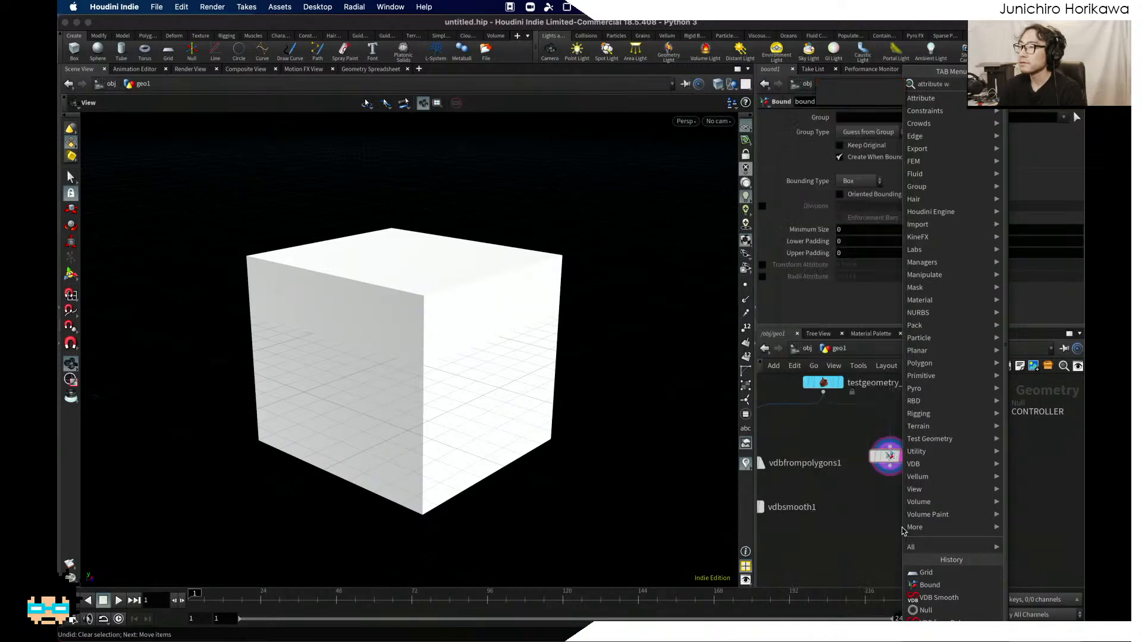
key("Return")
left_click(899, 527)
left_click_drag(912, 524, 904, 509)
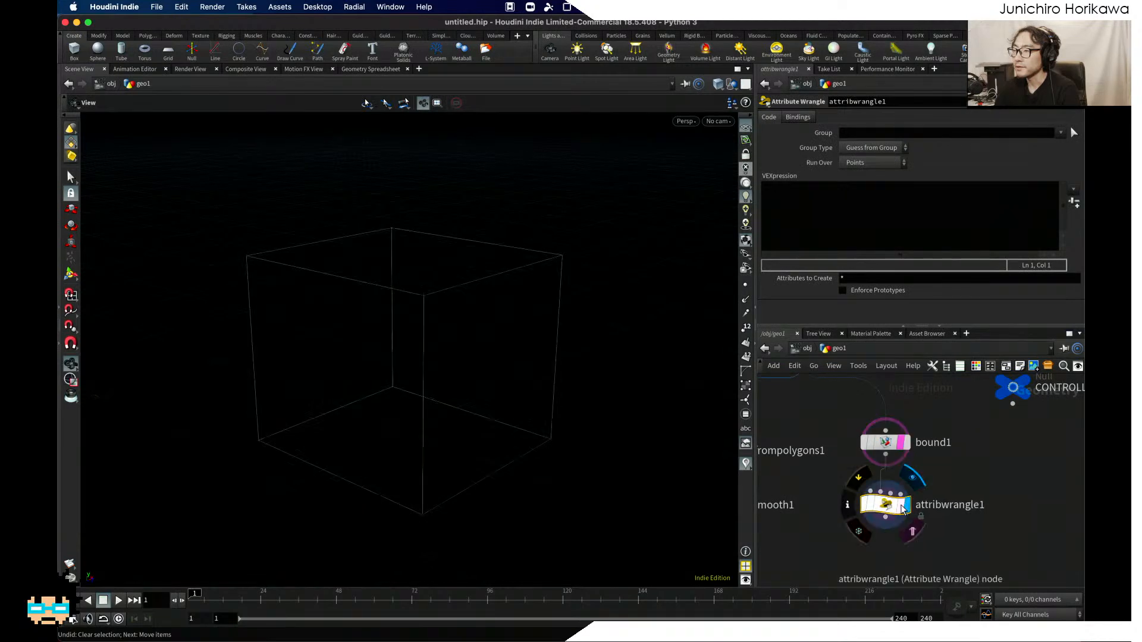
left_click(904, 505)
Step: Rename the new Attribute Wrangle node to grid
double_click(936, 506)
type("grid")
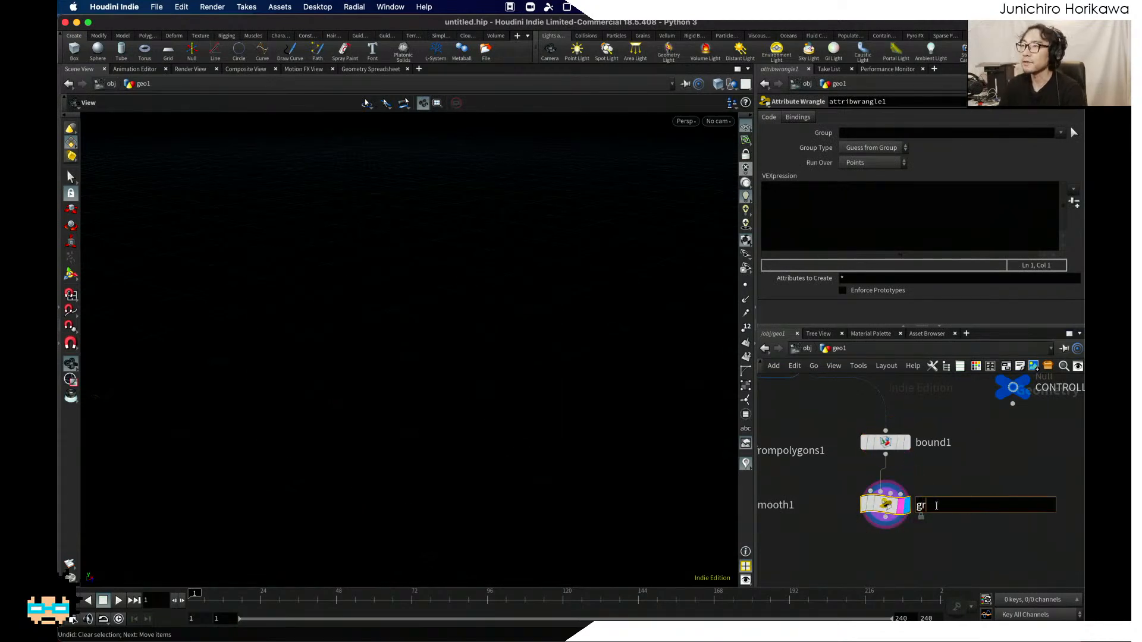
key("Return")
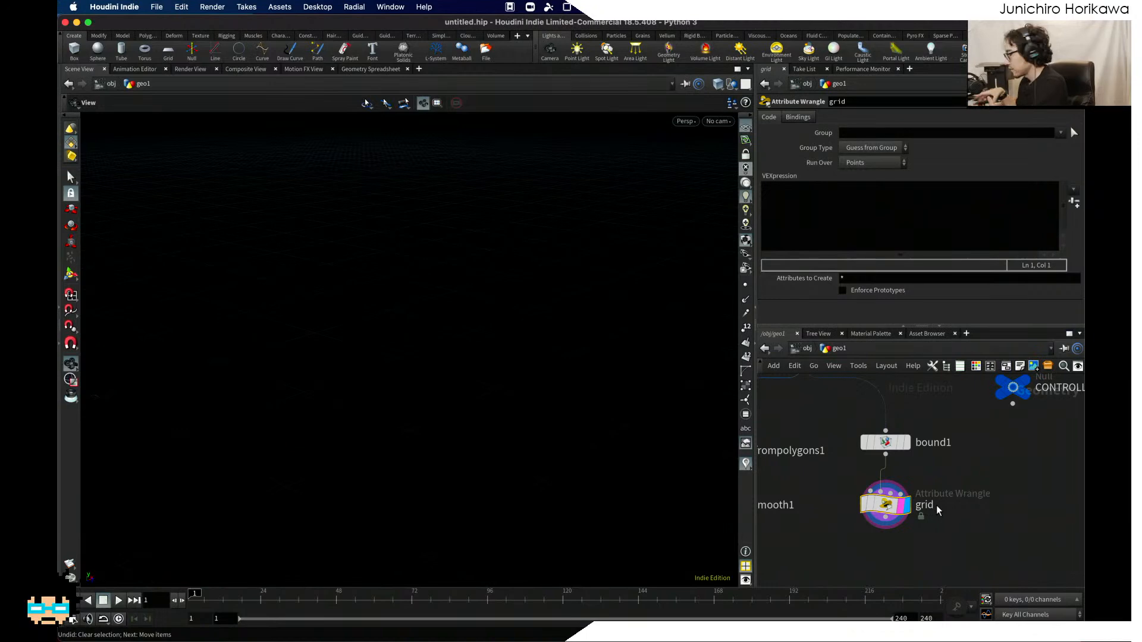
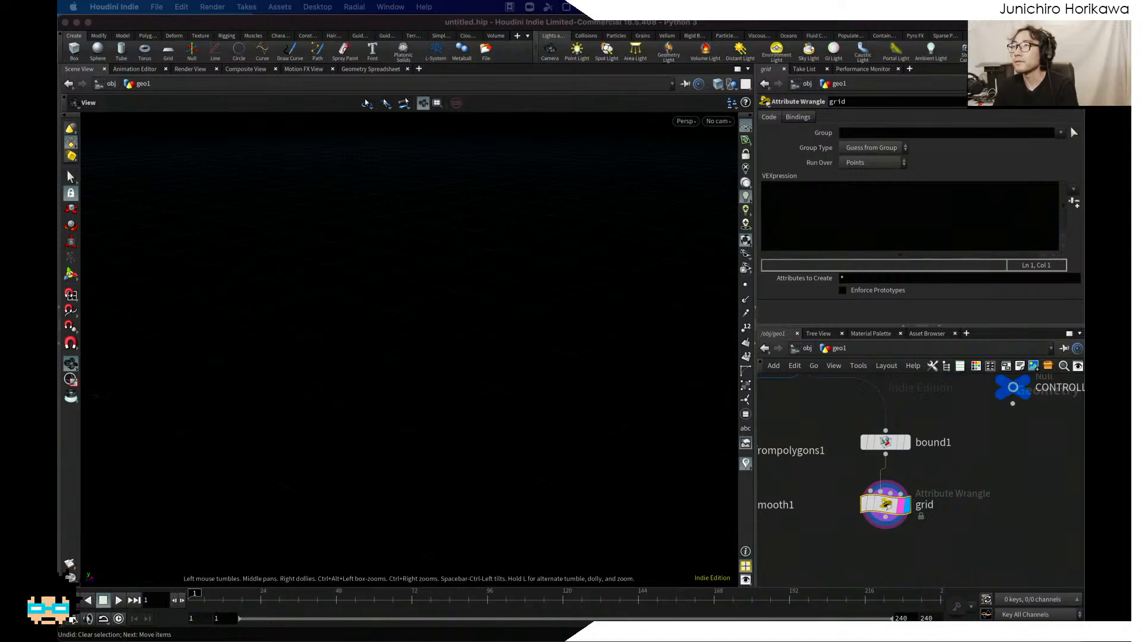
Step: Declare the vector variables min and max on the first line of the grid wrangle's VEX code
left_click(866, 237)
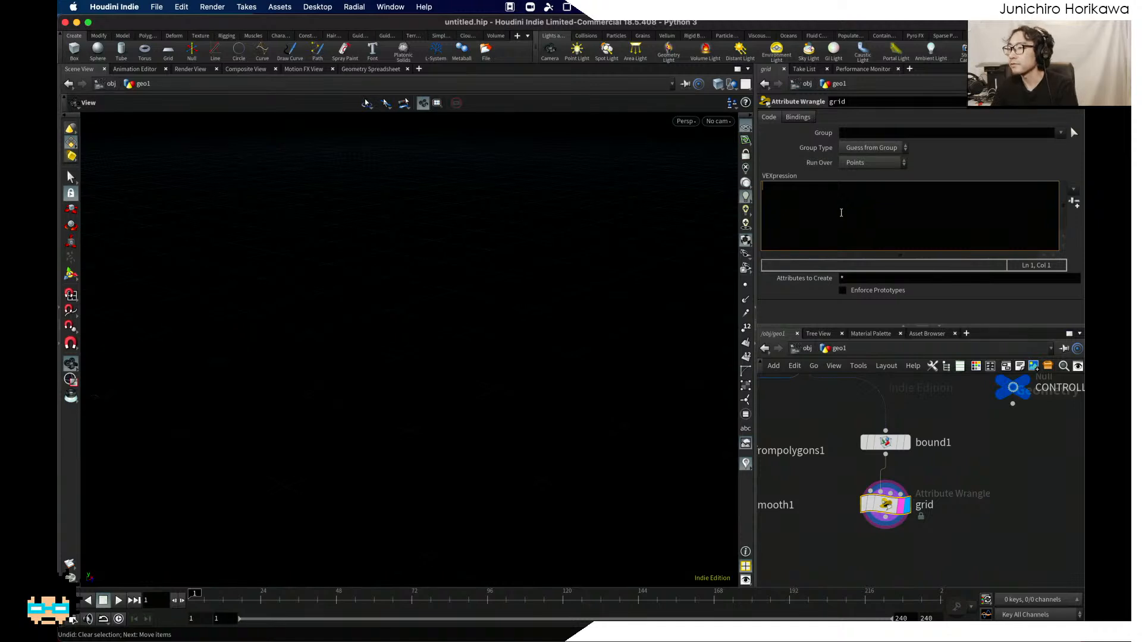
type("vector ")
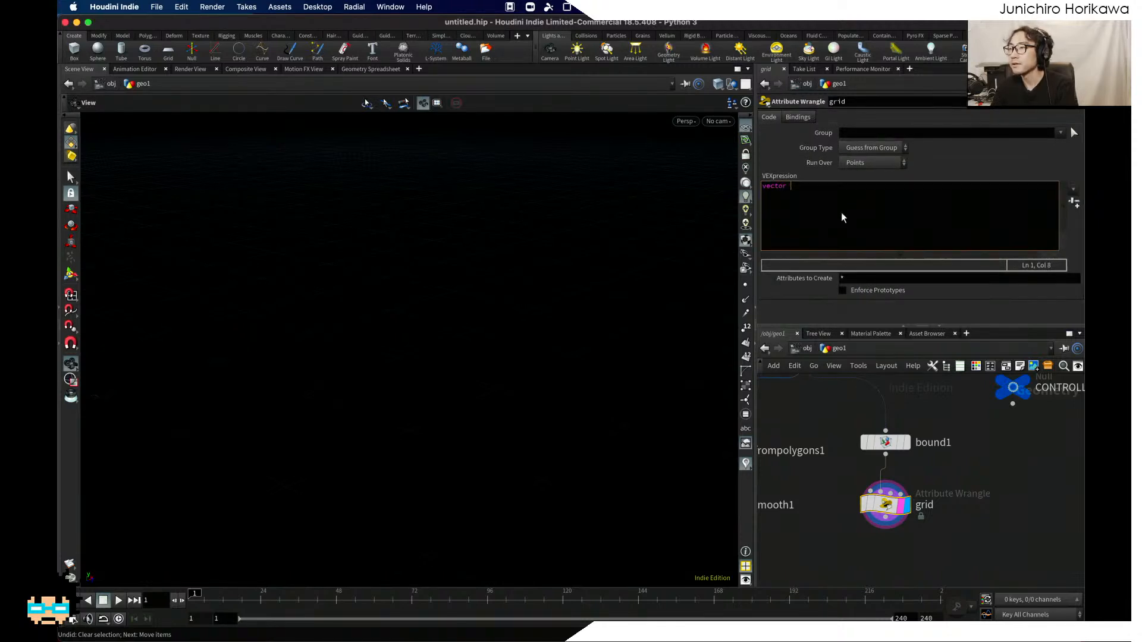
type("min, ")
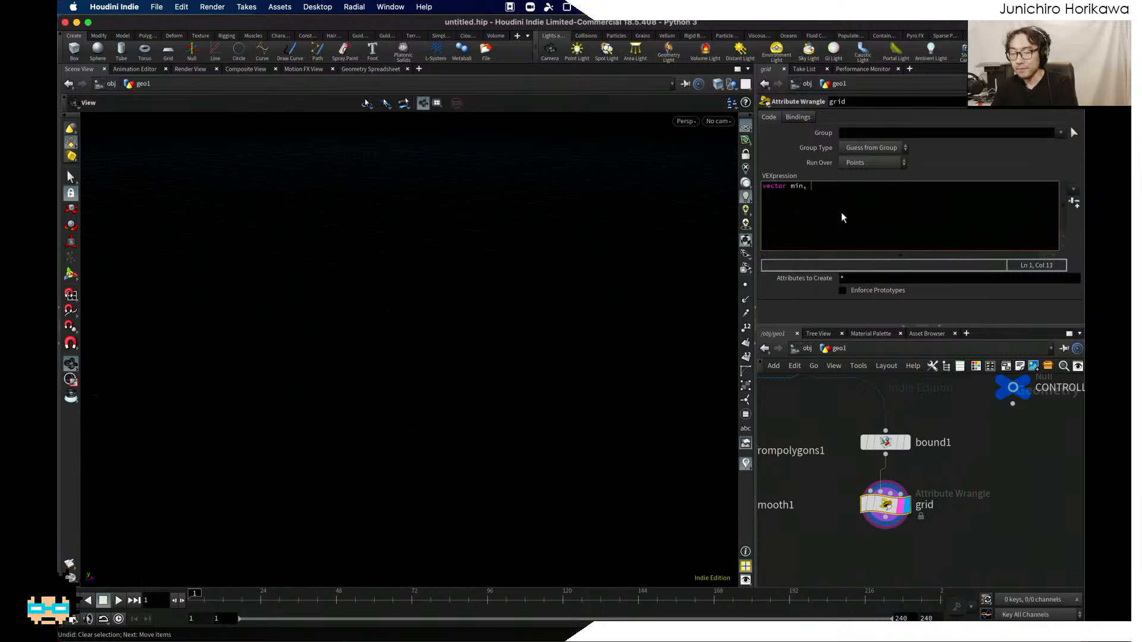
type("max,")
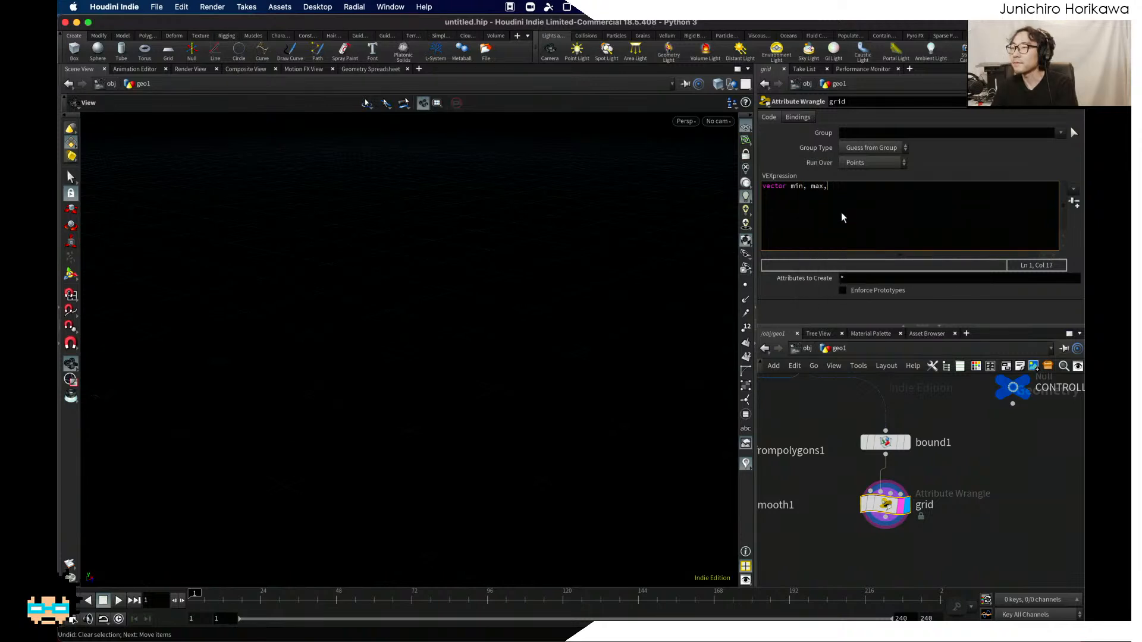
key("BackSpace")
type(";")
key("Return")
Step: Add the line getbbox(1, min, max); to the grid wrangle's VEX code to fetch the second input's bounds
type("get")
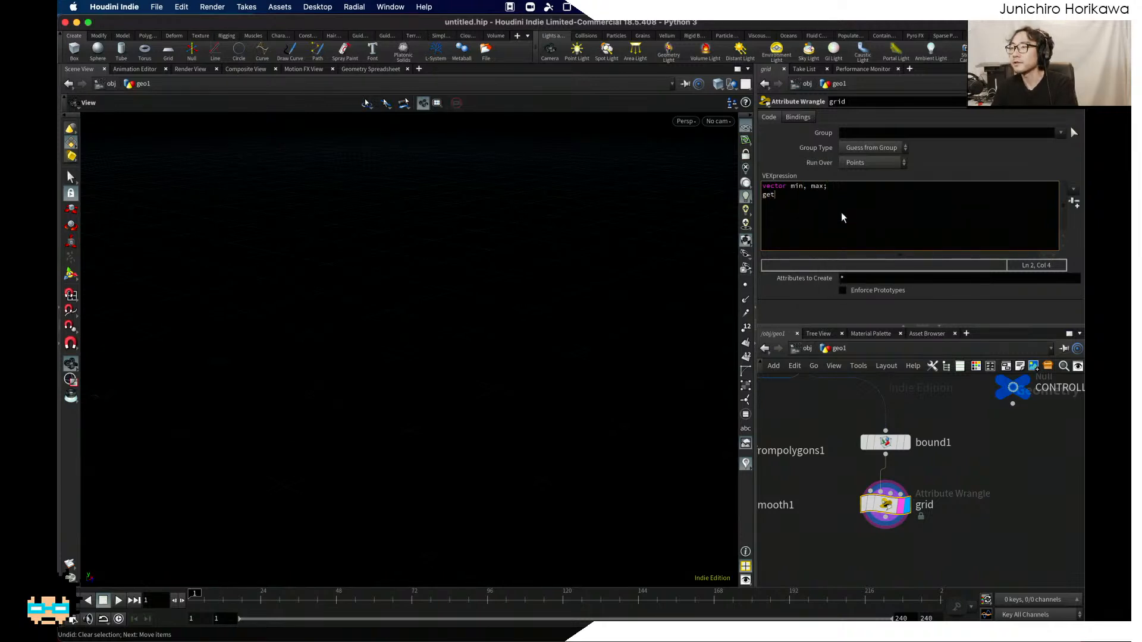
type("bbox(")
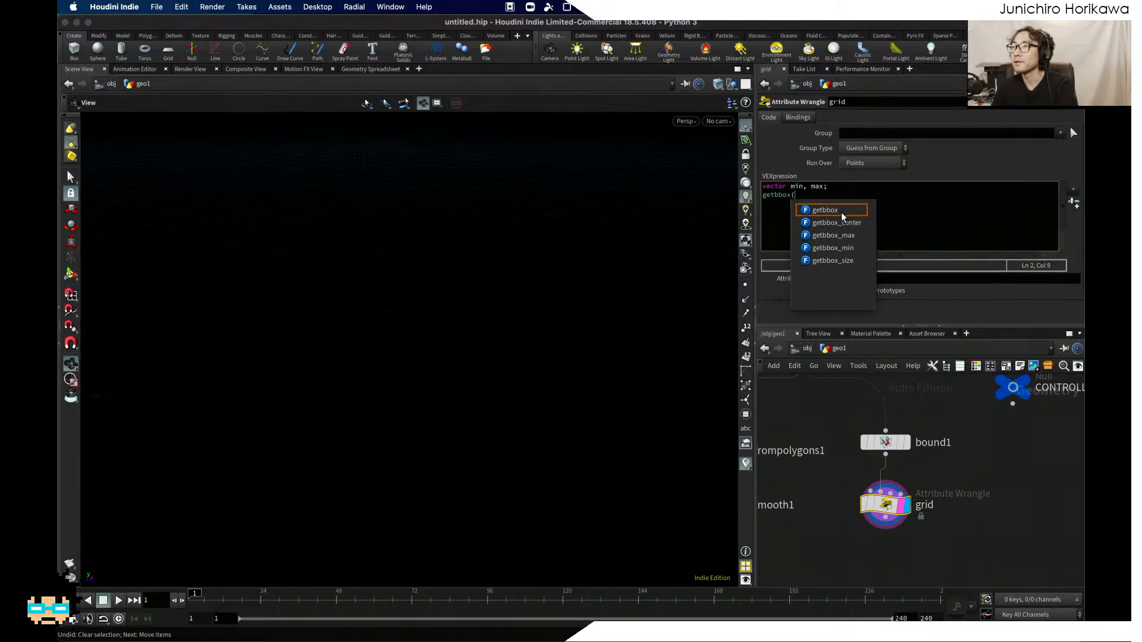
key("Return")
type("(1, ")
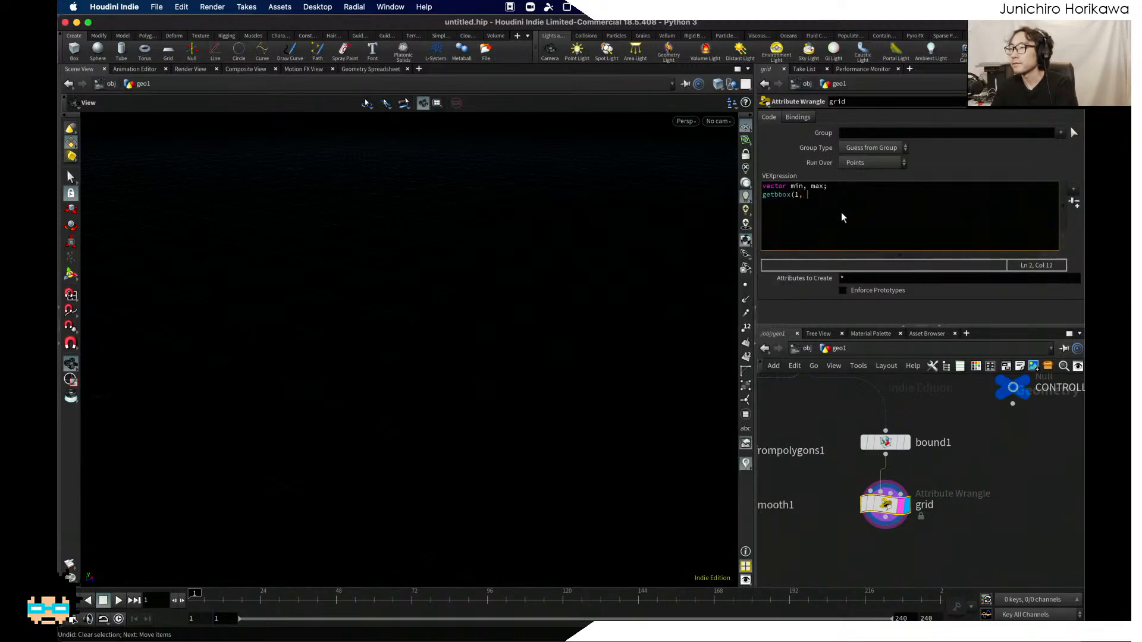
type("min,ma")
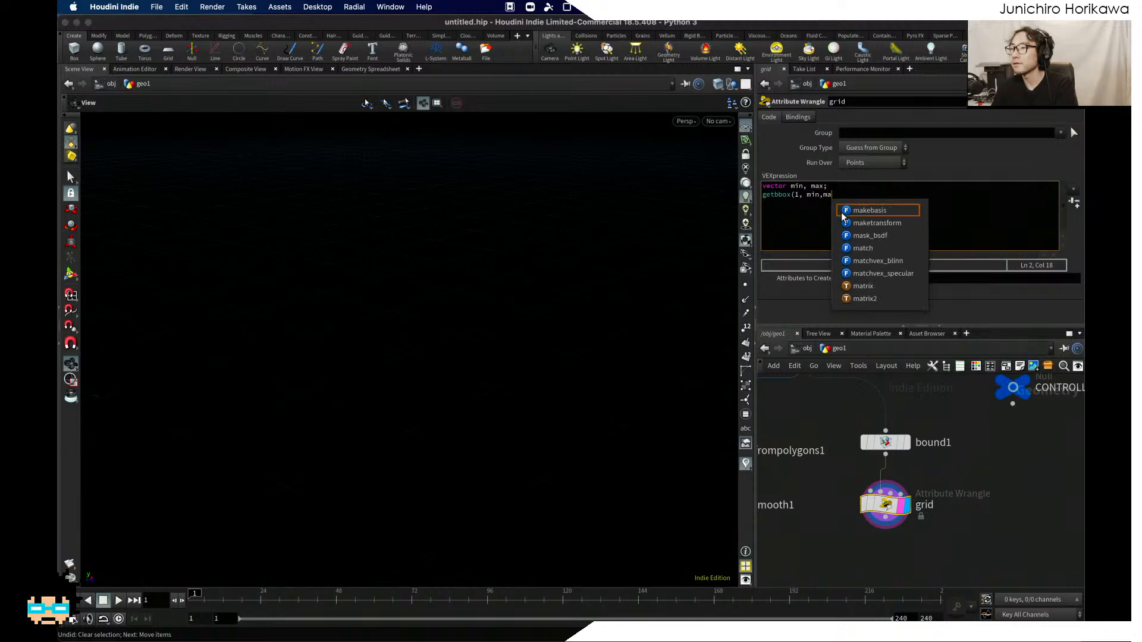
key("BackSpace")
key("BackSpace")
type("max);")
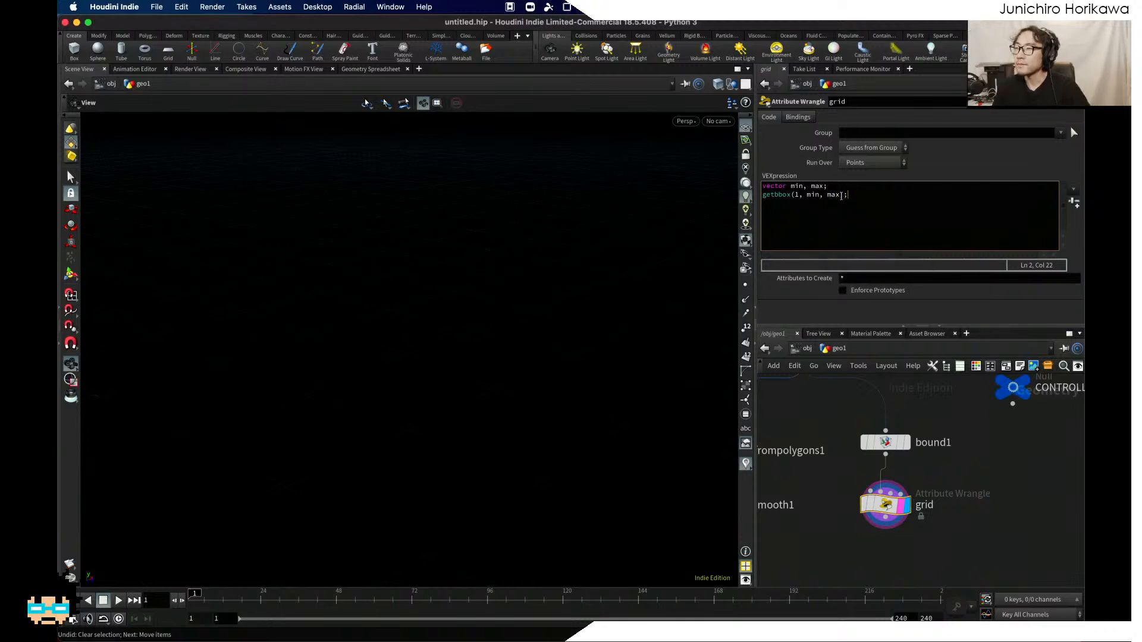
key("ctrl+a")
Step: Delete the bound1 node so testgeometry_pighead1 feeds the grid wrangle directly, and move the wrangle up closer to the pig head
middle_click_drag(816, 383, 867, 444)
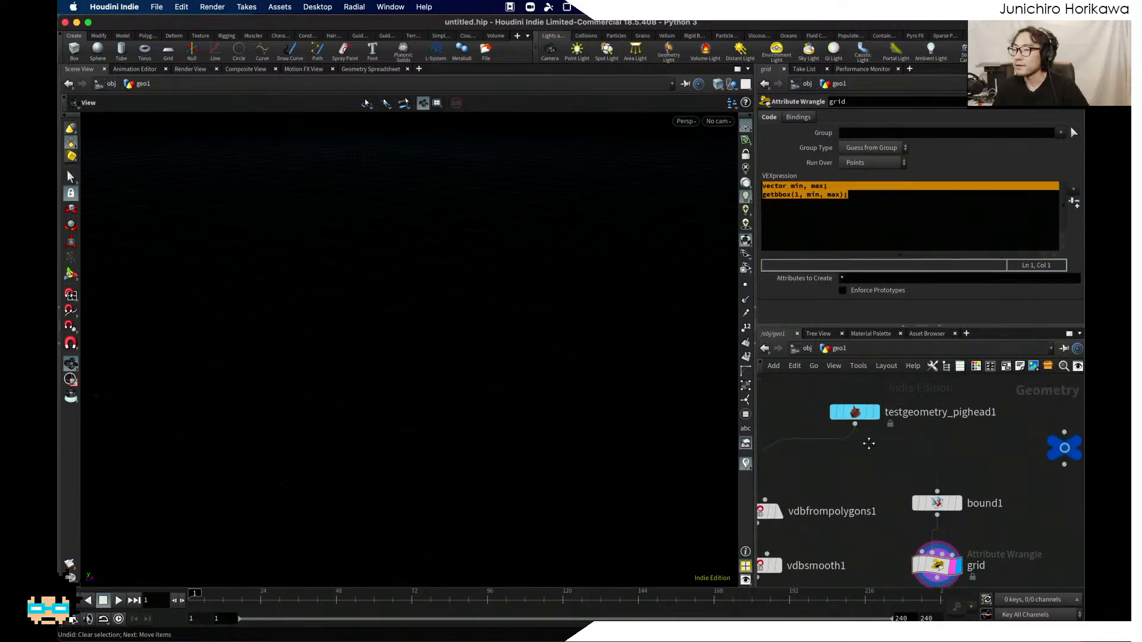
scroll(871, 454, "up", 1)
left_click_drag(950, 506, 948, 492)
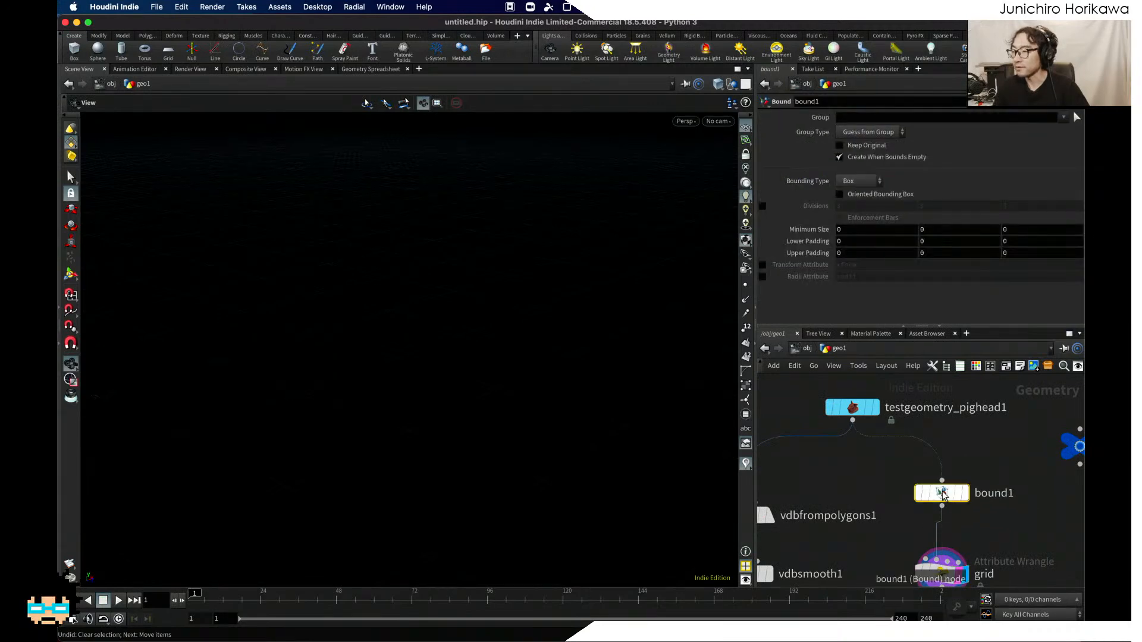
key("Delete")
middle_click_drag(950, 536, 953, 455)
left_click_drag(948, 494, 970, 444)
middle_click_drag(998, 483, 946, 515)
scroll(947, 515, "up", 1)
left_click(874, 229)
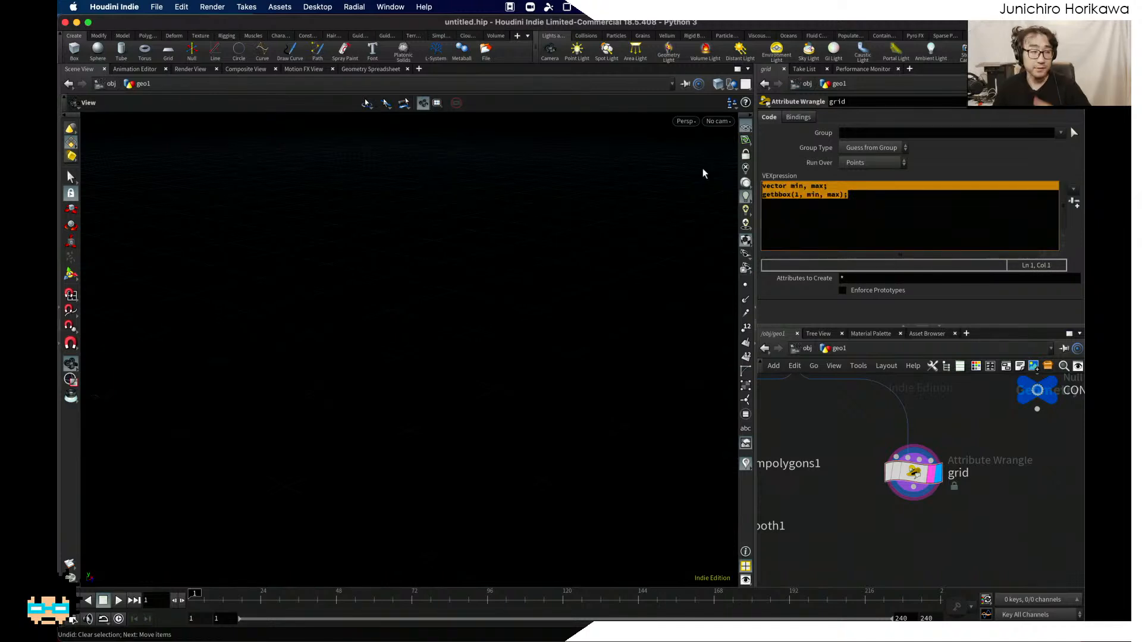
scroll(952, 529, "down", 3)
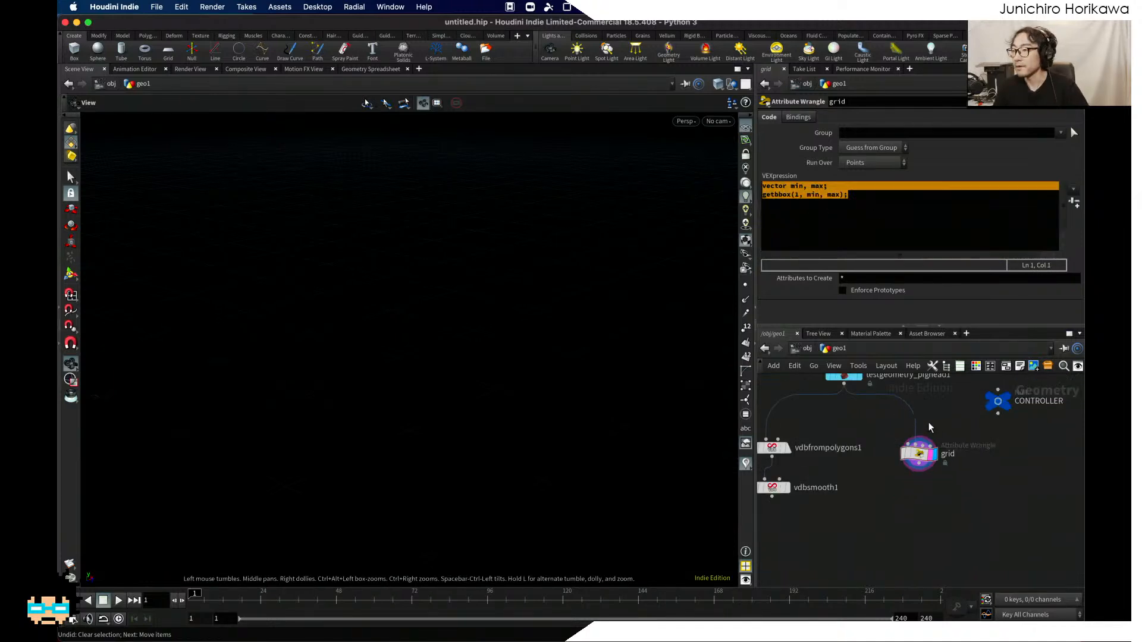
Step: Add the line vector size = max - min; after a blank line below the getbbox call
left_click(896, 212)
key("Return")
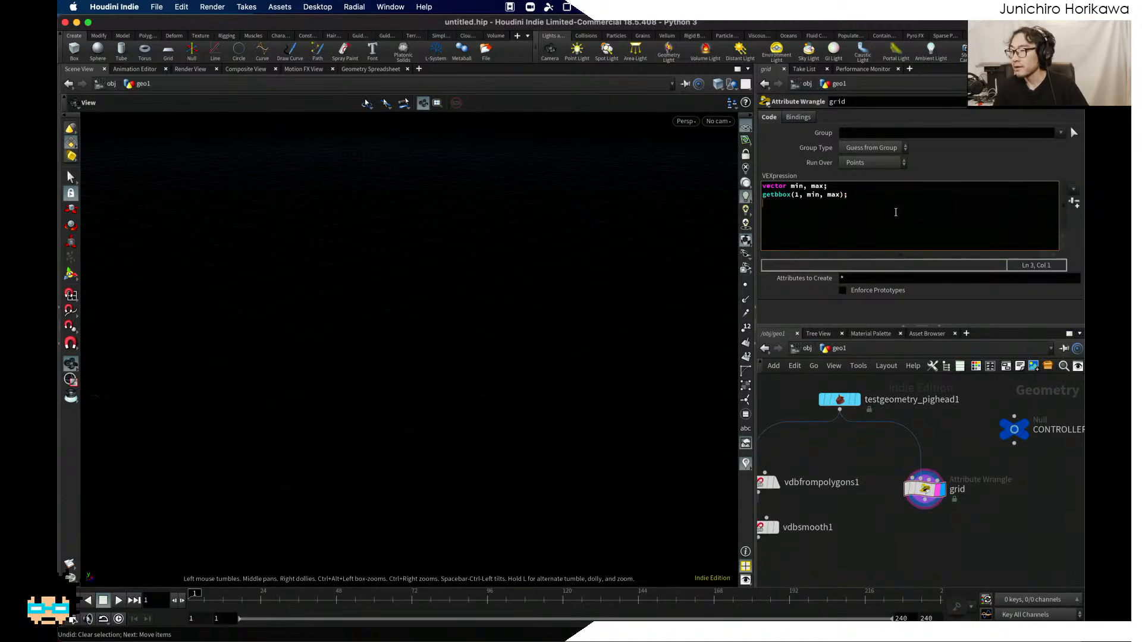
key("Return")
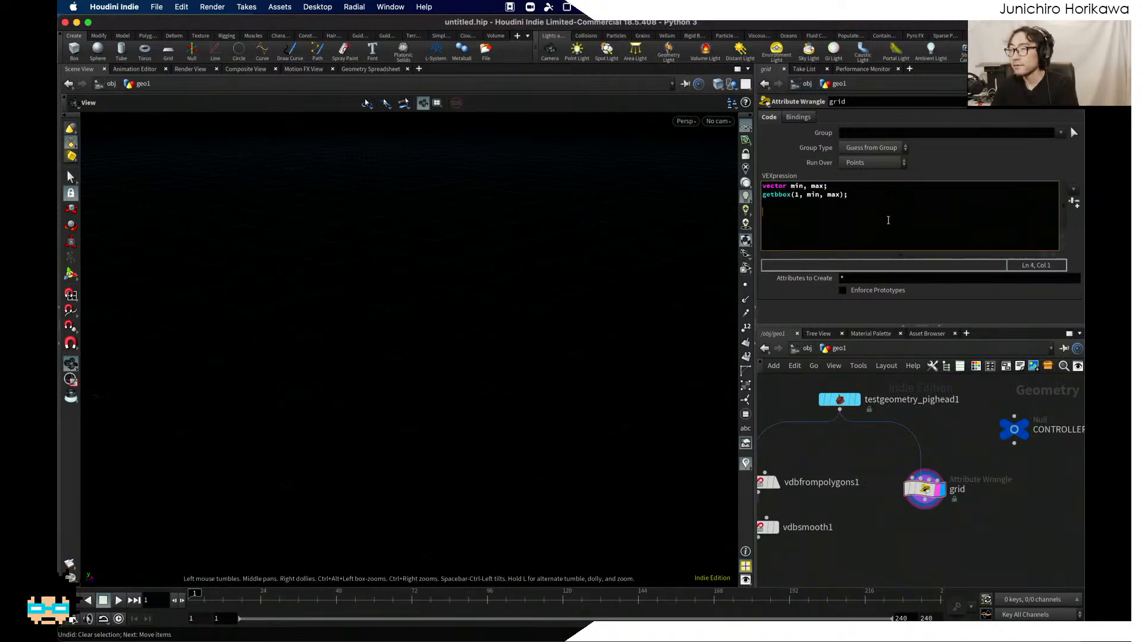
type("vfec")
key("BackSpace")
key("BackSpace")
key("BackSpace")
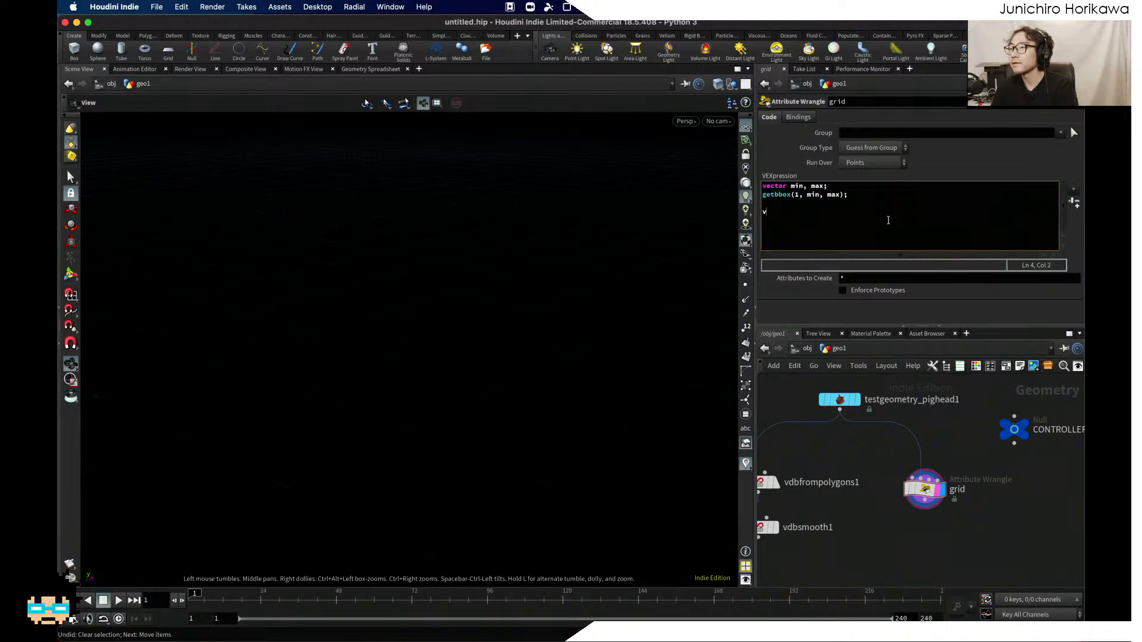
type("ect")
key("BackSpace")
type("or ")
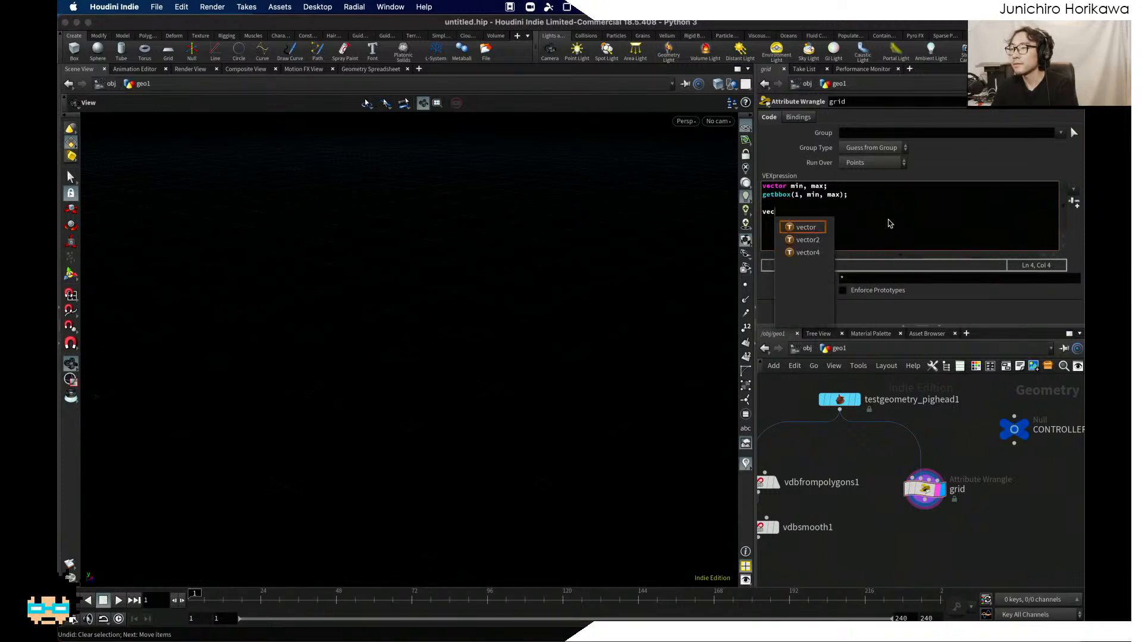
type("si")
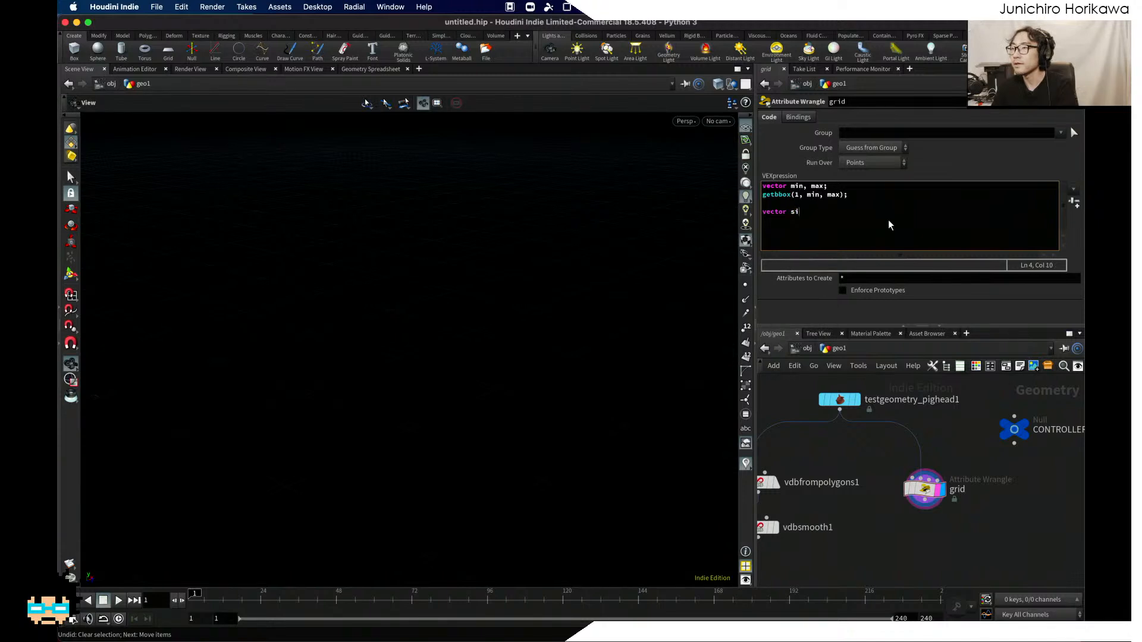
type("ze = ma")
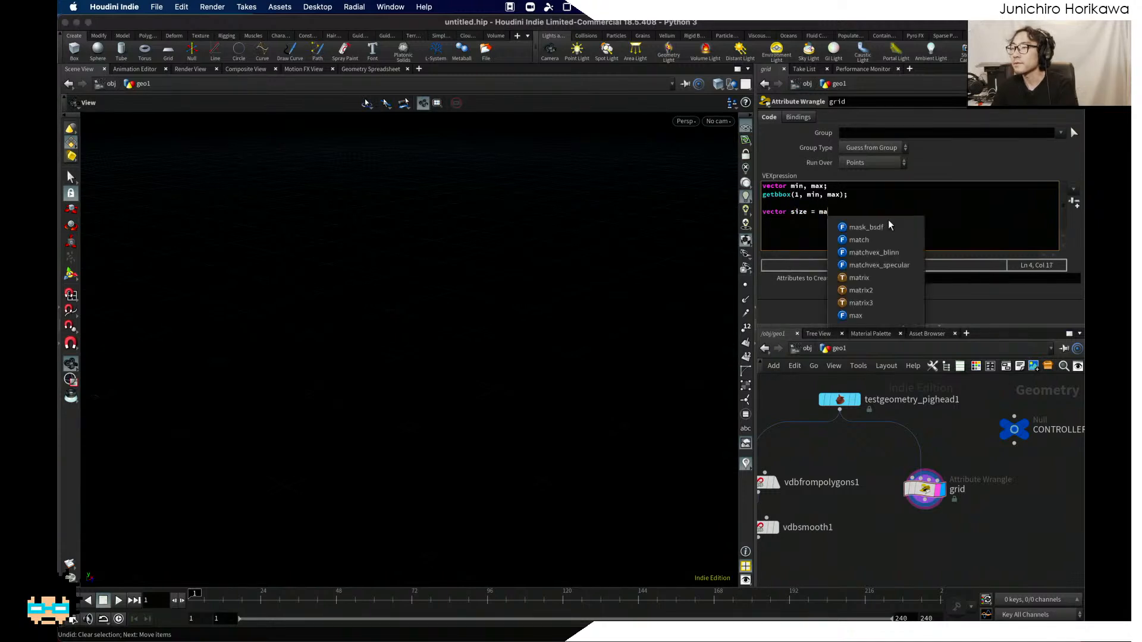
type("x - min;")
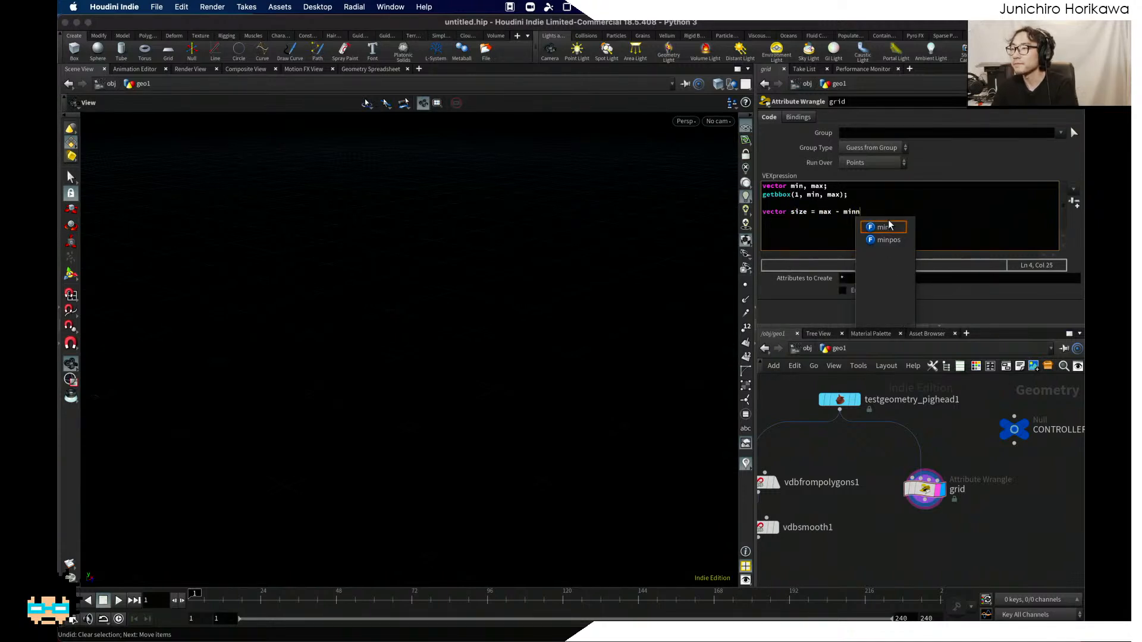
key("Return")
key("Return")
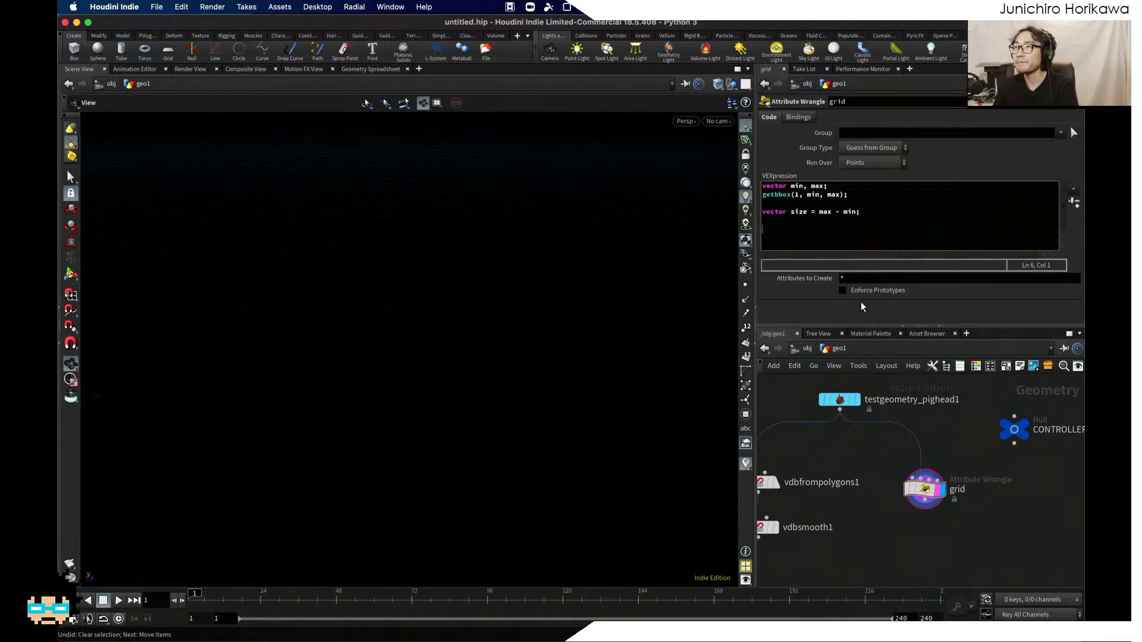
Step: Add the line int x = chi("x"); after a blank line below the size declaration
type("int x =")
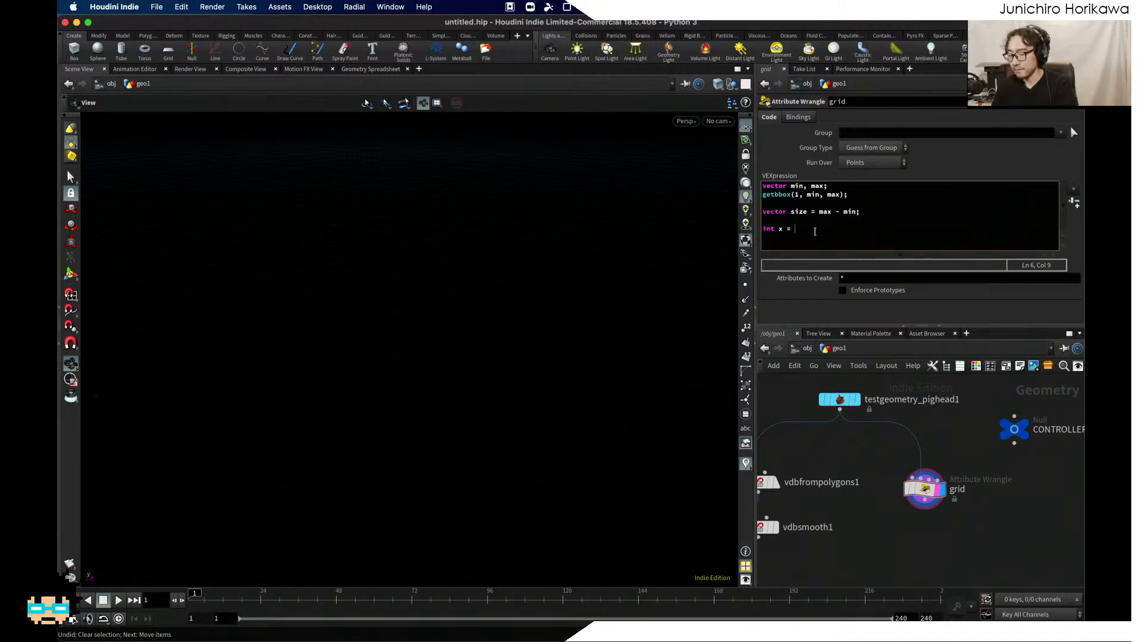
type("chi(")
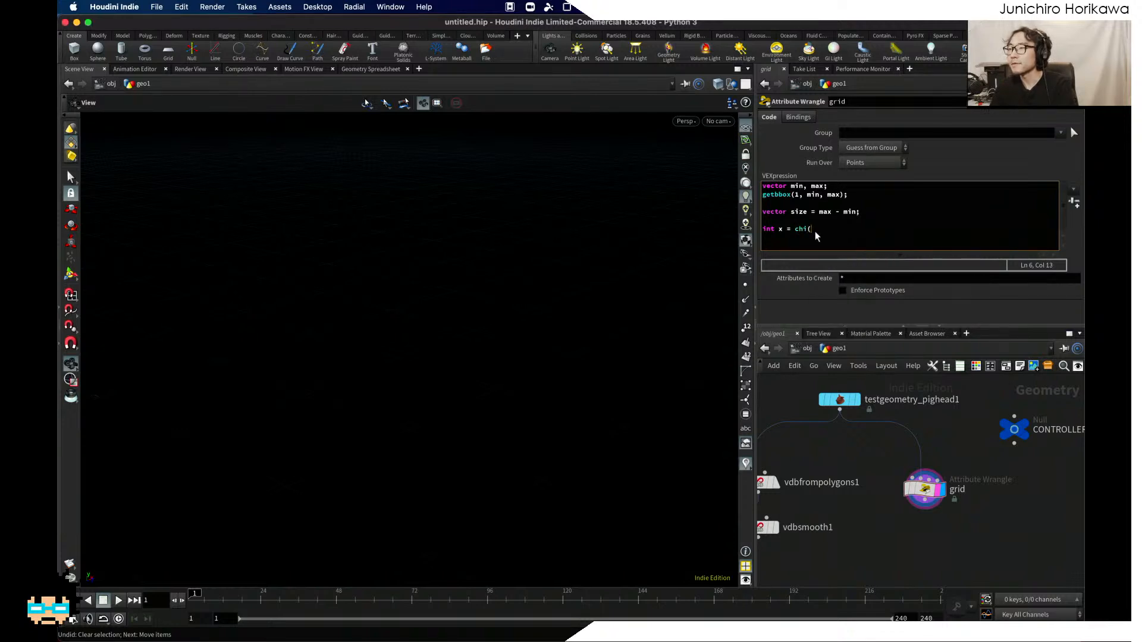
type("\"x\");")
key("Return")
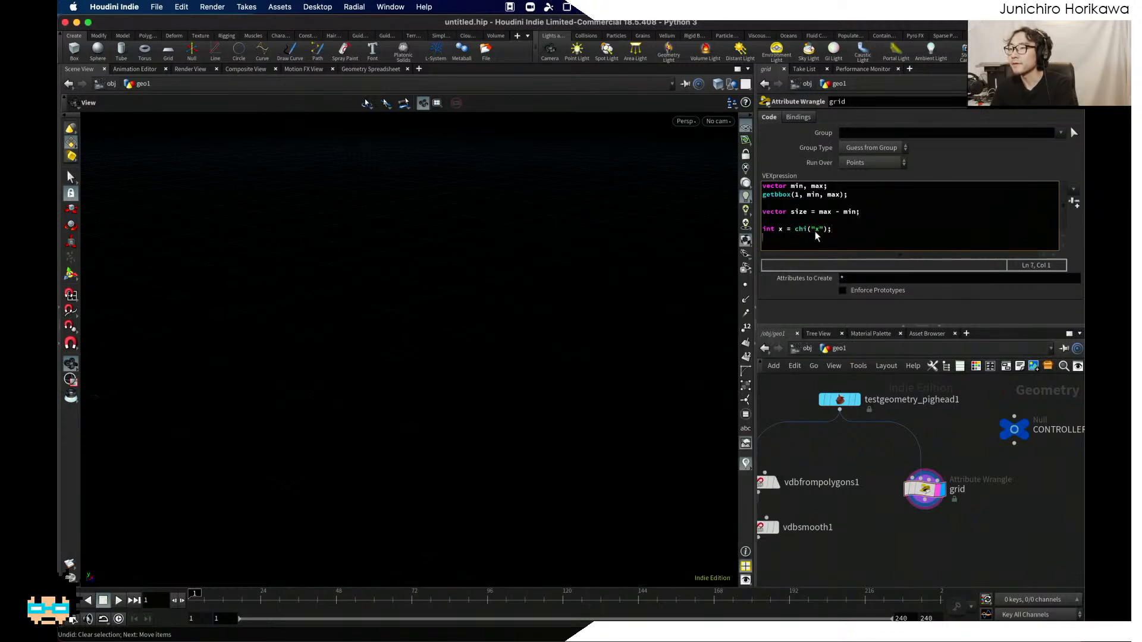
Step: Declare the second grid count in the wrangle code with the line int y = chi("y");
type("int y = ")
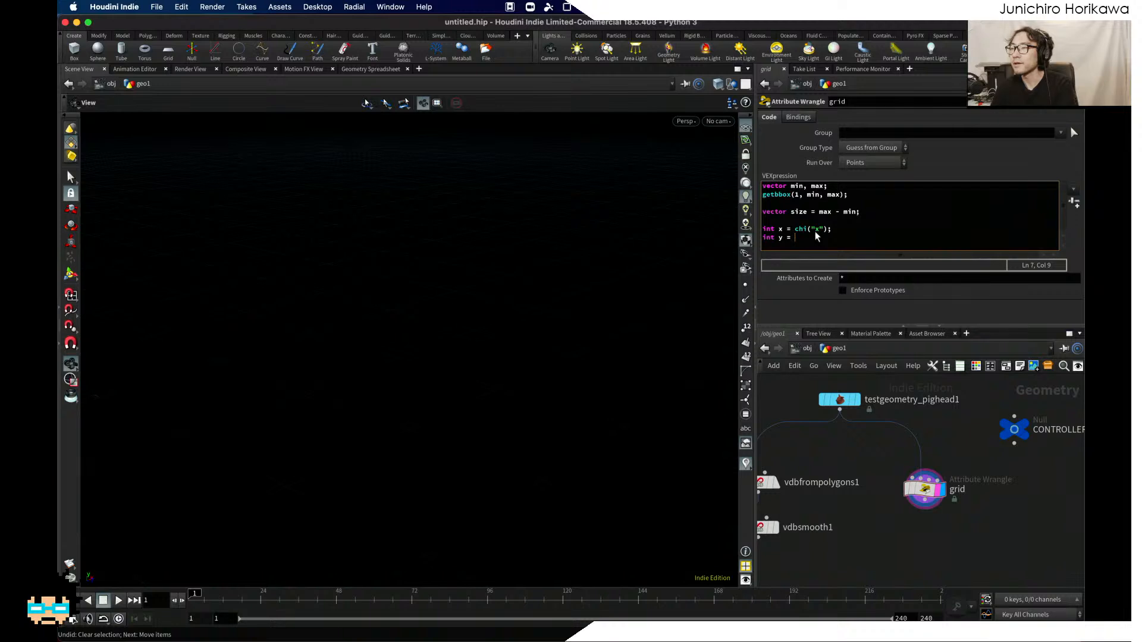
type("c")
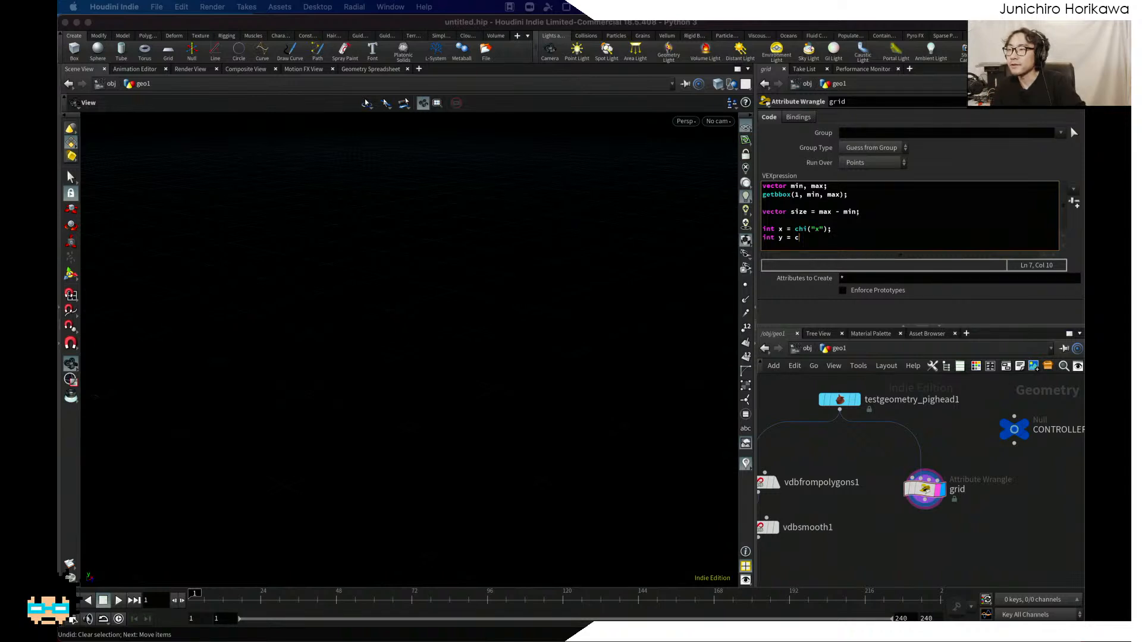
left_click(805, 239)
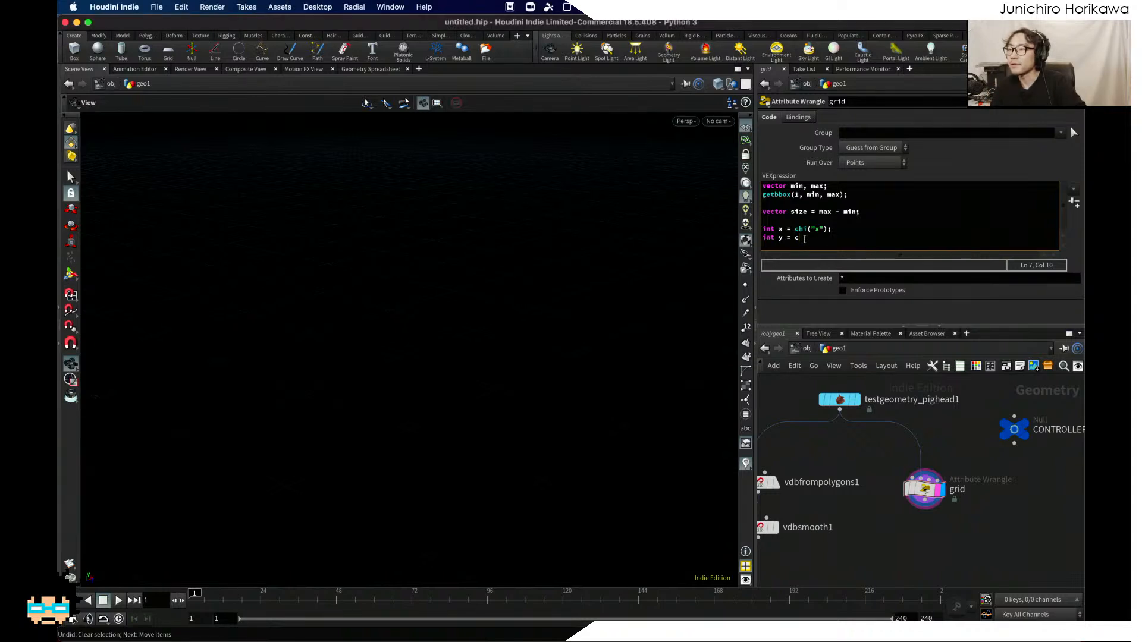
type("h")
type("i('y")
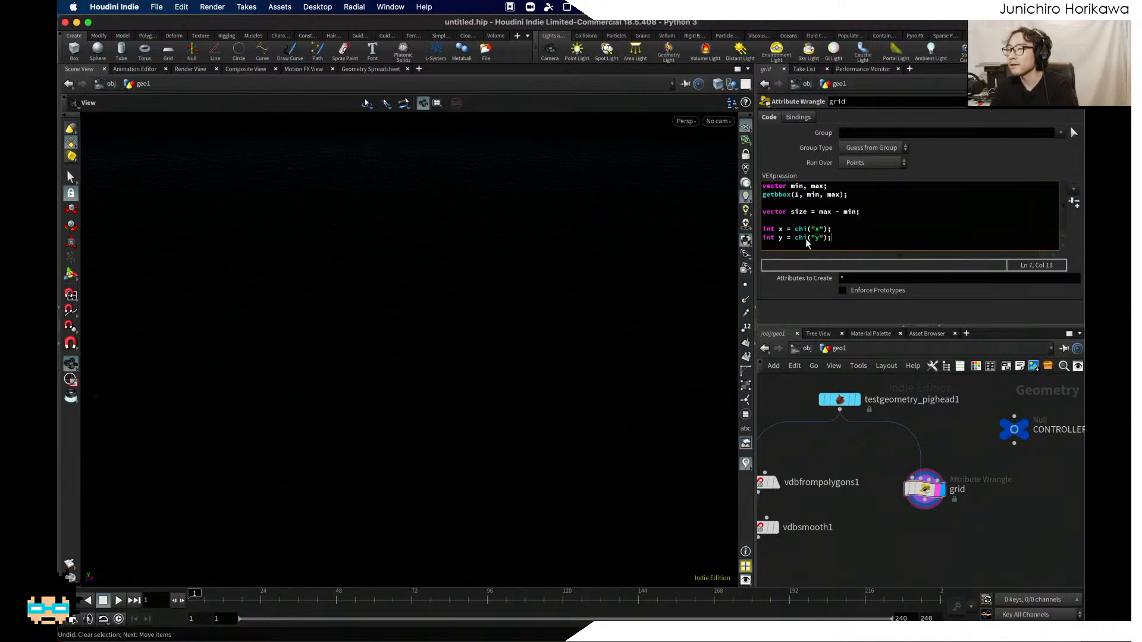
Step: Add the line int z = chi("z"); directly below the y declaration
key("Return")
type("int z = ch")
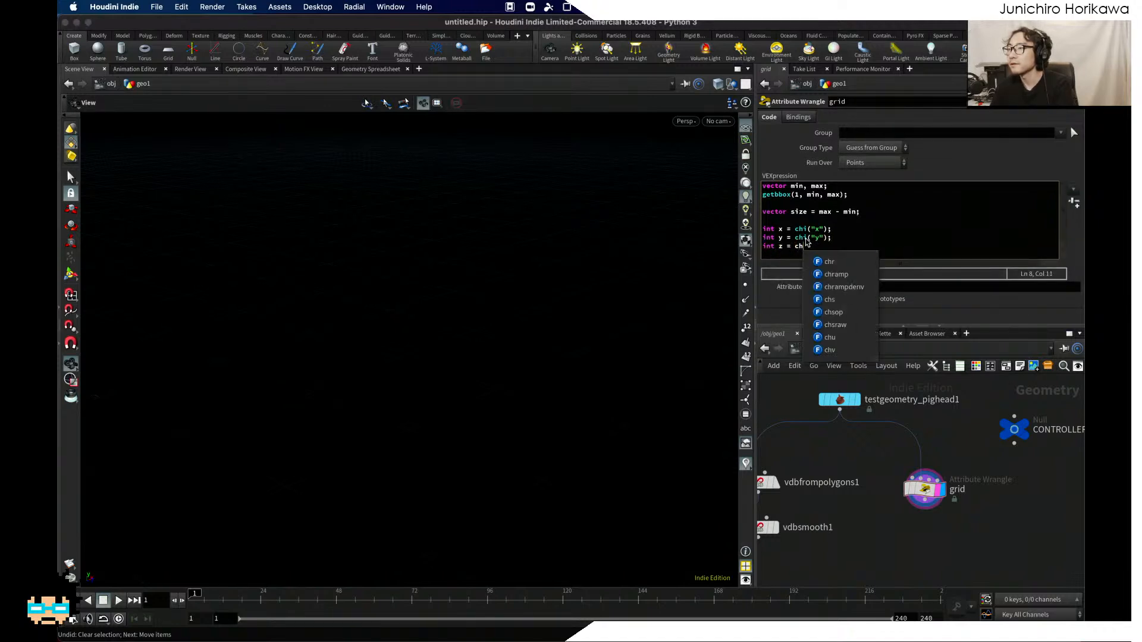
type("f")
key("BackSpace")
type("i(\"")
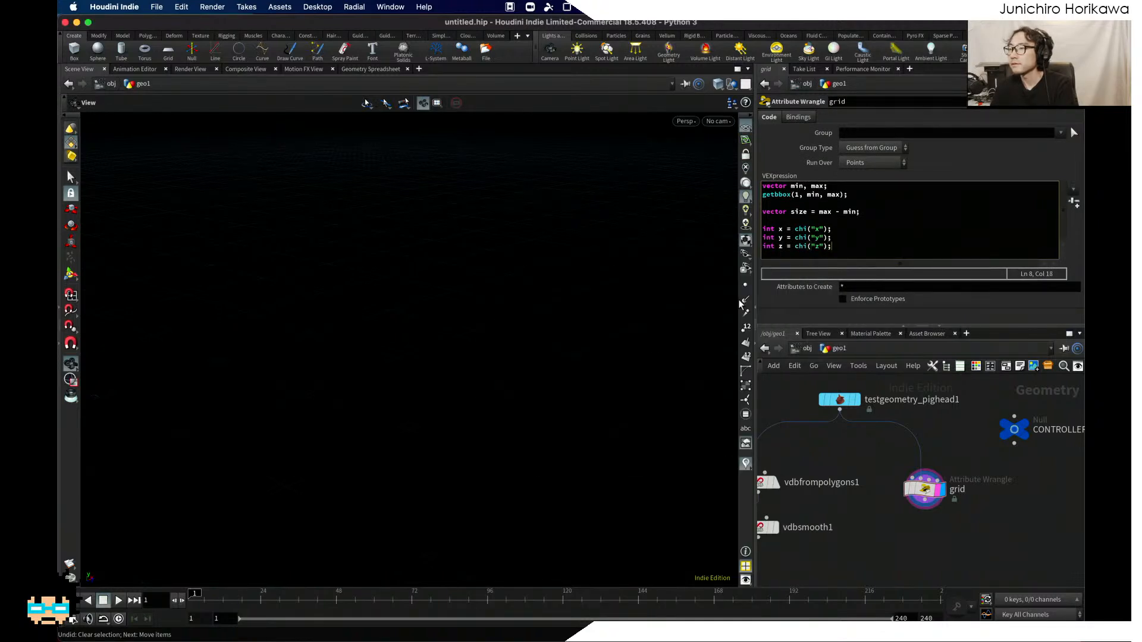
type("z\");")
Step: Create the spare parameters for the chi calls on the grid wrangle and set X, Y and Z to 10 each
left_click(1074, 202)
scroll(1076, 277, "down", 2)
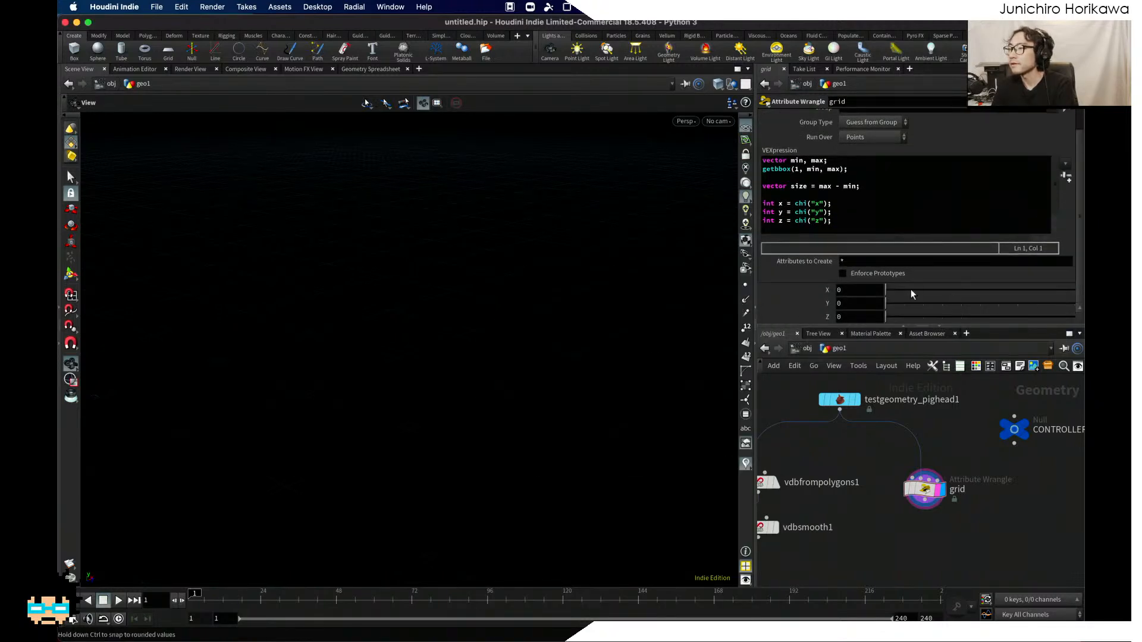
left_click_drag(858, 289, 807, 288)
type("10")
key("Tab")
type("10")
key("Tab")
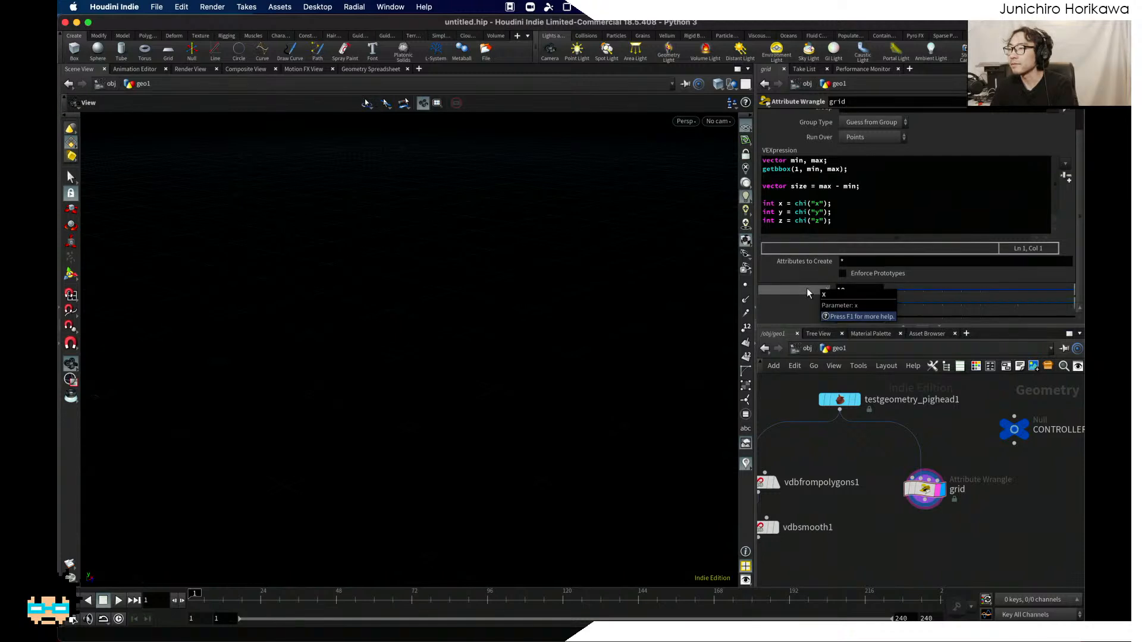
type("10")
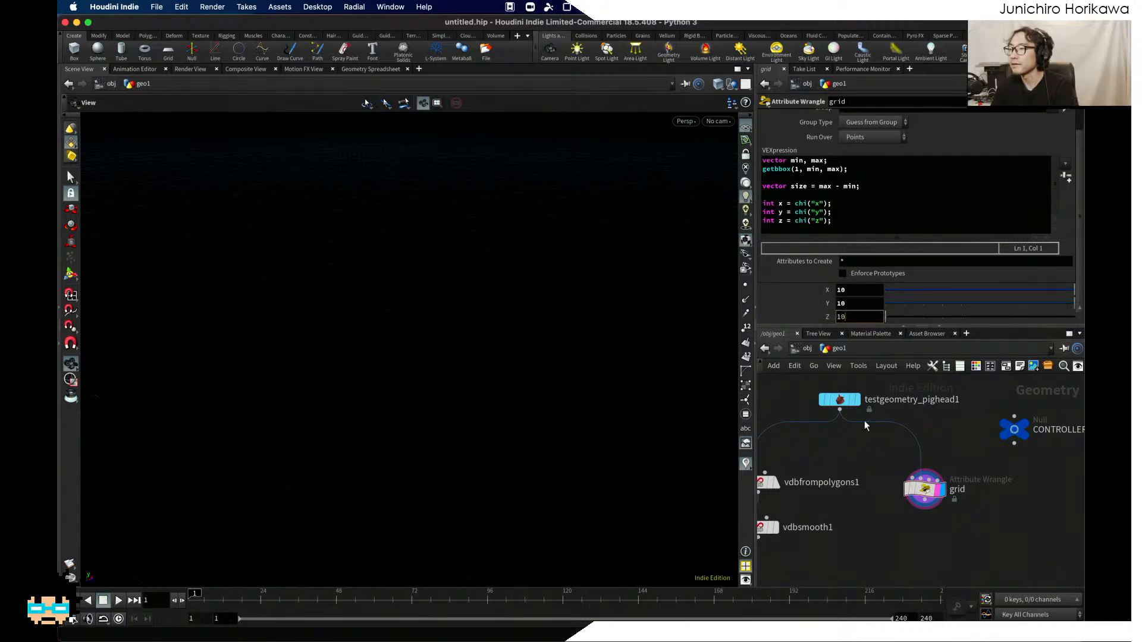
key("Return")
Step: Start a new code line after a blank line below the z declaration
left_click(841, 221)
key("Return")
key("Return")
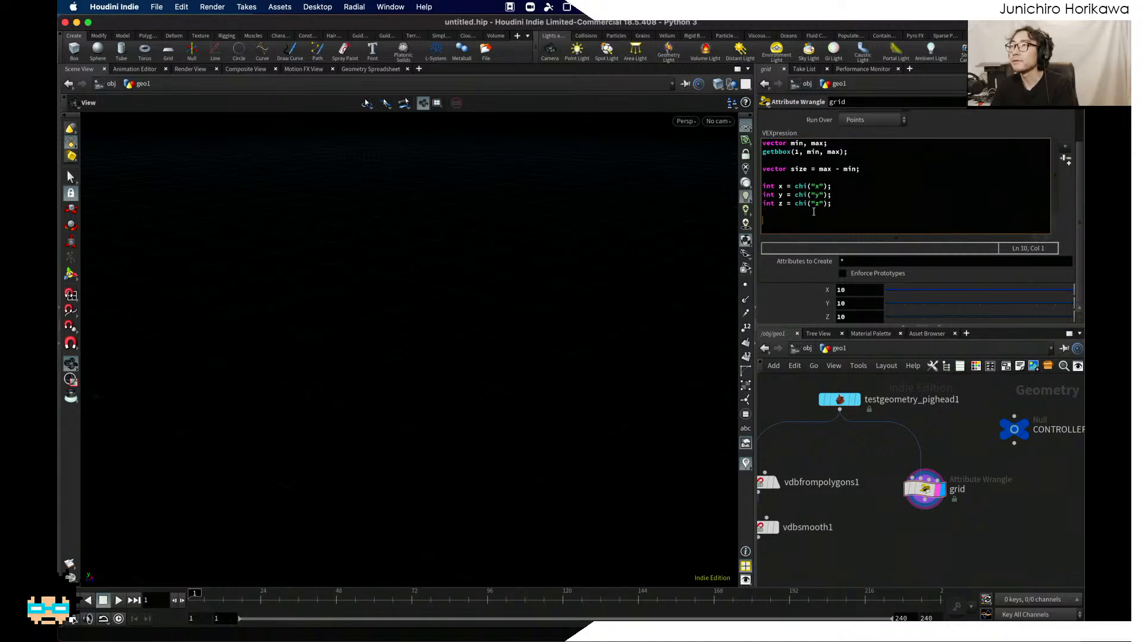
Step: Try computing the step size for one axis with the line float sx = size.x / x;
type("float sx =")
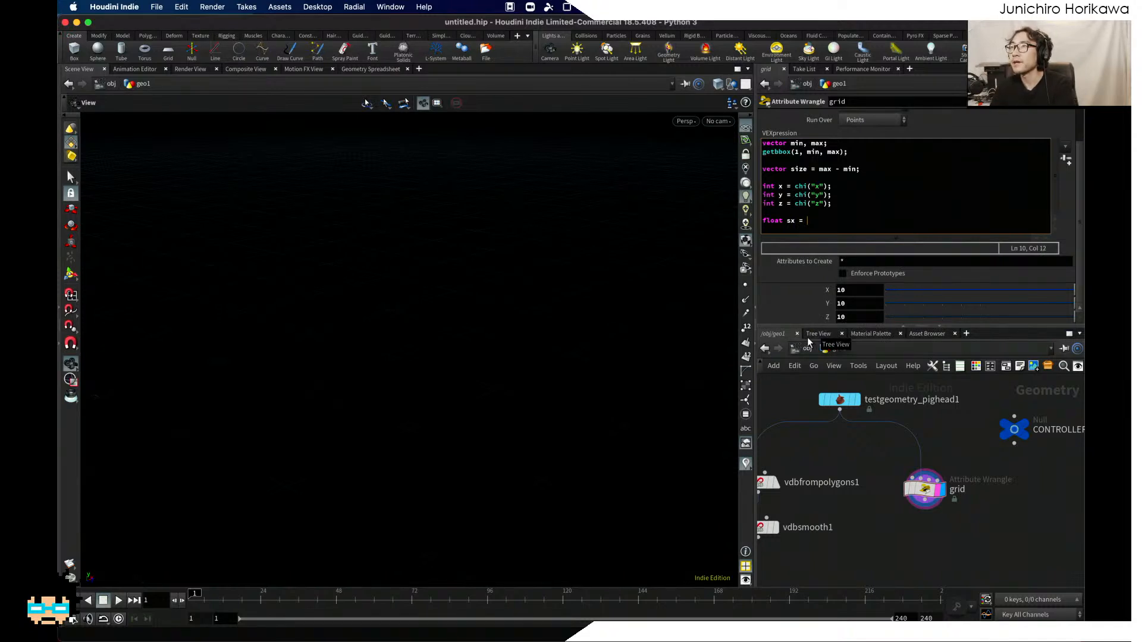
type("size.x ")
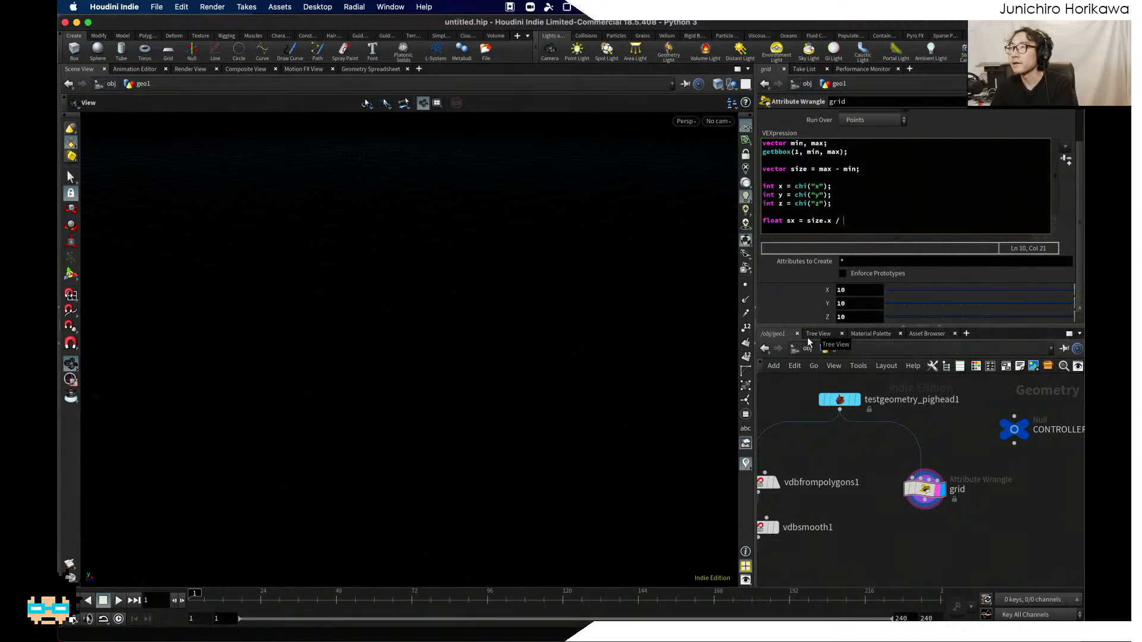
type("/ x;")
key("Return")
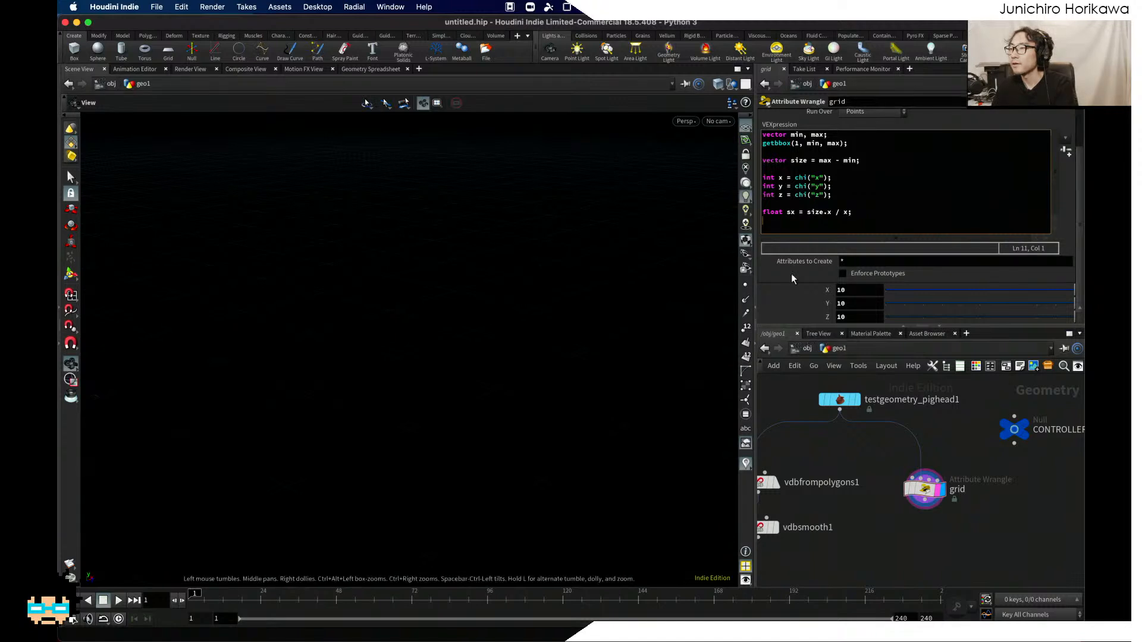
left_click_drag(873, 218, 763, 212)
Step: Write the line vector stepsize = size / set(x, y, z); below the int declarations to compute all axes together
type("vec")
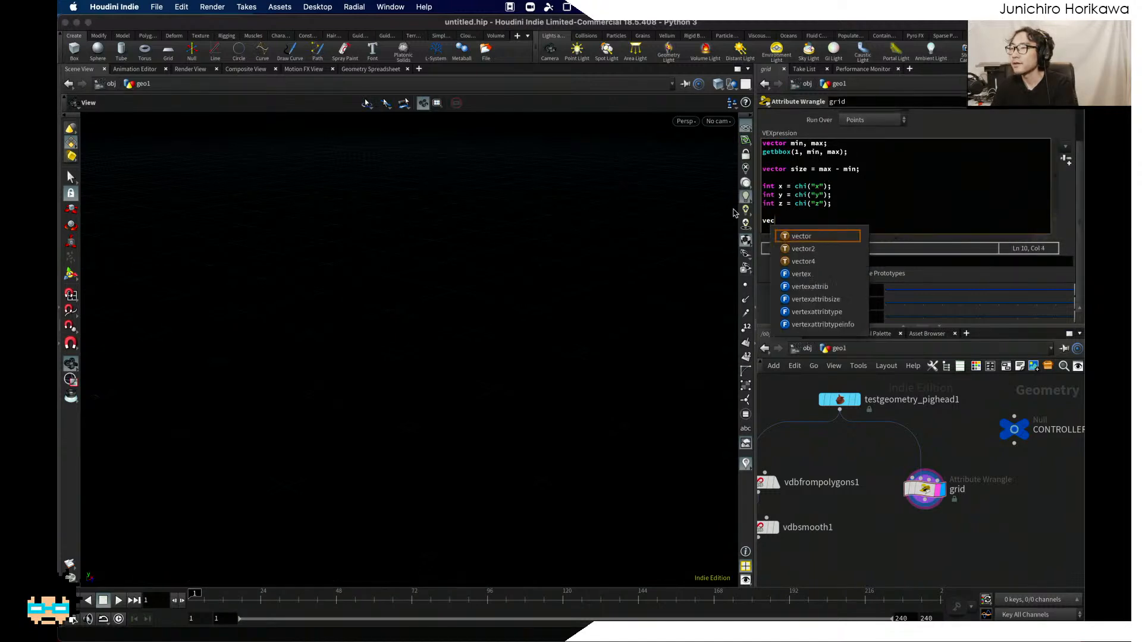
type("tor s")
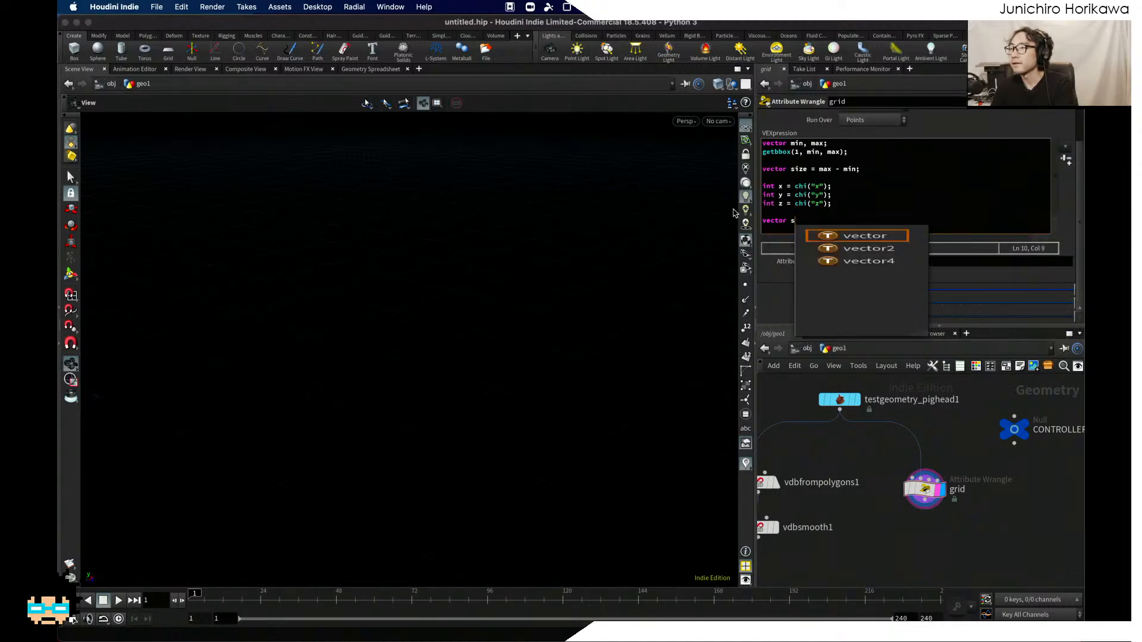
type("tepsize =")
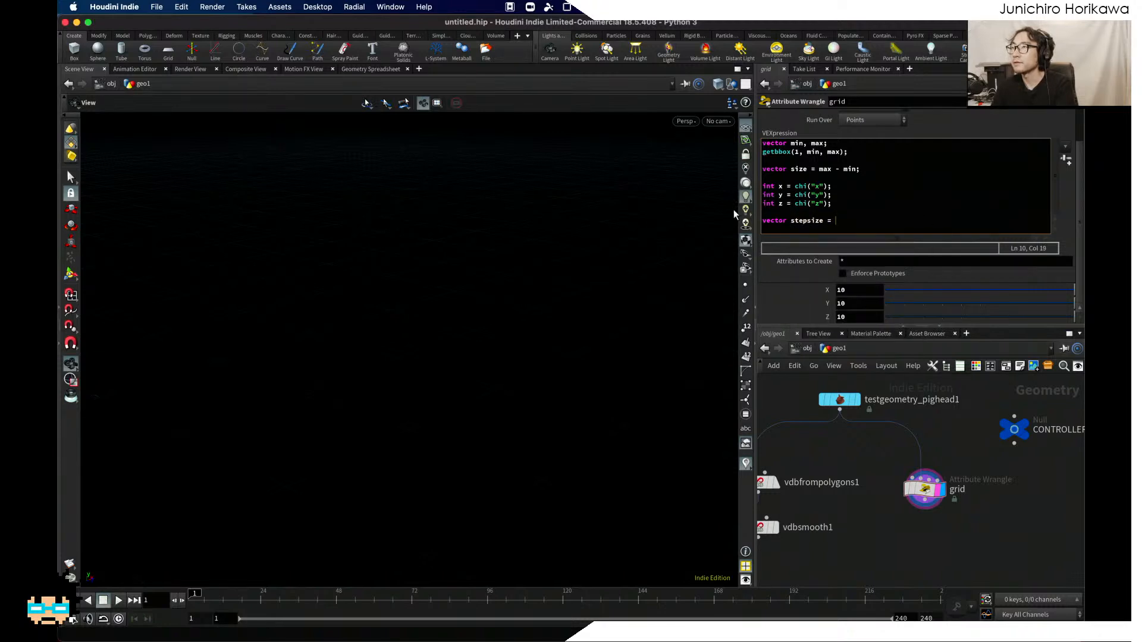
type(" size ")
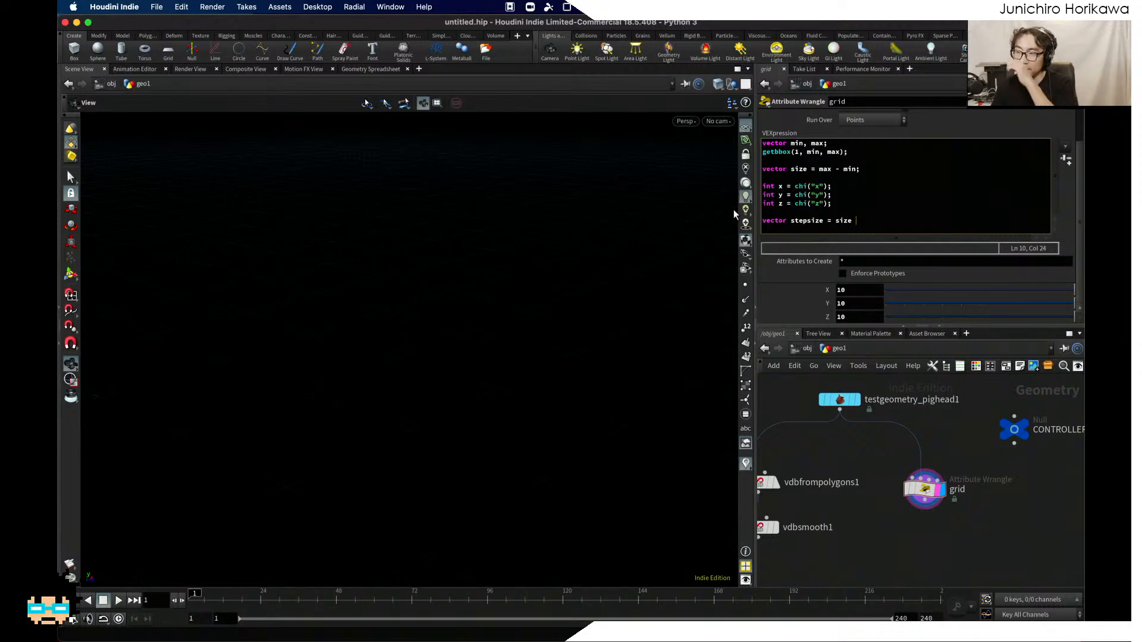
type("/")
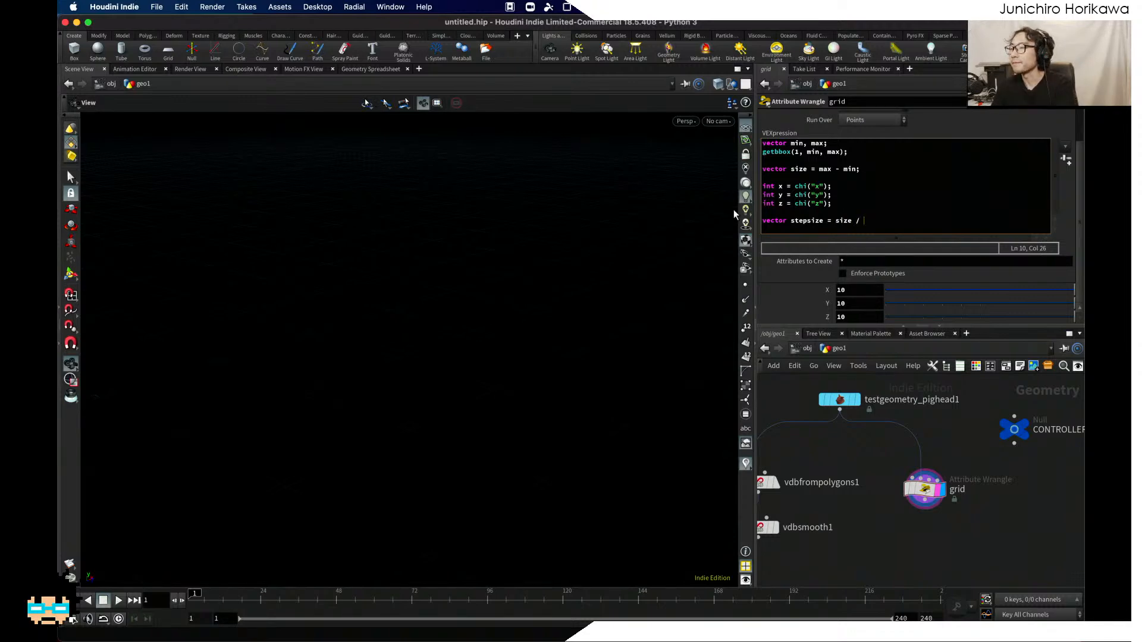
type(" set(x, y, z);")
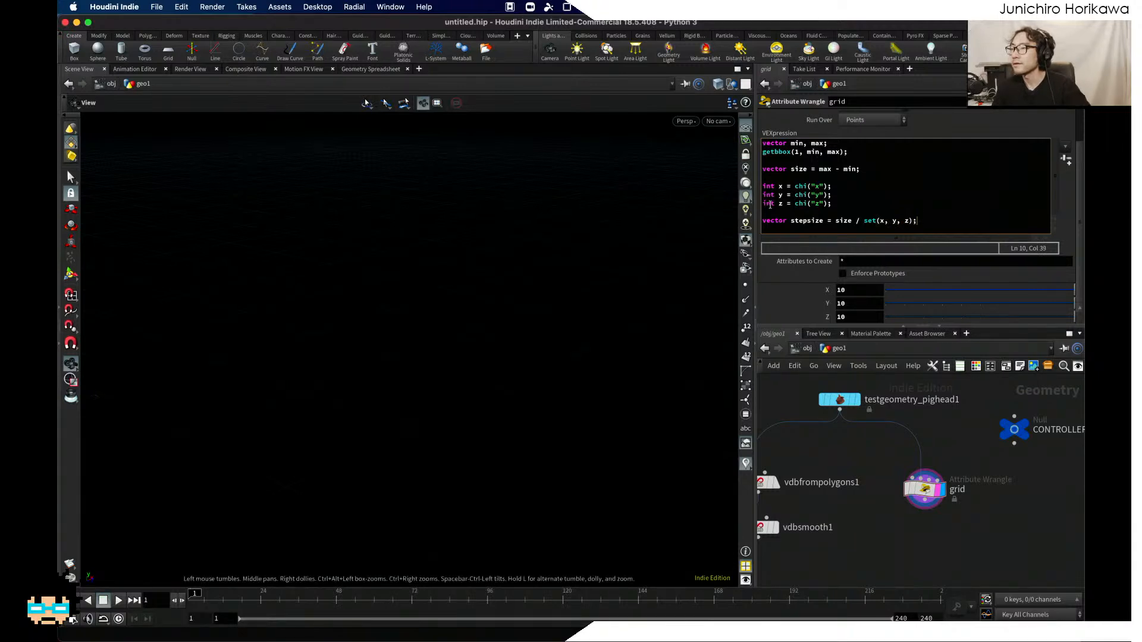
double_click(845, 220)
left_click(882, 220)
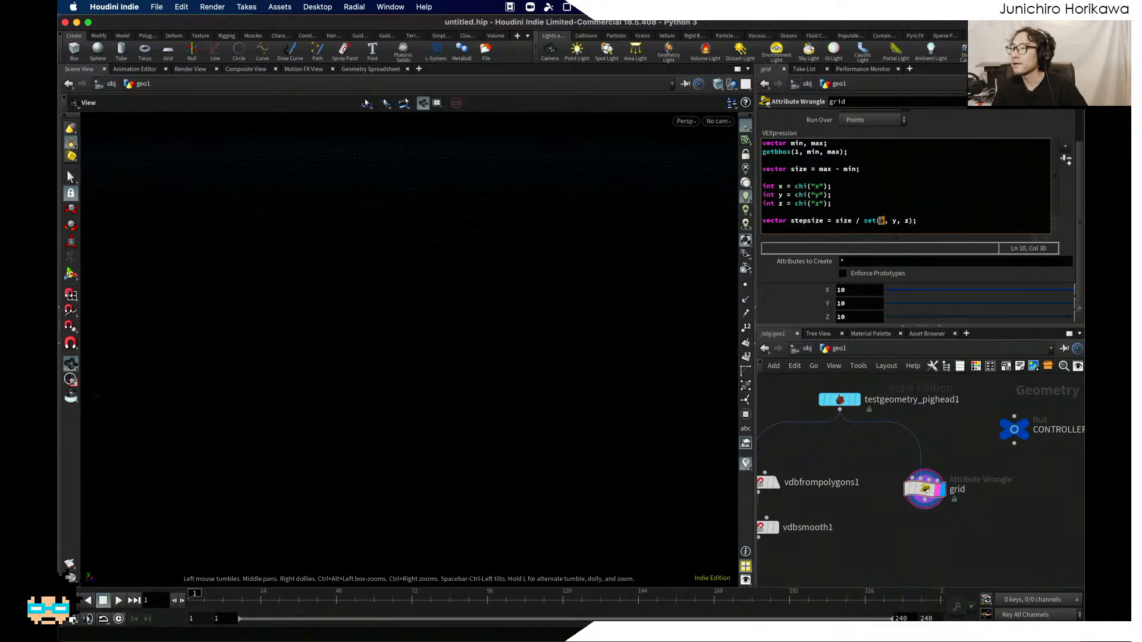
left_click(895, 221)
left_click_drag(837, 221, 852, 220)
Step: Add the line v@stepsize = stepsize; after a blank line below the stepsize calculation to store it as an attribute
left_click(910, 221)
key("Return")
key("Return")
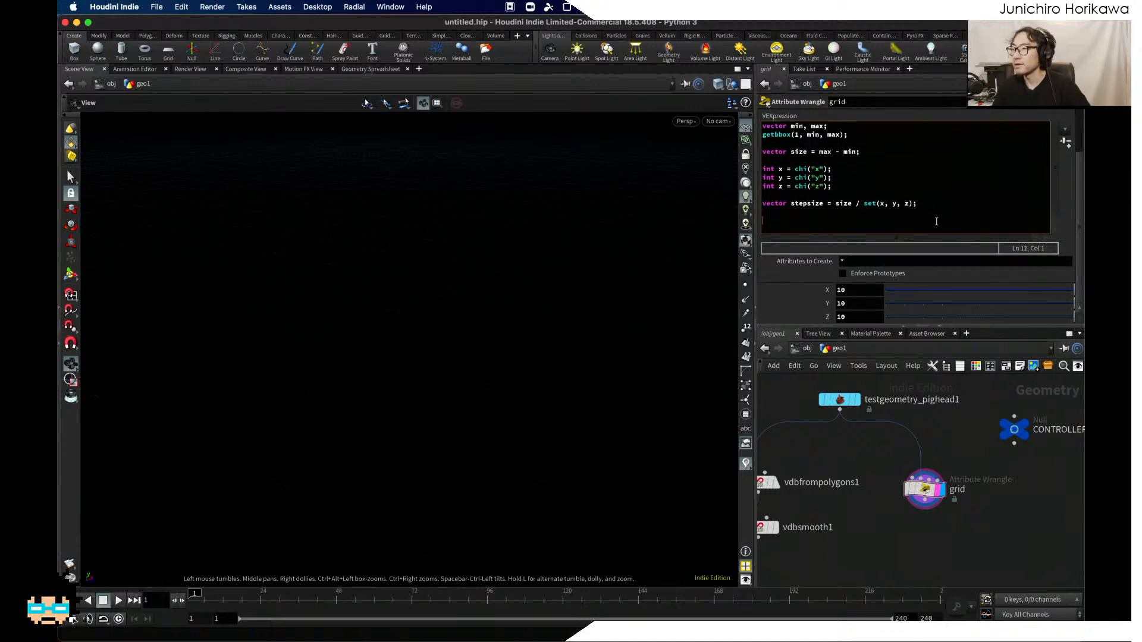
type("v@")
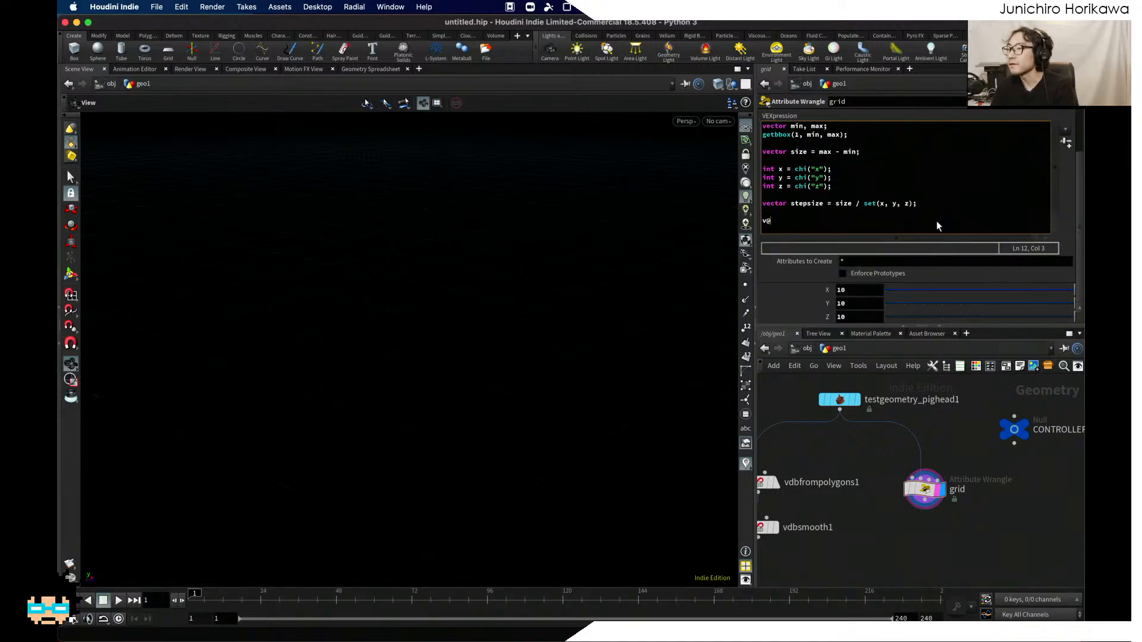
type("stepsize = s")
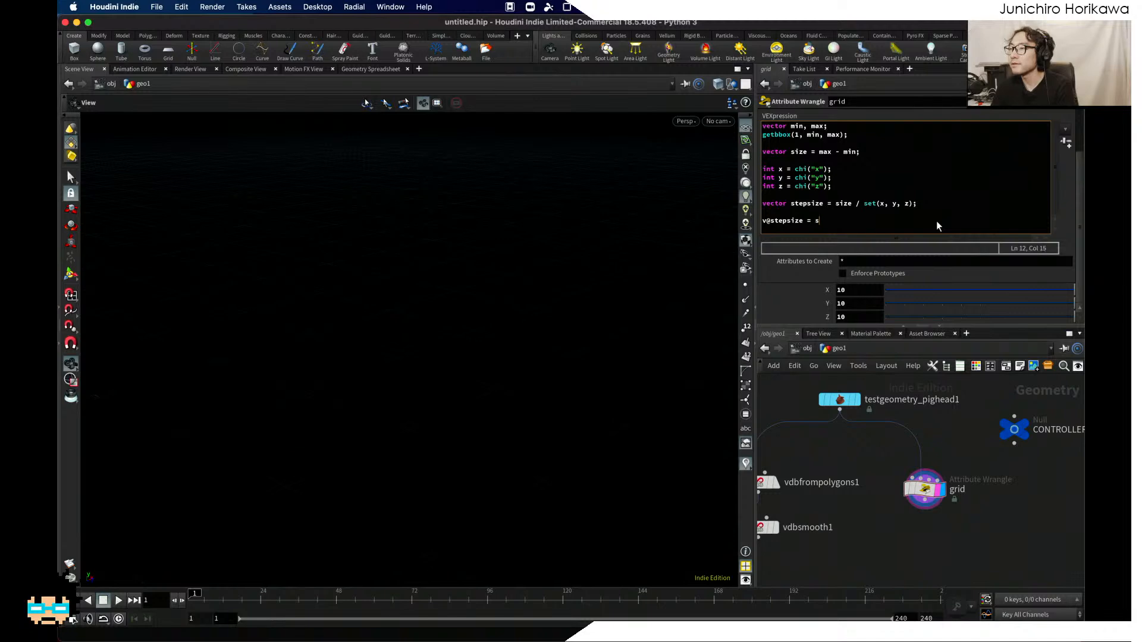
type("tepsize;")
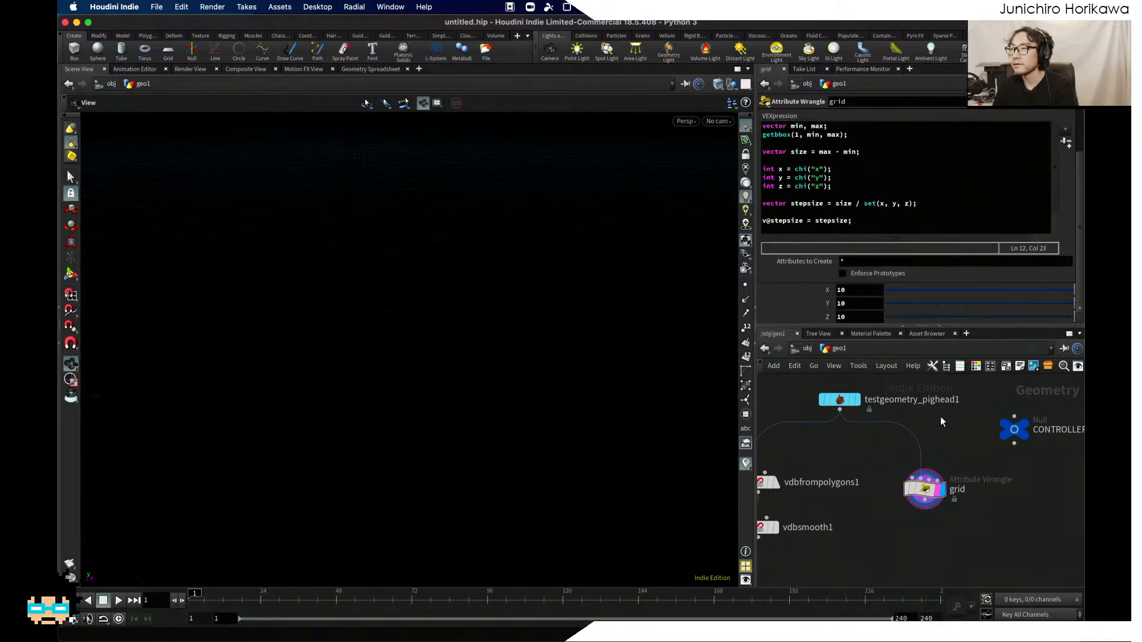
Step: Save the scene to the Desktop under the file name 3dglitch
key("ctrl+s")
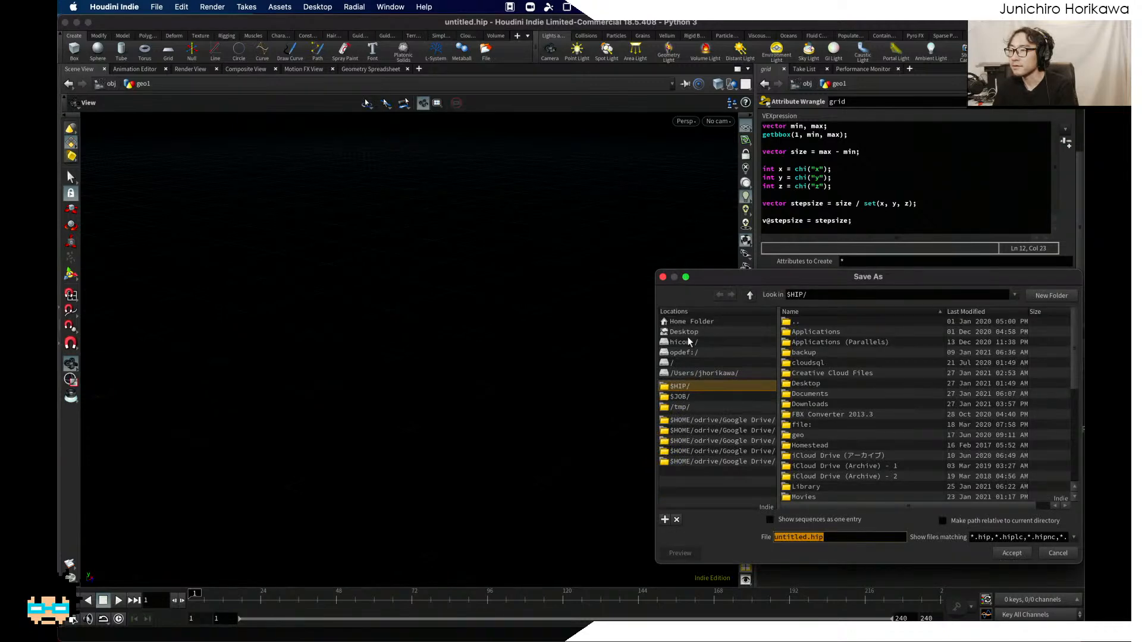
left_click(689, 336)
double_click(804, 537)
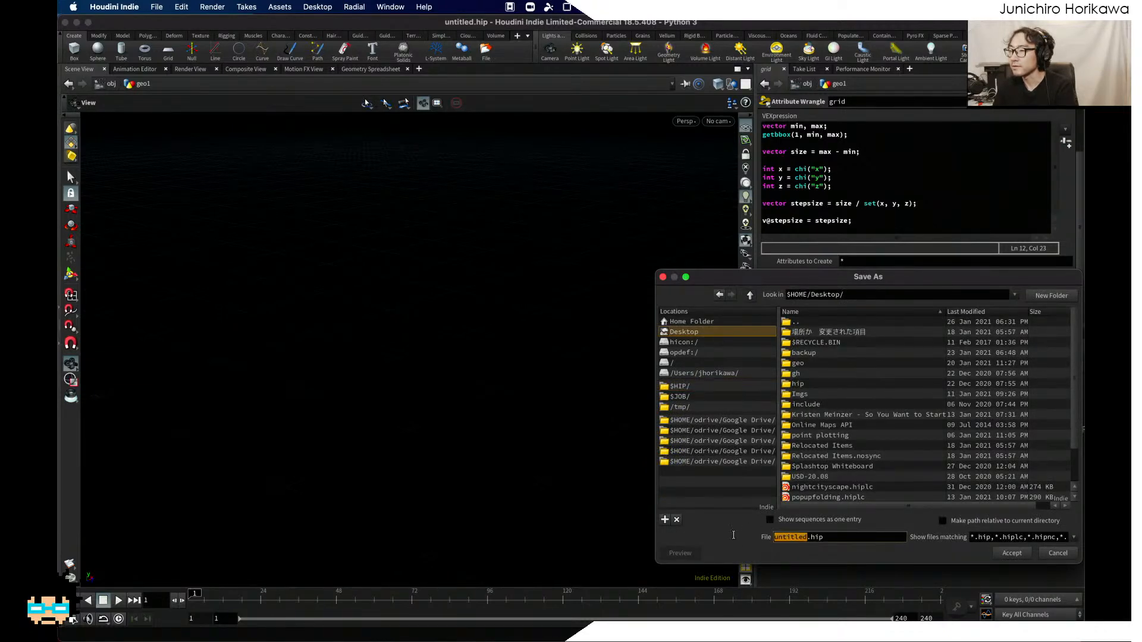
type("3dglitch")
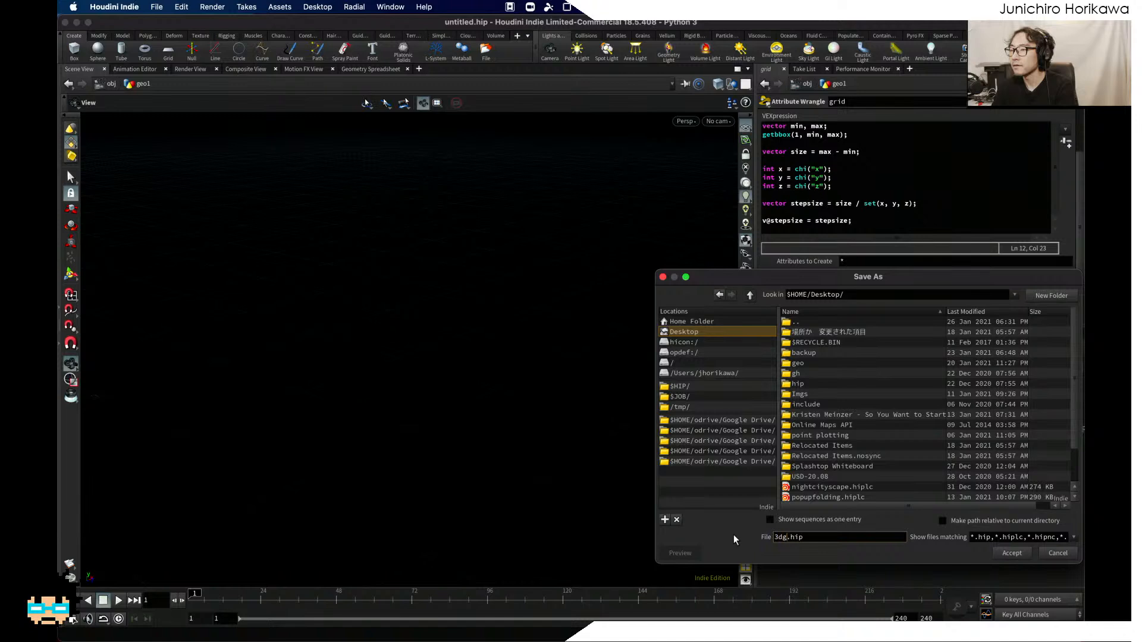
key("Return")
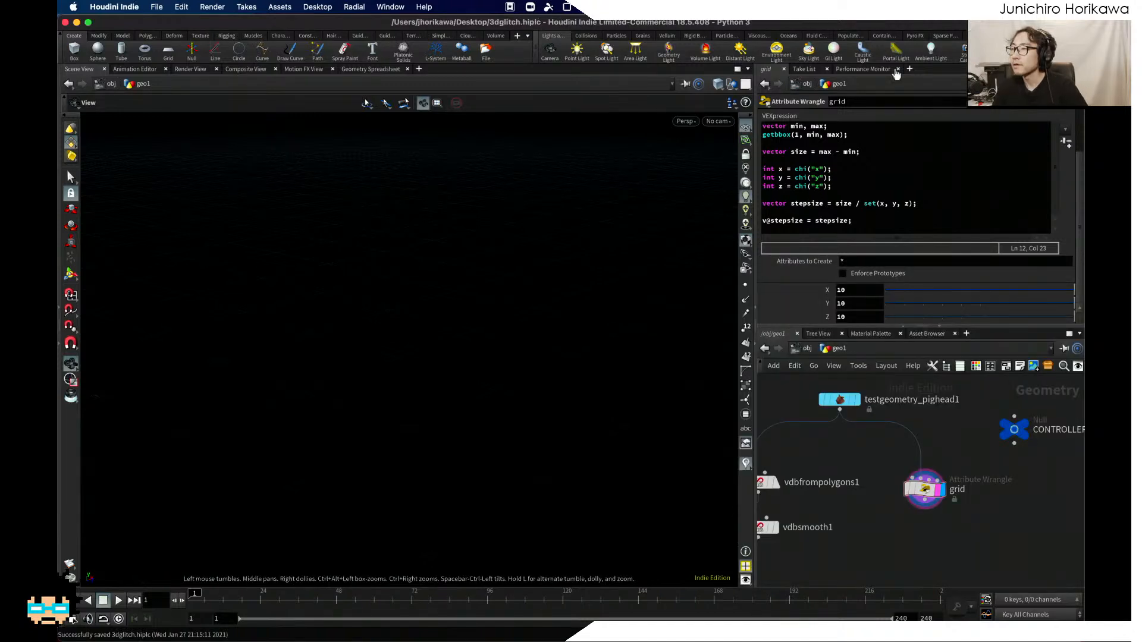
Step: Add a Geometry Spreadsheet beside the parameters, check the grid wrangle's detail attributes, and return to its VEX code
left_click(910, 69)
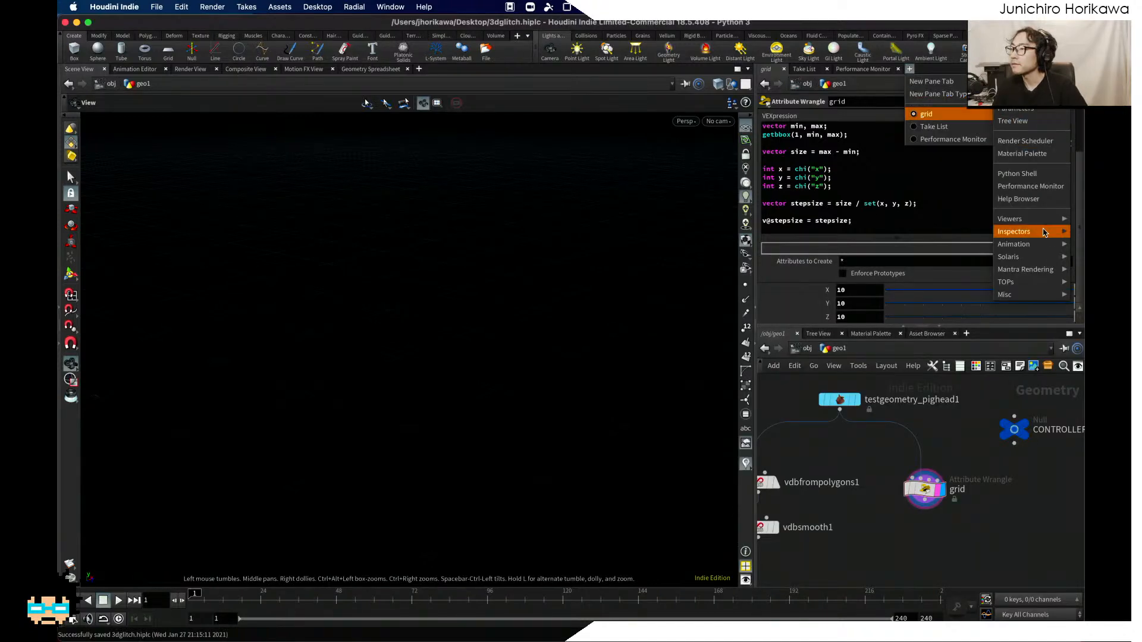
left_click(960, 235)
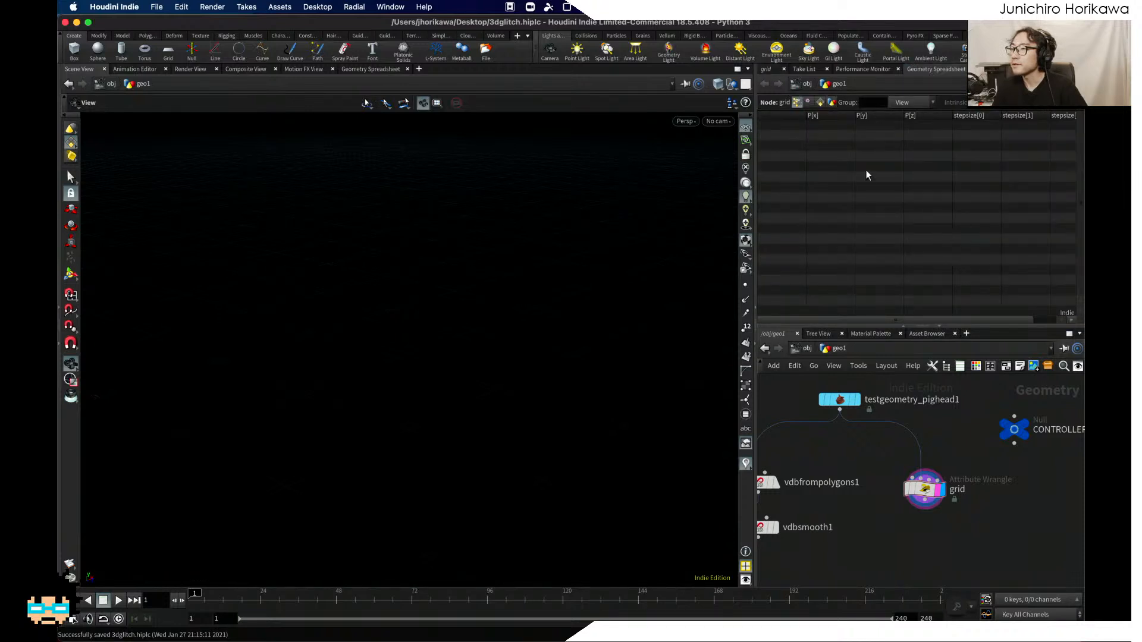
left_click(831, 103)
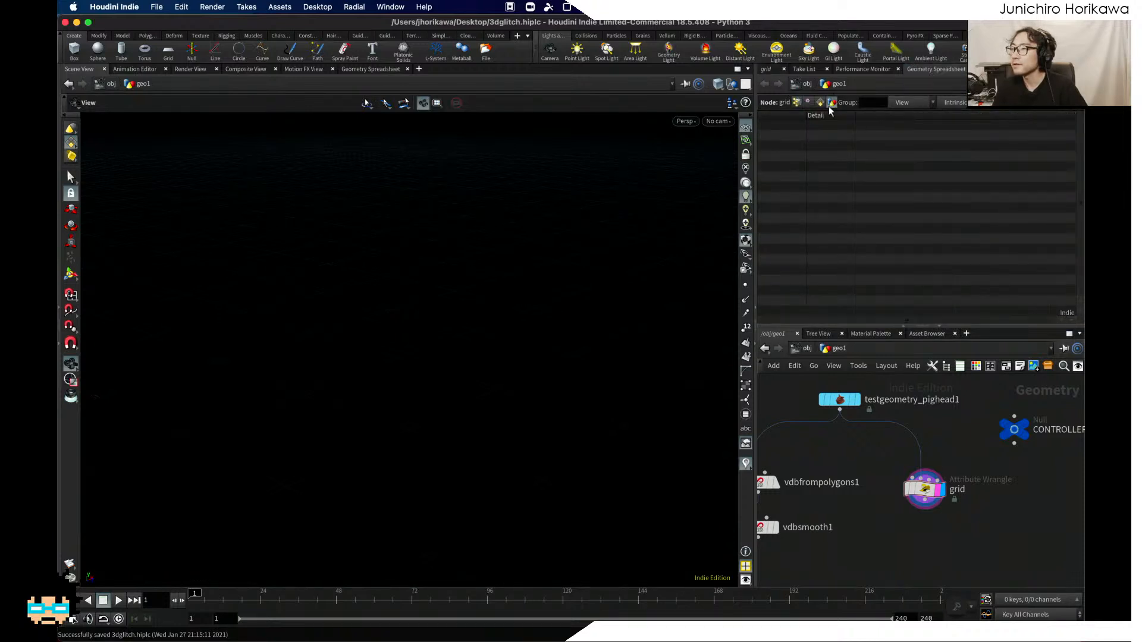
left_click(773, 68)
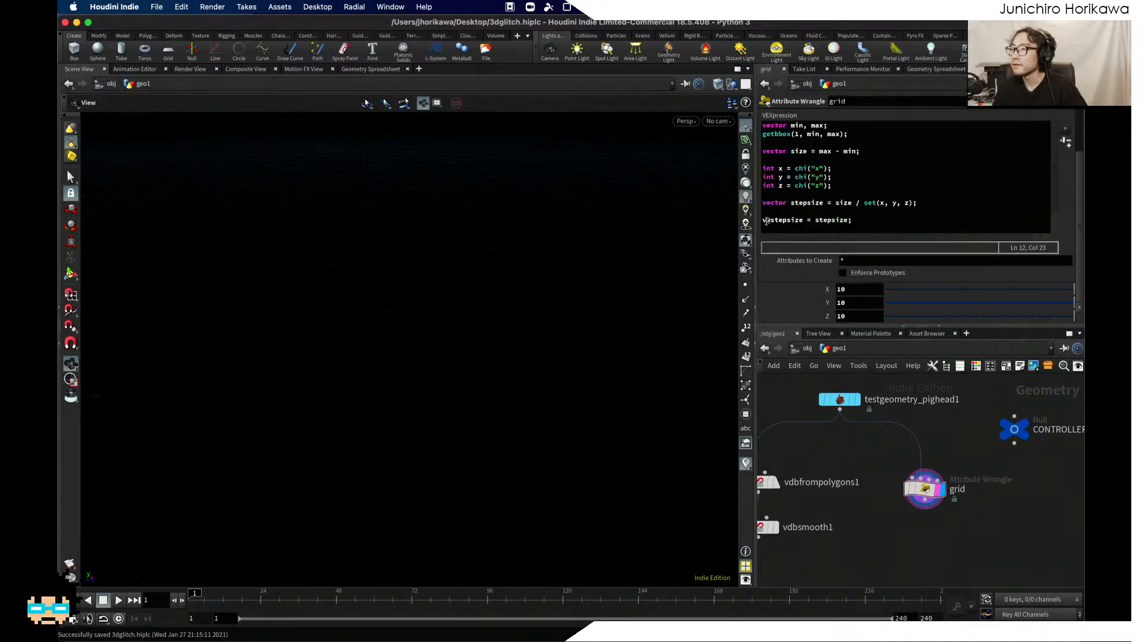
Step: Set the grid wrangle to run over Detail and check its stepsize attribute in the Geometry Spreadsheet
scroll(886, 178, "up", 3)
left_click(874, 147)
left_click(872, 151)
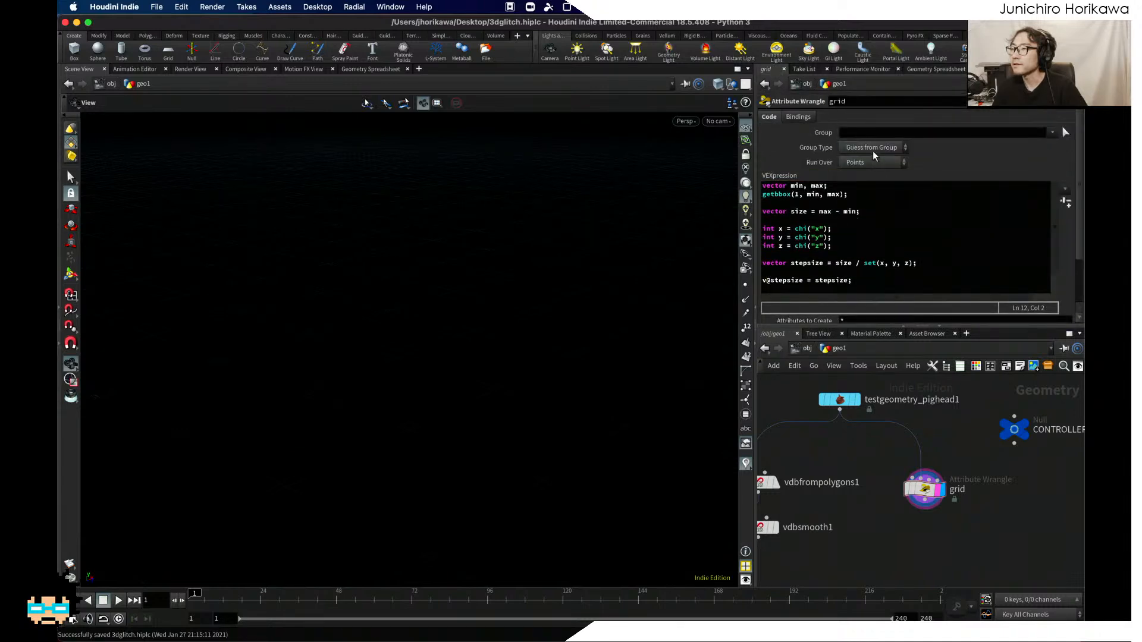
left_click(872, 159)
left_click(869, 173)
left_click(939, 69)
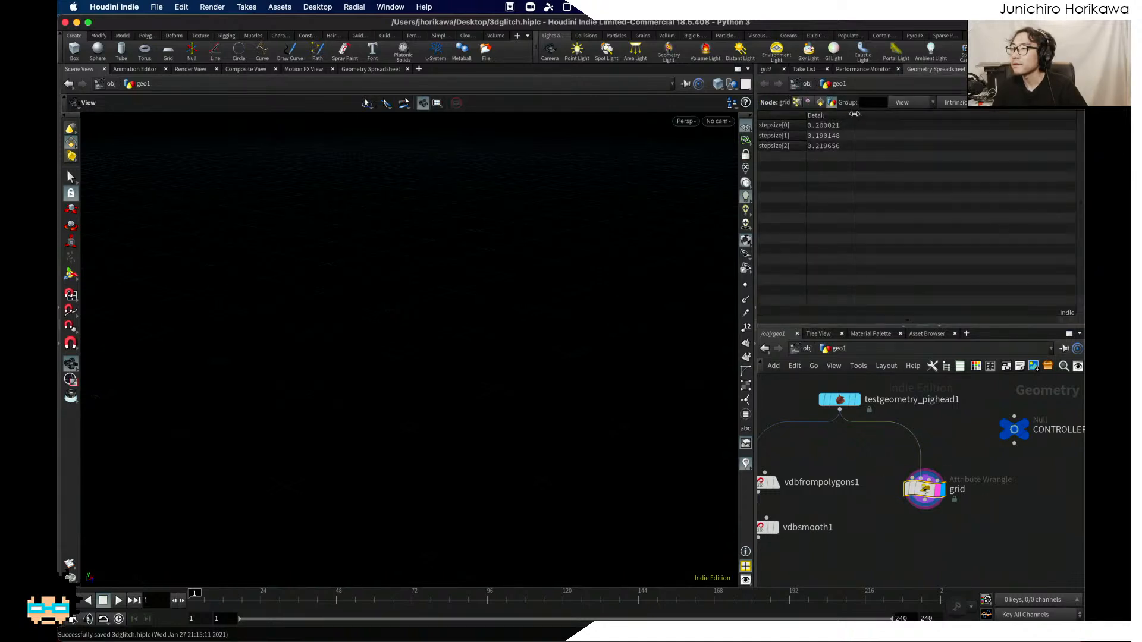
left_click_drag(855, 114, 860, 113)
mouse_move(851, 405)
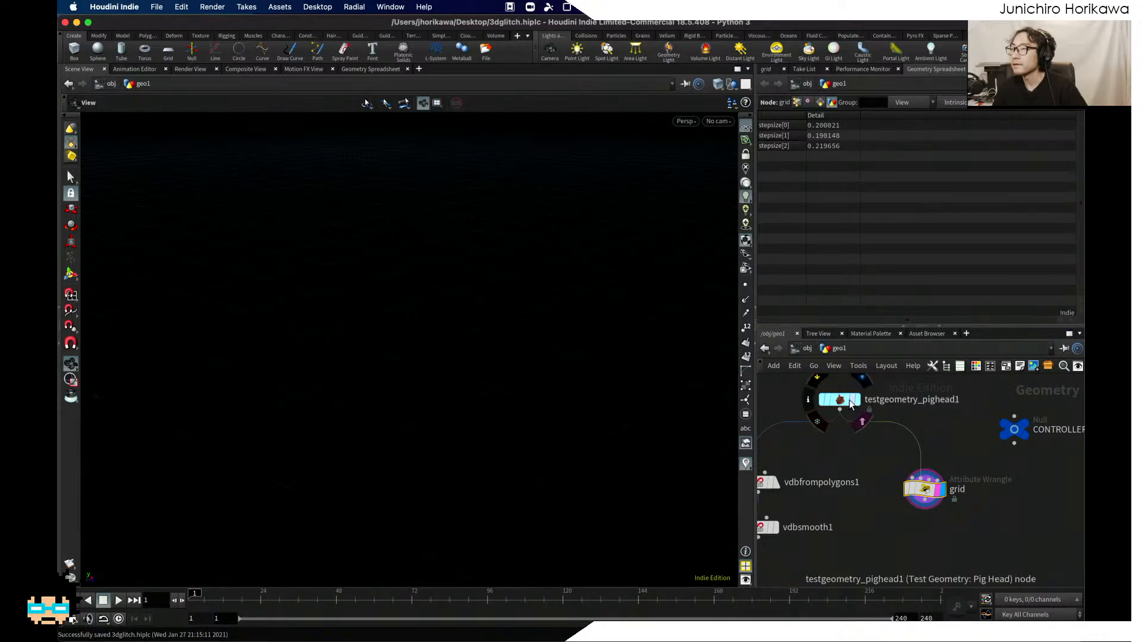
Step: Try an X division of 1, check the stepsize attribute in the spreadsheet, and set X back to 10
left_click(767, 69)
scroll(920, 299, "down", 3)
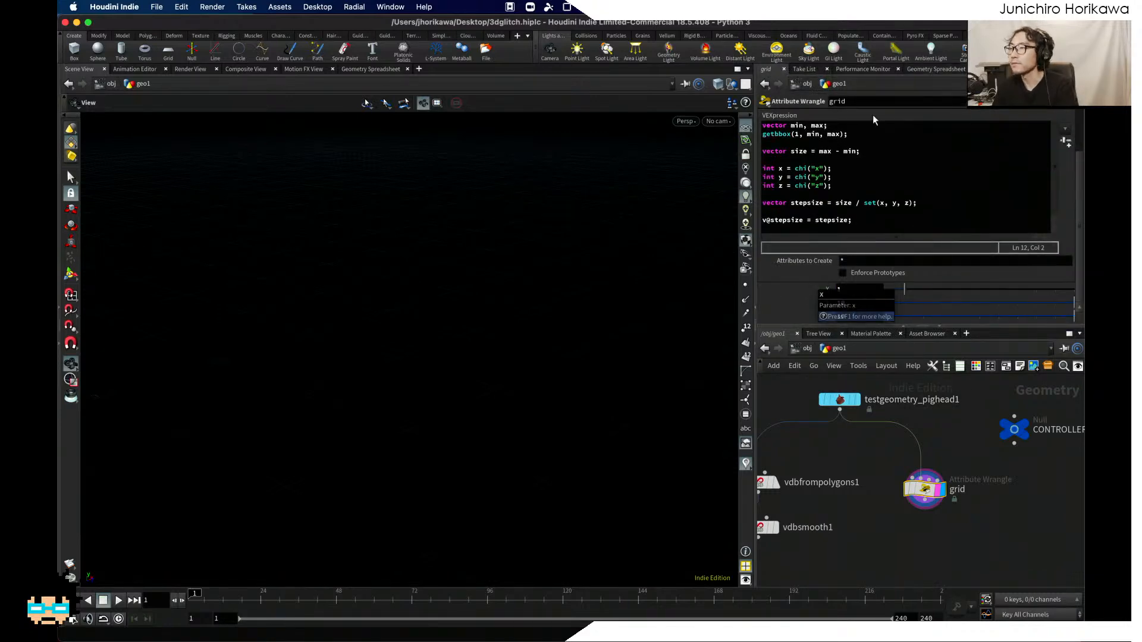
left_click(919, 69)
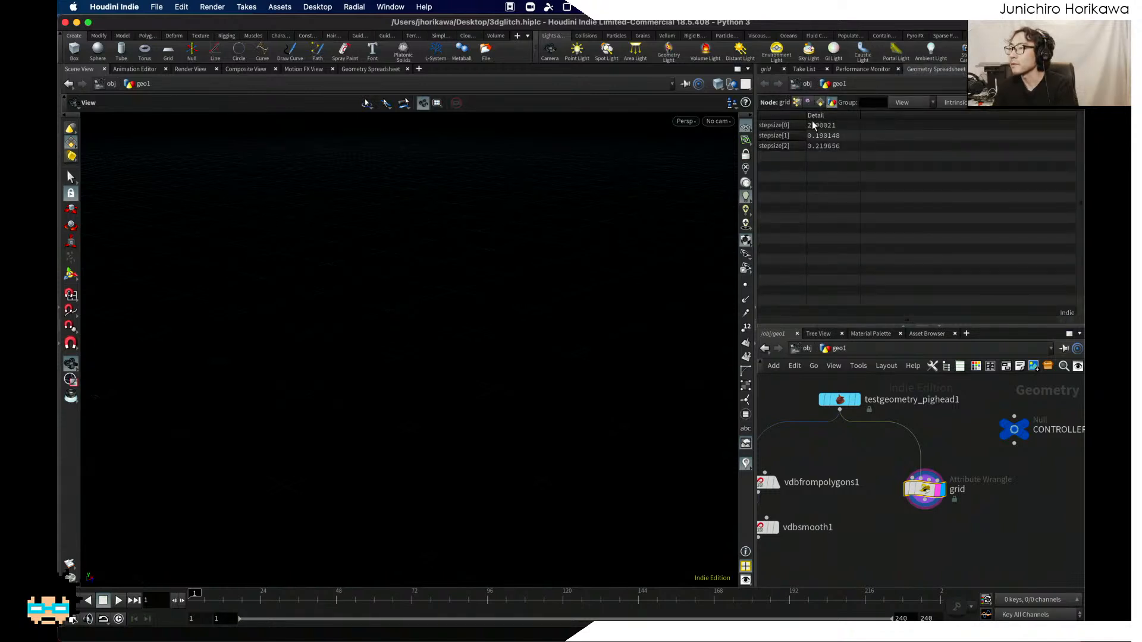
left_click(767, 69)
left_click(856, 289)
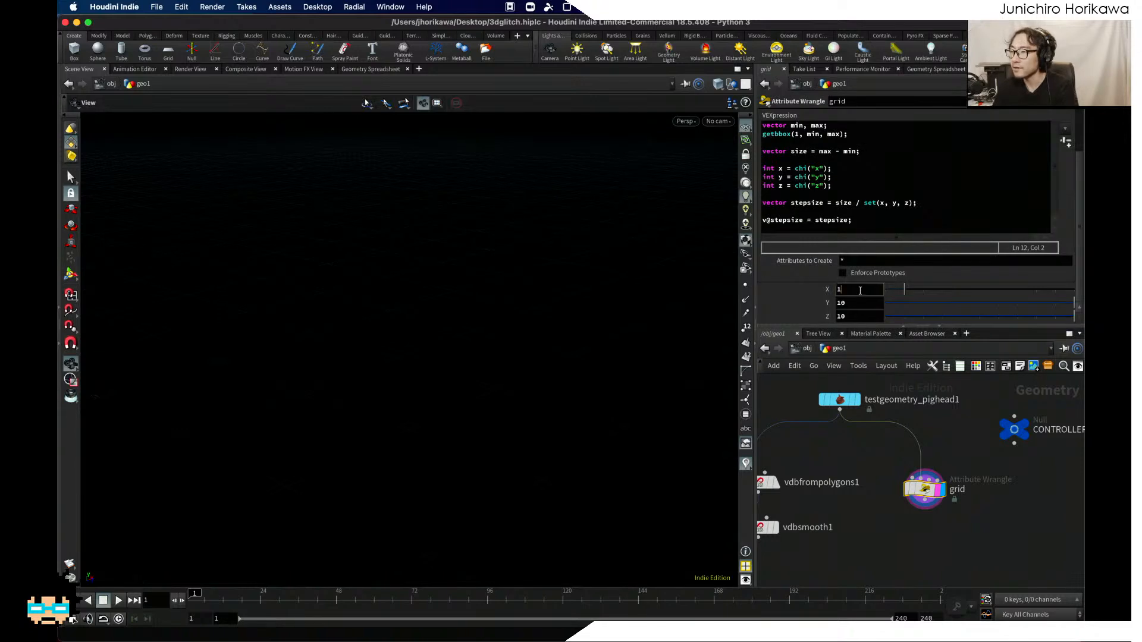
type("10")
key("Return")
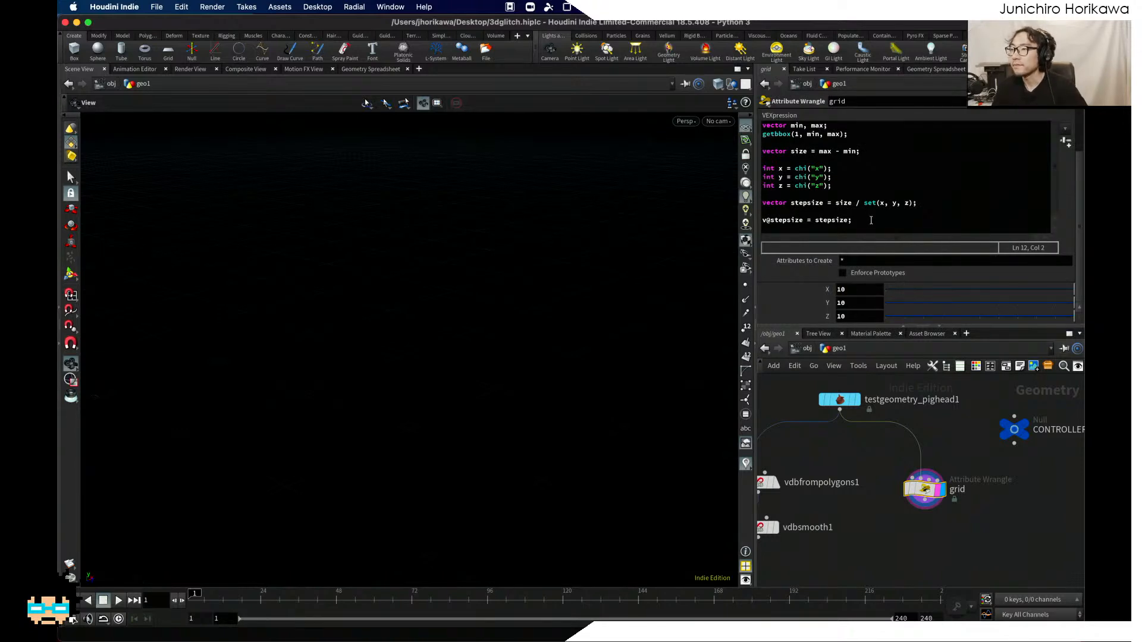
Step: Delete the line v@stepsize = stepsize; from the end of the grid wrangle's VEX code
left_click_drag(853, 220, 763, 220)
left_click_drag(853, 220, 742, 219)
key("BackSpace")
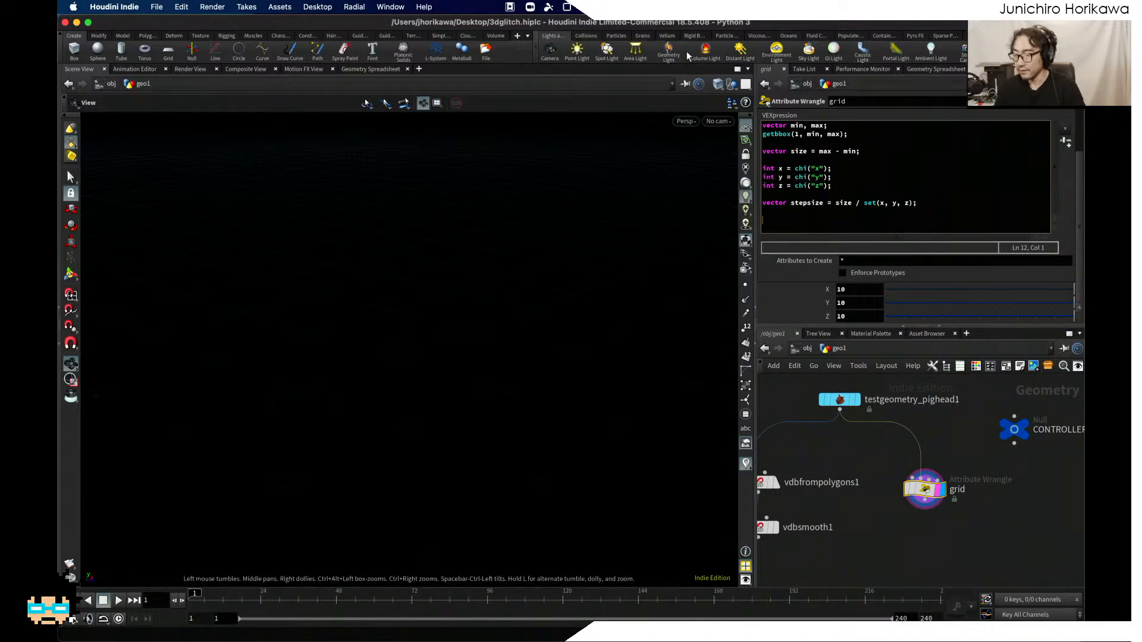
Step: Write the loop for(int i=0; i<x; i++){ } below the stepsize calculation, with an empty indented line inside its braces
type("for(int i+")
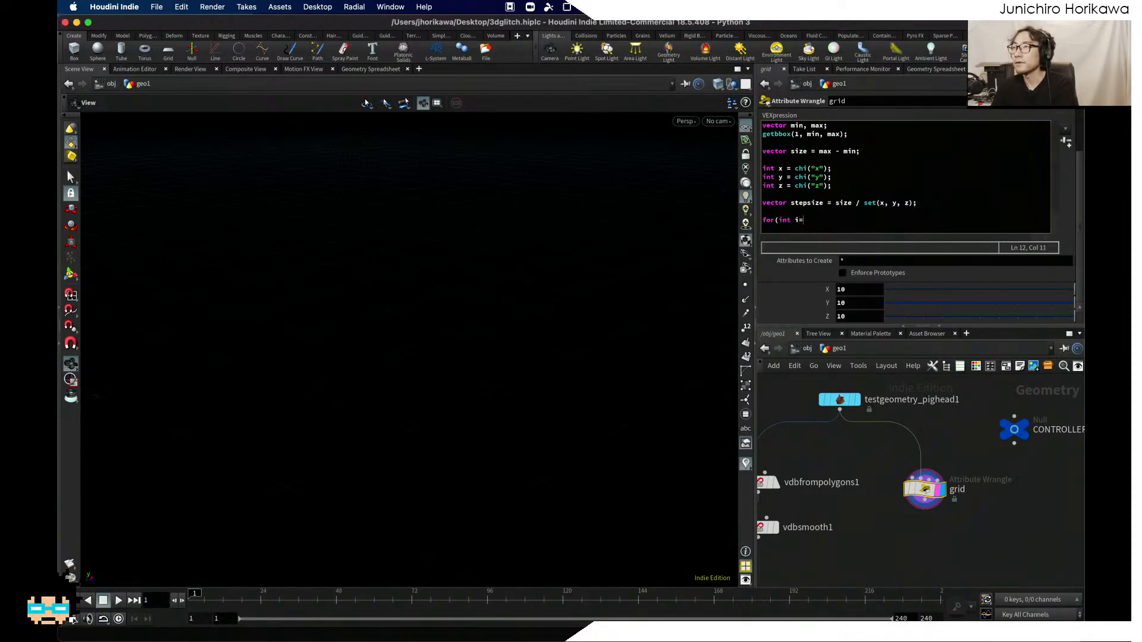
type("=0; i")
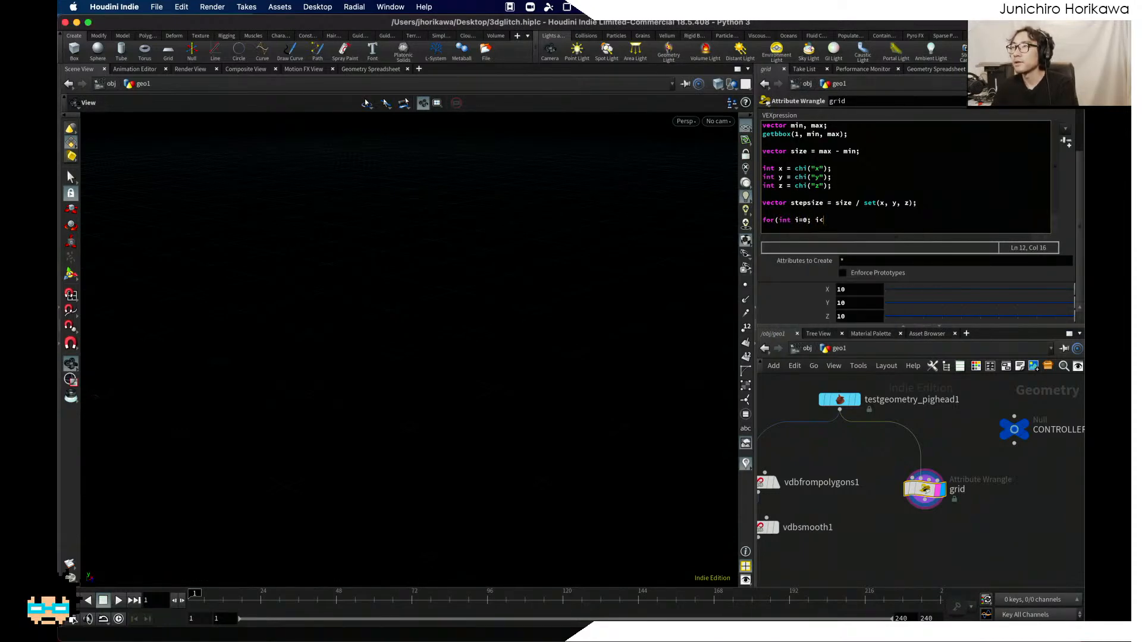
type("<x; i++")
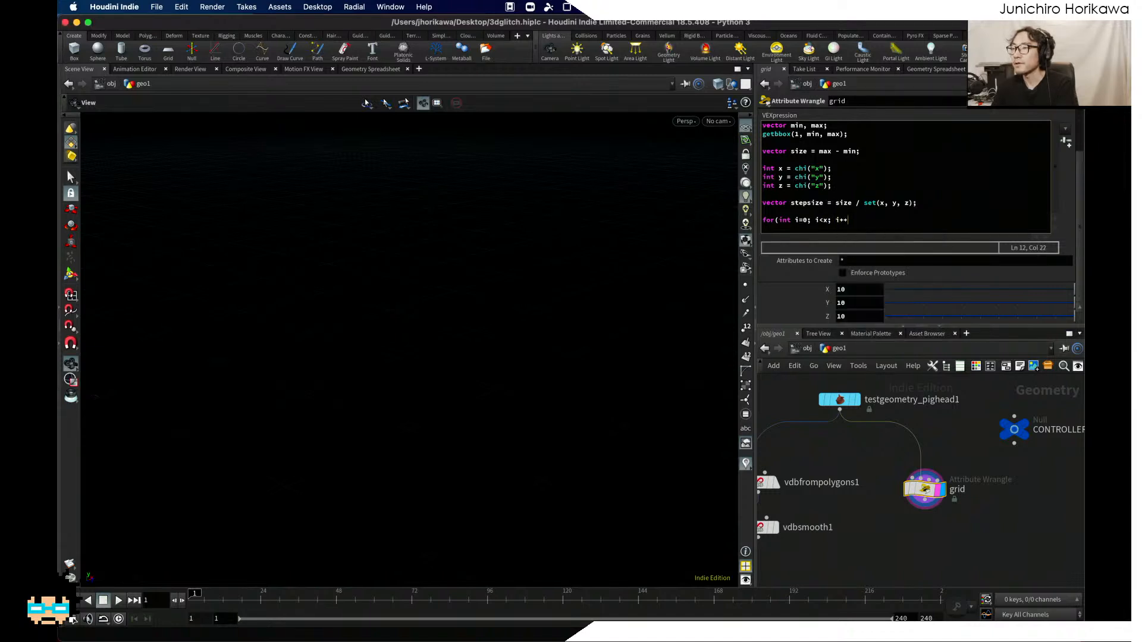
type("){")
key("Return")
type("}")
key("Left")
key("Return")
key("Up")
key("Up")
key("Tab")
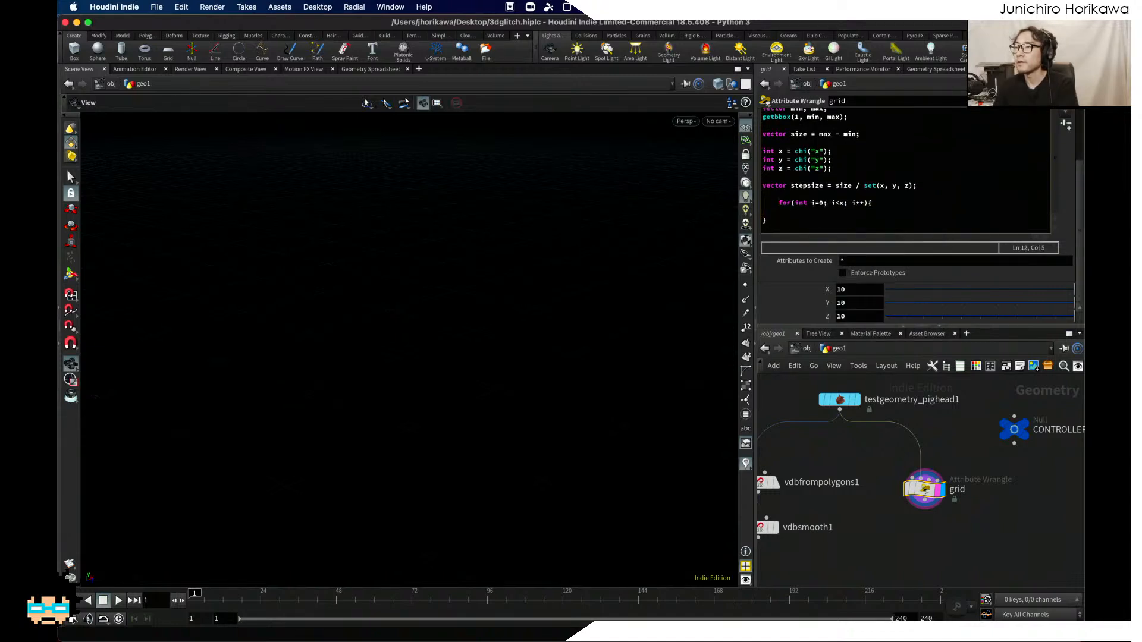
key("BackSpace")
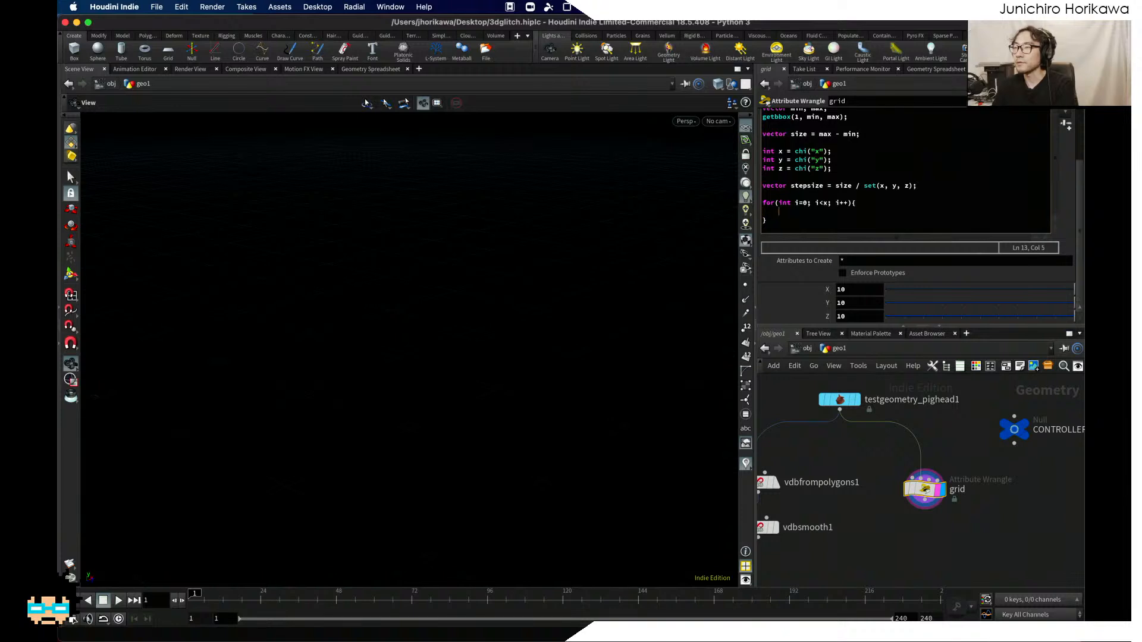
Step: Nest the loop for(int n=0; n<y; n++){ } inside the i loop, with an empty indented line in its body
type("for(i")
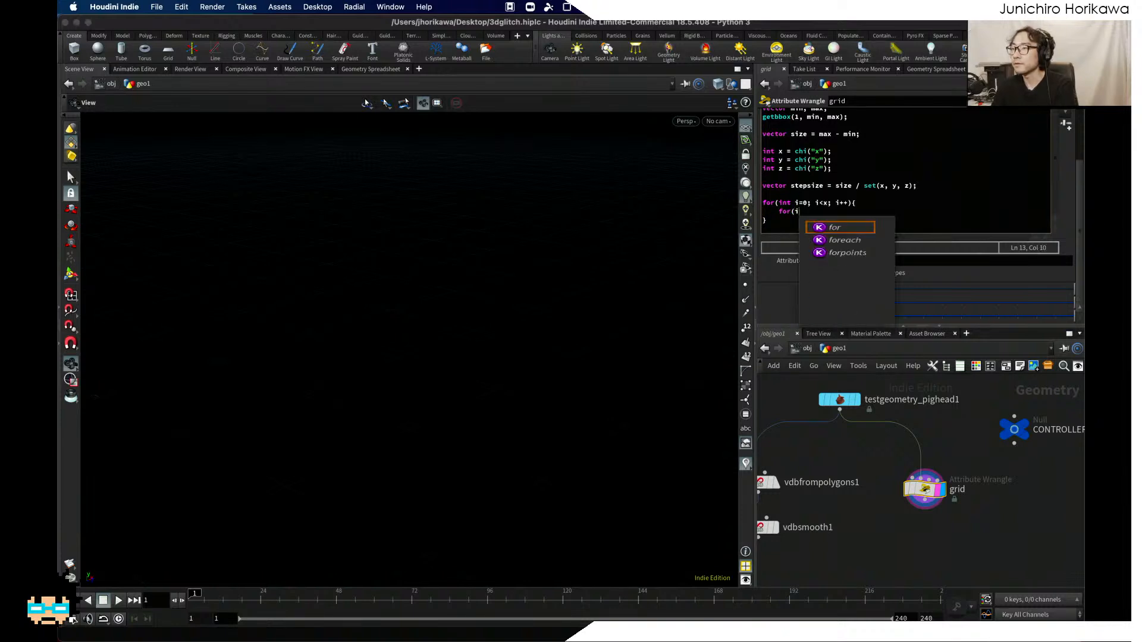
type("nt n=0; i")
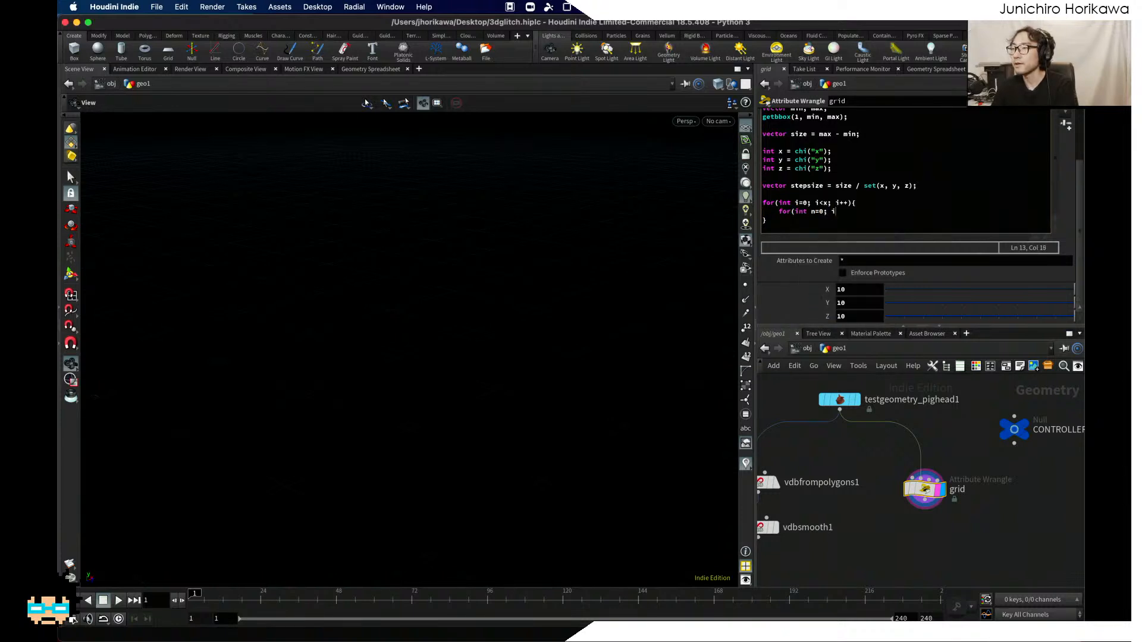
key("BackSpace")
type("n")
type("<y; n++){}")
key("Left")
key("Return")
key("Return")
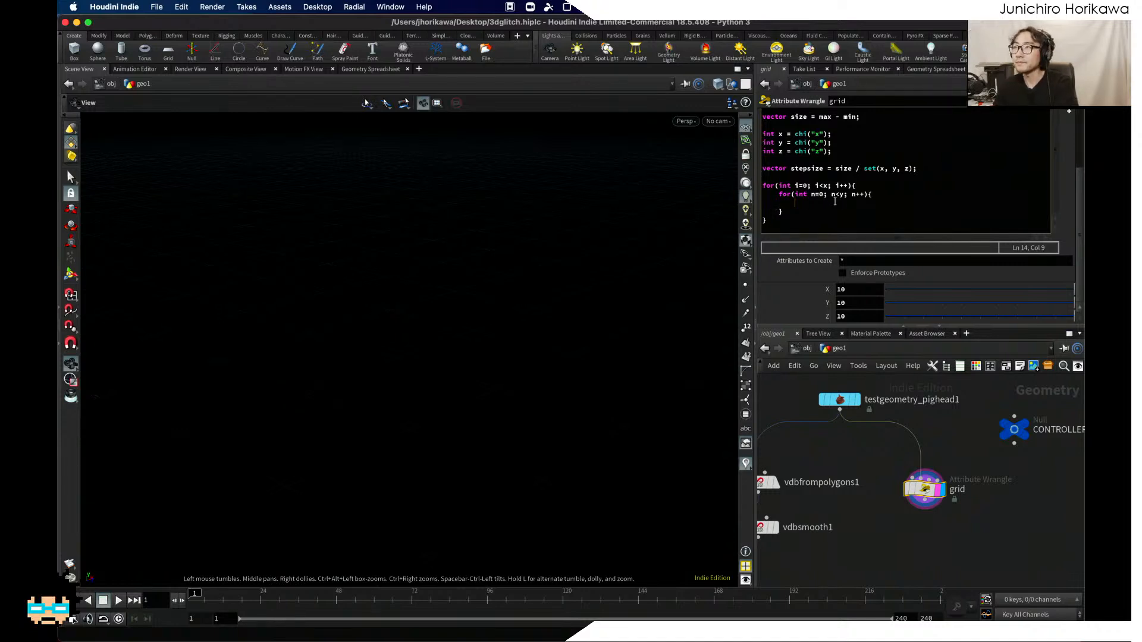
Step: Insert blank lines above the nested n loop and additional ones inside its body
left_click(882, 186)
key("Return")
key("Return")
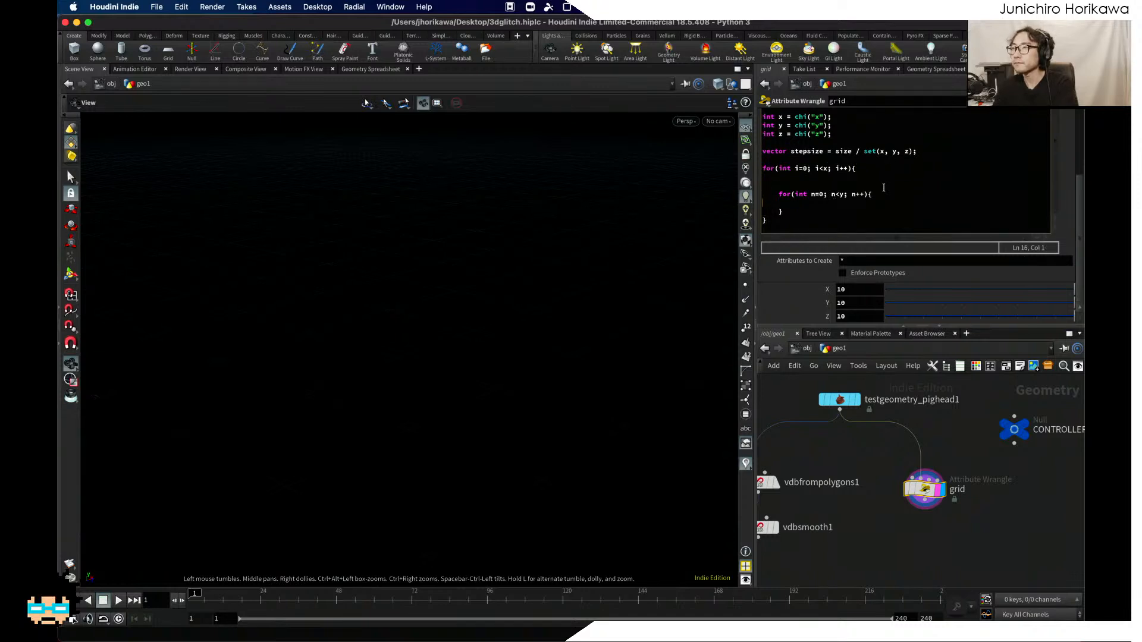
left_click(884, 188)
key("Return")
key("Return")
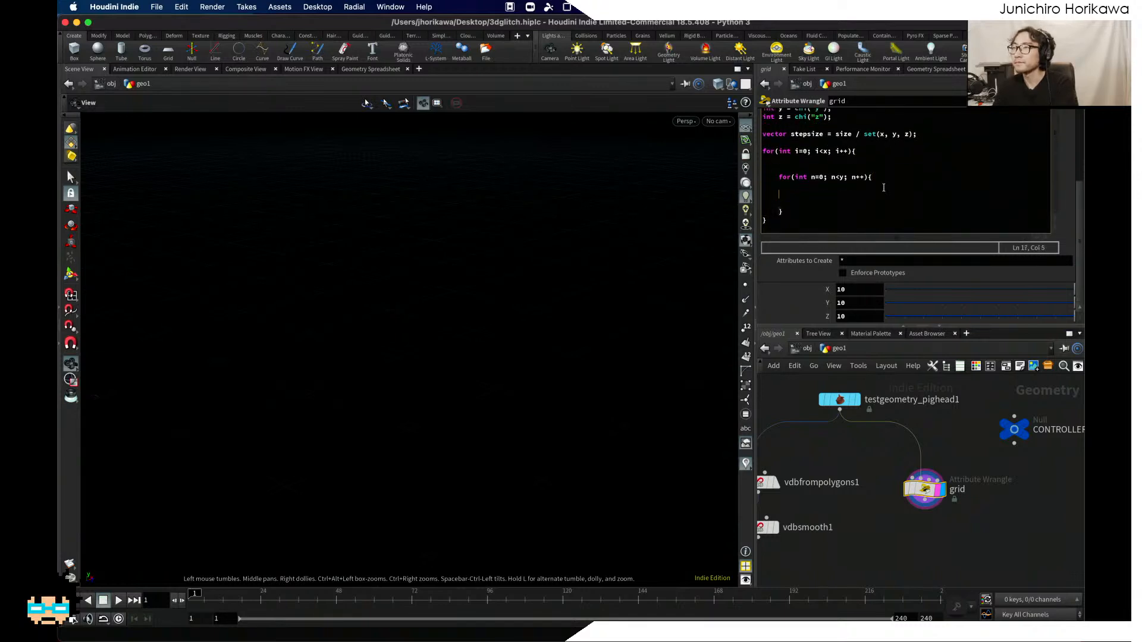
Step: Write float nx = min.x + stepsize.x * (i + 0.5); inside the n loop to compute each cell's center in X
type("float ")
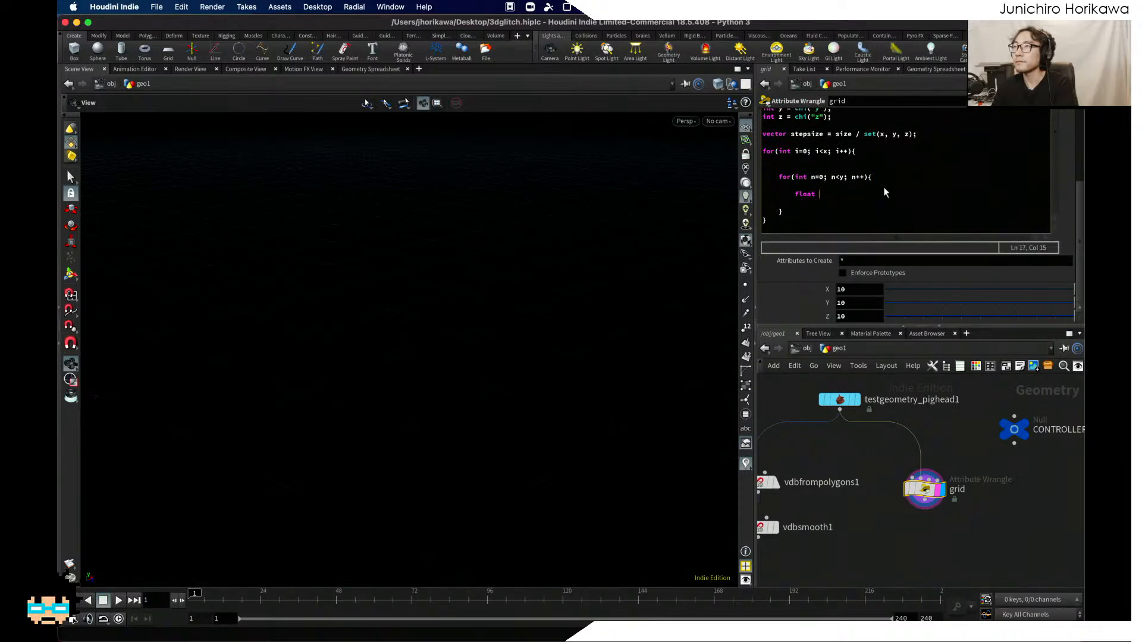
type("nx =")
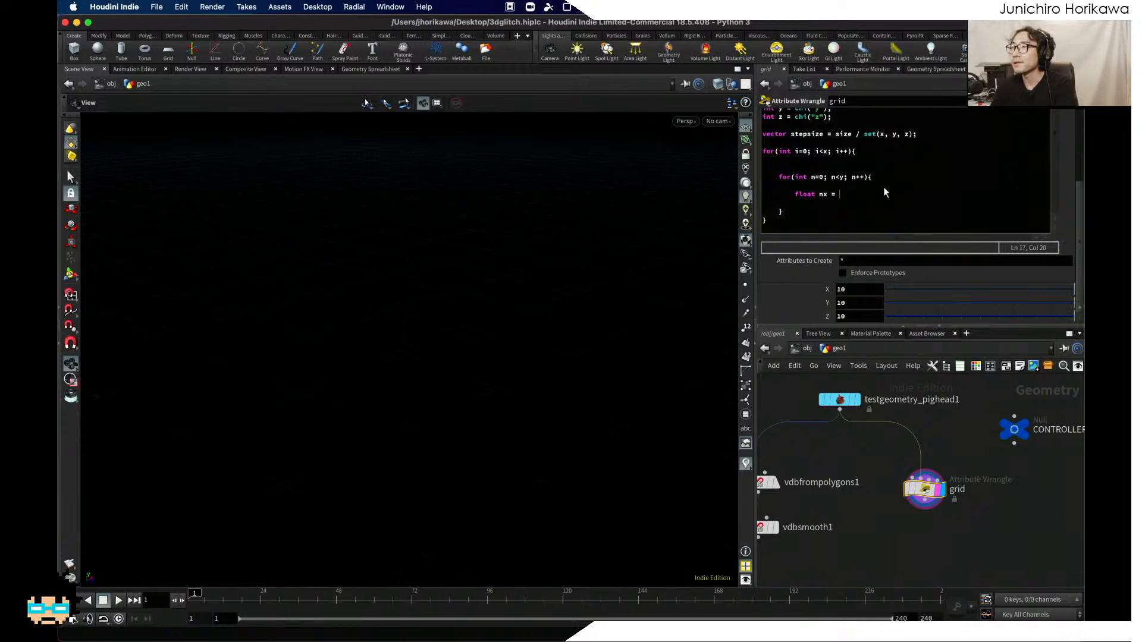
scroll(843, 138, "up", 2)
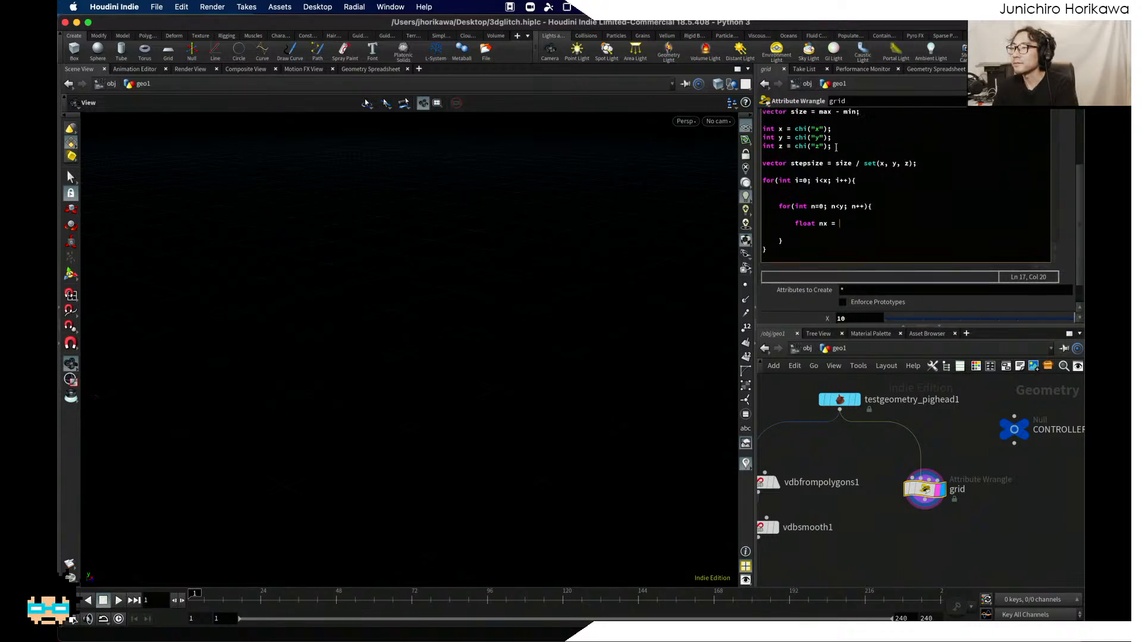
scroll(823, 136, "up", 1)
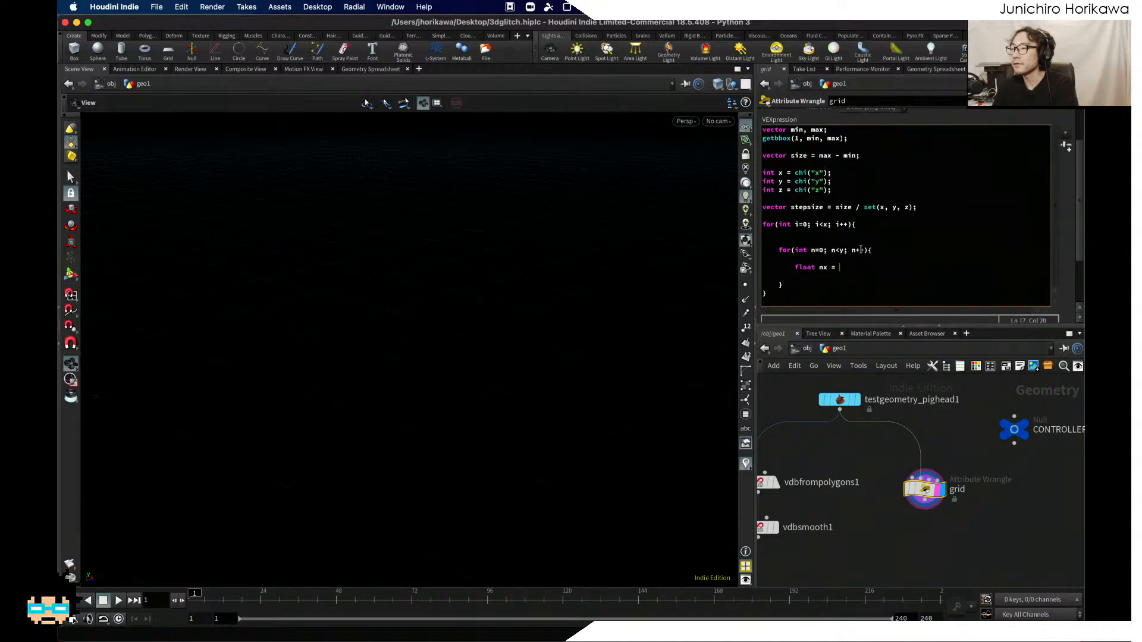
type("min.x")
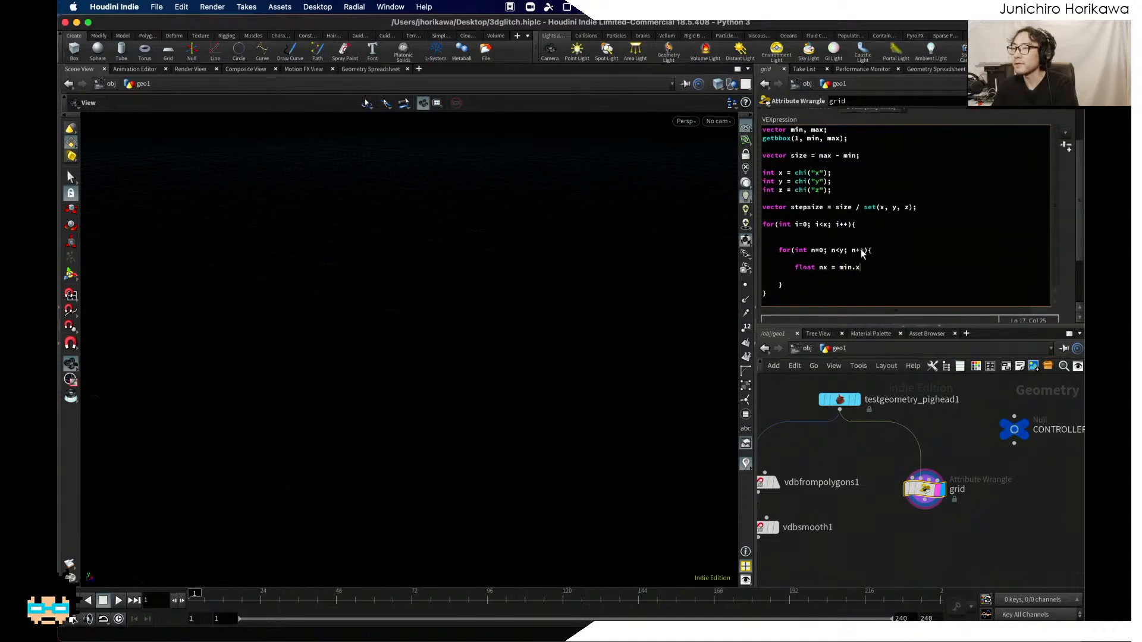
type(" + ")
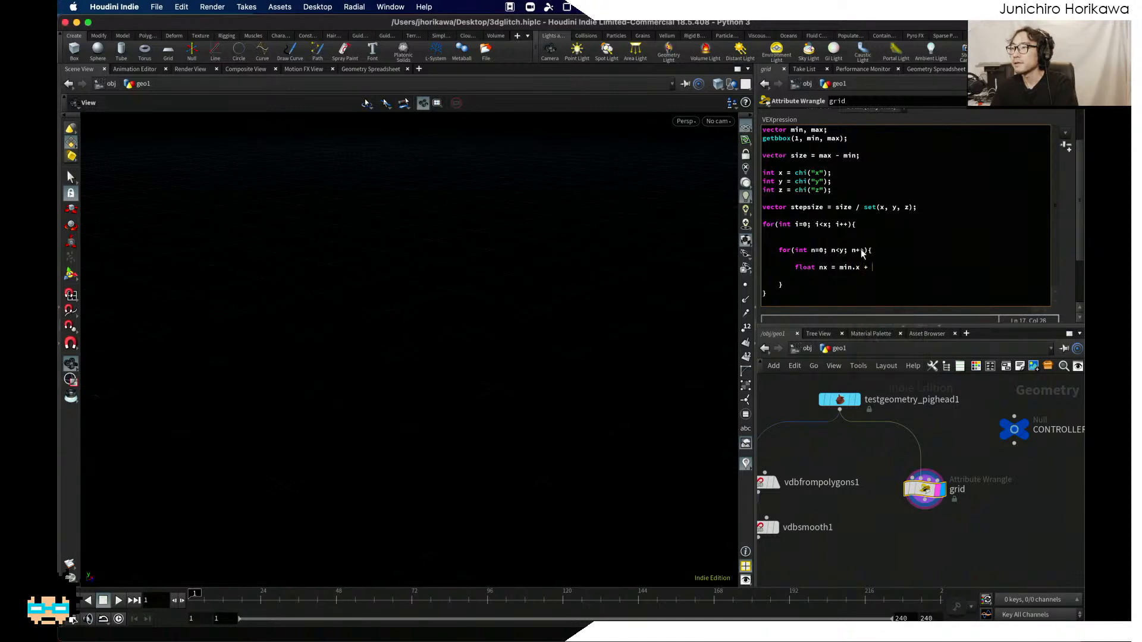
type("f@")
type("stepsize")
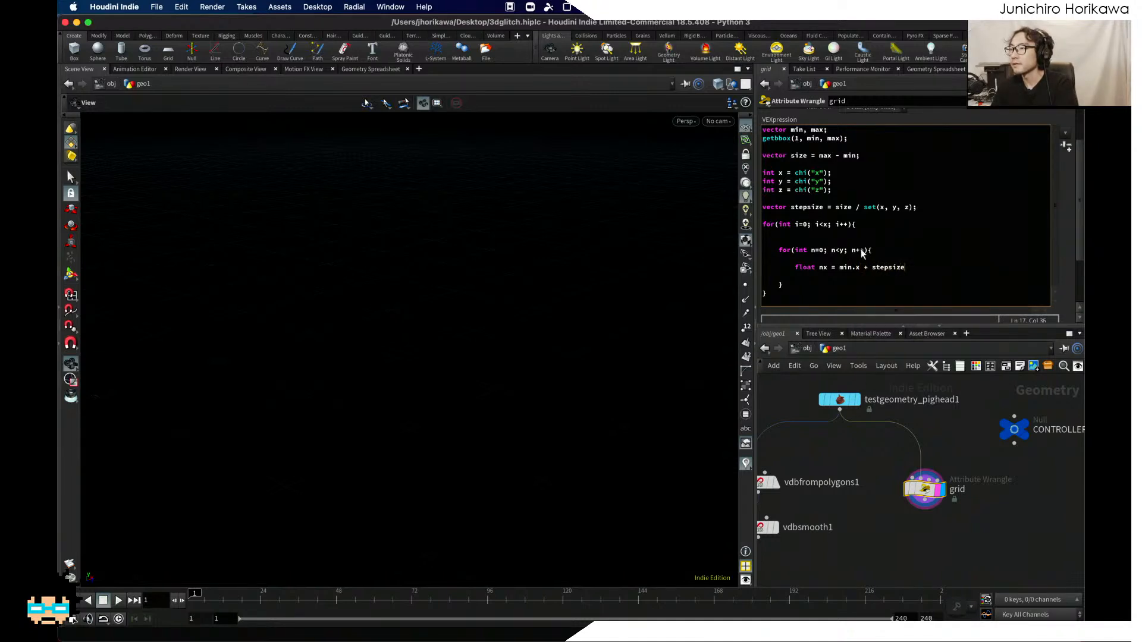
type(".x *")
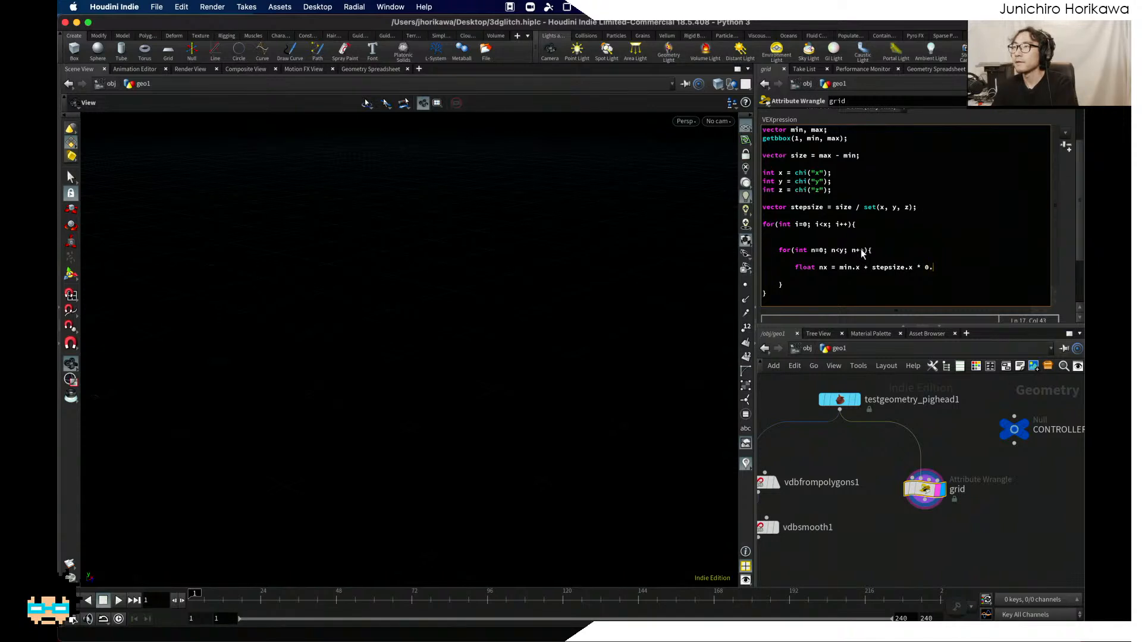
type("0.5")
key("BackSpace")
key("BackSpace")
key("BackSpace")
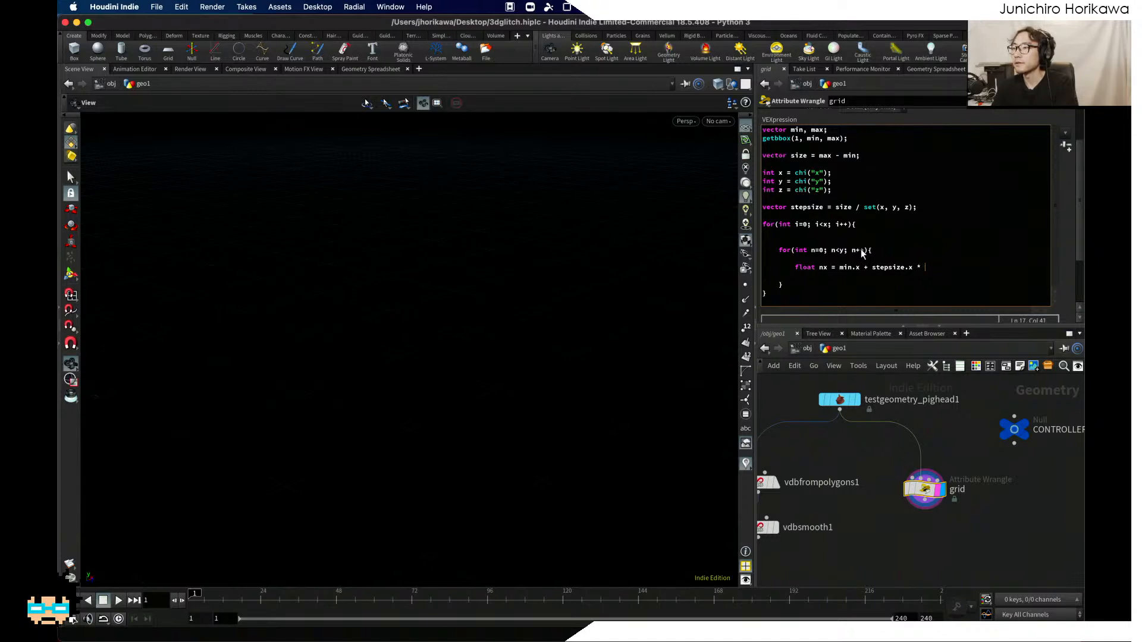
type("(i + 0.5);")
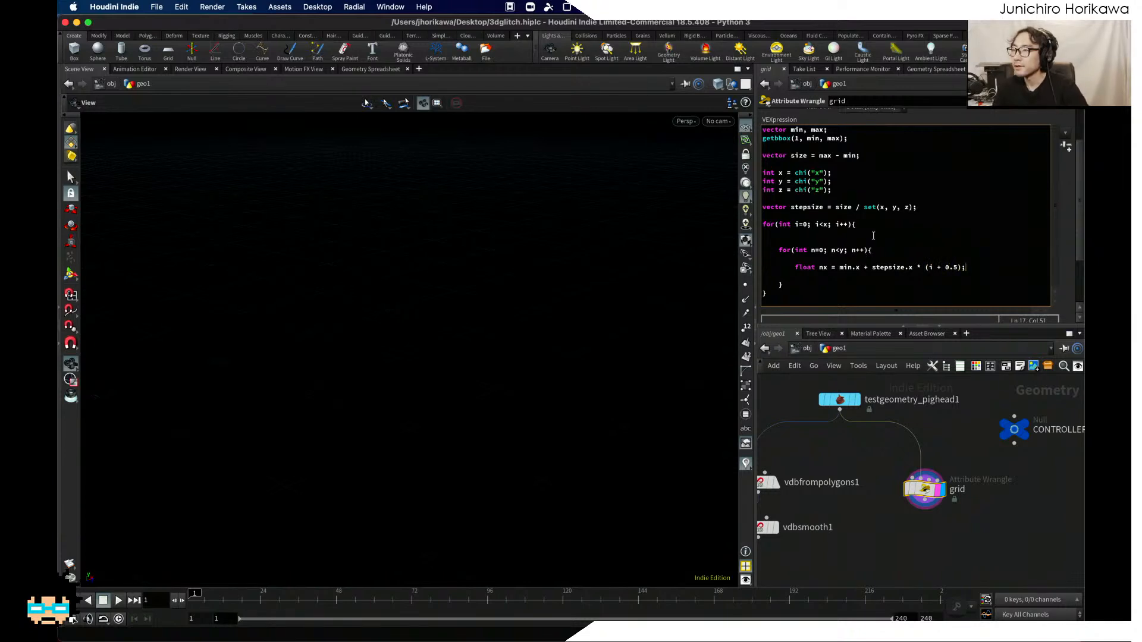
left_click_drag(946, 267, 958, 267)
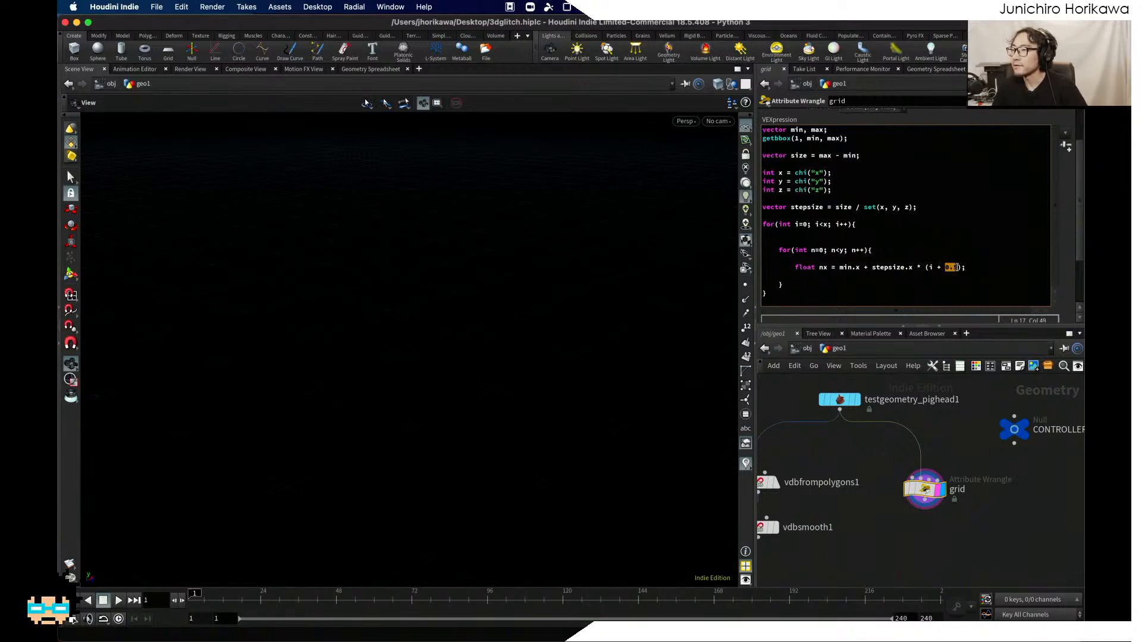
left_click(931, 267)
left_click_drag(843, 224, 782, 224)
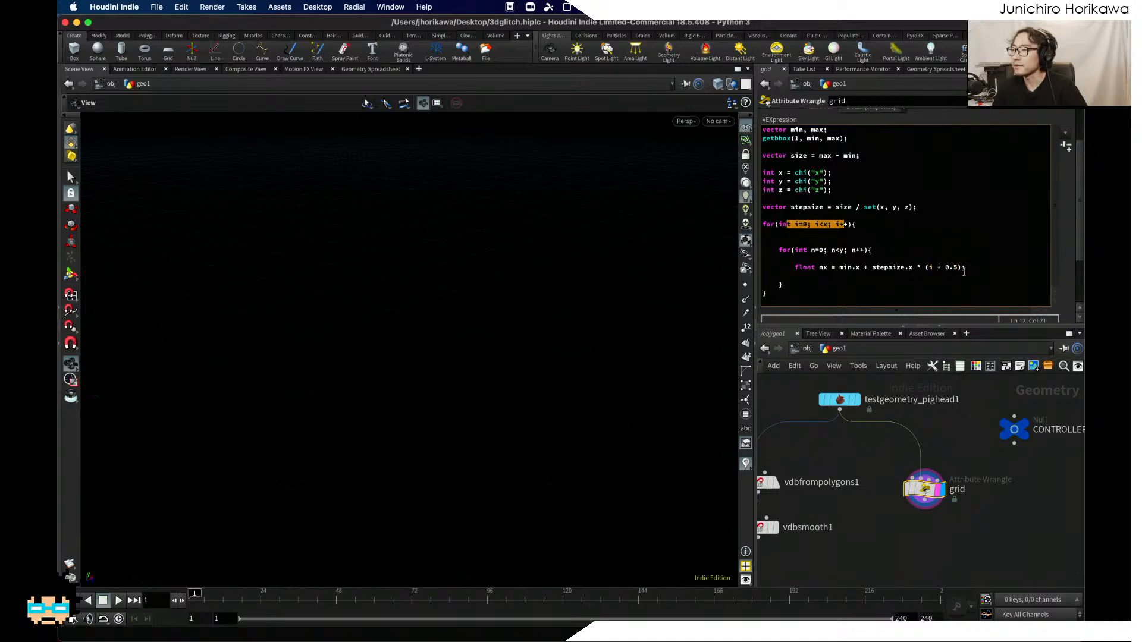
Step: Move the float nx line out of the n loop to the start of the outer i loop's body
left_click_drag(965, 267, 795, 265)
key("super+c")
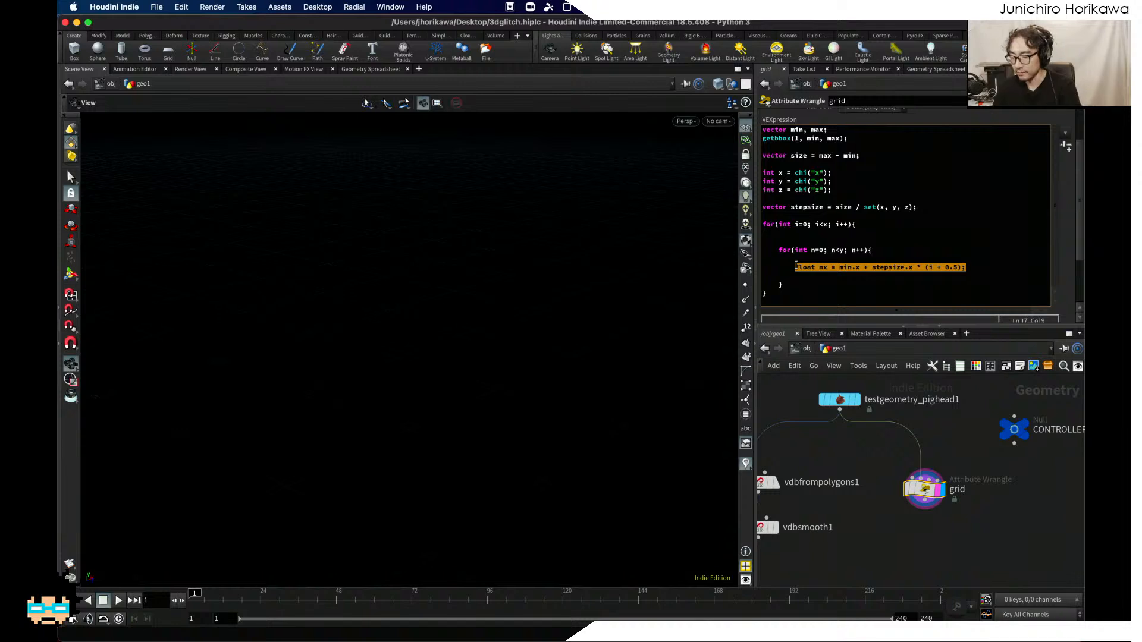
key("BackSpace")
left_click(802, 241)
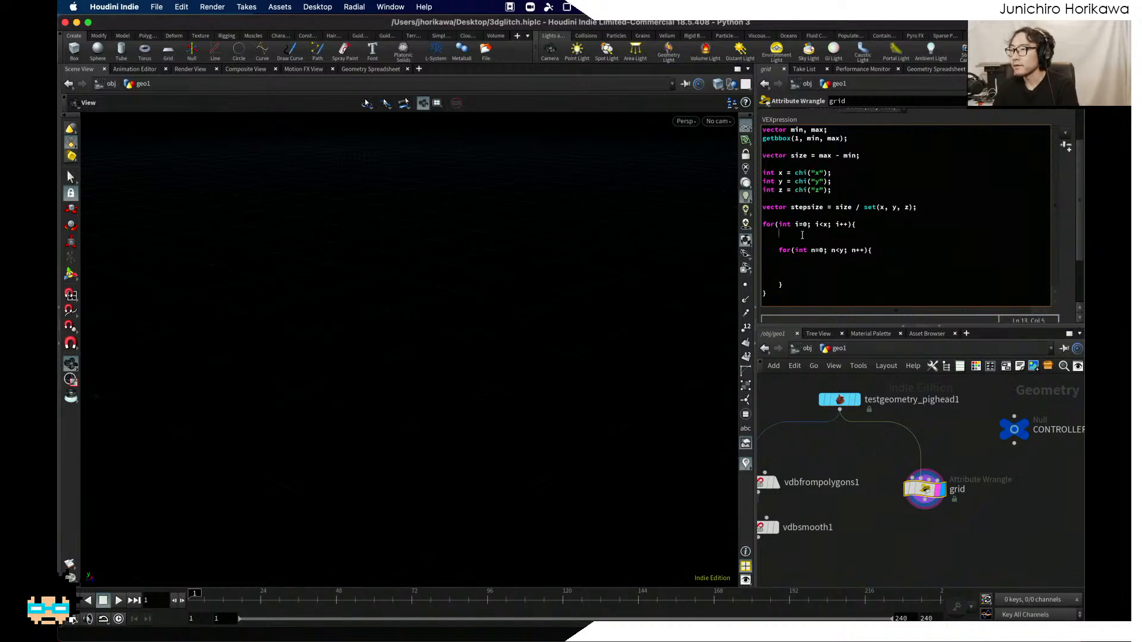
key("super+v")
Step: Copy the float nx line into the body of the n loop and rename its variable to ny
left_click(807, 261)
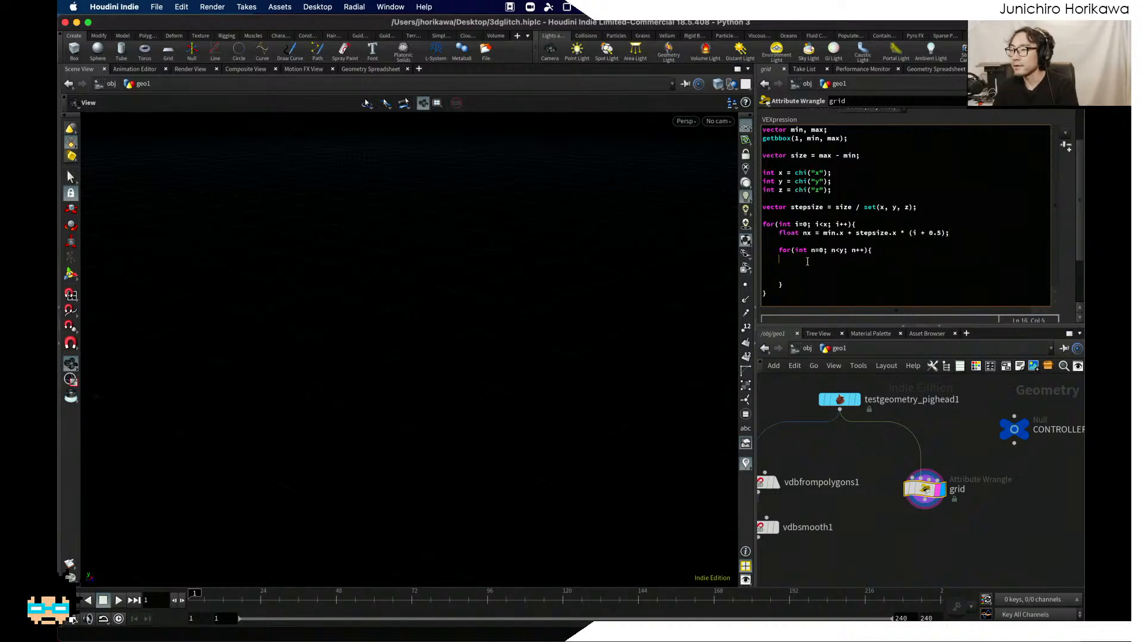
key("super+v")
left_click(827, 260)
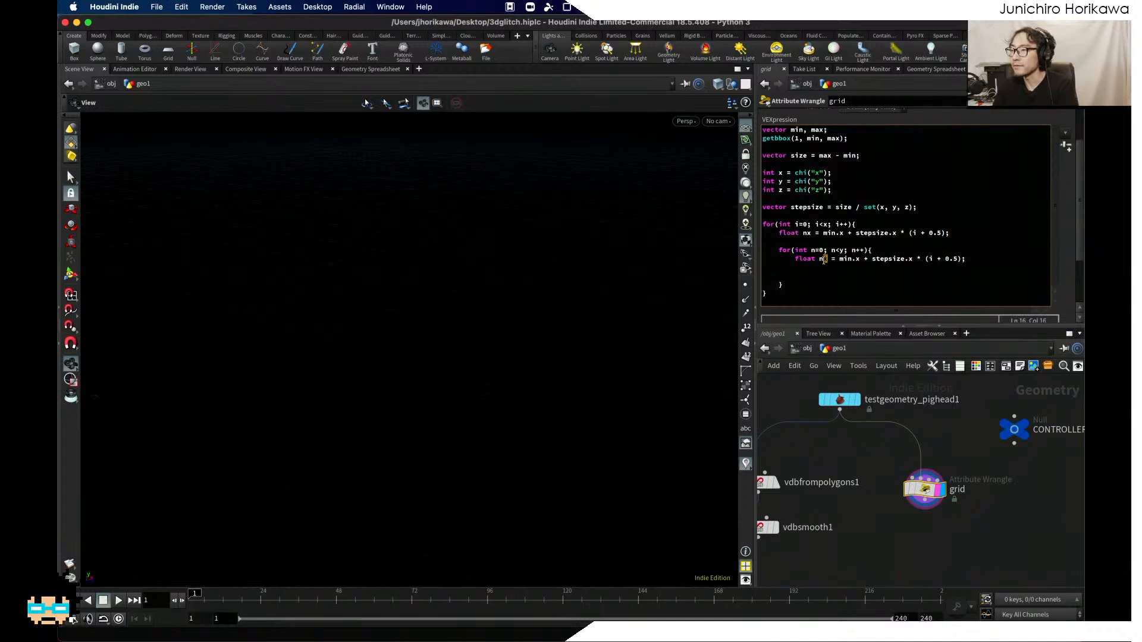
key("BackSpace")
type("y")
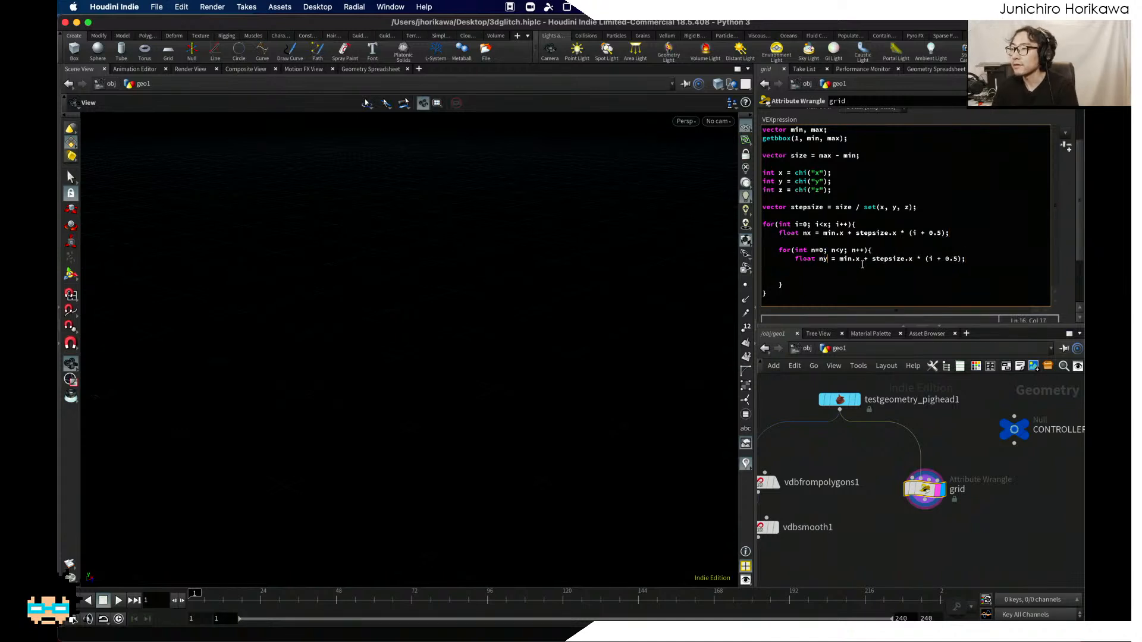
Step: Change the ny expression to min.y + stepsize.y * (n + 0.5) so it computes each cell's center in Y
left_click(858, 259)
key("BackSpace")
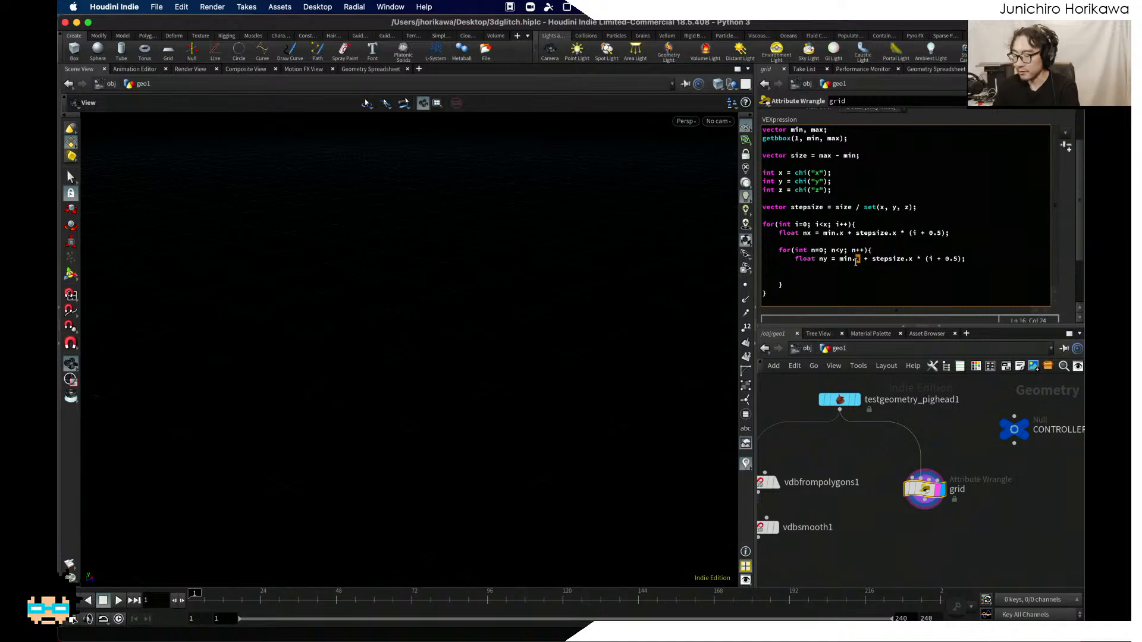
type("y")
left_click(909, 259)
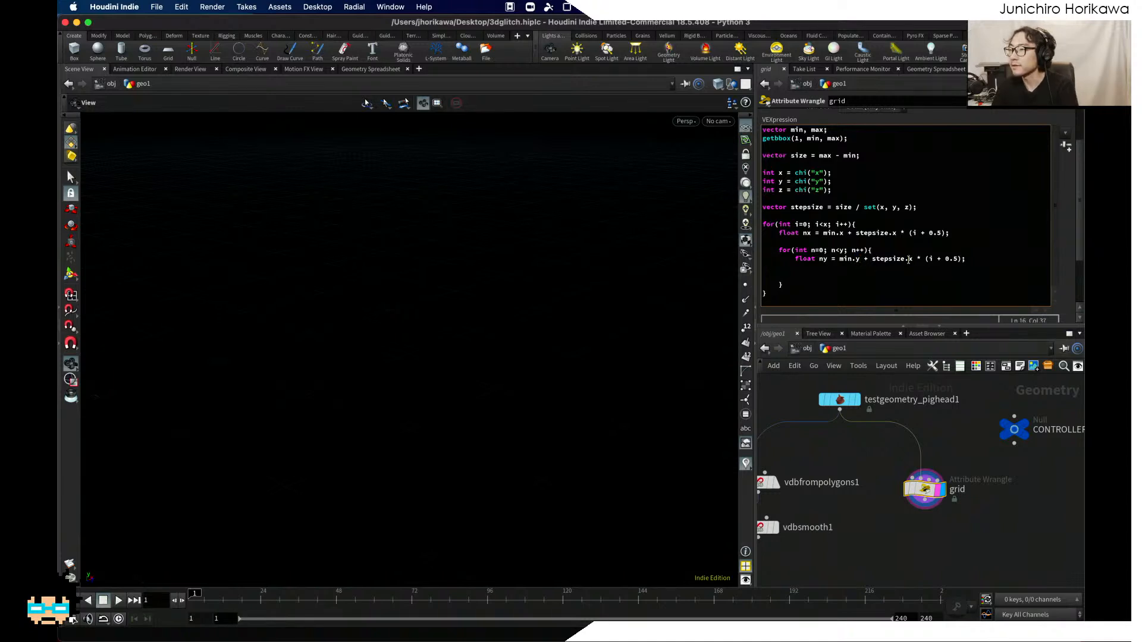
key("Delete")
type("y * (")
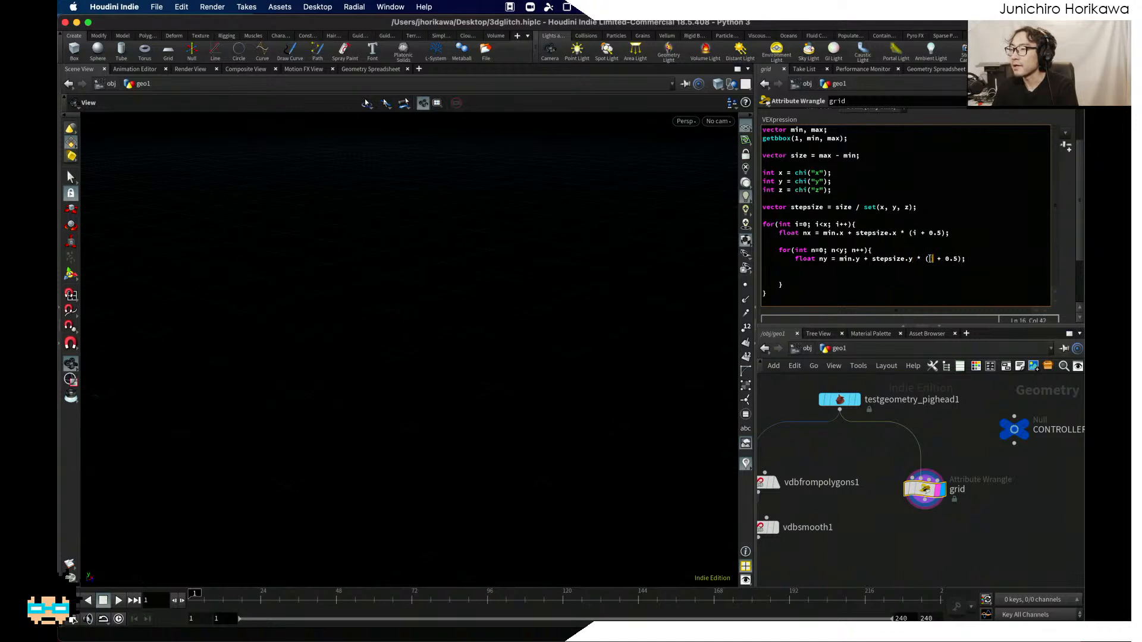
type("n")
left_click(874, 266)
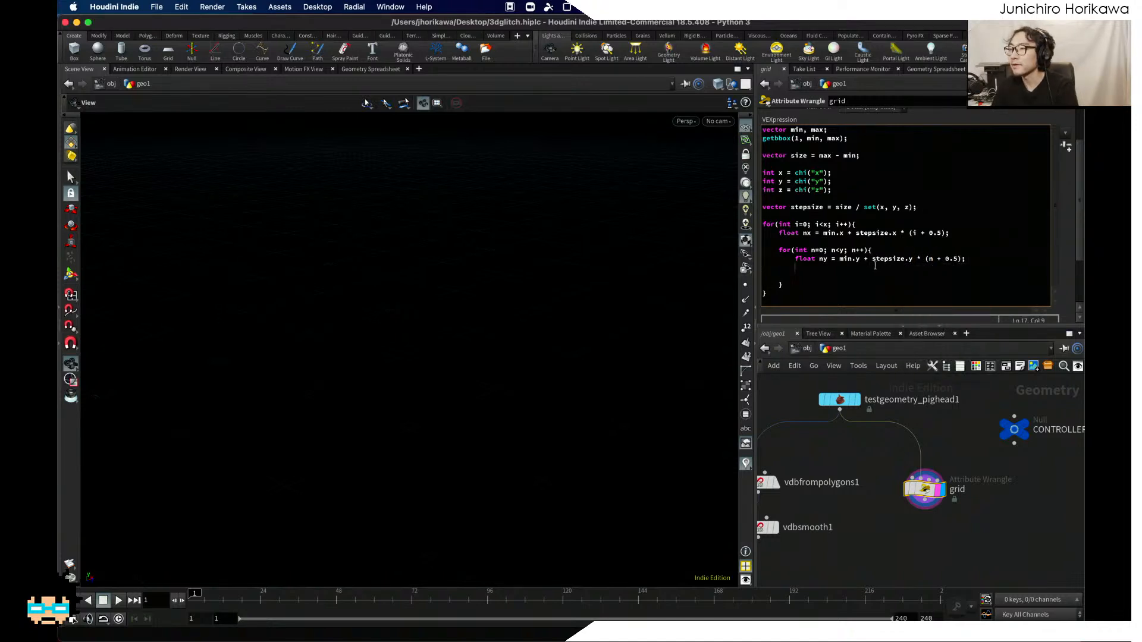
Step: Add int pt = addpoint(0, set(nx, ny, 0)); below the ny line in the n loop and apply the code
left_click_drag(950, 233, 779, 234)
left_click(793, 260)
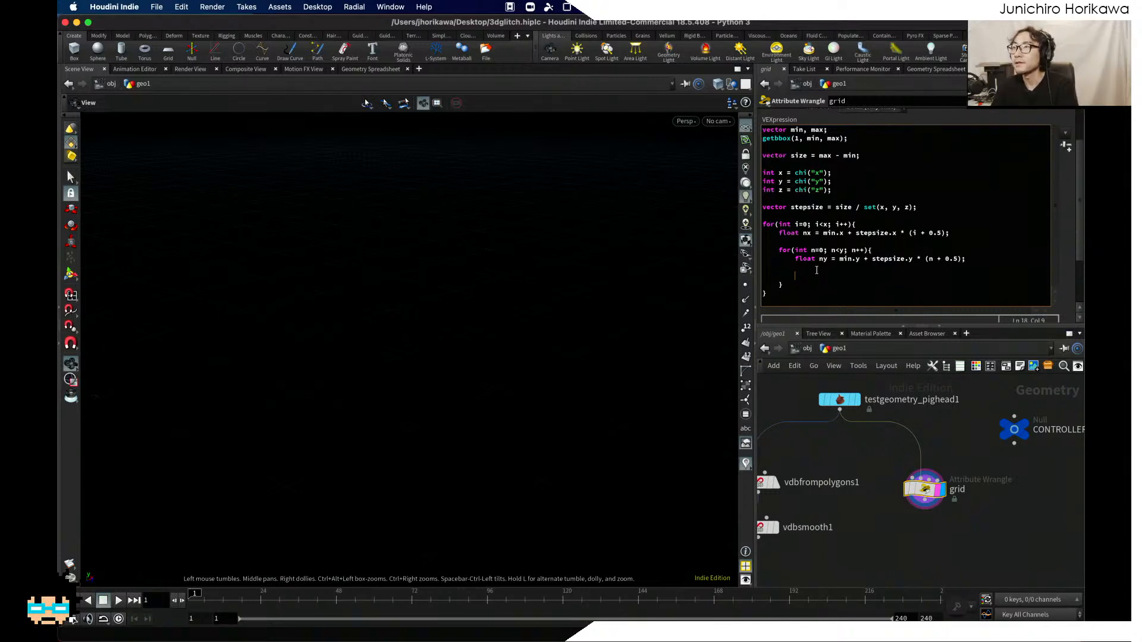
type("itn")
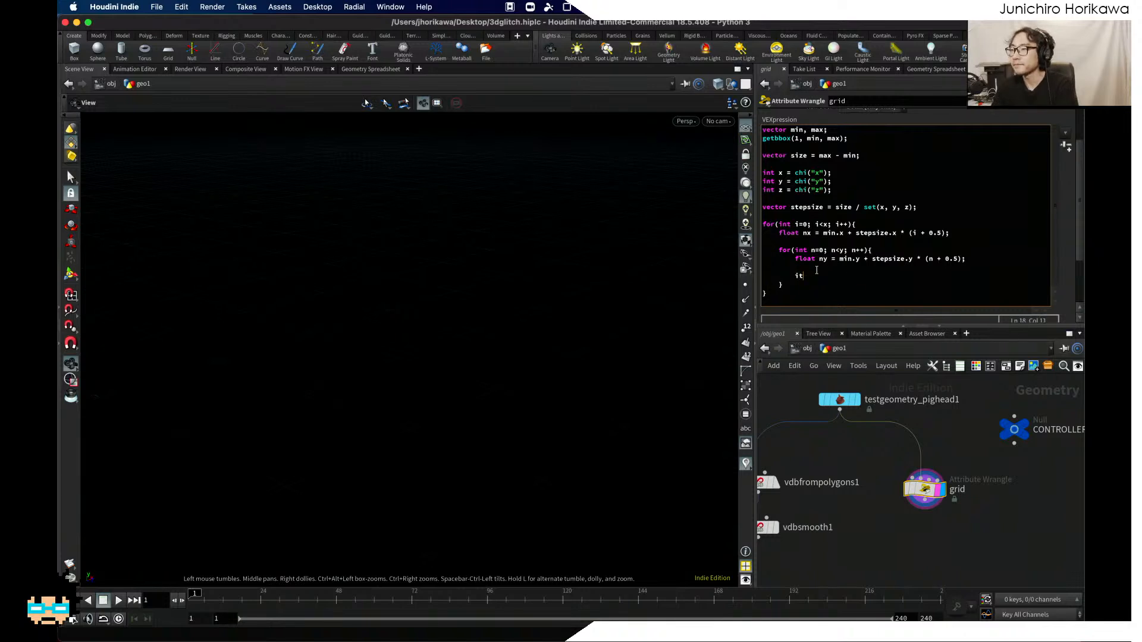
key("BackSpace")
type("nt ")
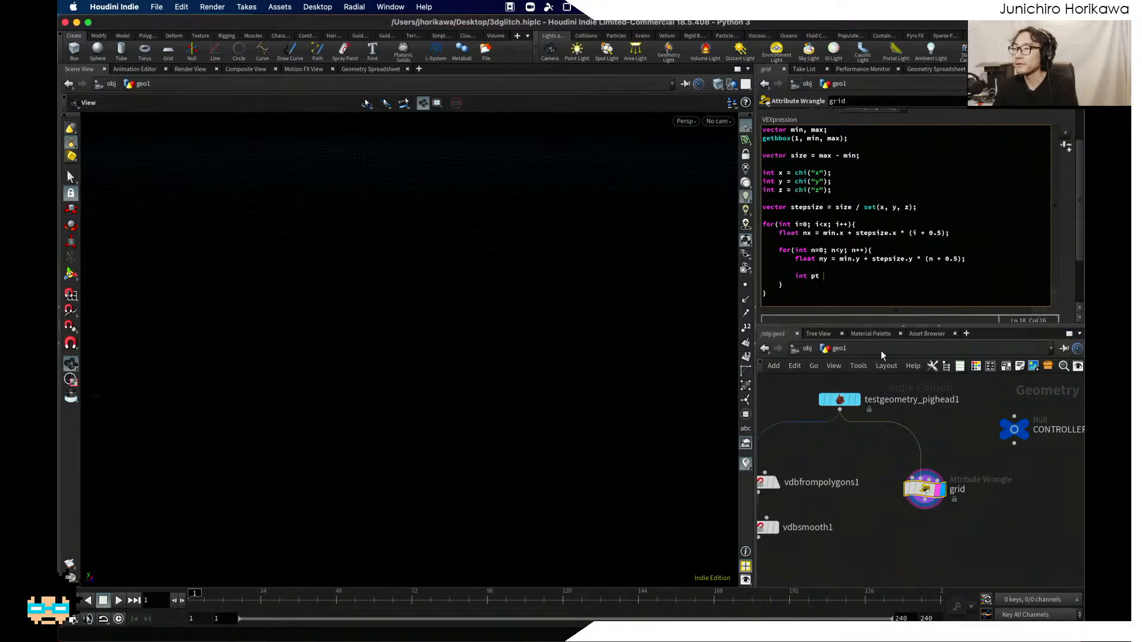
type("pt ")
type("a")
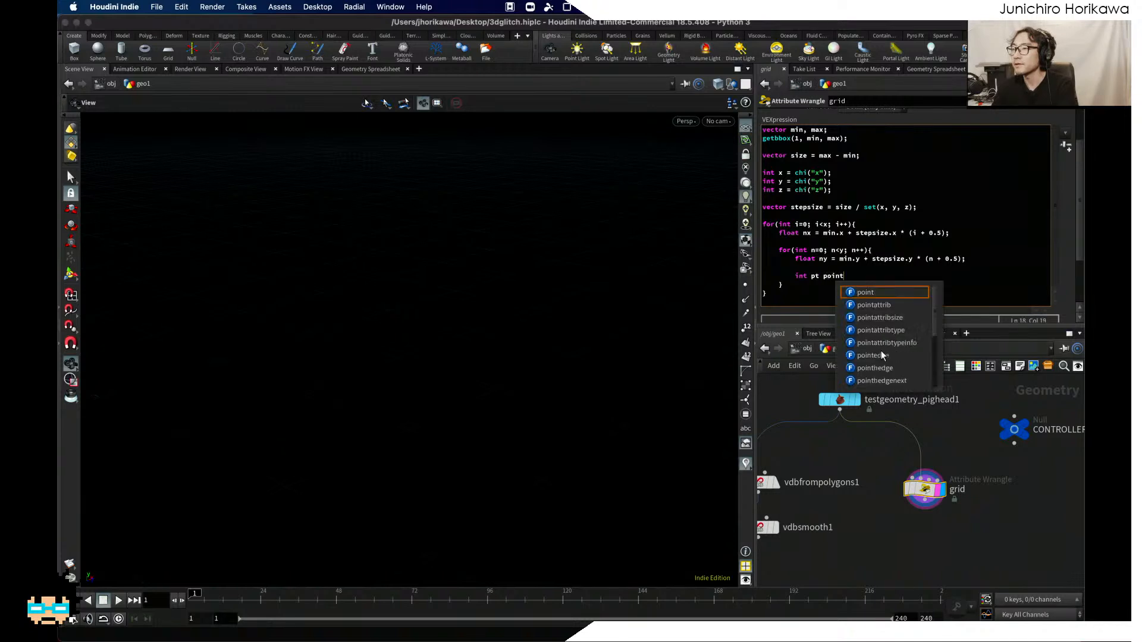
key("BackSpace")
type("= ")
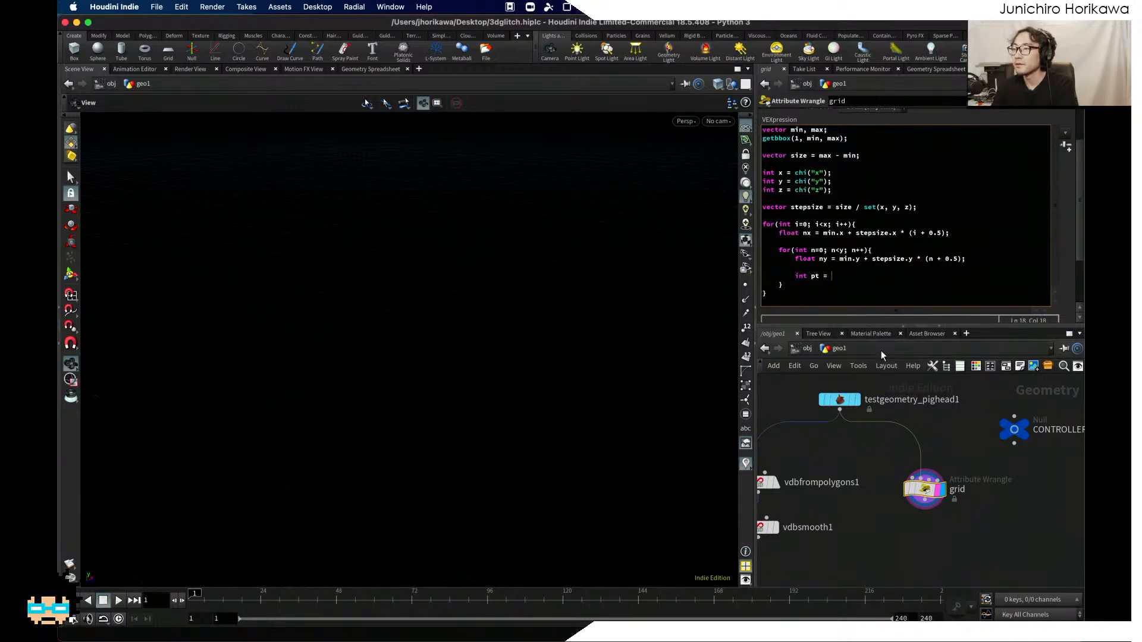
type("addpoint(0, set")
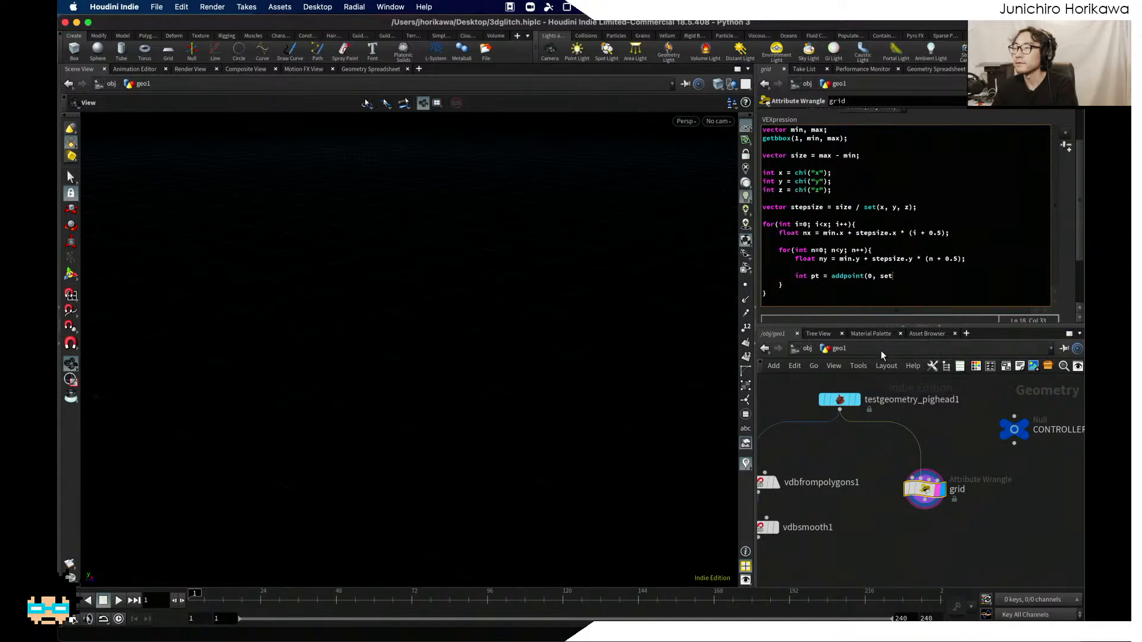
type("(nx, ny, 0));")
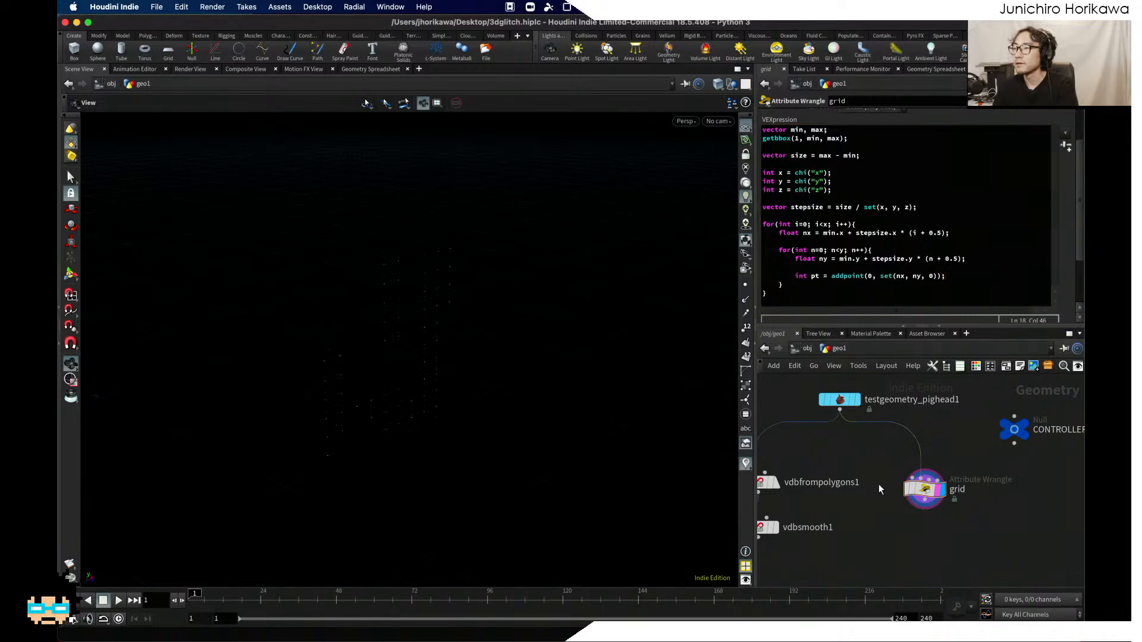
Step: Inspect the generated grid points from several angles, comparing them with the pig head wireframe, and return to showing only the grid
left_click_drag(485, 312, 389, 332)
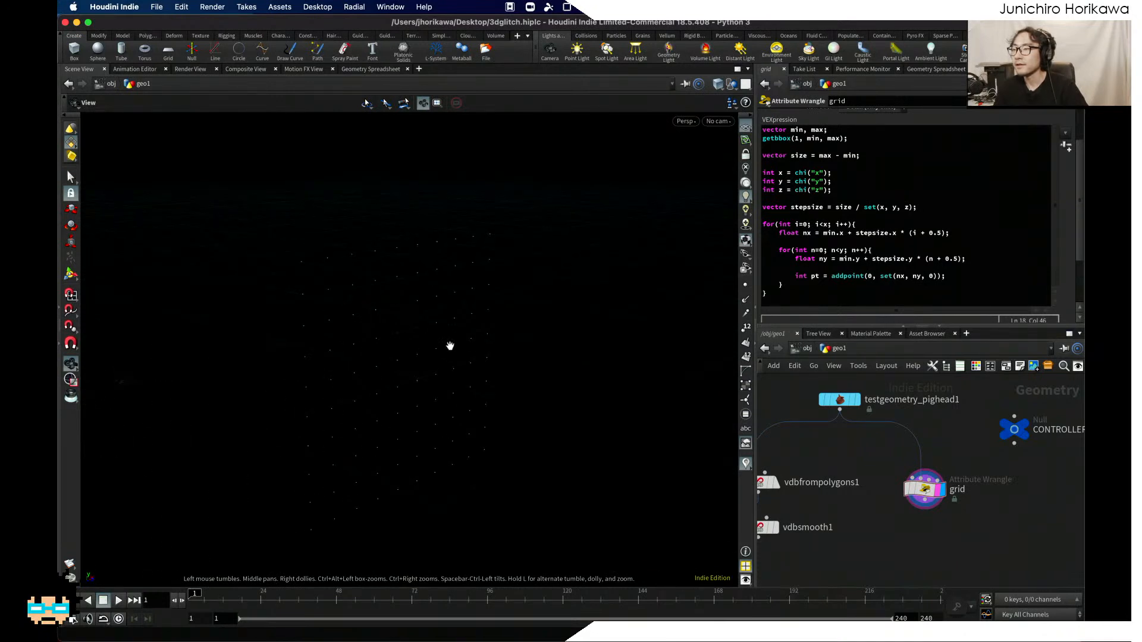
scroll(936, 496, "up", 1)
left_click_drag(938, 498, 964, 507)
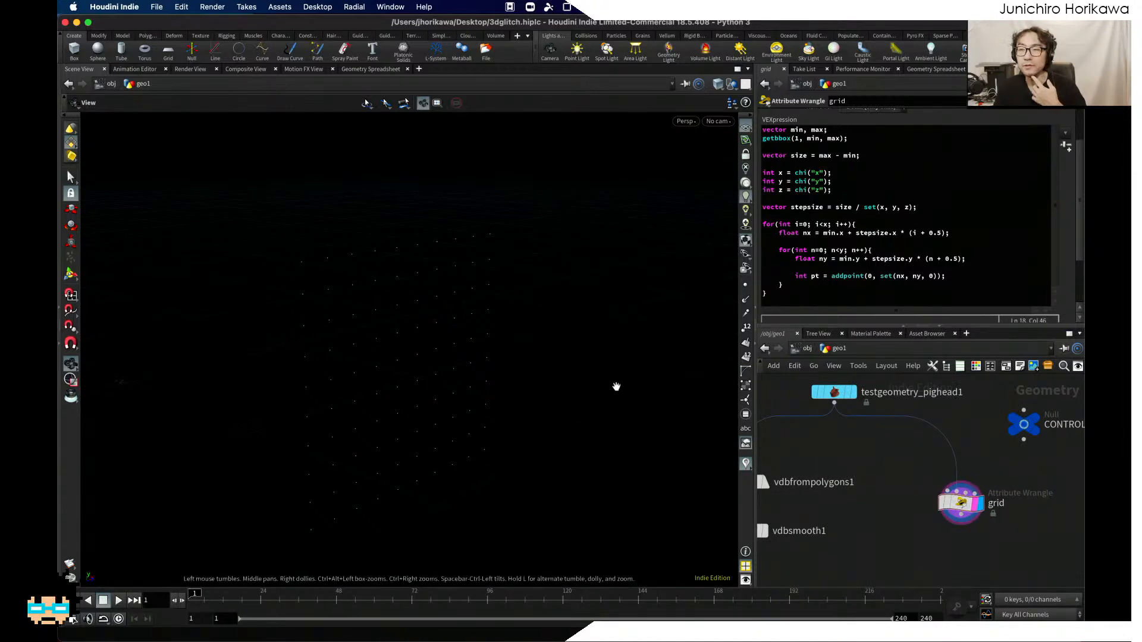
left_click_drag(443, 363, 557, 408)
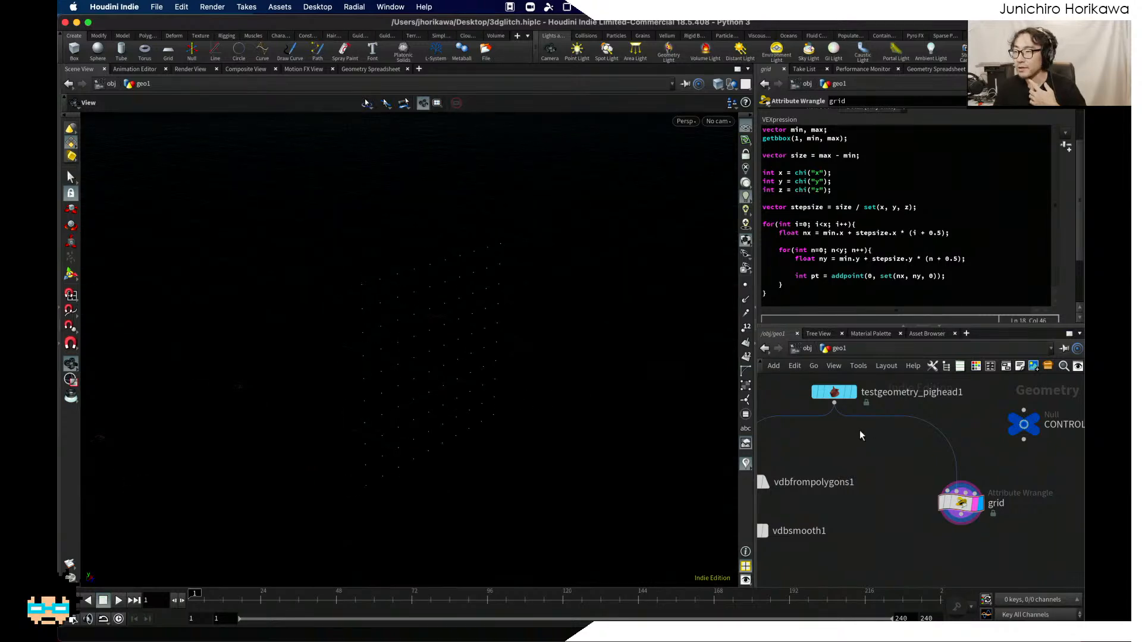
left_click(851, 393)
left_click_drag(370, 367, 384, 330)
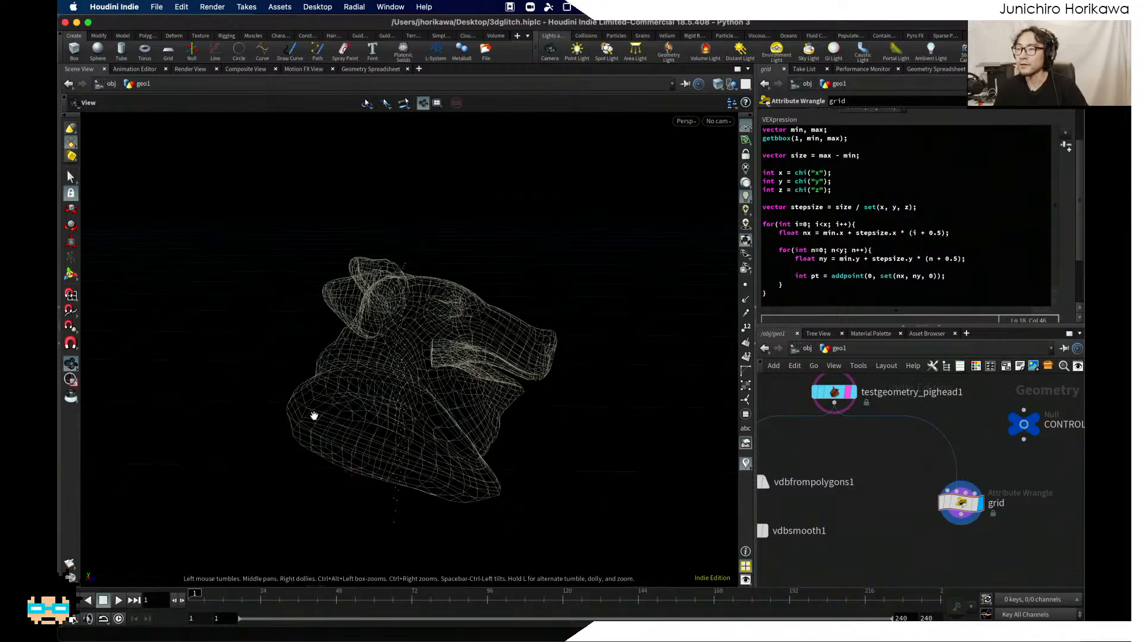
left_click_drag(288, 446, 288, 382)
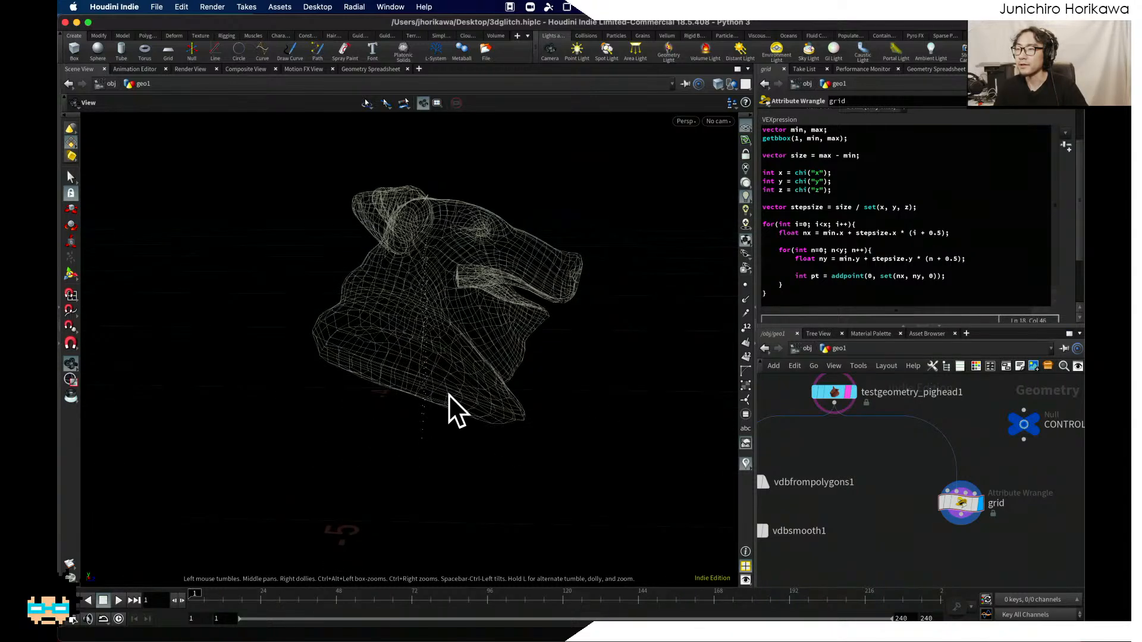
left_click_drag(451, 408, 224, 344)
left_click(982, 506)
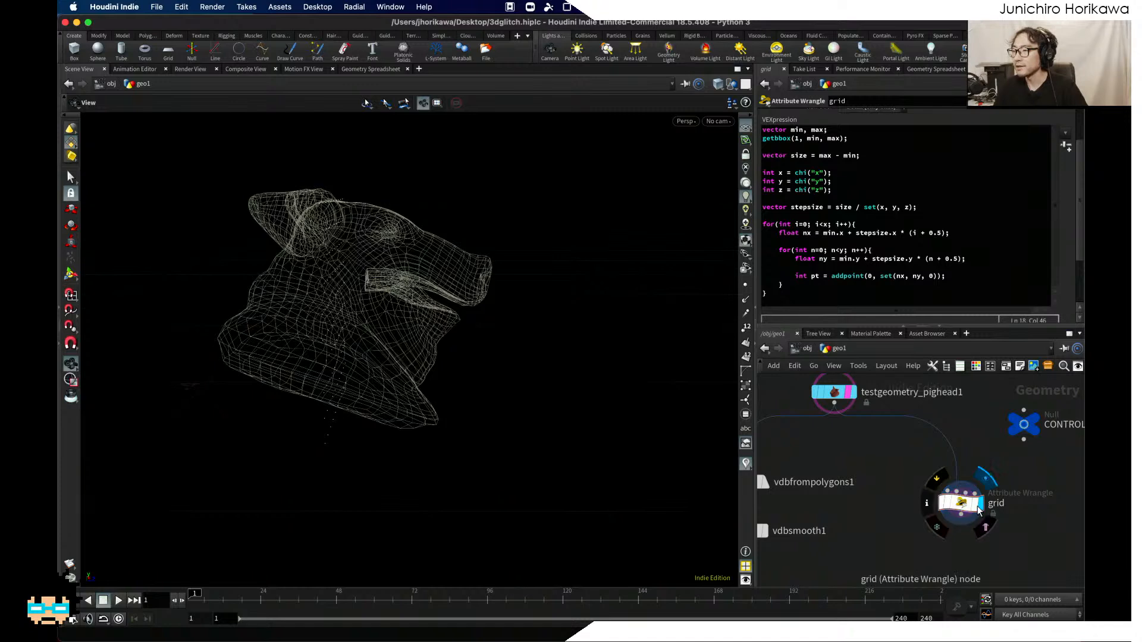
Step: Add setpointattrib(0, "scale", pt, set()); on a new line below the addpoint line
left_click(964, 278)
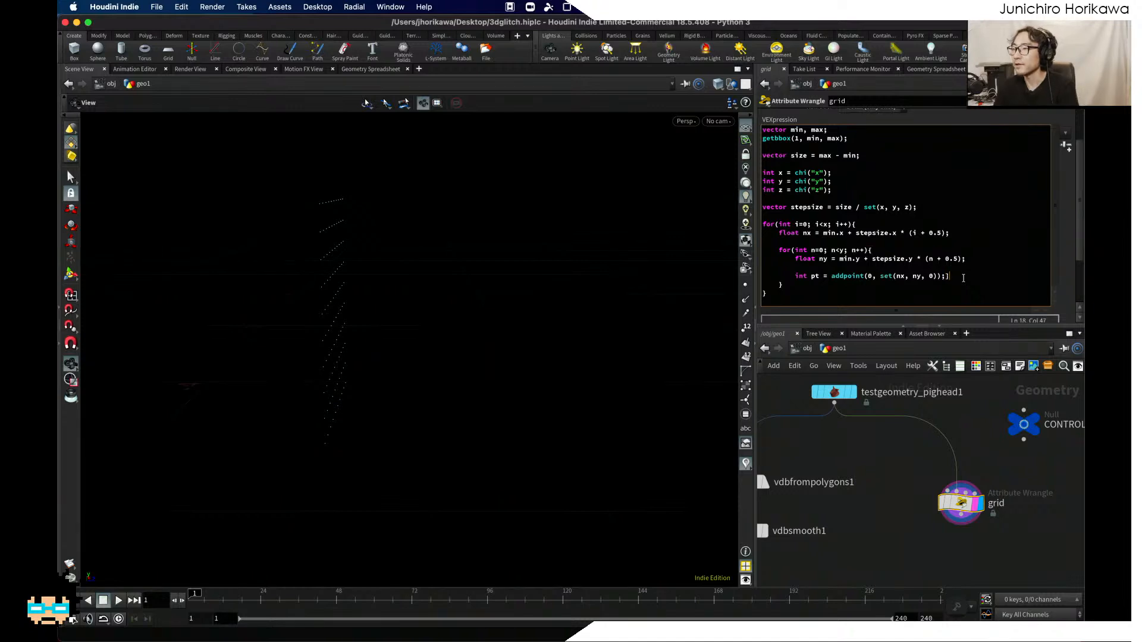
key("Return")
key("BackSpace")
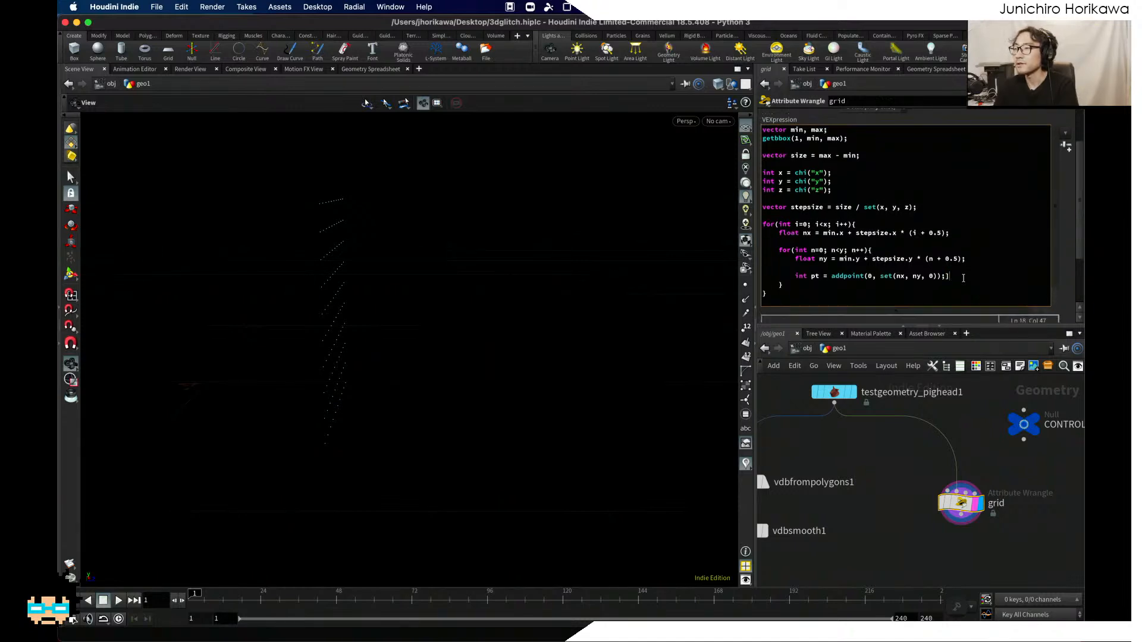
type("setpointattrib(0")
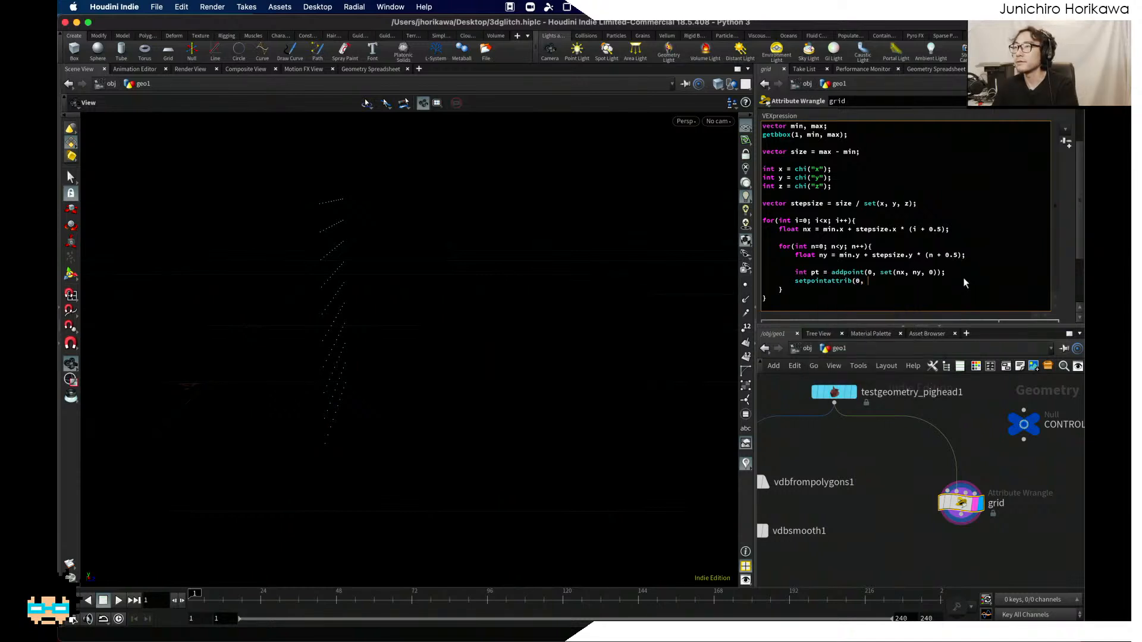
type(", \"scale\", pt,")
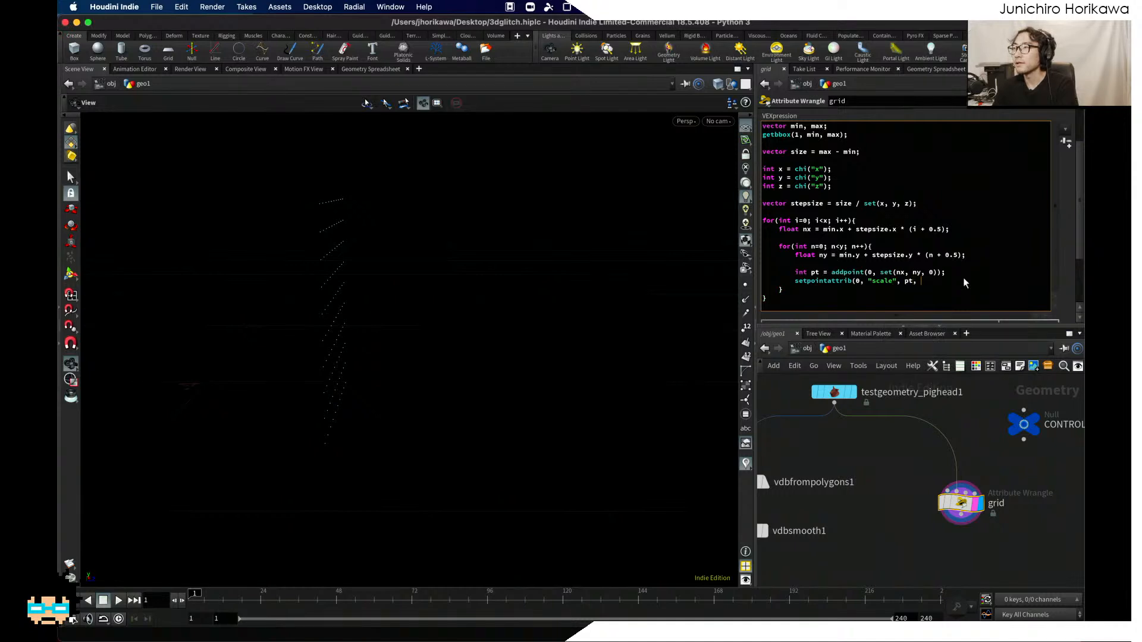
type(" set());")
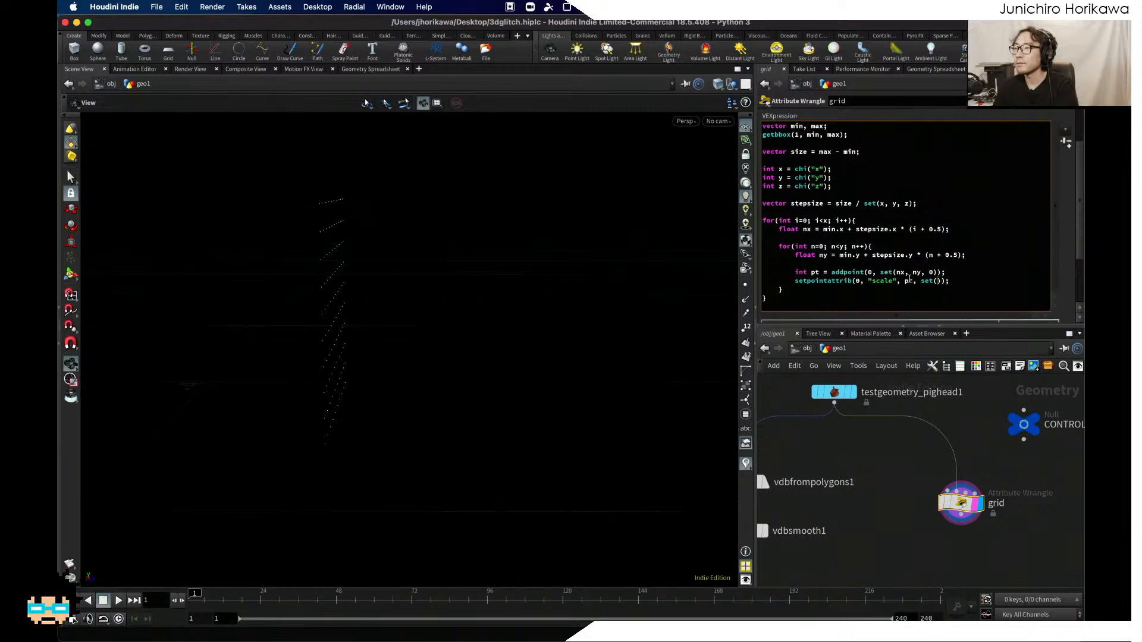
Step: Widen the code area and enter stepsize.x and stepsize.y as the first two components of the scale attribute's set() call
left_click_drag(754, 292, 635, 292)
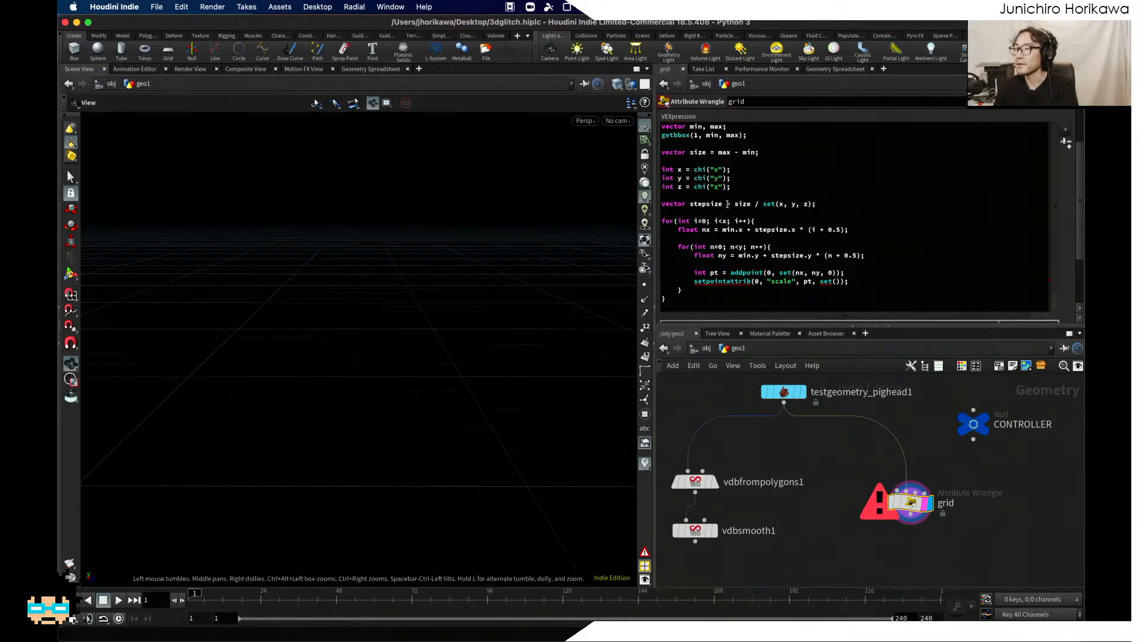
left_click_drag(726, 204, 685, 204)
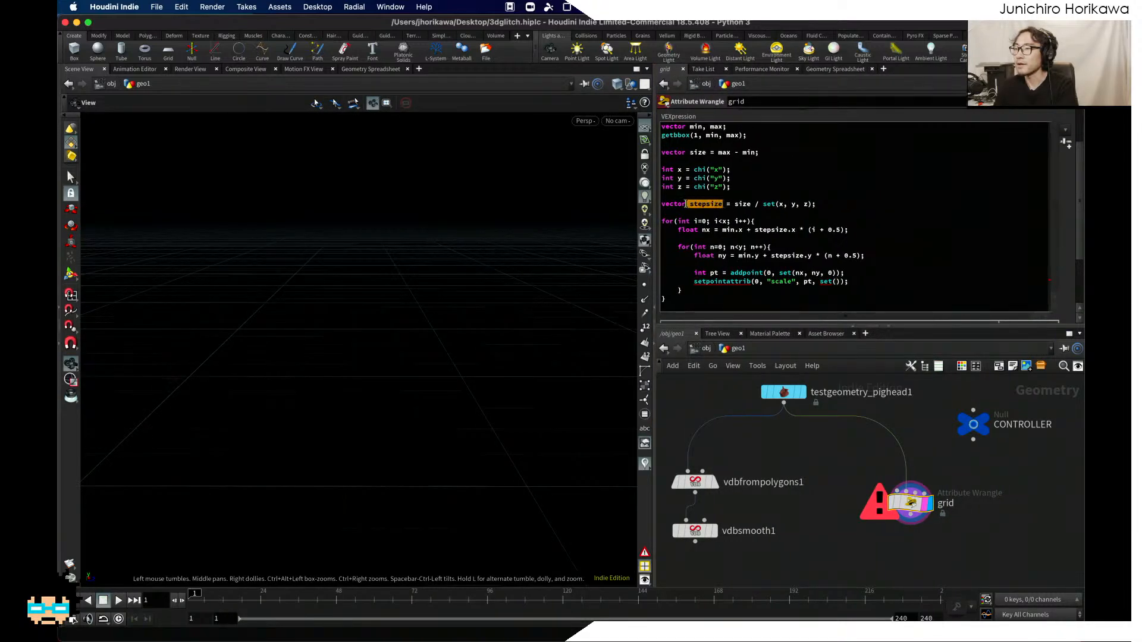
left_click(835, 281)
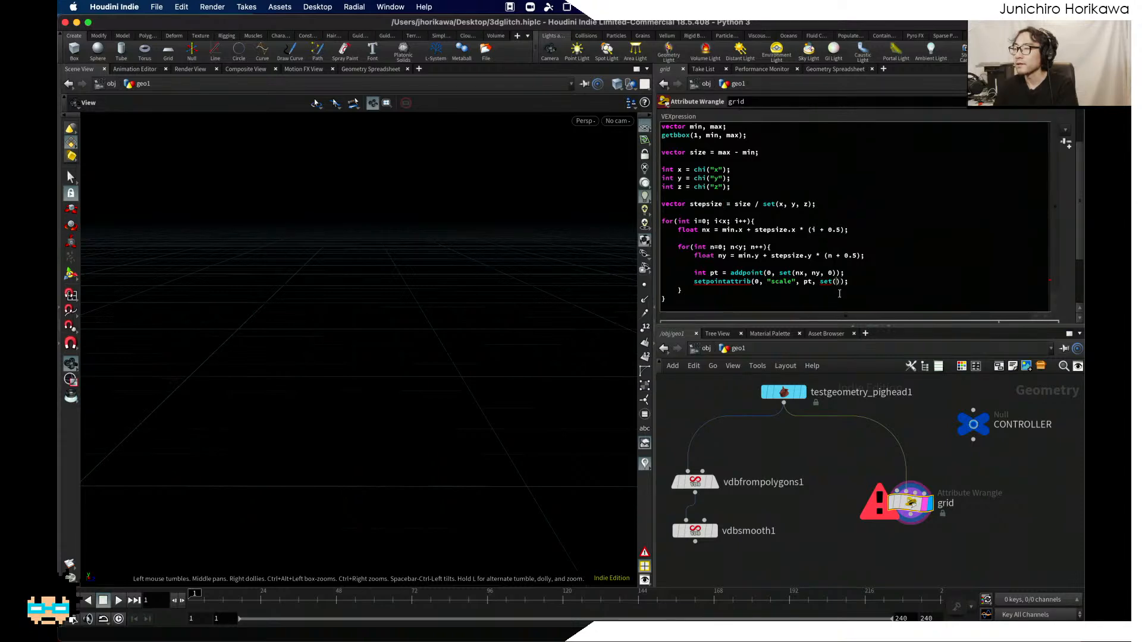
key("BackSpace")
key("BackSpace")
type("st")
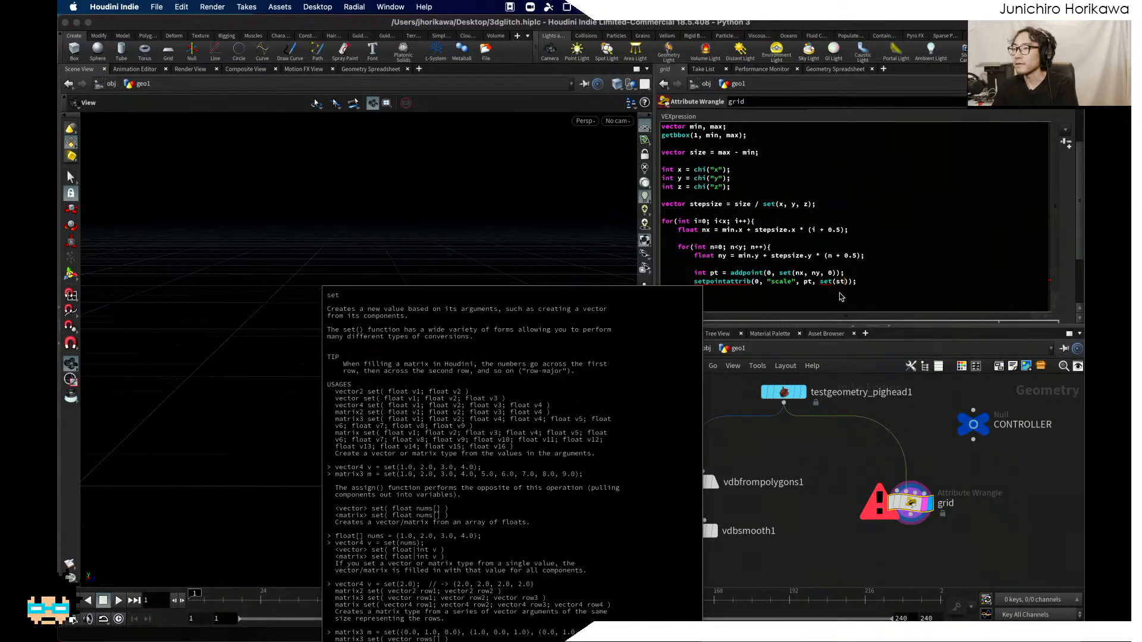
type("epsize.x, ste")
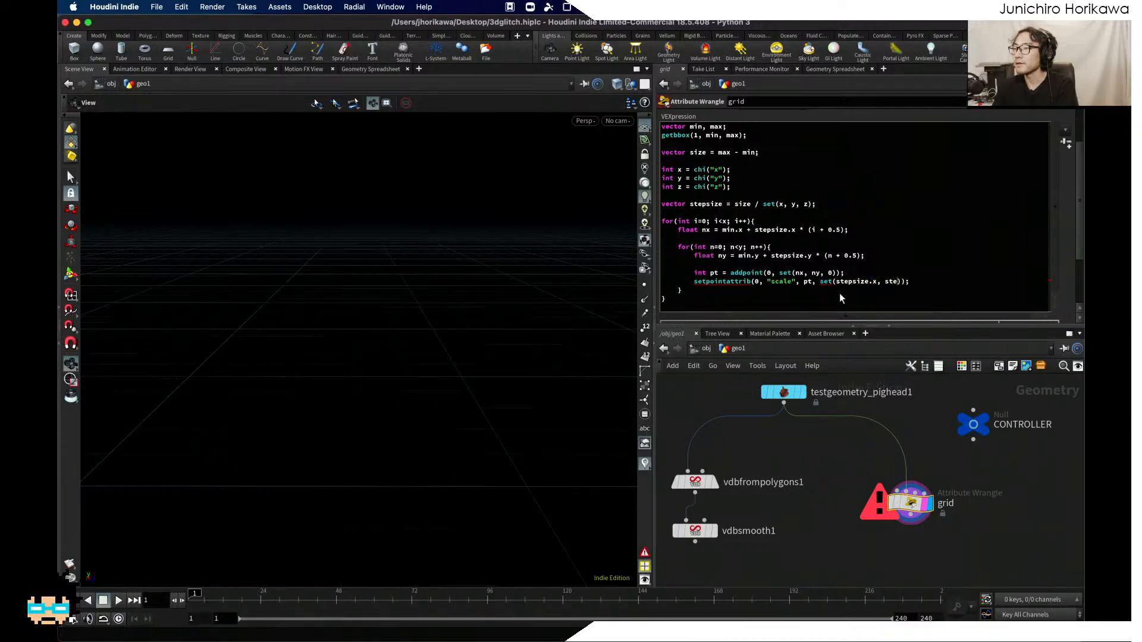
type("psize.y")
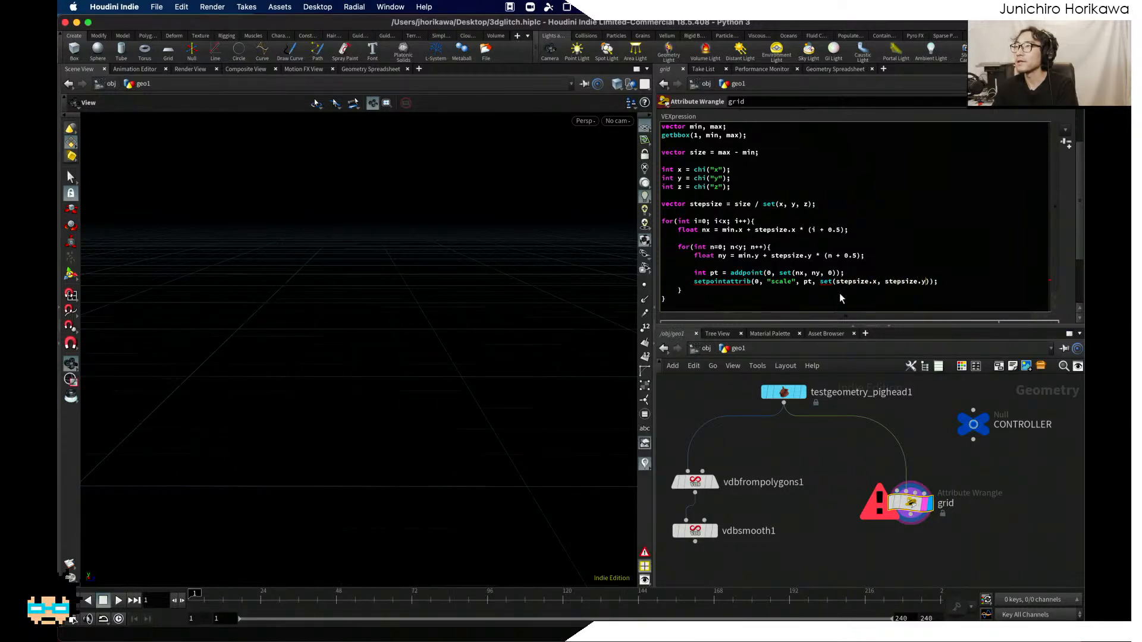
type(",")
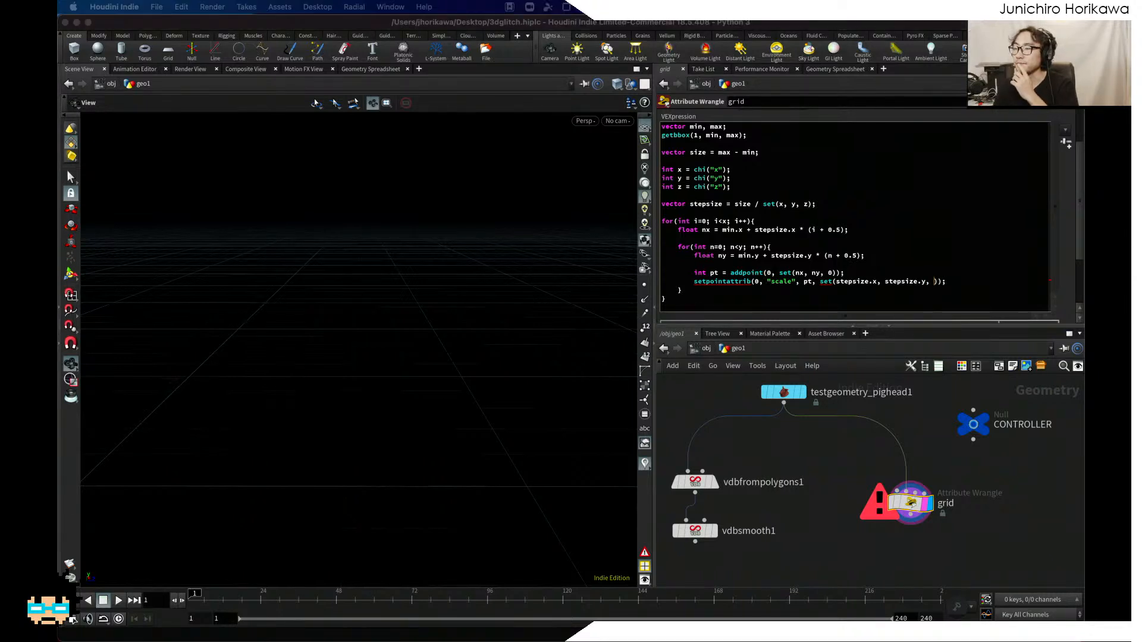
Step: Enter size.z * 2 as the third component of the scale attribute's set() call and apply the code
left_click(754, 171)
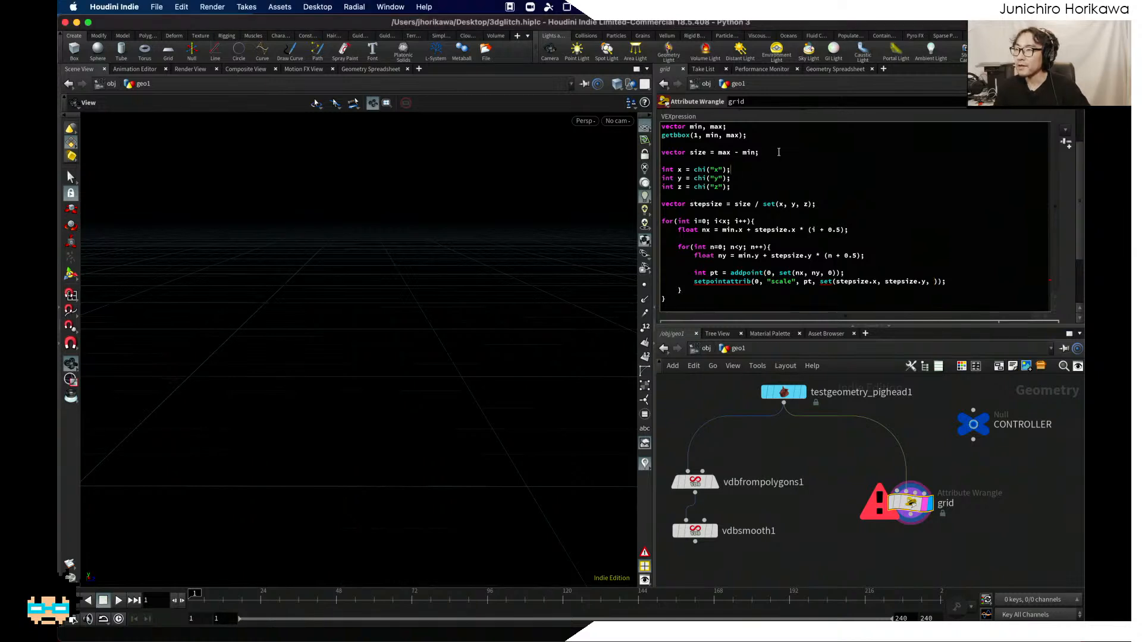
left_click_drag(760, 152, 655, 150)
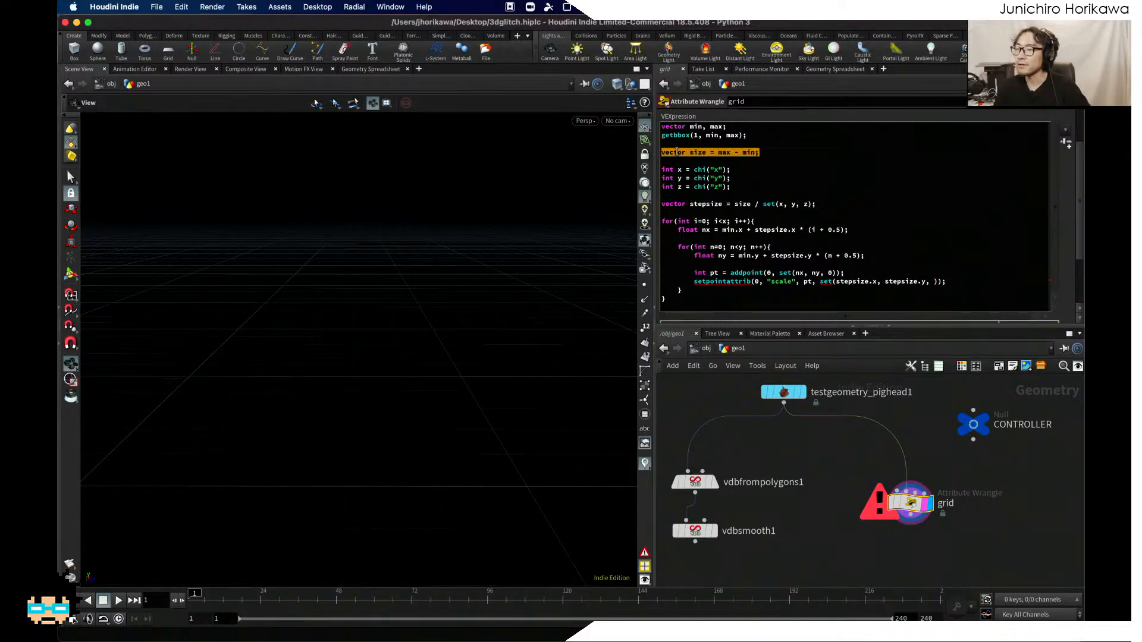
left_click(931, 281)
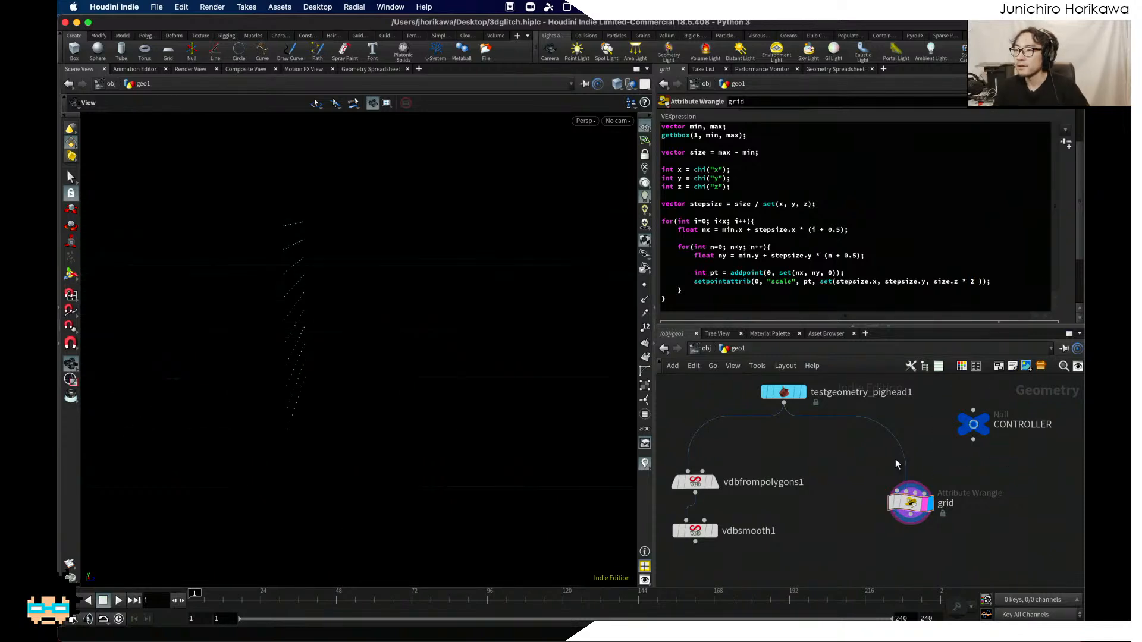
Step: Open an empty line below the scale attribute line in the code and place a Box node beside the grid wrangle
left_click(996, 283)
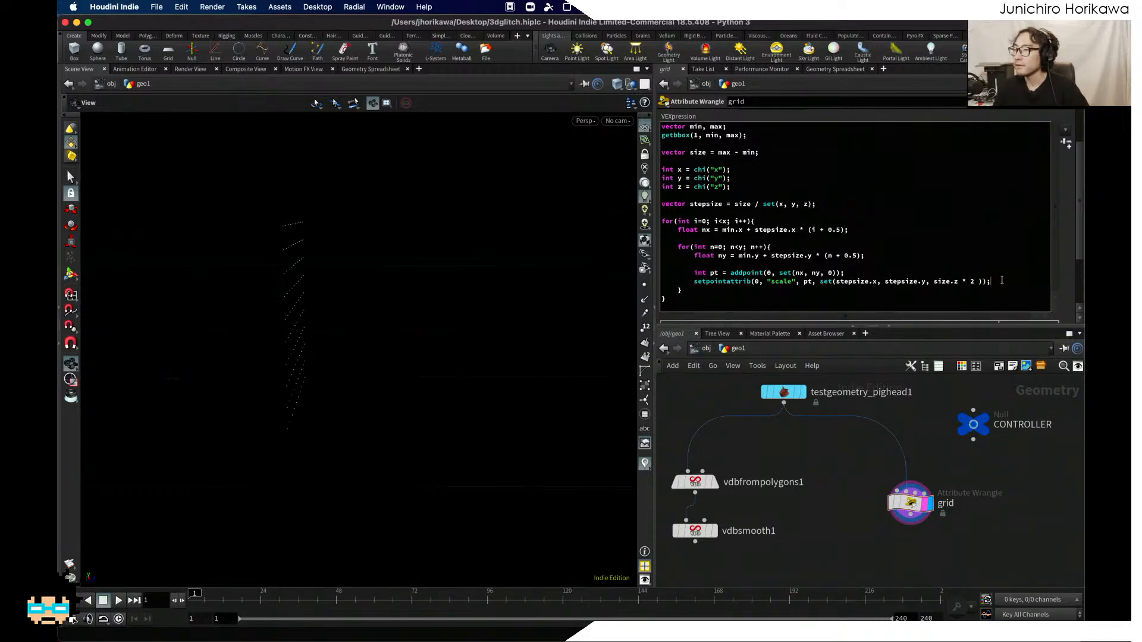
key("Return")
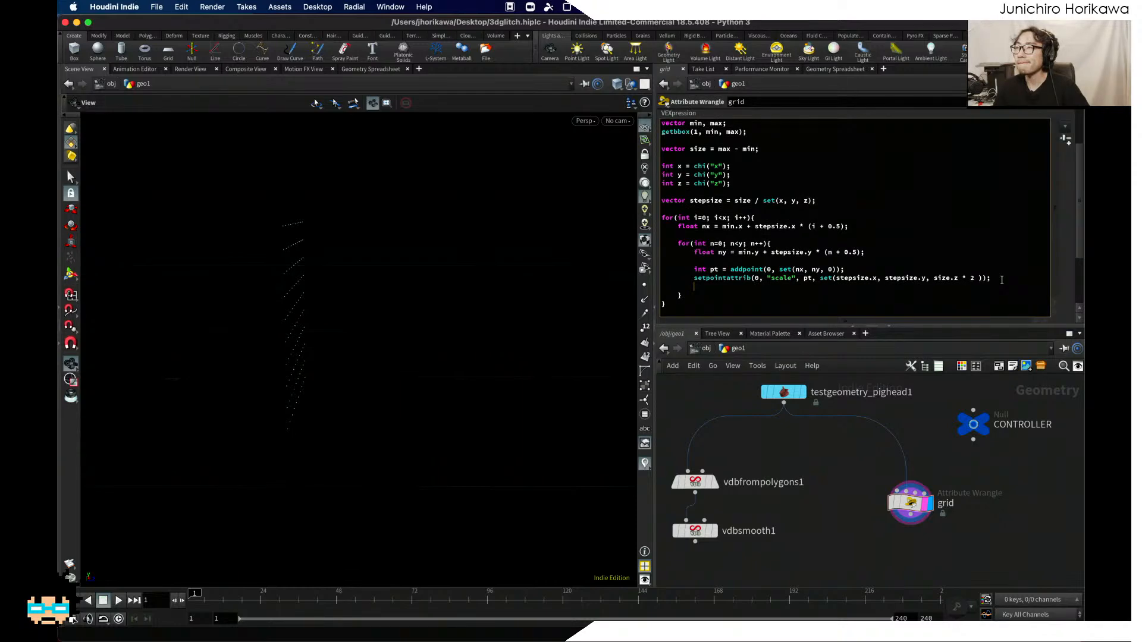
key("Tab")
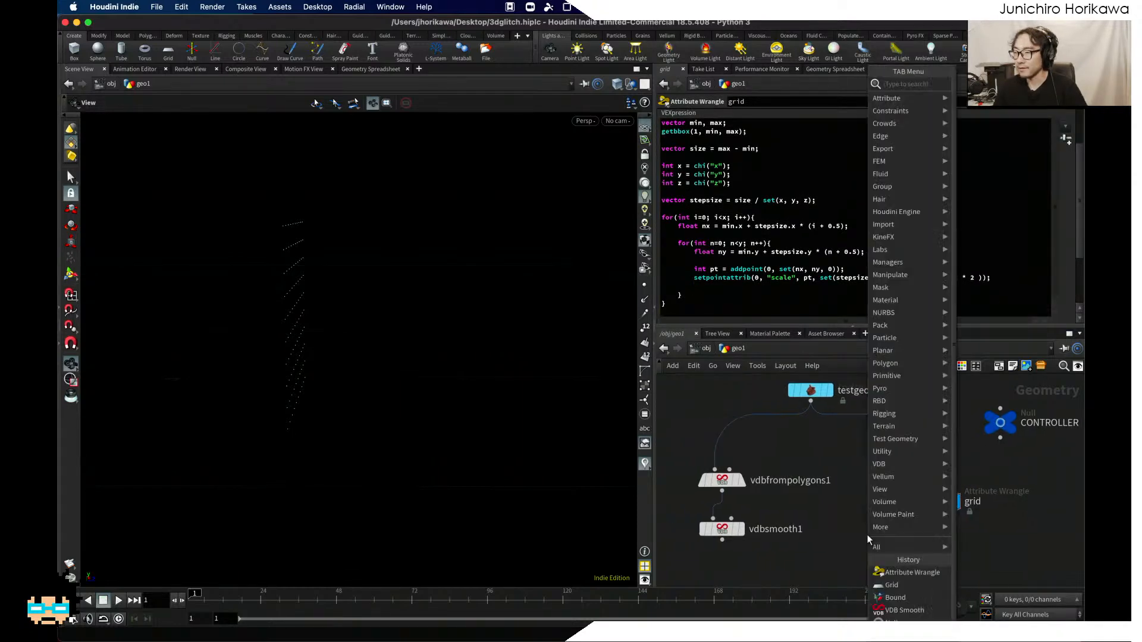
type("box")
key("Return")
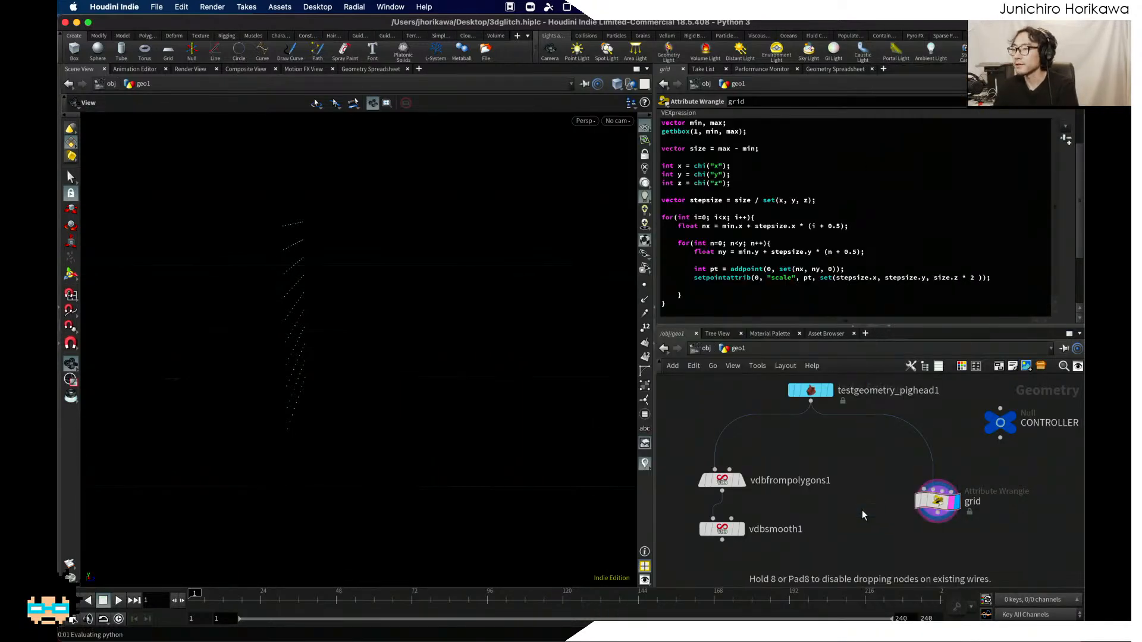
left_click(862, 509)
Step: Add a Copy to Points node with the box as source and the grid wrangle as target points, and display it
key("Tab")
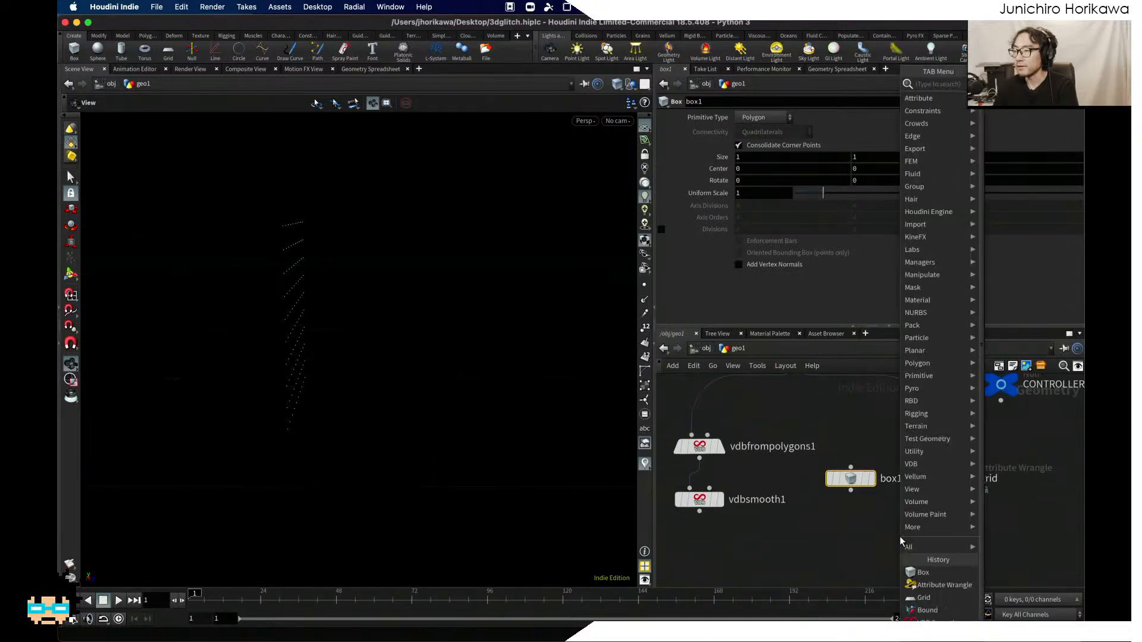
type("copy to point")
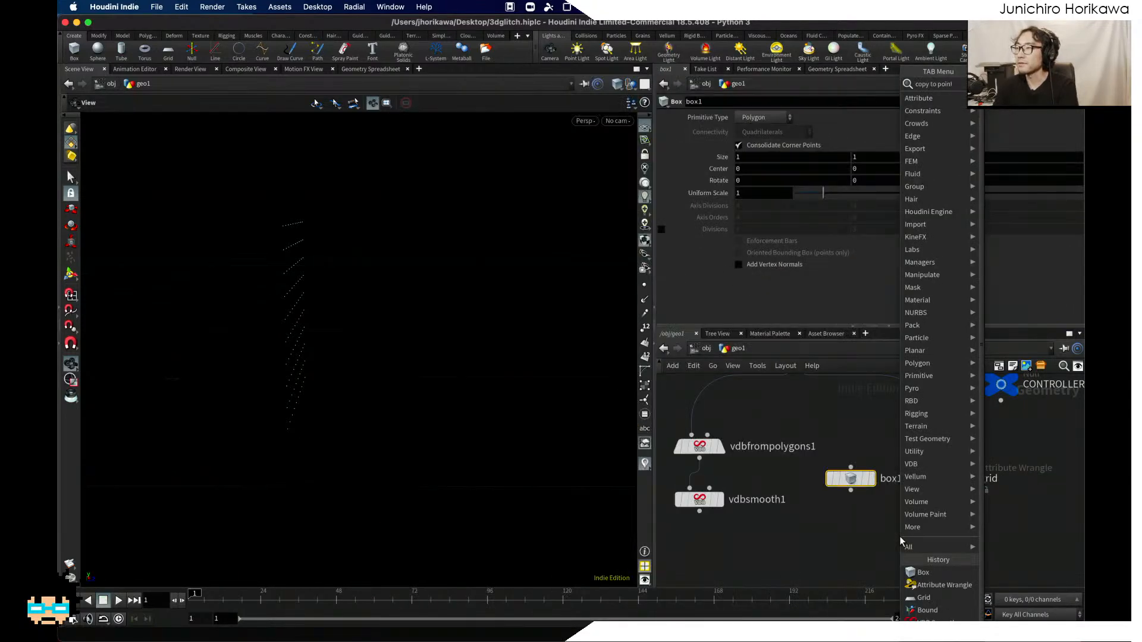
key("Return")
left_click(899, 537)
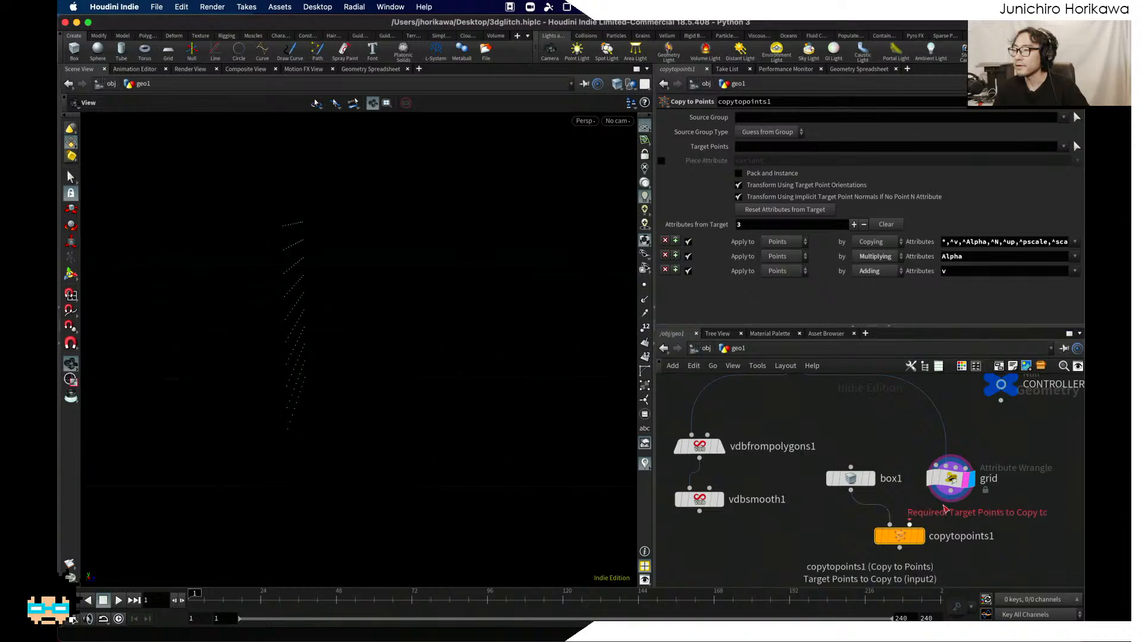
left_click(950, 485)
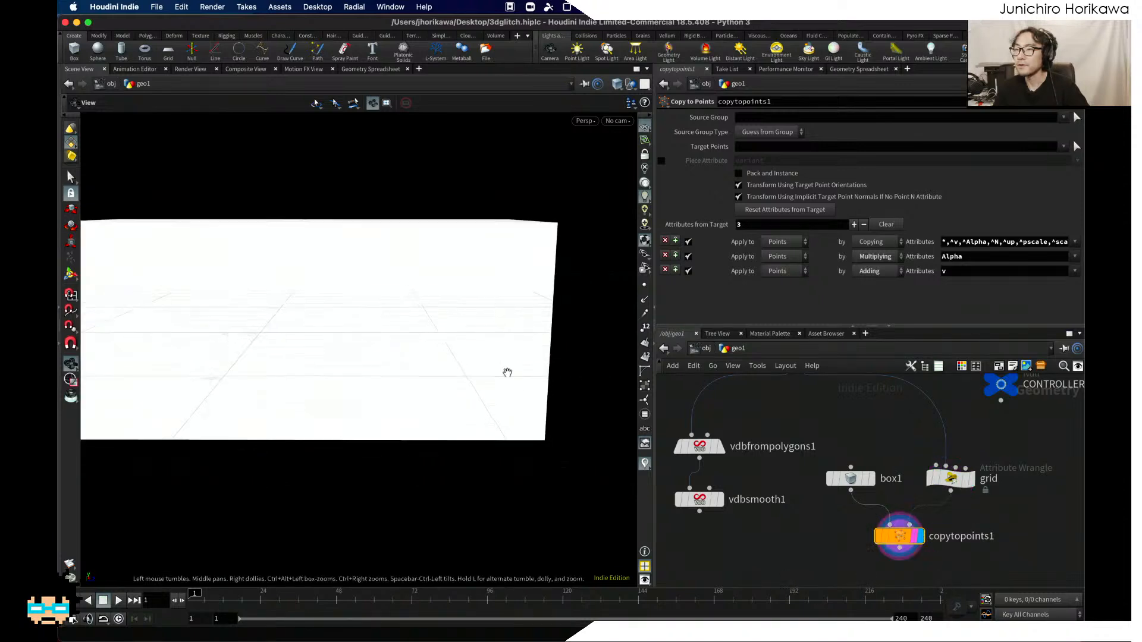
Step: Examine the boxes copied onto the grid points from several angles and distances
left_click_drag(507, 372, 540, 190)
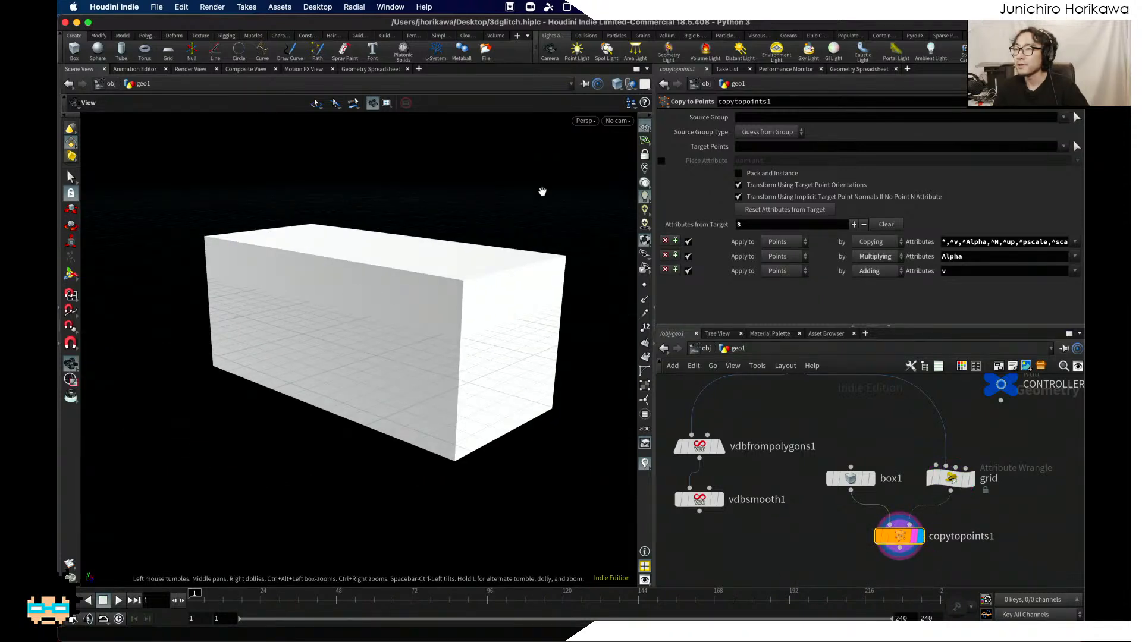
left_click(602, 121)
mouse_move(618, 165)
left_click(722, 283)
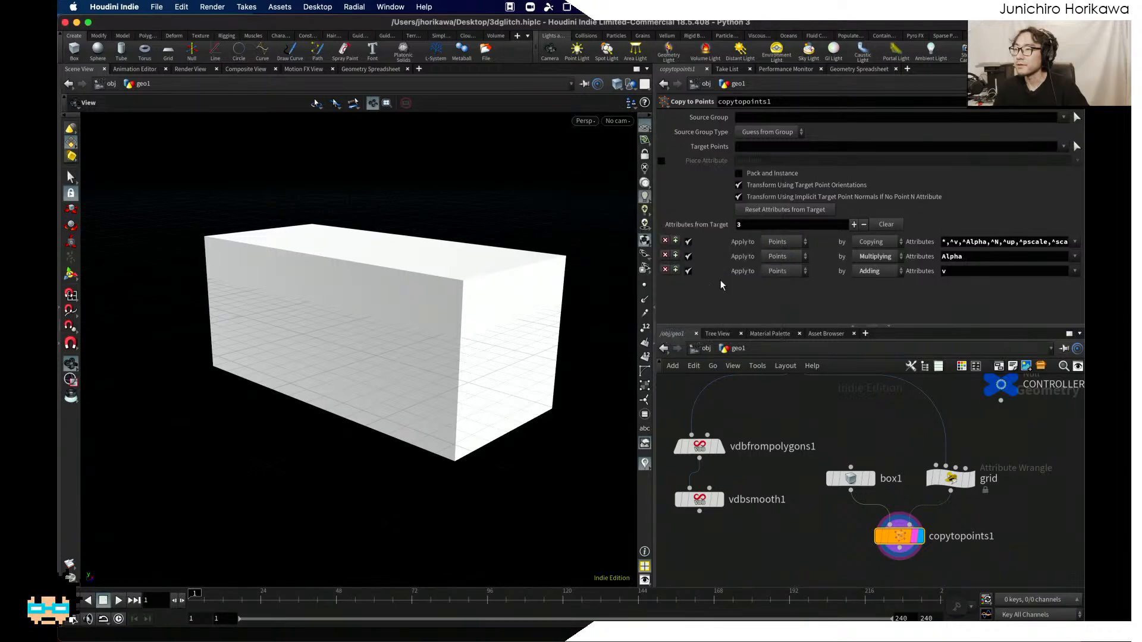
scroll(505, 314, "up", 5)
left_click_drag(505, 314, 432, 279)
scroll(469, 290, "down", 5)
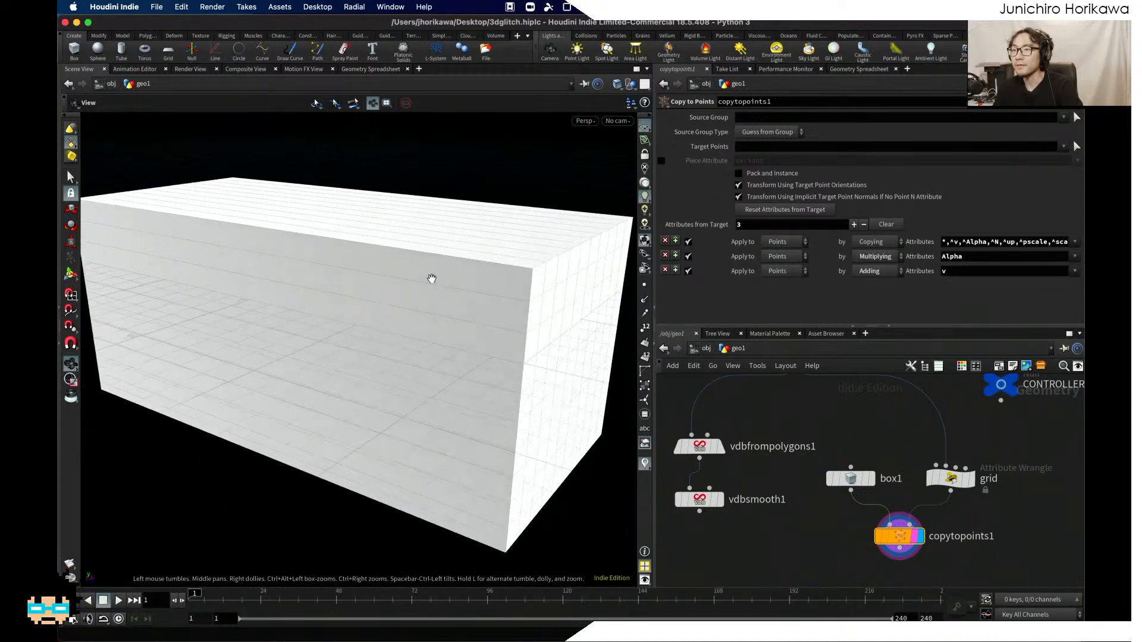
scroll(406, 273, "down", 2)
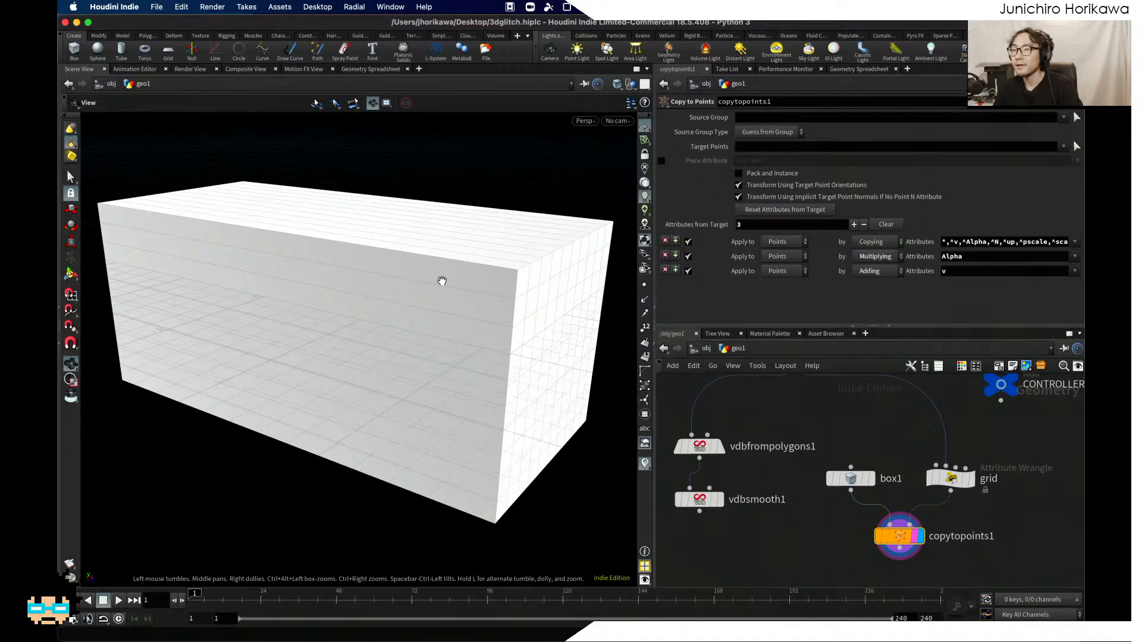
left_click_drag(448, 278, 398, 327)
scroll(832, 463, "down", 5)
scroll(774, 428, "up", 5)
Step: Display the pig head and compare it with the wireframe of the copied boxes from several angles
left_click(785, 428)
scroll(333, 330, "up", 3)
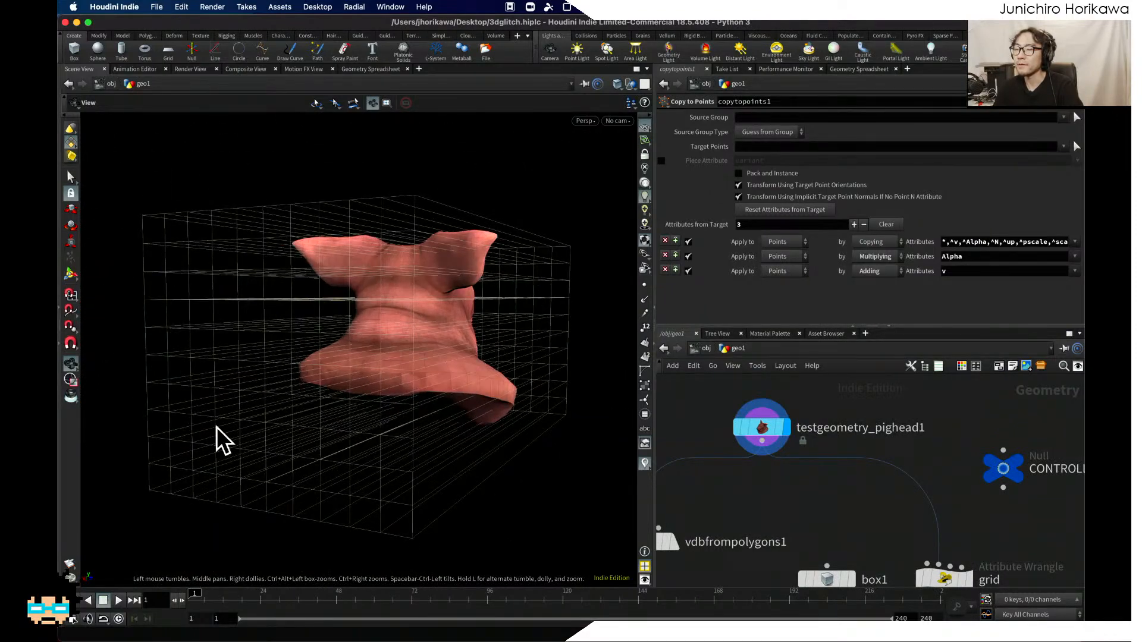
left_click_drag(315, 400, 315, 380)
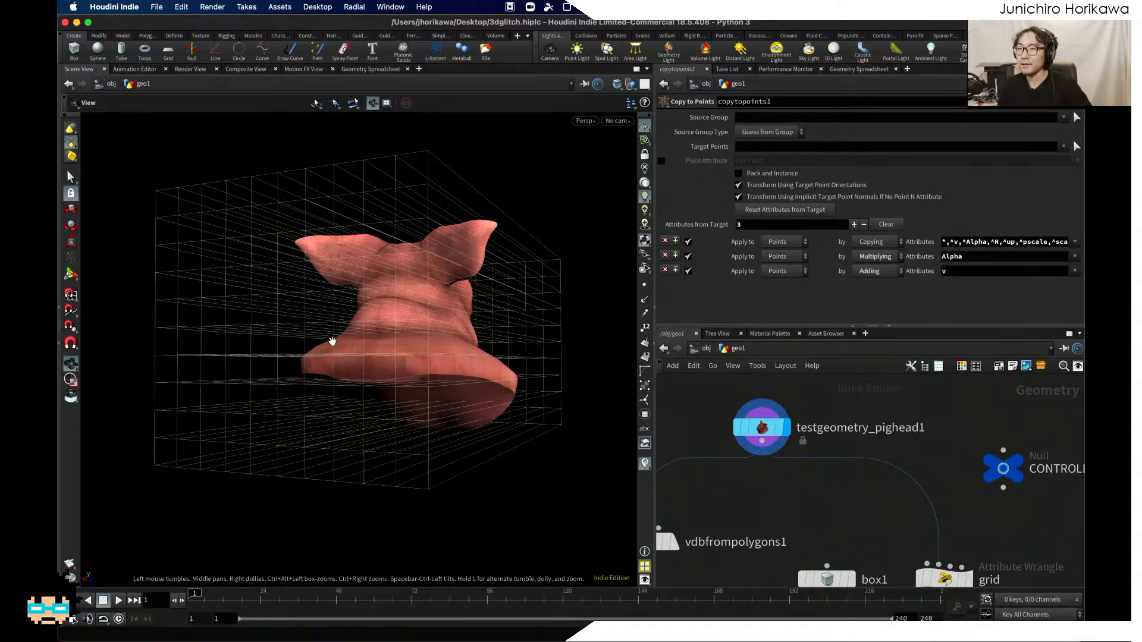
scroll(332, 342, "up", 2)
mouse_move(355, 327)
left_mouse_down()
mouse_move(323, 298)
mouse_move(338, 313)
left_mouse_up()
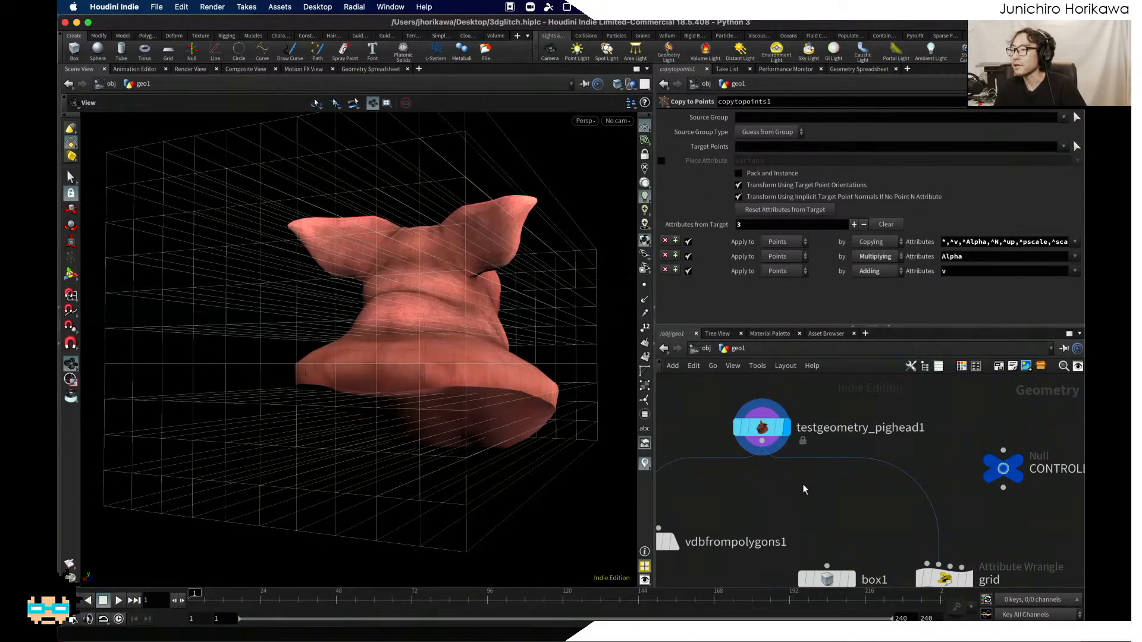
Step: Display the grid wrangle, show its code and widen the code area slightly
key("h")
scroll(855, 493, "up", 5)
left_click(920, 457)
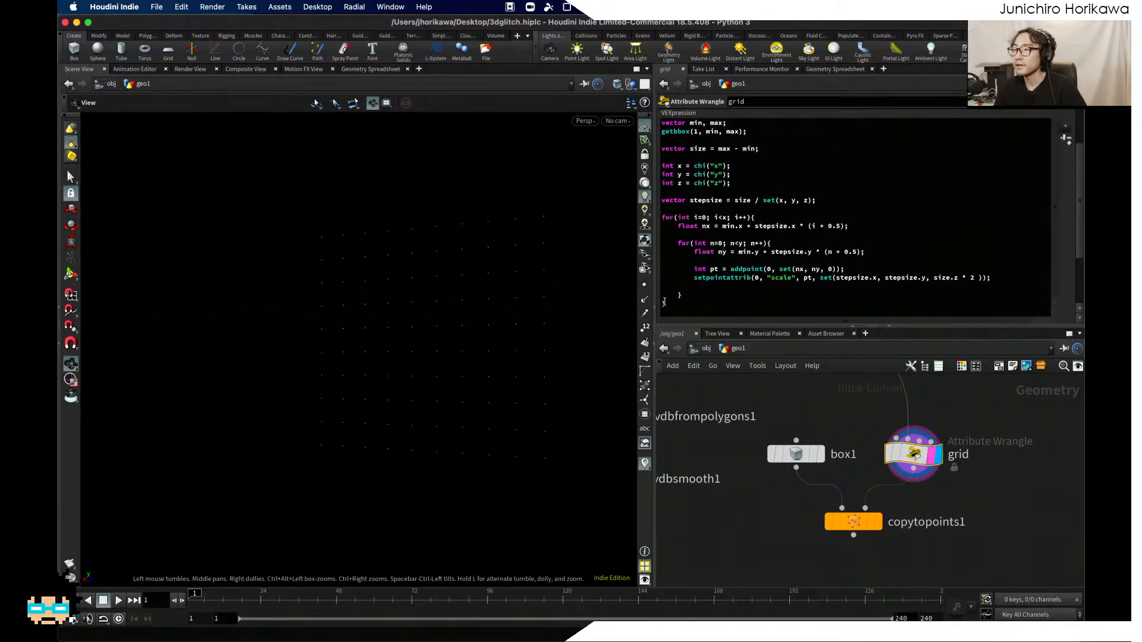
left_click_drag(654, 291, 640, 292)
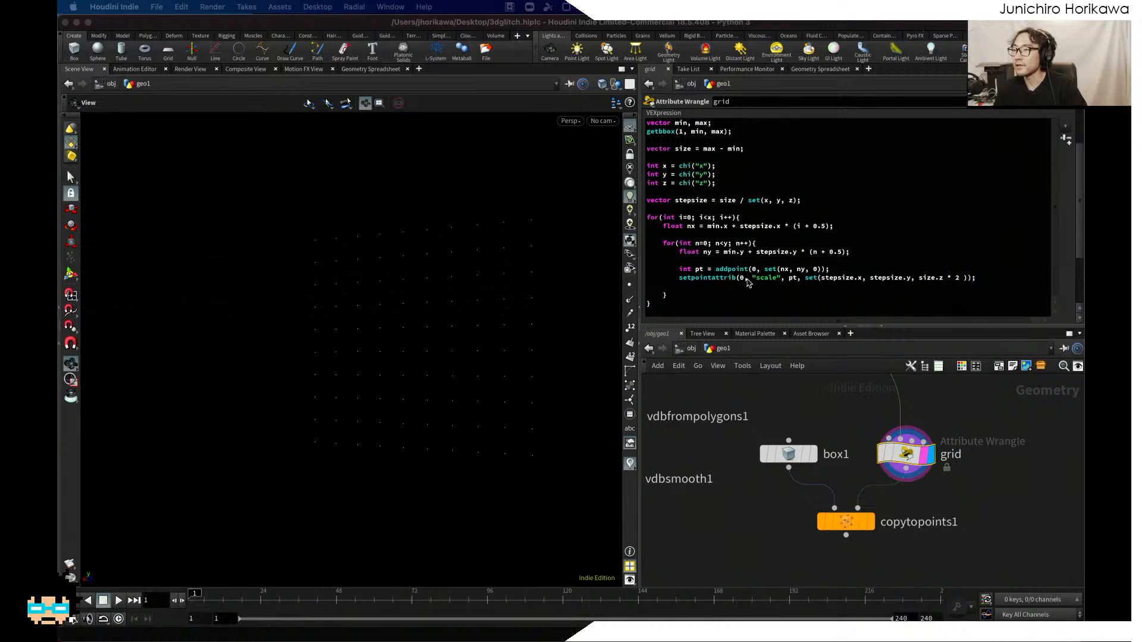
Step: Add setpointattrib(0, "dir", pt, 0); on the empty line below the scale attribute line
left_click(729, 287)
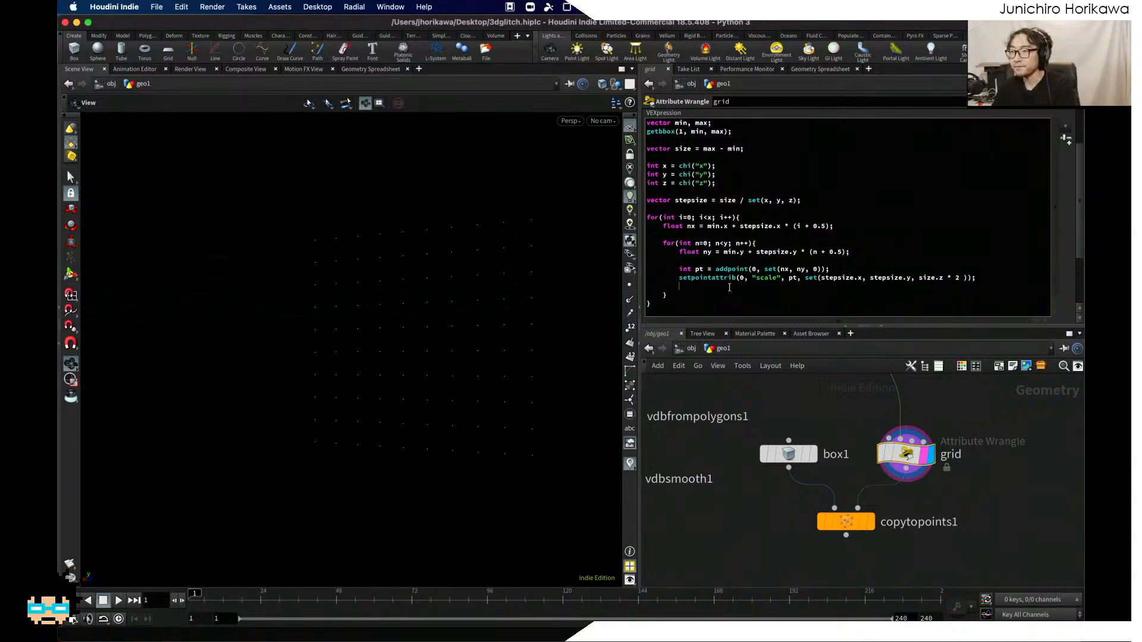
type("setpointatr")
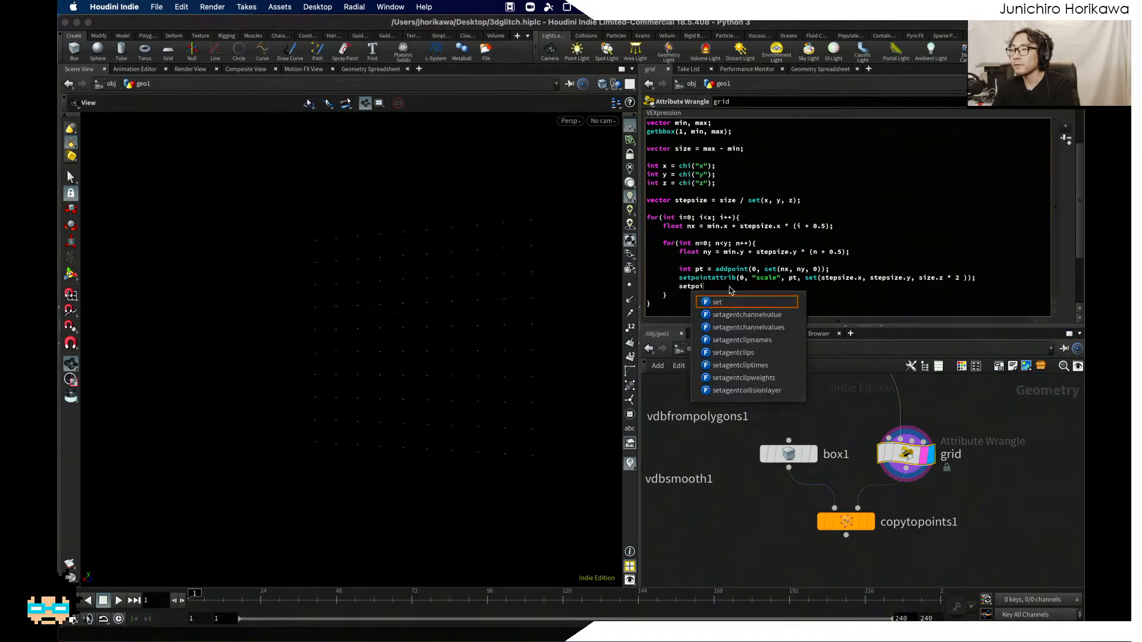
key("Return")
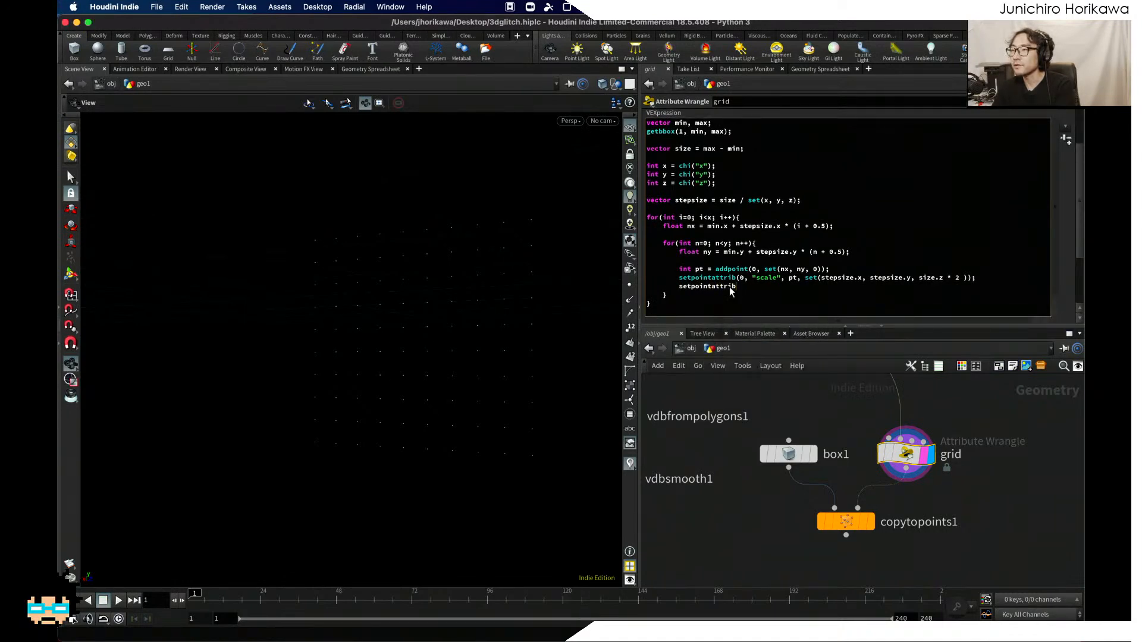
type("(0, ")
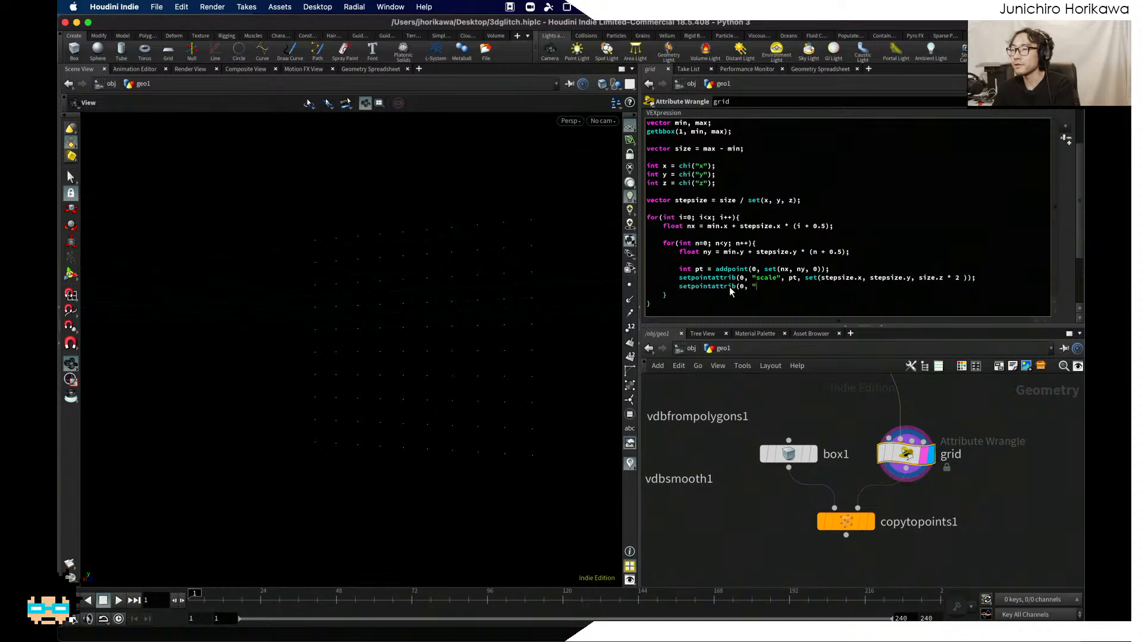
type("\"dir\", ")
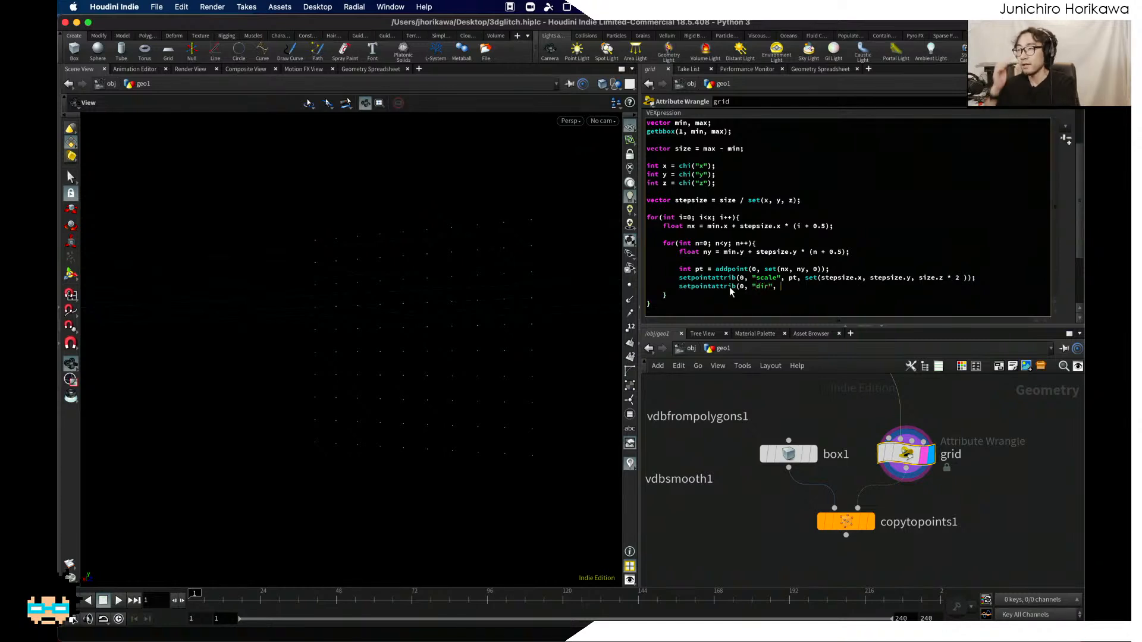
type("pt, 1")
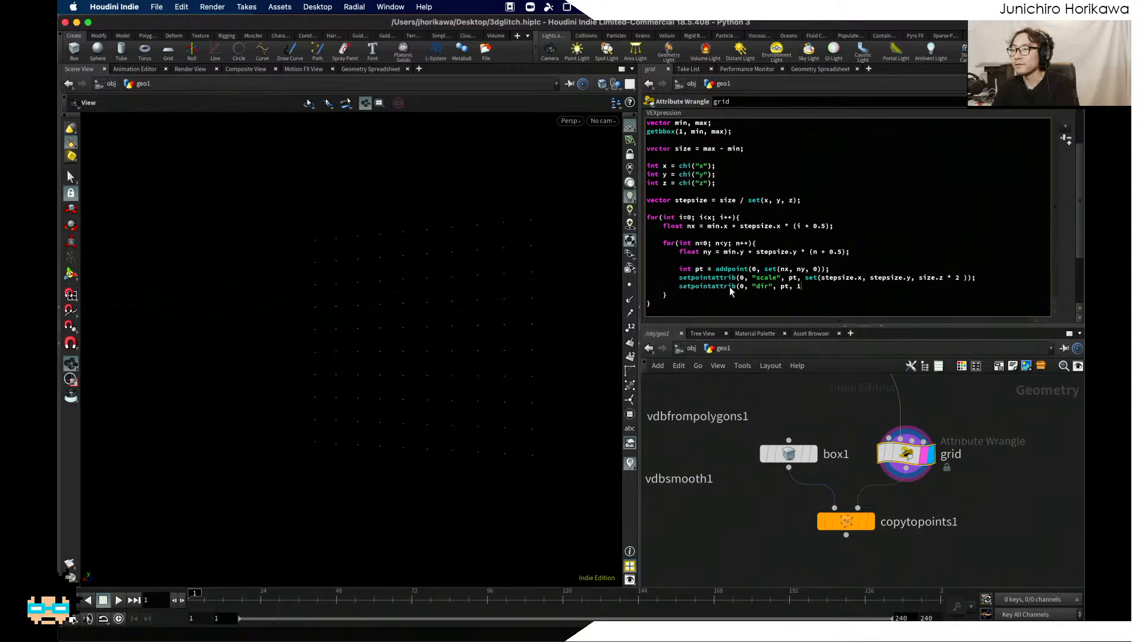
key("BackSpace")
type("0);")
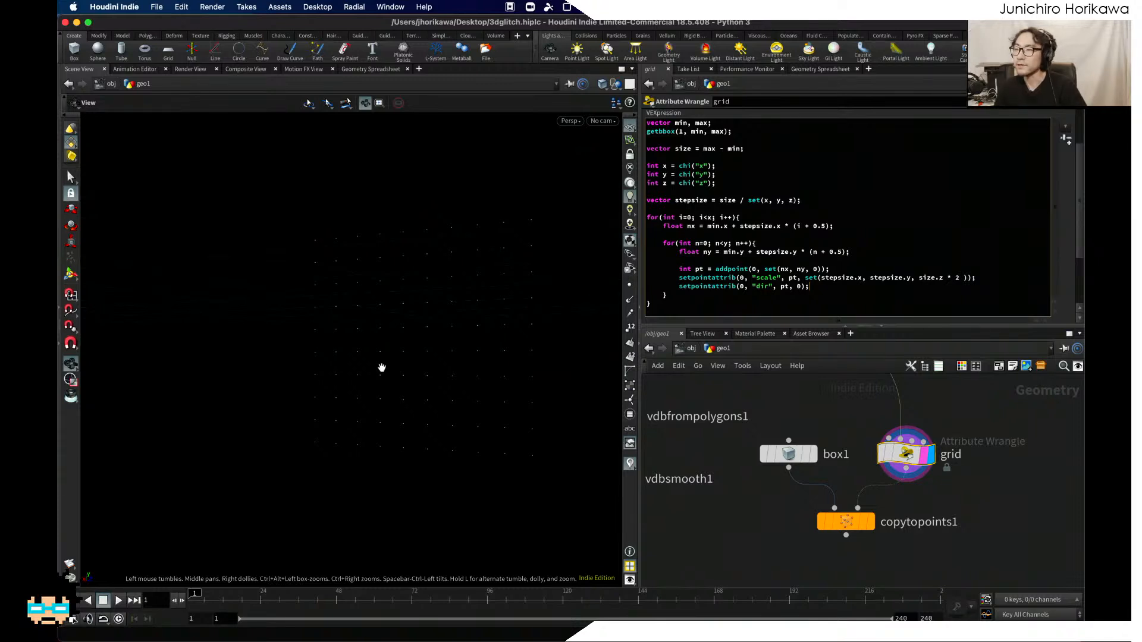
left_click(707, 292)
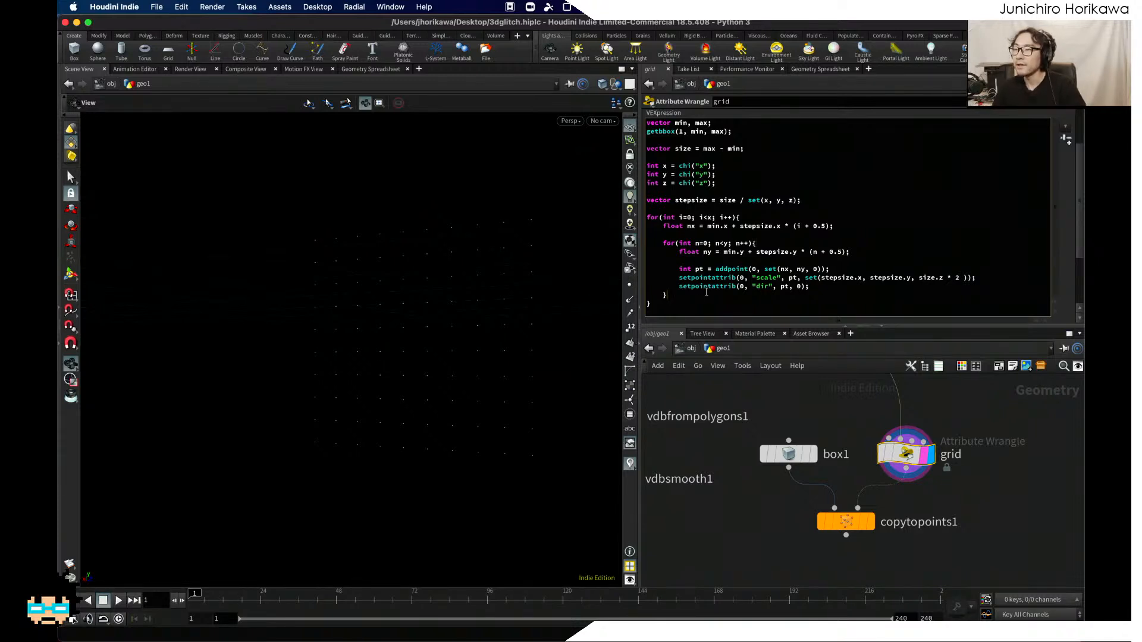
left_click_drag(810, 286, 672, 287)
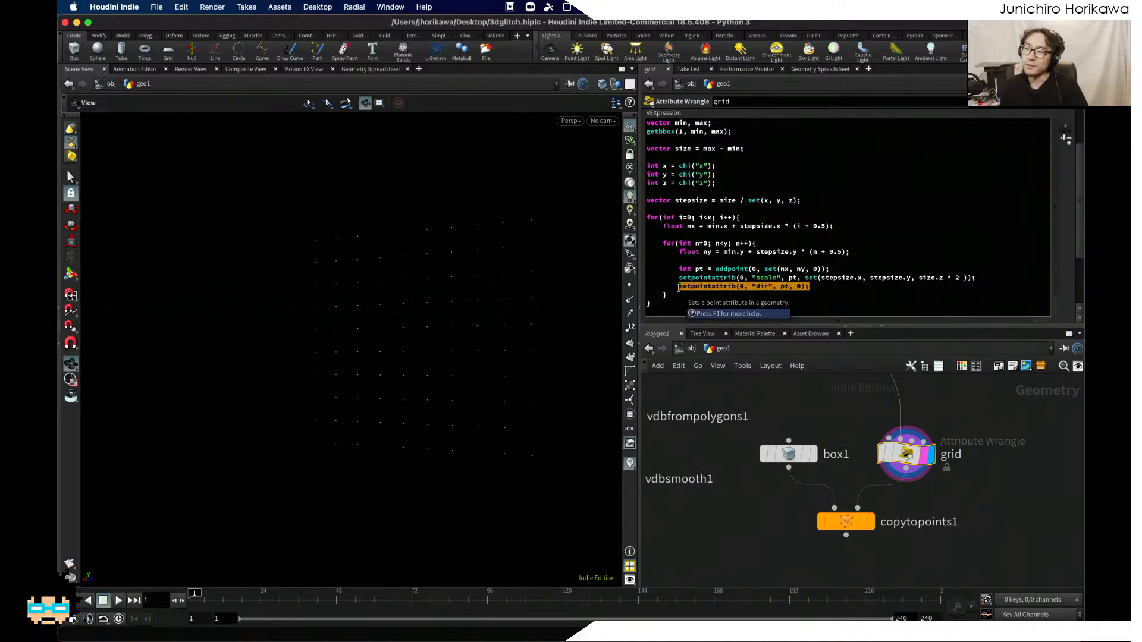
left_click(788, 291)
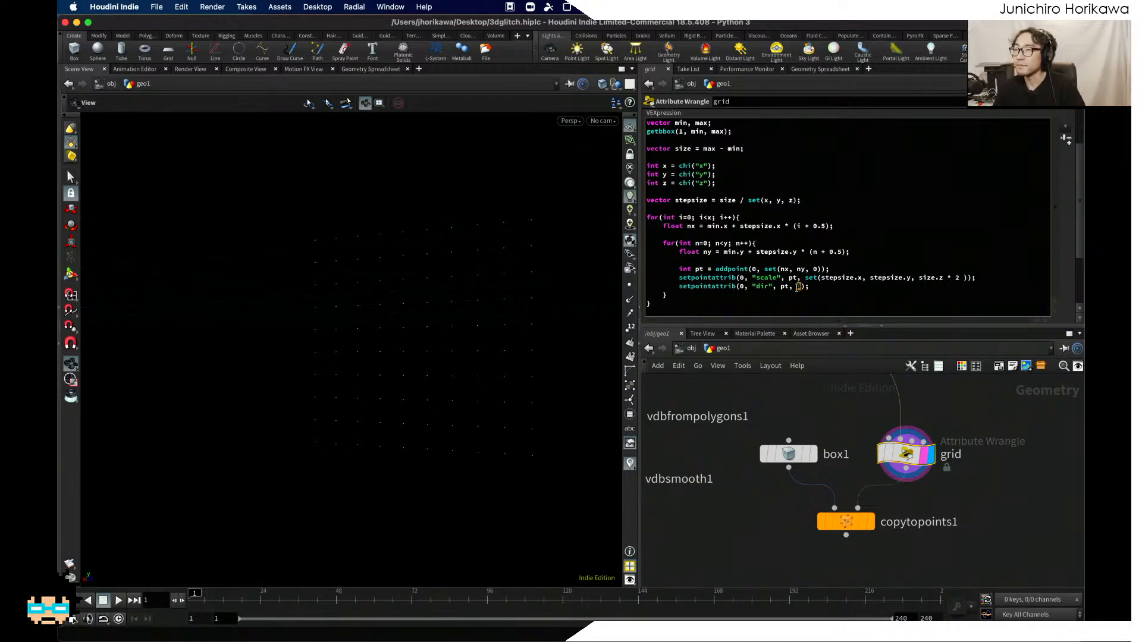
left_click(862, 286)
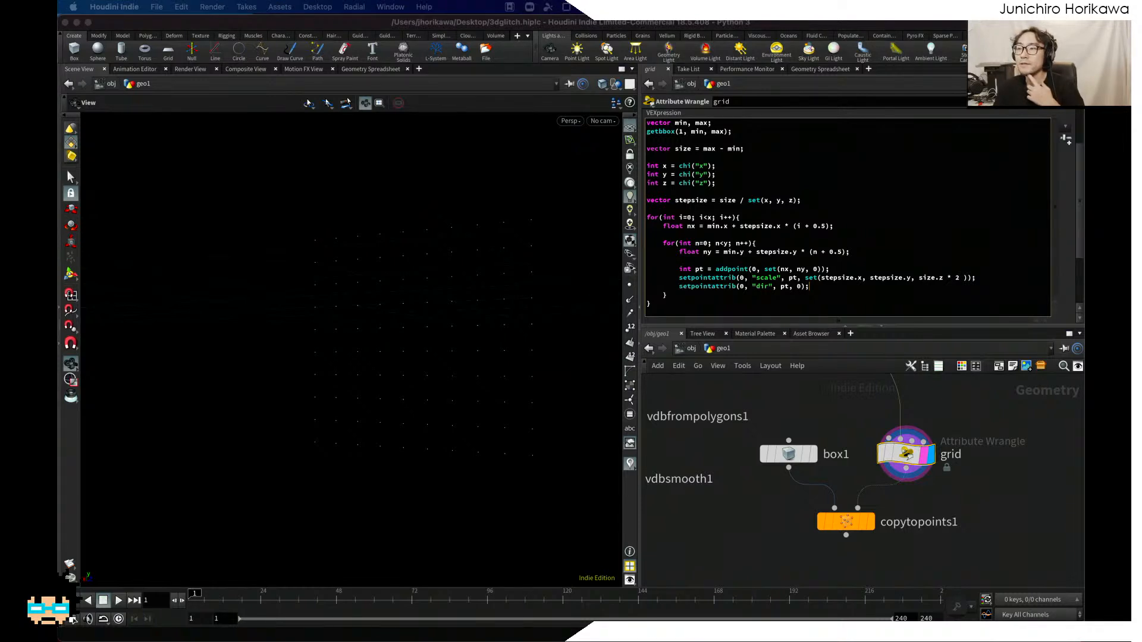
Step: Set the value of the dir attribute in its setpointattrib call to 2
left_click(800, 288)
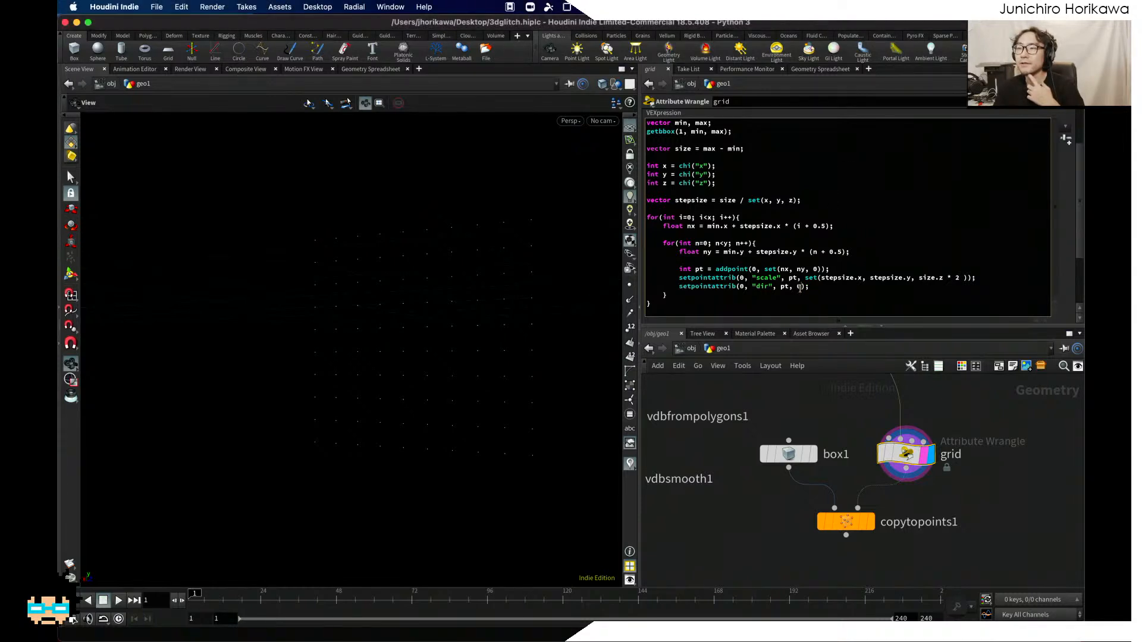
double_click(800, 286)
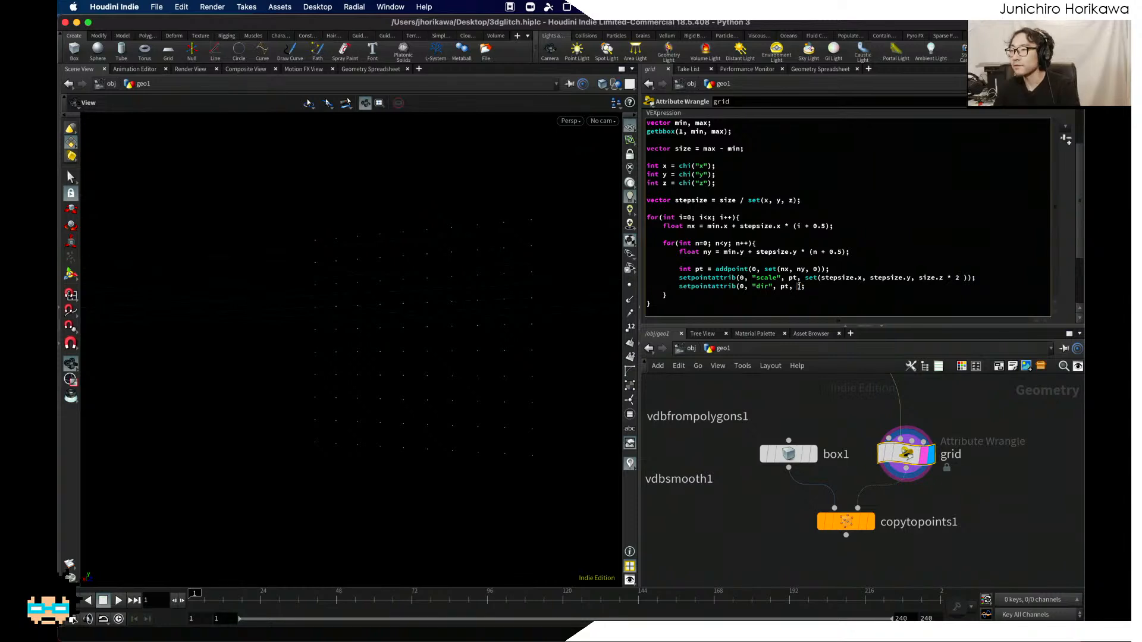
type("2")
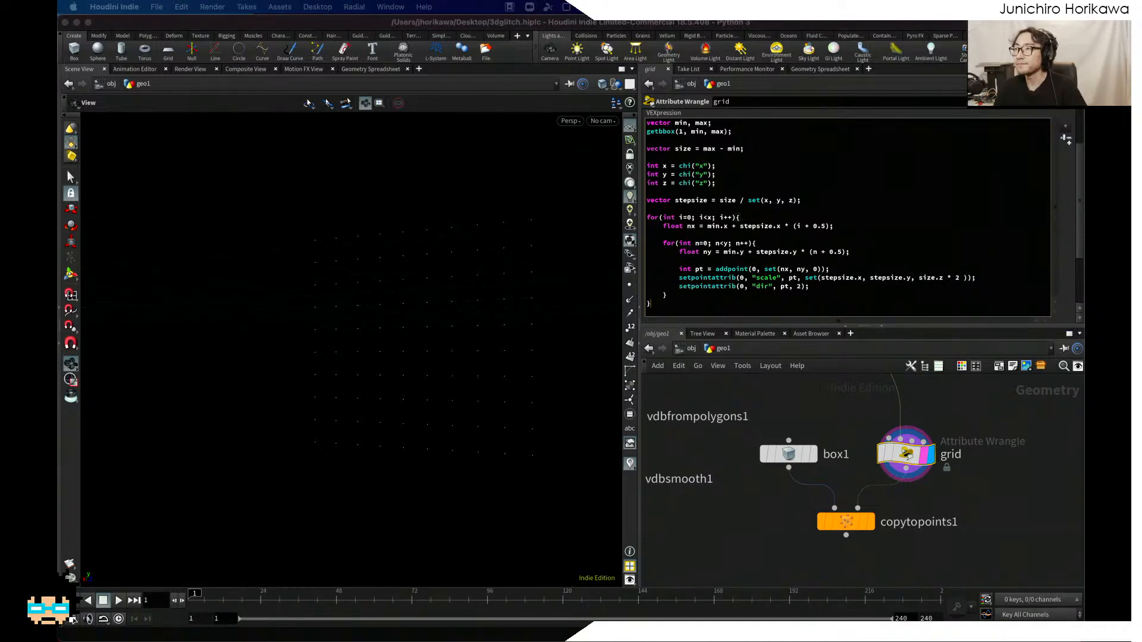
Step: Add setpointattrib(0, "size", pt, size.z); on a new line below the dir attribute line
left_click(814, 292)
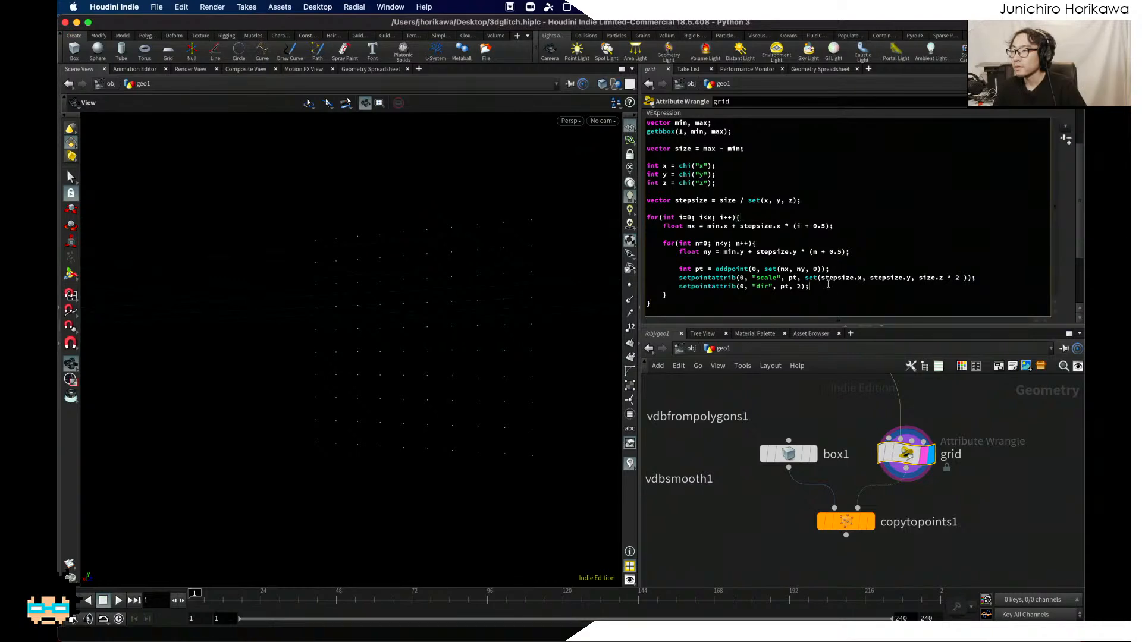
key("Return")
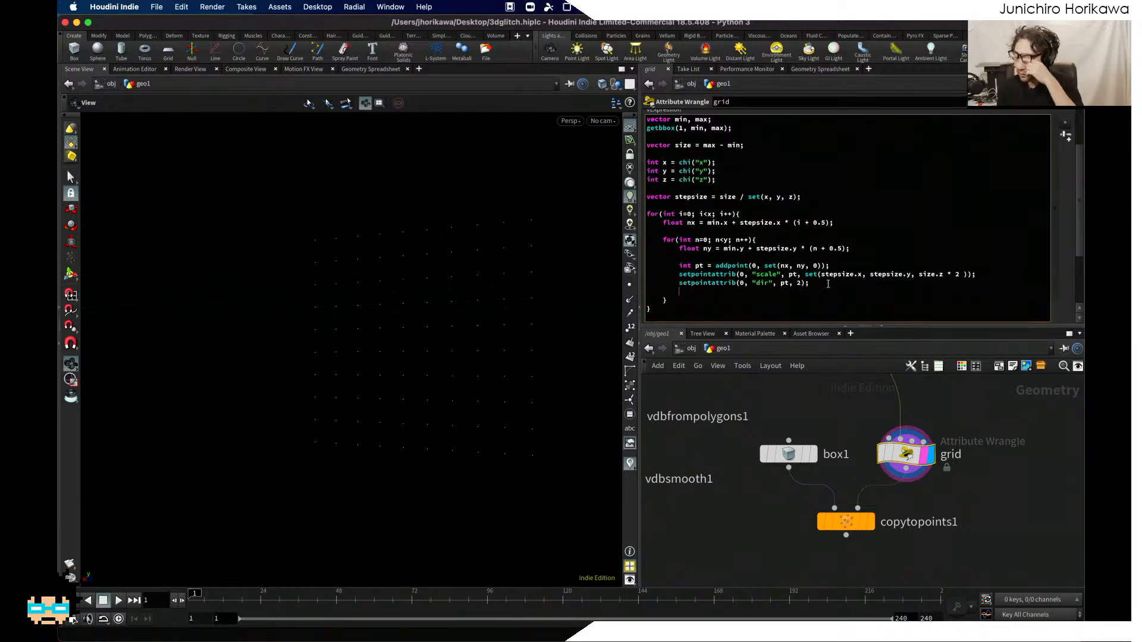
type("setpointat")
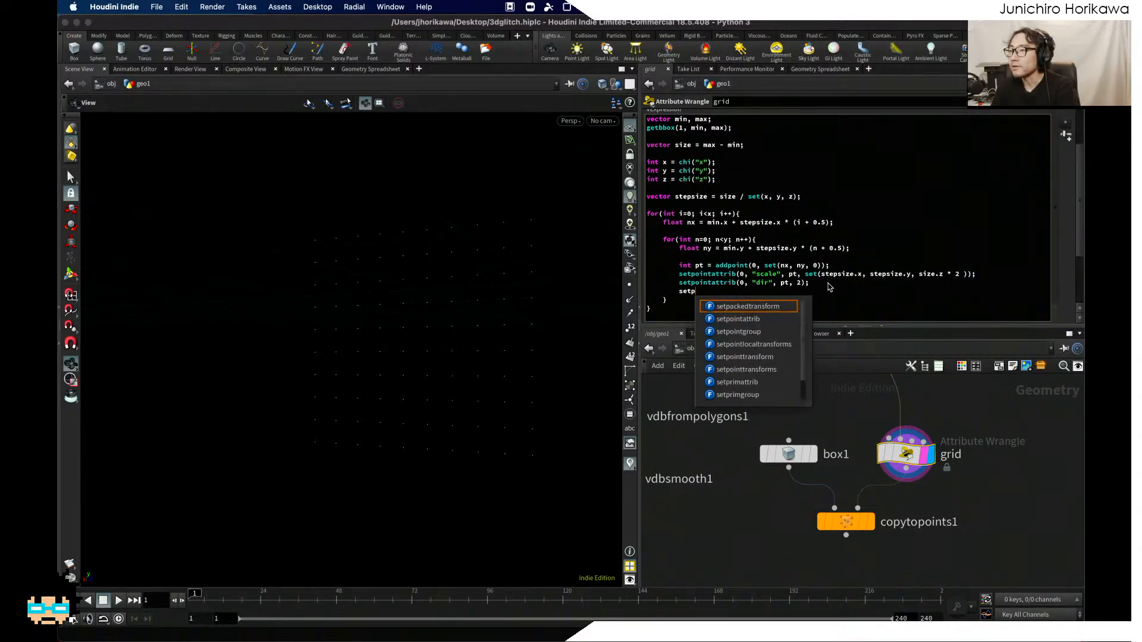
type("rtrib(")
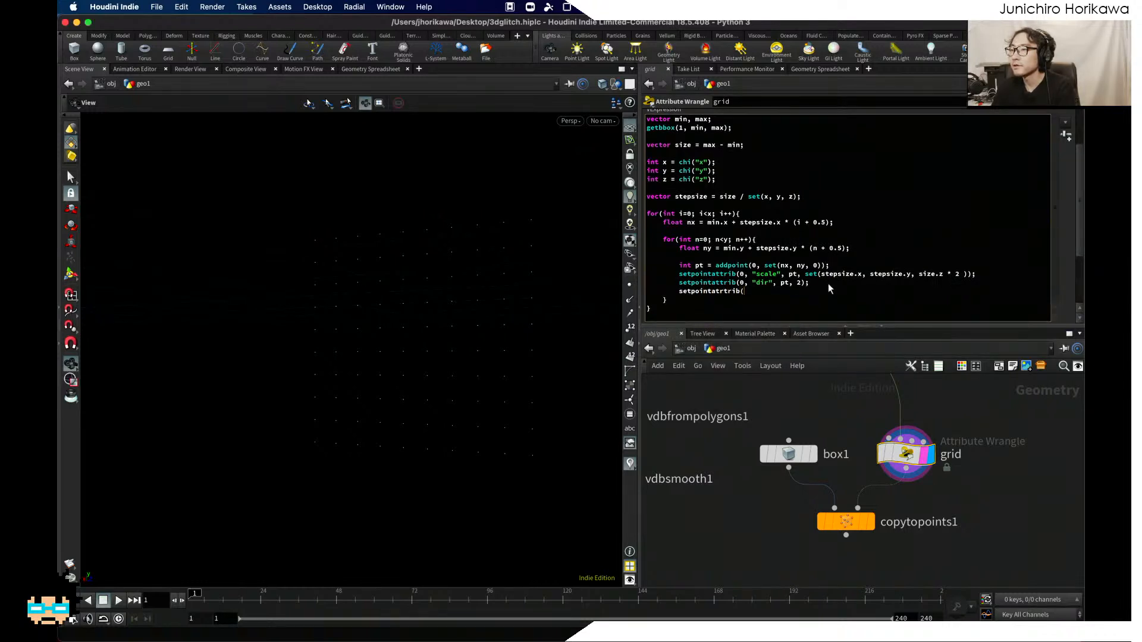
key("BackSpace")
key("BackSpace")
key("BackSpace")
key("BackSpace")
key("BackSpace")
key("BackSpace")
type("tri")
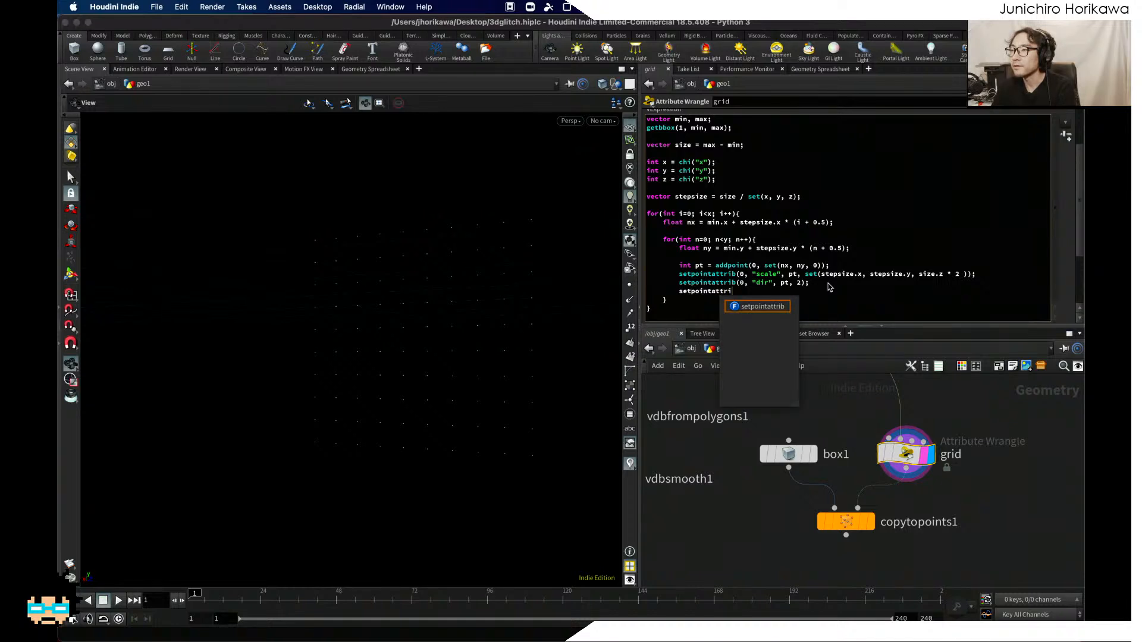
type("b(0, \"size\", pt,")
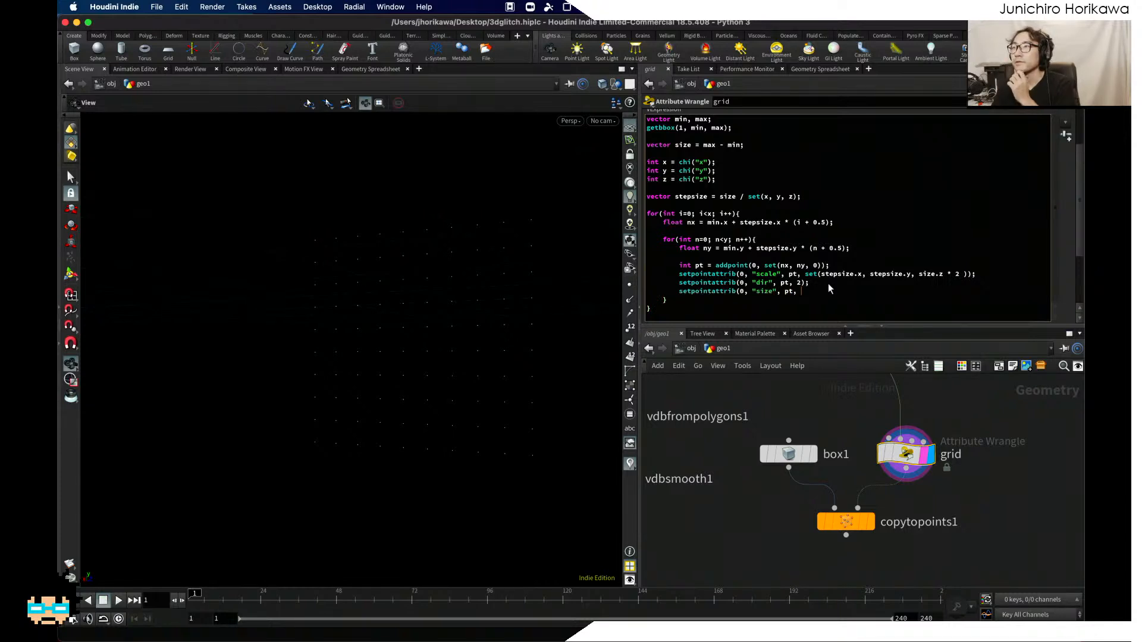
type("size.z)")
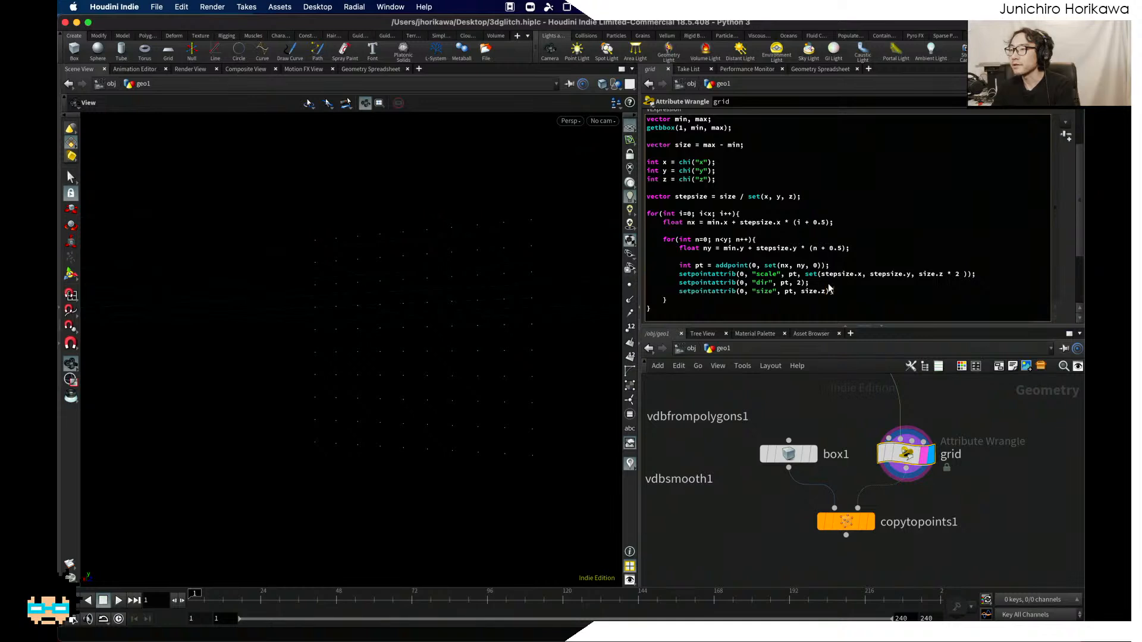
type(";")
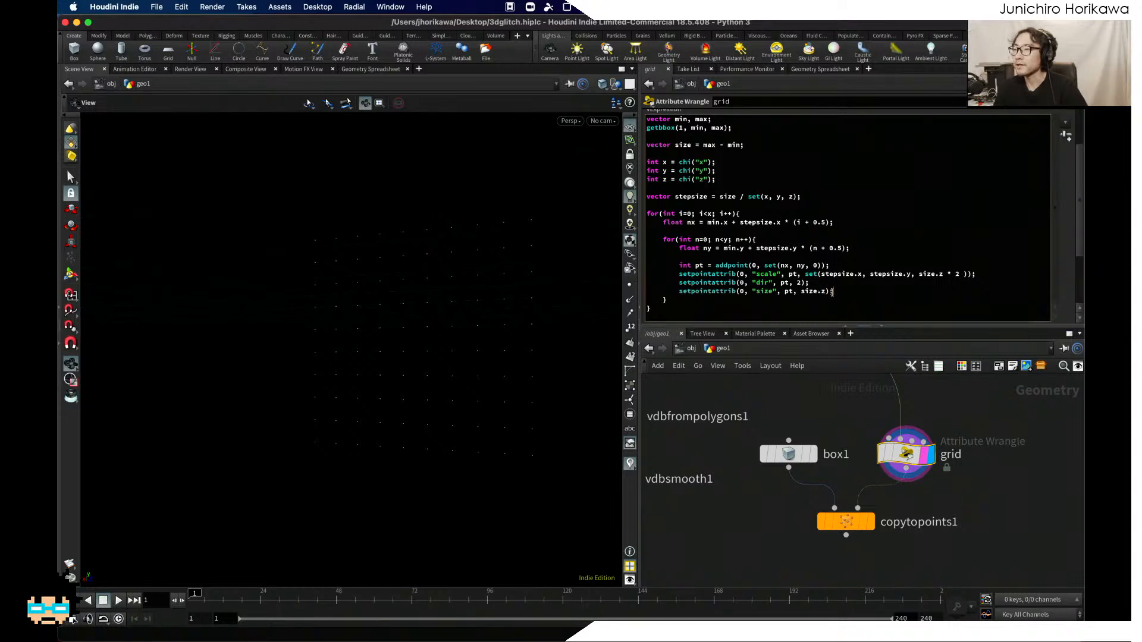
Step: Add setpointattrib(0, "divsize", pt, stepsize.z); on a new line below the size attribute line
key("Return")
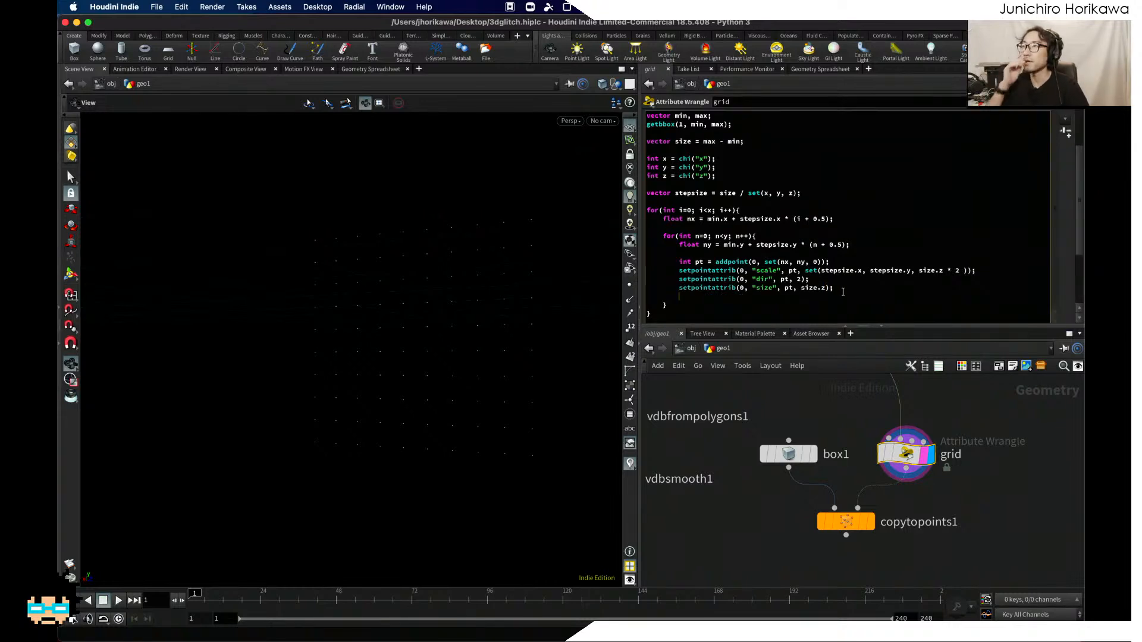
type("s")
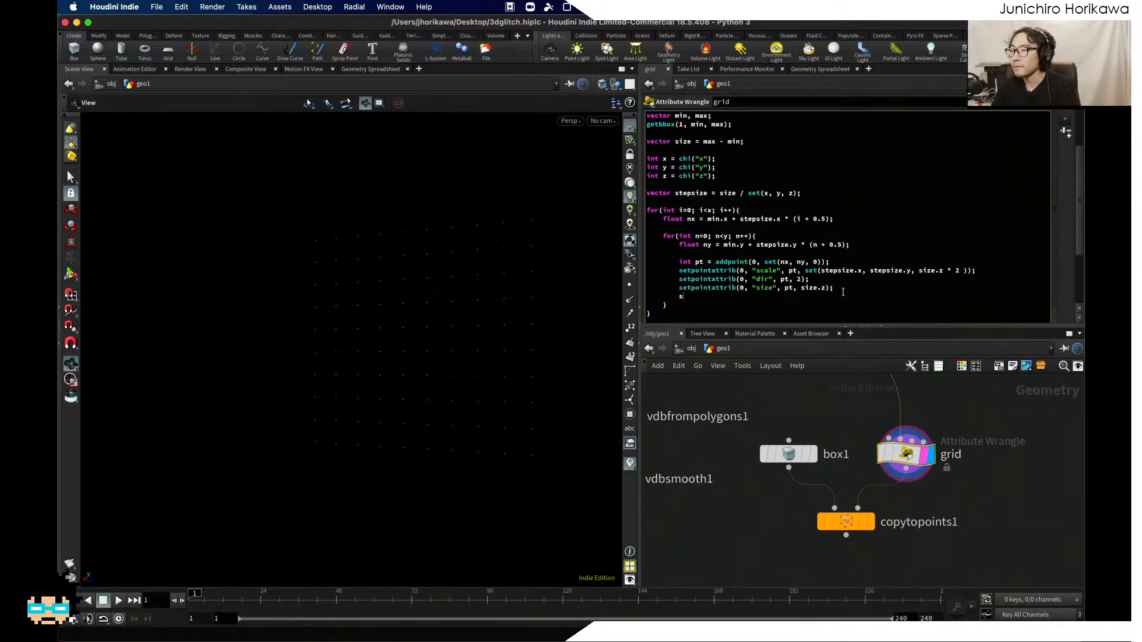
type("etpointattrib")
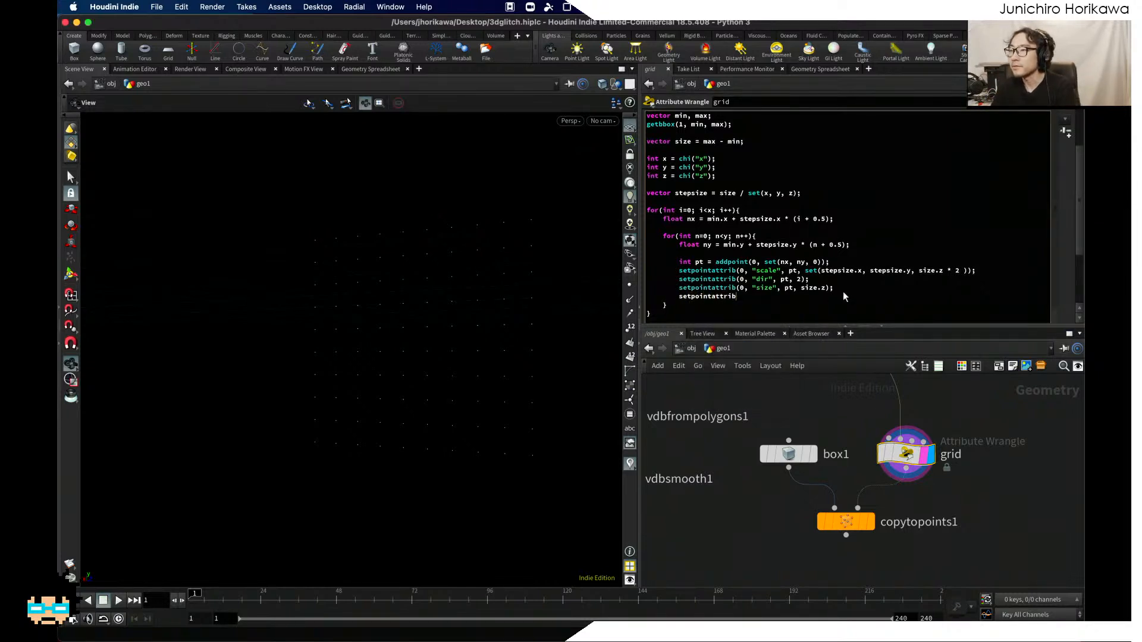
key("Return")
type("(0, ")
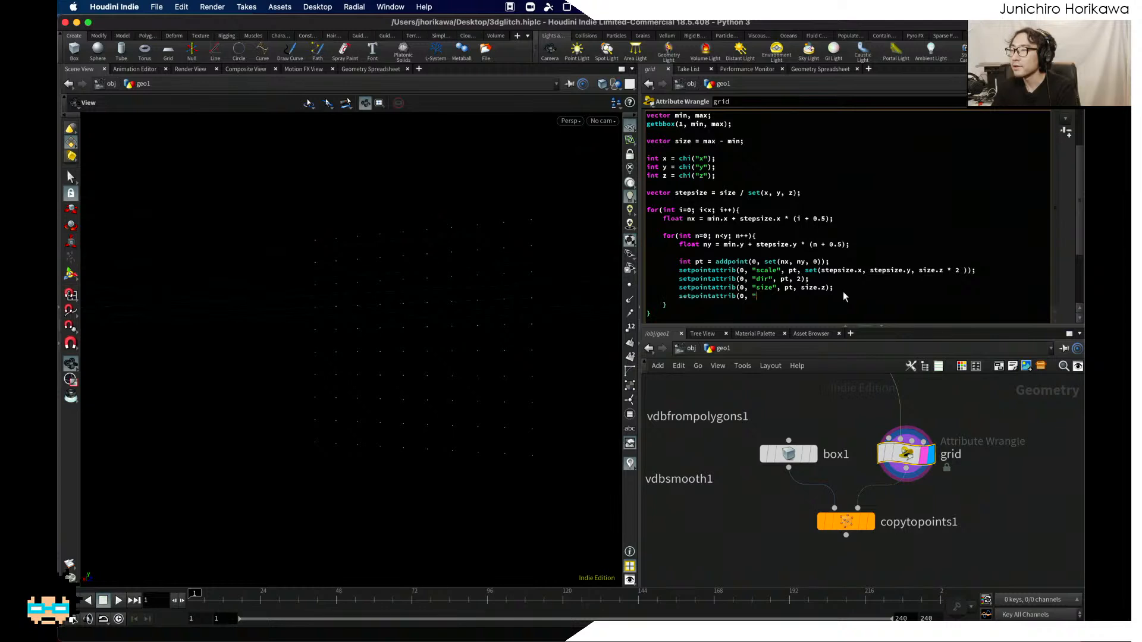
type("\"divsize\", pt, ")
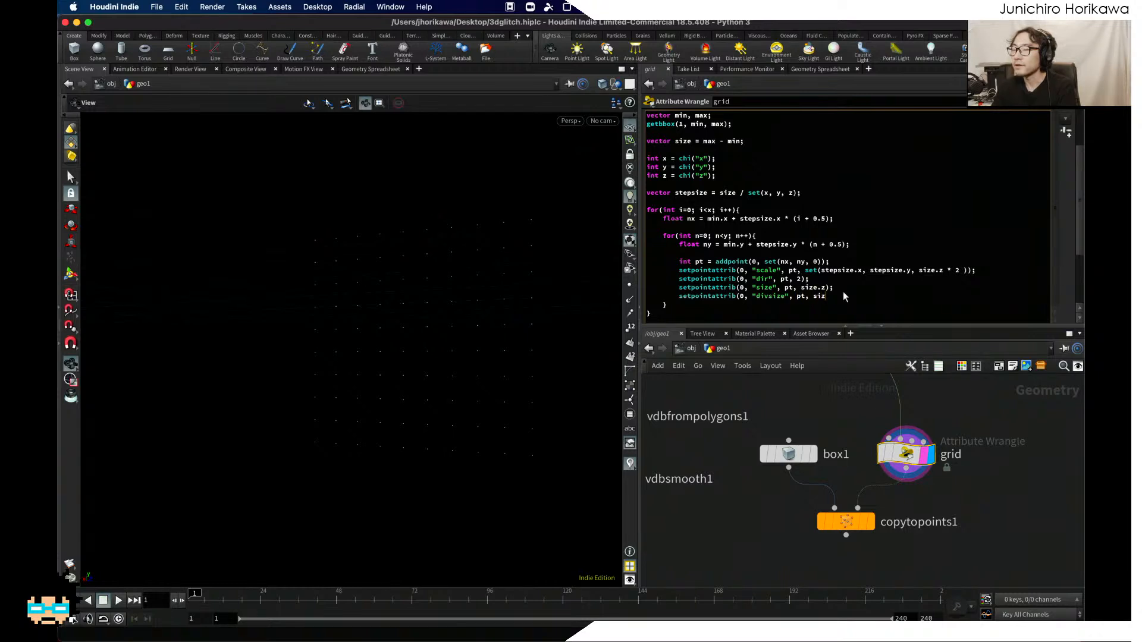
type("siz")
key("BackSpace")
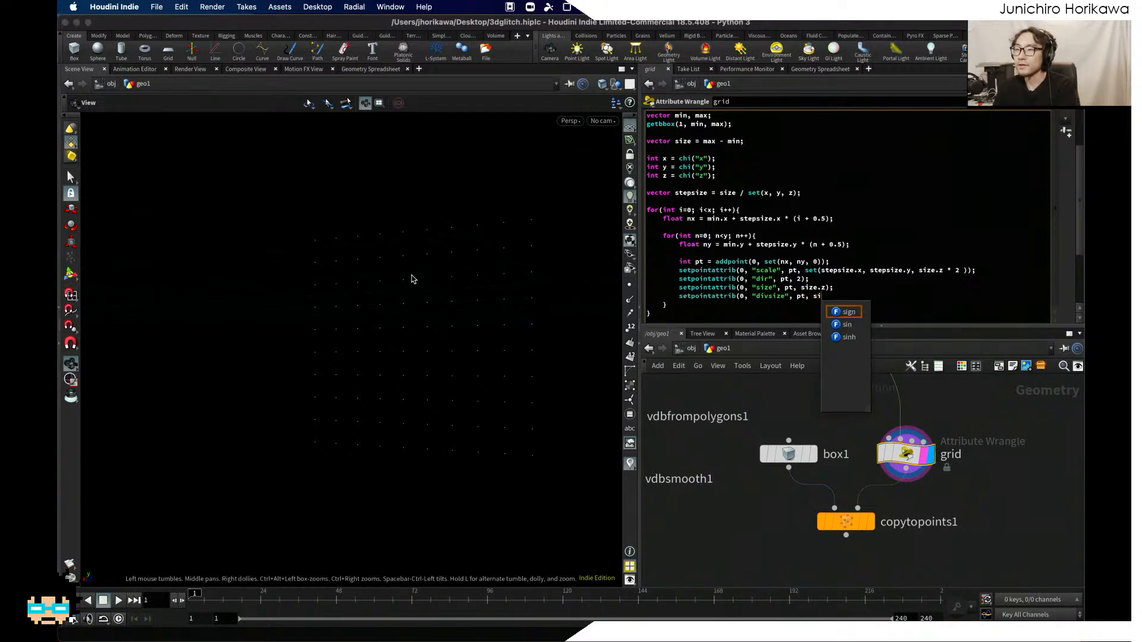
left_click(837, 279)
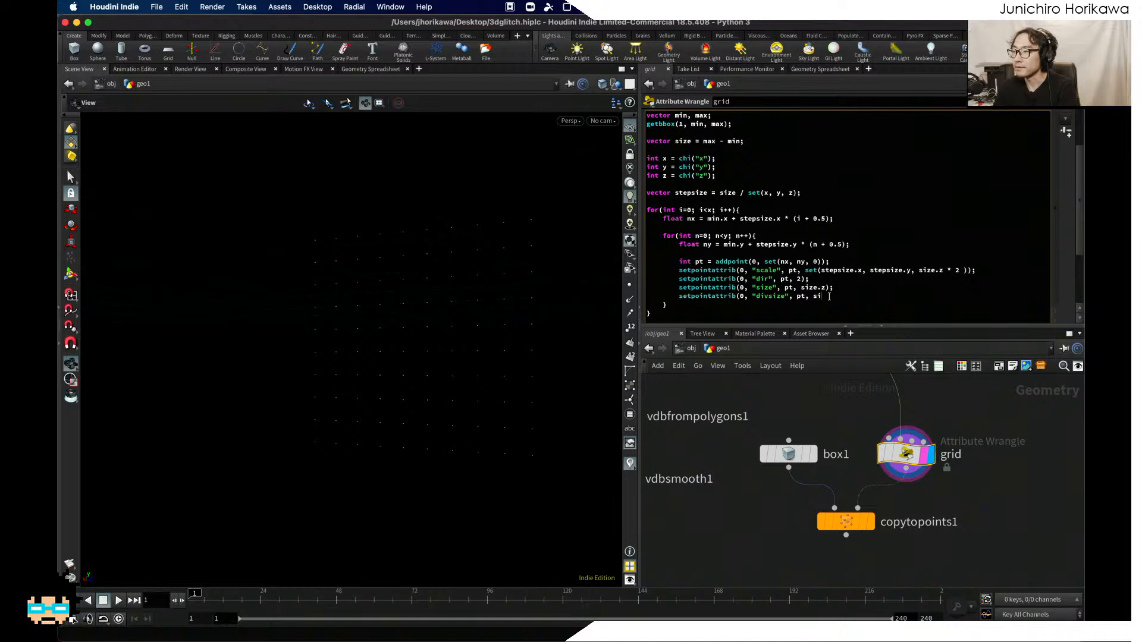
key("BackSpace")
key("BackSpace")
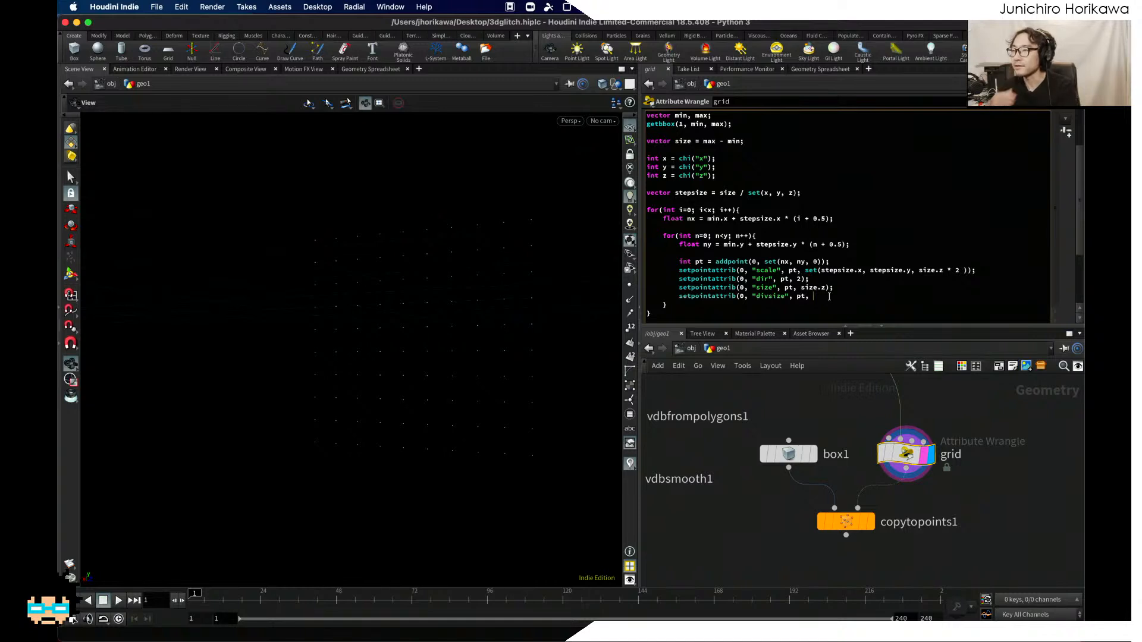
type("stepsize.z);")
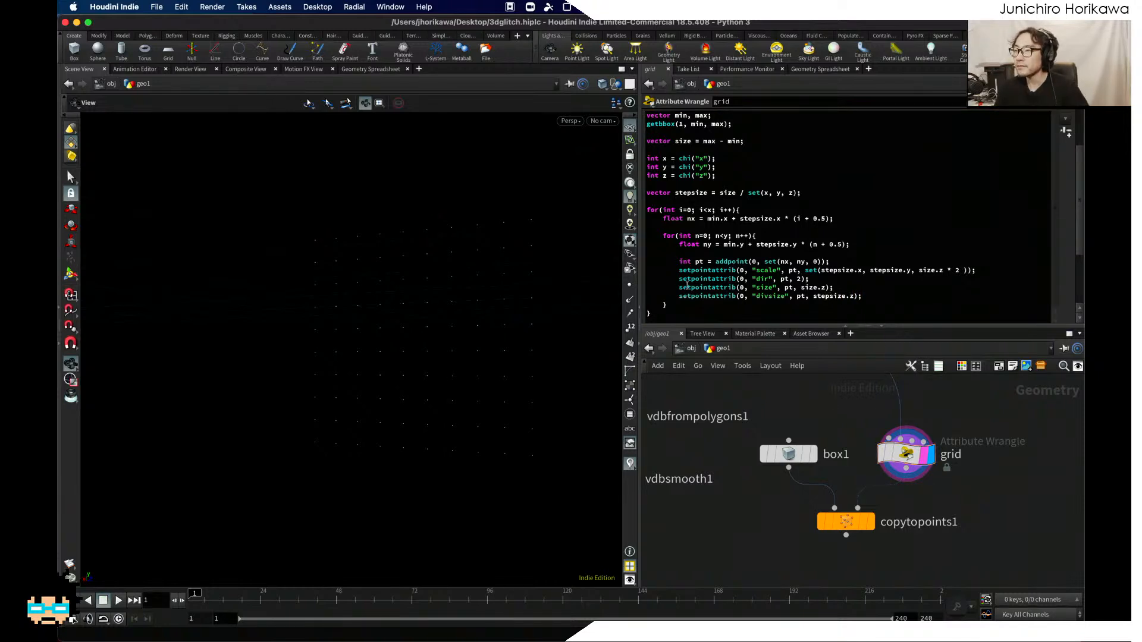
Step: Duplicate the entire nested for loop block below its closing brace
left_click_drag(650, 313, 638, 209)
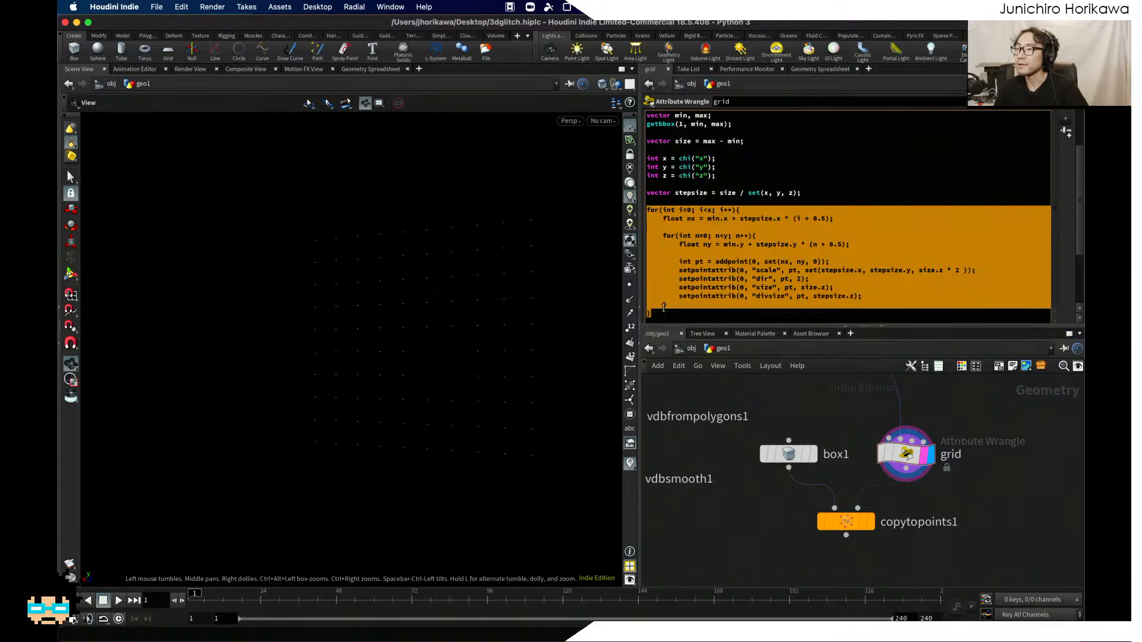
left_click_drag(667, 313, 647, 209)
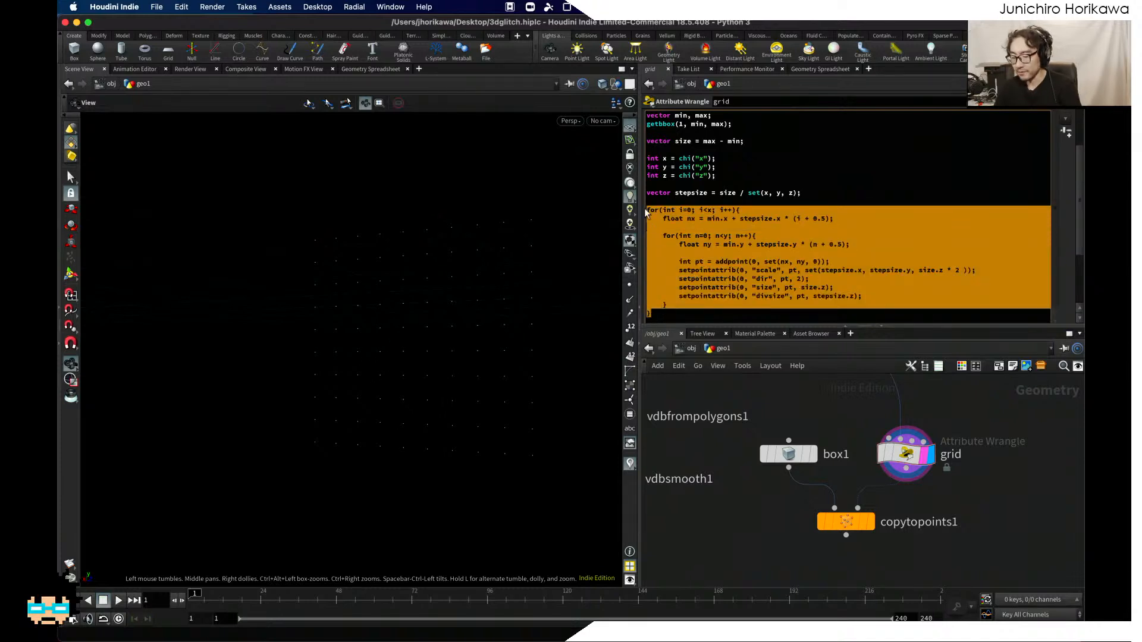
key("ctrl+c")
left_click(663, 313)
key("Return")
key("ctrl+v")
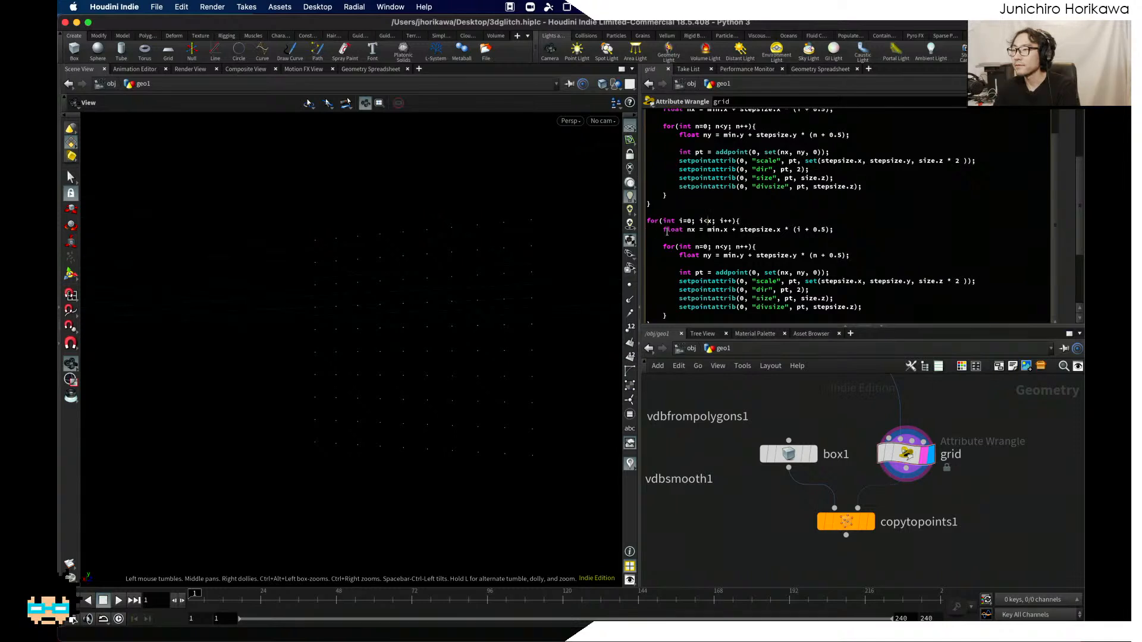
Step: In the duplicated inner loop, set the limit to n<z, use min.z and stepsize.z, and replace ny with nz in the addpoint call
double_click(726, 248)
type("z")
double_click(741, 255)
type("z")
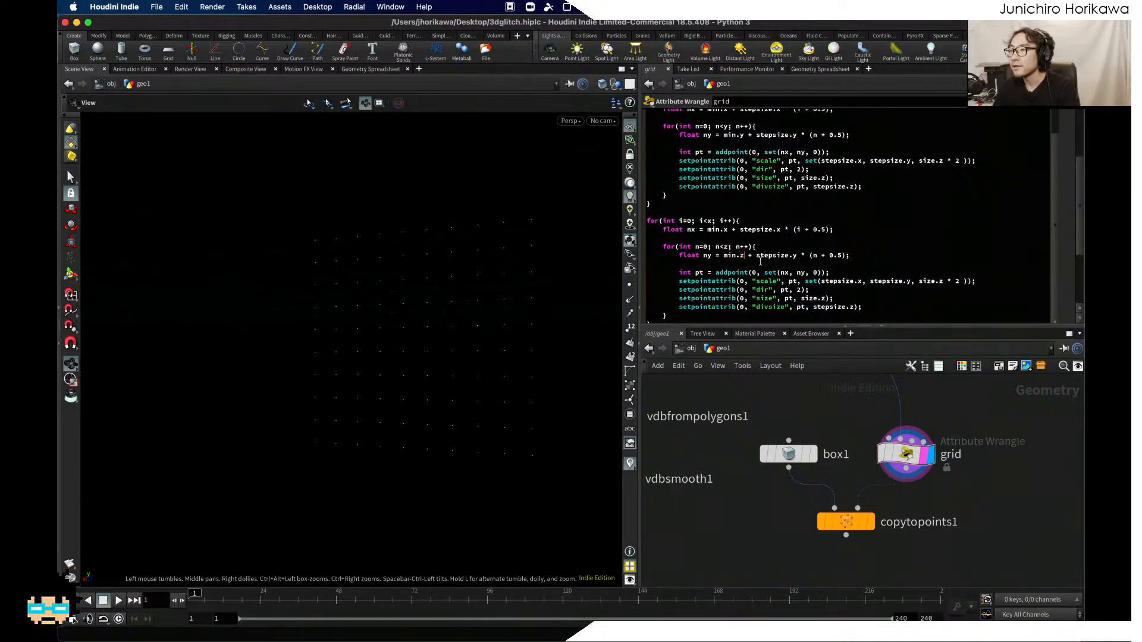
double_click(795, 256)
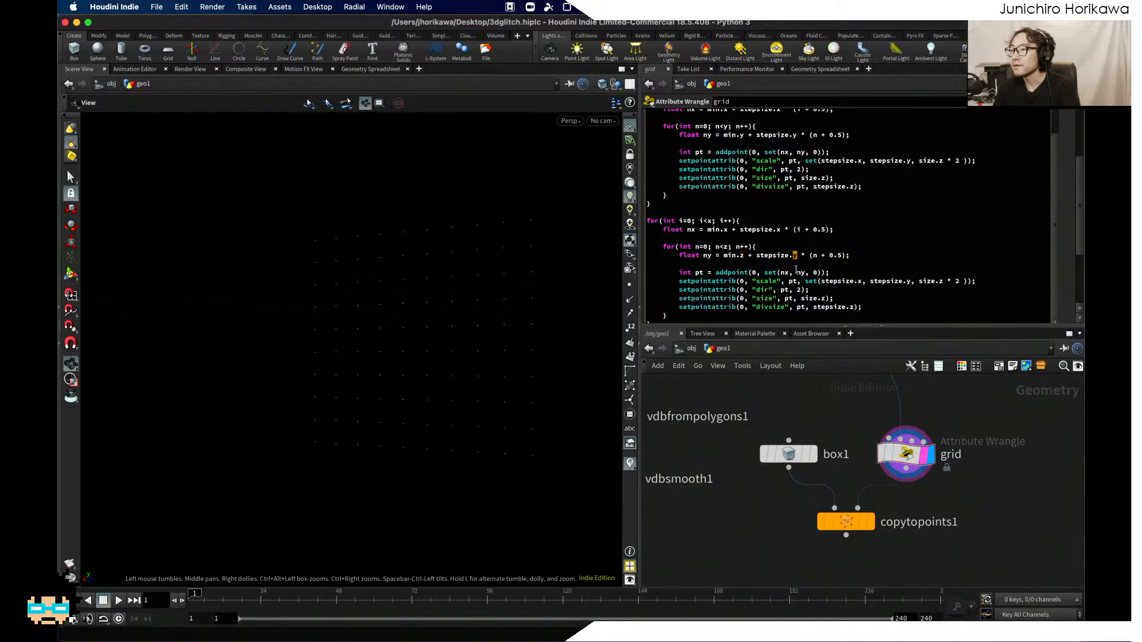
type("z")
left_click_drag(800, 273, 804, 273)
type("z")
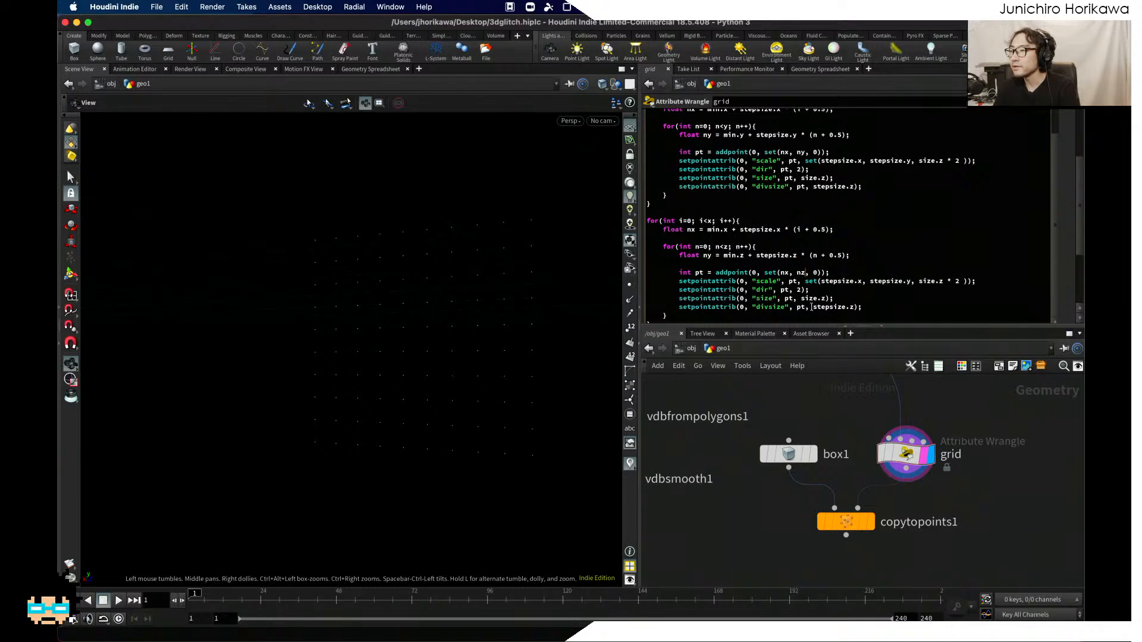
Step: Change the duplicated loop's scale vector to set(stepsize.x, size.y * 2, stepsize.z)
left_click_drag(907, 282, 938, 282)
type("ze.y")
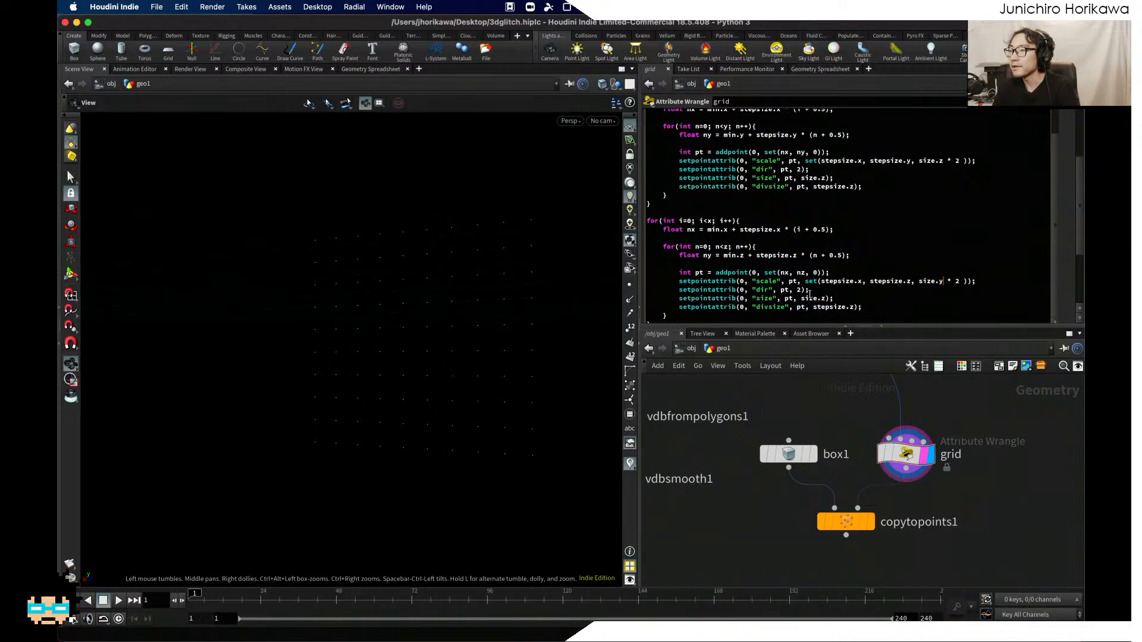
left_click_drag(912, 282, 907, 282)
key("BackSpace")
key("BackSpace")
key("BackSpace")
key("BackSpace")
key("BackSpace")
key("BackSpace")
key("BackSpace")
key("BackSpace")
key("BackSpace")
key("BackSpace")
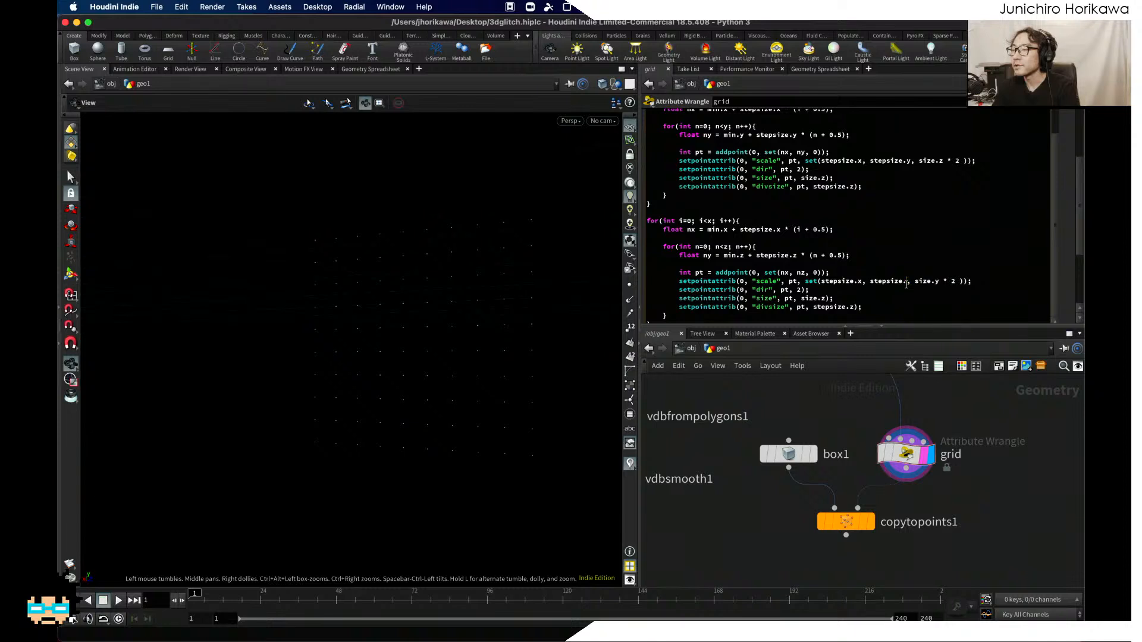
key("BackSpace")
key("BackSpace")
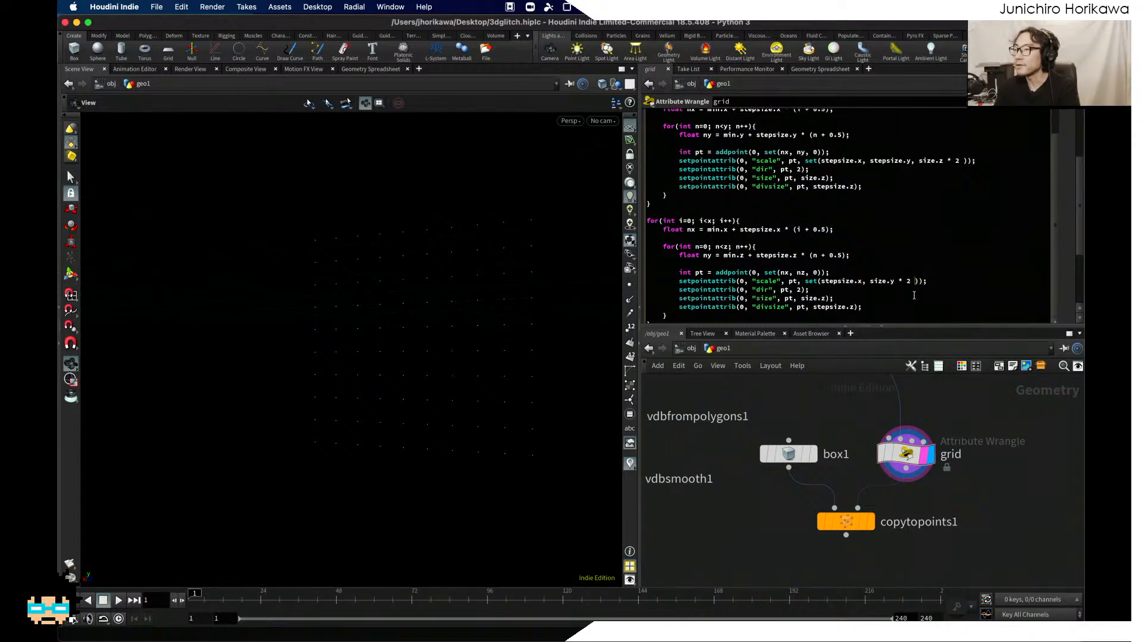
type(", stepsize.z")
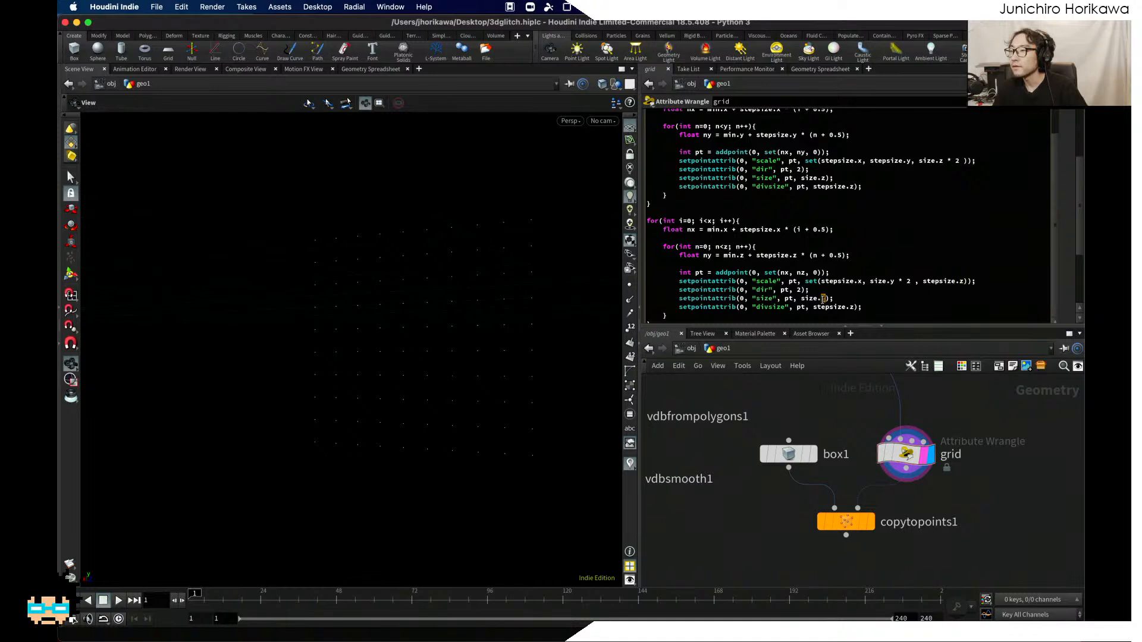
Step: Set the duplicated loop's size attribute to size.y and its divsize attribute to stepsize.y
left_click(855, 307)
key("BackSpace")
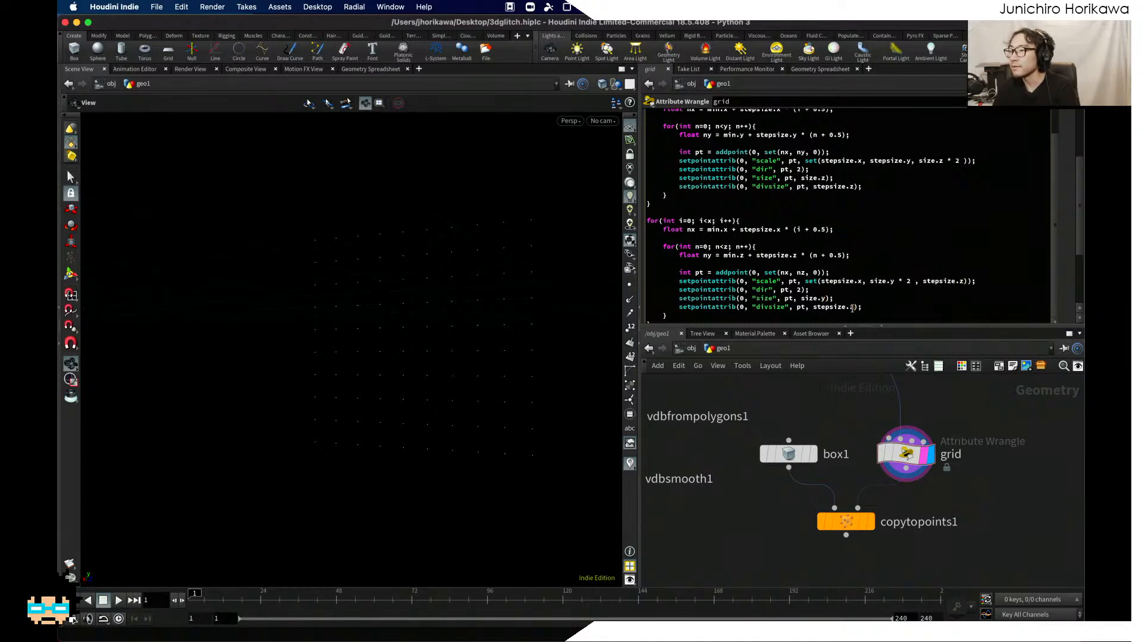
type("y")
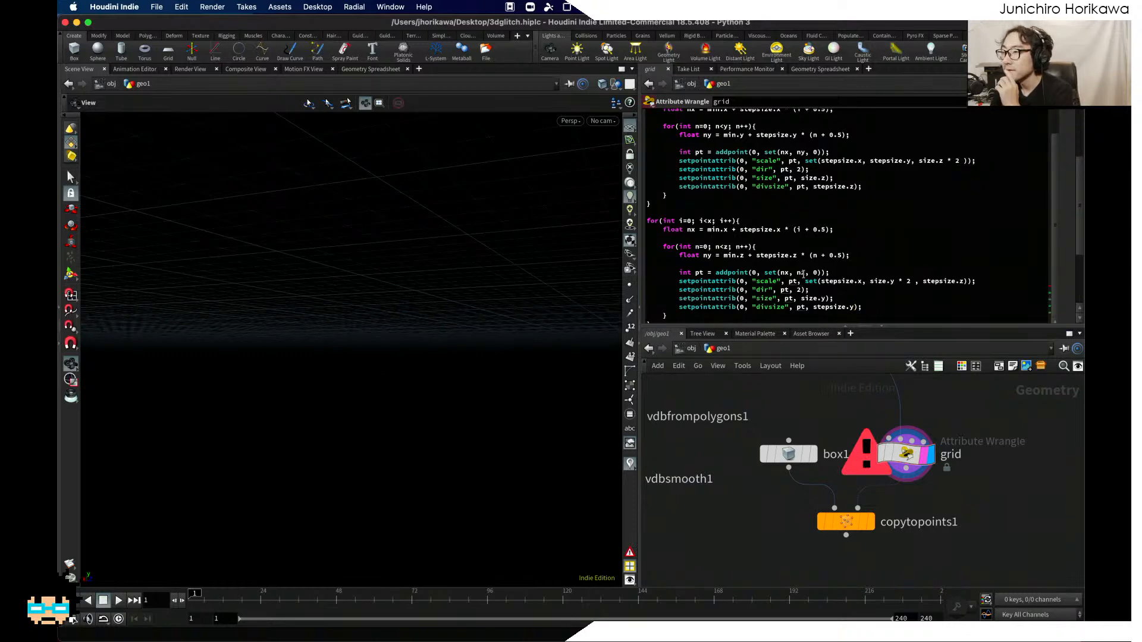
Step: Change the point position in the duplicated loop's addpoint call to set(nx, 0, nz)
double_click(803, 273)
key("BackSpace")
type("0")
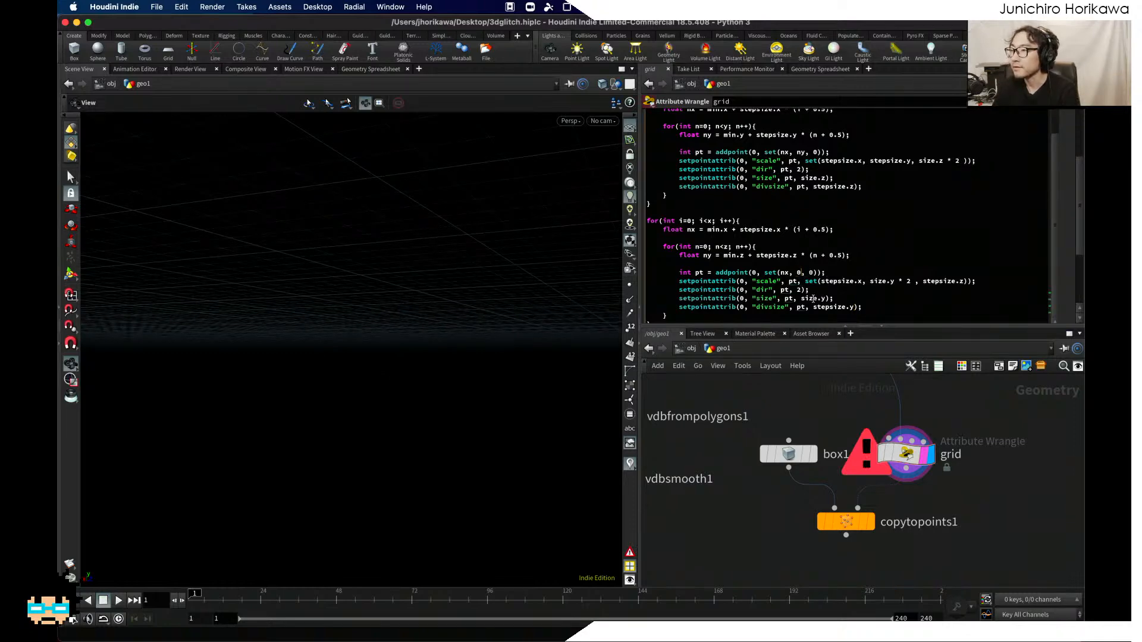
key("Right")
key("Right")
key("Right")
key("BackSpace")
type("nz")
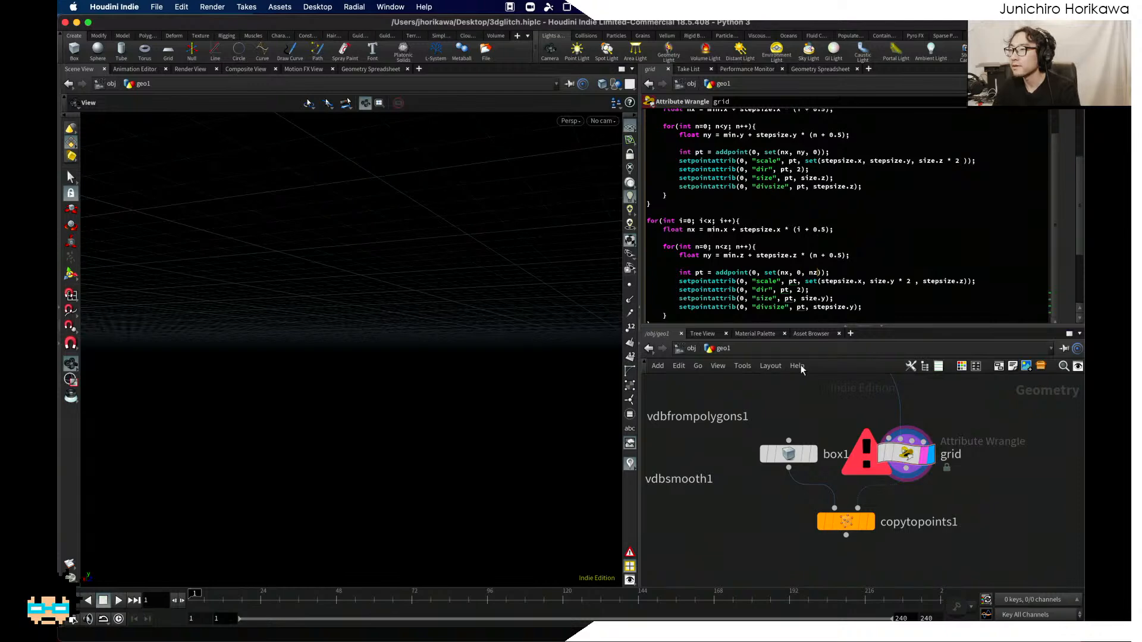
Step: Rename the float variable ny to nz in the duplicated inner loop and apply the code
double_click(708, 255)
key("BackSpace")
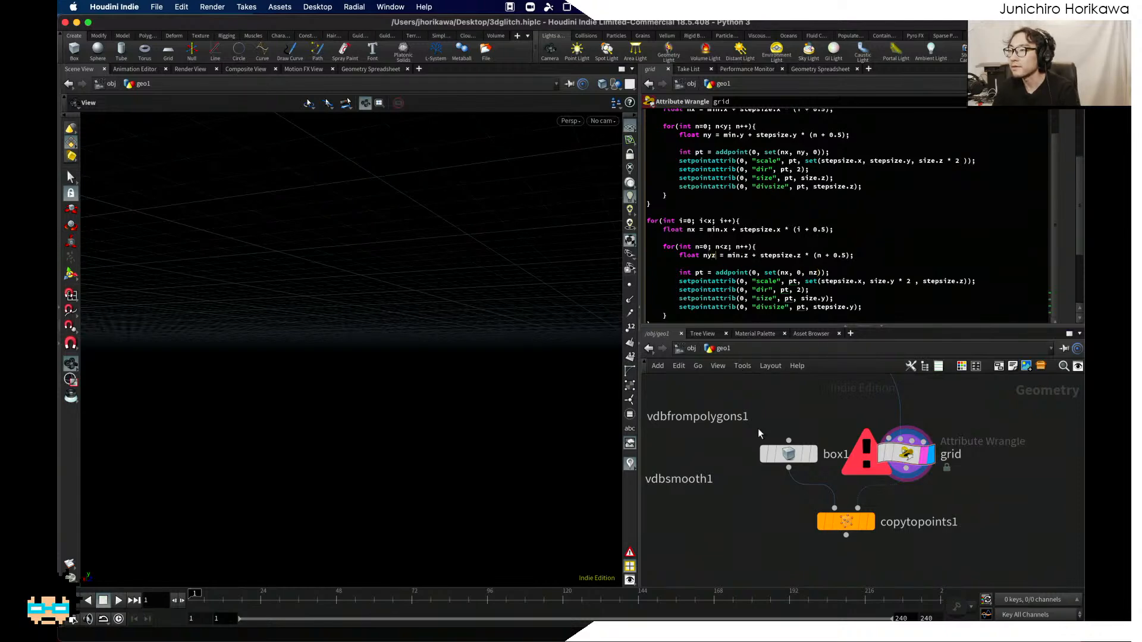
type("nz")
left_click(778, 413)
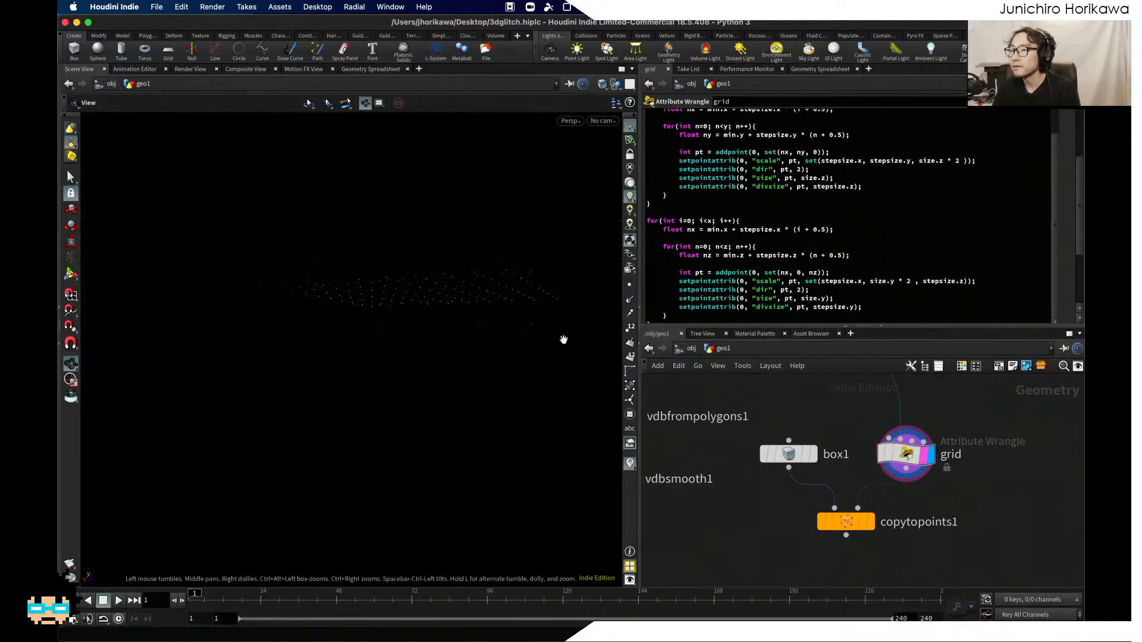
Step: Check the grid points from another angle and display the copytopoints1 node
left_click_drag(562, 351, 384, 301)
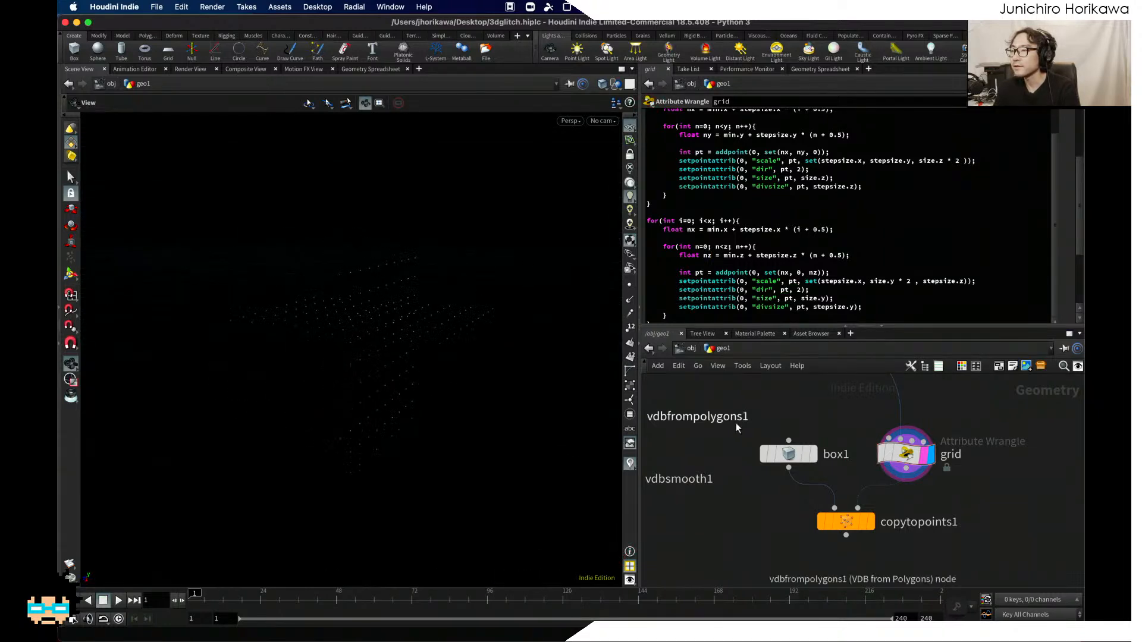
scroll(739, 422, "down", 5)
scroll(818, 451, "up", 3)
left_click(830, 507)
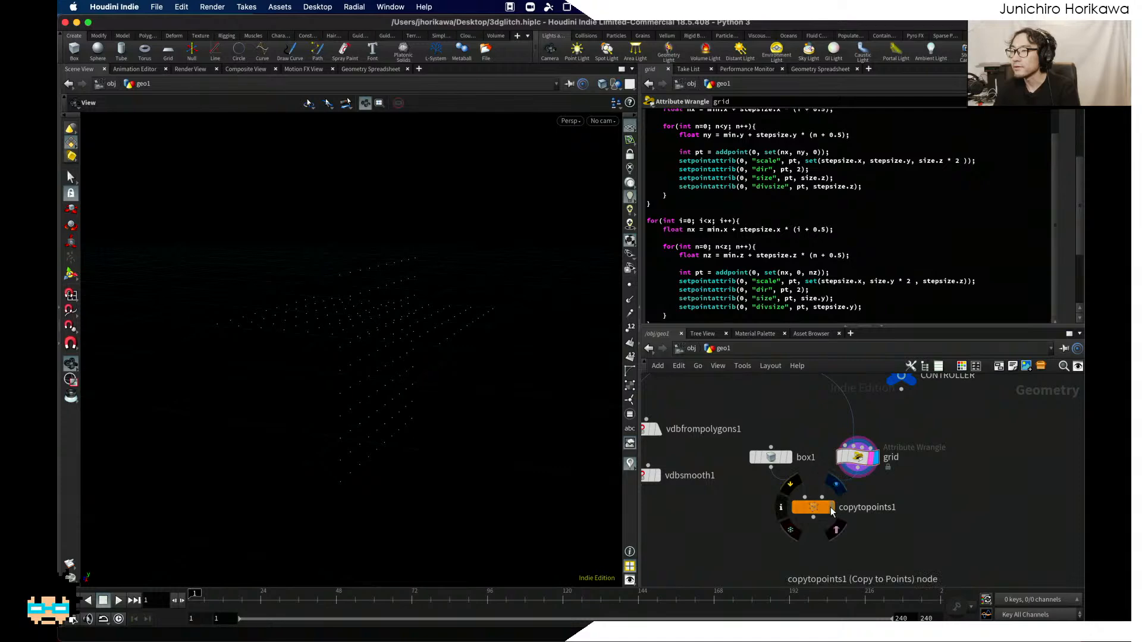
Step: Display the pig head together with a templated copytopoints1 and compare the boxes with the head from another angle
scroll(542, 436, "down", 5)
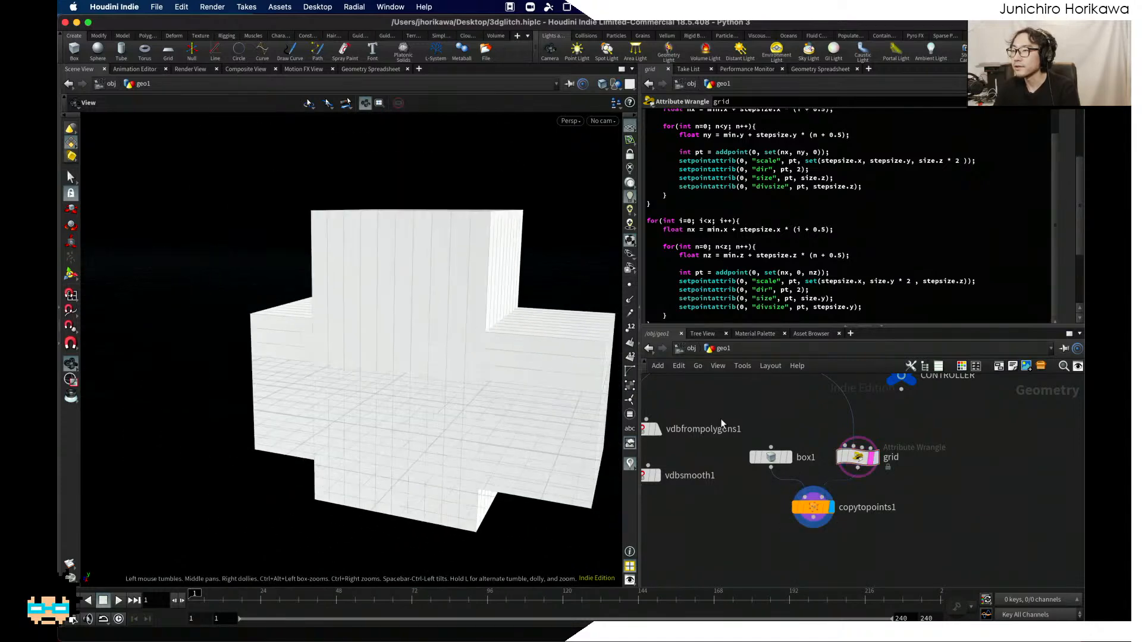
scroll(732, 416, "up", 3)
left_click(743, 399)
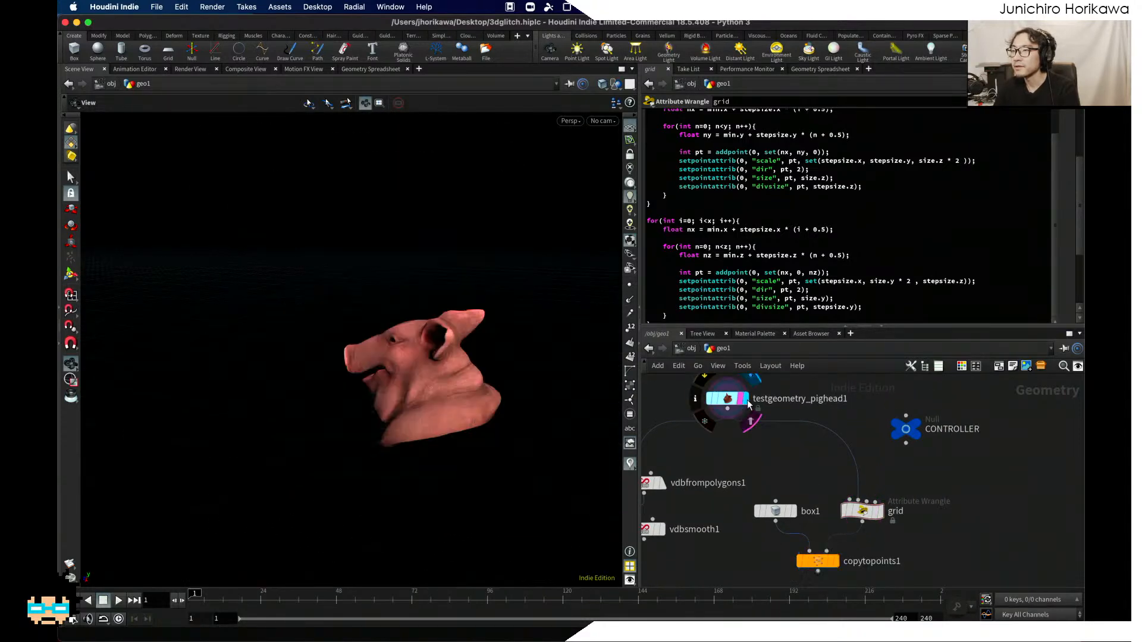
mouse_move(883, 515)
left_click(834, 560)
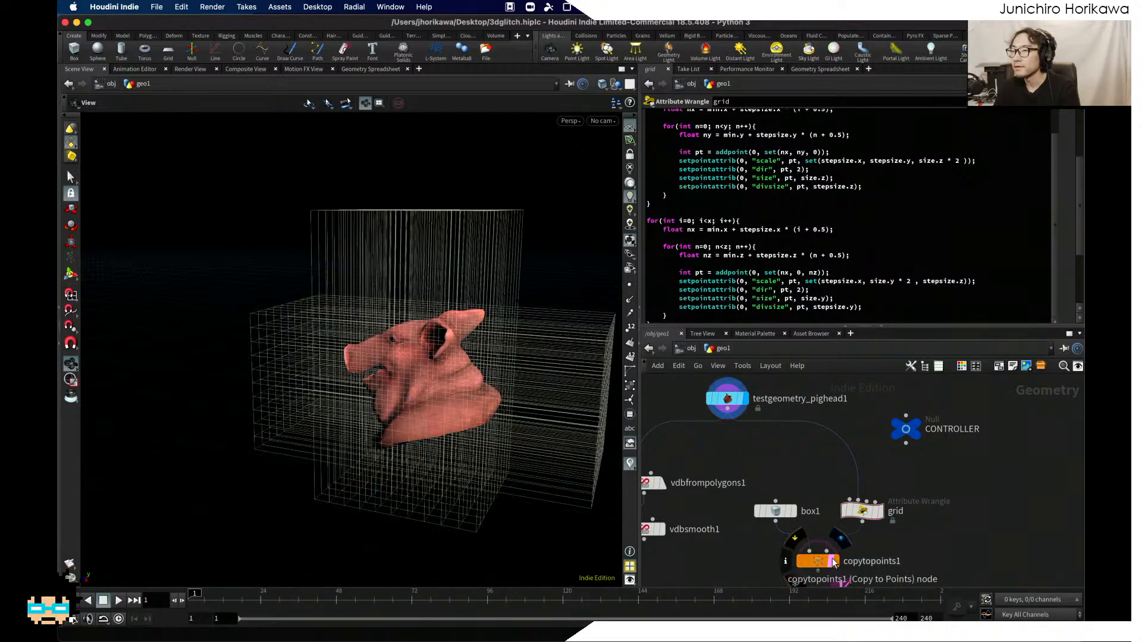
left_click_drag(535, 452, 594, 404)
left_click_drag(456, 445, 428, 411)
Step: Duplicate the x–z nested for-loop block at the end of the grid wrangle's code
left_click(872, 259)
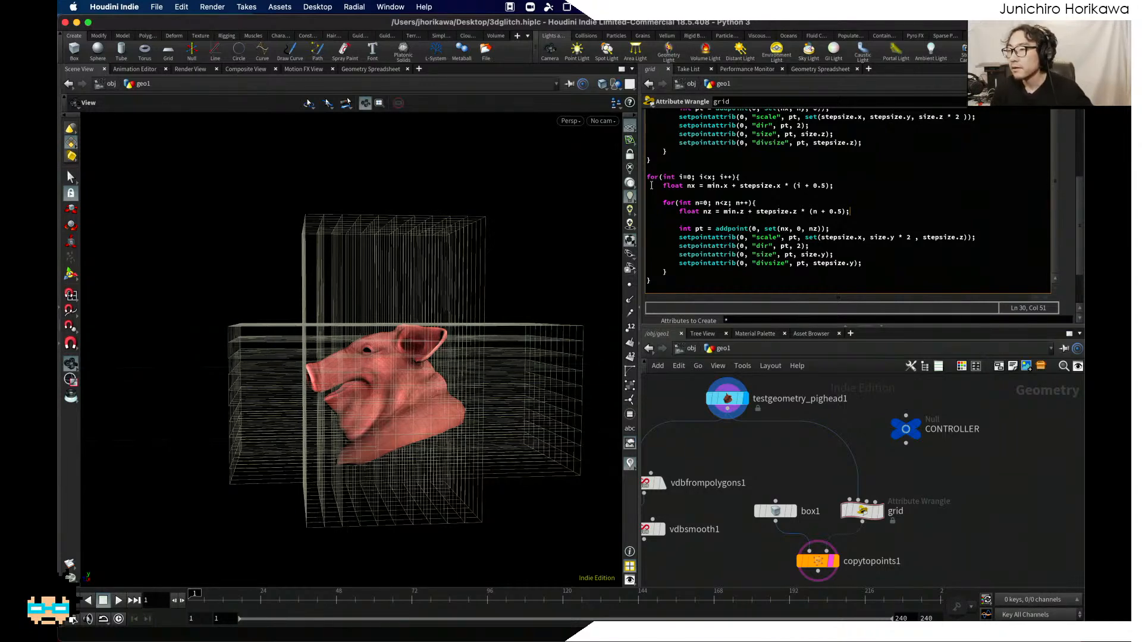
left_click_drag(651, 283, 632, 176)
key("super+c")
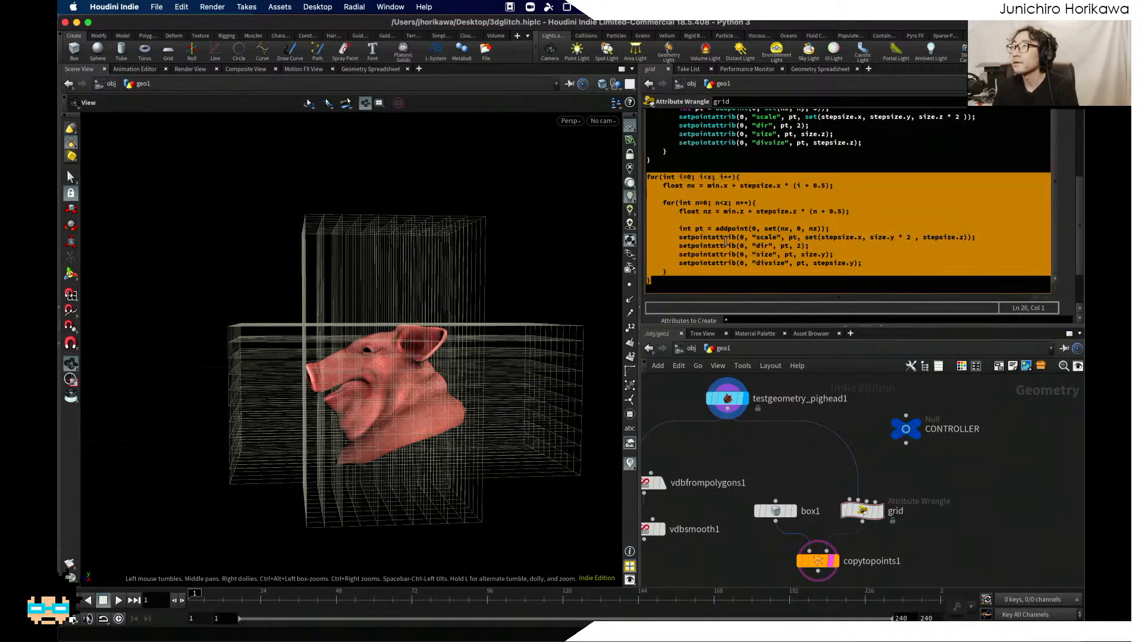
left_click(693, 283)
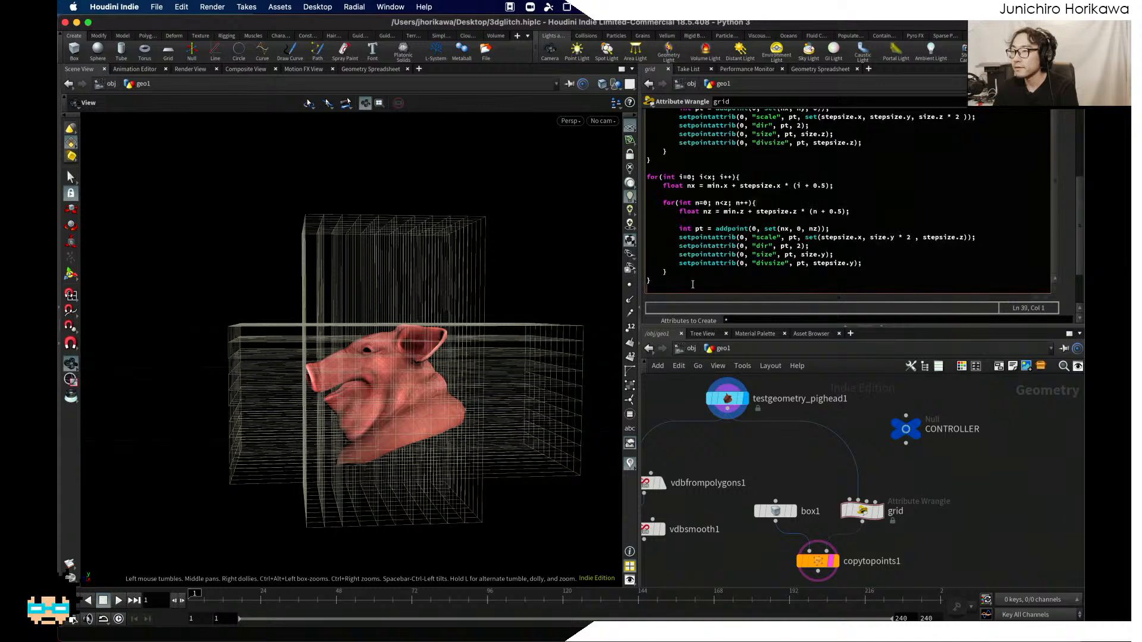
key("super+v")
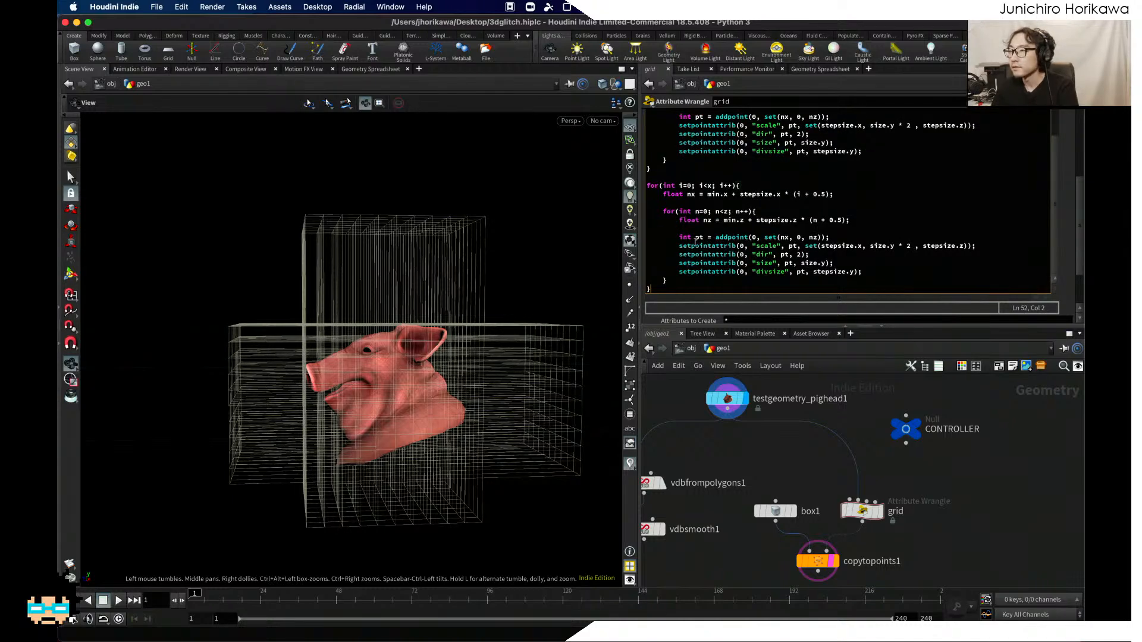
Step: Change the new copy's outer loop to run while i<y, with float ny = min.y + stepsize.y * (i + 0.5)
double_click(709, 186)
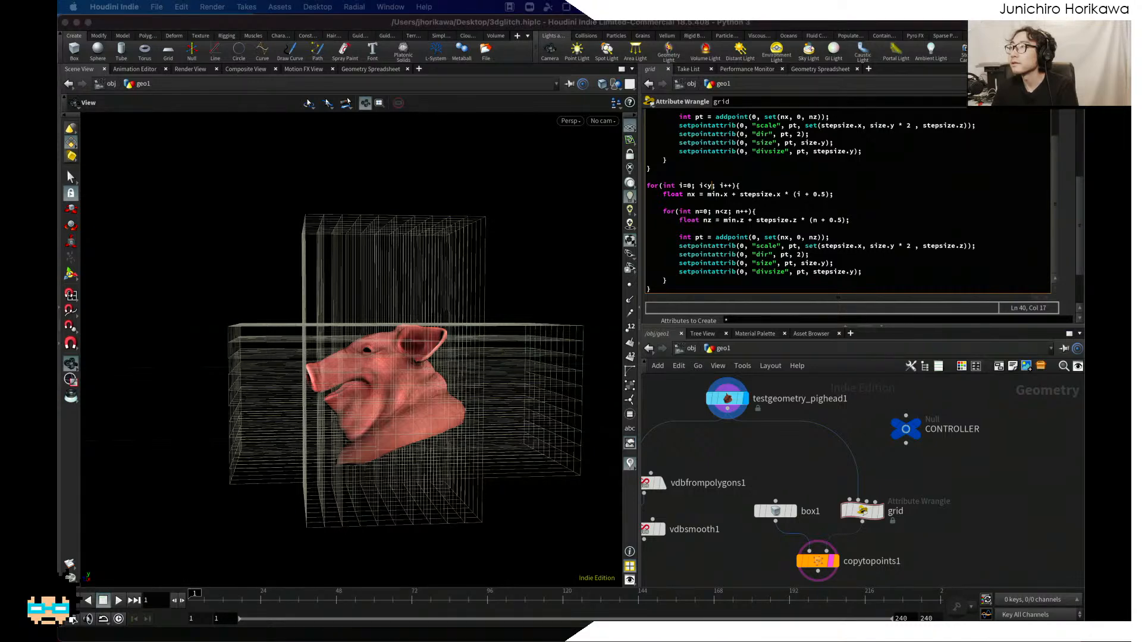
left_click(745, 220)
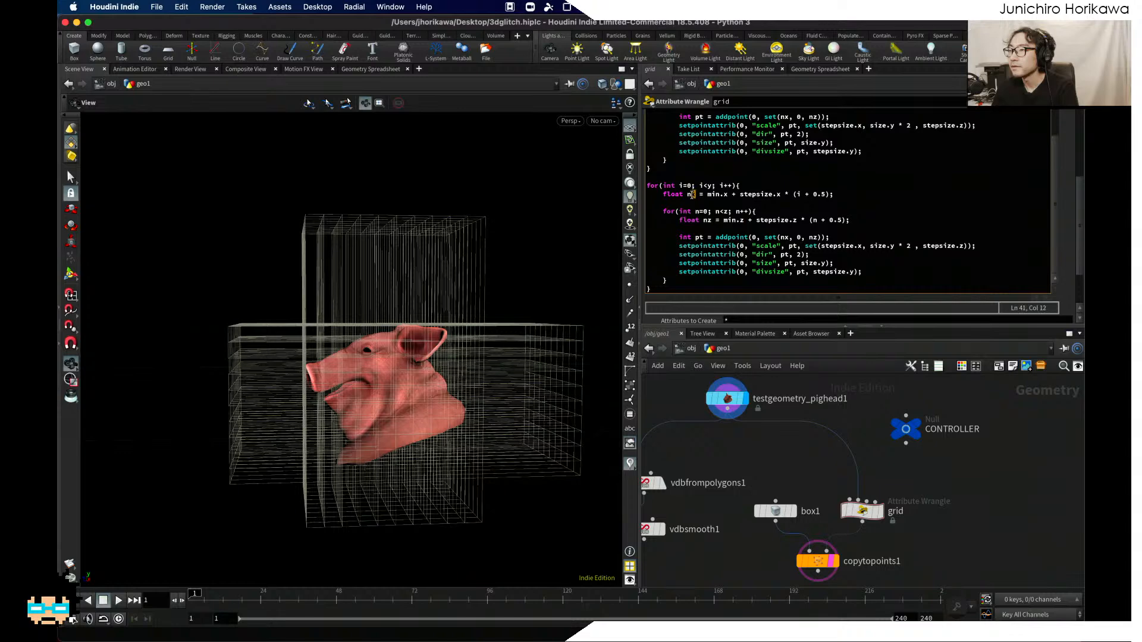
type("y")
left_click(727, 196)
key("BackSpace")
type("y")
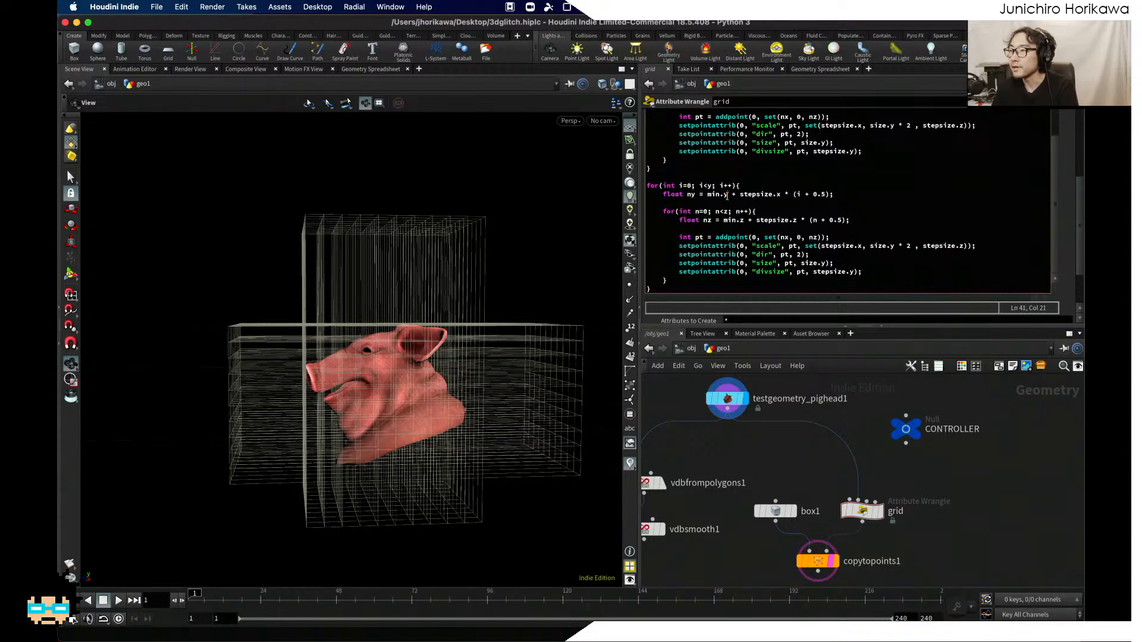
left_click(778, 196)
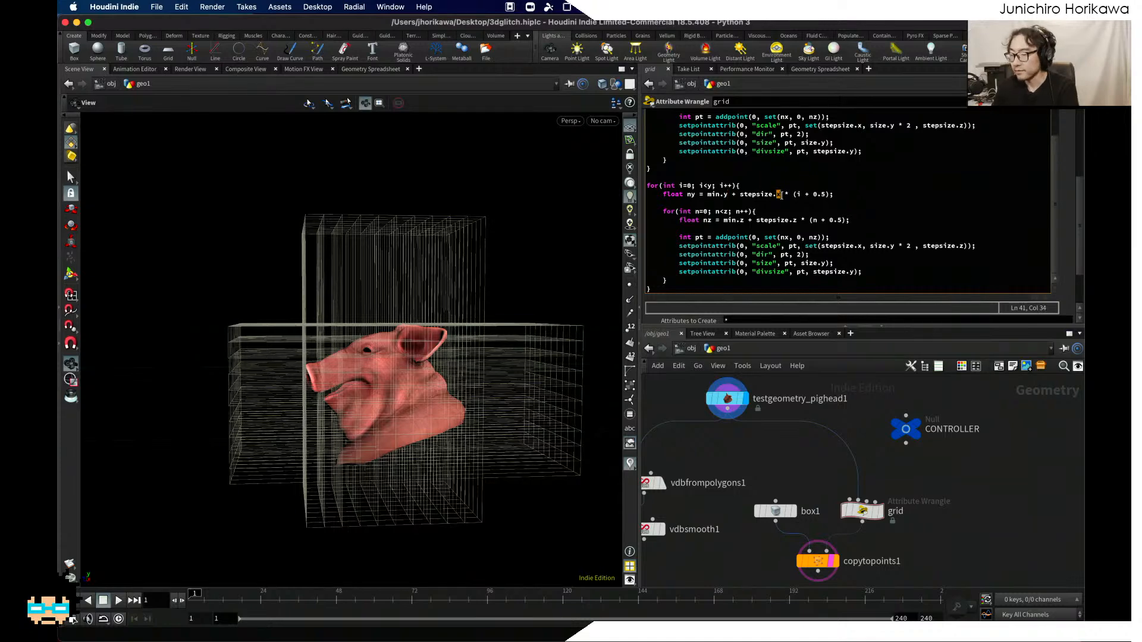
key("BackSpace")
type("y")
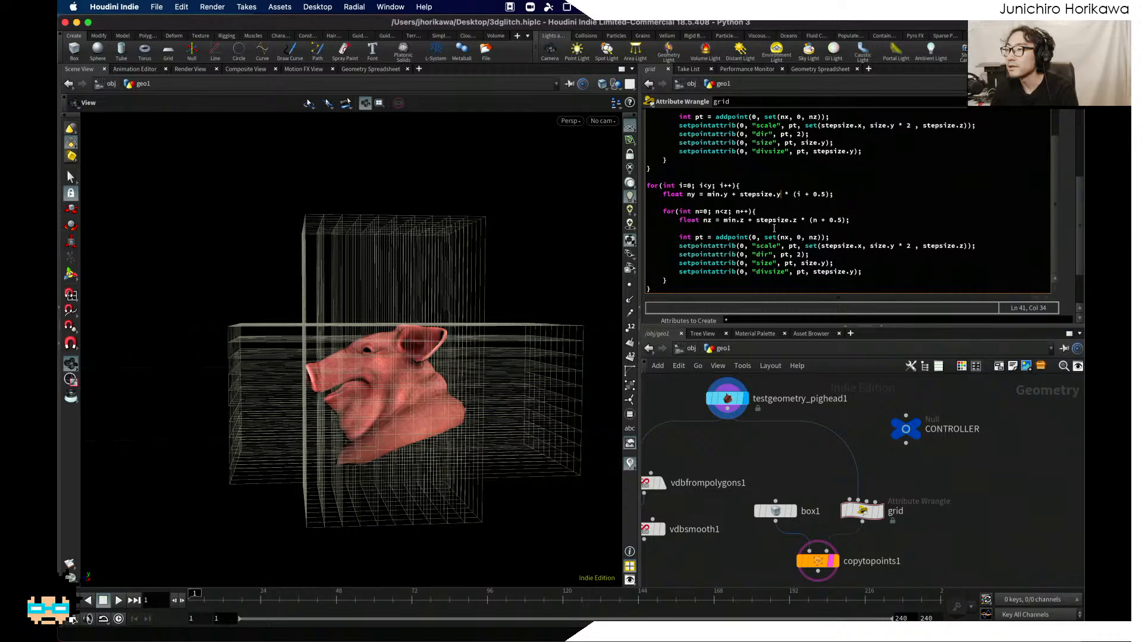
Step: Change the point position in the new loop's addpoint call to set(0, ny, nz)
left_click_drag(794, 240, 780, 238)
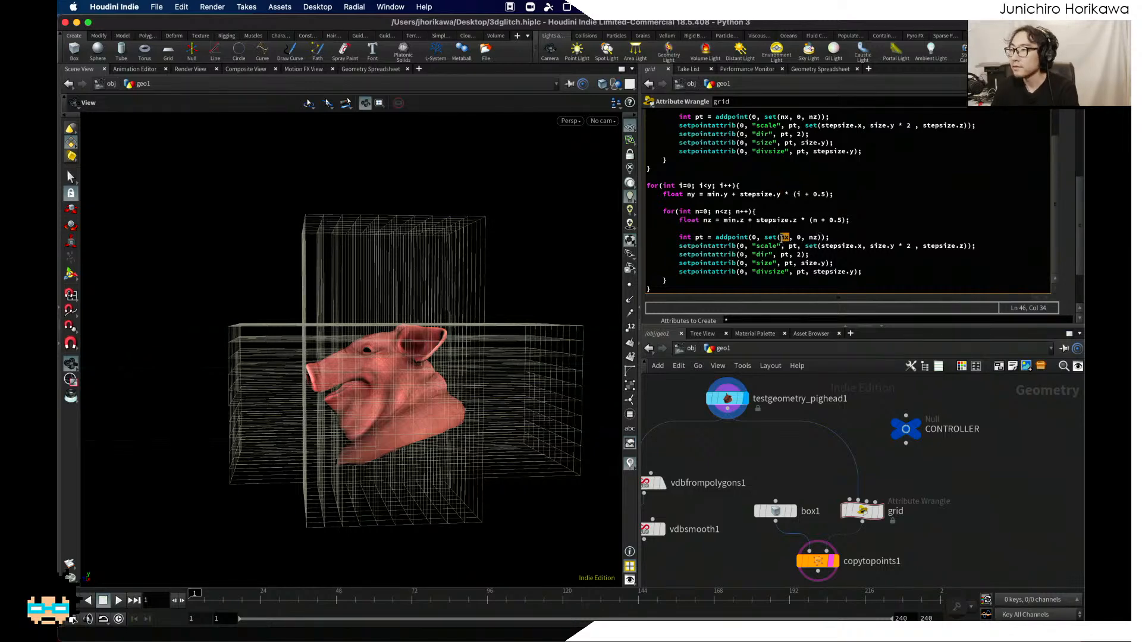
type("0")
key("Delete")
type("ny")
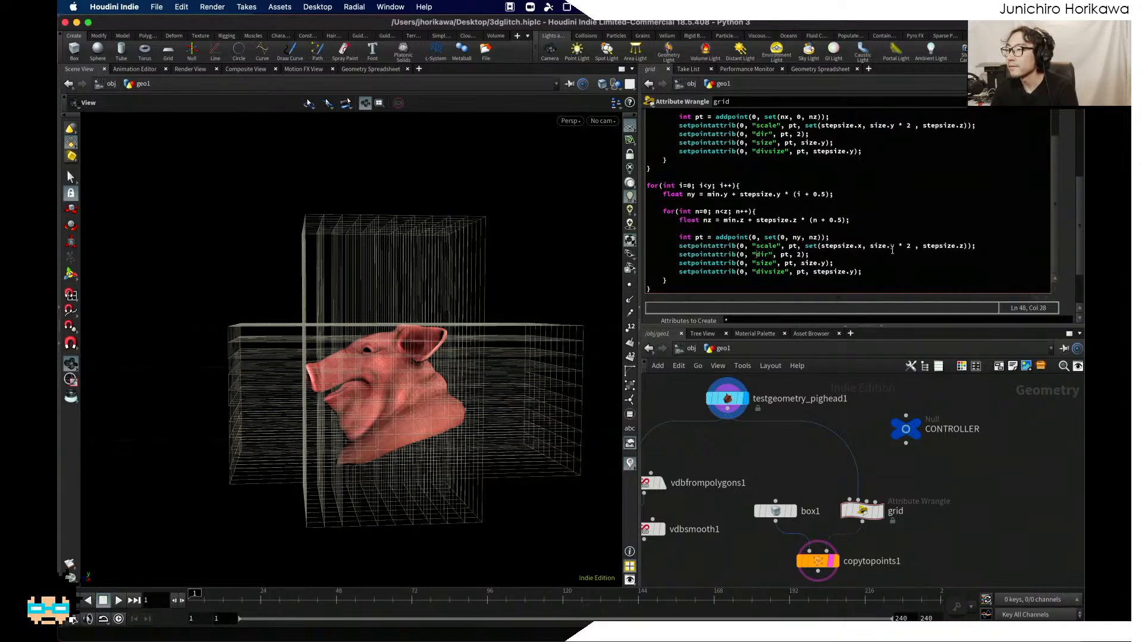
Step: Set the new loop's scale attribute to set(size.x * 2, stepsize.x, stepsize.z)
left_click_drag(892, 250, 889, 250)
left_click_drag(860, 248, 830, 248)
type("siz")
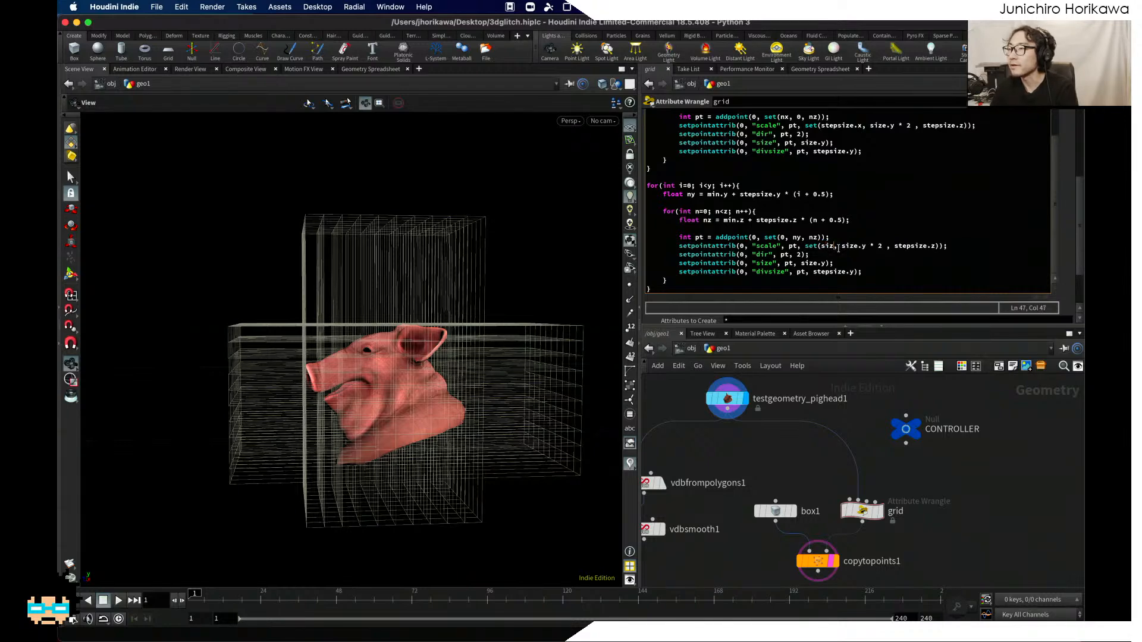
type("e.x * 2")
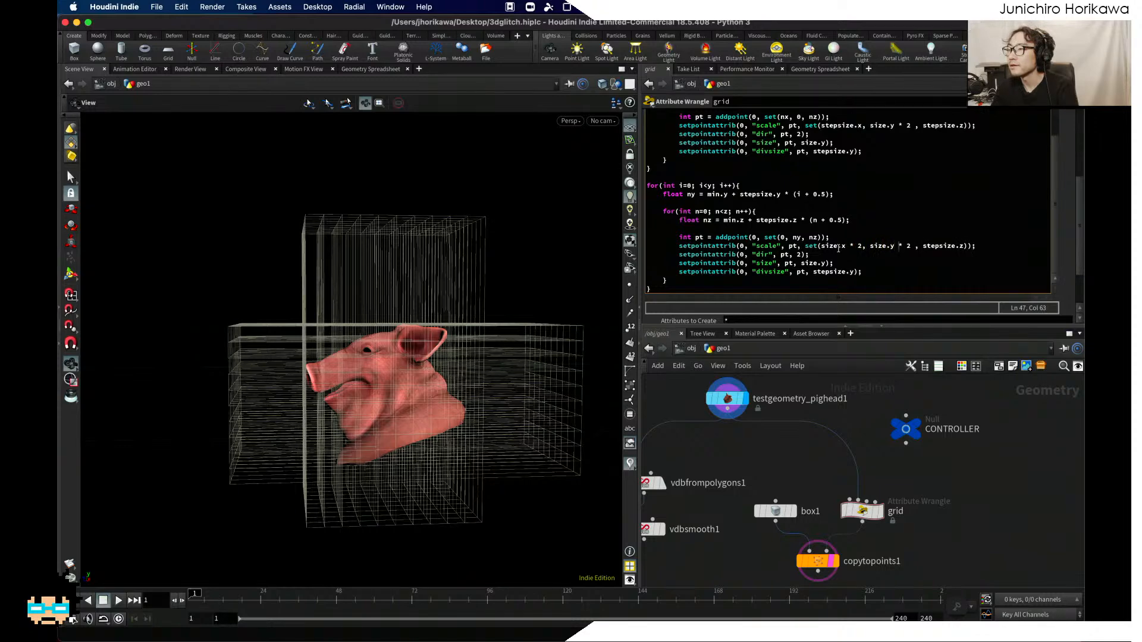
key("BackSpace")
key("BackSpace")
key("BackSpace")
key("BackSpace")
key("BackSpace")
key("BackSpace")
type("step")
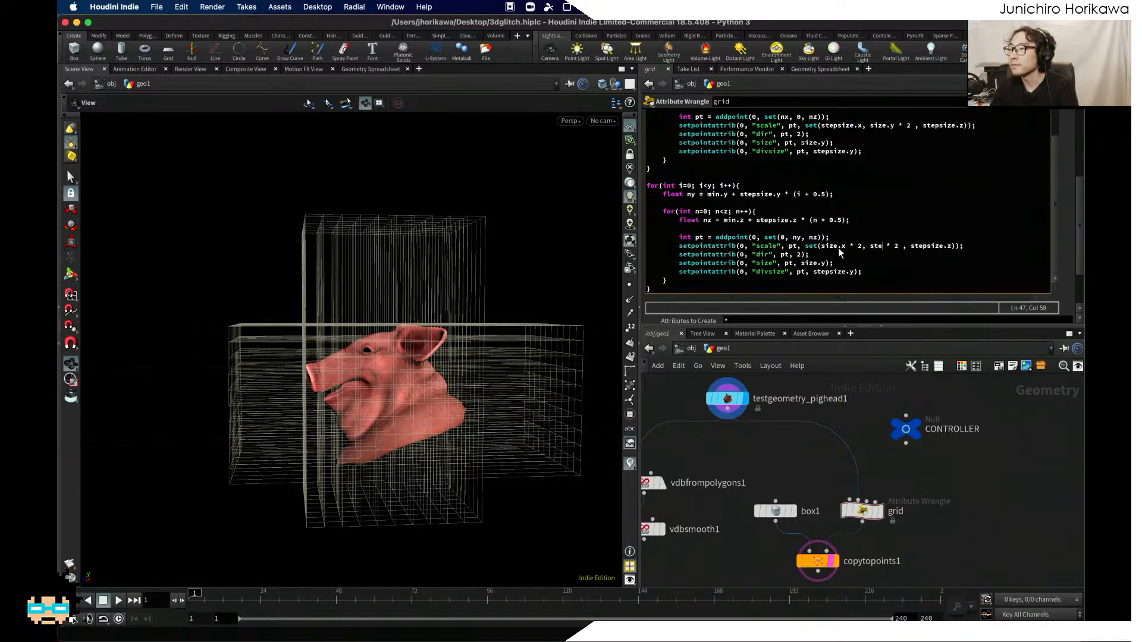
type("size.x")
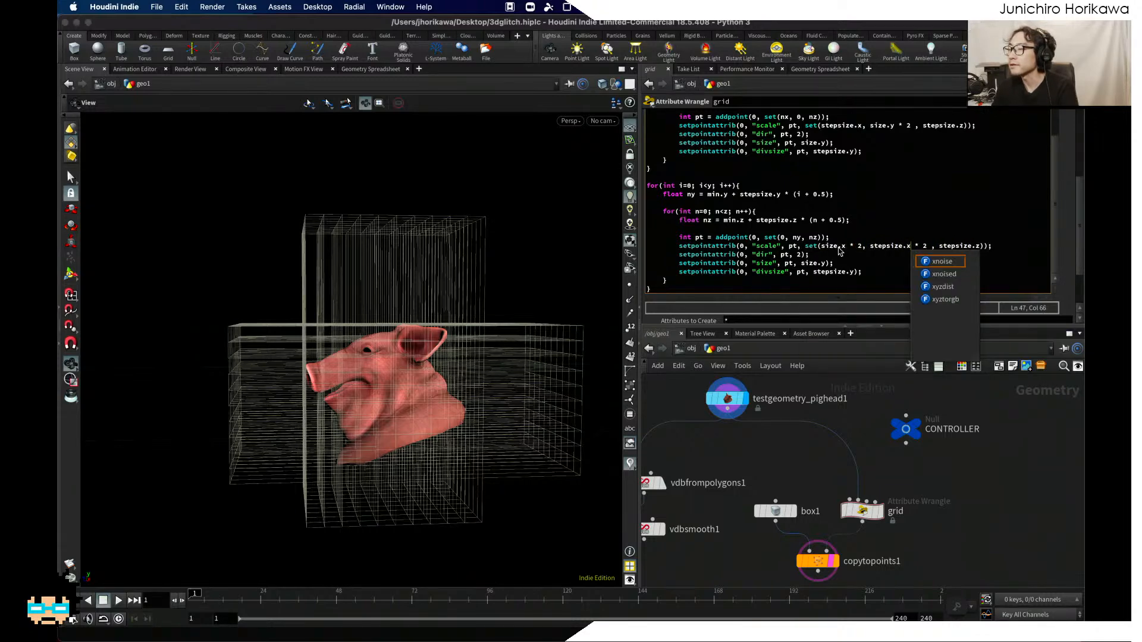
key("Delete")
key("Delete")
key("Delete")
key("BackSpace")
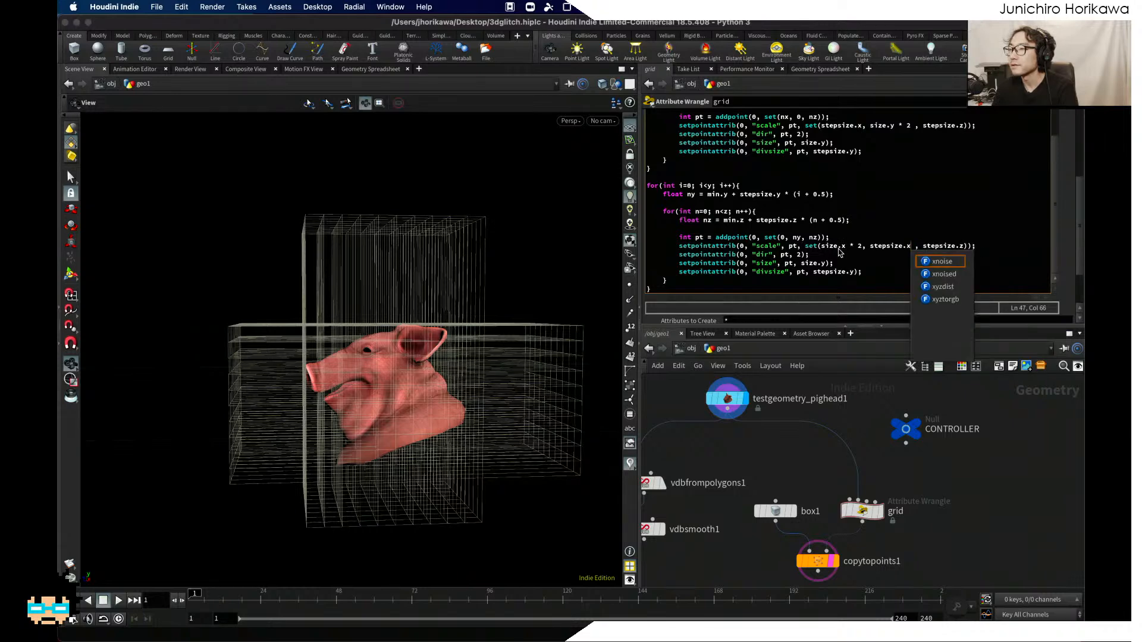
Step: Set the new loop's size attribute to size.x and its divsize attribute to stepsize.x, and apply the code
left_click(798, 271)
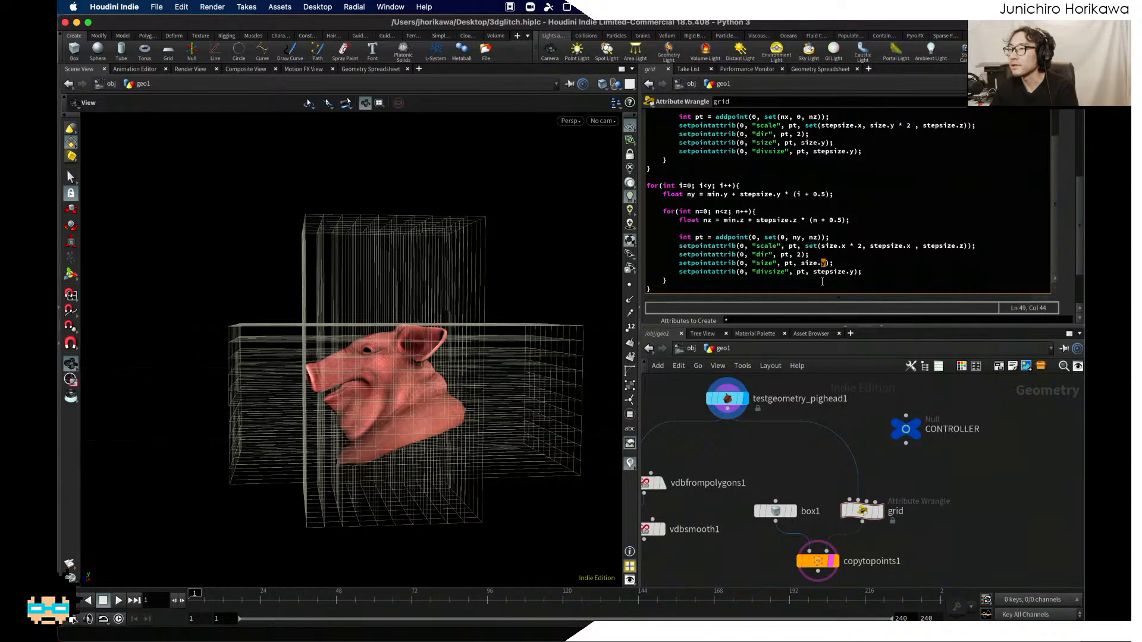
type("x")
left_click(856, 256)
key("BackSpace")
type("x")
left_click(849, 394)
Step: Display copytopoints1 in place of the pig head and check the boxes along all three axes from several angles
left_click_drag(452, 376, 446, 238)
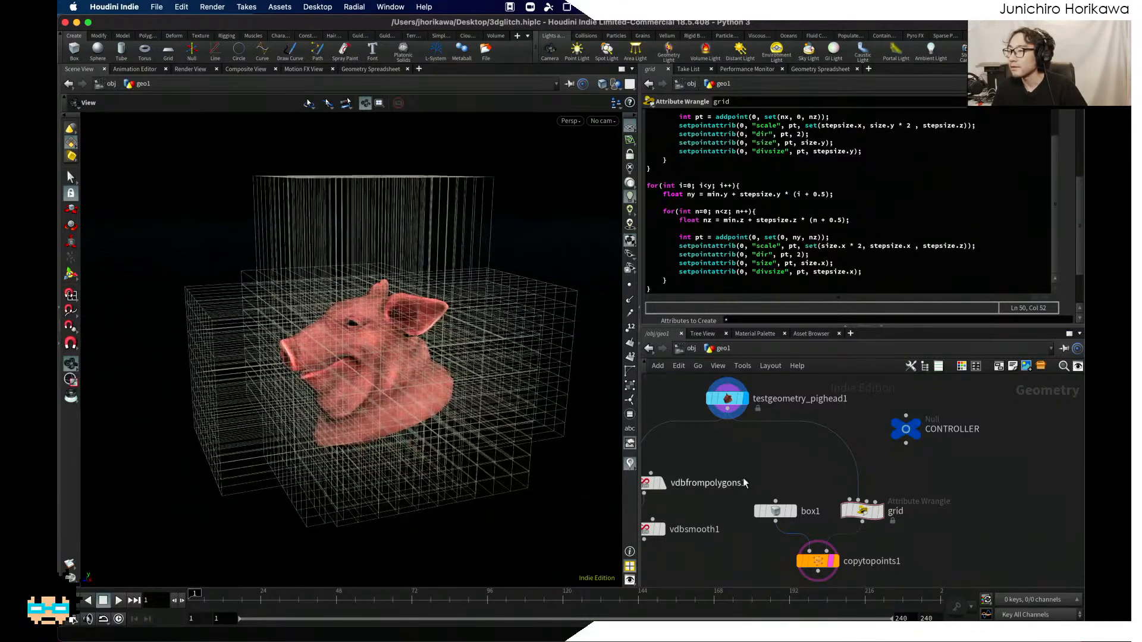
left_click(835, 560)
left_click(818, 560)
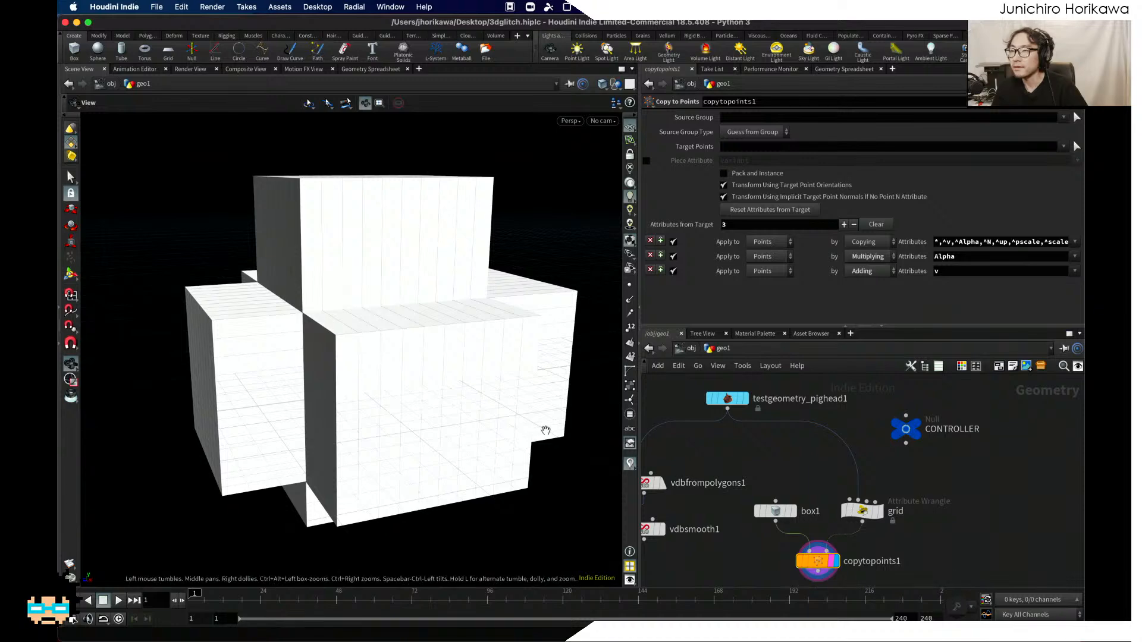
left_click_drag(543, 356, 450, 355)
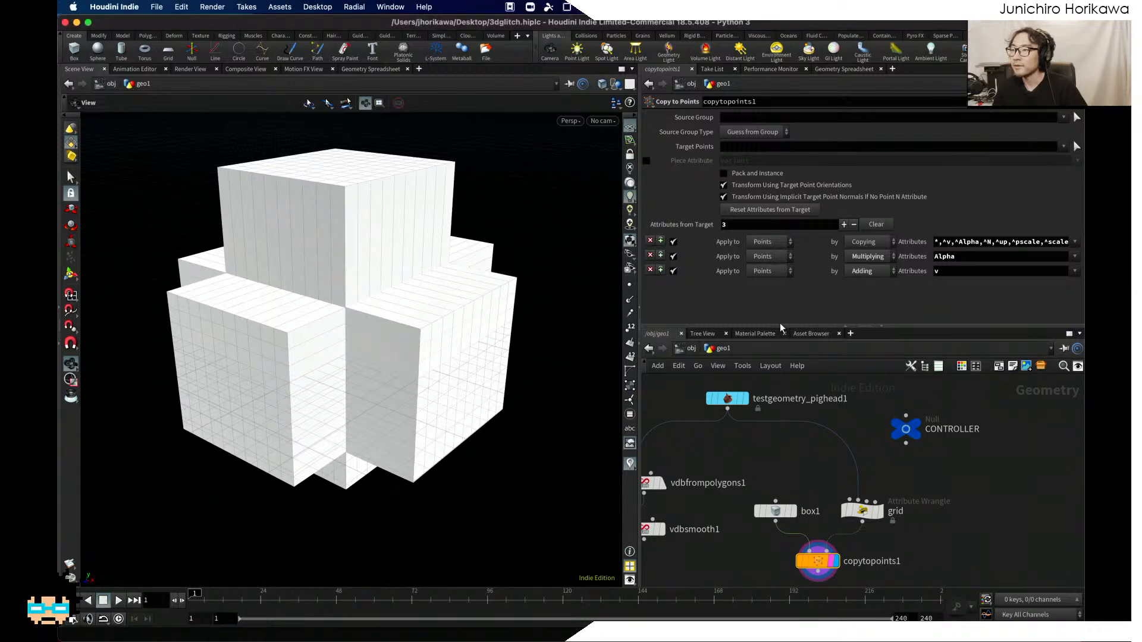
left_click_drag(780, 328, 780, 304)
left_click_drag(354, 309, 477, 429)
Step: Insert a Pack node between box1 and copytopoints1
scroll(783, 525, "up", 3)
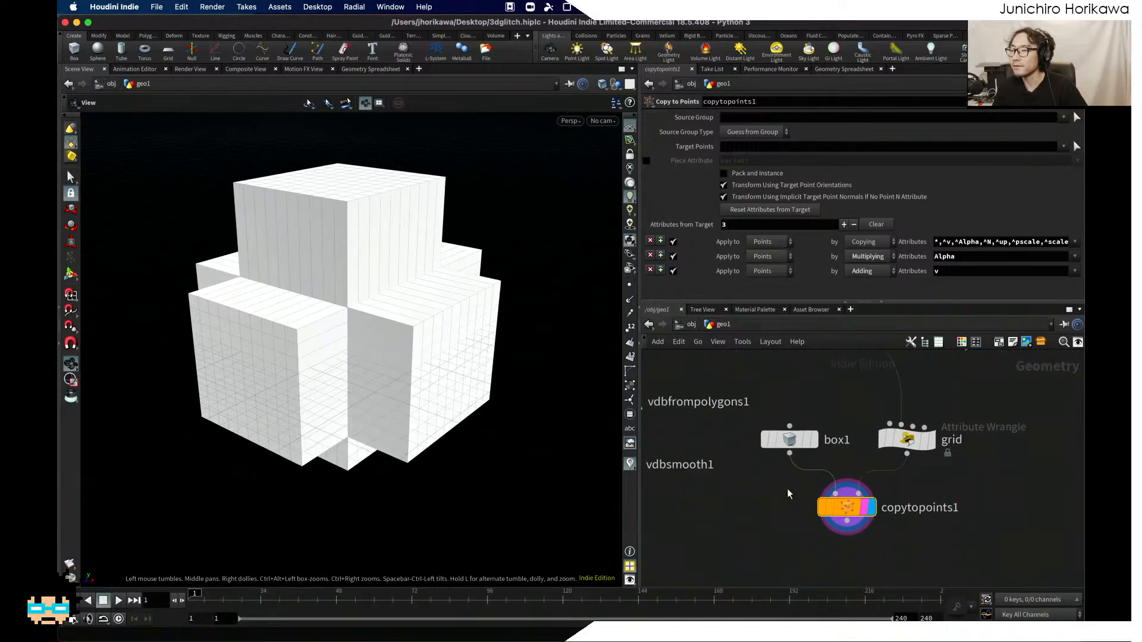
key("Tab")
type("pack")
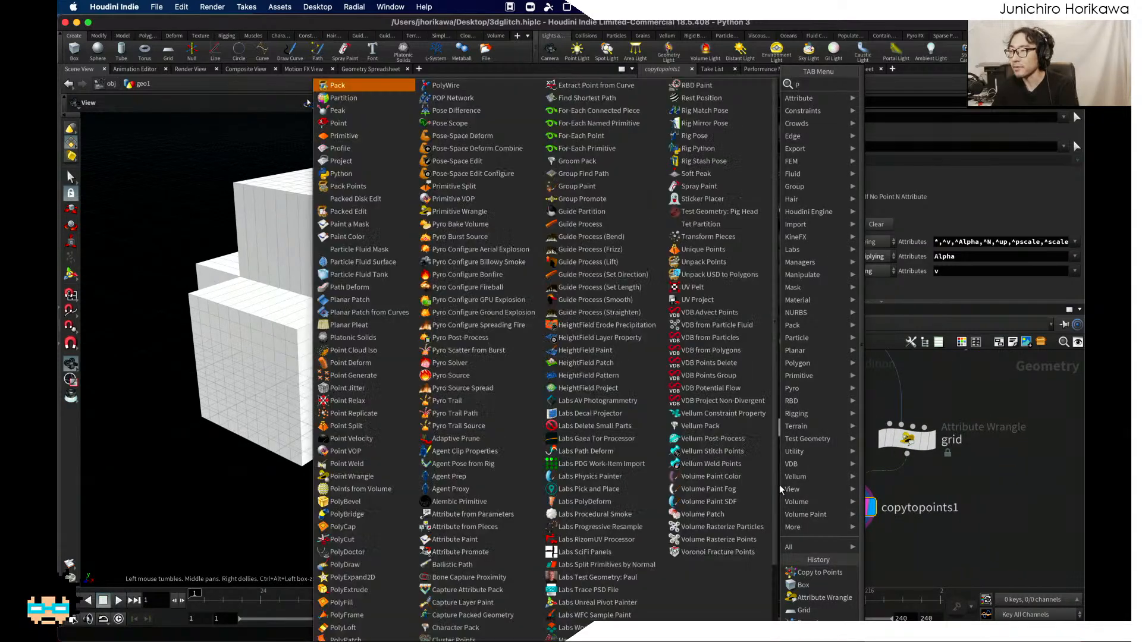
key("Return")
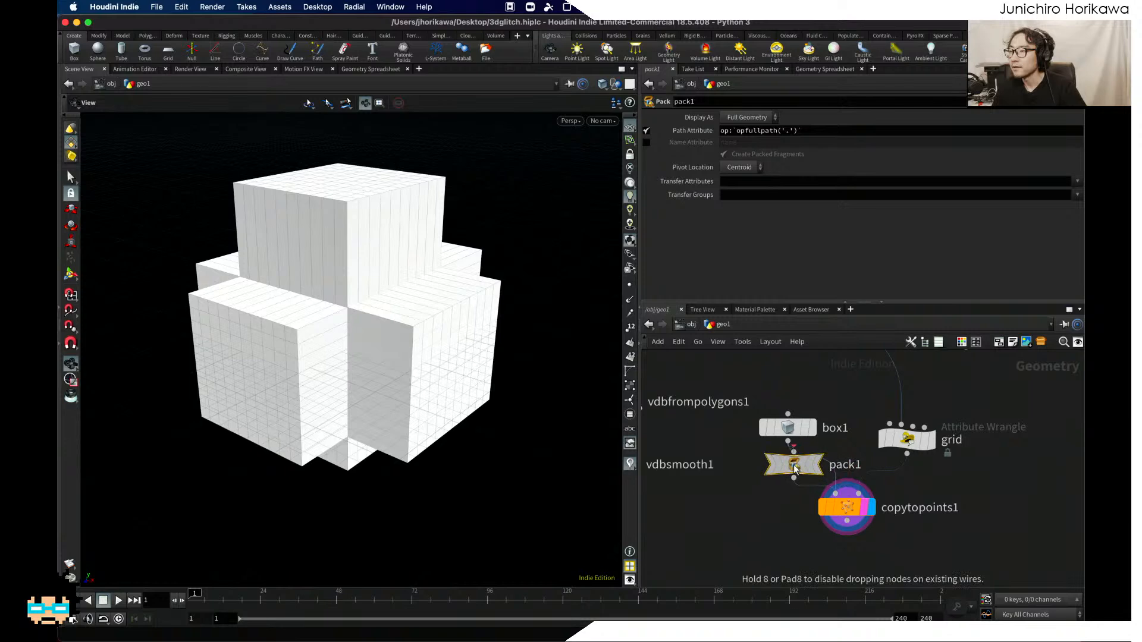
left_click(791, 482)
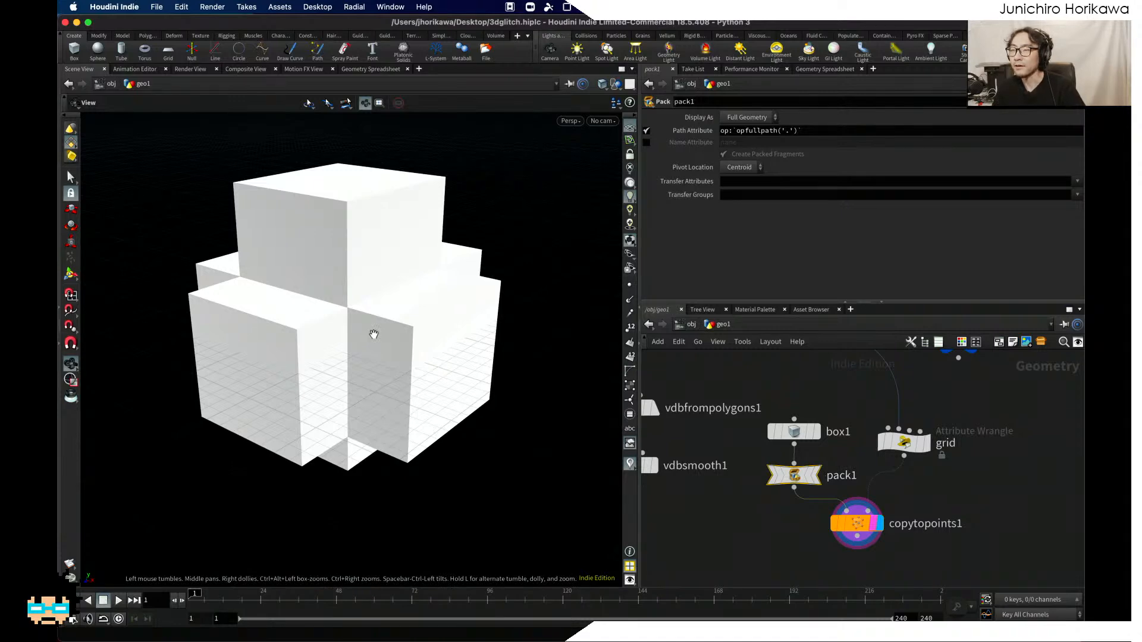
Step: Move the vdbfrompolygons1 and vdbsmooth1 nodes farther away from the box branch and save the scene
scroll(813, 520, "down", 3)
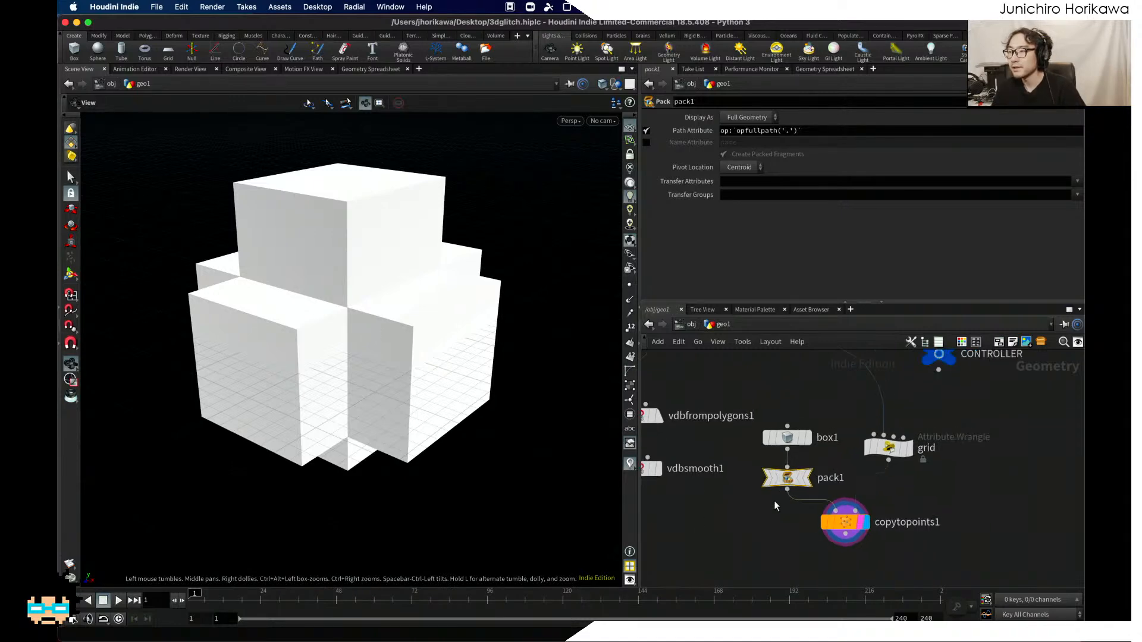
middle_click_drag(747, 468, 755, 494)
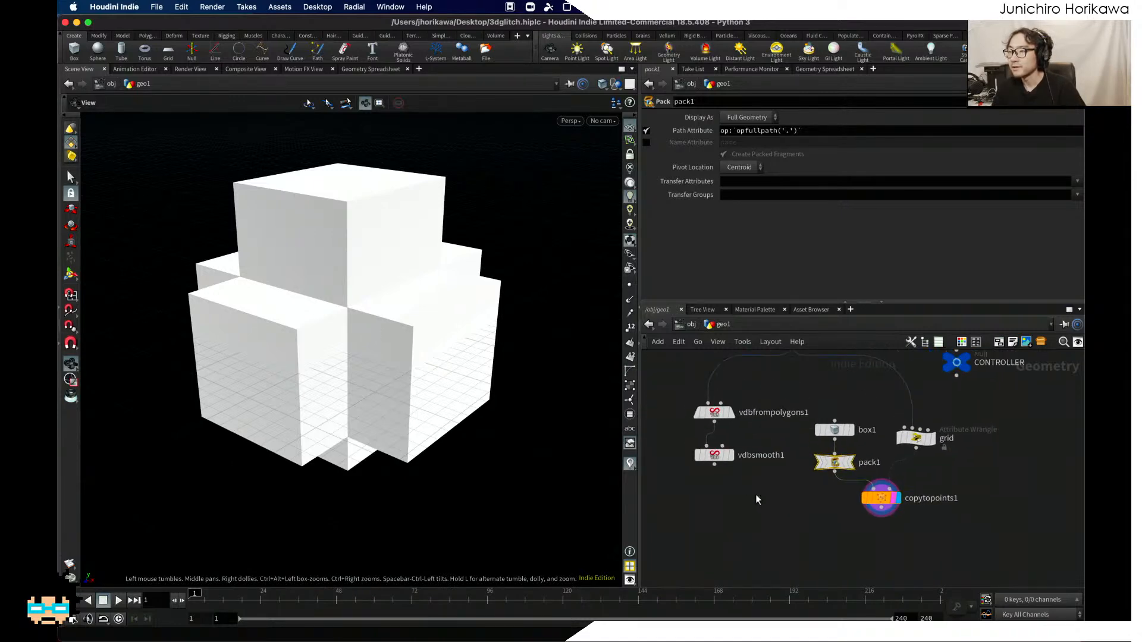
left_click_drag(756, 497, 719, 416)
scroll(719, 416, "up", 2)
left_click_drag(719, 463, 687, 516)
left_click(779, 536)
scroll(776, 503, "down", 2)
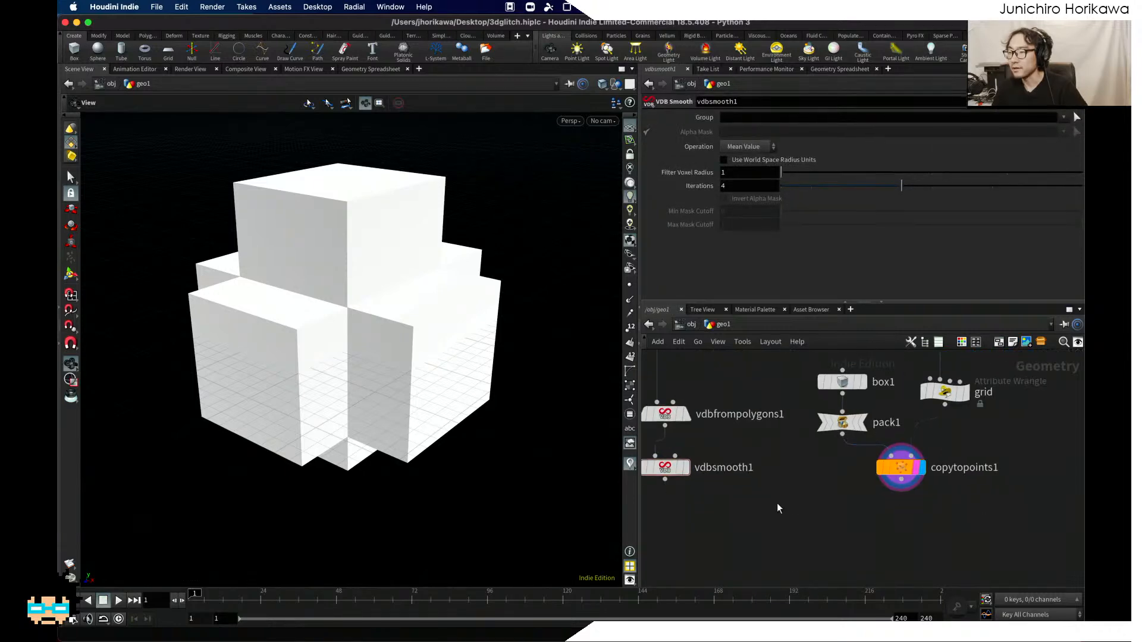
key("super+s")
Step: Add a Solver node below vdbsmooth1 and connect vdbsmooth1's output to its first input
scroll(780, 506, "down", 1)
key("Tab")
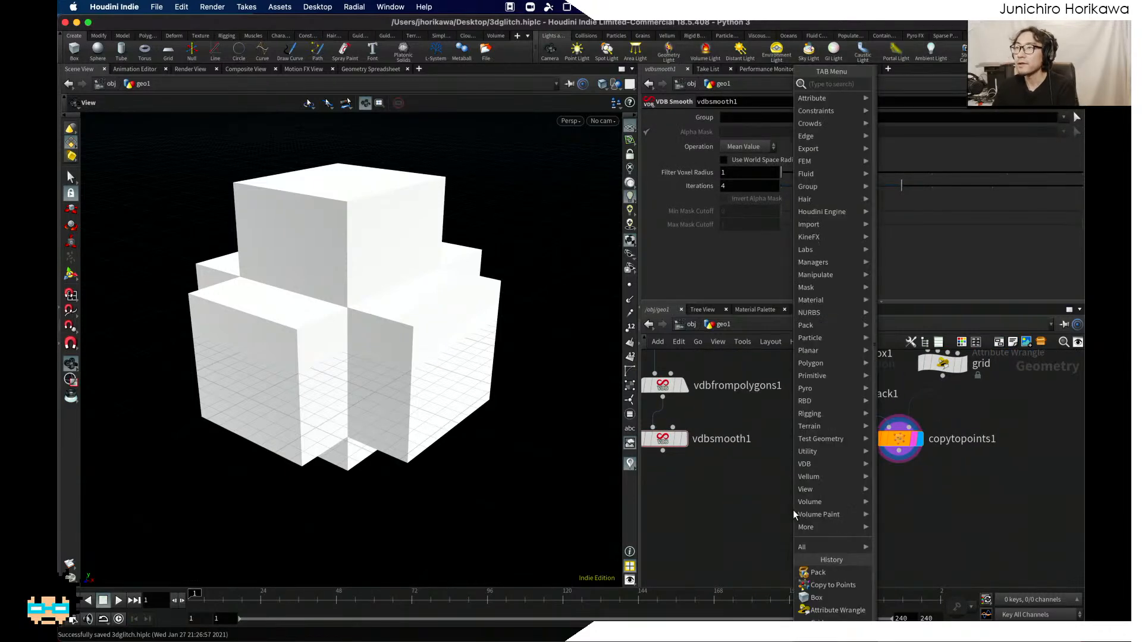
type("solver")
key("Return")
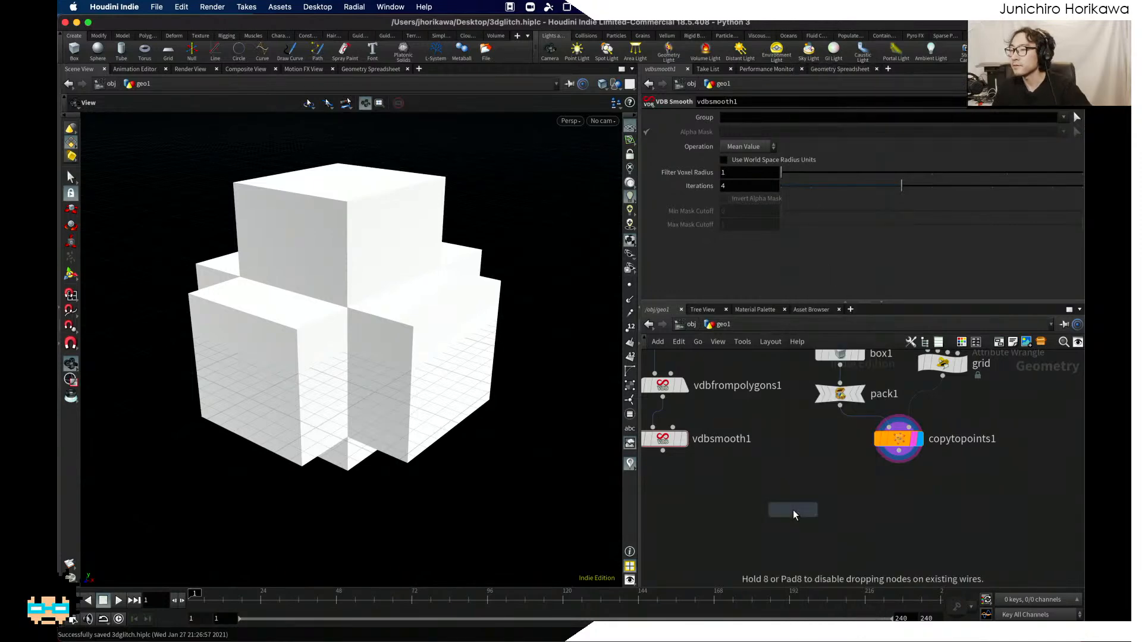
left_click(793, 511)
left_click_drag(793, 509, 764, 515)
left_click(662, 451)
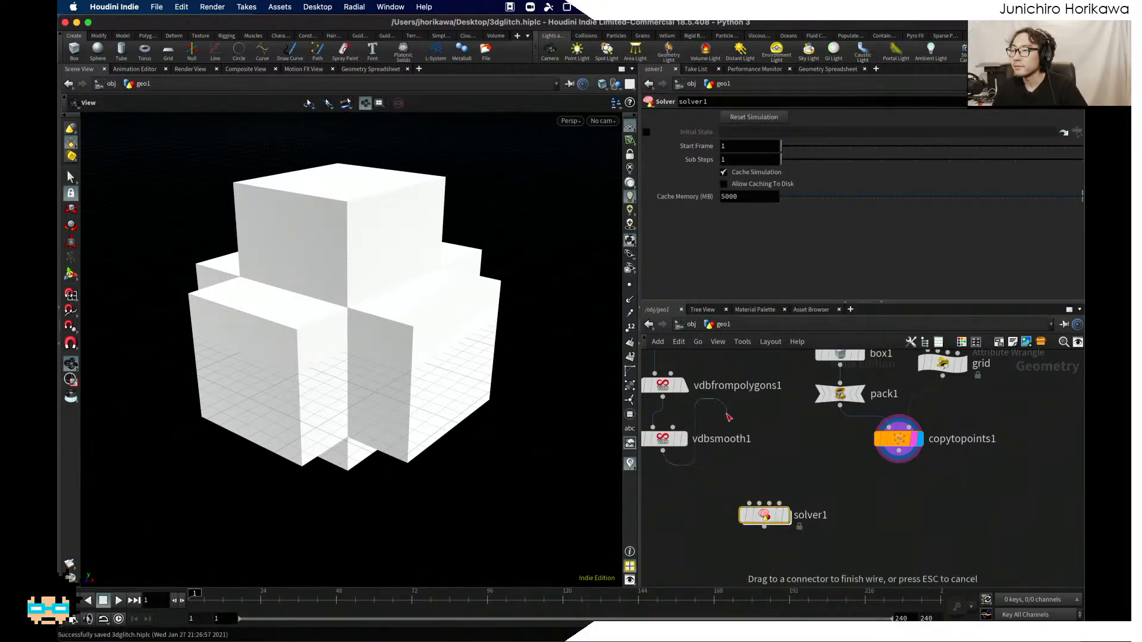
left_click(749, 503)
left_click_drag(762, 515, 757, 518)
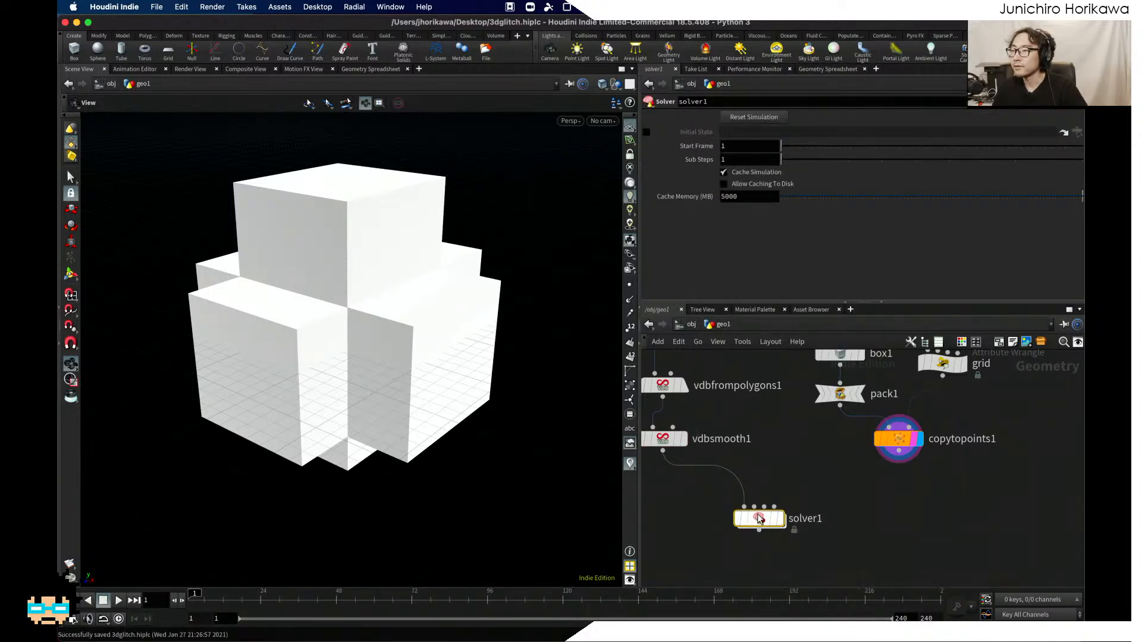
scroll(757, 517, "up", 1)
middle_click_drag(683, 491, 725, 490)
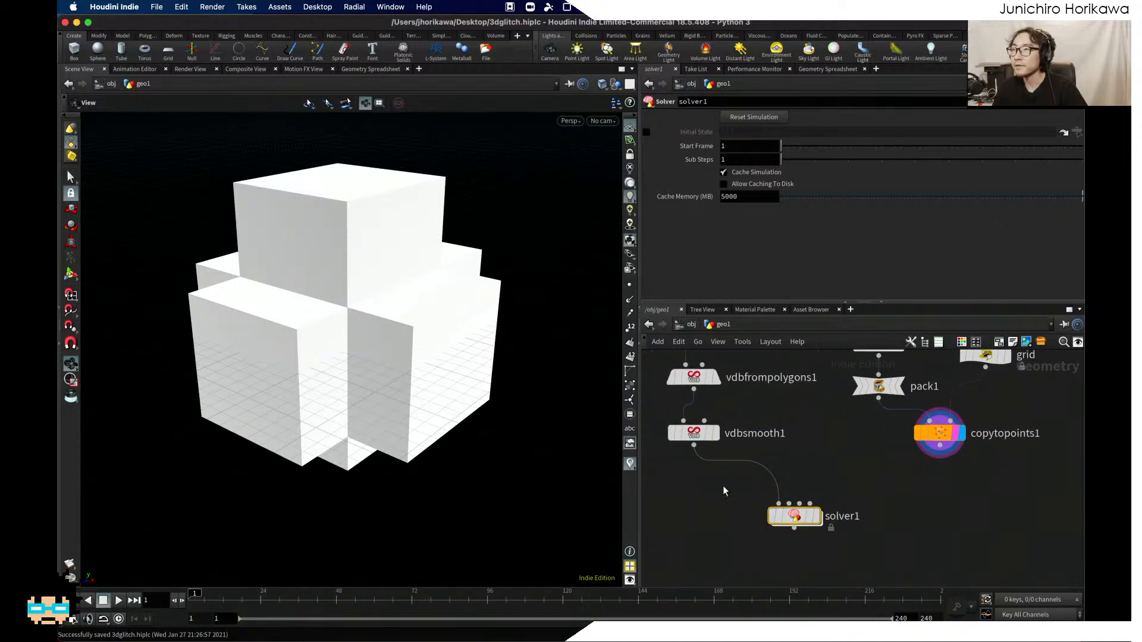
Step: Connect copytopoints1's output to solver1's second input, and display vdbsmooth1 and copytopoints1 in turn to view both inputs
scroll(663, 429, "up", 1)
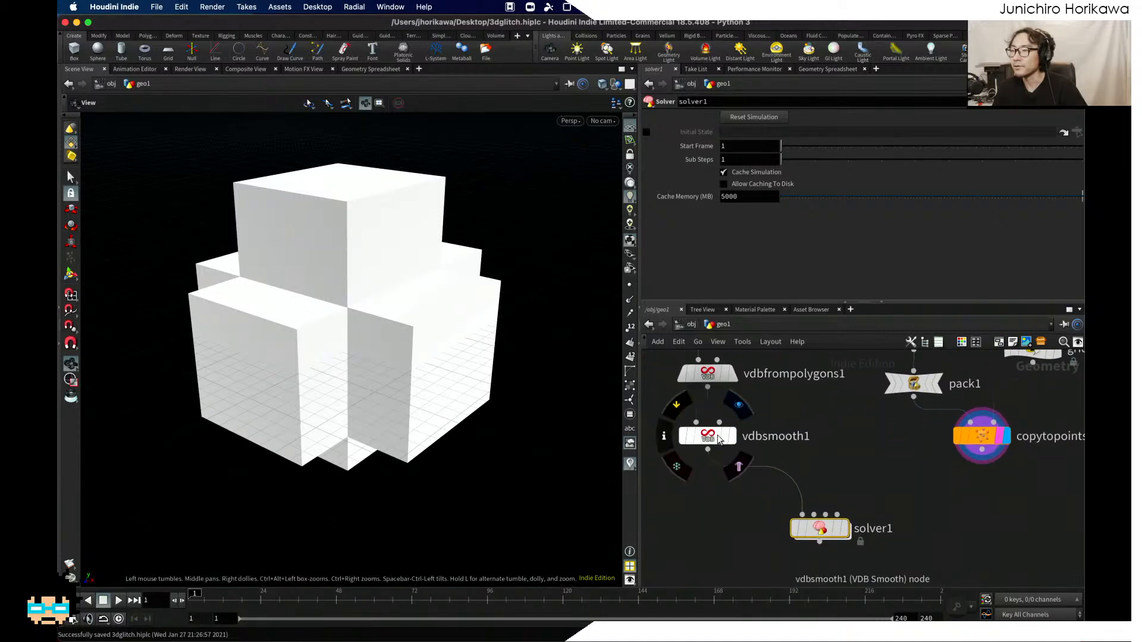
left_click(731, 435)
scroll(366, 298, "up", 3)
scroll(367, 297, "up", 2)
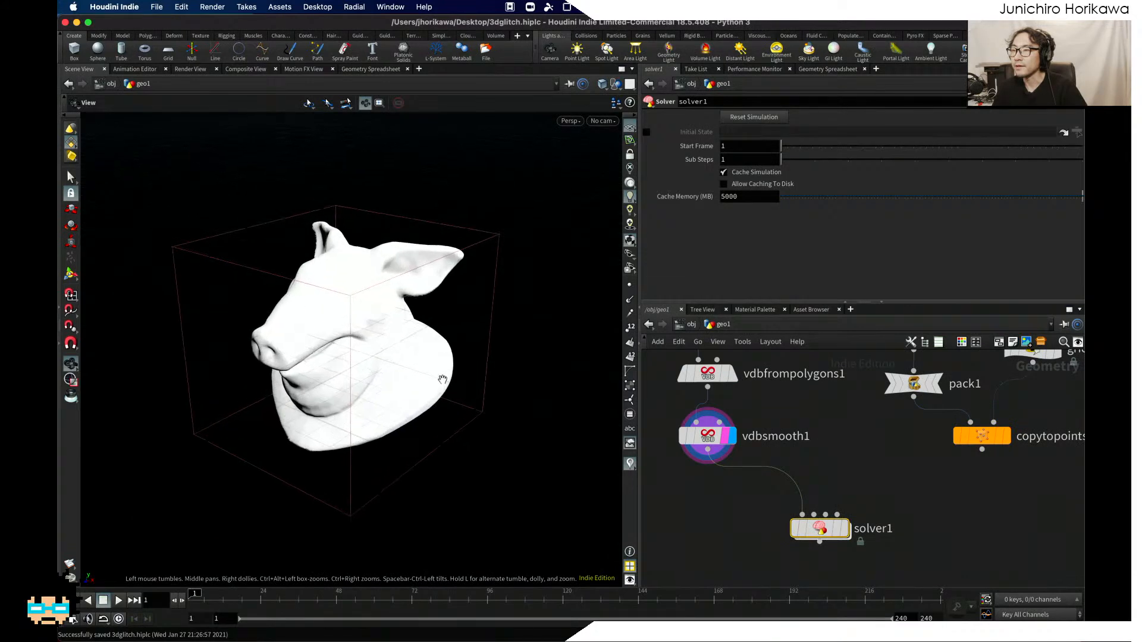
left_click_drag(982, 450, 812, 503)
middle_click_drag(812, 502, 737, 526)
left_click(930, 460)
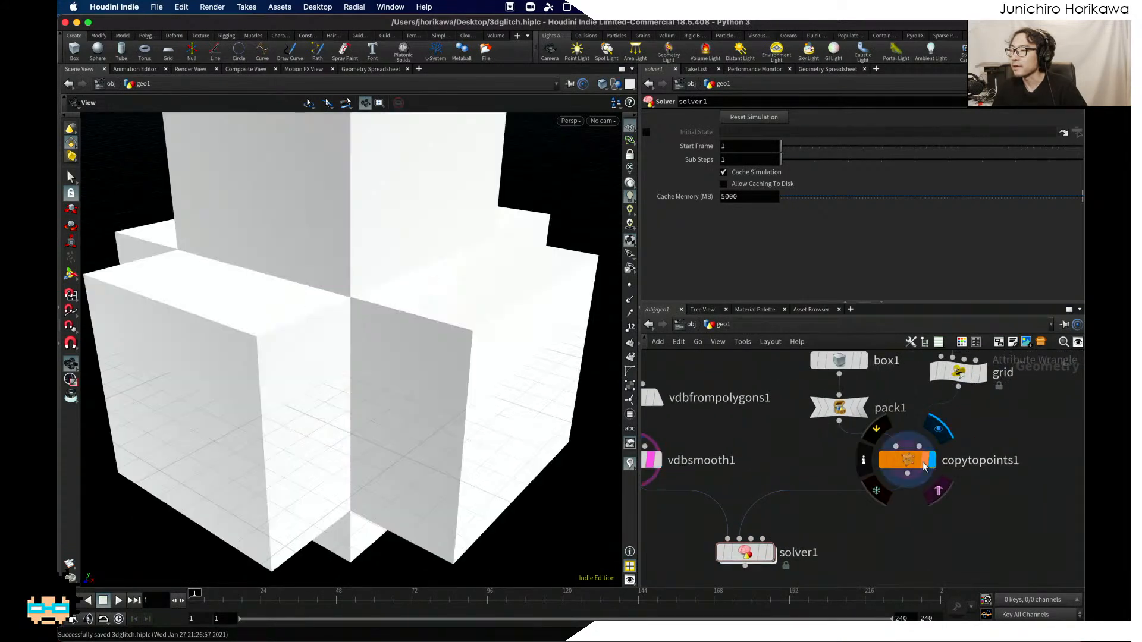
left_click_drag(462, 355, 490, 413)
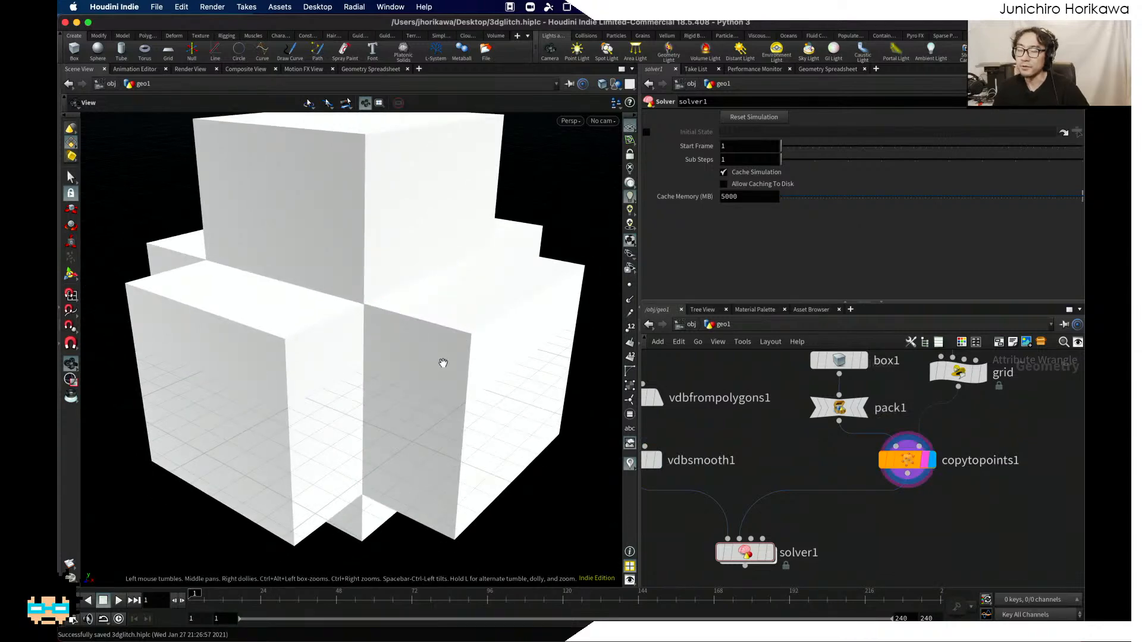
scroll(503, 505, "down", 1)
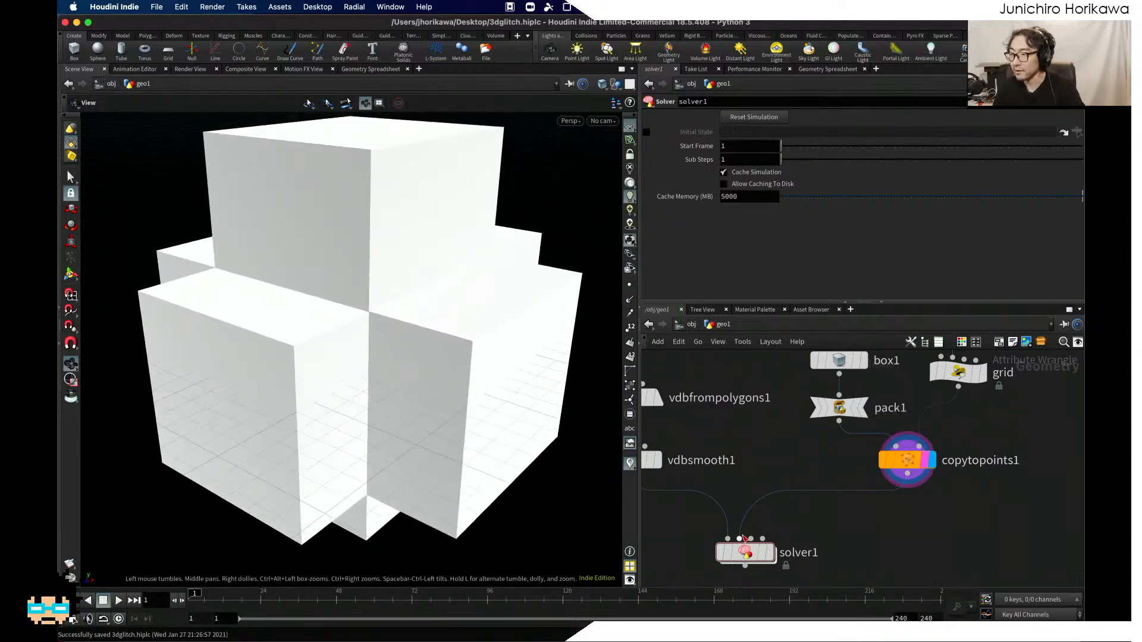
Step: Display solver1 and go inside its network
left_click(768, 553)
left_click(750, 555)
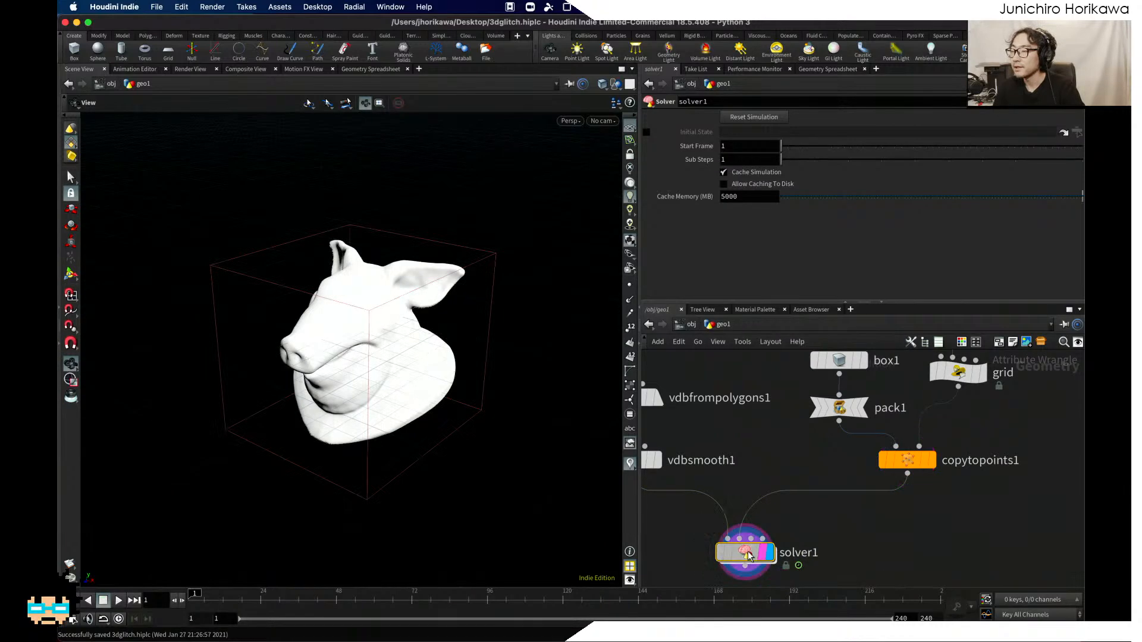
double_click(748, 555)
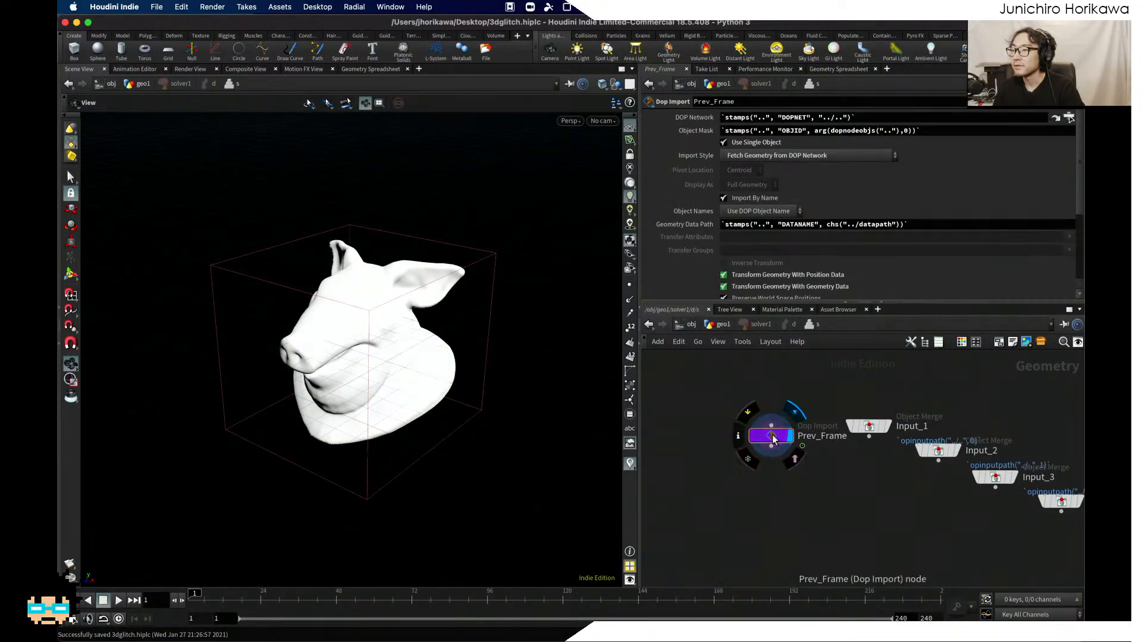
scroll(902, 455, "up", 2)
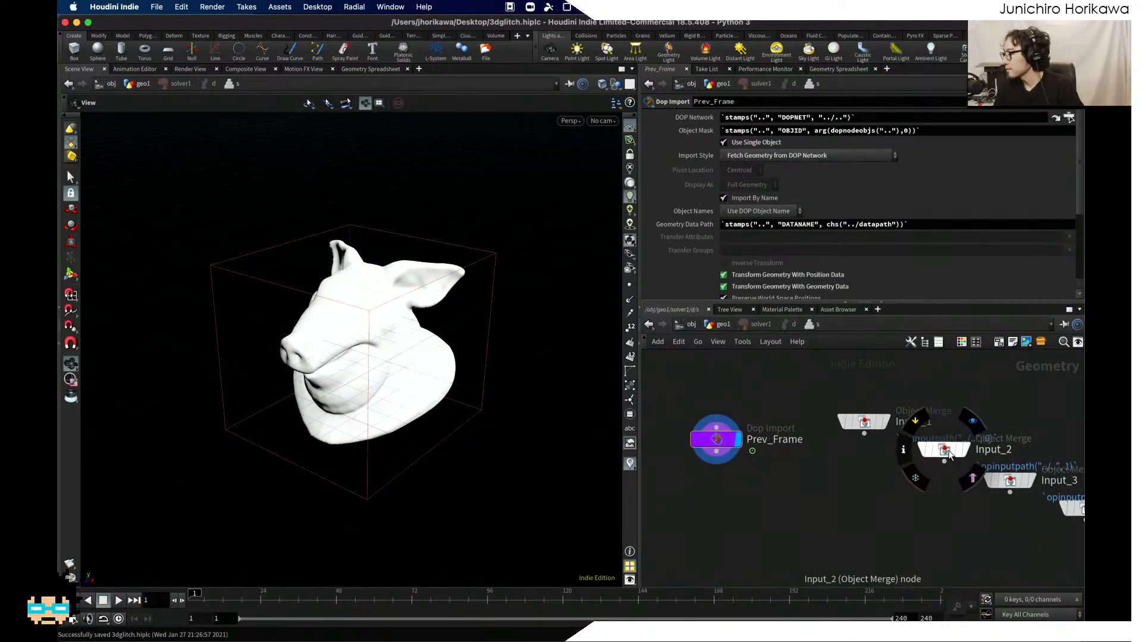
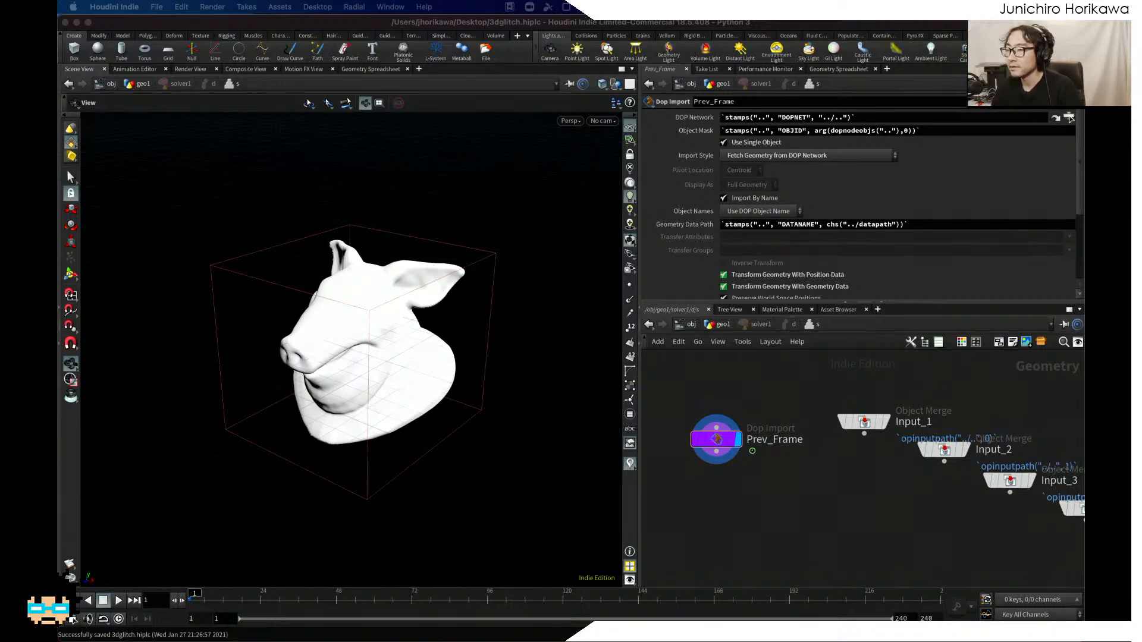
Step: Display the Input_2 node inside the solver and move it slightly down, below Input_1
left_click(819, 491)
scroll(804, 487, "down", 2)
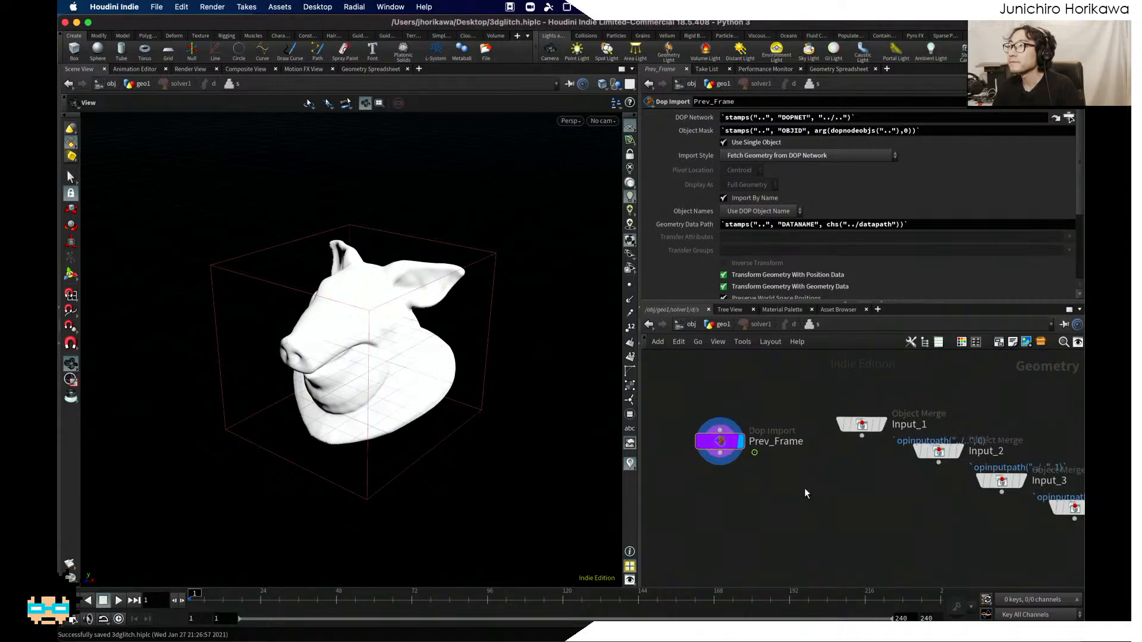
scroll(806, 463, "up", 4)
middle_click_drag(754, 485, 827, 461)
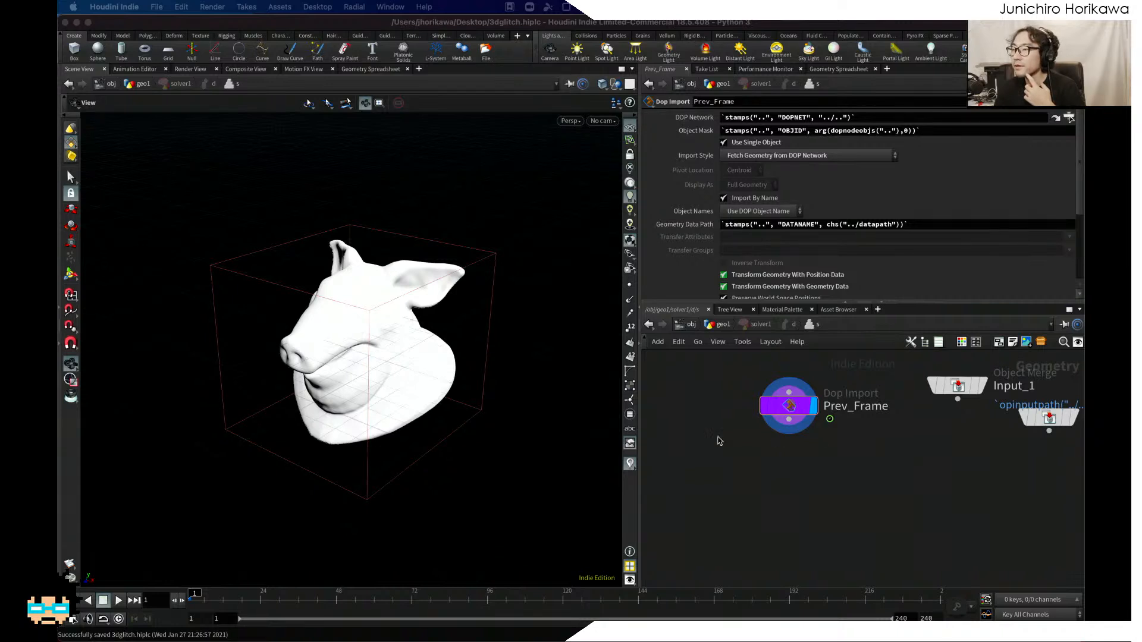
scroll(938, 473, "right", 10)
mouse_move(860, 427)
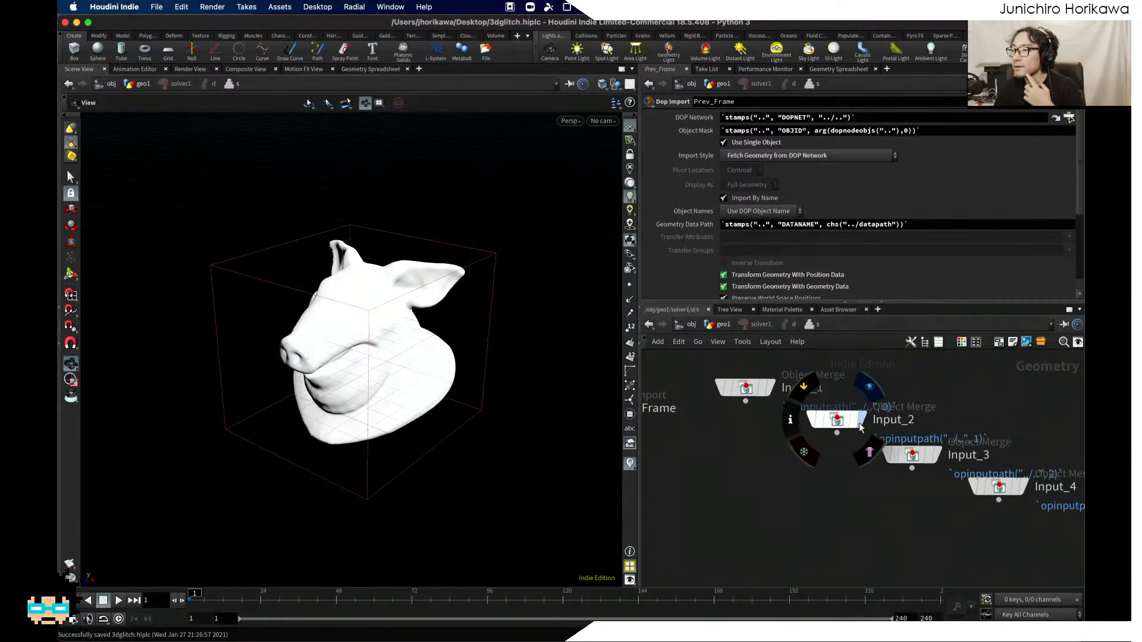
left_click(869, 387)
left_click_drag(838, 420, 814, 447)
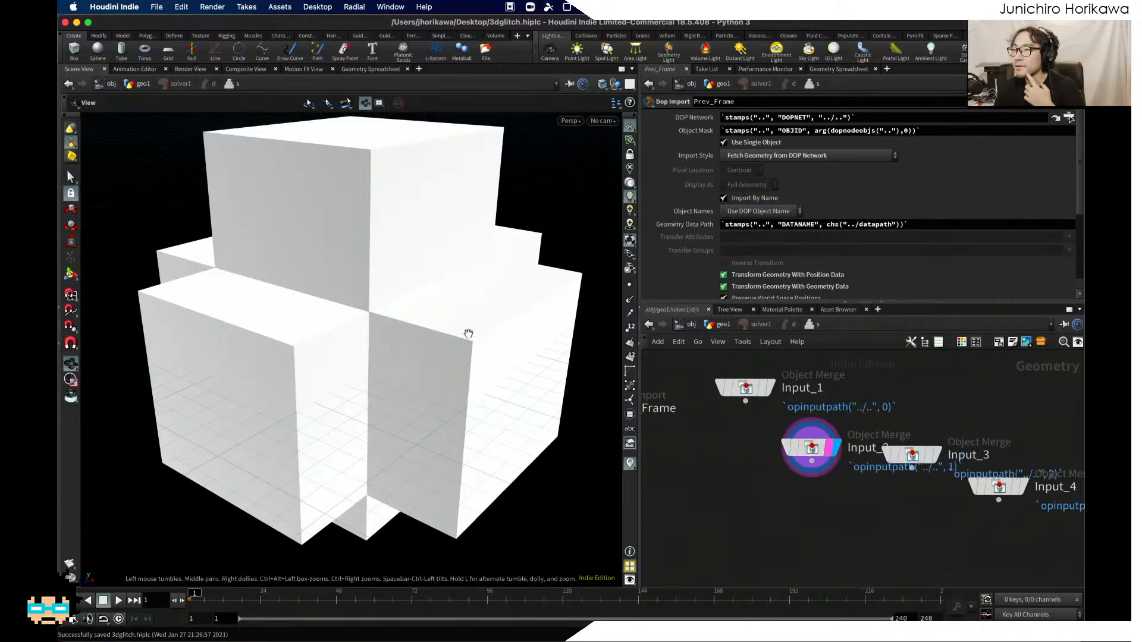
scroll(468, 334, "down", 5)
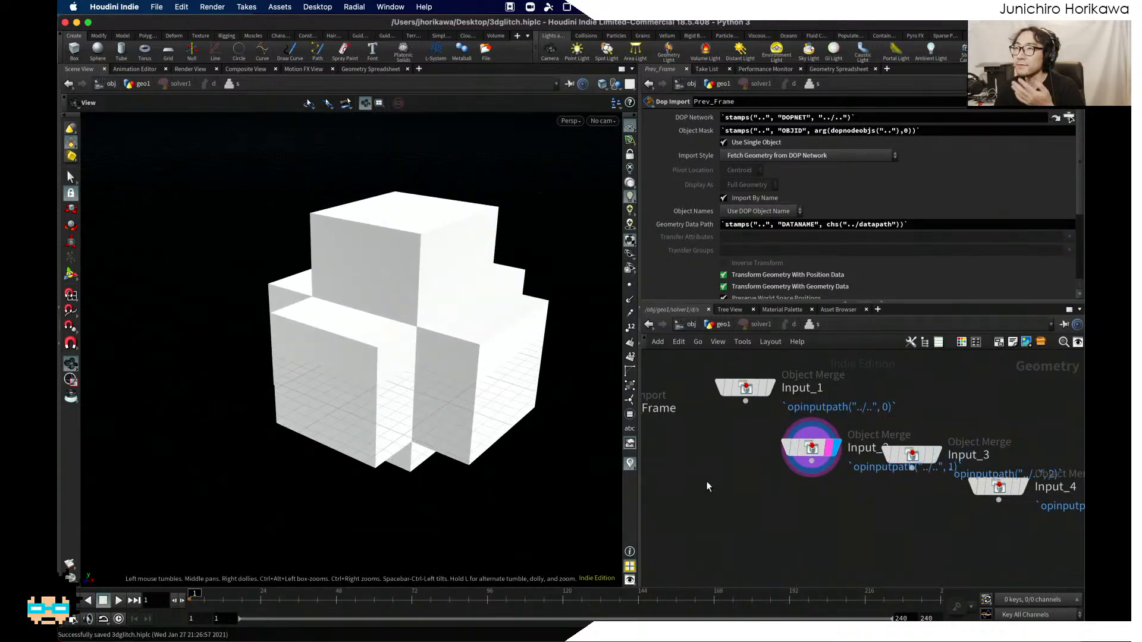
Step: Add a Sort node below Input_2, connect Input_2's output to it and display it
middle_click_drag(706, 480, 712, 459)
key("Tab")
type("sort")
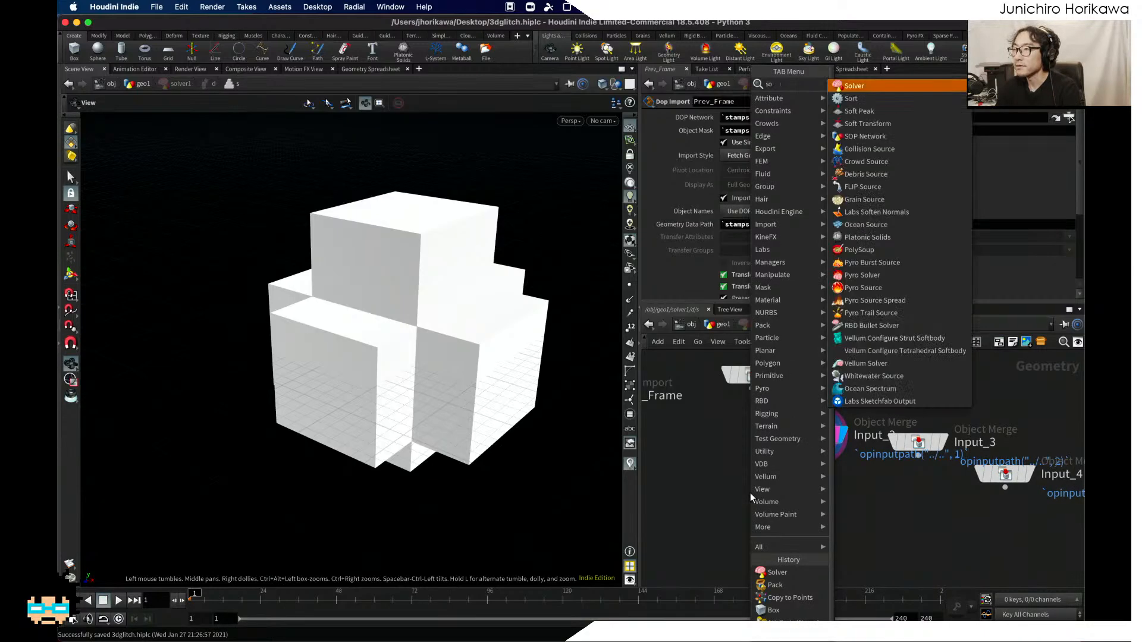
key("Return")
left_click(766, 495)
left_click_drag(767, 499, 818, 511)
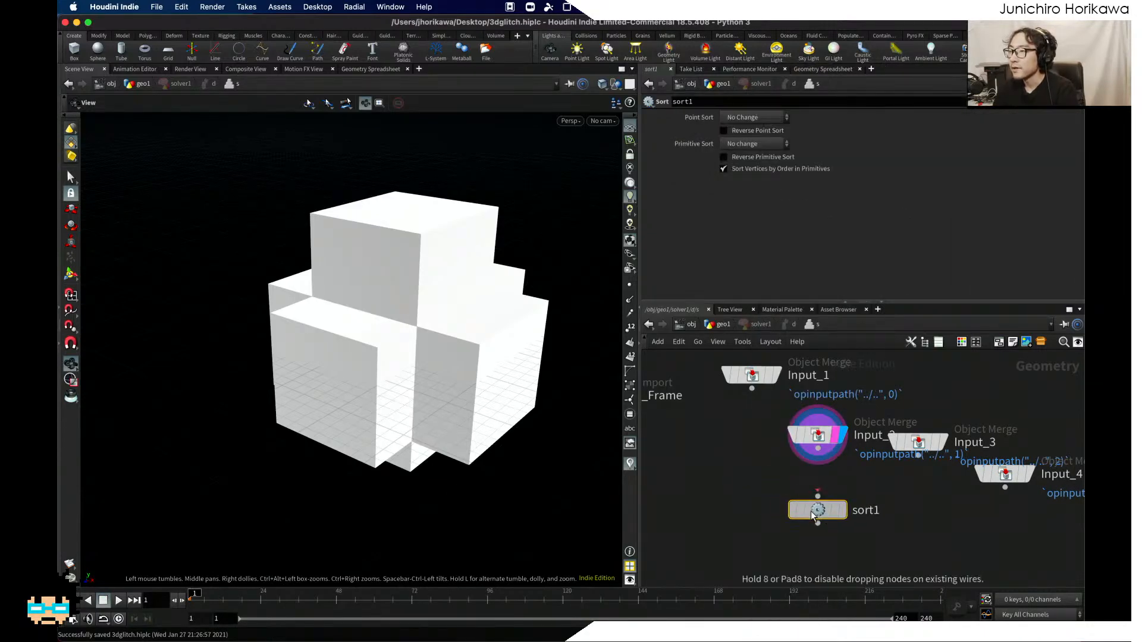
left_click(817, 492)
left_click(818, 448)
left_click(842, 508)
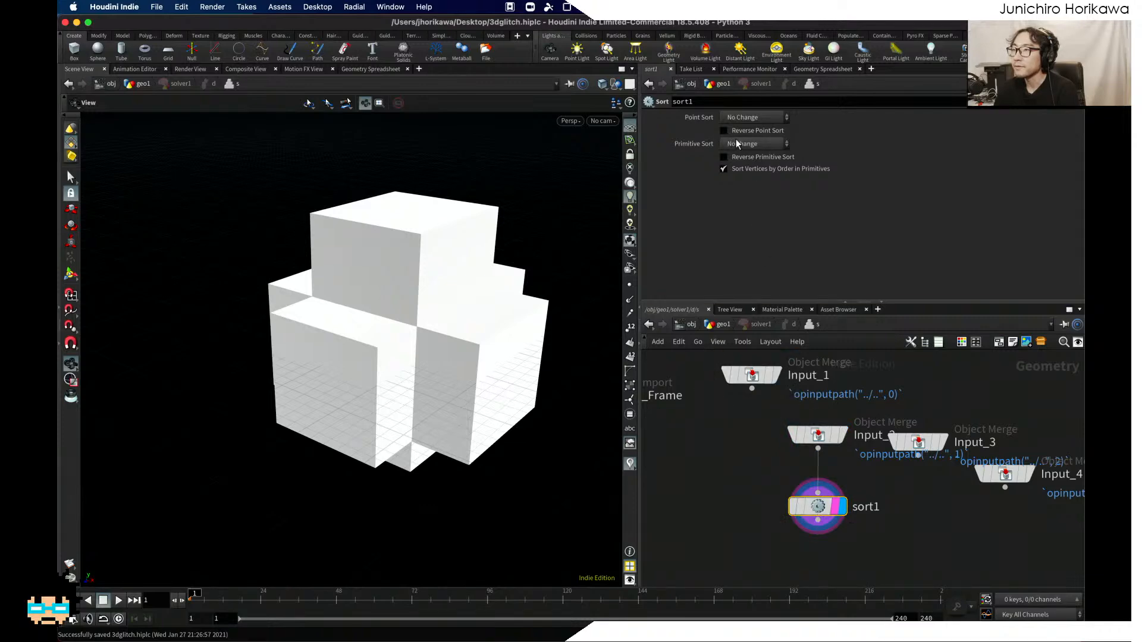
Step: Set sort1's primitive sort to Random with the seed $FF
left_click(740, 141)
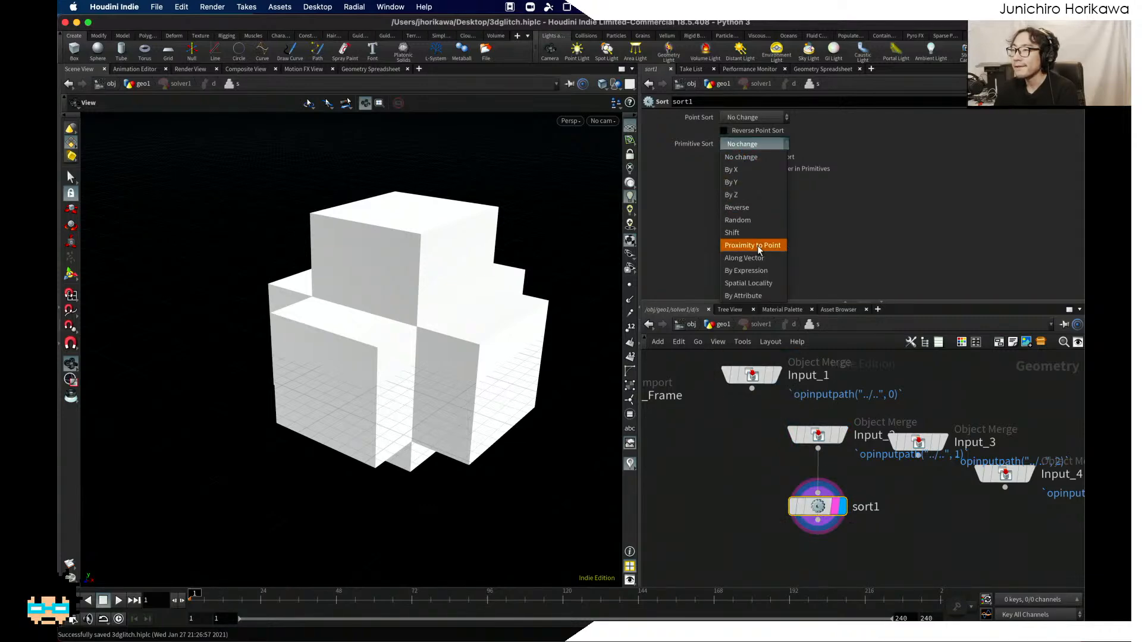
left_click(750, 221)
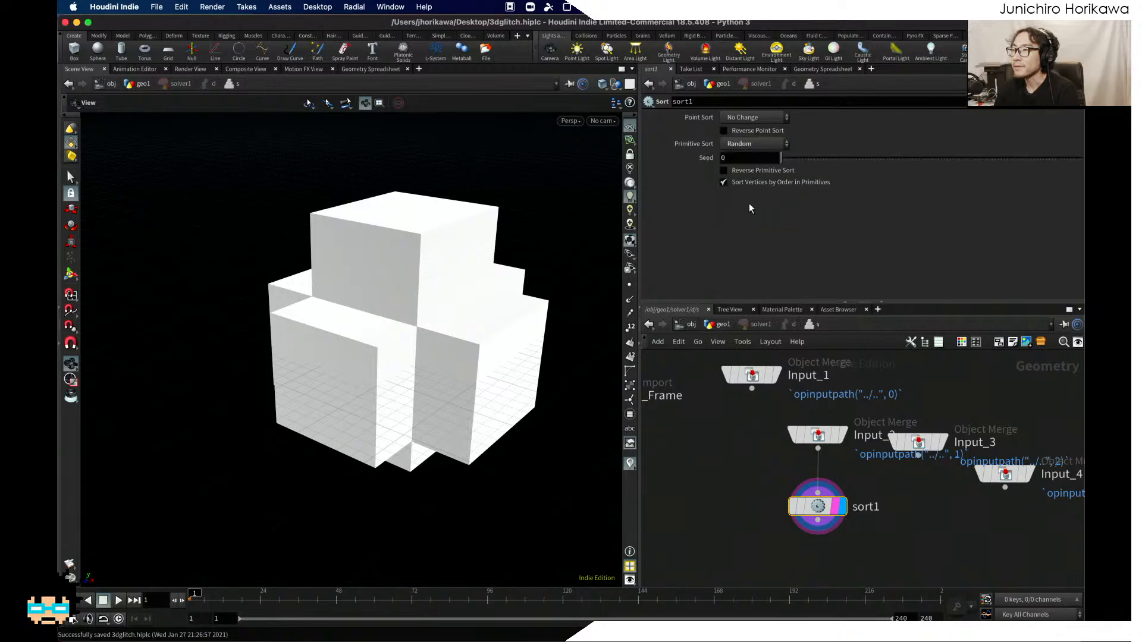
double_click(737, 160)
type("$FF")
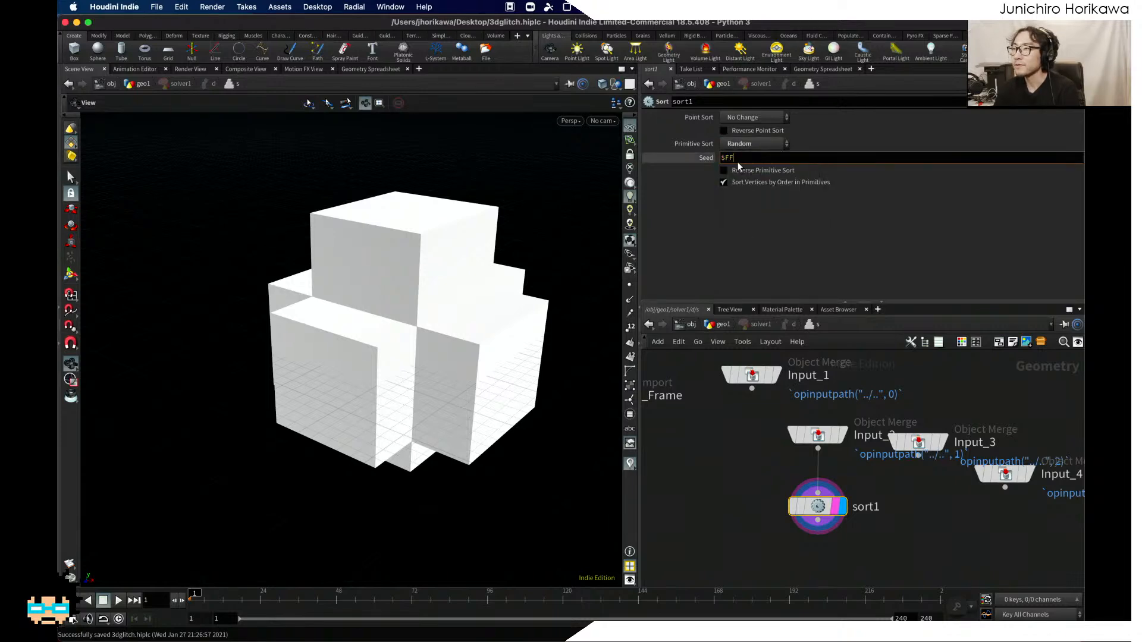
key("Return")
left_click(753, 417)
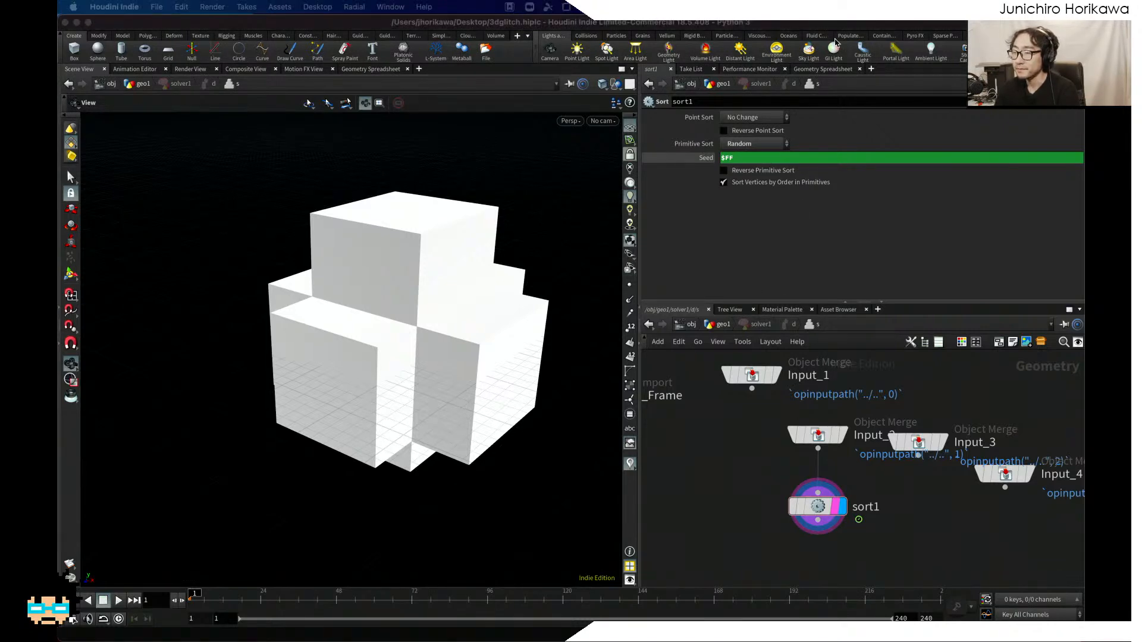
Step: Add a Delete node below sort1, connected to its output, and display it
middle_click_drag(762, 510, 740, 454)
key("Tab")
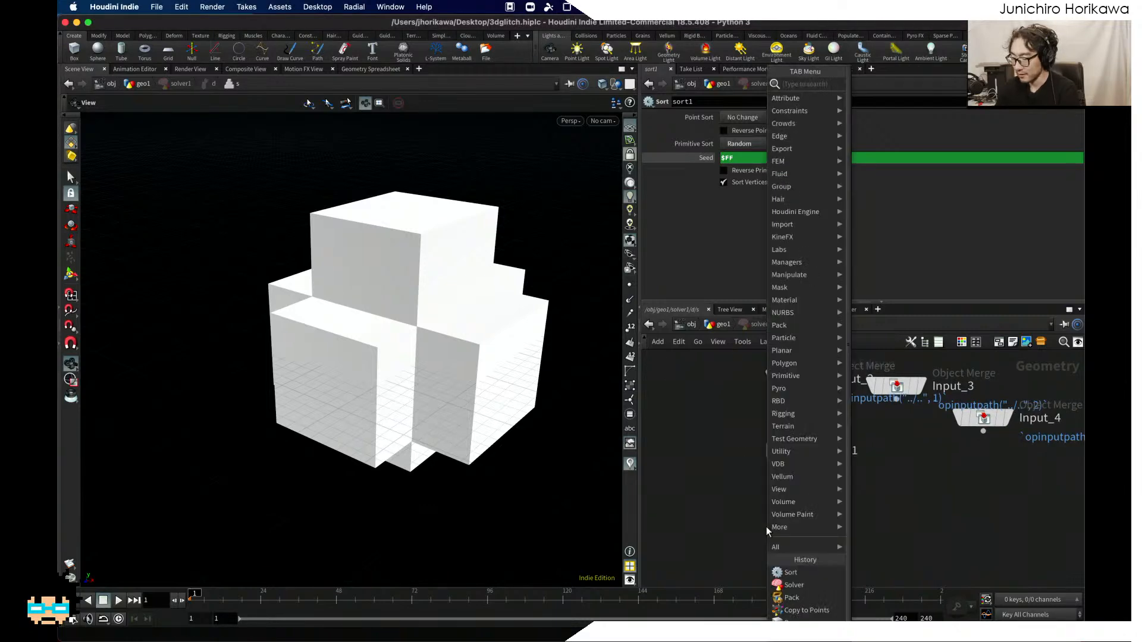
key("Escape")
key("Tab")
type("delete")
key("Return")
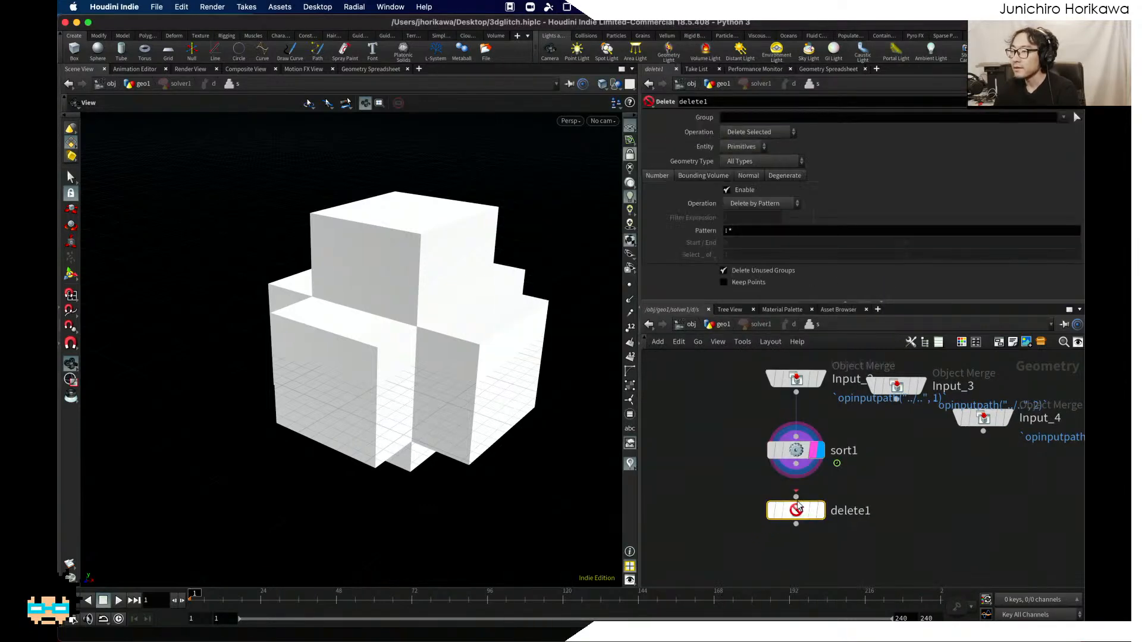
left_click(818, 510)
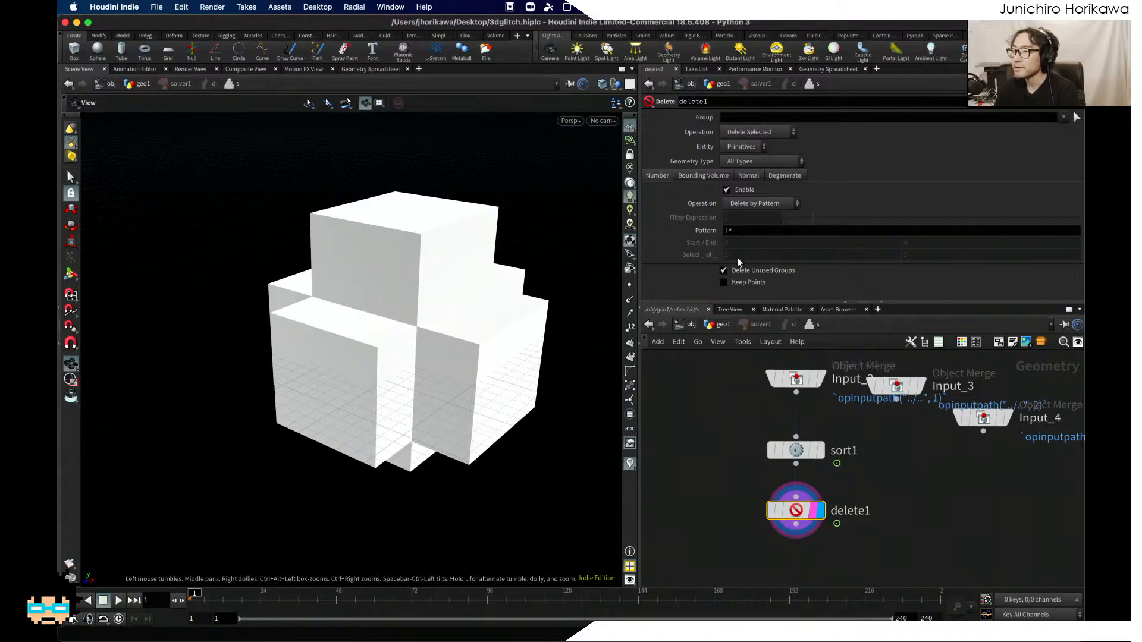
Step: Set delete1's pattern to 0 and its operation to Delete Non-Selected so only the first primitive is kept
type("0")
key("Return")
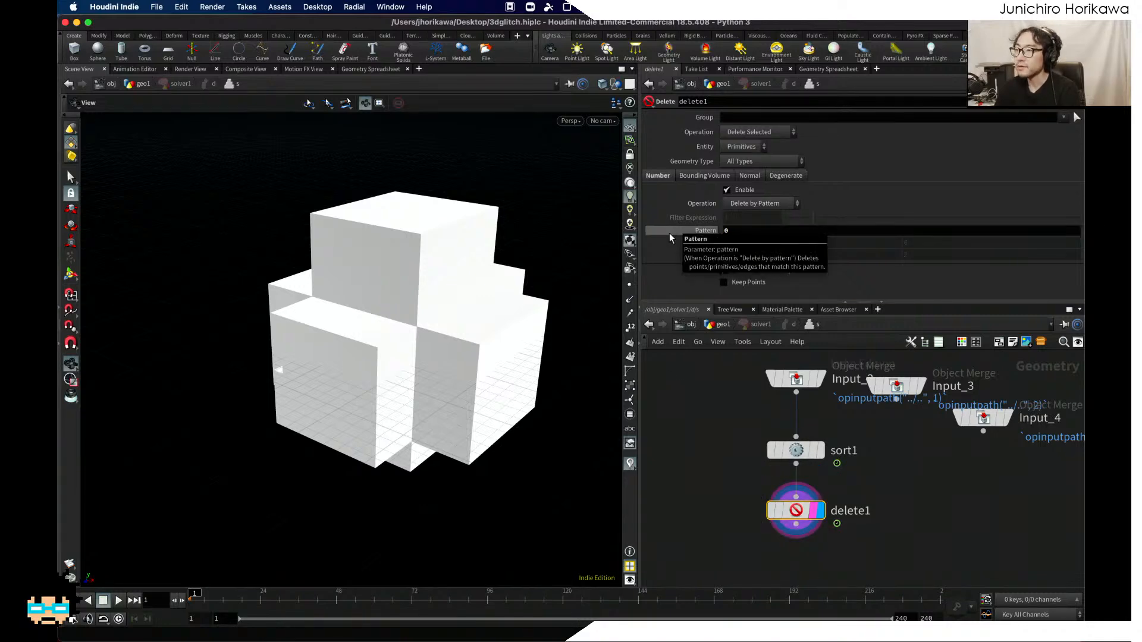
left_click(756, 132)
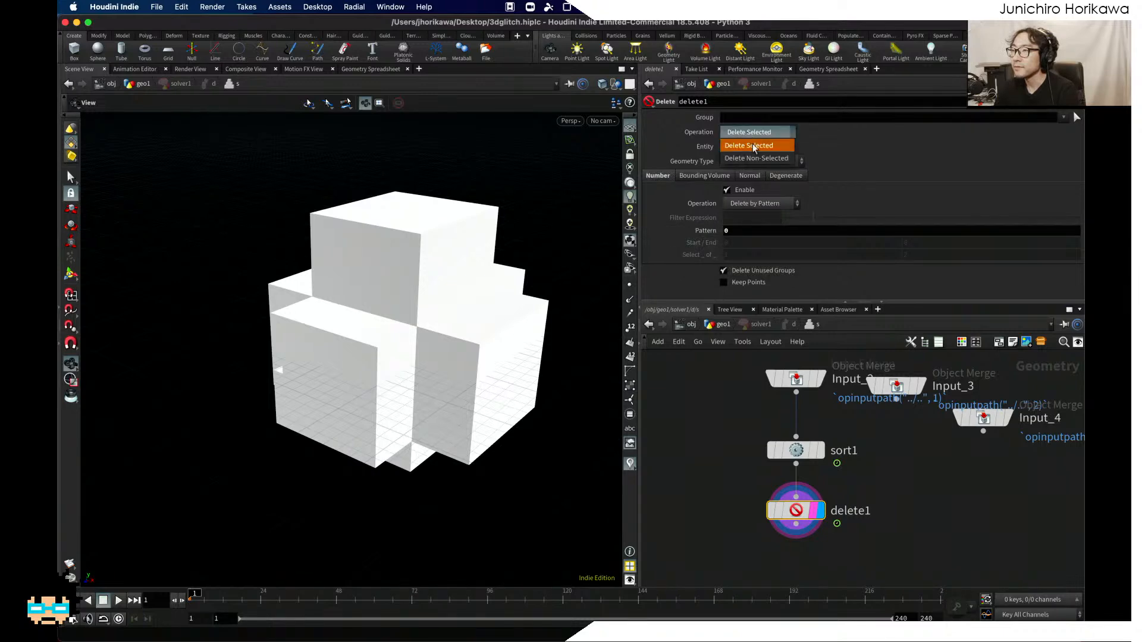
left_click(752, 143)
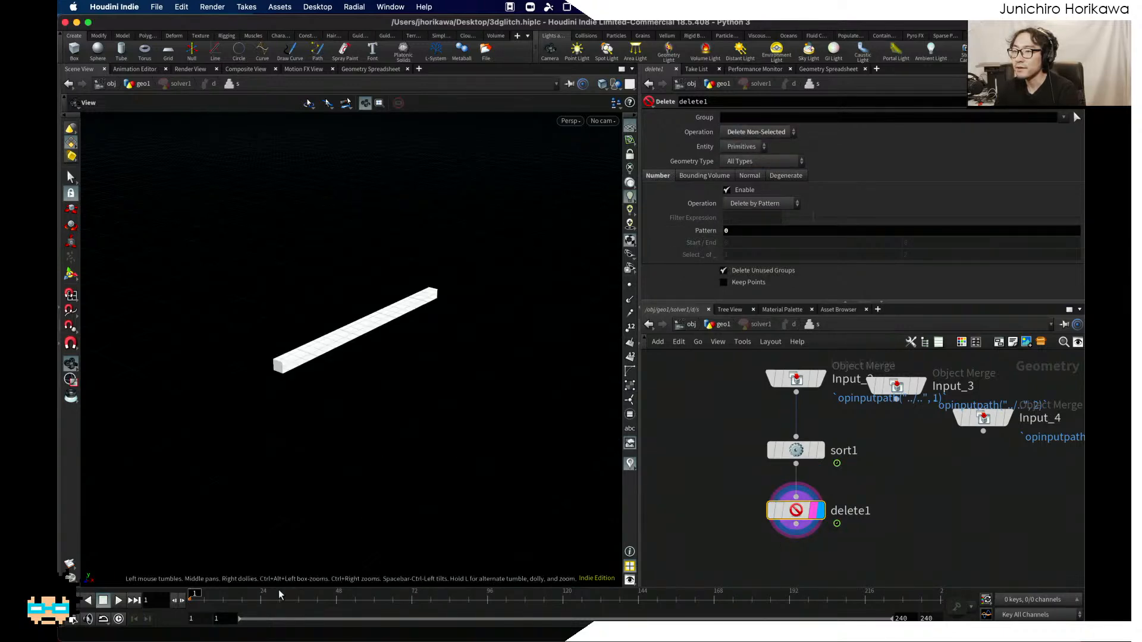
Step: Scrub through the timeline to check the randomly kept box on different frames, and return to frame 1
left_click_drag(224, 596, 437, 602)
mouse_move(500, 602)
left_mouse_down()
mouse_move(604, 602)
mouse_move(185, 602)
left_mouse_up()
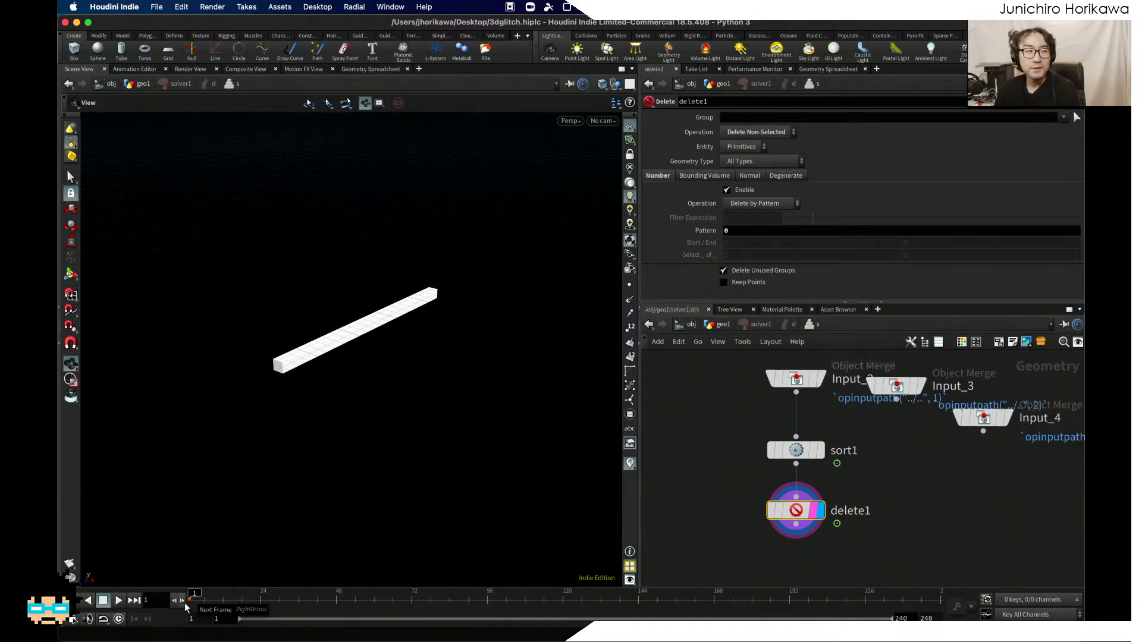
mouse_move(202, 598)
left_mouse_down()
mouse_move(262, 597)
mouse_move(192, 597)
left_mouse_up()
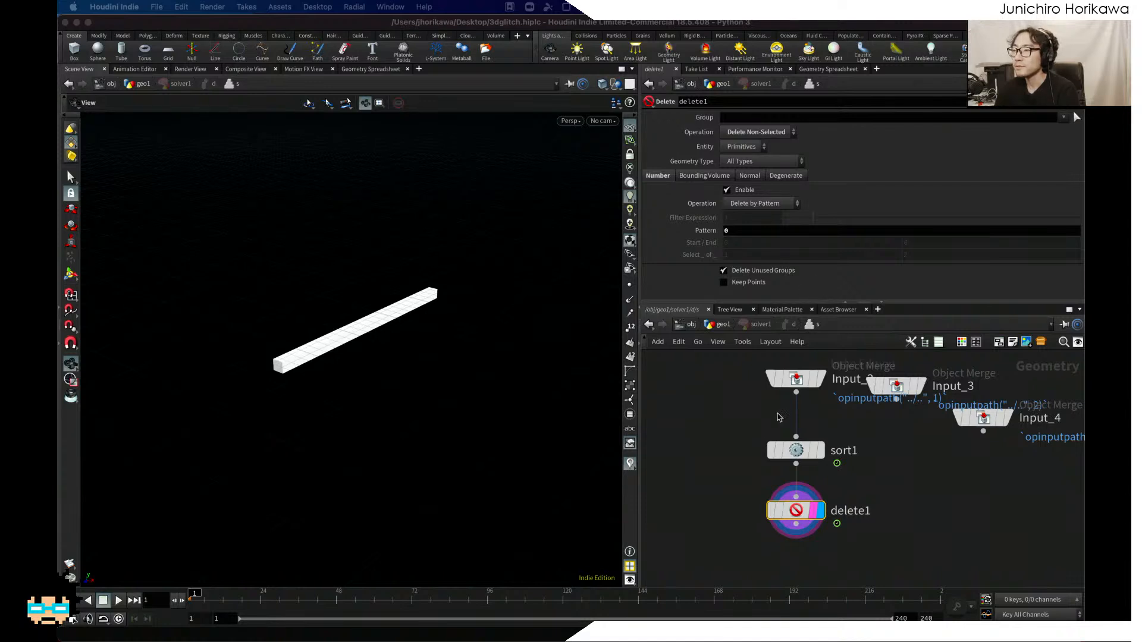
Step: Display the Prev_Frame node in place of delete1
left_click(802, 517)
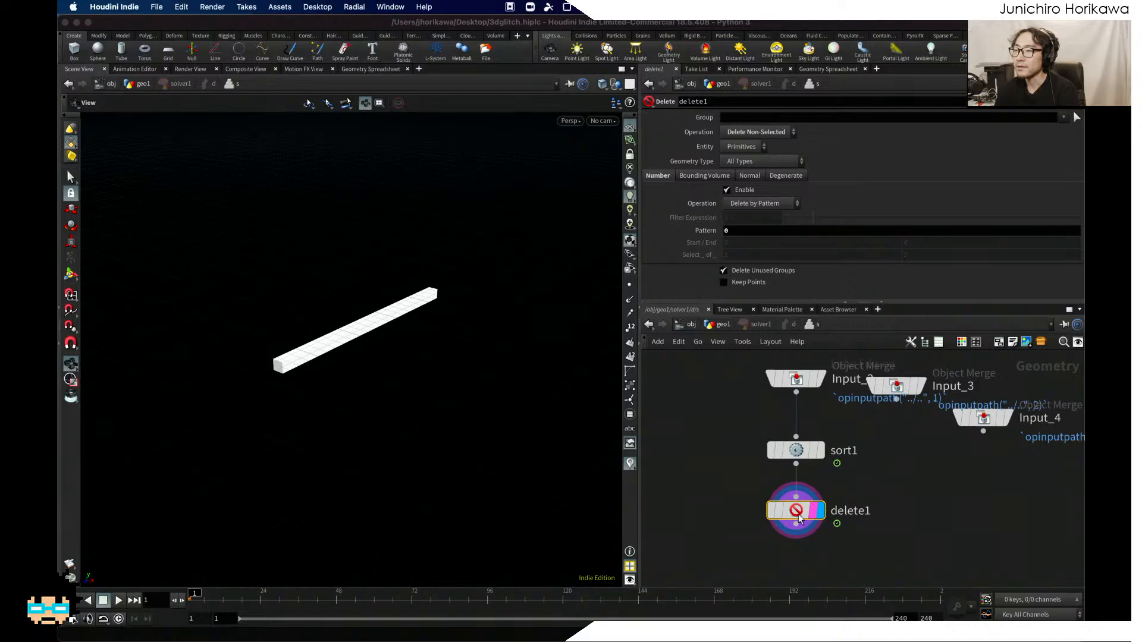
scroll(800, 517, "down", 5)
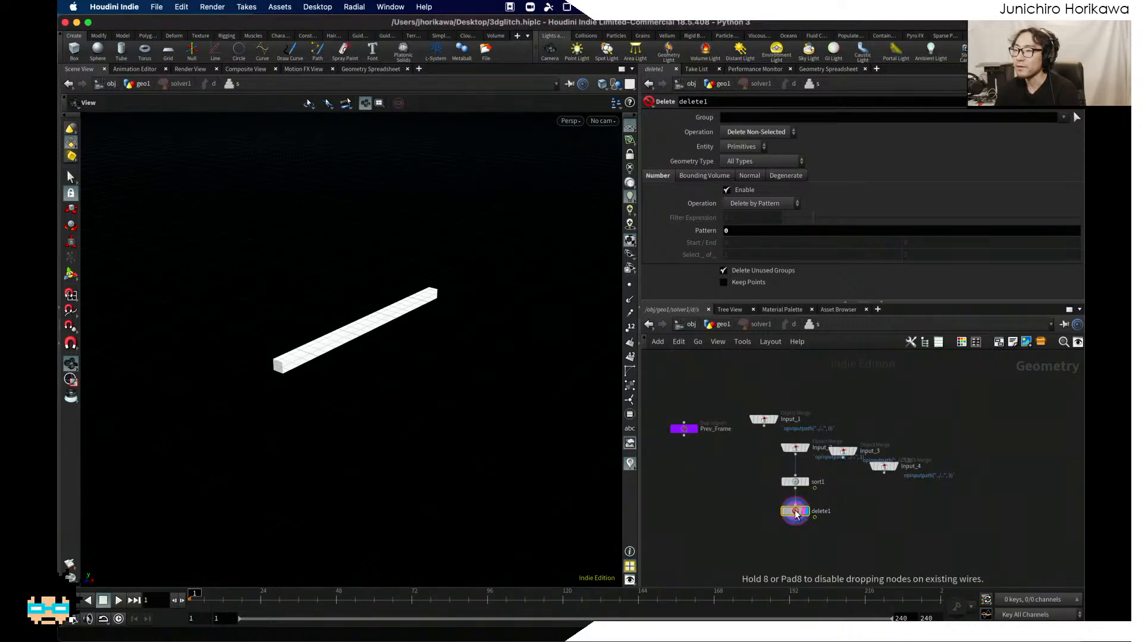
scroll(721, 451, "up", 5)
left_click(699, 409)
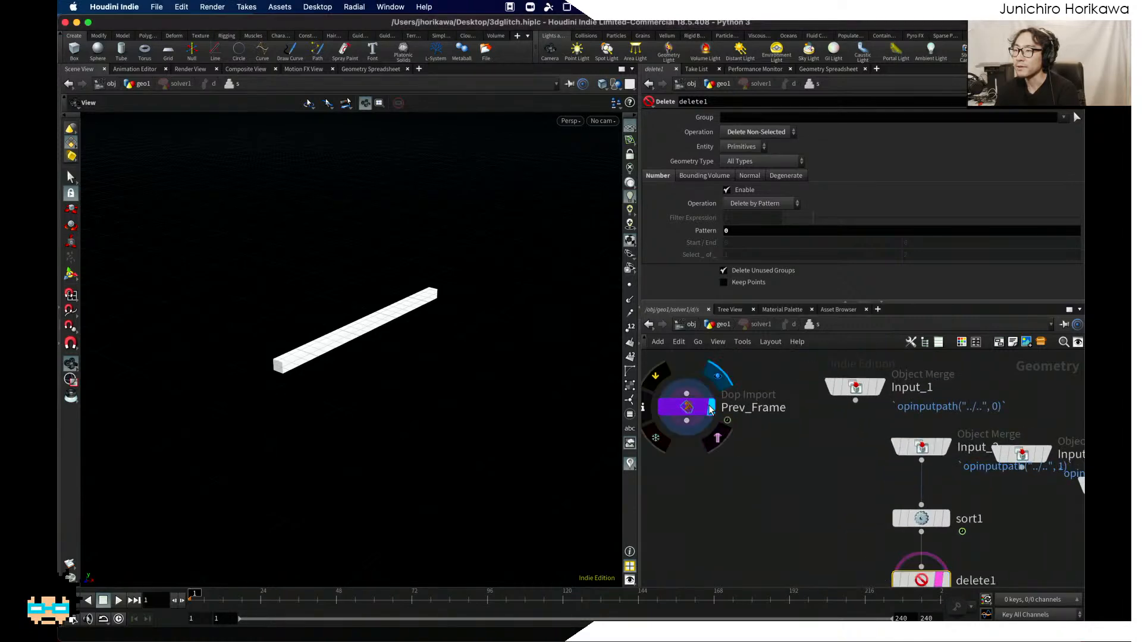
key("f")
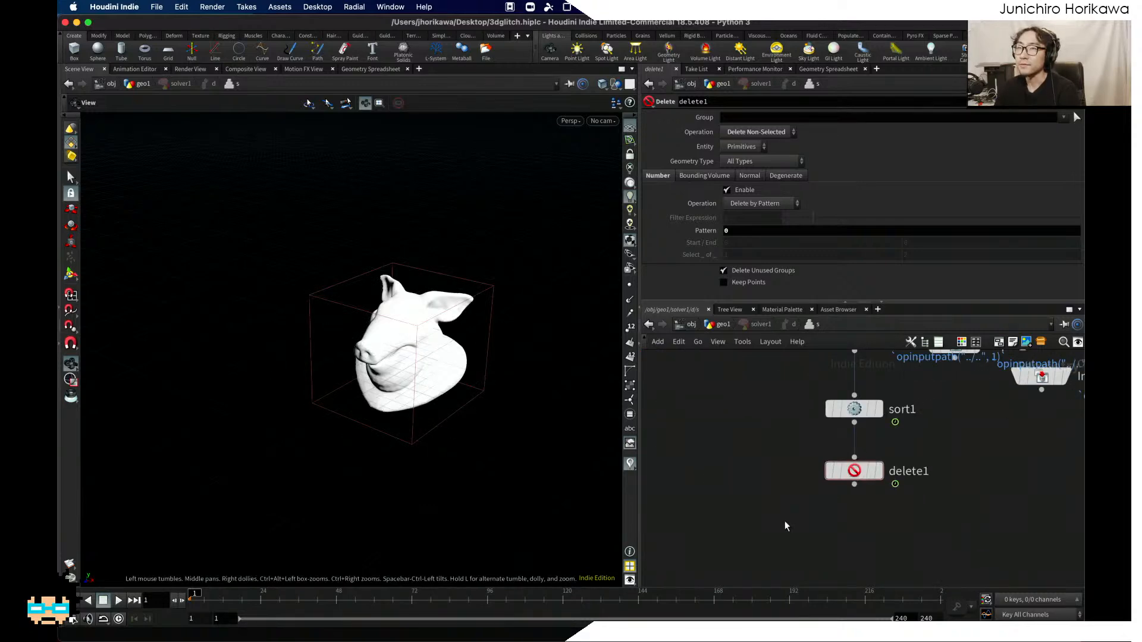
left_click(835, 359)
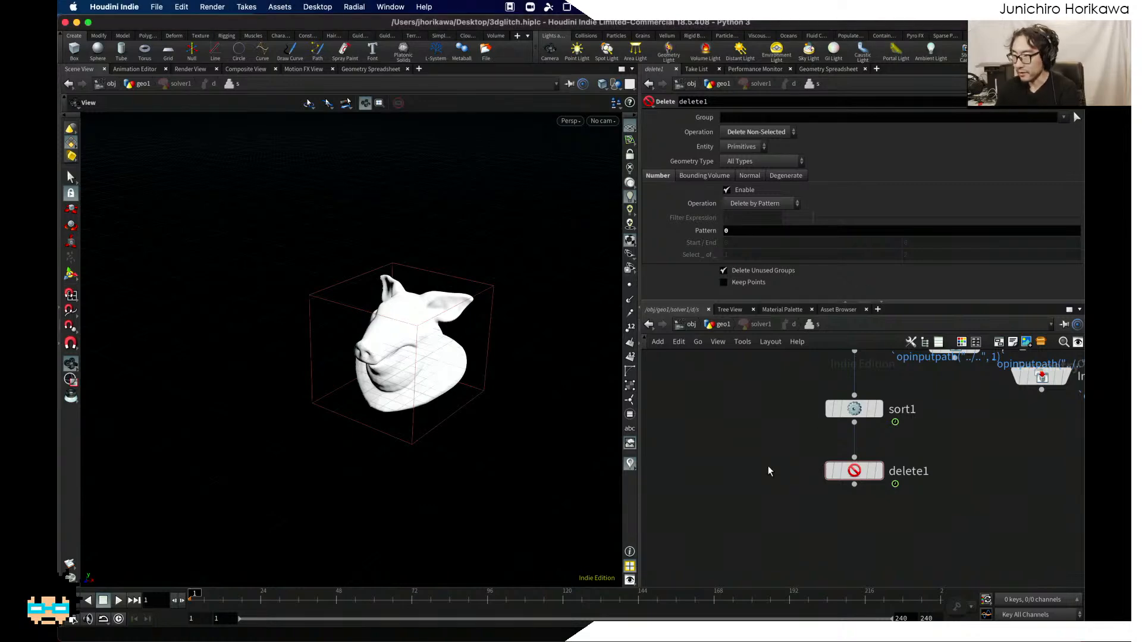
key("Tab")
key("Escape")
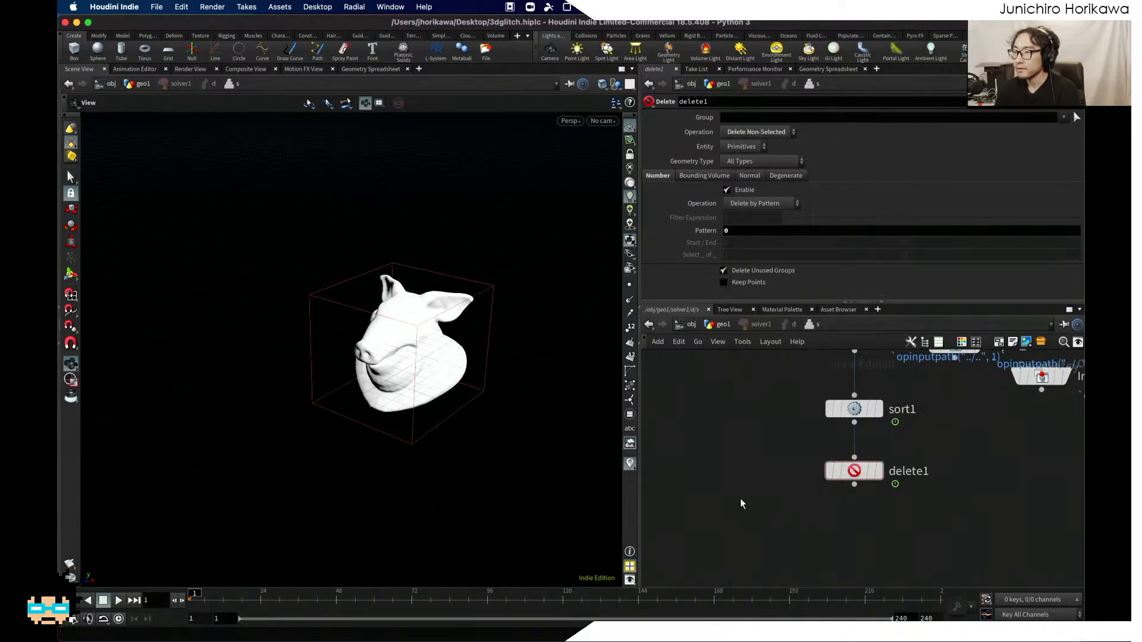
Step: Add a VDB from Polygons node below delete1, connected to its output, and display it
key("Tab")
type("vd")
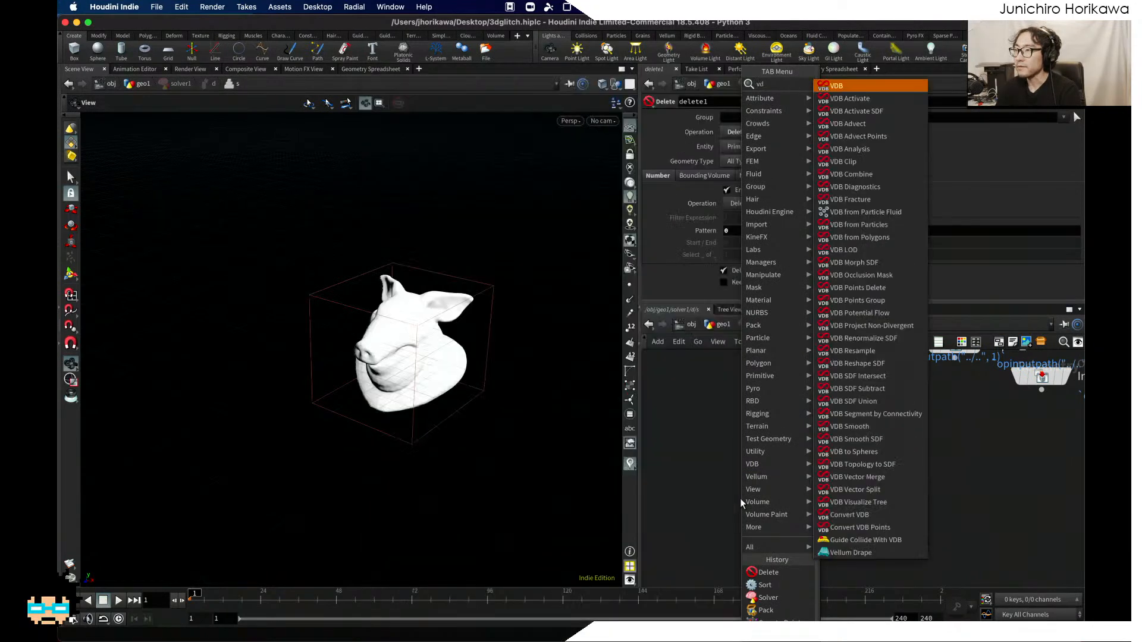
type("b from pol")
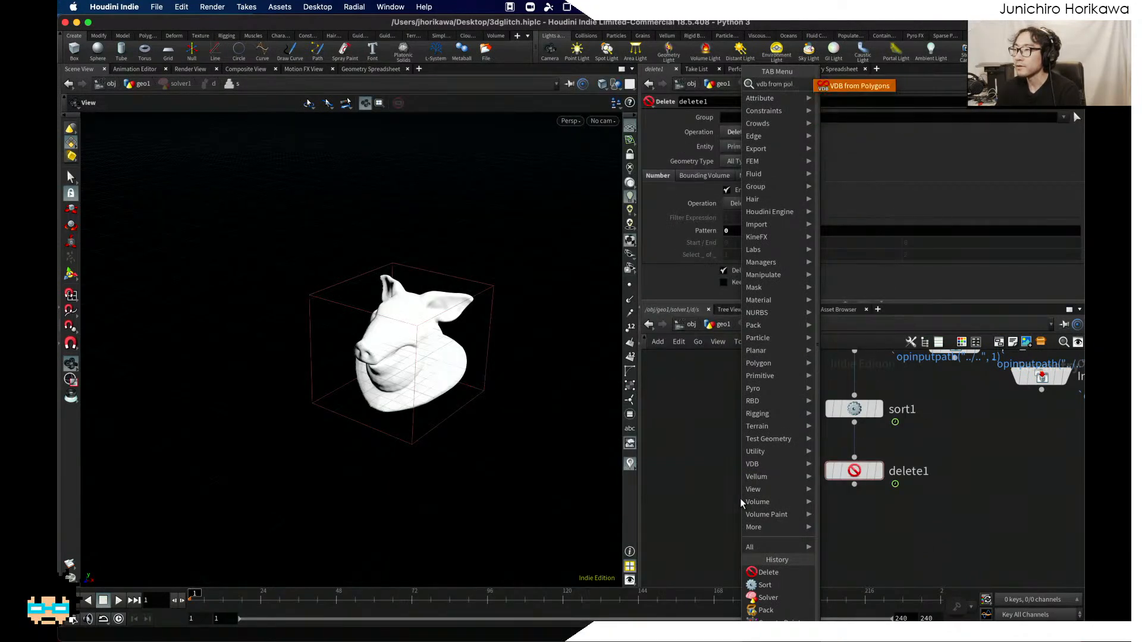
key("Return")
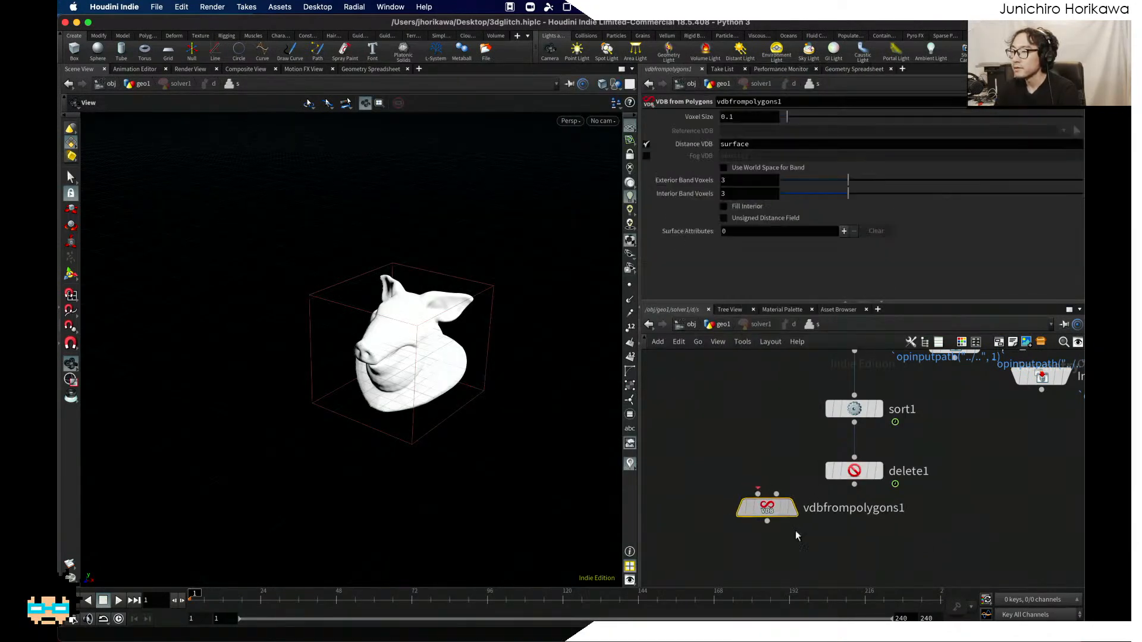
left_click(827, 535)
left_click(849, 501)
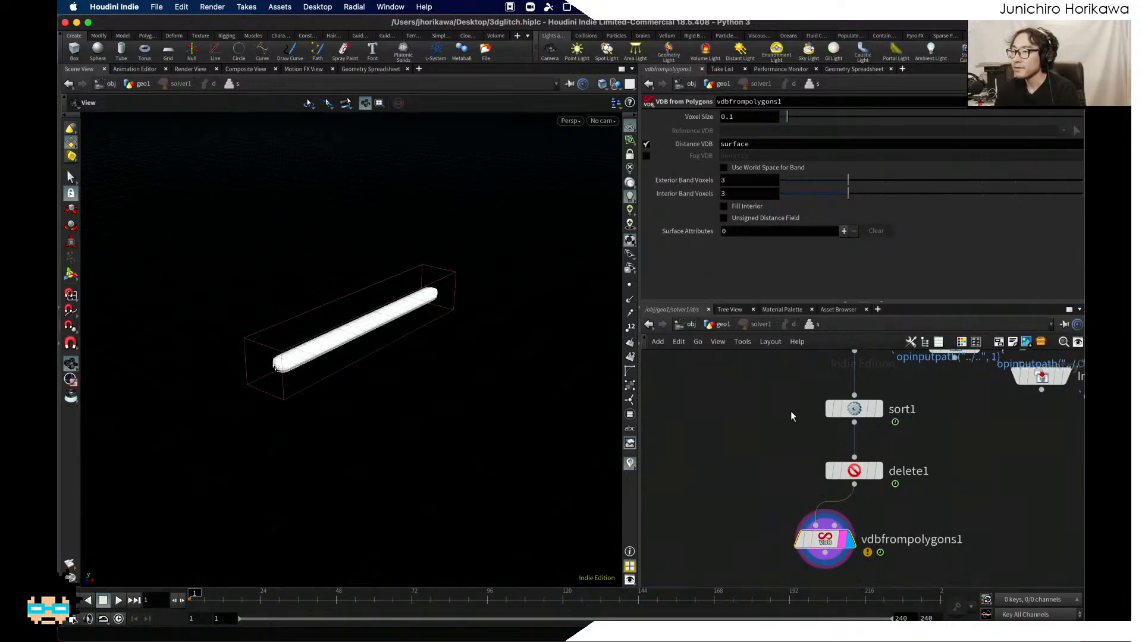
Step: Link the Voxel Size of vdbfrompolygons1 inside the solver to the CONTROLLER null's volume res parameter as a relative reference
left_click(721, 324)
scroll(952, 523, "down", 3)
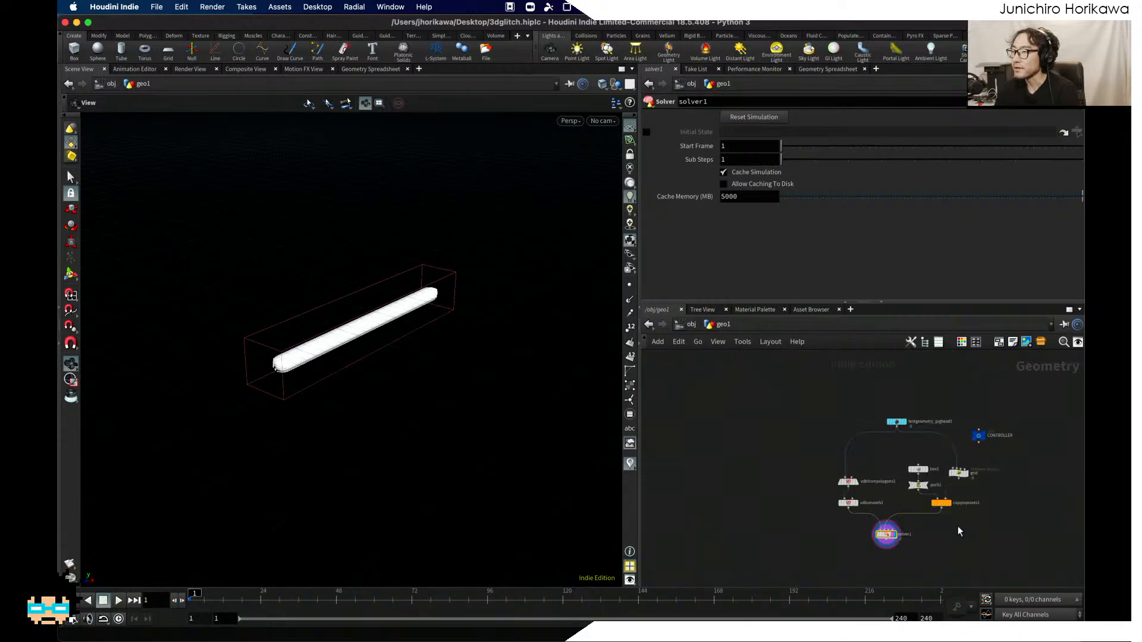
left_click(940, 464)
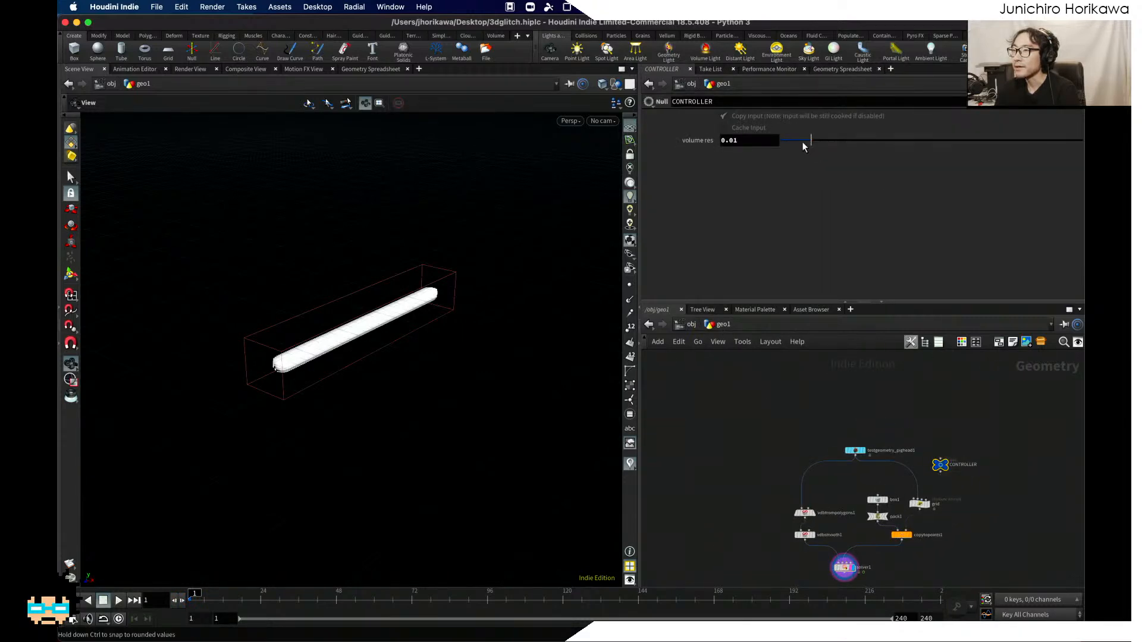
right_click(759, 136)
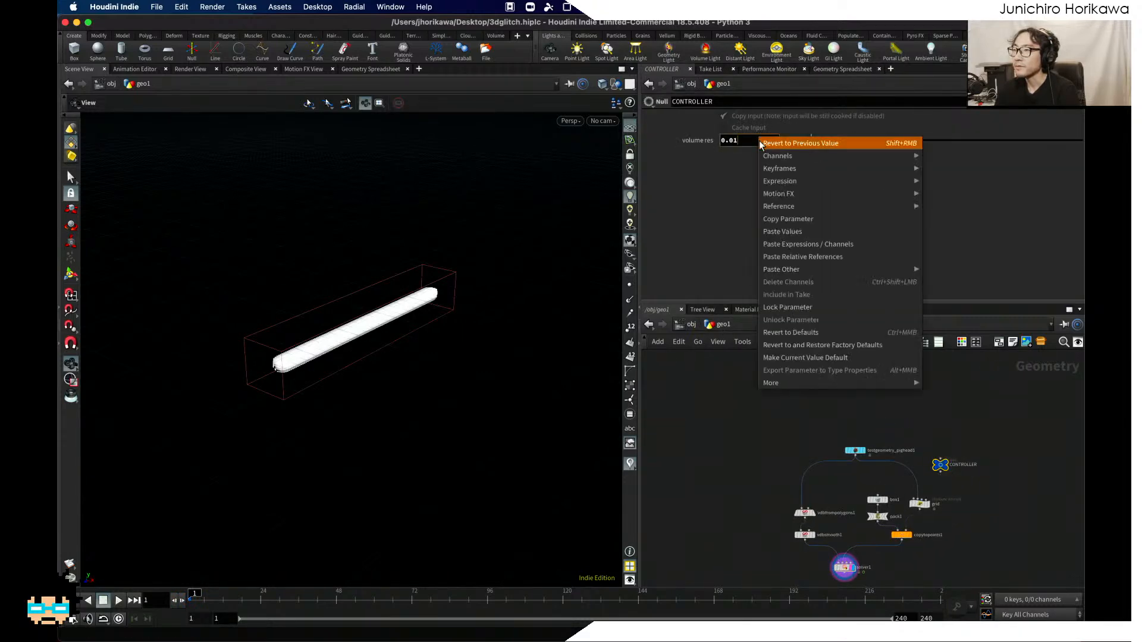
left_click(783, 216)
scroll(797, 494, "up", 3)
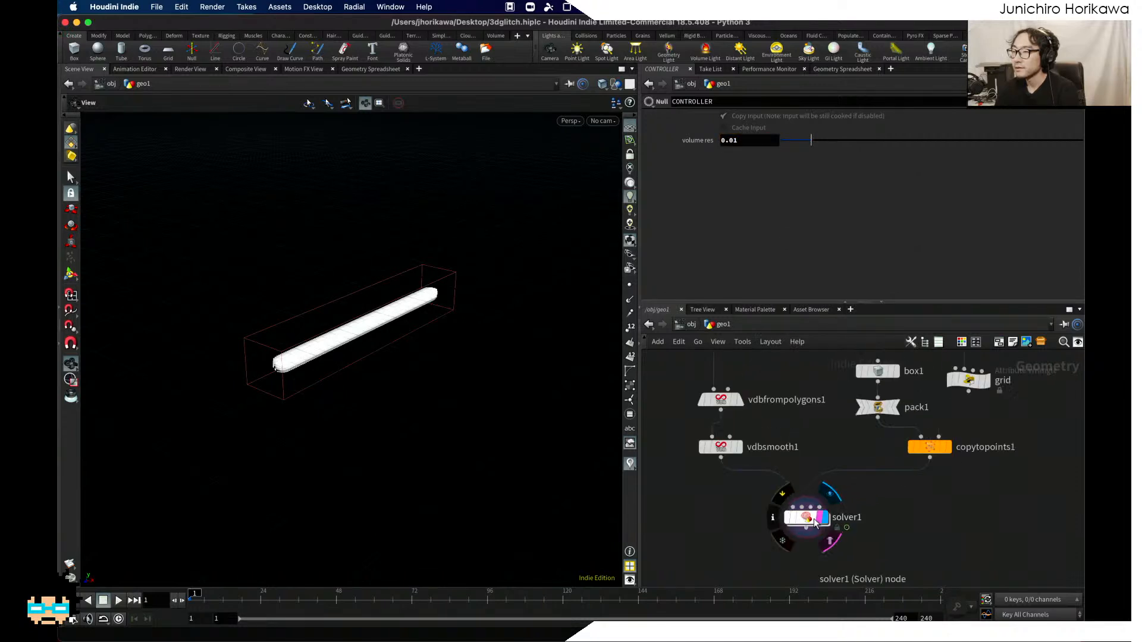
double_click(813, 518)
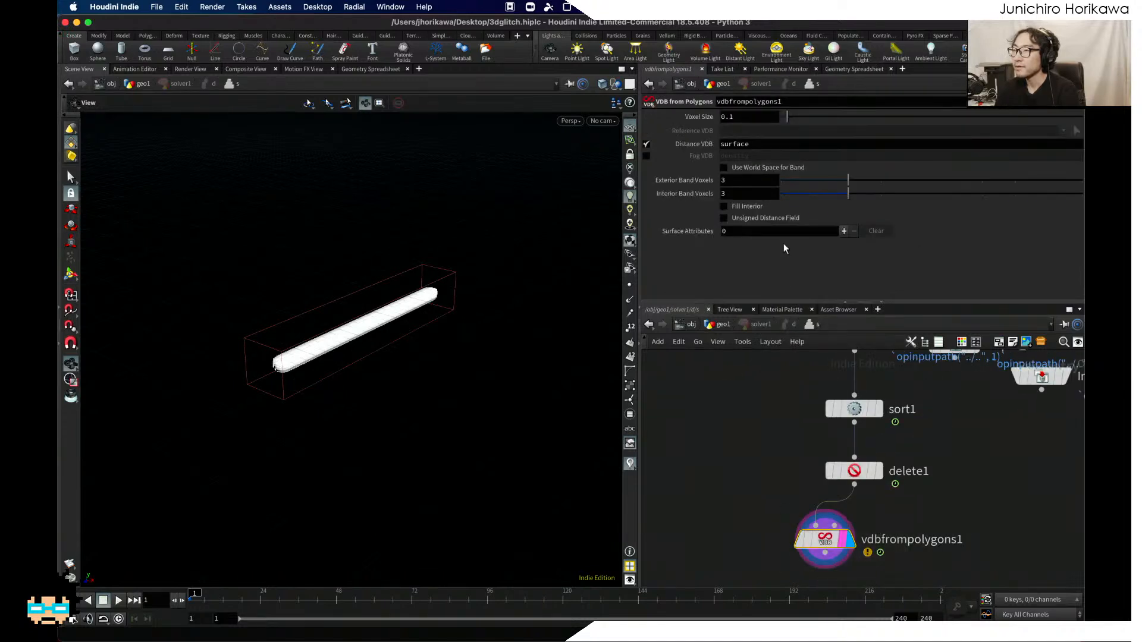
right_click(751, 118)
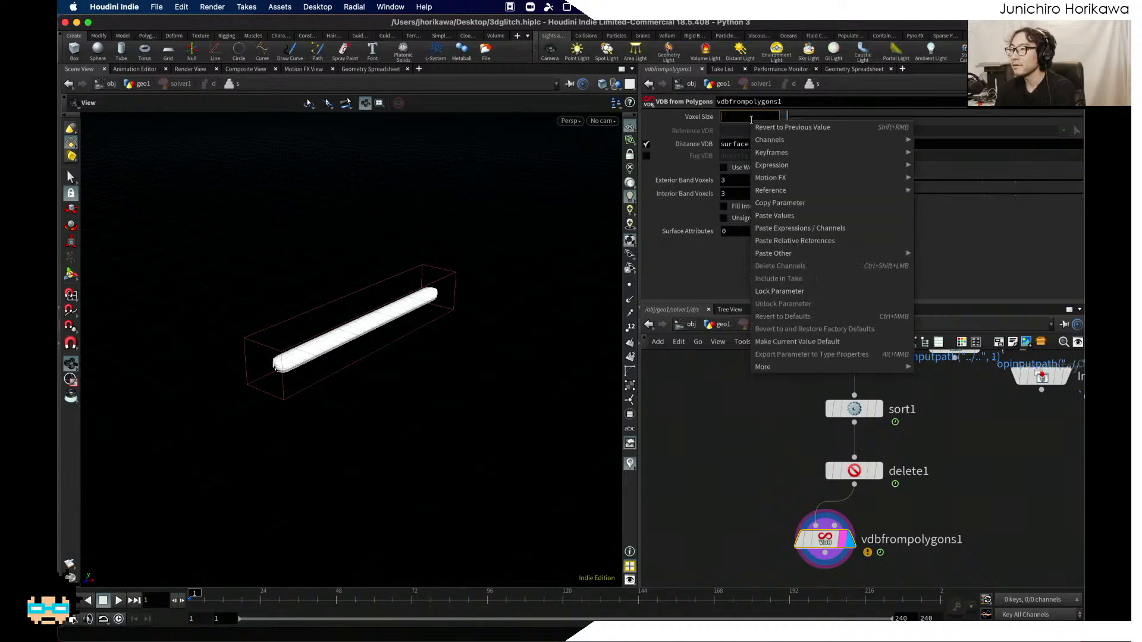
left_click(787, 232)
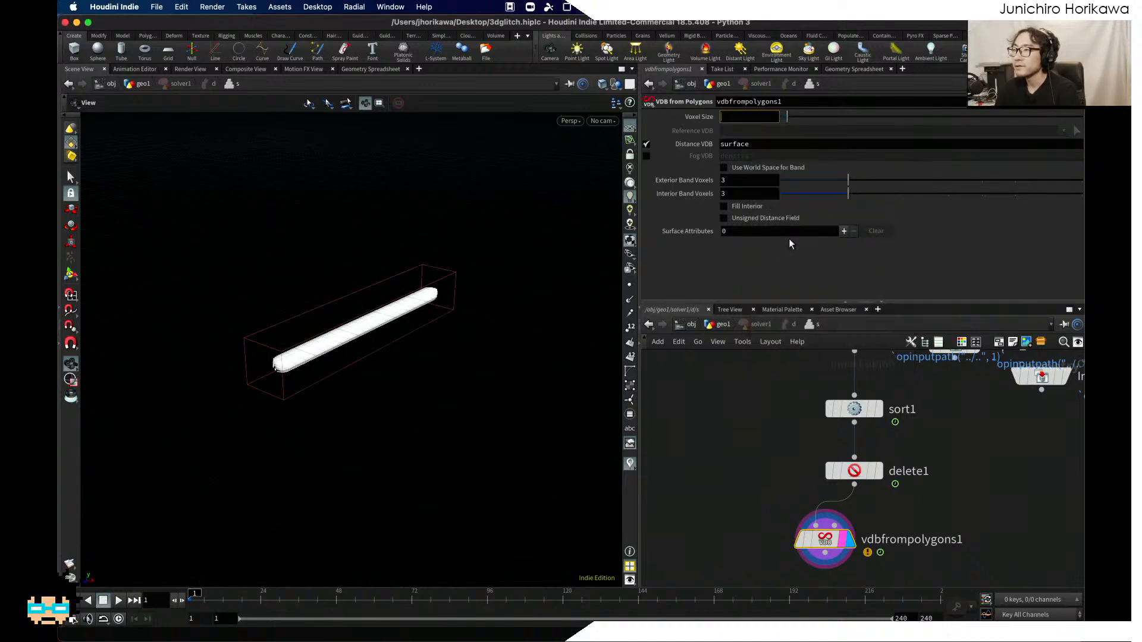
scroll(743, 381, "down", 3)
scroll(732, 402, "up", 3)
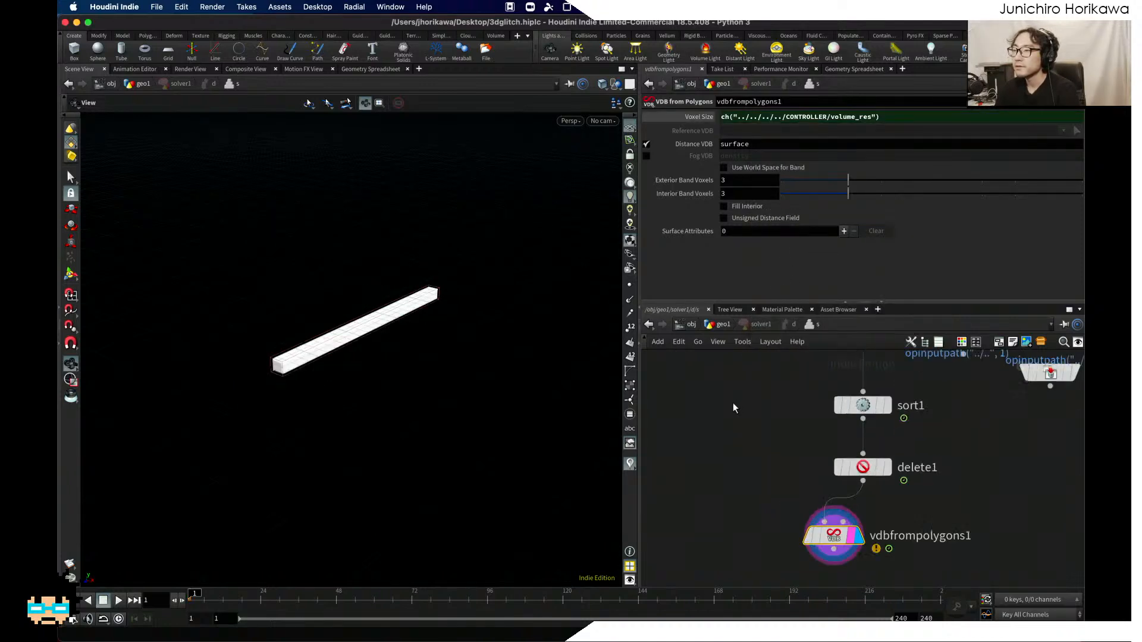
Step: Display and select the Prev_Frame node in place of vdbfrompolygons1
scroll(750, 437, "down", 5)
middle_click_drag(759, 461, 795, 526)
scroll(764, 476, "up", 4)
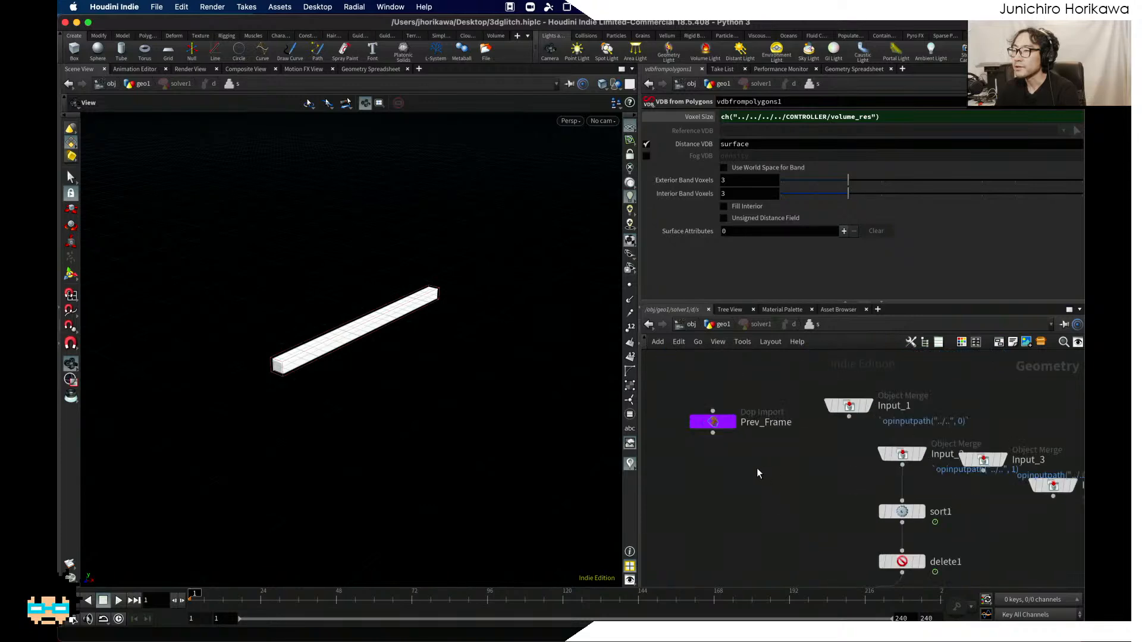
left_click(730, 422)
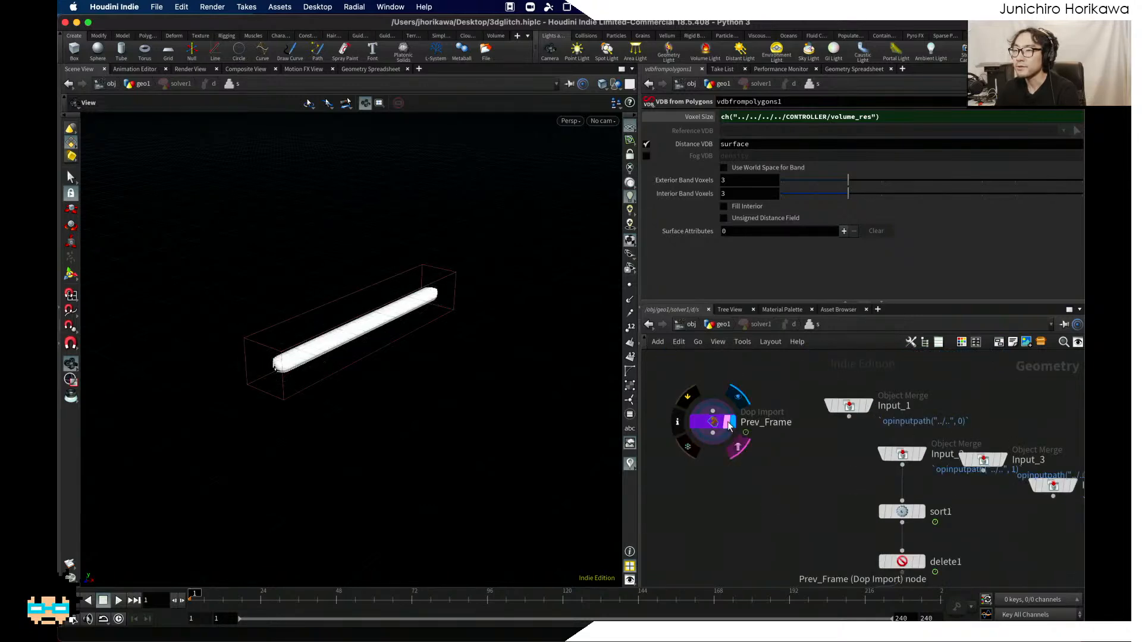
left_click(713, 422)
scroll(748, 470, "down", 3)
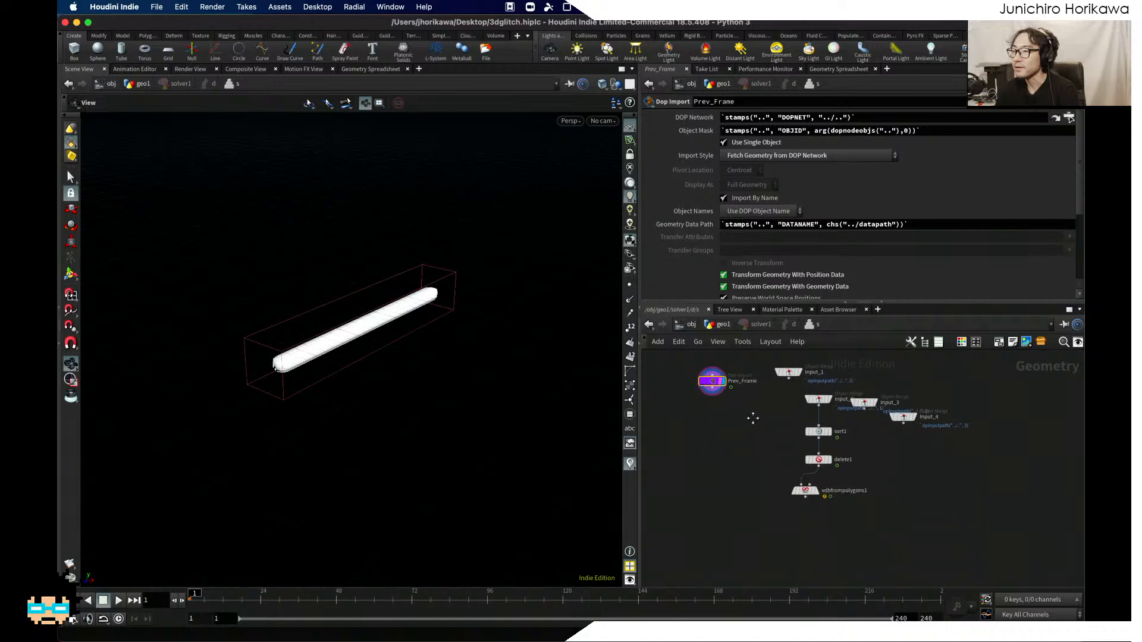
scroll(773, 487, "up", 2)
middle_click_drag(774, 488, 789, 511)
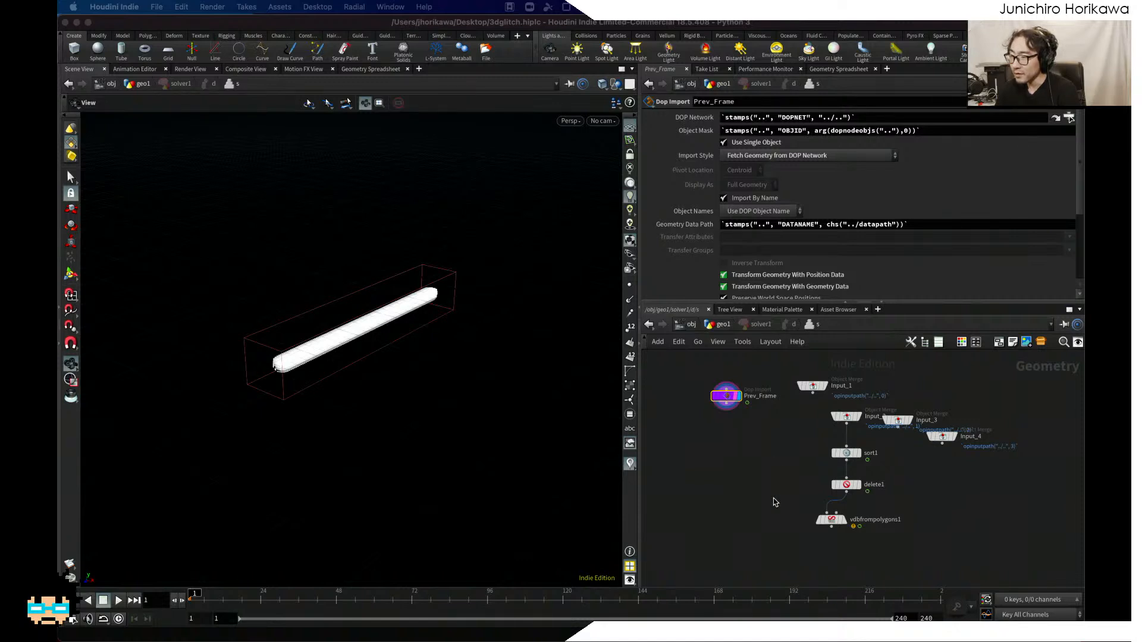
left_click(823, 528)
scroll(832, 527, "up", 1)
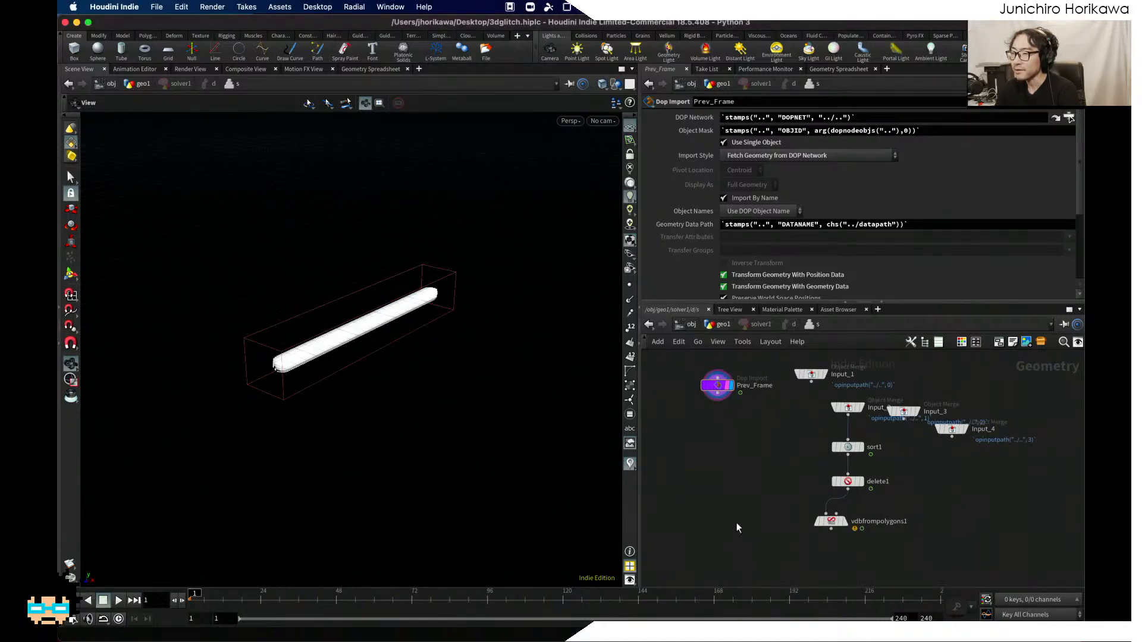
Step: Add a VDB Combine node below Prev_Frame and wire Prev_Frame into its first input
scroll(739, 520, "up", 3)
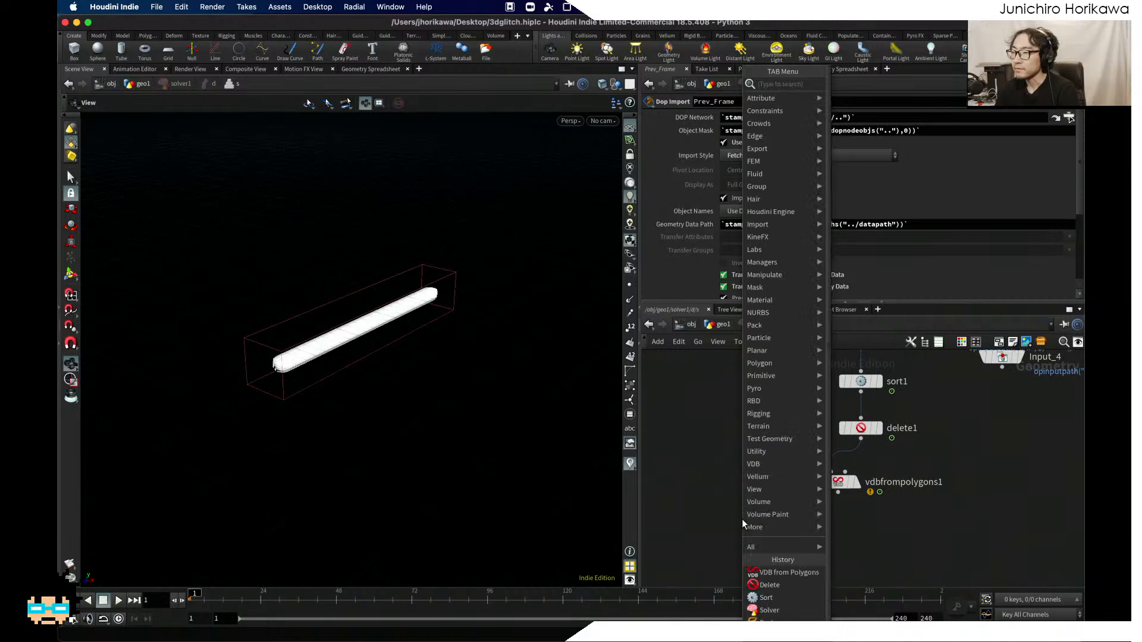
key("Tab")
type("vdbcom")
key("Return")
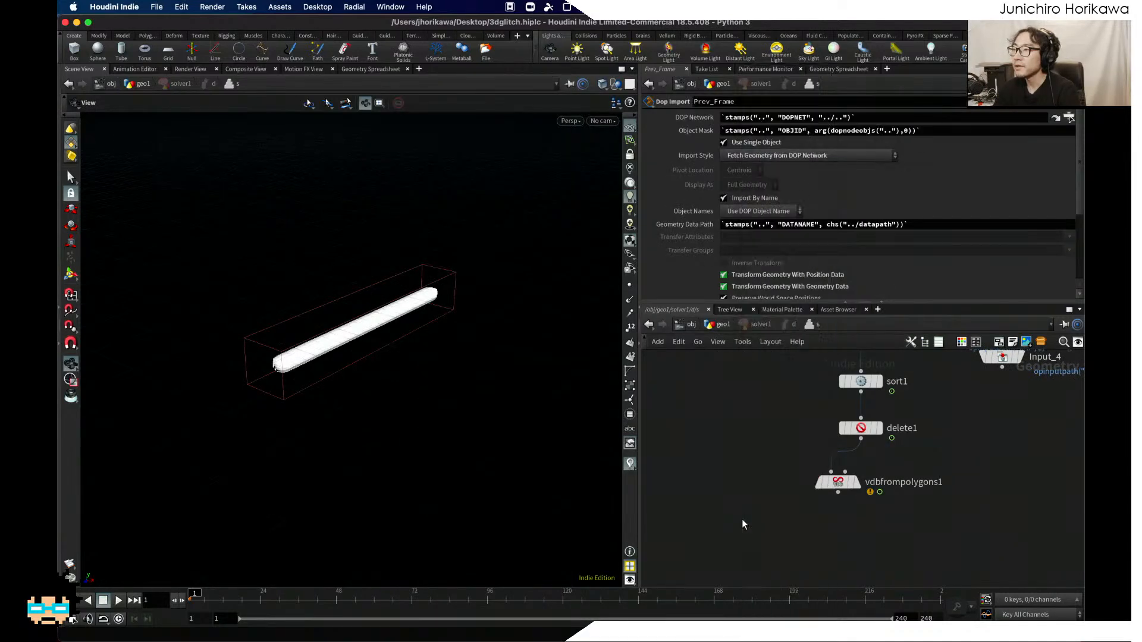
left_click(741, 518)
scroll(741, 518, "down", 3)
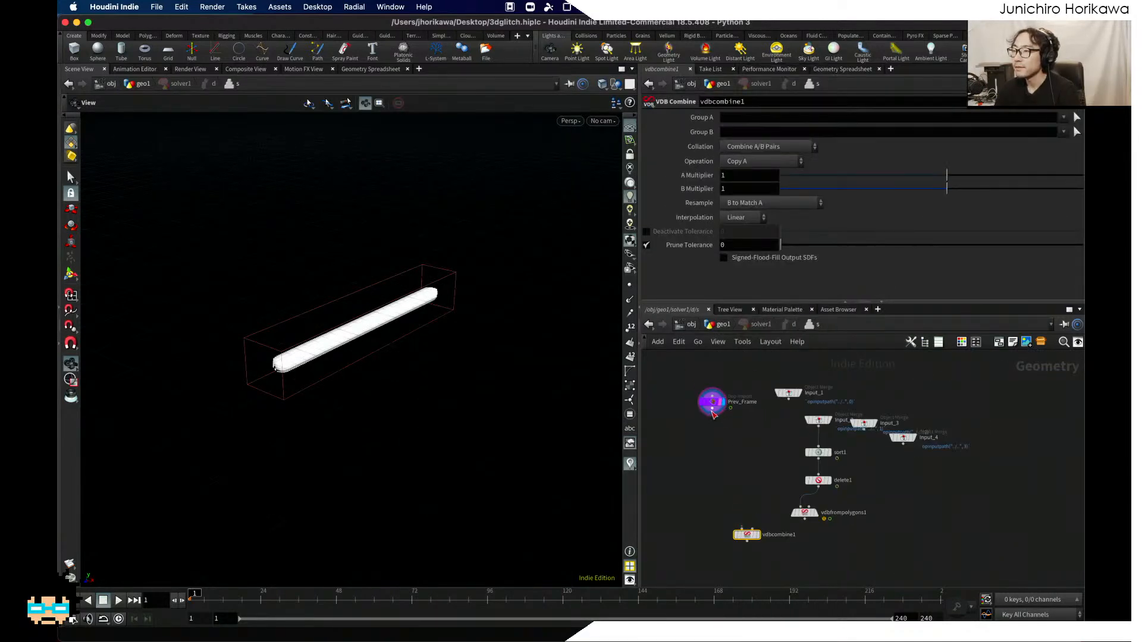
left_click_drag(713, 411, 748, 481)
scroll(743, 532, "up", 2)
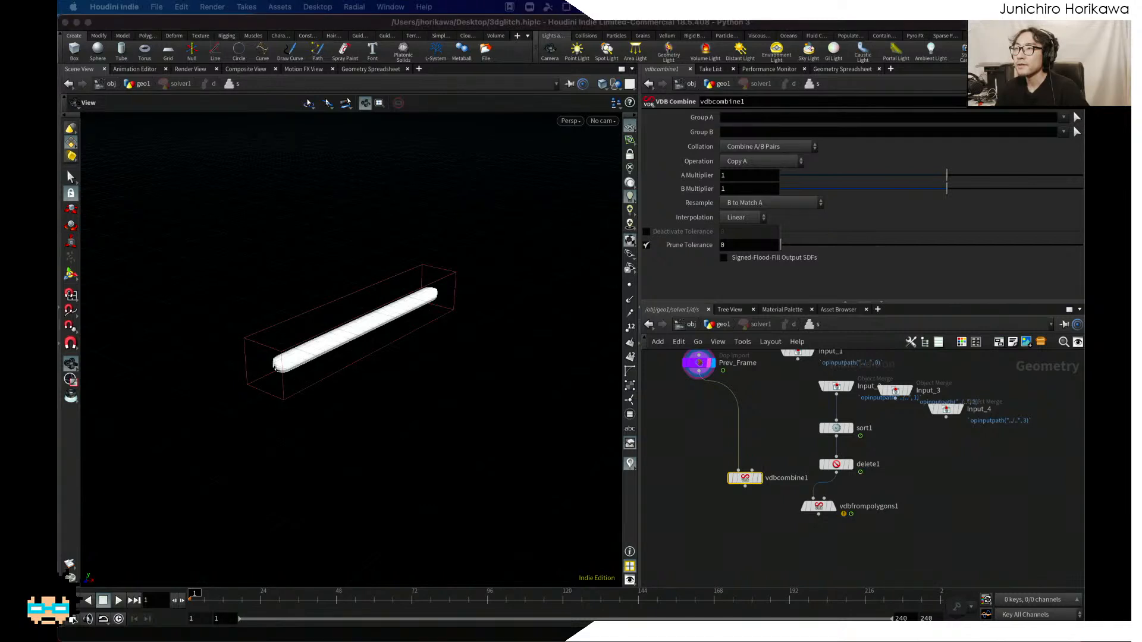
left_click(769, 435)
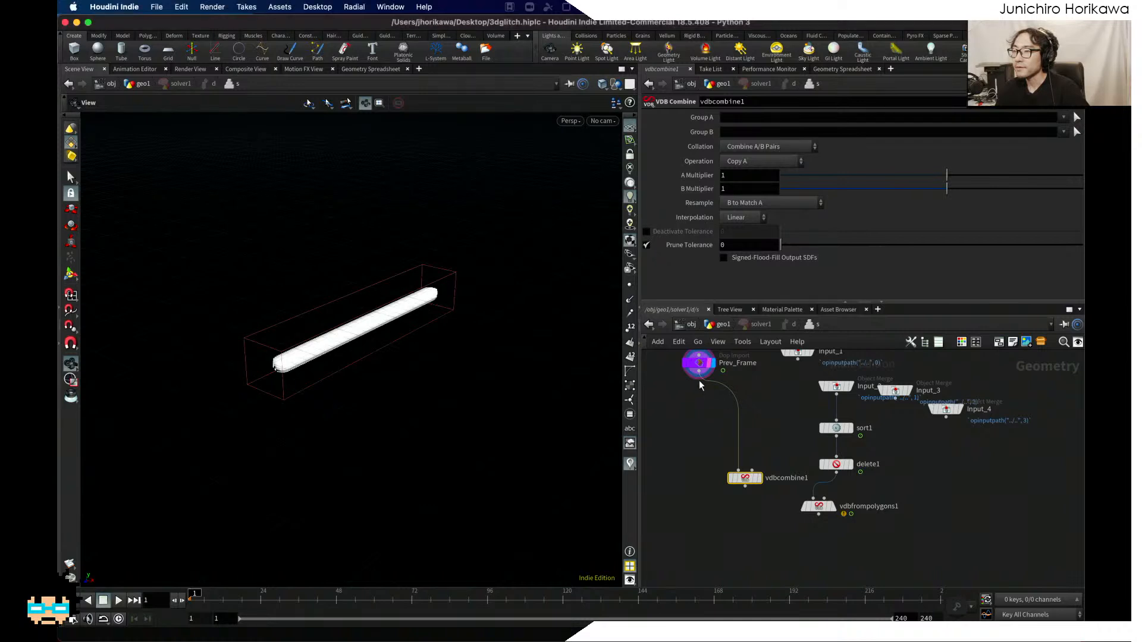
Step: Inspect the node information of Prev_Frame to check which VDB geometry it carries
scroll(703, 372, "up", 2)
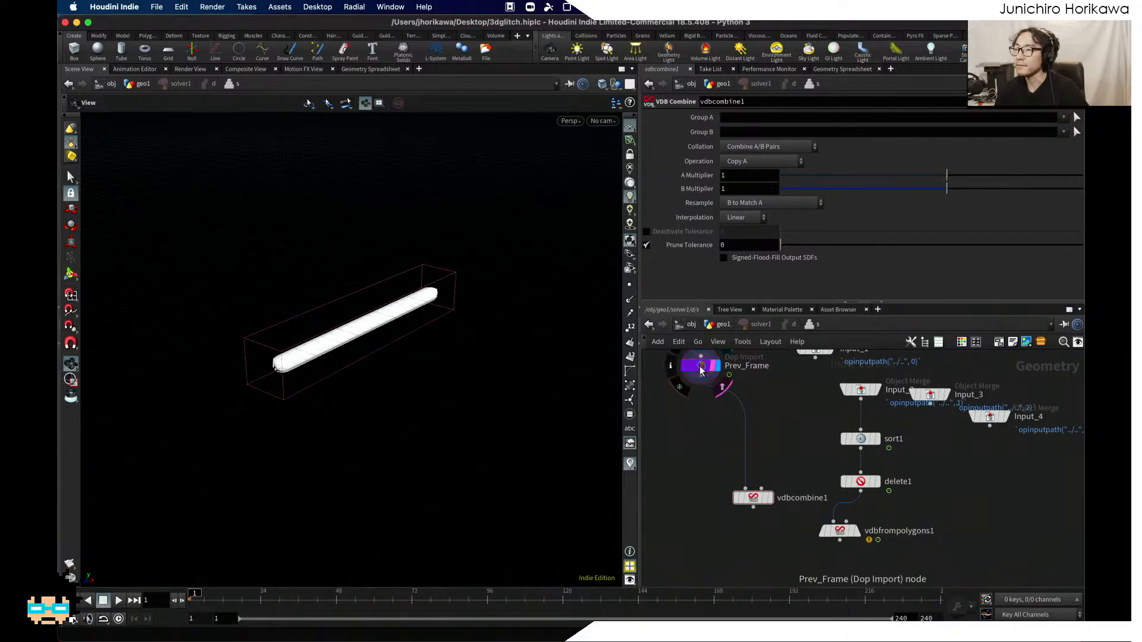
middle_click(699, 366)
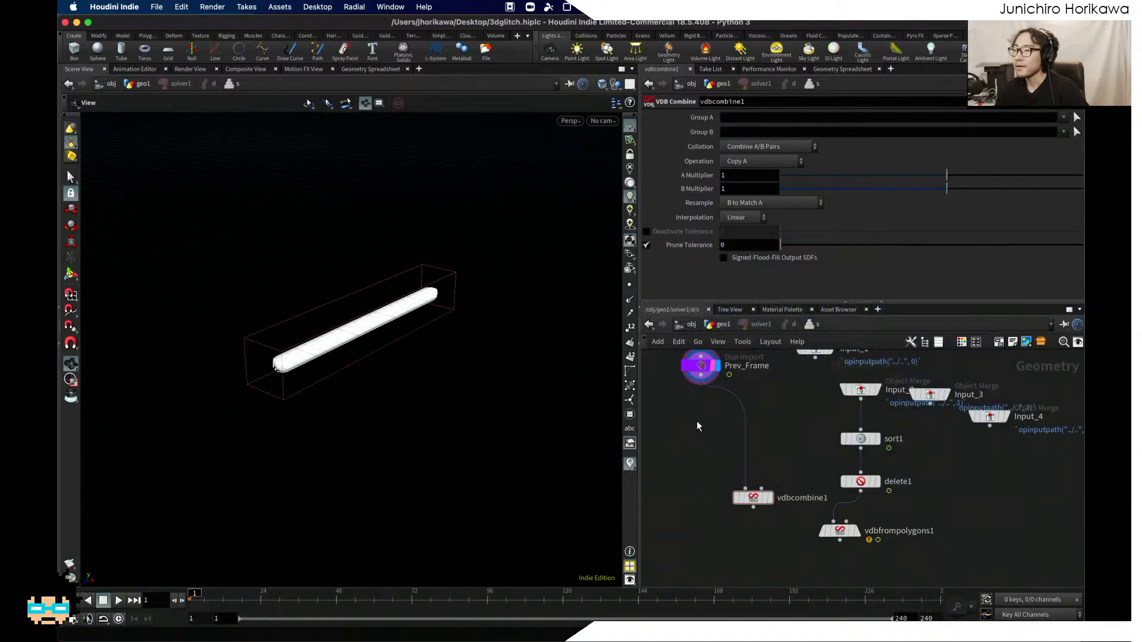
scroll(697, 420, "down", 3)
scroll(726, 427, "up", 3)
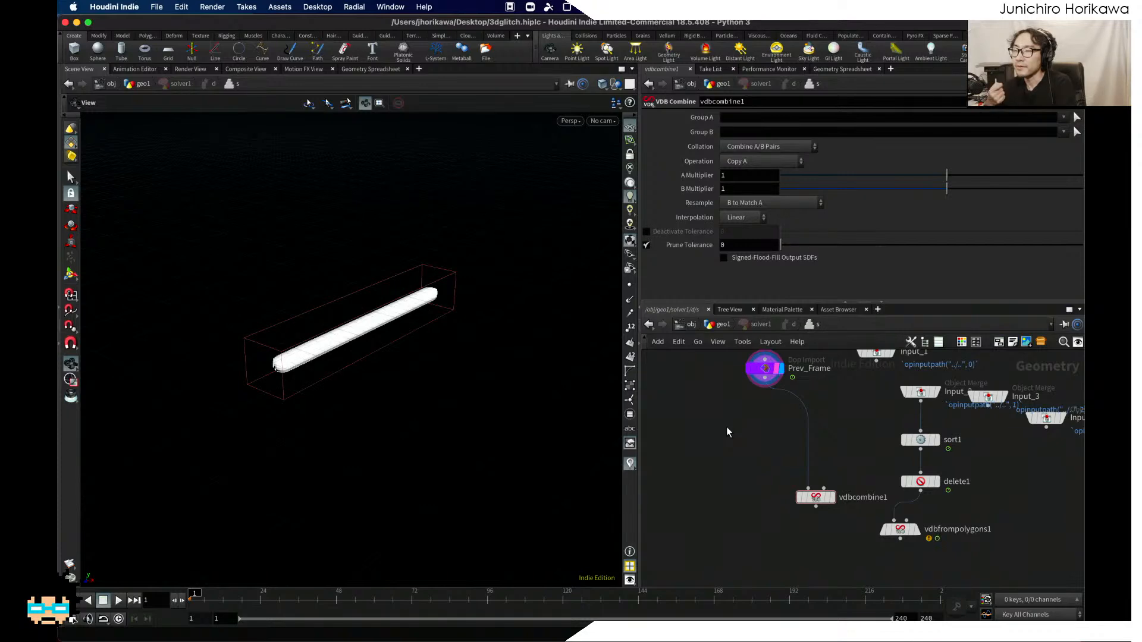
middle_click(765, 369)
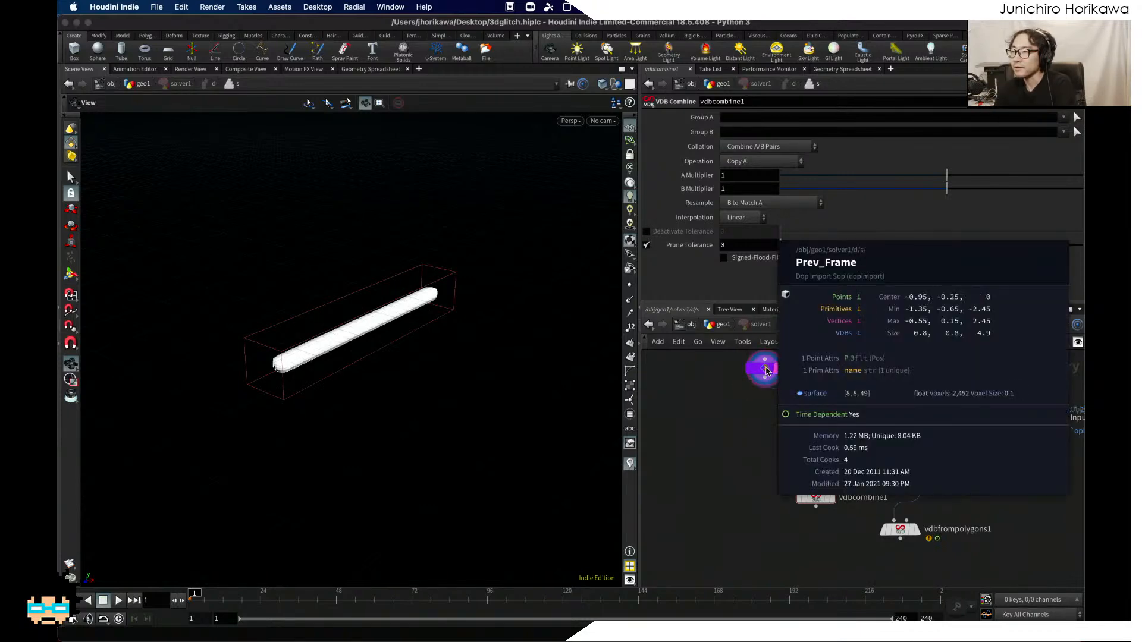
Step: Set vdbcombine1's collation to Flatten All A and its operation to SDF Union, and display the node
scroll(803, 506, "up", 3)
left_click_drag(820, 499, 805, 447)
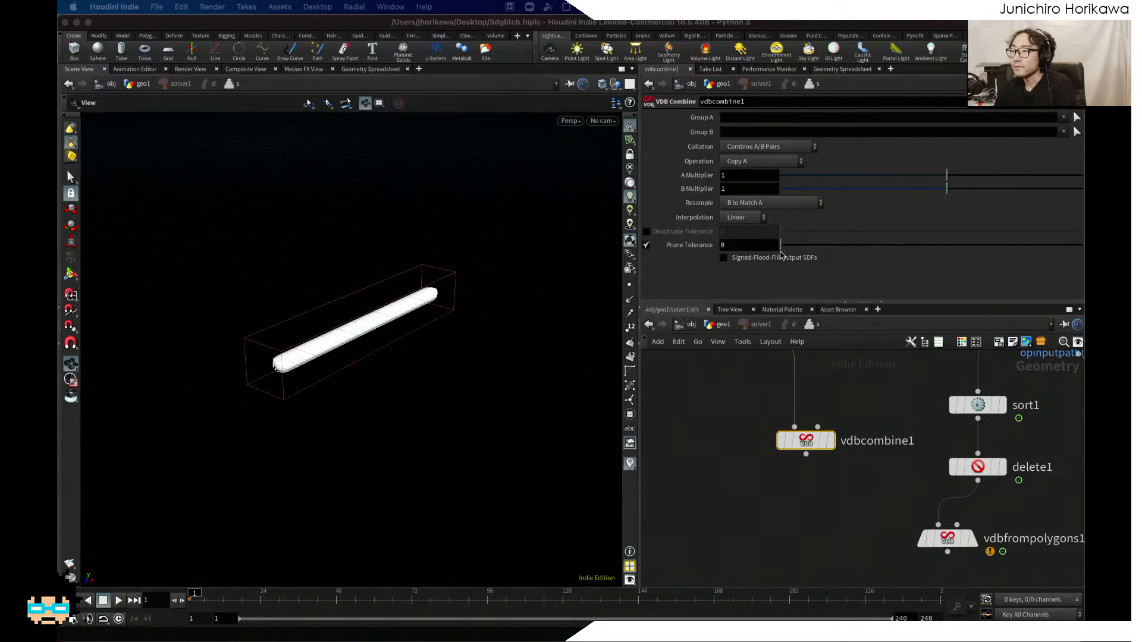
left_click(748, 149)
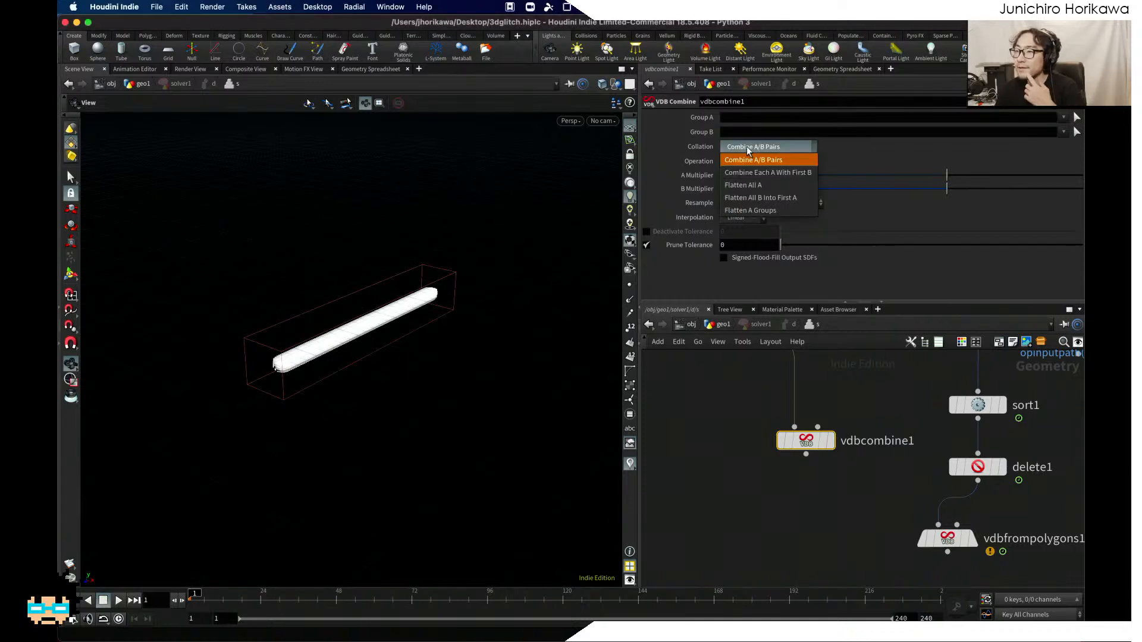
left_click(744, 185)
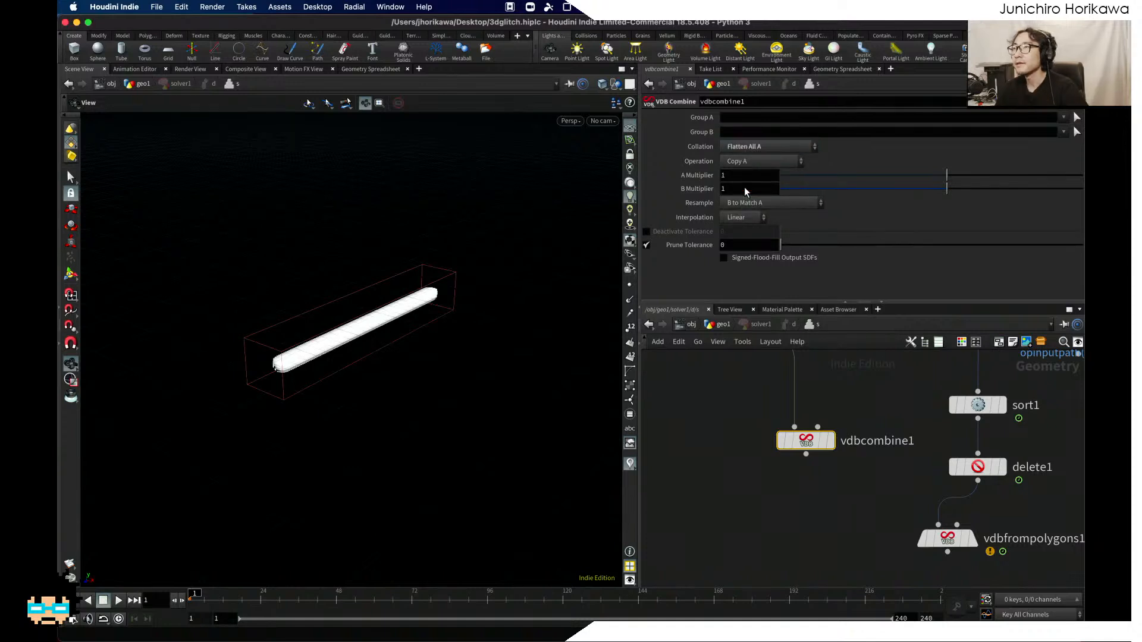
left_click(748, 162)
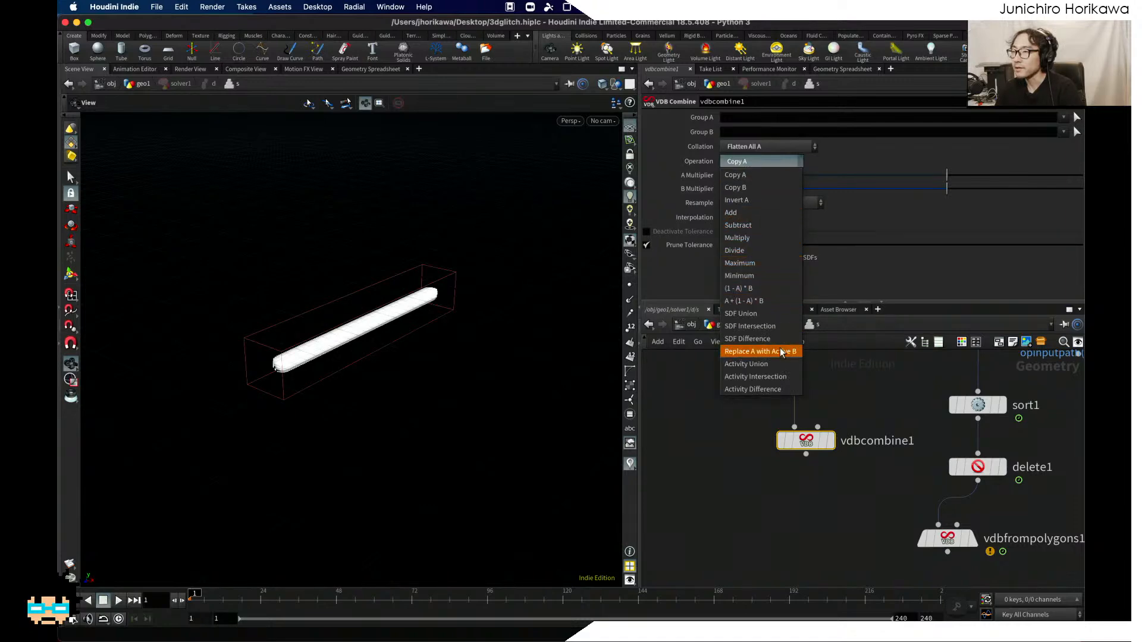
left_click(768, 315)
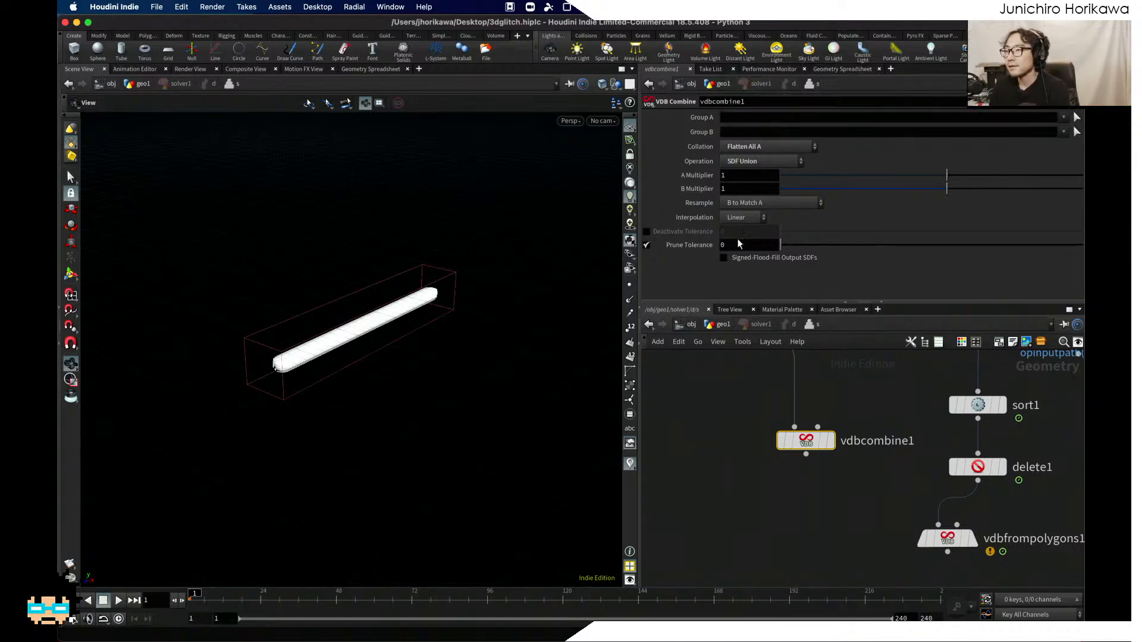
mouse_move(814, 448)
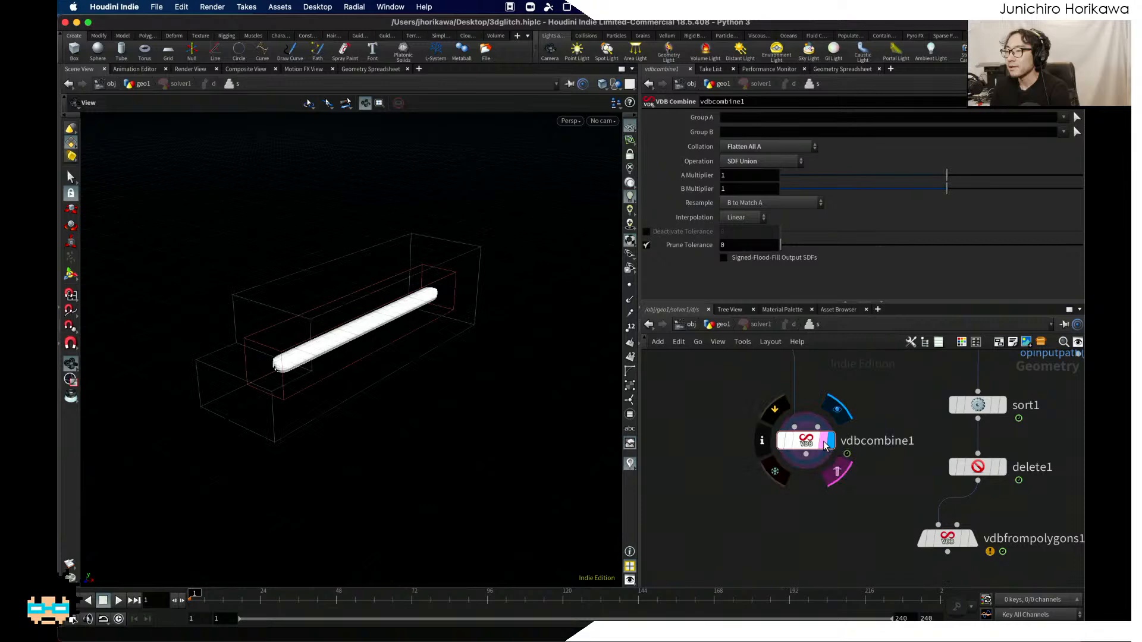
scroll(857, 476, "down", 1)
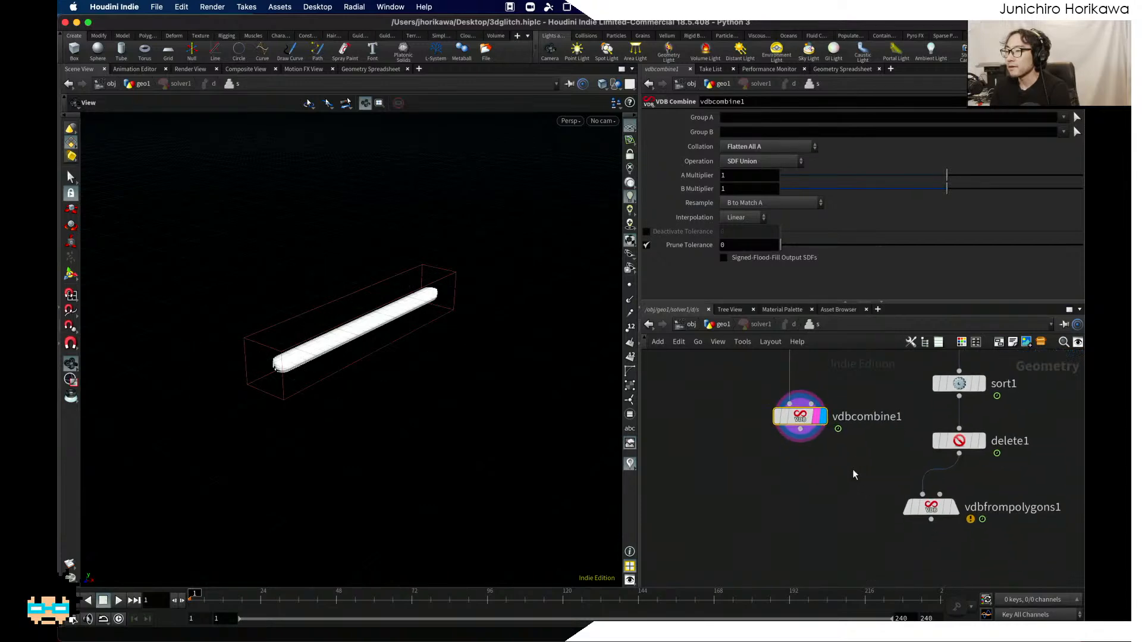
Step: Add a second VDB Combine node below vdbcombine1, beside vdbfrompolygons1
key("Tab")
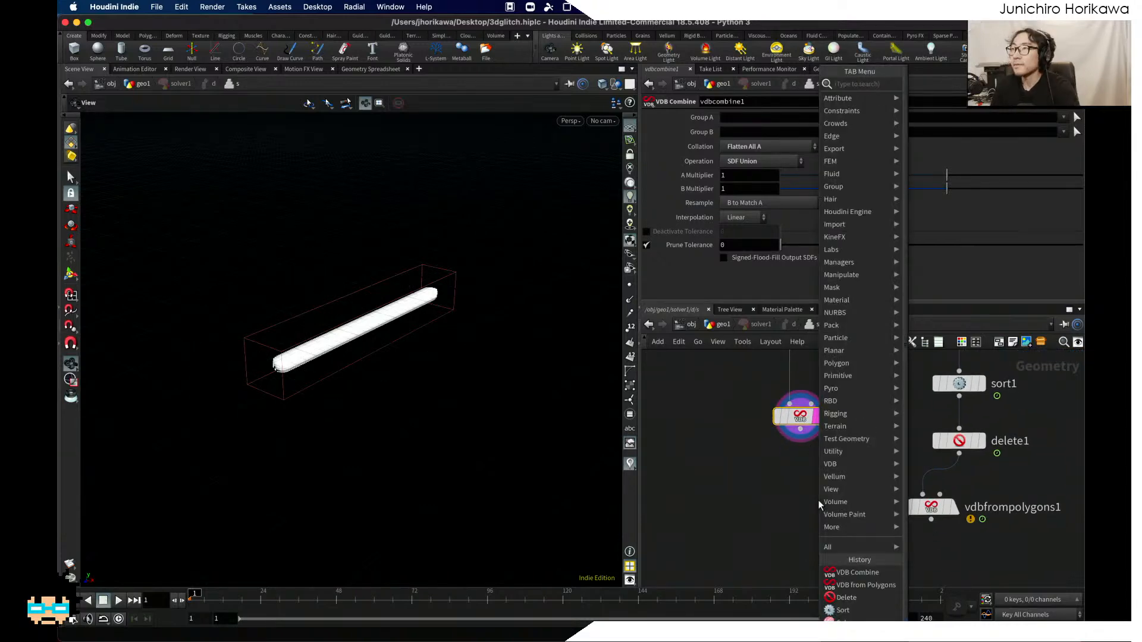
type("vdcb")
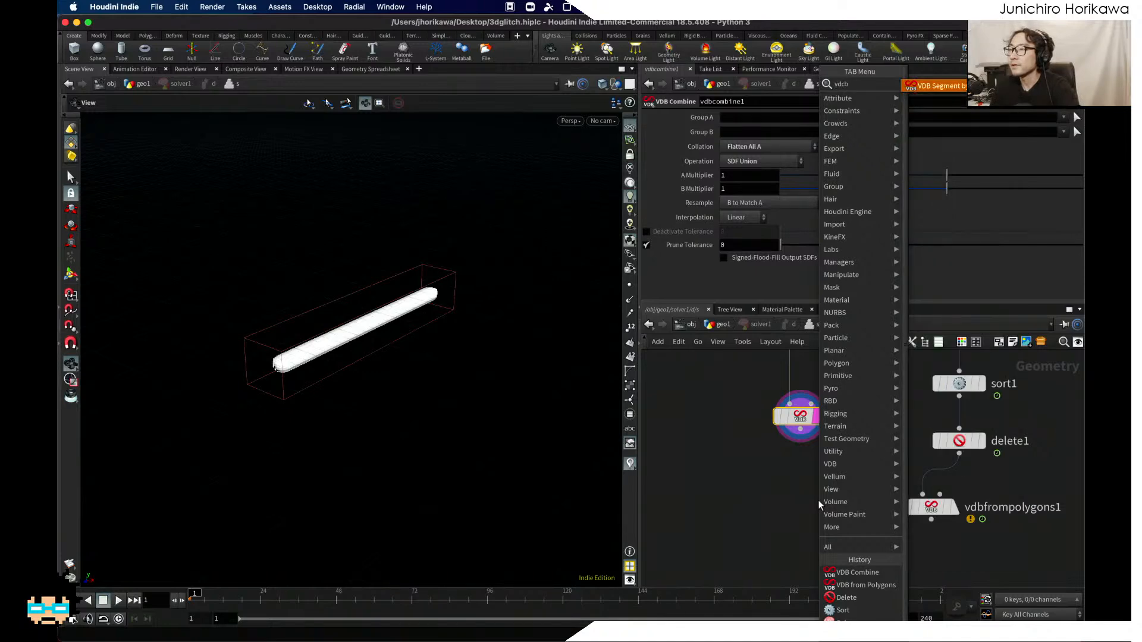
key("BackSpace")
key("BackSpace")
key("BackSpace")
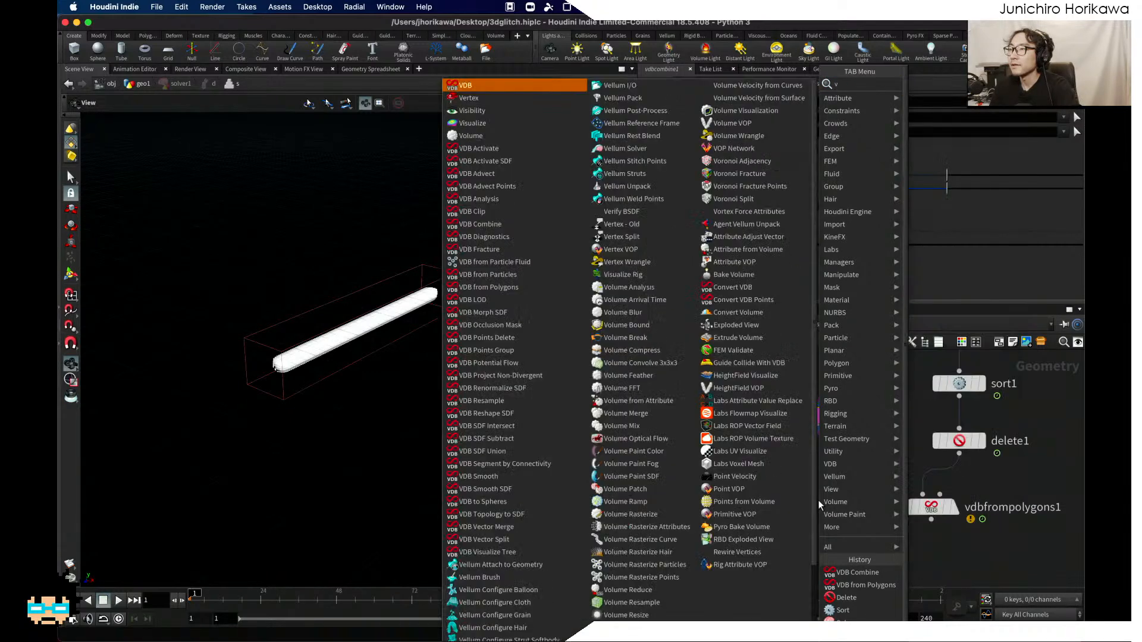
type("dbcom")
key("Return")
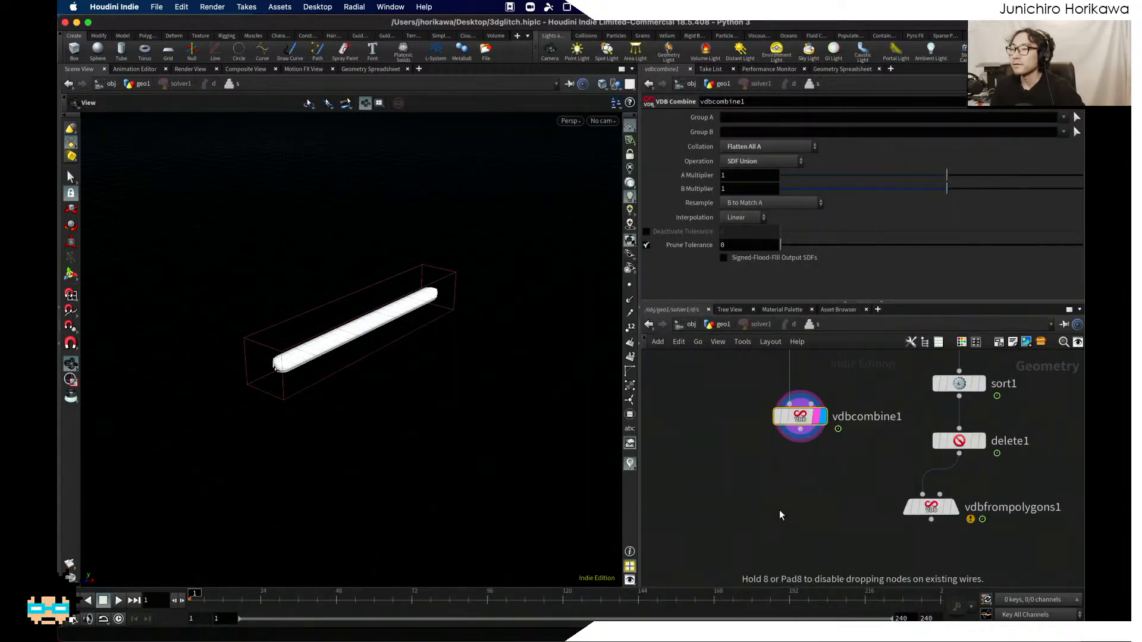
left_click(781, 515)
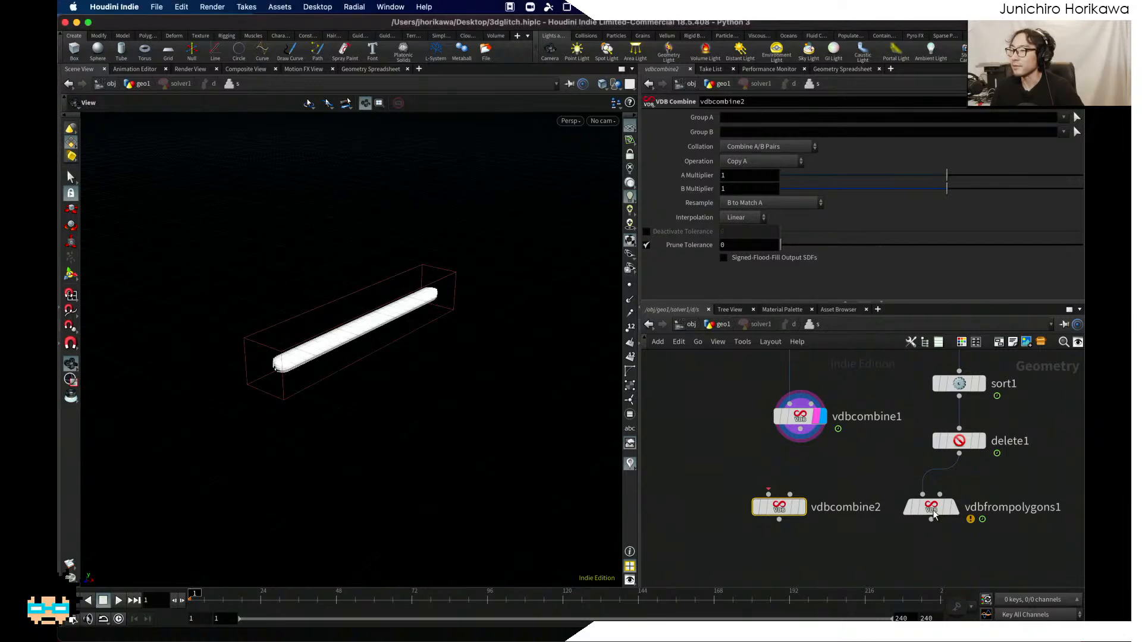
Step: Wire vdbcombine1 into the first input and vdbfrompolygons1 into the second input of vdbcombine2, and display vdbcombine2
left_click_drag(931, 526, 959, 509)
middle_click_drag(864, 555, 862, 499)
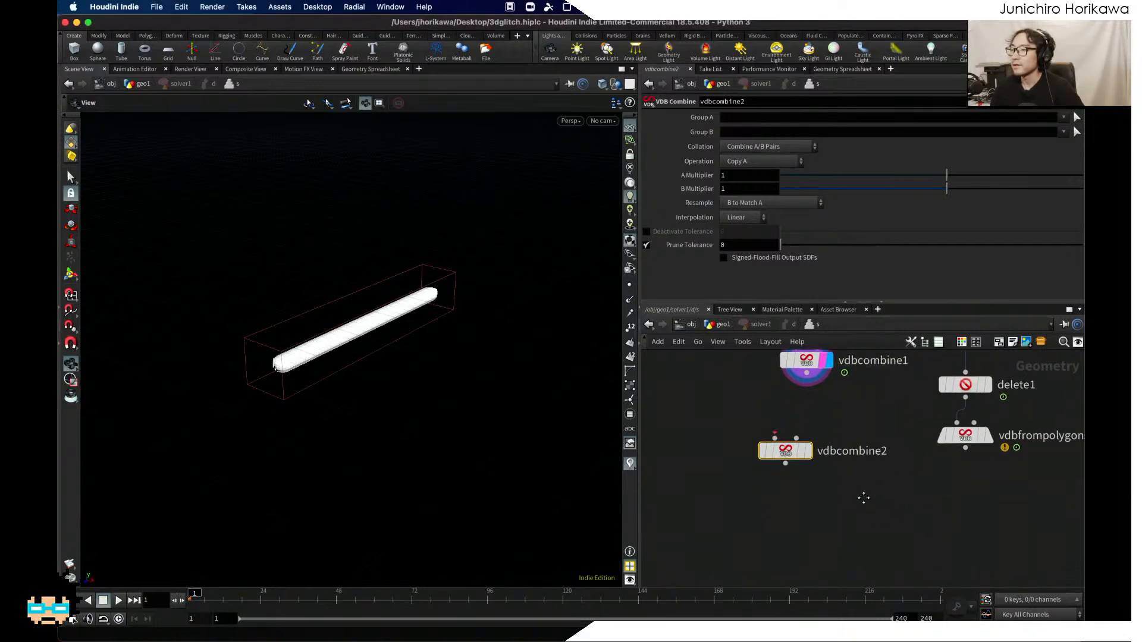
left_click_drag(799, 458, 802, 523)
left_click_drag(808, 389, 784, 513)
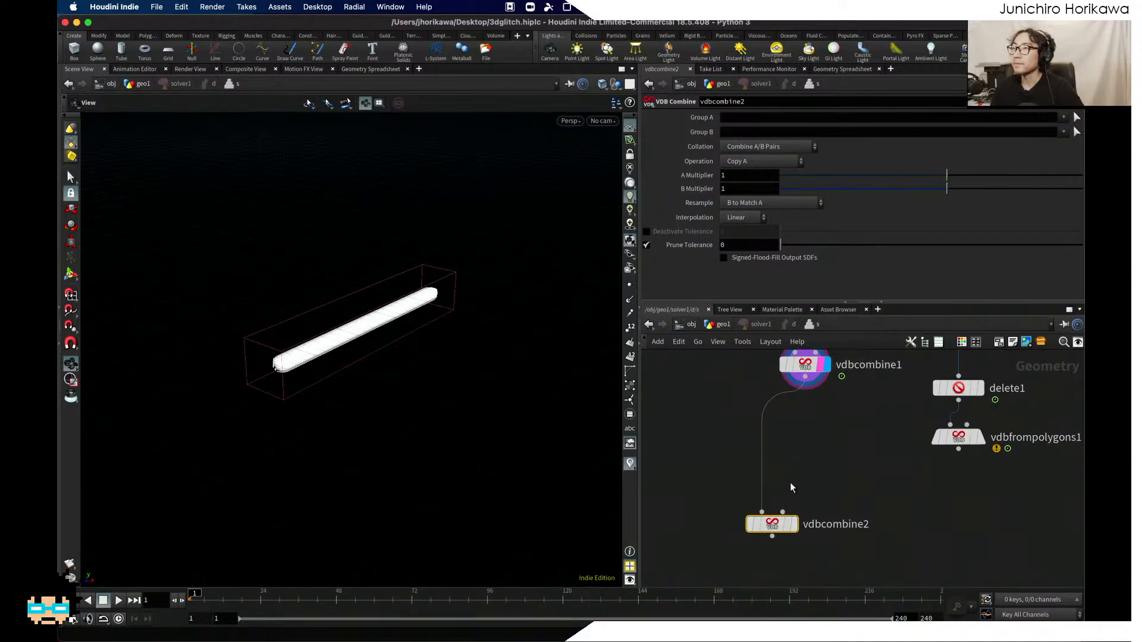
middle_click_drag(833, 452, 836, 419)
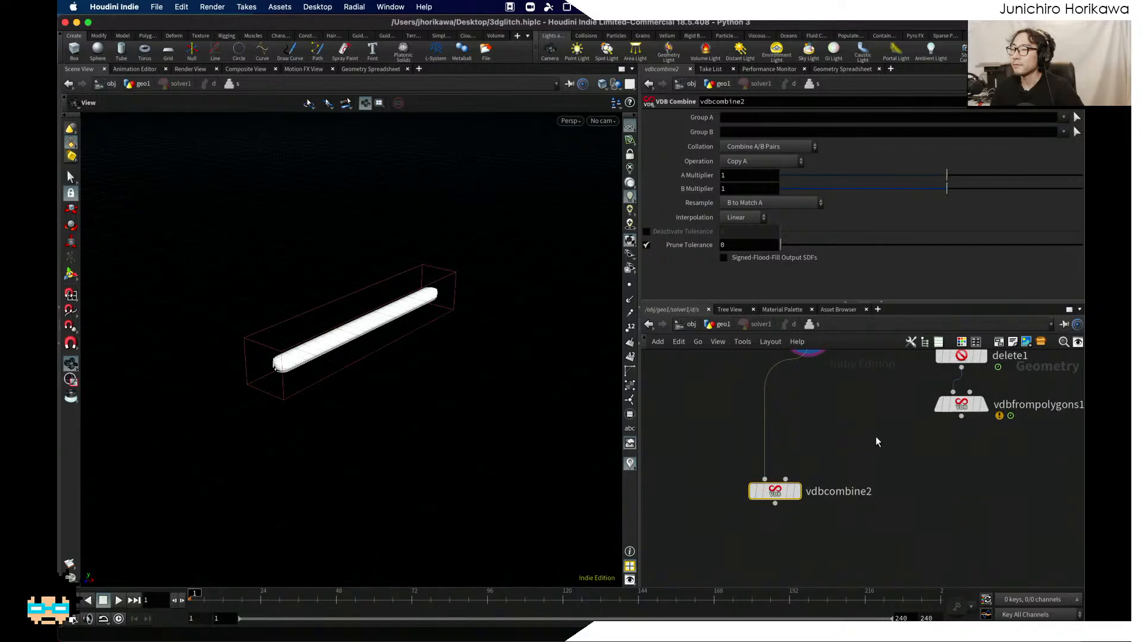
left_click_drag(961, 417, 786, 479)
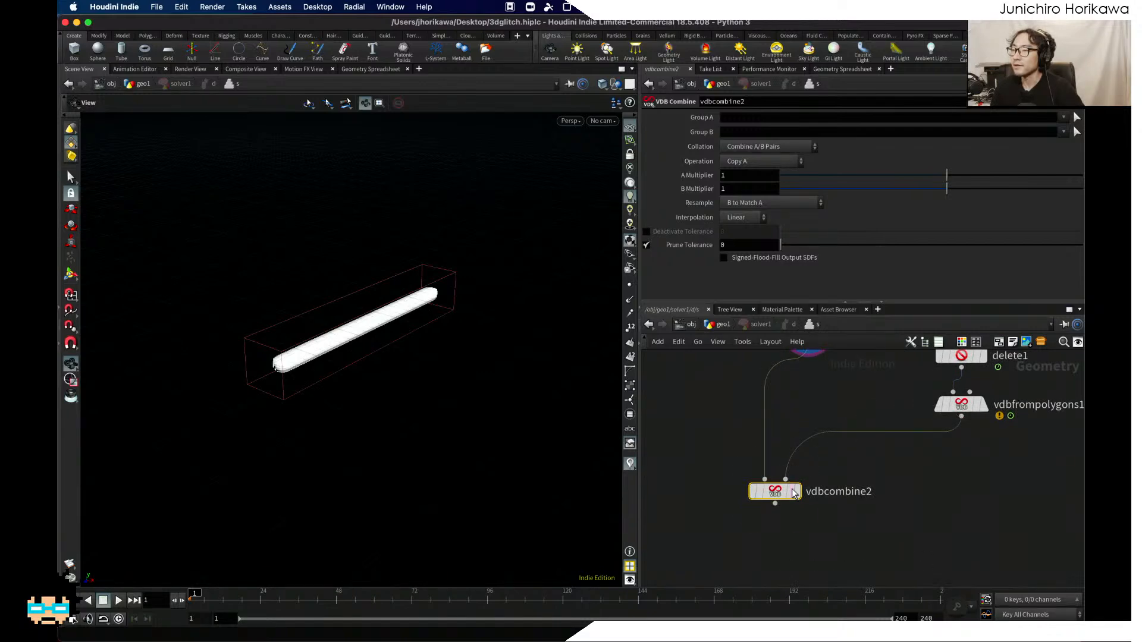
left_click(795, 492)
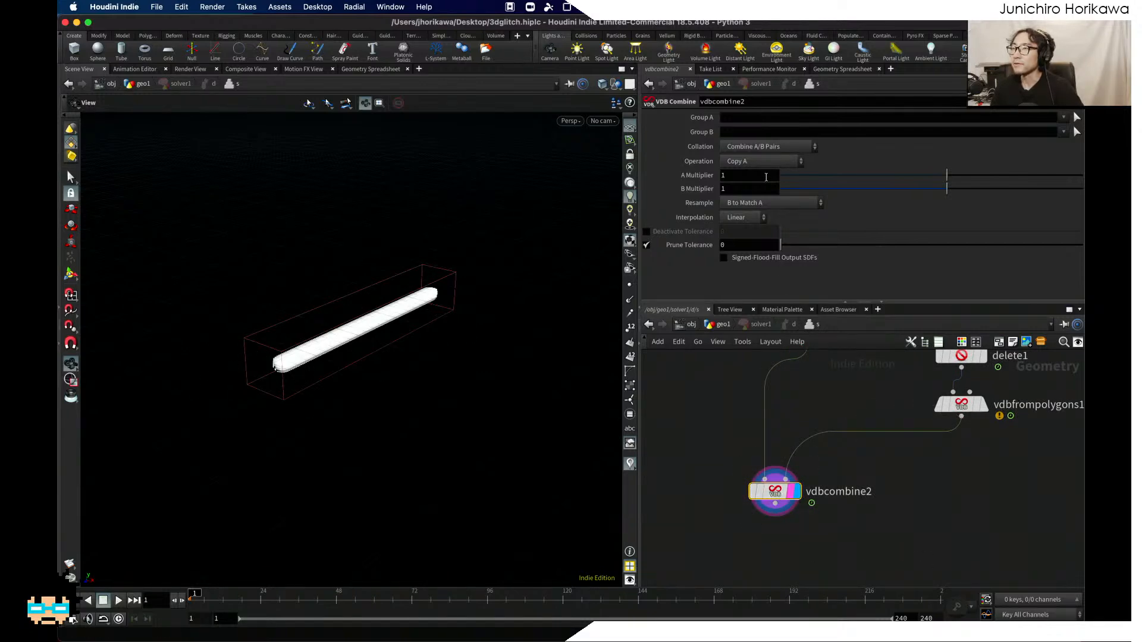
Step: Keep vdbcombine2's collation at Combine A/B Pairs and set its operation to SDF Difference
left_click(758, 146)
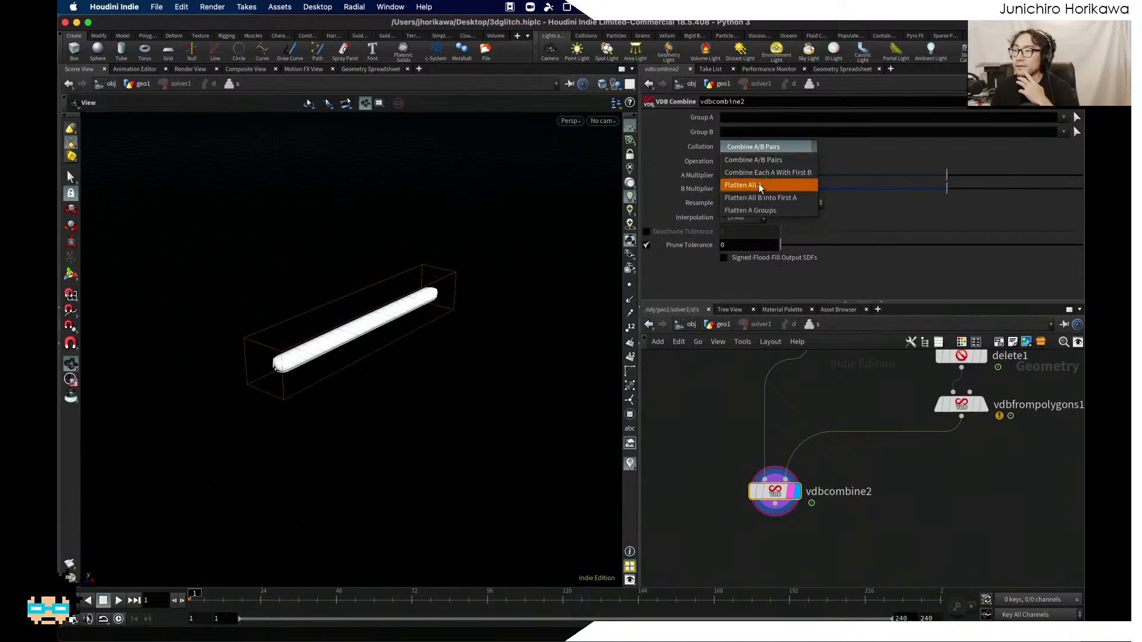
left_click(751, 159)
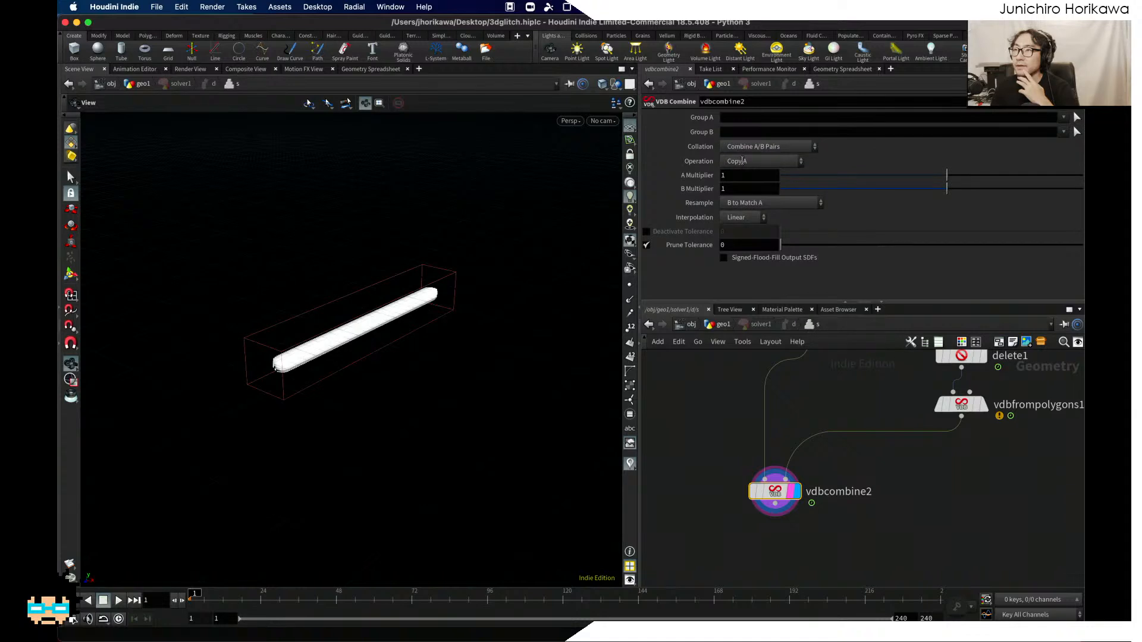
left_click(742, 160)
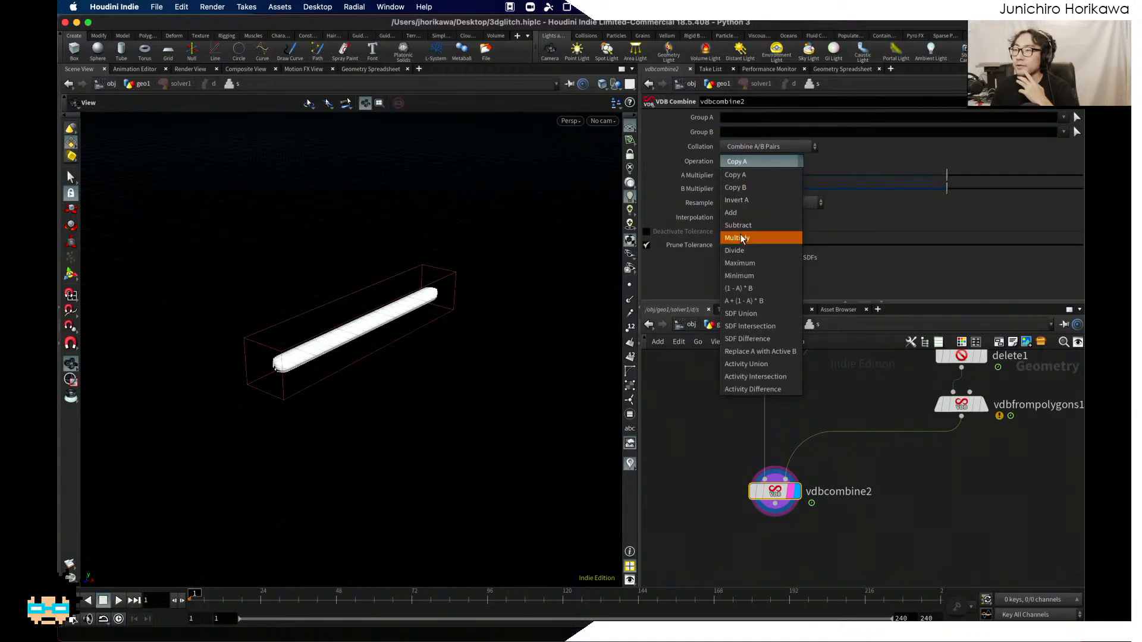
left_click(751, 344)
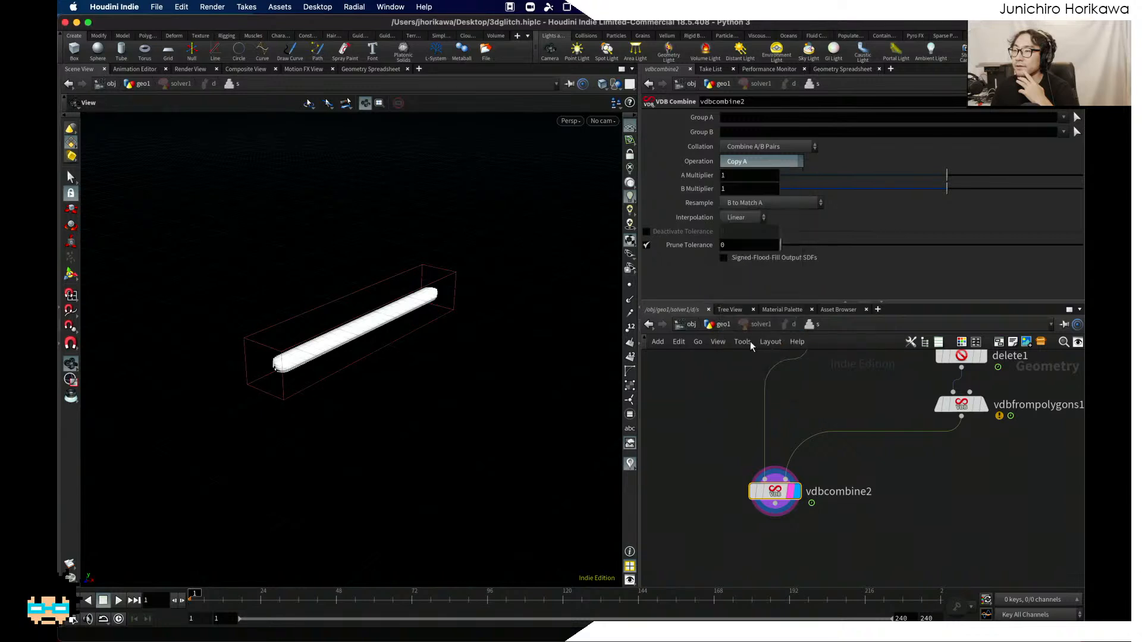
scroll(849, 457, "down", 3)
scroll(849, 457, "up", 3)
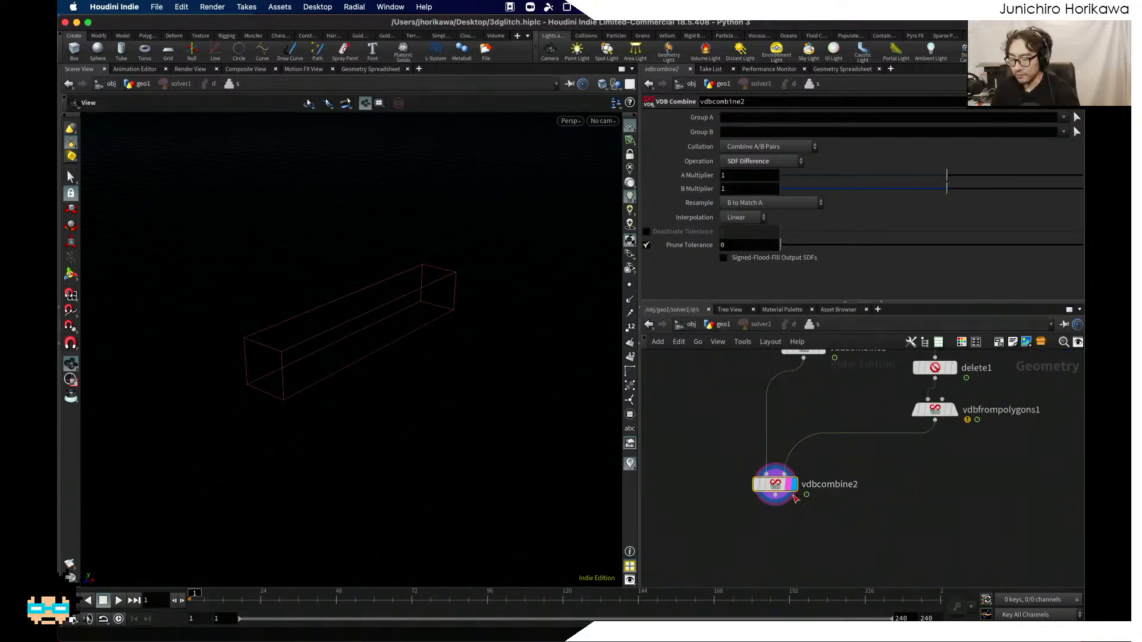
Step: Duplicate vdbcombine2 beside itself with the same input connections, and set the copy's operation to SDF Intersection
mouse_move(800, 491)
left_click_drag(778, 488, 895, 490, "alt")
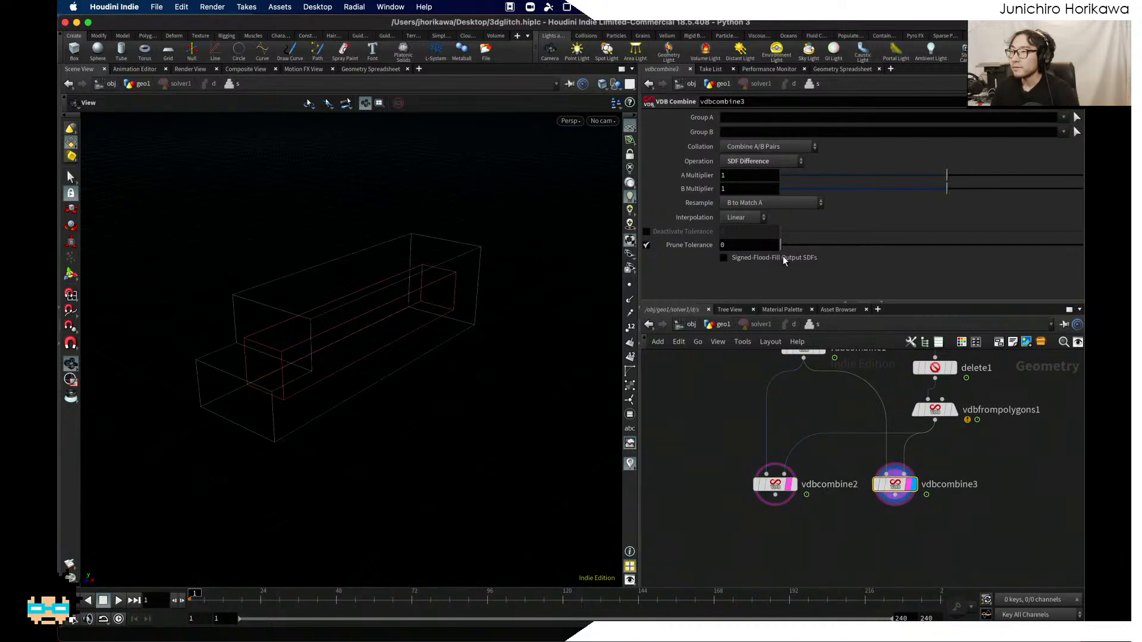
left_click(757, 204)
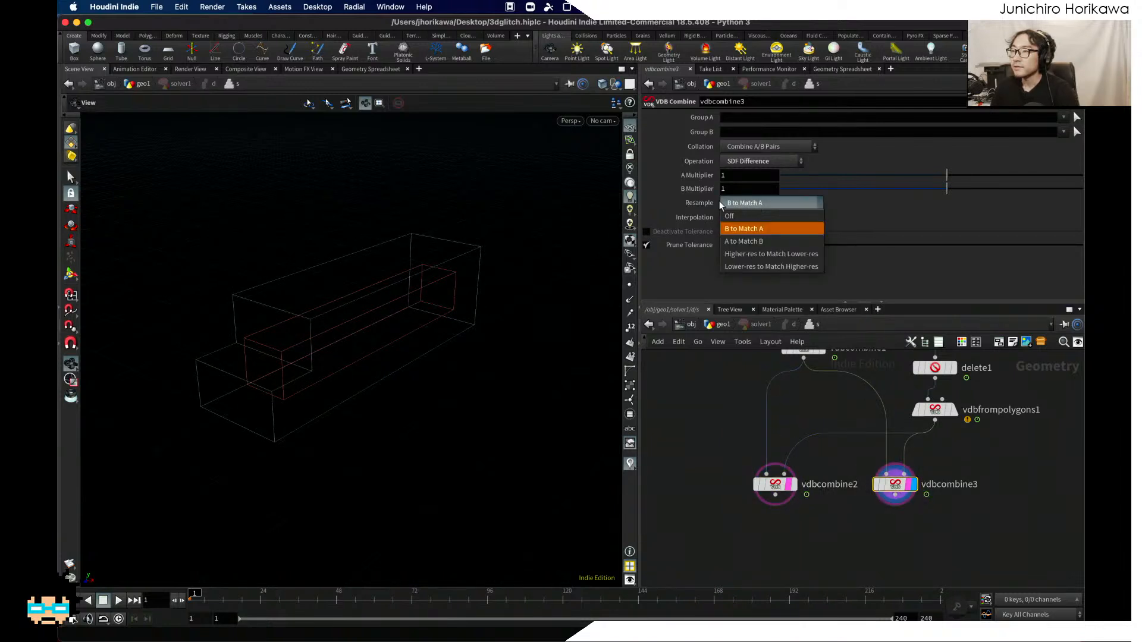
left_click(748, 159)
left_click(746, 161)
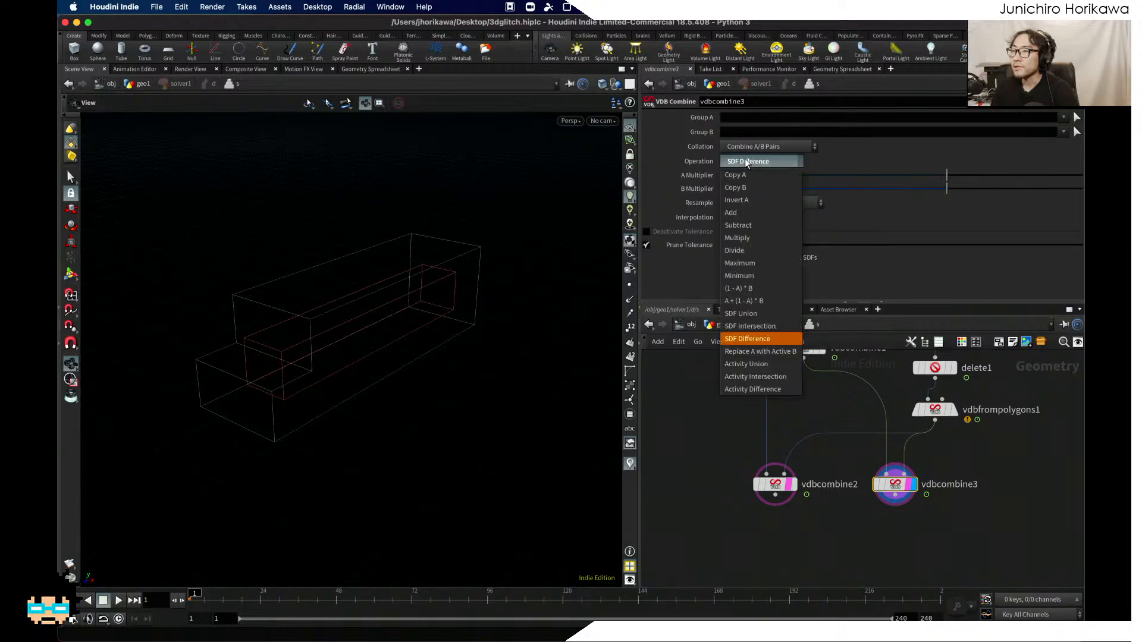
left_click(761, 327)
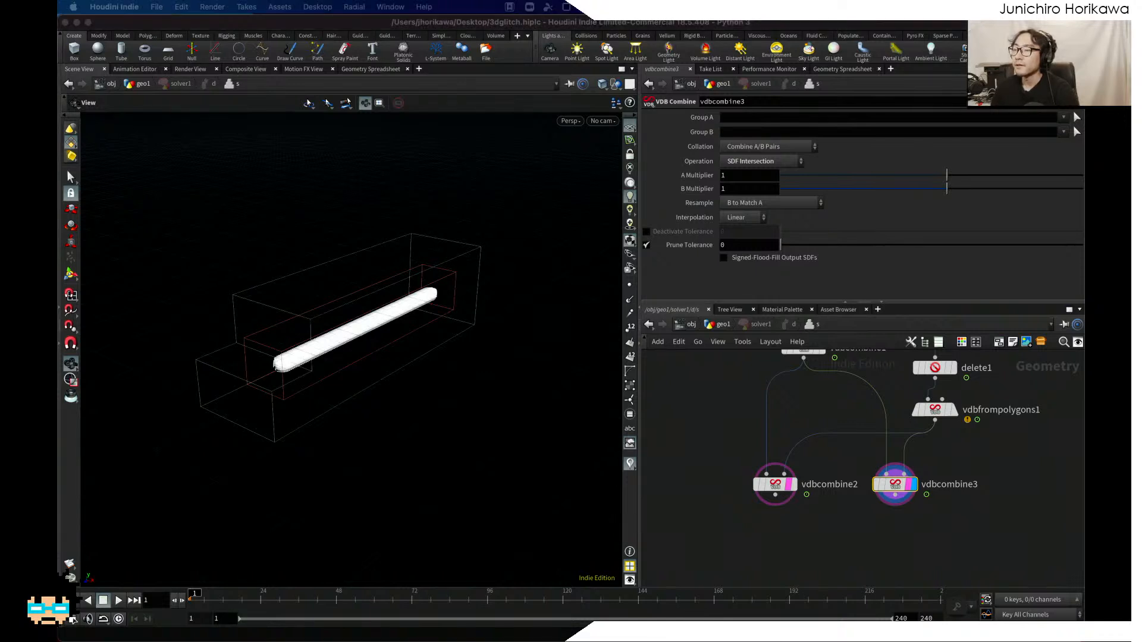
left_click_drag(775, 491, 775, 492)
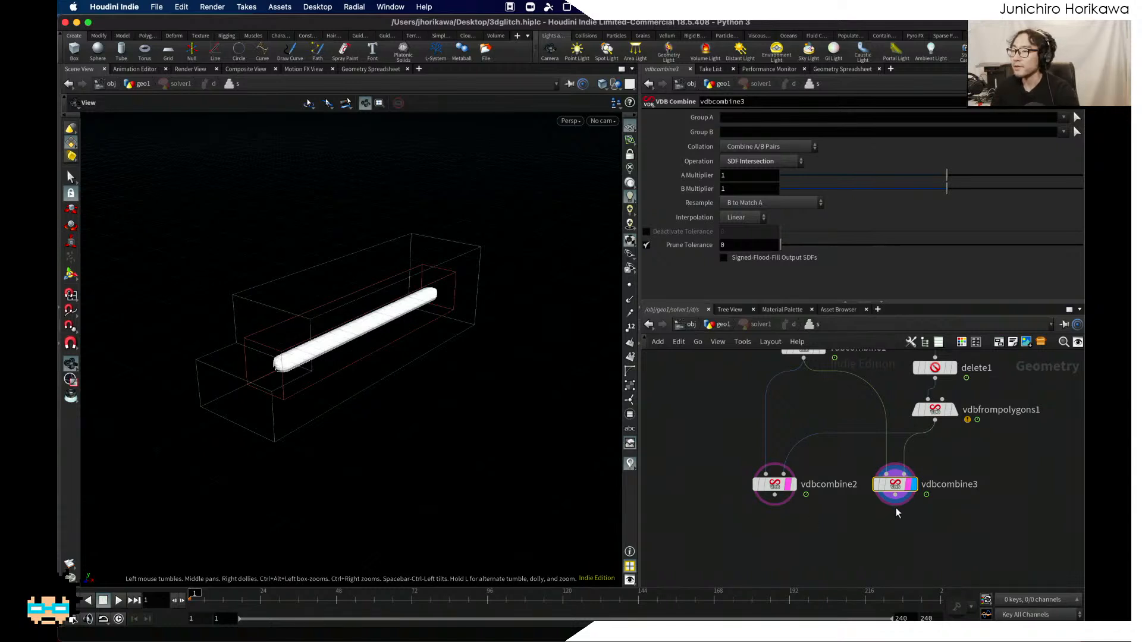
mouse_move(902, 488)
left_click_drag(902, 487, 895, 491)
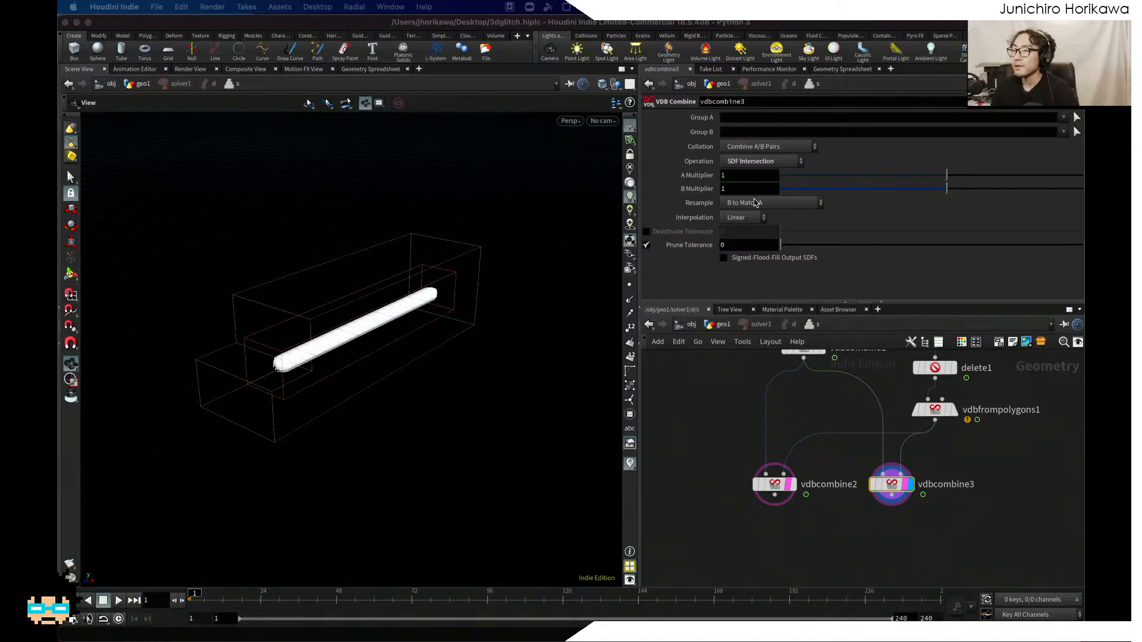
left_click(722, 411)
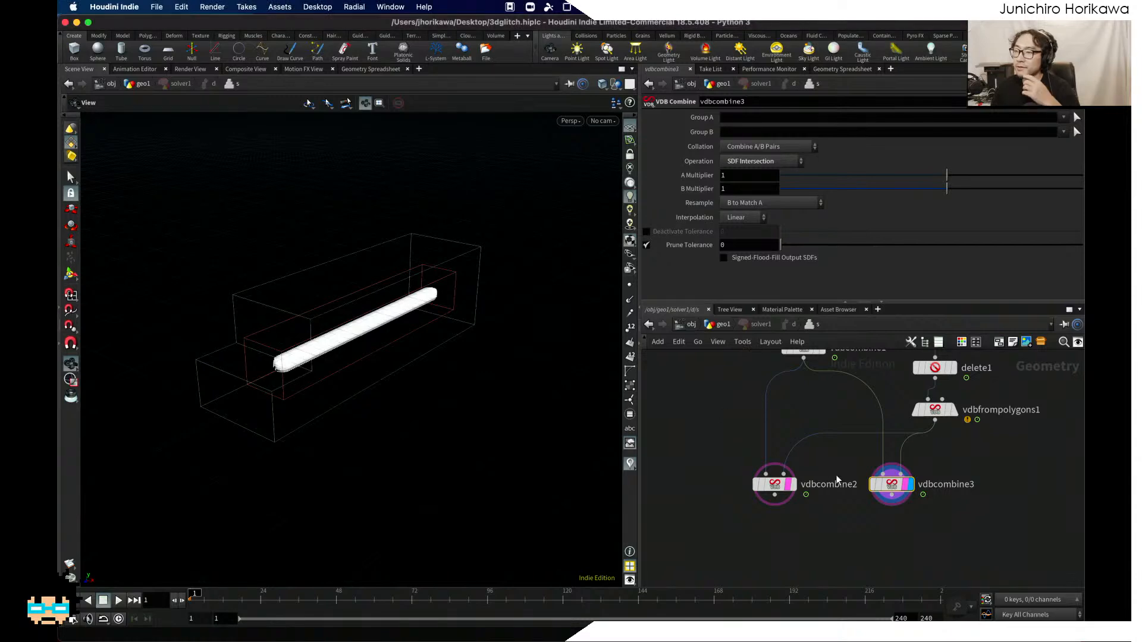
scroll(872, 486, "up", 2)
left_click_drag(890, 488, 903, 490)
middle_click_drag(849, 408, 843, 471)
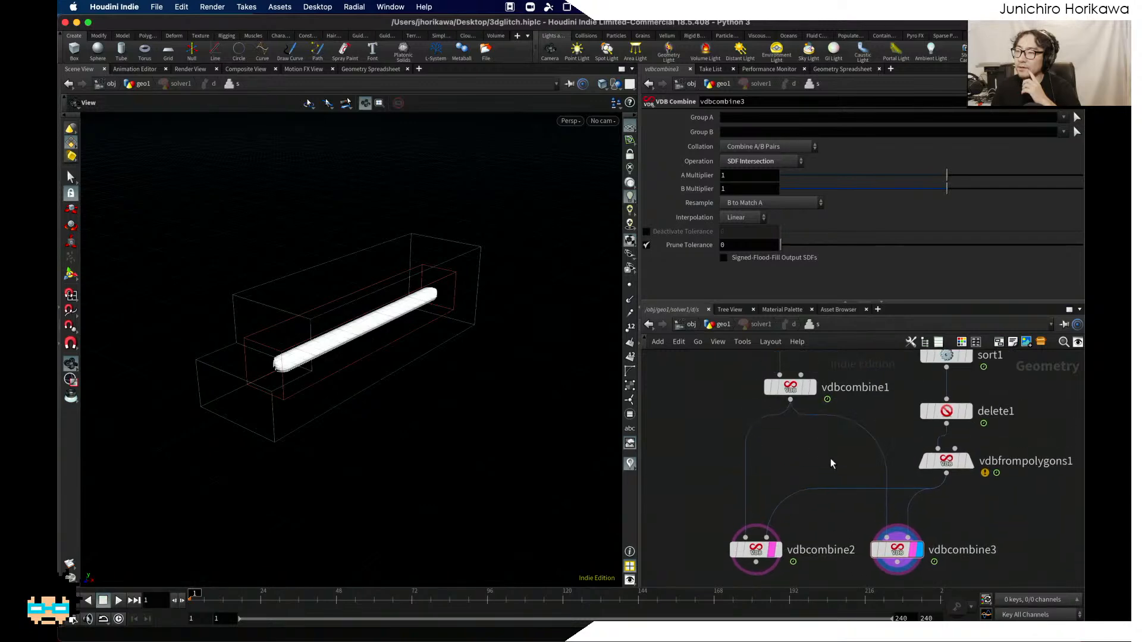
left_click_drag(794, 392, 781, 391)
middle_click_drag(829, 451, 784, 424)
scroll(784, 424, "up", 1)
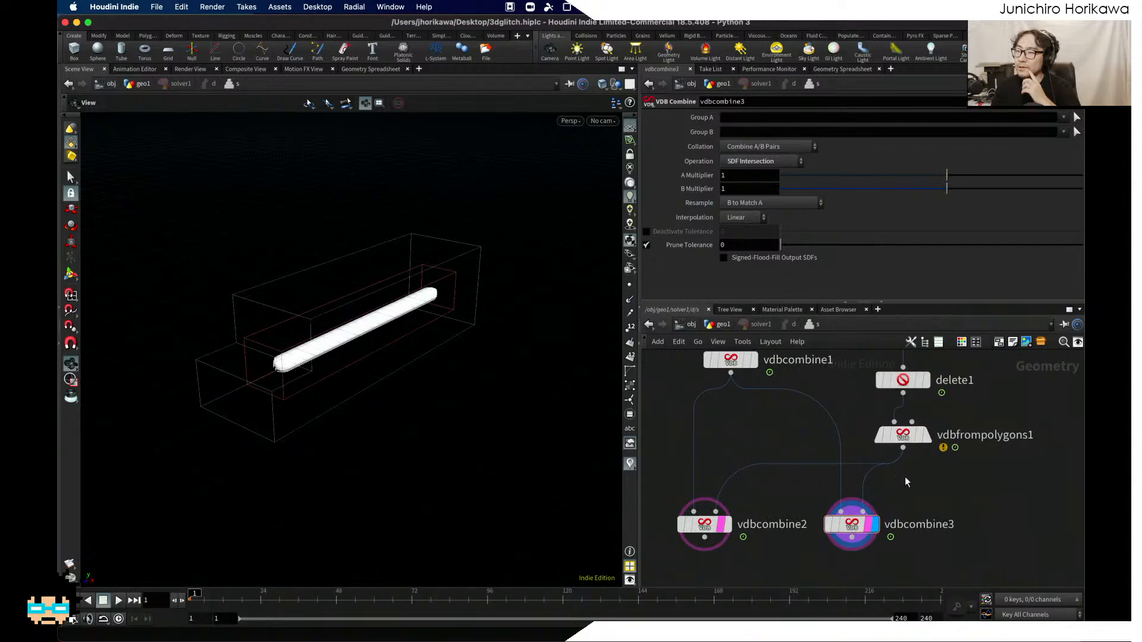
middle_click_drag(904, 479, 888, 446)
scroll(889, 446, "up", 1)
left_click_drag(837, 489, 845, 490)
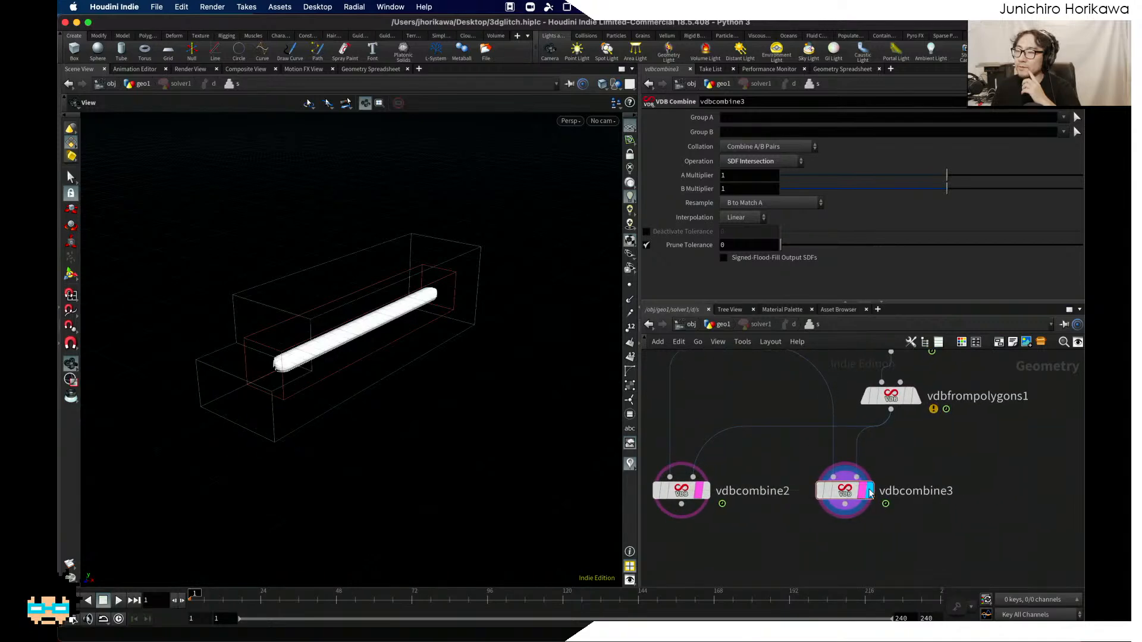
middle_click_drag(845, 490, 813, 464)
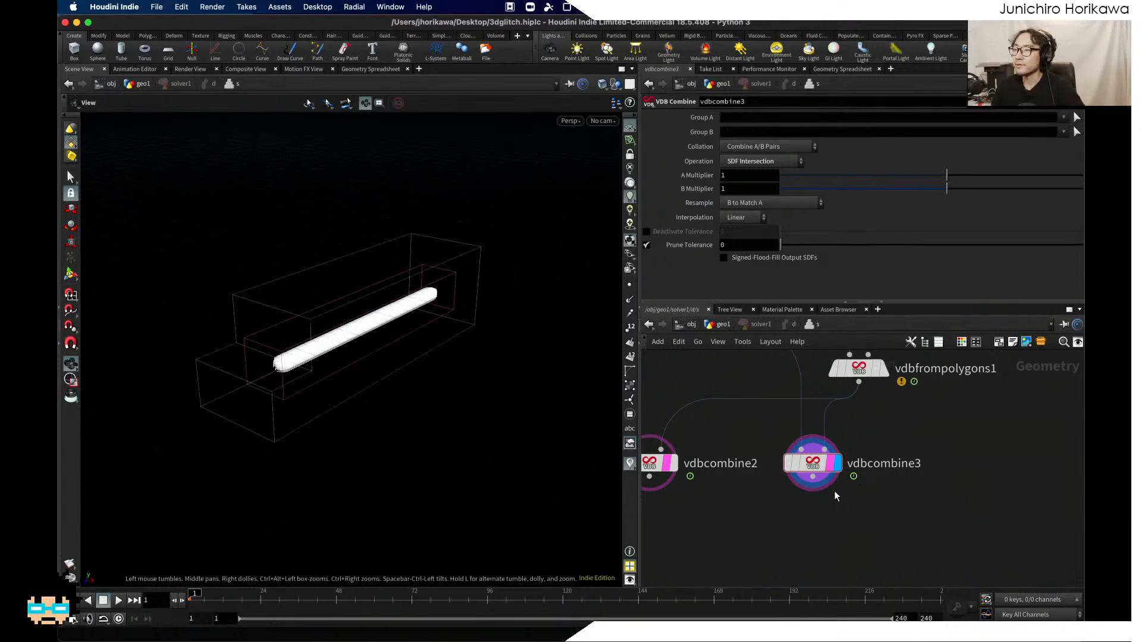
Step: Return to the geo1 network and open the grid wrangle's code with the parameter area enlarged
left_click(722, 324)
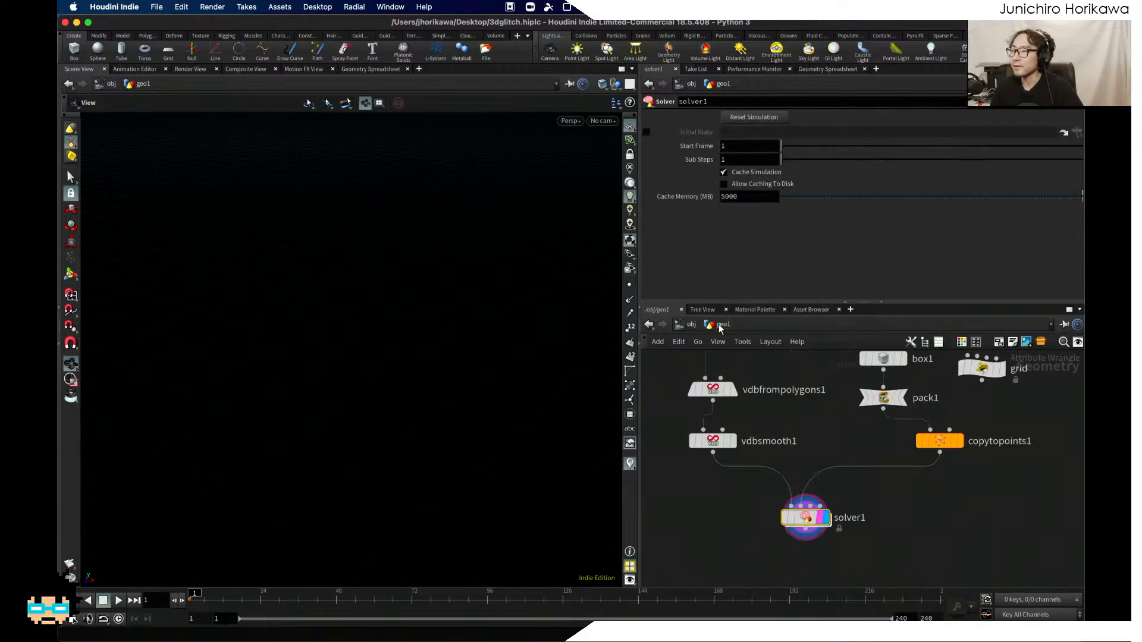
key("h")
scroll(864, 465, "up", 5)
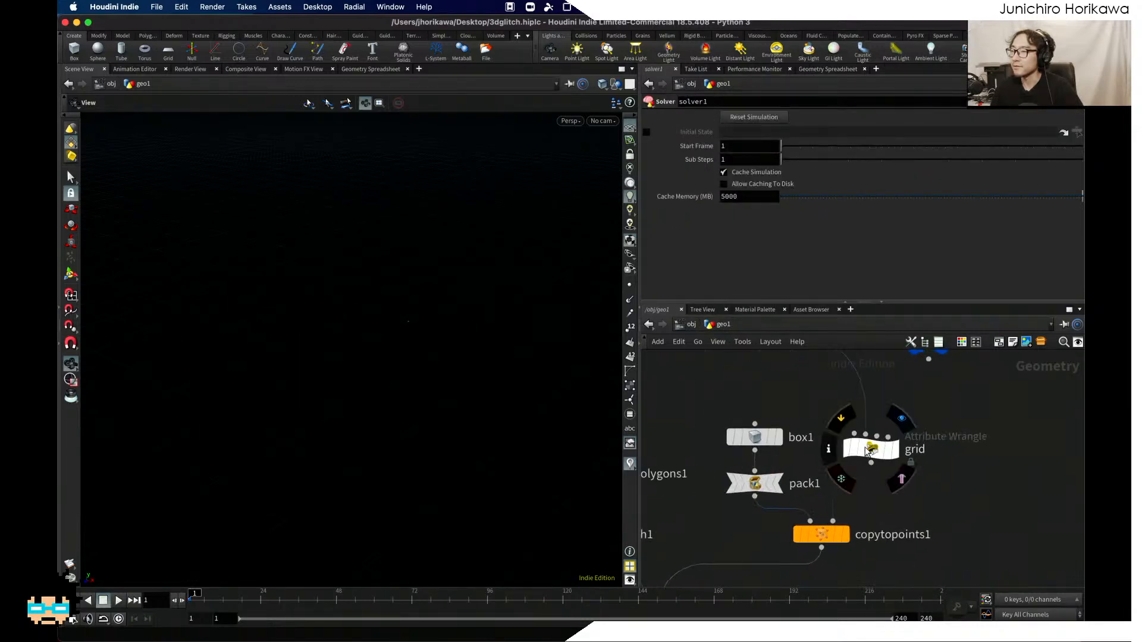
left_click(869, 451)
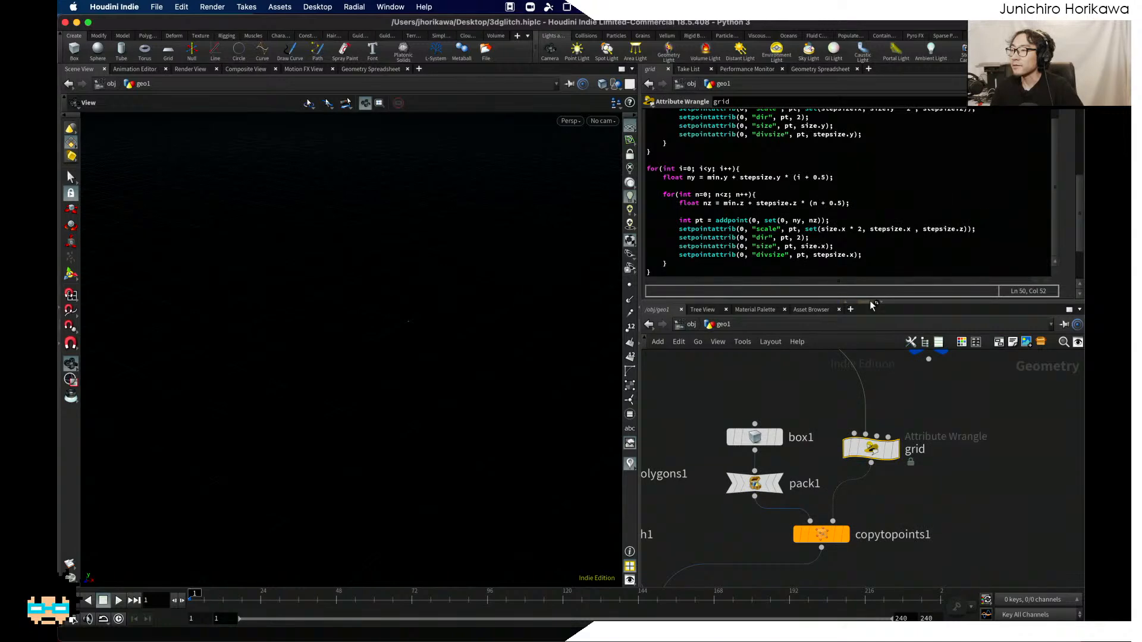
left_click_drag(842, 303, 842, 442)
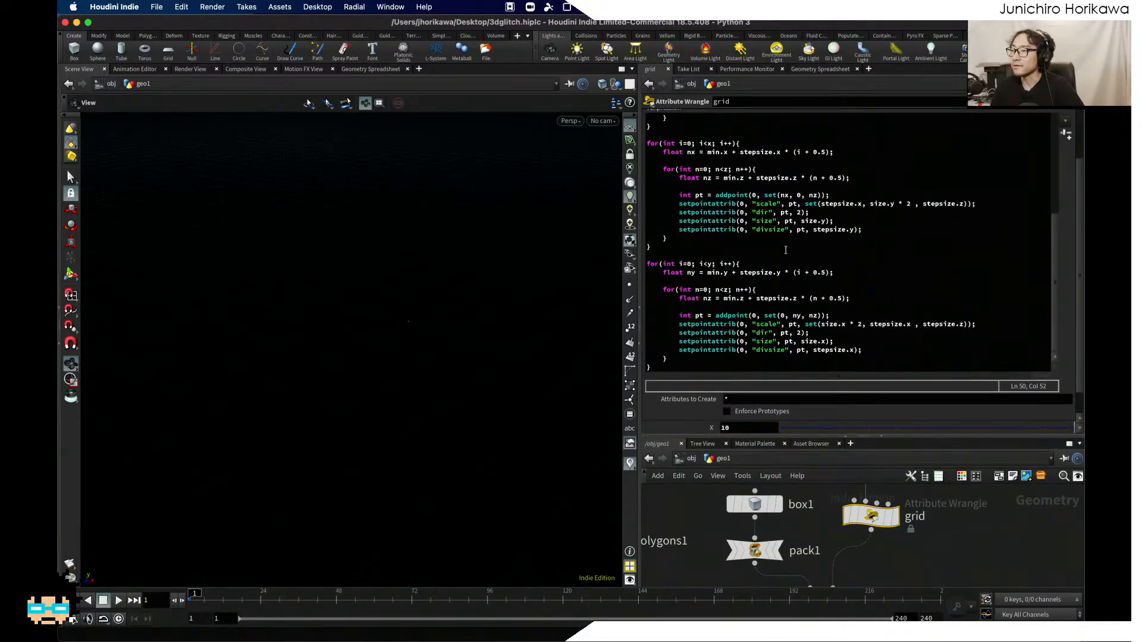
Step: In the grid wrangle code, set the "dir" attribute value to 1 in the x/z loop and 0 in the y/z loop
scroll(725, 202, "up", 3)
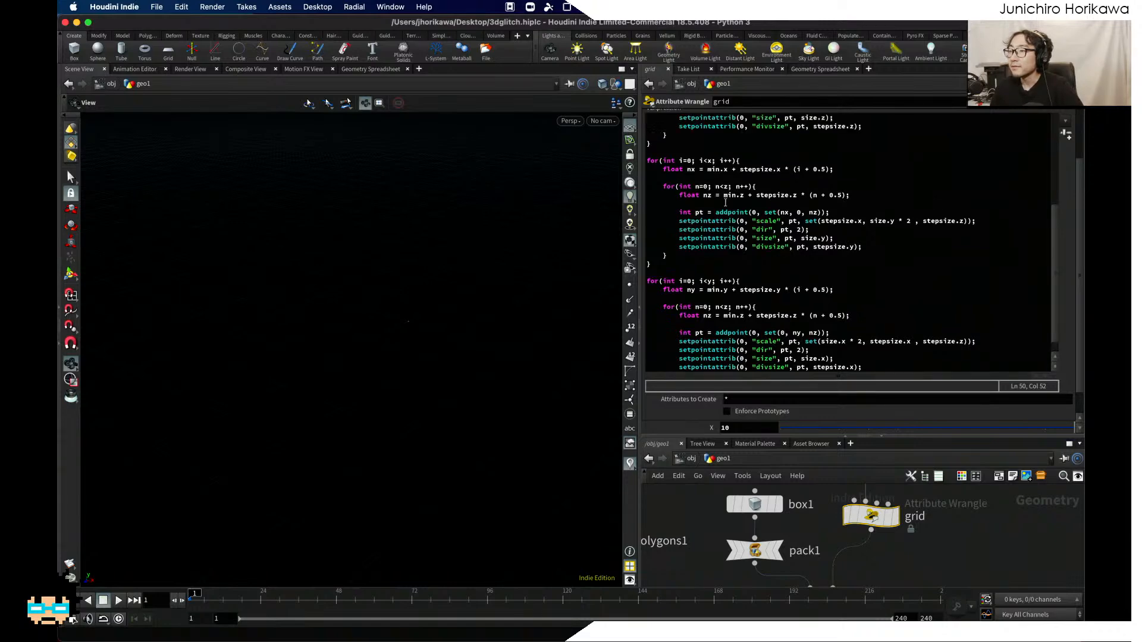
scroll(725, 202, "down", 5)
scroll(737, 226, "down", 2)
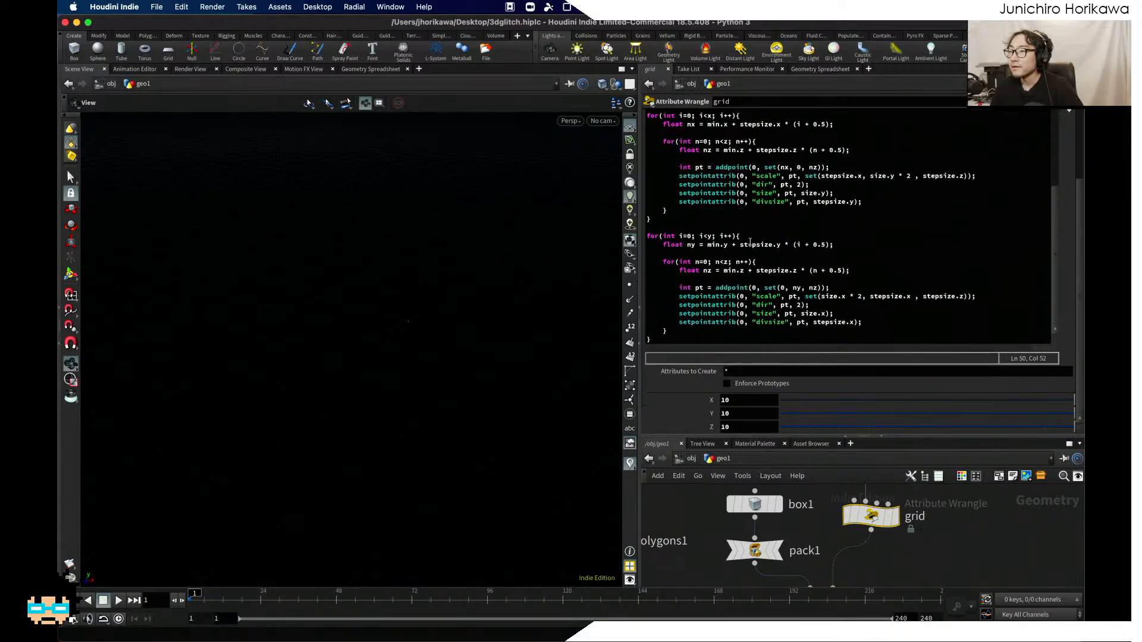
scroll(781, 301, "up", 2)
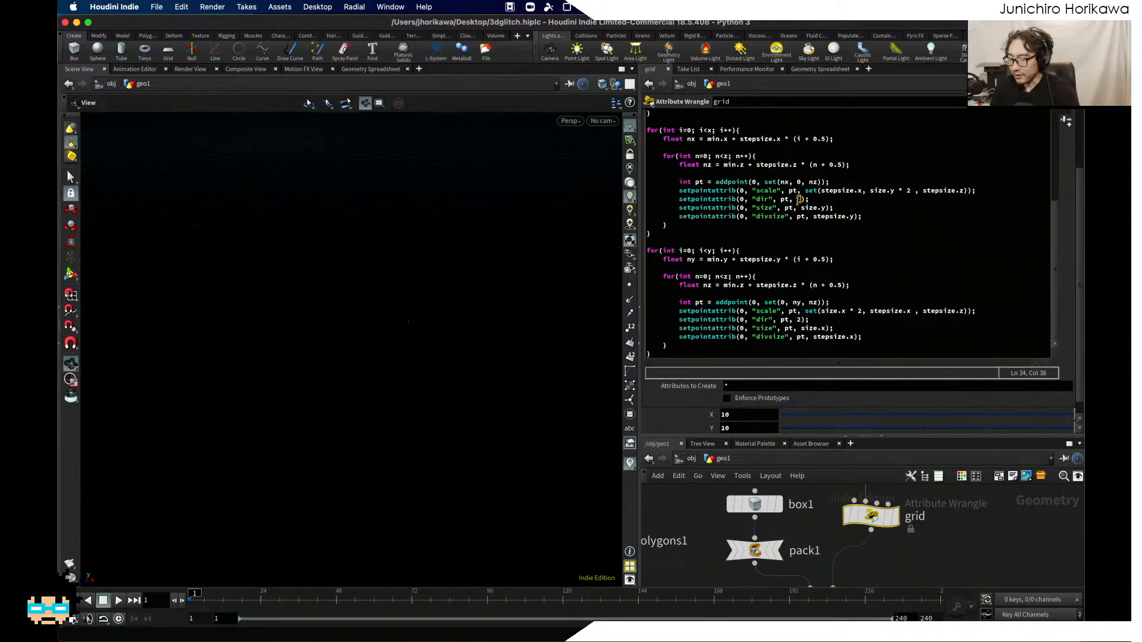
type("1")
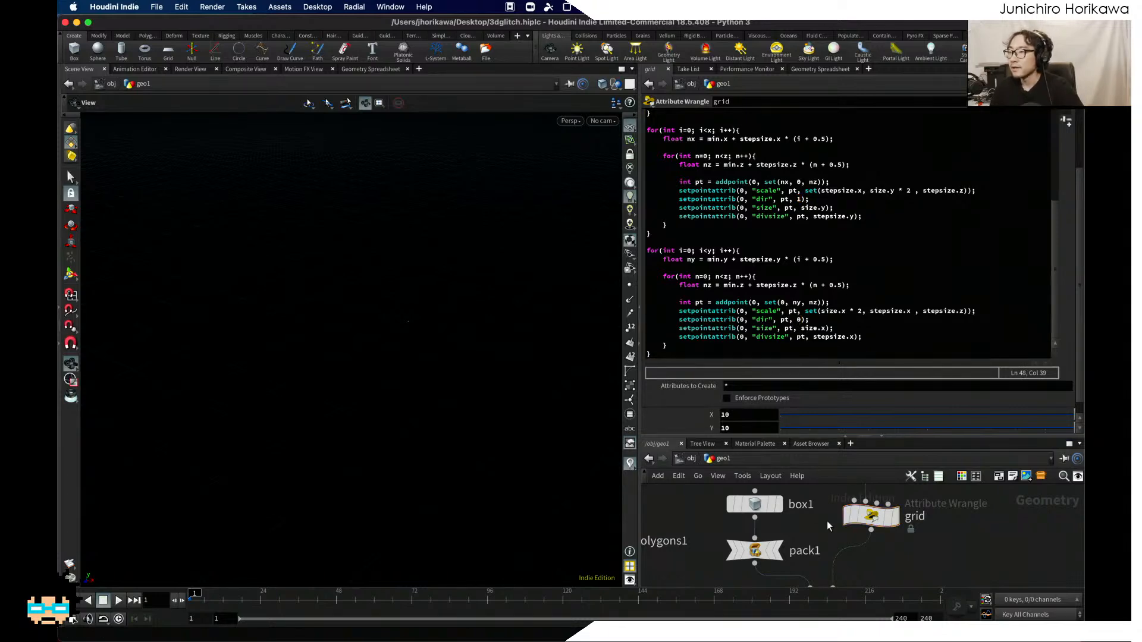
scroll(791, 201, "up", 3)
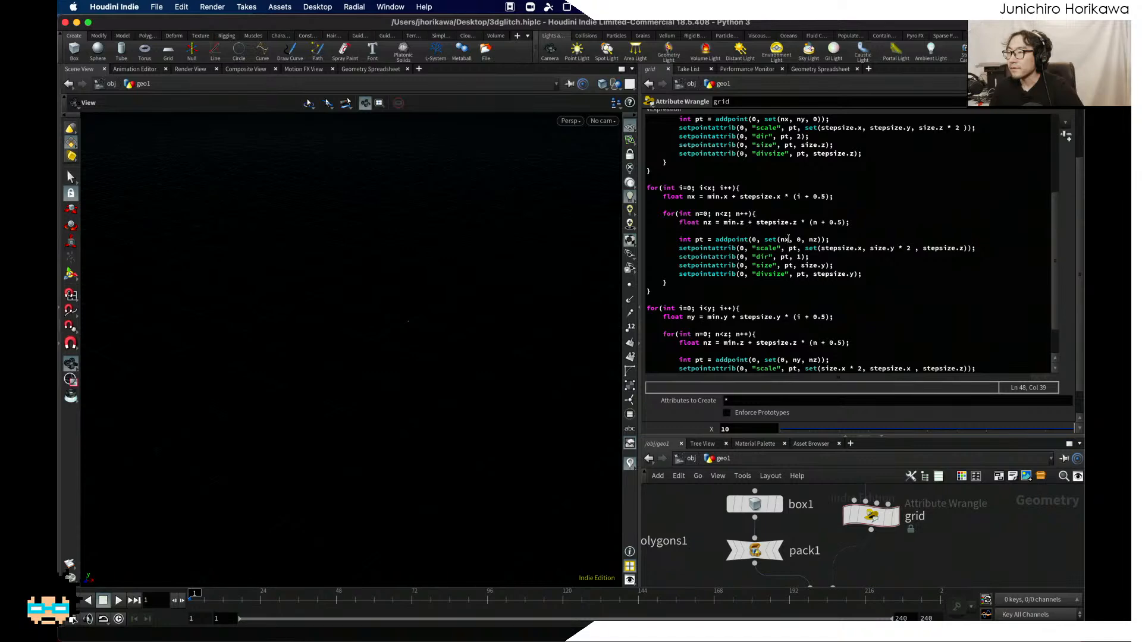
scroll(788, 239, "up", 2)
scroll(788, 238, "down", 5)
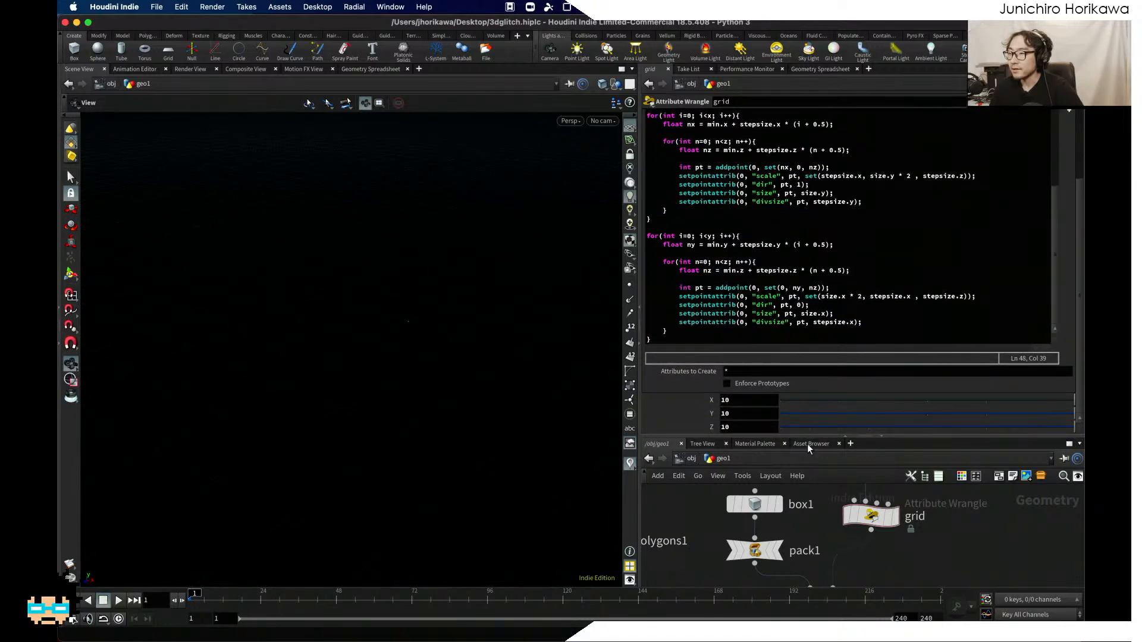
Step: Shrink the parameter area to give the network more room, and save the scene file
left_click_drag(810, 438, 821, 259)
double_click(919, 512)
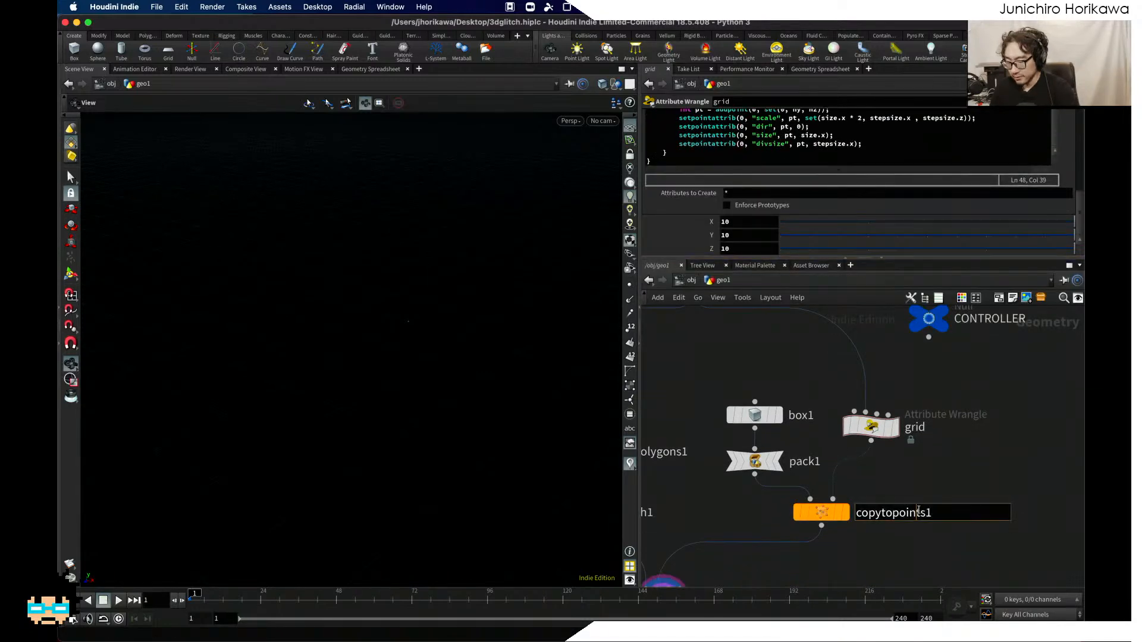
left_click(929, 557)
key("super+s")
Step: Go back inside the solver1 node to the area below vdbcombine2 and vdbcombine3
middle_click_drag(854, 568, 957, 442)
double_click(769, 480)
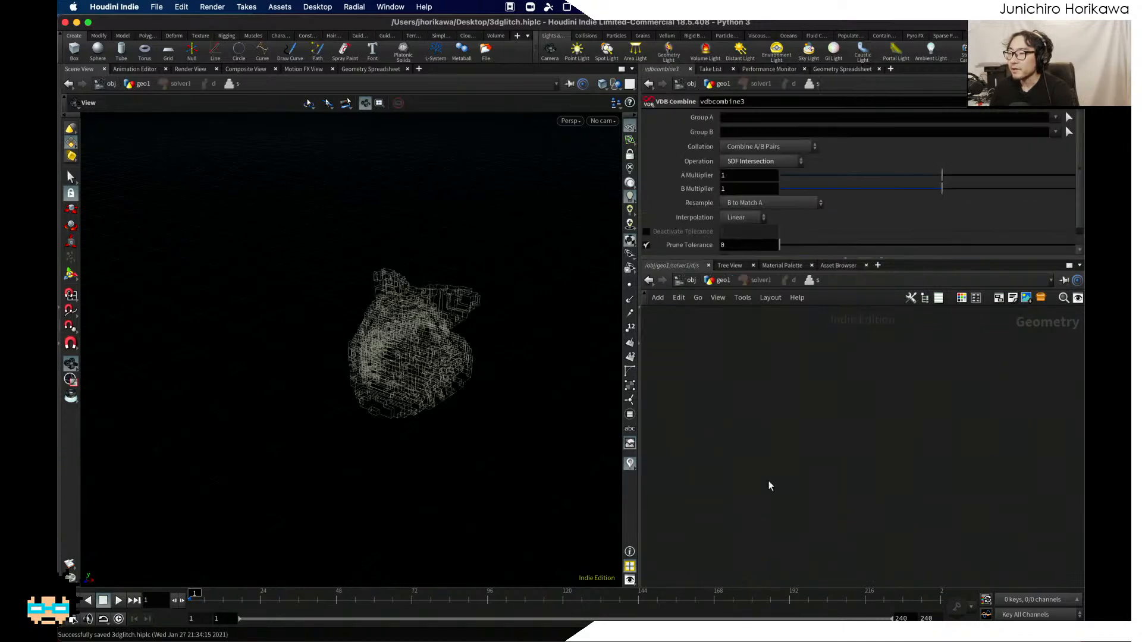
scroll(840, 478, "up", 4)
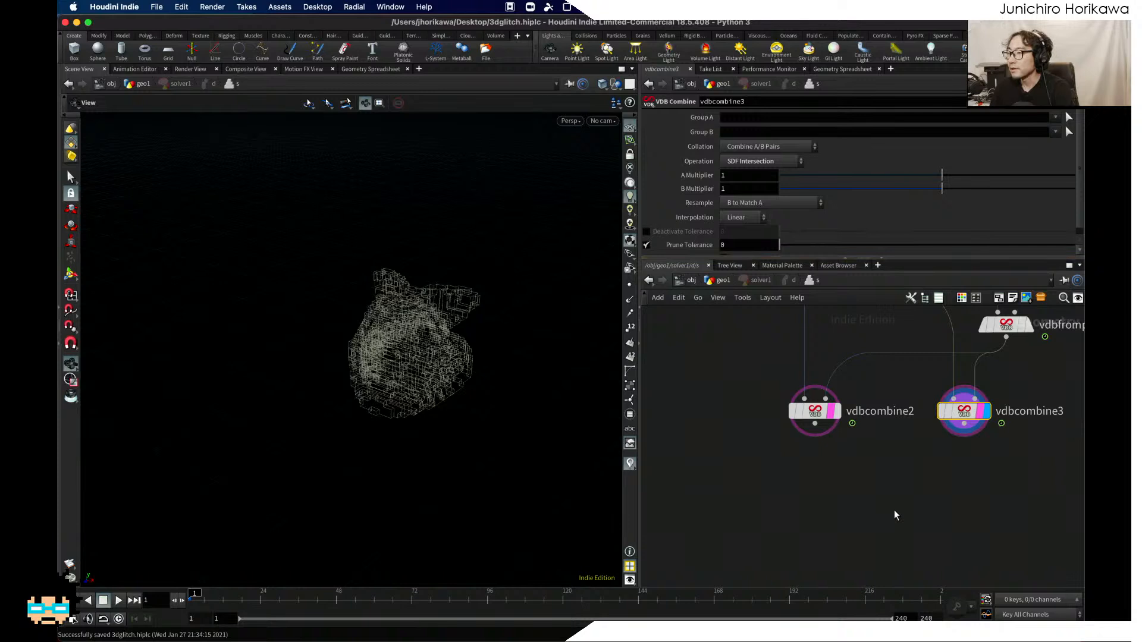
middle_click_drag(894, 509, 831, 517)
key("Tab")
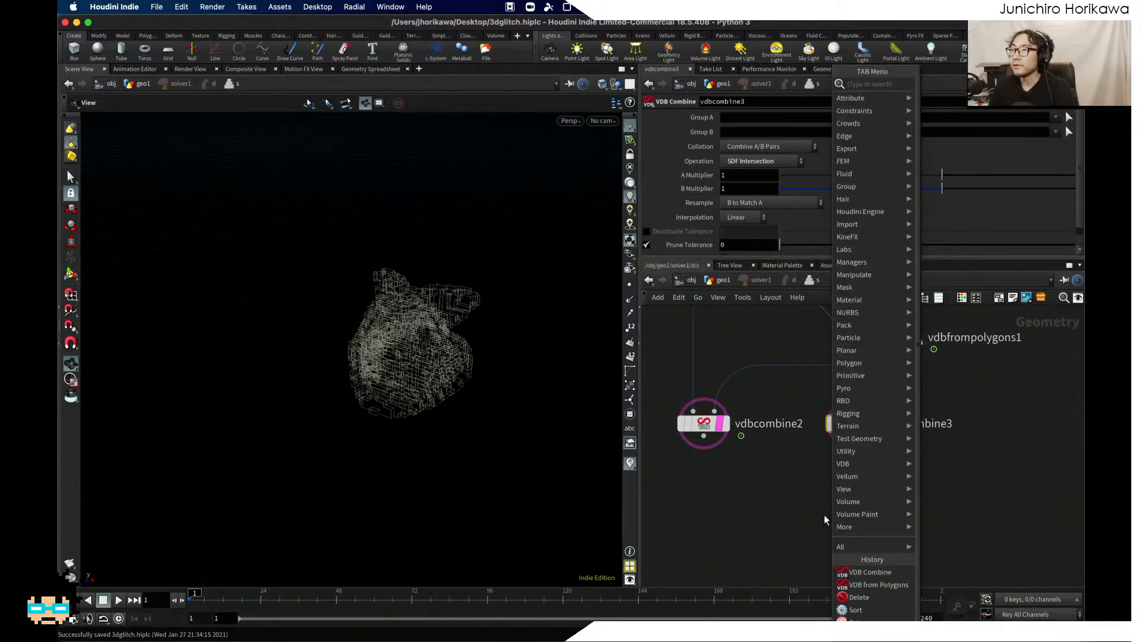
key("super+Tab")
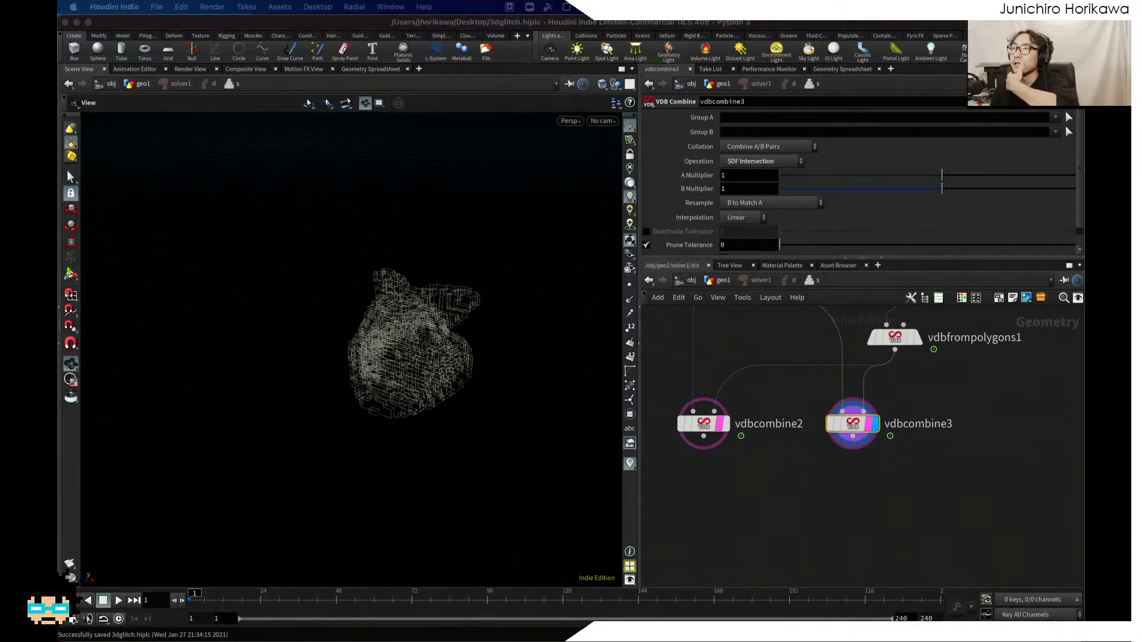
left_click(847, 430)
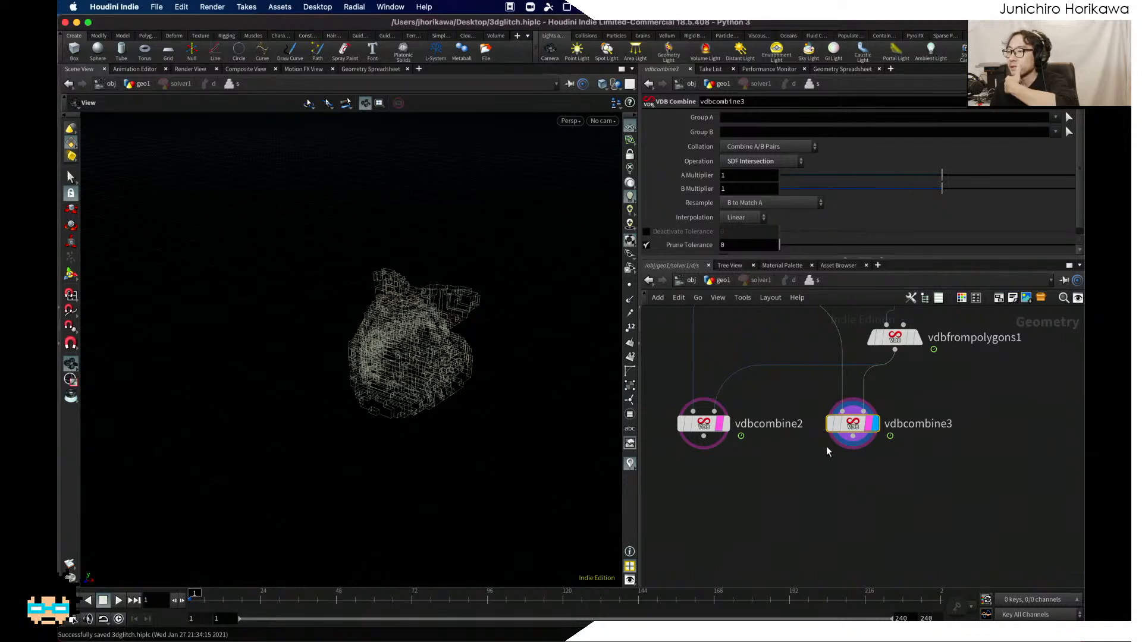
middle_click(847, 431)
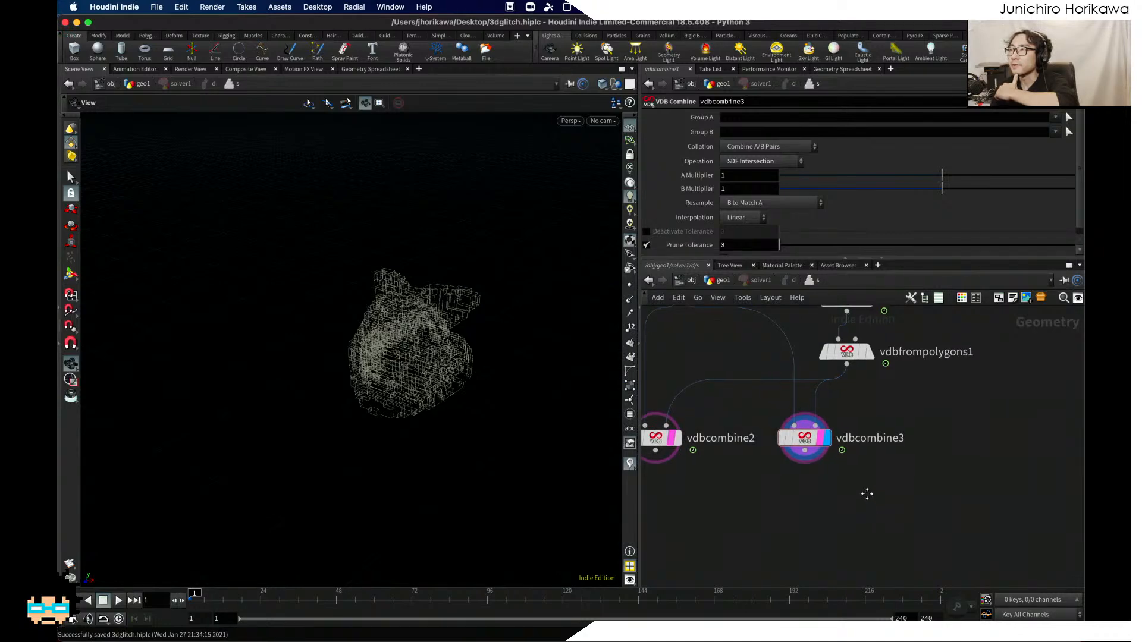
Step: Add a Point Wrangle below vdbcombine3 and wire vdbcombine3 into its first input
key("Tab")
type("poin")
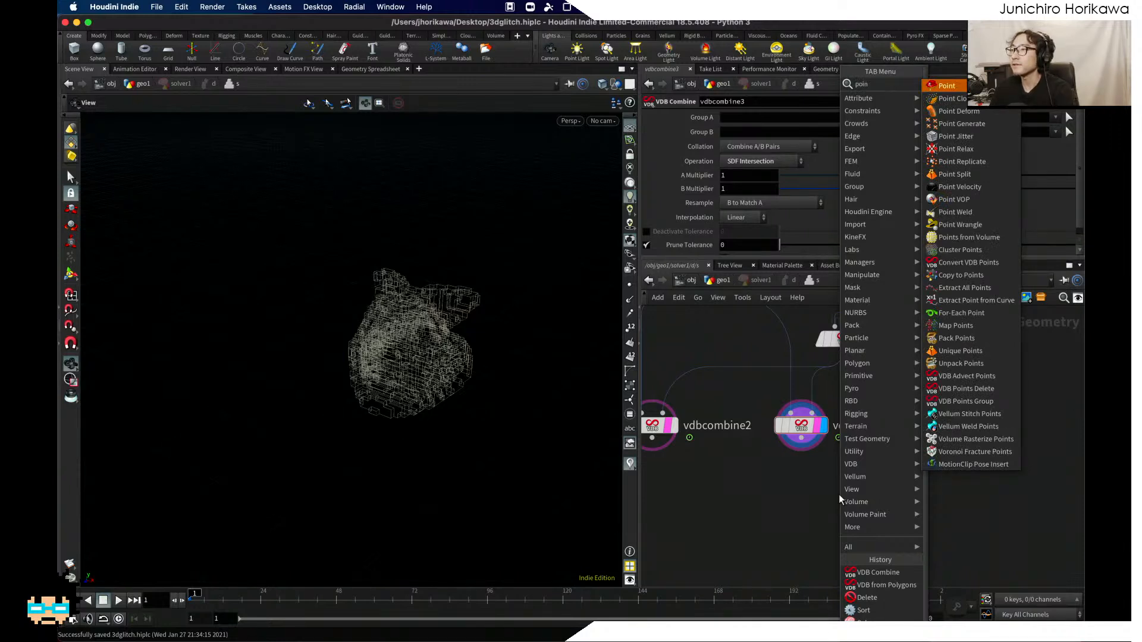
key("Return")
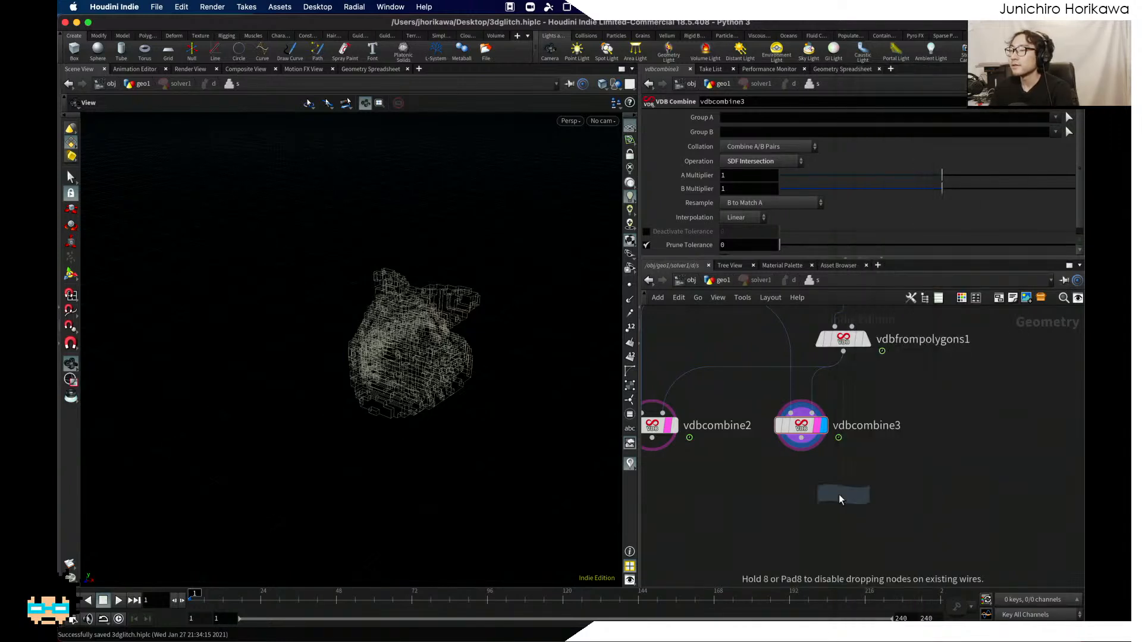
left_click(840, 500)
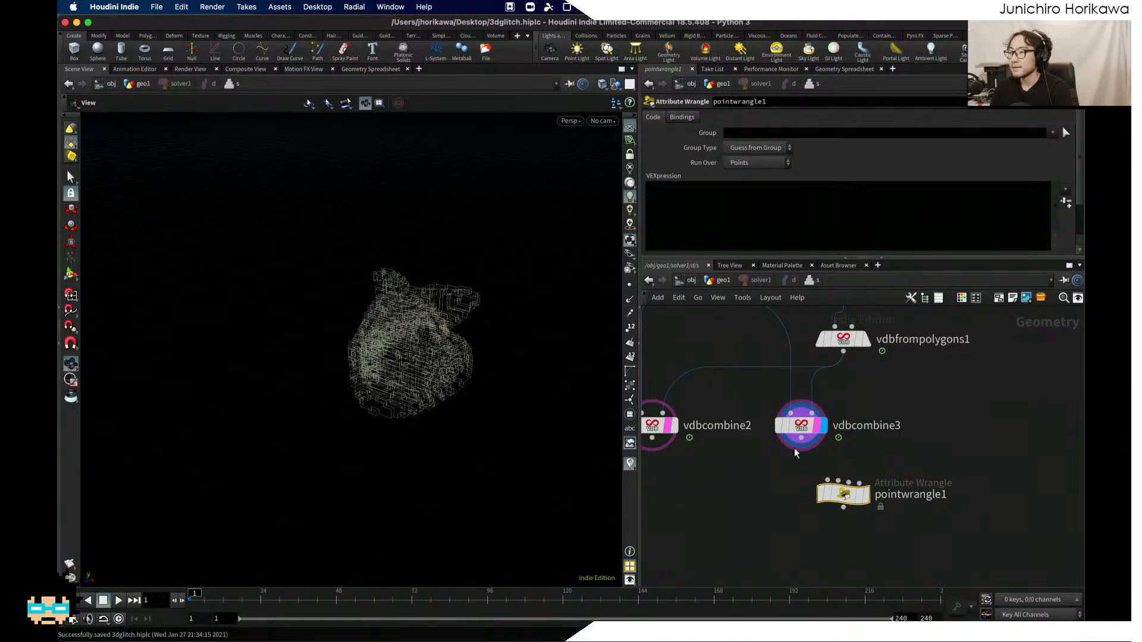
left_click_drag(795, 452, 847, 501)
left_click_drag(847, 500, 858, 512)
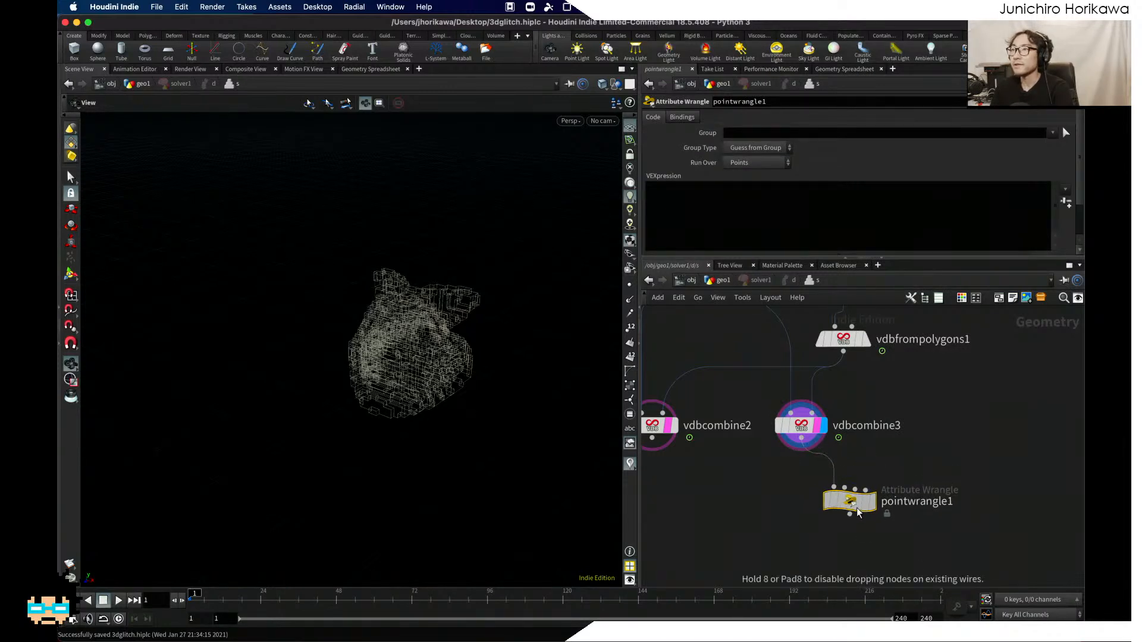
scroll(773, 485, "down", 1)
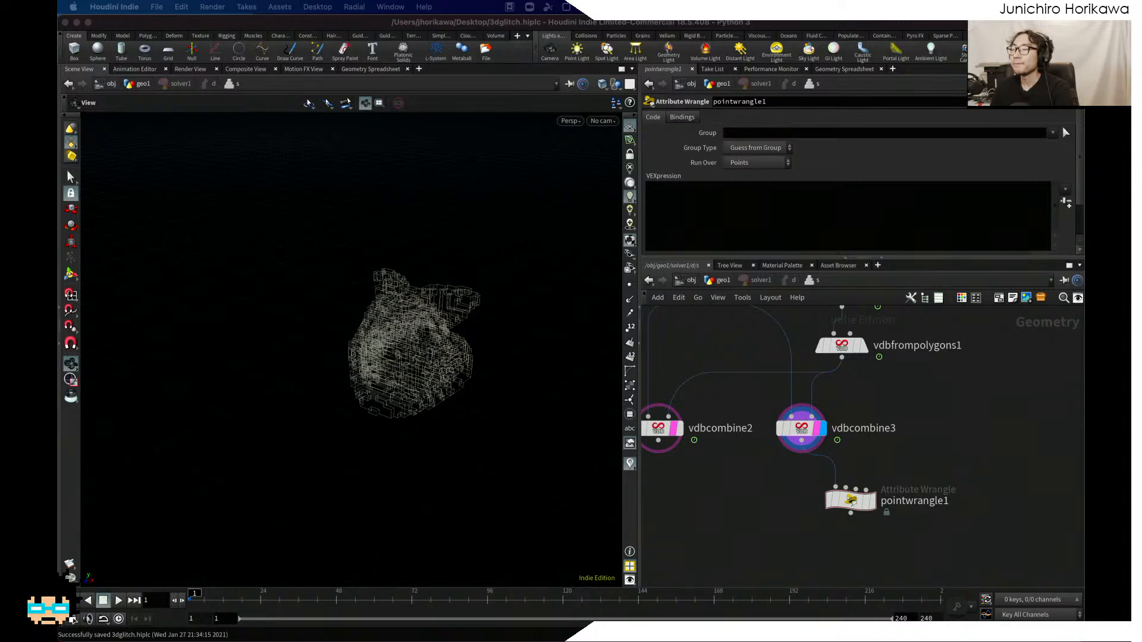
Step: Select vdbcombine3, move pointwrangle1 slightly farther from it, and display pointwrangle1
left_click(886, 508)
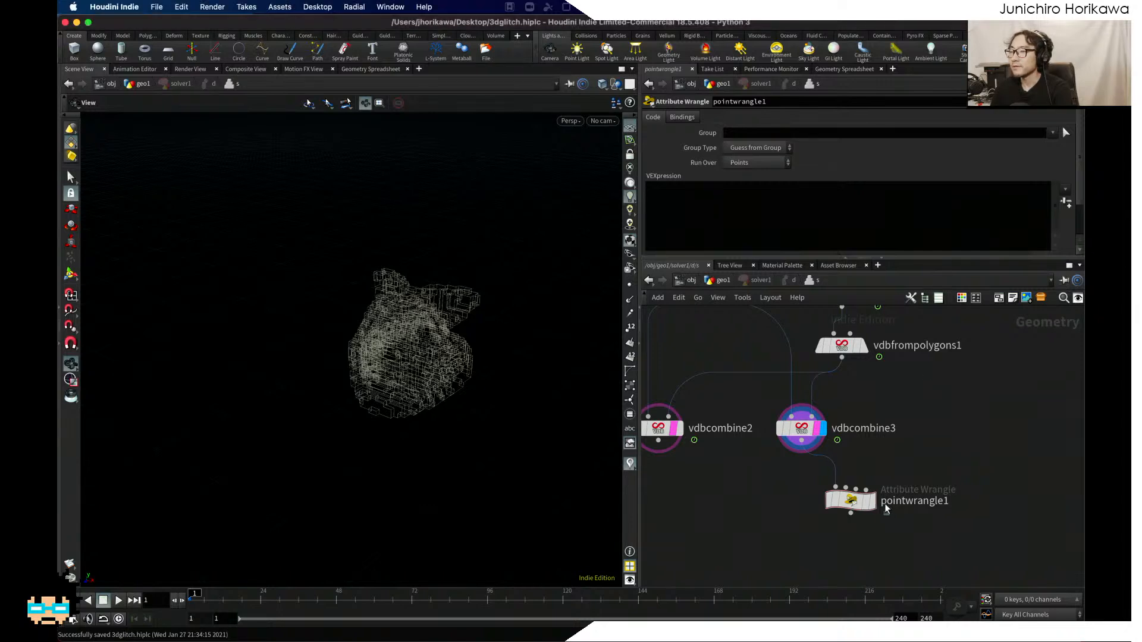
left_click(799, 427)
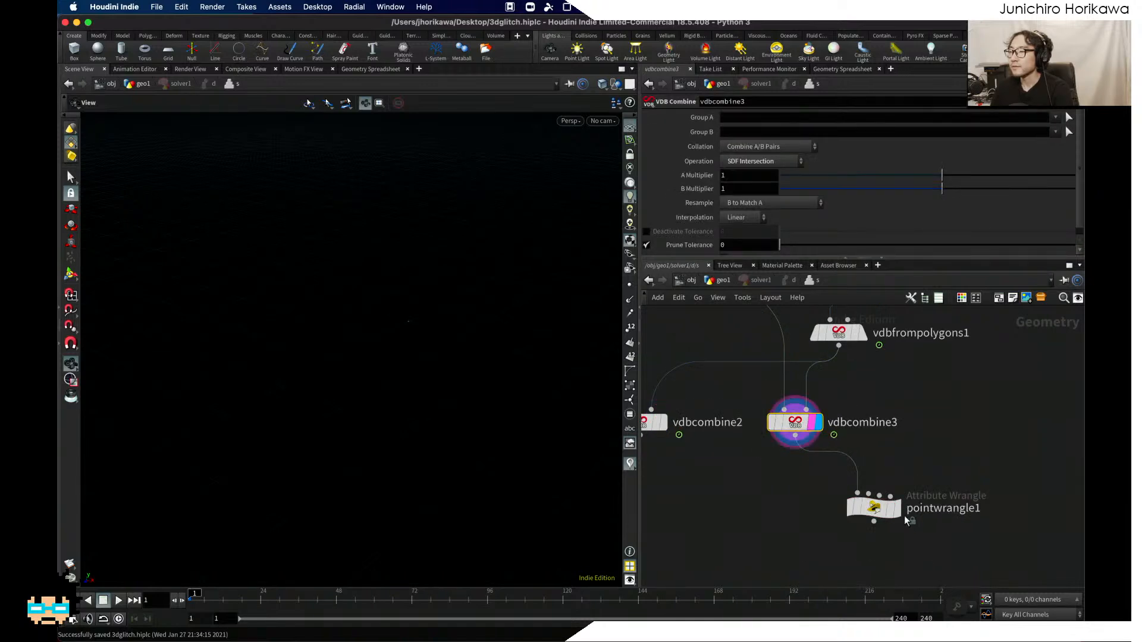
left_click_drag(891, 514, 901, 538)
scroll(887, 510, "down", 3)
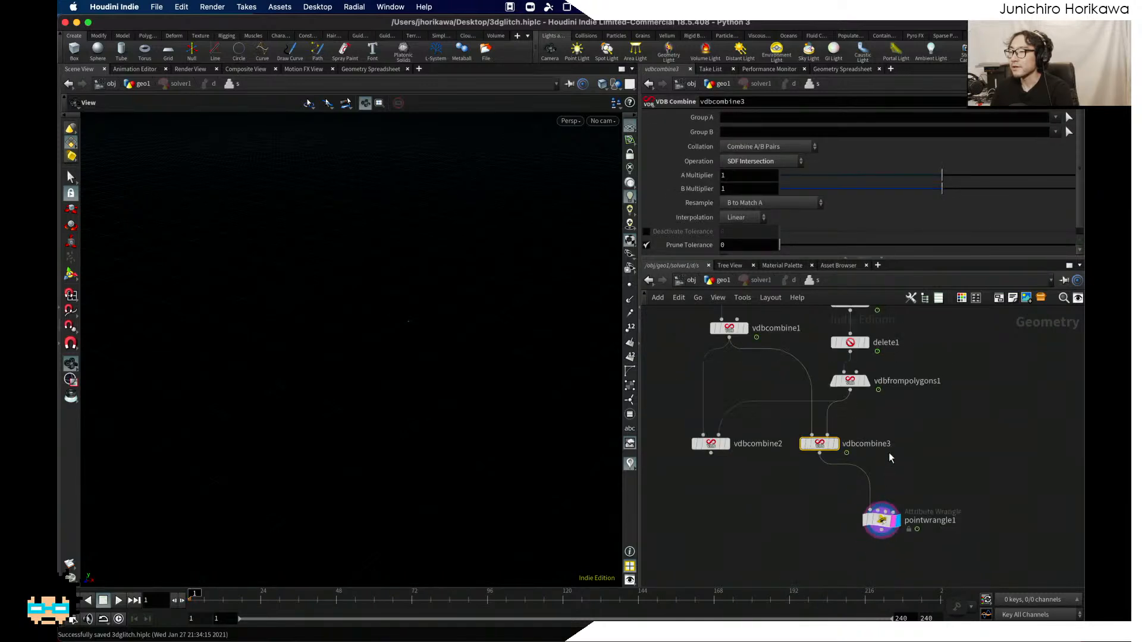
Step: Select and display delete1, and open its data in the Geometry Spreadsheet
middle_click_drag(903, 371, 856, 470)
scroll(845, 467, "up", 2)
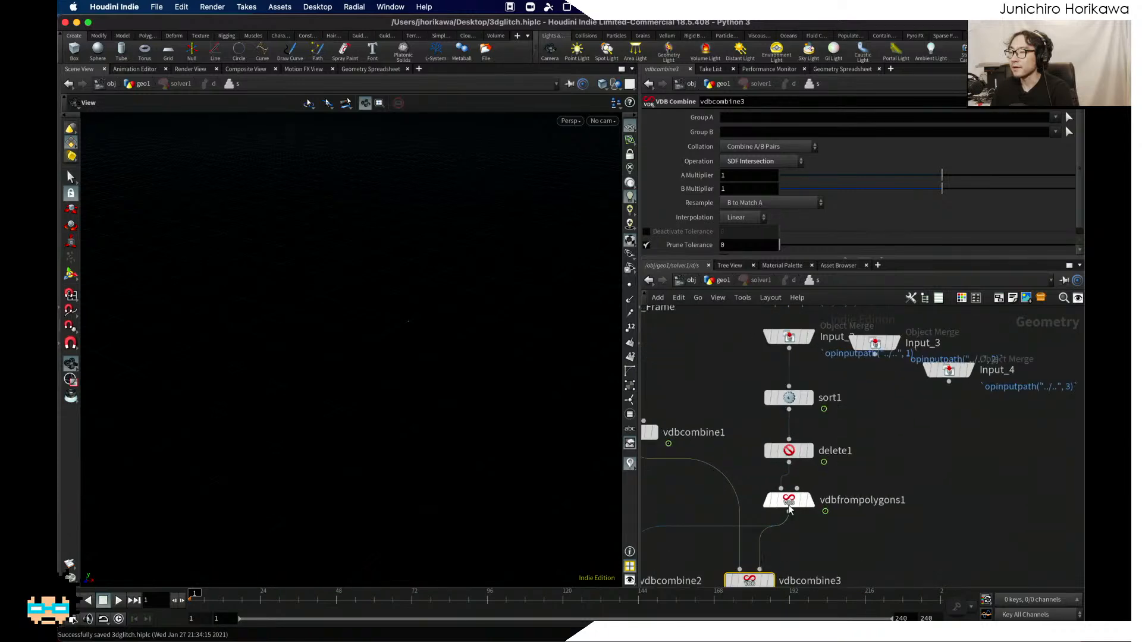
scroll(814, 448, "up", 2)
left_click(812, 449)
left_click(787, 450)
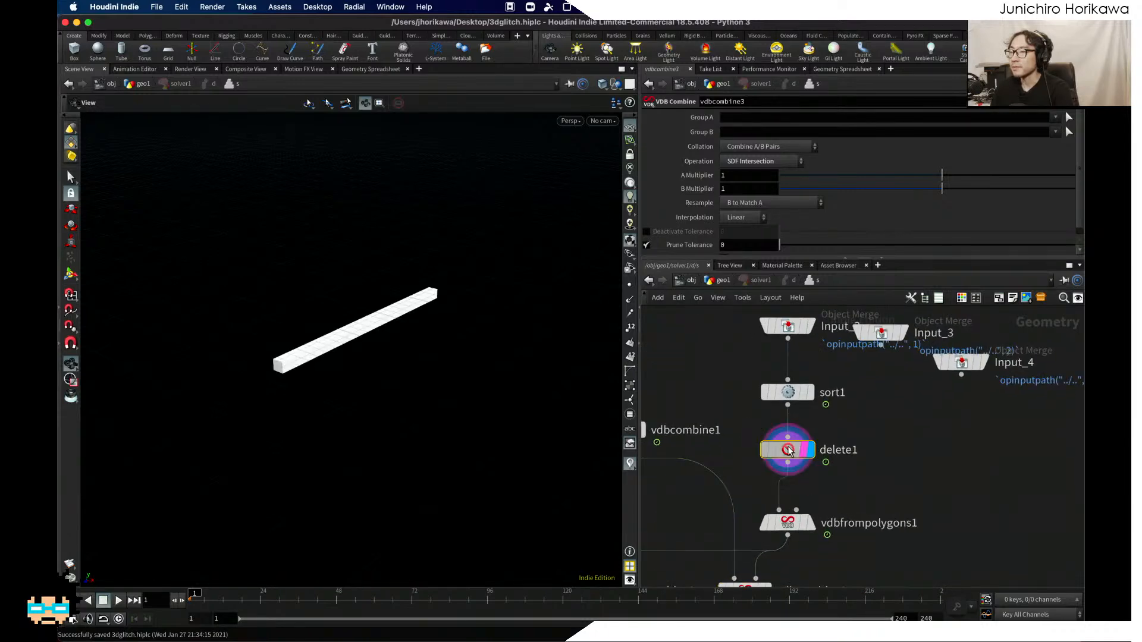
left_click(837, 69)
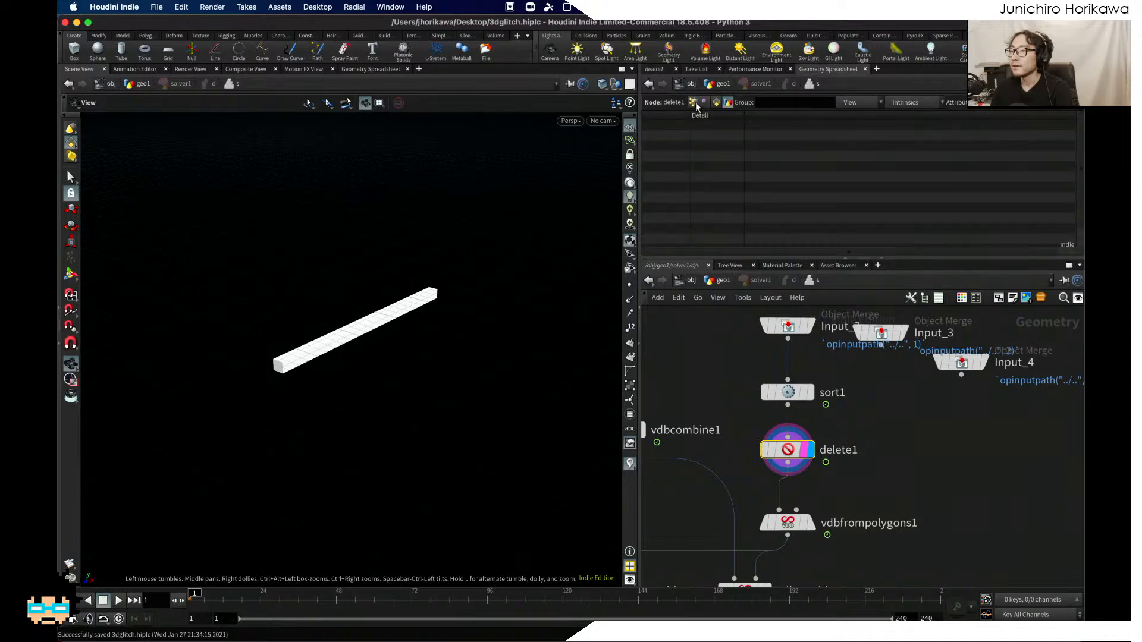
Step: Show delete1's point attributes in the spreadsheet and wire delete1 into the second input of pointwrangle1
left_click(704, 102)
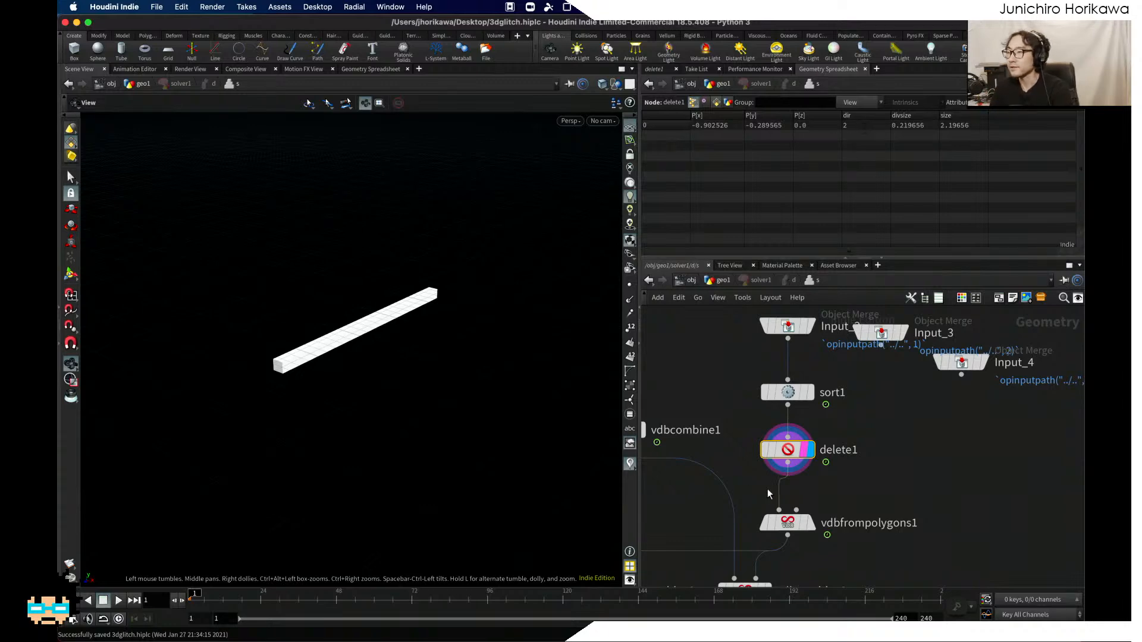
scroll(882, 488, "down", 3)
middle_click_drag(882, 488, 852, 383)
left_click_drag(787, 363, 853, 518)
scroll(825, 534, "up", 1)
scroll(869, 522, "up", 1)
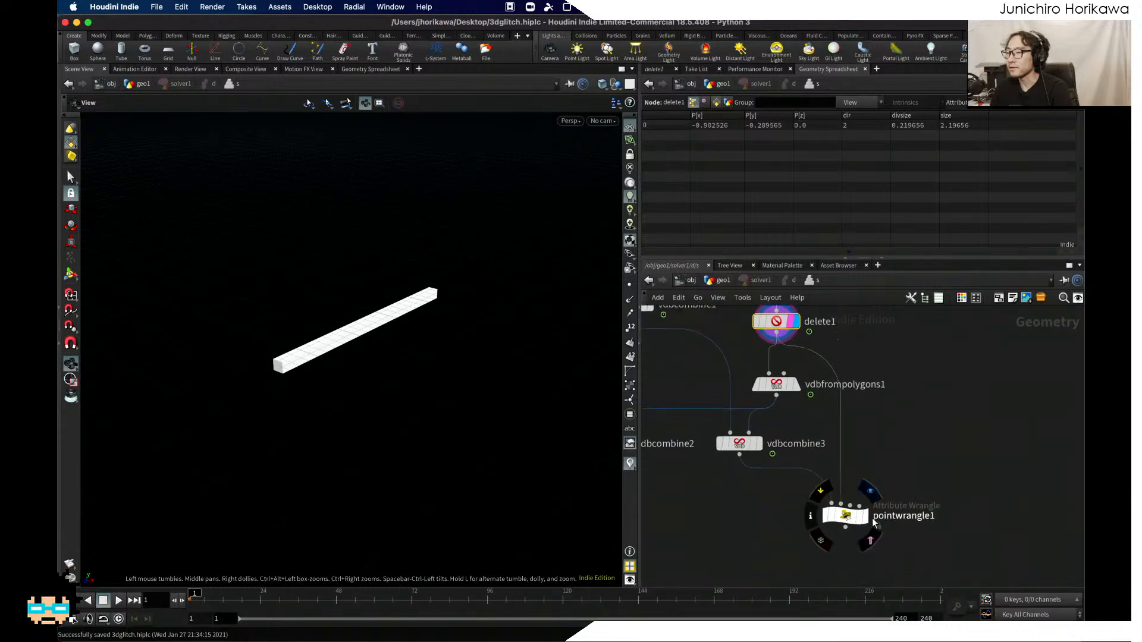
Step: Display pointwrangle1 and rename it to move
left_click(865, 516)
left_click(859, 517)
double_click(917, 515)
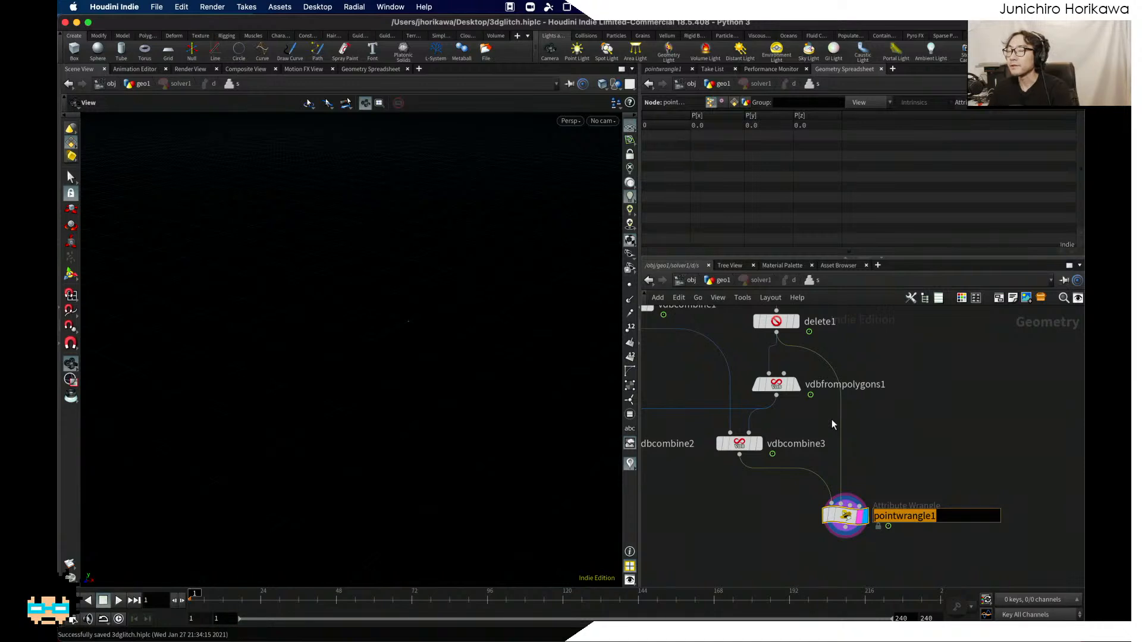
type("move")
key("Return")
key("super+Tab")
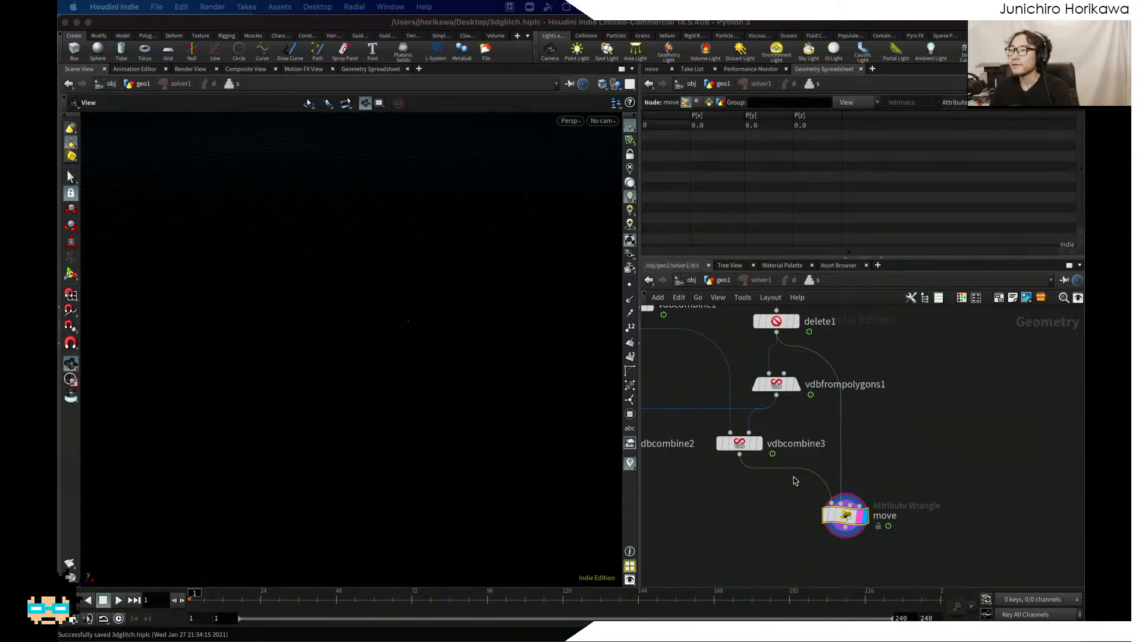
scroll(790, 481, "down", 3)
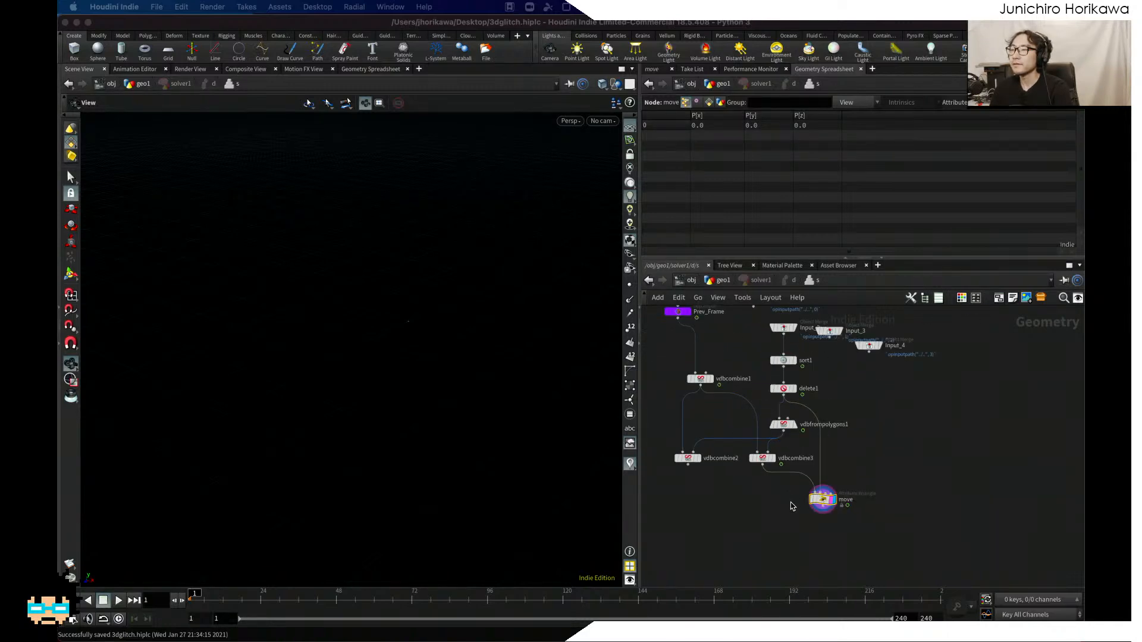
scroll(786, 501, "up", 1)
left_click(786, 501)
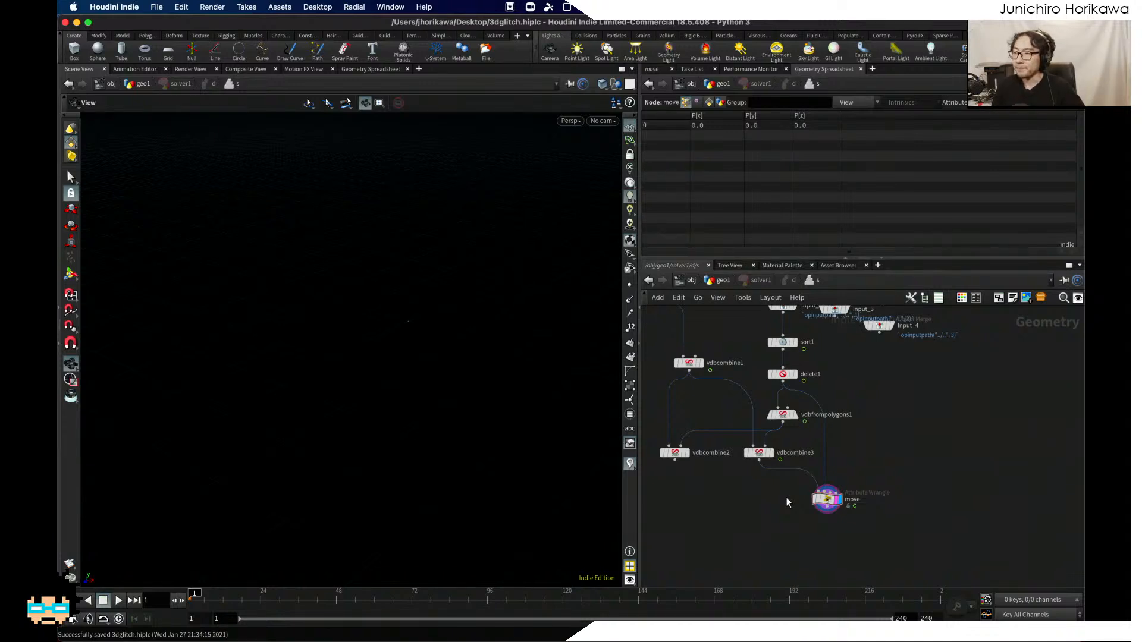
scroll(786, 498, "down", 2)
left_click_drag(869, 541, 684, 373)
scroll(800, 392, "up", 1)
left_click_drag(786, 376, 786, 379)
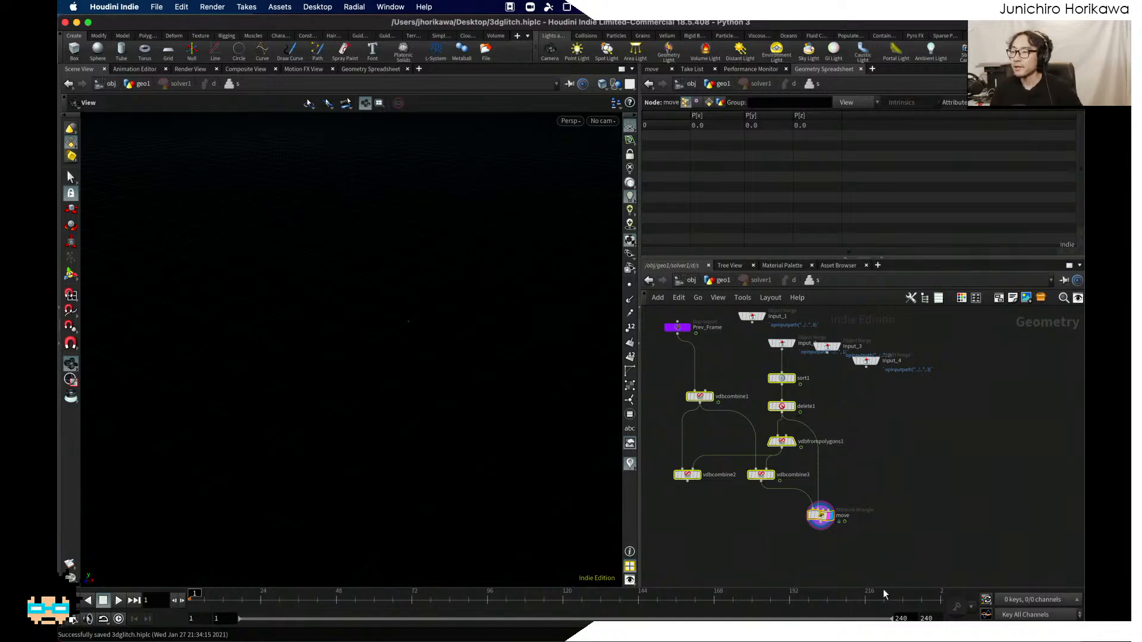
left_click(866, 534)
Step: Add a Group node below vdbcombine3 and insert it into the wire between vdbcombine3 and move
scroll(784, 485, "up", 4)
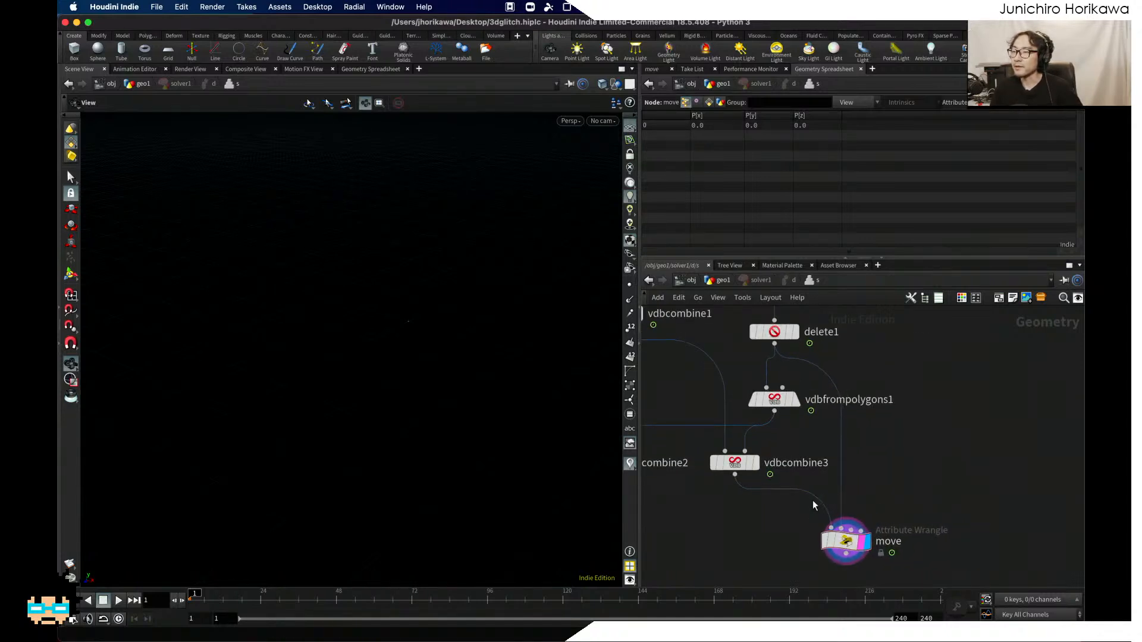
left_click_drag(738, 466, 730, 461)
middle_click_drag(770, 517, 845, 508)
key("Tab")
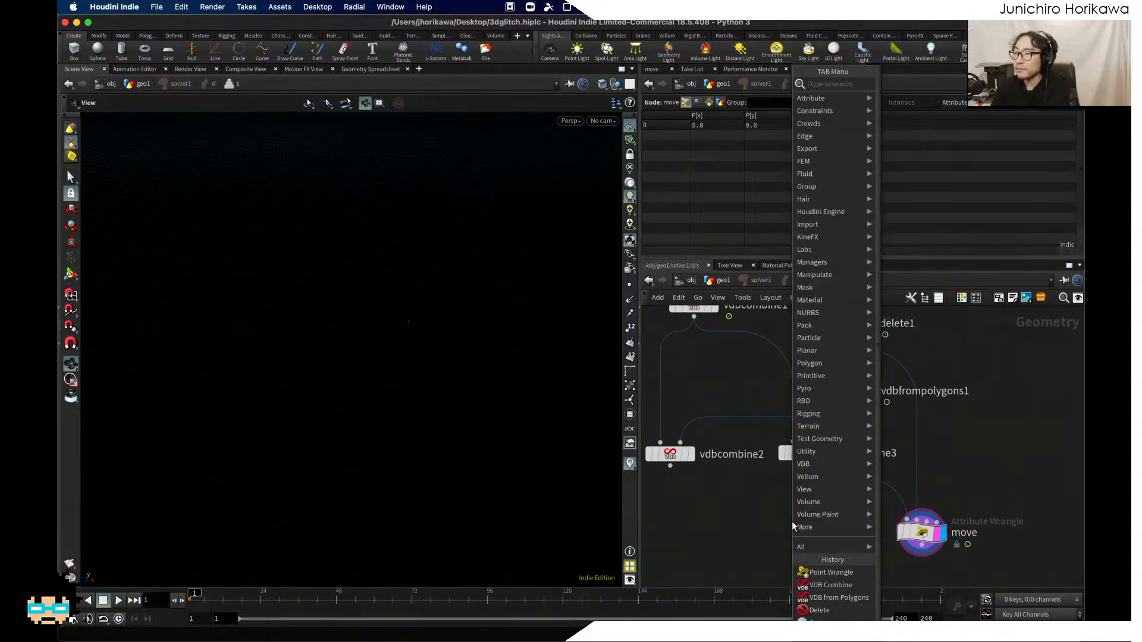
type("group")
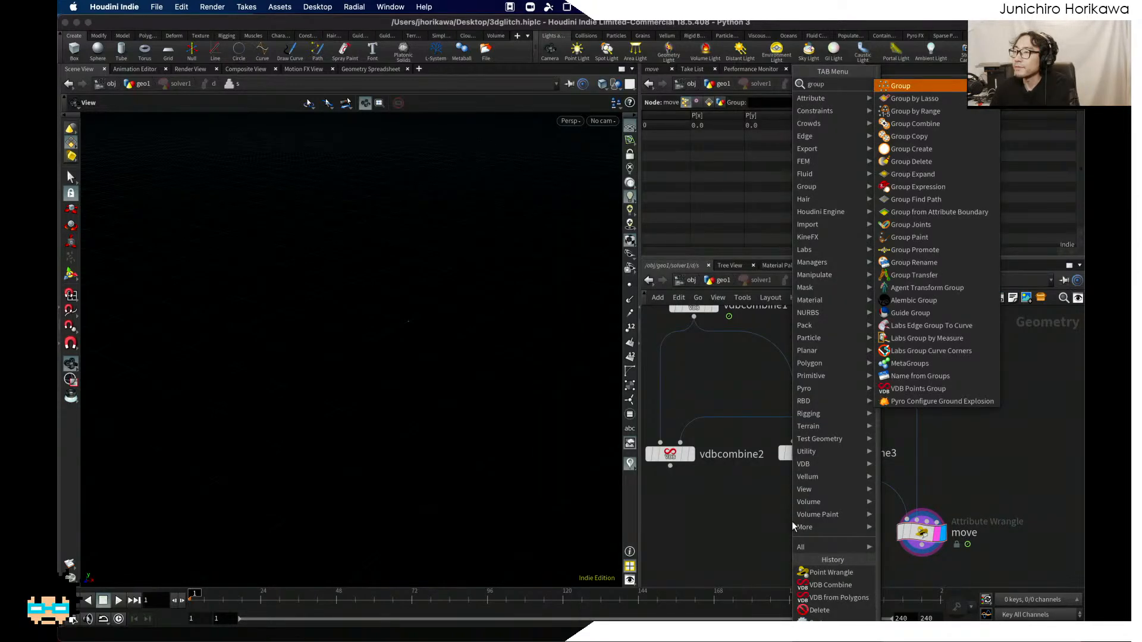
key("Return")
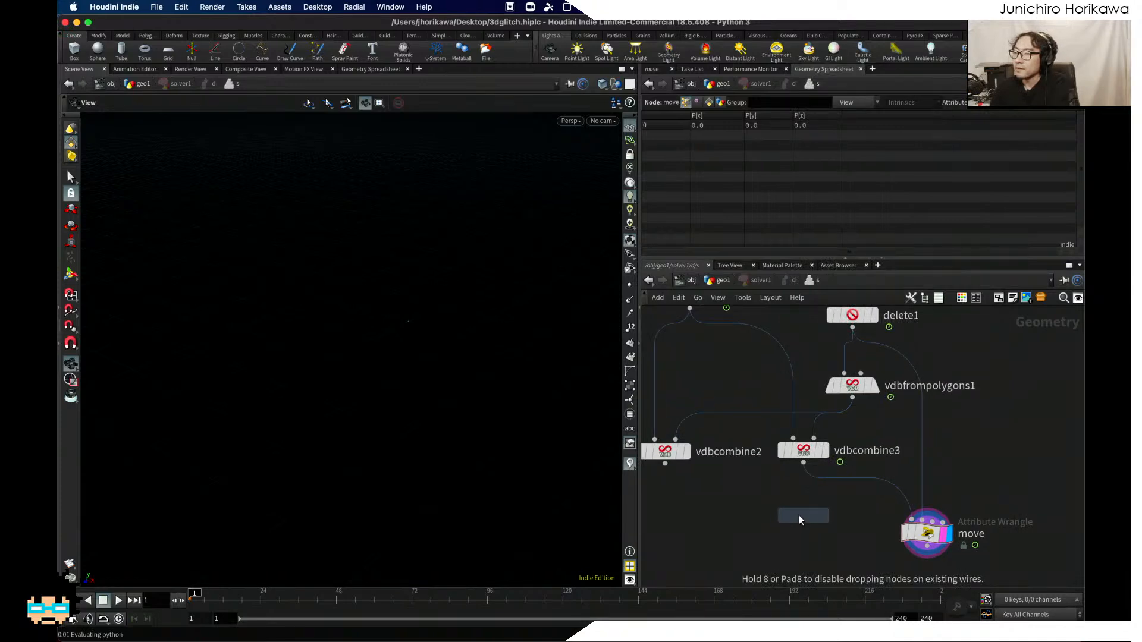
left_click(798, 517)
mouse_move(803, 515)
left_mouse_down()
mouse_move(824, 513)
mouse_move(837, 484)
mouse_move(816, 504)
left_mouse_up()
Step: Rename the new Group Create node to moving
double_click(849, 500)
type("mov")
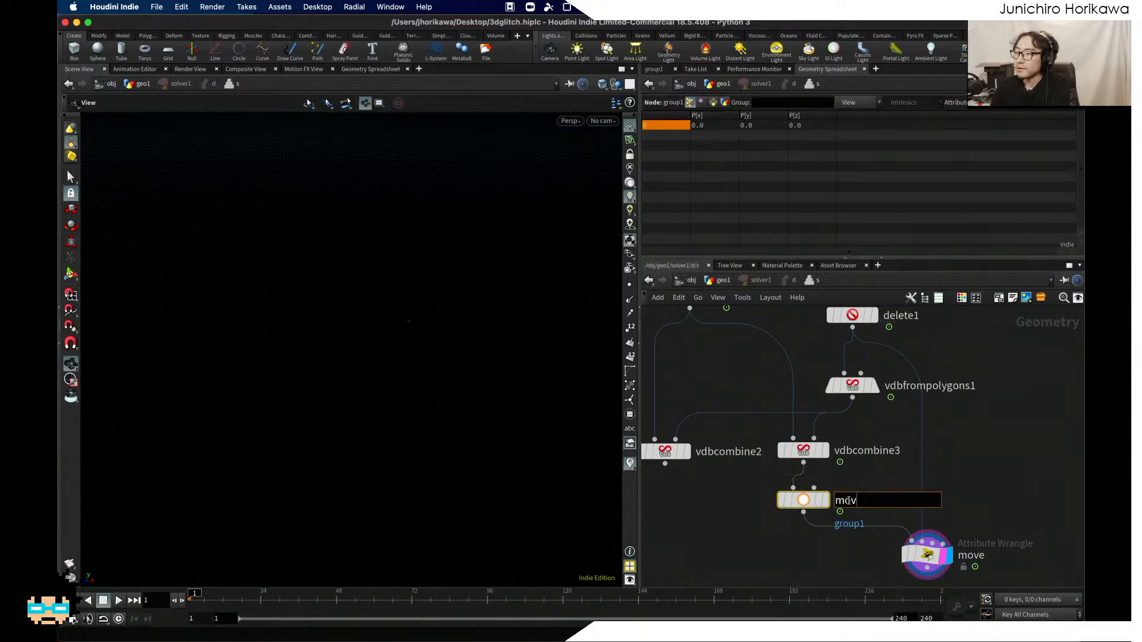
type("ing")
key("Return")
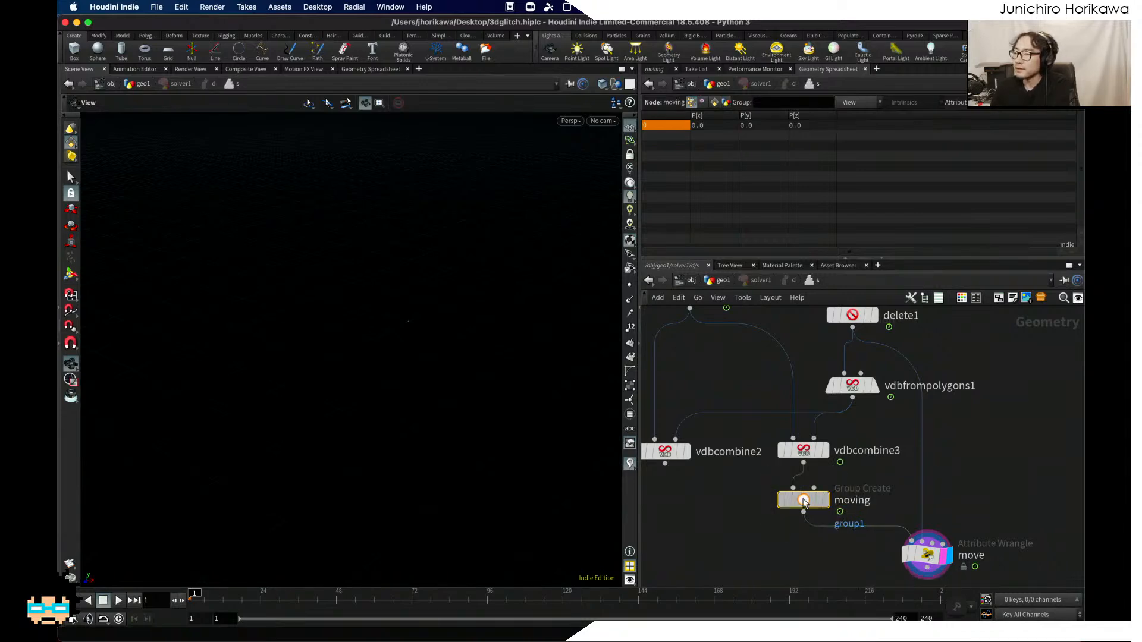
Step: Set the moving node's Group Type to Points and its Group Name to moving
left_click(655, 69)
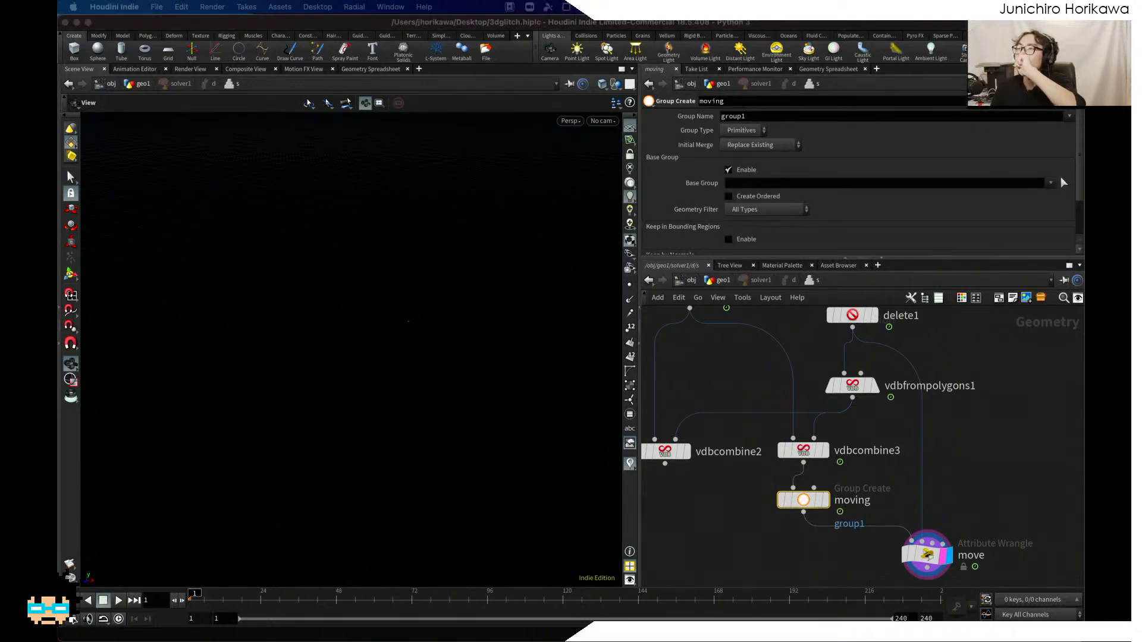
left_click(752, 134)
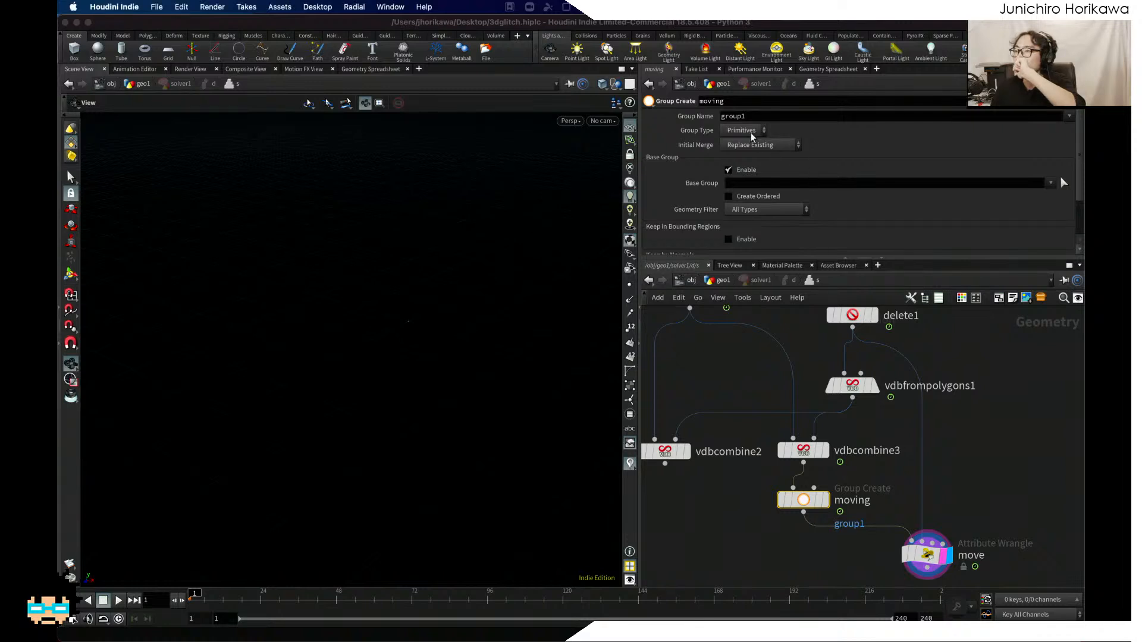
left_click(753, 132)
left_click(752, 132)
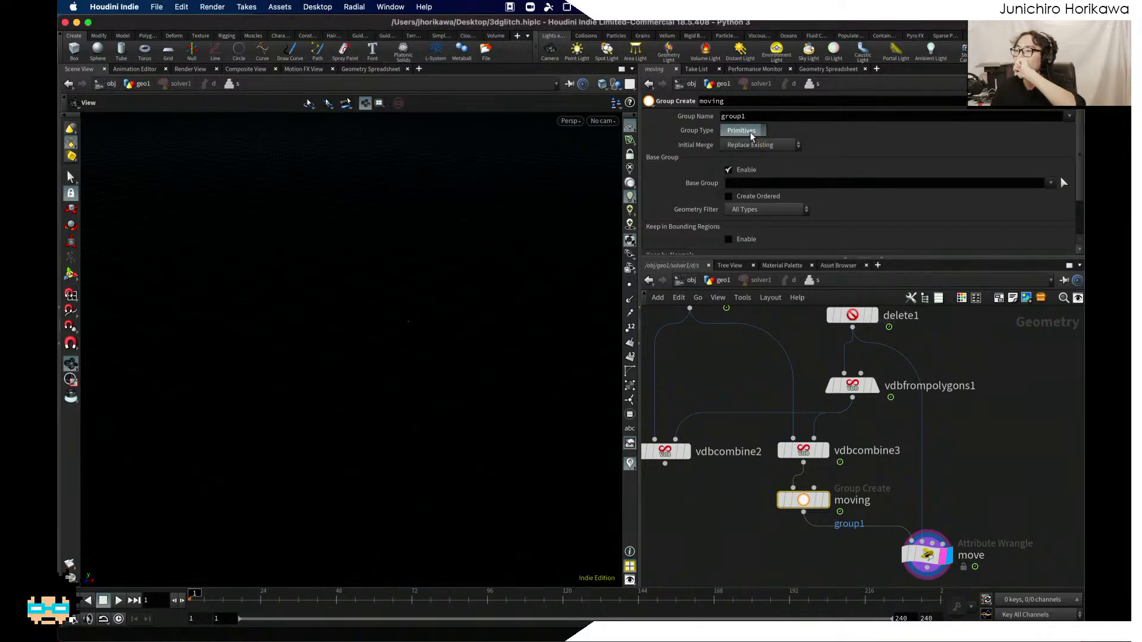
left_click(750, 145)
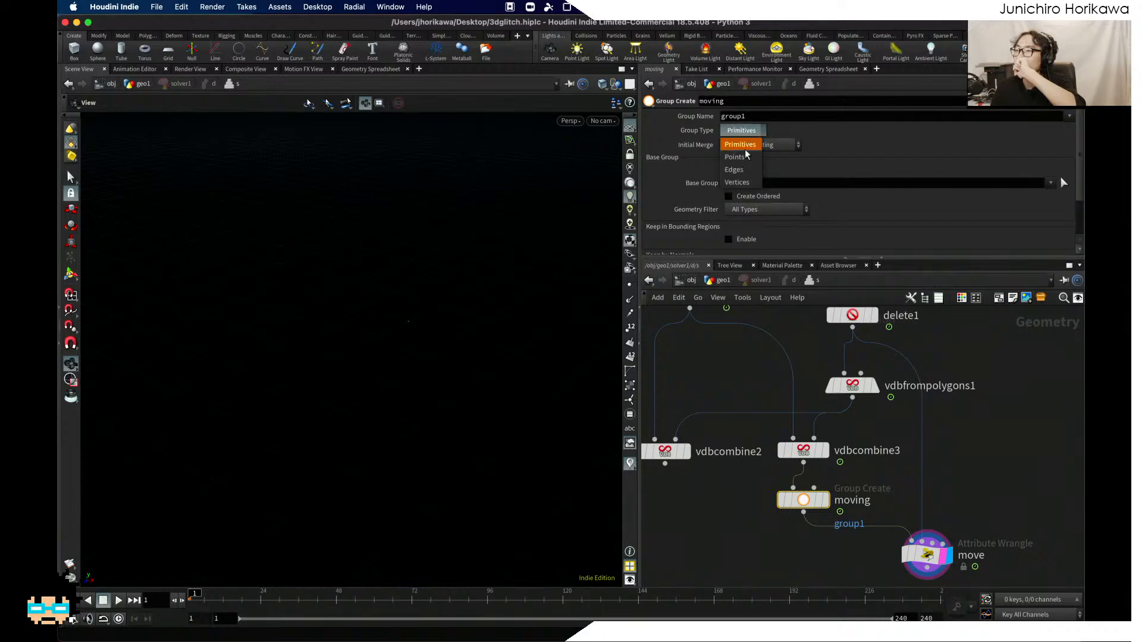
left_click(748, 147)
double_click(729, 116)
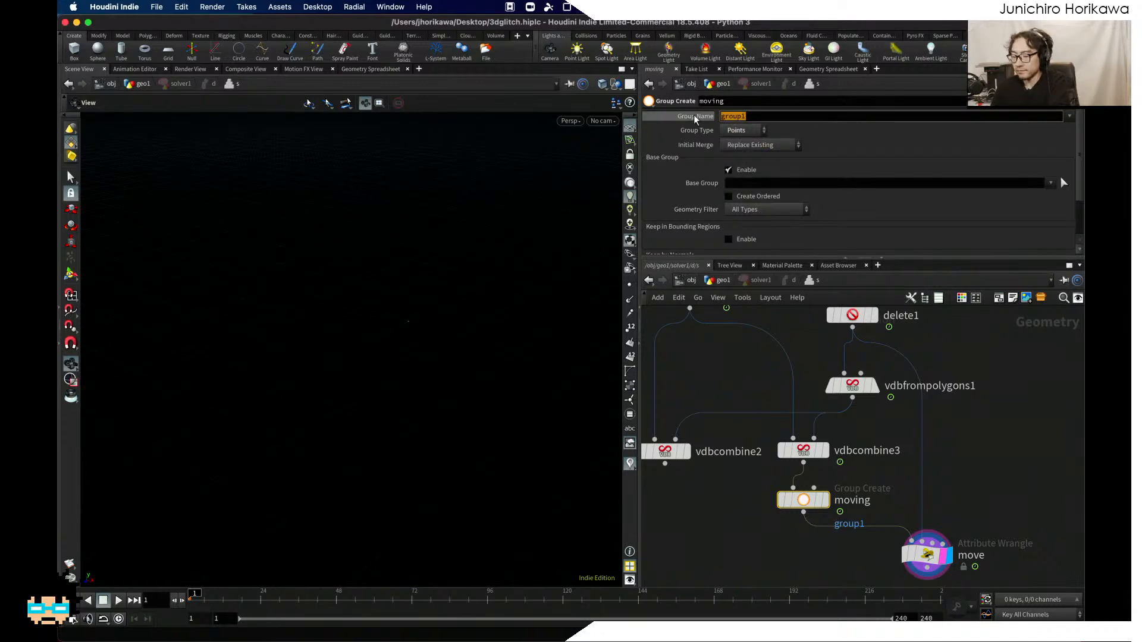
type("moving")
key("Return")
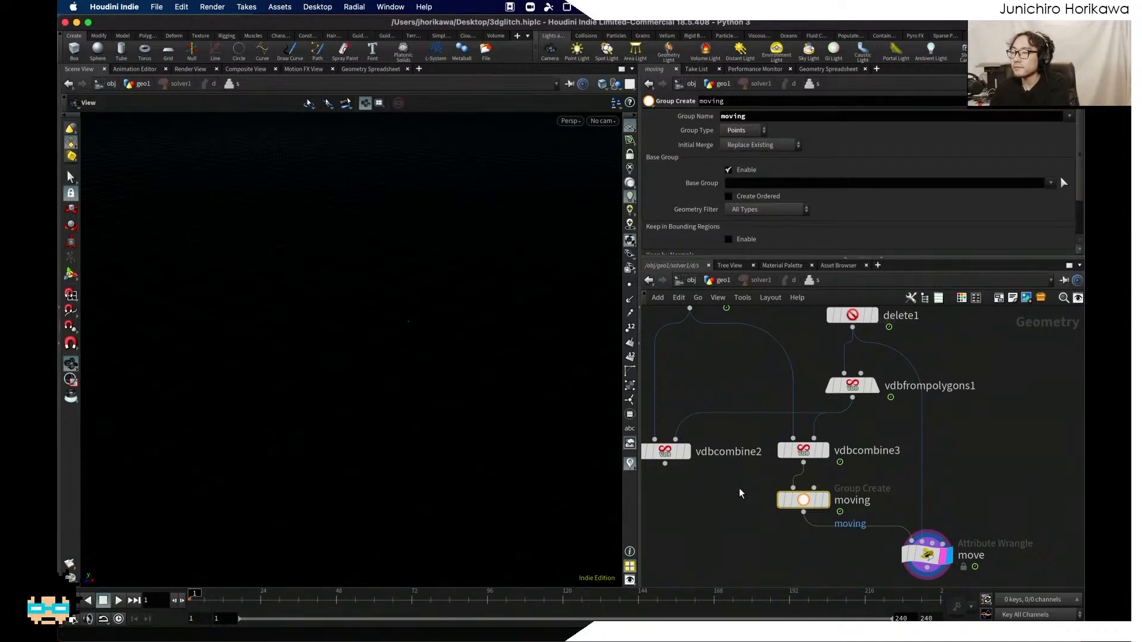
Step: Add a Group Delete node below vdbcombine2, wired to its output, and display it
left_click(722, 501)
middle_click_drag(722, 502, 835, 481)
mouse_move(787, 440)
left_mouse_down()
mouse_move(819, 440)
mouse_move(784, 440)
left_mouse_up()
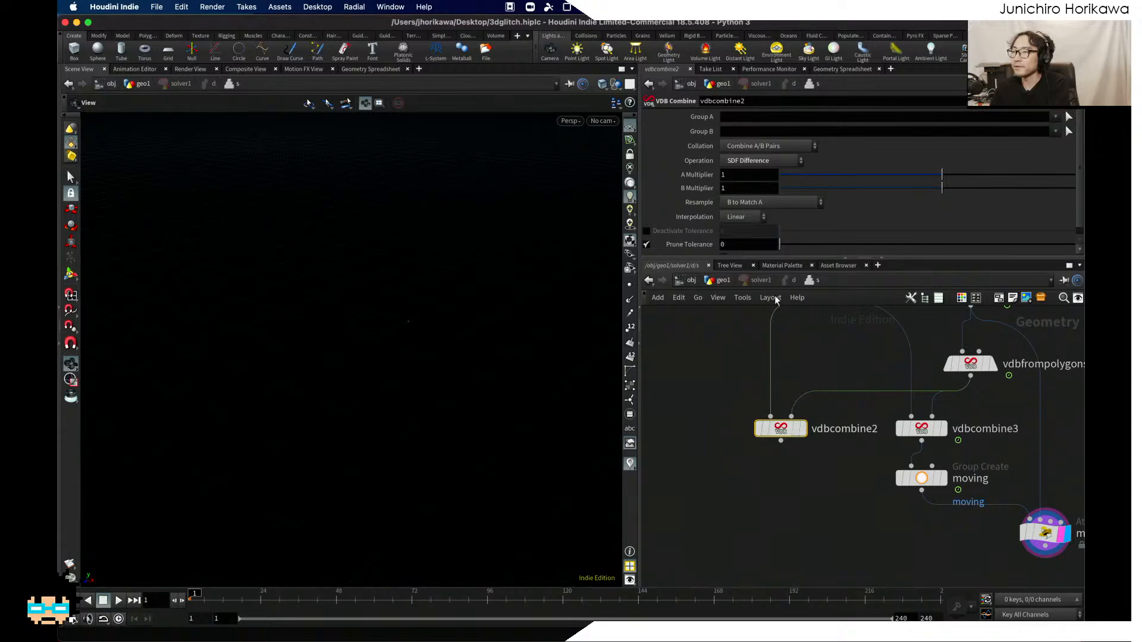
key("Tab")
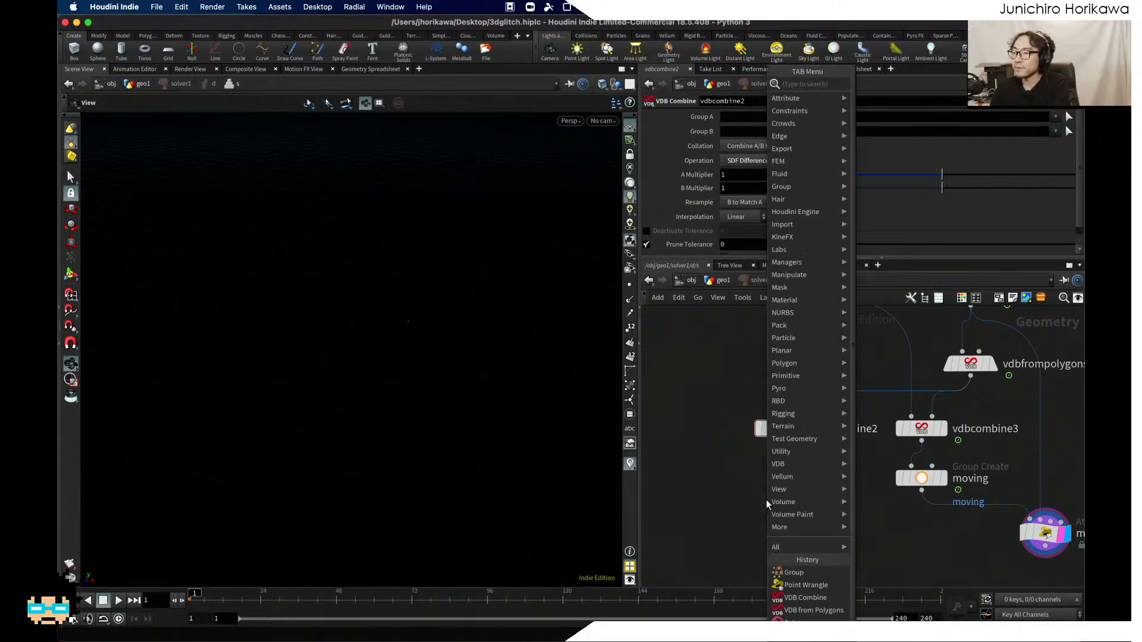
type("delete")
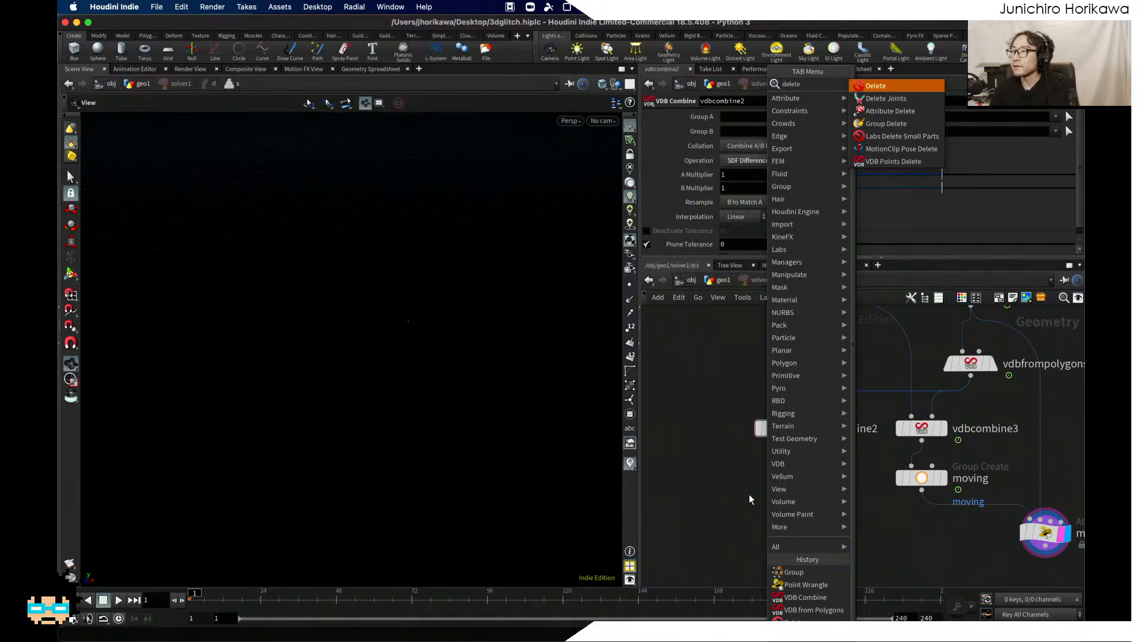
key("Down")
key("Down")
key("Down")
key("Return")
left_click(782, 488)
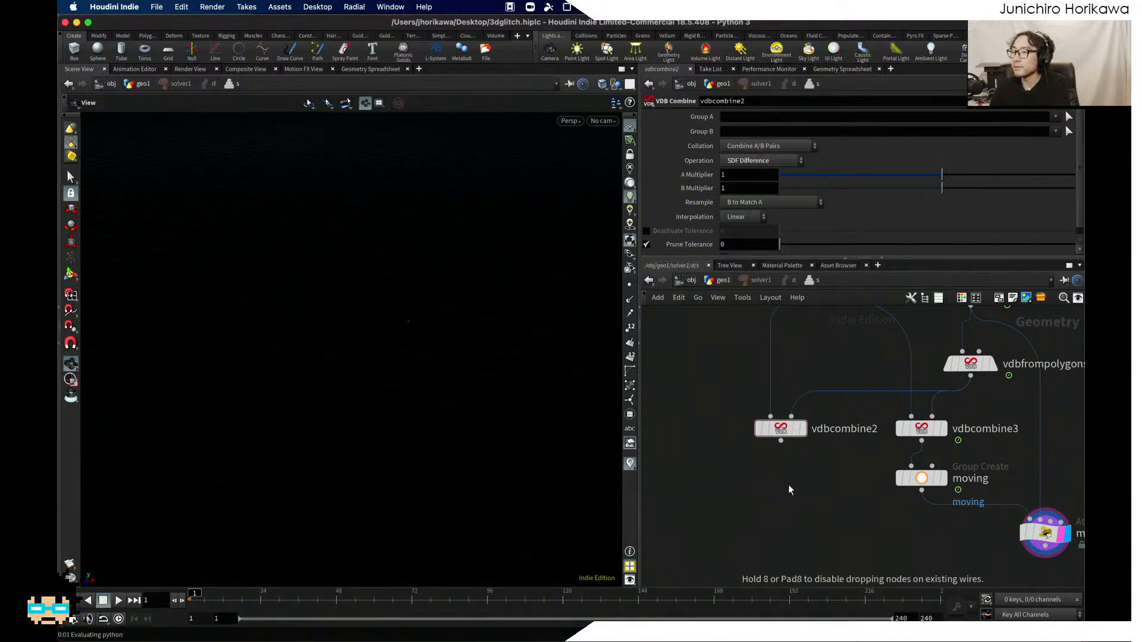
key("r")
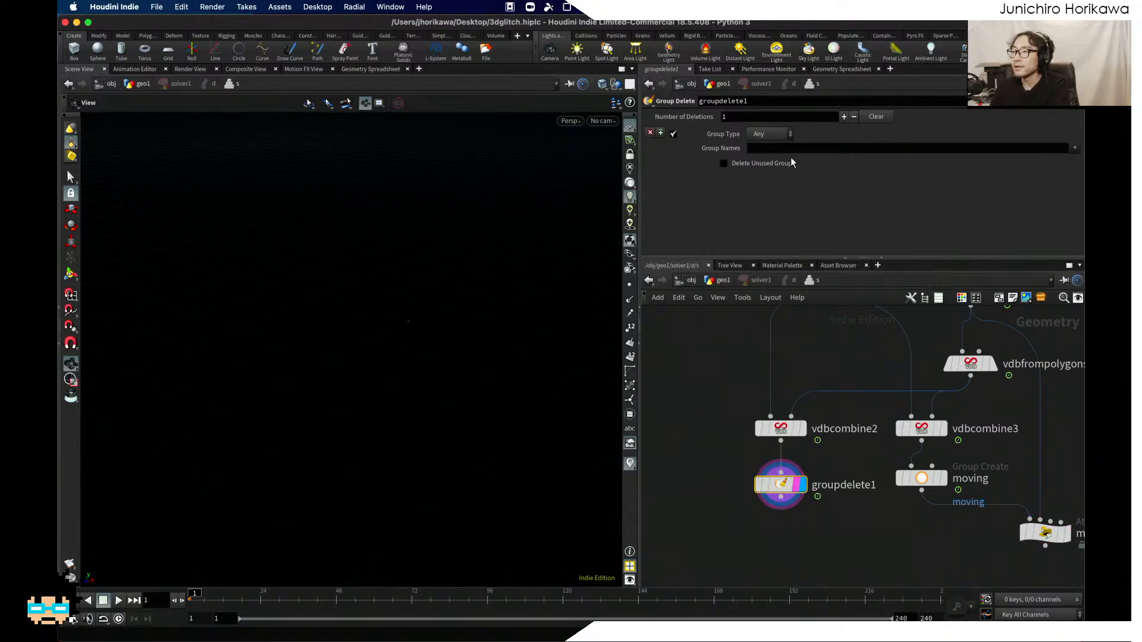
Step: Set the Group Type of groupdelete1 to Points
left_click(766, 135)
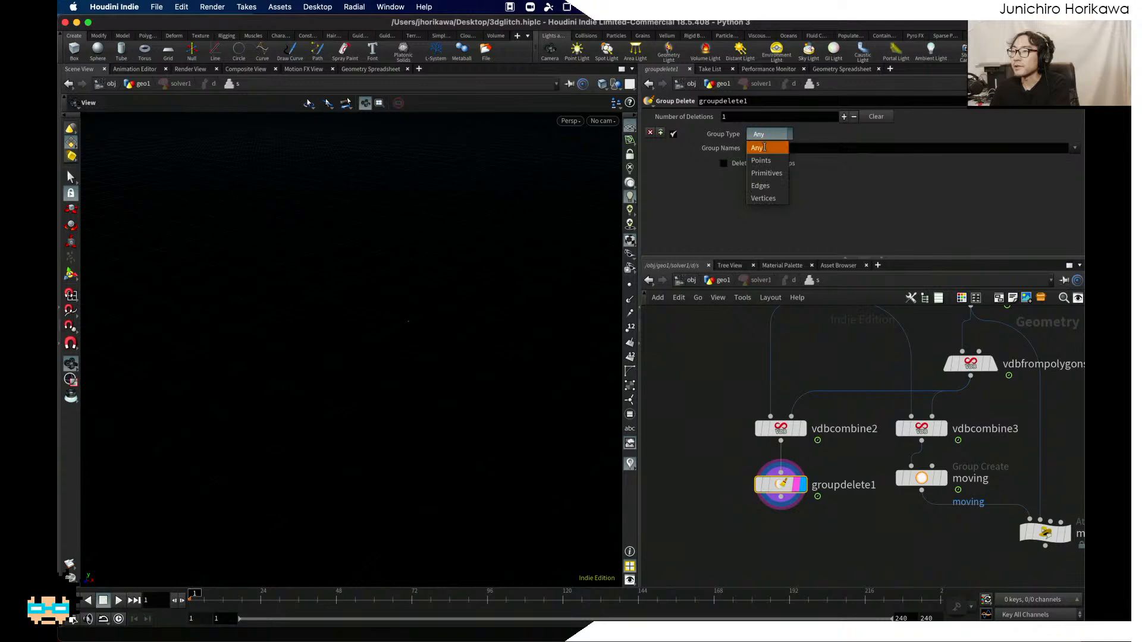
left_click(765, 148)
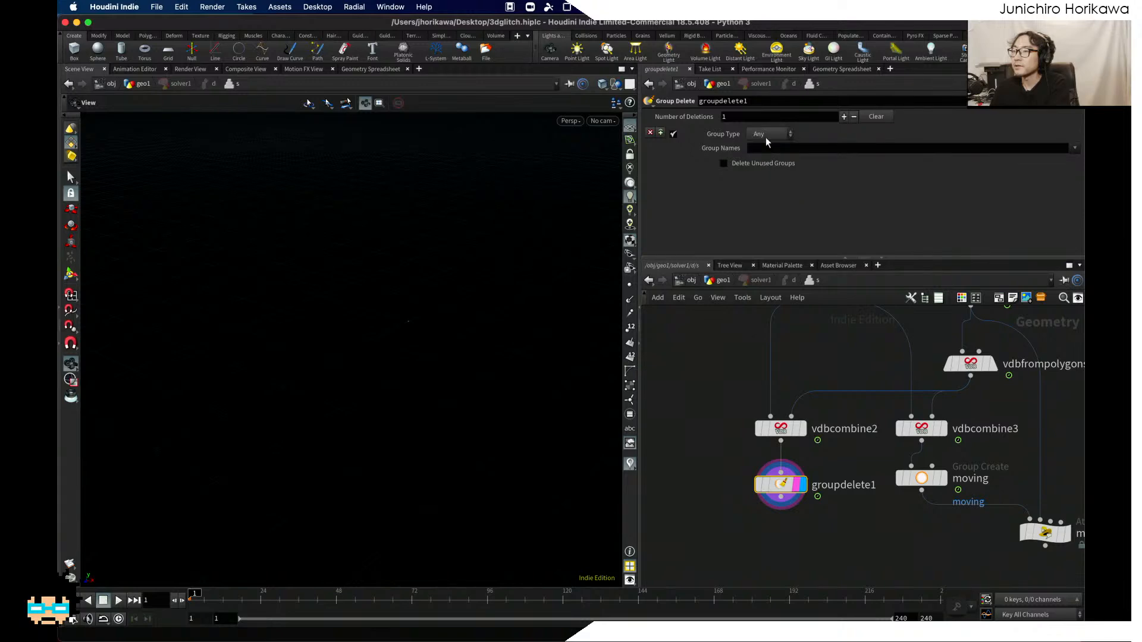
left_click(765, 135)
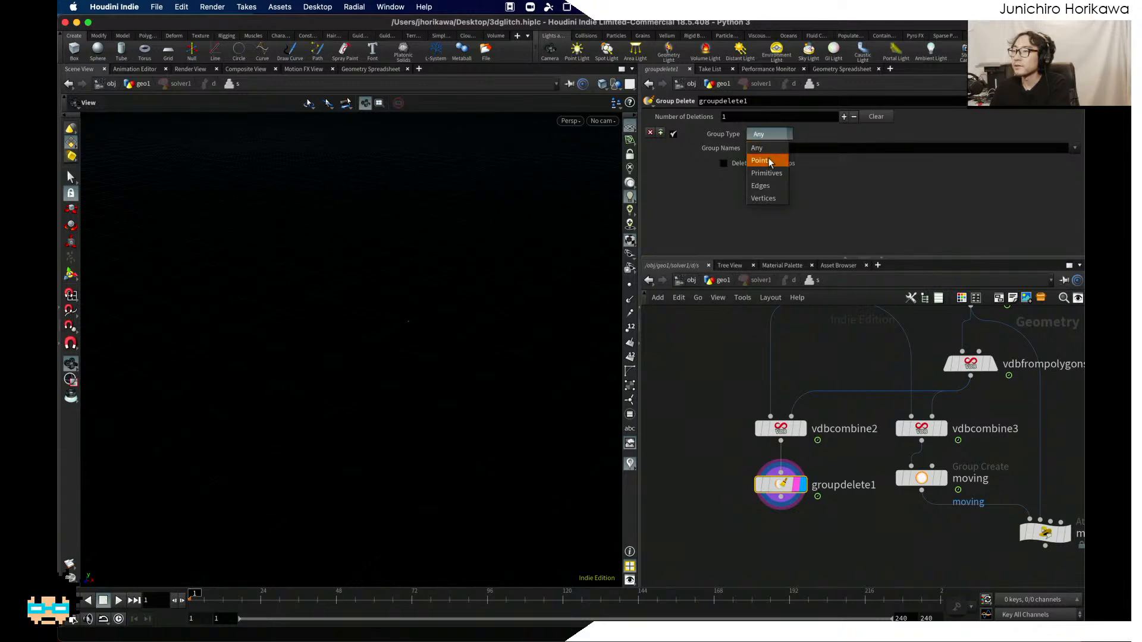
left_click(769, 162)
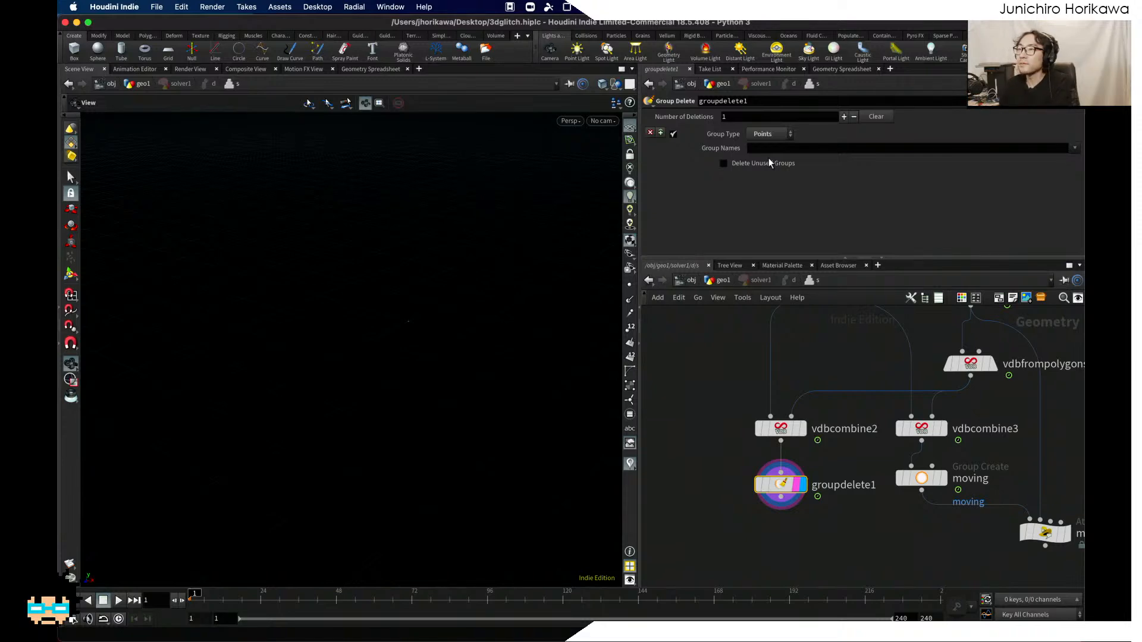
Step: Switch the computer's fan control to System mode and close its monitor
left_click(651, 6)
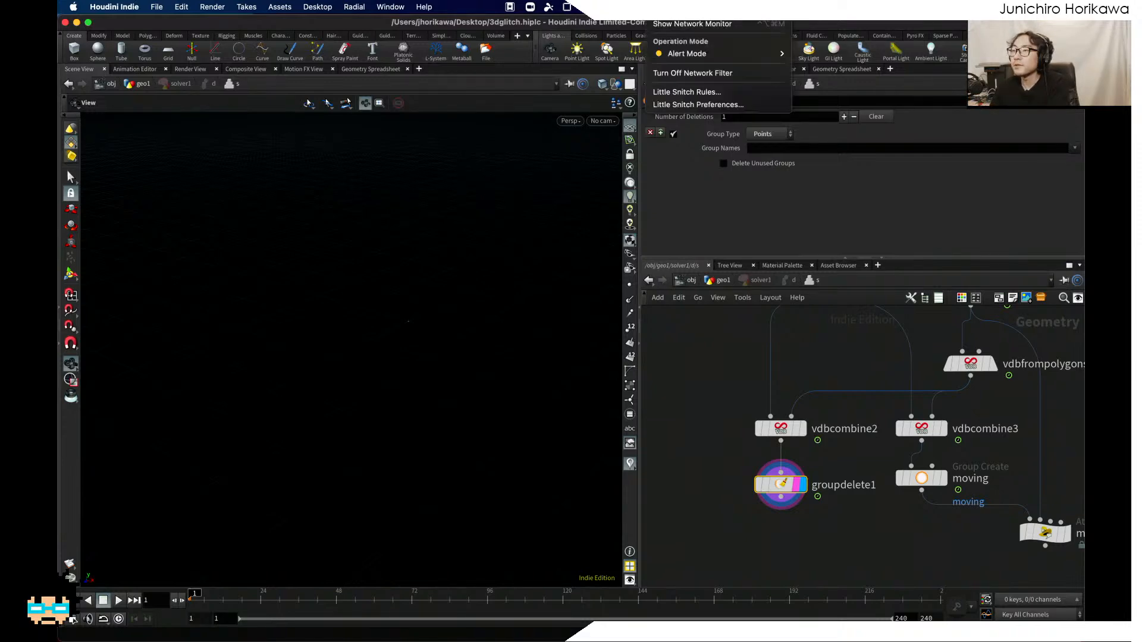
mouse_move(585, 6)
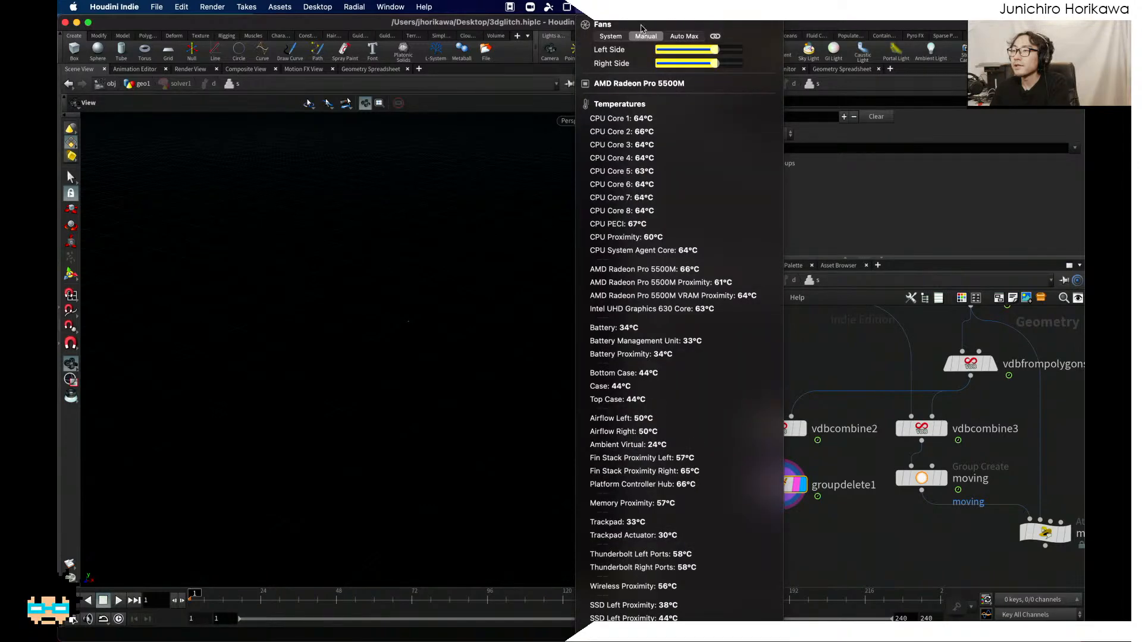
left_click(613, 37)
key("Escape")
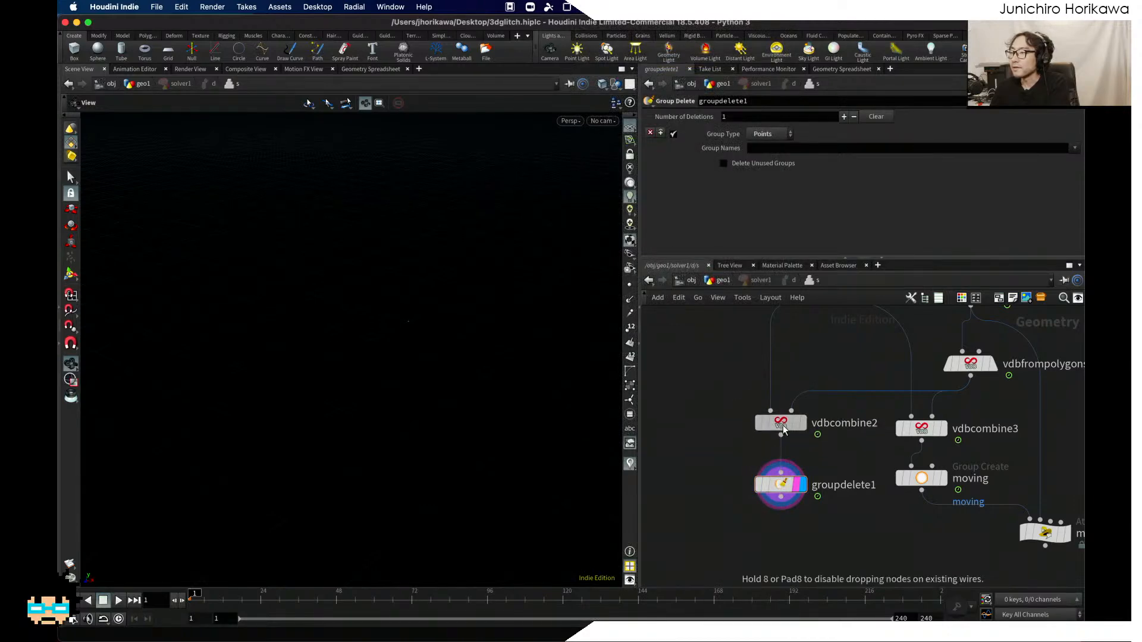
Step: Move groupdelete1 slightly closer to vdbcombine2 and set its Group Names to moving
left_click_drag(781, 484, 781, 478)
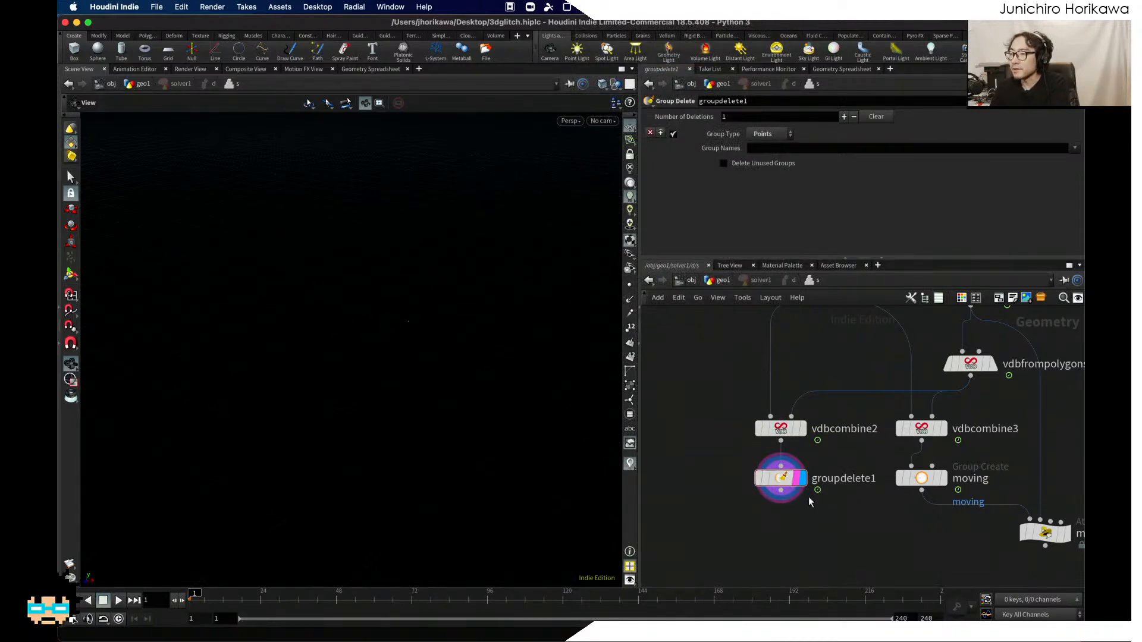
left_click(766, 152)
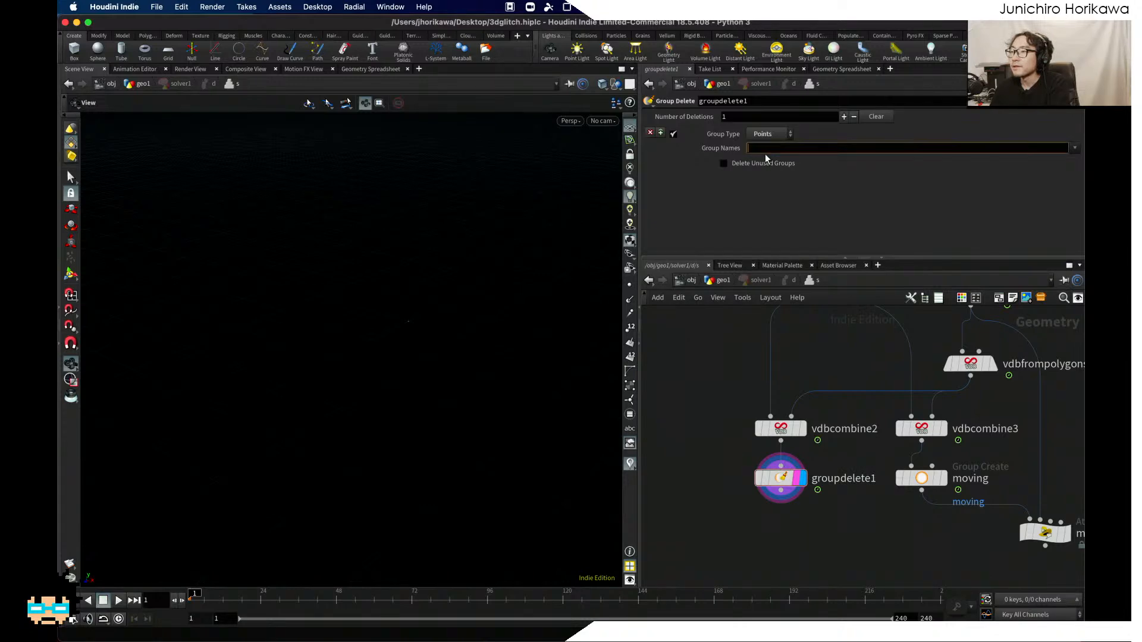
type("moving")
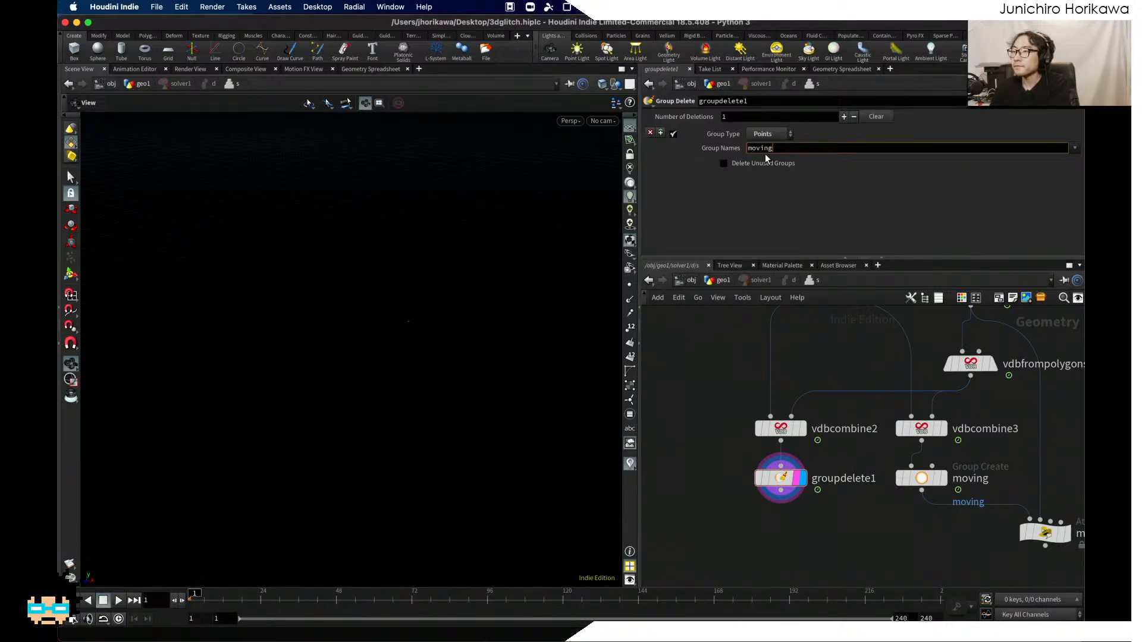
key("Return")
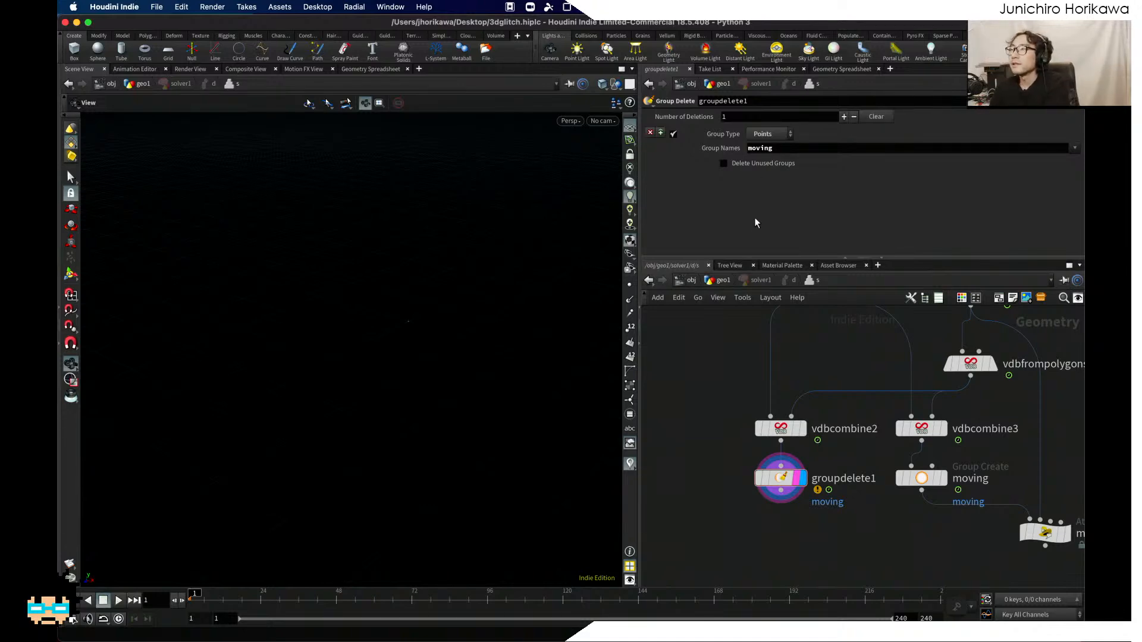
Step: Save the scene file
middle_click_drag(715, 373, 683, 364)
key("super+s")
scroll(703, 385, "down", 2)
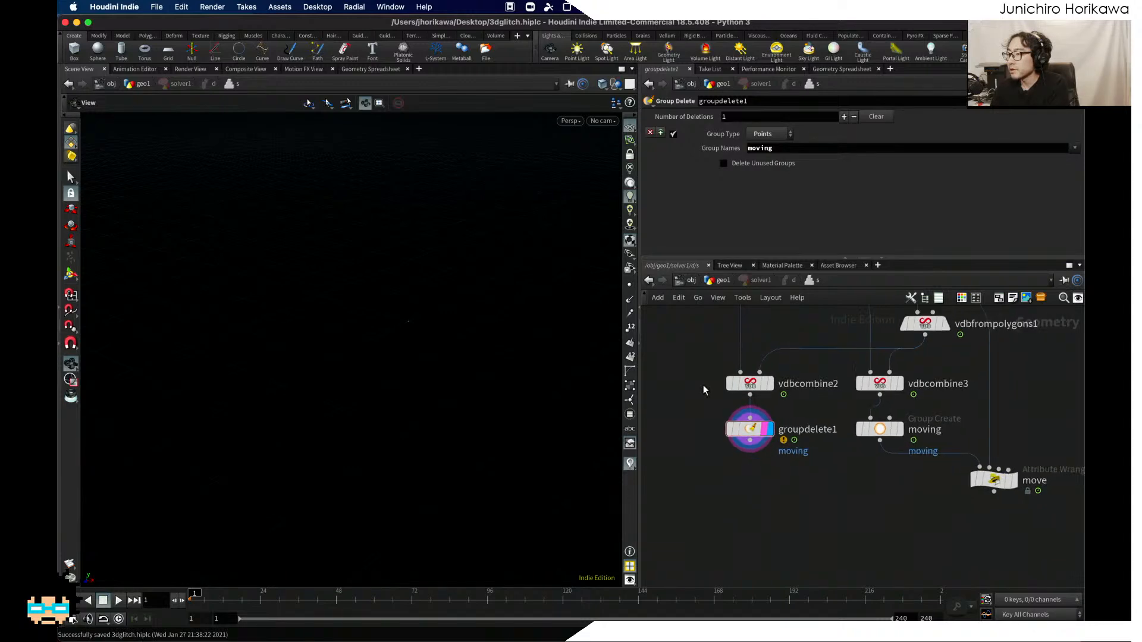
Step: Rename the move Attribute Wrangle node to move_attr
middle_click_drag(793, 503, 787, 495)
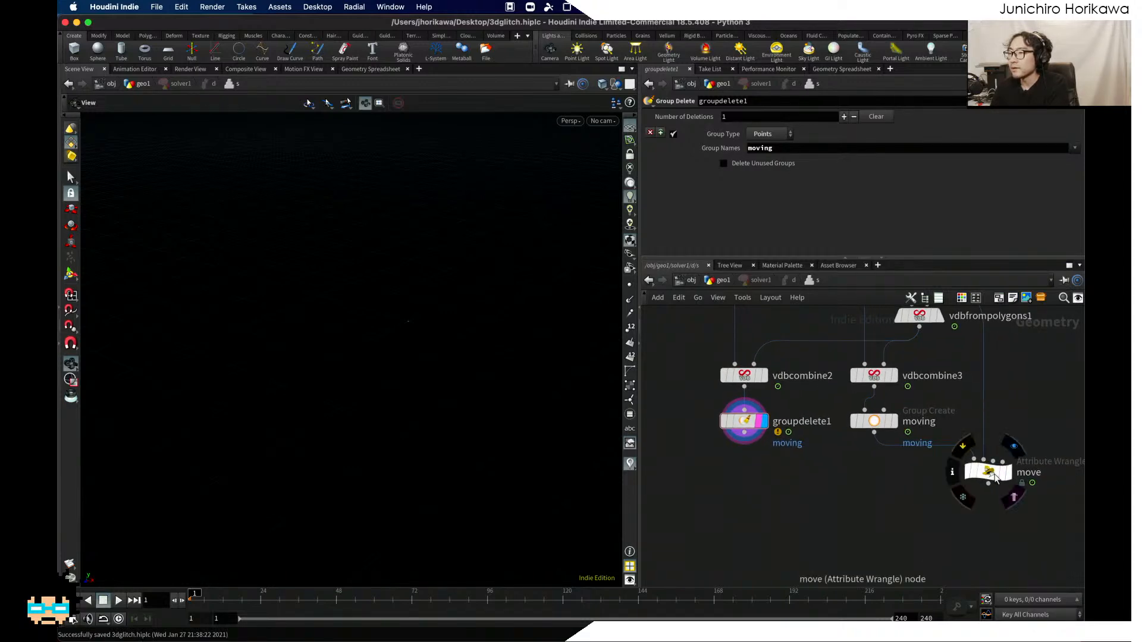
left_click(992, 482)
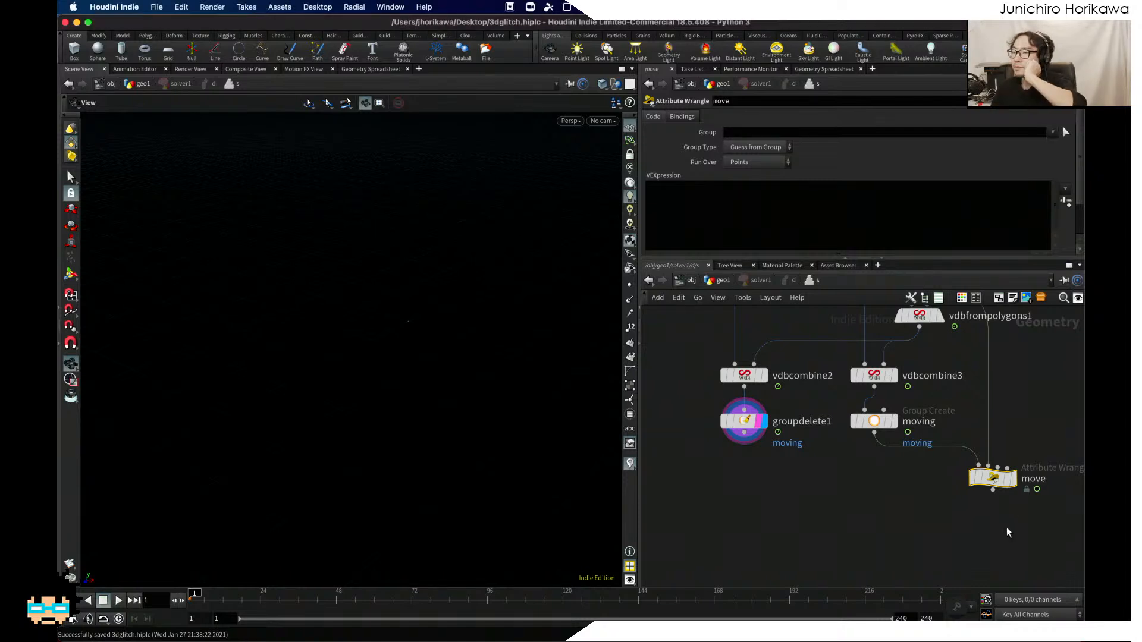
middle_click_drag(1007, 530, 940, 535)
scroll(930, 497, "up", 2)
left_click_drag(747, 410, 747, 417)
left_click(747, 416)
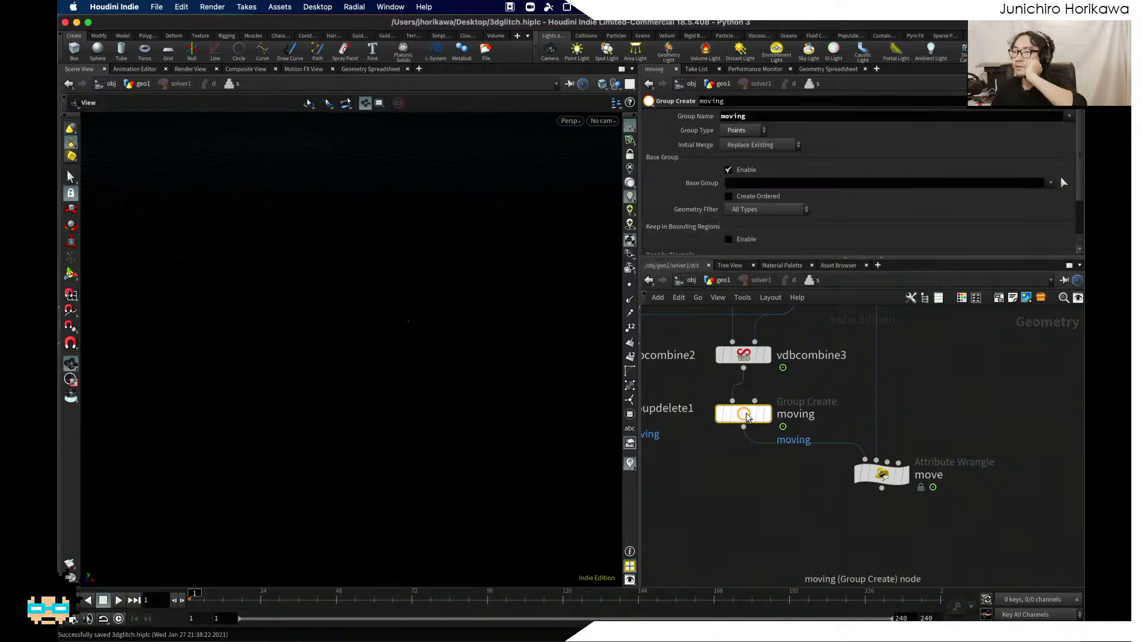
double_click(936, 476)
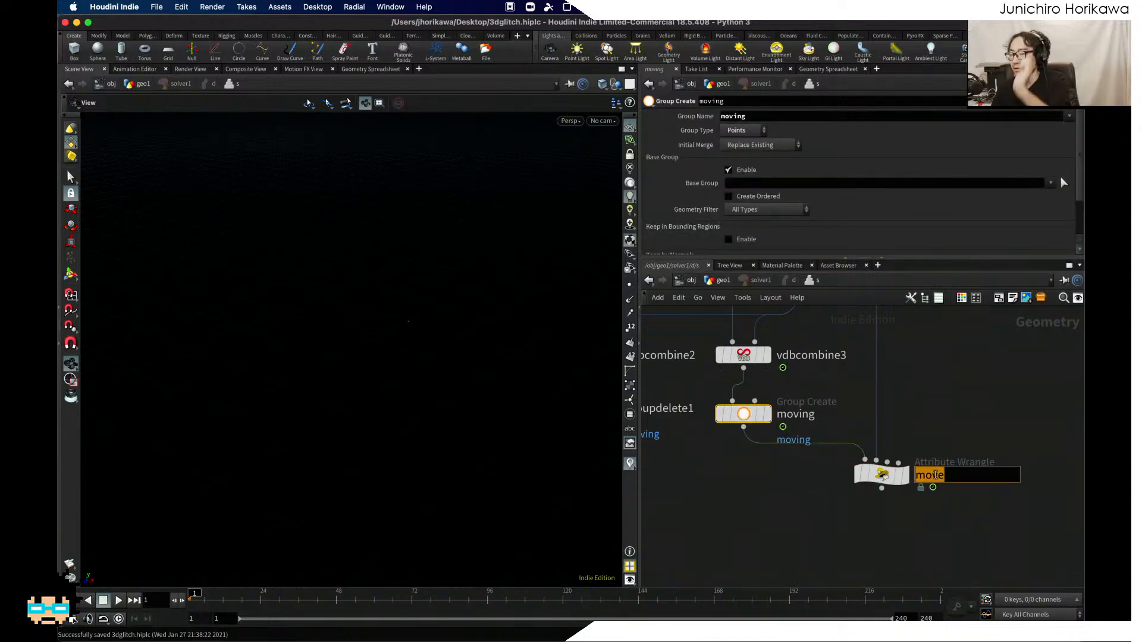
key("Right")
type("_attr")
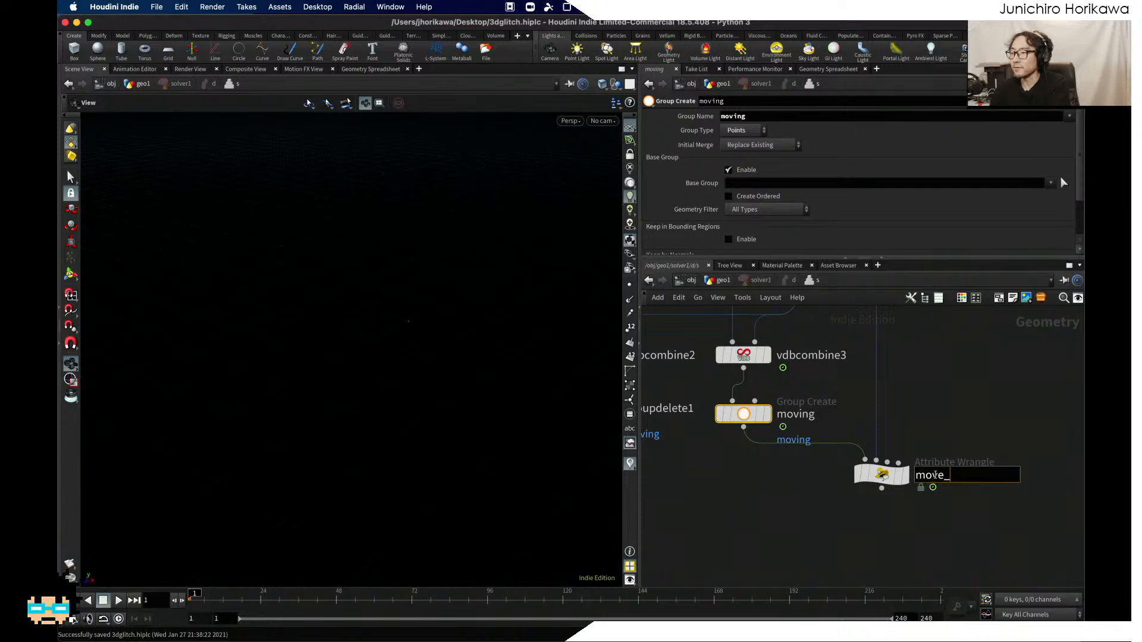
key("Return")
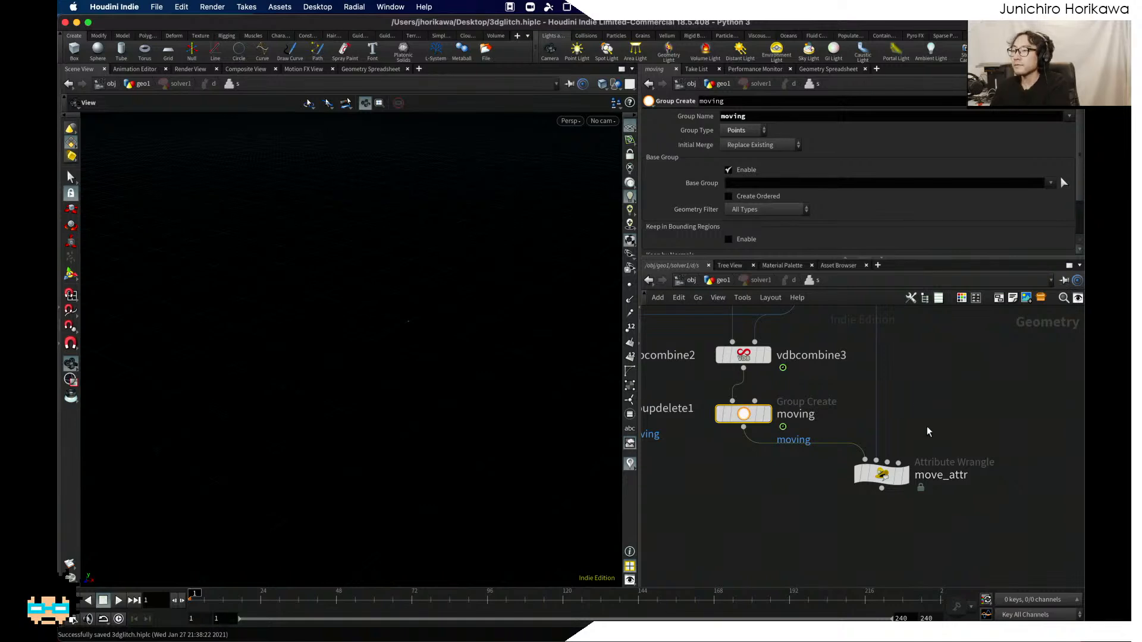
Step: Open move_attr's VEXpression in the external editor, write int frame = chi("frame"); and apply it
left_click(882, 474)
left_click(830, 239)
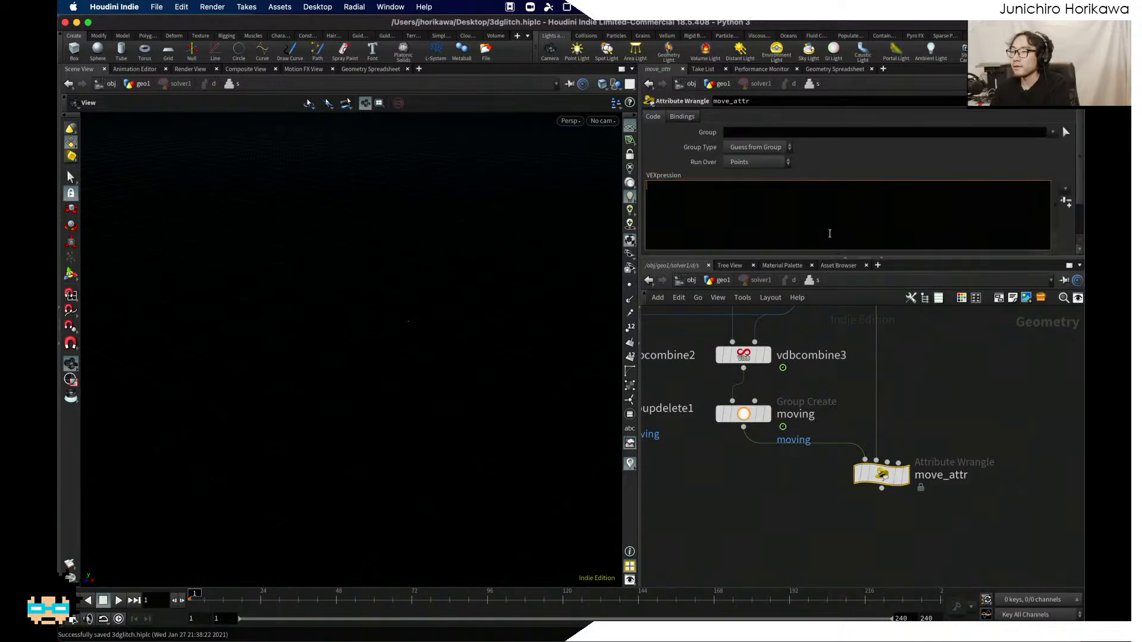
key("alt+e")
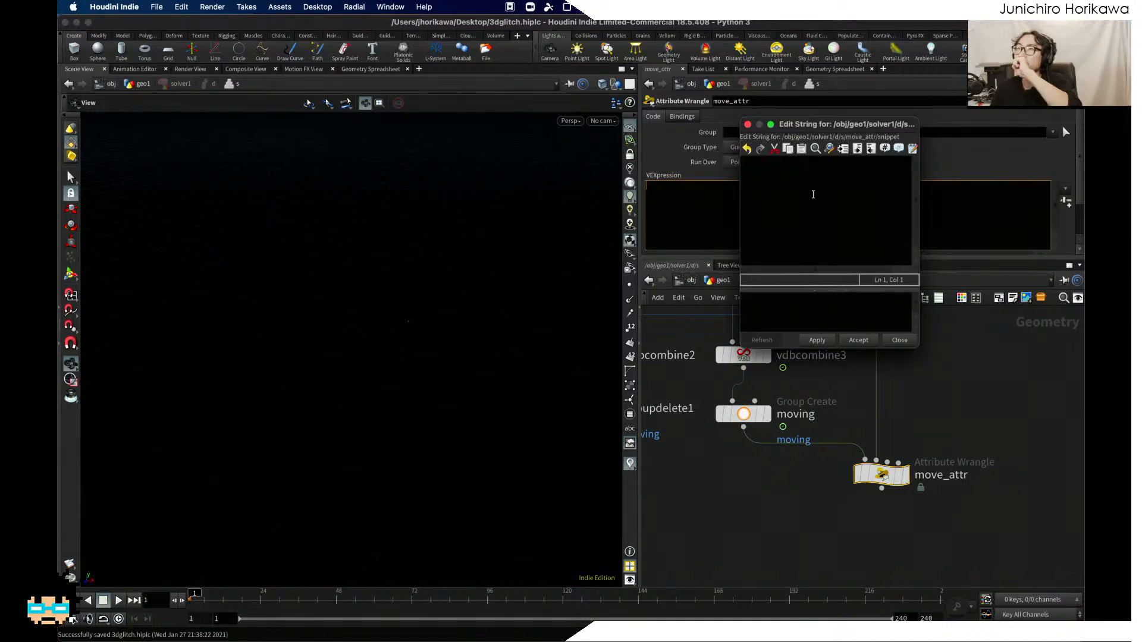
left_click(814, 195)
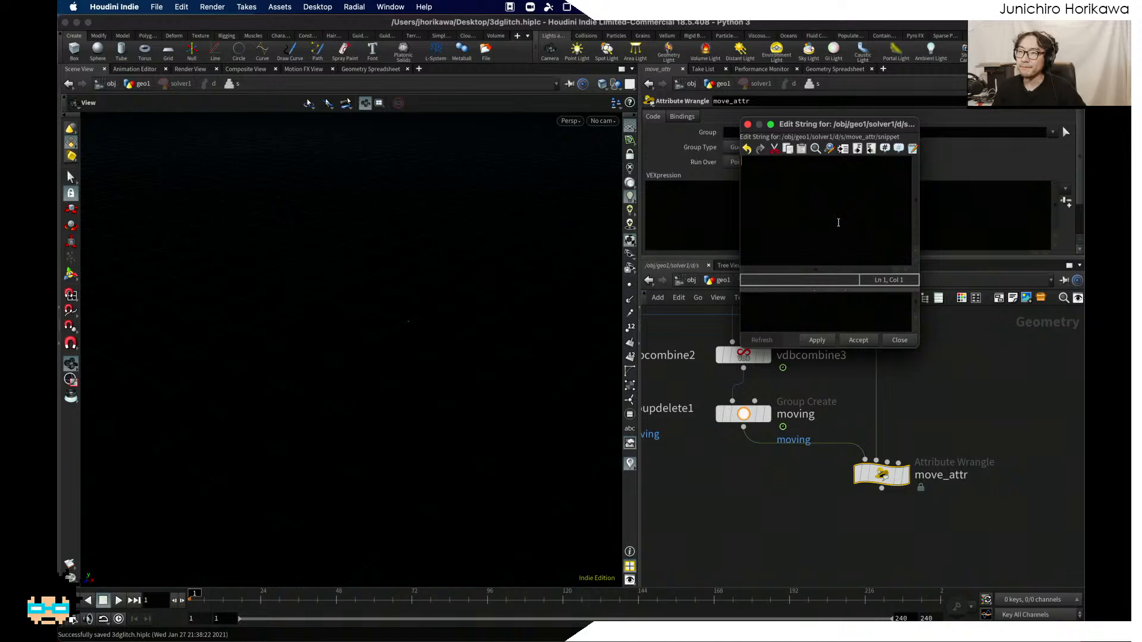
type("int")
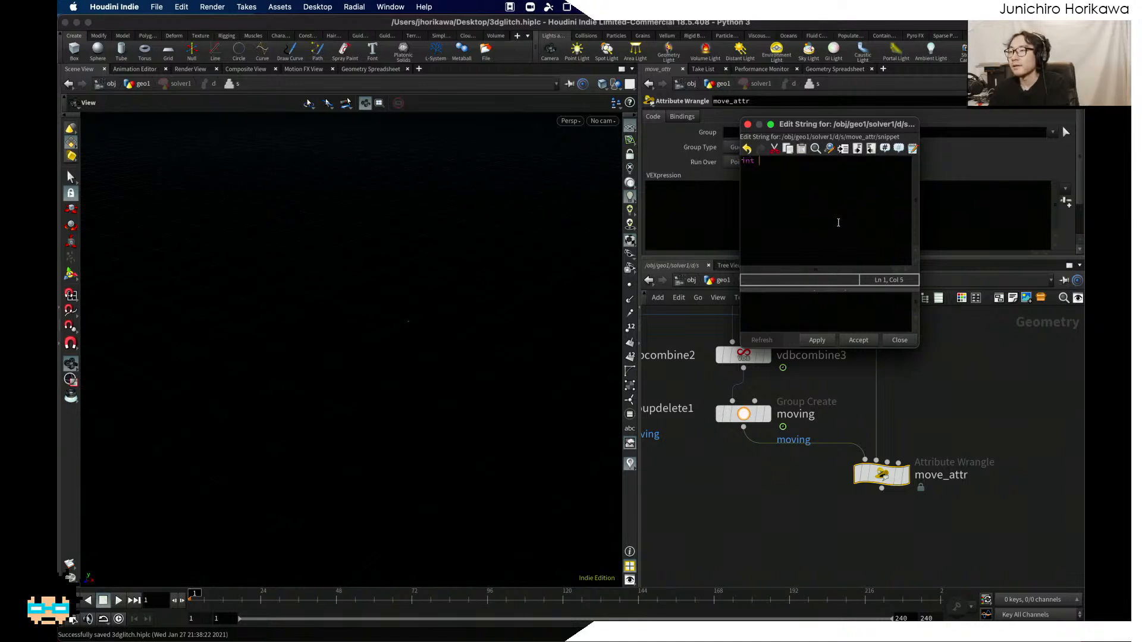
type(" c")
key("BackSpace")
type("f")
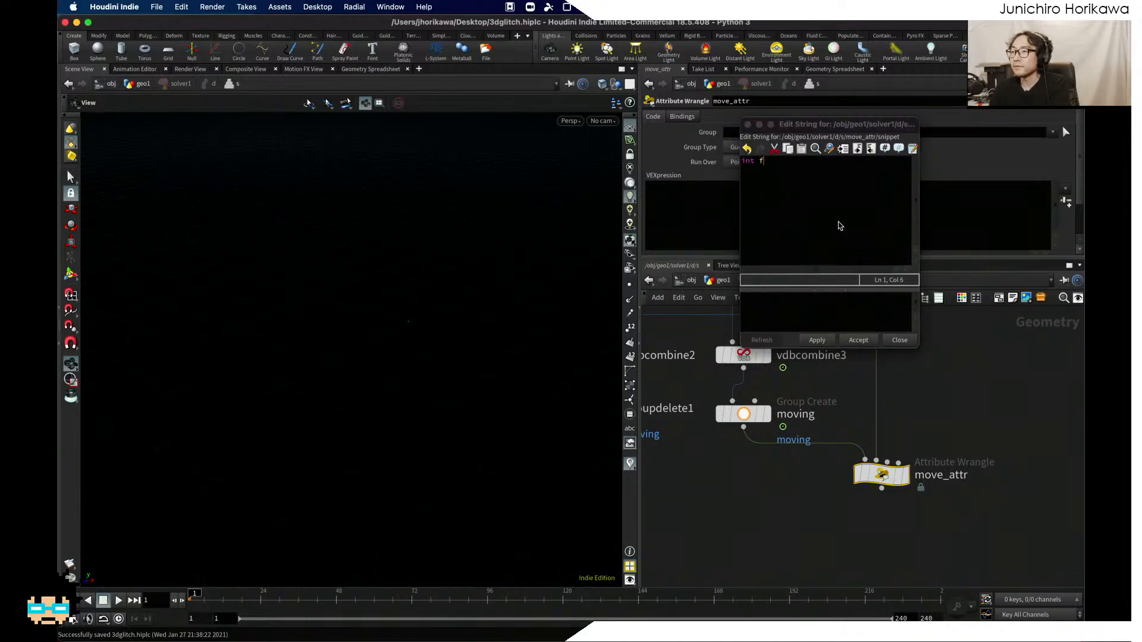
type("rame = chi(\"frame\");")
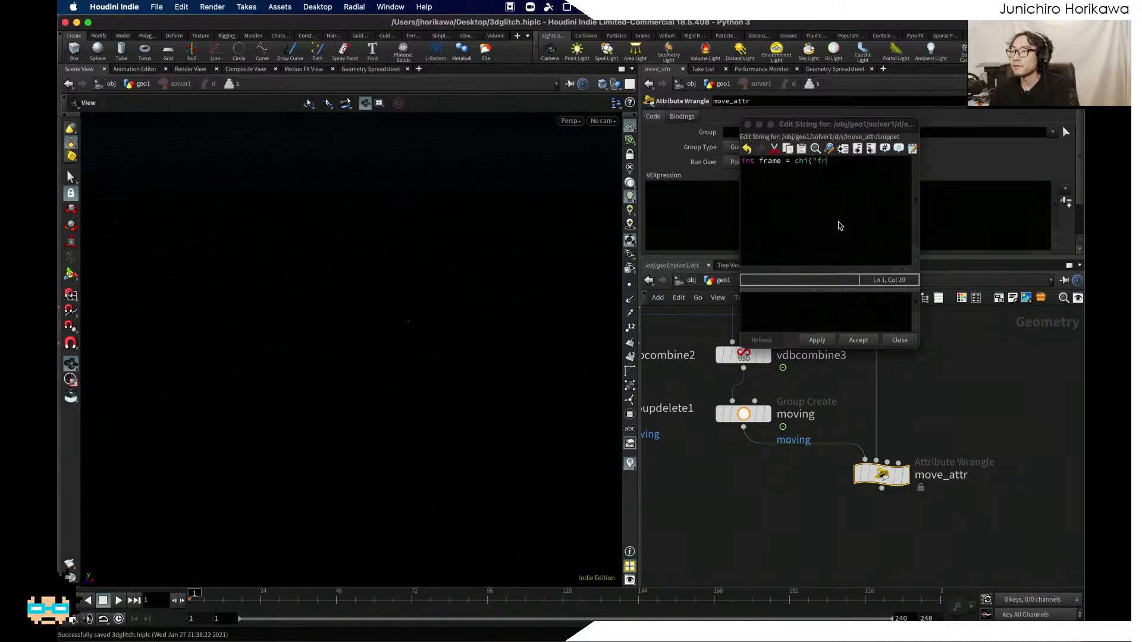
left_click(817, 339)
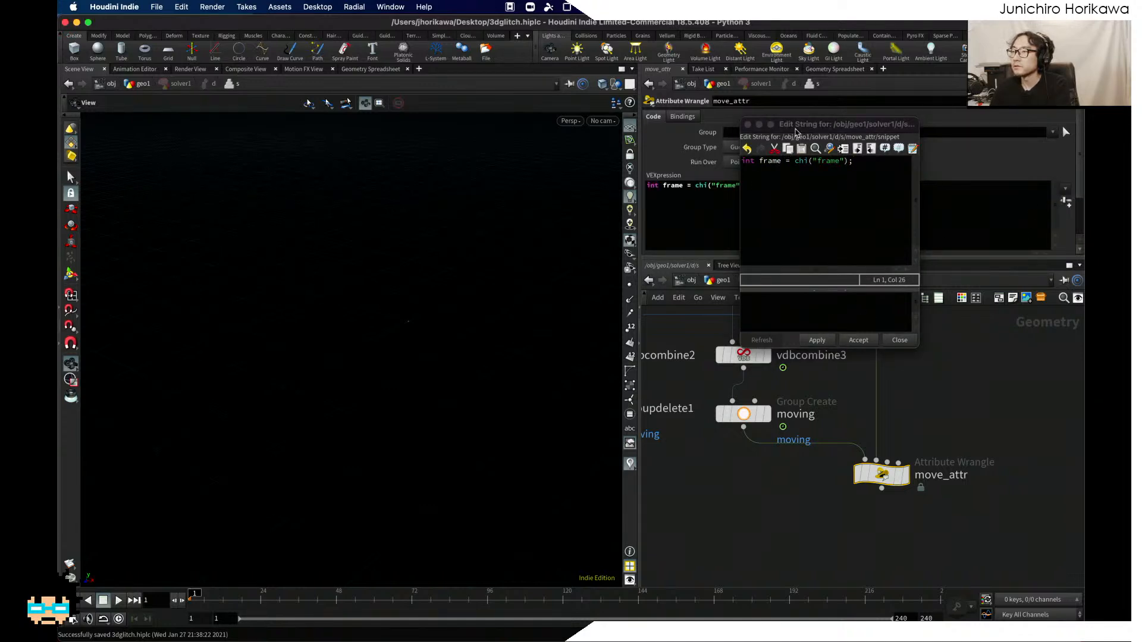
Step: Move the code editor clear of the parameters, generate move_attr's Frame parameter from the code, and set it to 5
left_click_drag(814, 127, 458, 136)
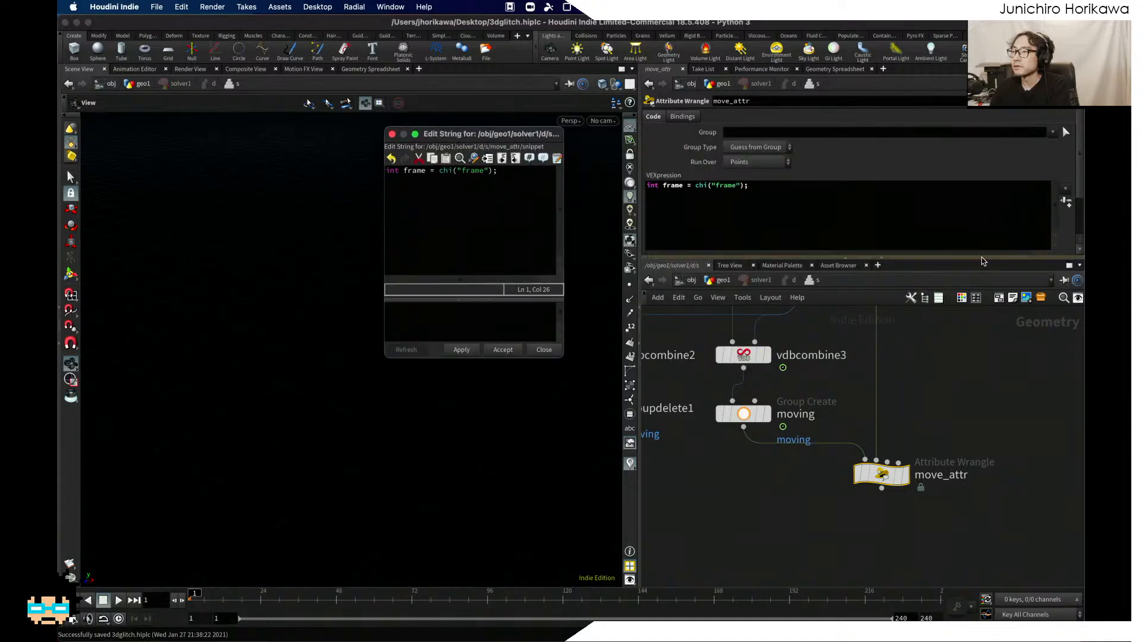
left_click(1065, 202)
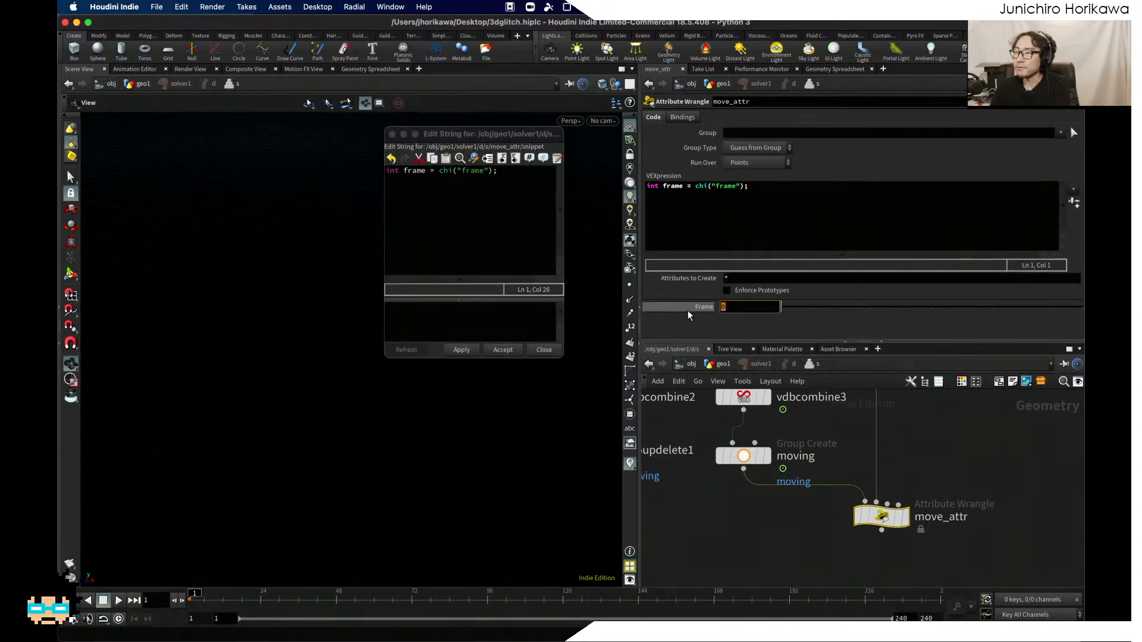
type("20")
key("Return")
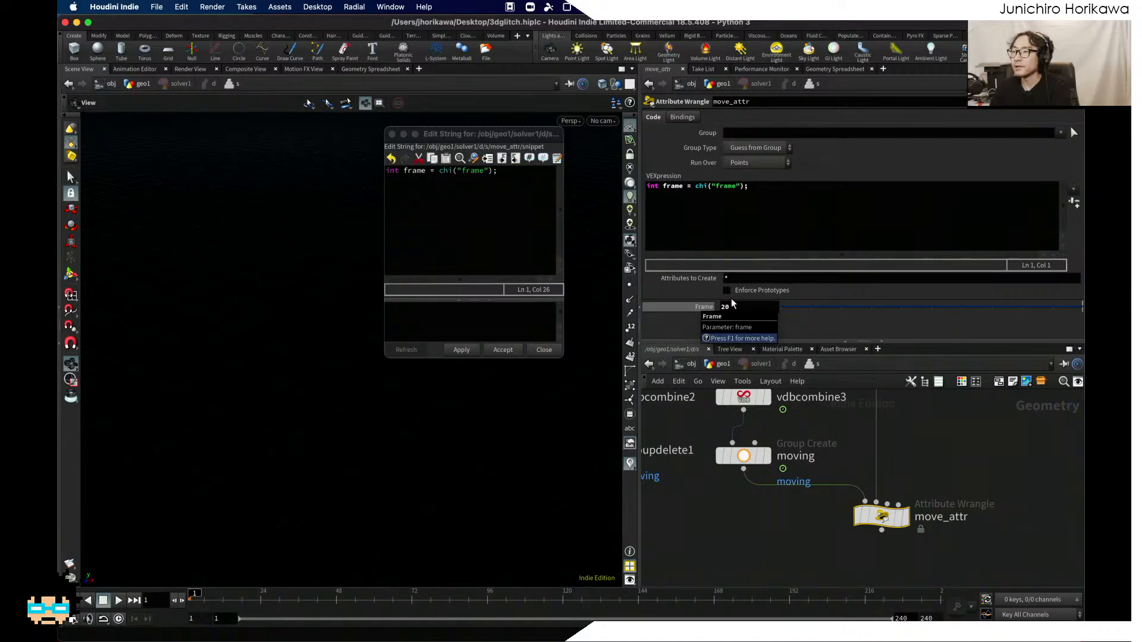
left_click_drag(738, 307, 676, 308)
type("5")
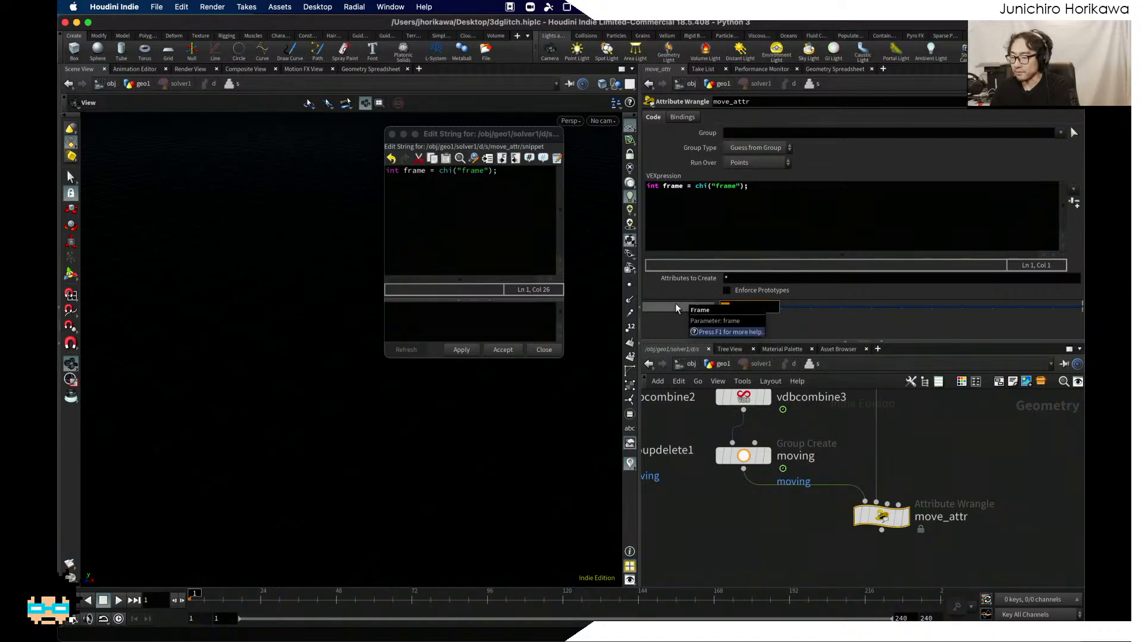
key("Return")
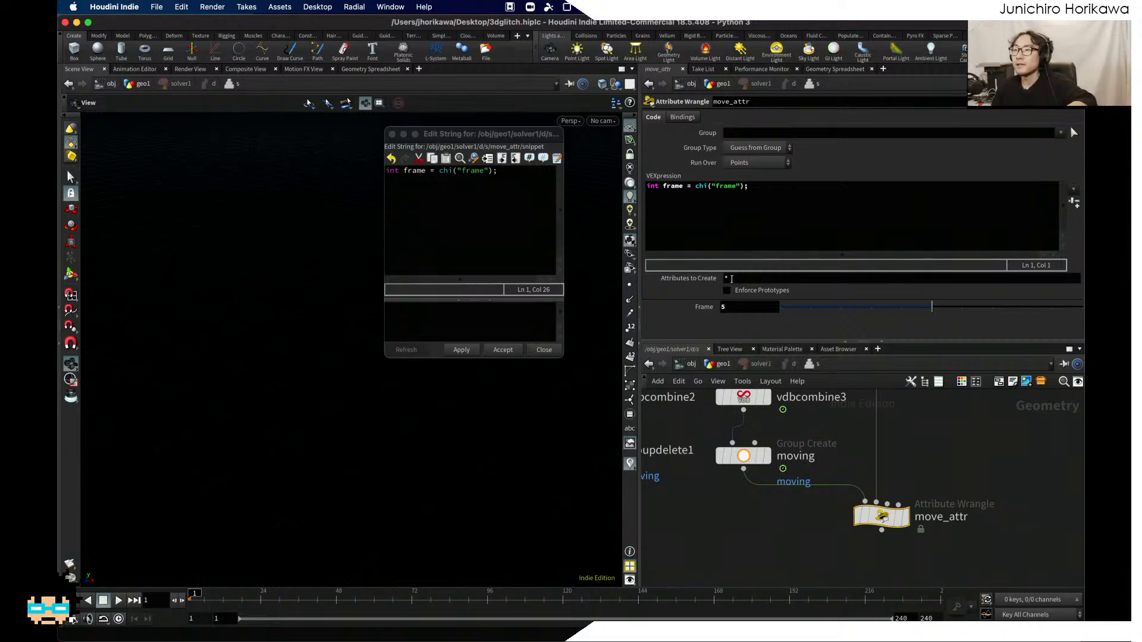
Step: Start a new code line in the move_attr editor, leaving one blank line below the frame declaration
left_click(523, 194)
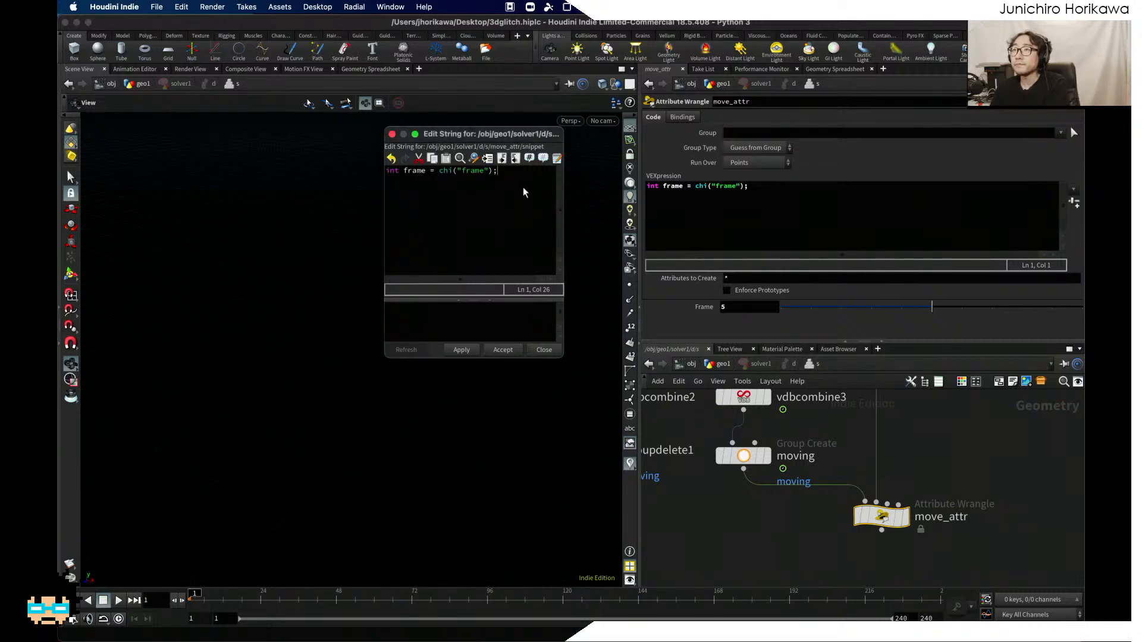
key("Return")
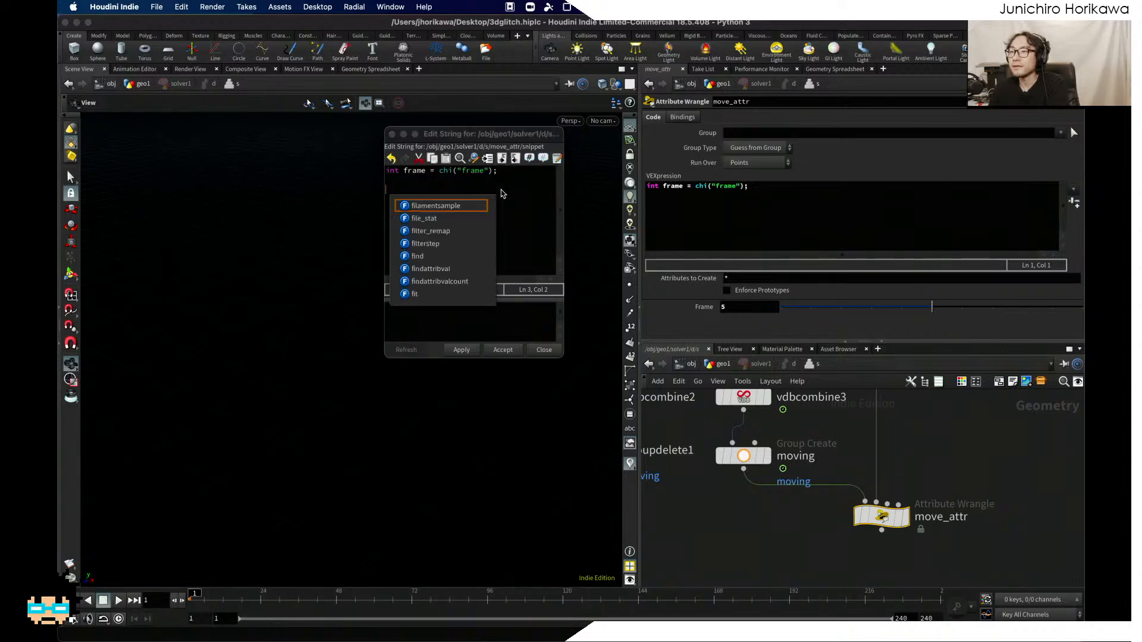
key("BackSpace")
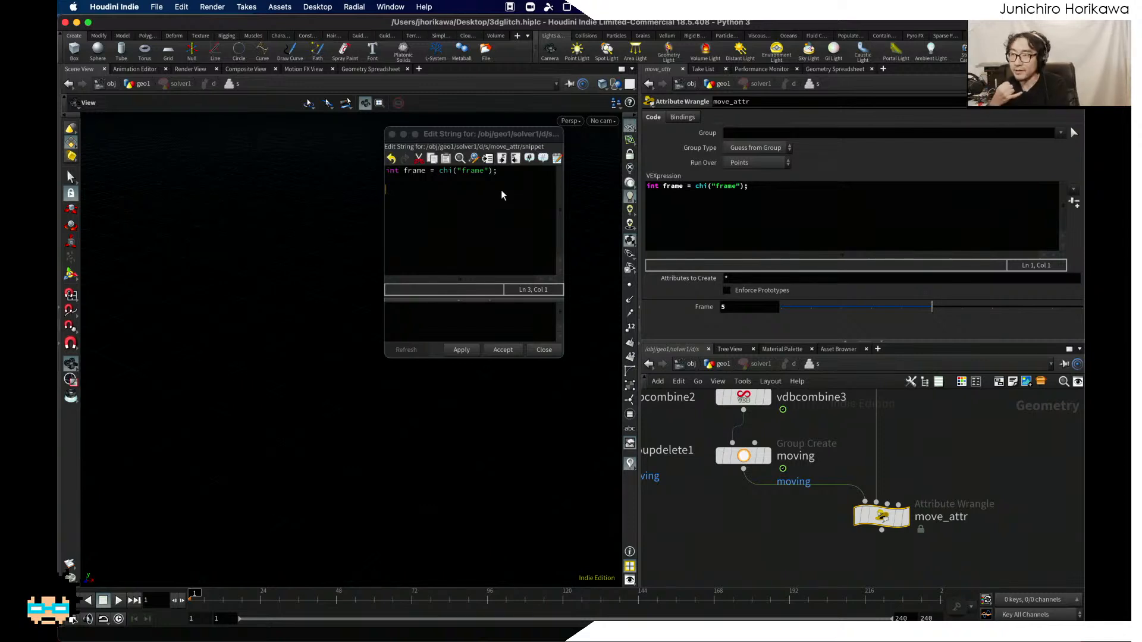
Step: Examine the point attributes of delete1 in the Geometry Spreadsheet
scroll(764, 555, "down", 5)
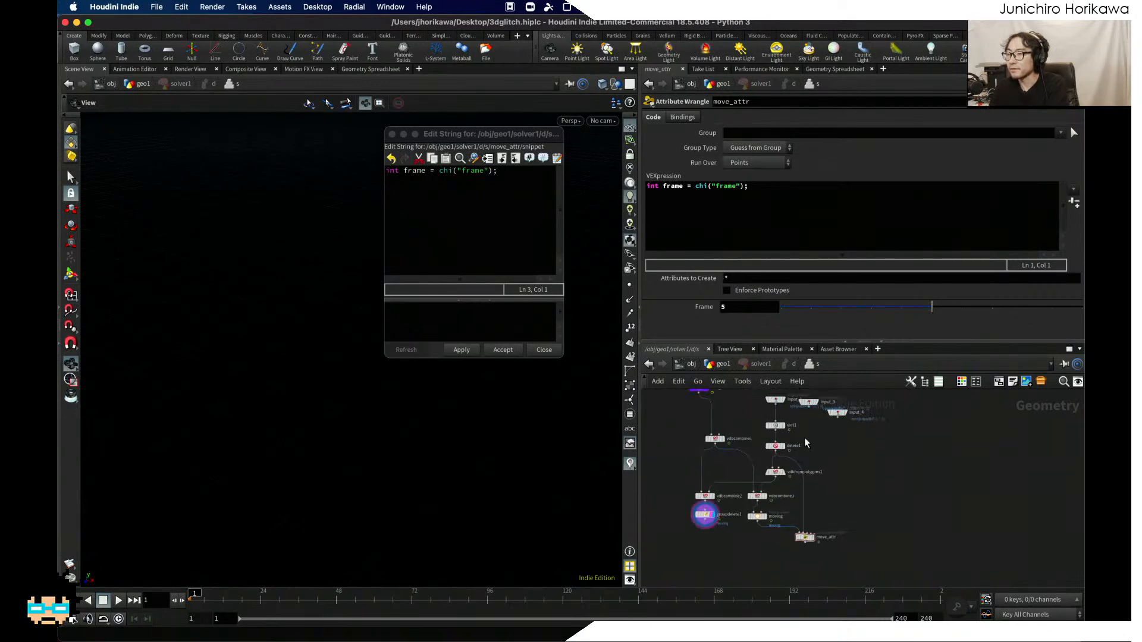
scroll(803, 441, "up", 5)
left_click(741, 459)
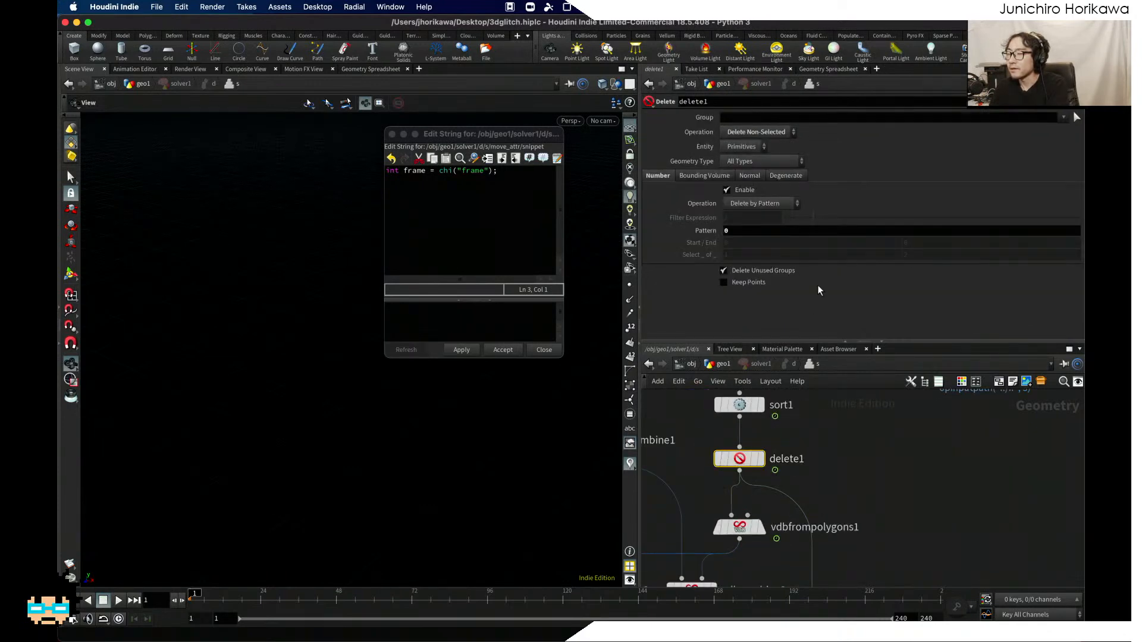
left_click(810, 70)
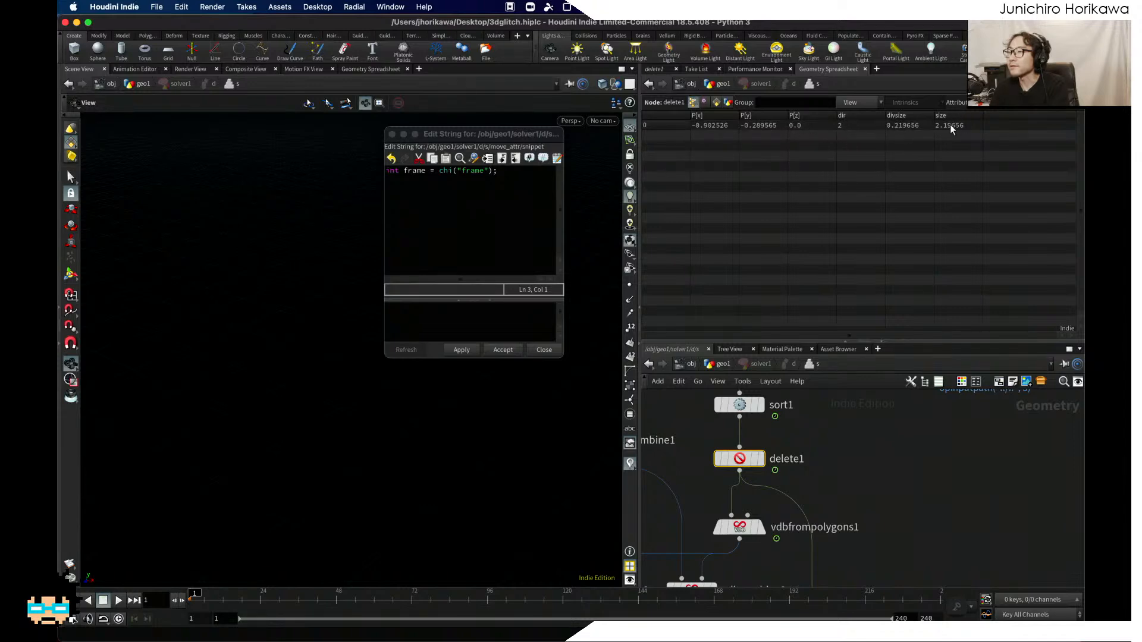
scroll(862, 485, "down", 5)
scroll(841, 504, "up", 5)
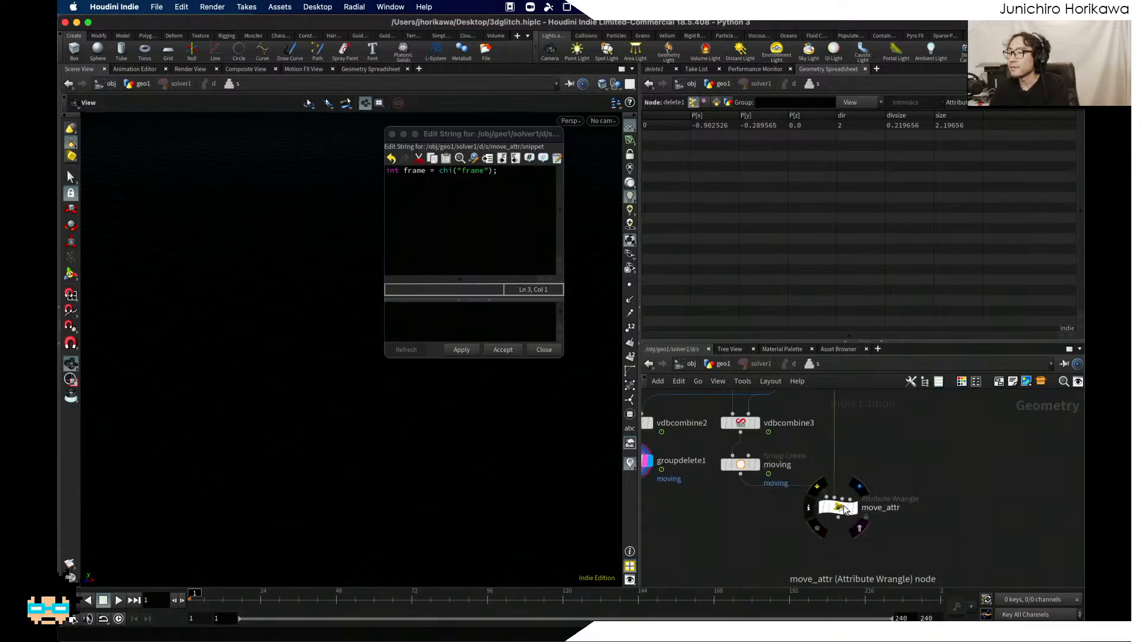
Step: In the move_attr code, declare float divsize = point(1, "divsize", 0) on the third line
left_click(840, 507)
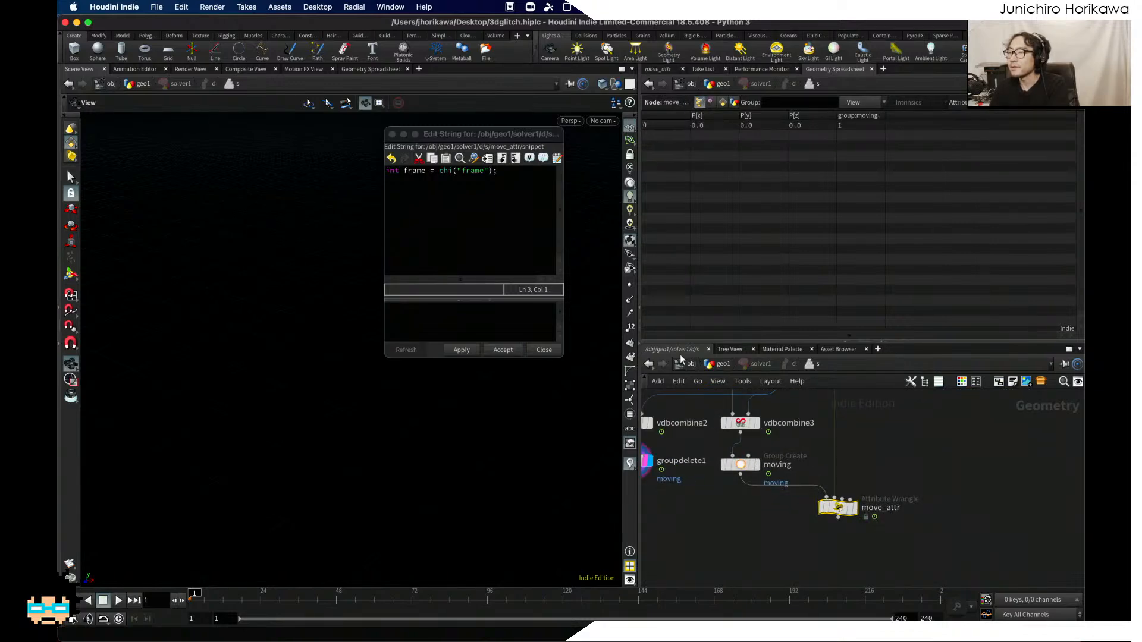
left_click(528, 195)
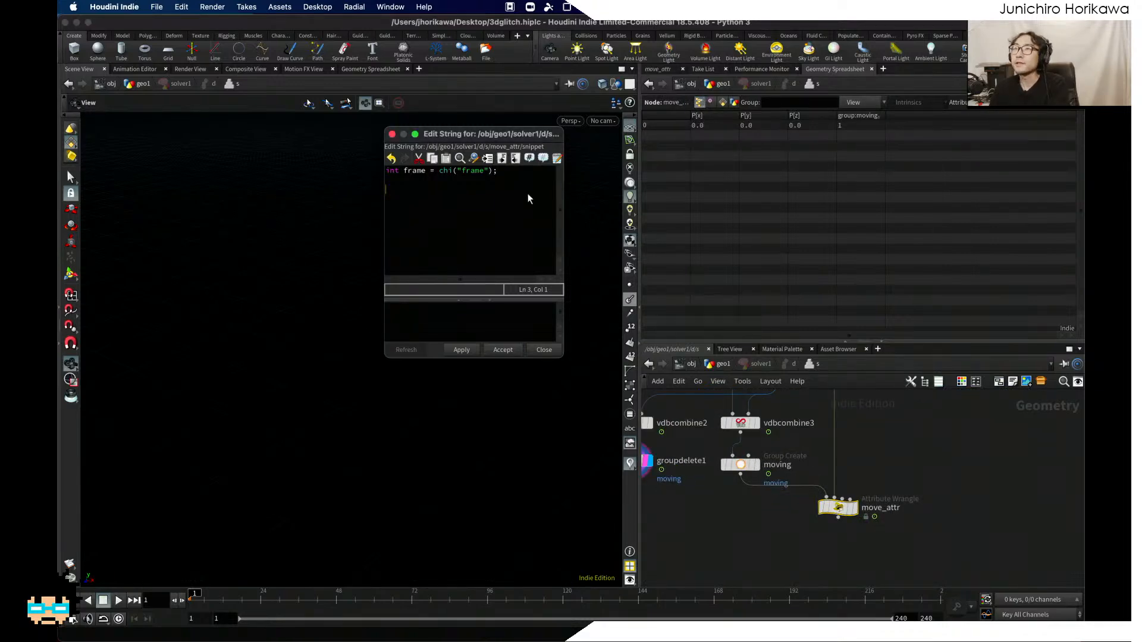
type("float ")
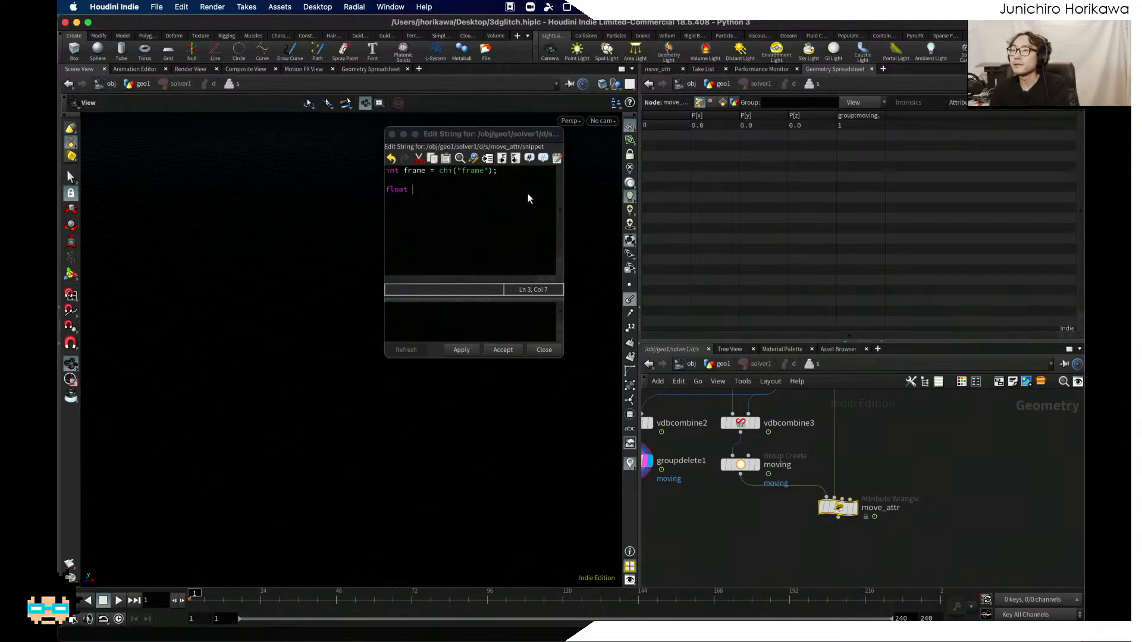
type("divsize = point(1, \"divsi")
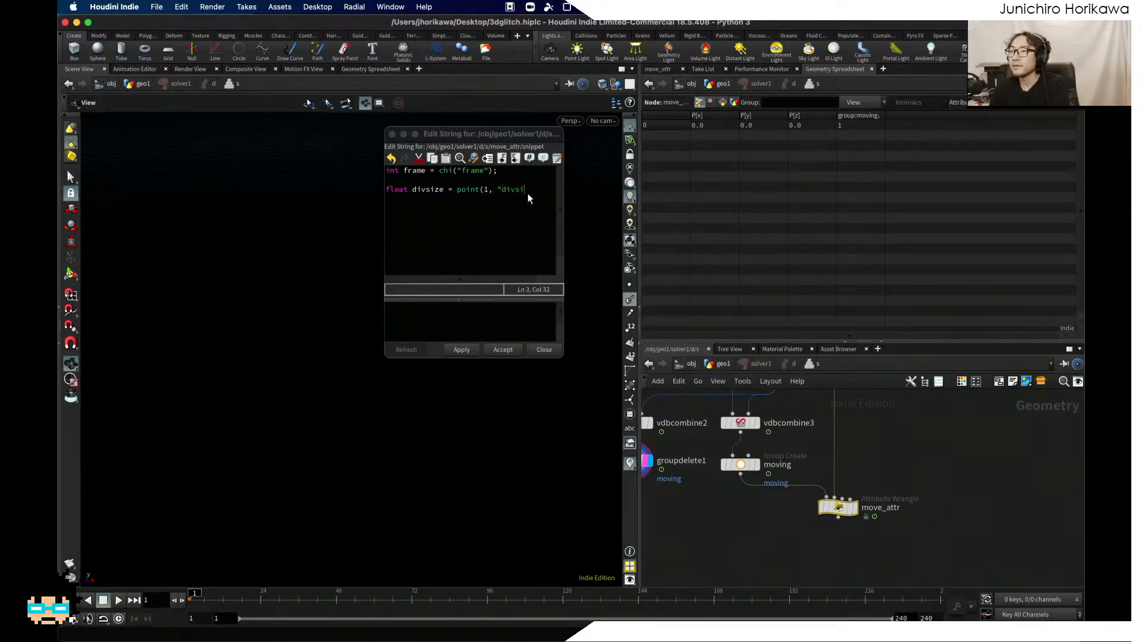
type("ze\", 0)")
key("Return")
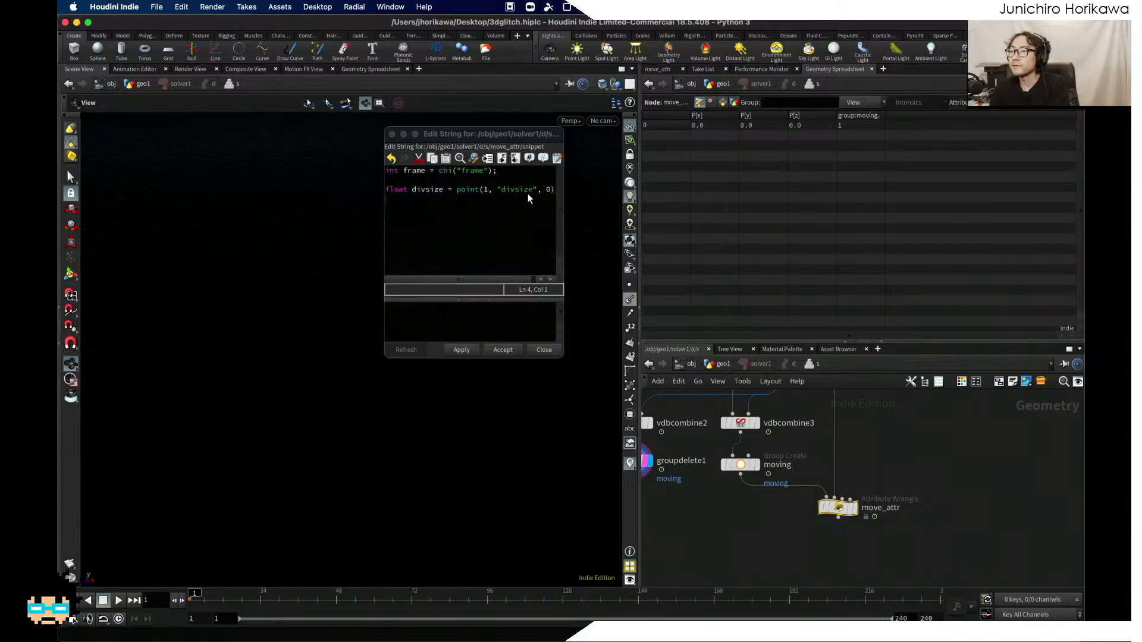
Step: In the move_attr code, declare float size = point(1, "size", 0); on the fourth line
type("flaot si")
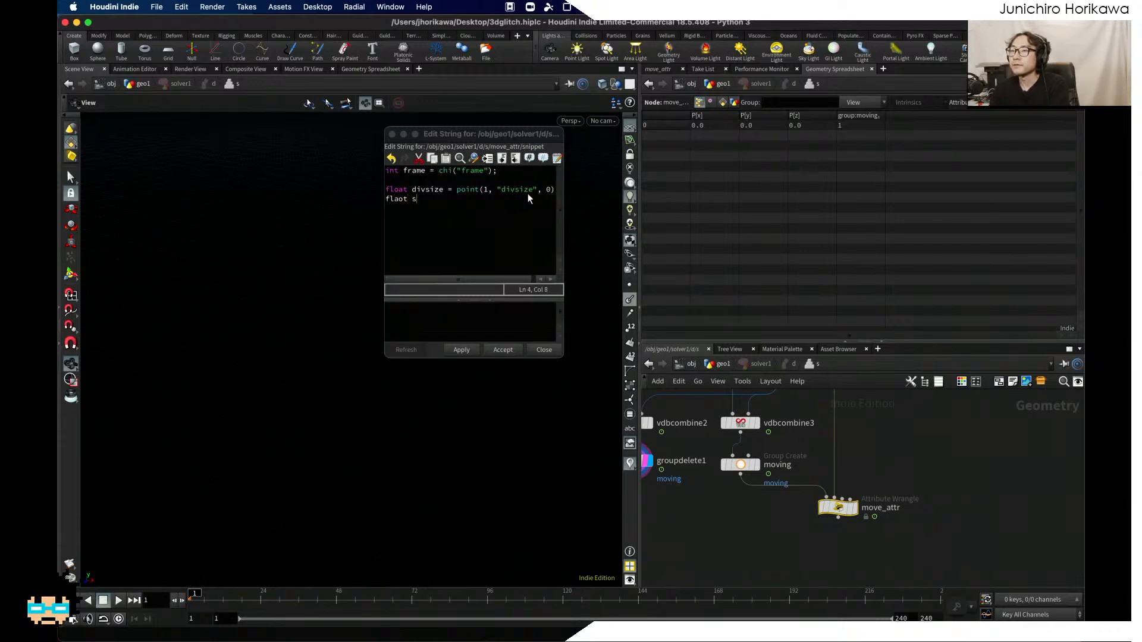
key("BackSpace")
key("BackSpace")
key("BackSpace")
key("BackSpace")
key("BackSpace")
key("BackSpace")
type("oat size = ")
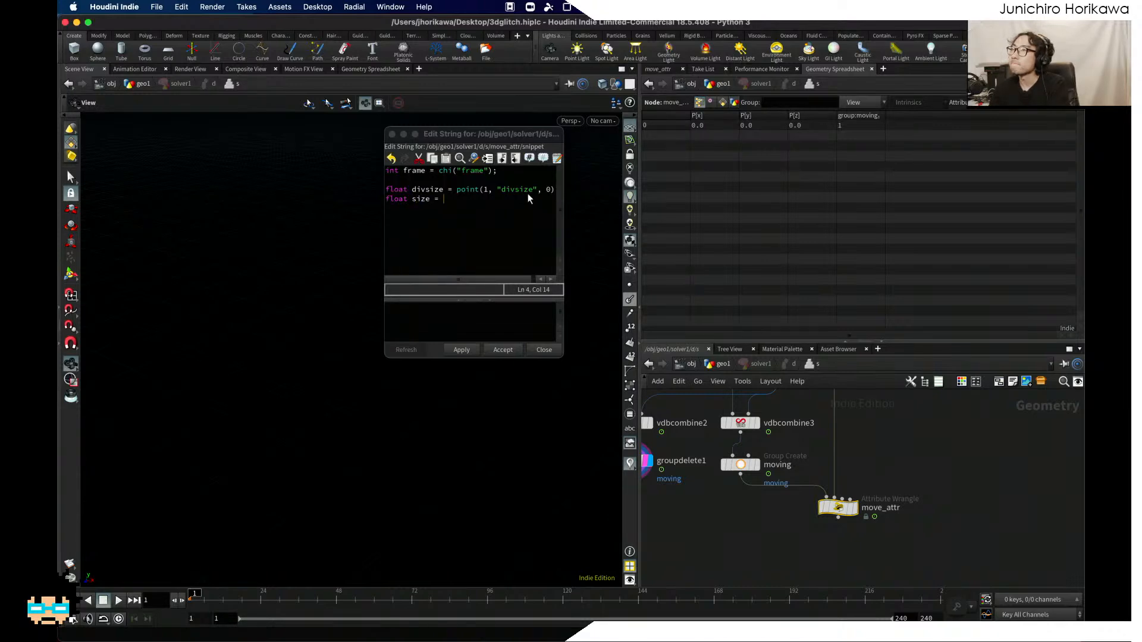
type("point(1, ")
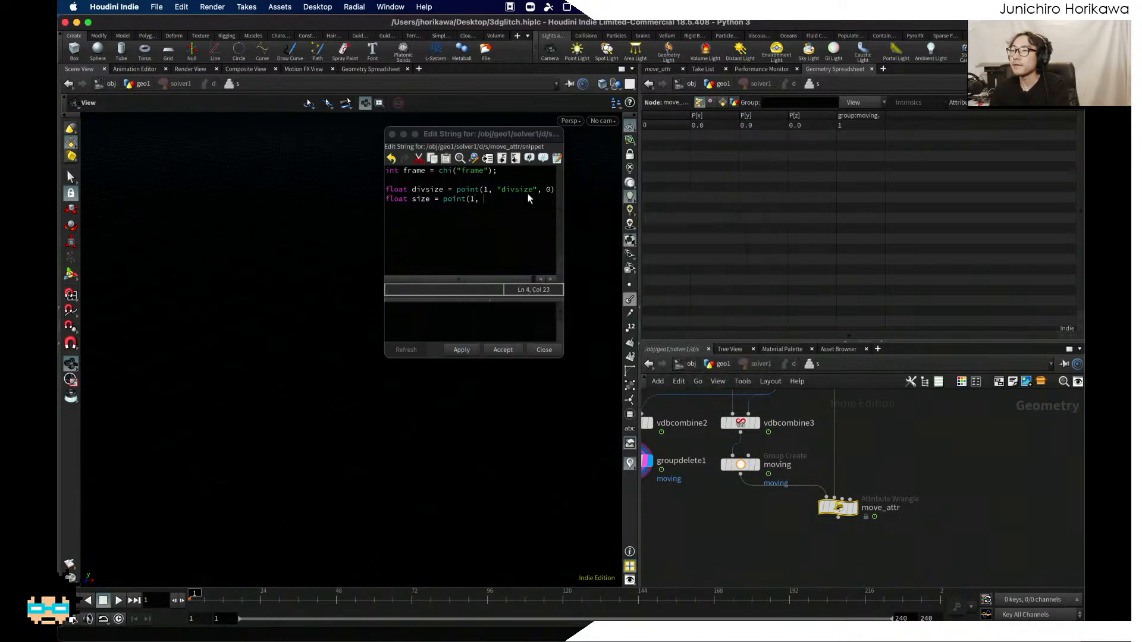
type("\"size\", 0)")
key("Return")
Step: Declare the integer dir on the fifth line, reading point(1, "dir", 0), and leave a blank line below it
type("float ")
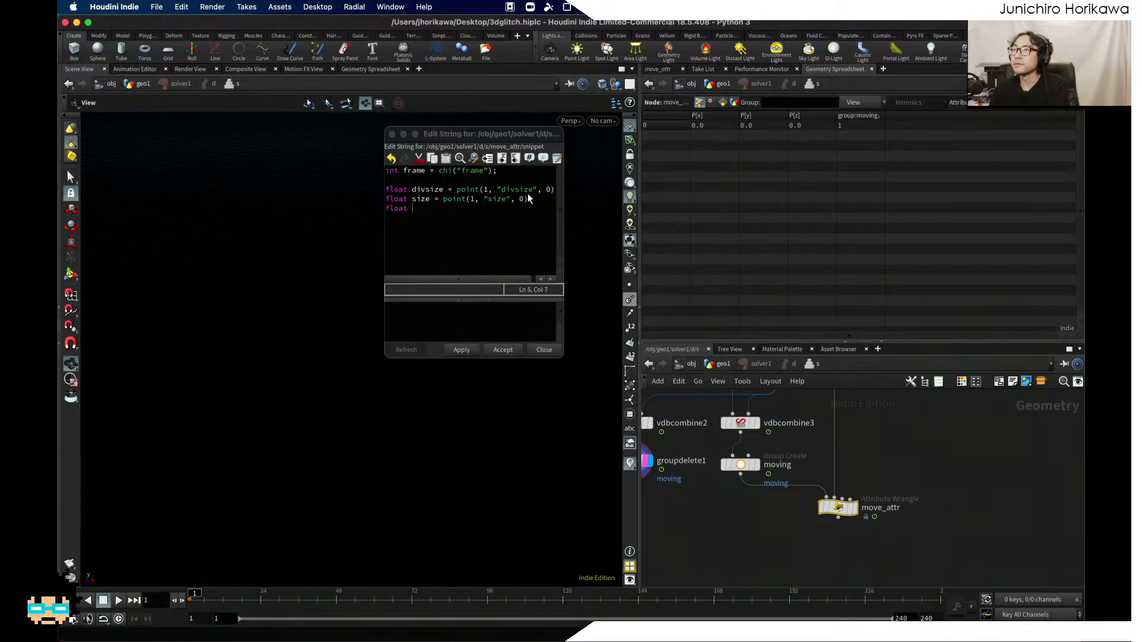
type("dir")
key("BackSpace")
key("BackSpace")
key("BackSpace")
key("BackSpace")
key("BackSpace")
key("BackSpace")
key("BackSpace")
key("BackSpace")
key("BackSpace")
key("BackSpace")
type("int dir = point(1, \"")
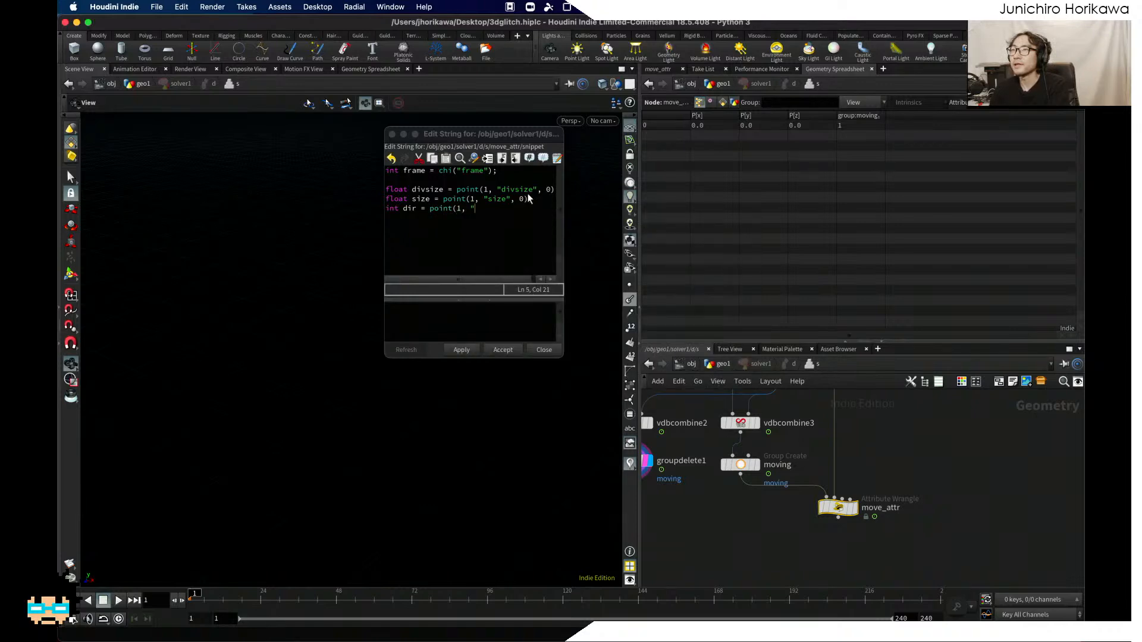
type("dir")
type("\", 0);")
key("Return")
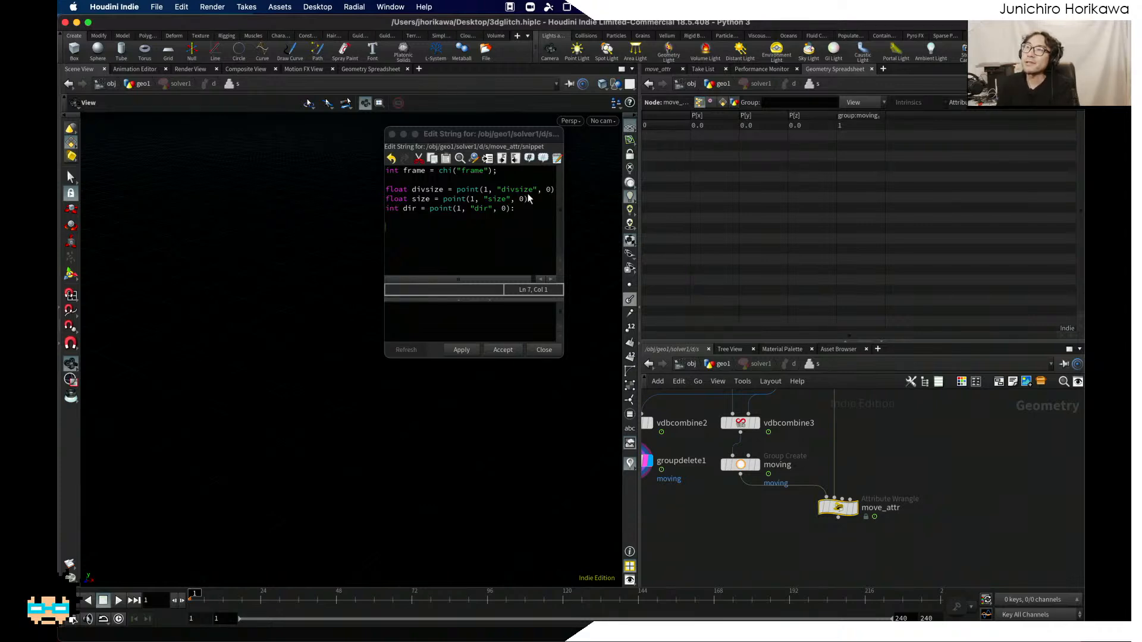
type("if(")
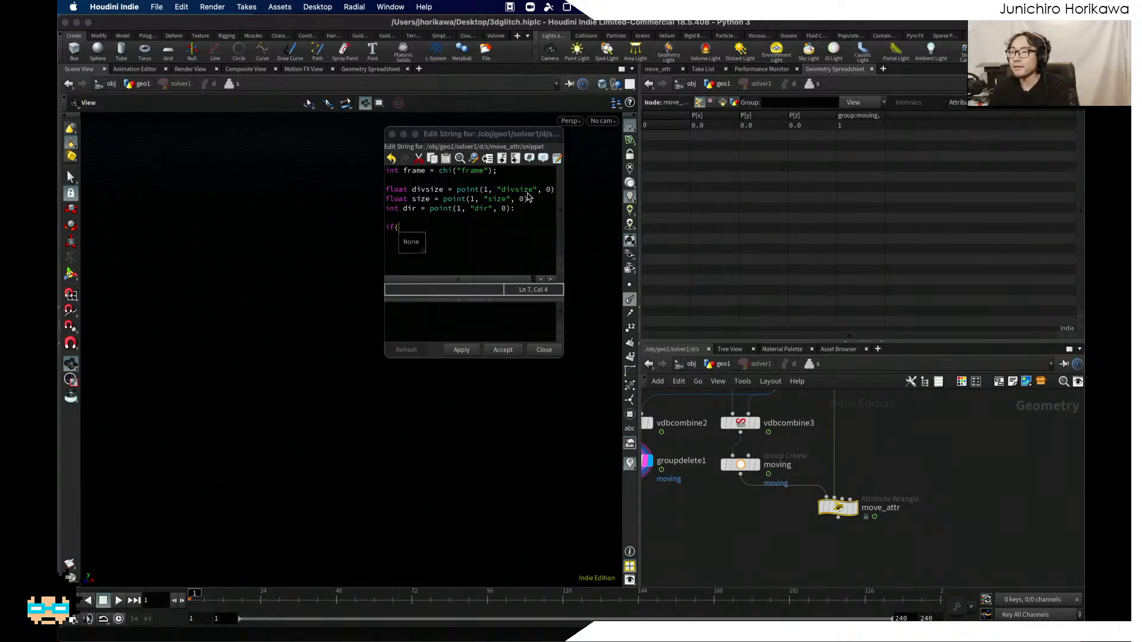
type("dir")
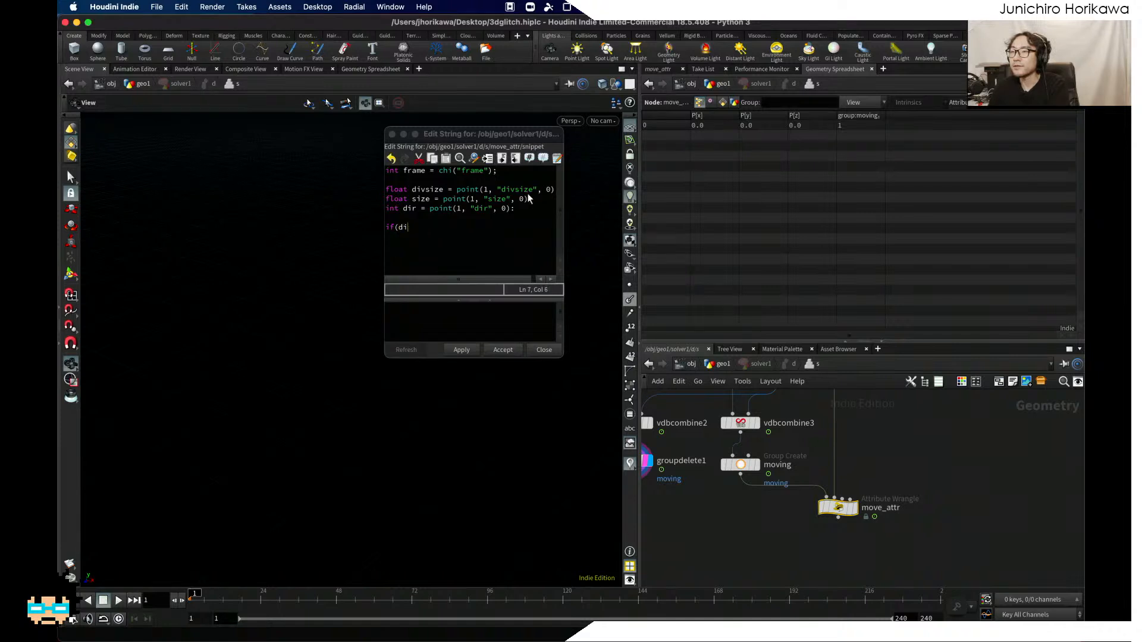
key("BackSpace")
key("BackSpace")
key("BackSpace")
key("BackSpace")
key("BackSpace")
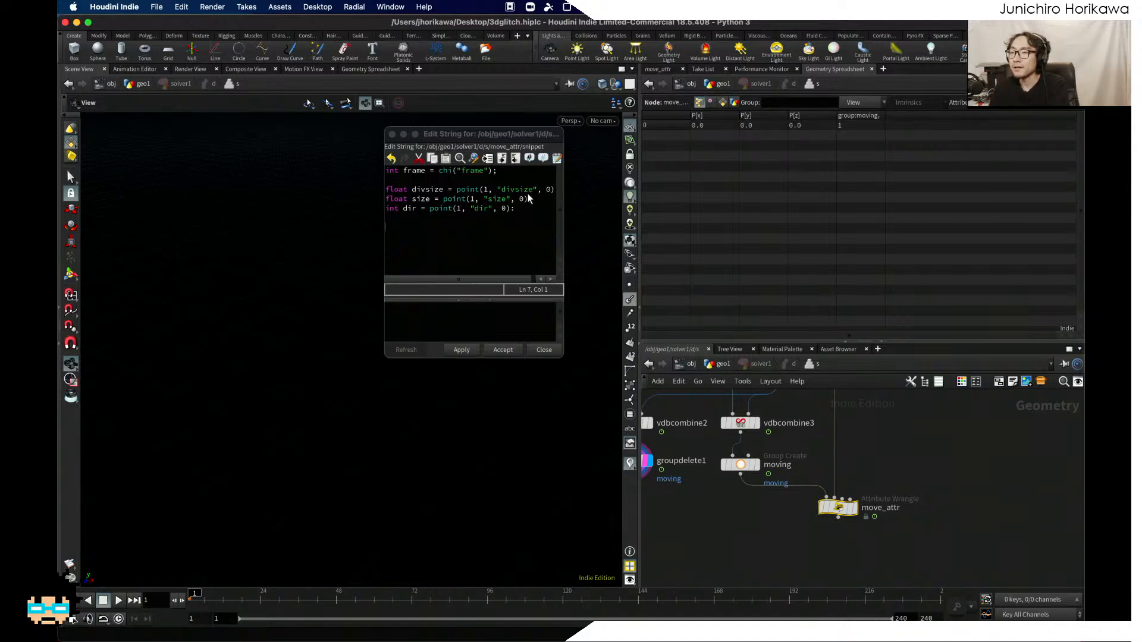
Step: Begin the speed attribute on the seventh line of the move_attr code with f@speed = divsize
type("f@s")
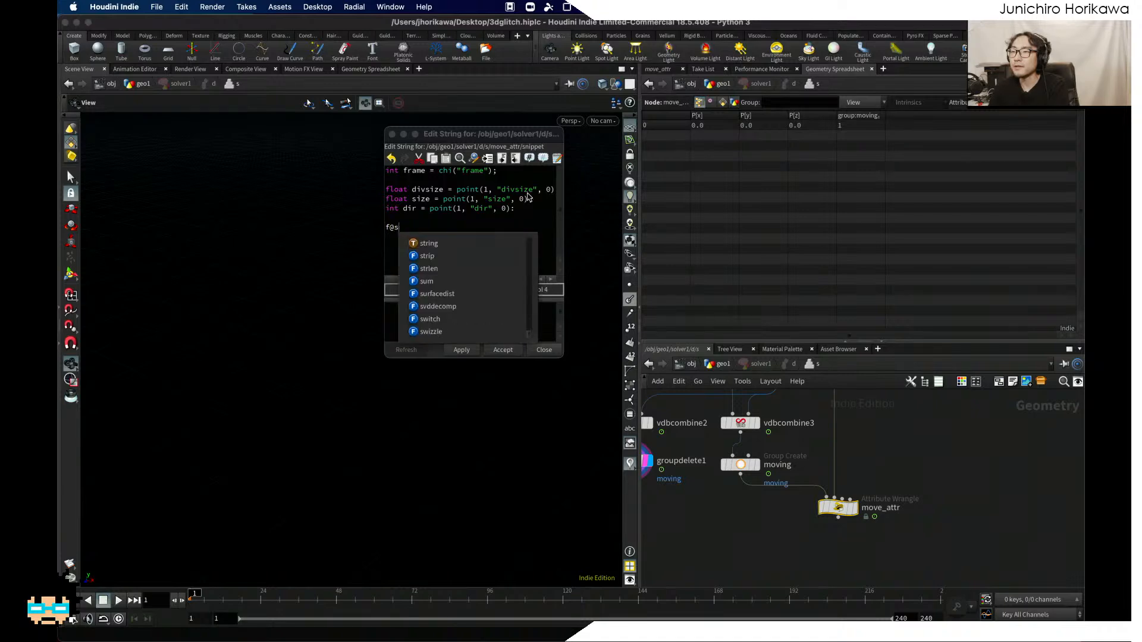
type("peed =")
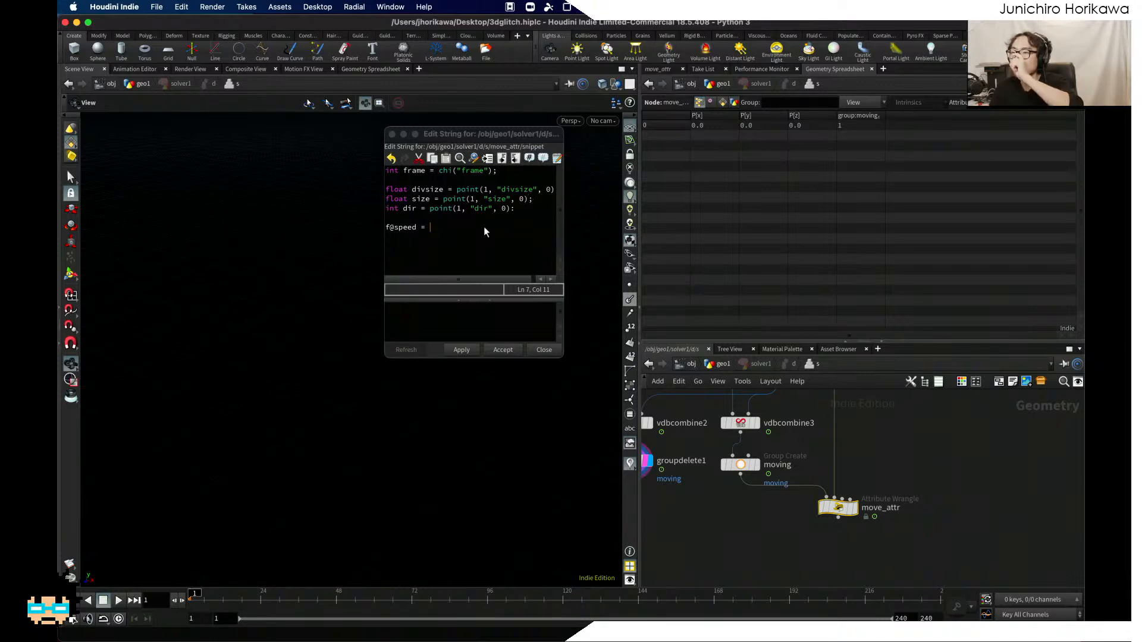
left_click_drag(516, 209, 383, 190)
left_click(435, 190)
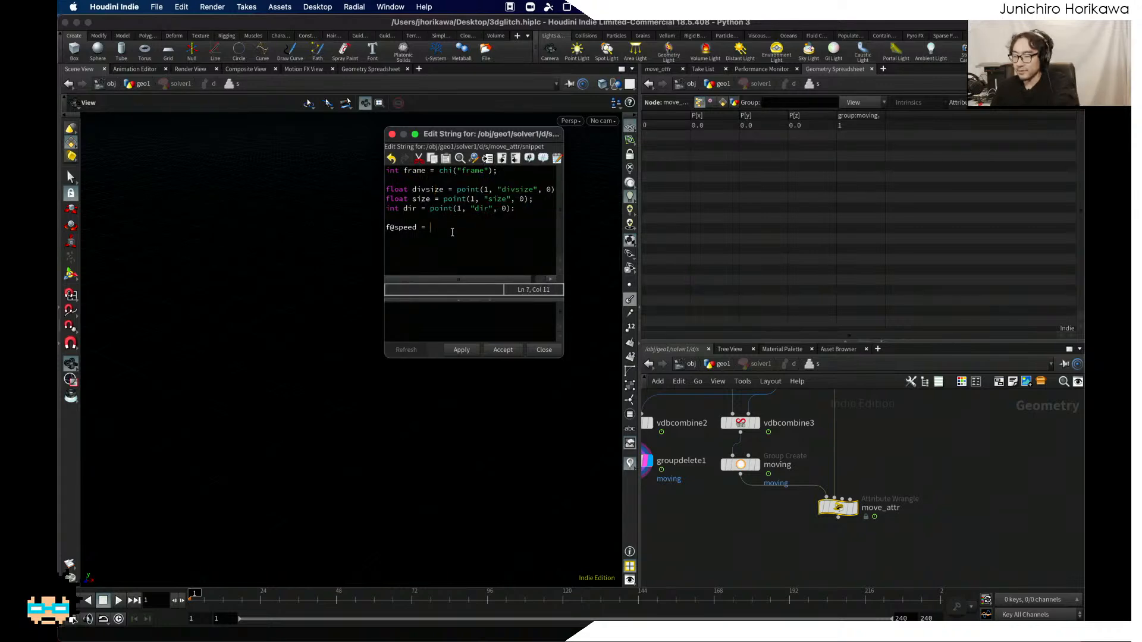
left_click(452, 232)
type("divsize")
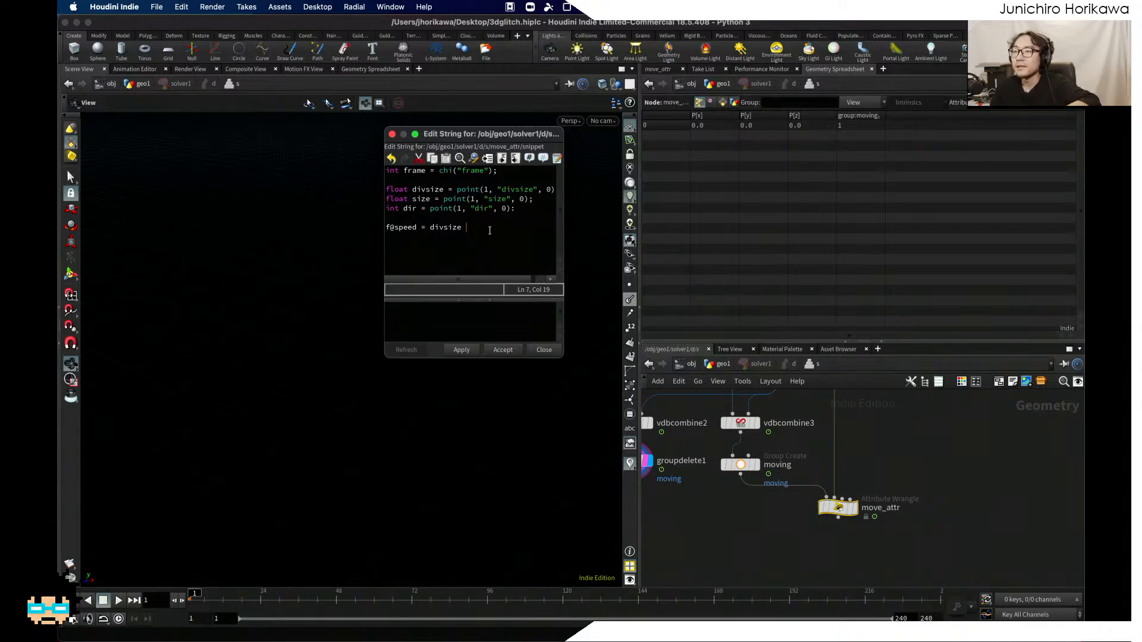
left_click_drag(475, 230, 432, 228)
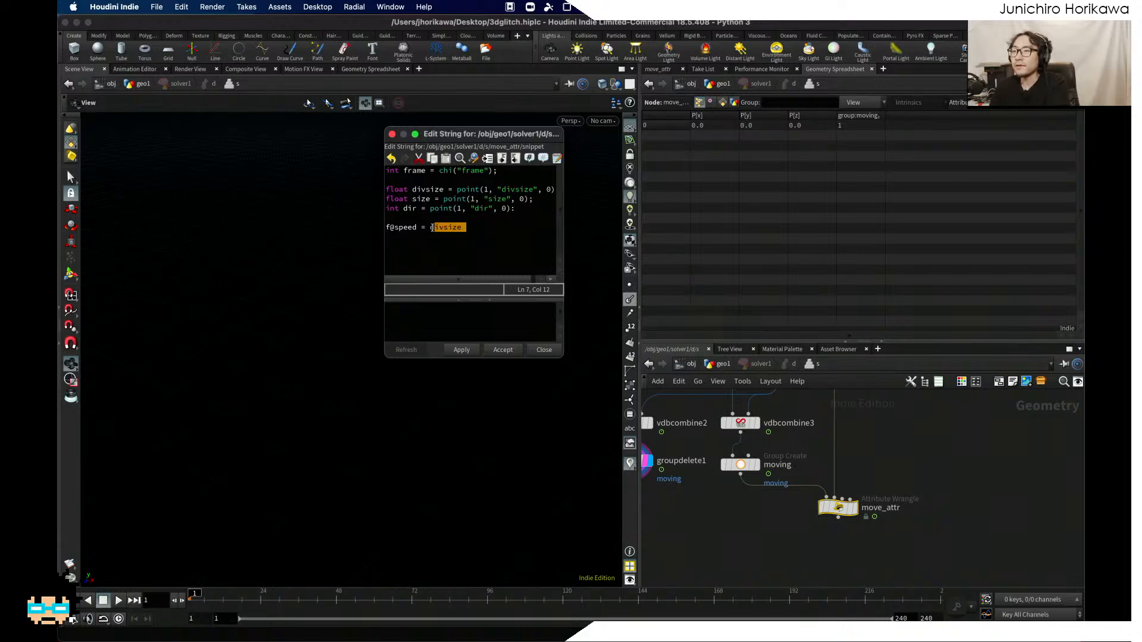
left_click(428, 227)
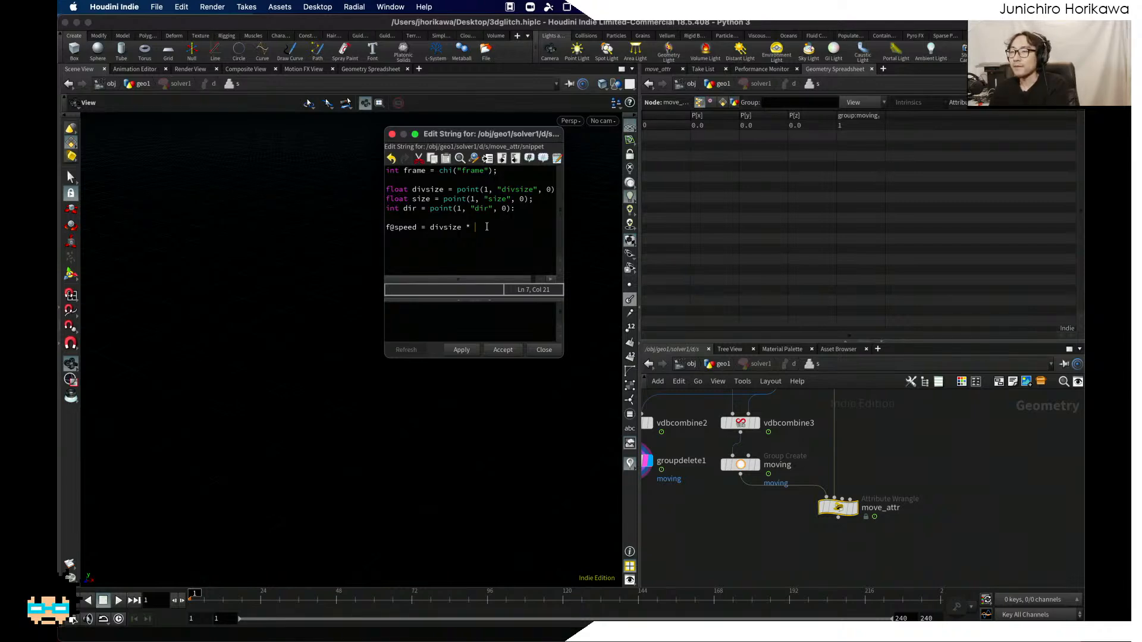
type("rand(")
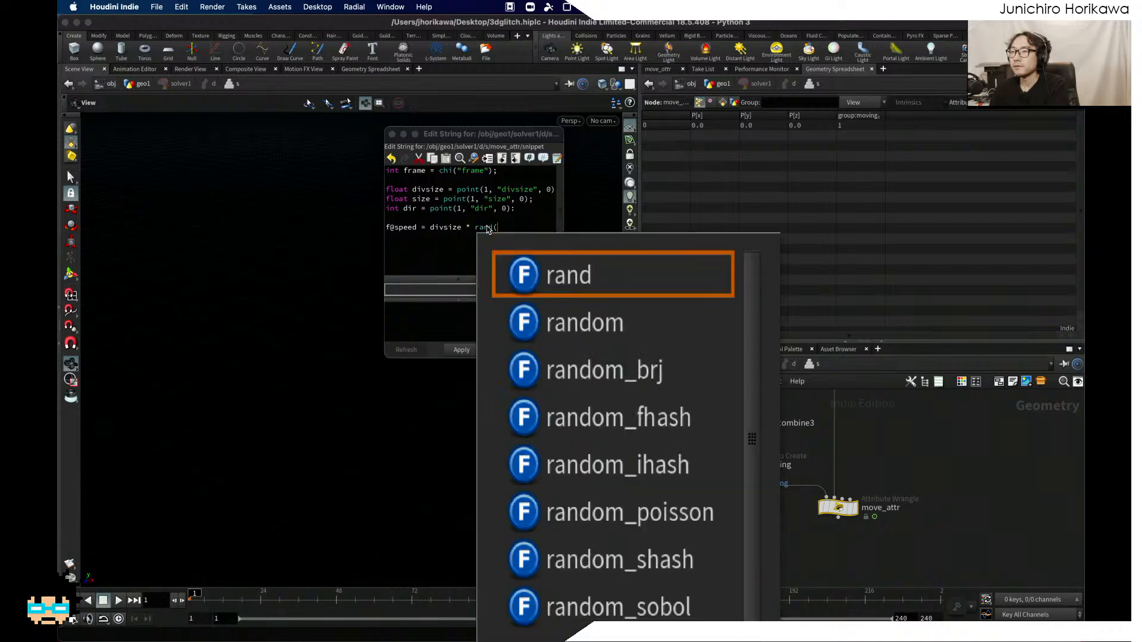
type("@F")
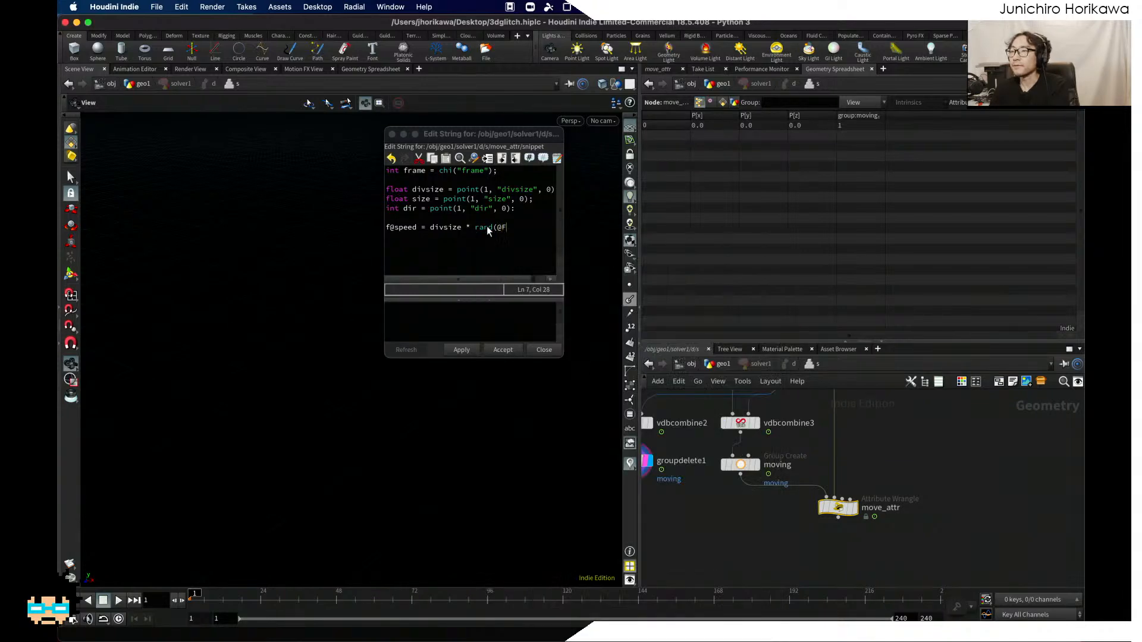
type("rame +")
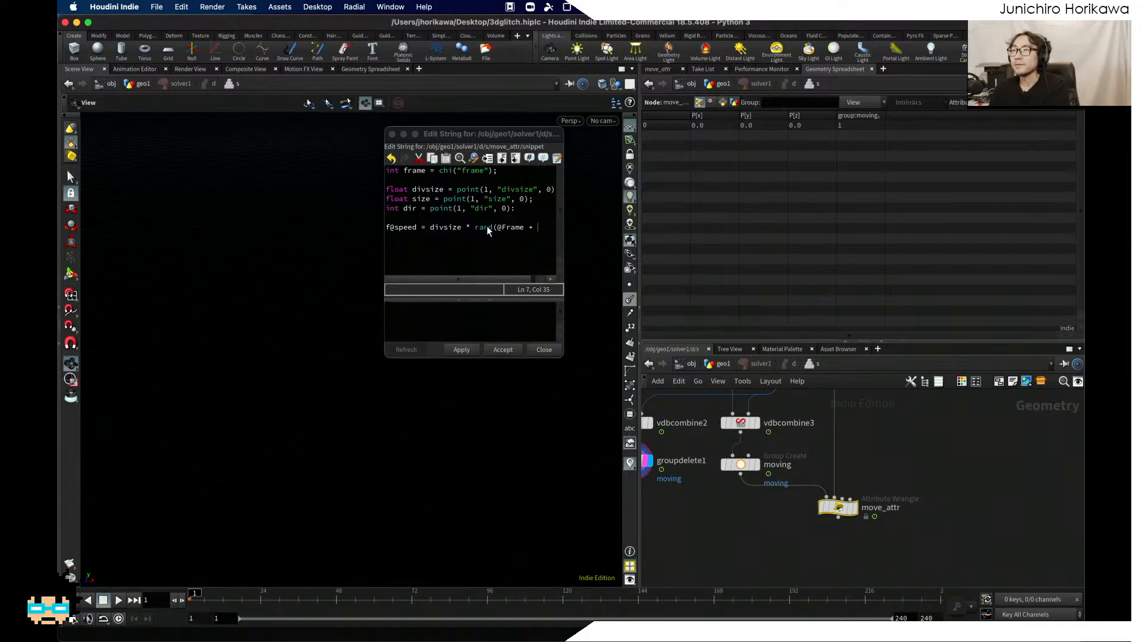
type(" 323")
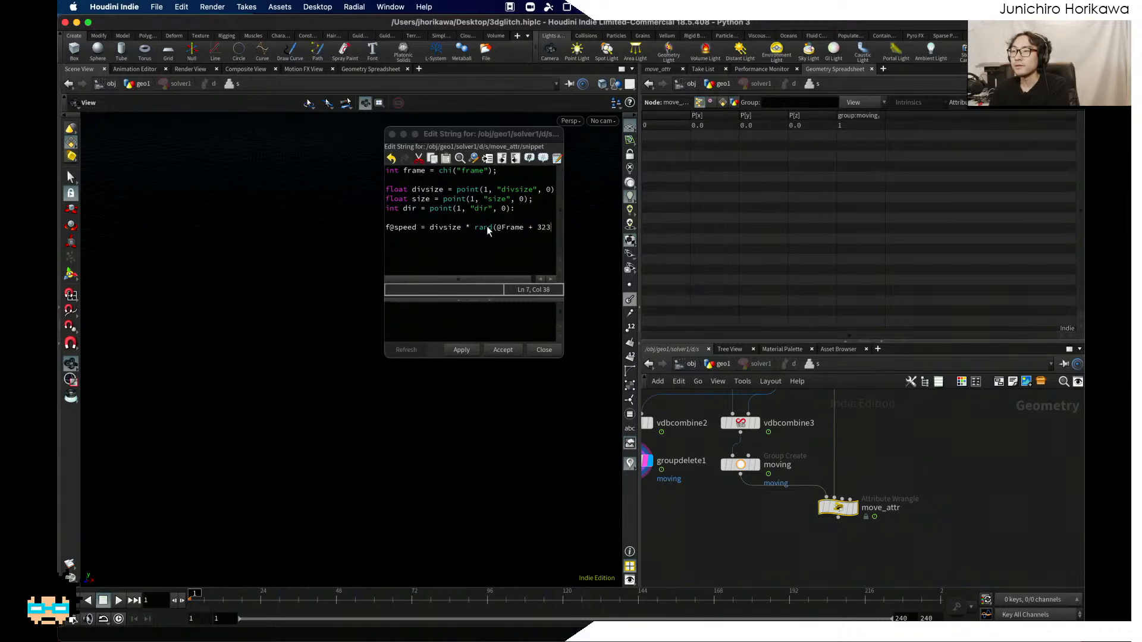
type(")")
key("BackSpace")
key("BackSpace")
key("BackSpace")
key("BackSpace")
type("chf")
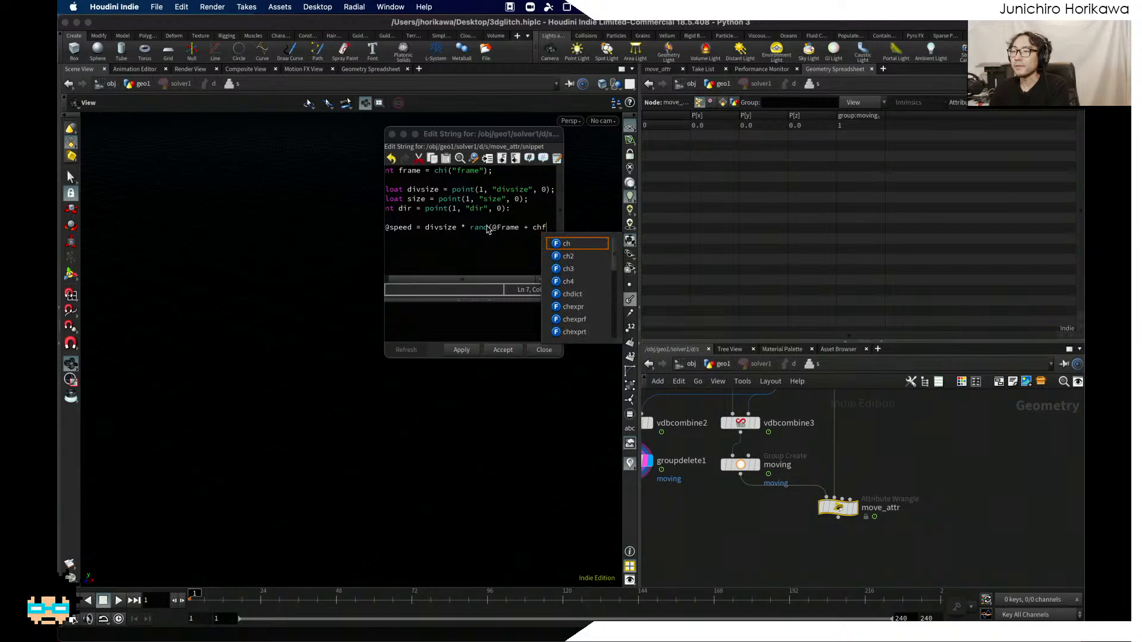
type("(")
Step: Enlarge the code editor and complete the random term with "seed")), followed by a multiplication sign
left_click(425, 228)
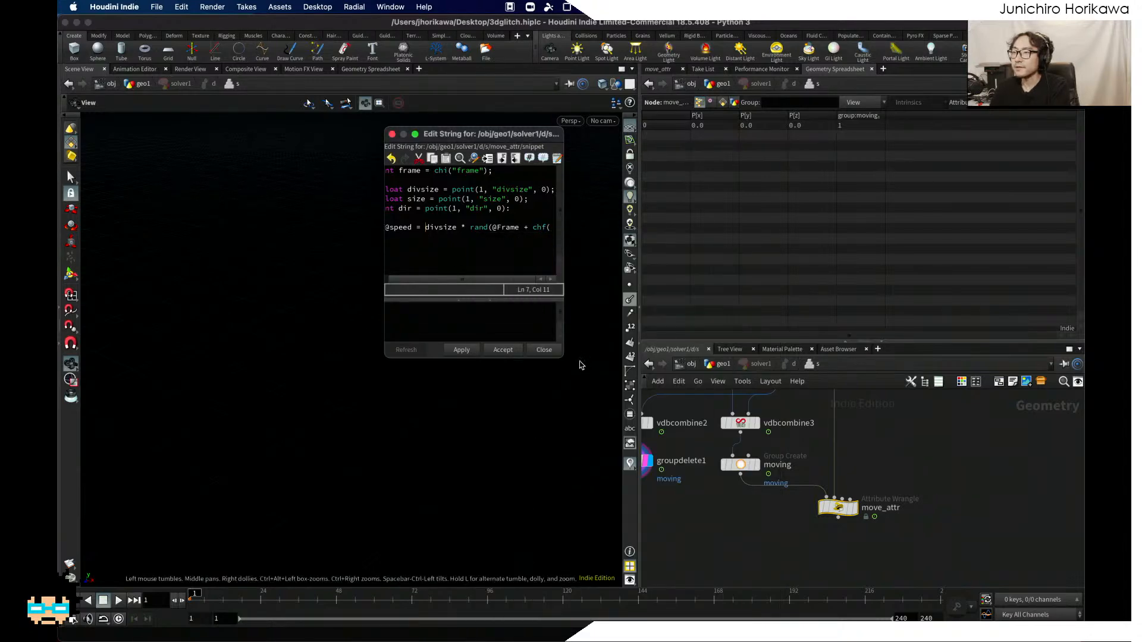
left_click_drag(563, 359, 772, 474)
left_click(569, 227)
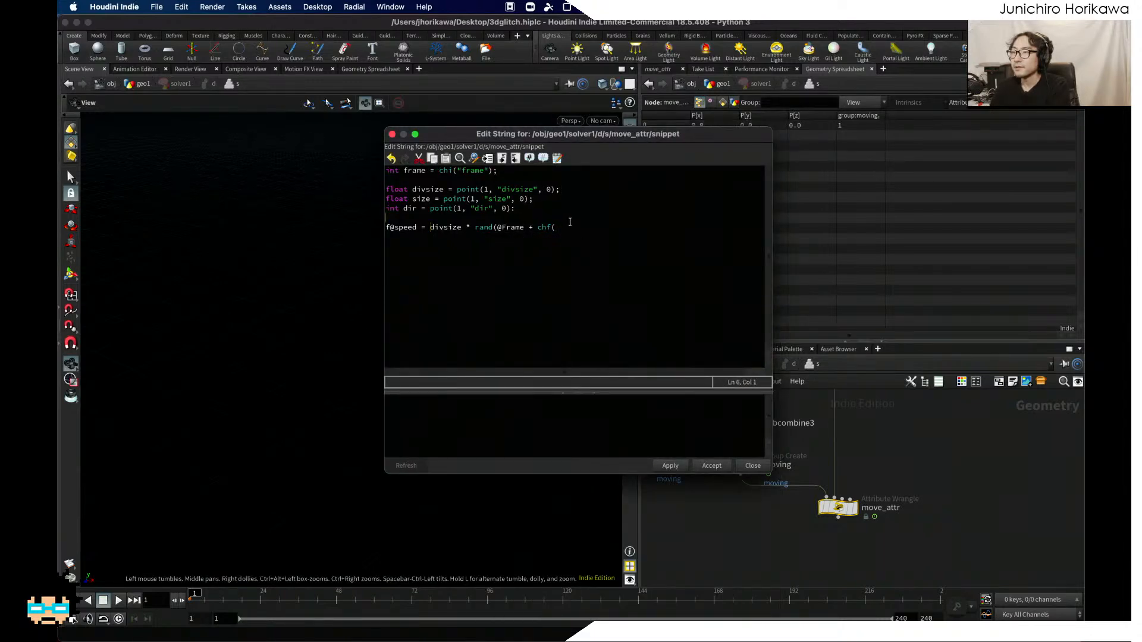
type("\"seed\"")
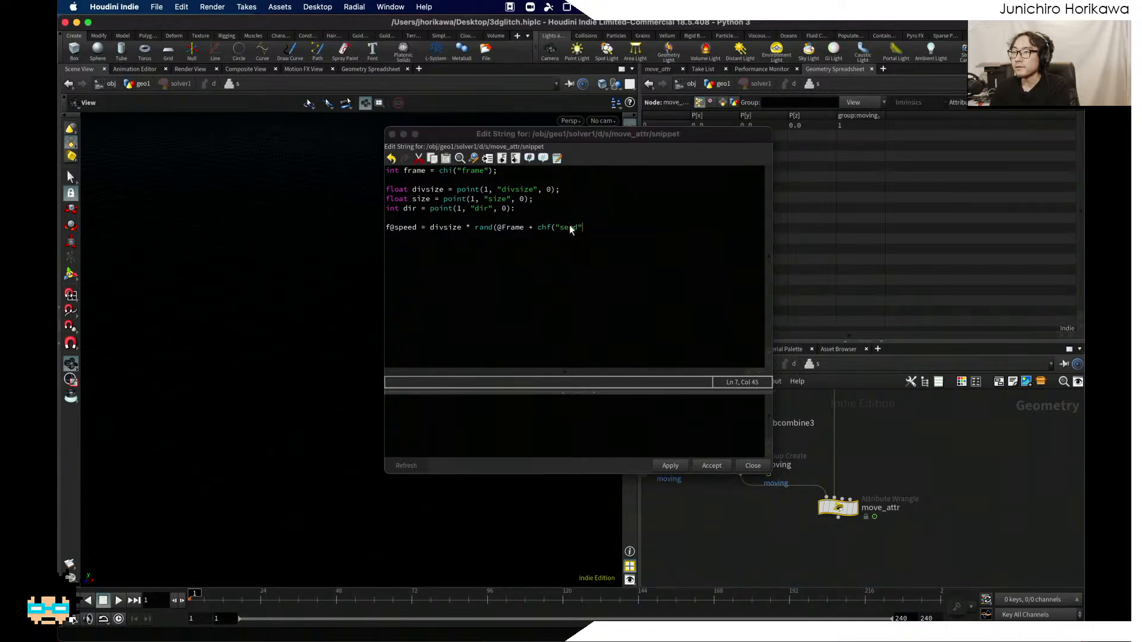
type(")) *")
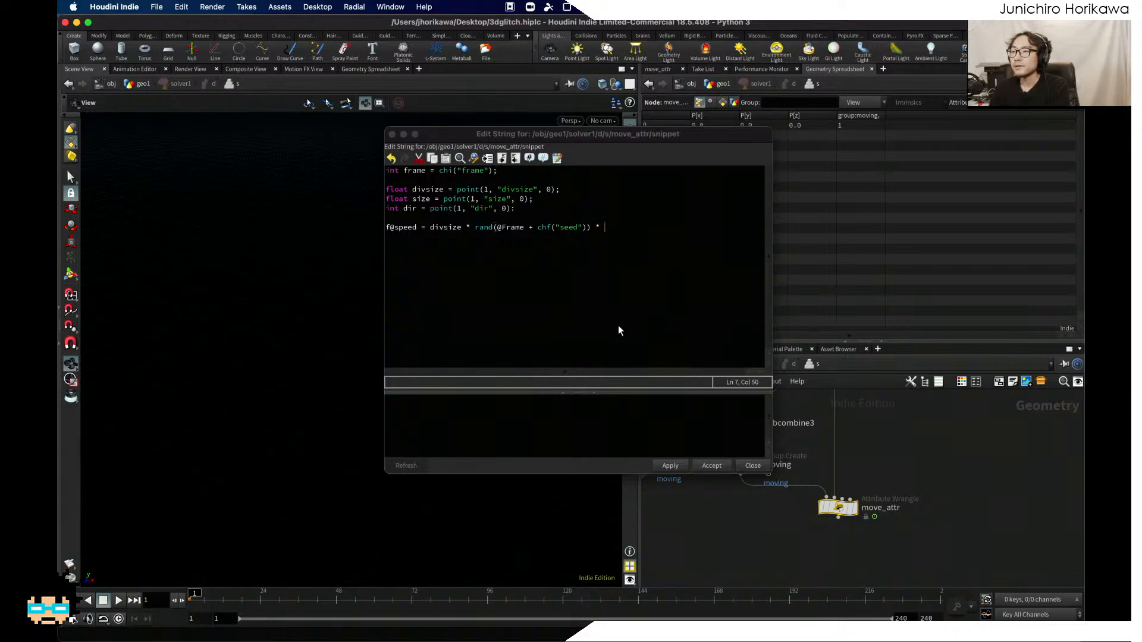
Step: Finish the speed expression with the multiplier chf("mult"); and apply the code to move_attr
left_click_drag(475, 226, 584, 229)
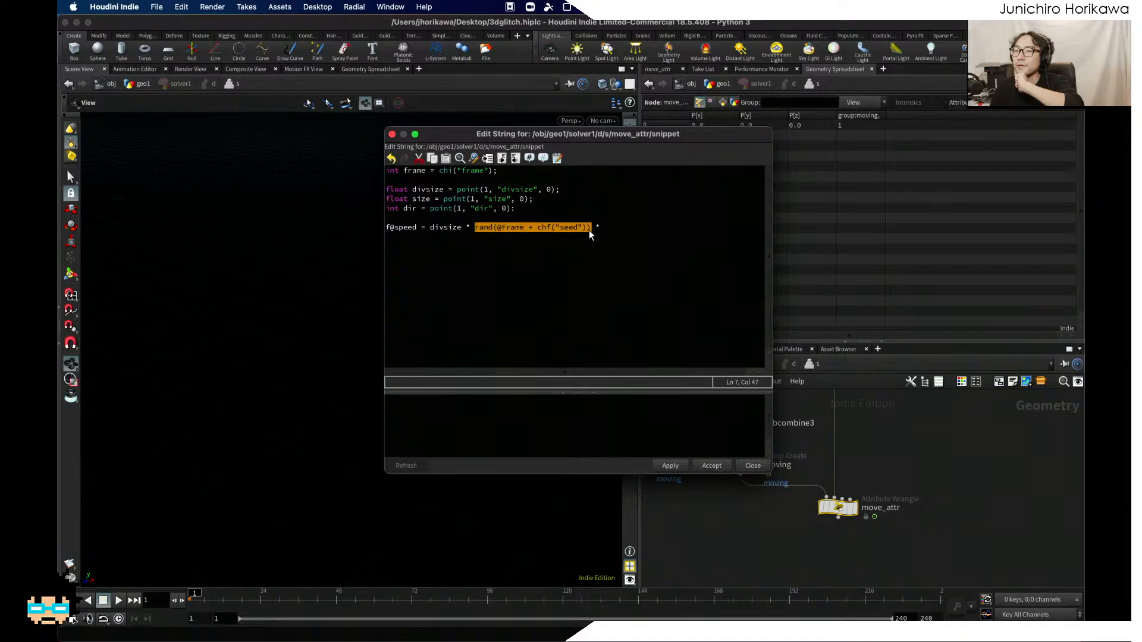
left_click_drag(430, 229, 462, 227)
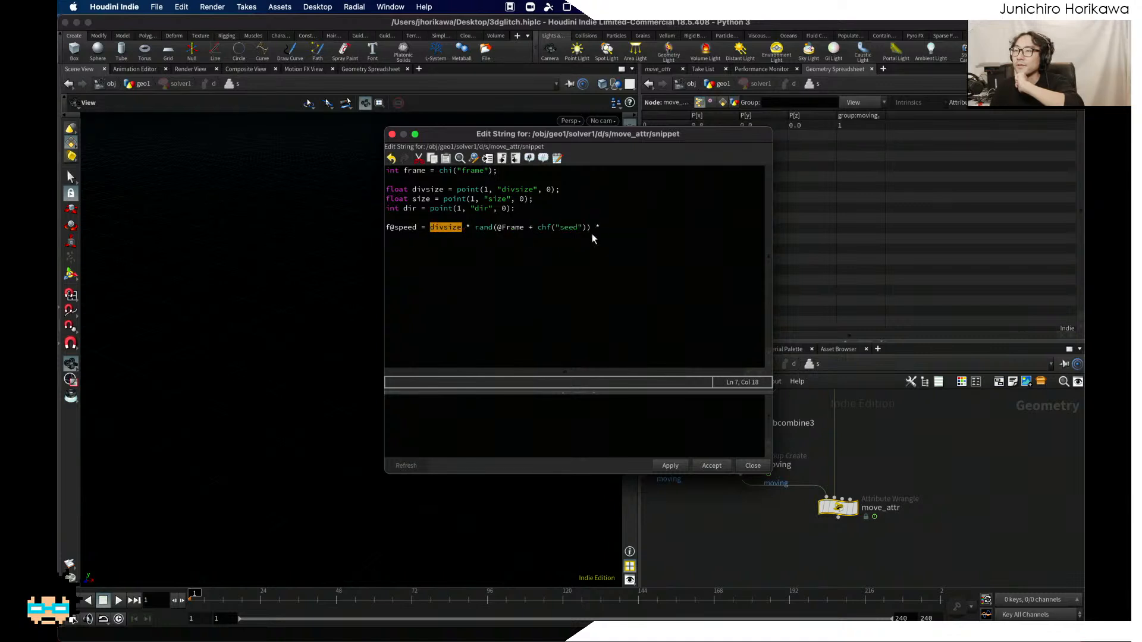
left_click(619, 230)
type("chf(\"")
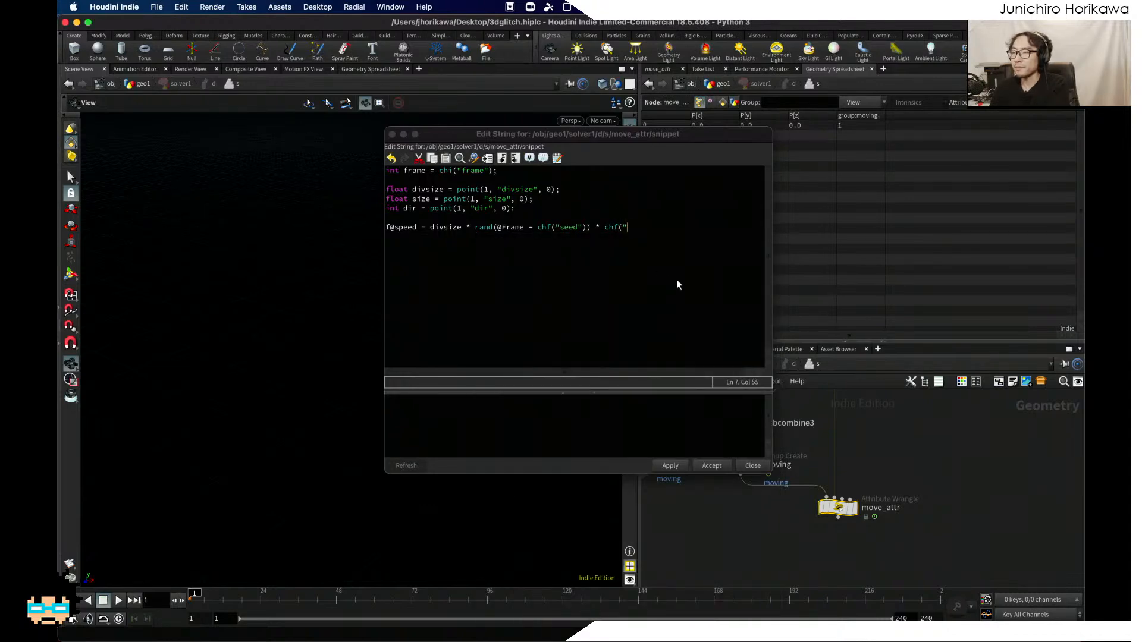
type("mult\");")
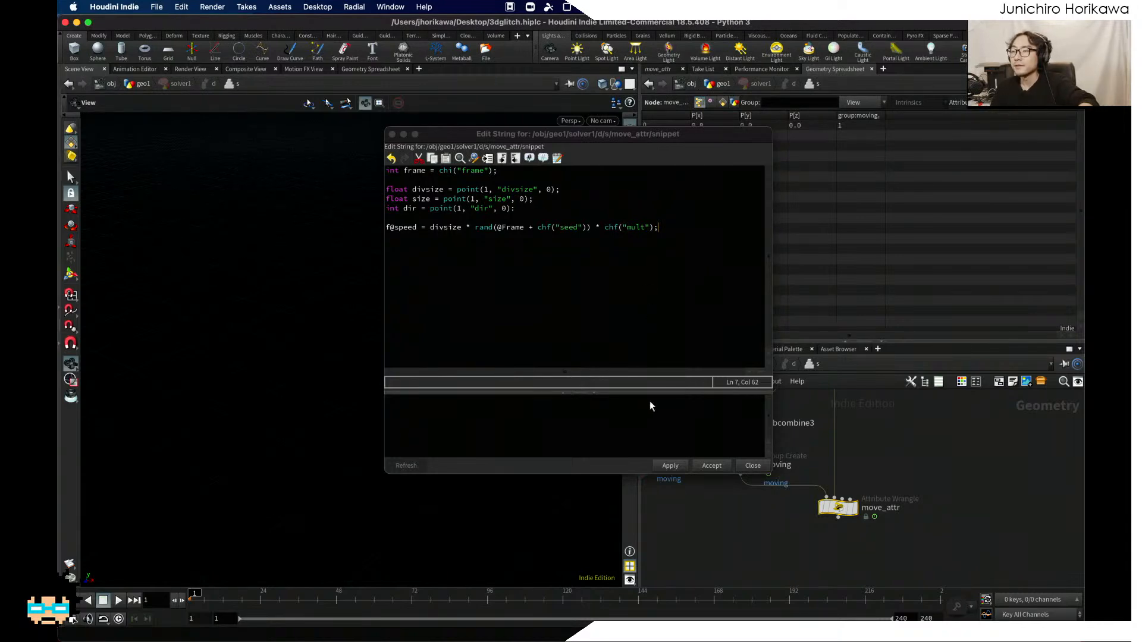
left_click(672, 466)
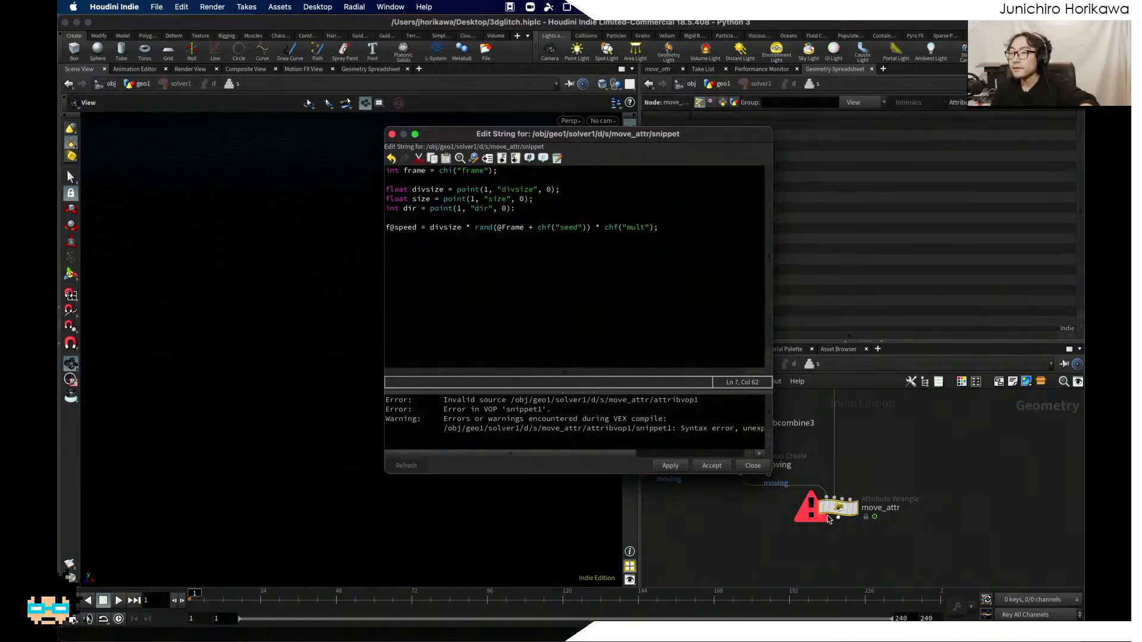
Step: Display the move_attr node and move the code editor aside to show the node's parameters
left_click(829, 512)
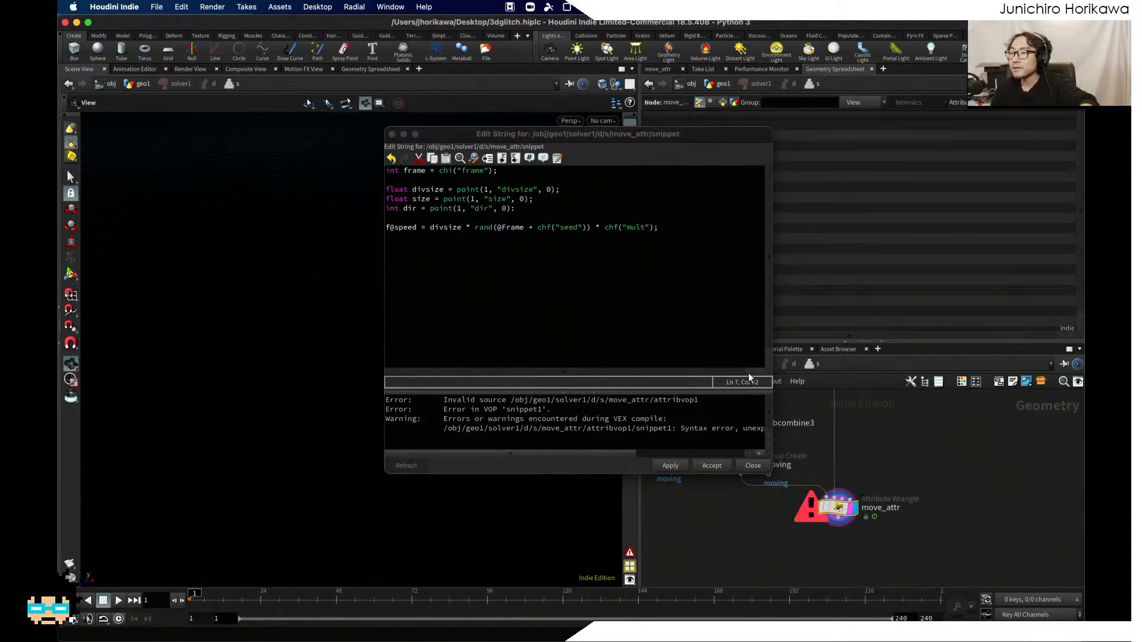
left_click_drag(697, 142, 576, 142)
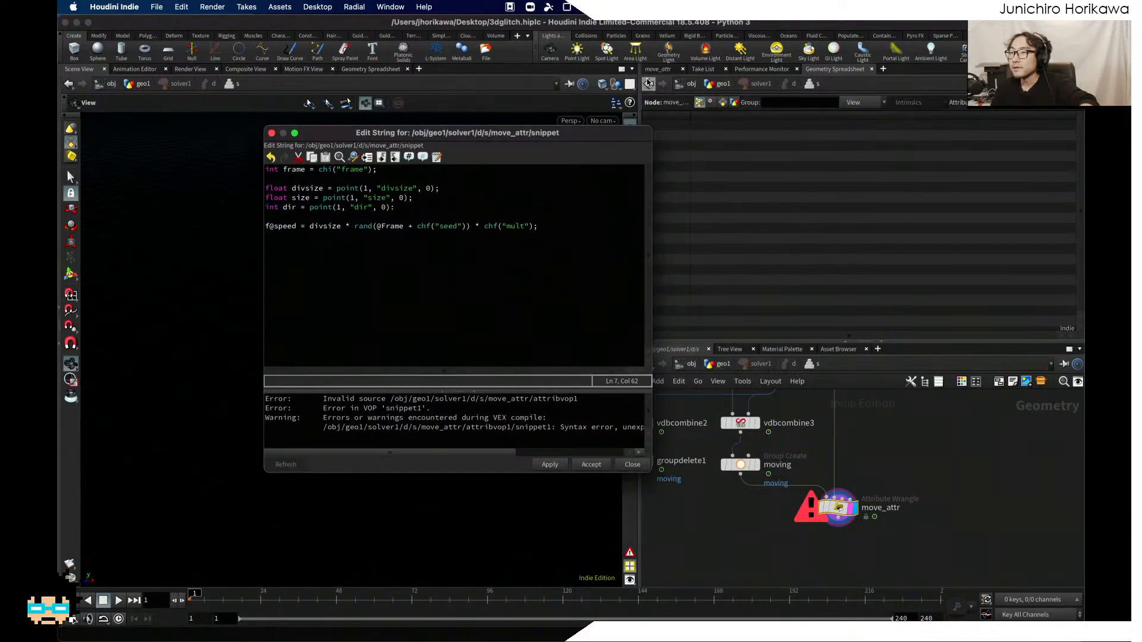
left_click(654, 70)
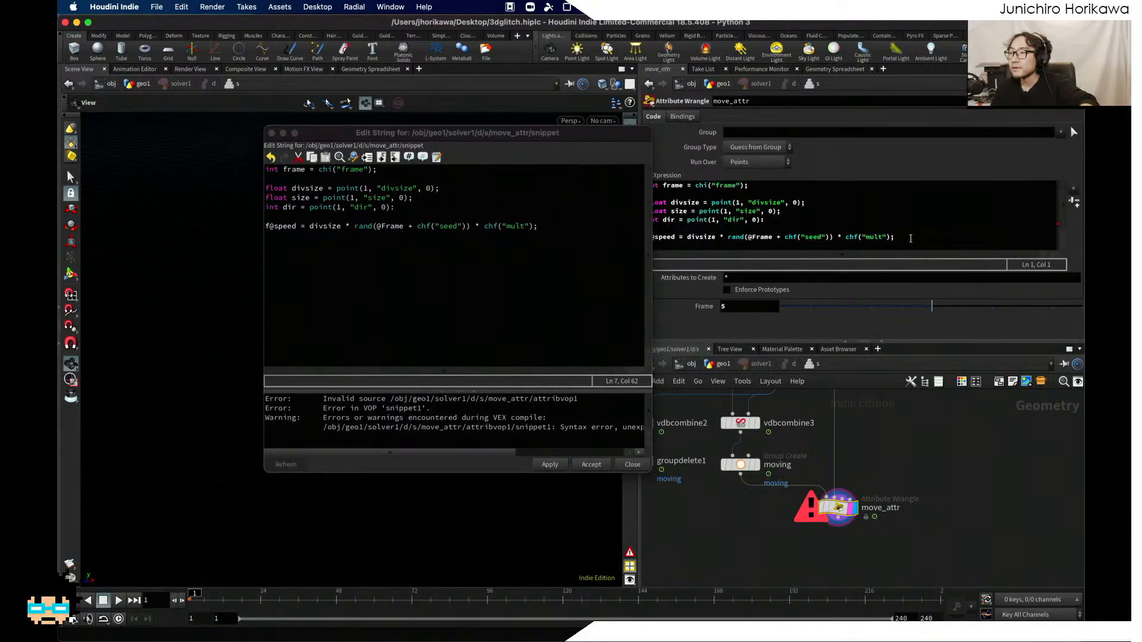
left_click(911, 238)
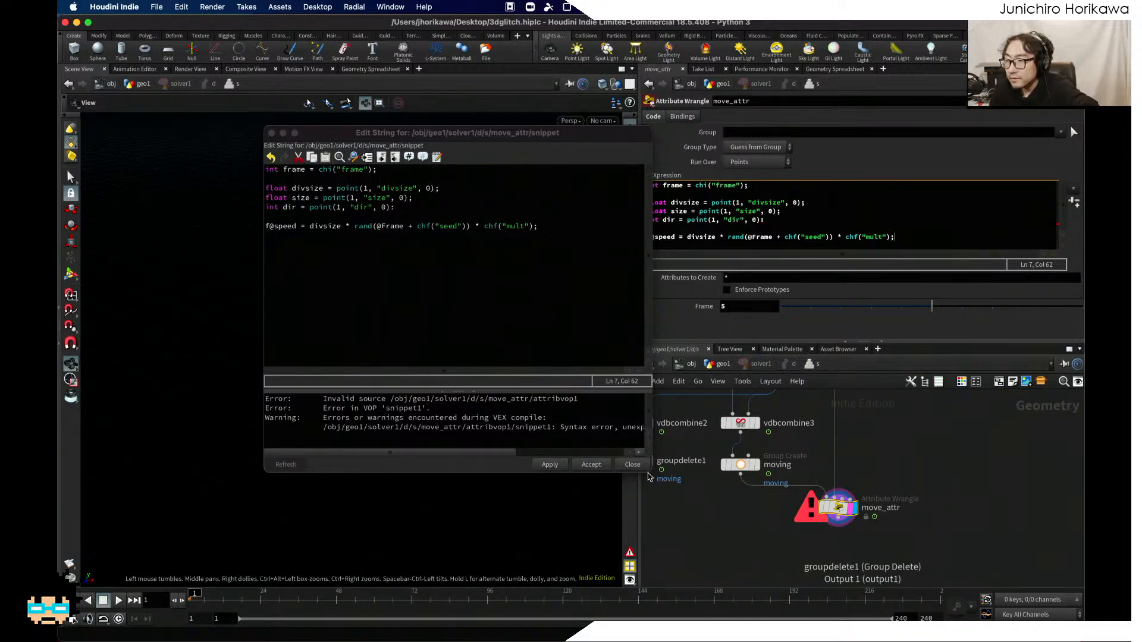
Step: Enlarge the code editor to read the full error, and replace the colon ending the dir declaration with a semicolon
left_click_drag(651, 474, 873, 503)
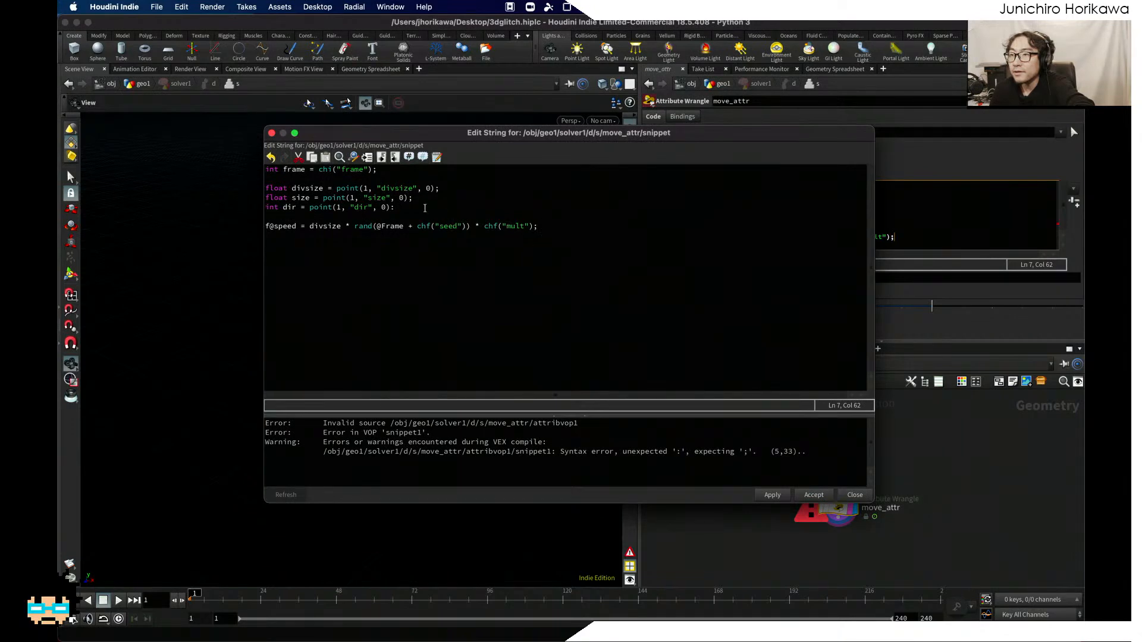
left_click(425, 208)
key("BackSpace")
type(";")
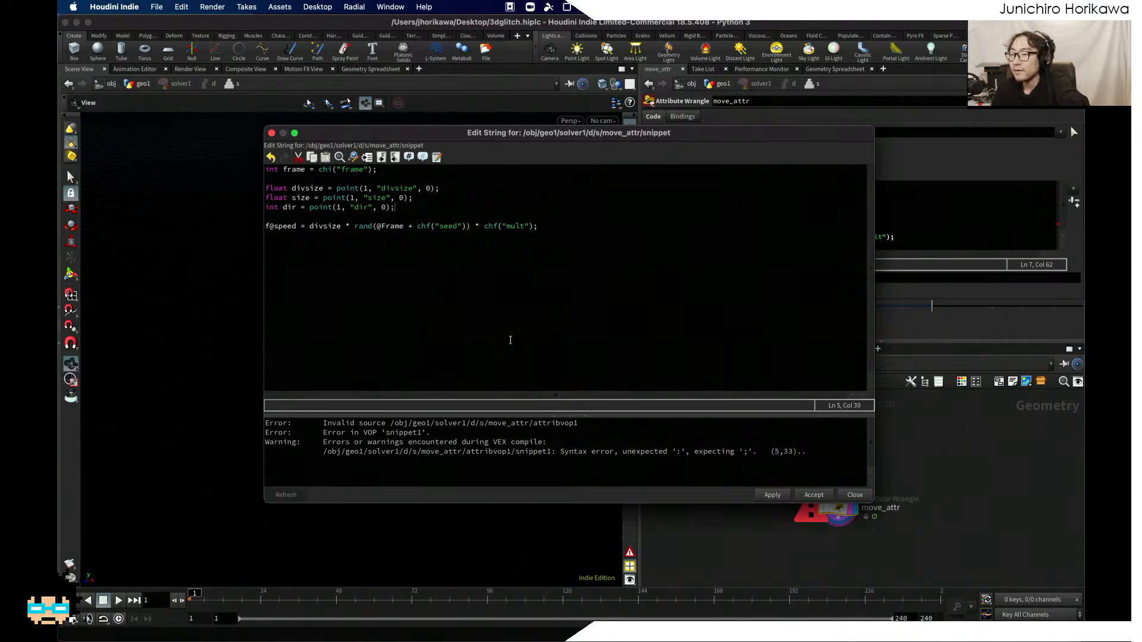
Step: Apply the corrected code to move_attr and generate the Seed and Mult parameters from its channel references
left_click(771, 494)
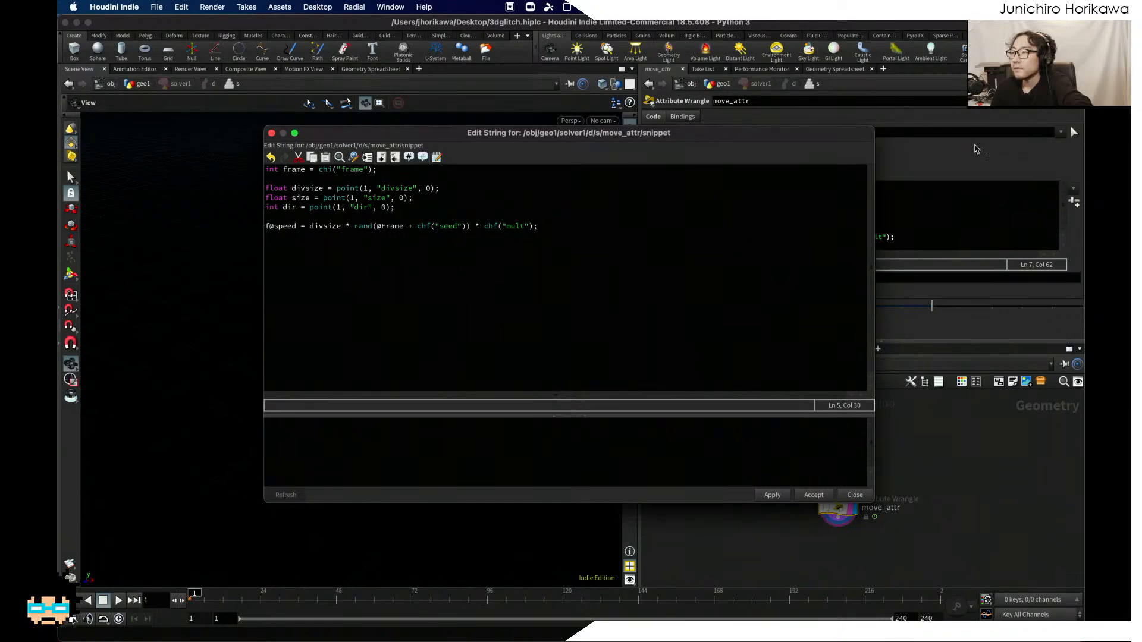
left_click_drag(864, 134, 640, 122)
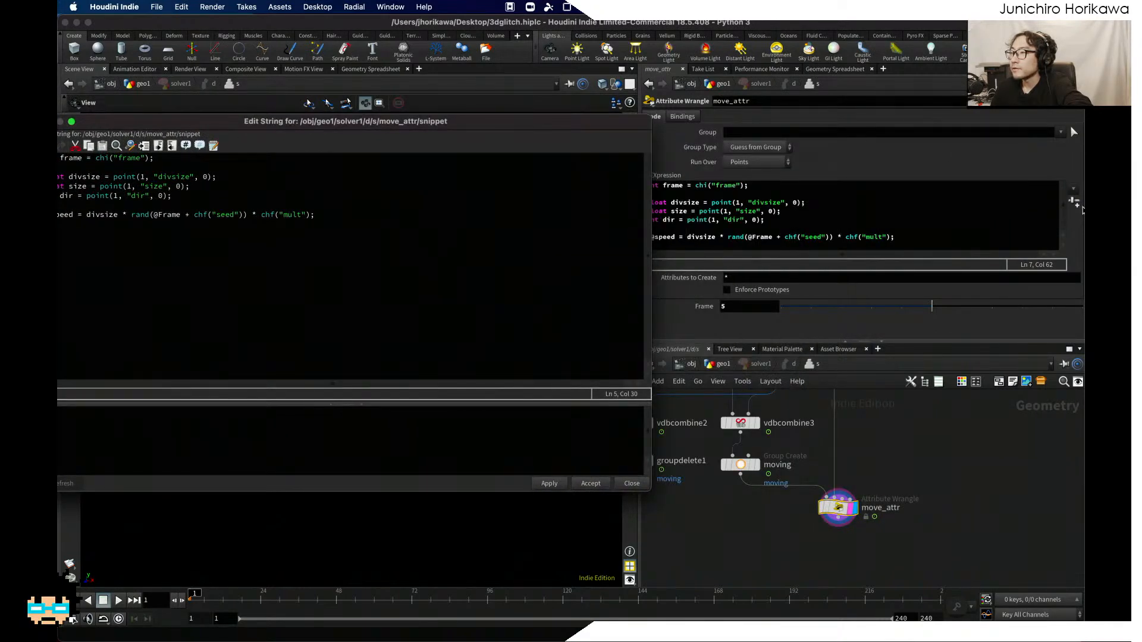
left_click(1074, 203)
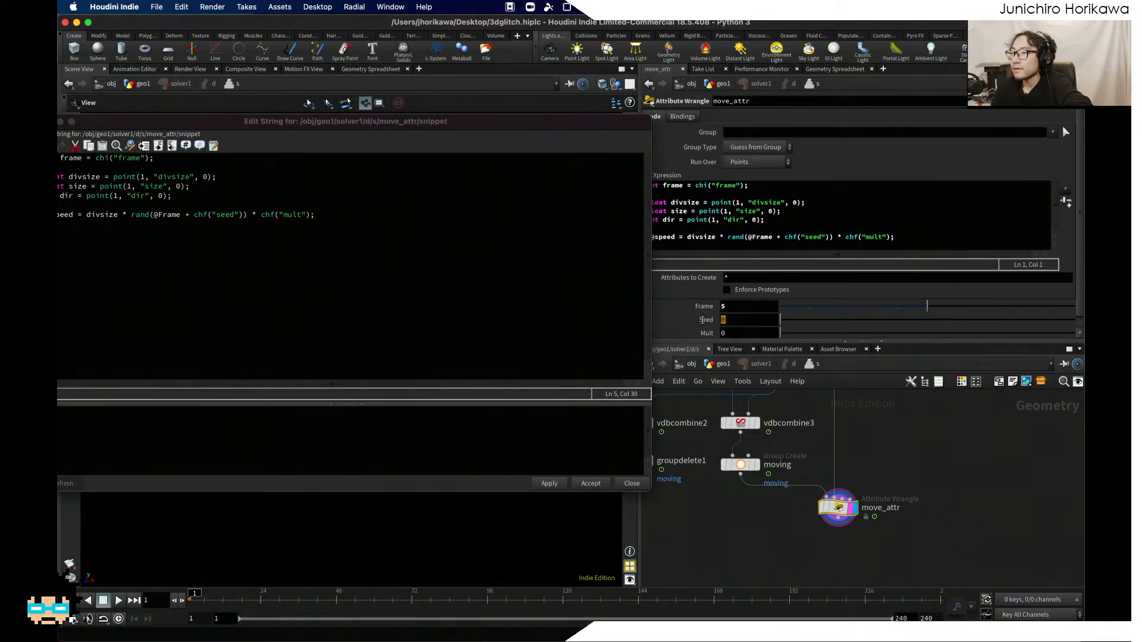
Step: Set move_attr's Seed to 0.5848 and Mult to 1, and bring the code editor back into full view
left_click_drag(781, 320, 953, 320)
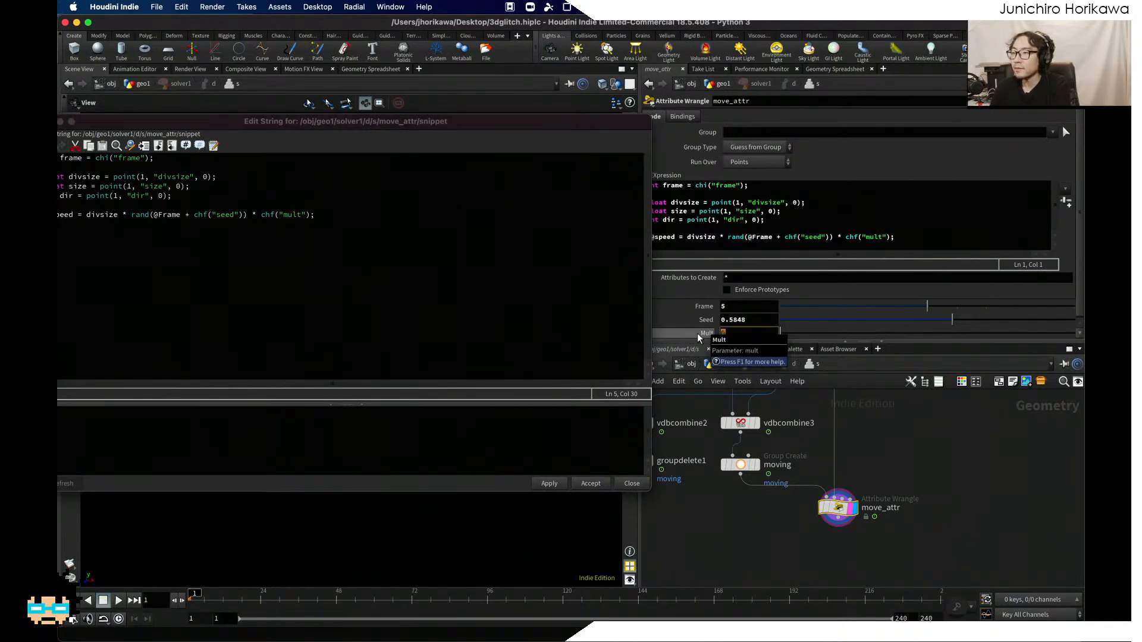
type("1")
key("Return")
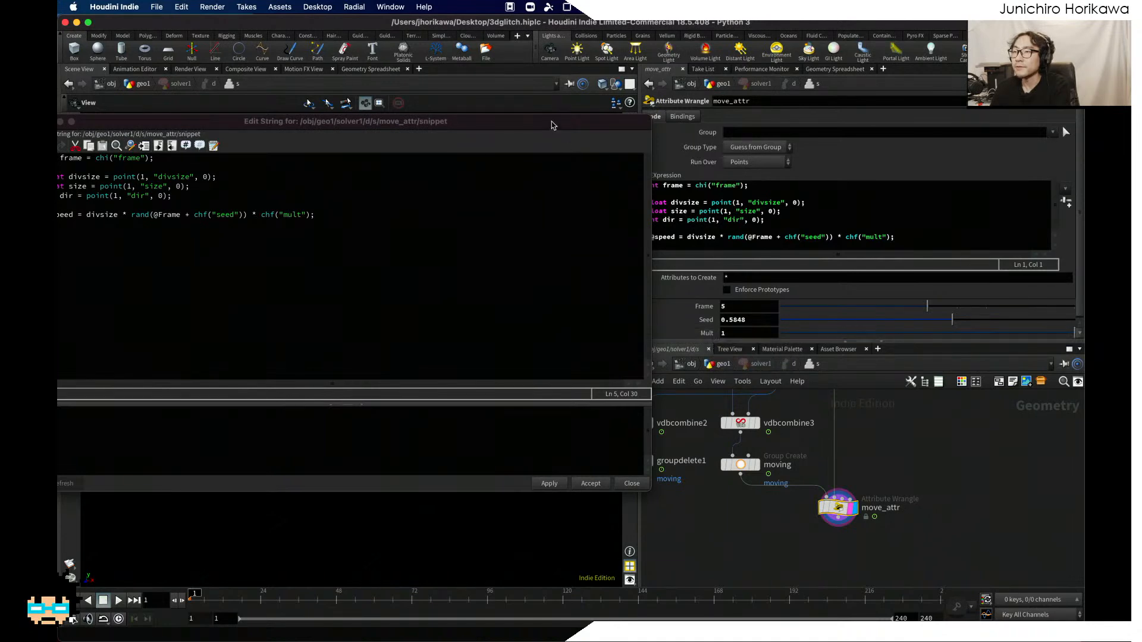
left_click_drag(553, 122, 780, 114)
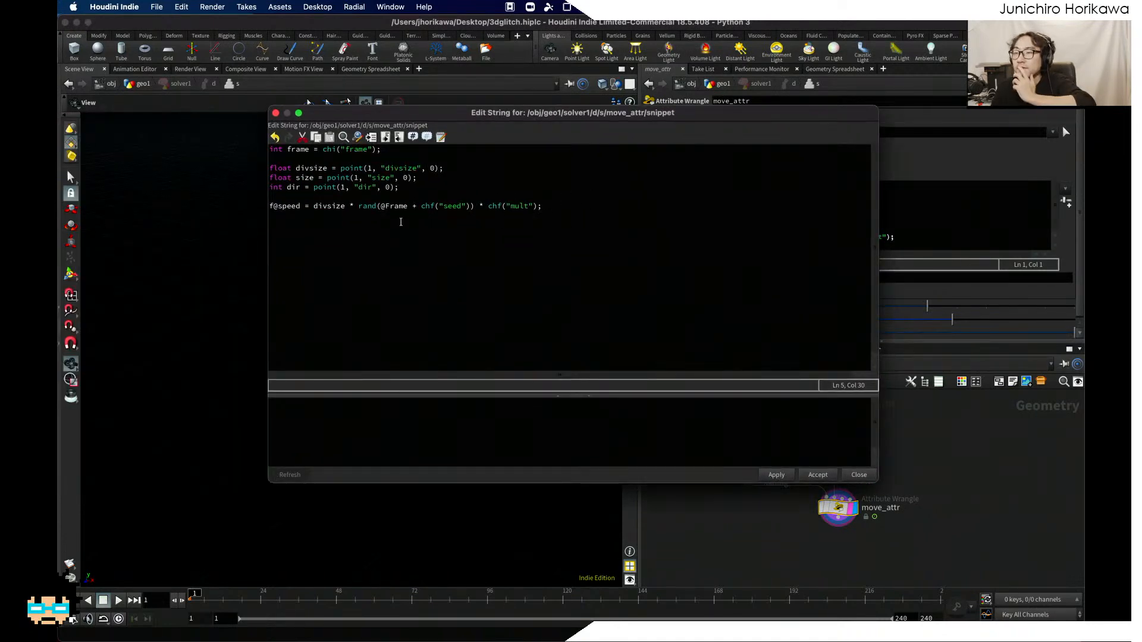
Step: Divide the speed expression by float(frame) after the chf("mult") term, keeping a single closing semicolon
left_click_drag(315, 207, 426, 206)
left_click(354, 207)
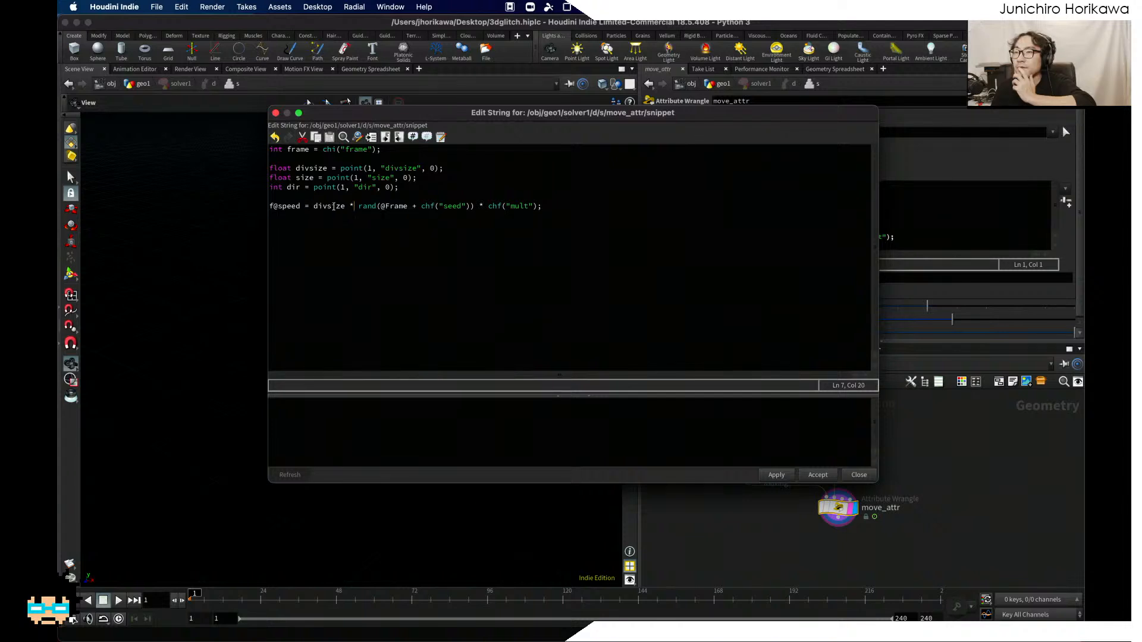
left_click_drag(313, 206, 352, 206)
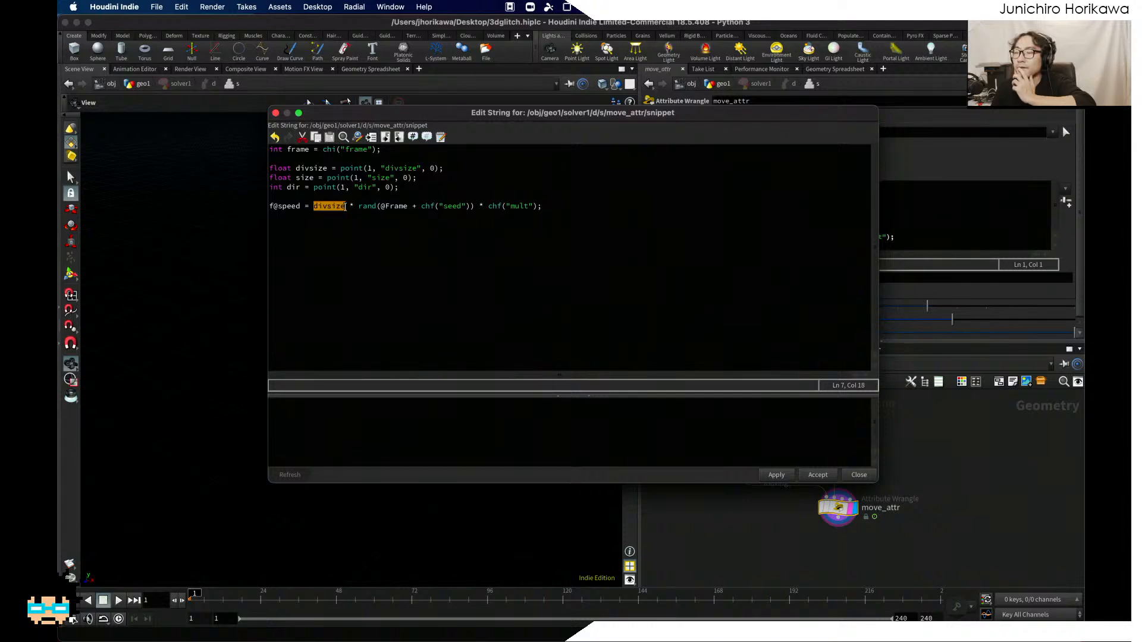
left_click(346, 206)
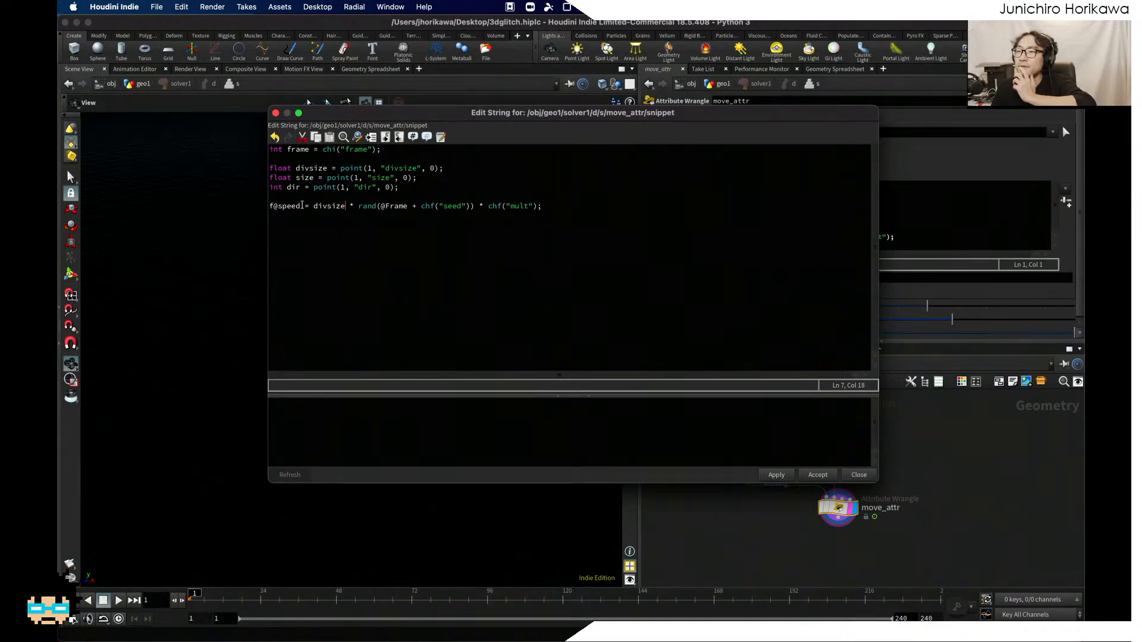
left_click_drag(302, 205, 269, 206)
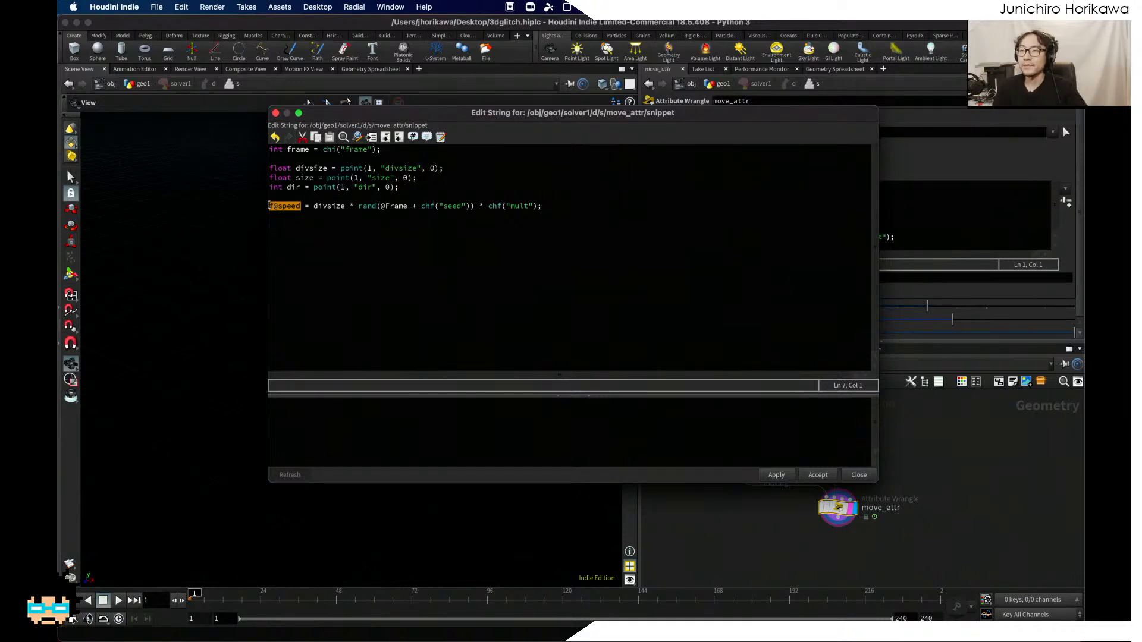
left_click(559, 259)
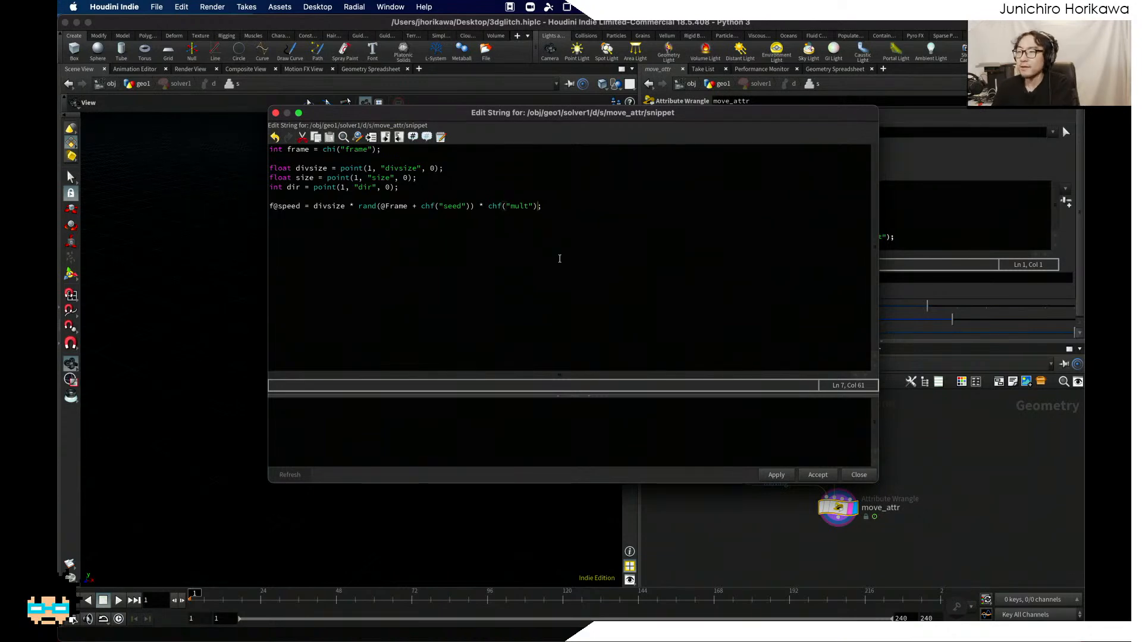
type("/ ")
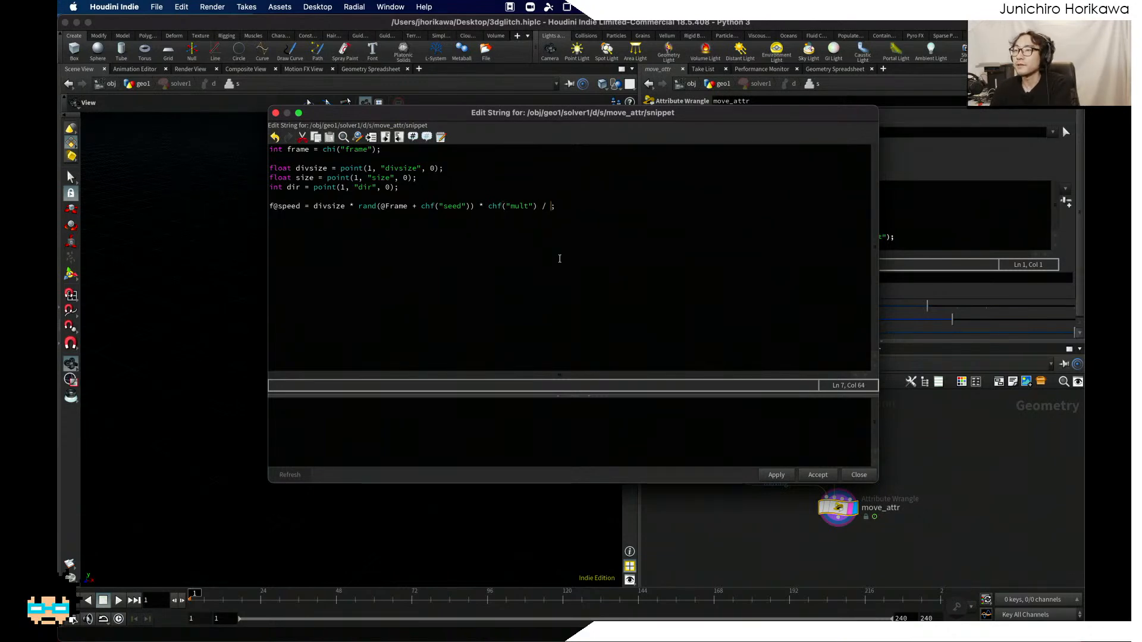
type("(loat(")
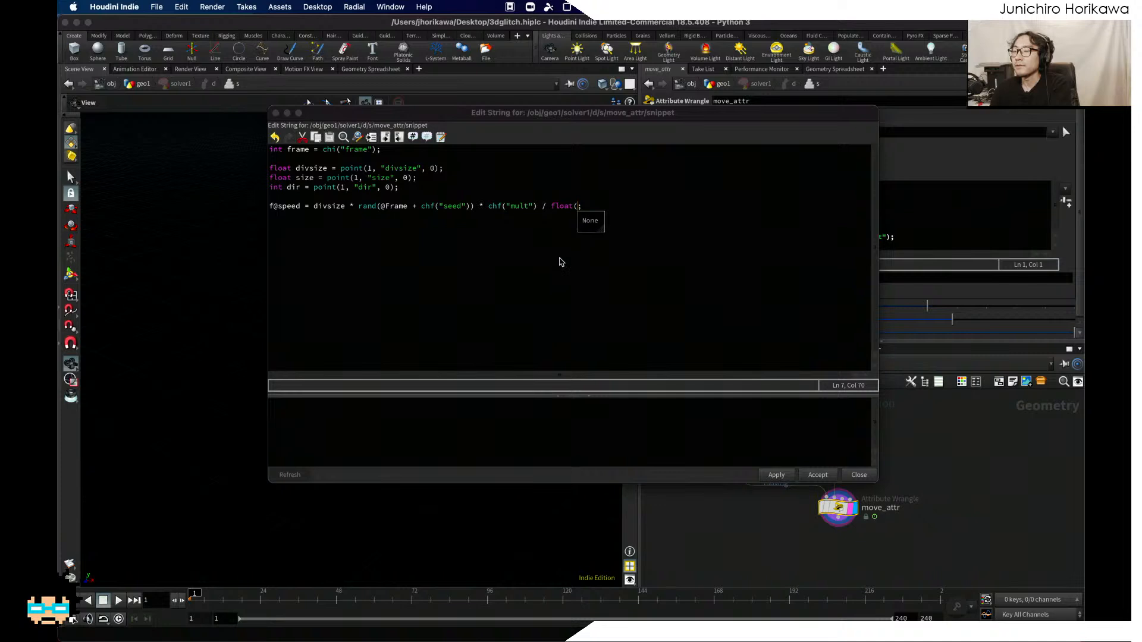
type("flame);")
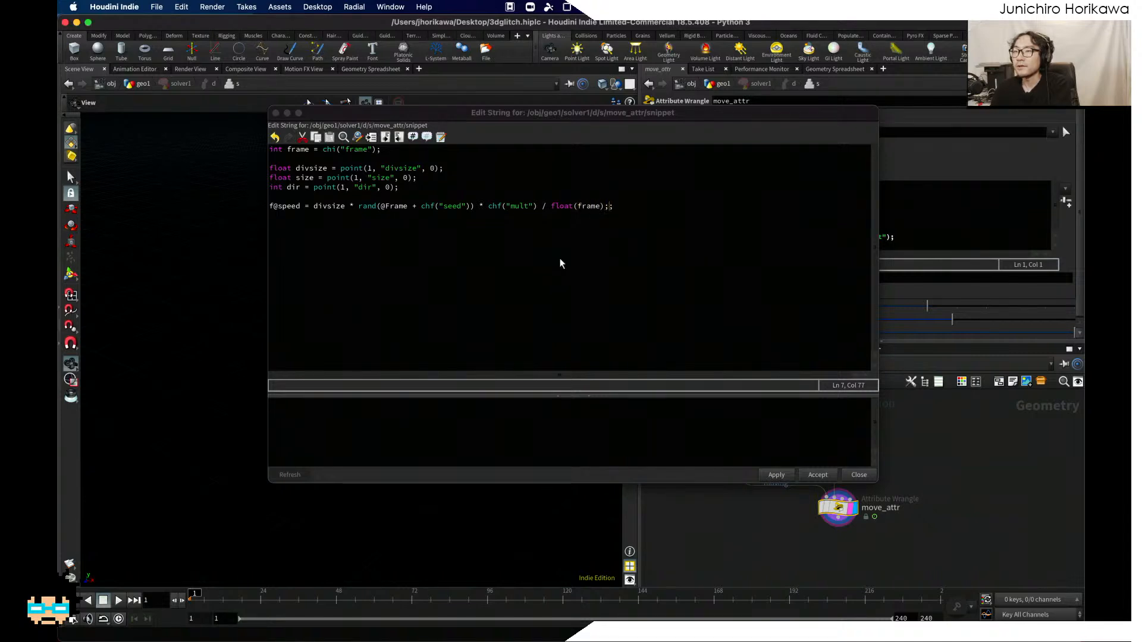
key("BackSpace")
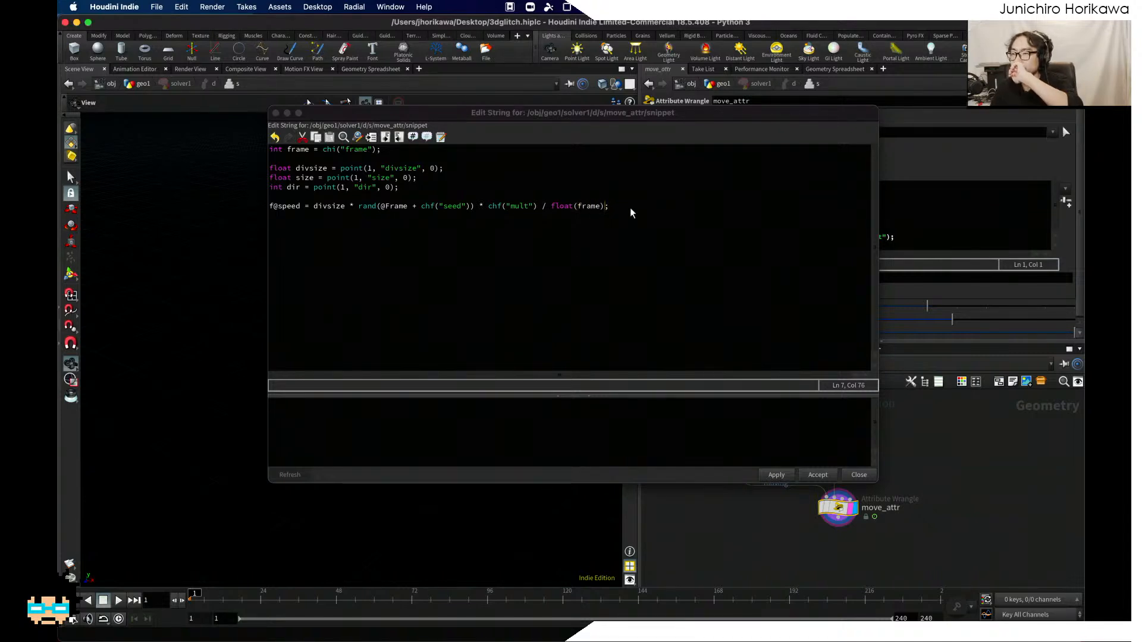
left_click(629, 206)
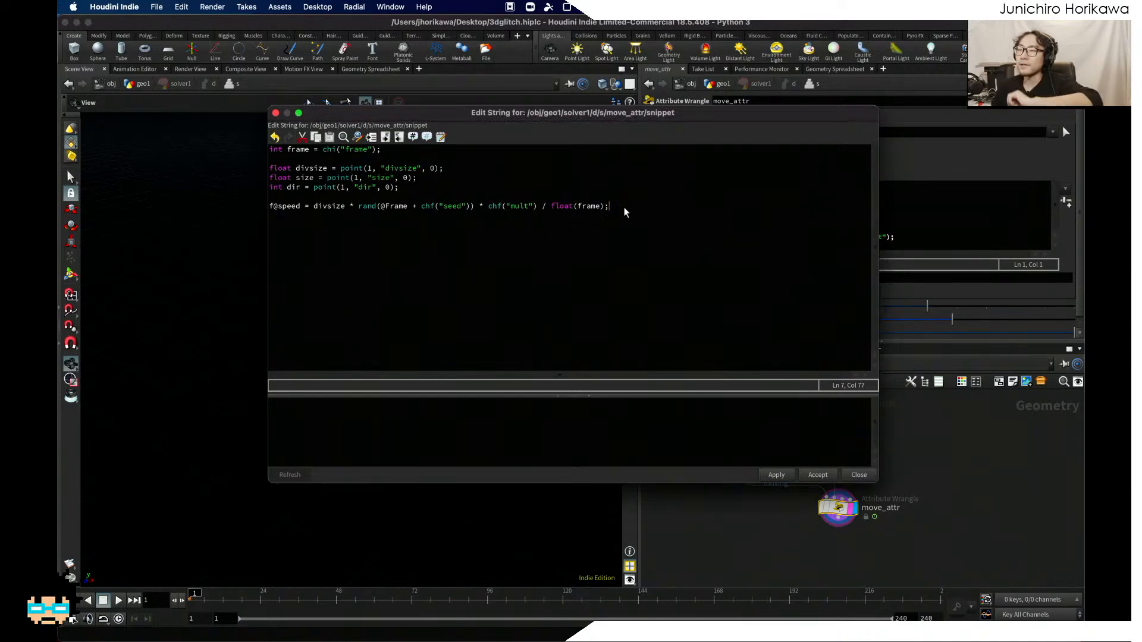
Step: Turn the f@speed attribute into a local variable by declaring it as float speed
left_click_drag(597, 208, 307, 206)
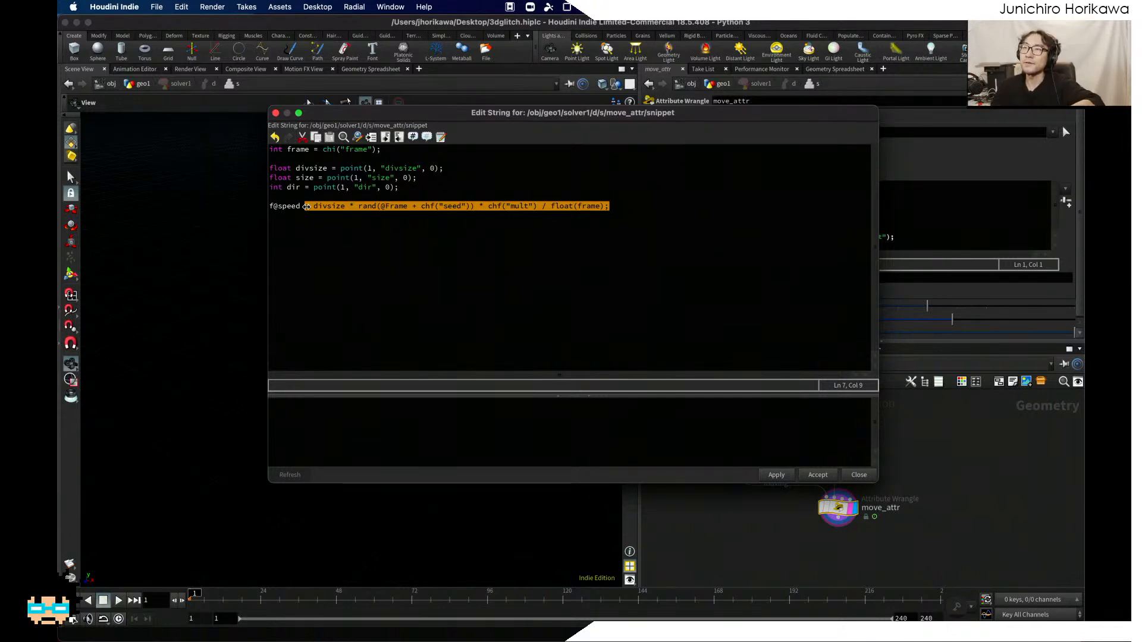
left_click(430, 206)
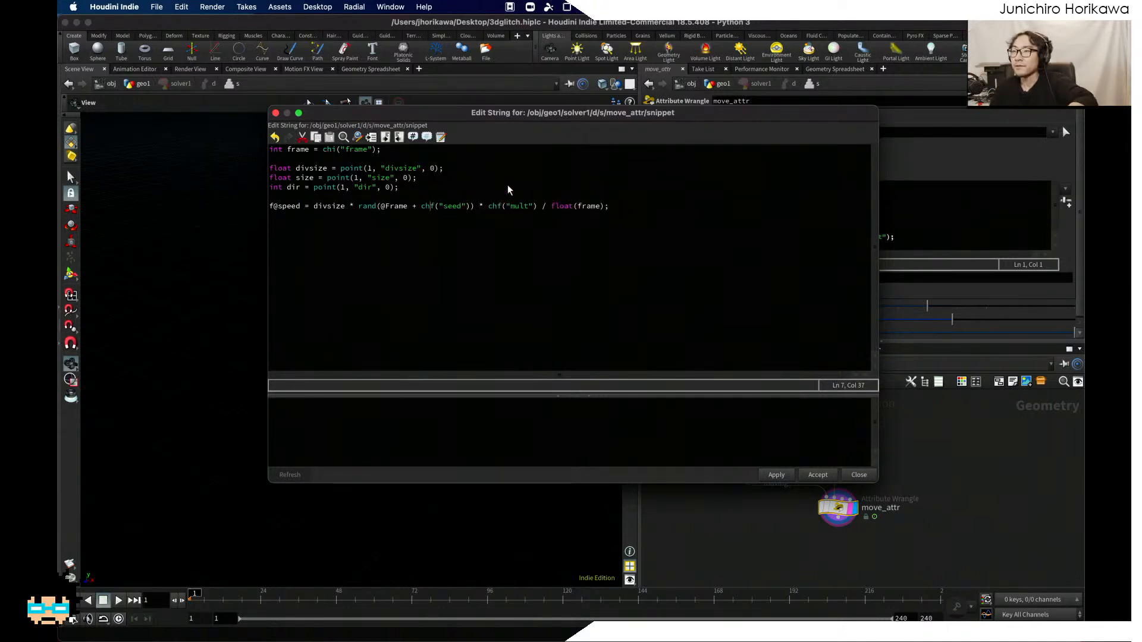
left_click_drag(380, 150, 255, 148)
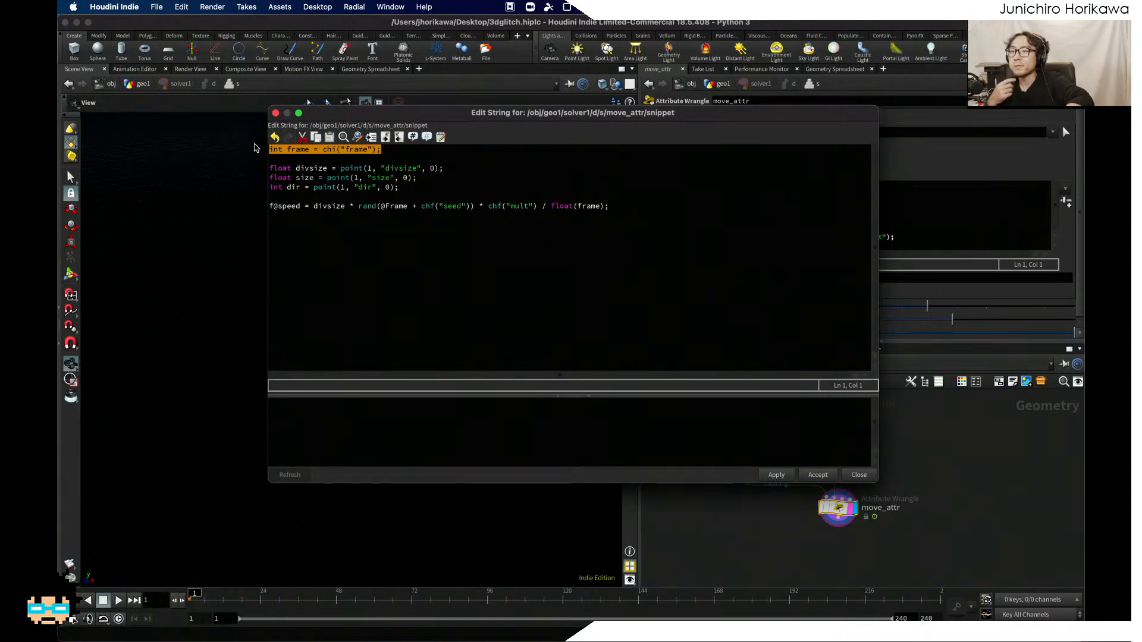
left_click(359, 205)
left_click_drag(419, 190, 246, 186)
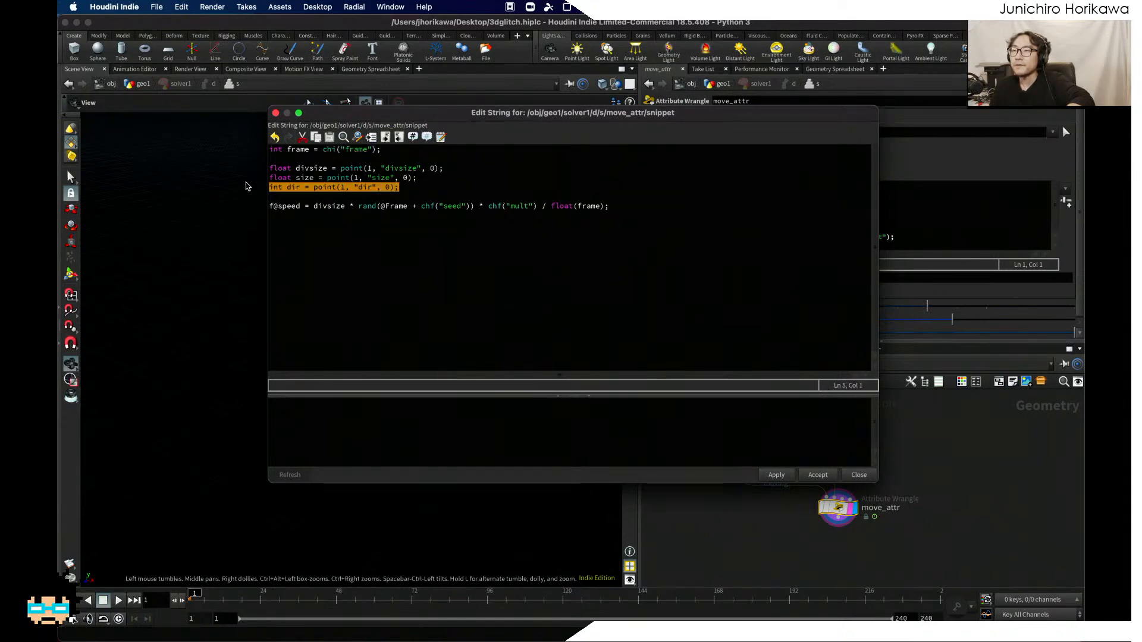
left_click(284, 206)
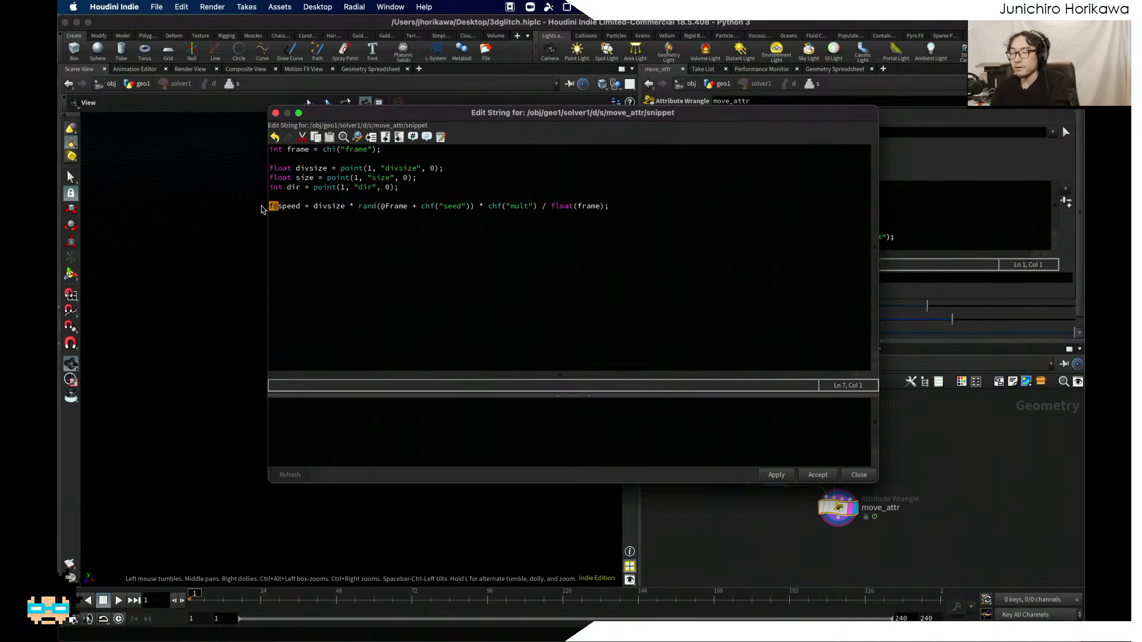
key("BackSpace")
key("BackSpace")
type("float")
left_click(715, 211)
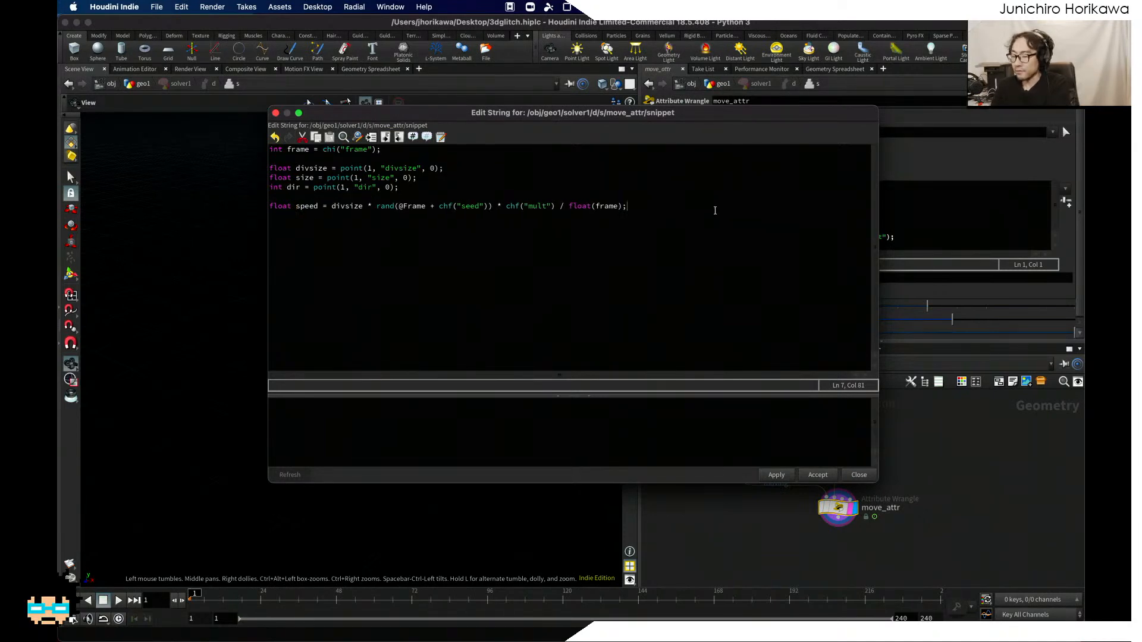
Step: Below the speed line, declare the movement vector with vector movedir = set(0,0,0);
key("Down")
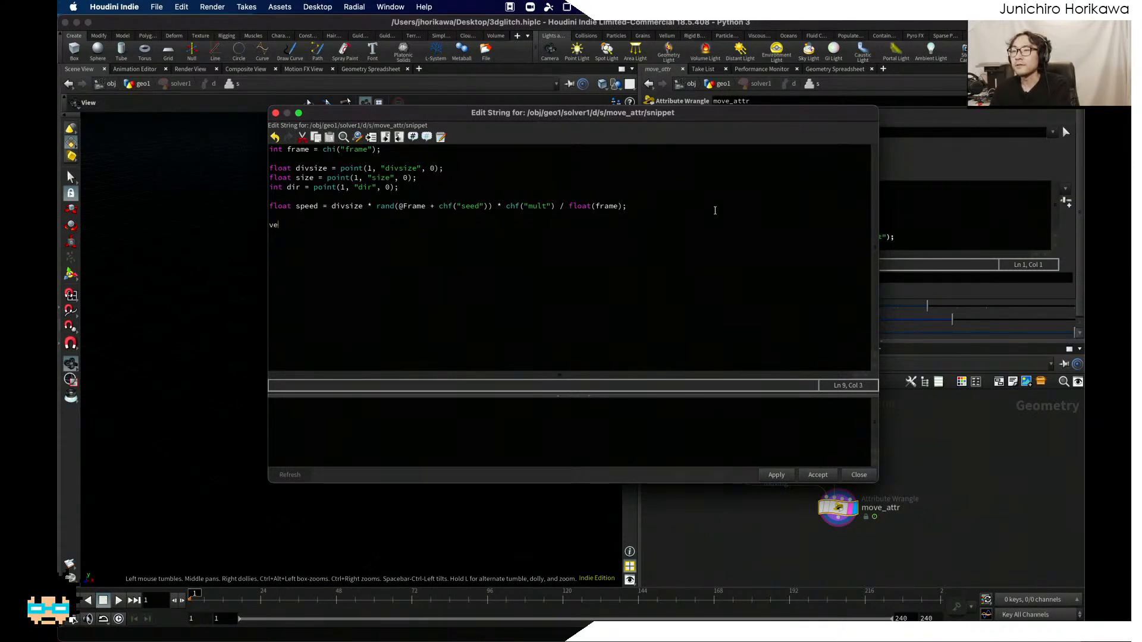
type("ctor ")
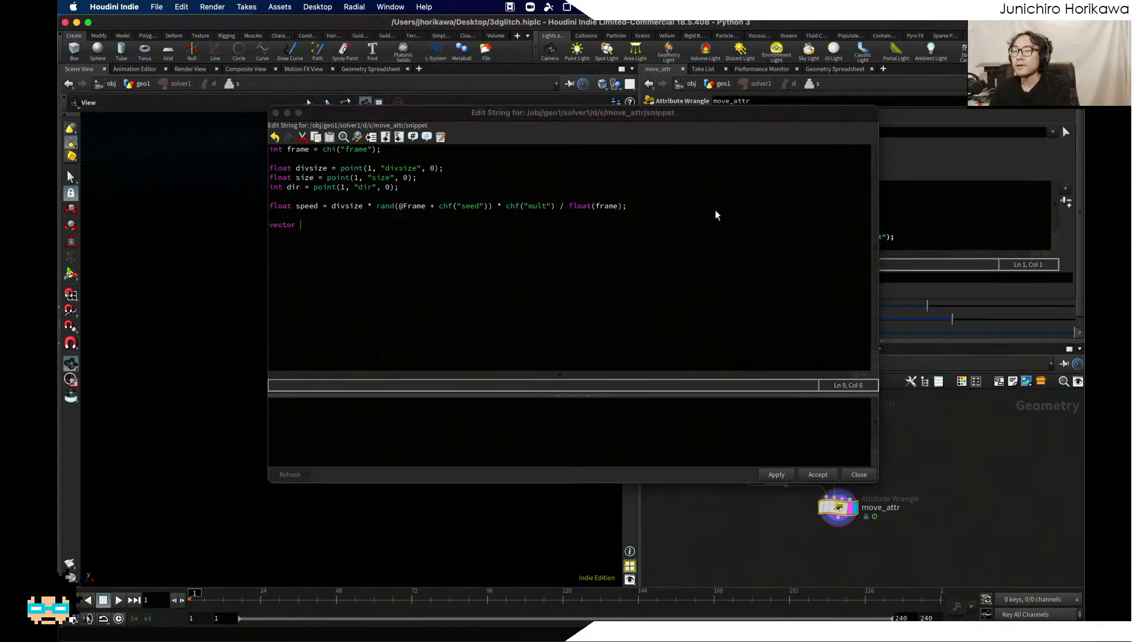
type("movedi")
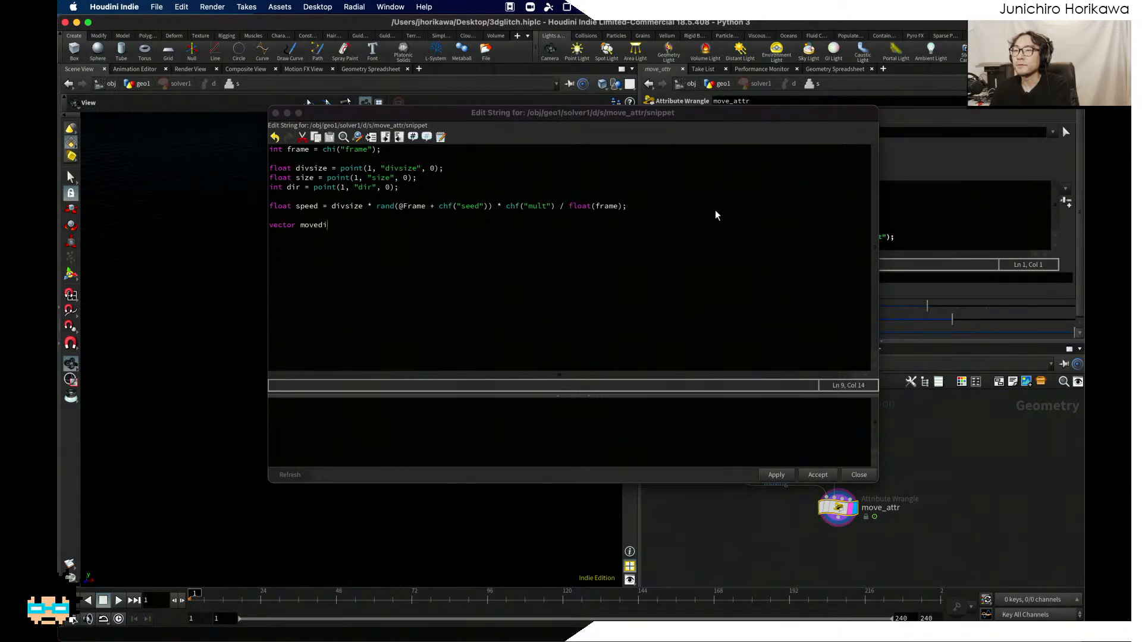
type("r = set(")
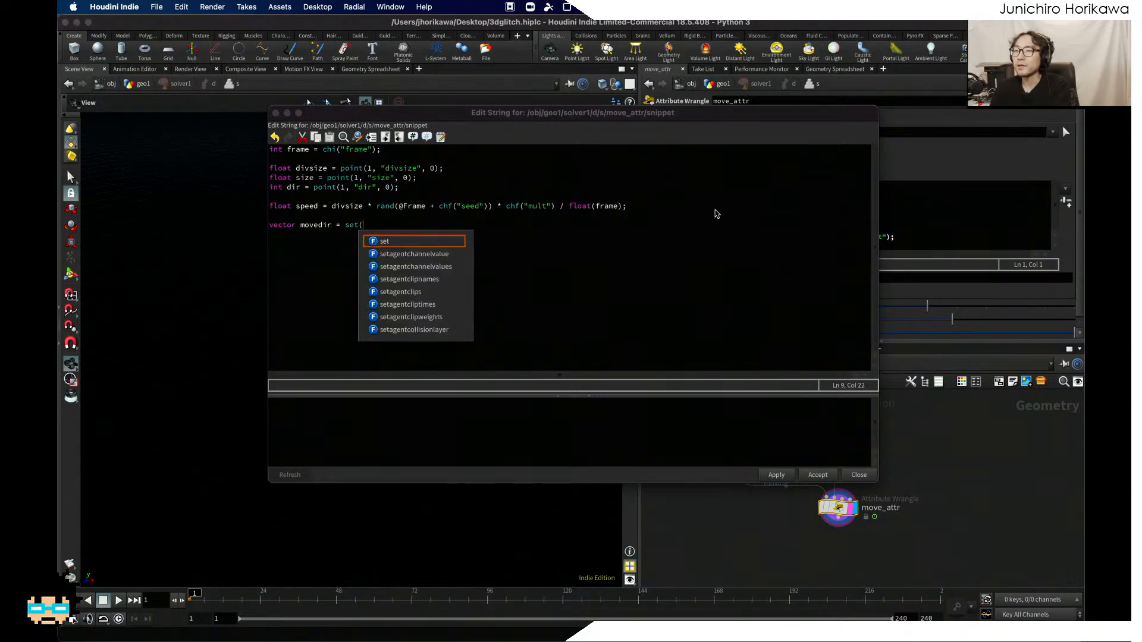
type("0")
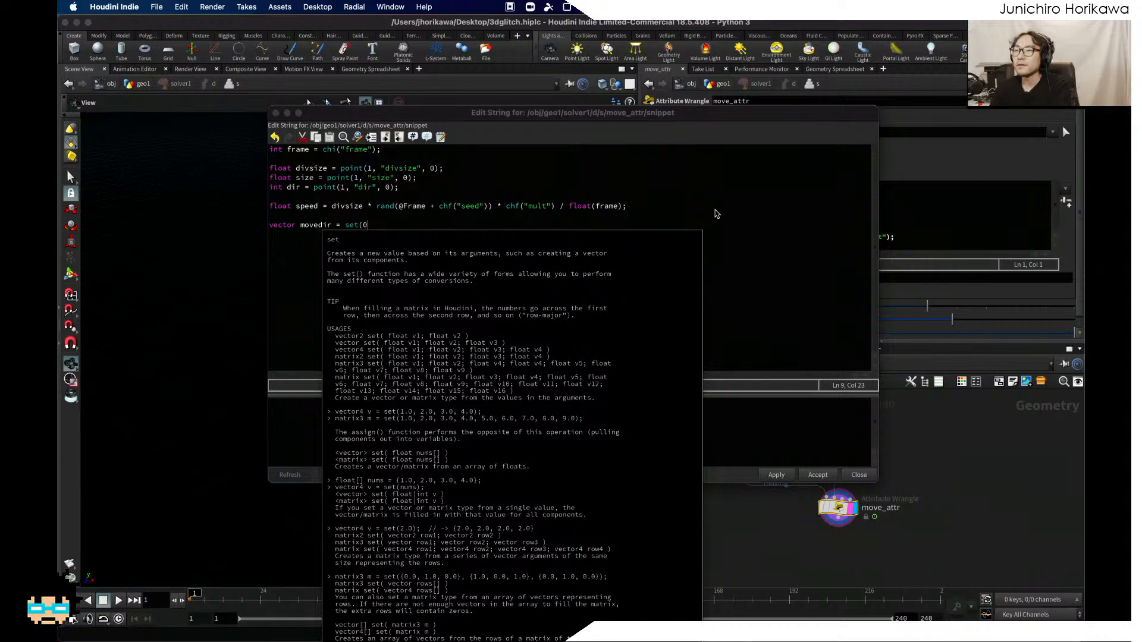
type(",0,0);")
key("Return")
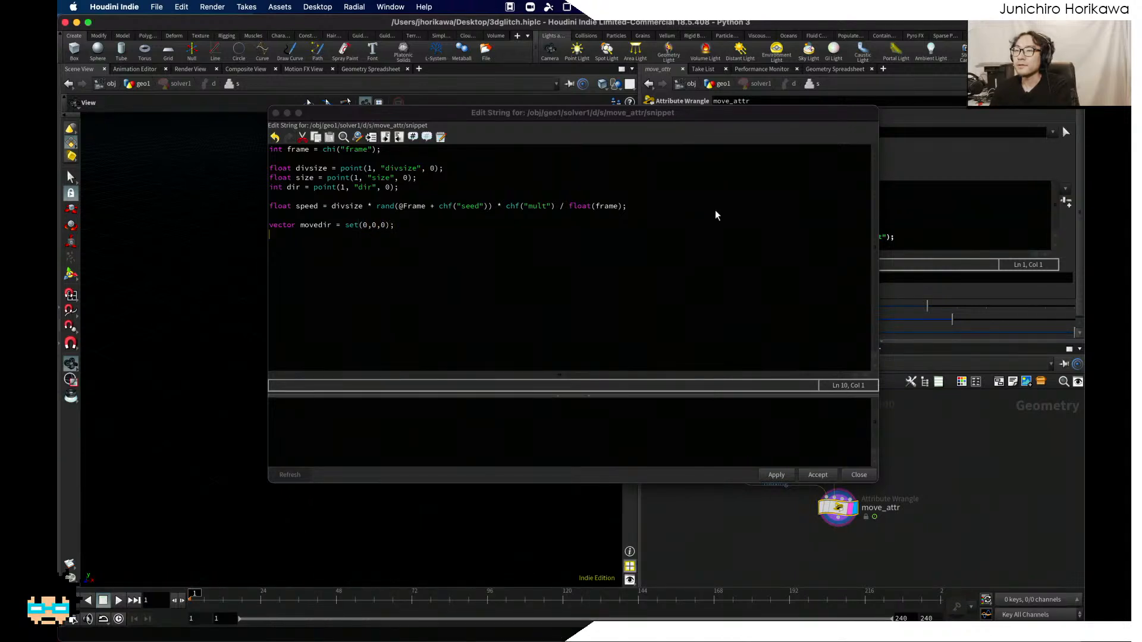
Step: Add an empty if block with the condition dir == 0 beneath the movedir declaration
type("if(dir =")
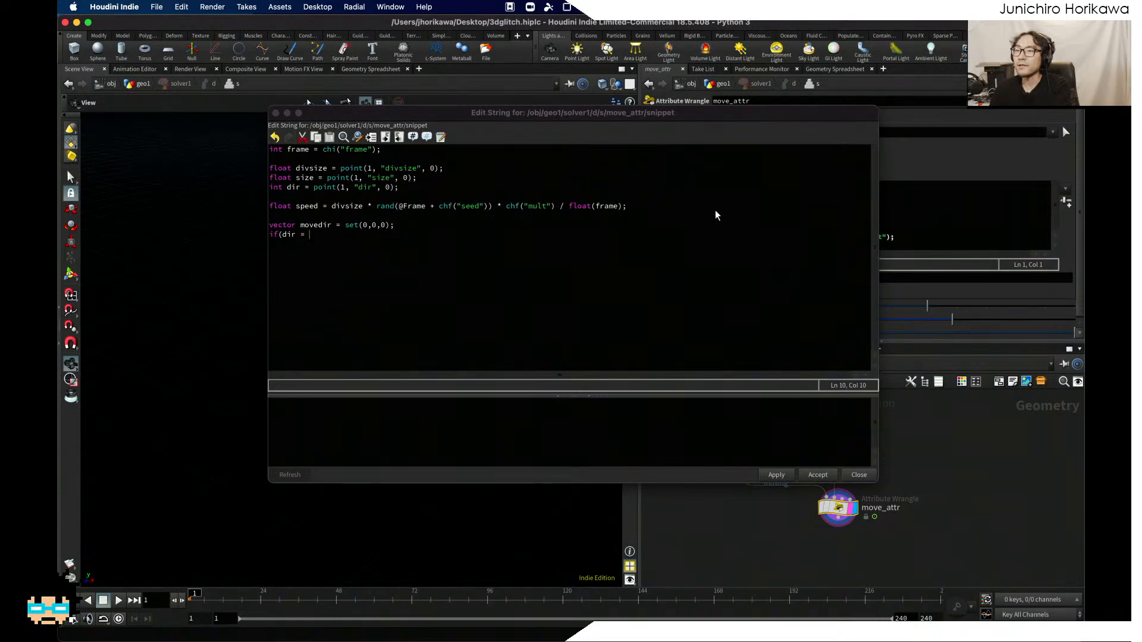
type("= 0){}")
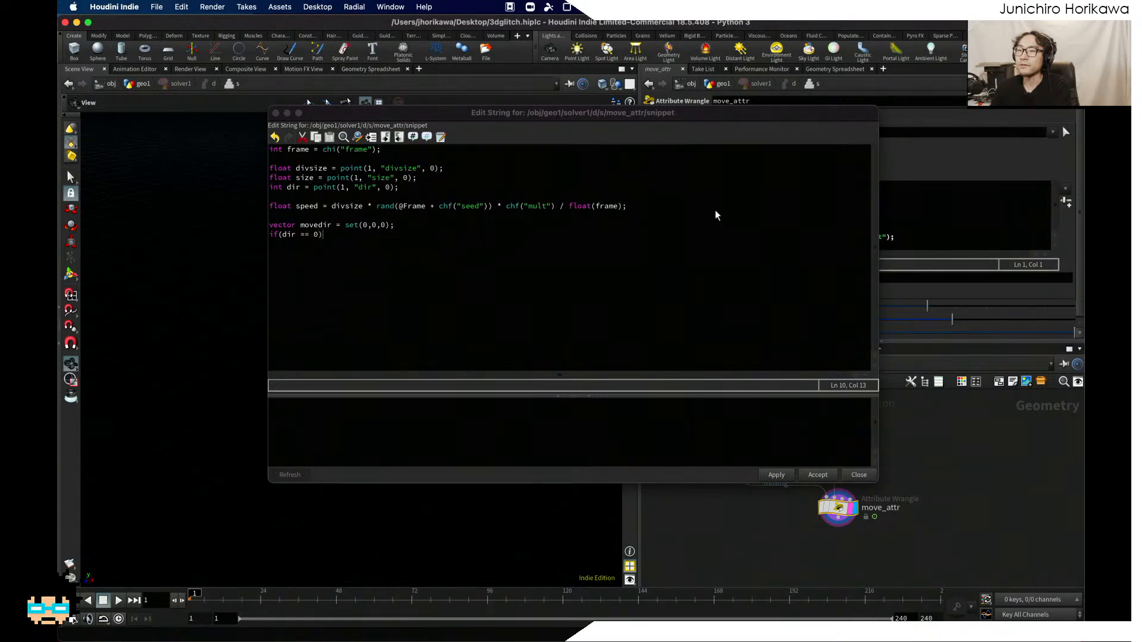
key("Left")
key("Return")
key("Return")
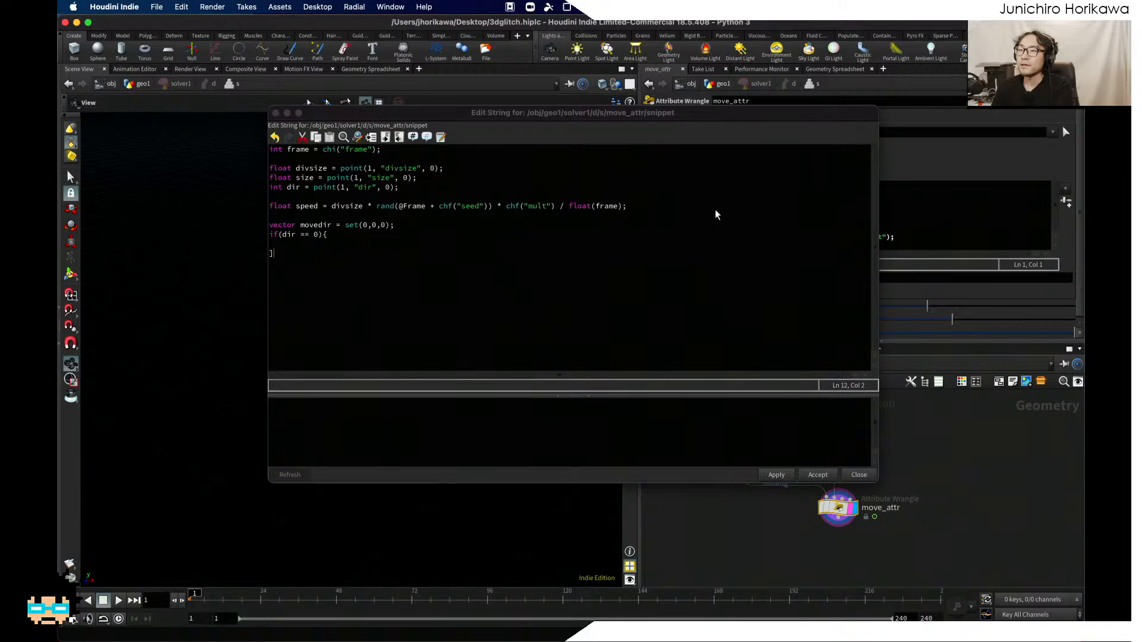
Step: Inside the dir == 0 block, write the indented assignment movedir.x = speed; and continue below the closing brace
key("Left")
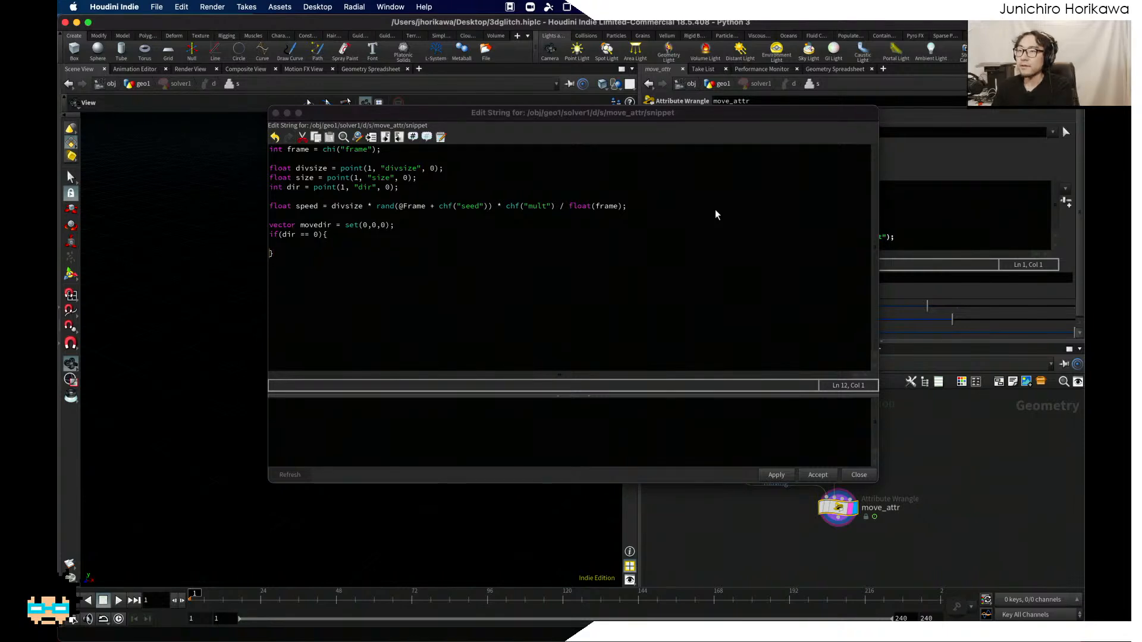
key("Up")
key("Tab")
type("d")
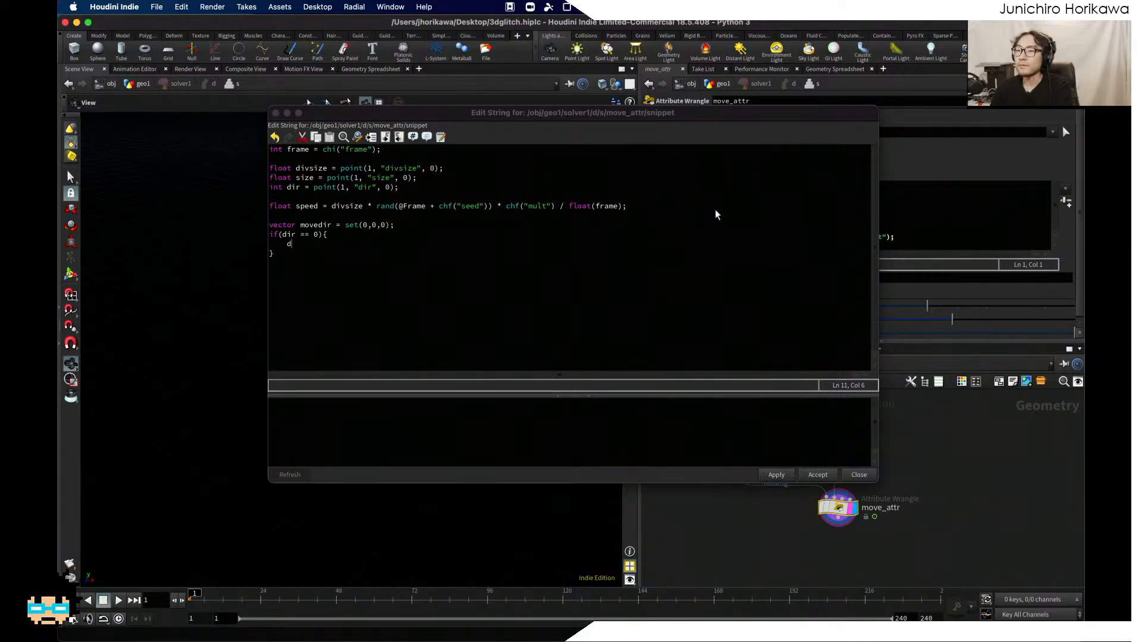
key("BackSpace")
type("movedir.x = speed;")
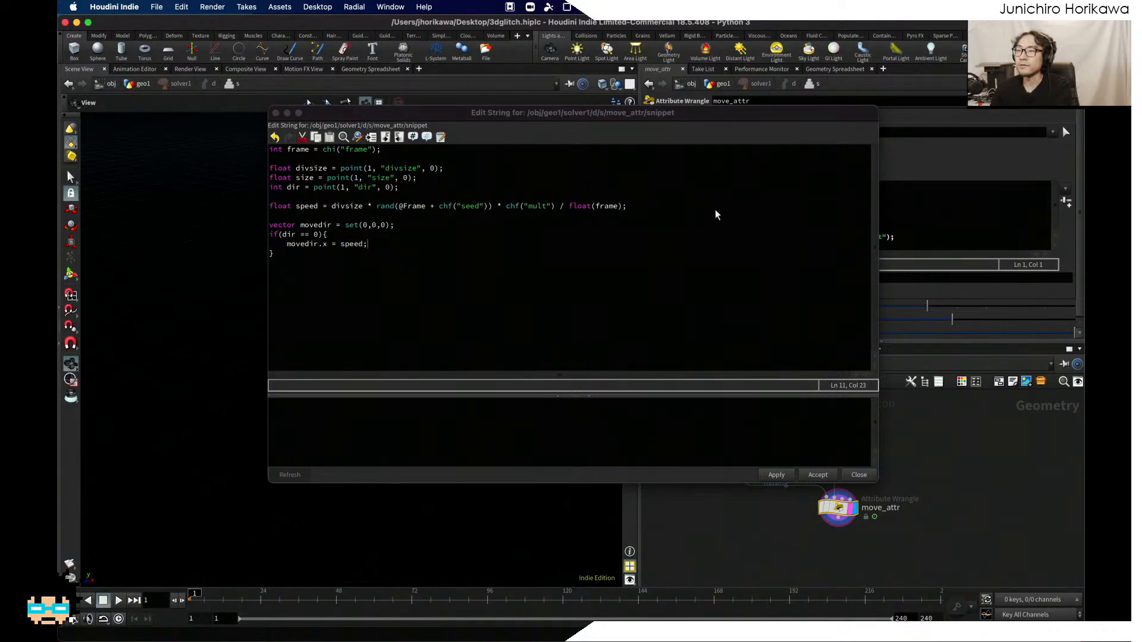
key("Down")
key("Down")
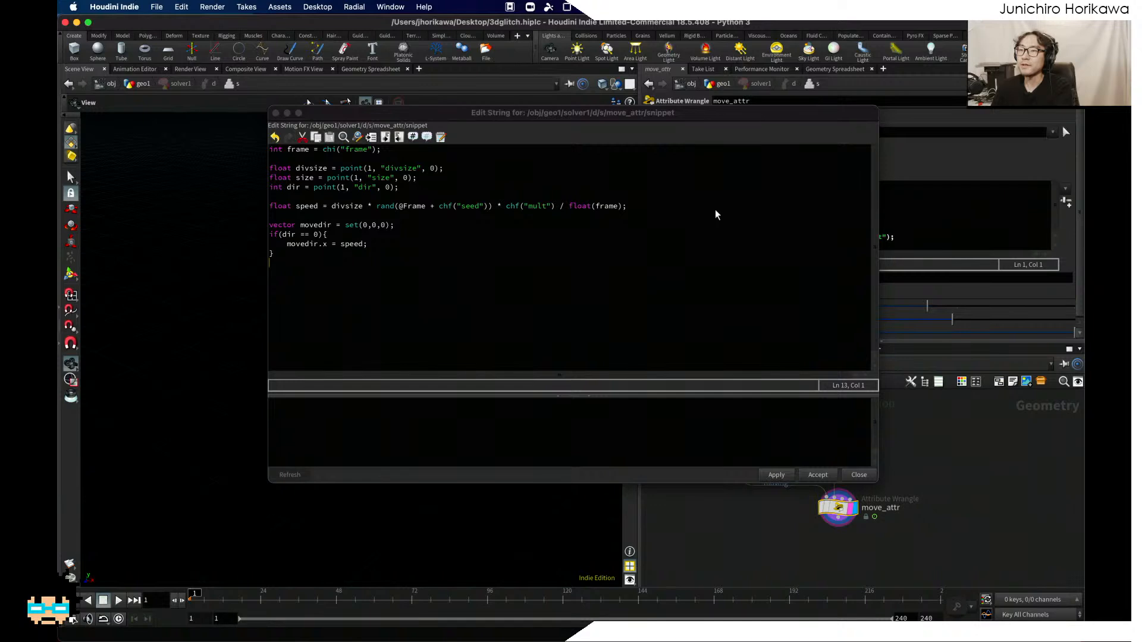
Step: Extend the condition with an else if(dir == 1) block containing the indented assignment movedir.y = speed;
type("if(dir ==")
key("BackSpace")
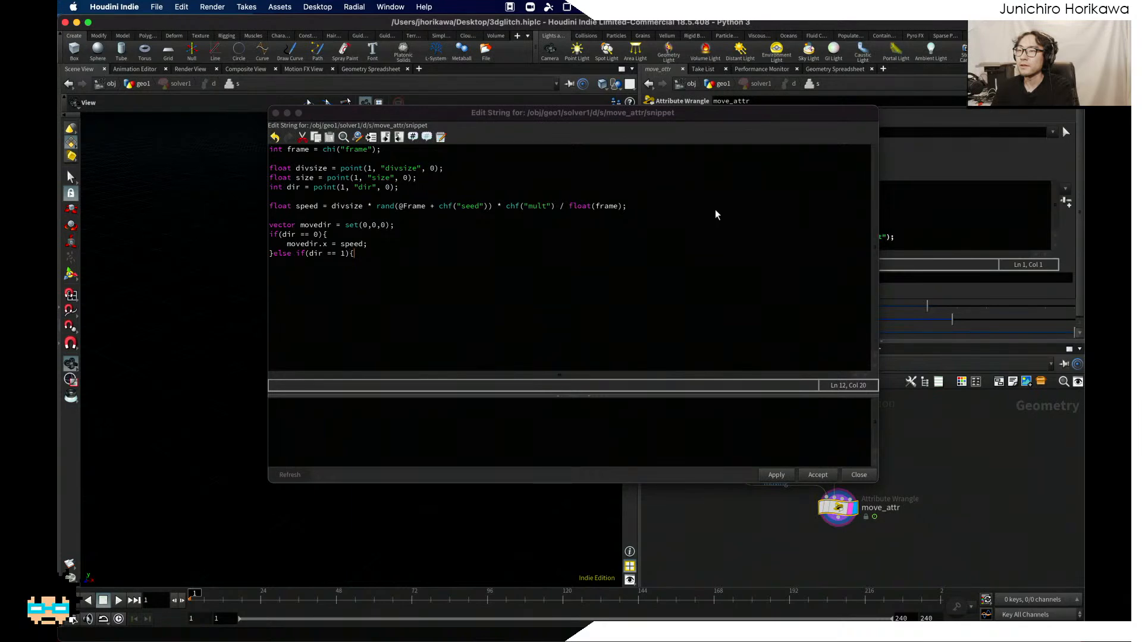
key("Return")
type("}")
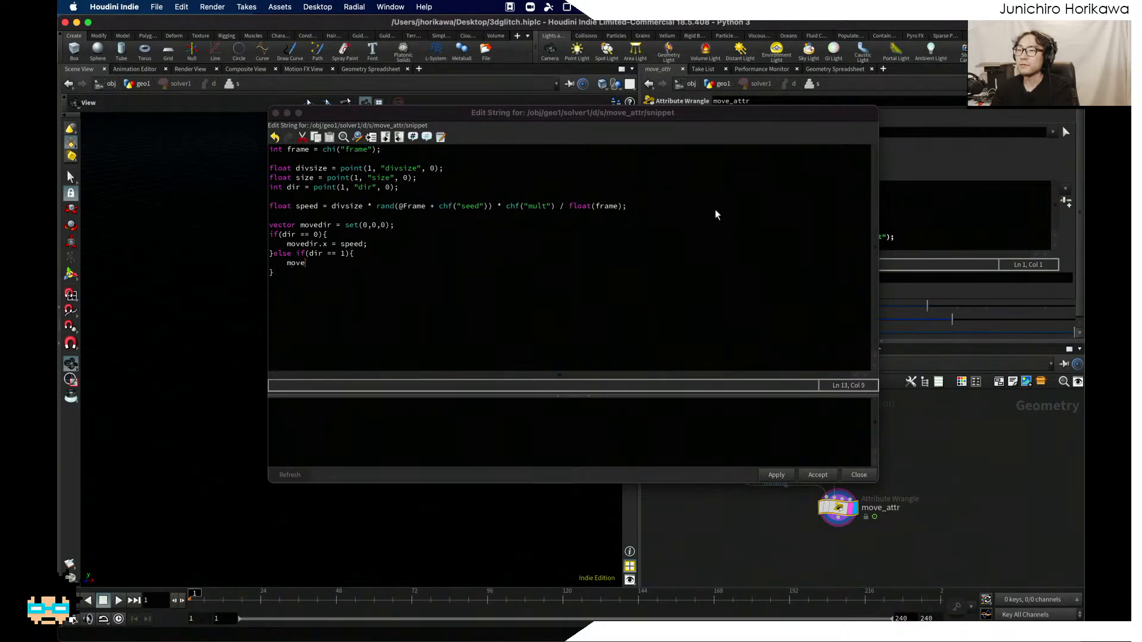
type("dir.y = speed;")
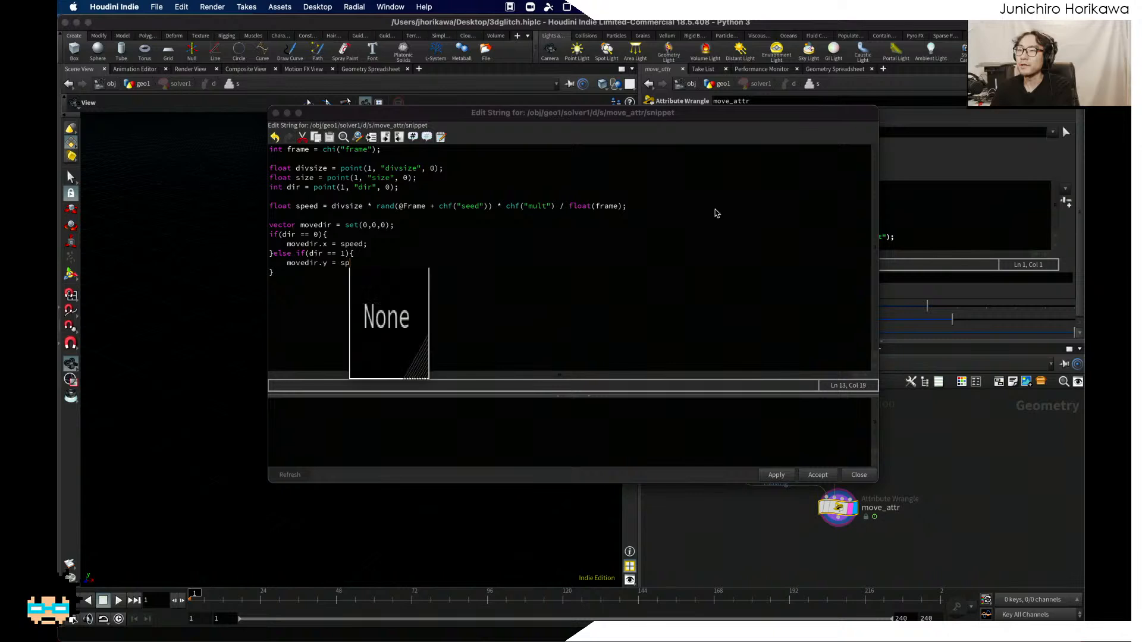
key("Return")
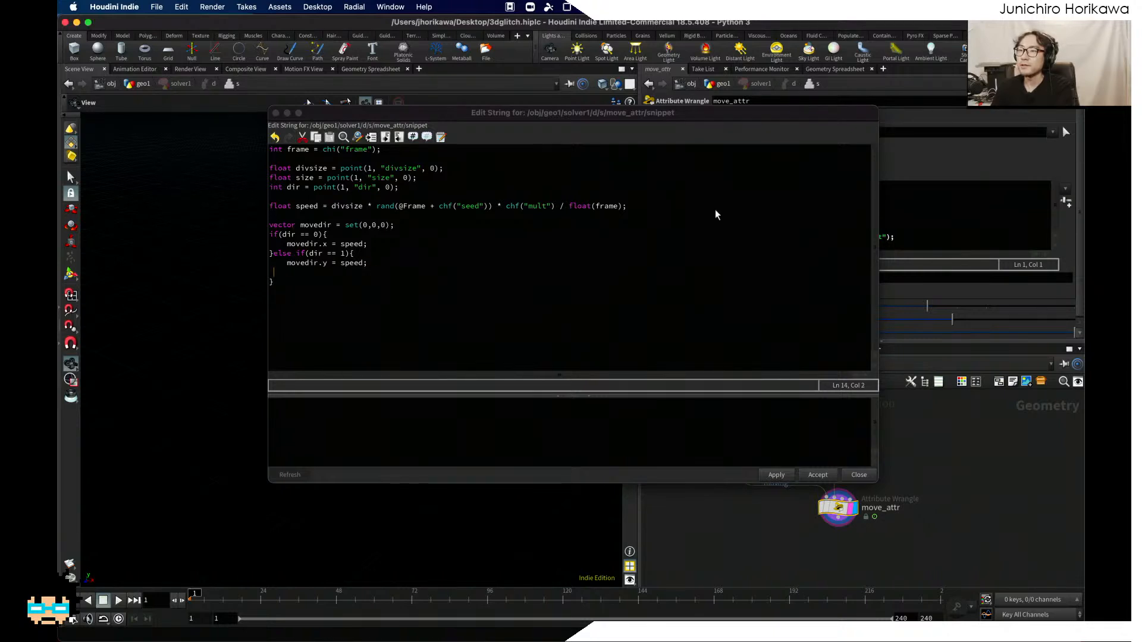
Step: Add a final else block to the condition with the indented assignment movedir.z = speed;
key("BackSpace")
key("Down")
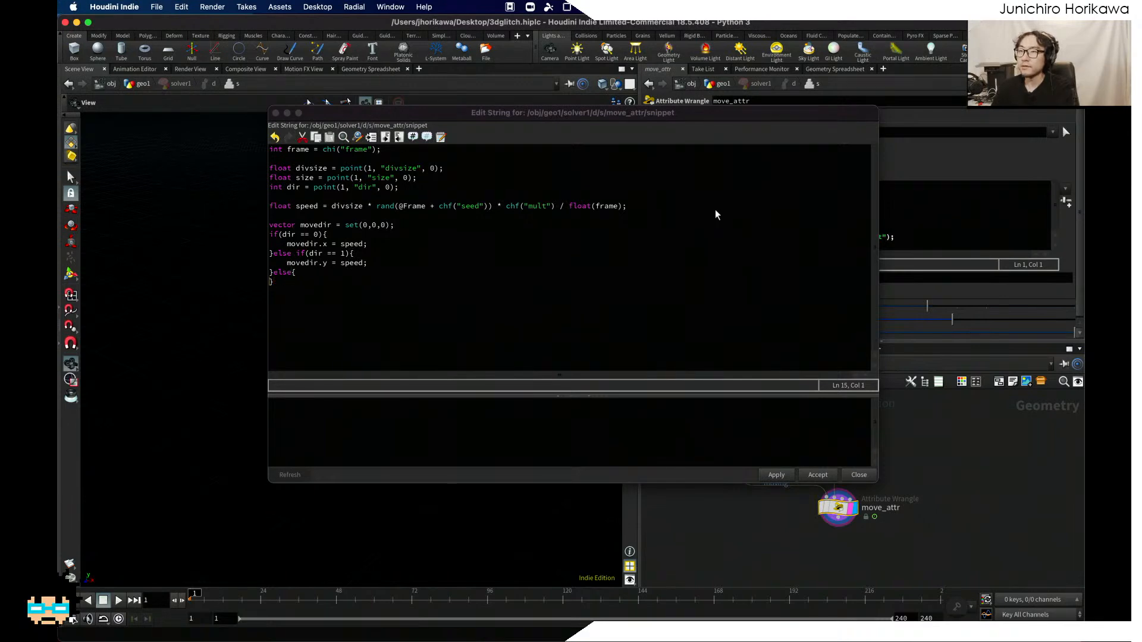
key("Tab")
type("move")
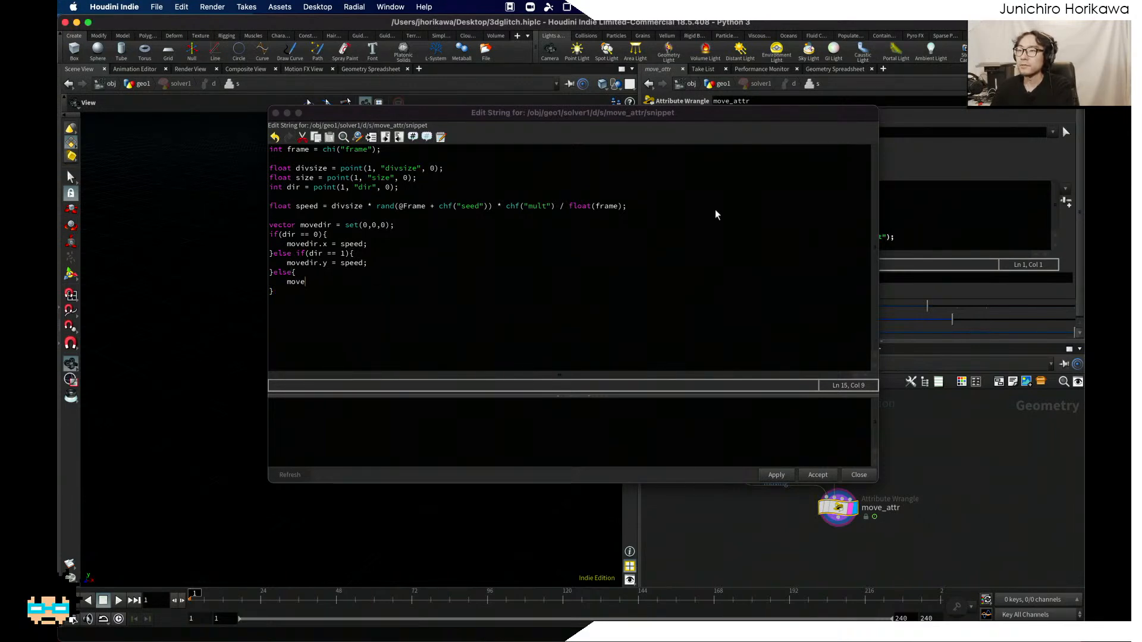
type("dir.z = ")
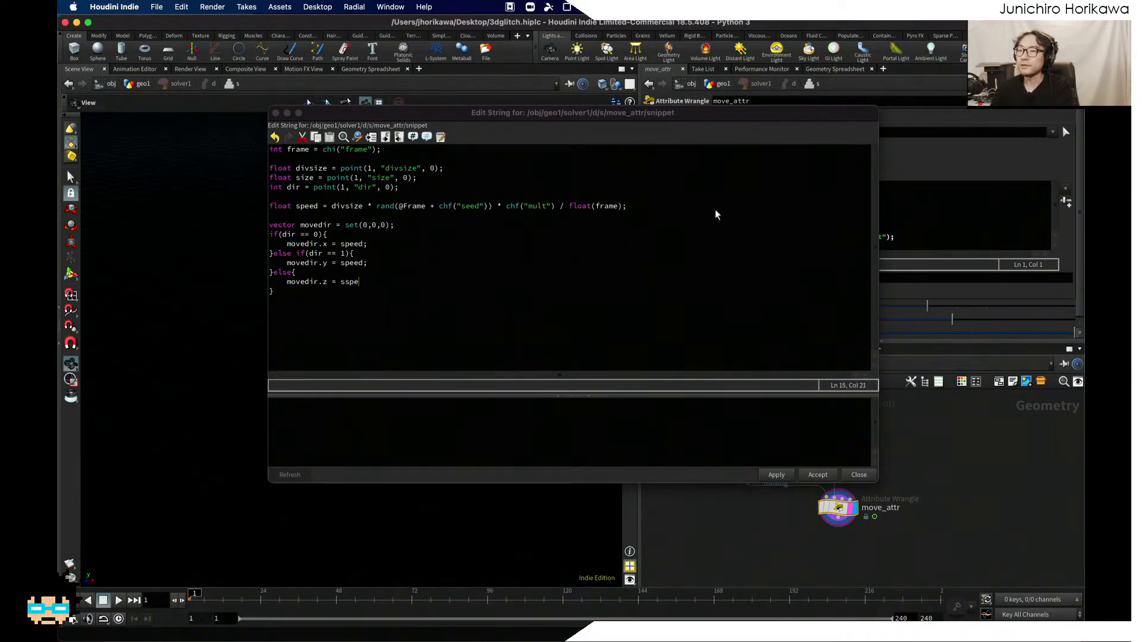
type("ssp")
key("Return")
type(";")
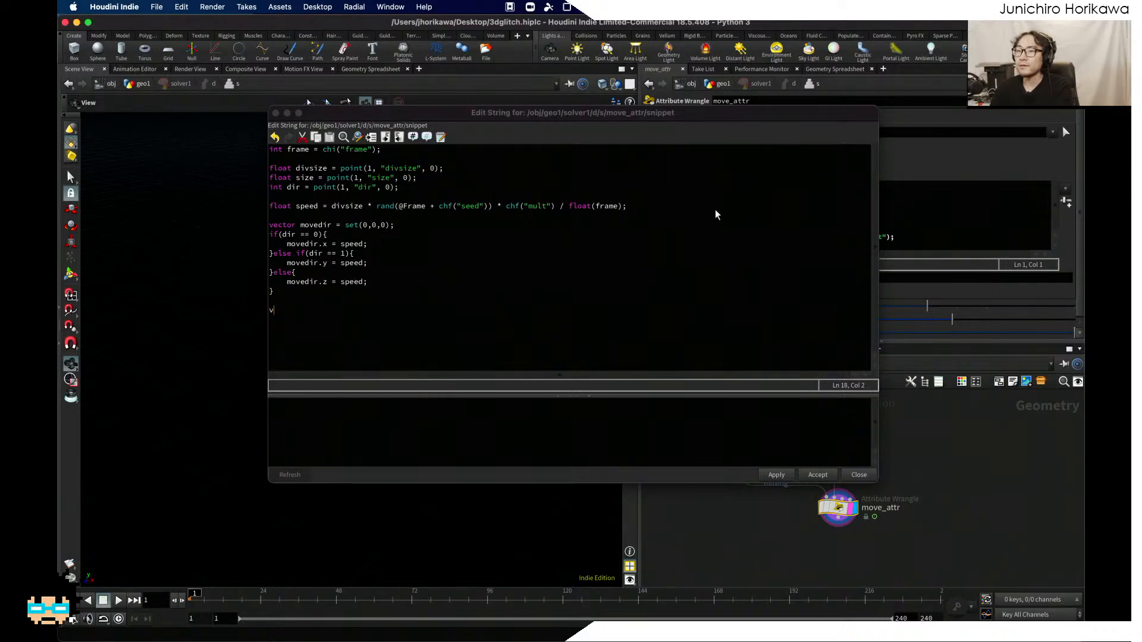
Step: Below the condition, export the vector with v@movedir = movedir;, accept the code and show the wrangle's point attributes in the geometry spreadsheet
key("Down")
key("Return")
key("Return")
type("v@movedir ")
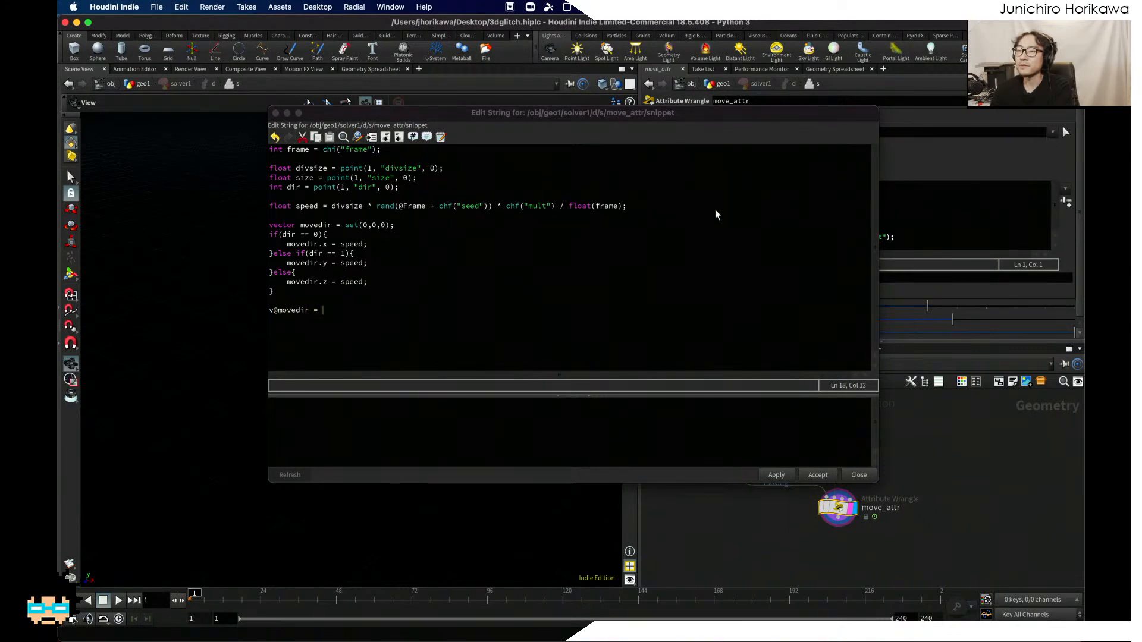
type("= movedir;")
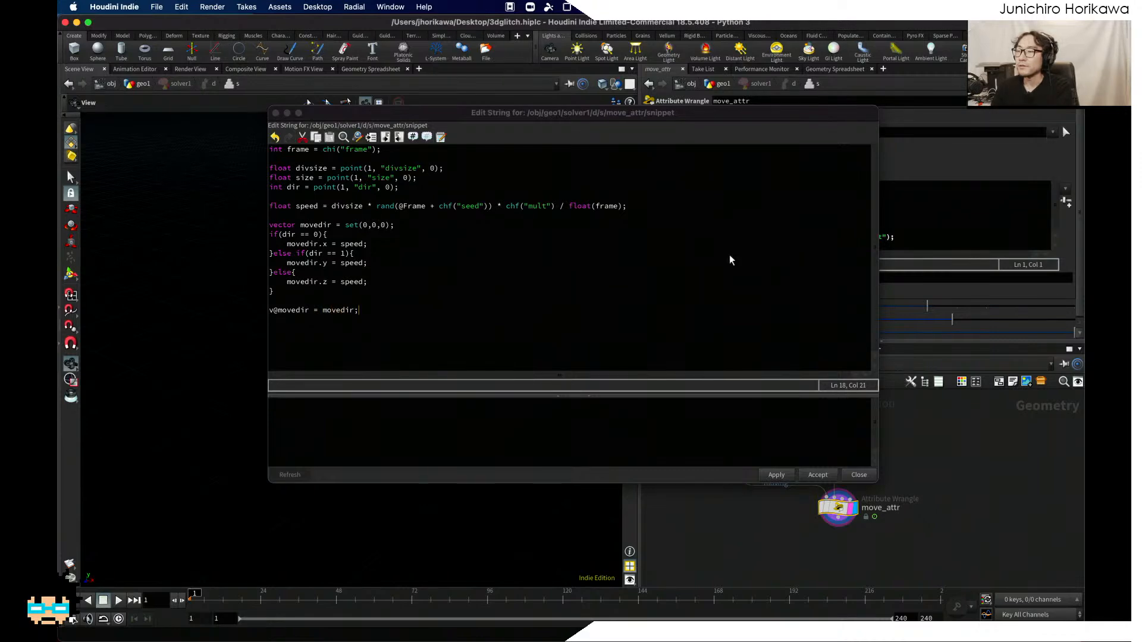
left_click(776, 474)
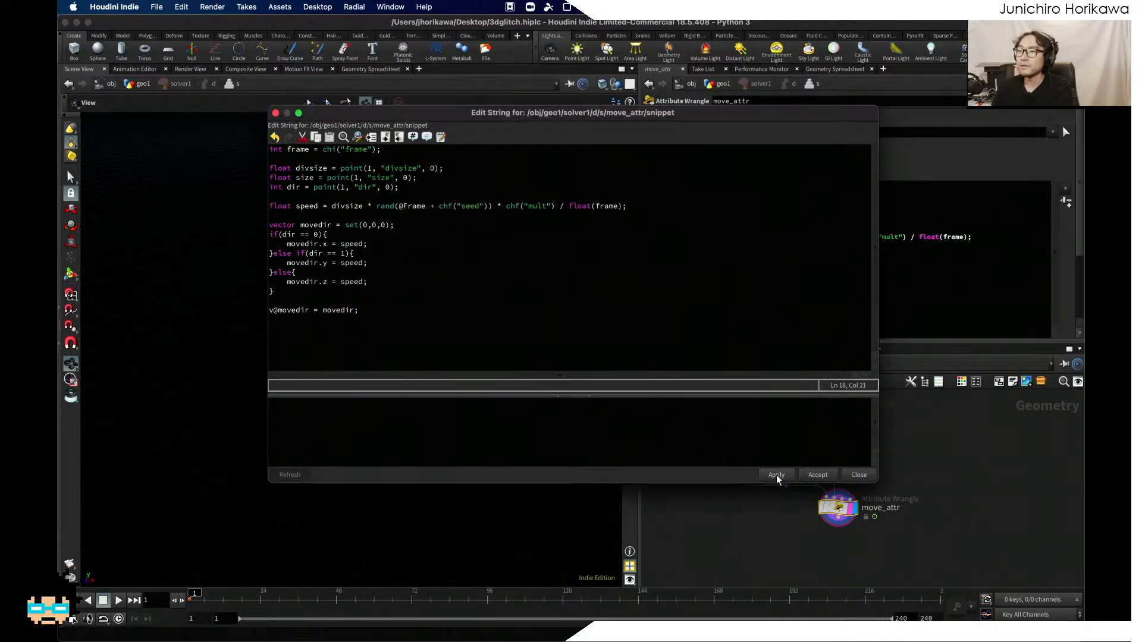
left_click(833, 477)
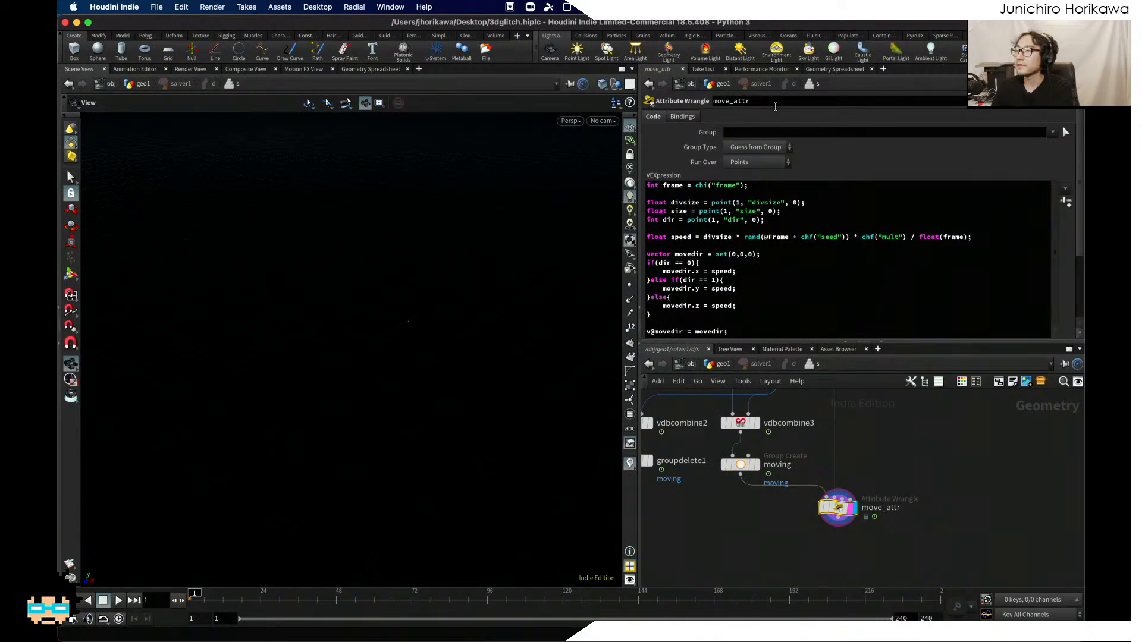
left_click(824, 70)
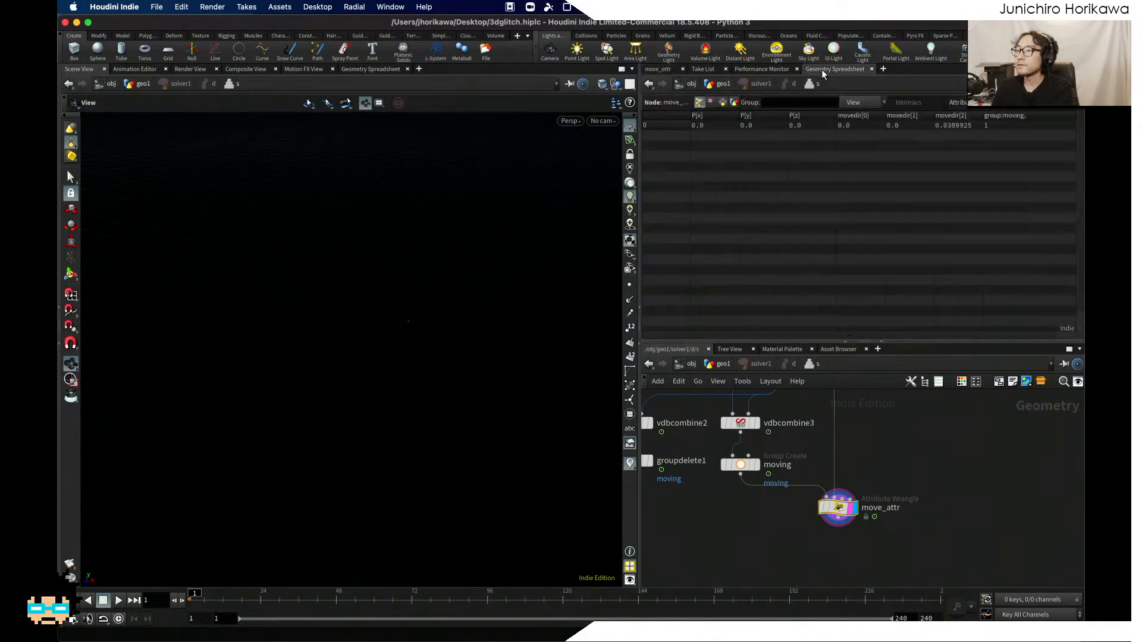
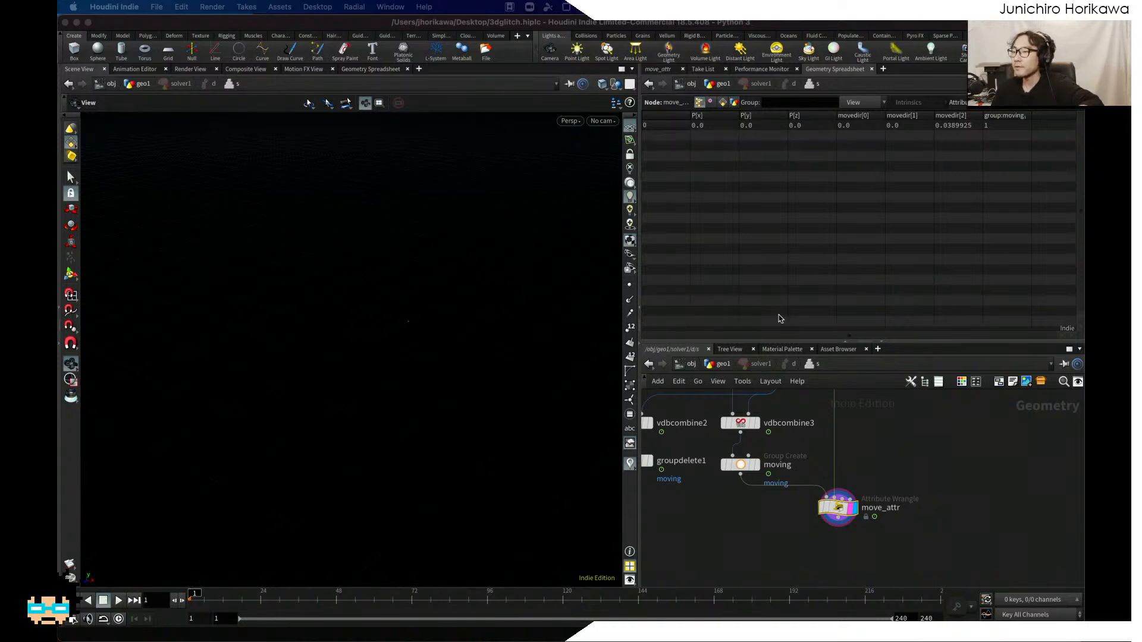
Step: Add a Merge node below the branches and connect the outputs of groupdelete1 and move_attr to it
scroll(765, 522, "down", 2)
key("Tab")
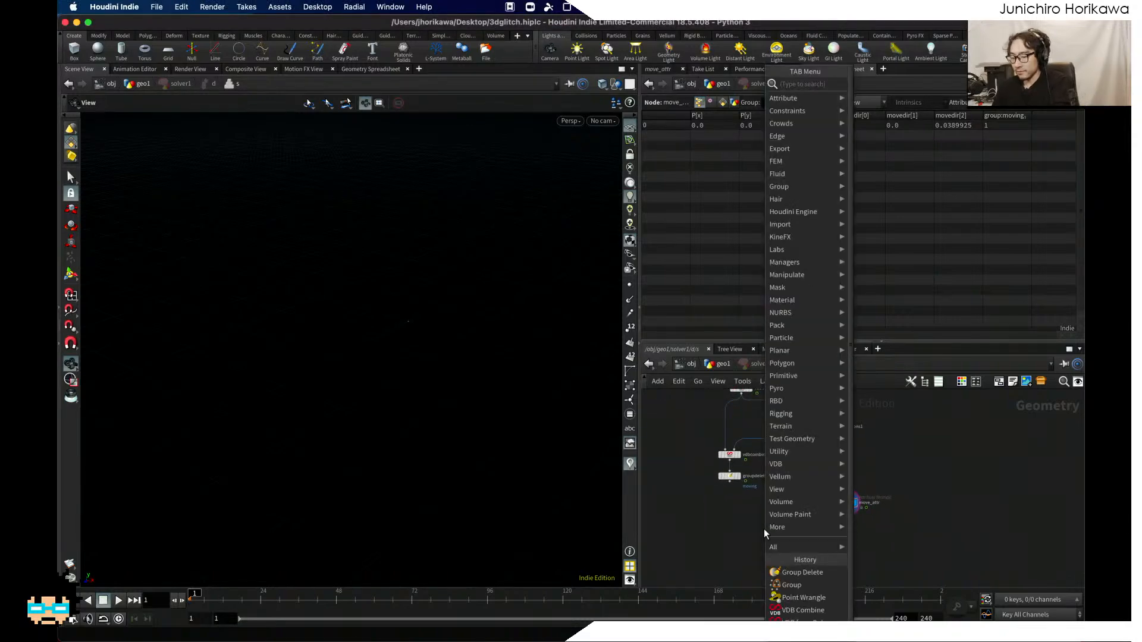
type("merge")
key("Return")
left_click(767, 525)
scroll(750, 496, "up", 3)
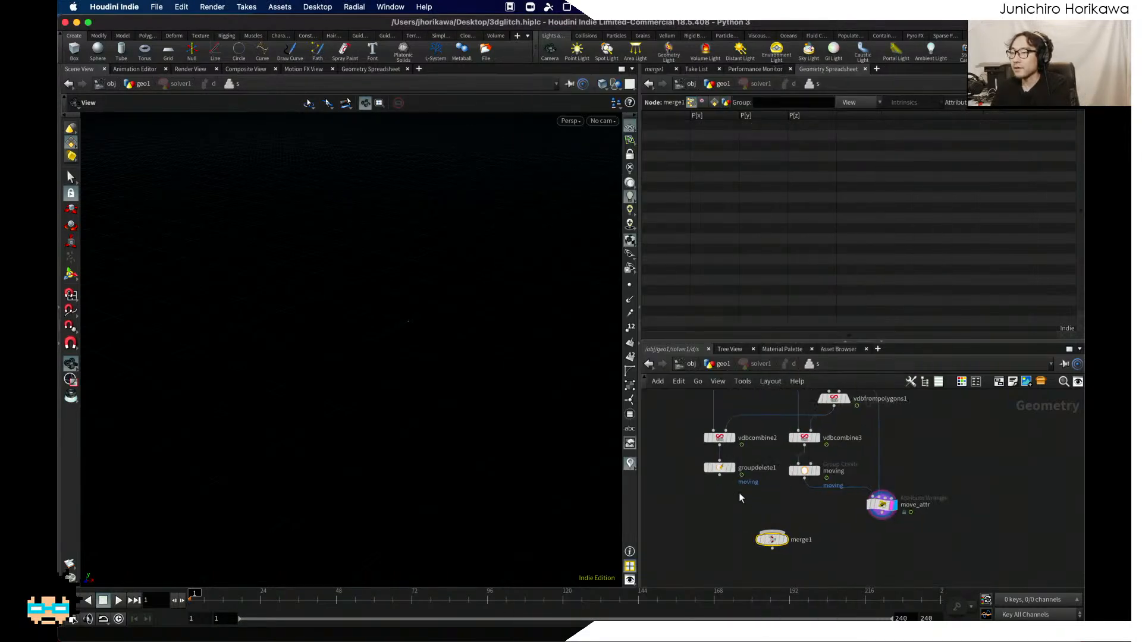
left_click(718, 475)
left_click(773, 532)
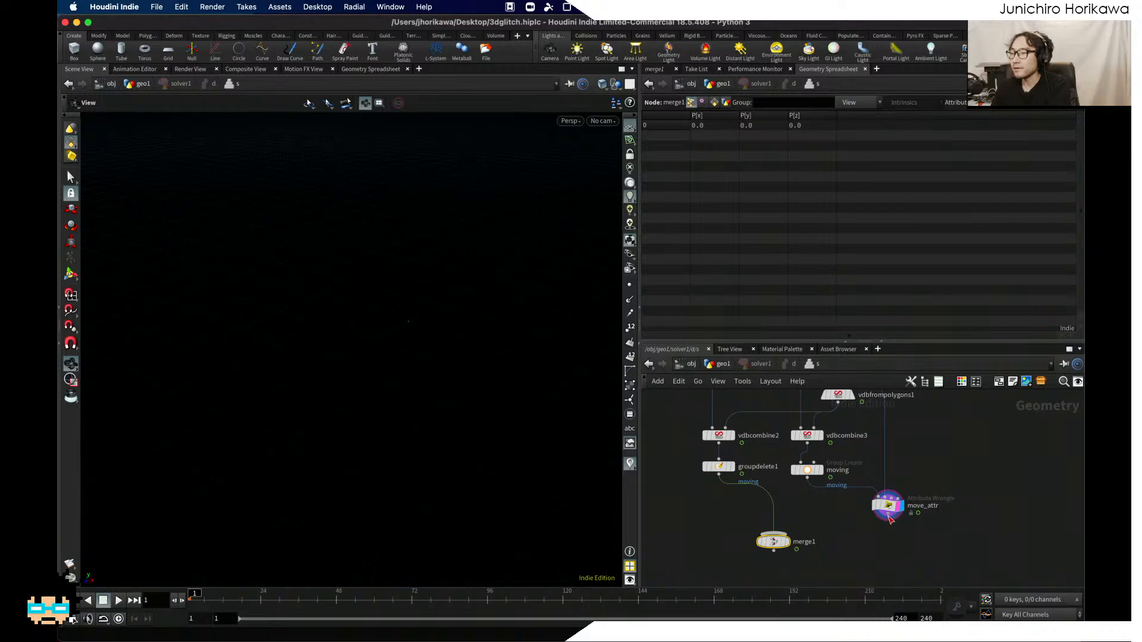
left_click(888, 521)
left_click(776, 533)
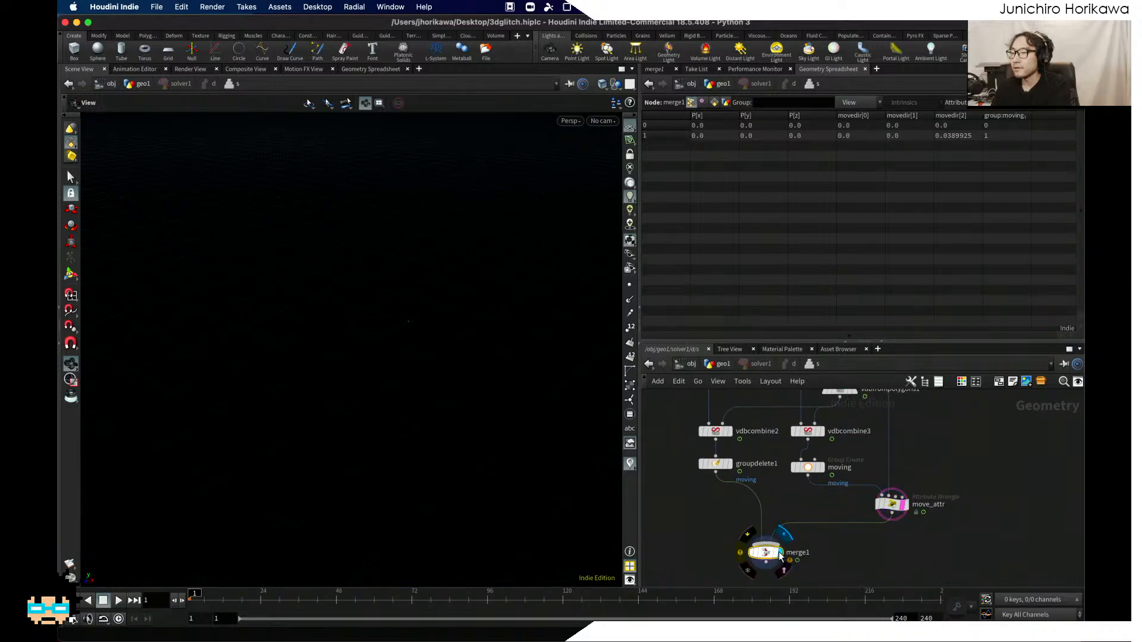
Step: Examine the merge1 node's info for its warning, attributes, groups and VDBs, and check its two incoming branches
middle_click_drag(805, 568, 835, 513)
scroll(795, 498, "up", 1)
middle_click(795, 499)
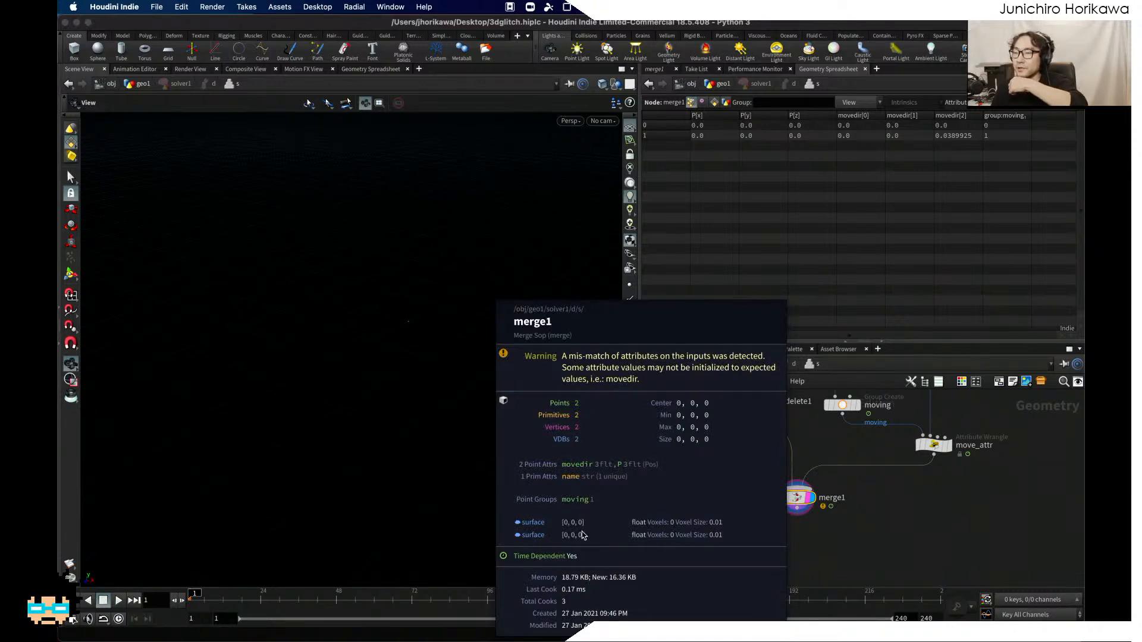
scroll(725, 457, "down", 2)
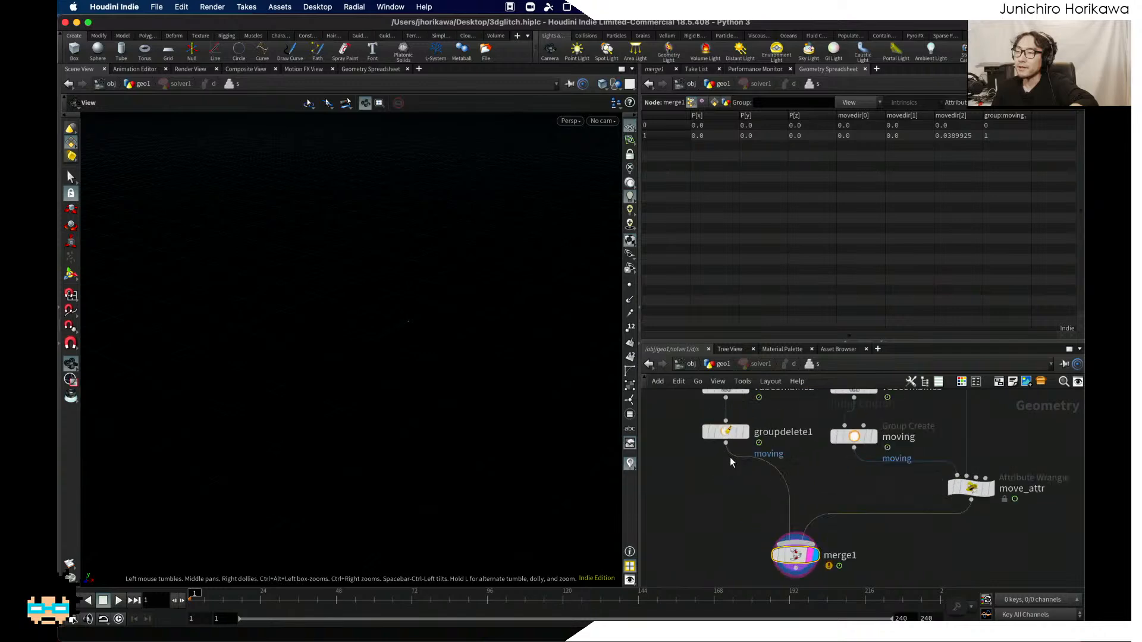
scroll(741, 458, "up", 2)
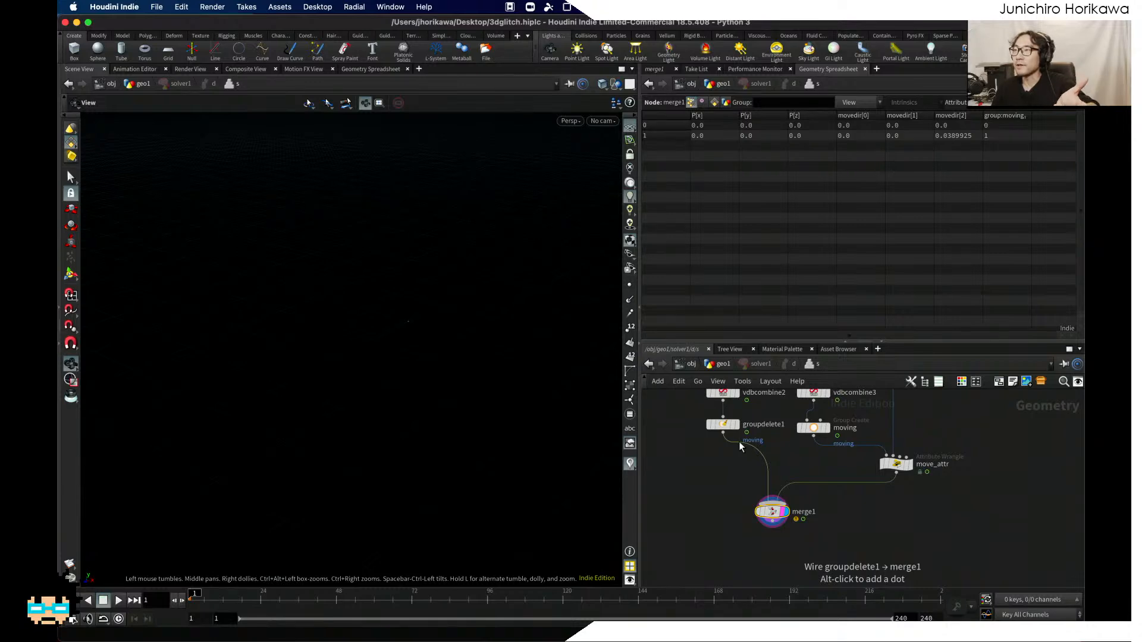
left_click_drag(890, 470, 882, 470)
scroll(815, 487, "up", 1)
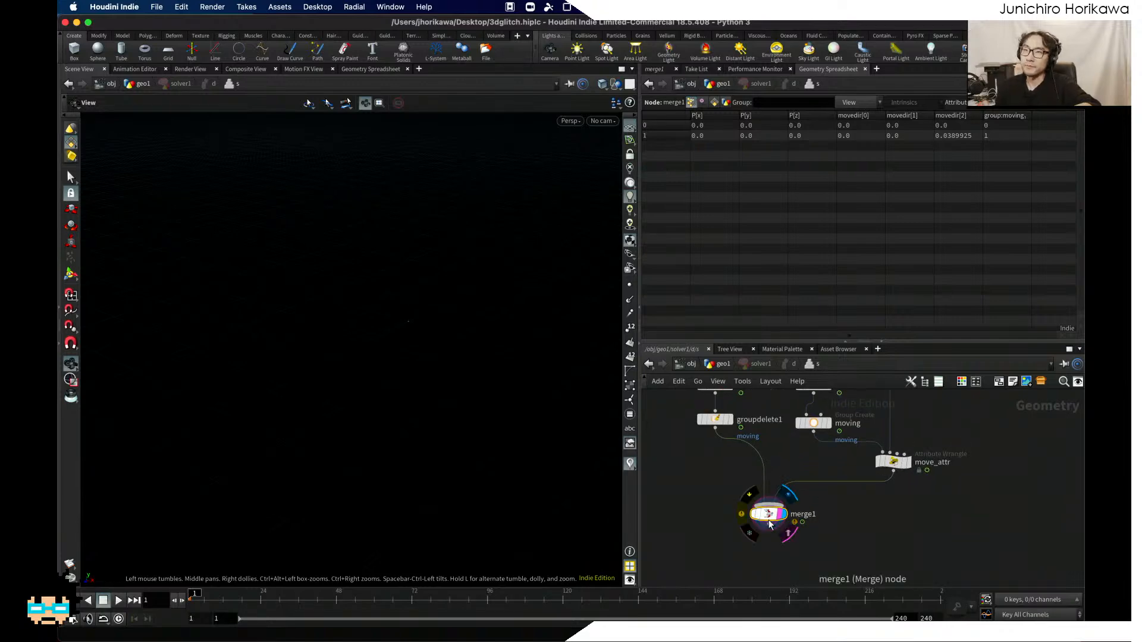
Step: Go out to the geo1 network and back into solver1, and inspect the merged pig head from several angles
key("u")
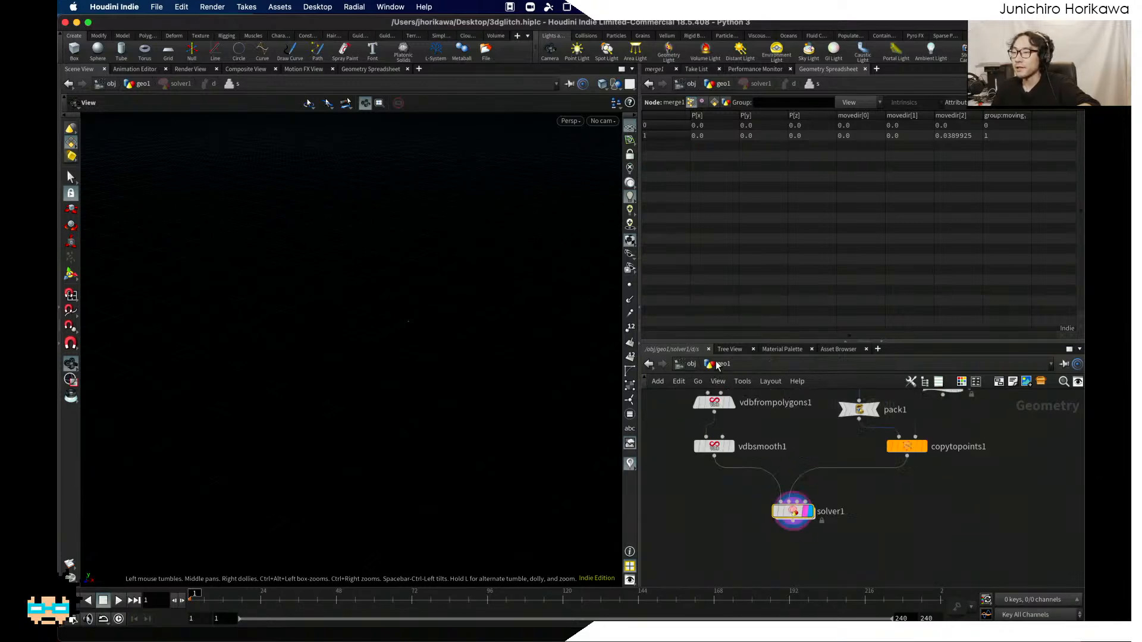
key("i")
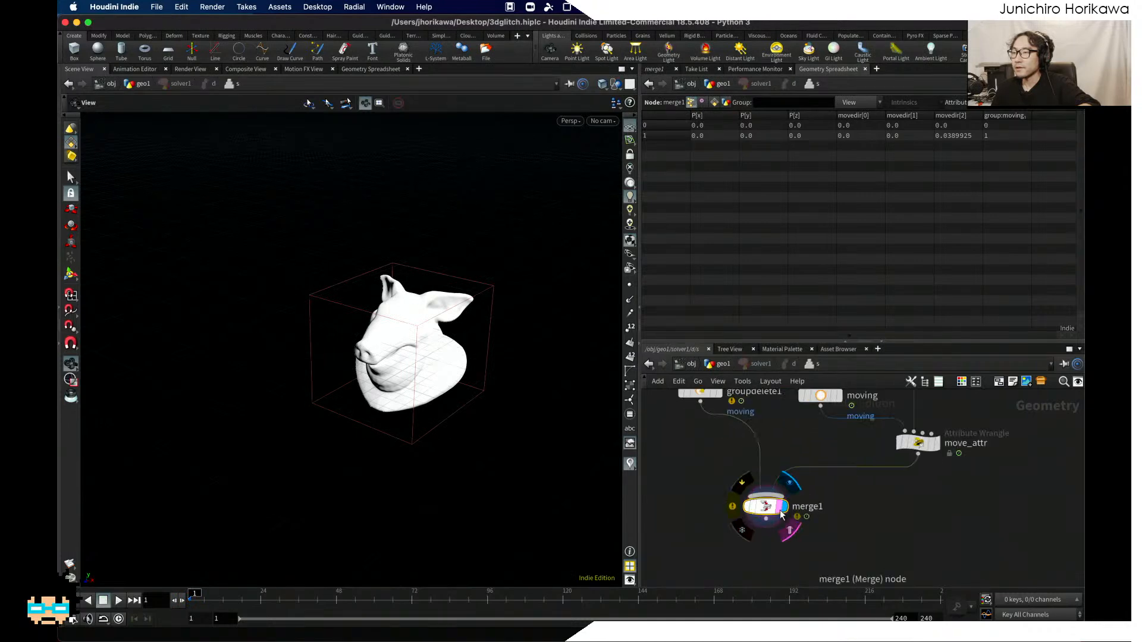
left_click_drag(524, 457, 599, 433)
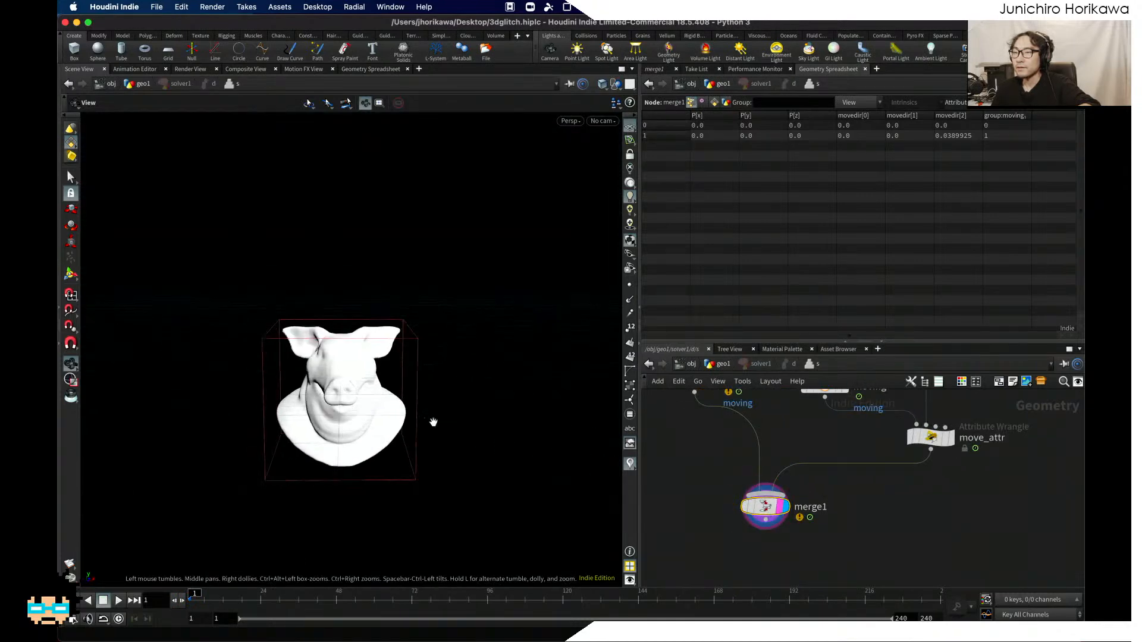
right_click_drag(434, 423, 457, 424)
left_click_drag(457, 425, 500, 423)
middle_click_drag(798, 461, 809, 503)
Step: Compare the output of move_attr with that of merge1 in the viewport
left_click(957, 486)
scroll(798, 467, "down", 3)
scroll(803, 524, "up", 2)
left_click(806, 560)
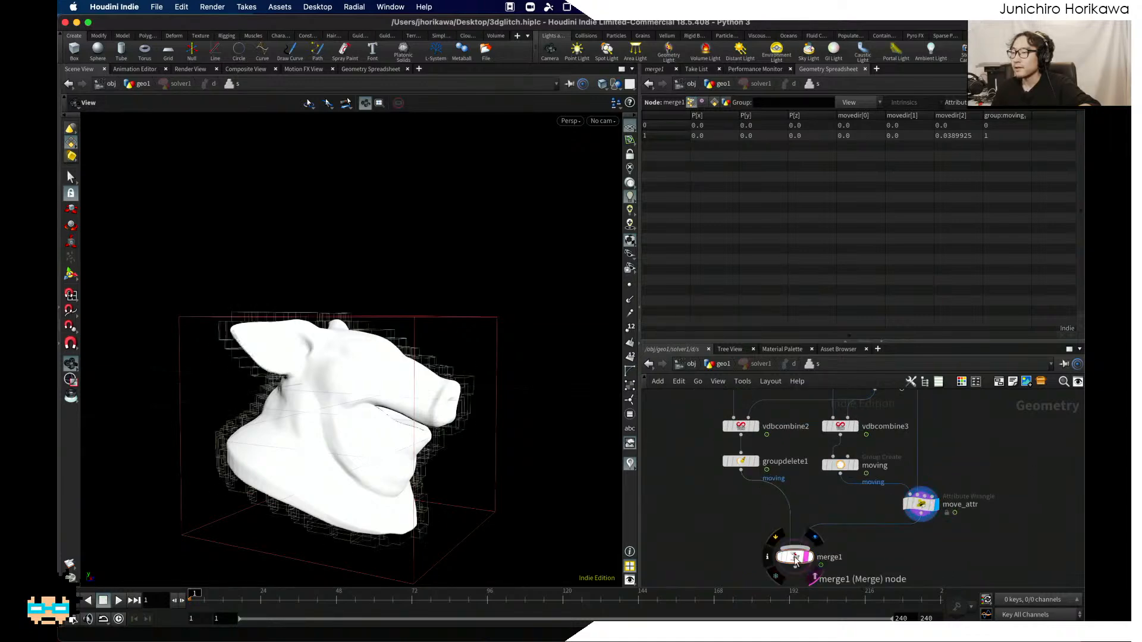
left_click(807, 562)
scroll(794, 556, "down", 2)
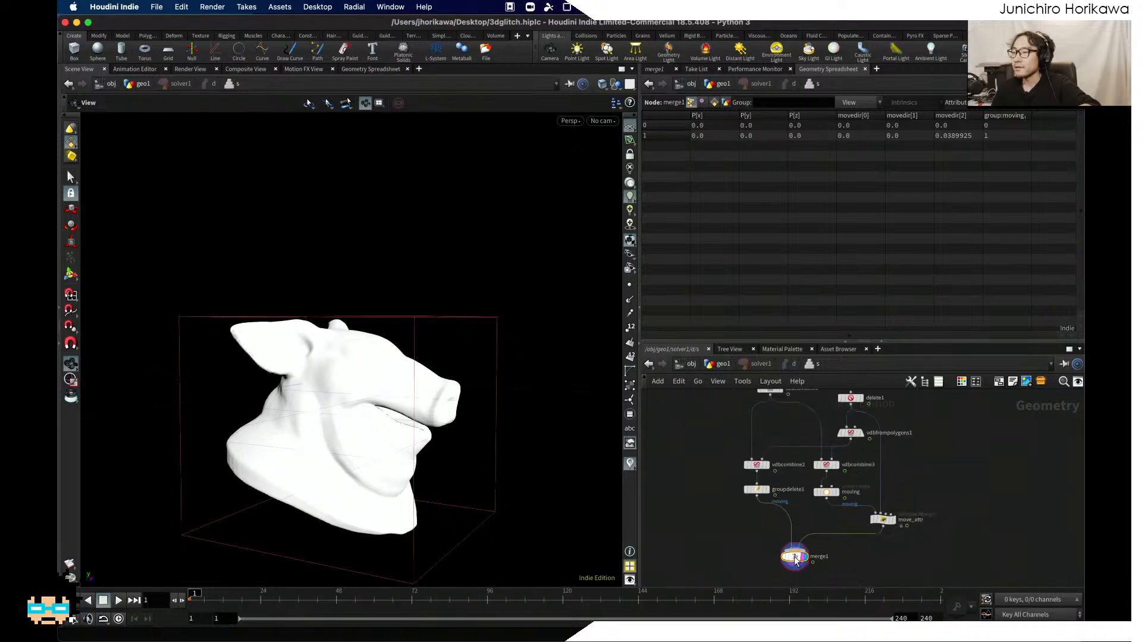
Step: Show vdbcombine1 as a template and display delete1 to see the grid box against the pig head
middle_click_drag(794, 555, 820, 569)
scroll(809, 453, "up", 1)
left_click(796, 445)
left_click(802, 445)
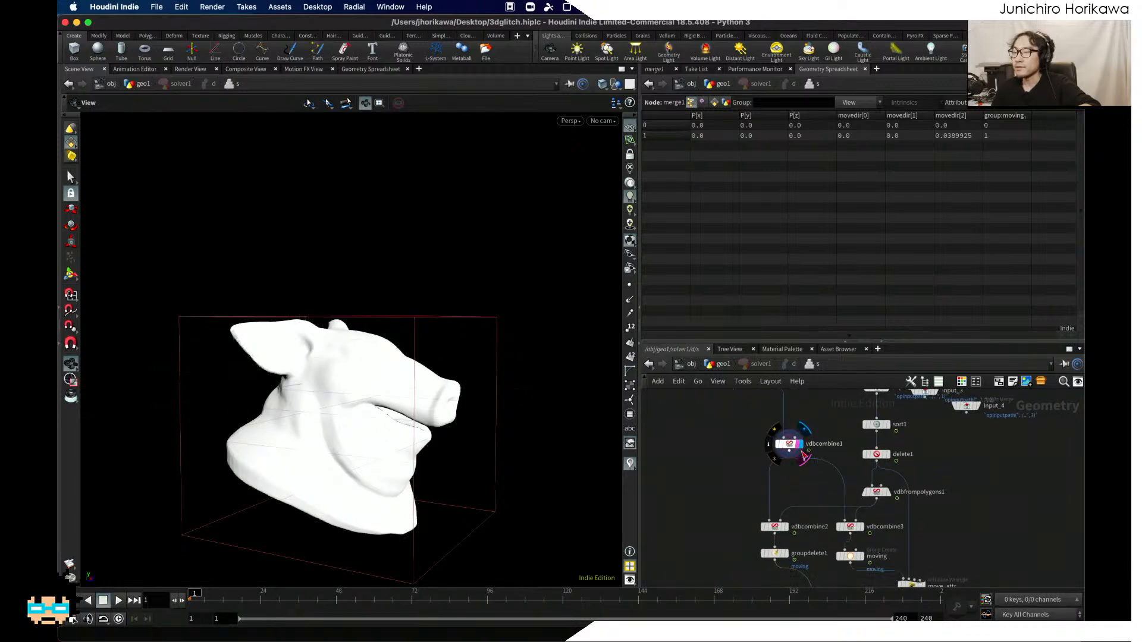
middle_click_drag(858, 475, 825, 477)
scroll(844, 468, "up", 1)
left_click(852, 453)
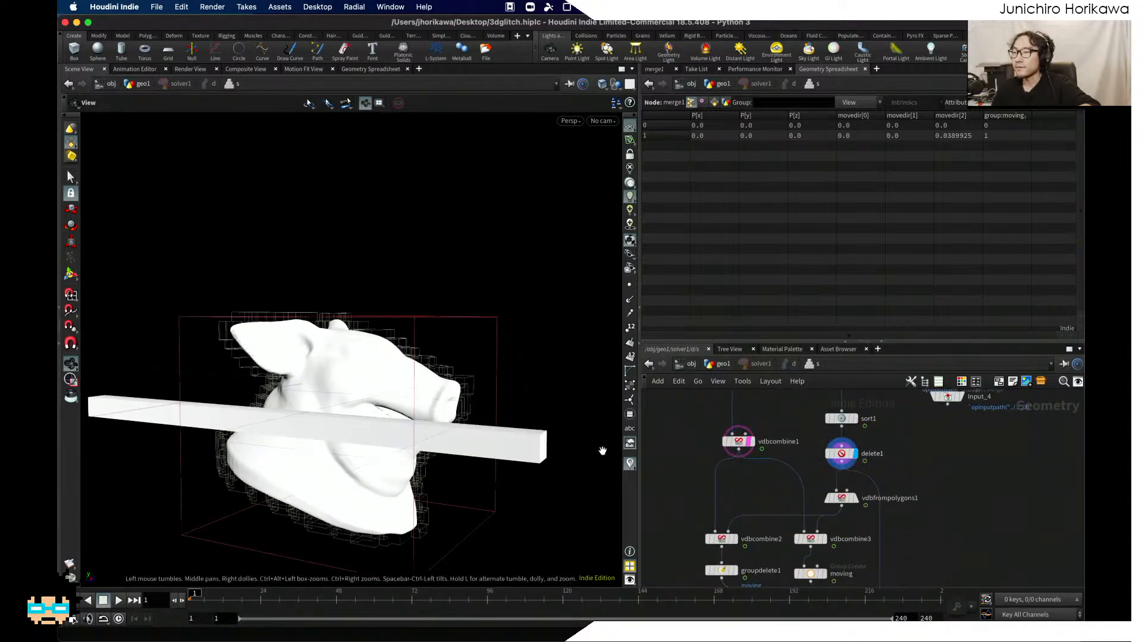
left_click_drag(475, 410, 385, 400)
right_click_drag(385, 400, 569, 410)
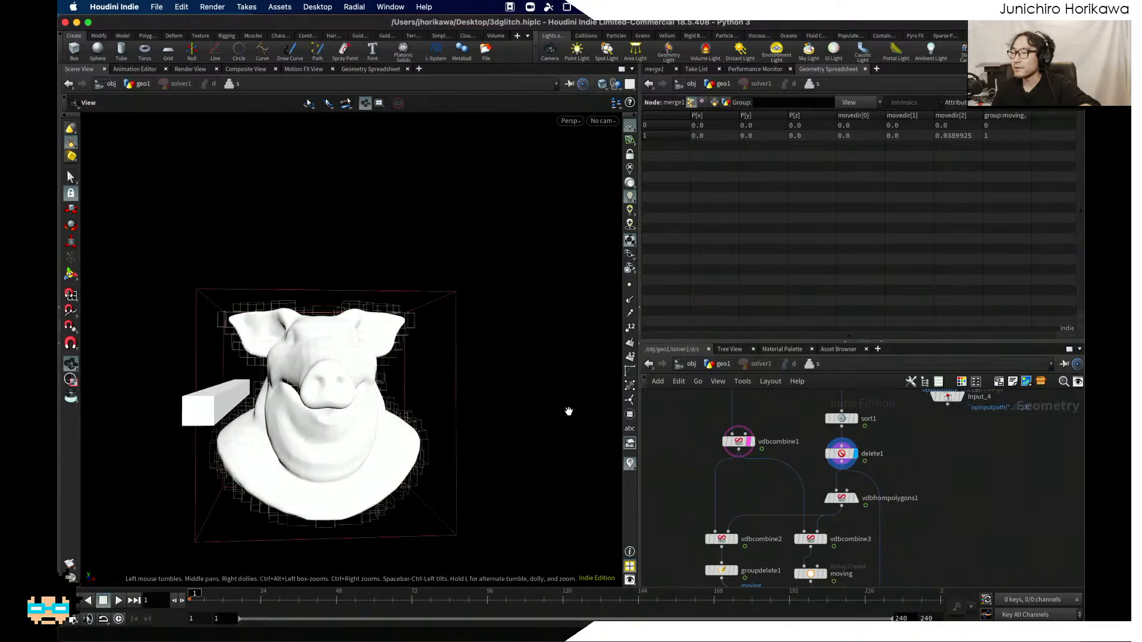
Step: Change the sort1 node's random primitive sort seed to $FF + 34 and check which grid box it selects
scroll(882, 479, "up", 2)
left_click(852, 467)
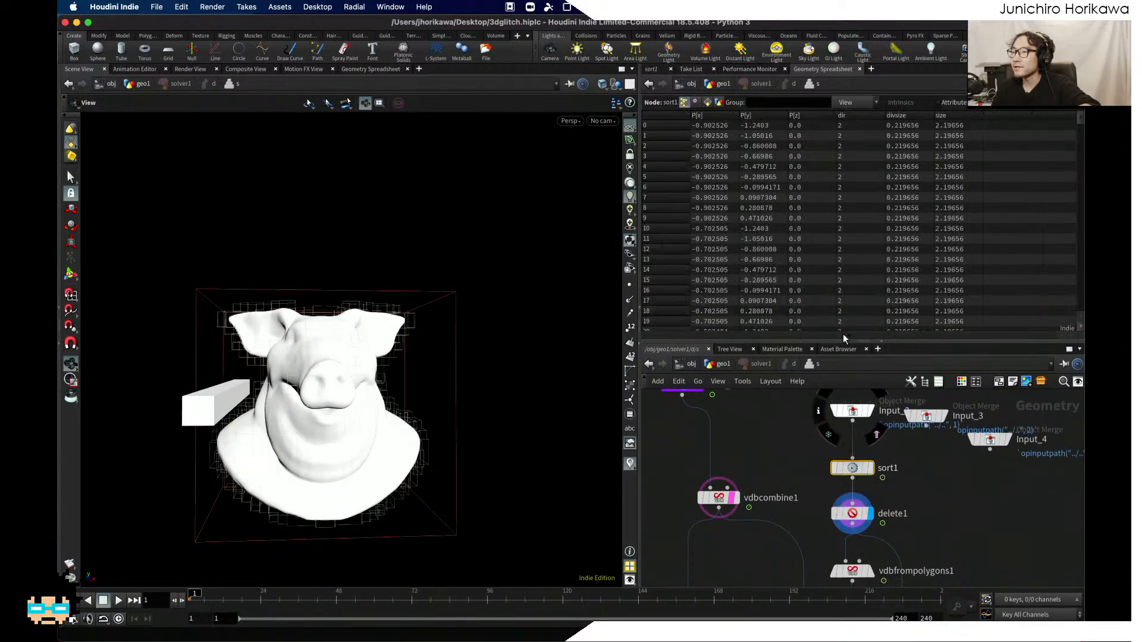
left_click(654, 69)
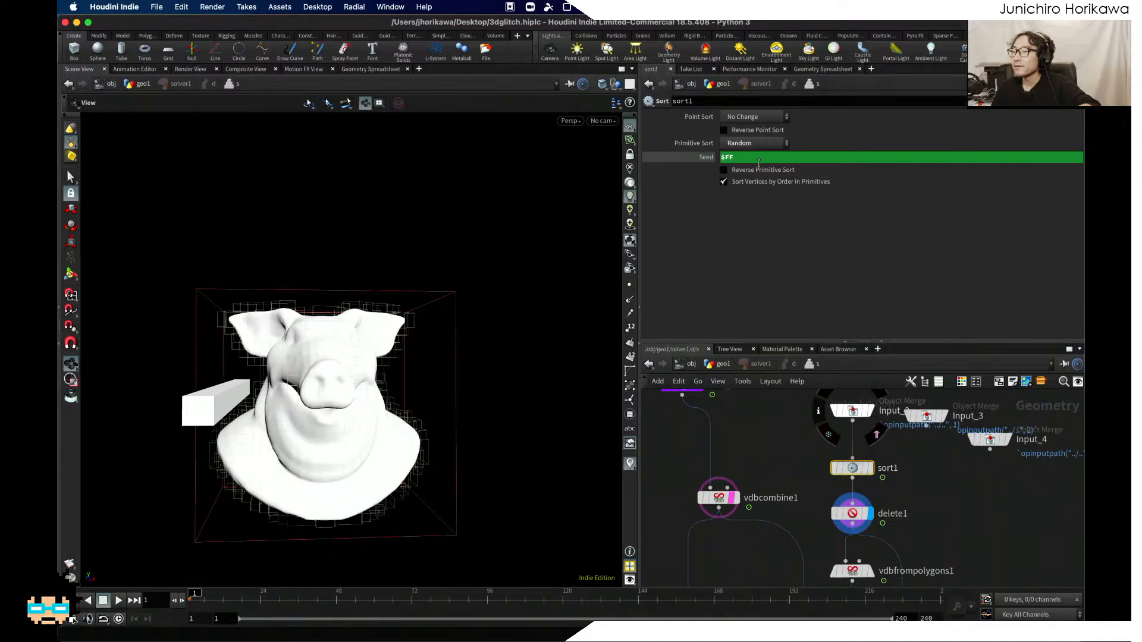
left_click(758, 161)
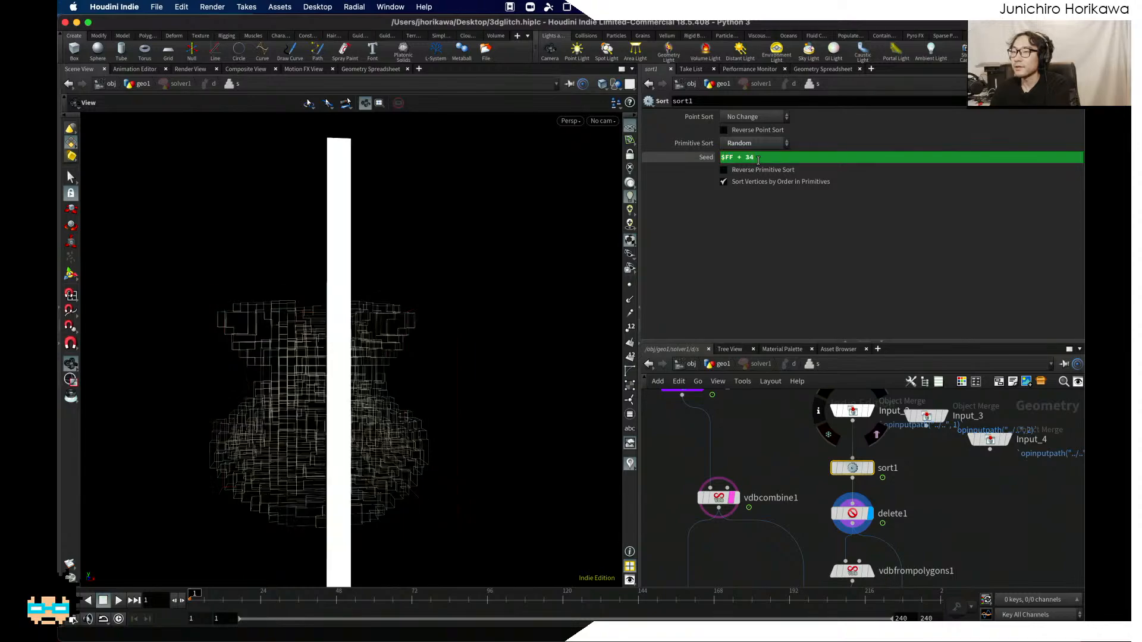
left_click_drag(281, 319, 589, 400)
Step: Display the VDB version of the selected grid box from vdbfrompolygons1
scroll(757, 427, "down", 5)
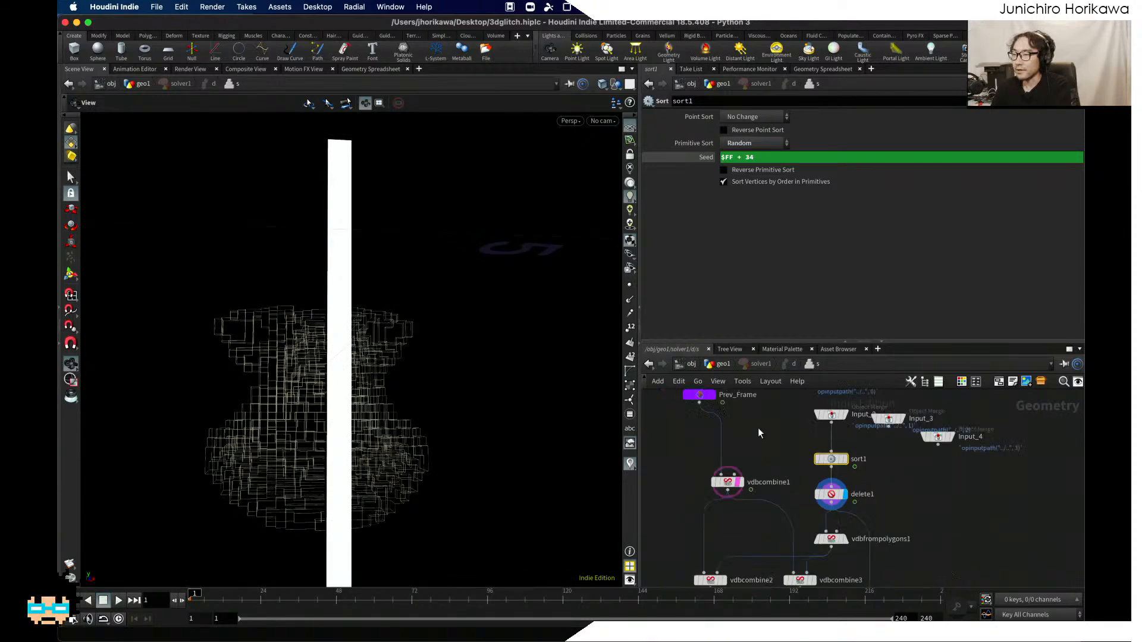
scroll(767, 488, "up", 4)
left_click(775, 477)
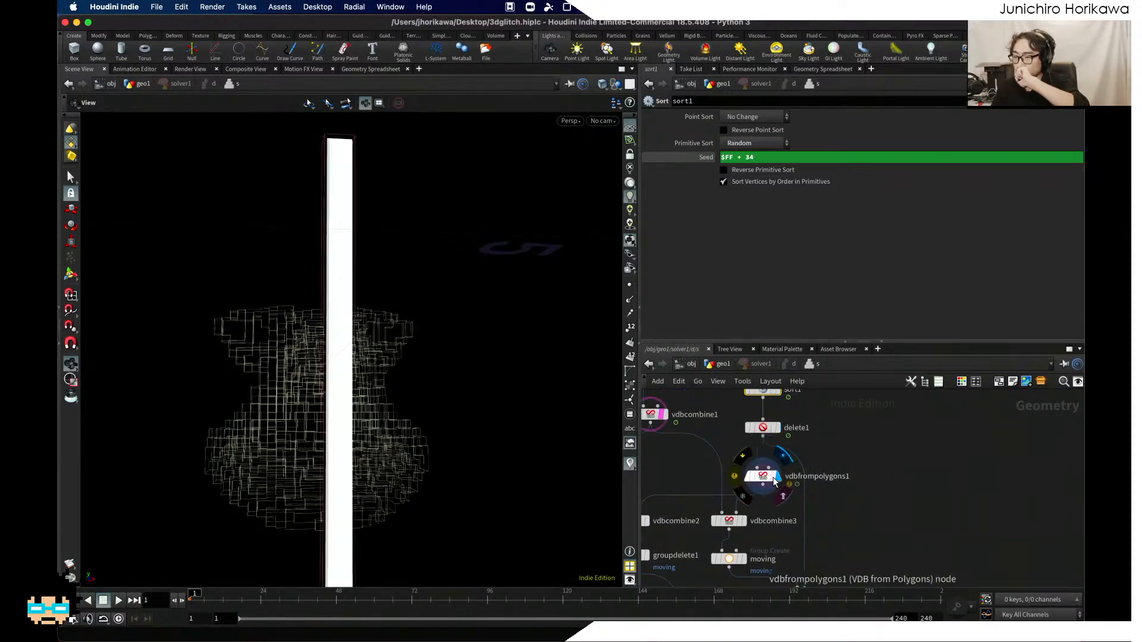
Step: Compare the cut-out piece from vdbcombine3 with the remaining pig head from vdbcombine2 in the viewport
middle_click_drag(768, 478, 833, 452)
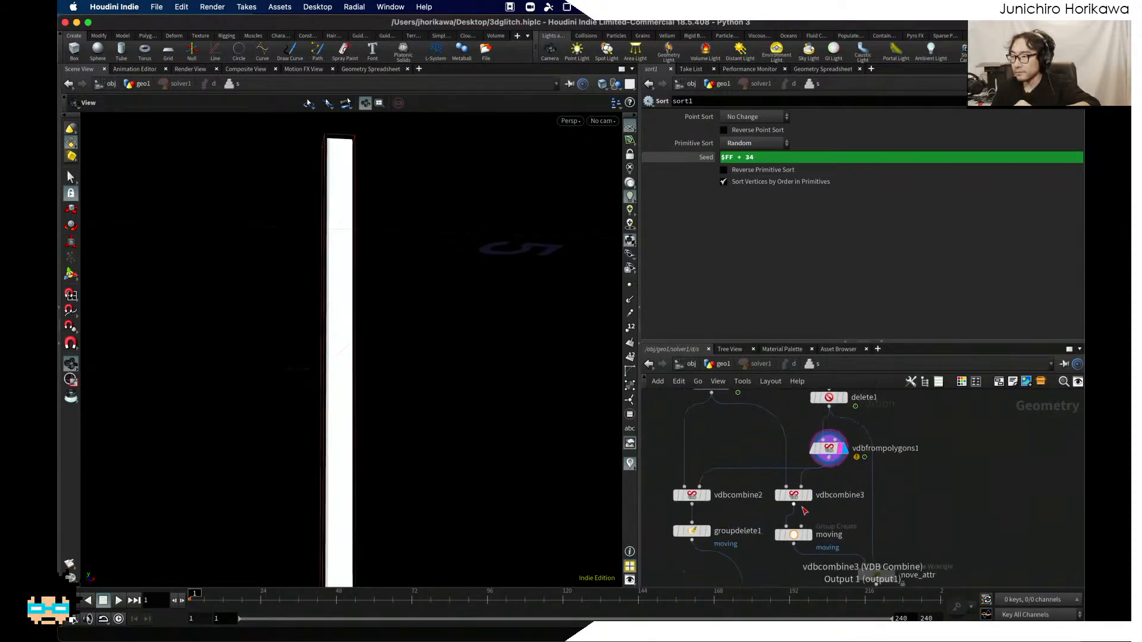
left_click(807, 496)
left_click_drag(505, 383, 416, 452)
middle_click_drag(693, 492, 718, 459)
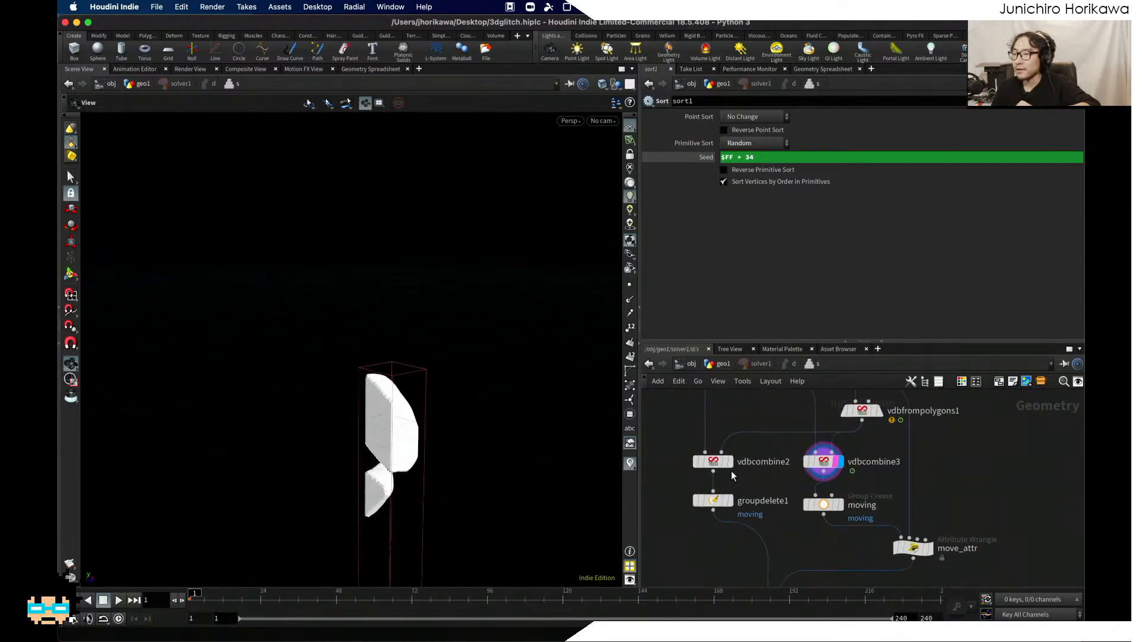
left_click(731, 464)
left_click_drag(472, 390, 673, 431)
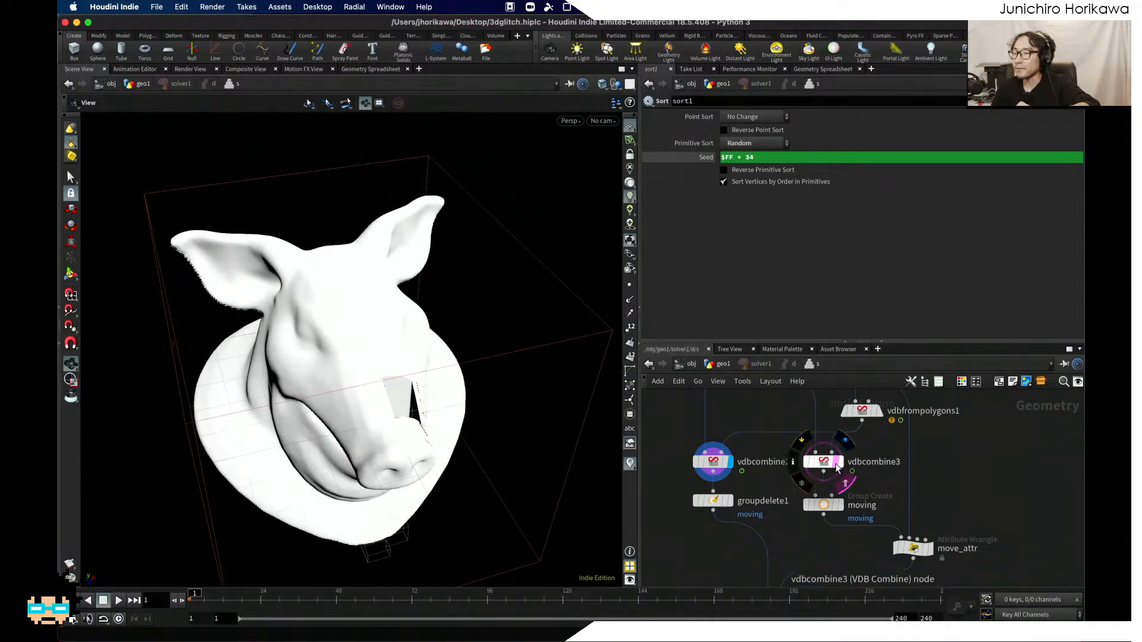
left_click(839, 462)
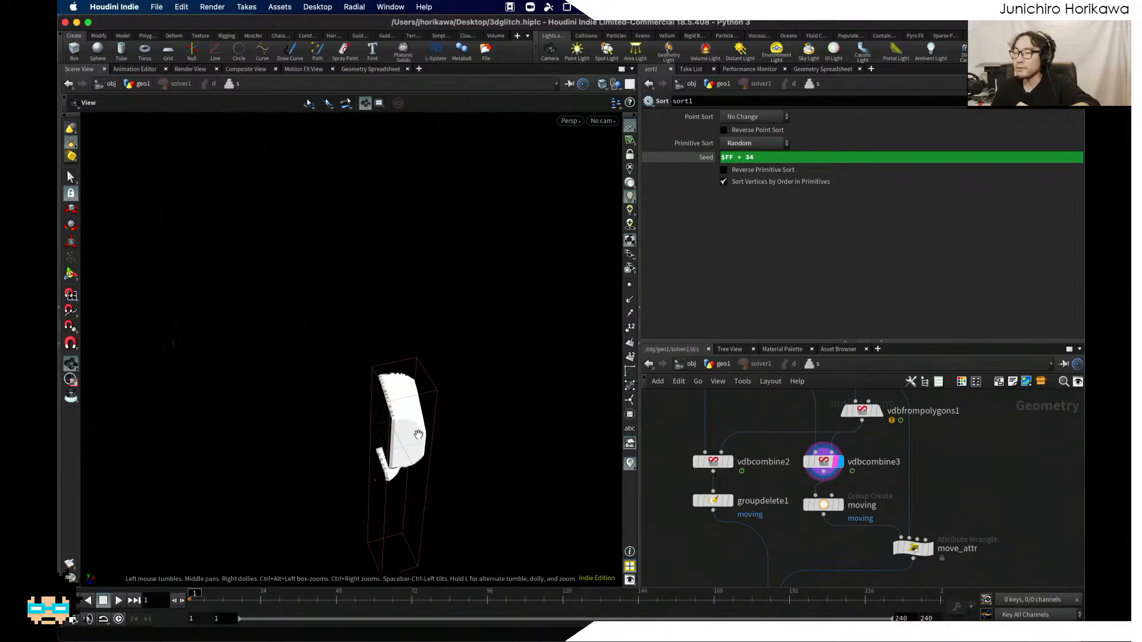
left_click_drag(395, 450, 404, 381)
left_click_drag(384, 451, 402, 496)
scroll(789, 479, "down", 3)
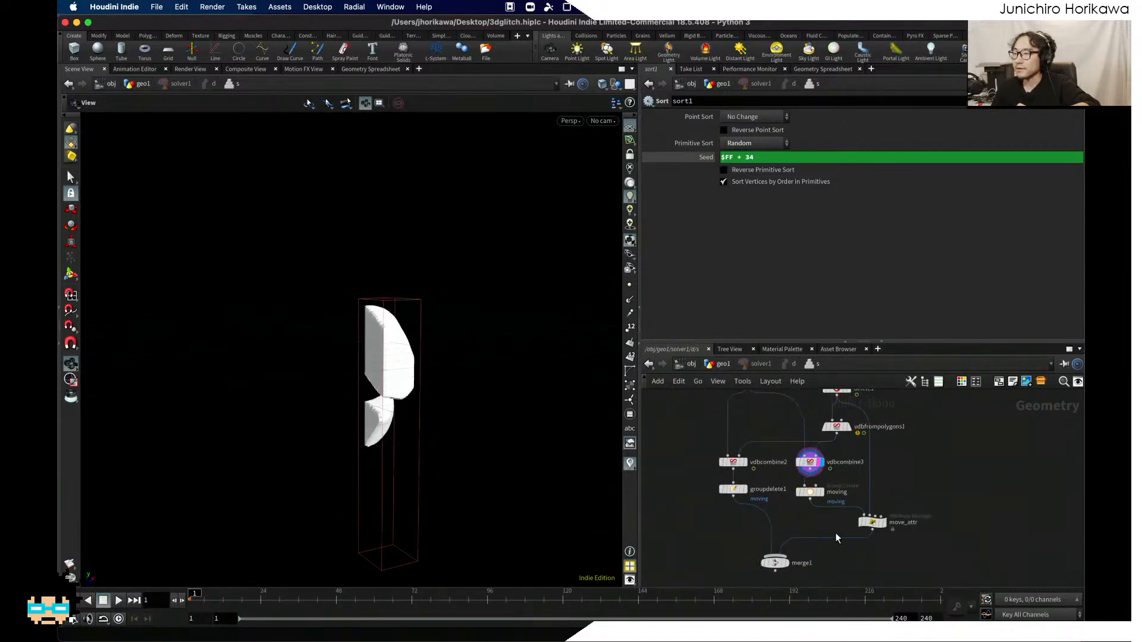
Step: Display the move_attr node and check its movedir values in the geometry spreadsheet
scroll(880, 527, "up", 3)
left_click(885, 524)
left_click(884, 524)
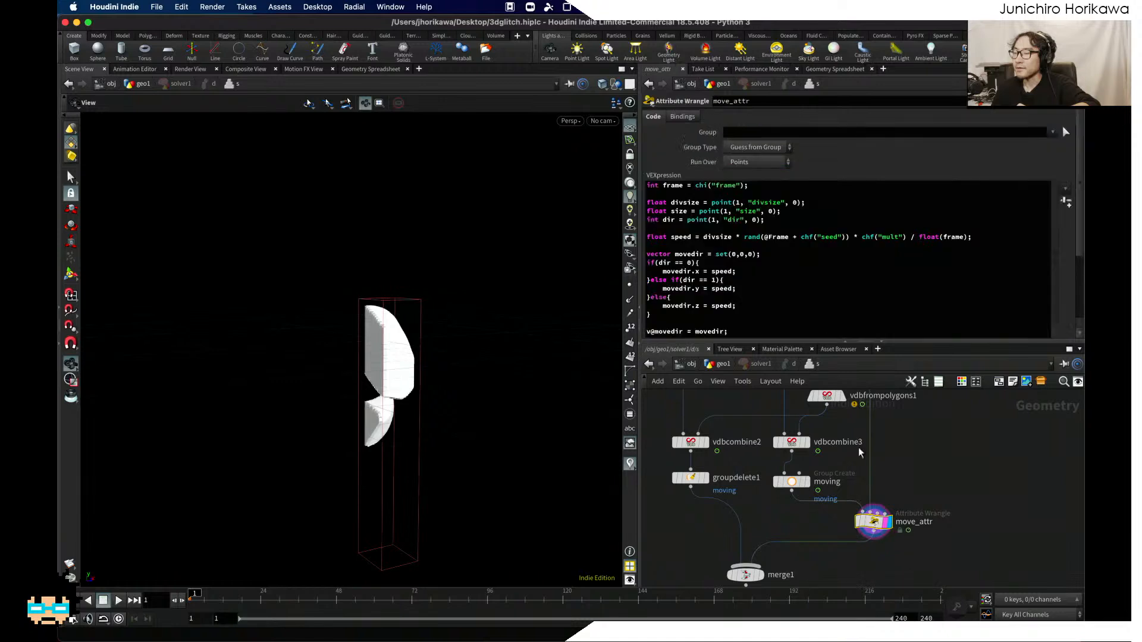
left_click(835, 69)
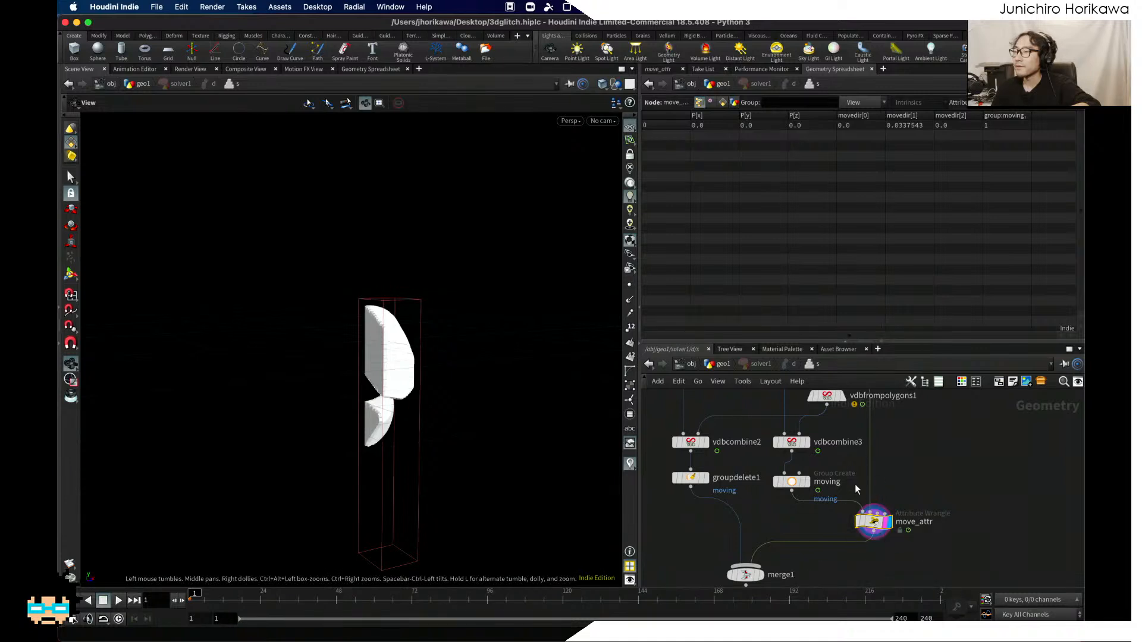
left_click(657, 69)
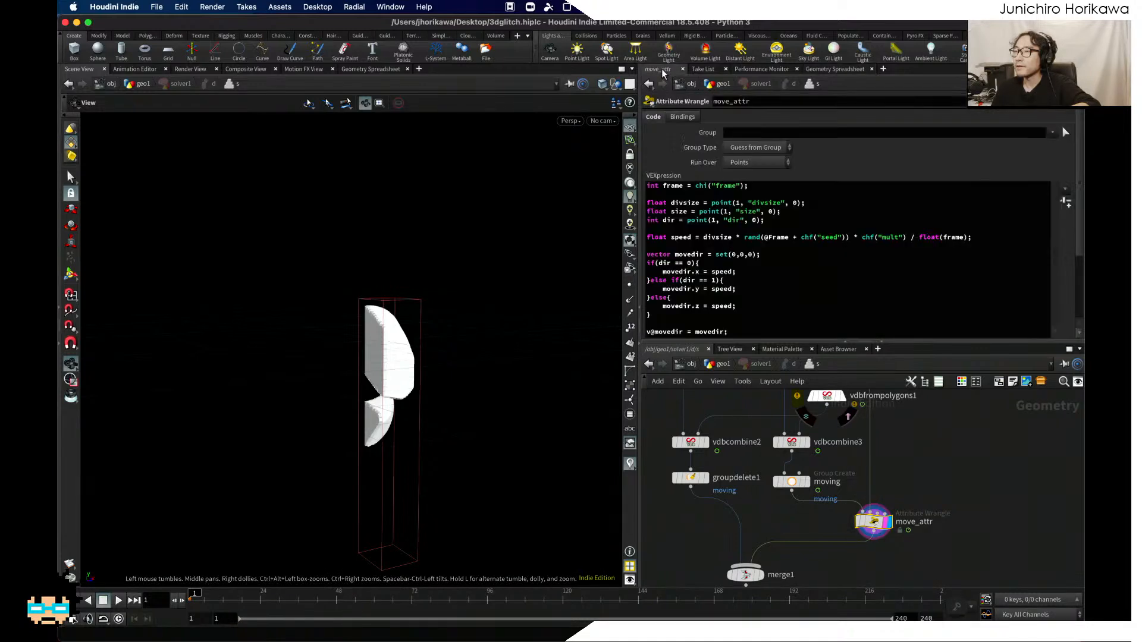
Step: Begin declaring an integer variable rnddir on the empty line below the dir declaration in the move_attr code
left_click(795, 276)
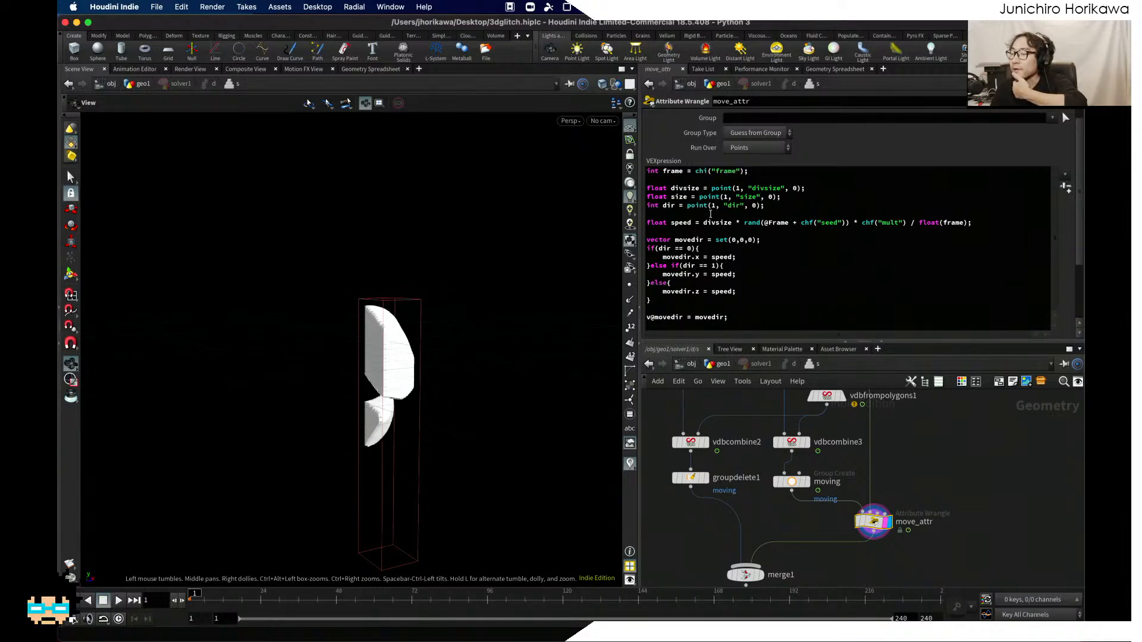
left_click(737, 213)
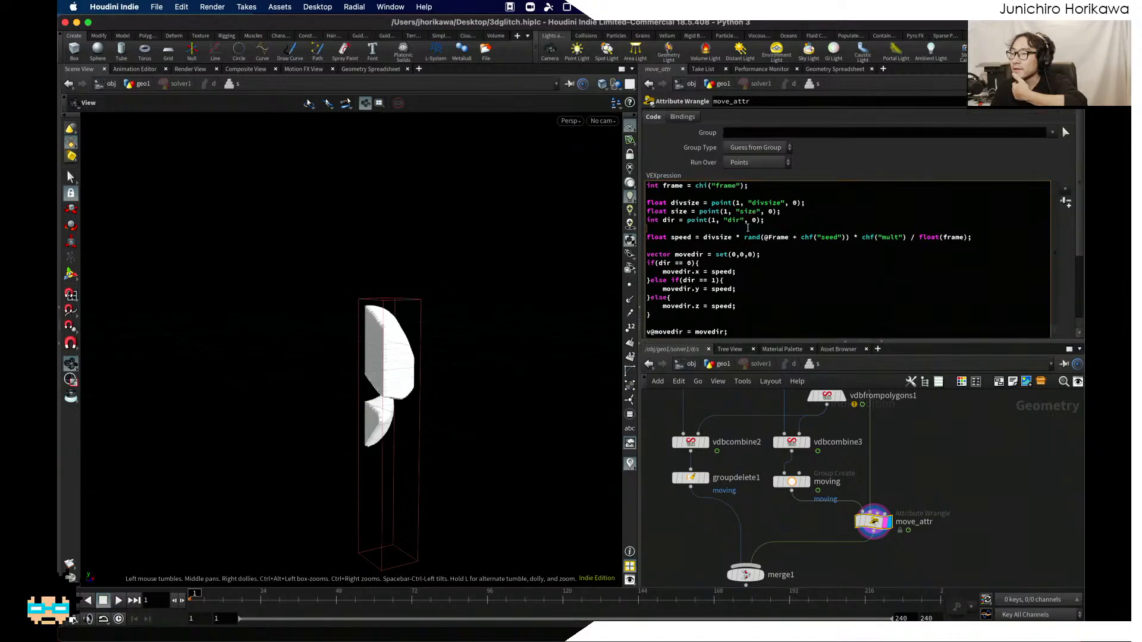
scroll(1059, 248, "down", 3)
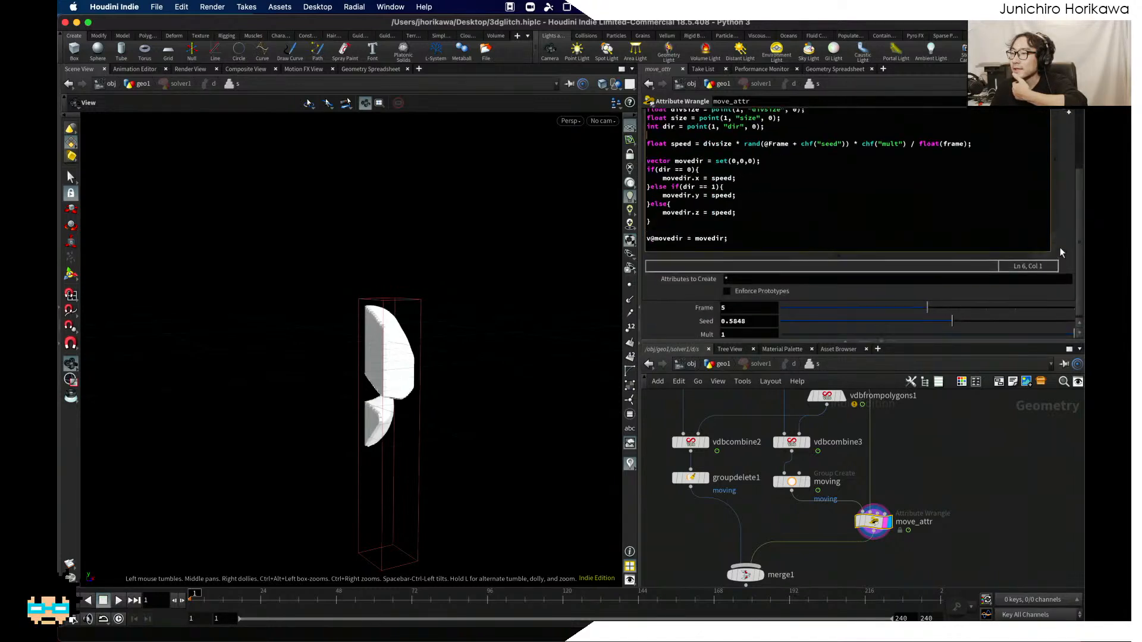
scroll(1058, 247, "up", 4)
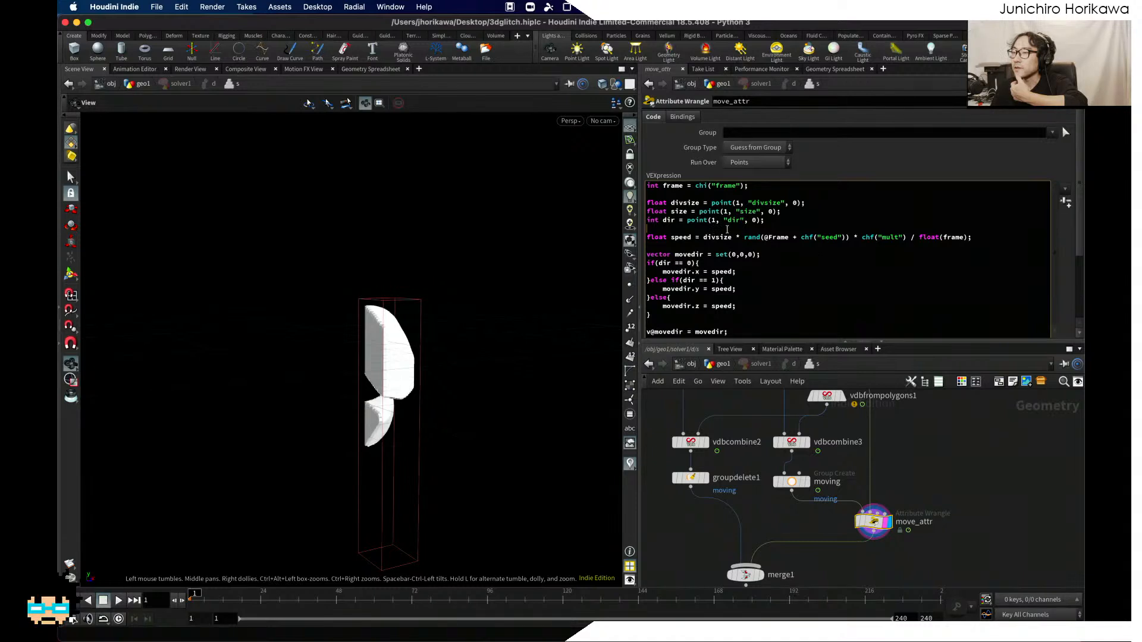
type("float")
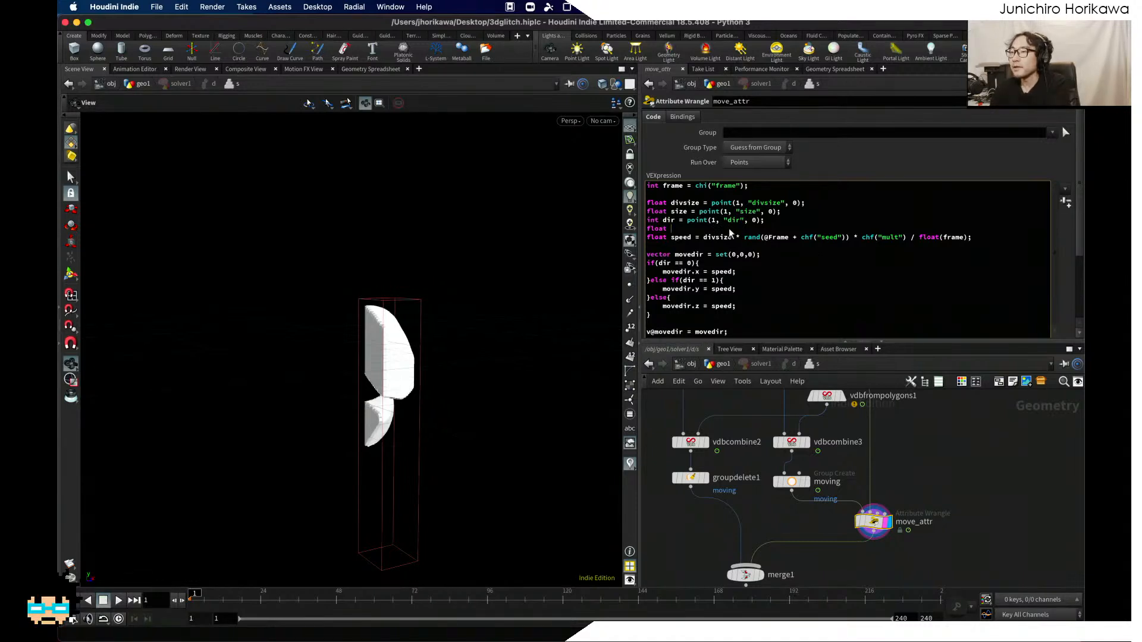
key("BackSpace")
key("BackSpace")
key("BackSpace")
key("BackSpace")
key("BackSpace")
key("BackSpace")
type("int")
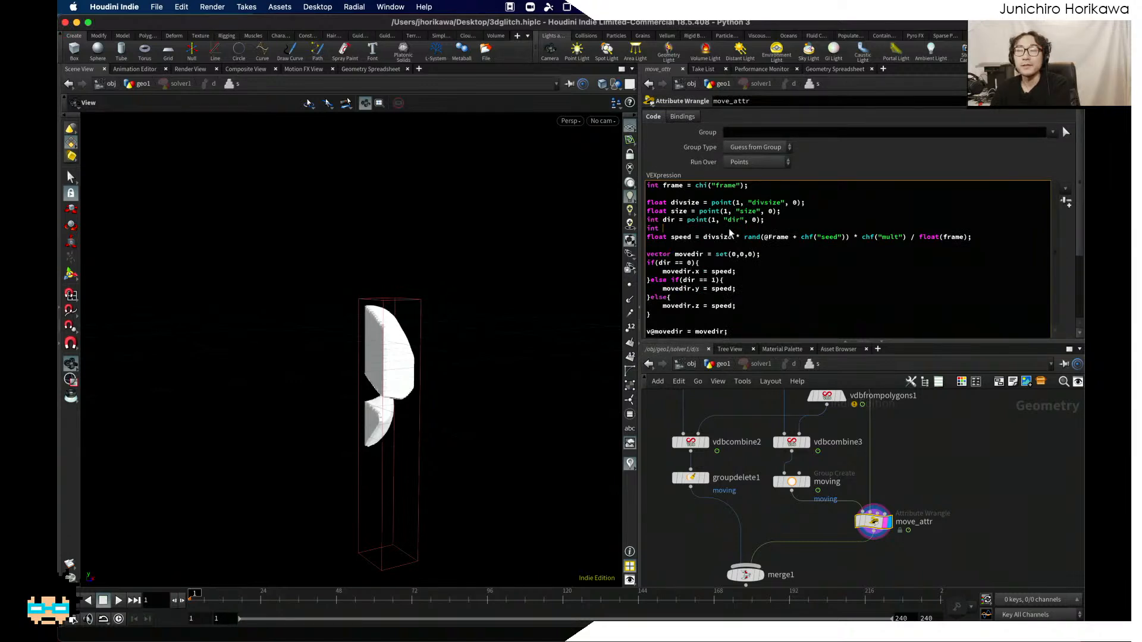
type(" rnddir = ")
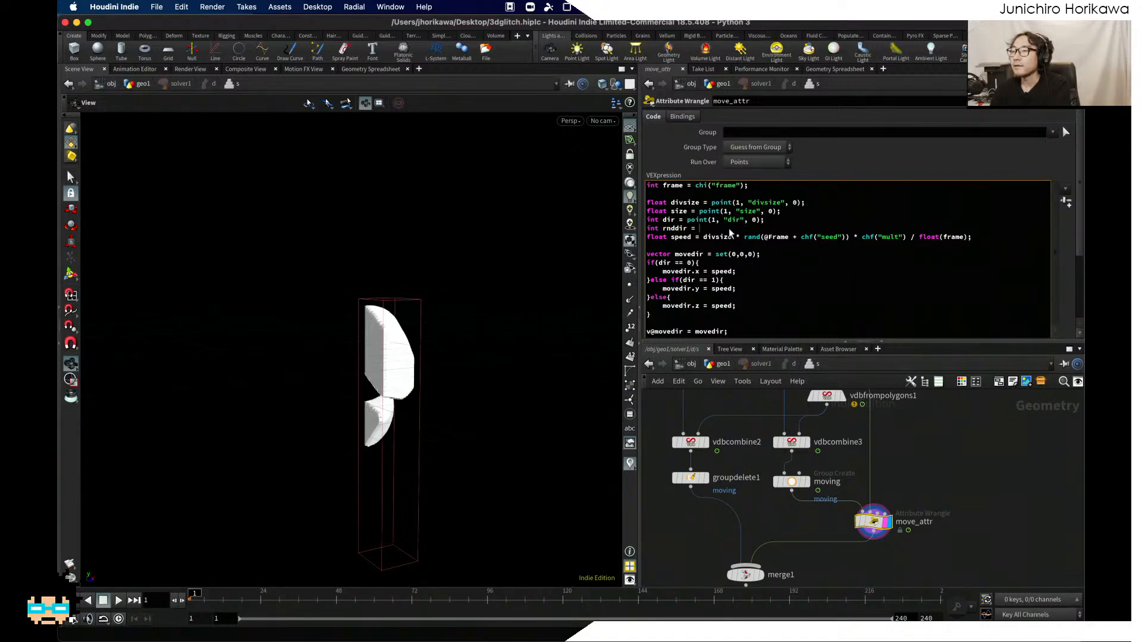
type("rand(")
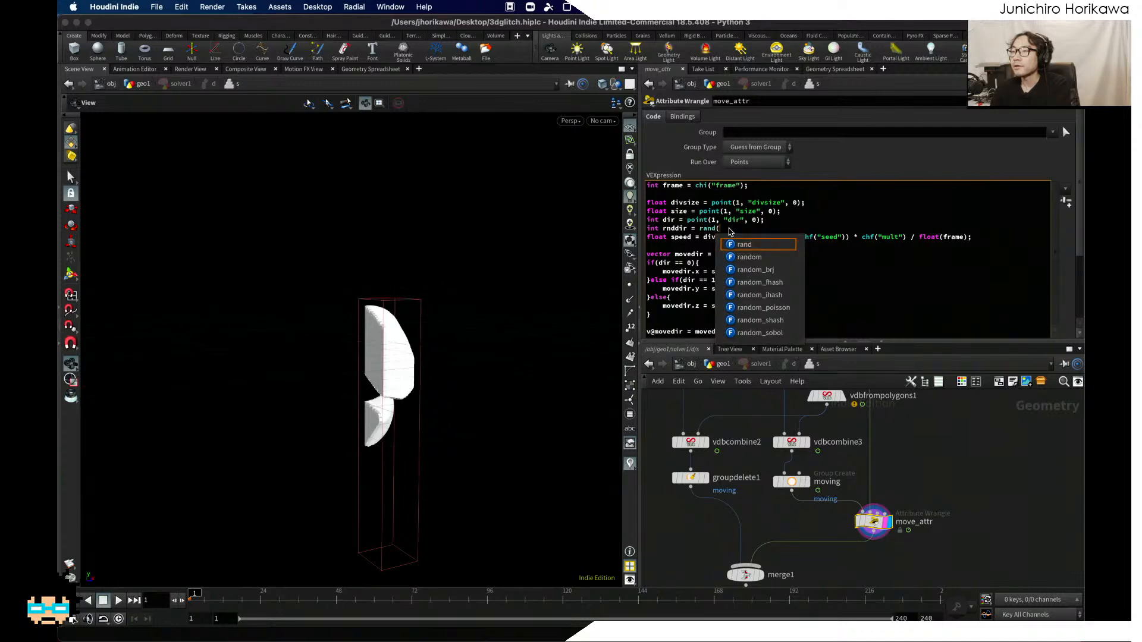
key("Return")
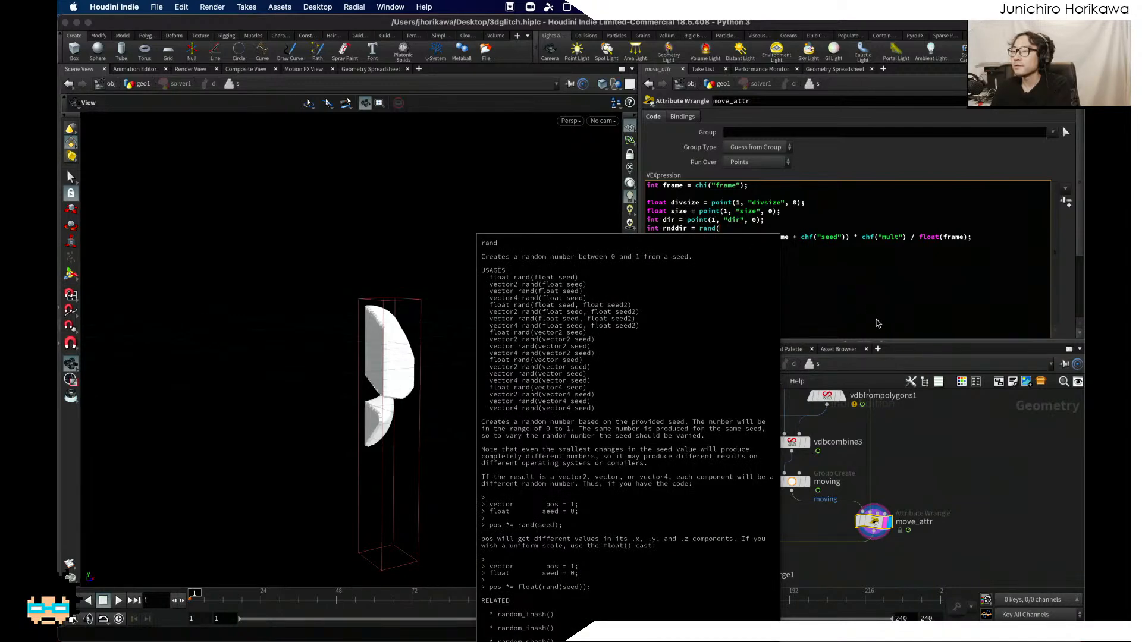
key("Escape")
type("@Frame + ")
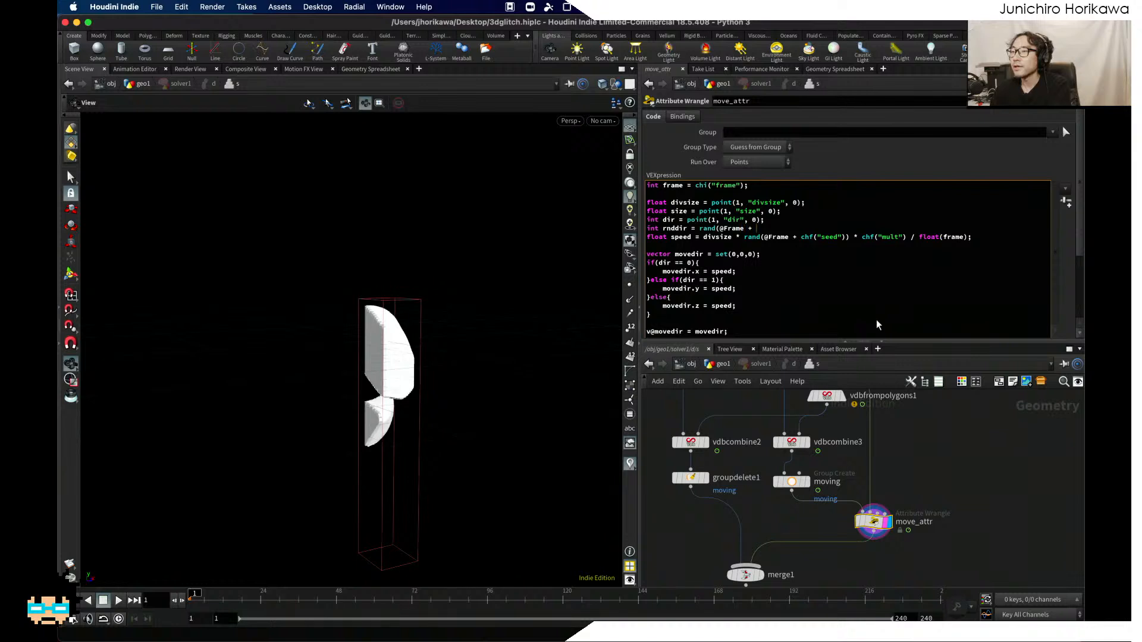
type("ch")
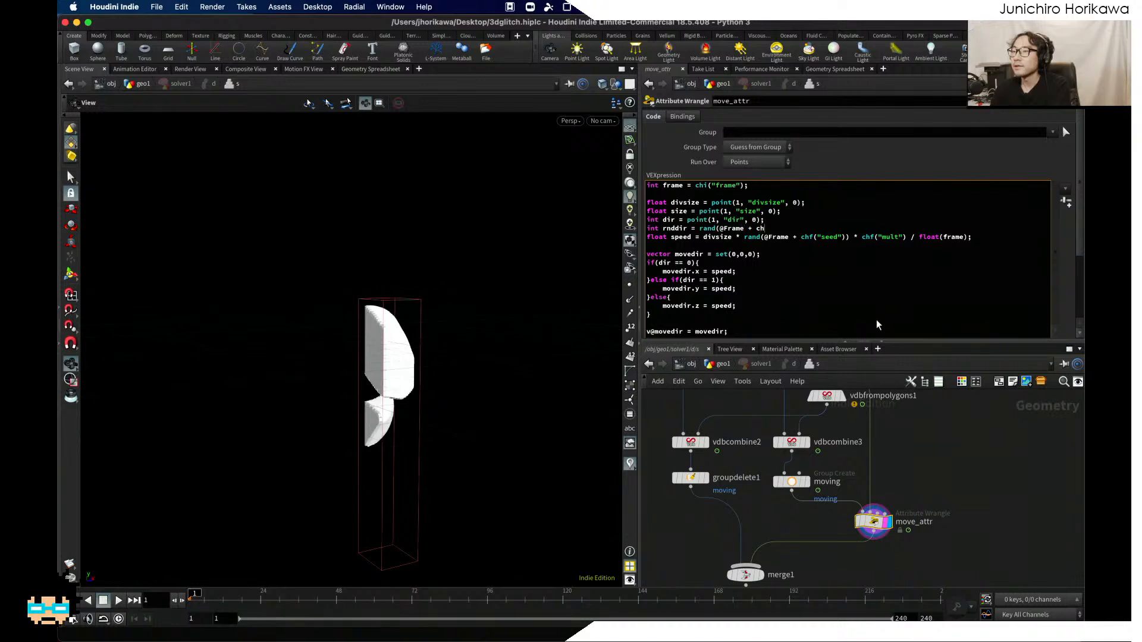
type("f(\"seed\") + 452.")
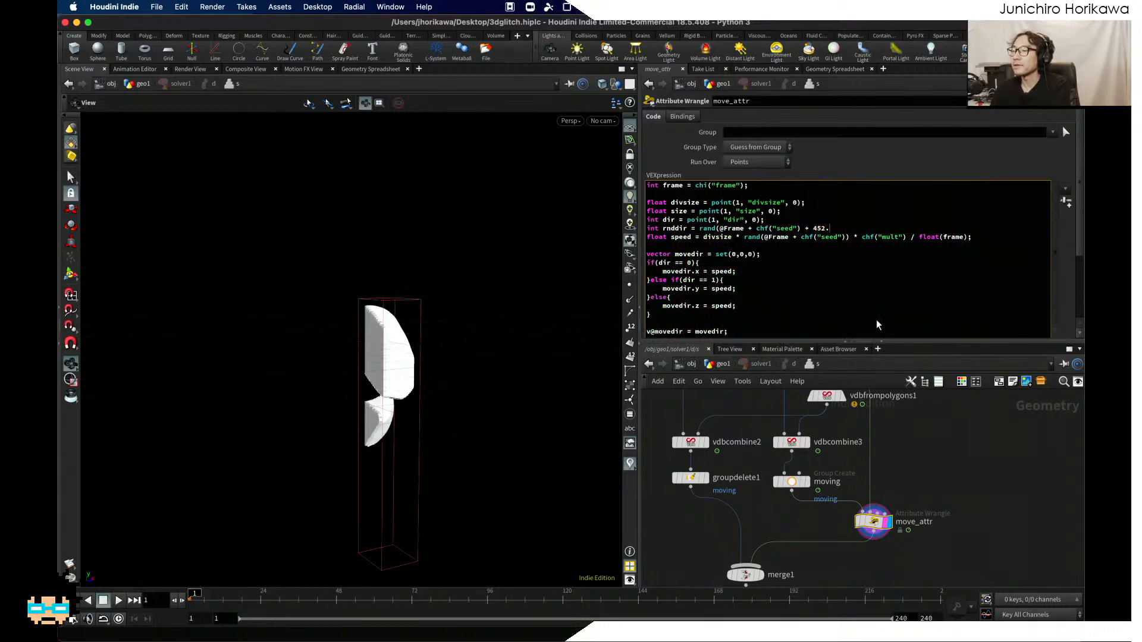
type("52)")
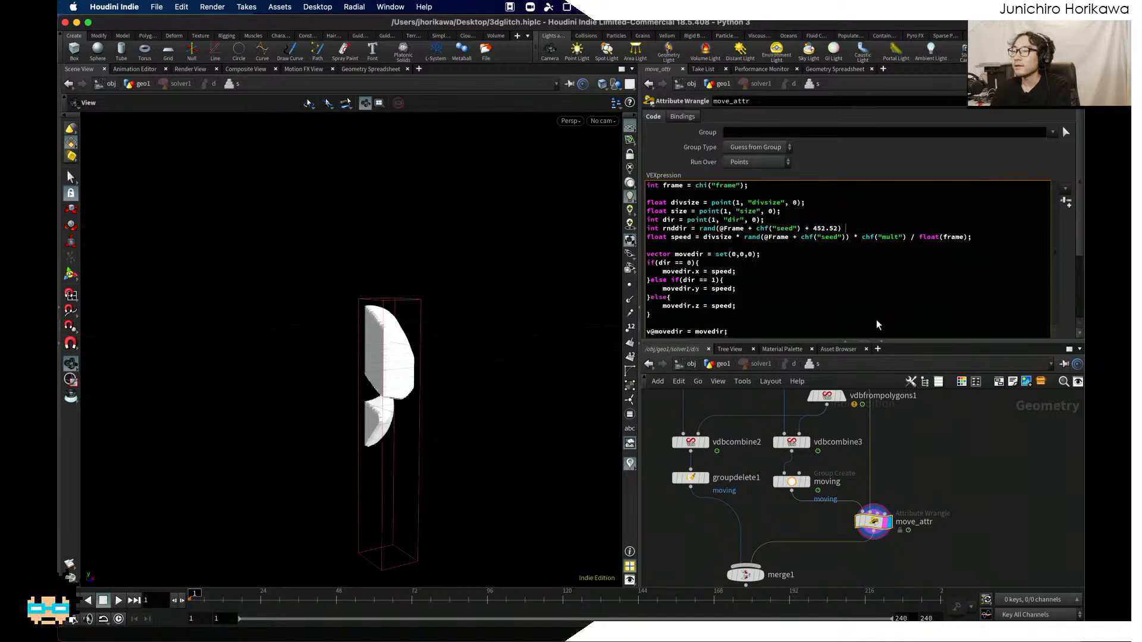
type(" < 0.")
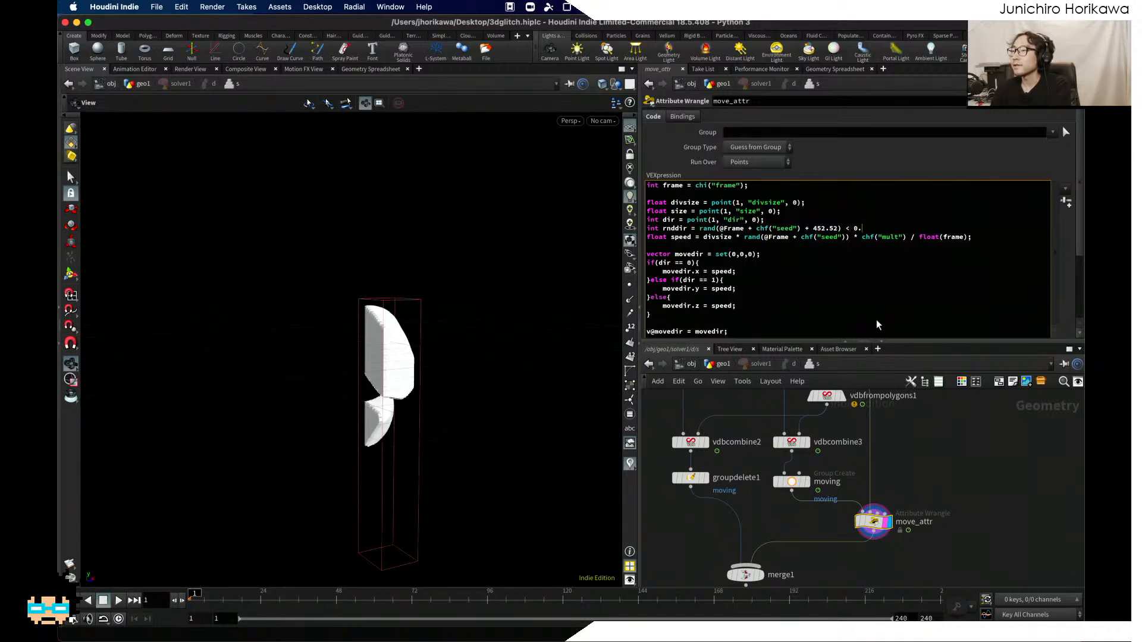
type("5")
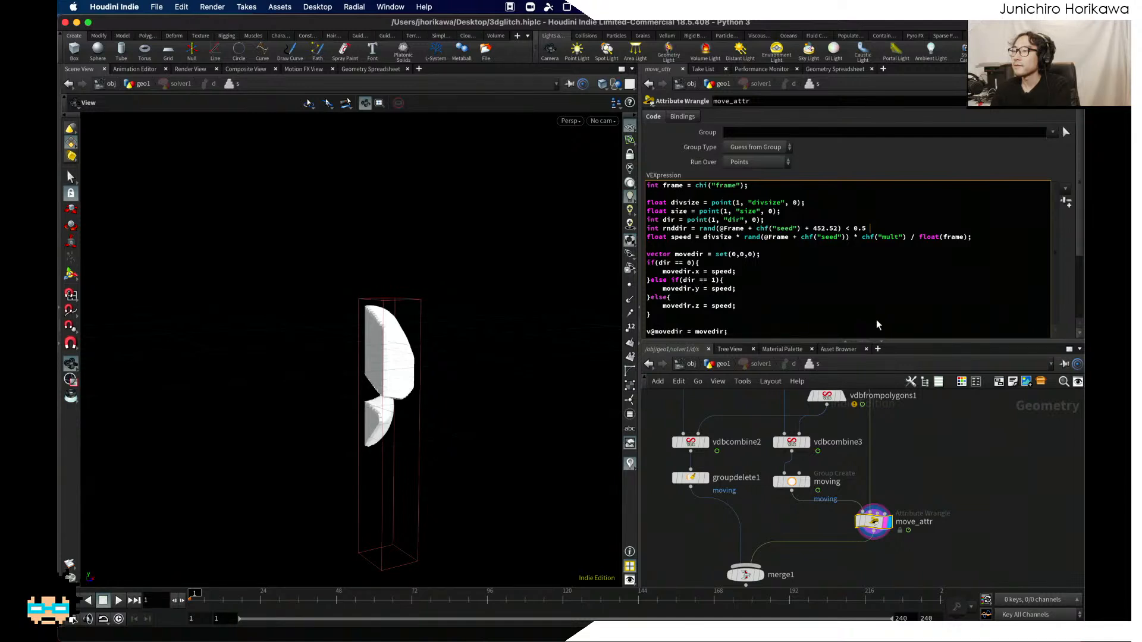
type(" ? -1")
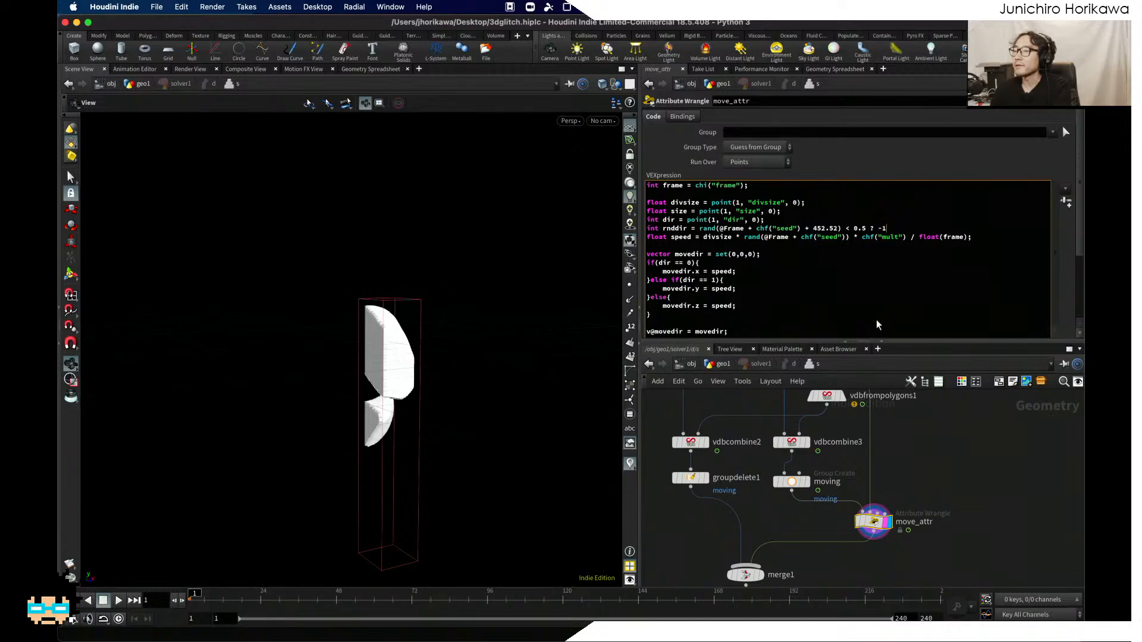
type(" : 1;")
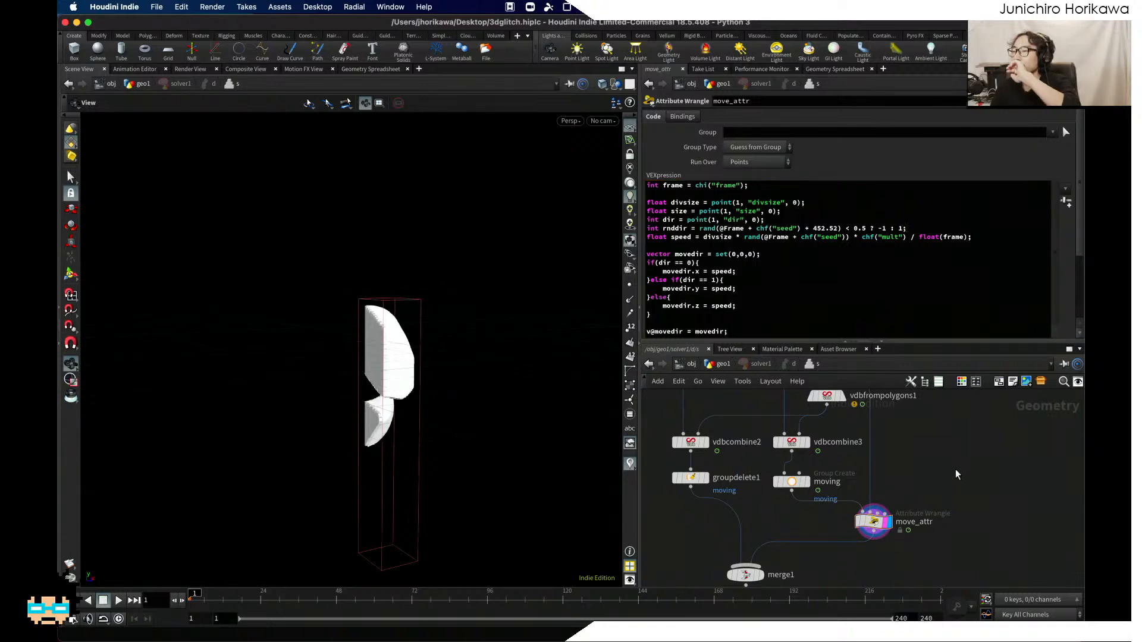
Step: Review the rnddir line's random test and its -1 and 1 outcomes
left_click_drag(908, 229, 661, 229)
left_click(680, 230)
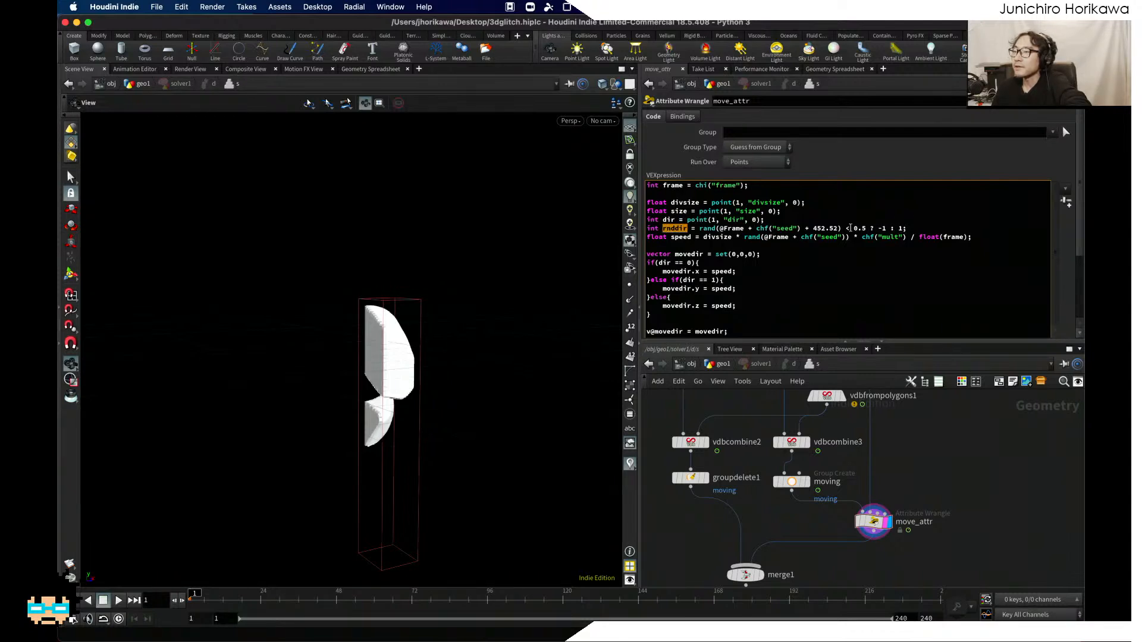
left_click(851, 228)
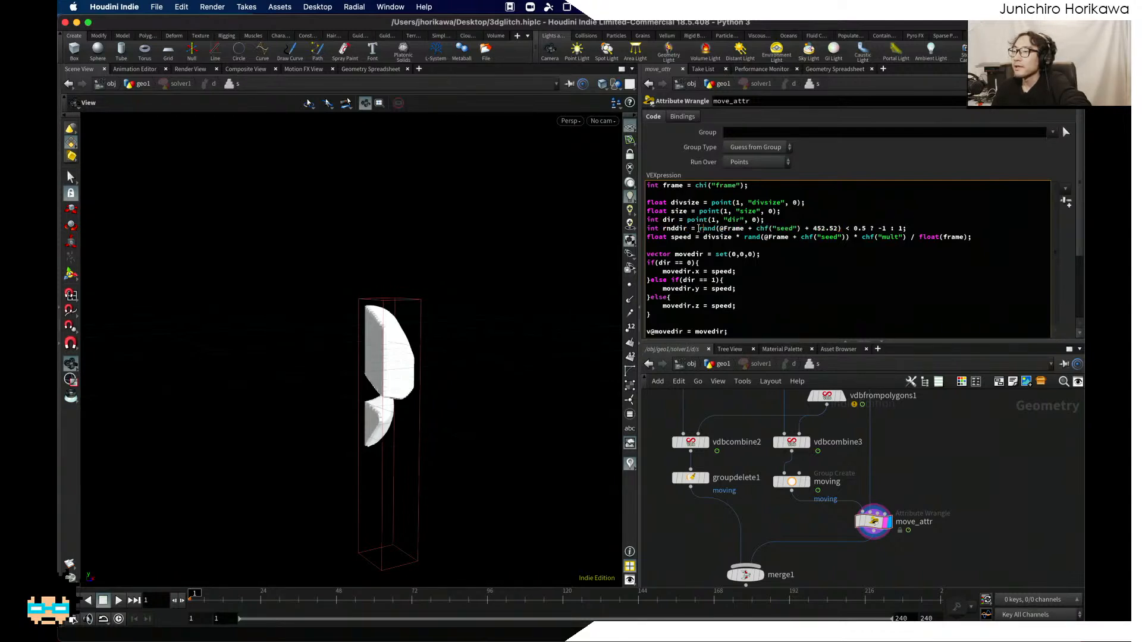
left_click_drag(699, 228, 845, 228)
left_click(846, 228)
double_click(881, 228)
double_click(901, 228)
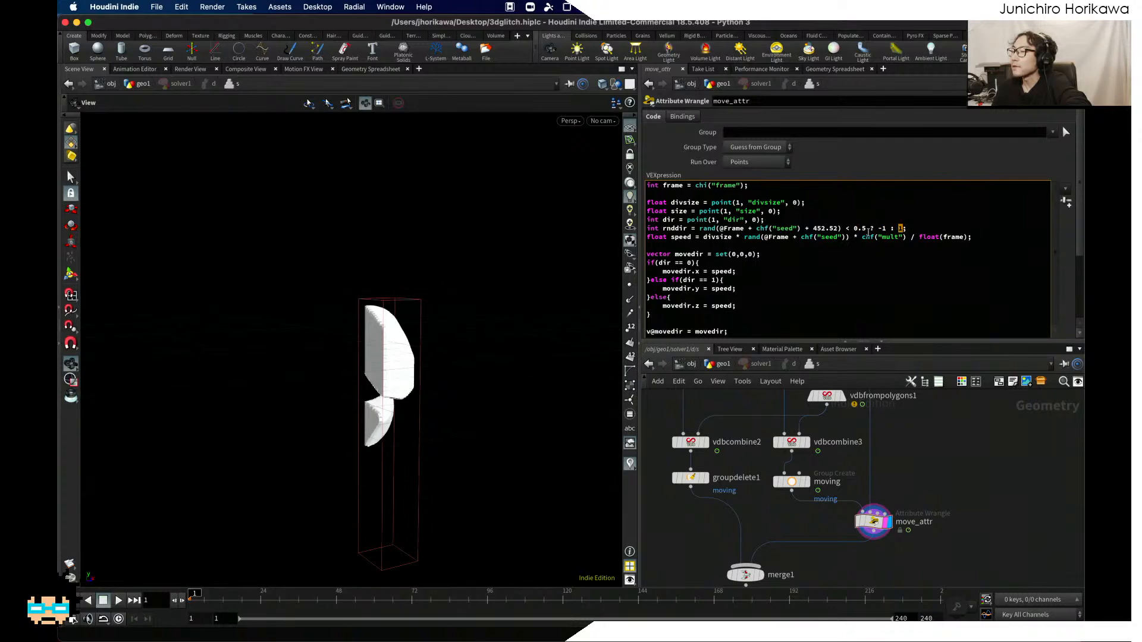
Step: Multiply the speed expression in move_attr by rnddir and save the scene file
left_click(969, 237)
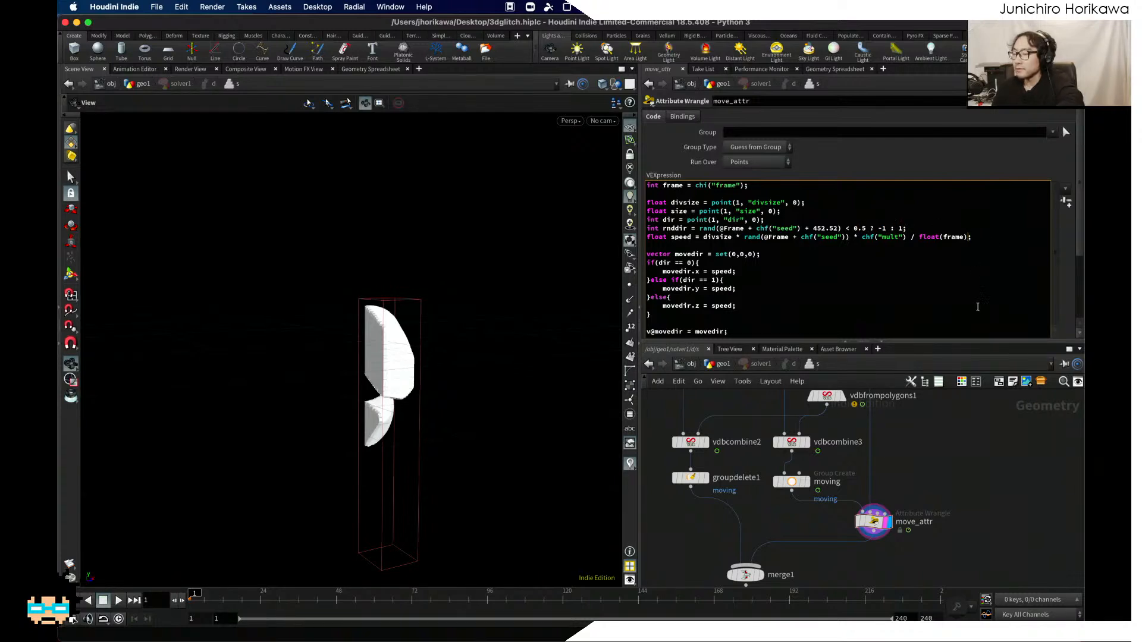
type("* ")
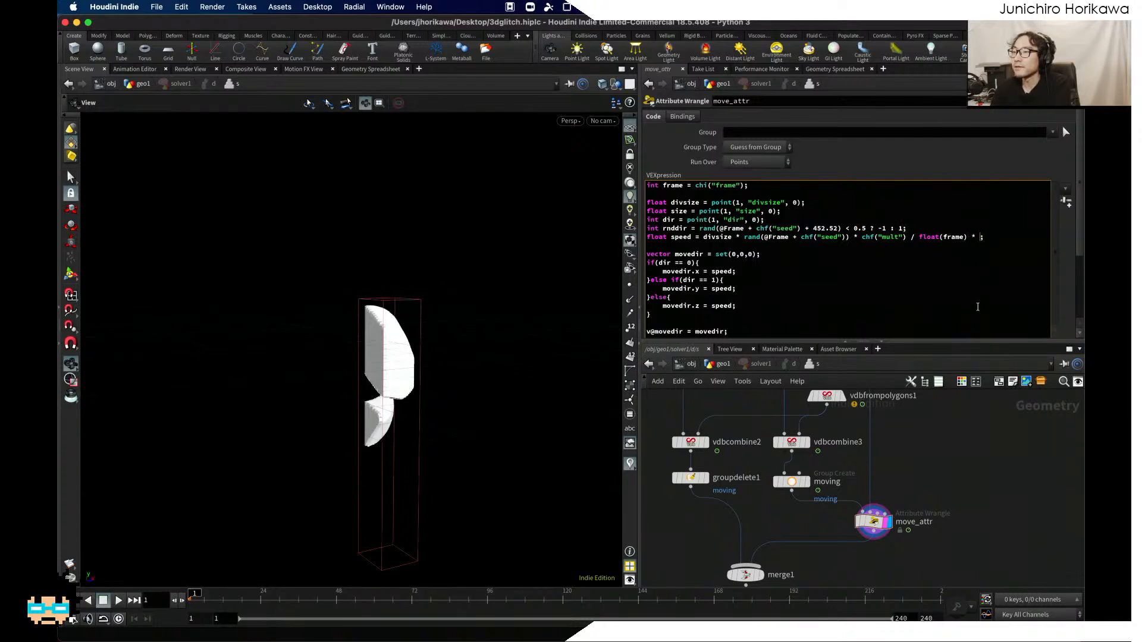
type("rnddir")
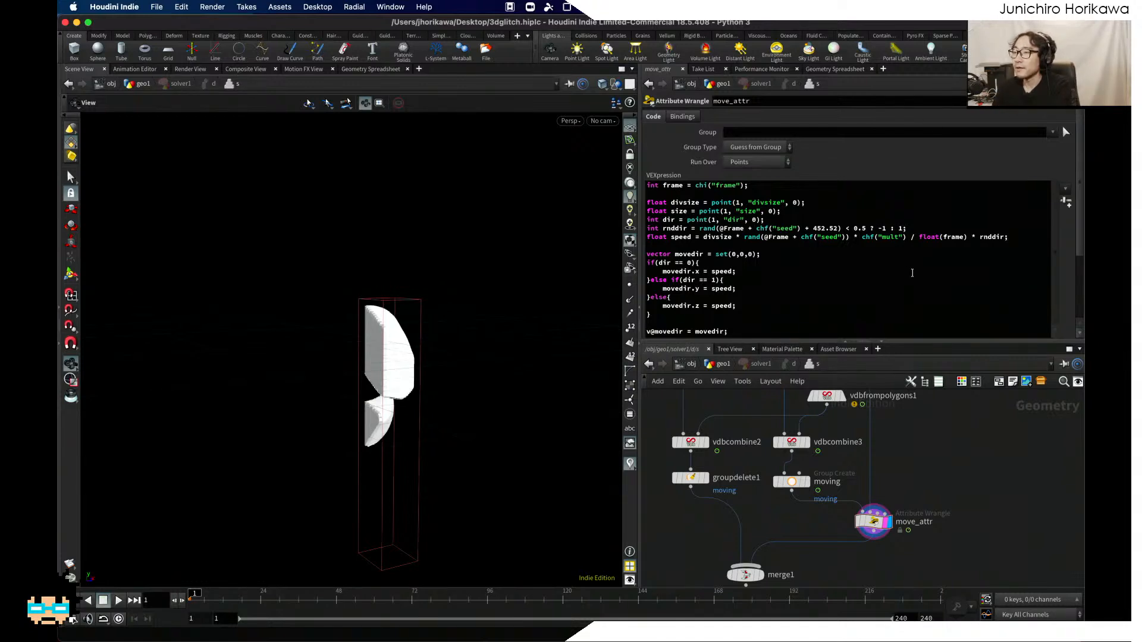
left_click(771, 268)
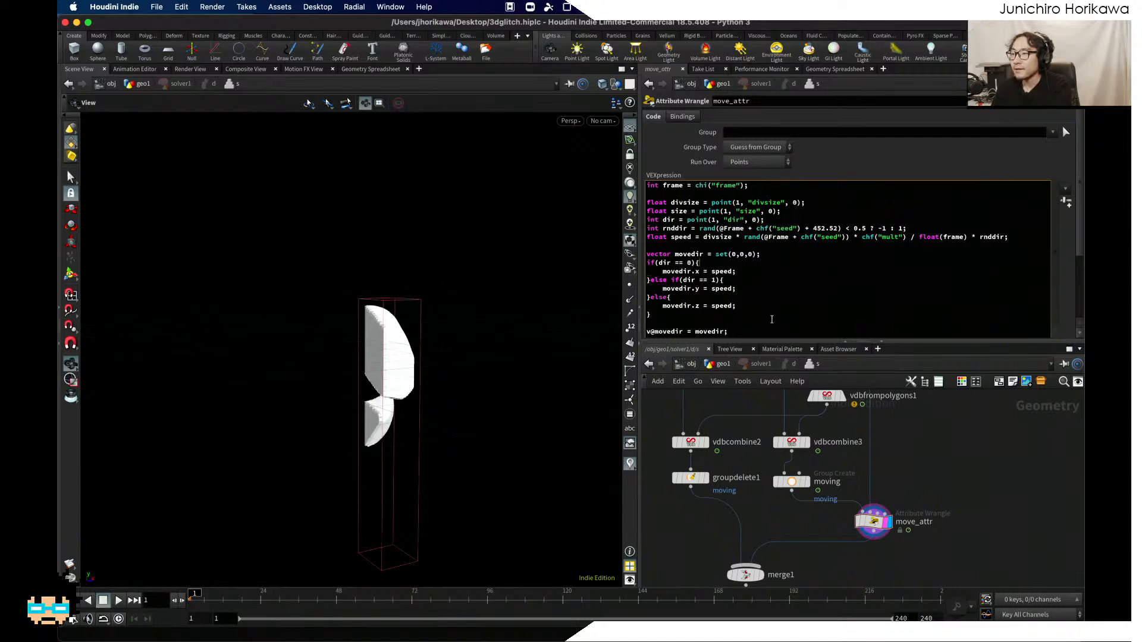
key("super+s")
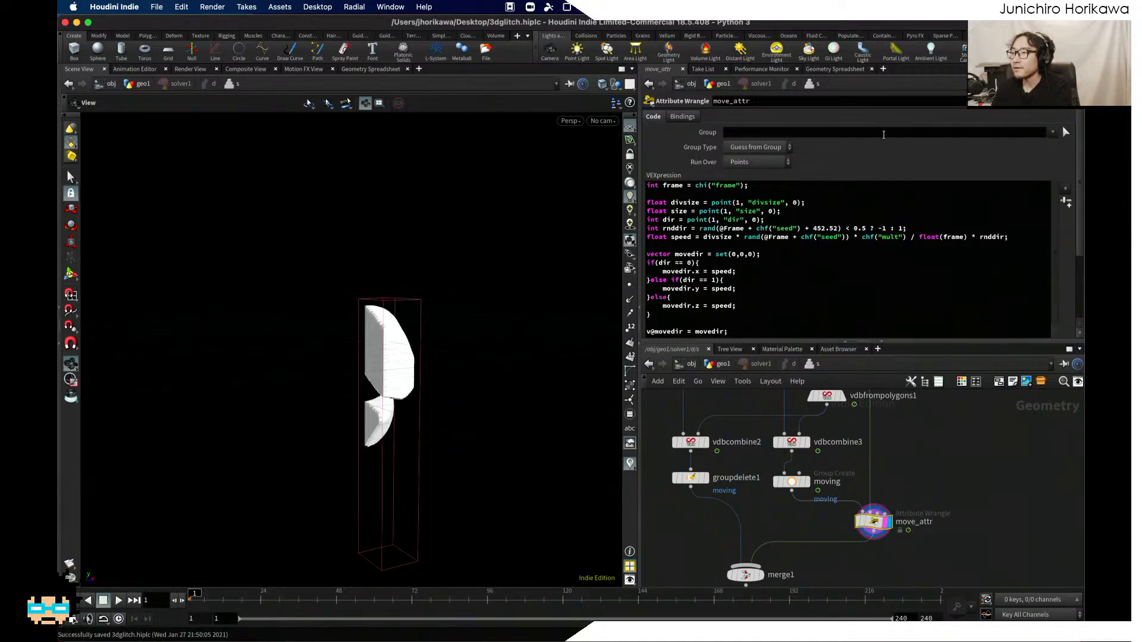
Step: Check the movedir vector in the geometry spreadsheet after the rnddir change, and return to the move_attr code
left_click(845, 69)
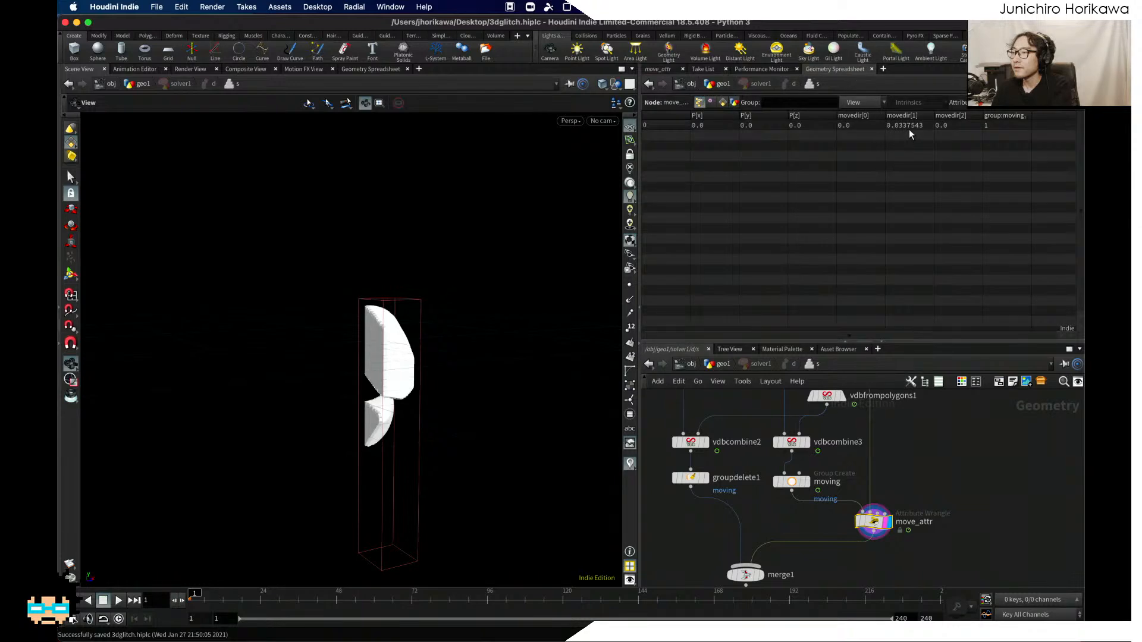
left_click(660, 69)
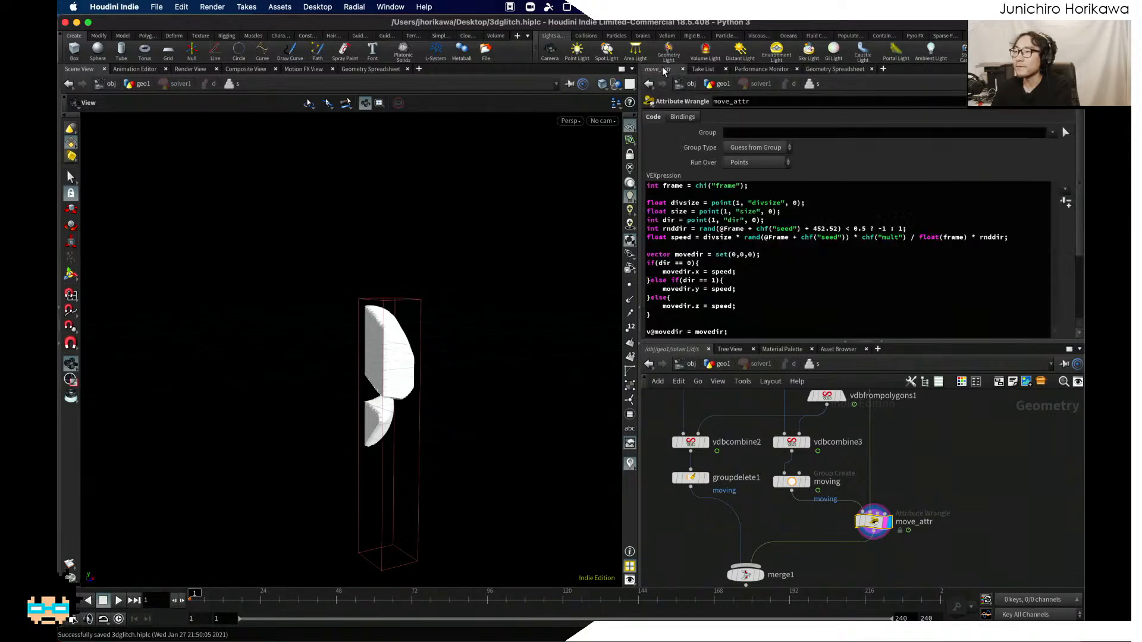
Step: Set the Seed parameter of move_attr to 0.6732 and check the movedir vector in the geometry spreadsheet
scroll(1070, 238, "down", 3)
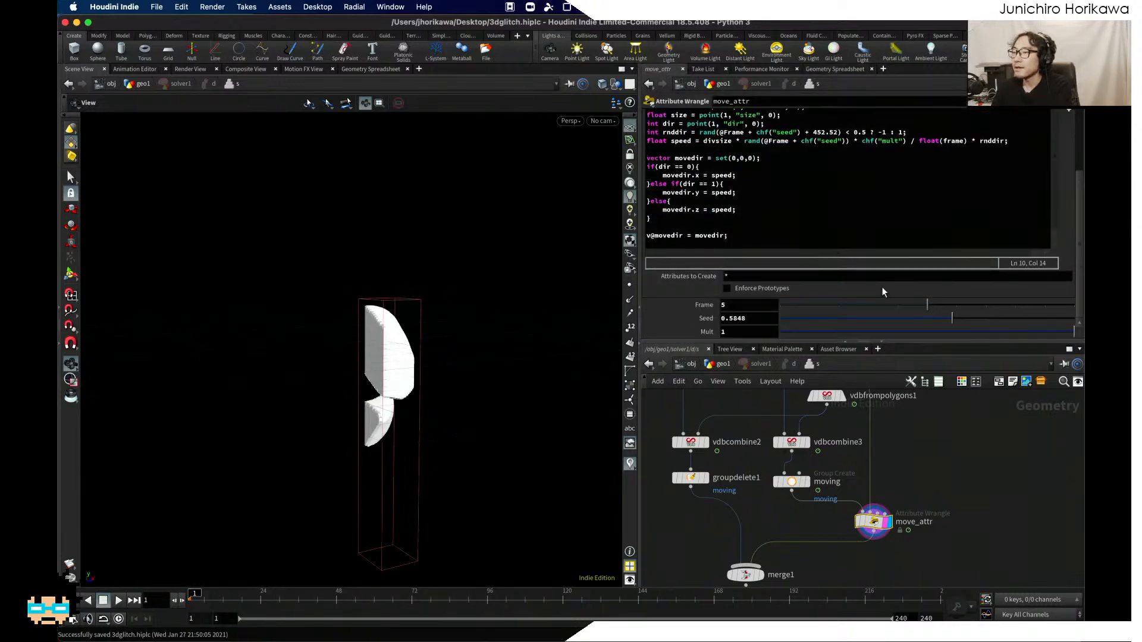
left_click(895, 320)
left_click_drag(953, 324, 978, 319)
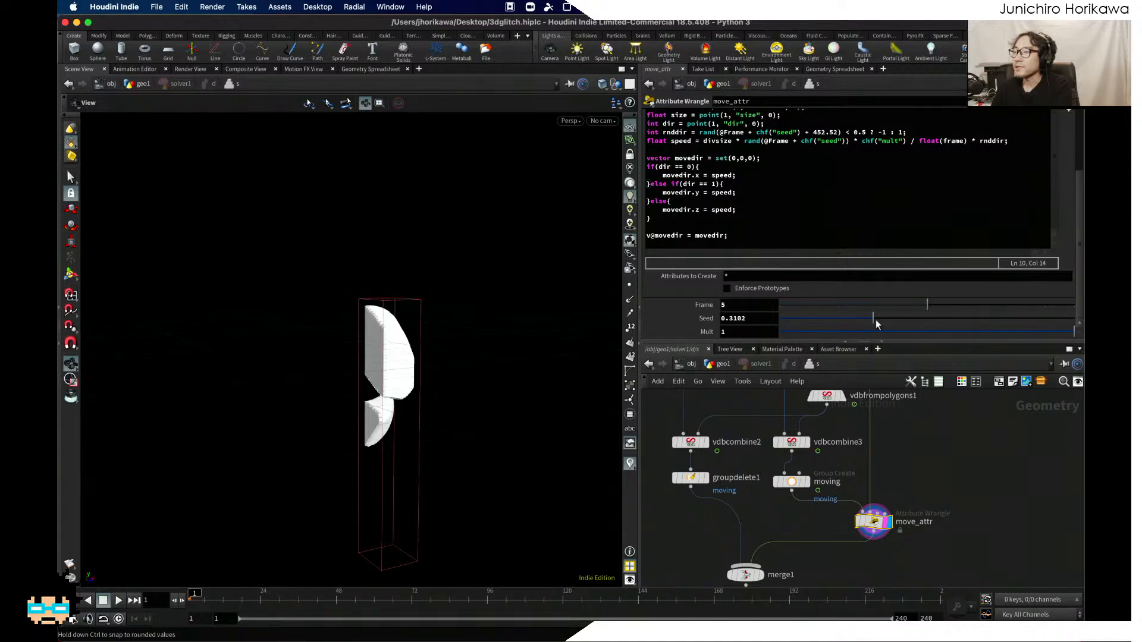
left_click(844, 68)
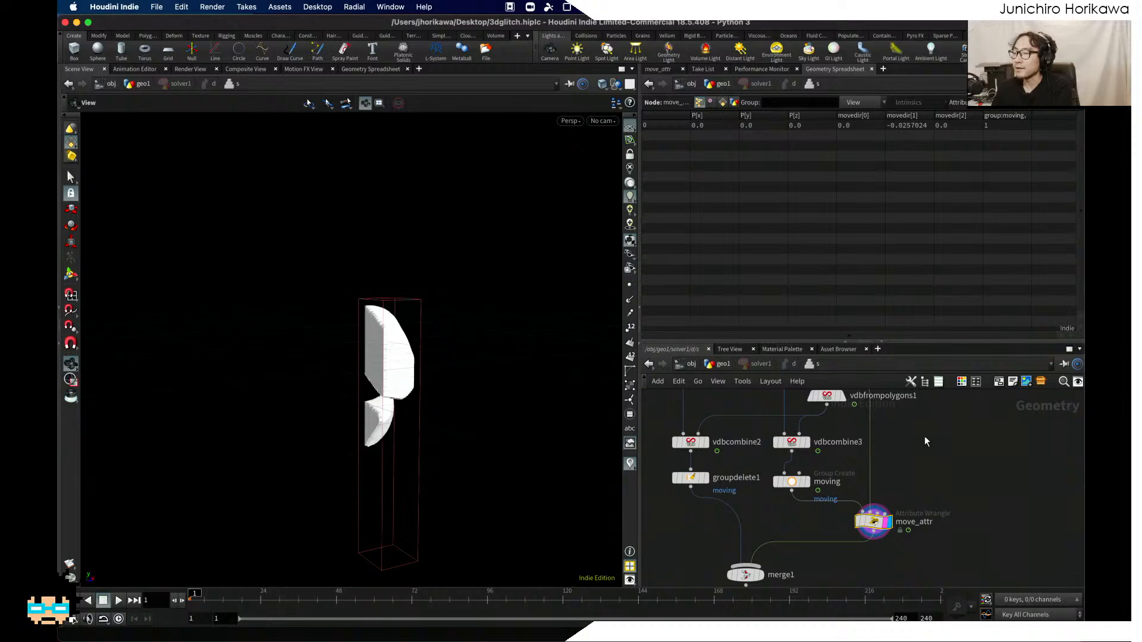
Step: Display merge1 and inspect its node information and combined geometry, including the surface VDBs and the moving point group
scroll(925, 441, "down", 2)
middle_click_drag(854, 523, 886, 487)
scroll(844, 512, "up", 1)
left_click(845, 512)
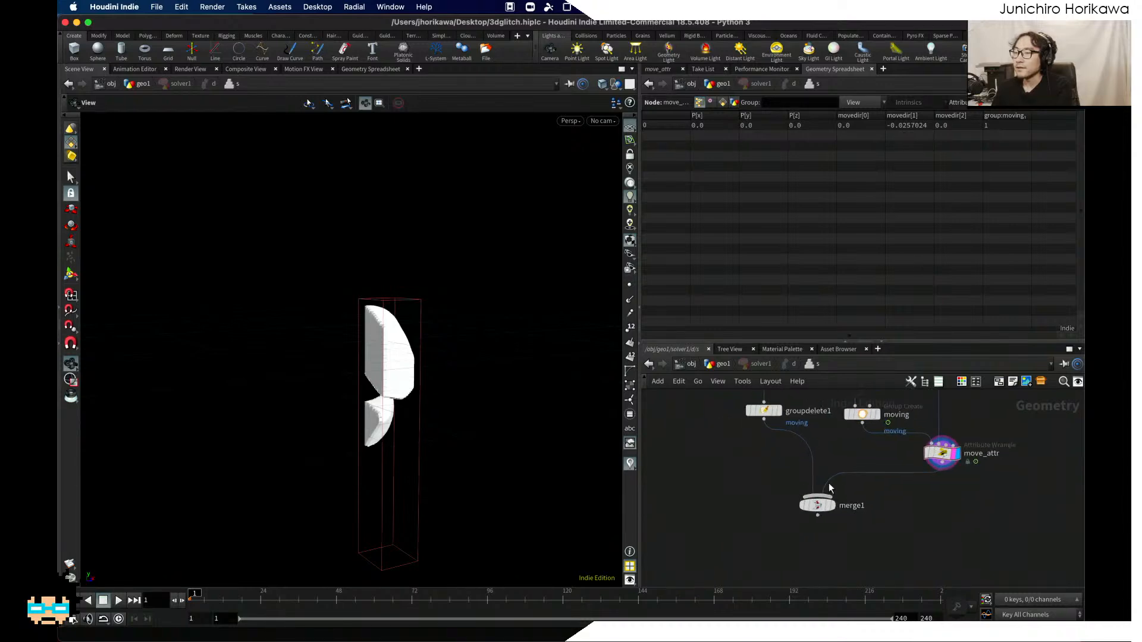
scroll(839, 510, "up", 2)
left_click(830, 506)
left_click(825, 510)
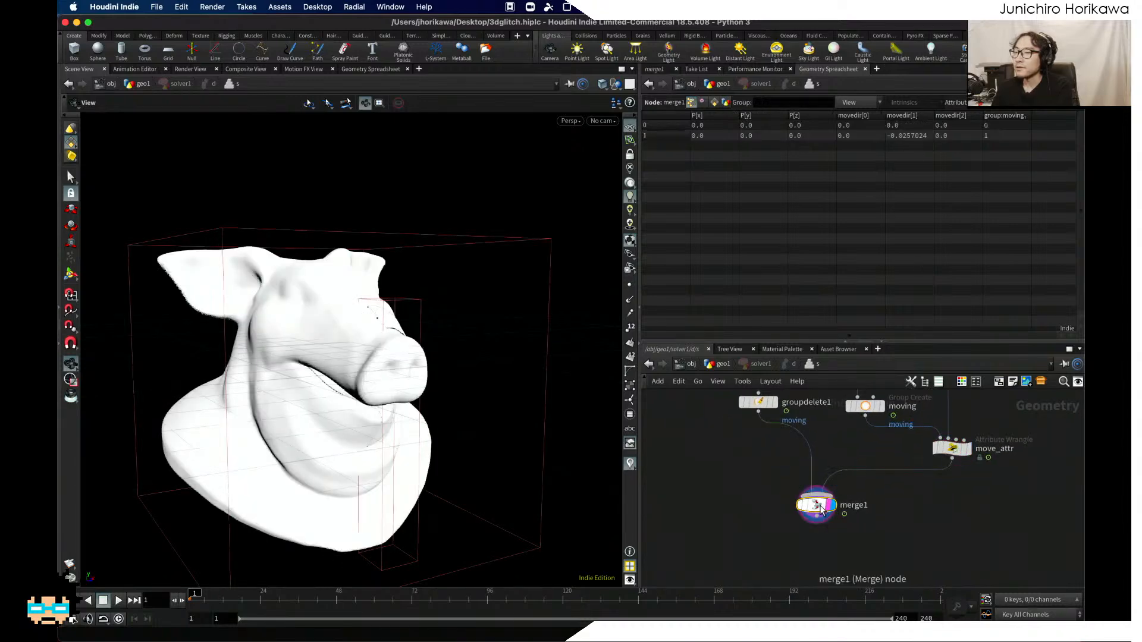
middle_click(822, 508)
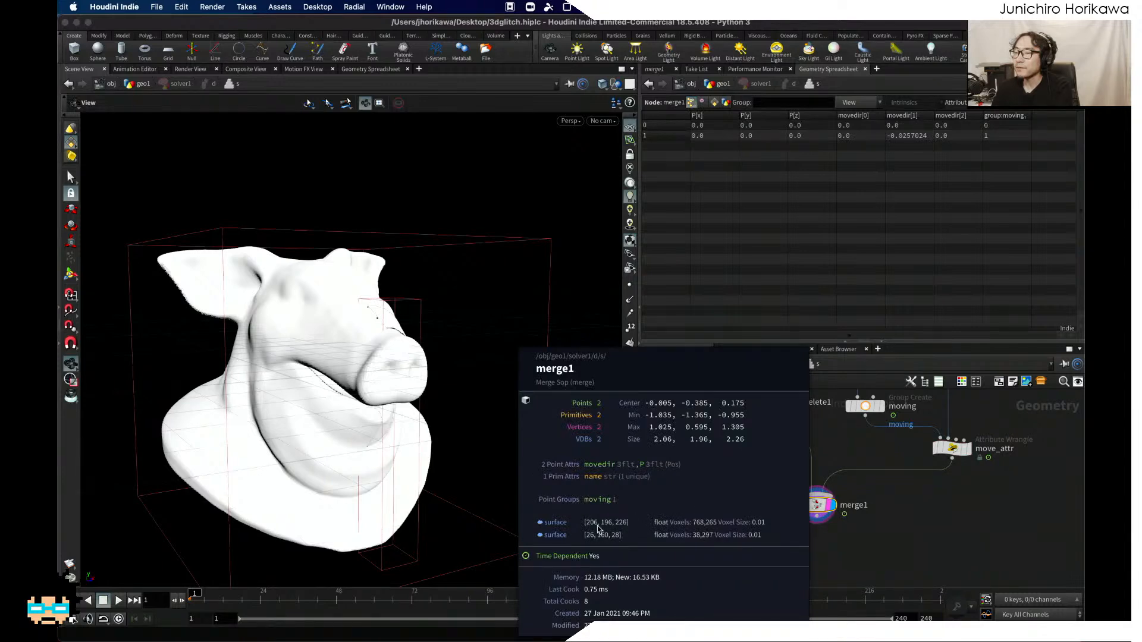
left_click_drag(460, 419, 428, 226)
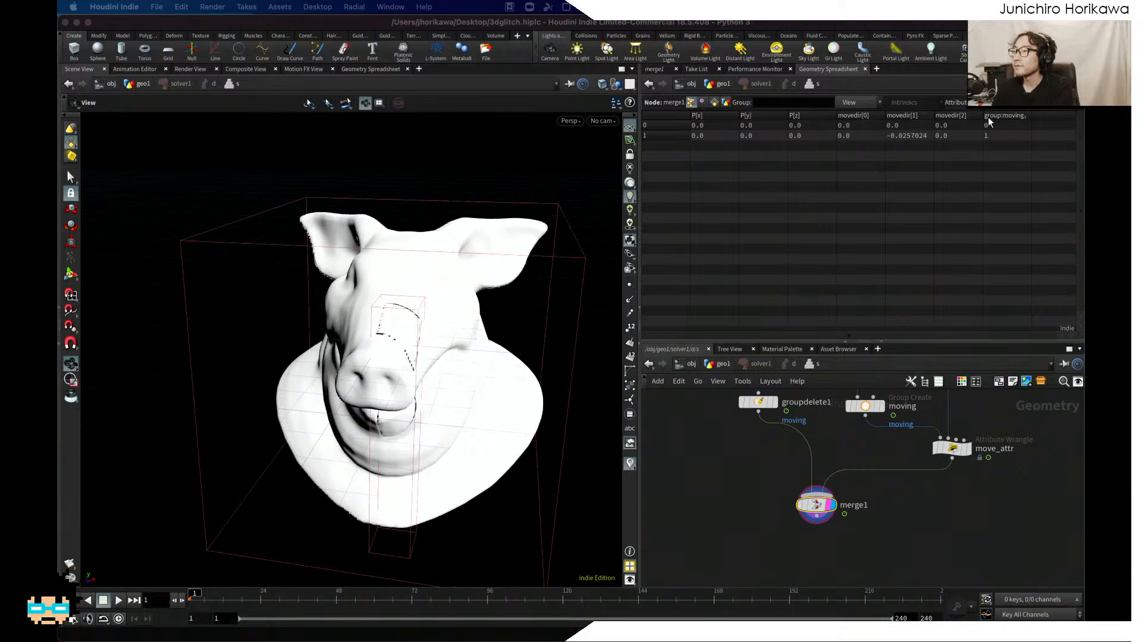
Step: Add a Point Wrangle below merge1 and wire merge1's output into its first input
left_click(887, 546)
scroll(887, 546, "down", 3)
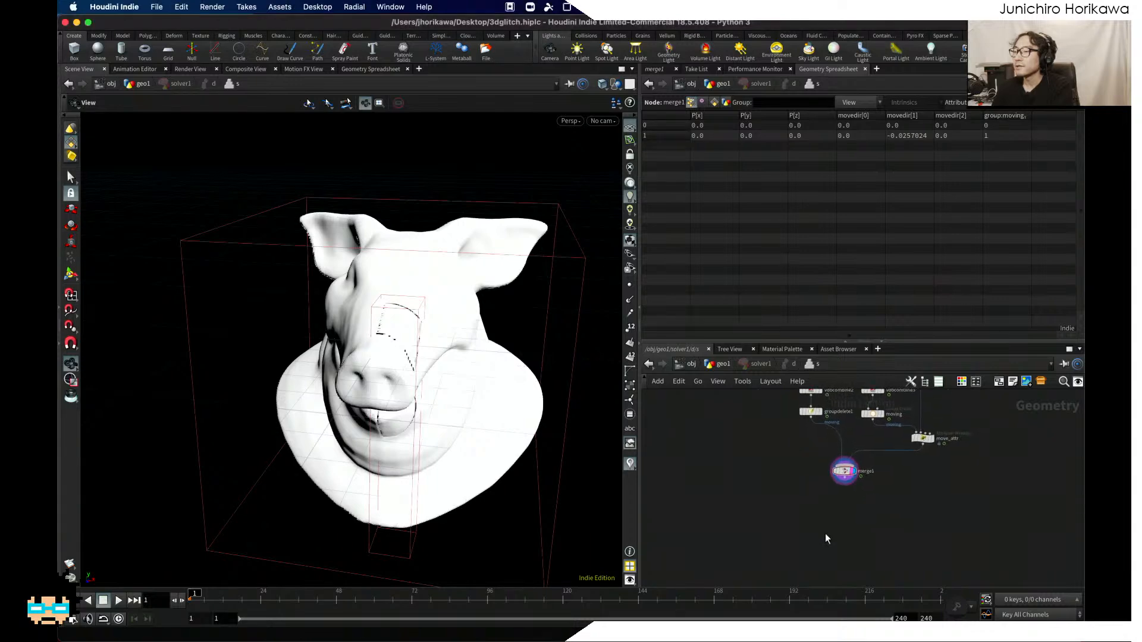
key("Tab")
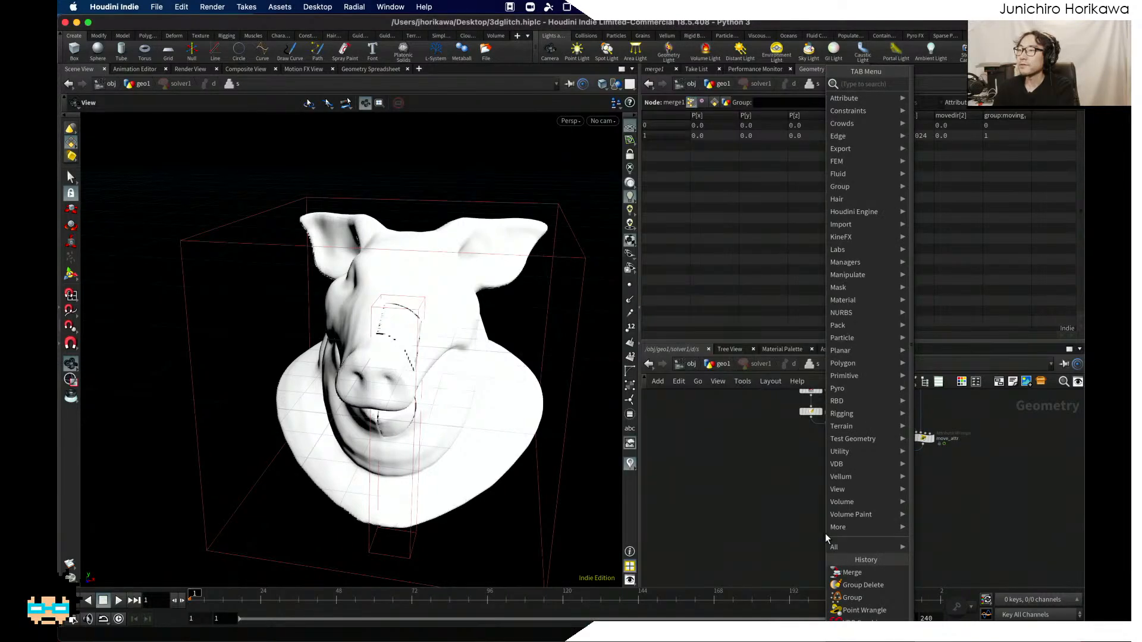
type("point wr")
key("Return")
left_click(825, 534)
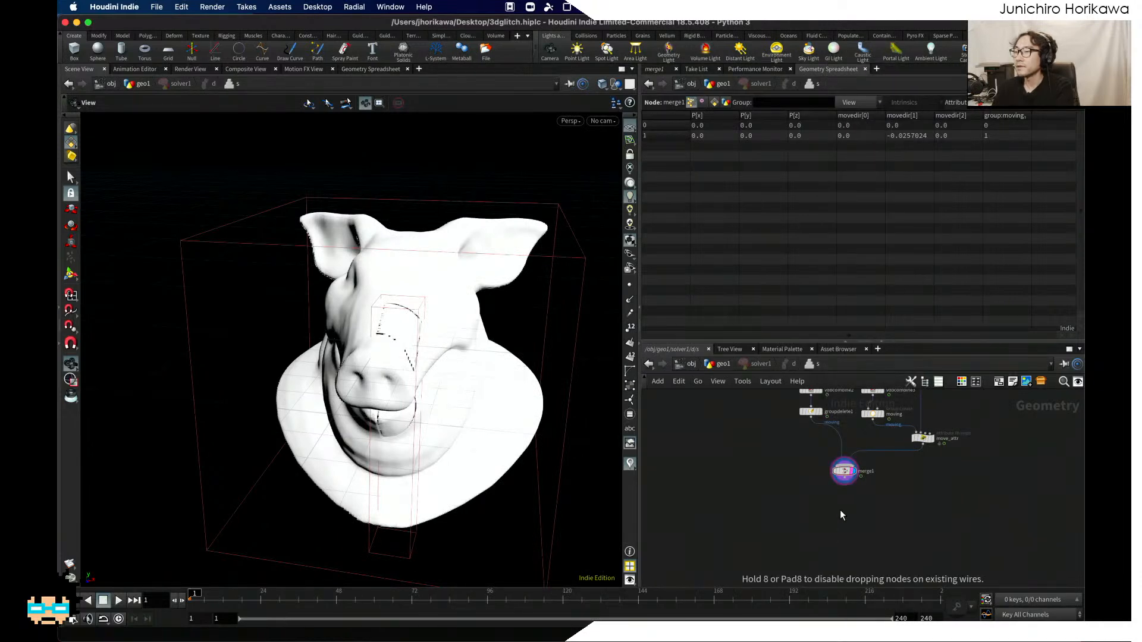
left_click(844, 476)
scroll(845, 487, "up", 3)
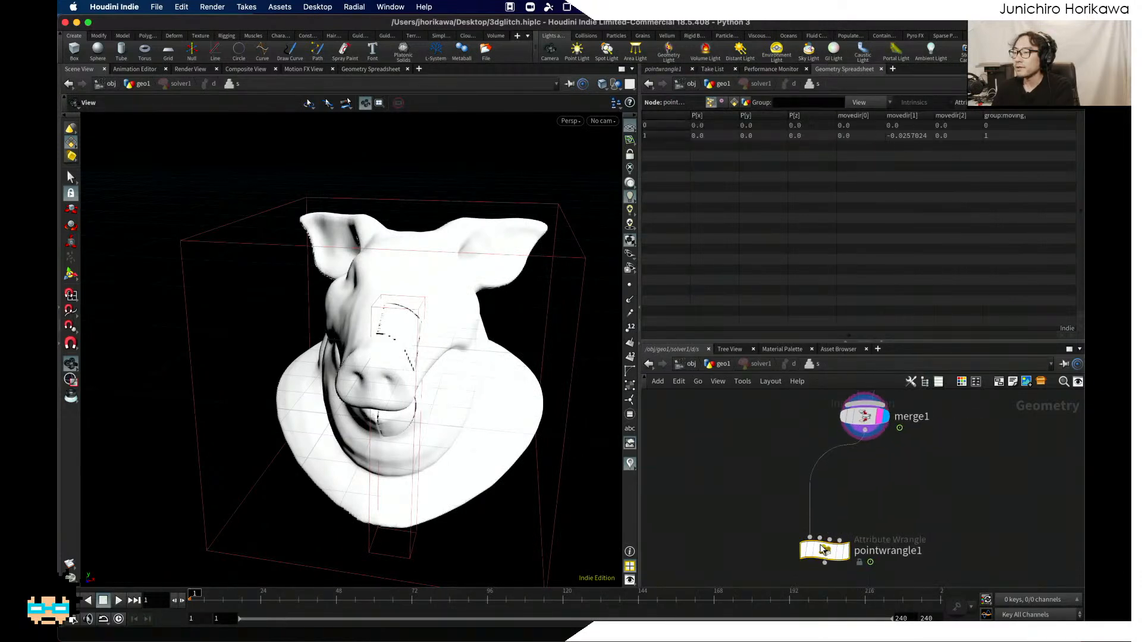
Step: Rename the new wrangle as move and make it the displayed node
left_click(867, 558)
type("move")
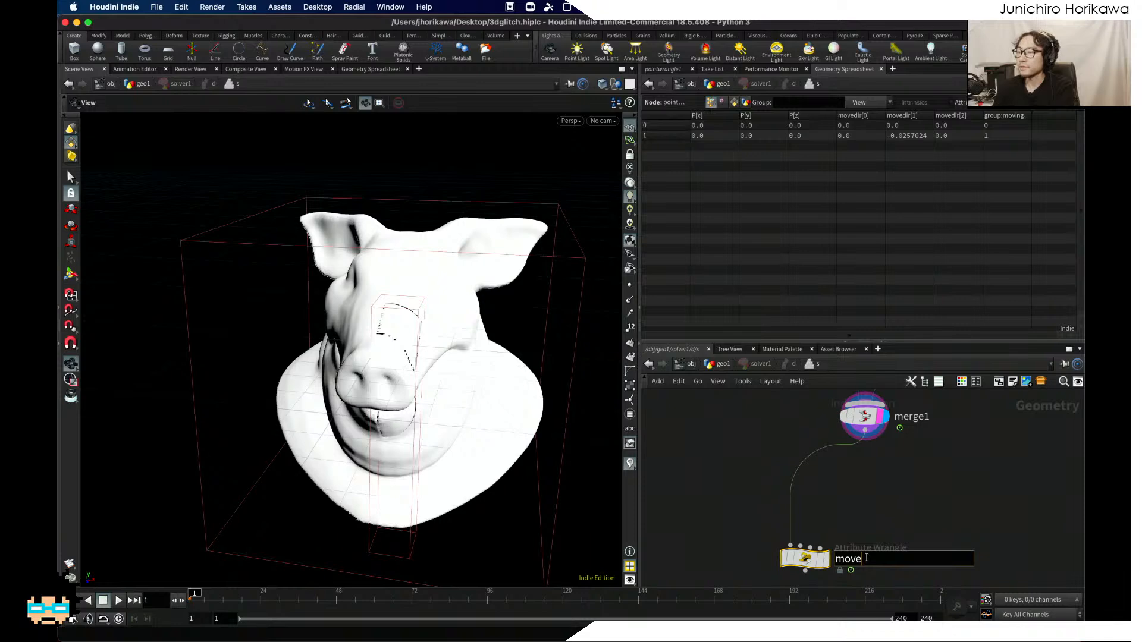
key("Return")
left_click(825, 559)
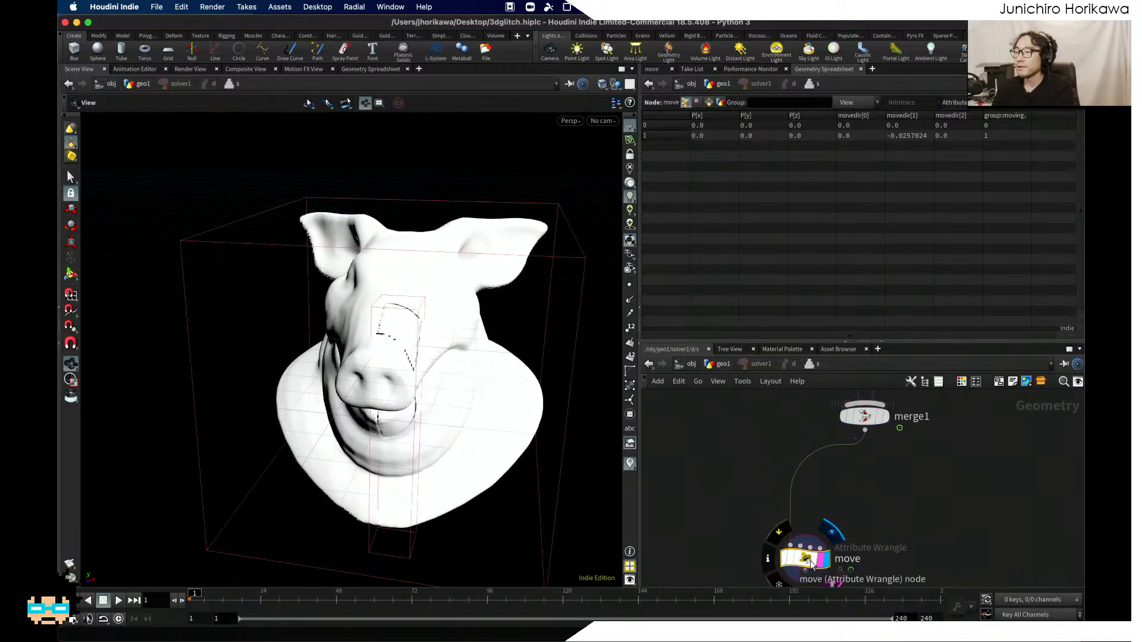
Step: Restrict the move wrangle to the point group moving
left_click(653, 71)
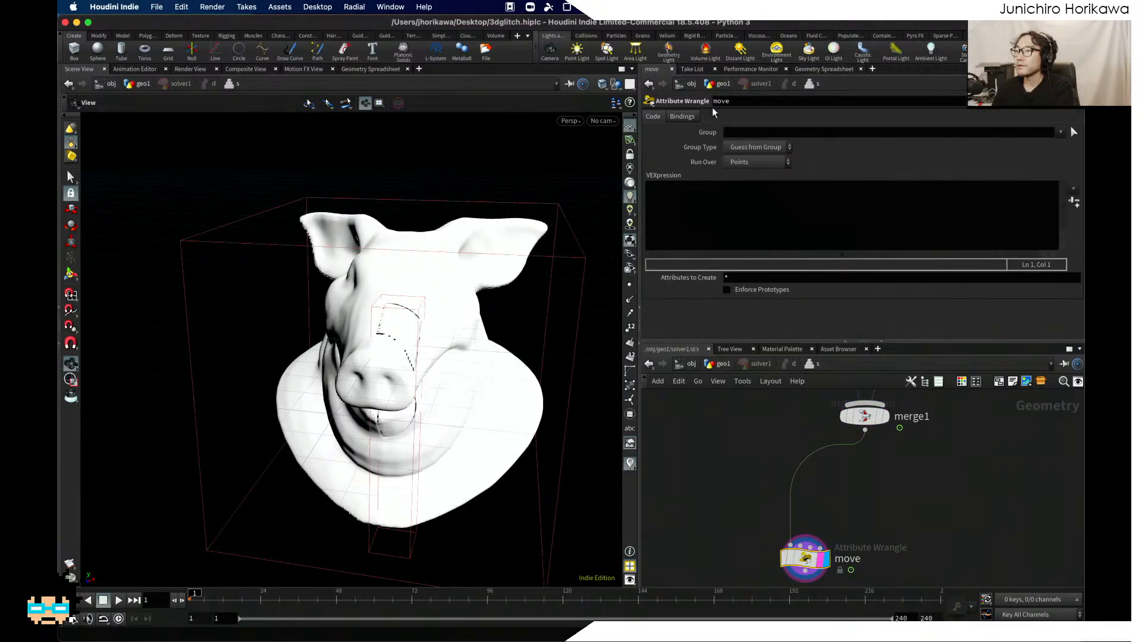
left_click(748, 133)
type("moving")
key("Return")
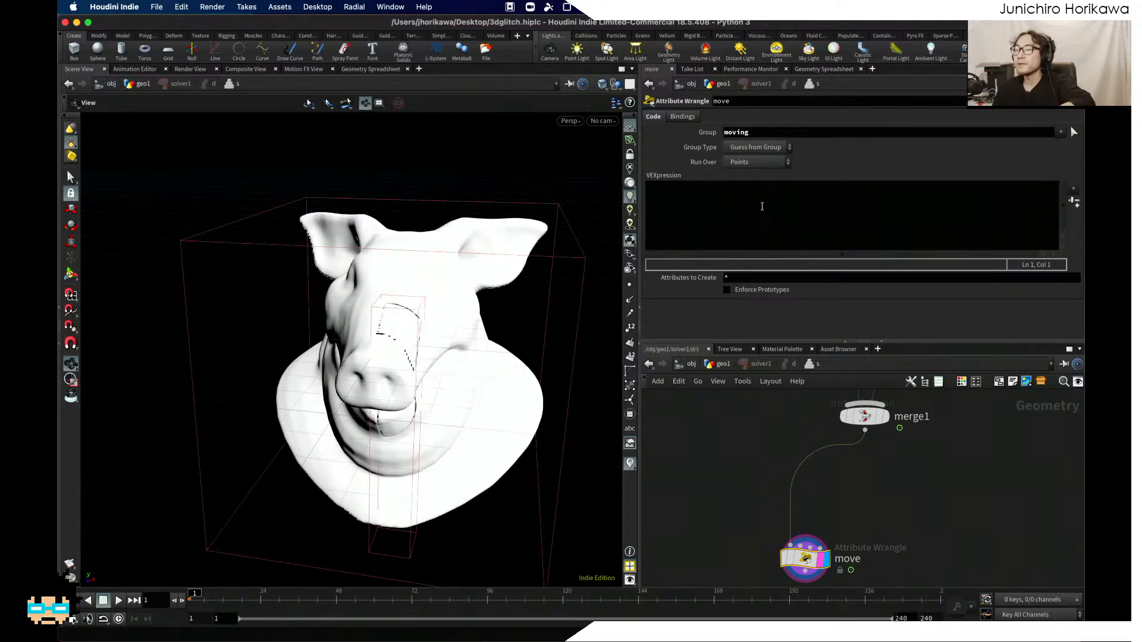
left_click(762, 207)
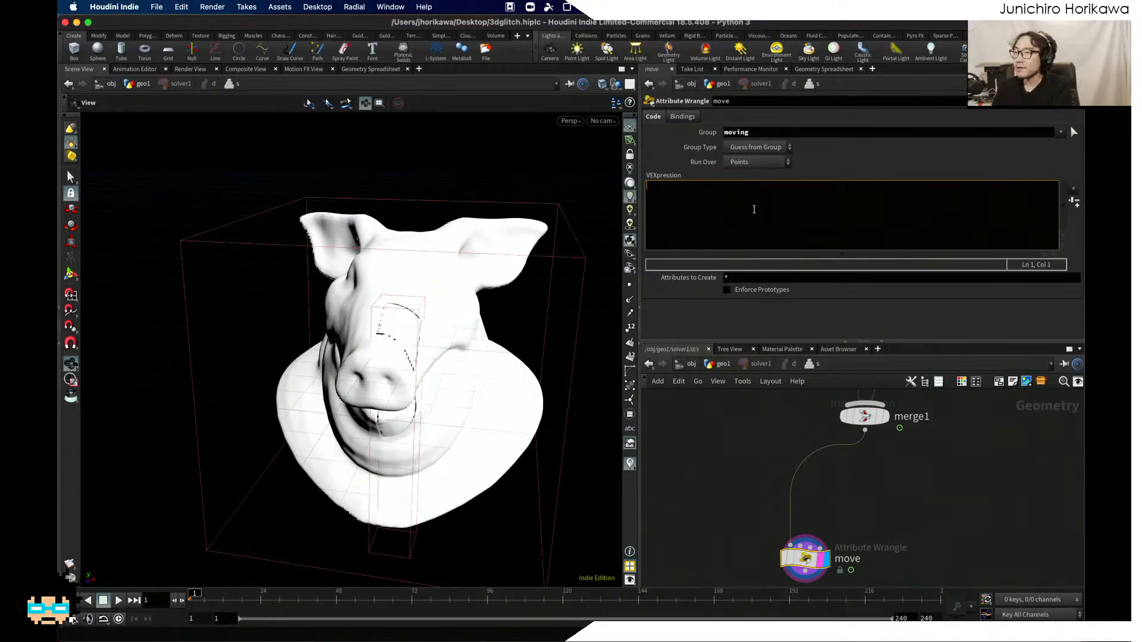
Step: Check merge1's movedir and moving group values in the geometry spreadsheet, and return to the move wrangle's parameters
left_click(864, 416)
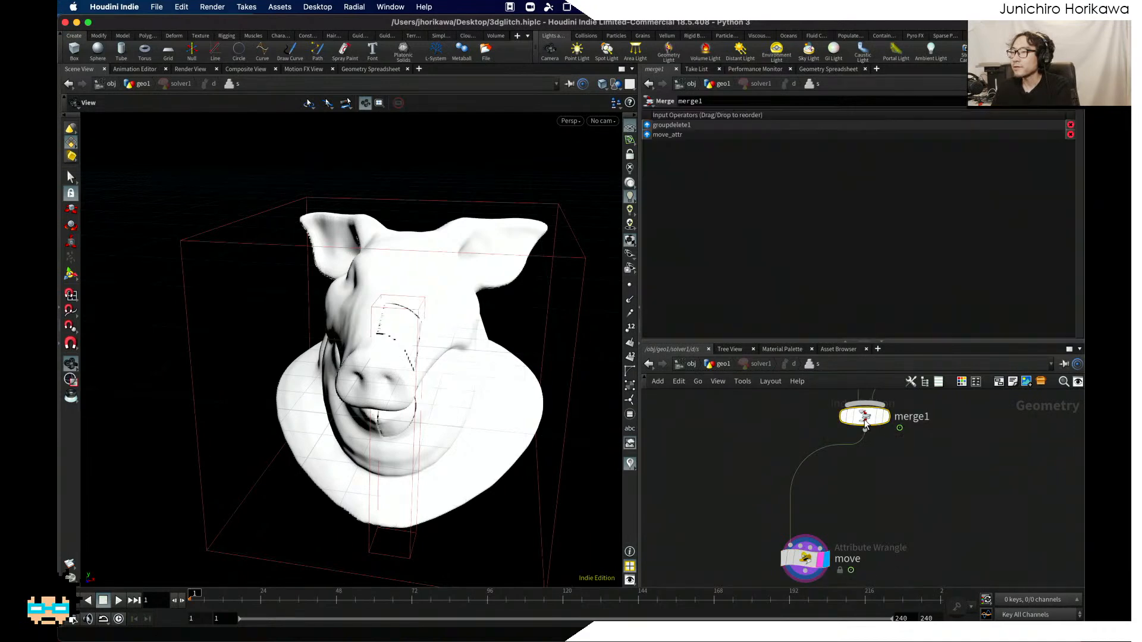
left_click(833, 71)
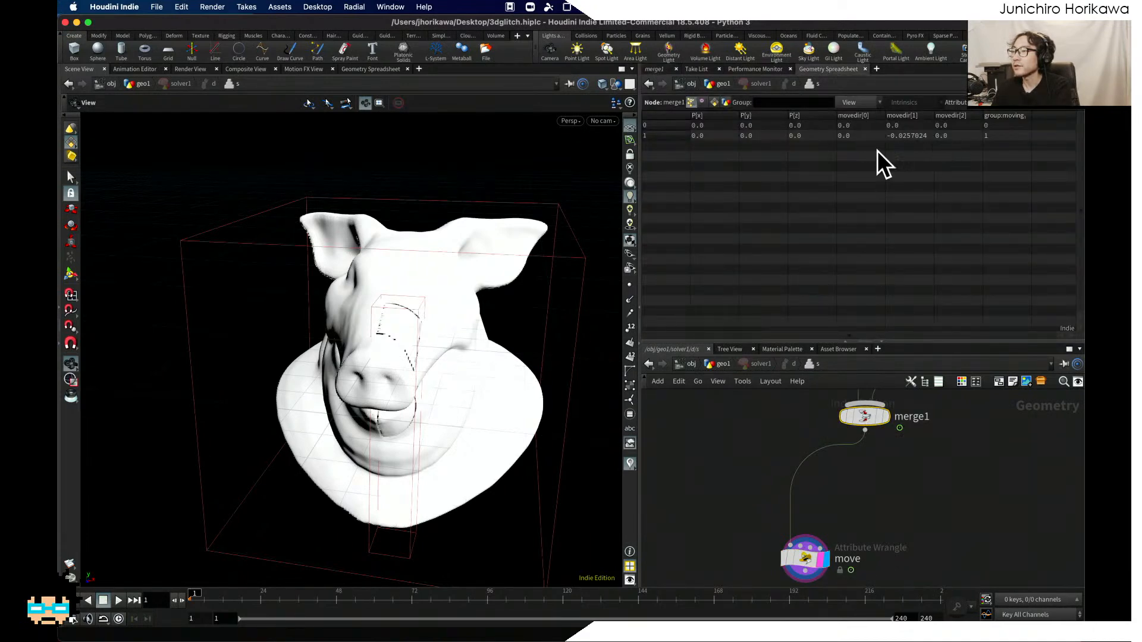
left_click(656, 84)
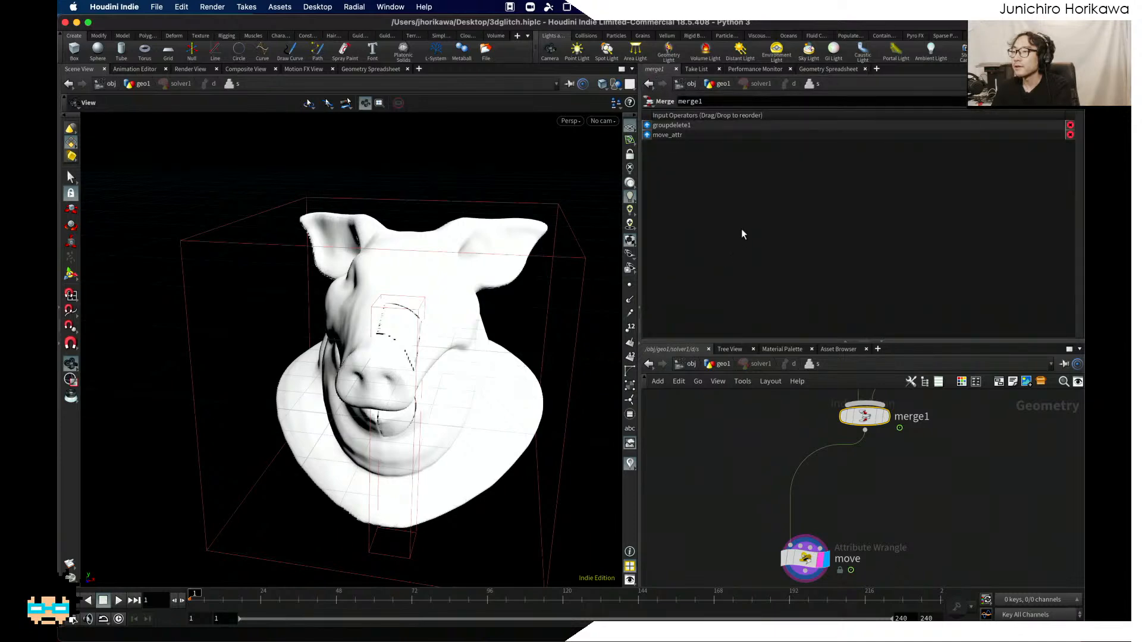
left_click(807, 537)
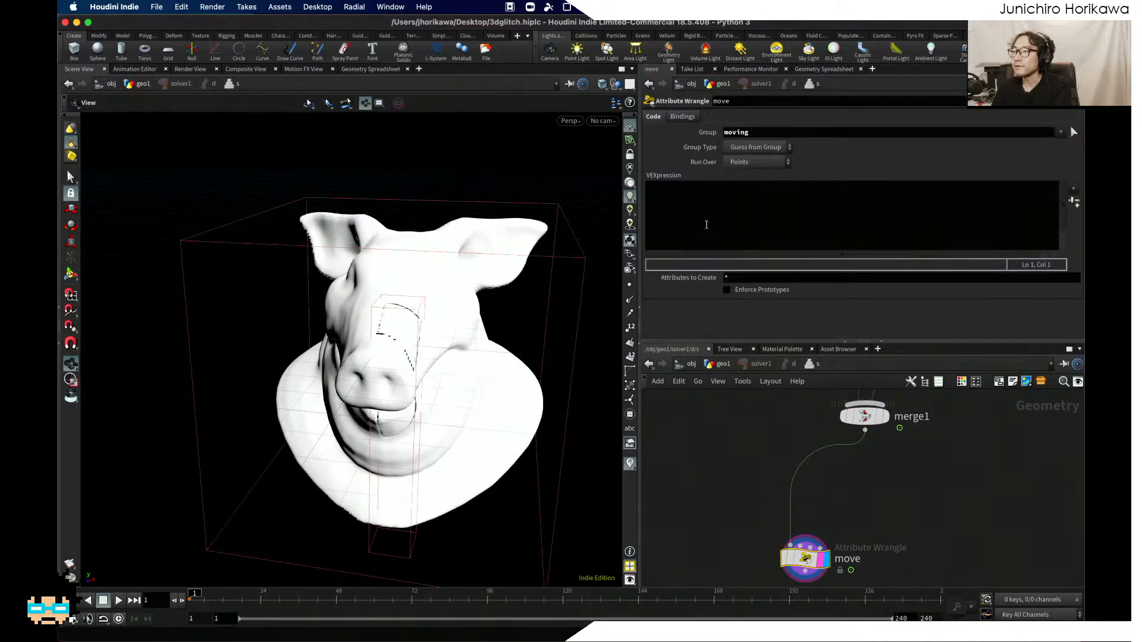
Step: Write the VEX line @P += v@movedir; in the move wrangle to offset the grouped points
left_click(706, 224)
type("@P ")
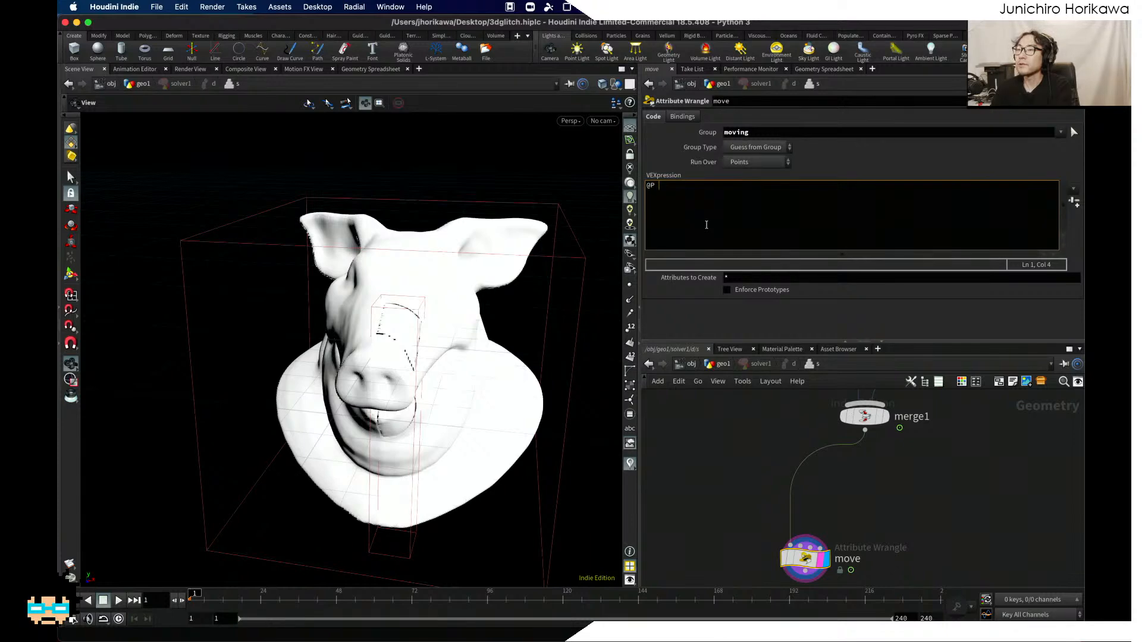
type("+= vmovedi")
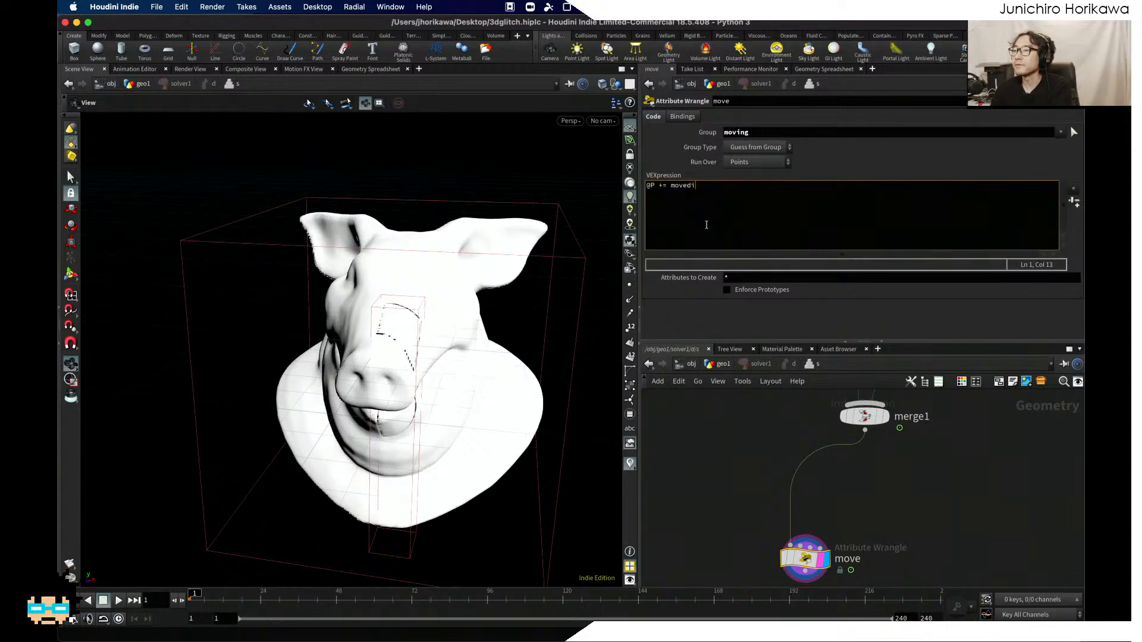
type("r;")
left_click(671, 185)
type("v")
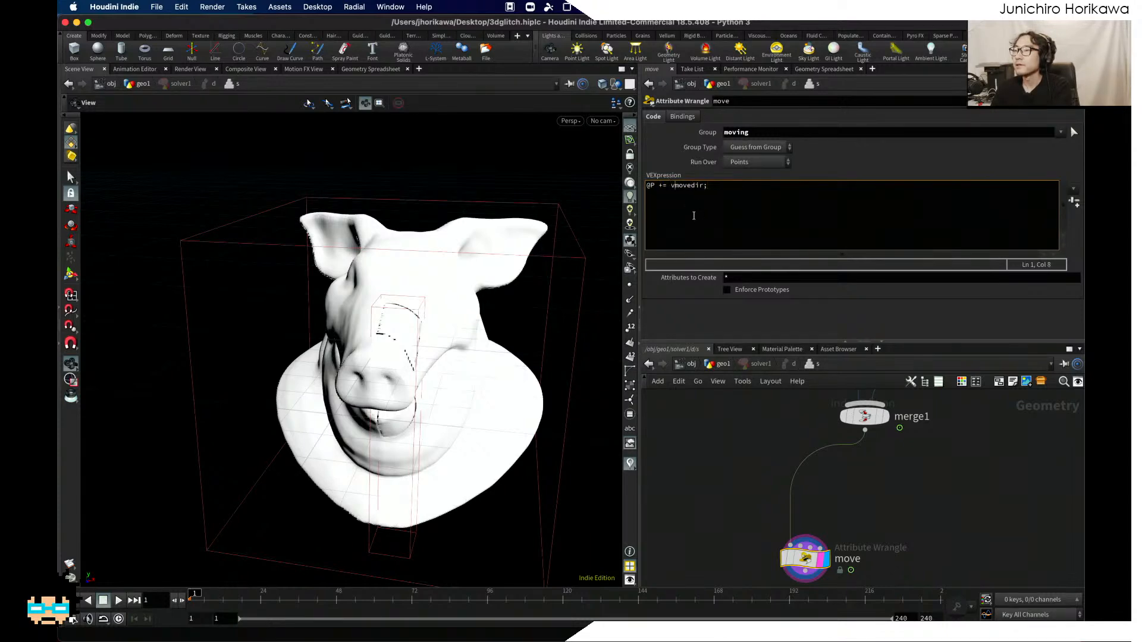
type("@")
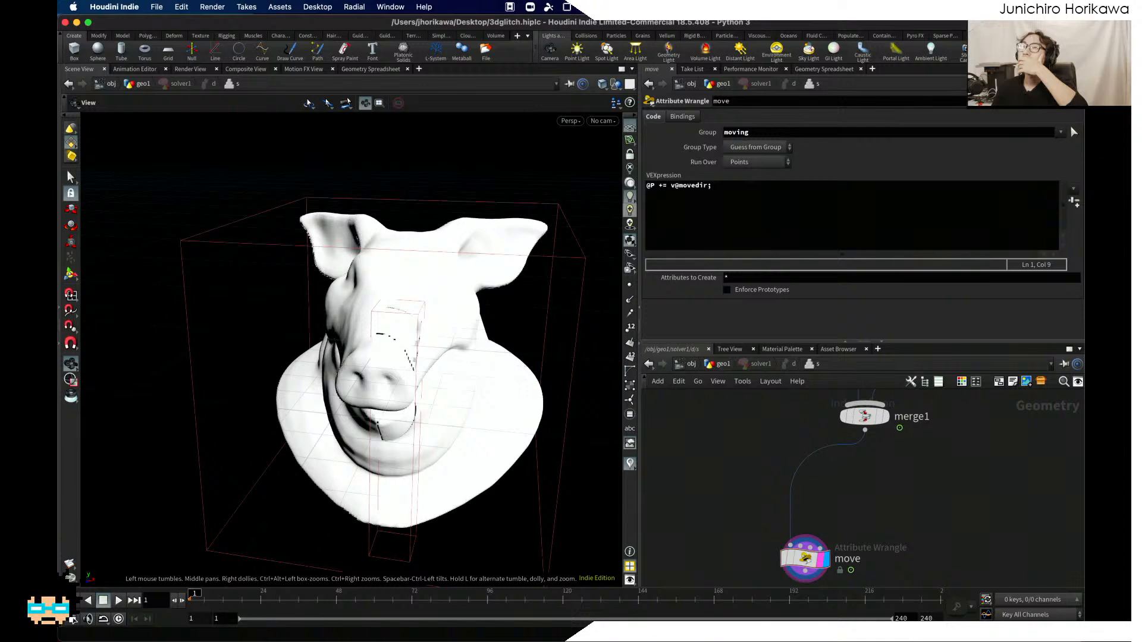
Step: Review the splitting branch from vdbcombine1 down to merge1 and the Frame parameter of move_attr
scroll(760, 471, "down", 5)
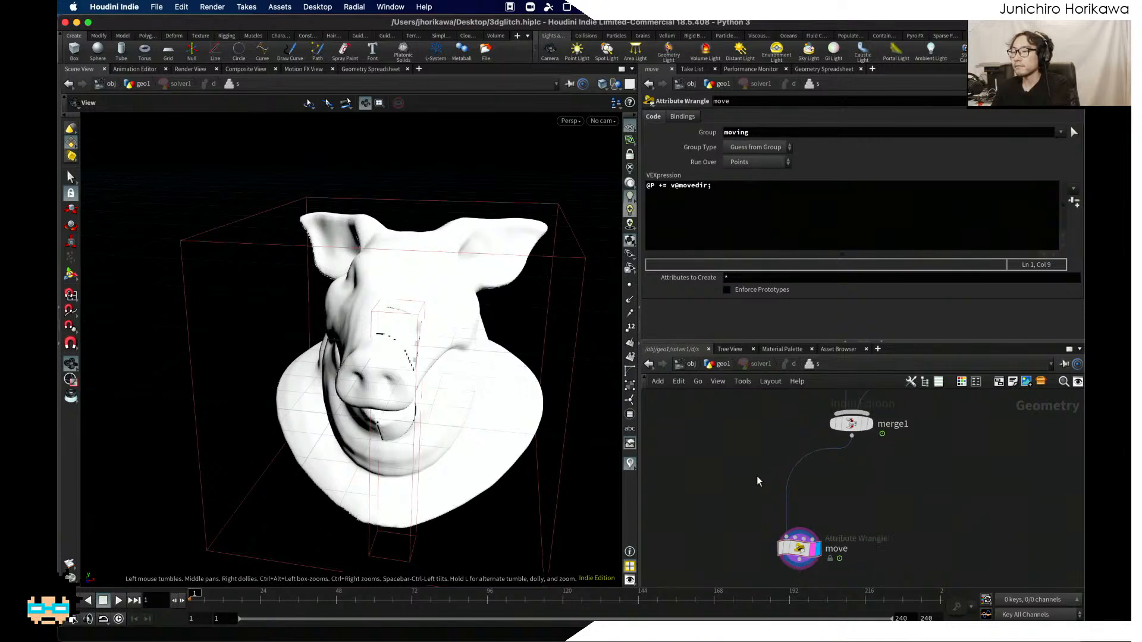
scroll(760, 472, "up", 3)
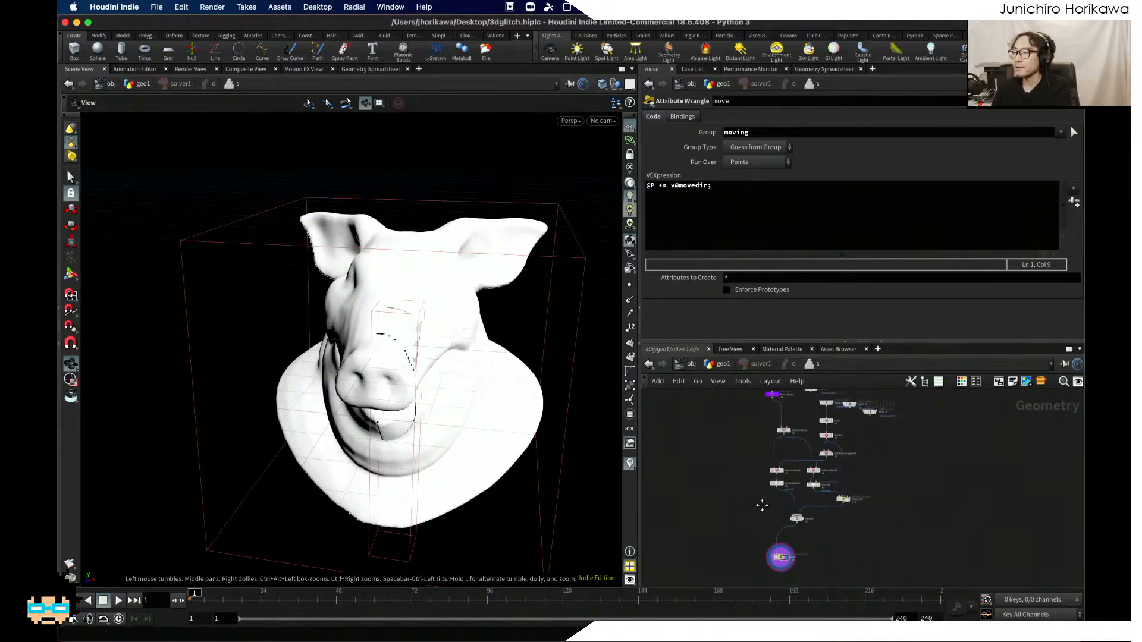
scroll(763, 509, "down", 5)
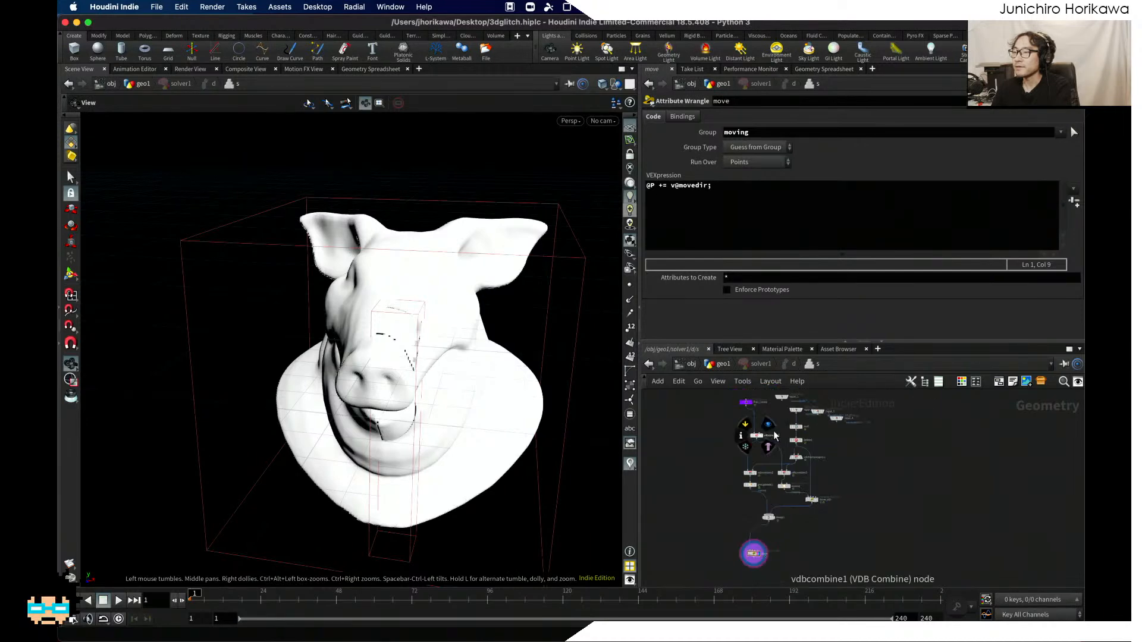
left_click_drag(830, 532, 733, 424)
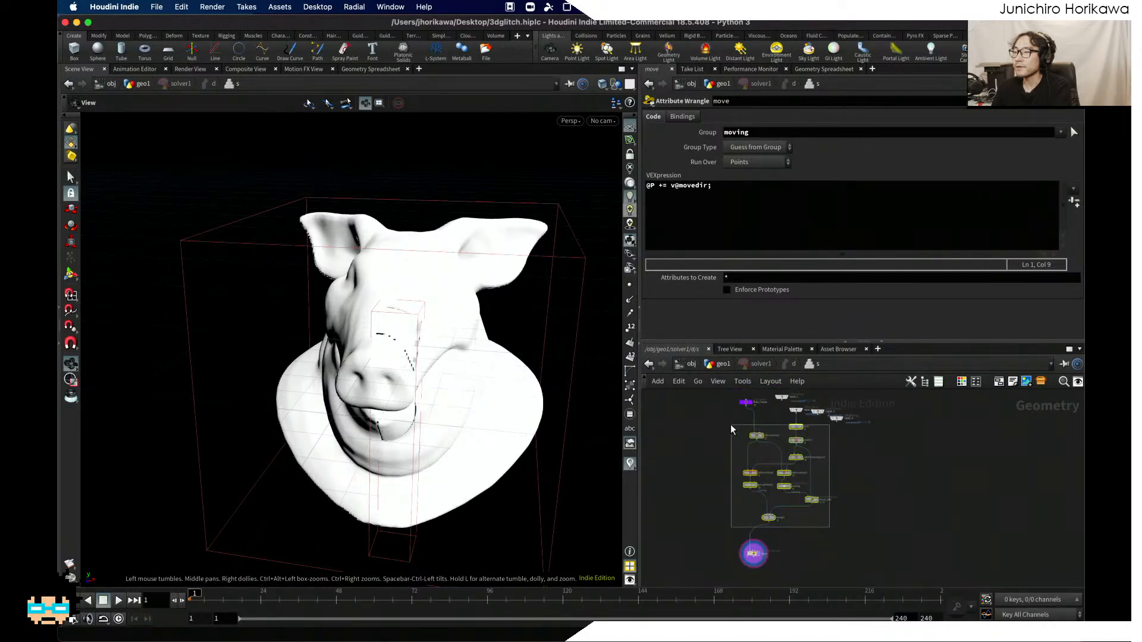
scroll(755, 425, "up", 3)
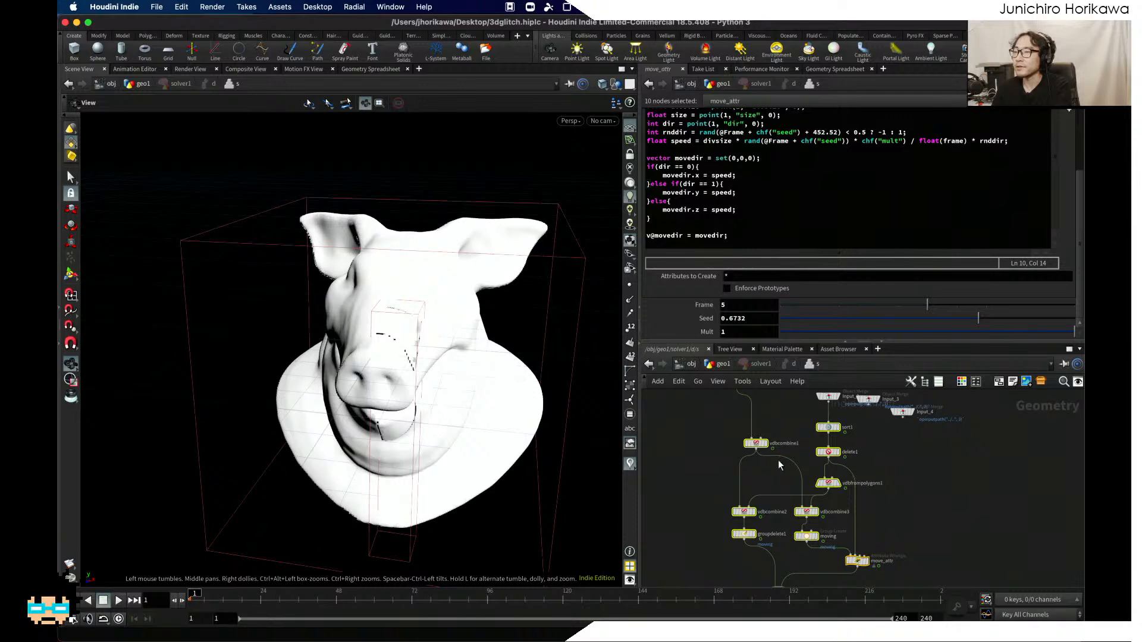
scroll(869, 449, "down", 3)
left_click(867, 440)
scroll(870, 502, "up", 5)
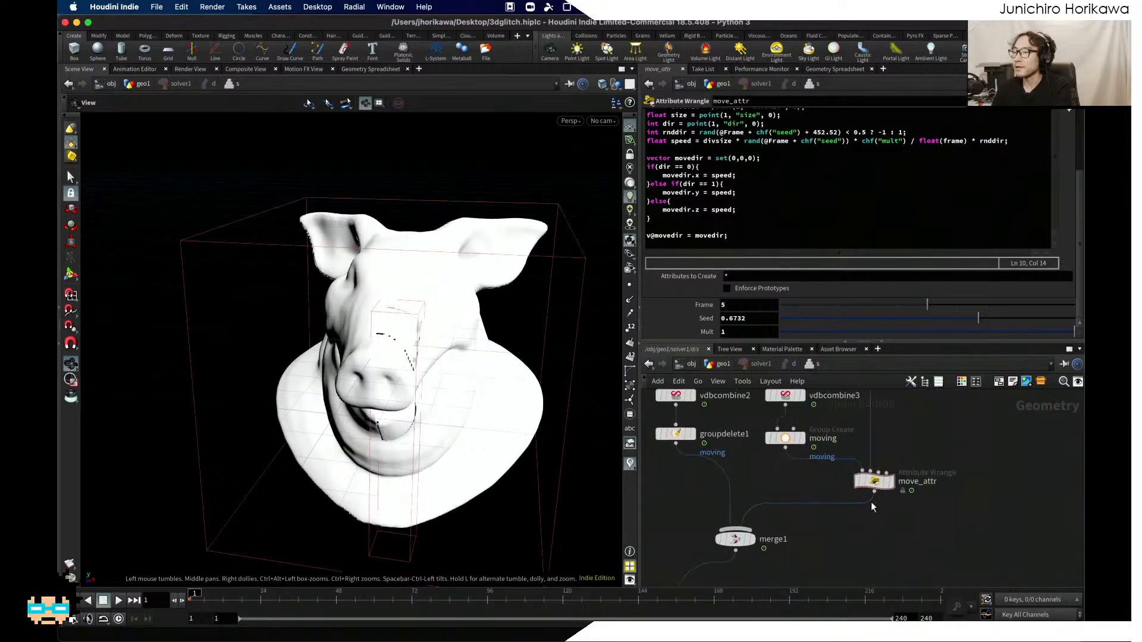
left_click(872, 482)
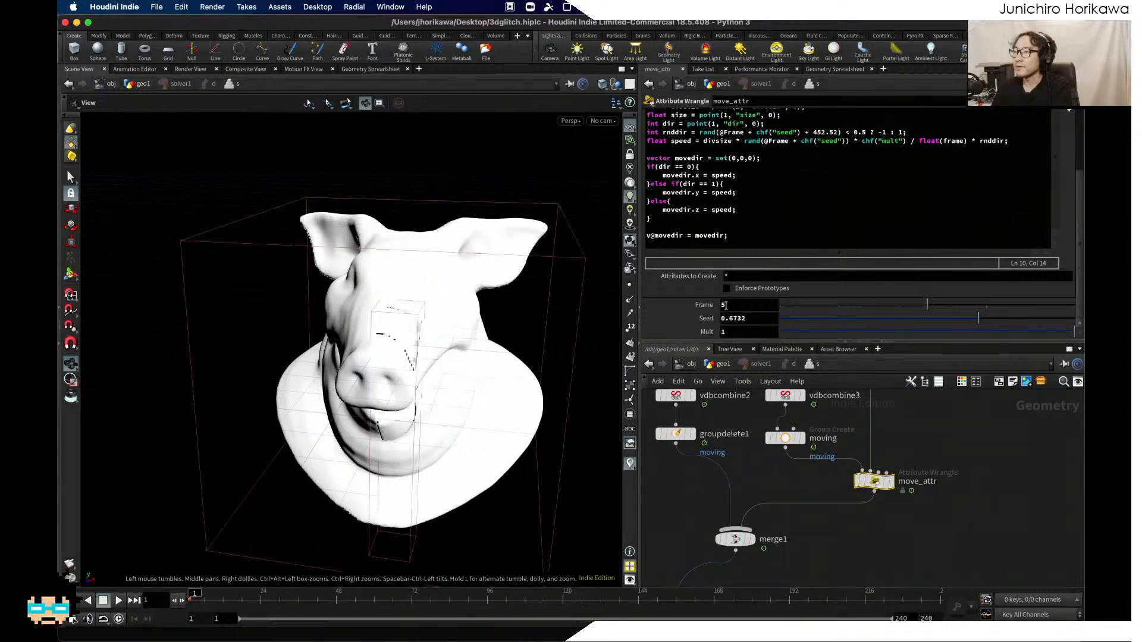
double_click(749, 303)
Step: Add a Switch node beside the splitting branch and connect Prev_Frame as its first input
scroll(795, 489, "down", 3)
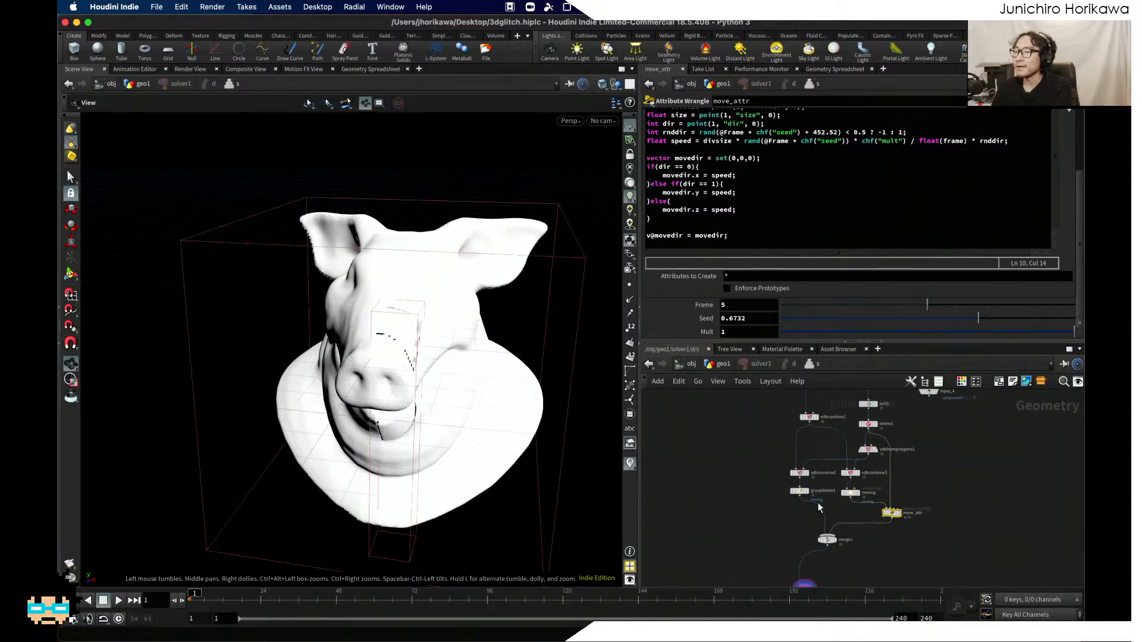
key("Tab")
type("switch")
key("Return")
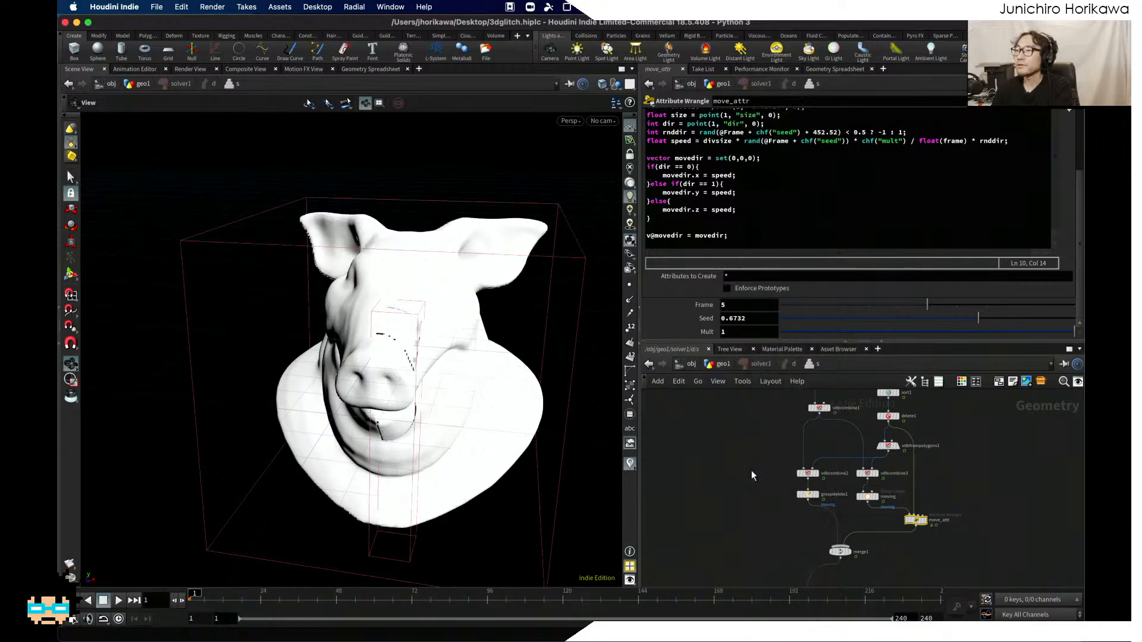
left_click(750, 496)
scroll(773, 476, "up", 3)
left_click_drag(801, 431, 748, 538)
middle_click_drag(747, 533, 744, 434)
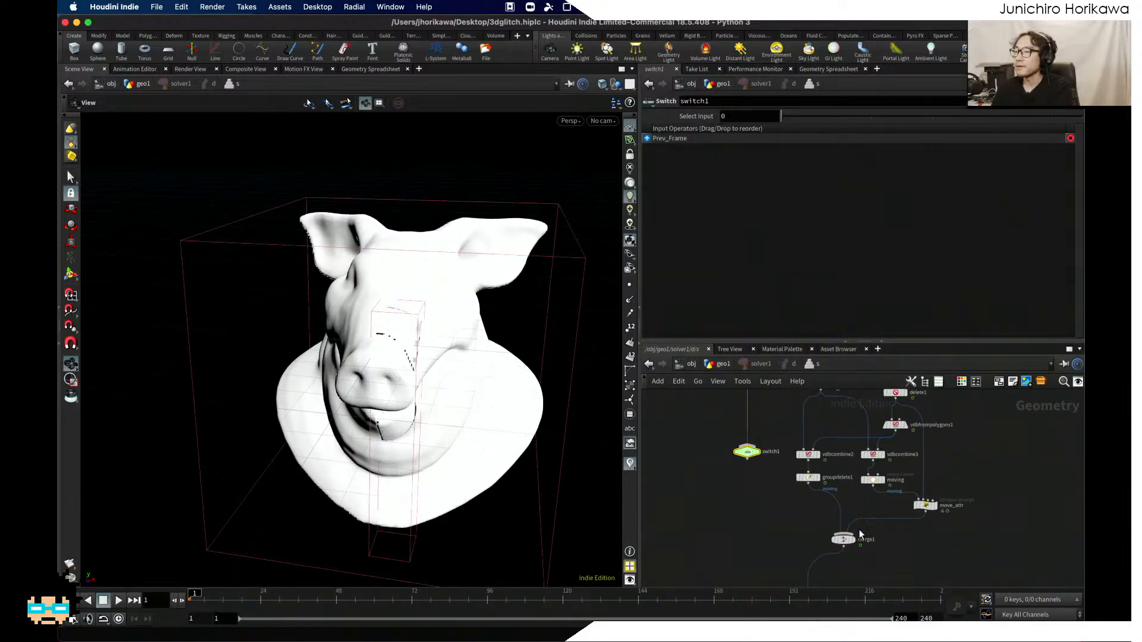
Step: Move switch1 below the splitting branch and connect merge1 as its second input
scroll(891, 551, "down", 2)
left_click_drag(934, 566, 812, 394)
scroll(844, 440, "down", 2)
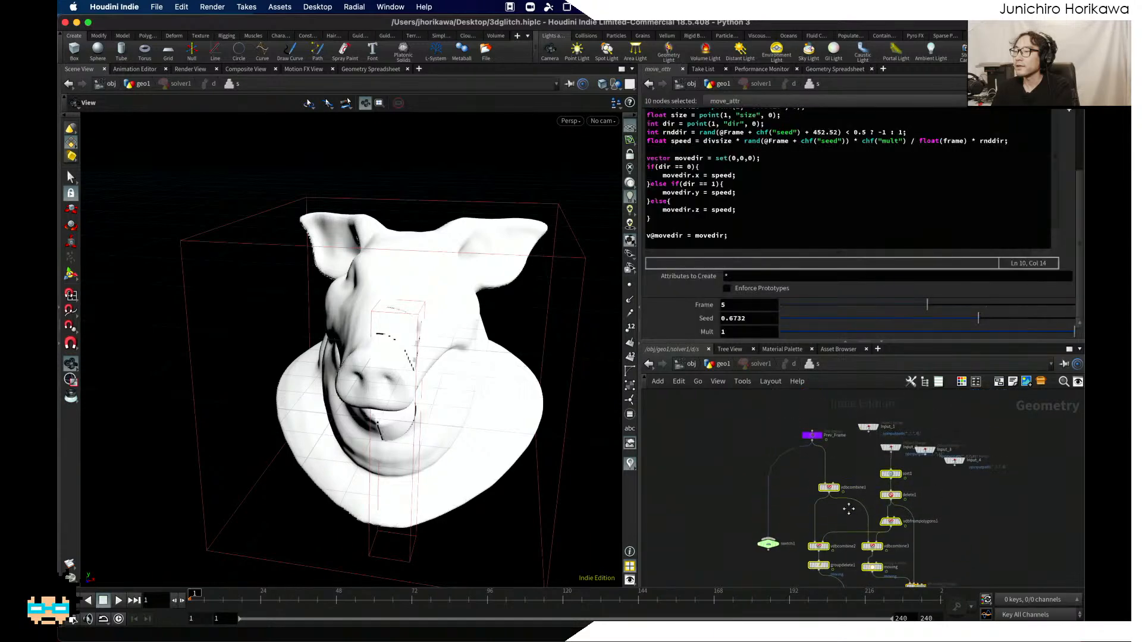
middle_click_drag(808, 500, 812, 427)
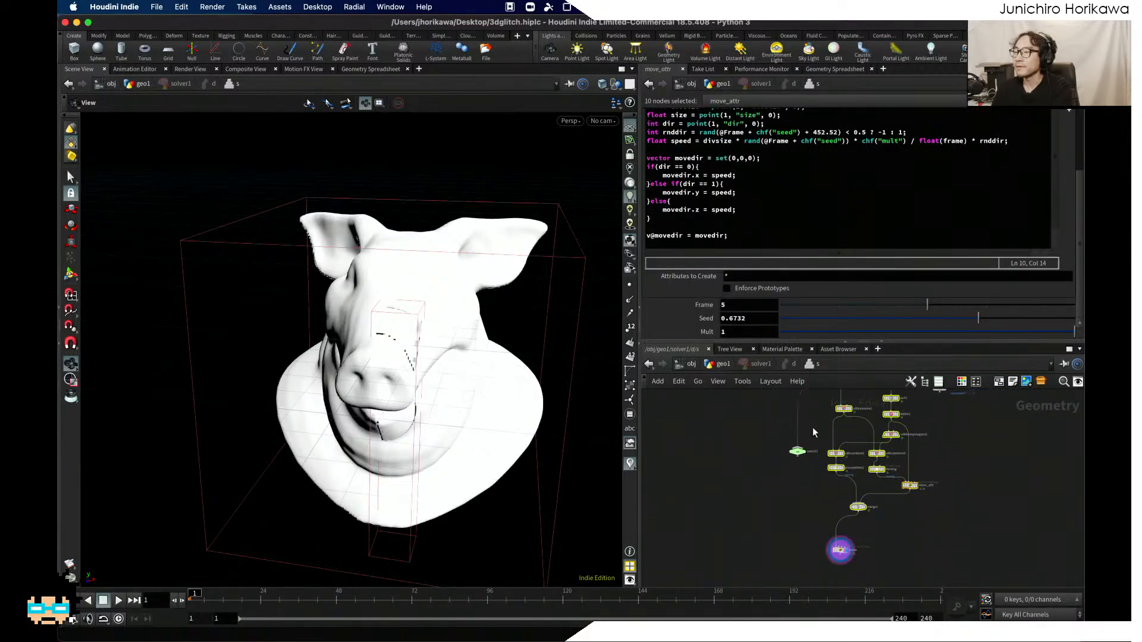
left_click(810, 472)
scroll(817, 515, "up", 2)
scroll(815, 476, "up", 1)
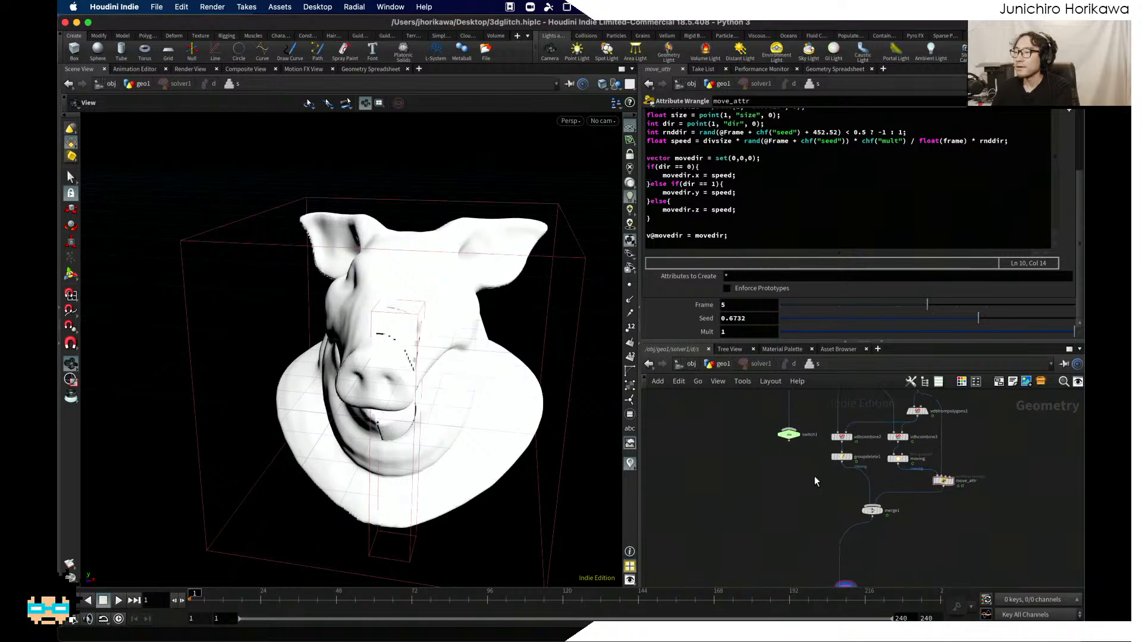
left_click(789, 442)
key("Escape")
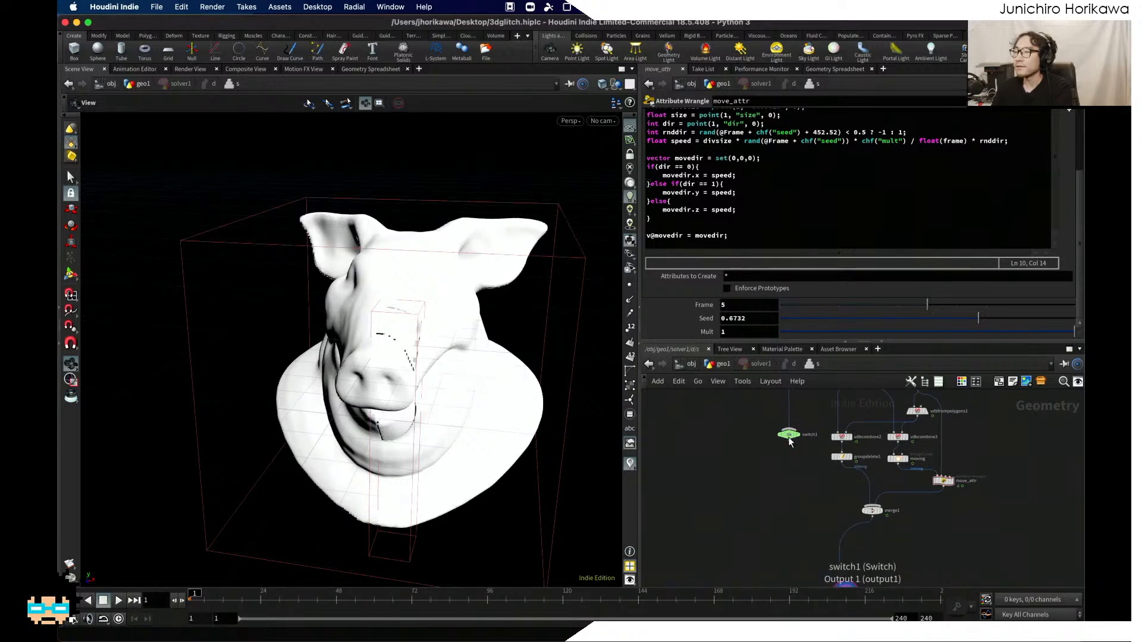
left_click_drag(789, 435, 811, 527)
scroll(877, 519, "up", 2)
left_click(873, 516)
left_click(804, 524)
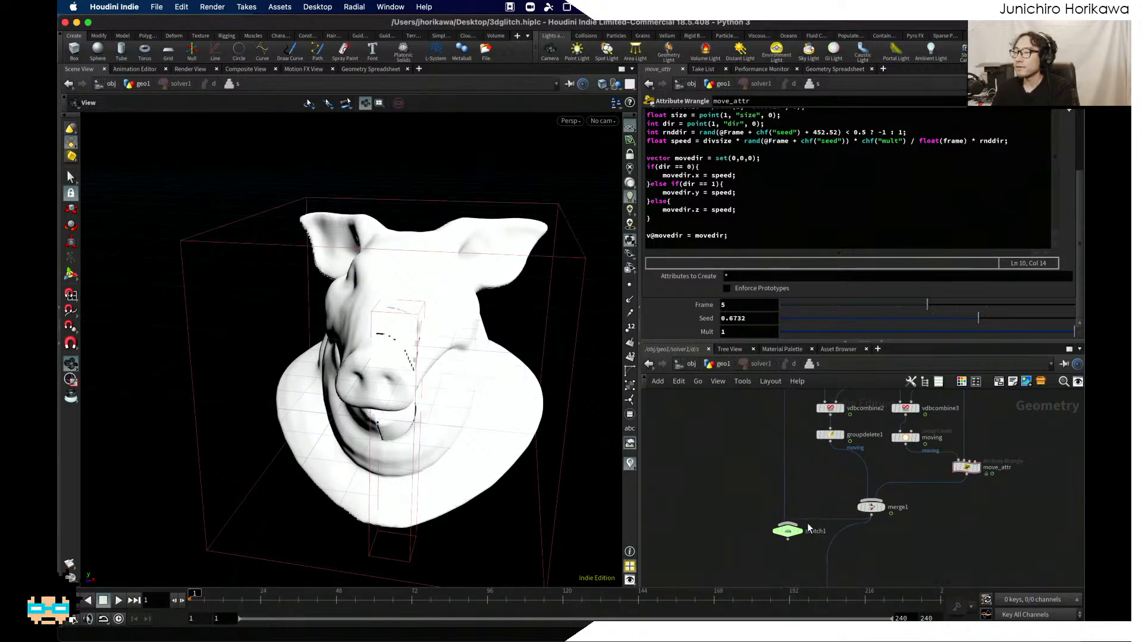
Step: Connect switch1's output to the move wrangle's first input and place the wrangle directly beneath the switch
scroll(829, 522, "up", 2)
scroll(916, 485, "down", 5)
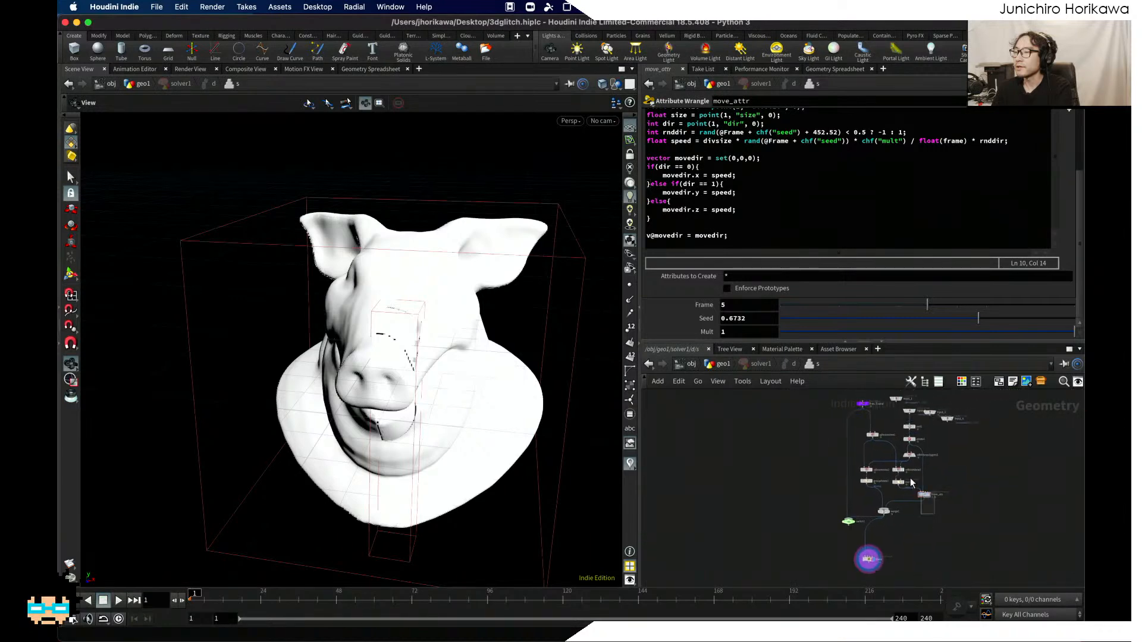
scroll(848, 517, "up", 5)
middle_click_drag(890, 559, 852, 418)
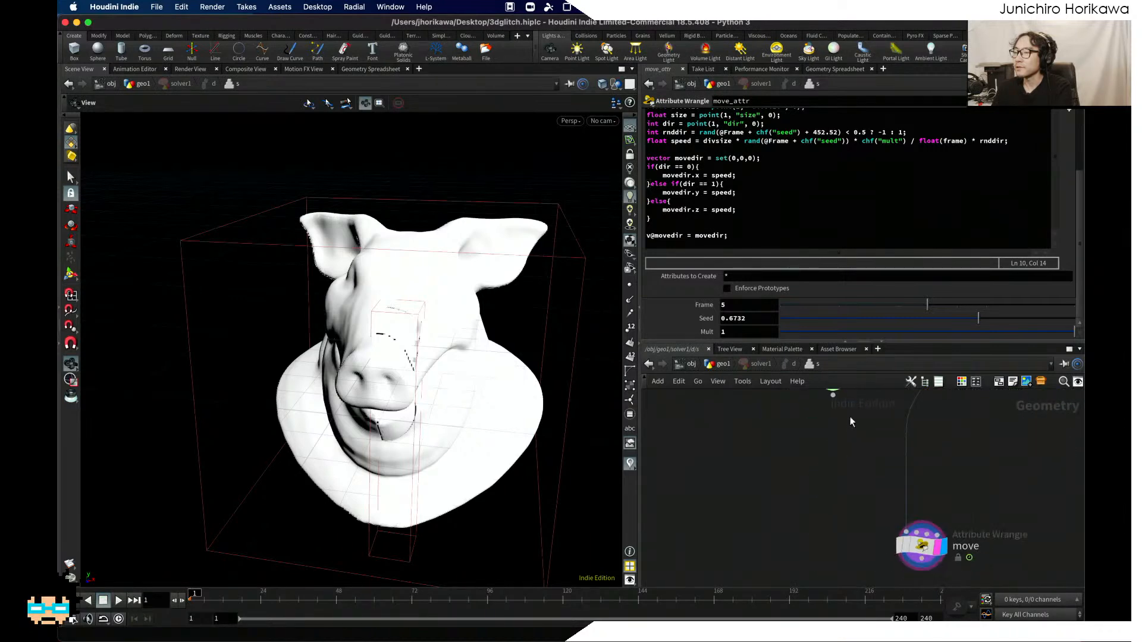
left_click(834, 397)
left_click(897, 528)
left_click_drag(922, 546, 824, 498)
scroll(805, 483, "down", 3)
scroll(824, 476, "up", 3)
middle_click_drag(824, 476, 817, 547)
left_click_drag(799, 571, 806, 531)
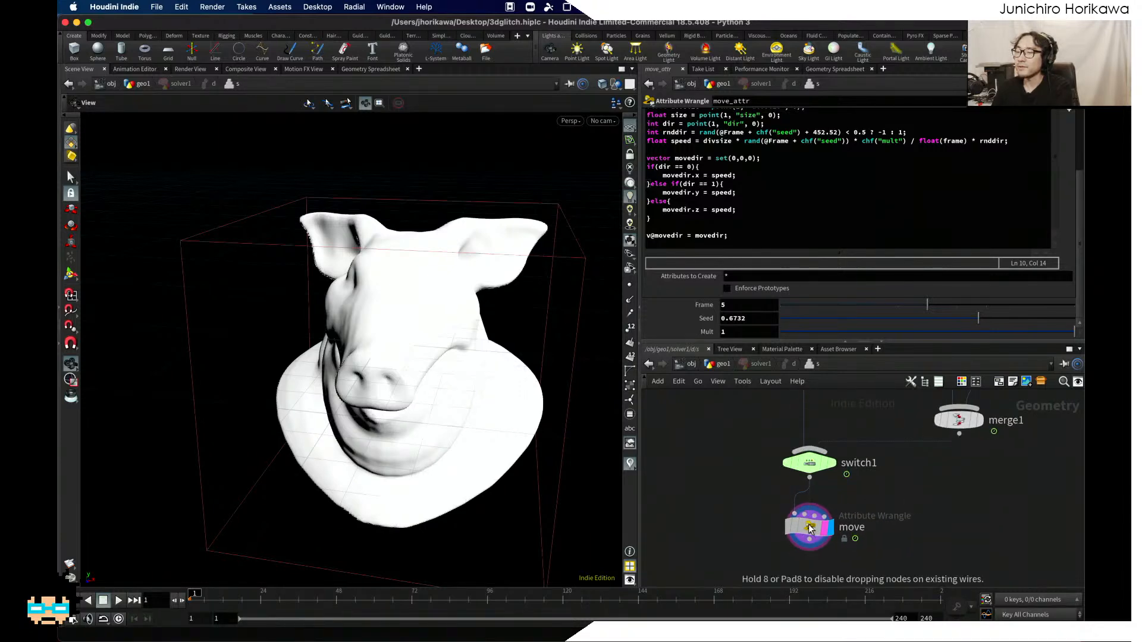
scroll(810, 528, "down", 3)
left_click_drag(853, 555, 806, 544)
scroll(810, 540, "down", 5)
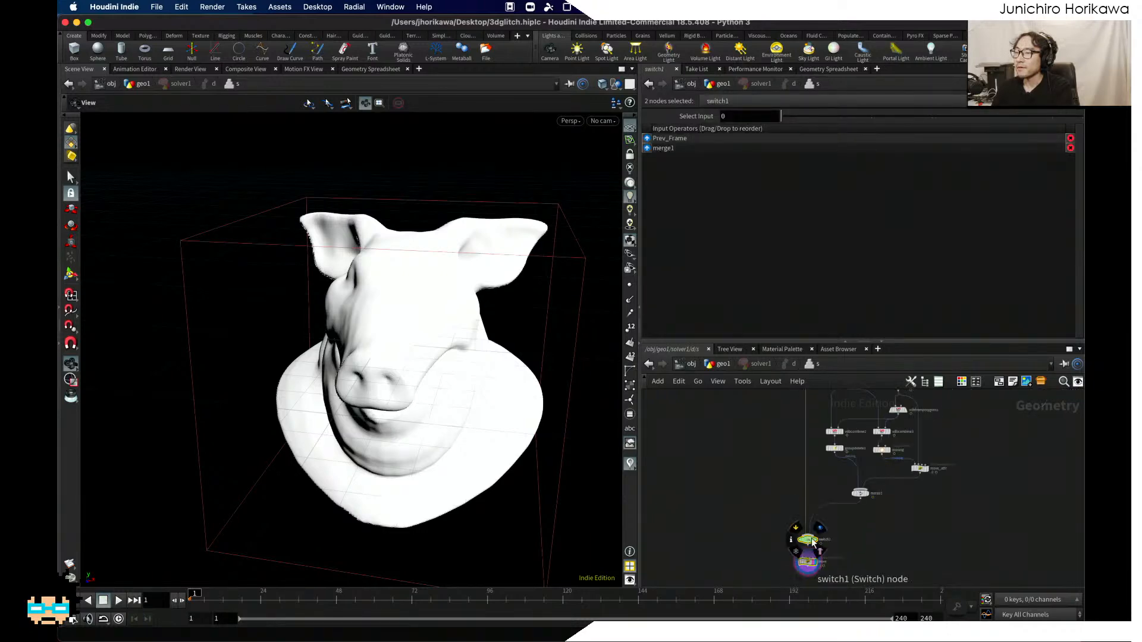
Step: Review the two paths from Prev_Frame to switch1, the direct wire and the splitting branch through merge1
middle_click_drag(858, 508, 840, 551)
scroll(841, 550, "down", 3)
scroll(818, 478, "up", 2)
left_click(816, 478)
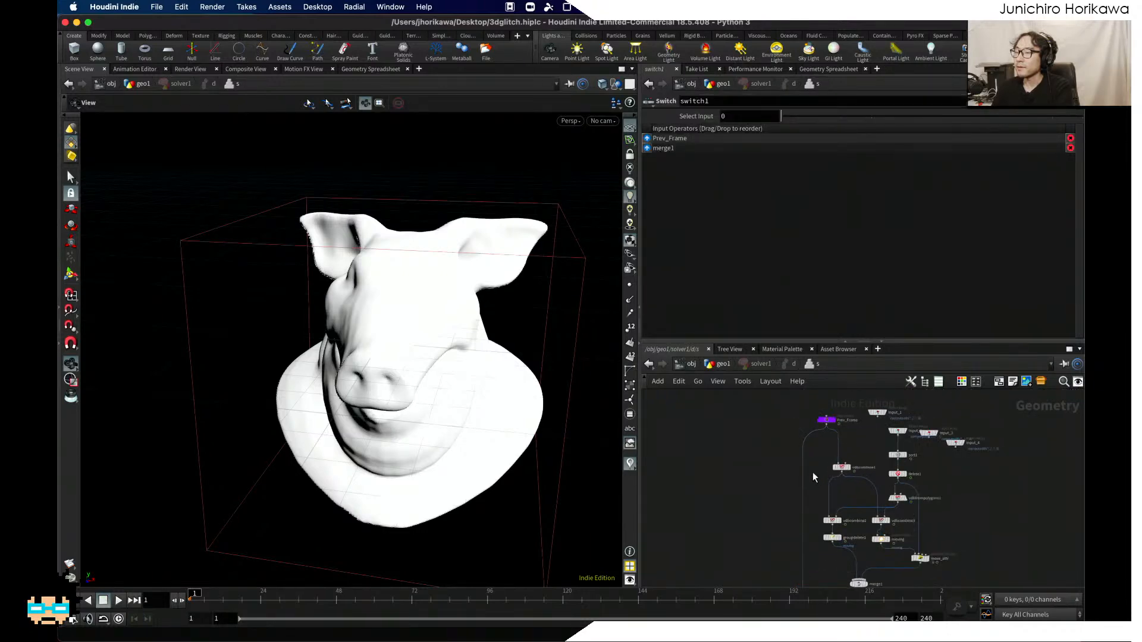
key("h")
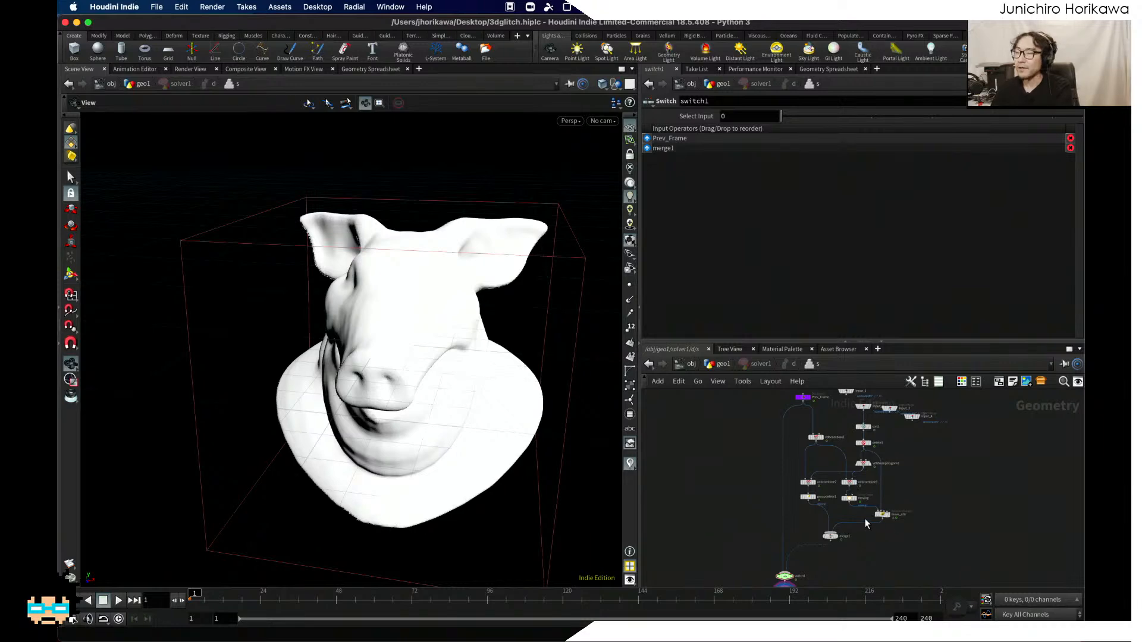
left_click_drag(901, 559, 807, 423)
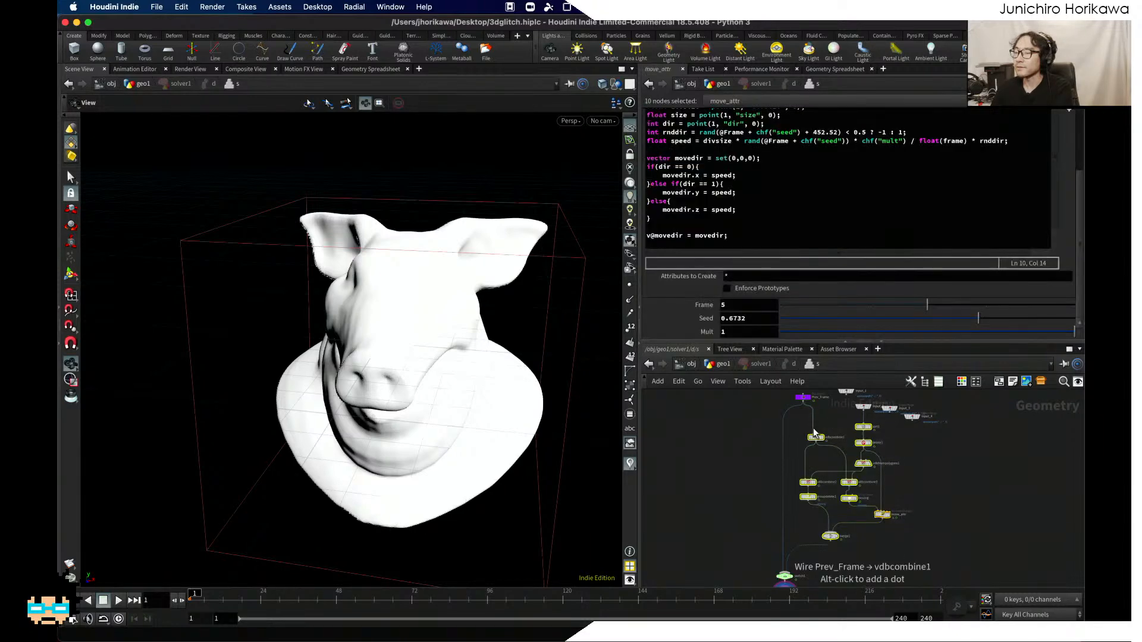
left_click(802, 421)
scroll(801, 416, "down", 3)
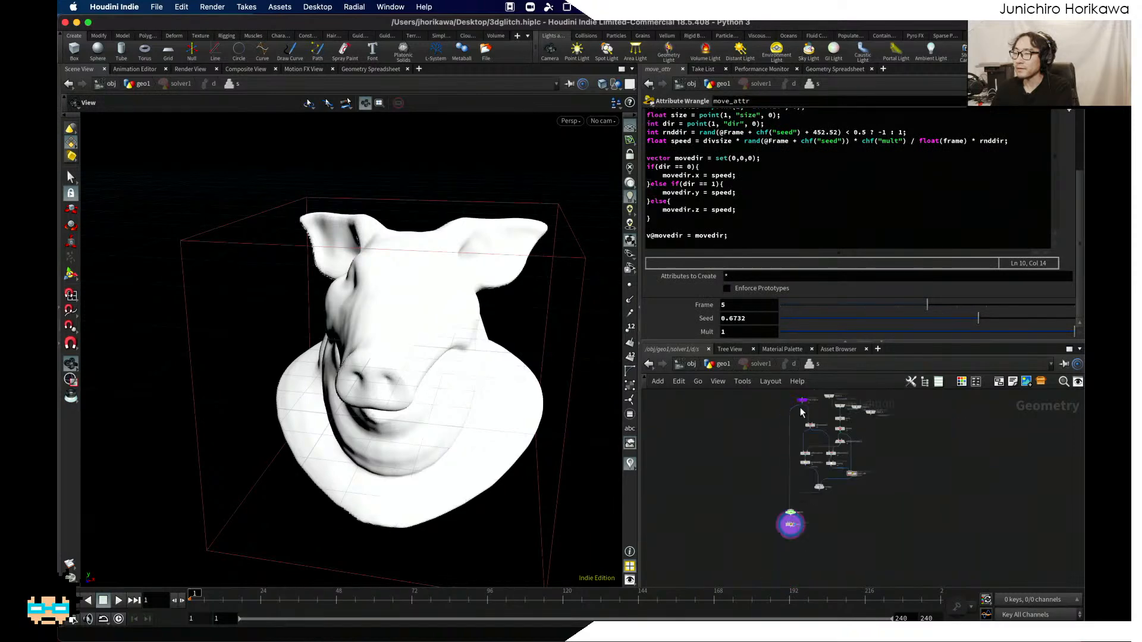
scroll(808, 488, "up", 3)
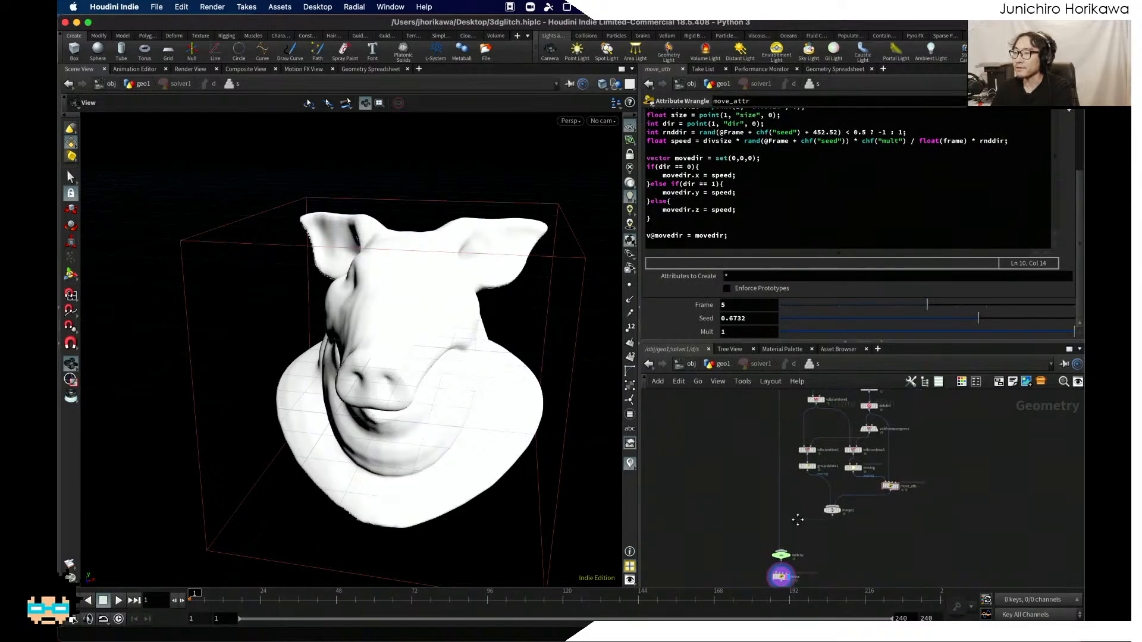
Step: Examine switch1 and the move wrangle below the branch and how they follow merge1
scroll(796, 526, "up", 5)
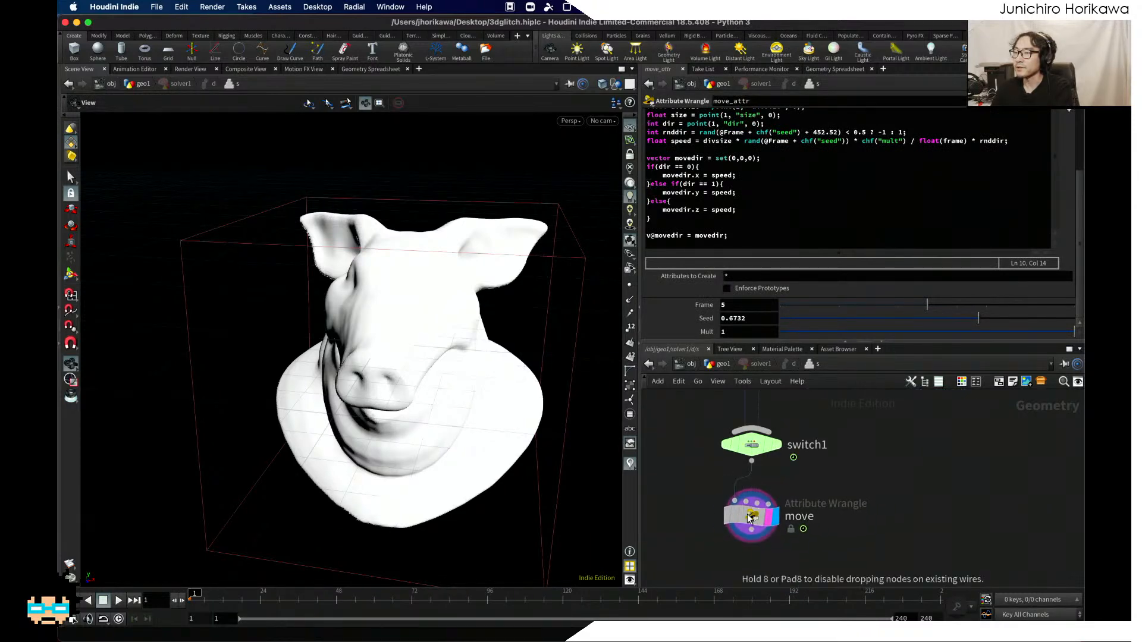
scroll(751, 515, "down", 1)
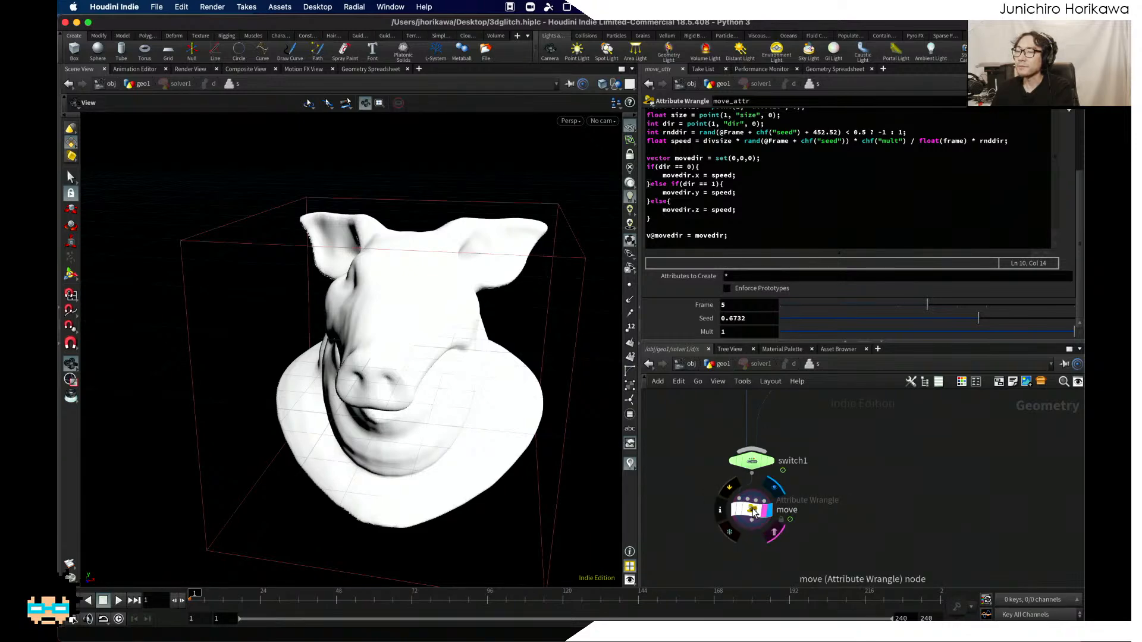
scroll(752, 509, "down", 5)
middle_click_drag(819, 439, 804, 501)
scroll(804, 501, "up", 4)
middle_click_drag(860, 477, 902, 466)
scroll(825, 514, "up", 3)
middle_click_drag(824, 545, 894, 451)
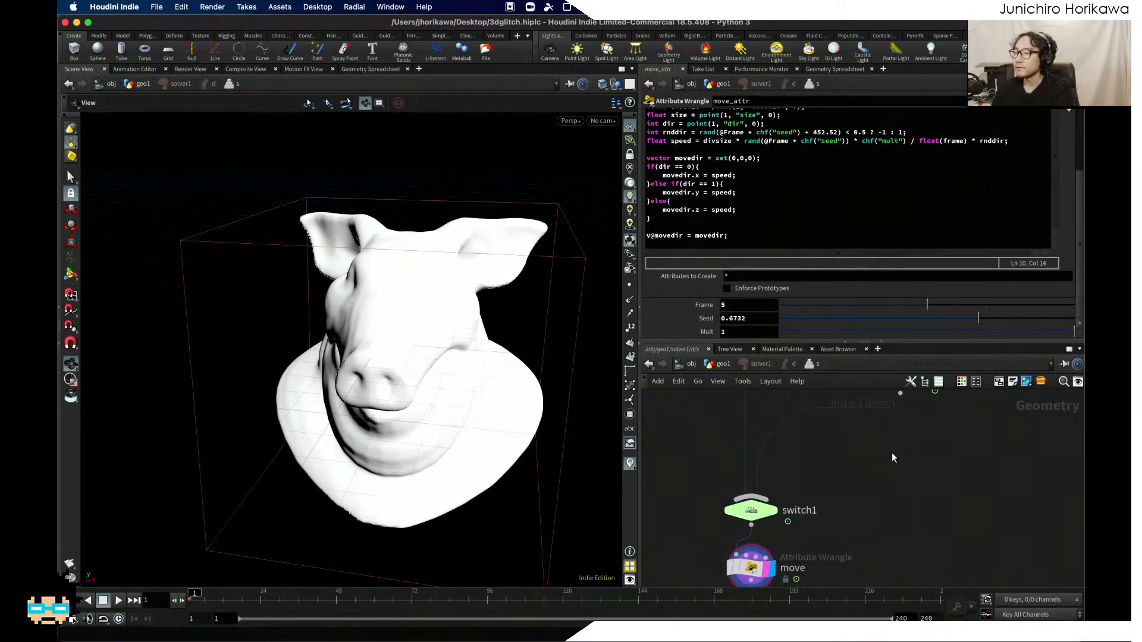
scroll(891, 457, "down", 3)
left_click_drag(878, 554, 785, 482)
scroll(803, 485, "up", 3)
scroll(817, 410, "down", 5)
middle_click_drag(863, 460, 843, 488)
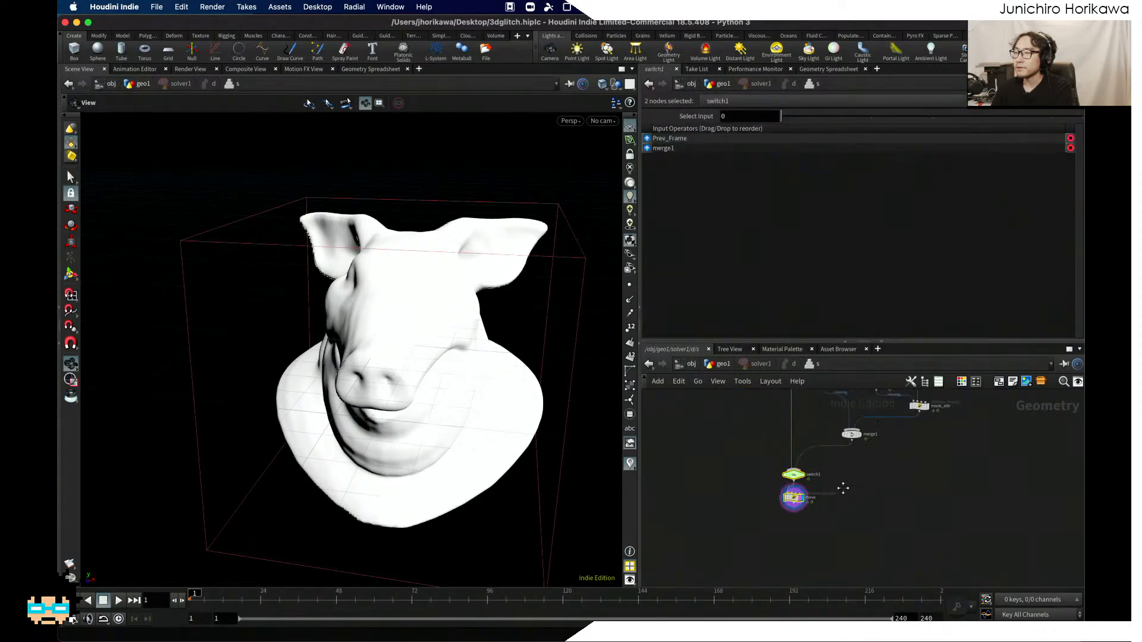
Step: Inspect switch1's Select Input parameter and the Frame parameter of move_attr
scroll(826, 506, "up", 3)
left_click(743, 499)
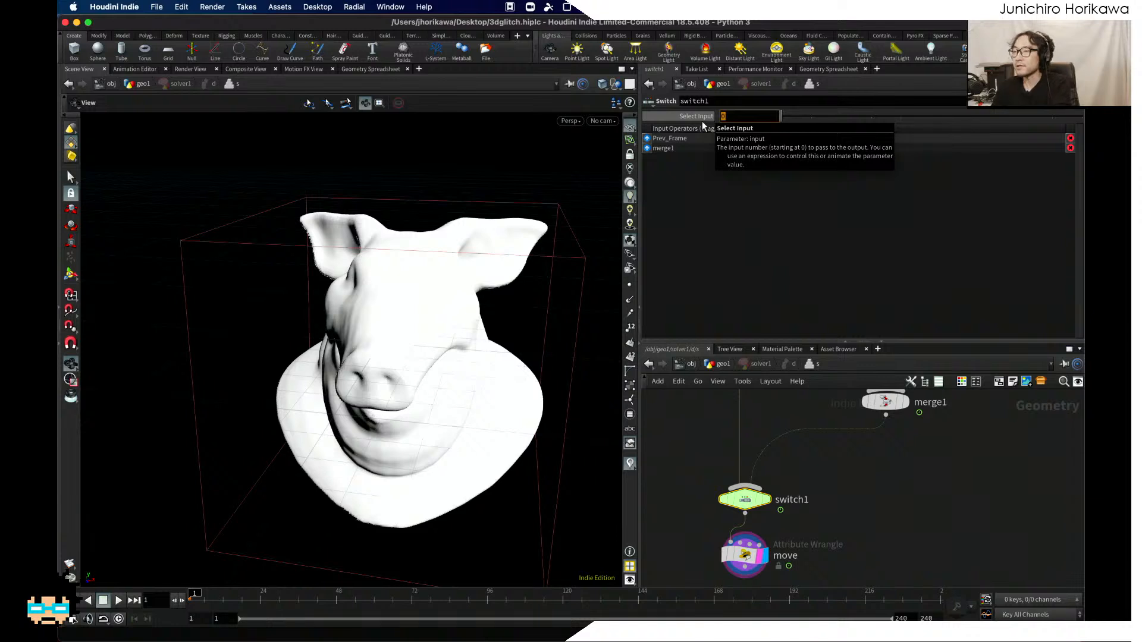
left_click(862, 456)
scroll(862, 458, "down", 4)
middle_click_drag(895, 474, 876, 512)
scroll(923, 442, "up", 3)
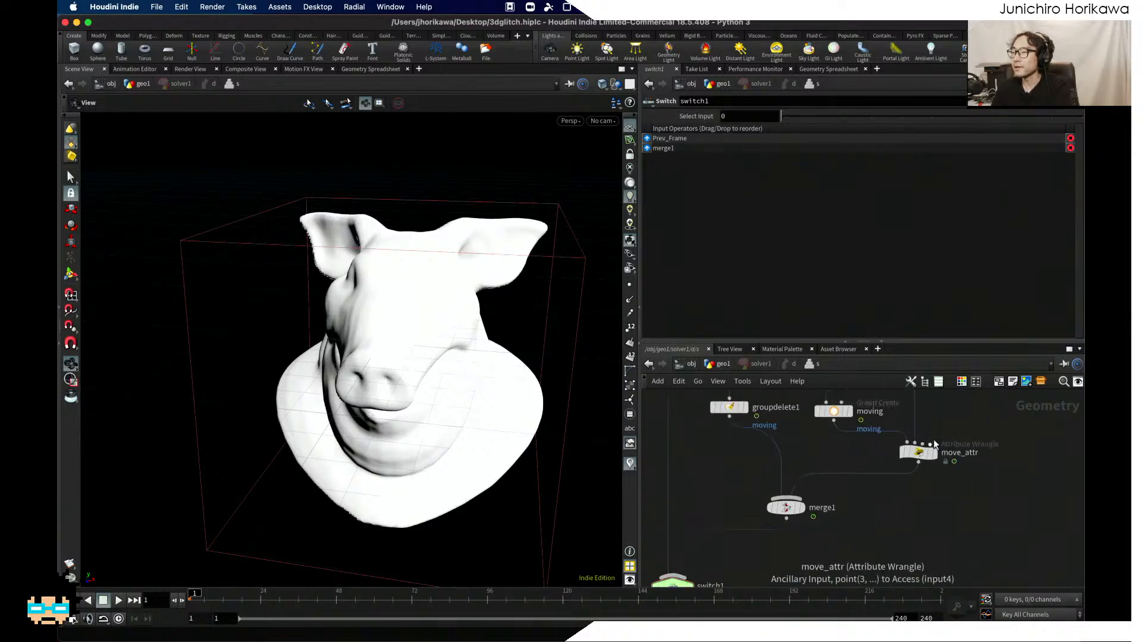
scroll(934, 444, "up", 1)
left_click(916, 453)
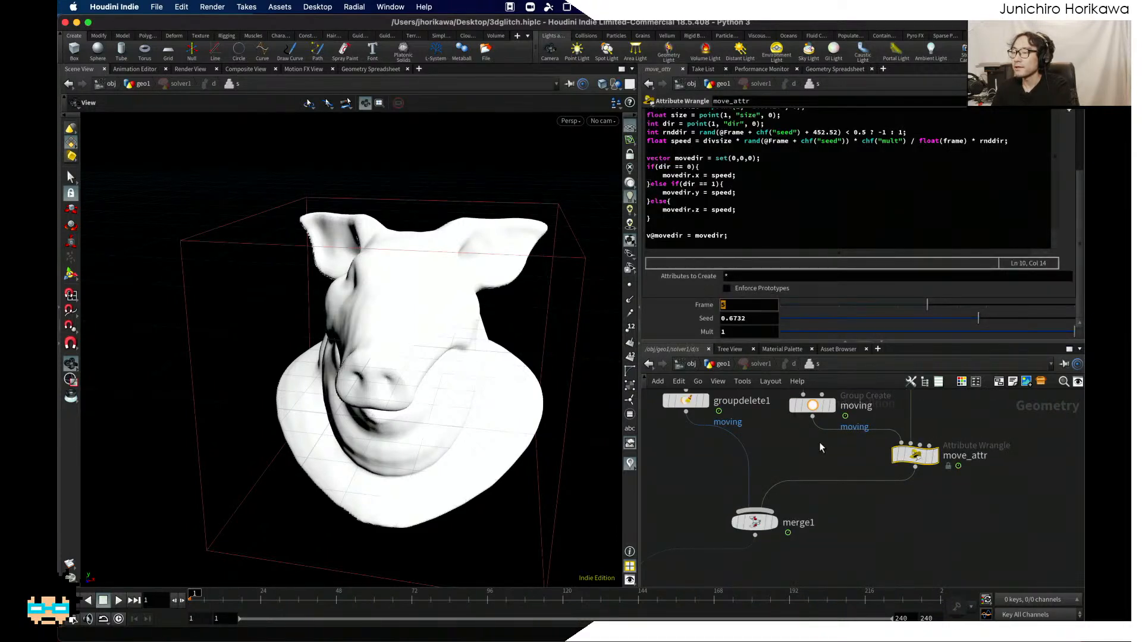
left_click(820, 443)
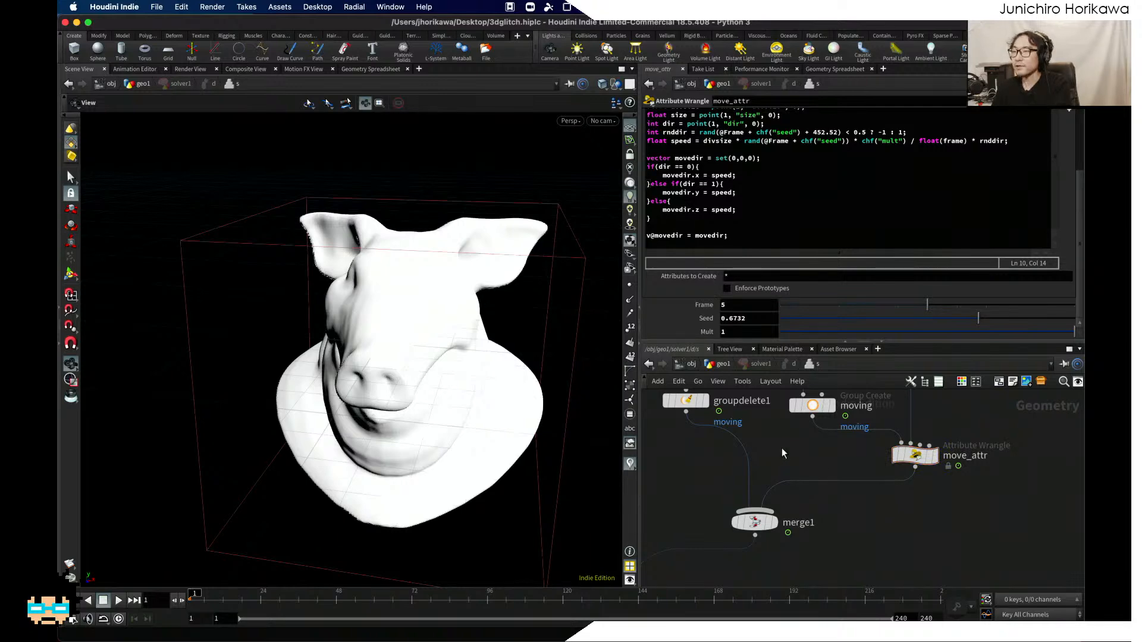
key("super+a")
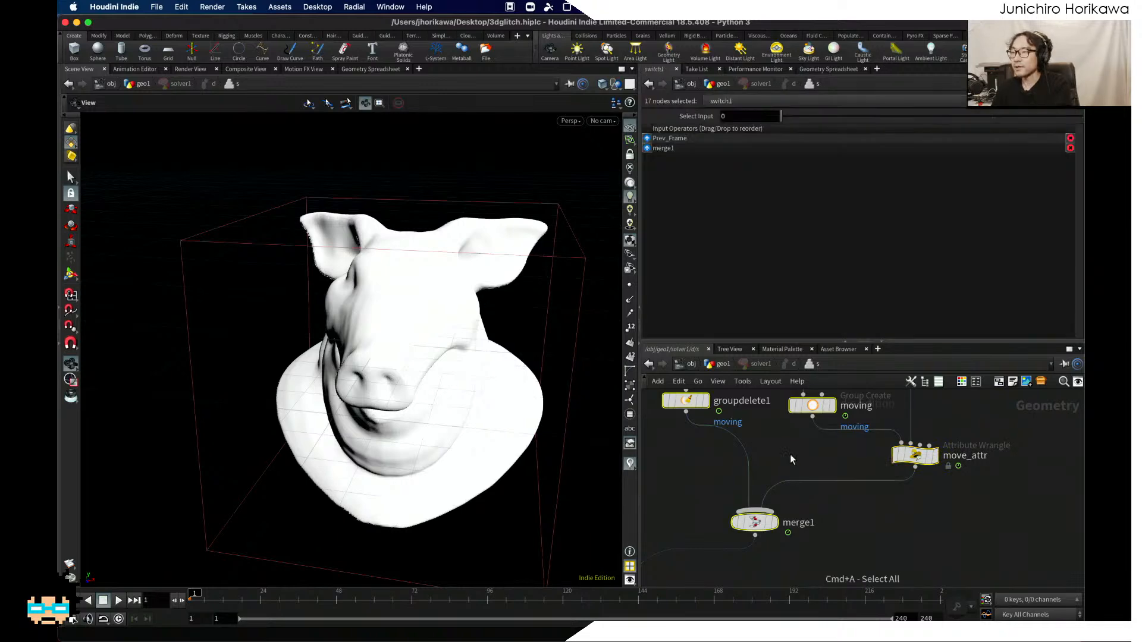
left_click(880, 515)
scroll(880, 515, "down", 3)
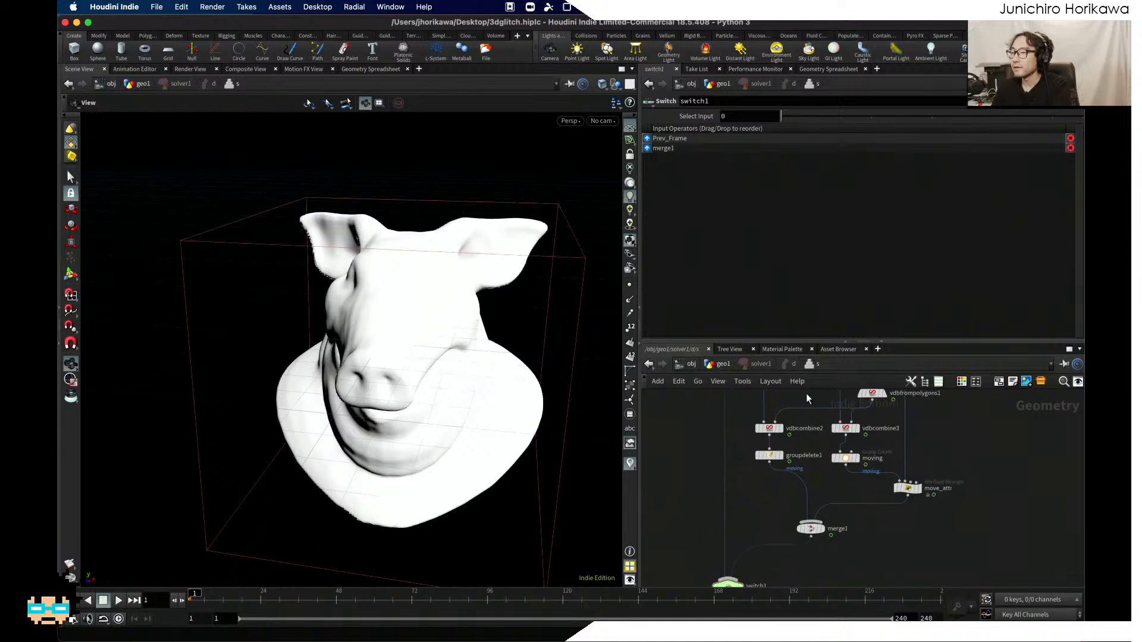
Step: Add an integer parameter named moving_frame with the label moving frame to the CONTROLLER null in geo1
left_click(724, 364)
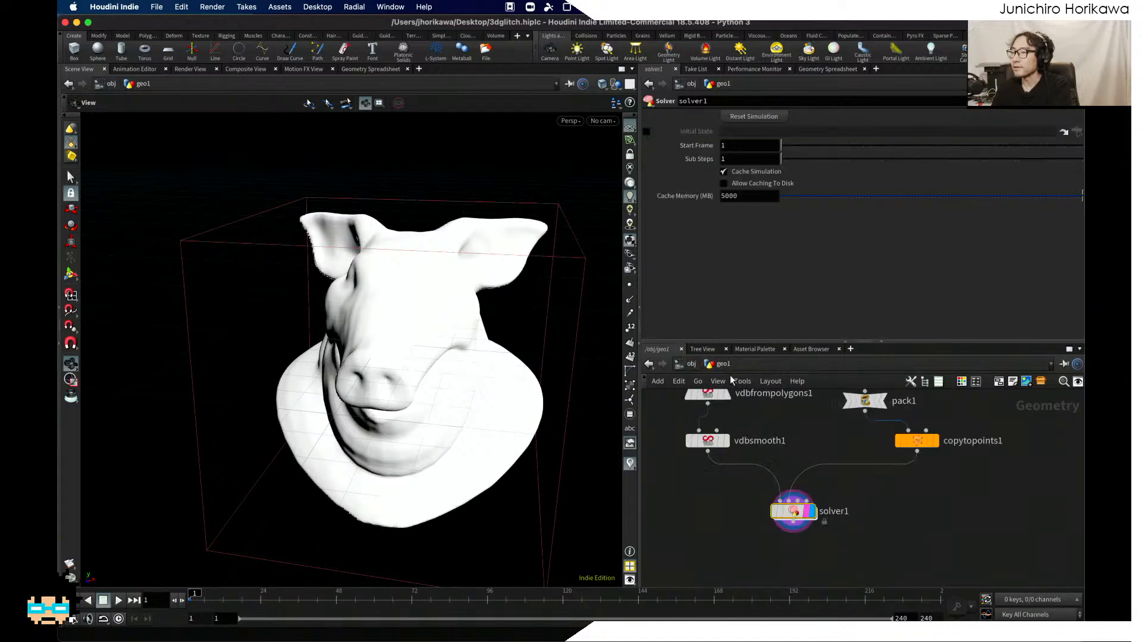
scroll(757, 419, "down", 1)
middle_click_drag(862, 469, 836, 519)
scroll(833, 526, "down", 6)
scroll(880, 460, "up", 7)
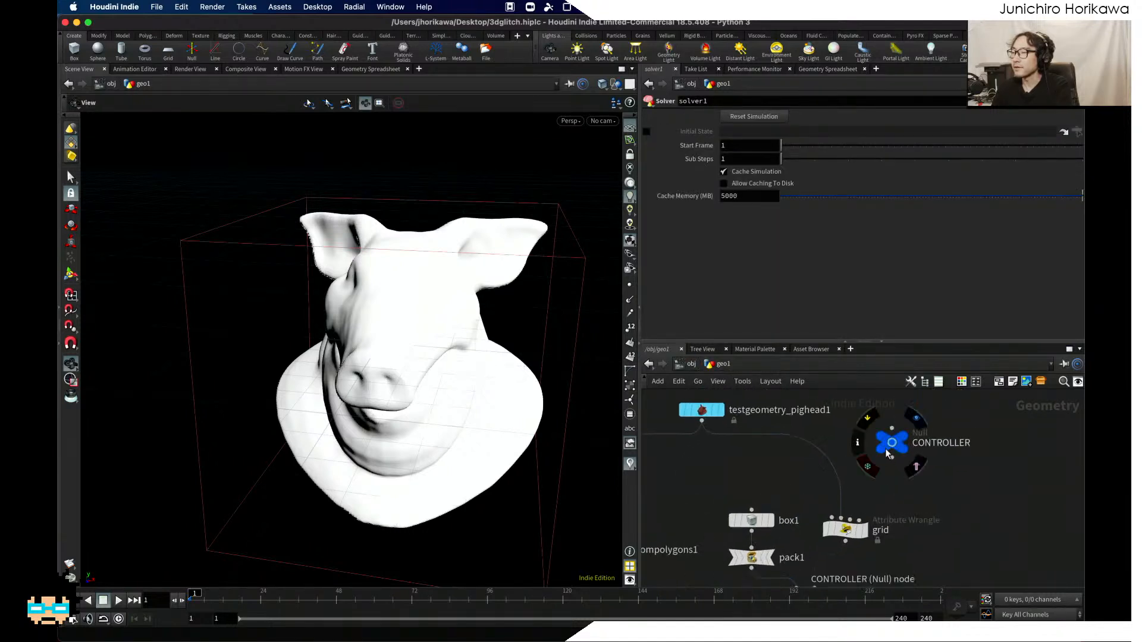
left_click(888, 453)
left_click(1018, 114)
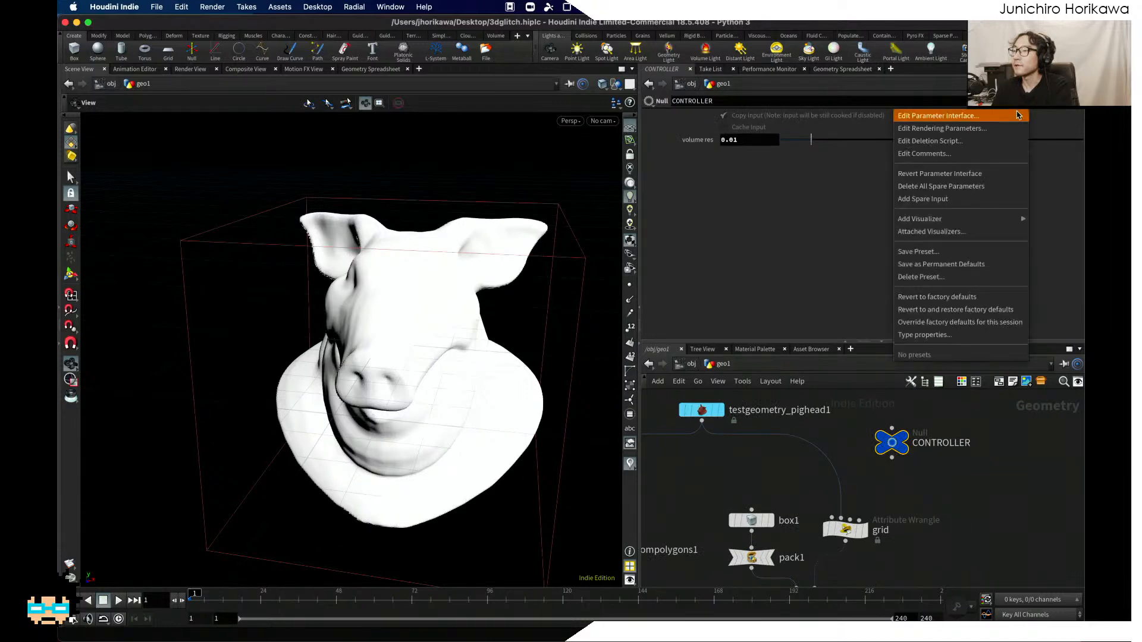
left_click(940, 116)
left_click_drag(408, 241, 661, 123)
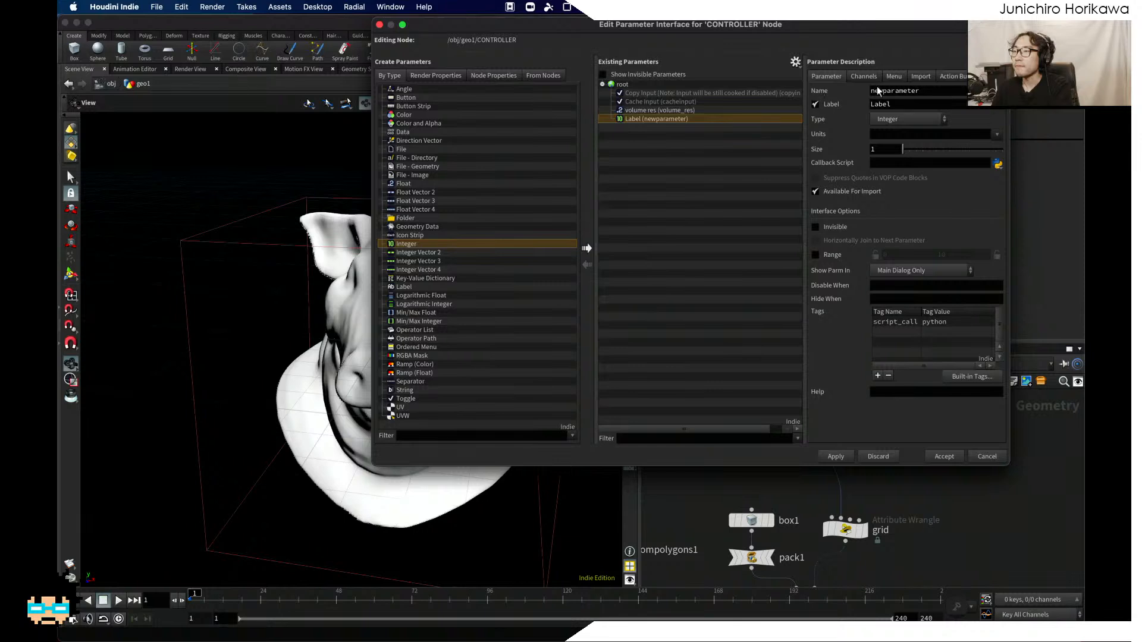
left_click_drag(925, 91, 908, 91)
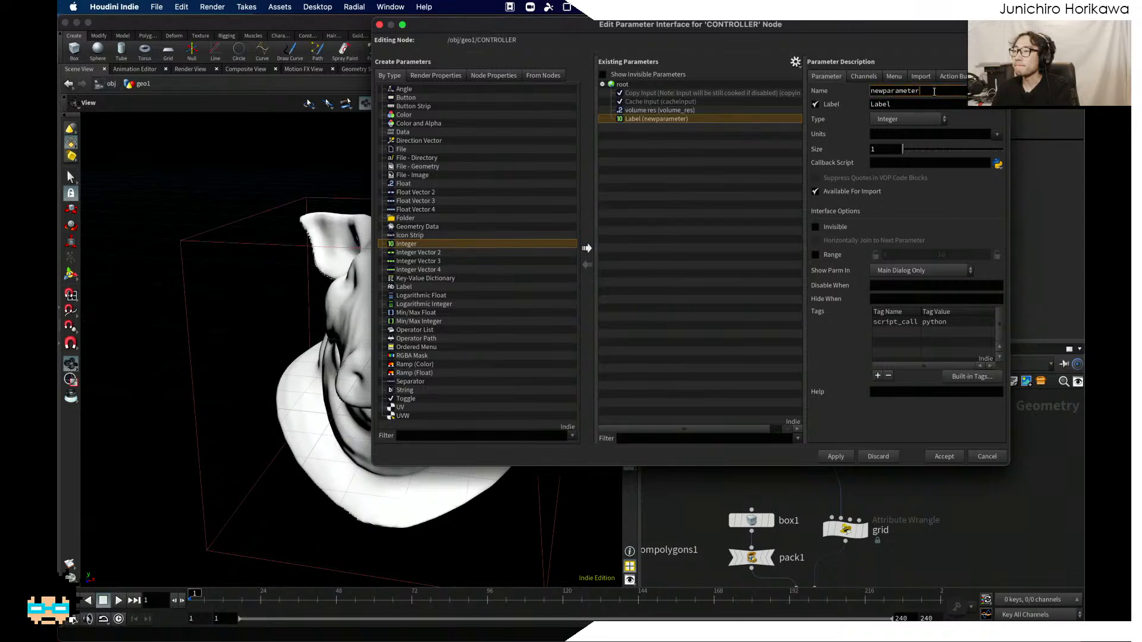
double_click(934, 92)
type("moving_frame")
key("Tab")
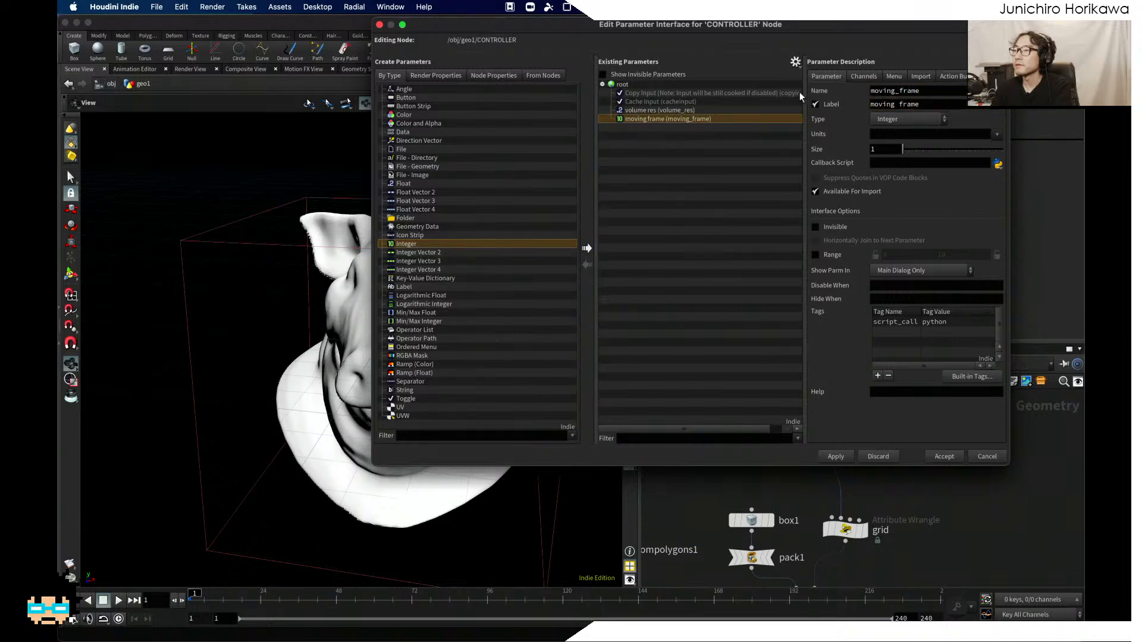
Step: Give moving_frame a range of 0 to 20, accept the parameter interface, and set moving frame to 5
left_click(815, 255)
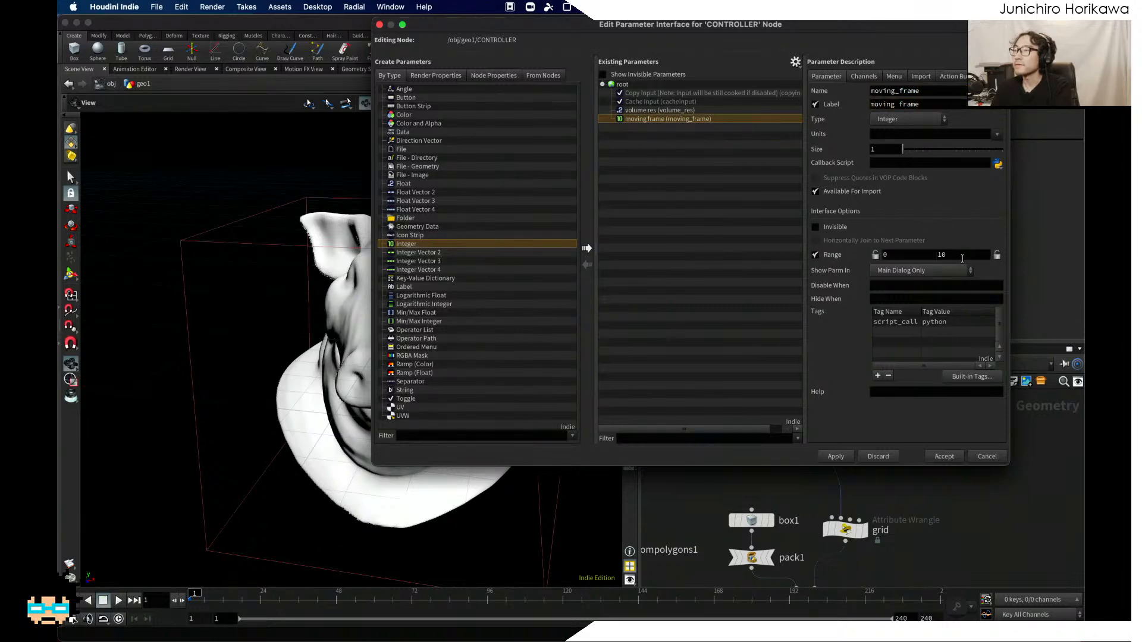
double_click(959, 254)
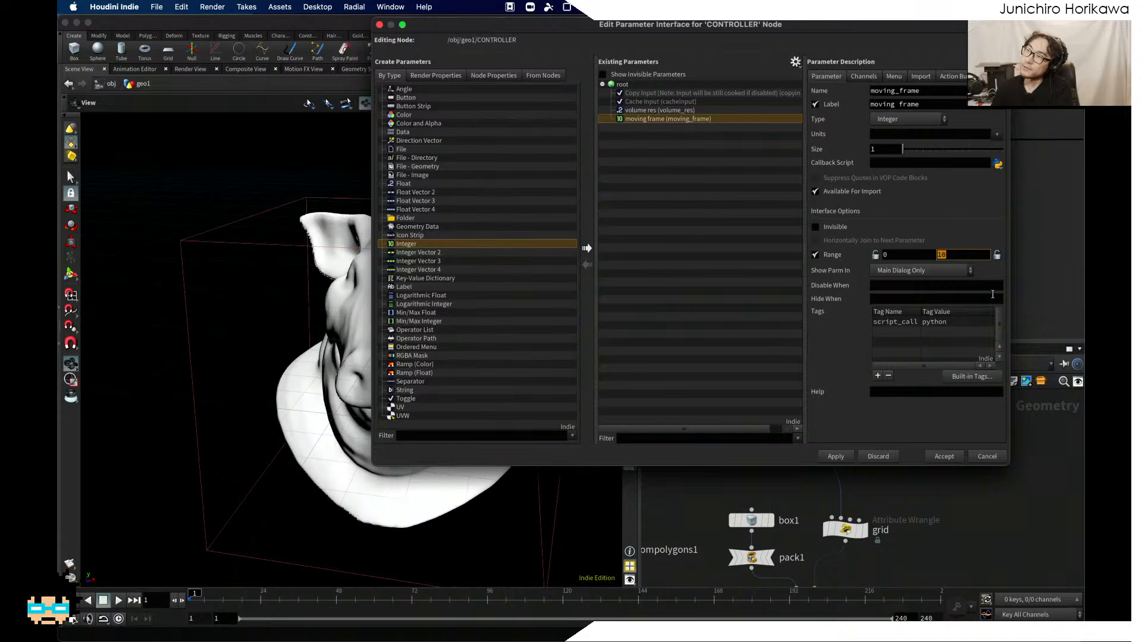
type("20")
key("BackSpace")
key("BackSpace")
type("1")
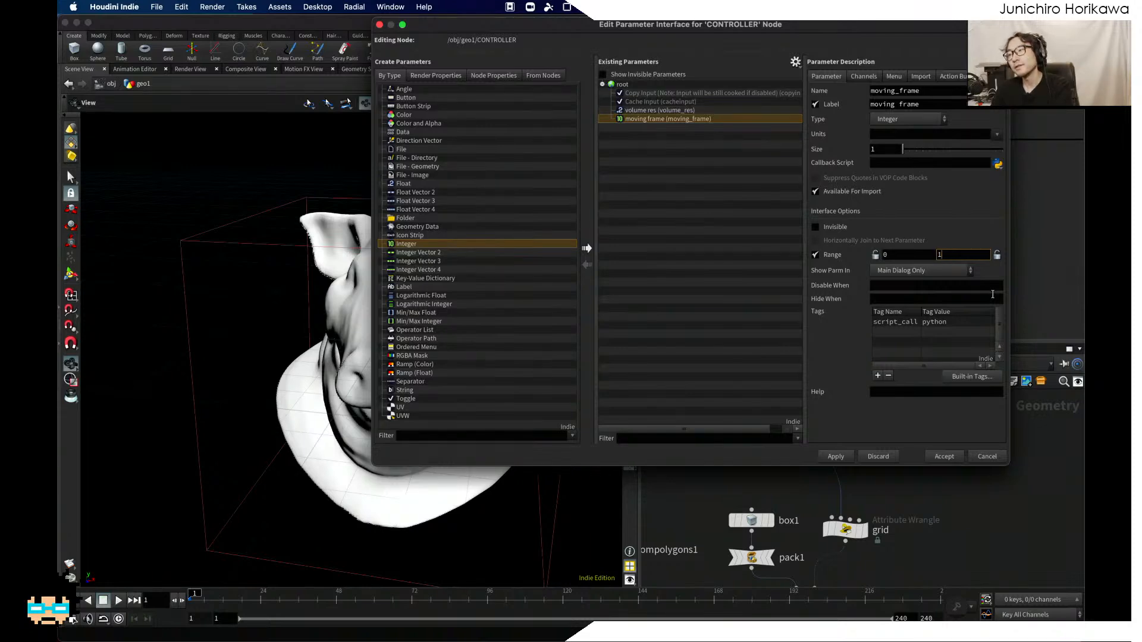
left_click(843, 455)
left_click(936, 459)
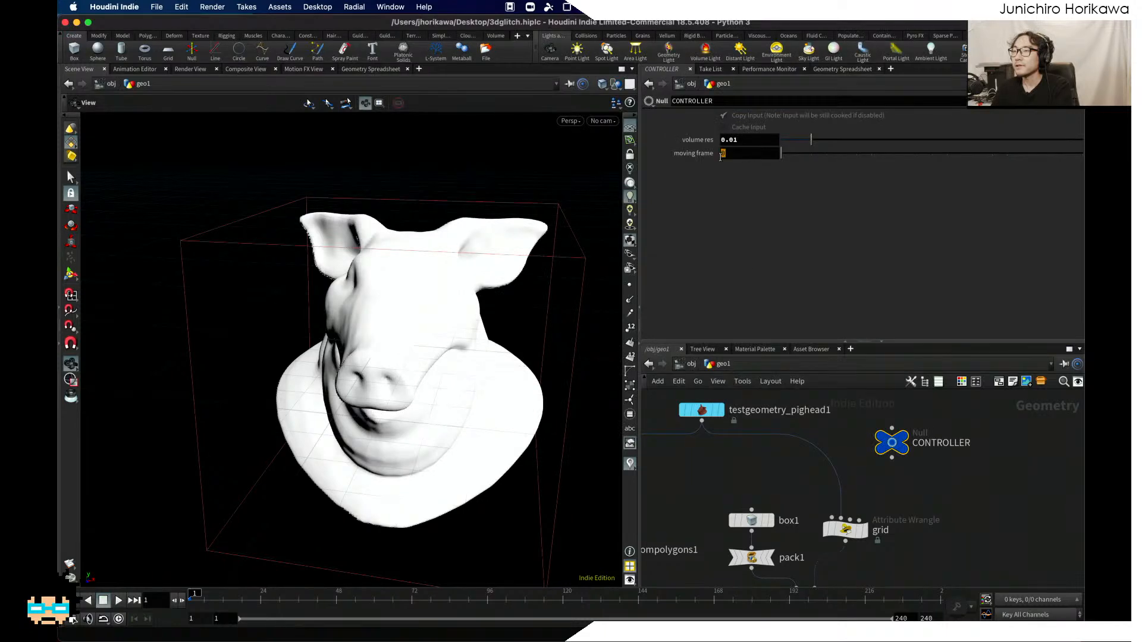
type("5")
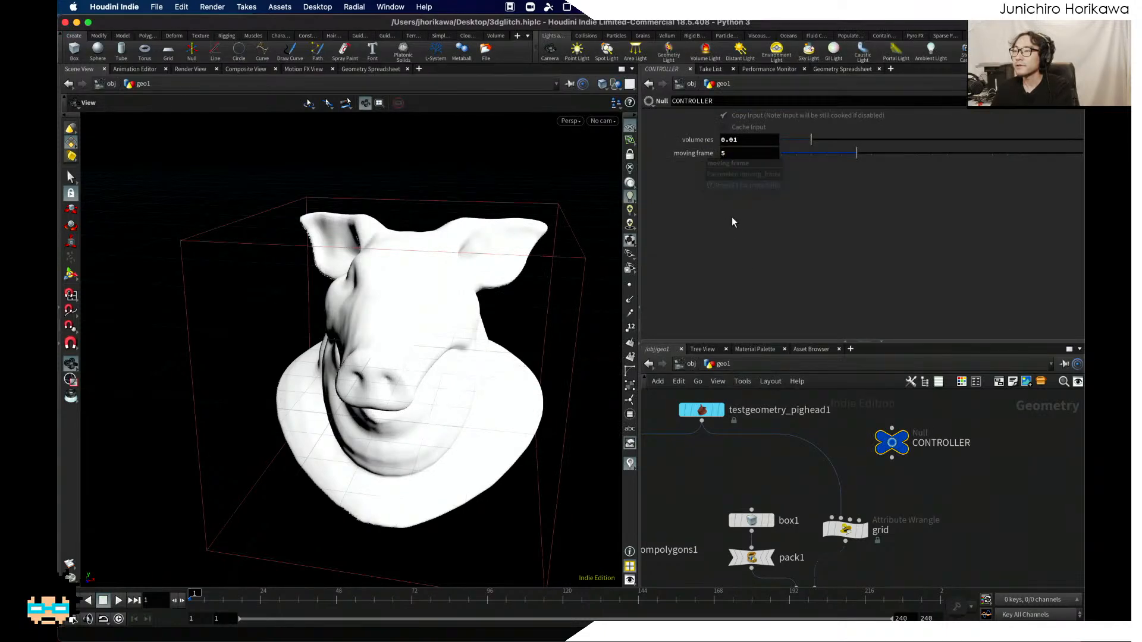
Step: Copy CONTROLLER's moving frame parameter and paste it as a relative reference into the Frame parameter of move_attr inside solver1
right_click(743, 153)
left_click(784, 237)
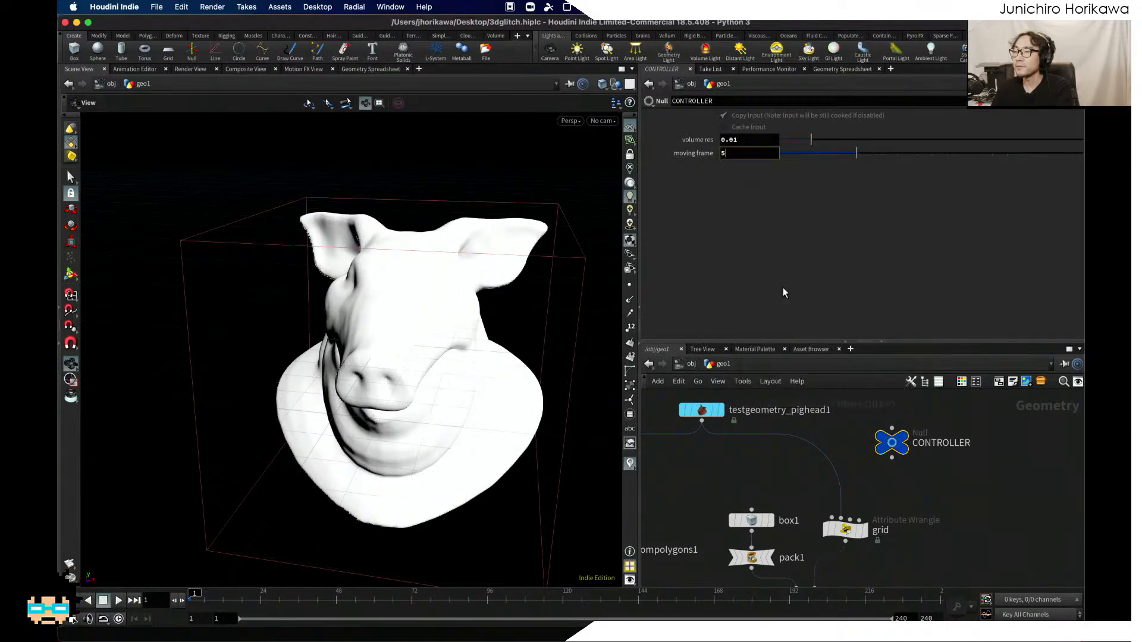
scroll(809, 454, "down", 5)
double_click(740, 517)
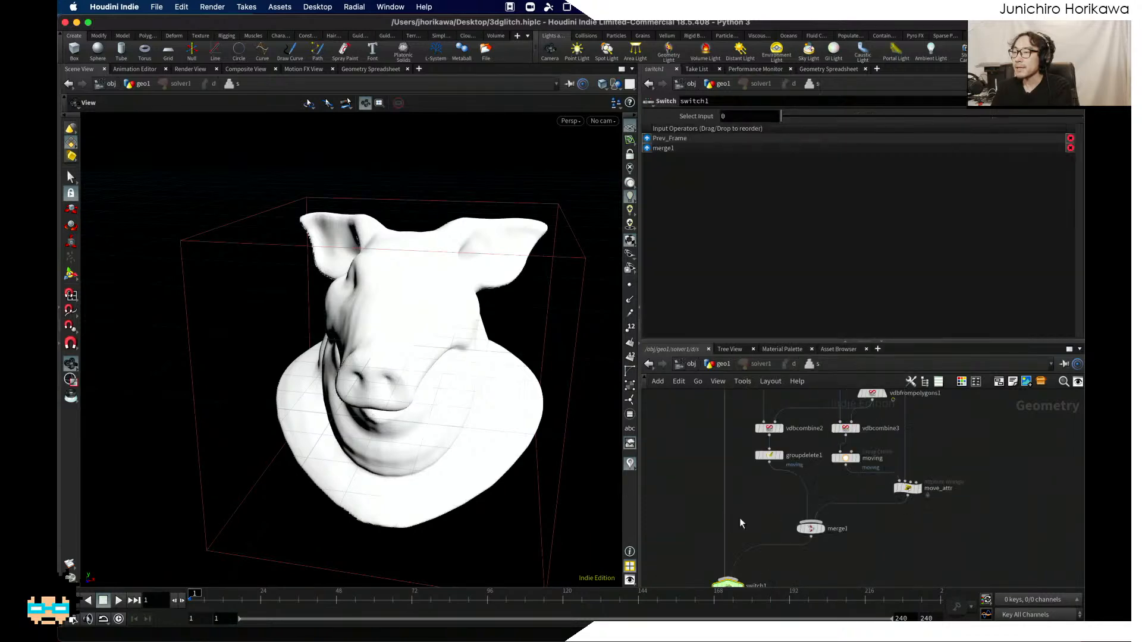
left_click(905, 490)
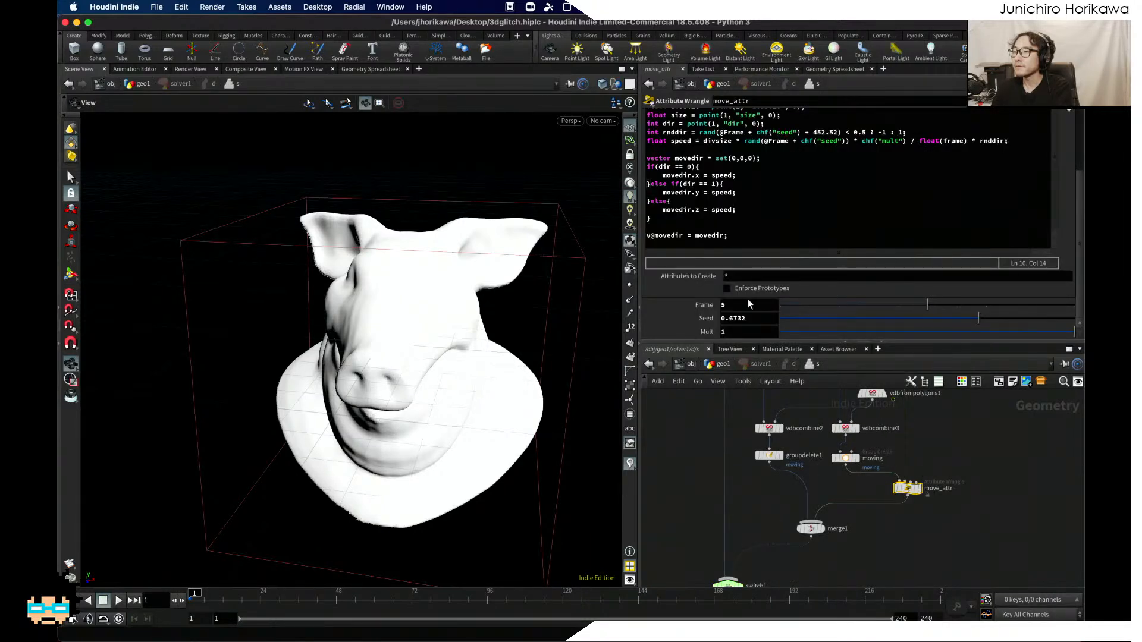
left_click_drag(747, 301, 700, 302)
right_click(723, 305)
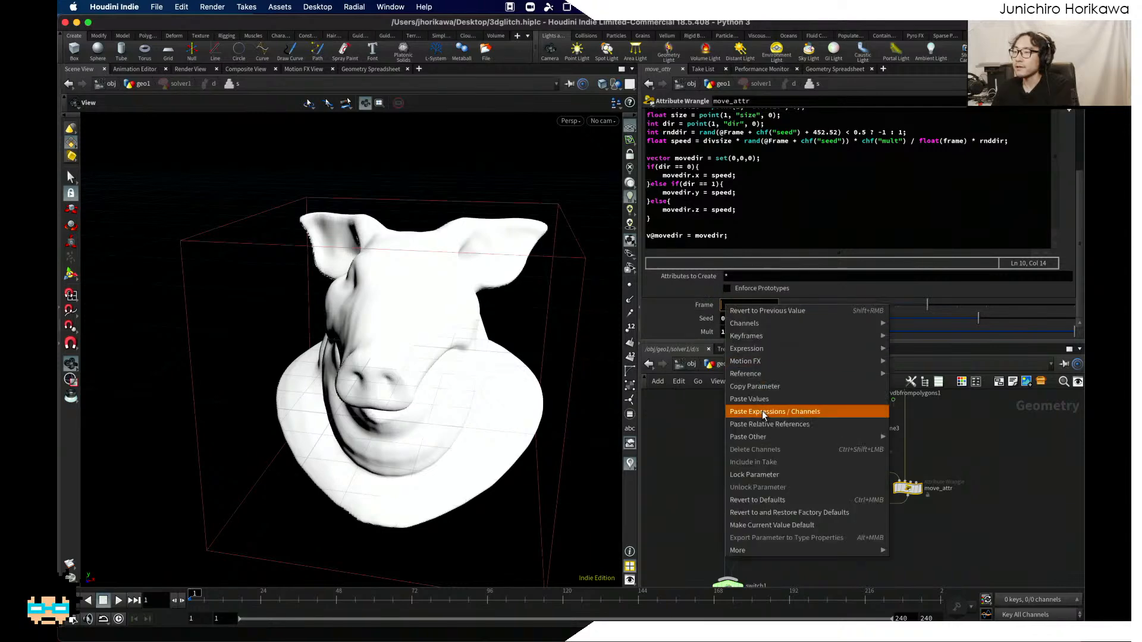
left_click(765, 420)
key("Return")
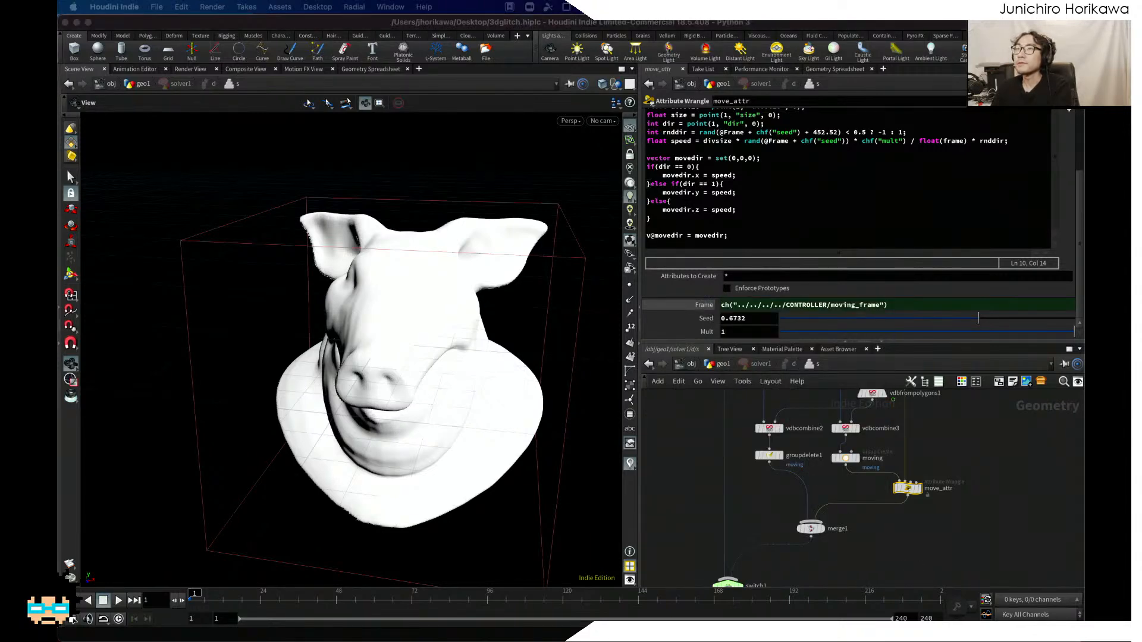
Step: Paste the copied moving_frame parameter as a relative reference into switch1's Select Input
middle_click_drag(754, 493, 755, 412)
scroll(758, 510, "up", 3)
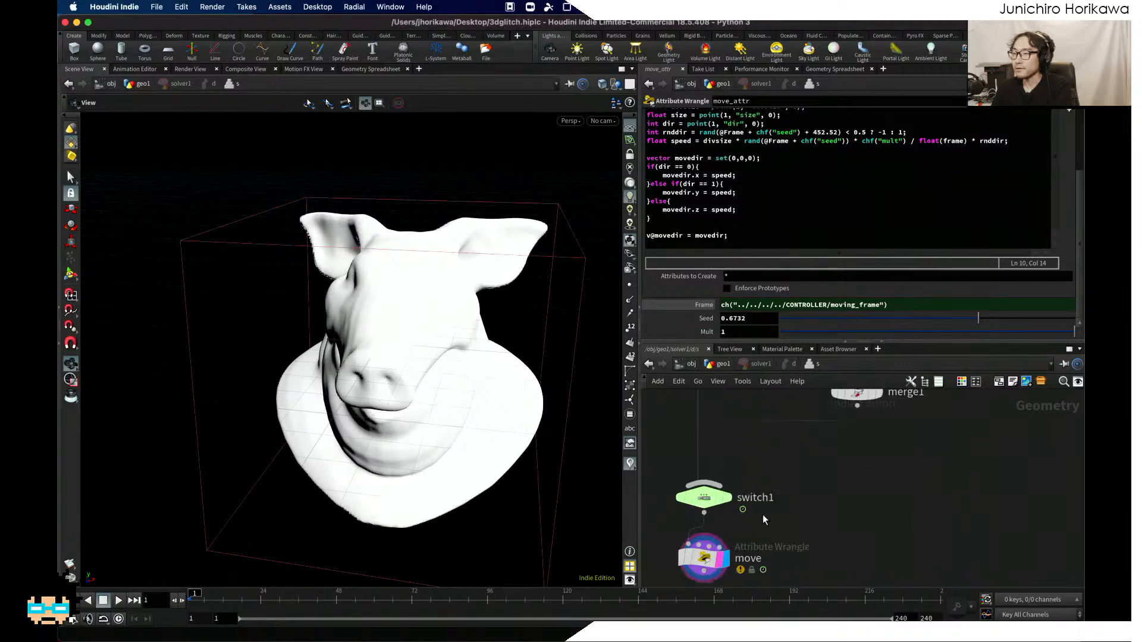
left_click(711, 496)
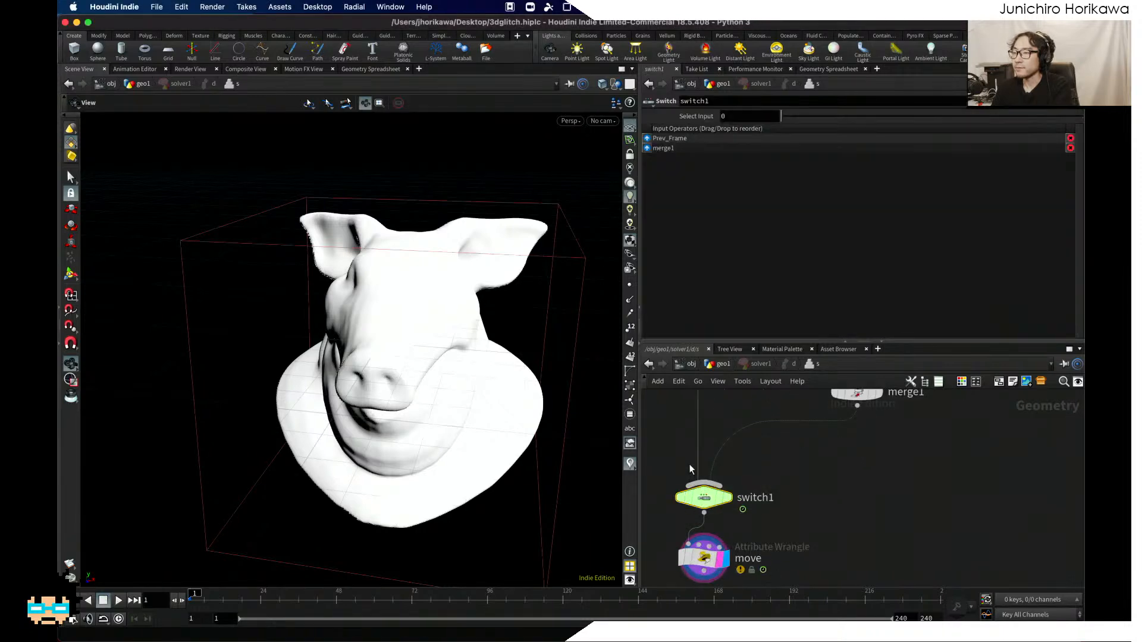
right_click(736, 119)
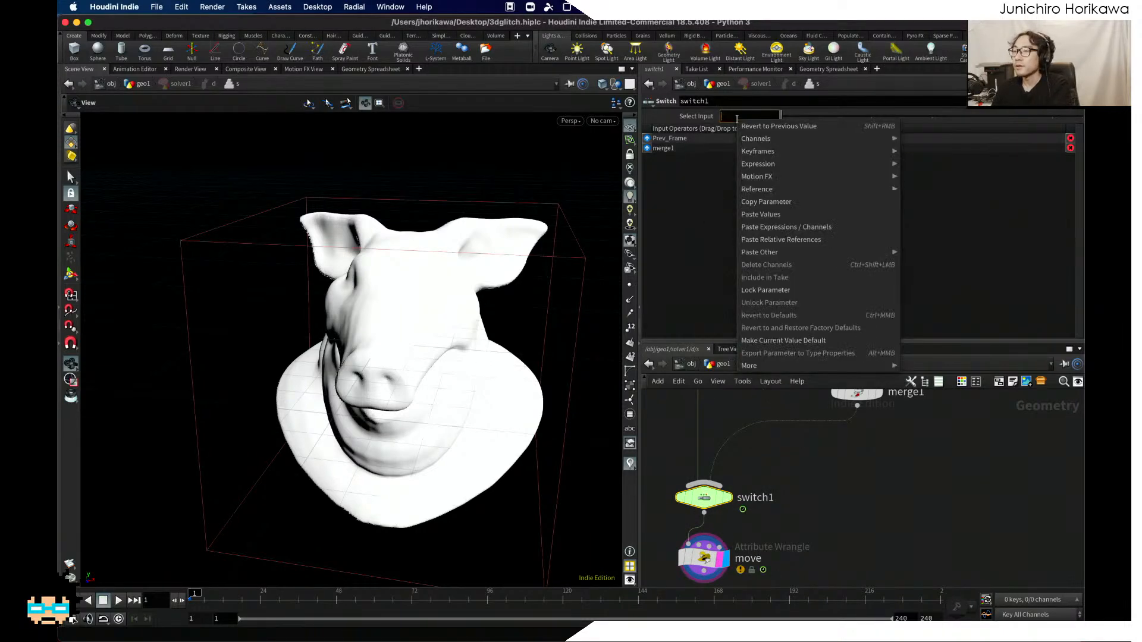
left_click(768, 237)
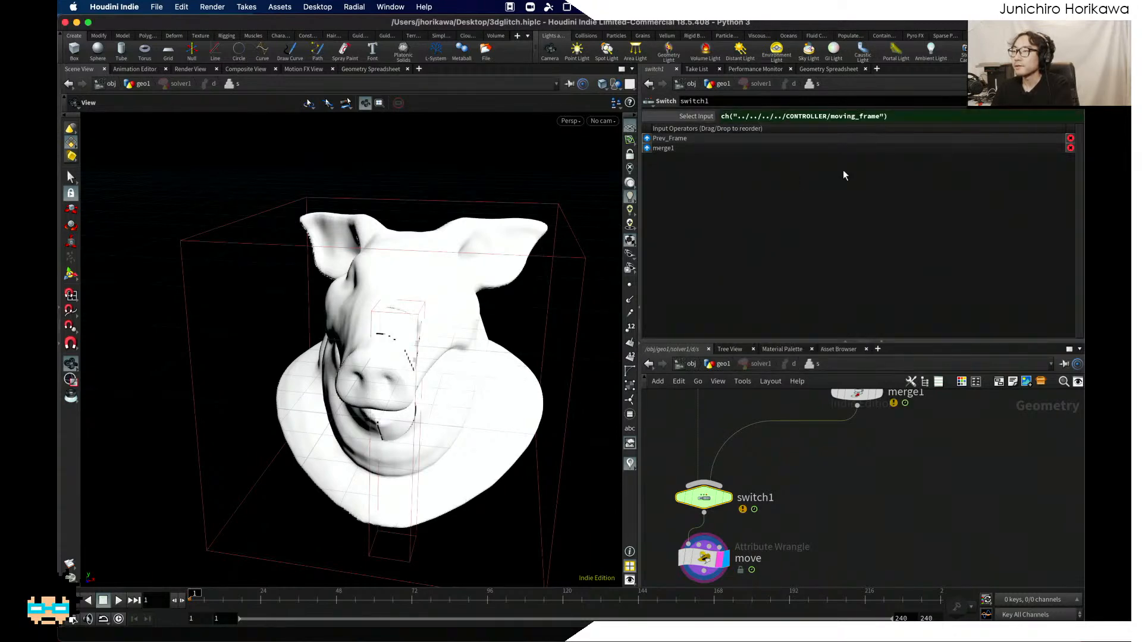
Step: Extend switch1's Select Input expression to take the frame number modulo the controller value: $FF % ch("../../../../CONTROLLER/moving_frame")
left_click(915, 117)
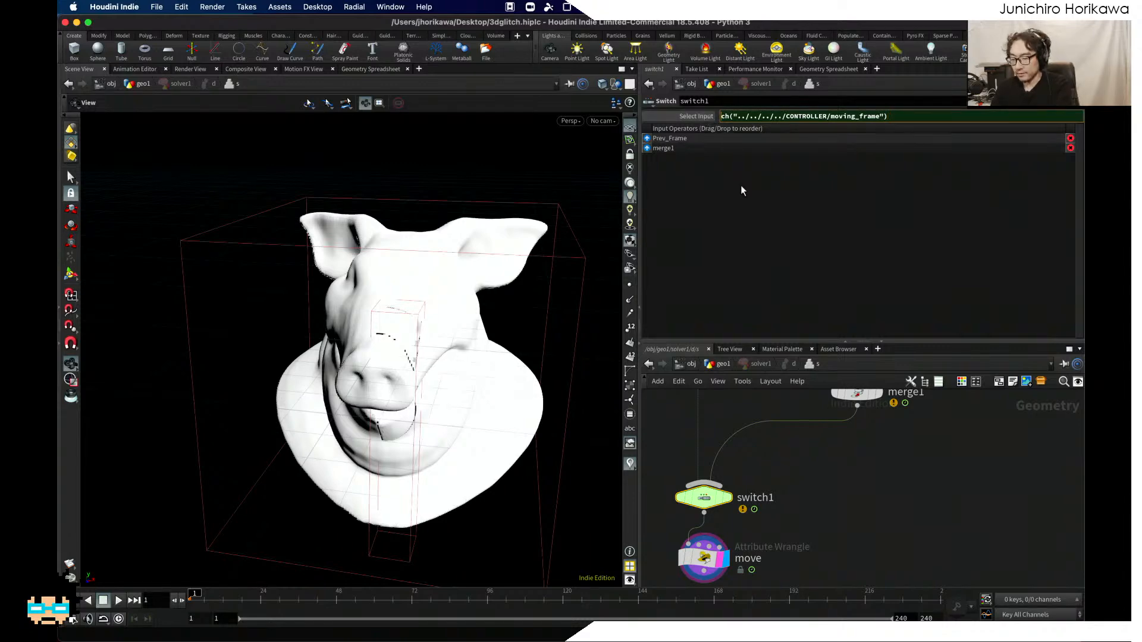
key("Home")
type("$F-")
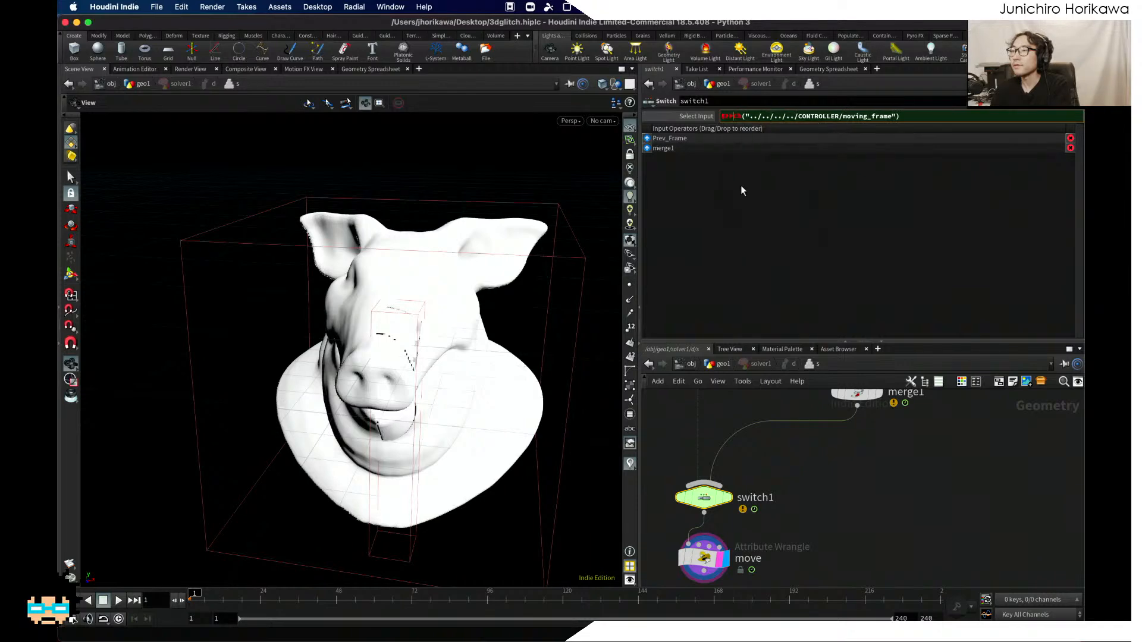
type(" %")
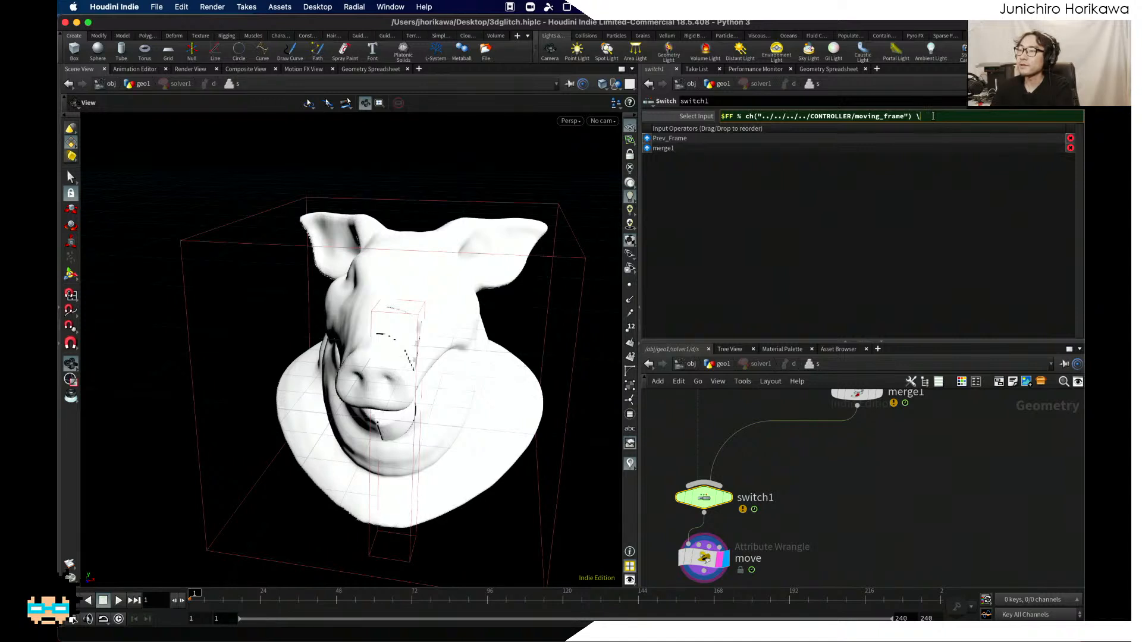
Step: Set switch1's Select Input expression to $FF % ch("../../../../CONTROLLER/moving_frame") == 0
key("Return")
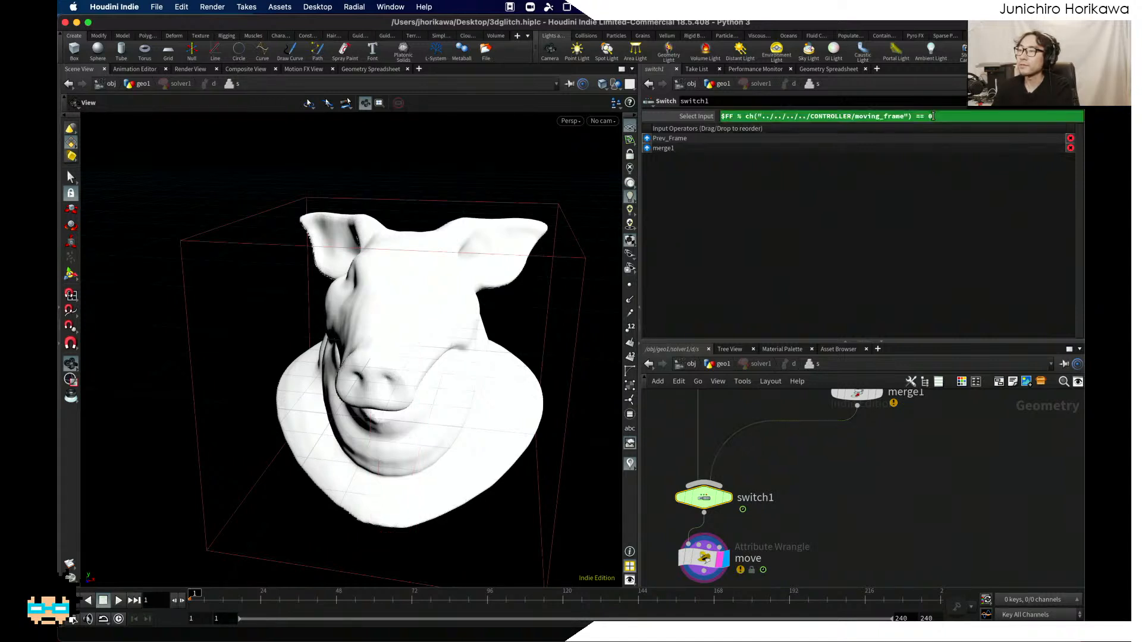
scroll(746, 504, "down", 6)
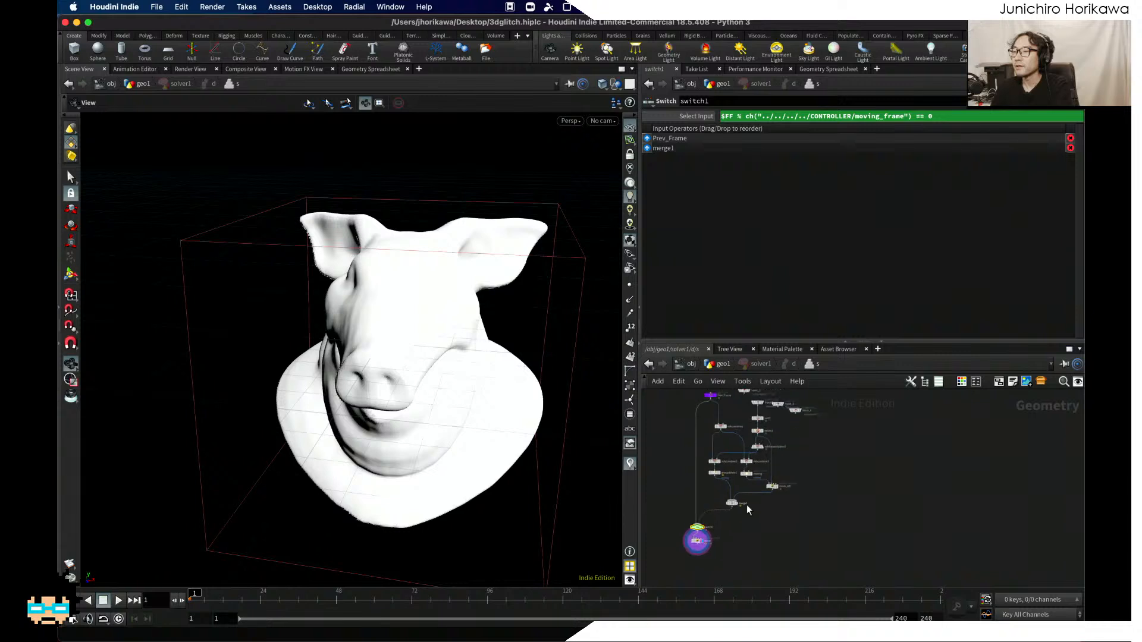
left_click_drag(733, 440, 709, 413)
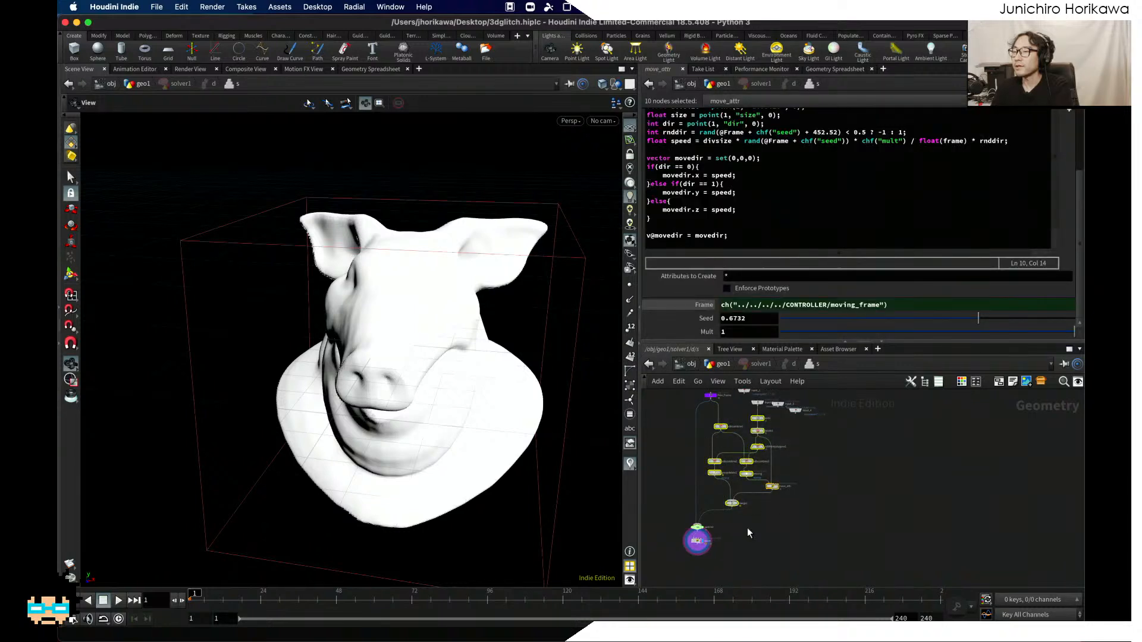
scroll(720, 522, "up", 2)
left_click(719, 523)
scroll(720, 525, "up", 4)
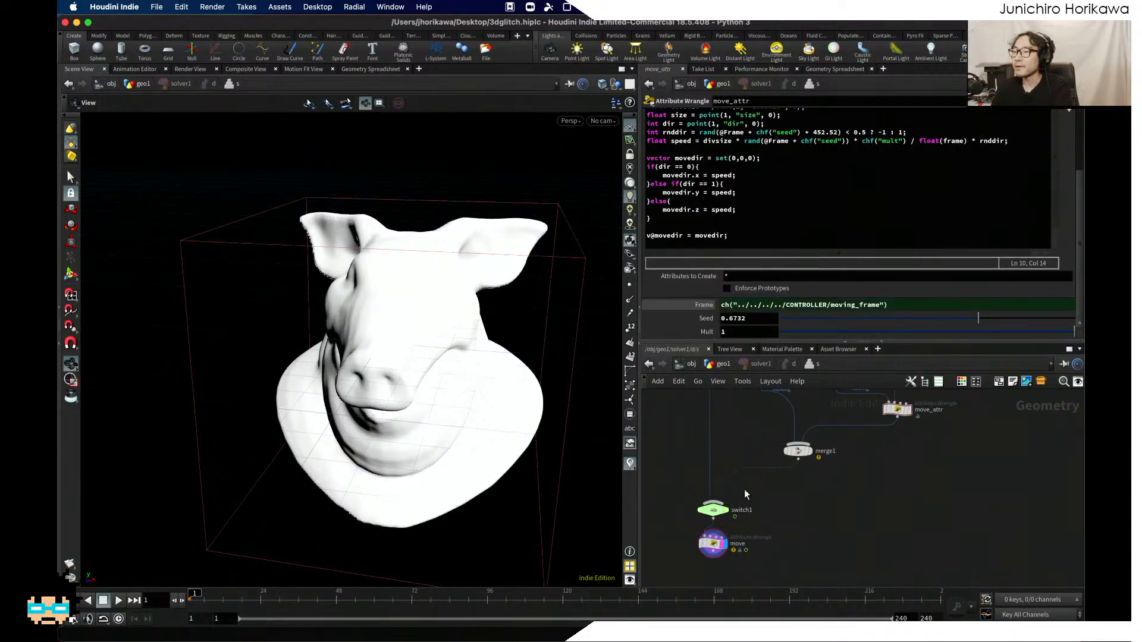
Step: Check switch1's evaluated Select Input value at frame 5 and return the timeline to frame 1
left_click(716, 510)
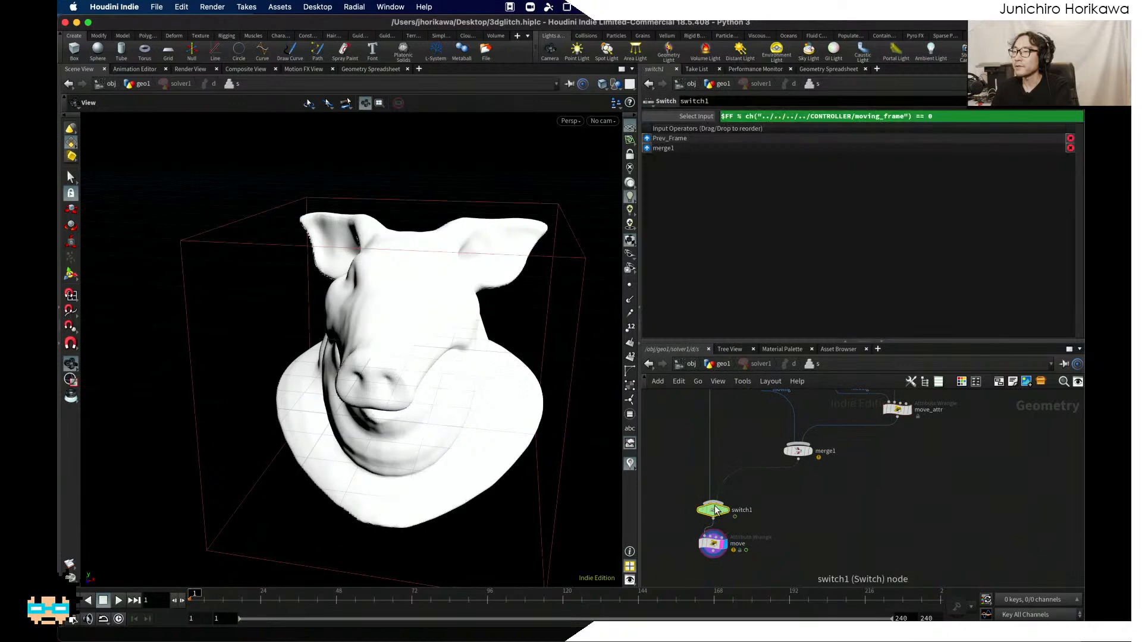
left_click(702, 113)
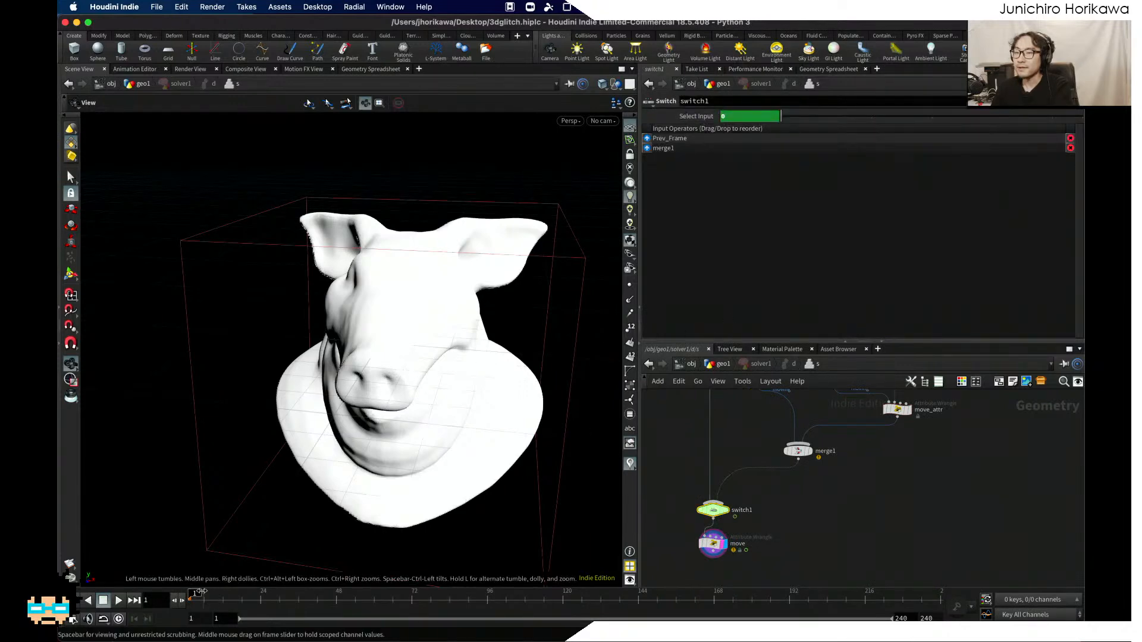
left_click_drag(201, 592, 209, 598)
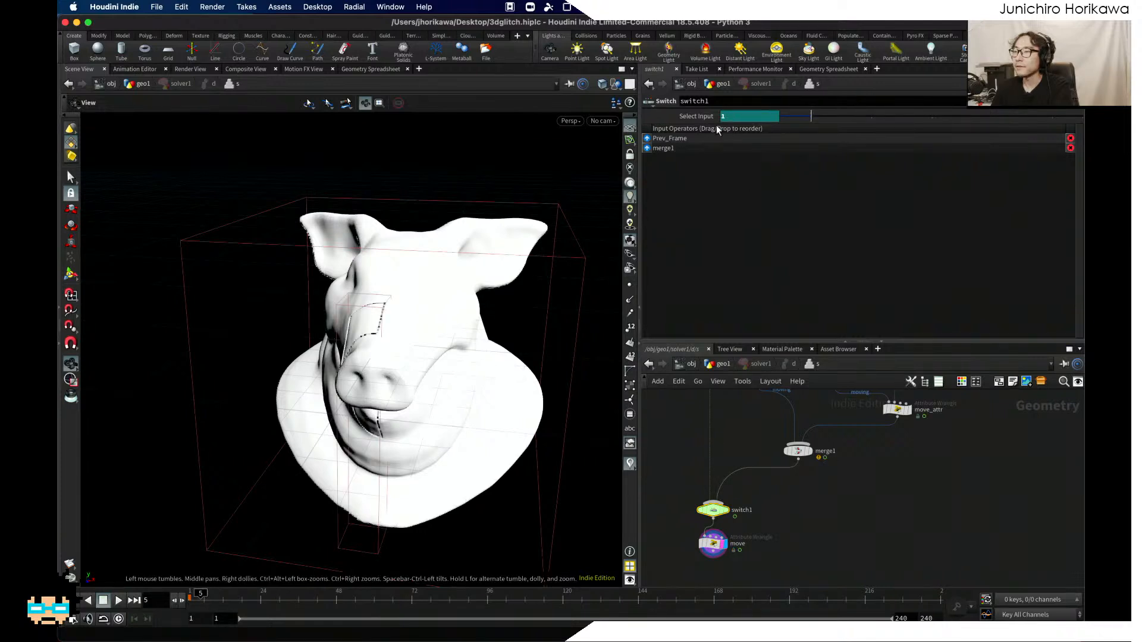
scroll(826, 529, "down", 5)
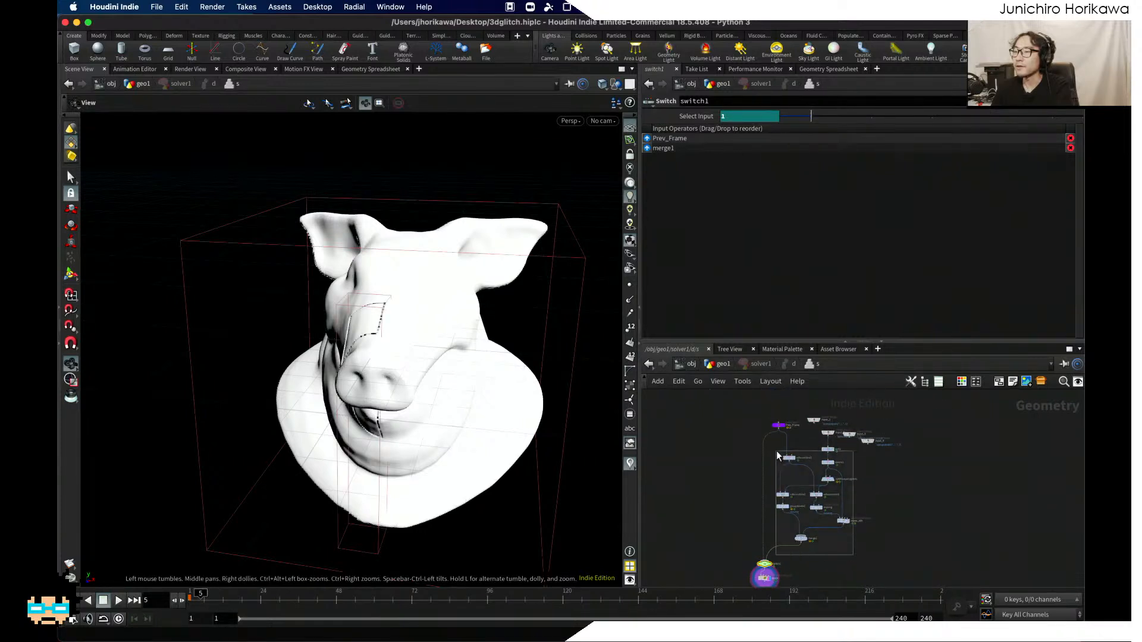
left_click_drag(780, 446, 857, 550)
scroll(753, 532, "up", 5)
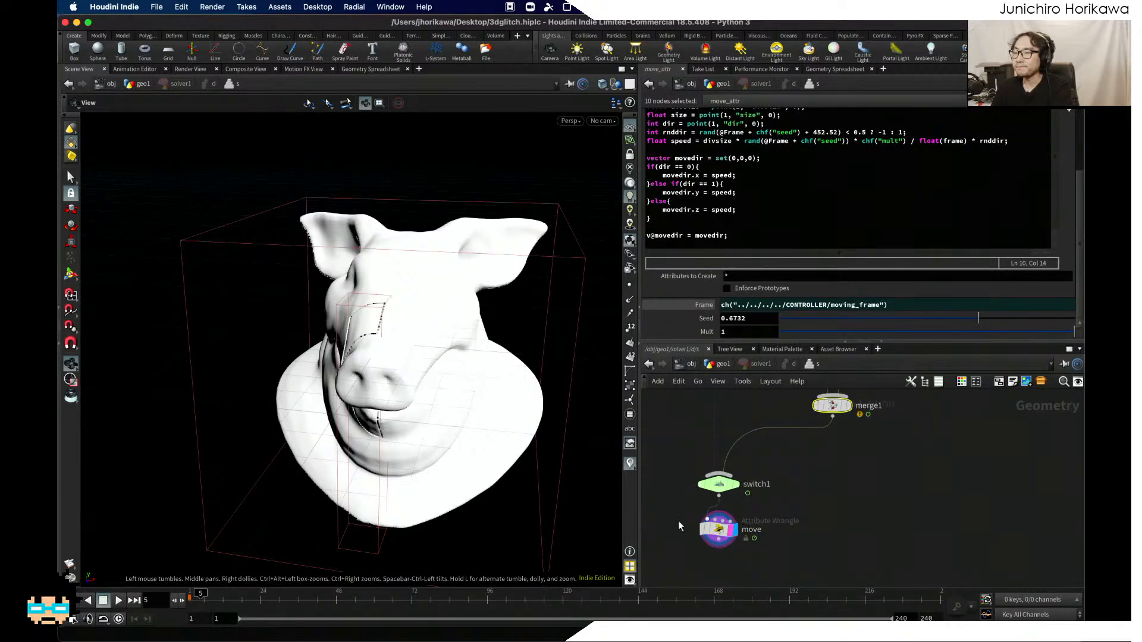
key("ctrl+Up")
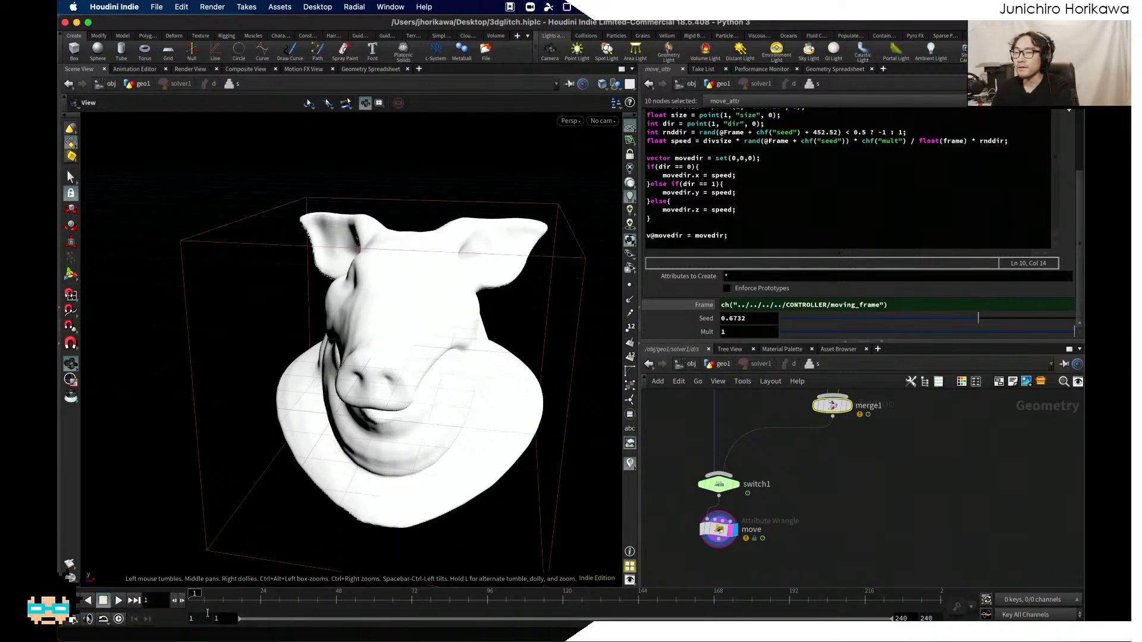
Step: Examine the move_attr wrangle's Seed and Mult parameters and its place in the solver network
scroll(752, 547, "down", 5)
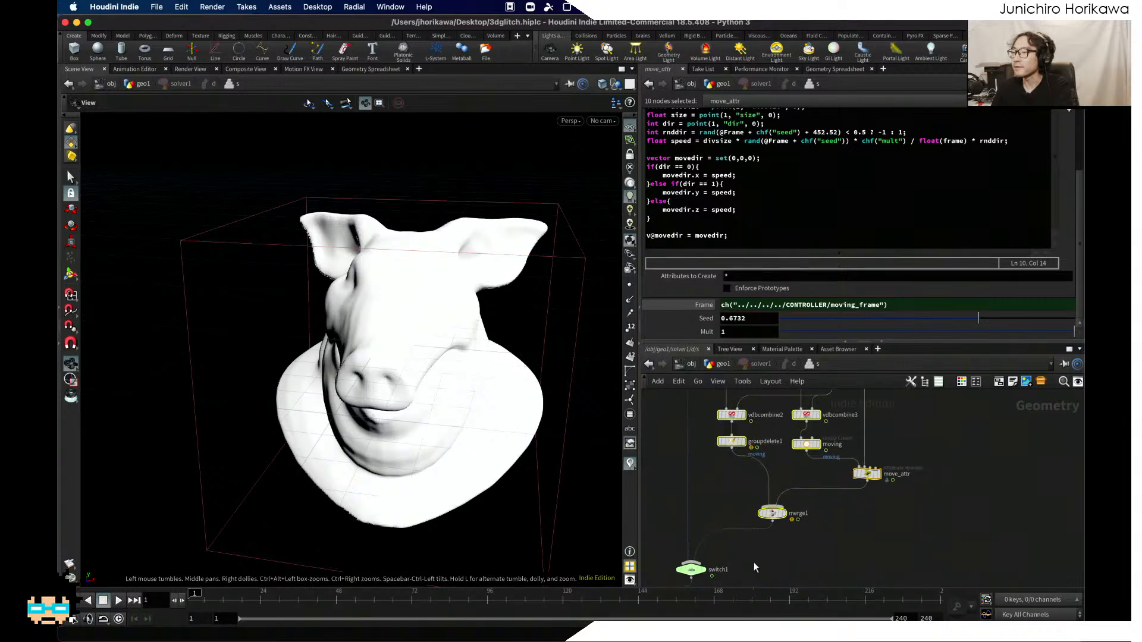
scroll(831, 512, "up", 6)
left_click(815, 539)
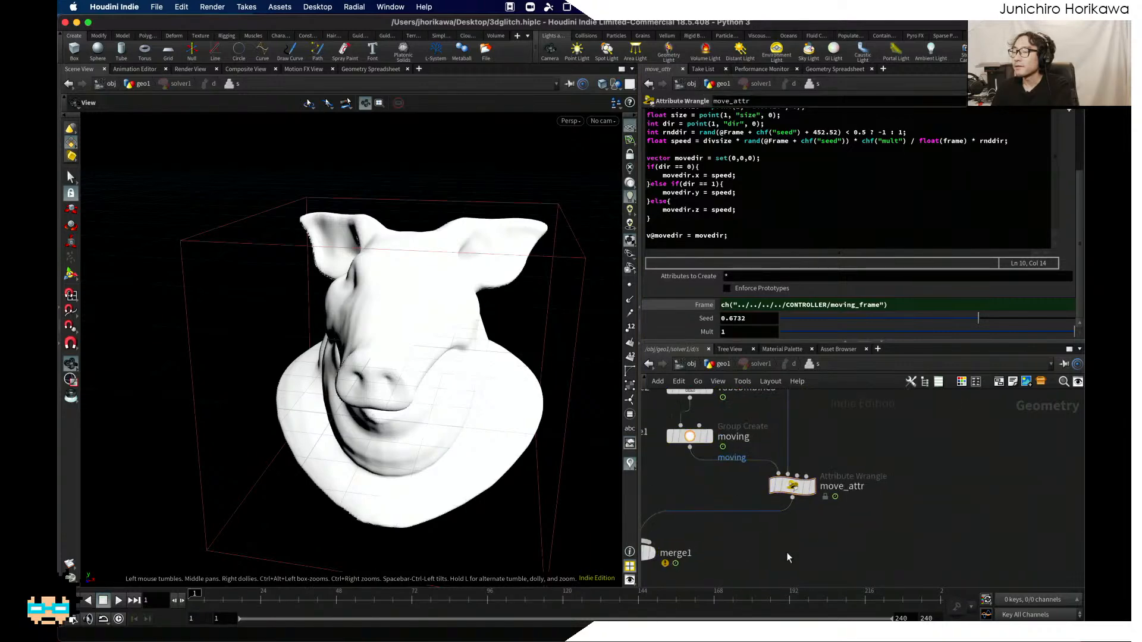
middle_click_drag(746, 527, 846, 479)
scroll(751, 527, "up", 2)
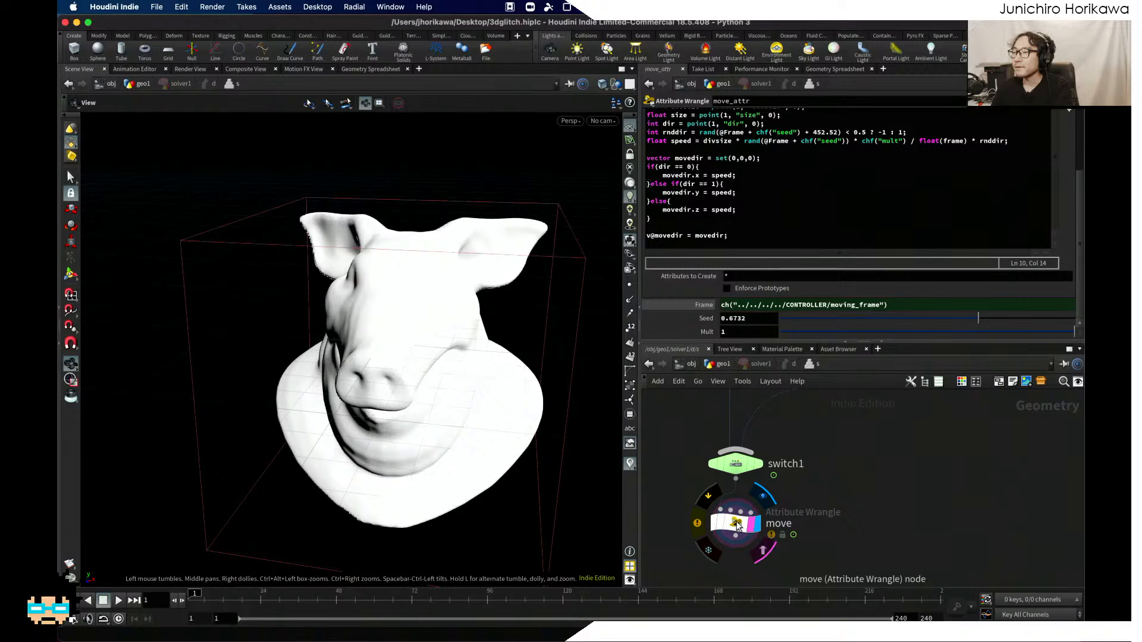
scroll(736, 521, "down", 1)
middle_click_drag(812, 411, 787, 450)
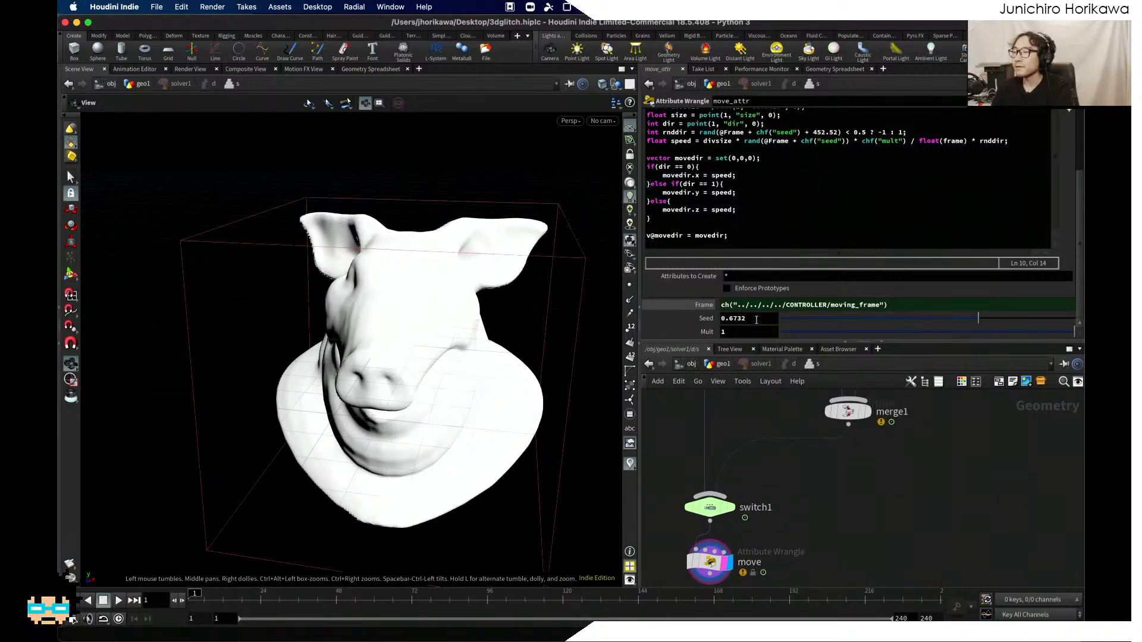
left_click(738, 332)
Step: Open the parameter interface editor for the CONTROLLER node in geo1, keeping the parameters and network visible beside it
left_click(723, 363)
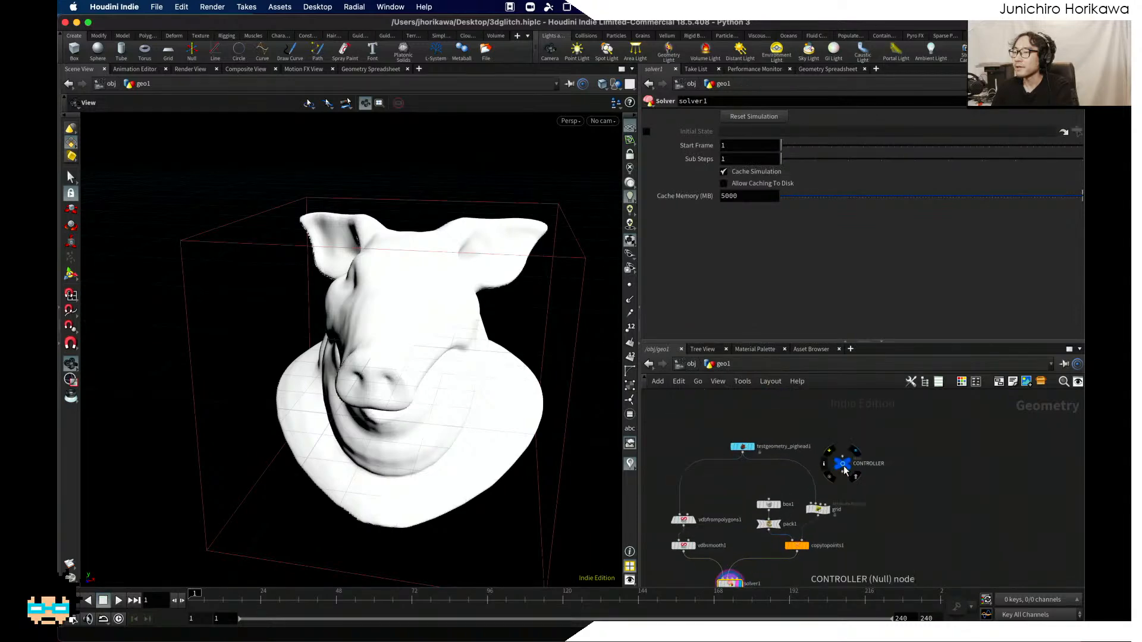
left_click(842, 464)
left_click(1077, 100)
left_click(901, 113)
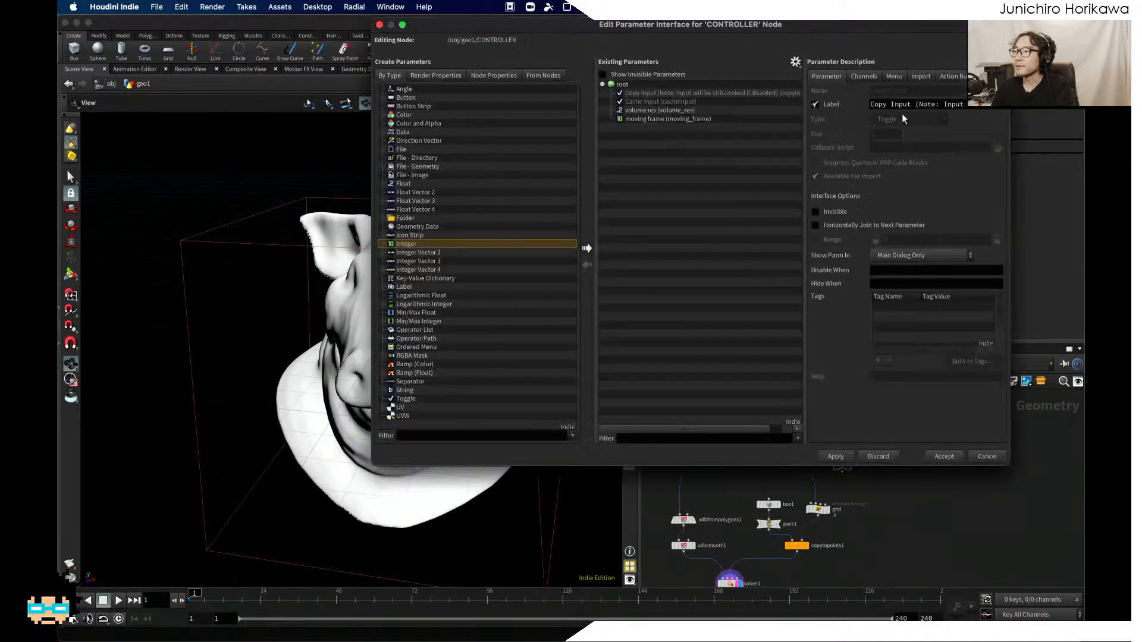
left_click_drag(874, 25, 473, 52)
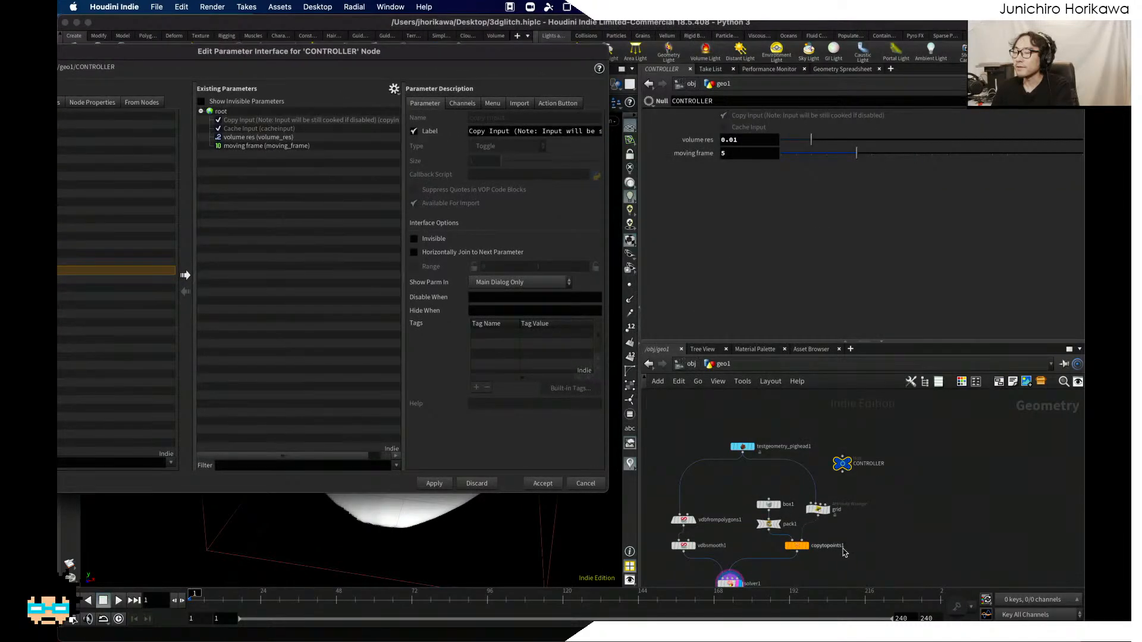
Step: Go back inside solver1 and turn off Forbid Linking Parameters from Outside this Subnet in the interface editor
double_click(727, 510)
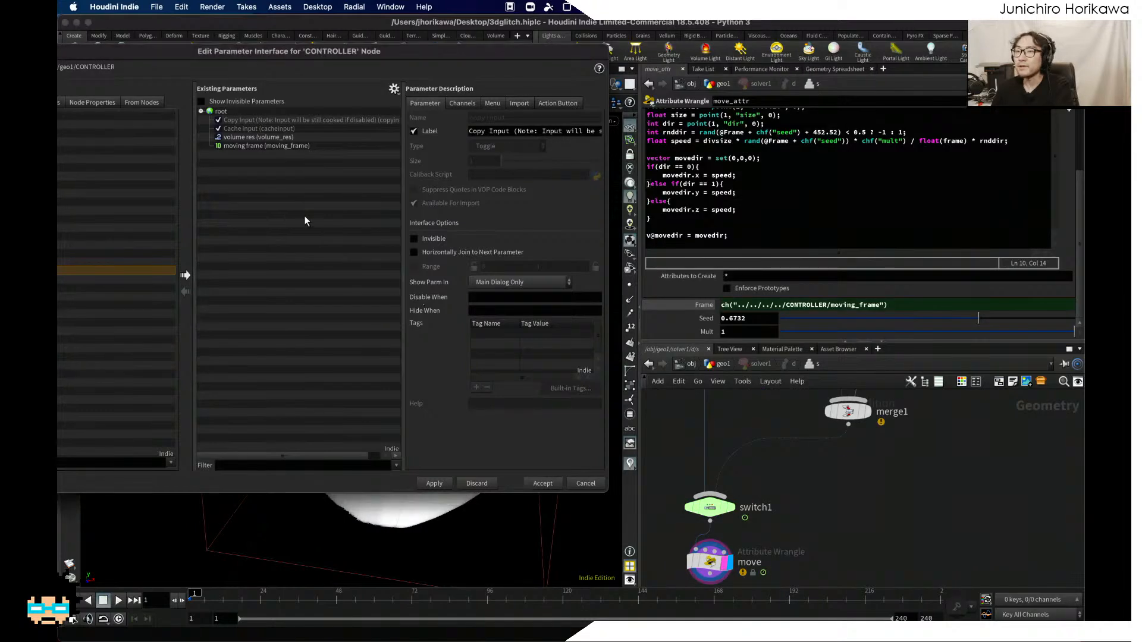
left_click(395, 89)
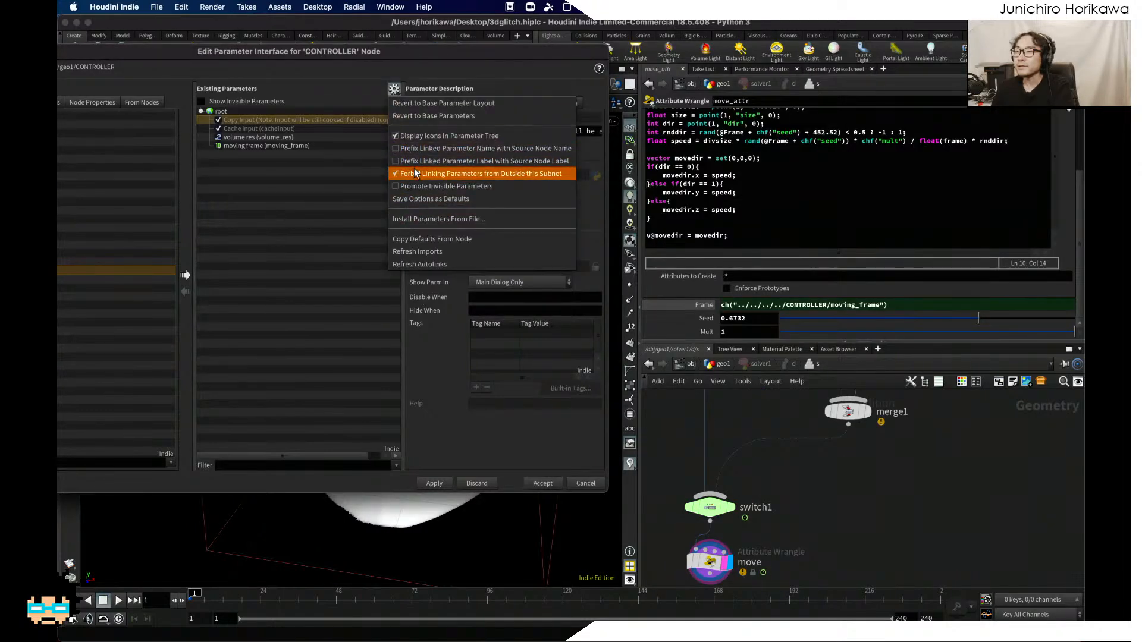
left_click(416, 173)
Step: Add move_attr's Seed parameter to CONTROLLER with the name rand_seed, the label "rand seed" and a range of 0 to 100
scroll(769, 470, "down", 2)
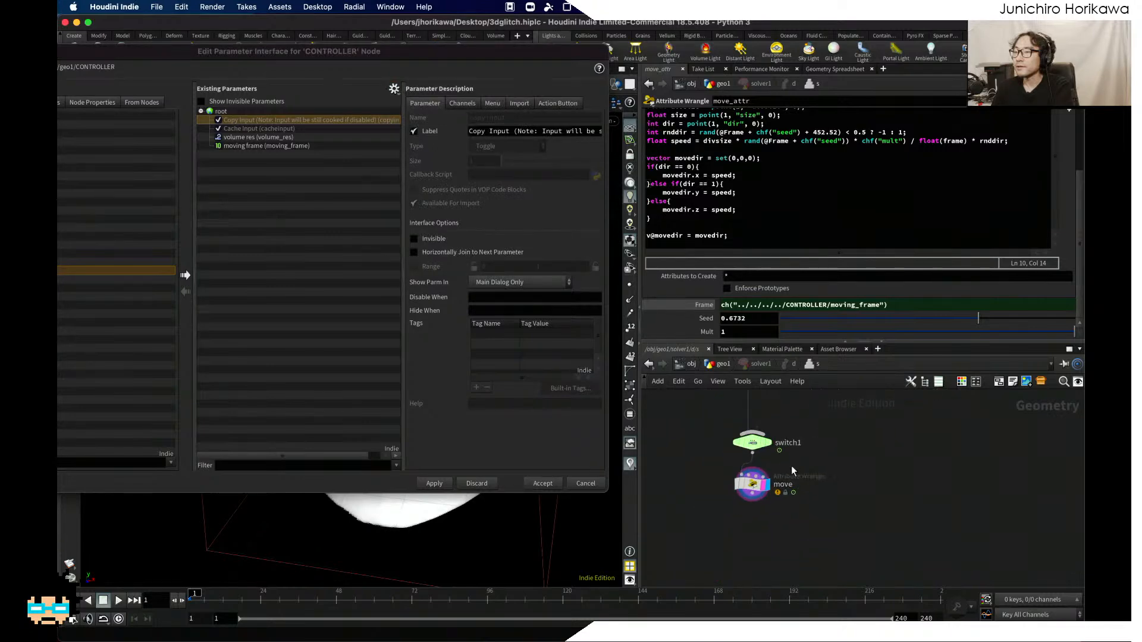
scroll(791, 470, "up", 5)
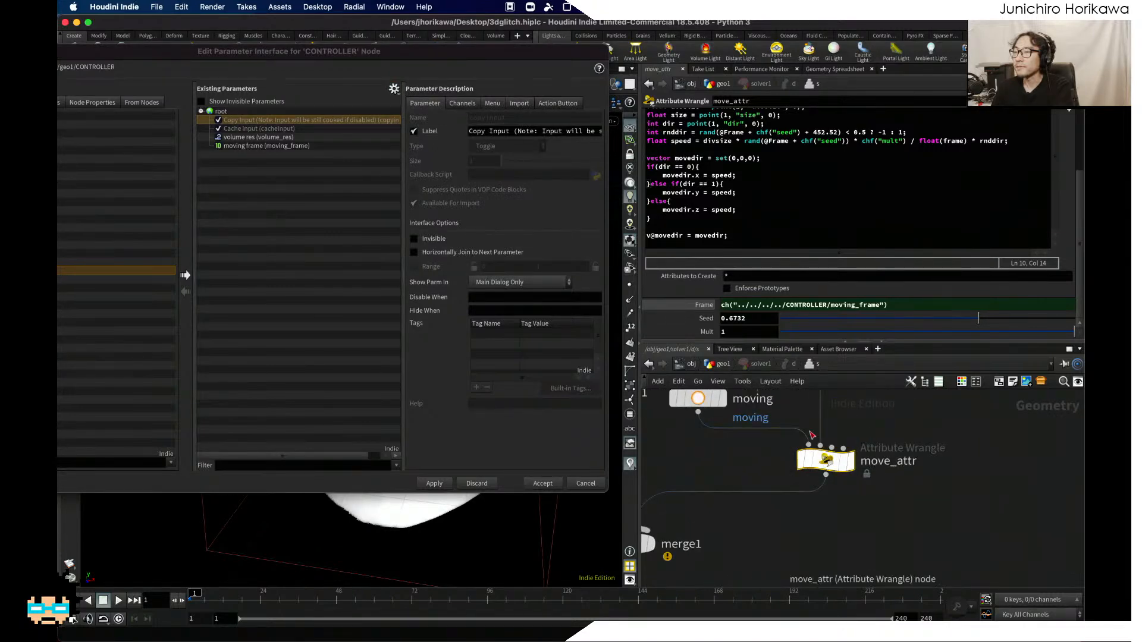
left_click_drag(706, 318, 222, 115)
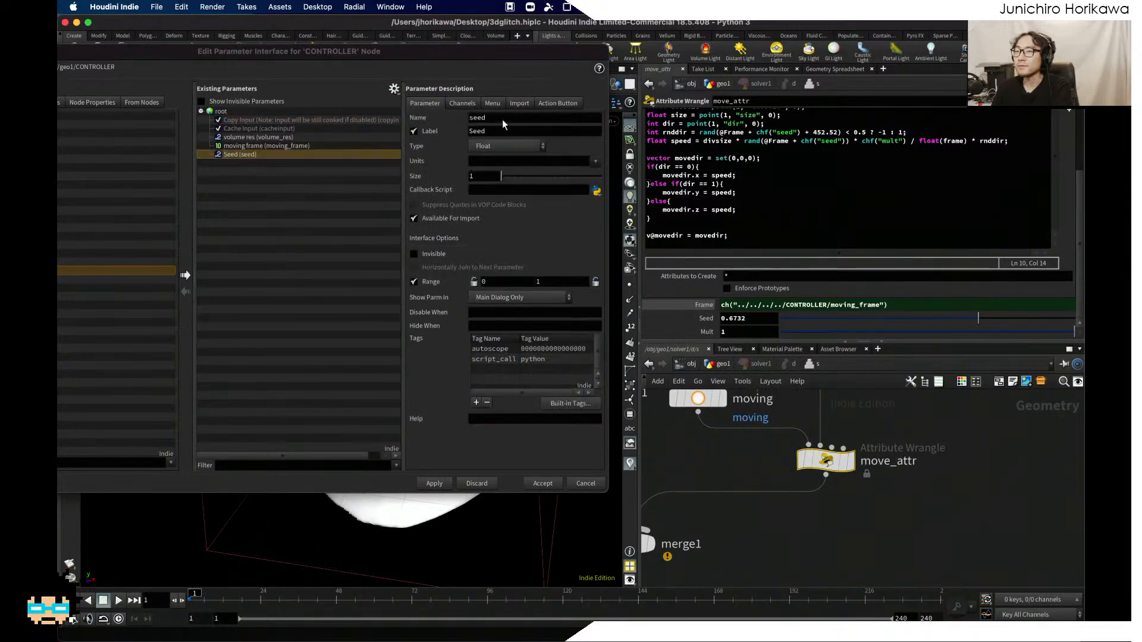
double_click(502, 119)
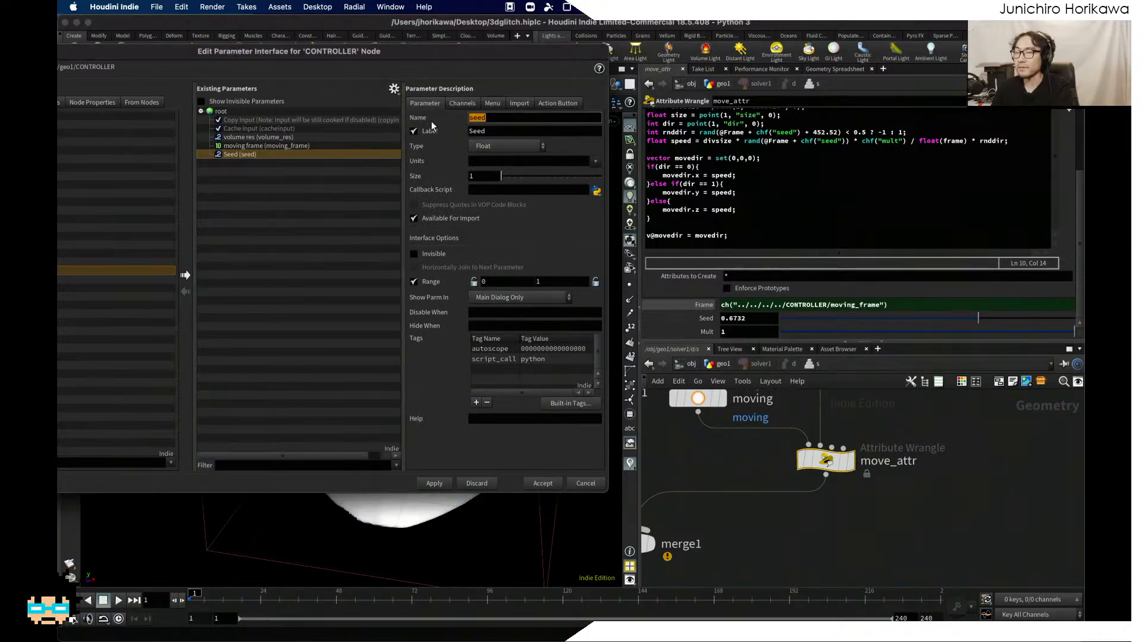
type("rand_seed")
key("Tab")
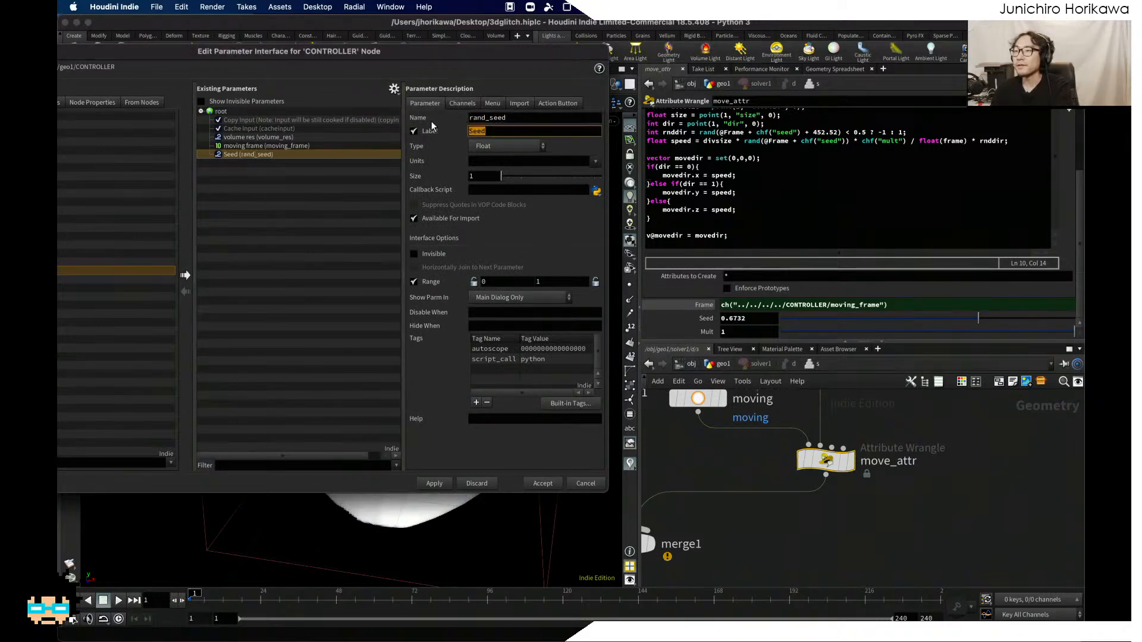
type("randseed")
key("Return")
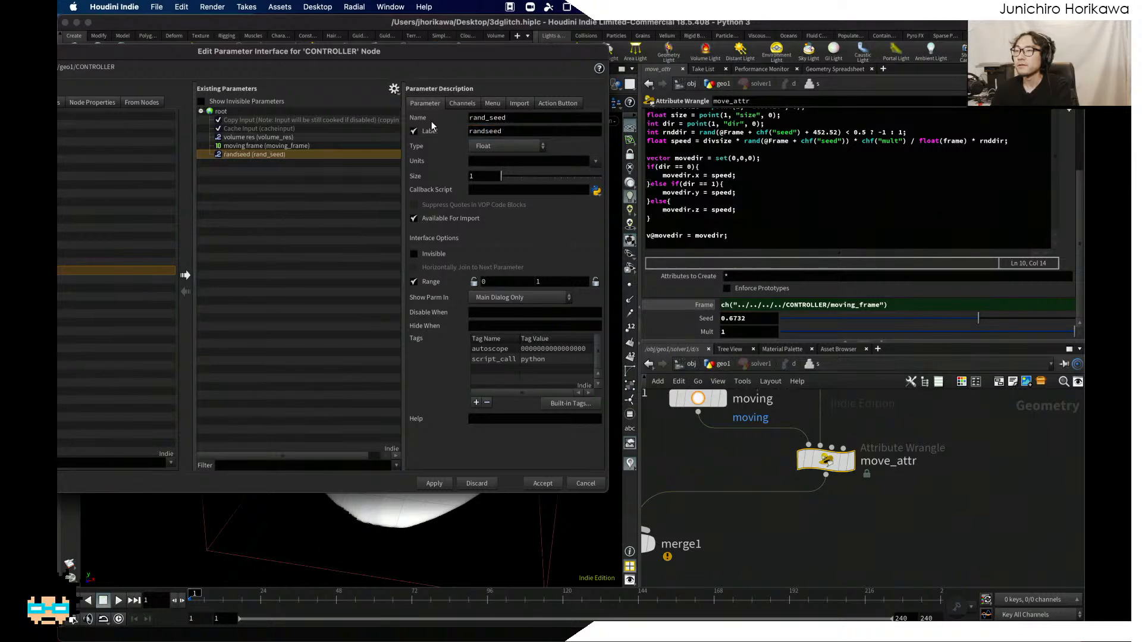
left_click(486, 131)
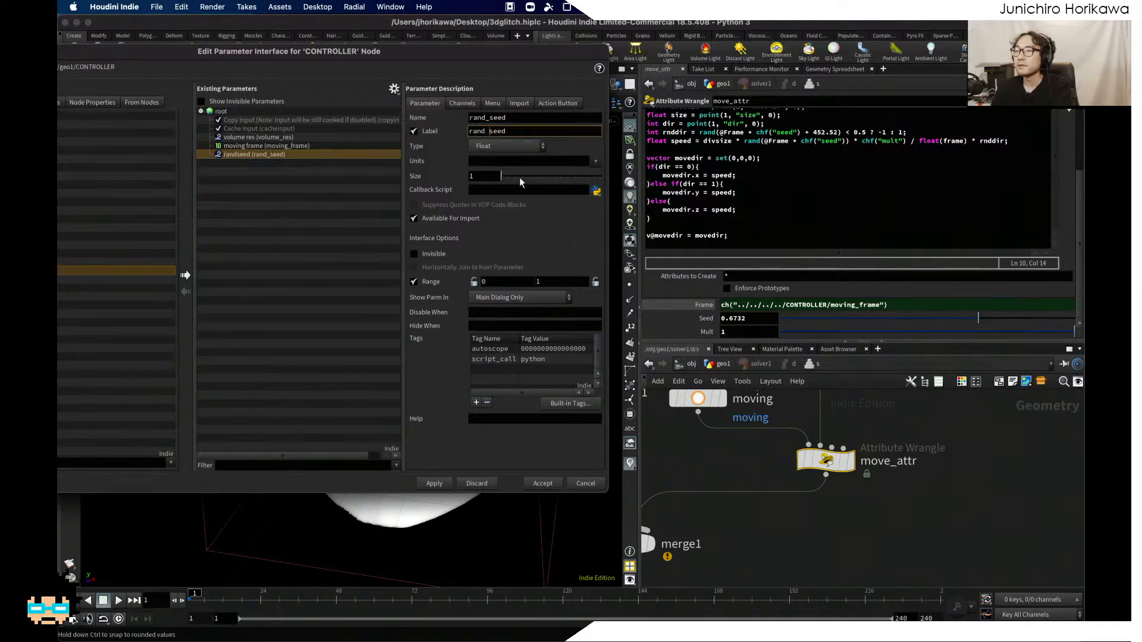
key("Return")
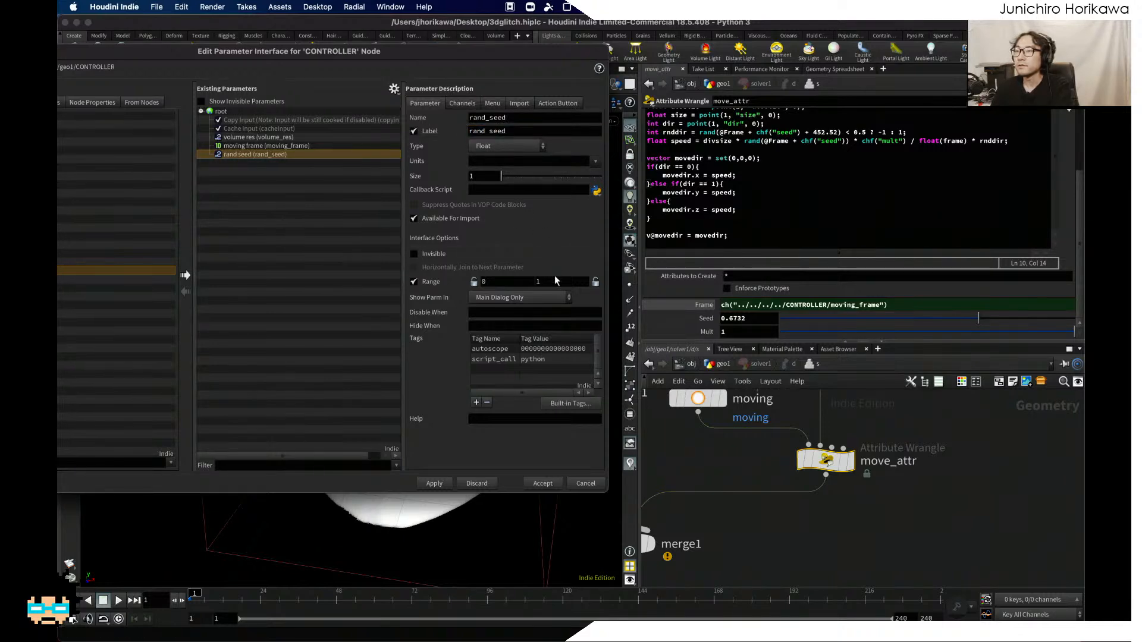
key("Return")
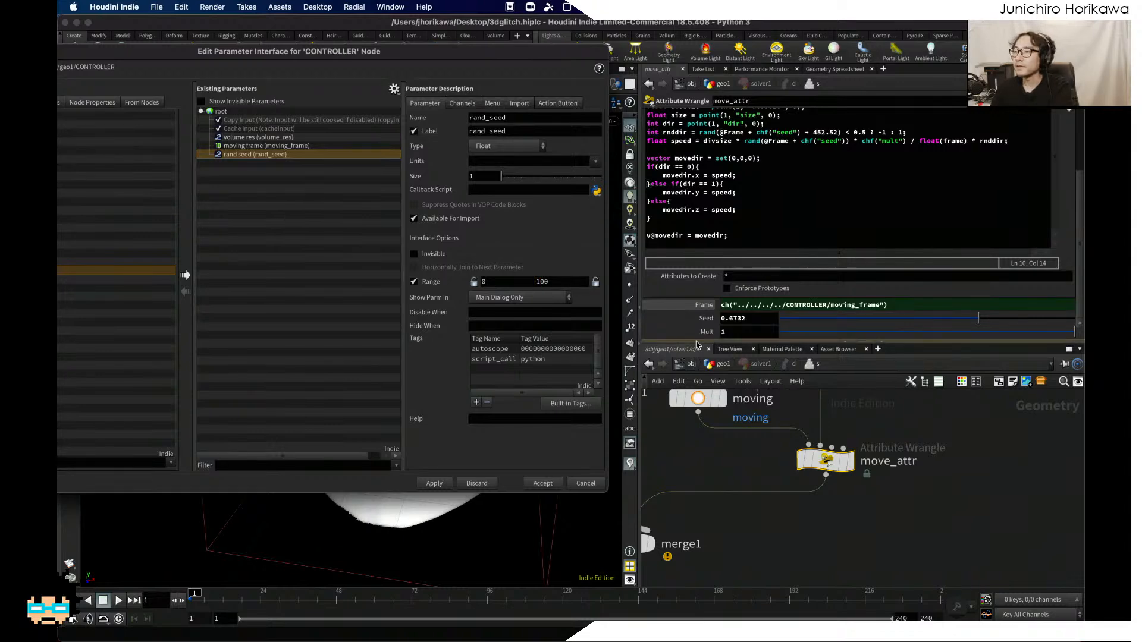
Step: Add move_attr's Mult parameter to CONTROLLER with the name move_mult and label "move mult", and accept the interface changes
left_click_drag(707, 332, 298, 245)
left_click_drag(494, 118, 399, 113)
type("move_")
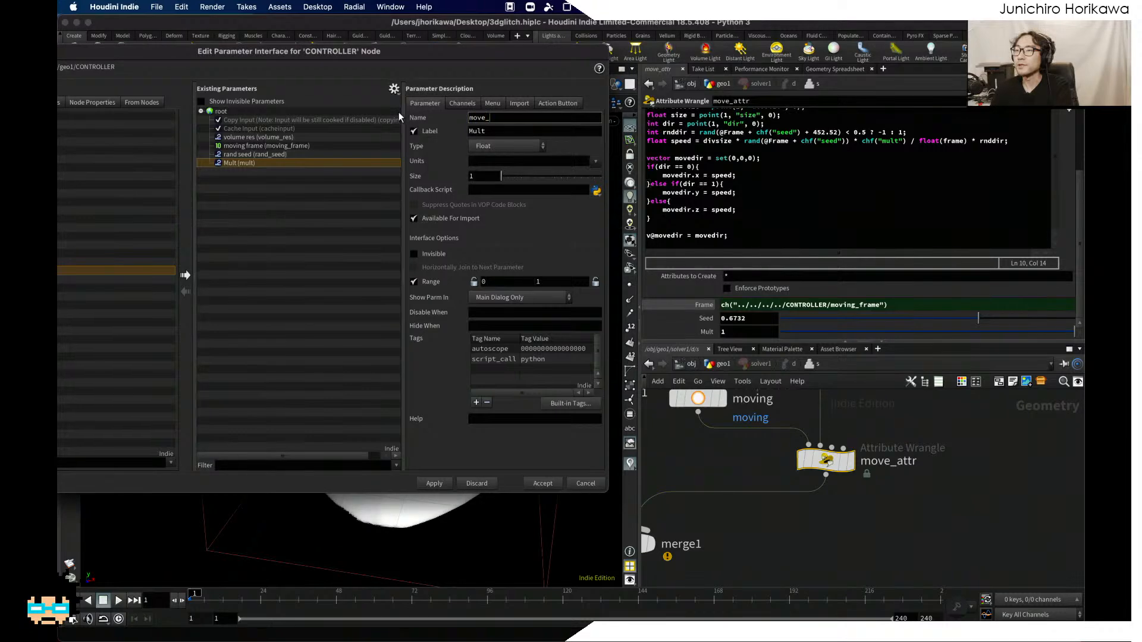
type("mult")
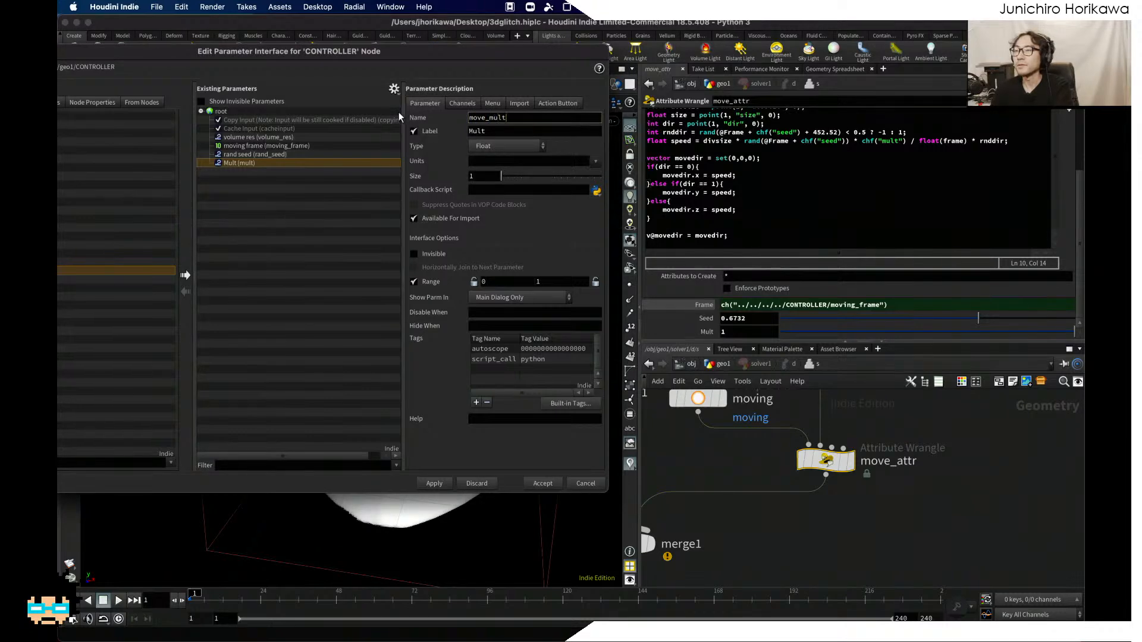
key("Tab")
type("move mult")
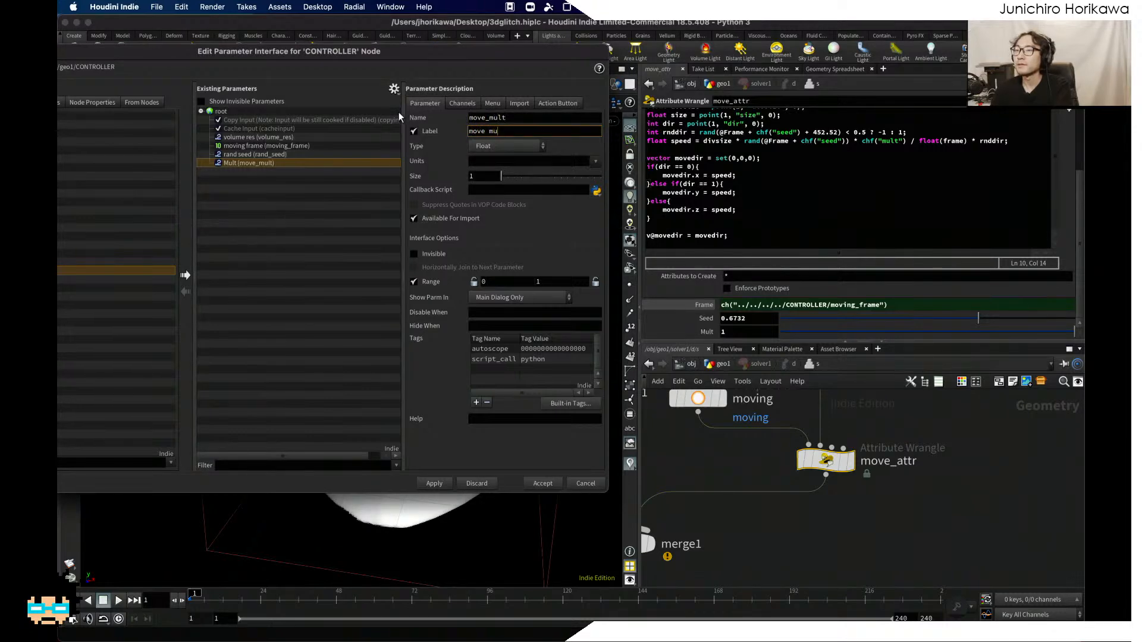
key("Return")
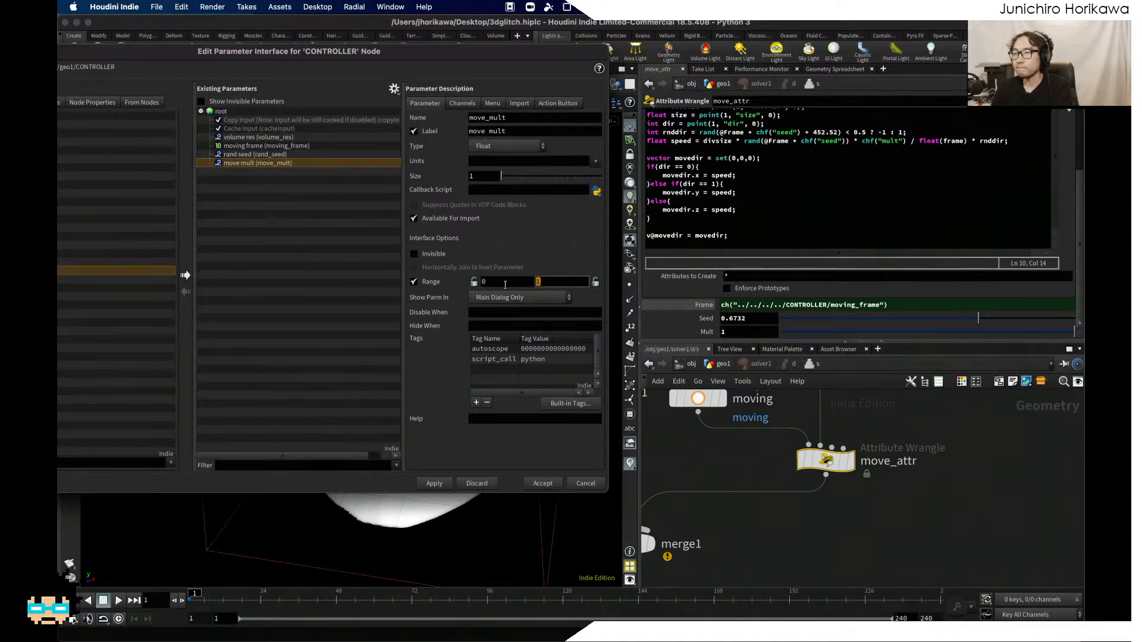
left_click(543, 483)
Step: Return to the geo1 network and view solver1's pig head from another angle
scroll(770, 435, "down", 5)
key("f")
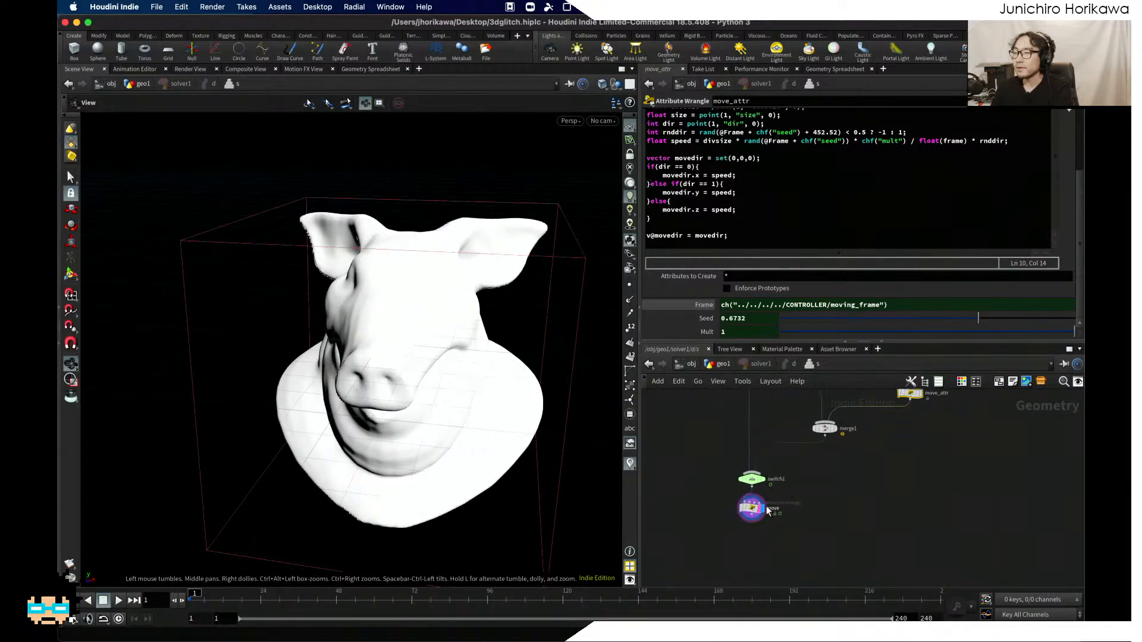
left_click(714, 367)
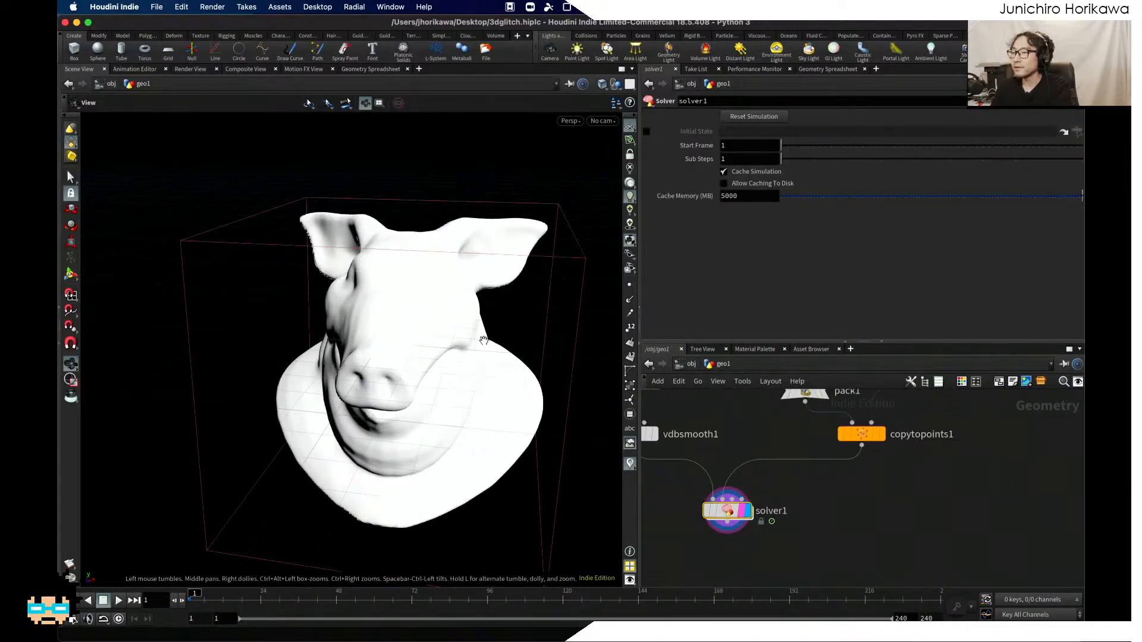
left_click_drag(483, 340, 393, 407)
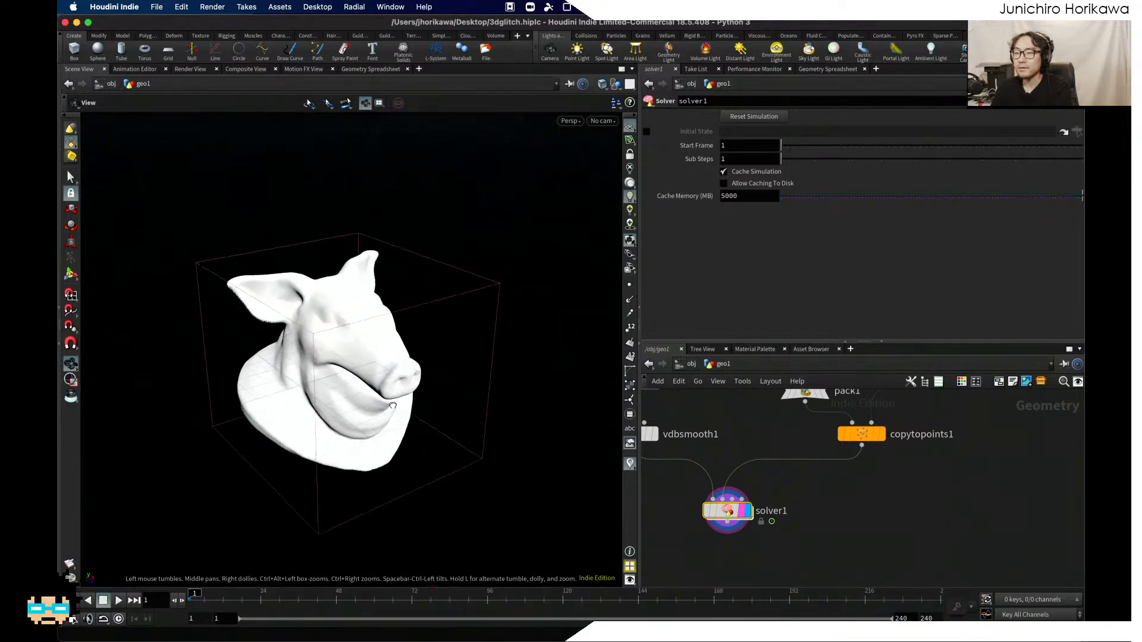
Step: Play the solver1 glitch simulation while viewing the pig head from another angle, and return to frame 1
left_click(118, 600)
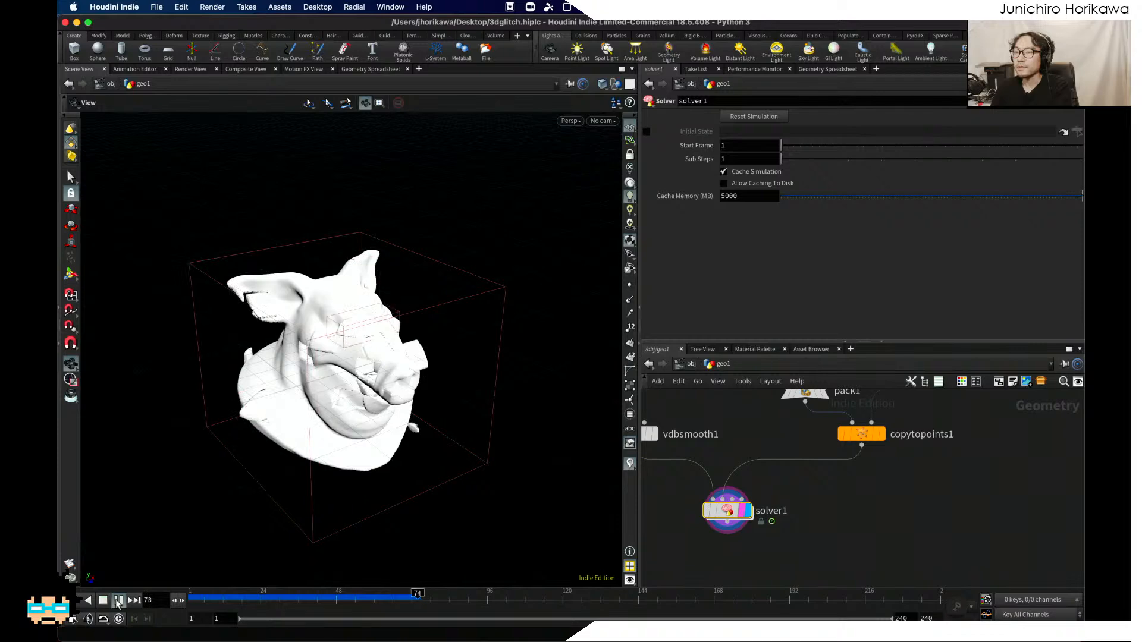
left_click_drag(225, 502, 437, 441)
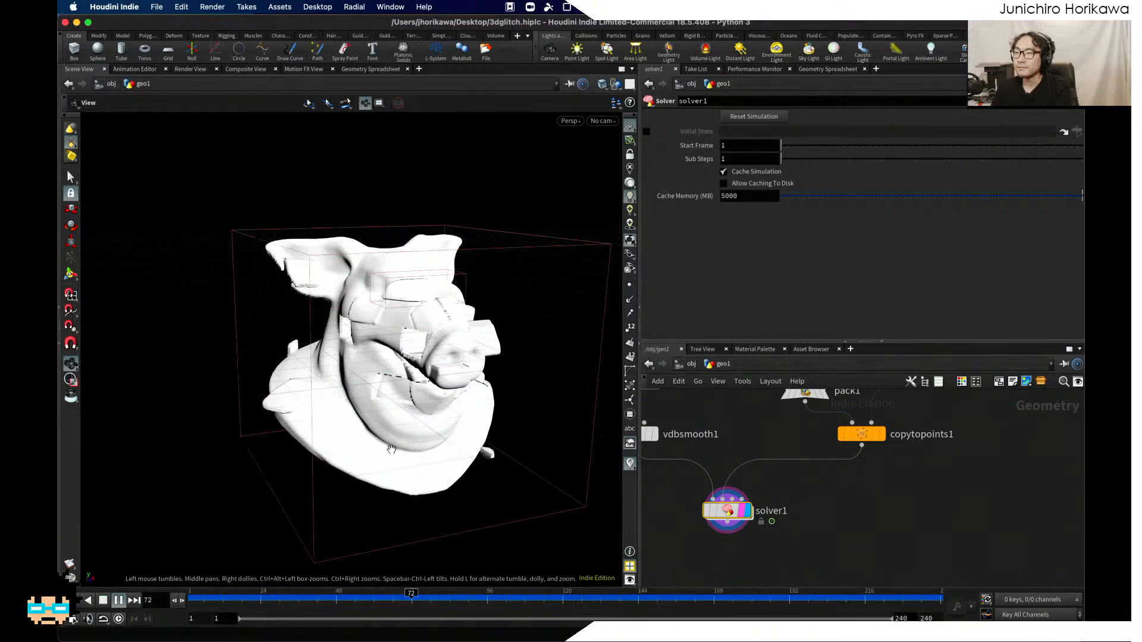
scroll(823, 471, "down", 4)
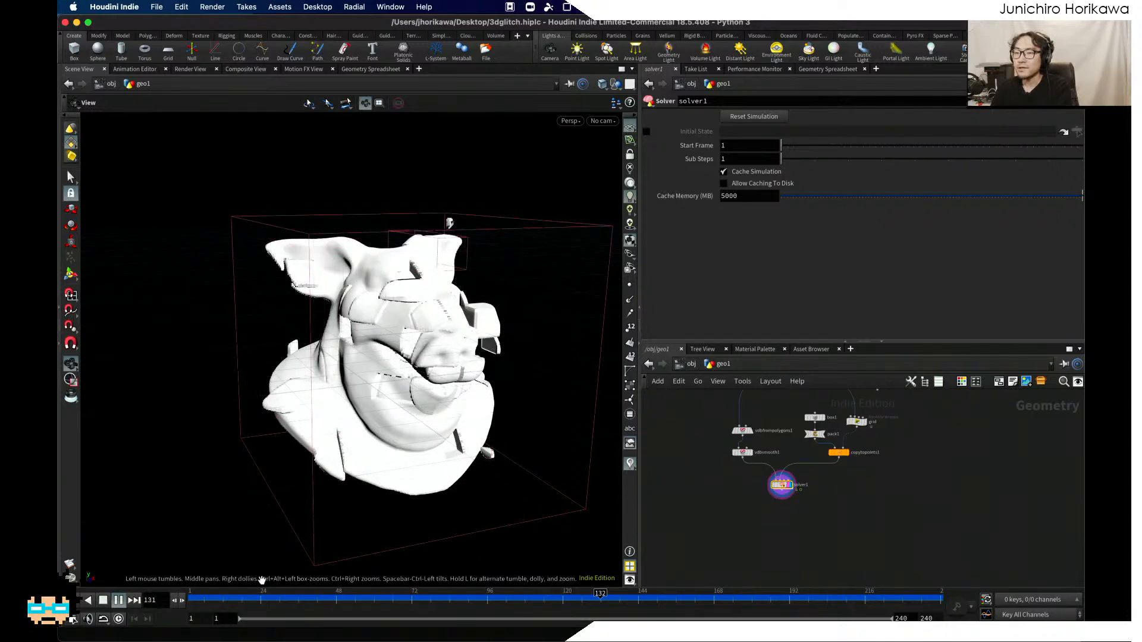
left_click_drag(237, 597, 189, 597)
Step: Set moving frame on the CONTROLLER node to 10 and play the simulation to check the block movement
scroll(820, 500, "up", 4)
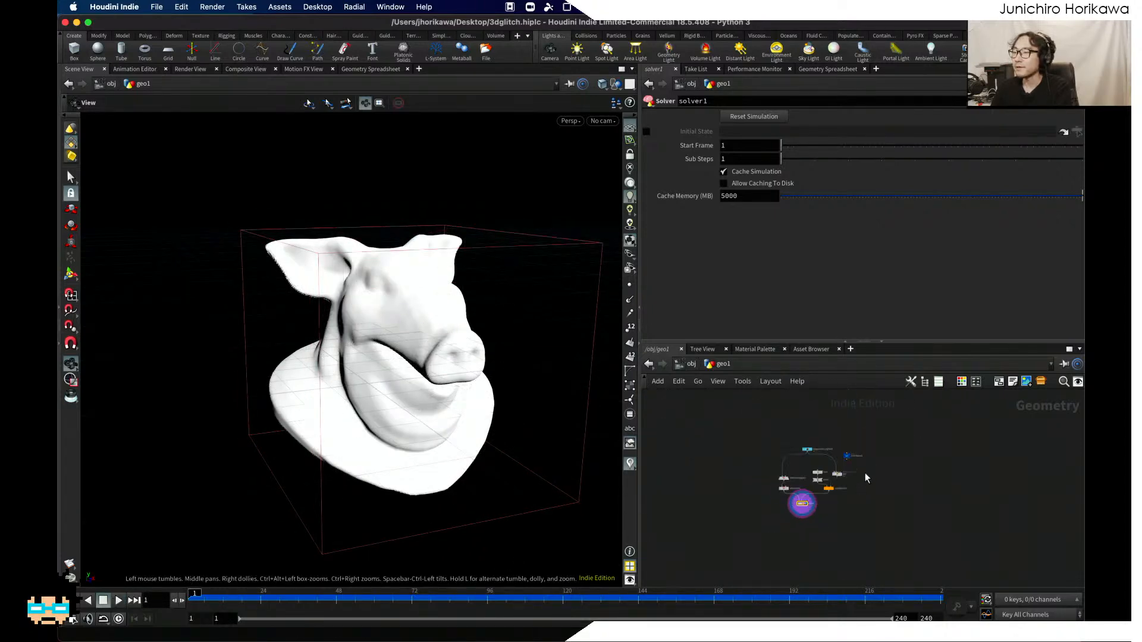
left_click(843, 412)
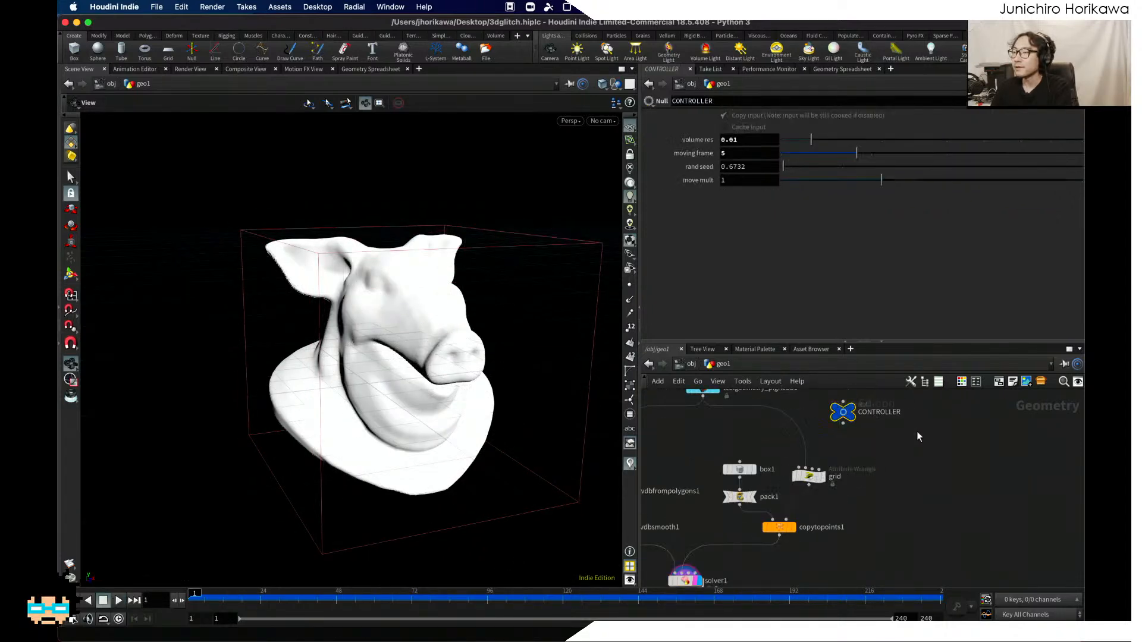
left_click(727, 153)
type("10")
key("Return")
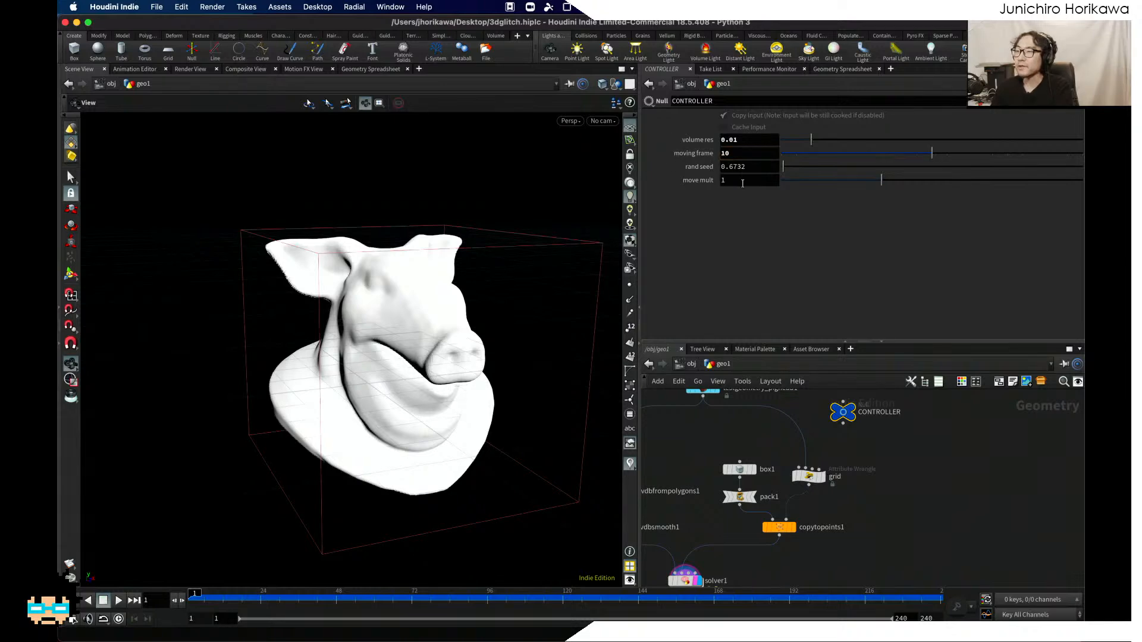
left_click(119, 600)
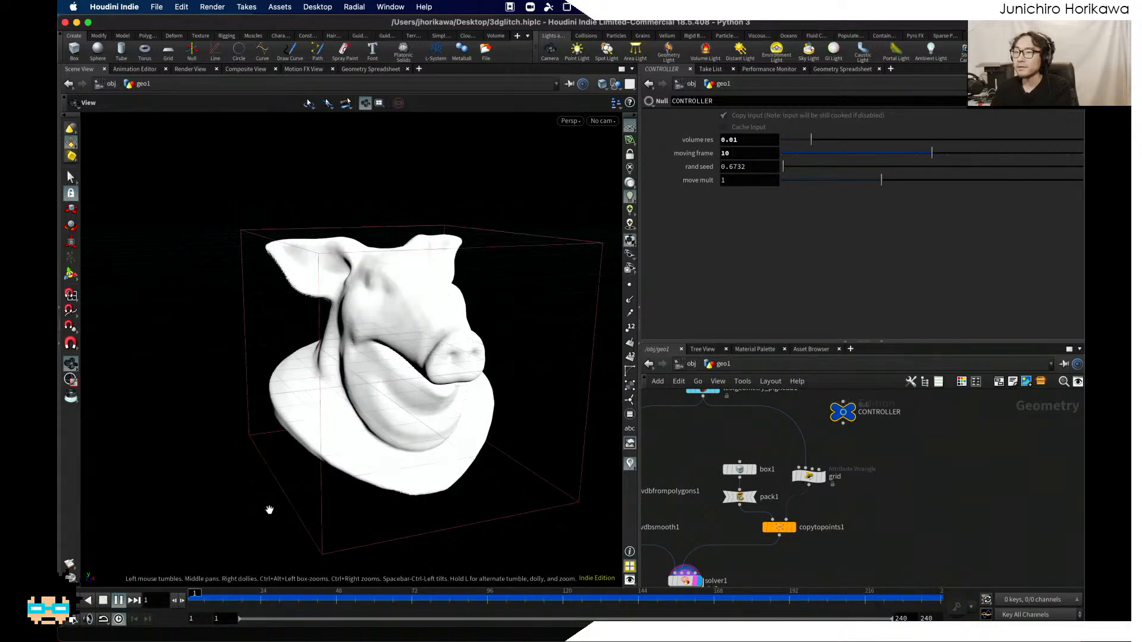
left_click_drag(323, 464, 392, 431)
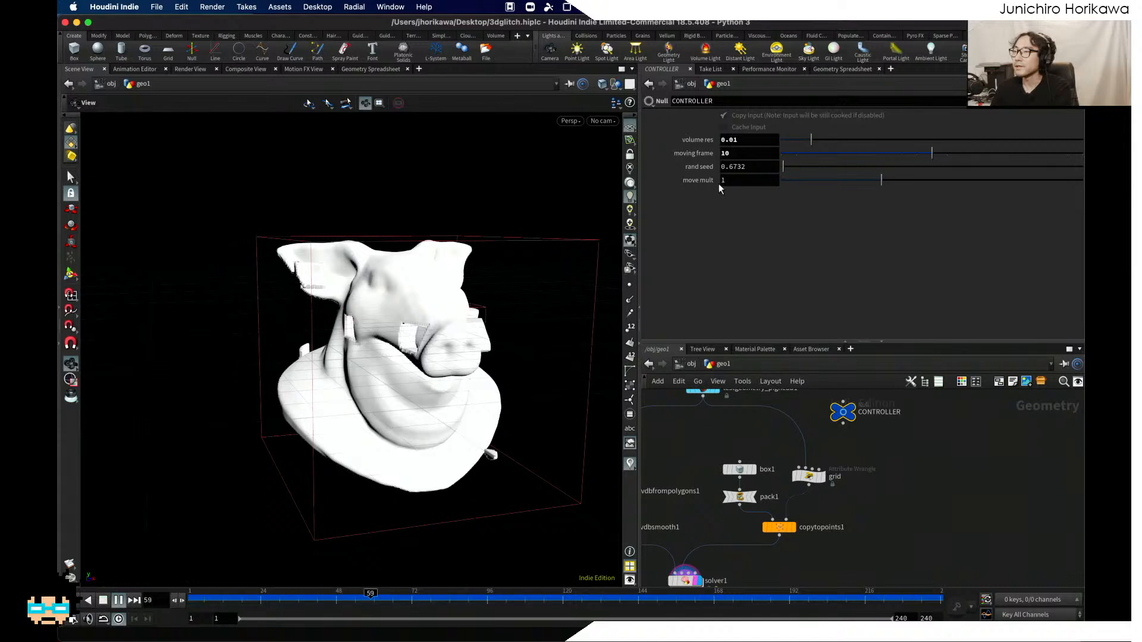
Step: Set moving frame on the CONTROLLER node to 5 and restart the playback
left_click_drag(732, 153, 694, 153)
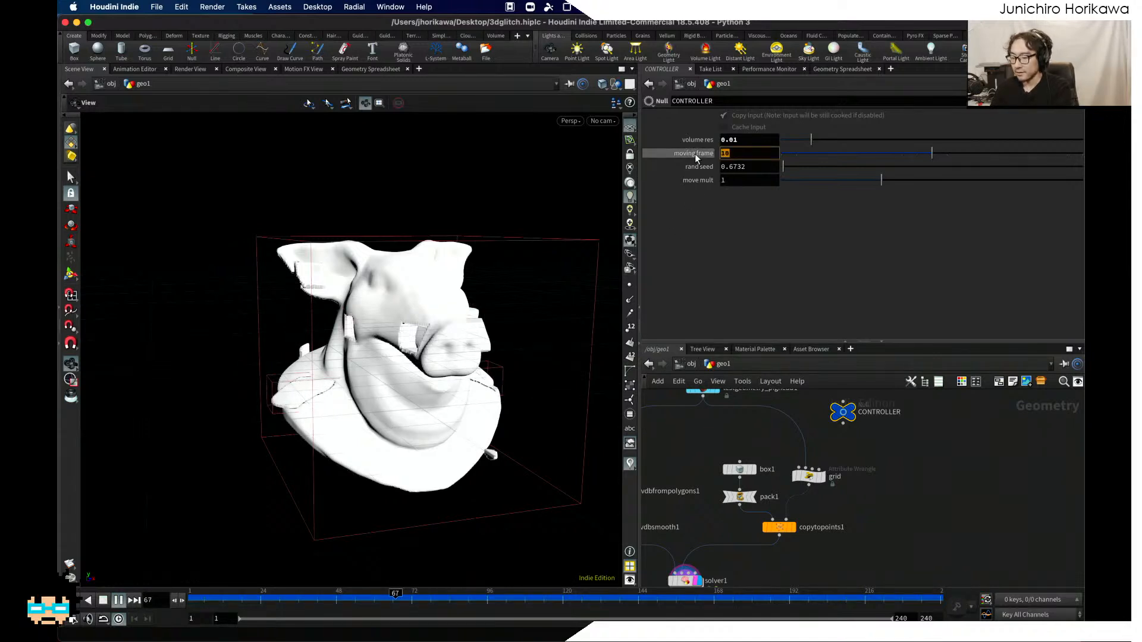
type("5")
key("Return")
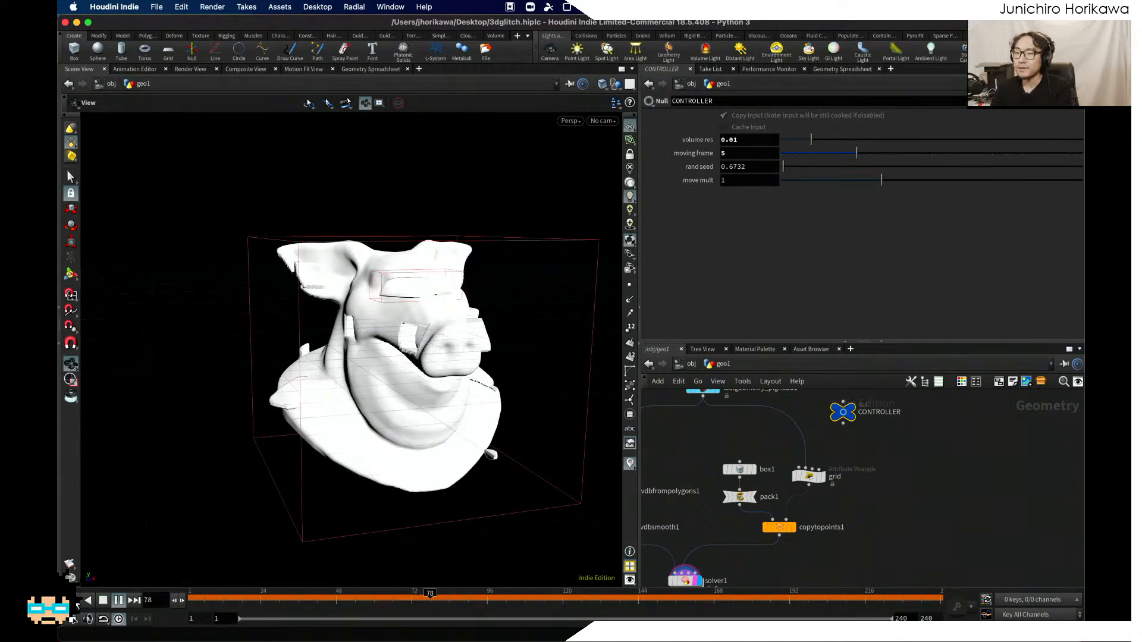
left_click(102, 600)
left_click(118, 601)
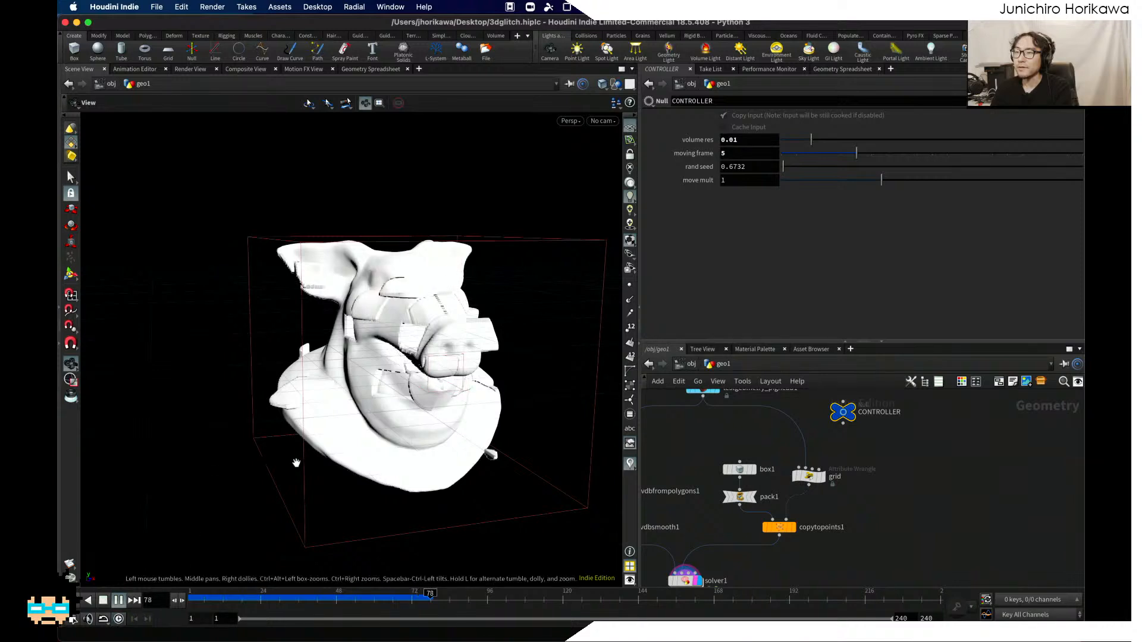
Step: Watch the glitch simulation from several angles and stop the playback at frame 208
left_click_drag(378, 451, 382, 444)
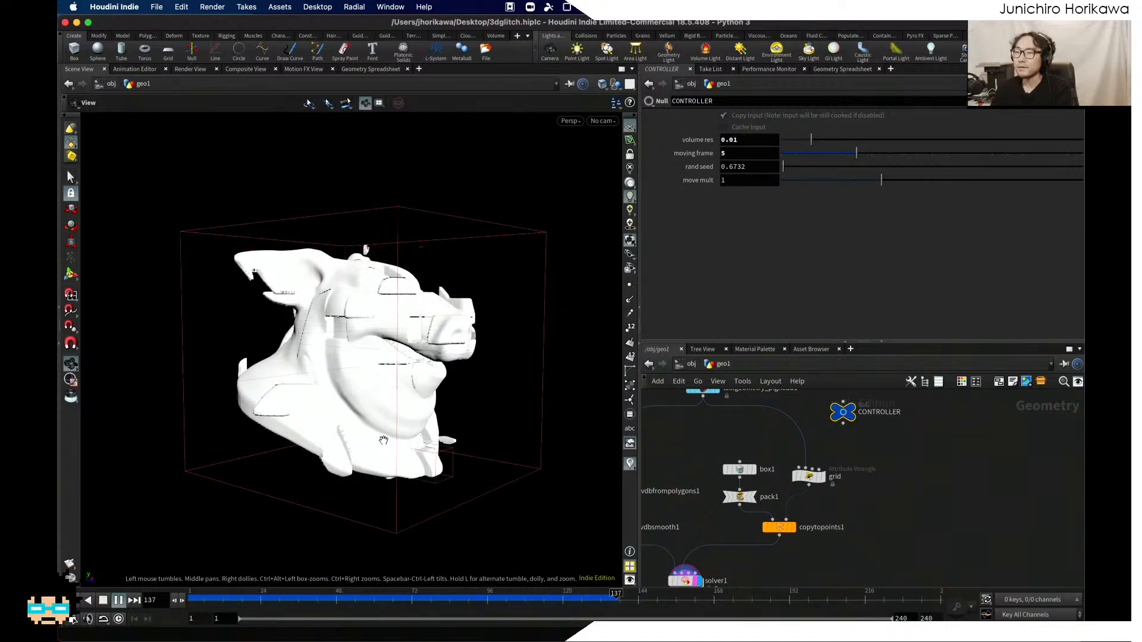
left_click_drag(383, 440, 387, 476)
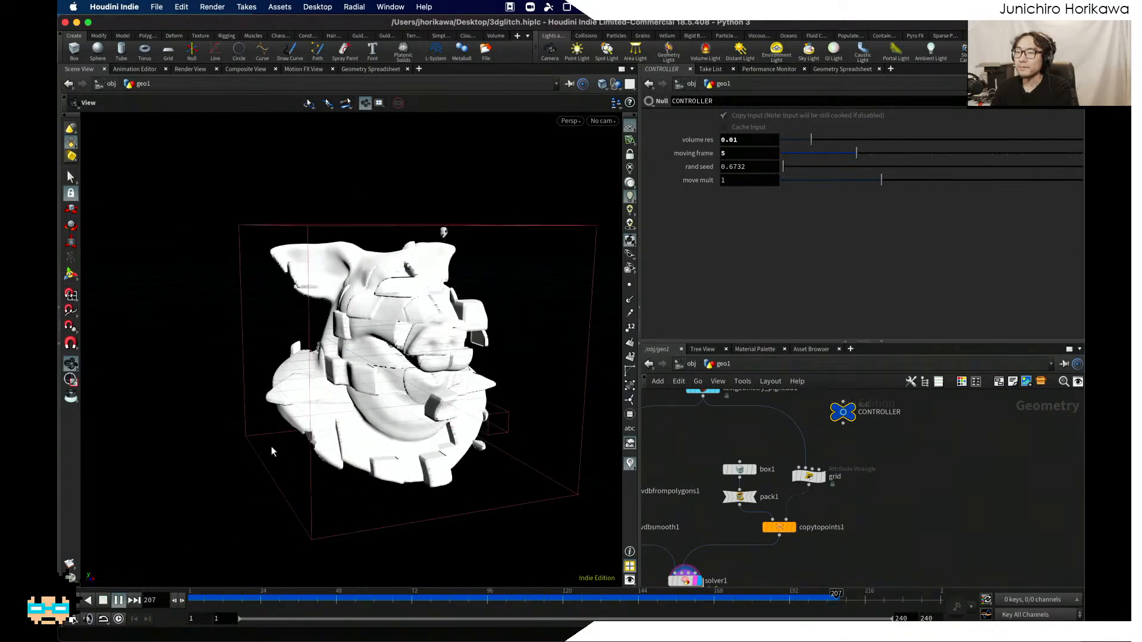
left_click_drag(443, 232, 377, 385)
left_click_drag(468, 378, 612, 464)
scroll(797, 483, "down", 4)
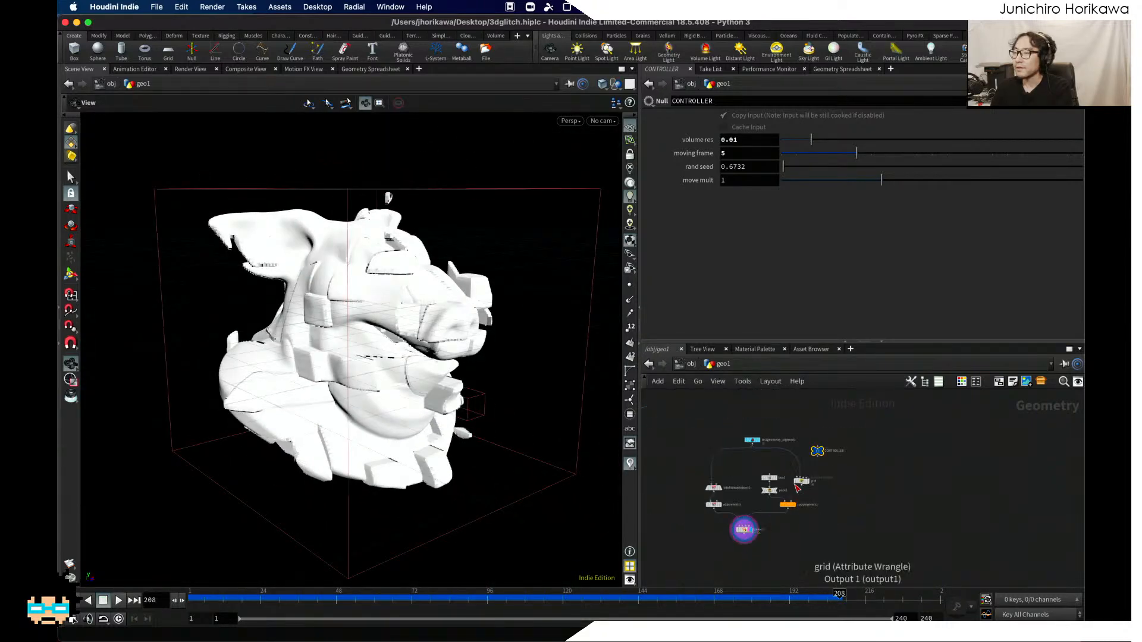
scroll(752, 551, "up", 3)
scroll(753, 552, "up", 1)
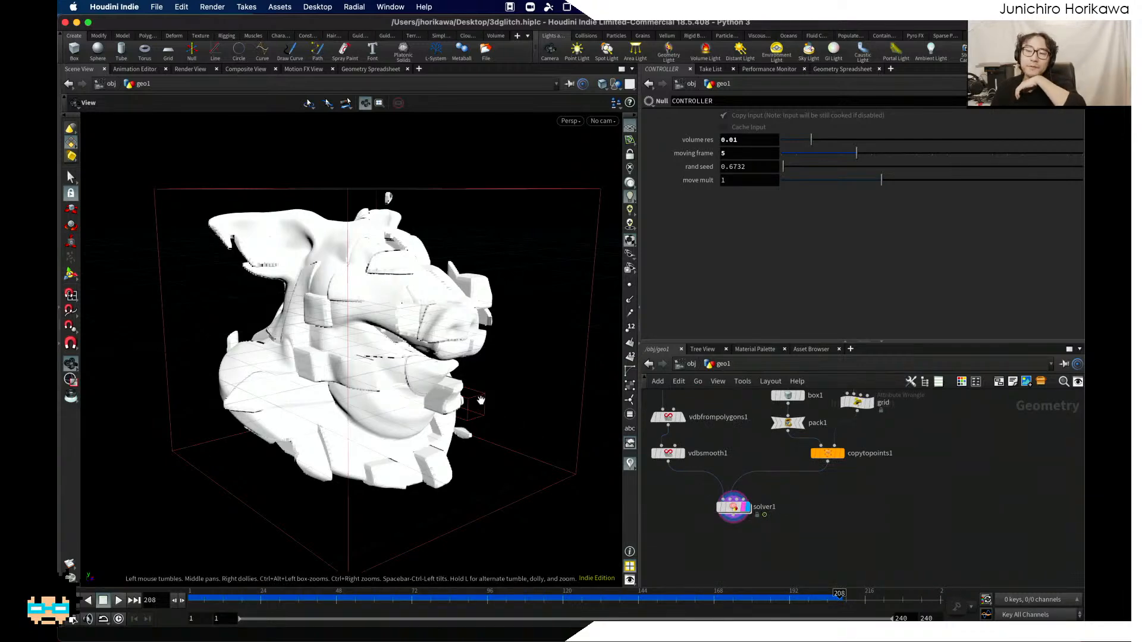
Step: Scrub the simulation to frame 192, bring up solver1's node information and examine the displaced blocks up close
left_click_drag(474, 394, 425, 372)
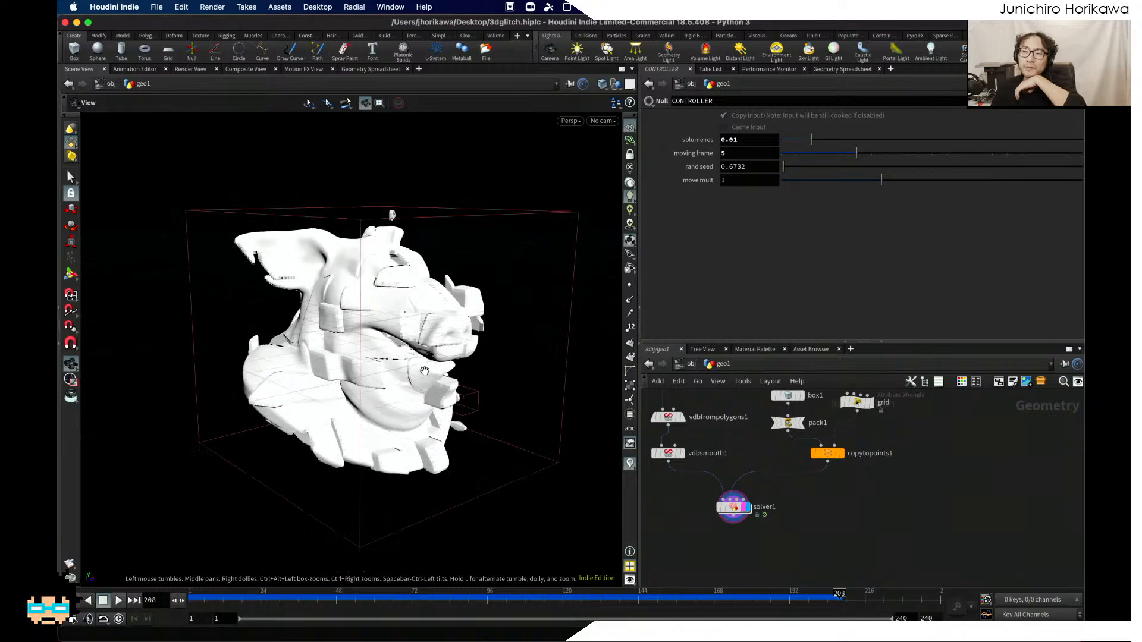
left_click_drag(309, 592, 483, 594)
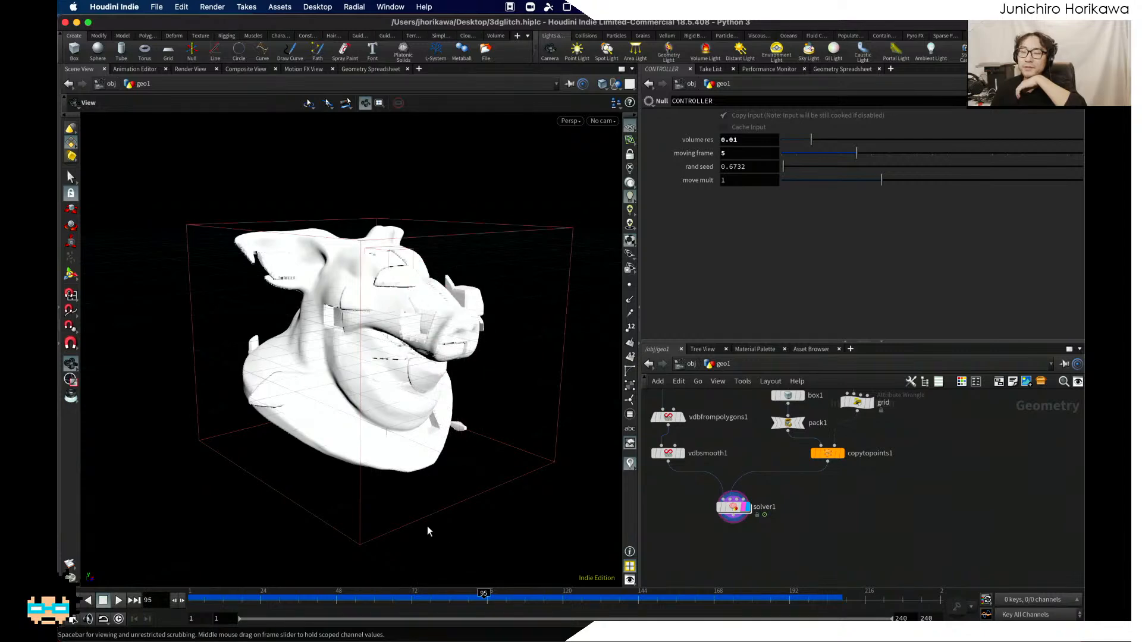
left_click_drag(388, 522, 385, 487)
left_click_drag(512, 595, 789, 600)
scroll(803, 523, "down", 3)
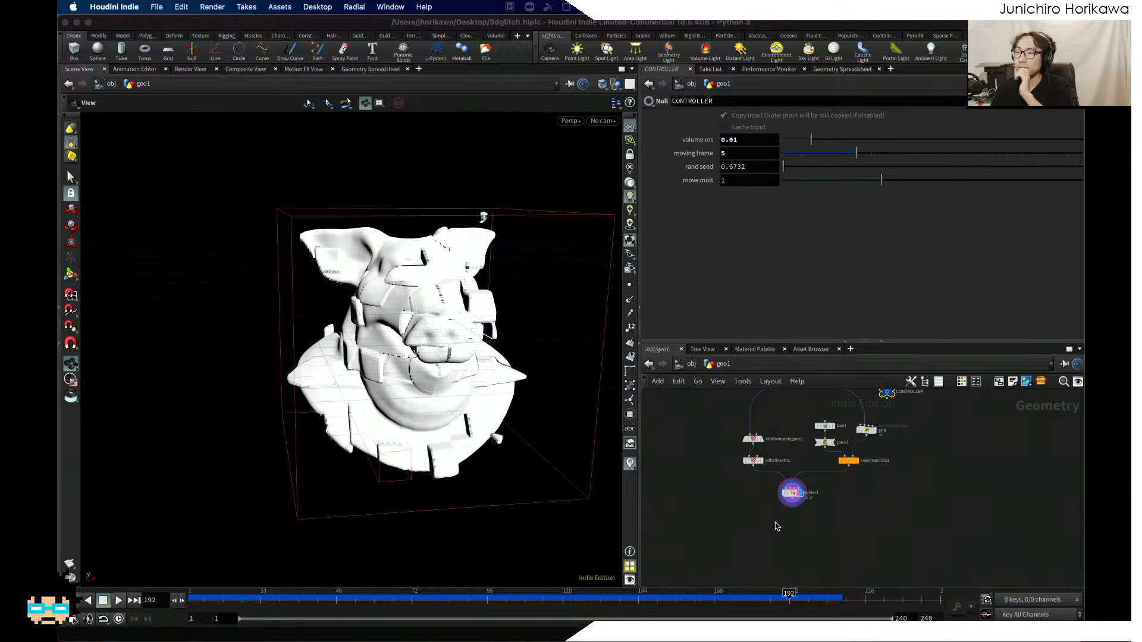
scroll(799, 497, "up", 5)
middle_click(794, 469)
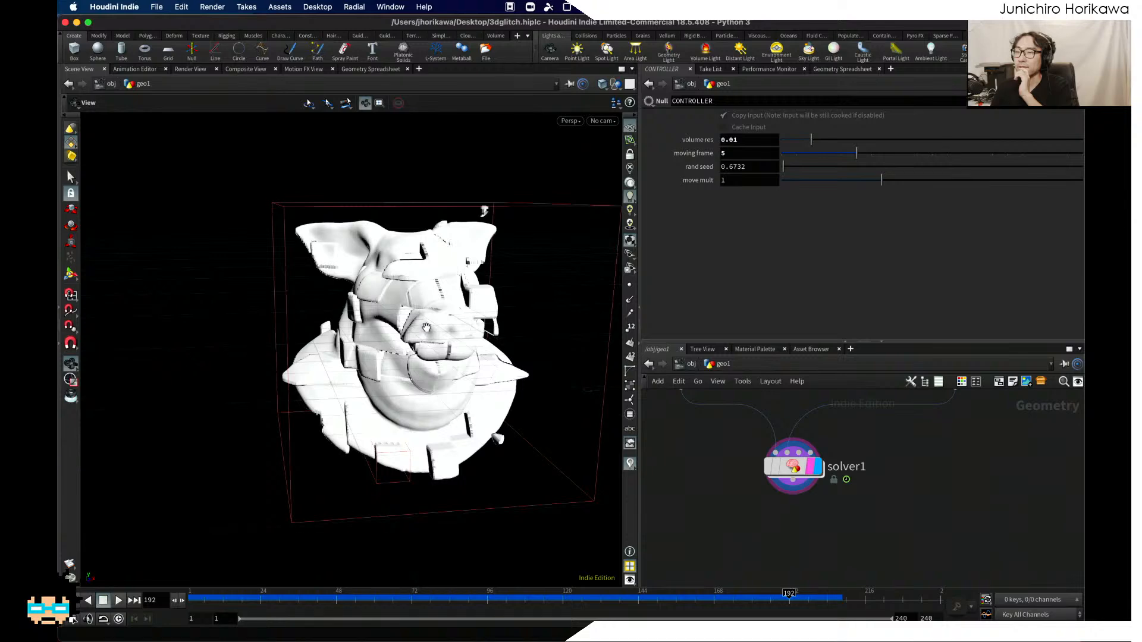
scroll(426, 327, "up", 5)
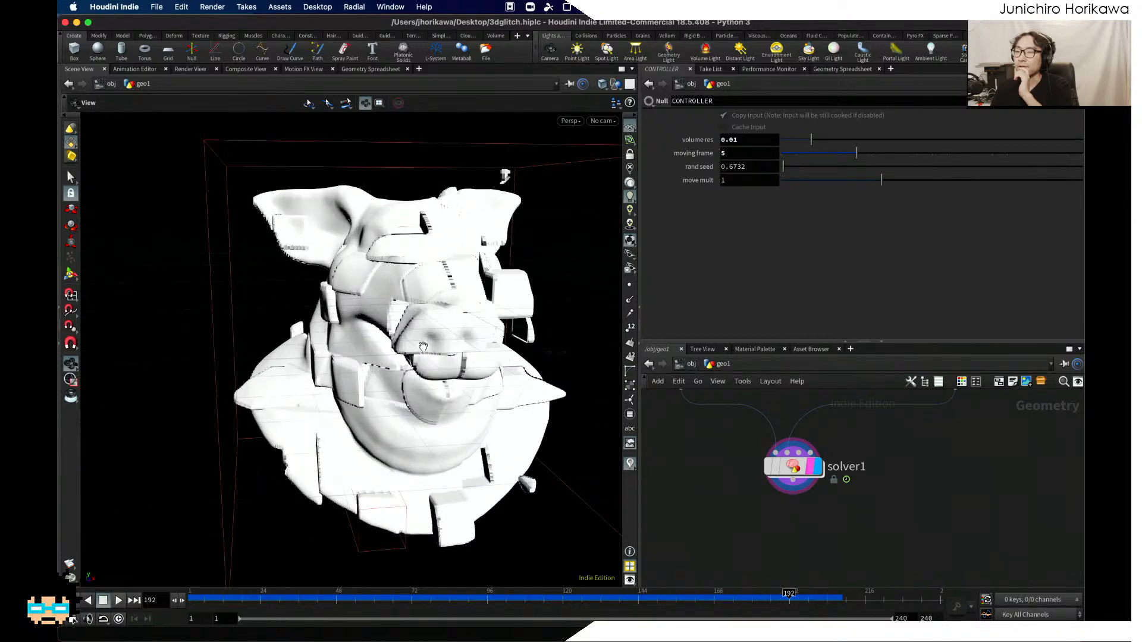
left_click_drag(419, 362, 434, 364)
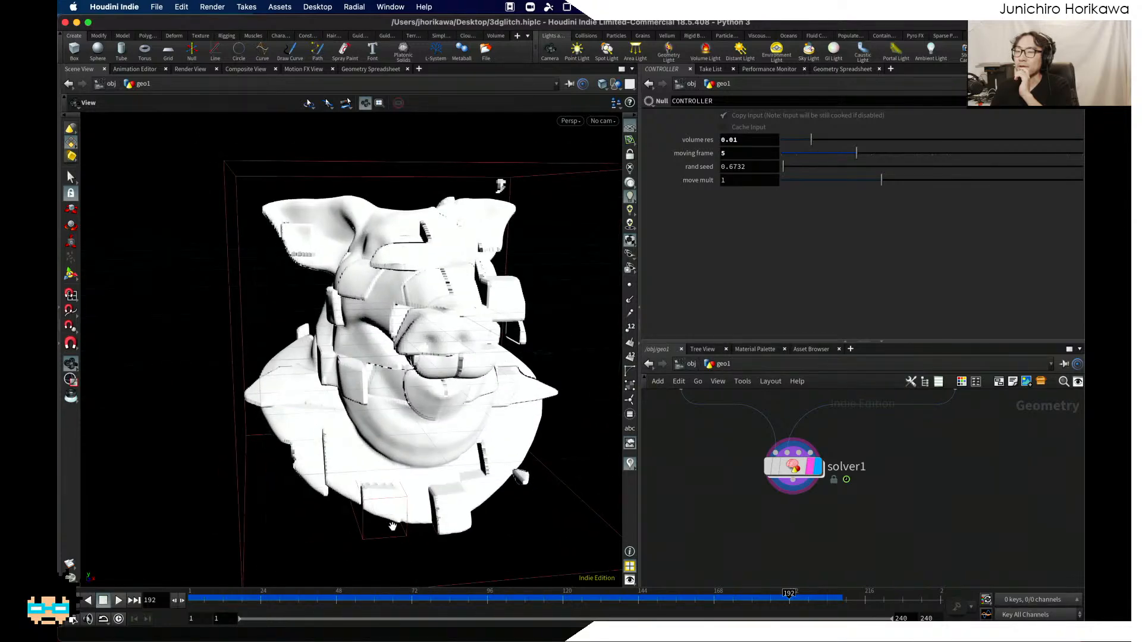
left_click_drag(405, 499, 391, 498)
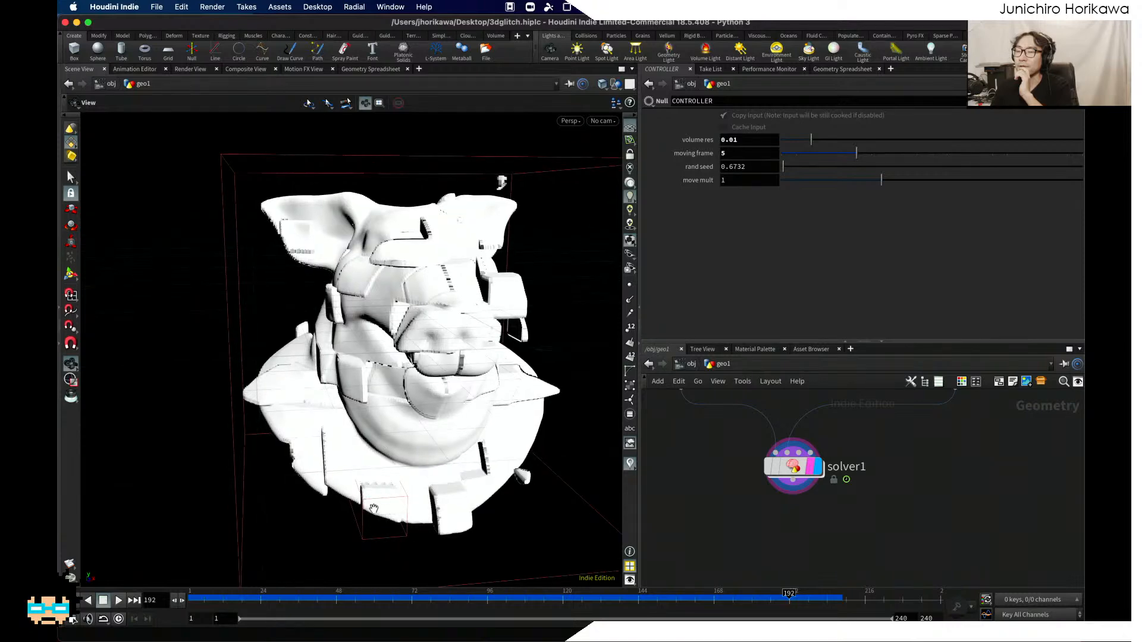
Step: Add a VDB Combine node below solver1, connect solver1's output to its first input, and display it
scroll(775, 526, "down", 2)
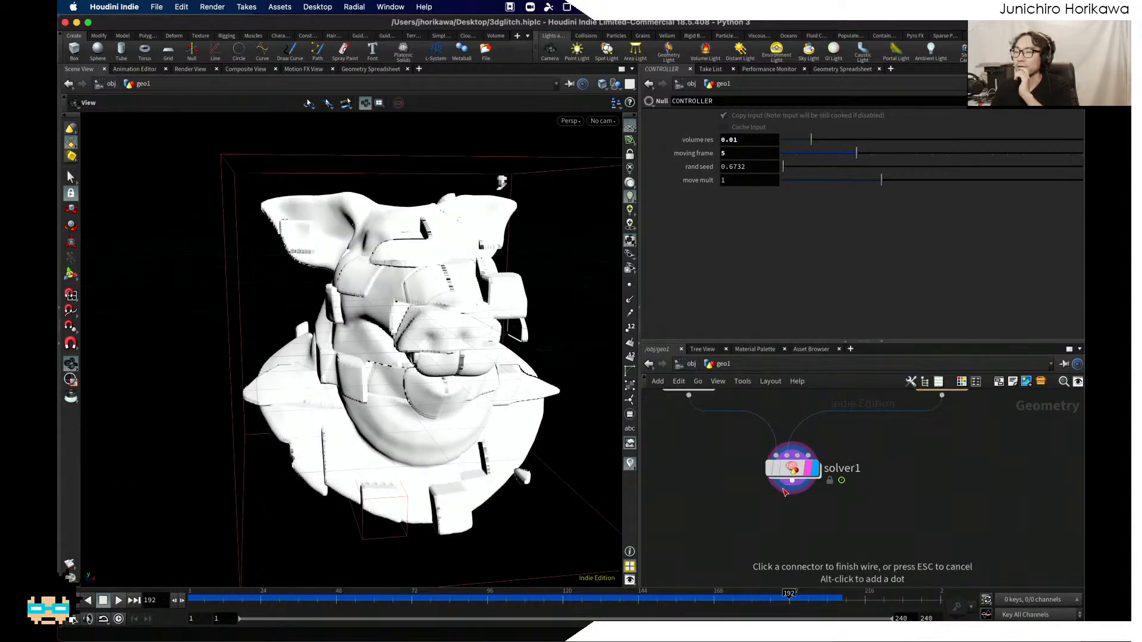
middle_click_drag(773, 523, 785, 473)
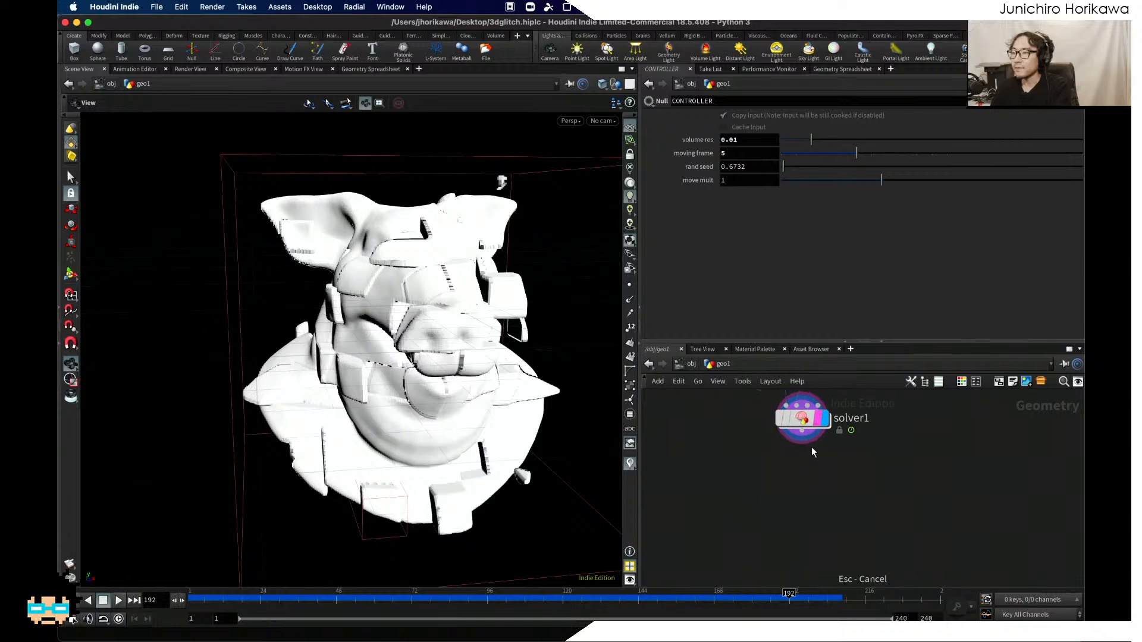
key("Tab")
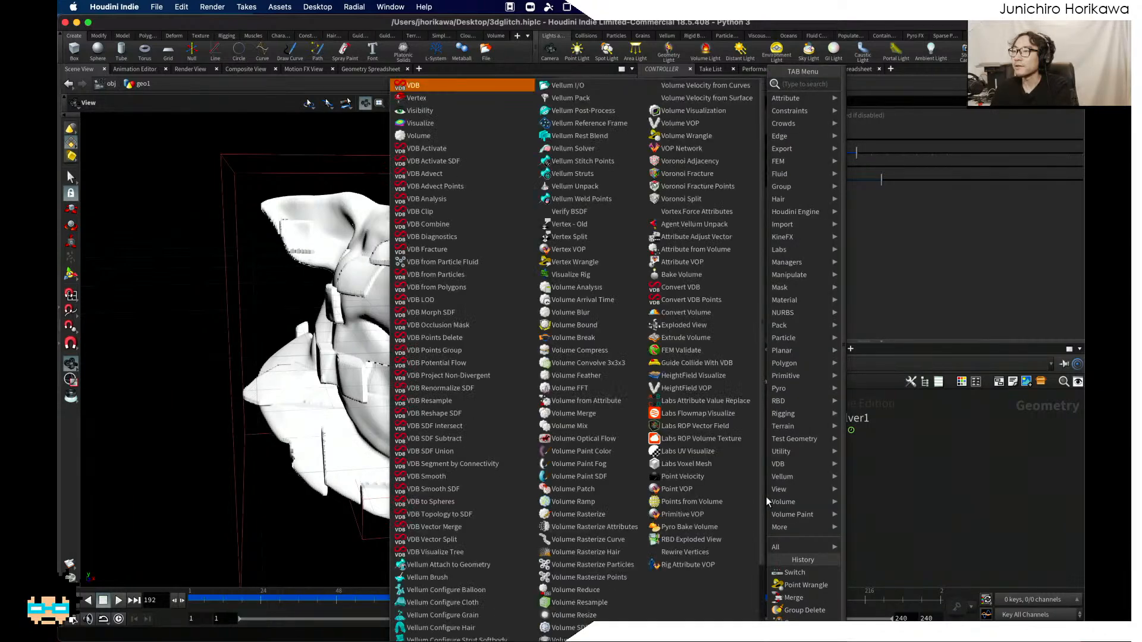
type("vdb")
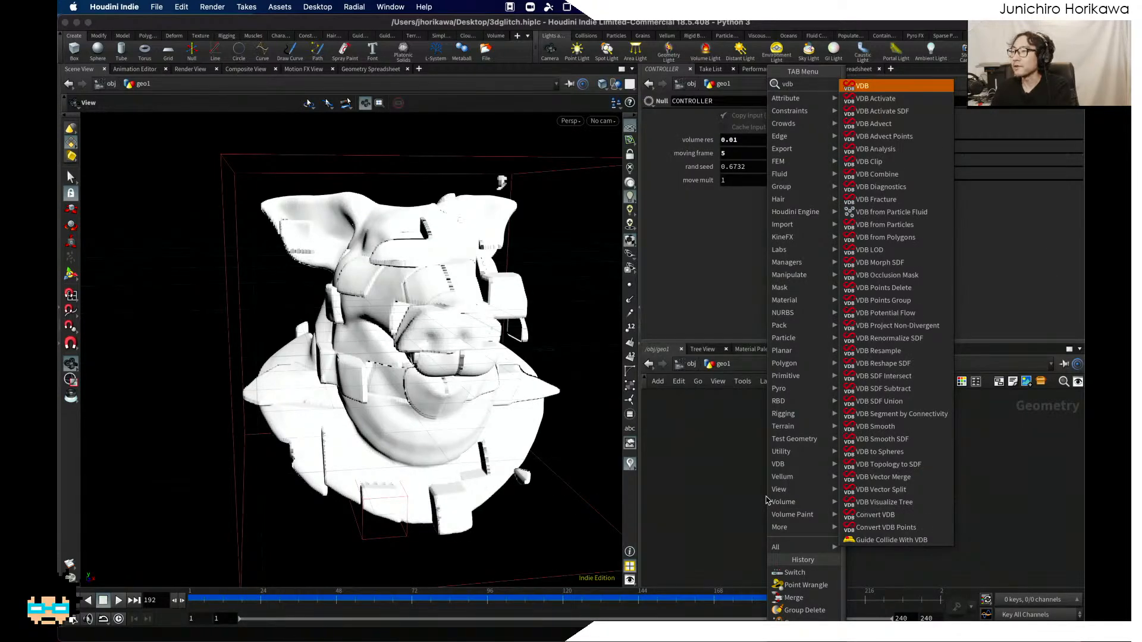
key("Down")
key("Down")
key("Down")
key("Down")
key("Down")
key("Down")
key("Down")
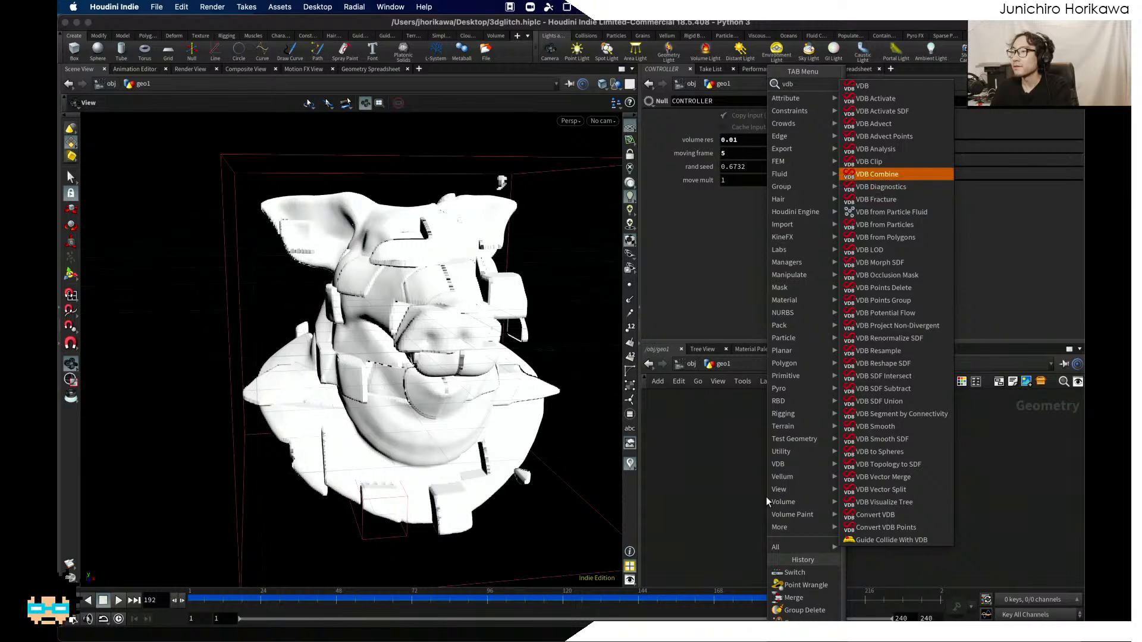
key("Return")
left_click(770, 493)
left_click(801, 442)
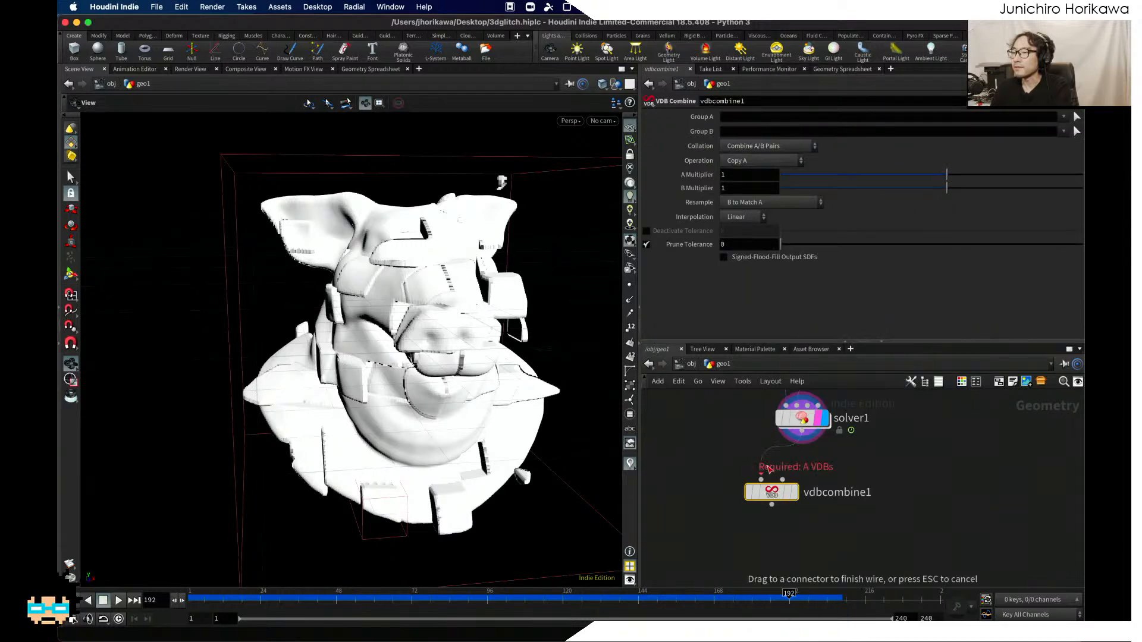
left_click(762, 479)
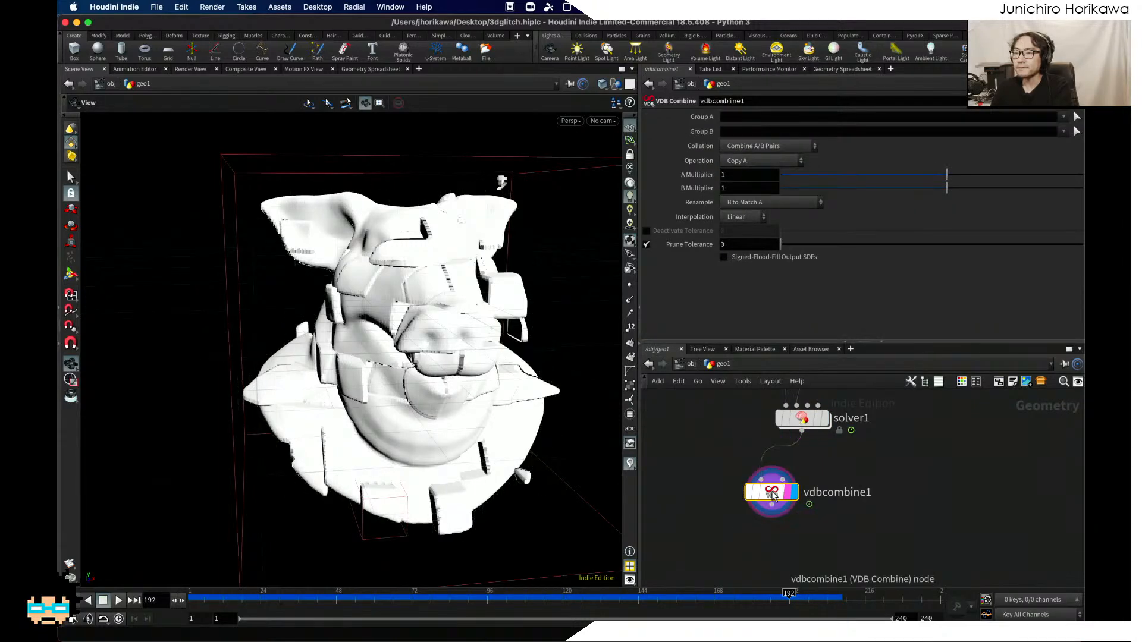
Step: Set vdbcombine1's Collation to Flatten All A and Operation to SDF Union, and check its node information
left_click(757, 145)
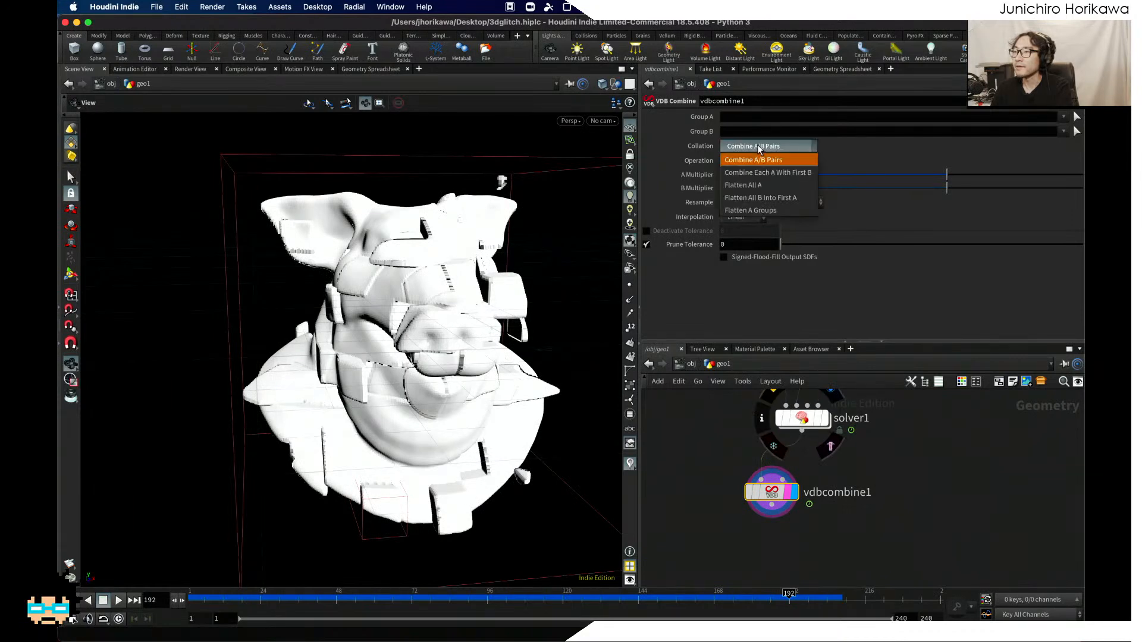
left_click(754, 186)
left_click(747, 160)
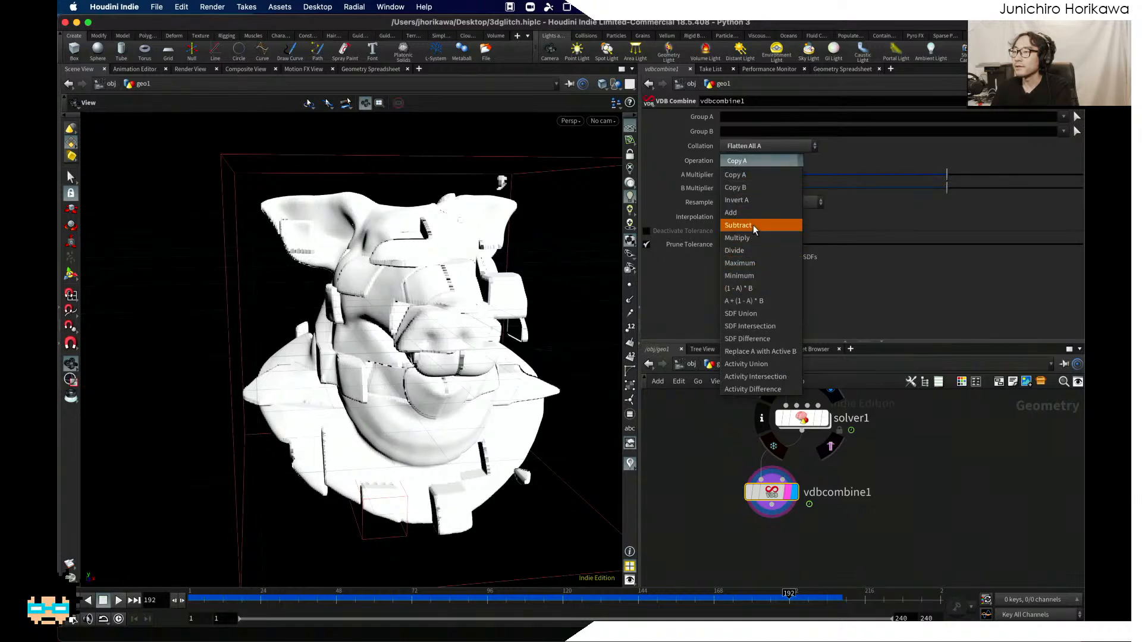
left_click(758, 317)
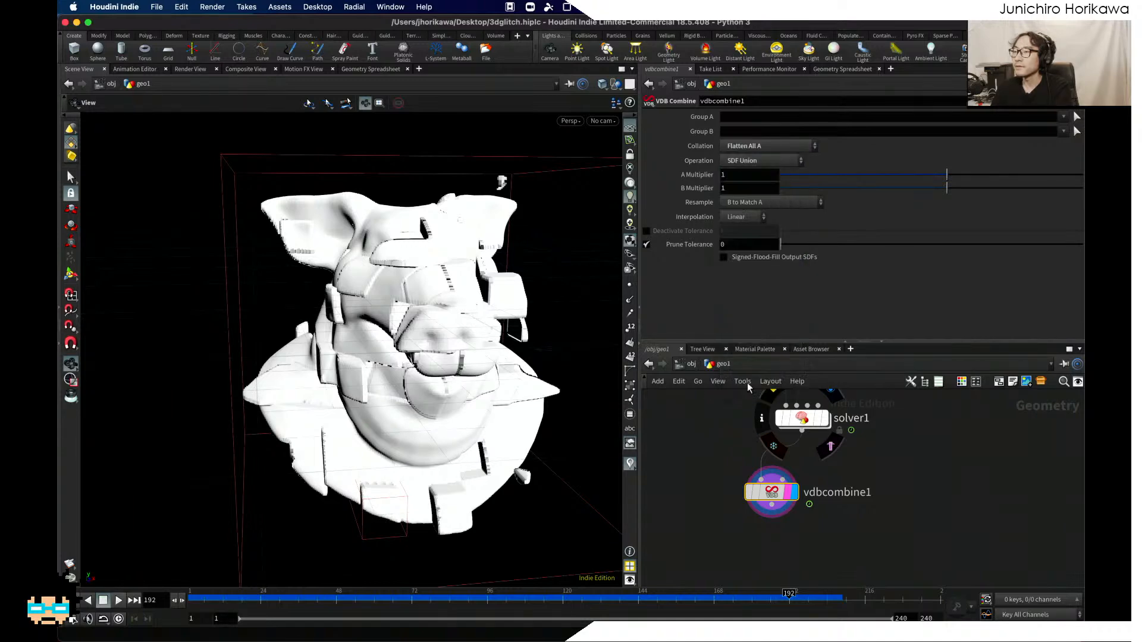
left_click_drag(480, 438, 523, 398)
middle_click(769, 490)
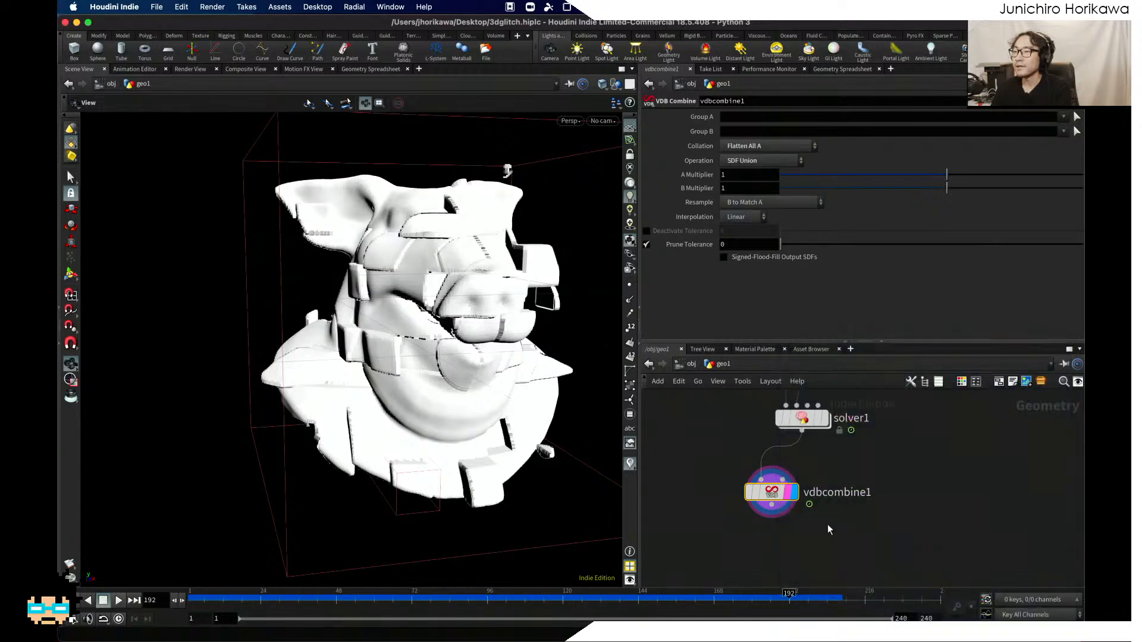
middle_click_drag(829, 528, 842, 491)
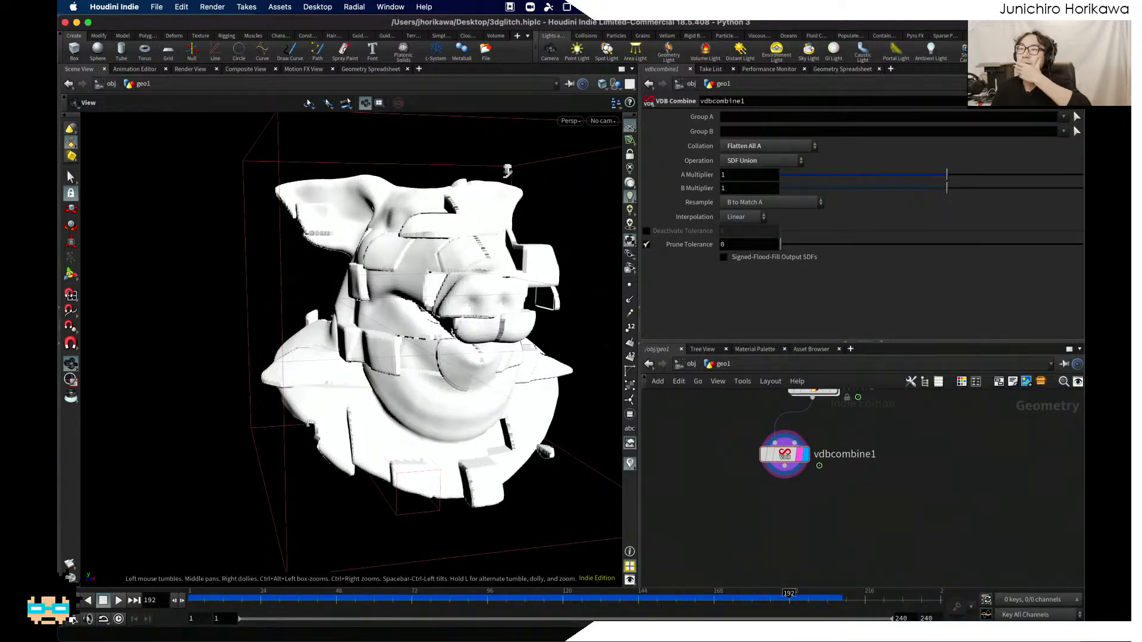
left_click(460, 270)
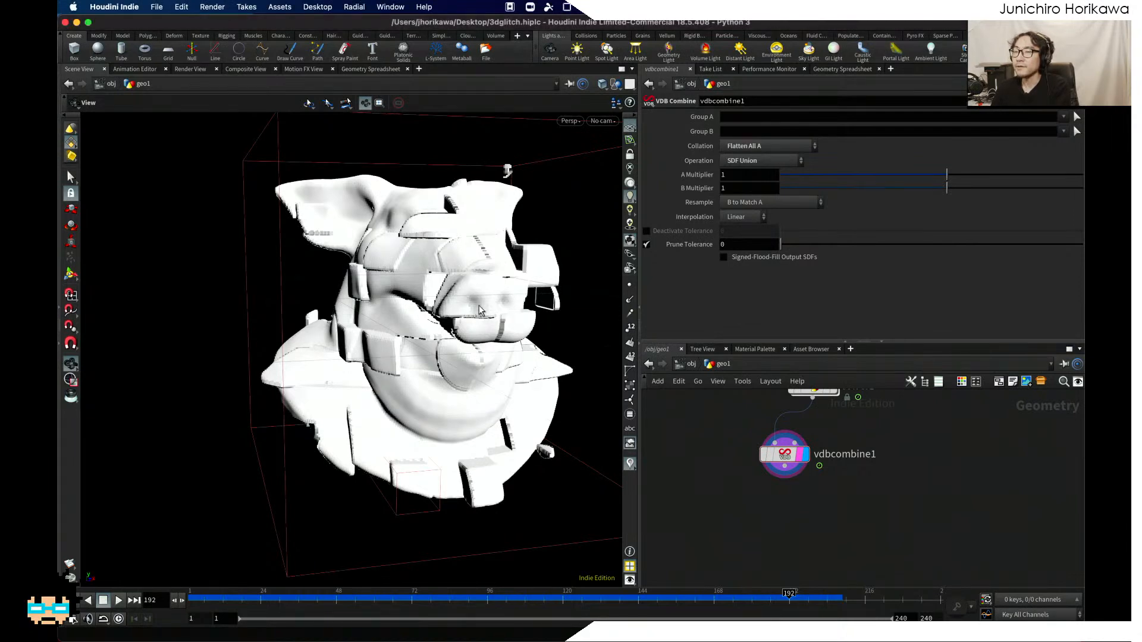
Step: Add a VDB Smooth node below vdbcombine1, connect vdbcombine1's output to its first input, and display it
scroll(483, 326, "up", 10)
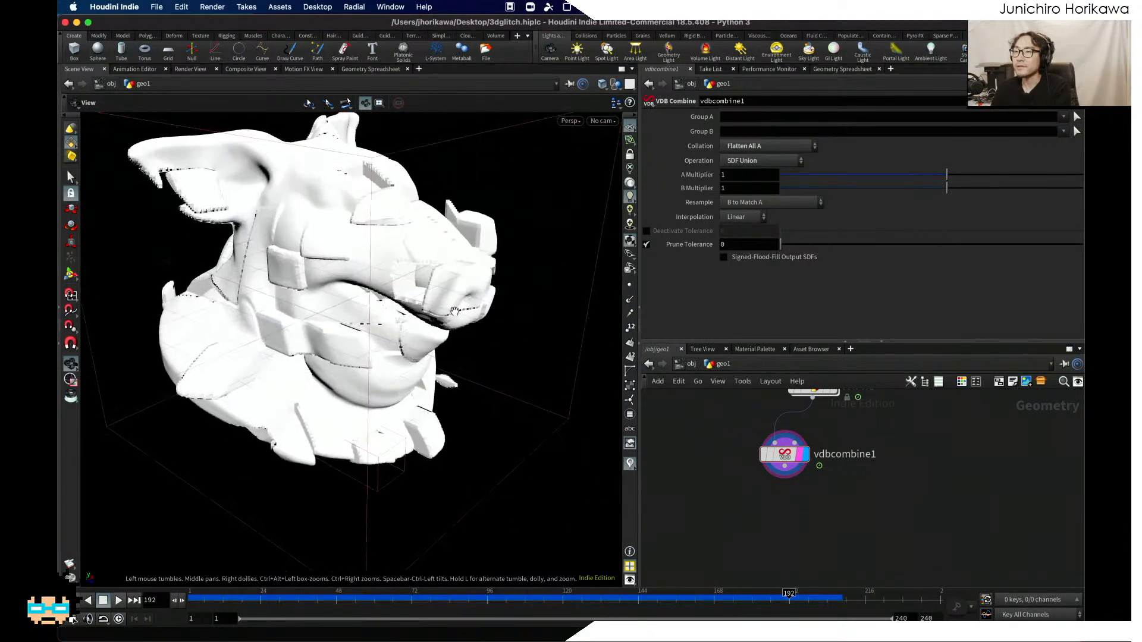
left_click_drag(387, 245, 299, 227)
right_click_drag(397, 253, 329, 301)
middle_click_drag(329, 301, 306, 333)
left_click_drag(305, 333, 326, 295)
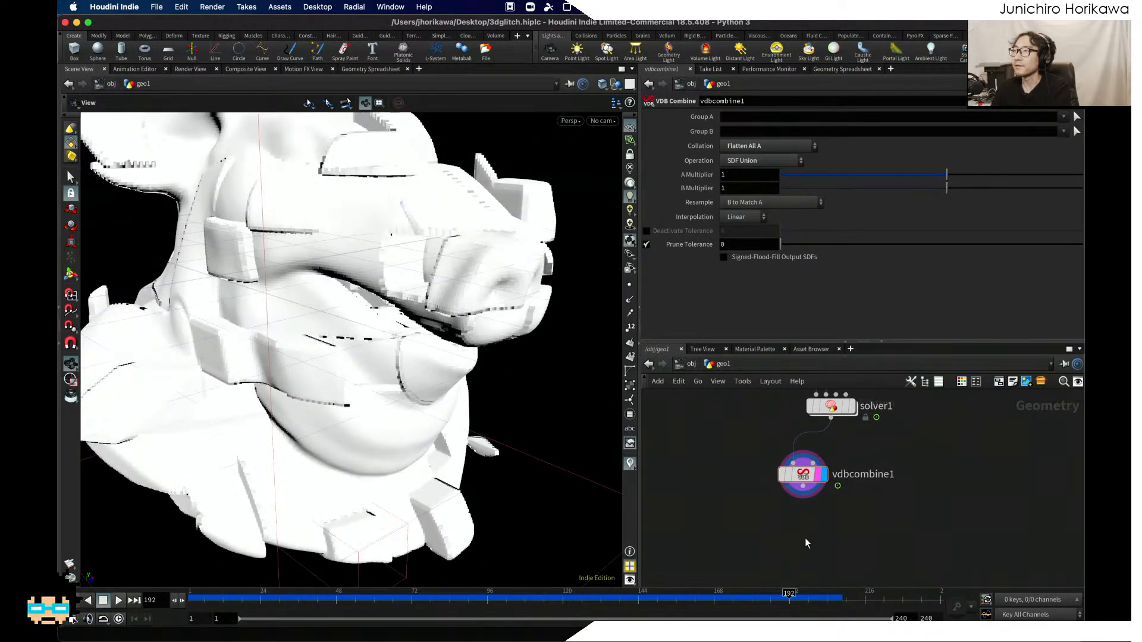
key("Tab")
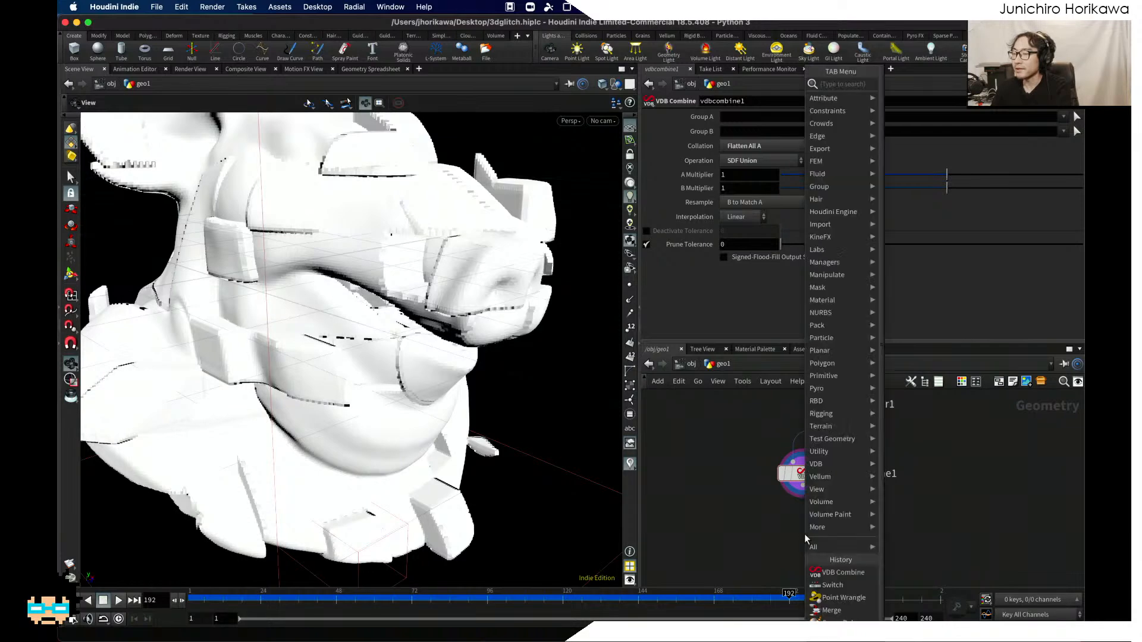
type("vdb")
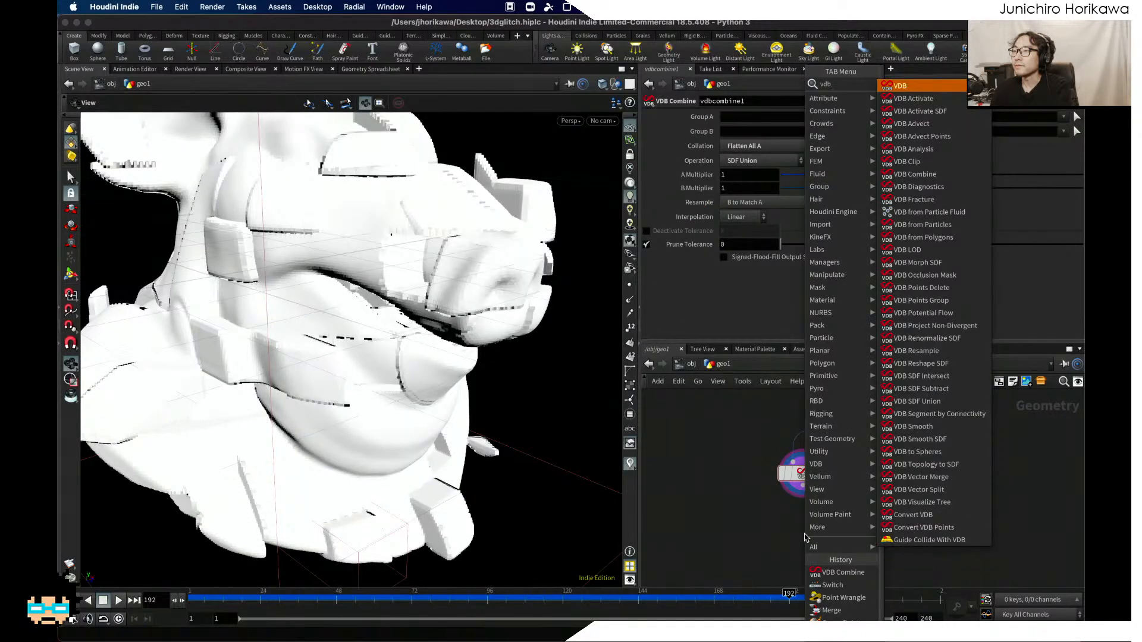
type("smo")
key("Return")
left_click(804, 533)
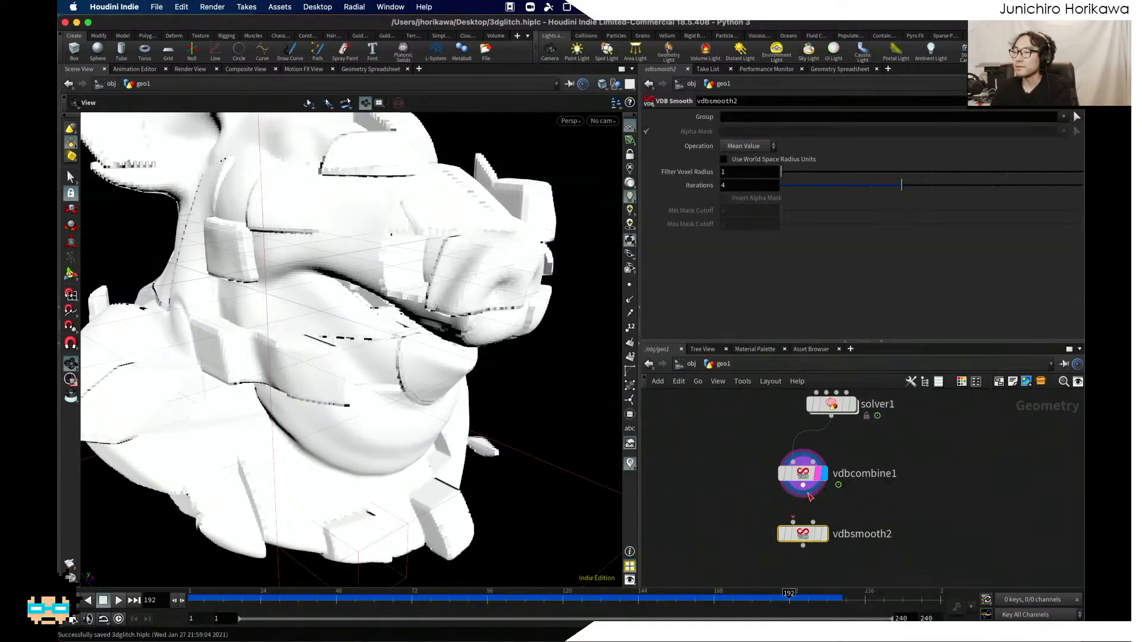
left_click_drag(810, 497, 794, 522)
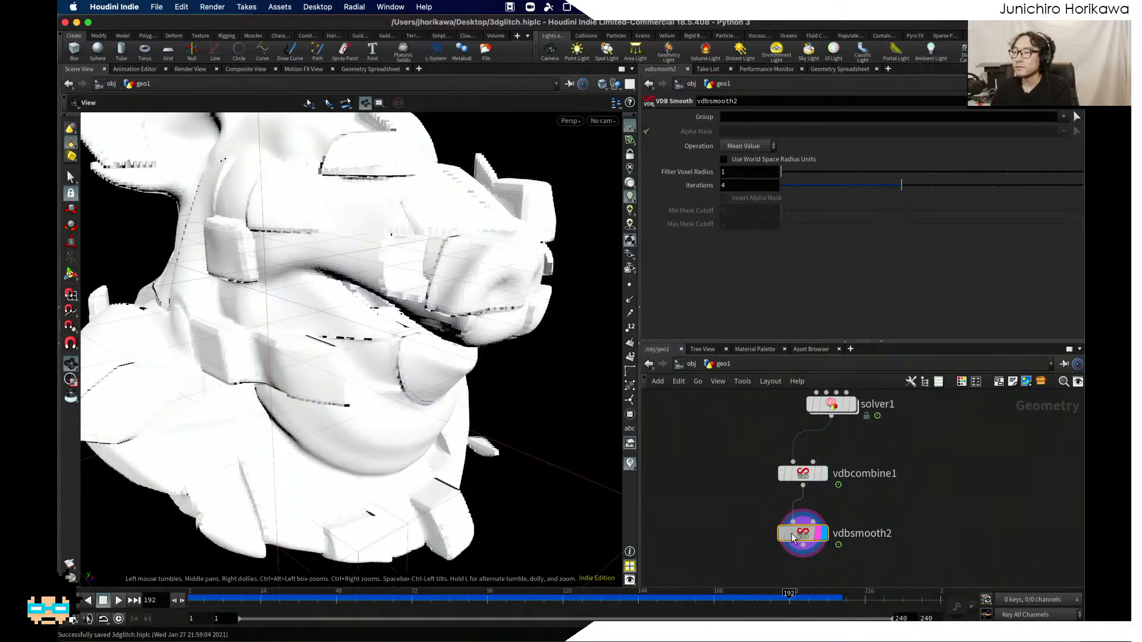
left_click_drag(793, 538, 793, 535)
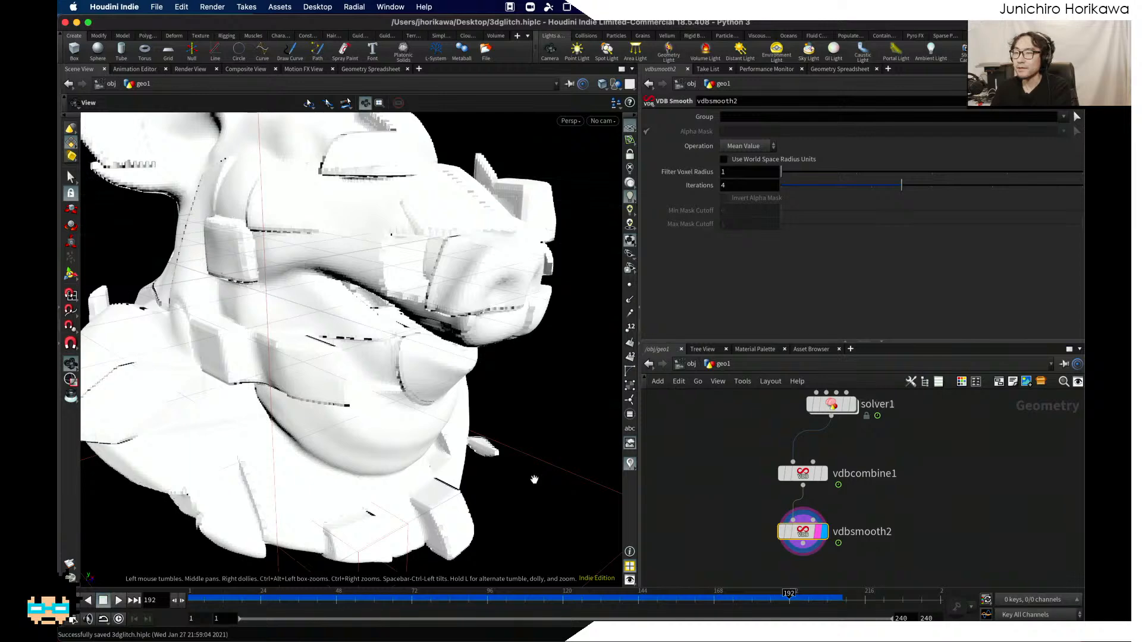
Step: Set vdbsmooth2's Iterations to 2 and inspect the smoothed head from several angles
left_click(687, 364)
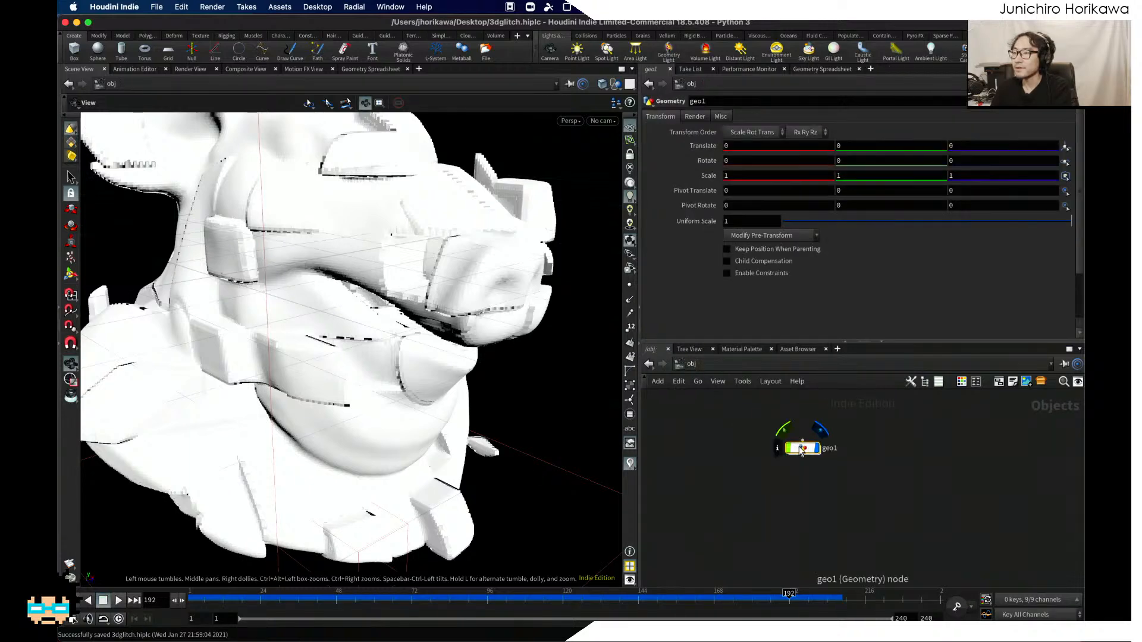
double_click(801, 447)
scroll(405, 298, "down", 5)
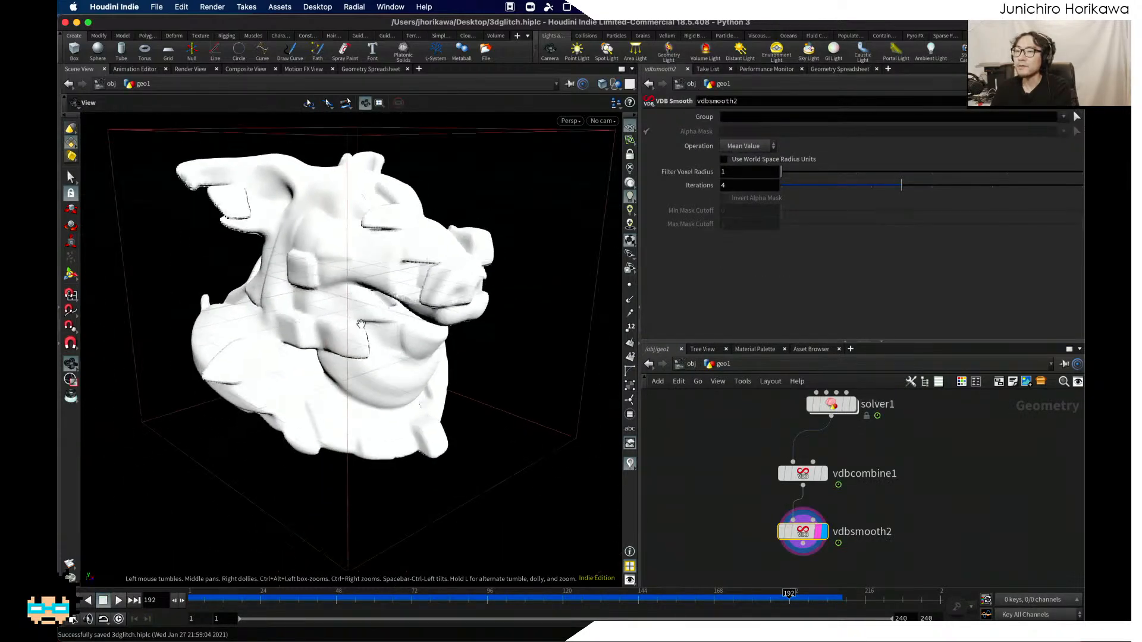
mouse_move(405, 299)
left_mouse_down()
mouse_move(235, 276)
mouse_move(349, 310)
mouse_move(387, 306)
left_mouse_up()
scroll(762, 531, "up", 1)
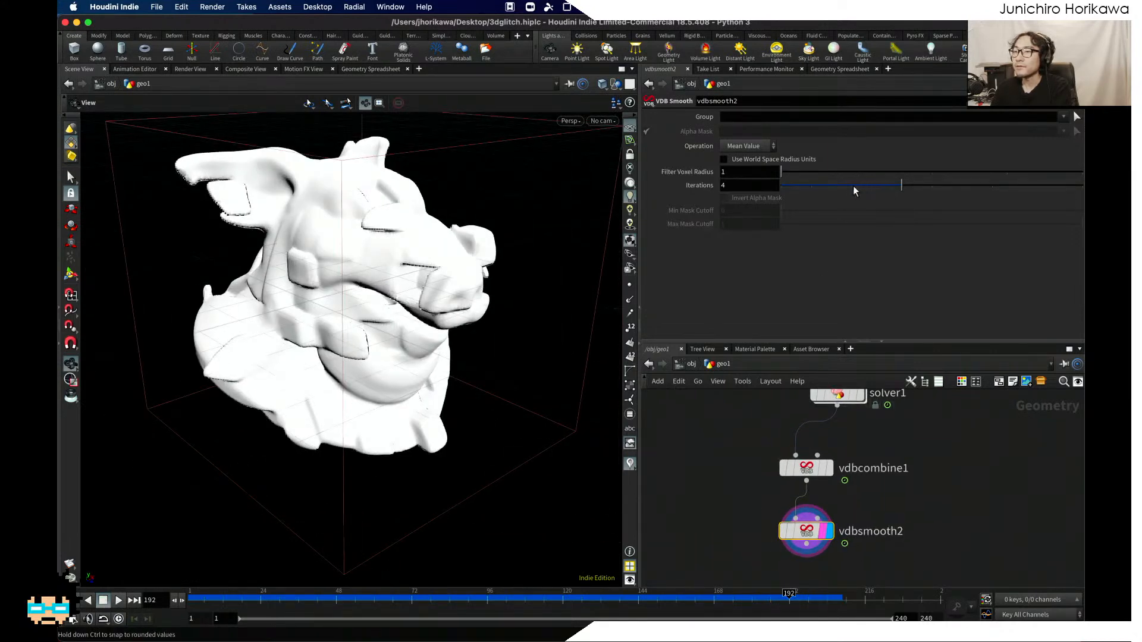
left_click_drag(785, 186, 851, 187)
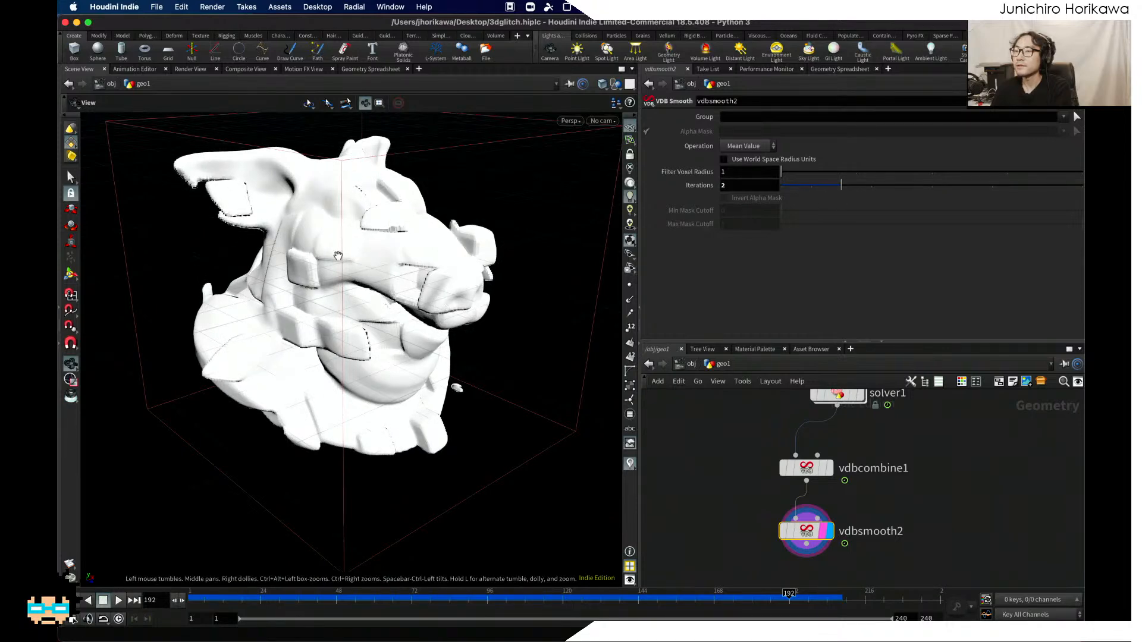
mouse_move(338, 255)
left_mouse_down()
mouse_move(298, 237)
mouse_move(334, 254)
left_mouse_up()
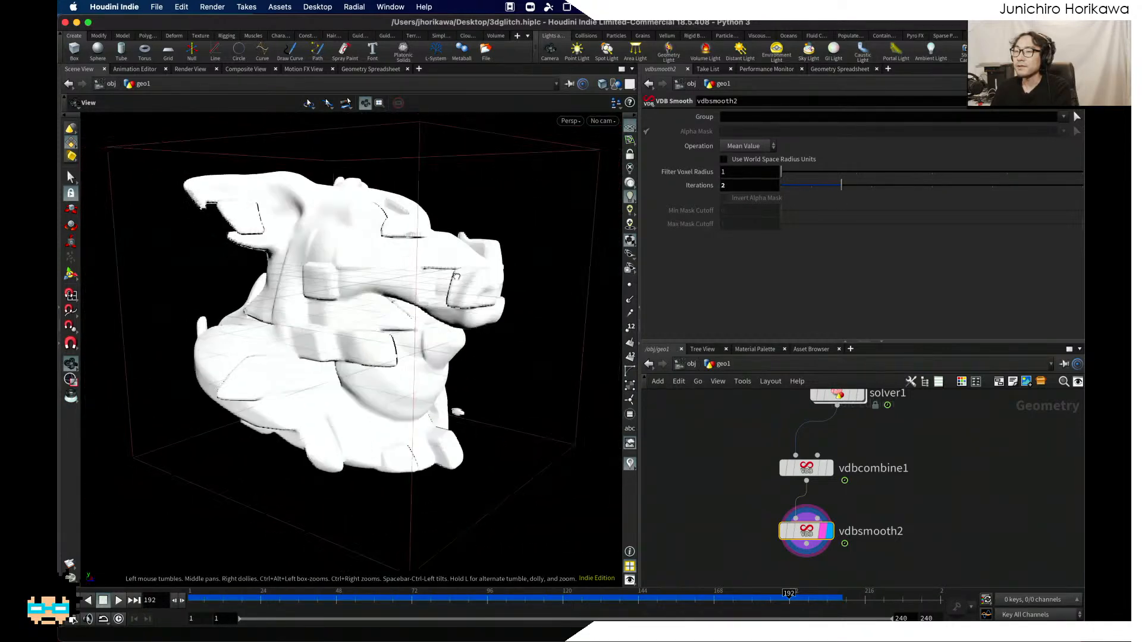
left_click_drag(455, 275, 455, 277)
scroll(716, 485, "down", 3)
Step: Add a Convert VDB node below vdbsmooth2, connect vdbsmooth2's output to its first input, and display it
middle_click_drag(755, 563, 751, 497)
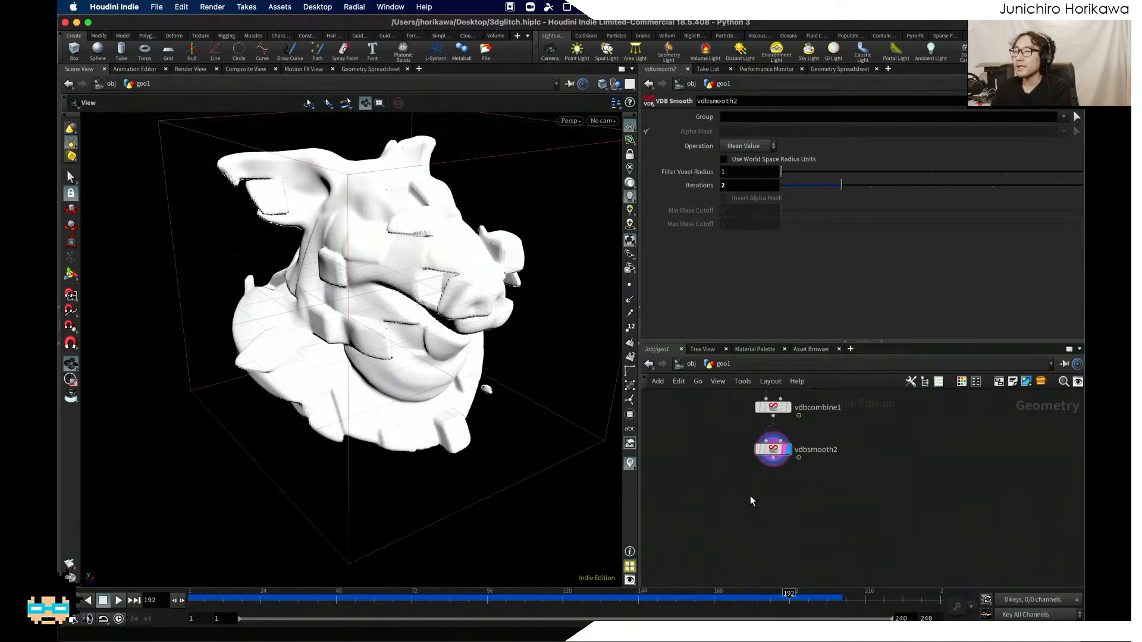
key("Tab")
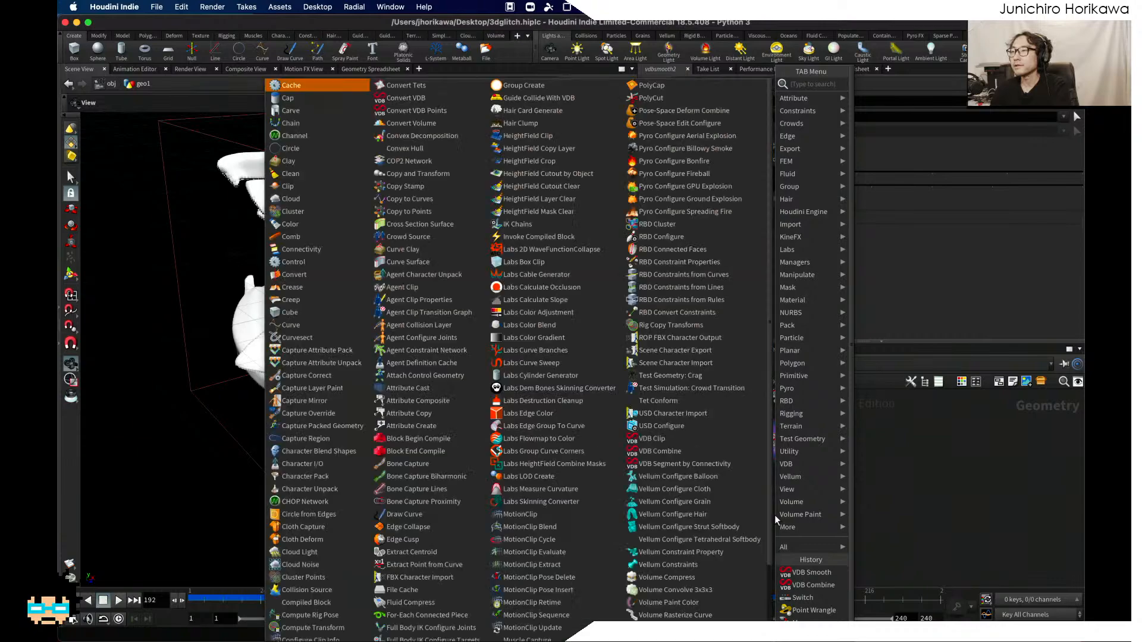
type("c")
key("BackSpace")
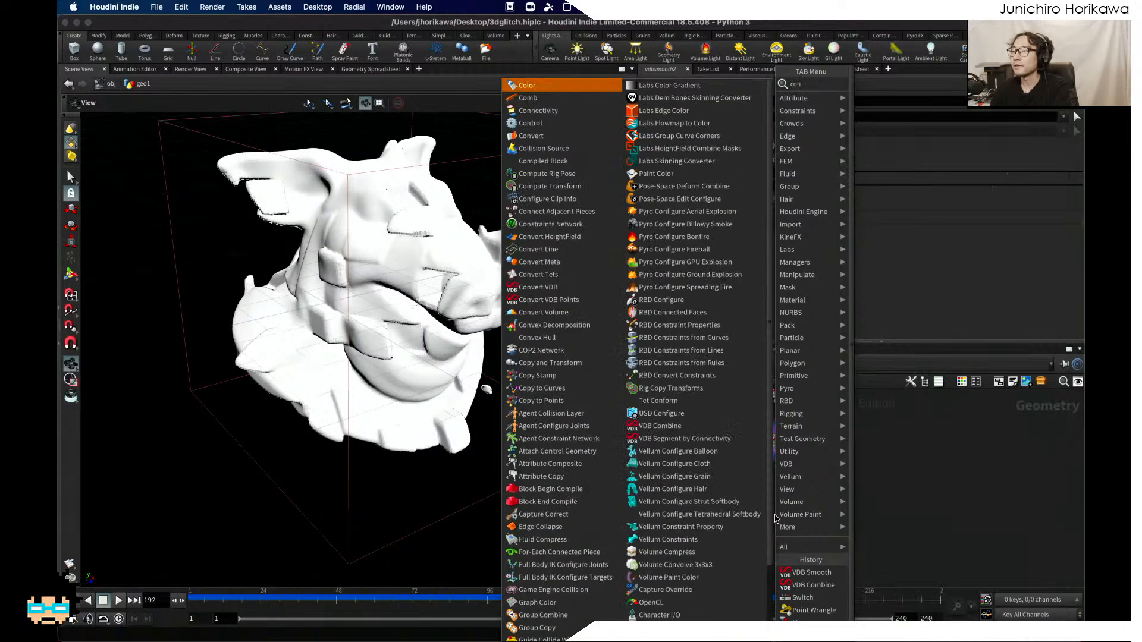
type("vdb")
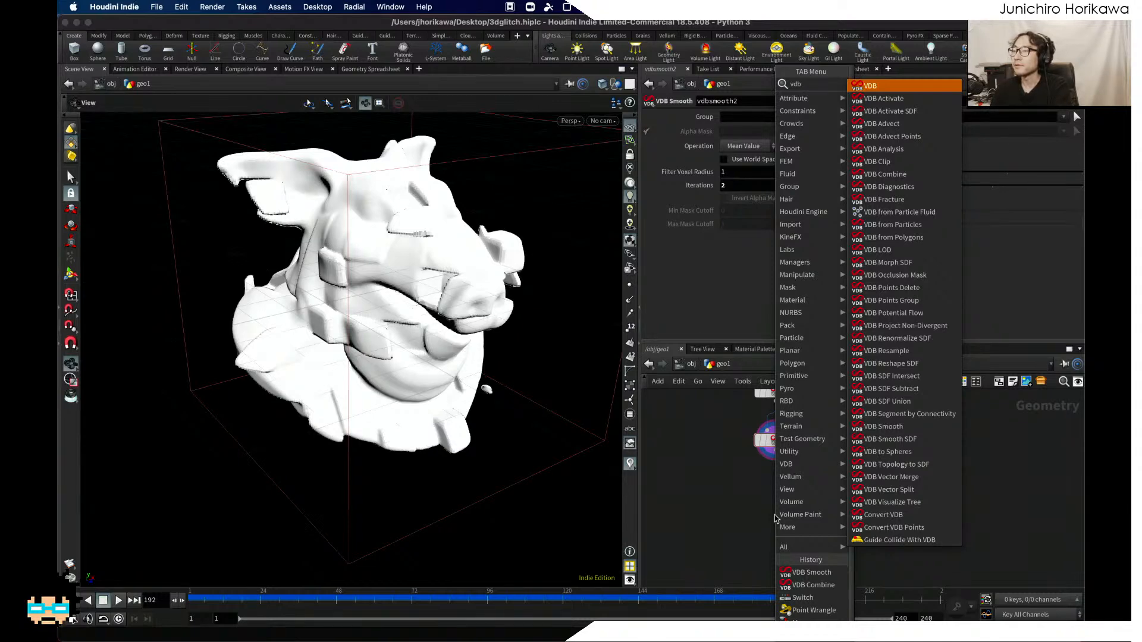
type("conv")
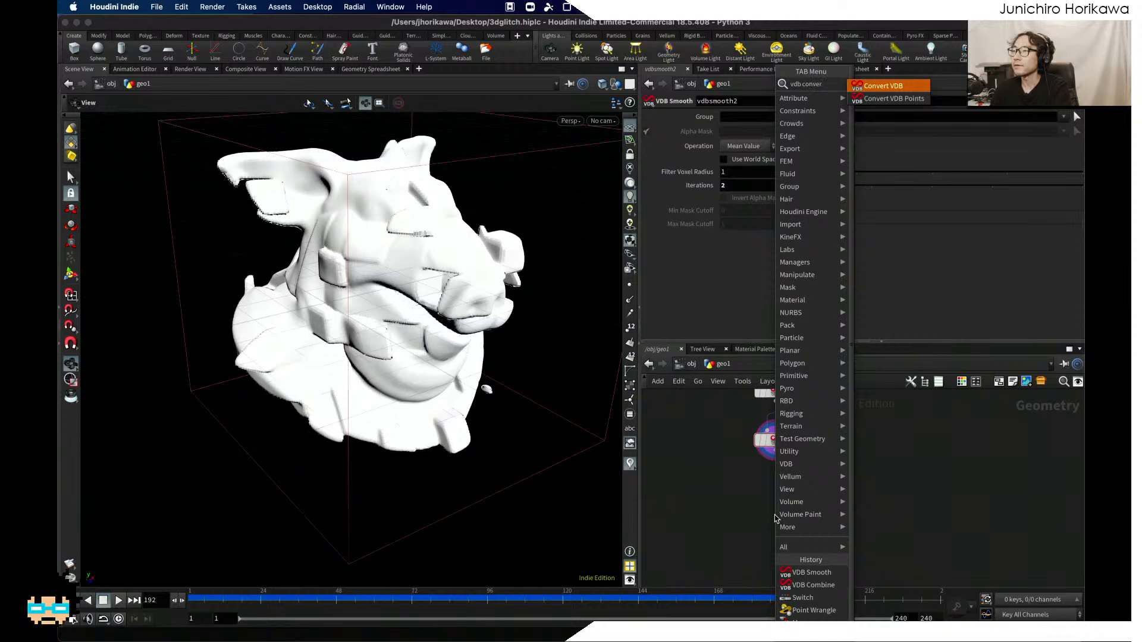
type("er")
key("Return")
left_click(774, 515)
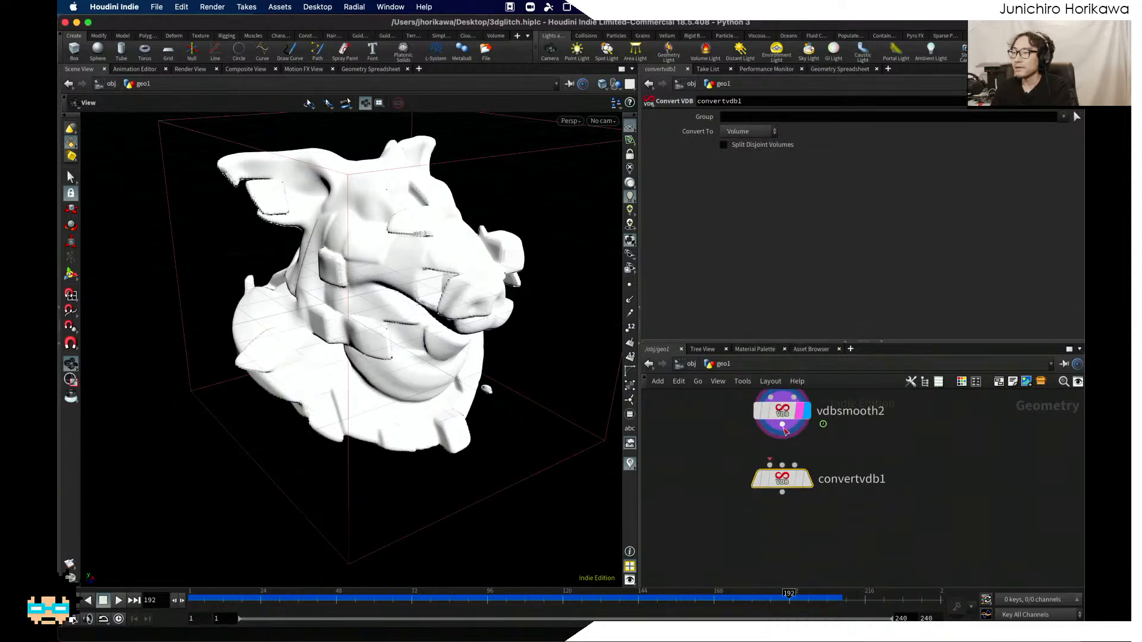
left_click_drag(770, 462, 782, 424)
left_click(806, 478)
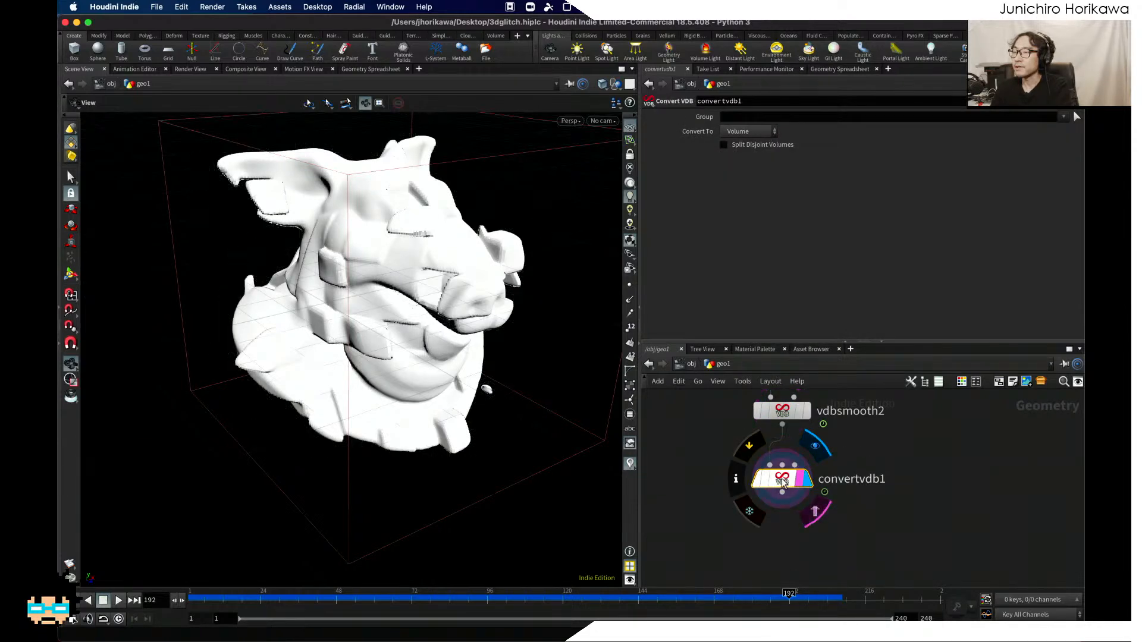
Step: Set convertvdb1's Convert To option to Polygons and examine the resulting mesh up close
left_click(755, 132)
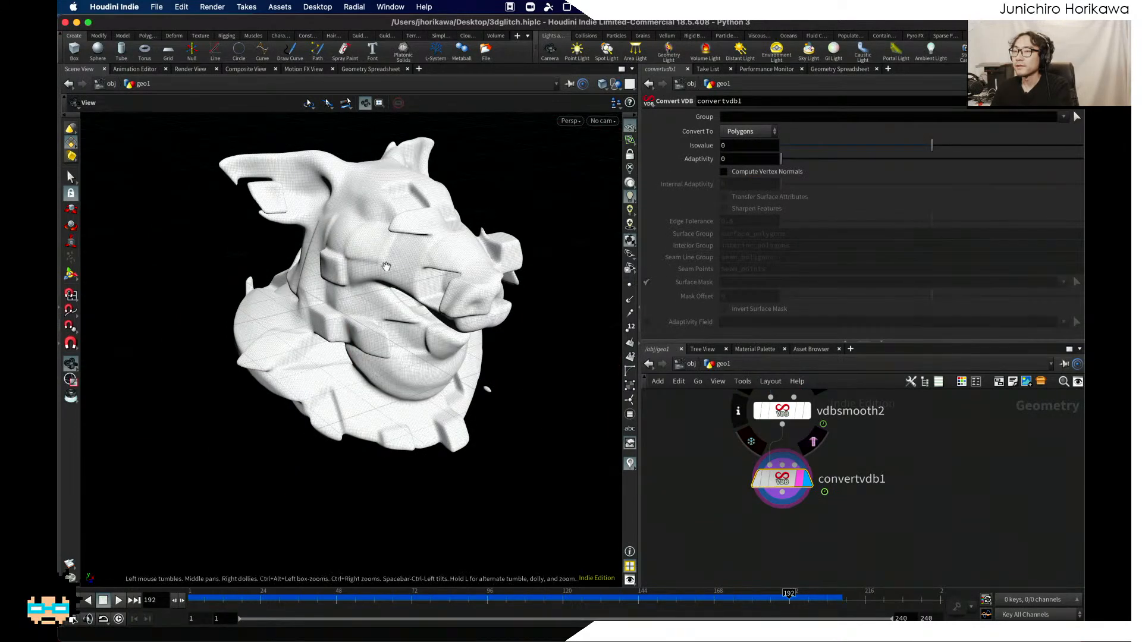
right_click_drag(386, 266, 540, 242)
mouse_move(446, 250)
left_mouse_down()
mouse_move(316, 209)
mouse_move(434, 261)
left_mouse_up()
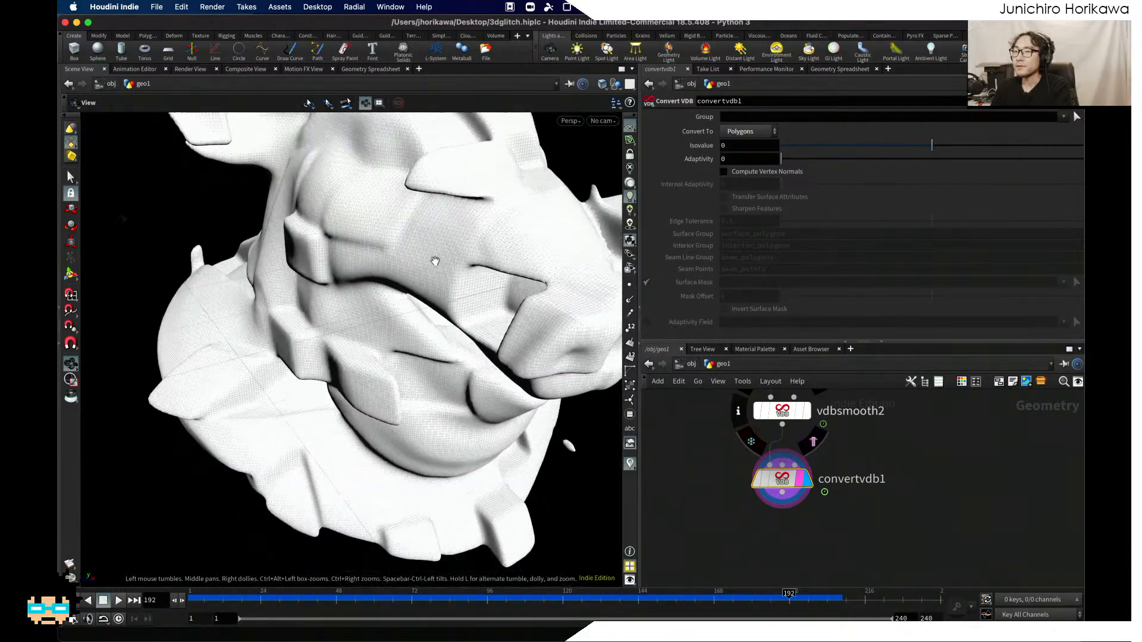
right_click_drag(434, 261, 493, 244)
left_click_drag(385, 337, 369, 309)
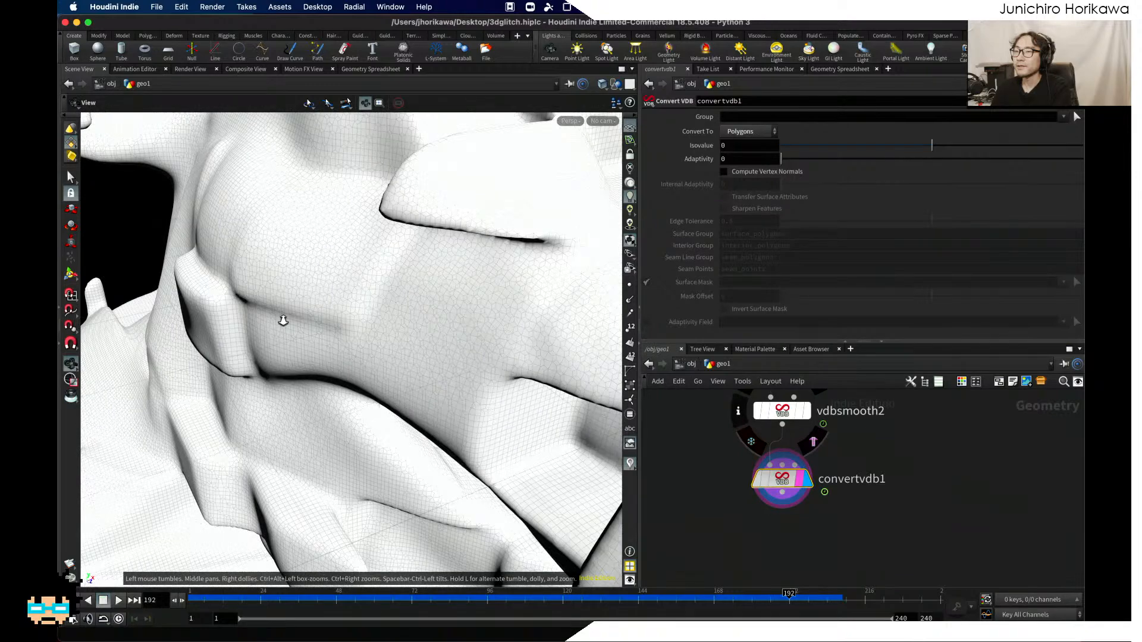
right_click_drag(283, 321, 188, 339)
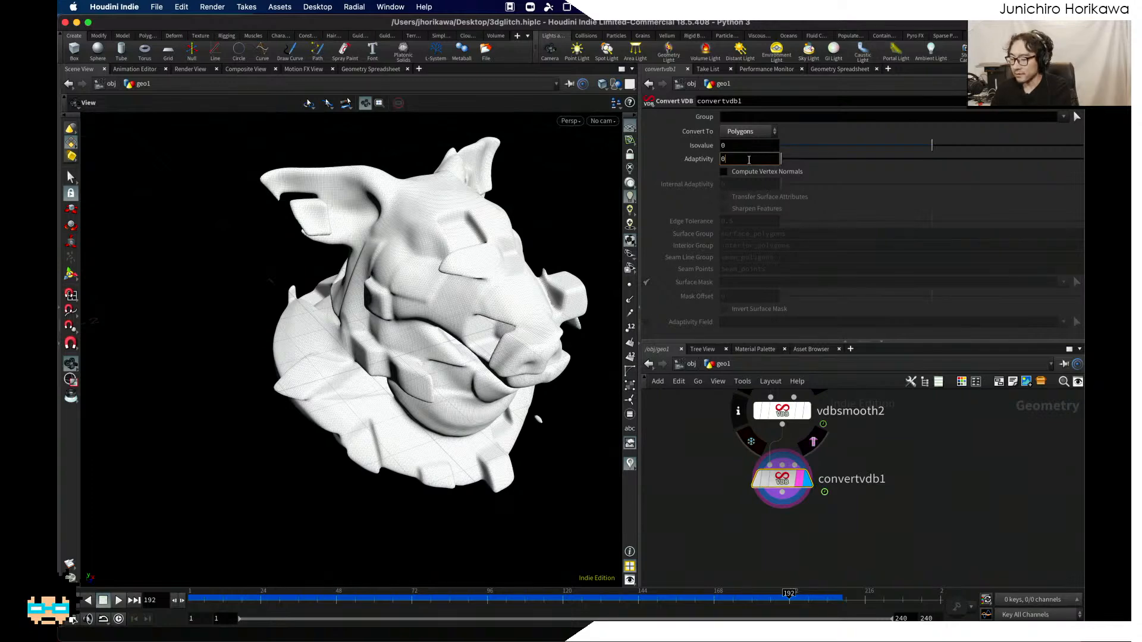
Step: Try an Adaptivity of 0.2 on convertvdb1, check its node information, and inspect the mesh from several angles
type(".2")
key("Return")
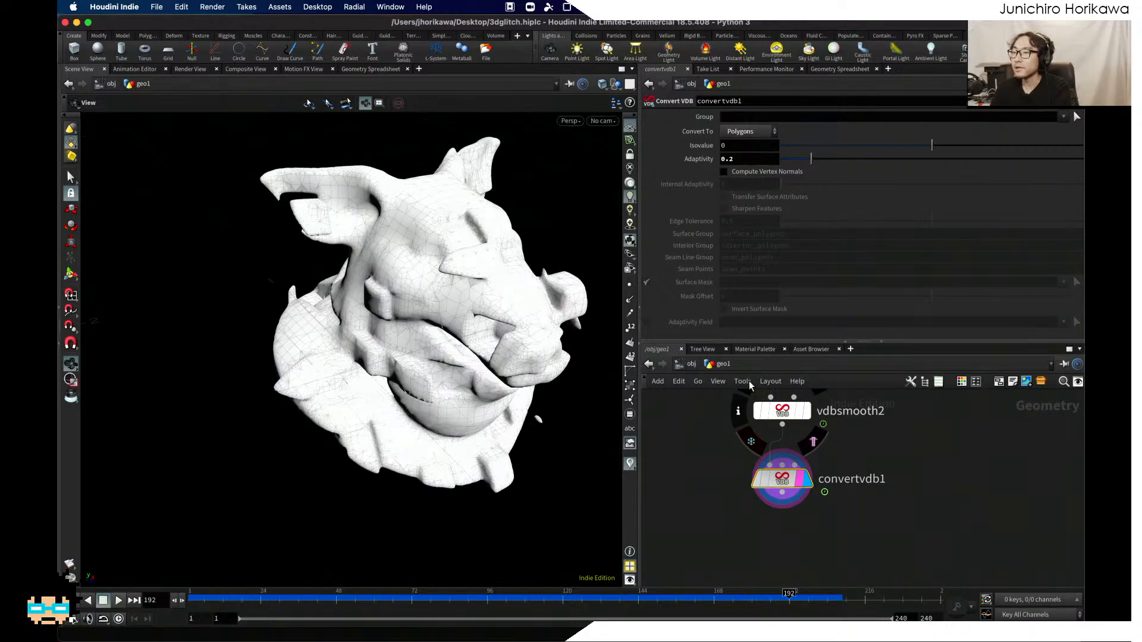
middle_click(791, 482)
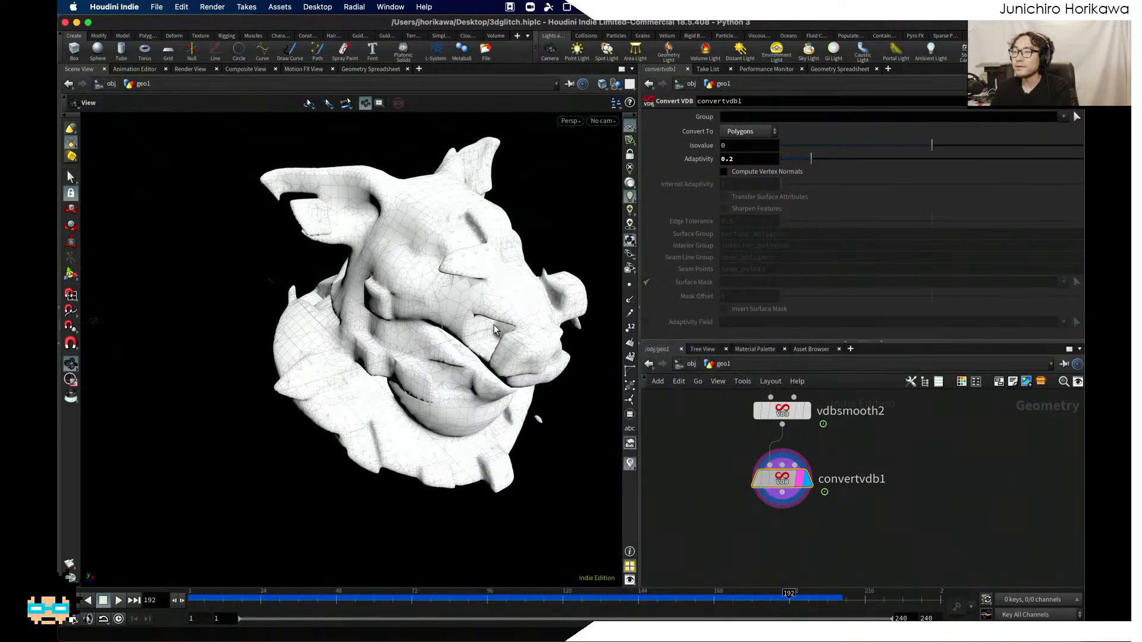
left_click_drag(420, 372, 471, 309)
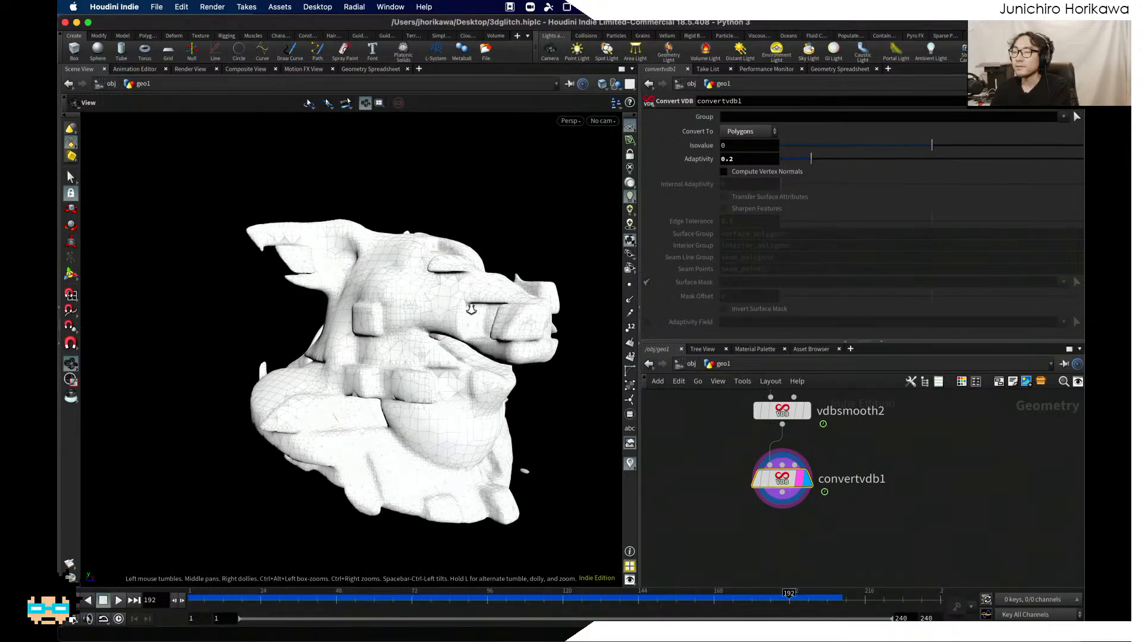
right_click_drag(471, 309, 395, 323)
left_click_drag(420, 321, 461, 339)
middle_click_drag(461, 339, 335, 347)
right_click_drag(335, 347, 348, 336)
left_click_drag(347, 336, 416, 288)
middle_click_drag(415, 288, 488, 279)
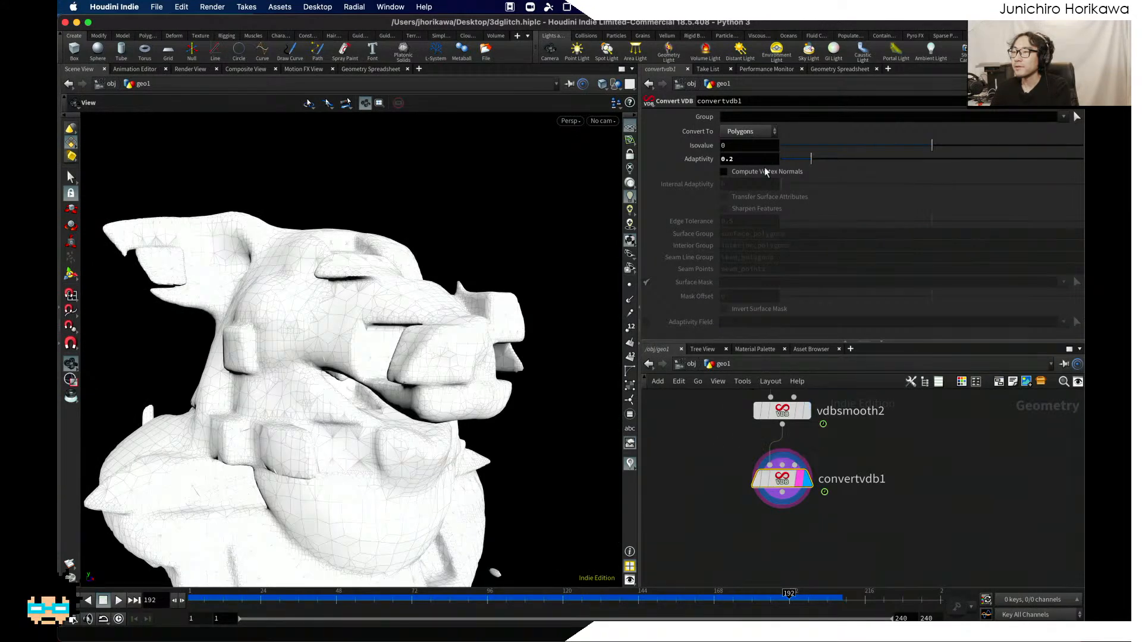
Step: Reset convertvdb1's Adaptivity to 0 and save the scene file
left_click_drag(664, 160, 664, 161)
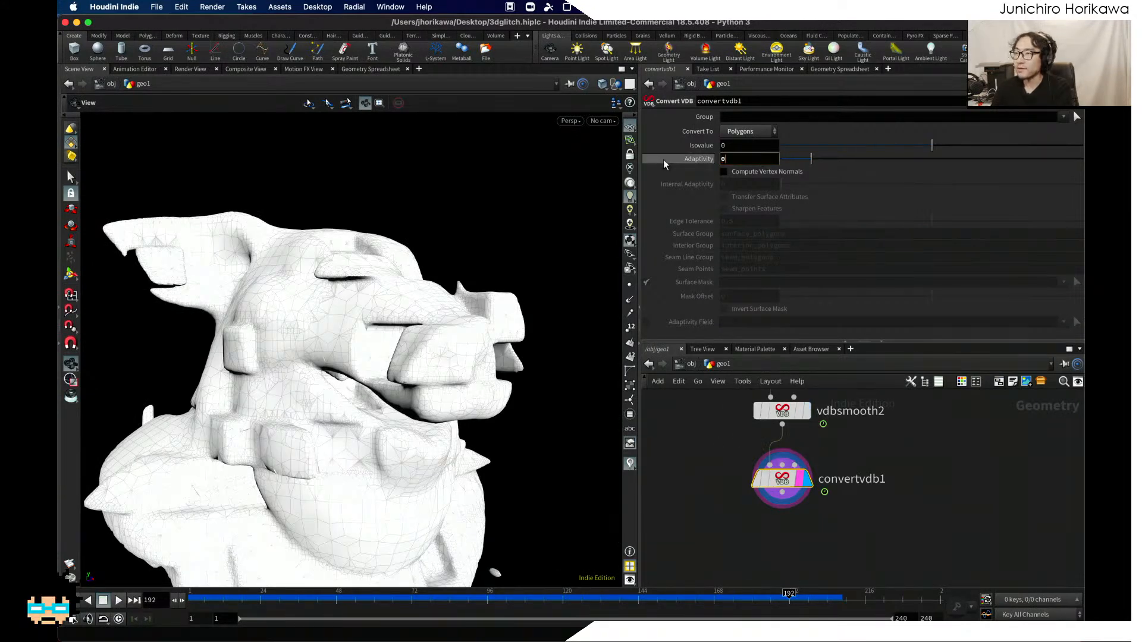
type("0")
key("Return")
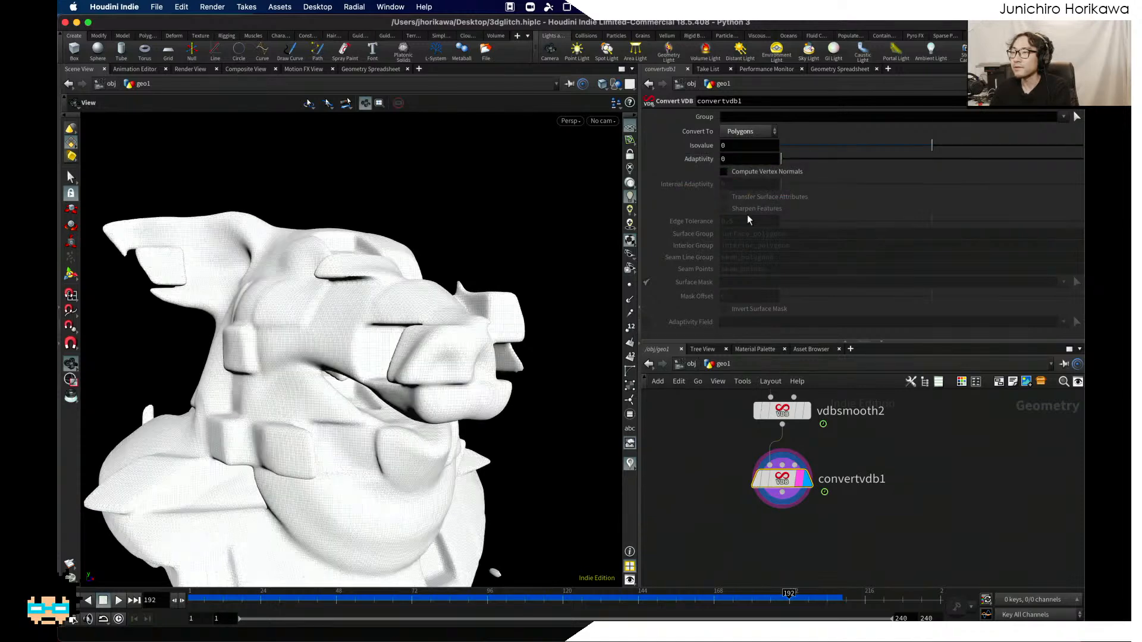
key("super+s")
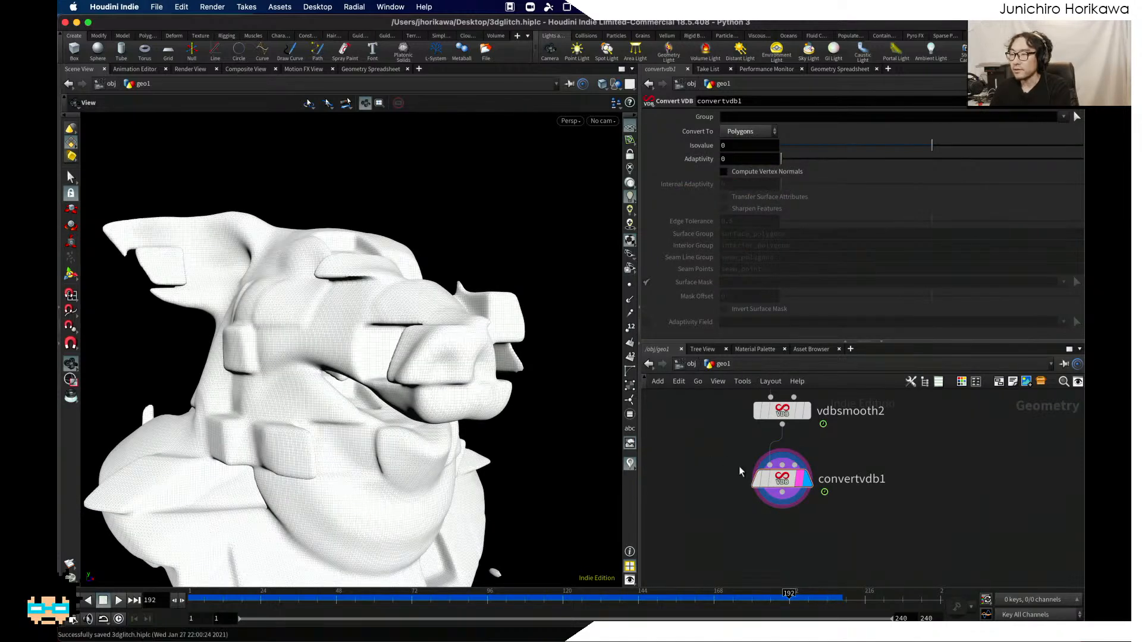
Step: Set convertvdb1's Adaptivity to 0.2, comparing its node information before and after the change
middle_click(787, 482)
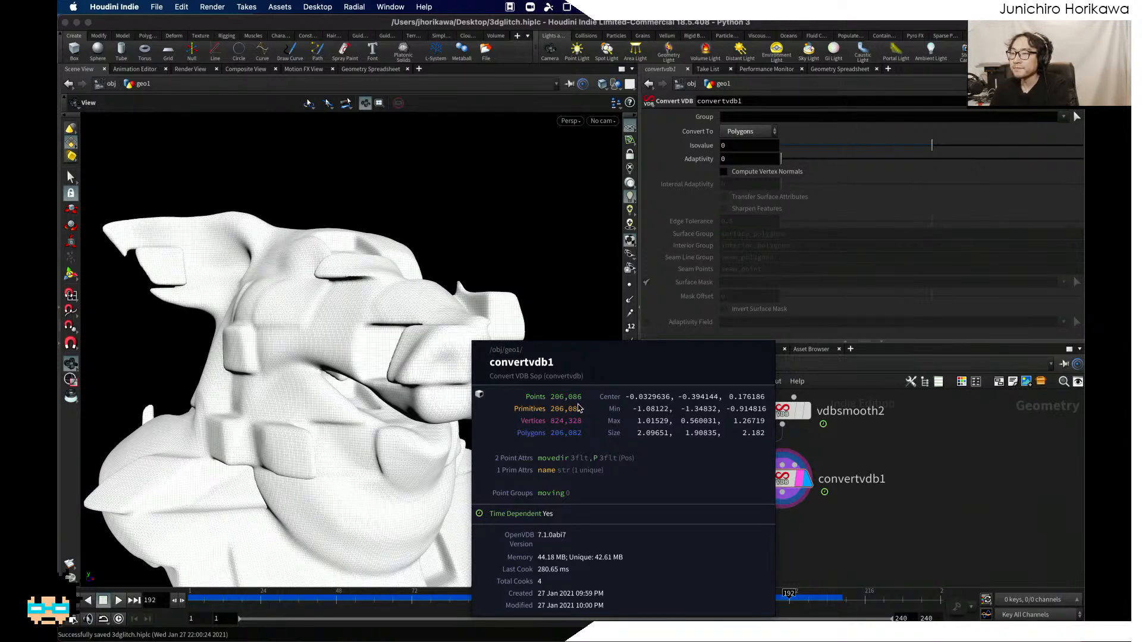
left_click(742, 158)
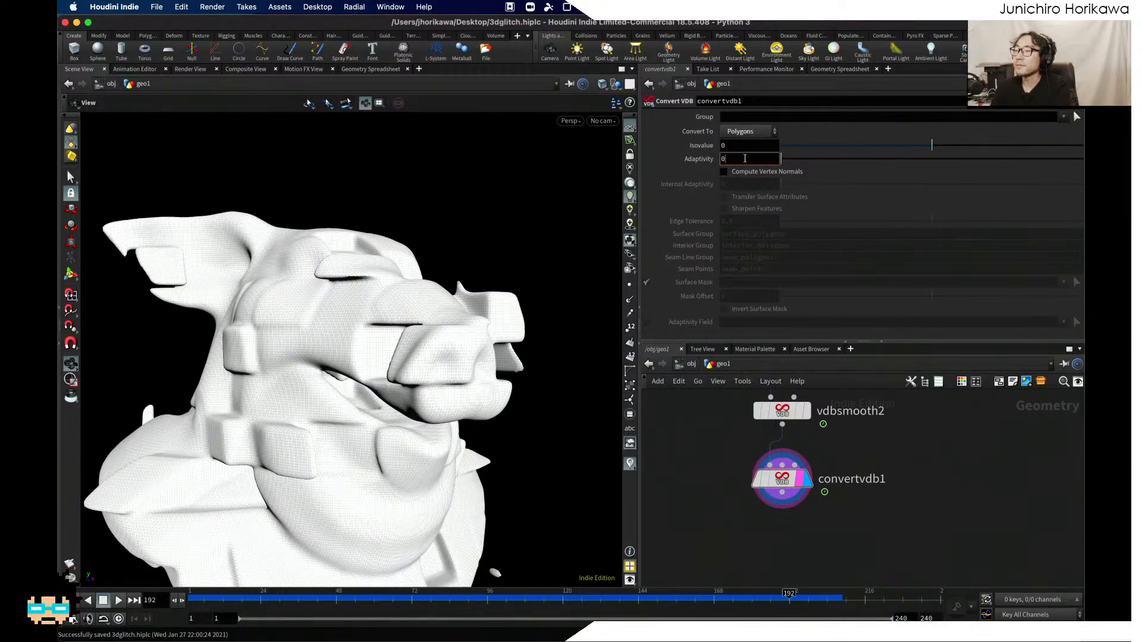
type(".2")
key("Return")
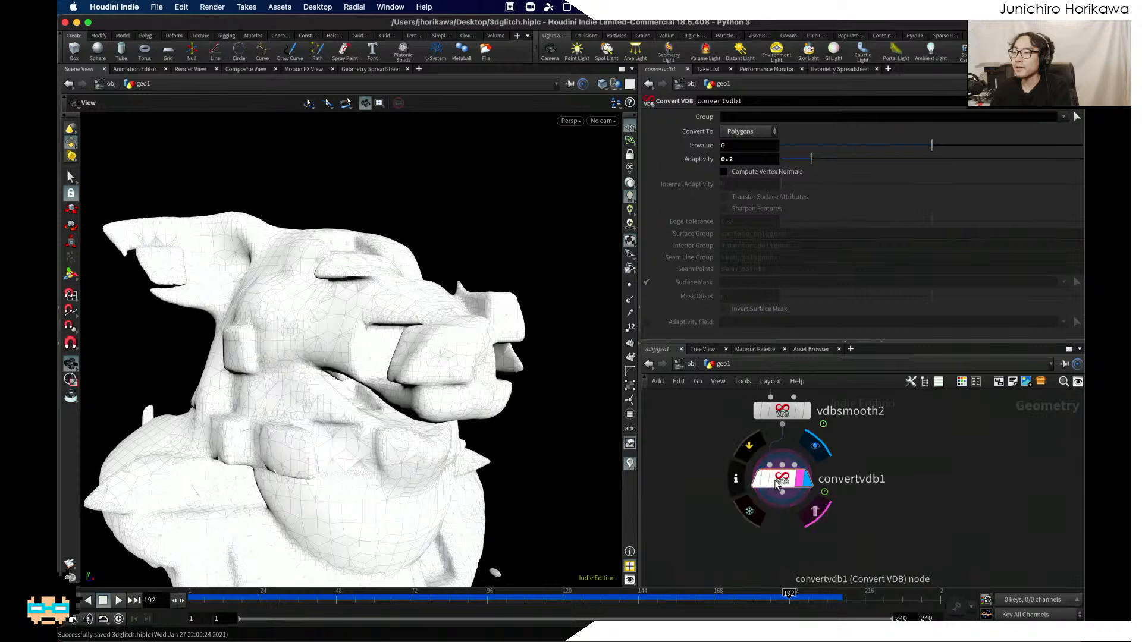
middle_click(777, 484)
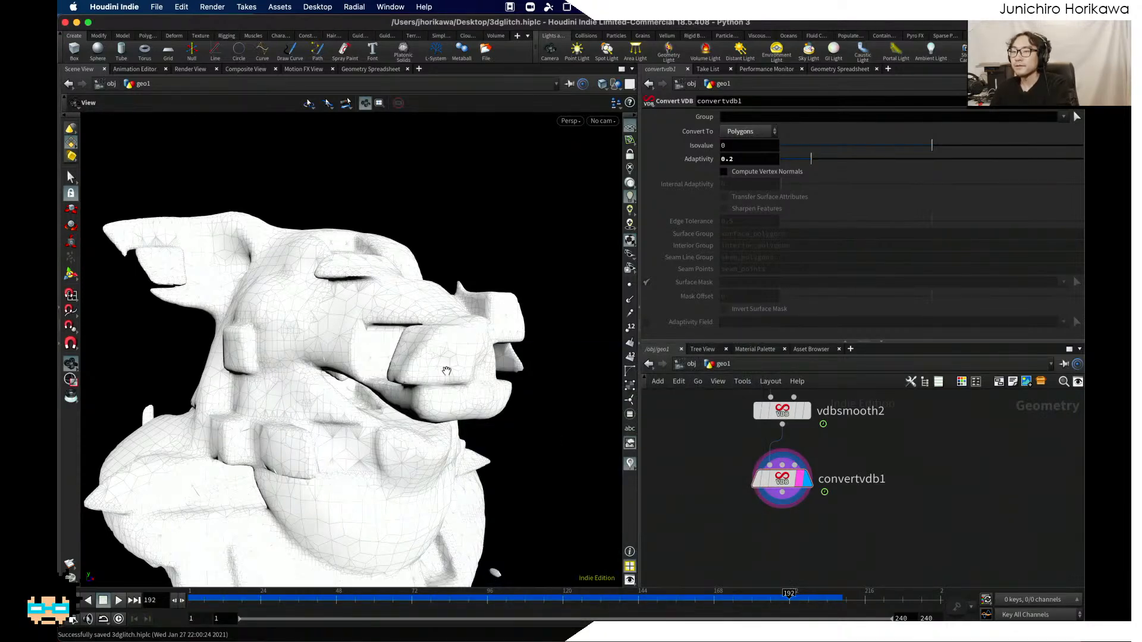
left_click_drag(446, 372, 384, 351)
scroll(726, 500, "down", 1)
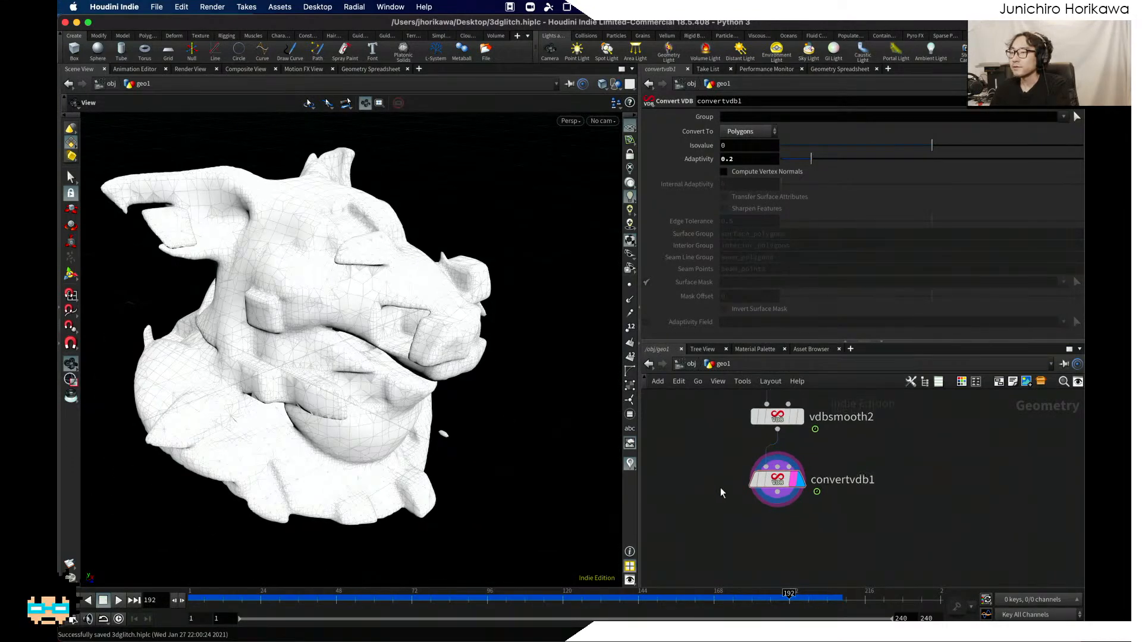
Step: Add a Point Wrangle below convertvdb1 and feed convertvdb1's output into its first input
key("Tab")
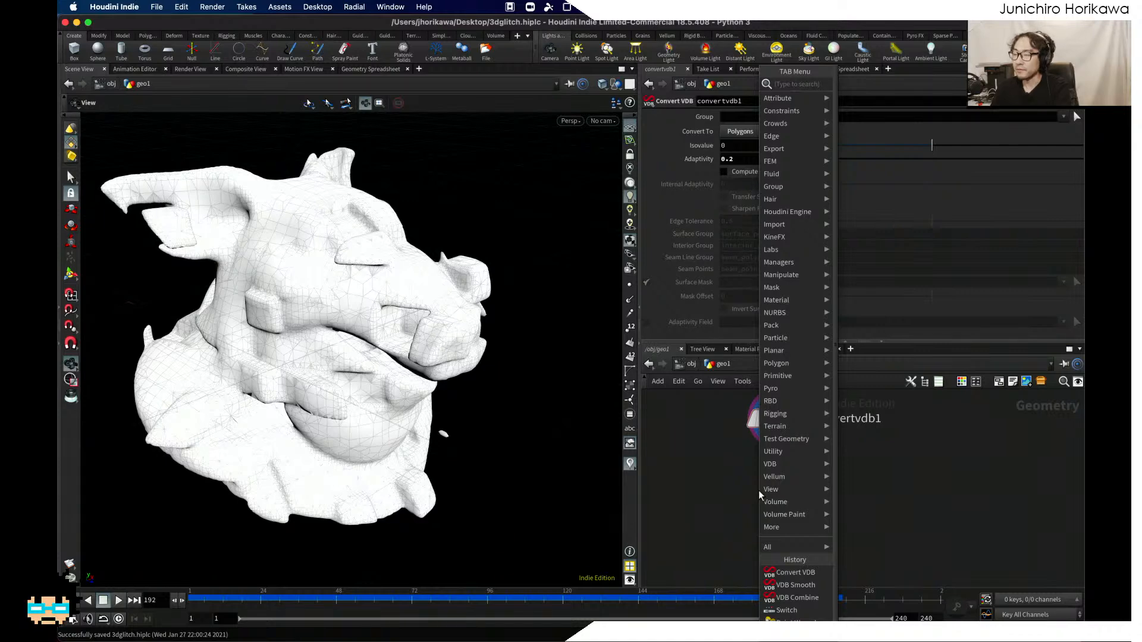
type("no")
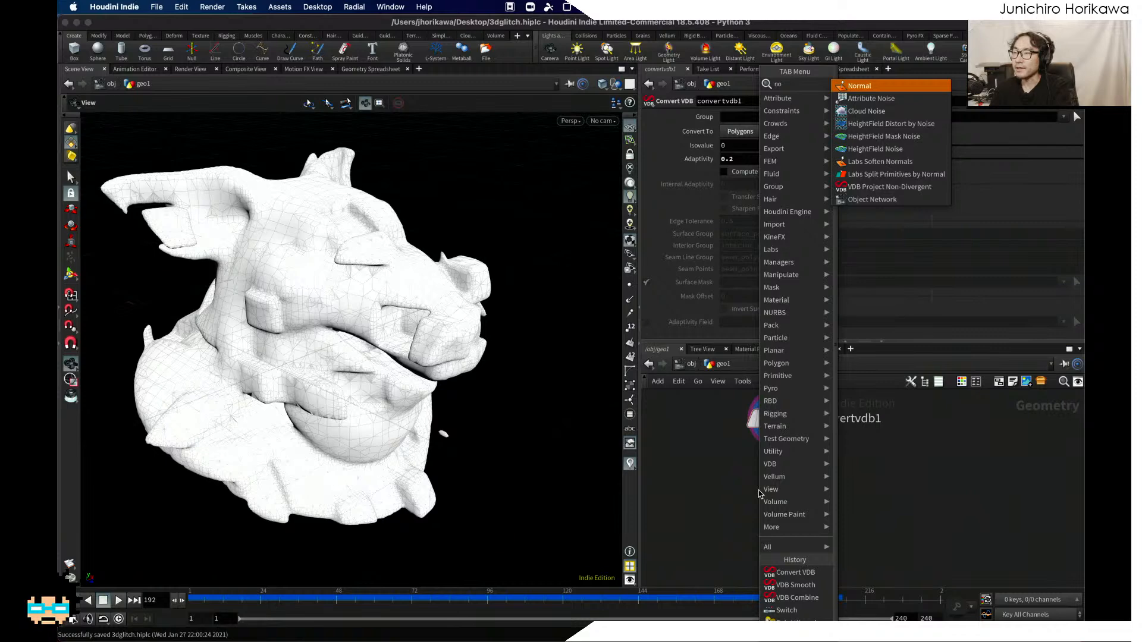
key("BackSpace")
key("BackSpace")
type("p")
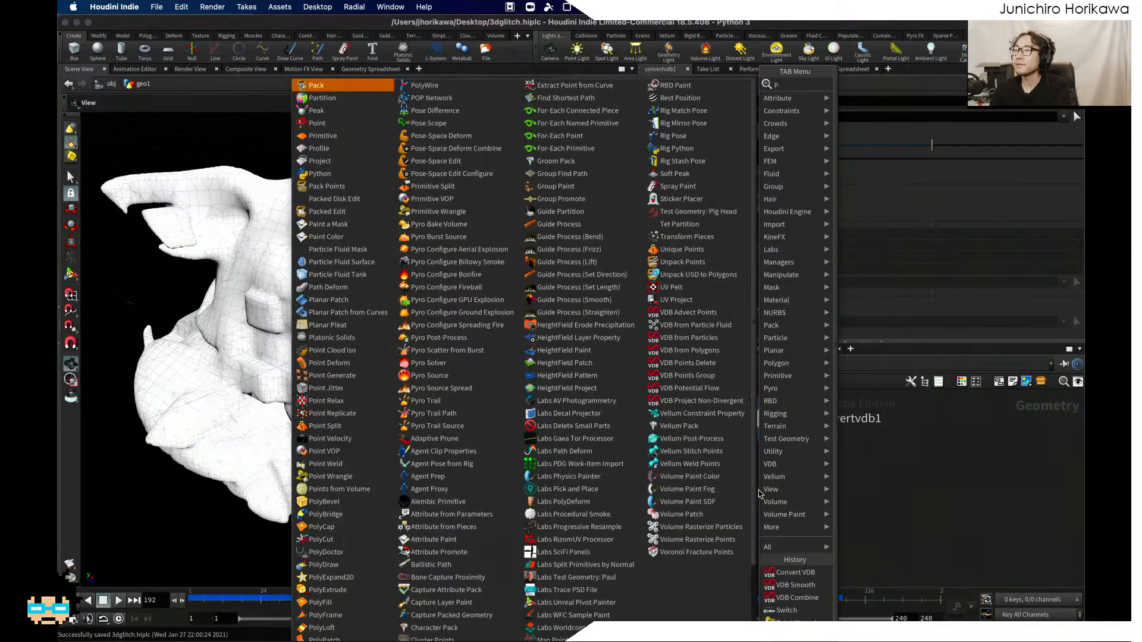
type("oint wran")
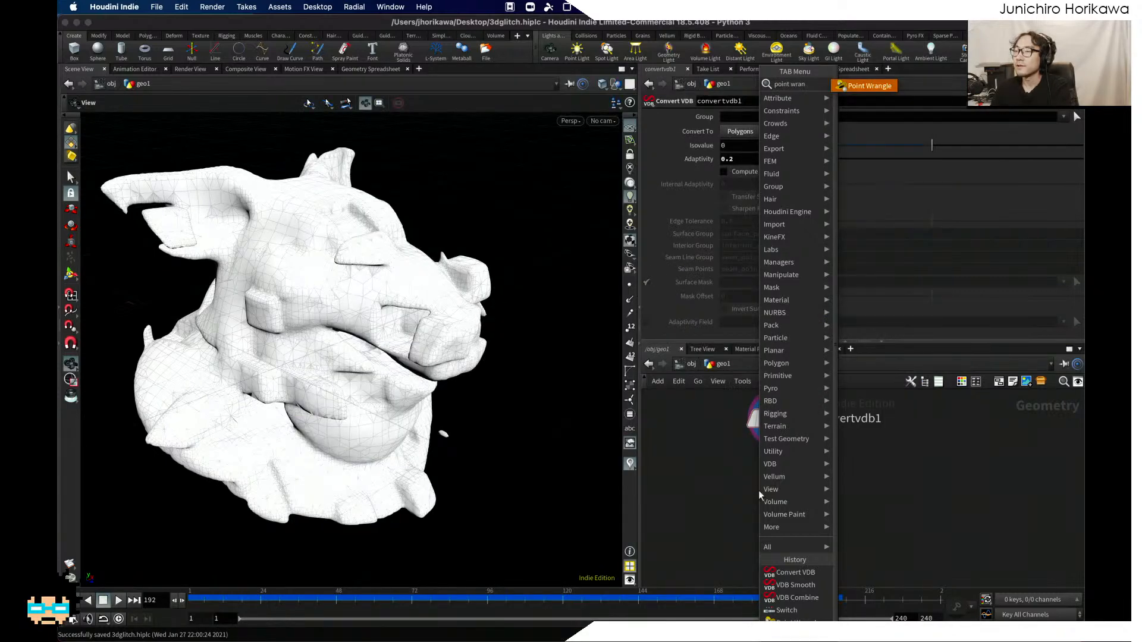
key("Return")
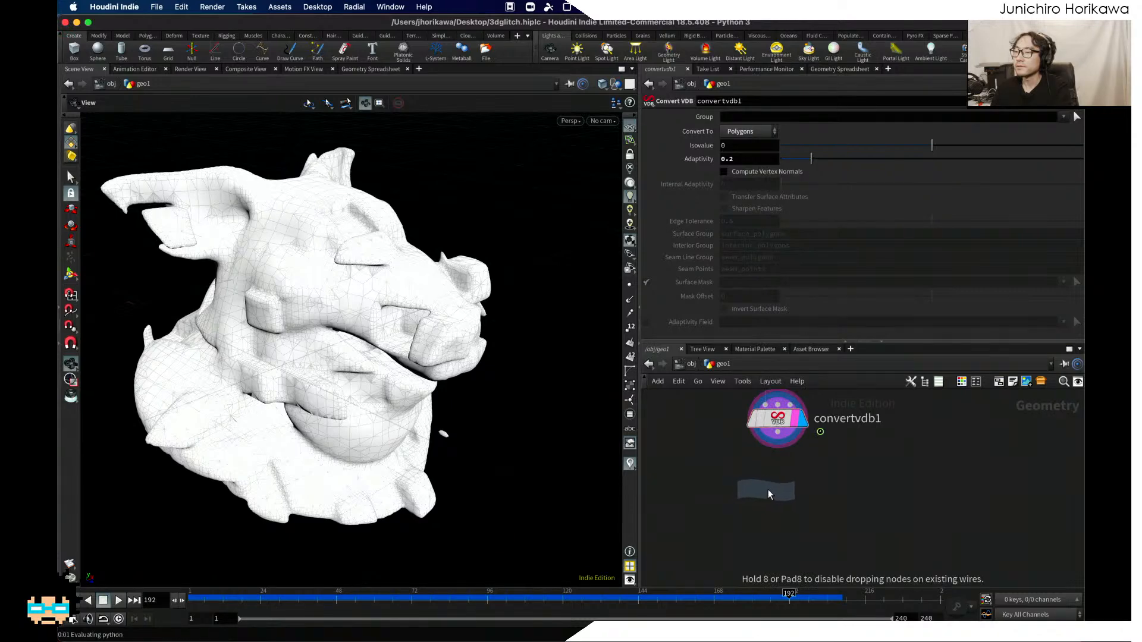
left_click(766, 490)
left_click(760, 472)
left_click(778, 443)
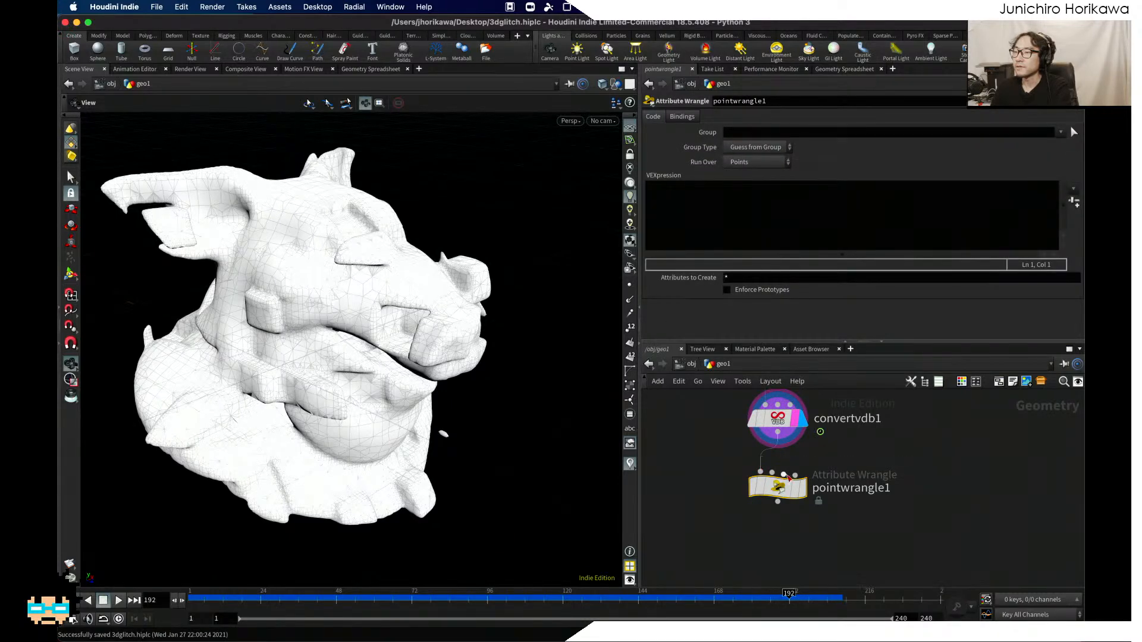
Step: Rename the new point wrangle to col and make it the displayed node
double_click(837, 489)
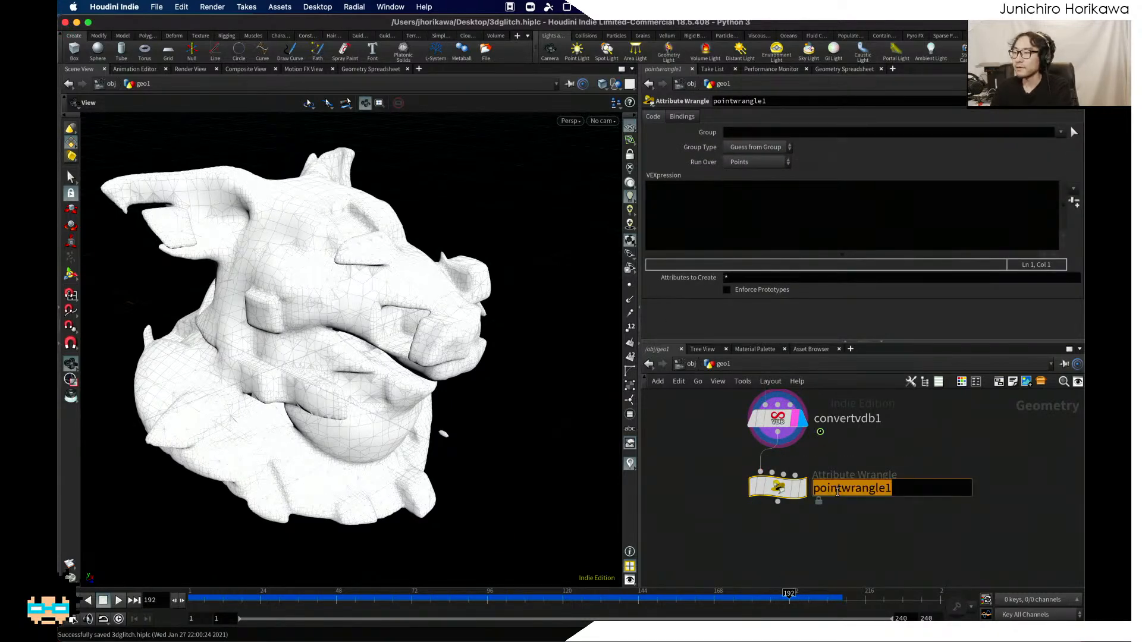
type("col")
key("Return")
left_click(801, 491)
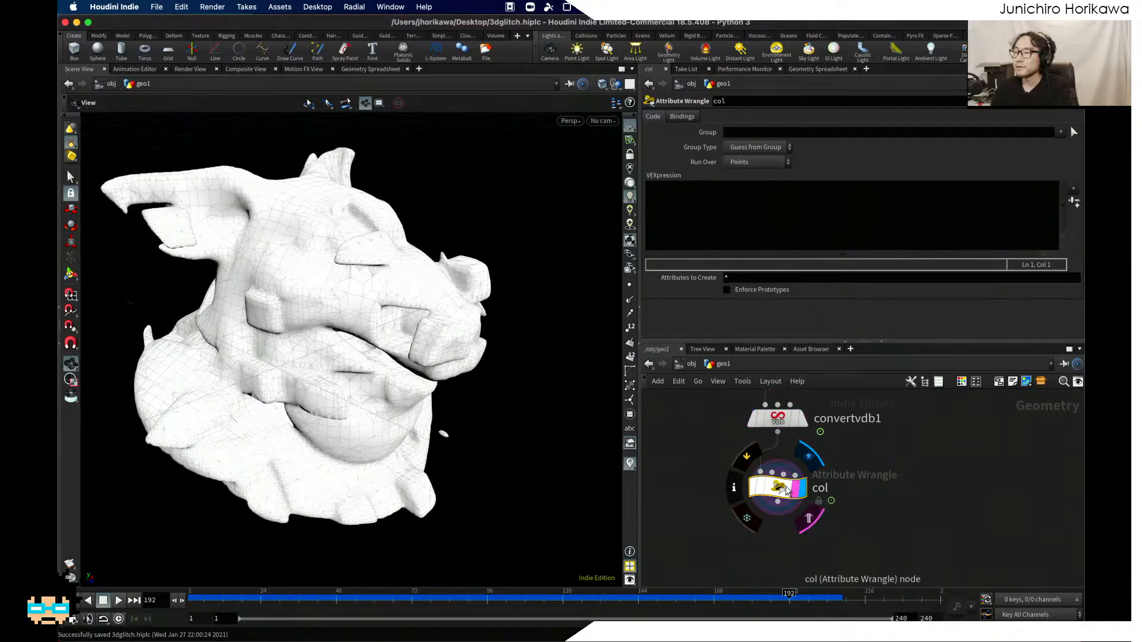
Step: Write the col wrangle's first VEX line as float dot = dot(@N, set(0, 1, 0));
left_click(765, 204)
type("float dot = dot")
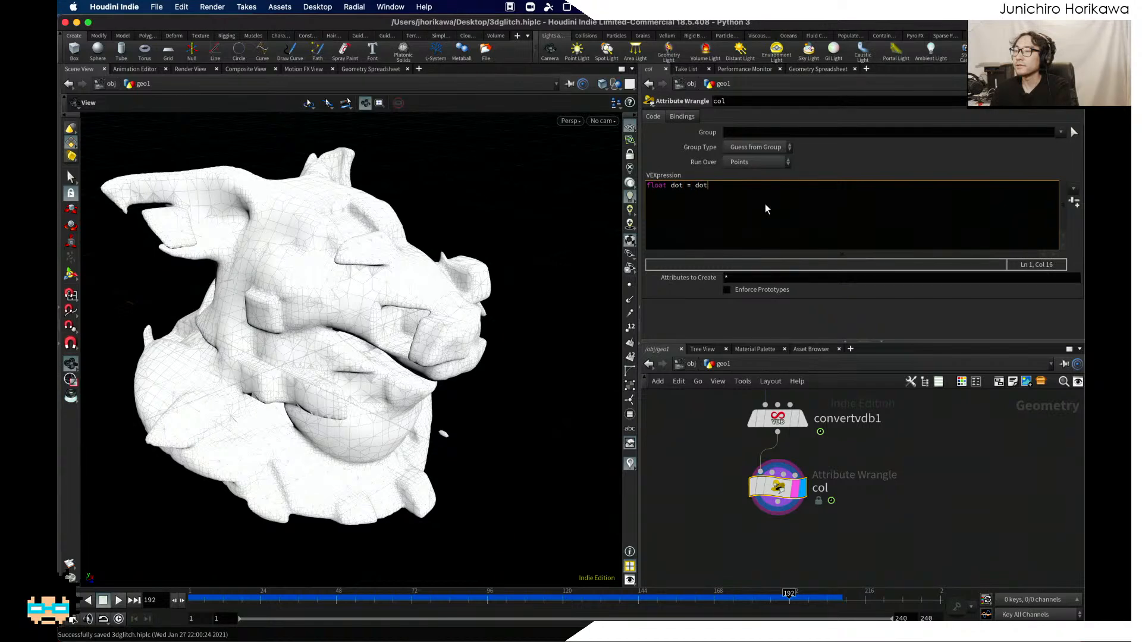
type("(@N, set(0, -1, 0));")
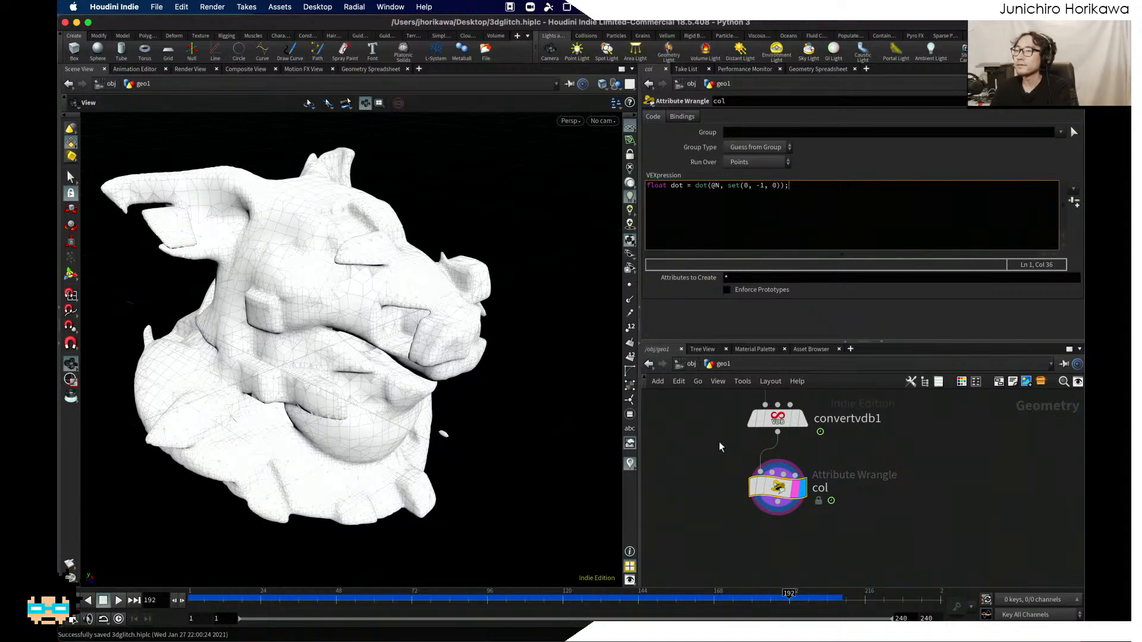
left_click(756, 186)
left_click(672, 463)
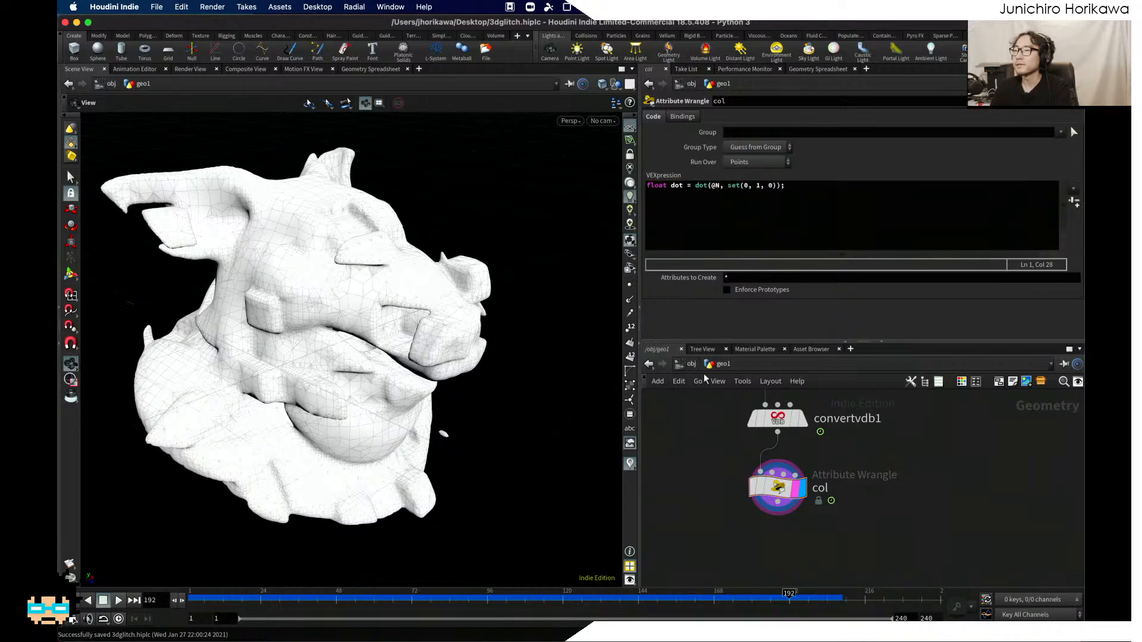
Step: Store the dot product in a float attribute by adding the line f@col = dot; to the wrangle code
left_click(820, 208)
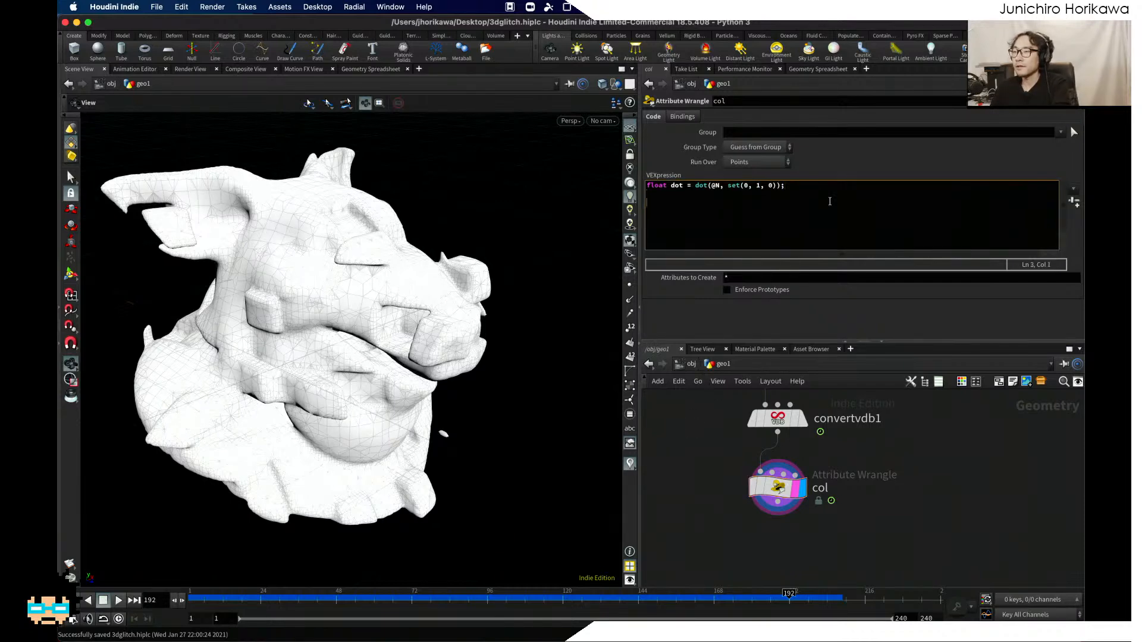
type("f@col")
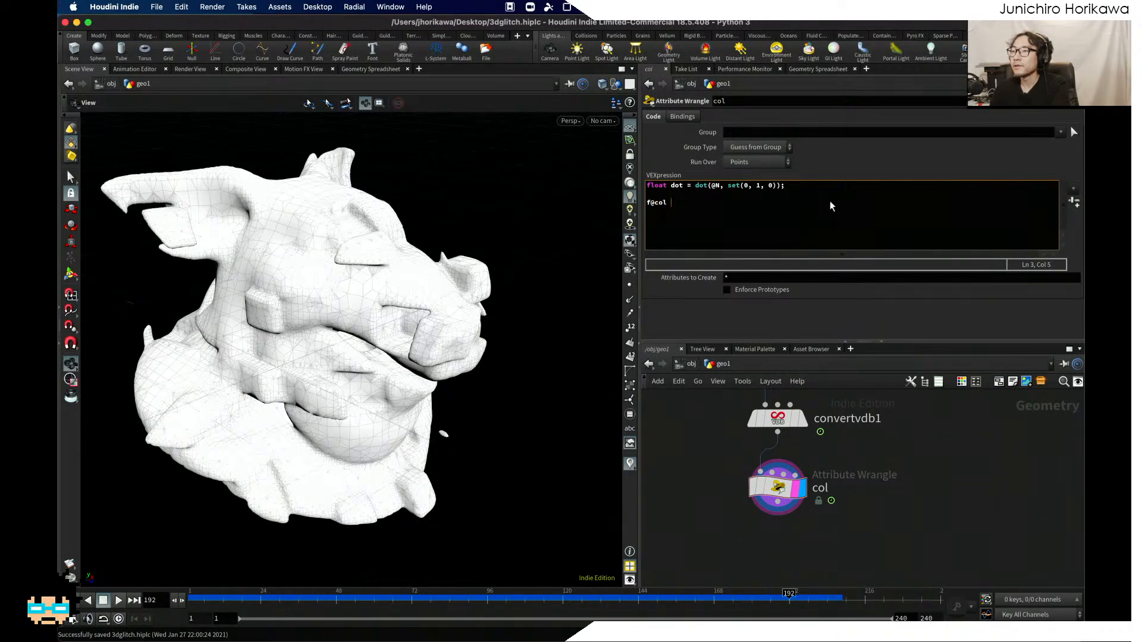
type(" = co")
key("BackSpace")
key("BackSpace")
type("d")
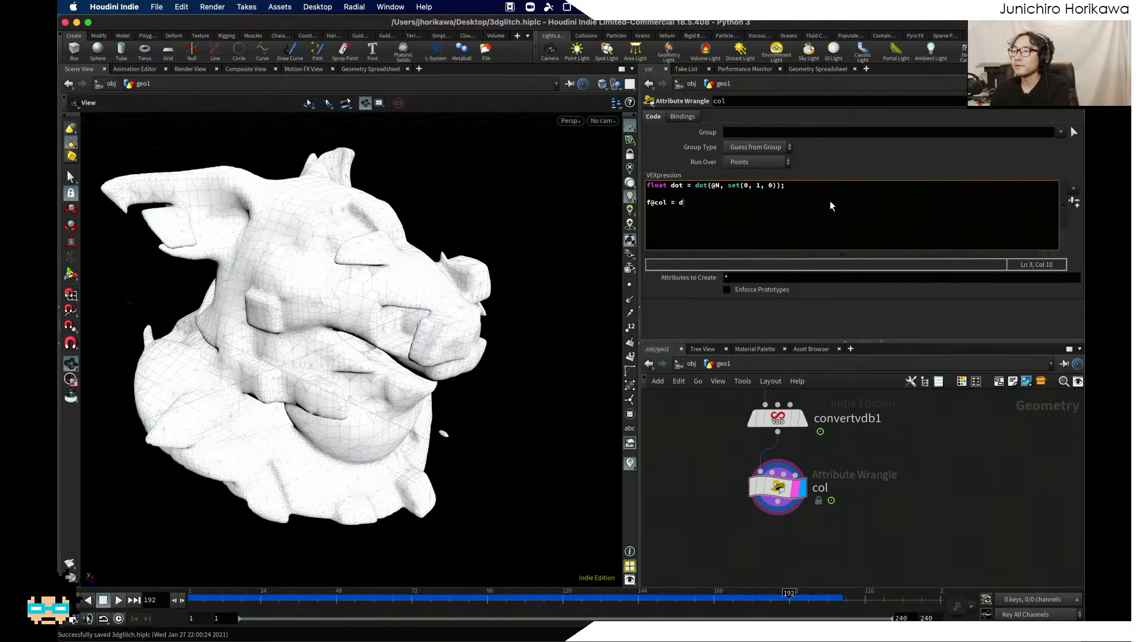
type("tot;")
Step: Add a Color node connected below the col wrangle and display its result
scroll(712, 443, "down", 1)
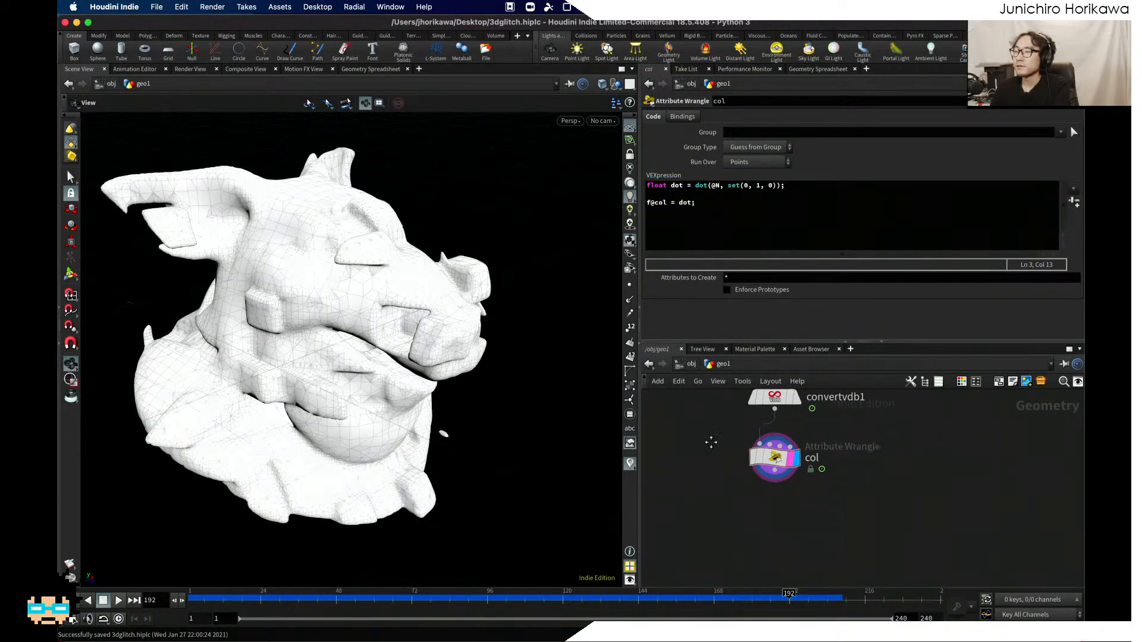
middle_click_drag(712, 443, 717, 436)
key("Tab")
type("color")
key("Return")
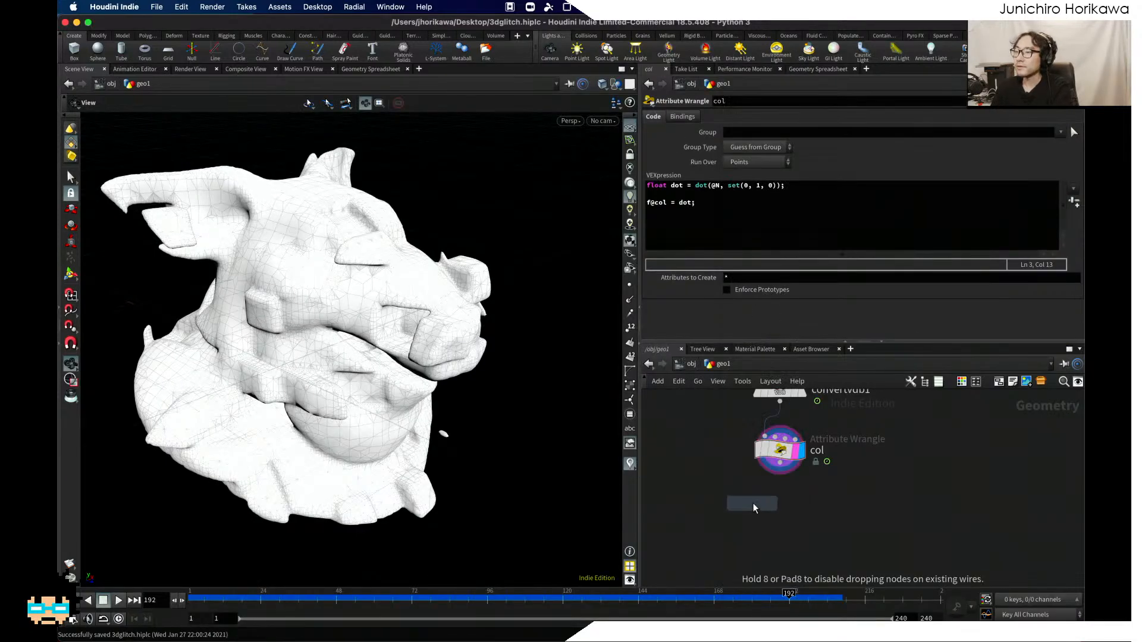
left_click(753, 507)
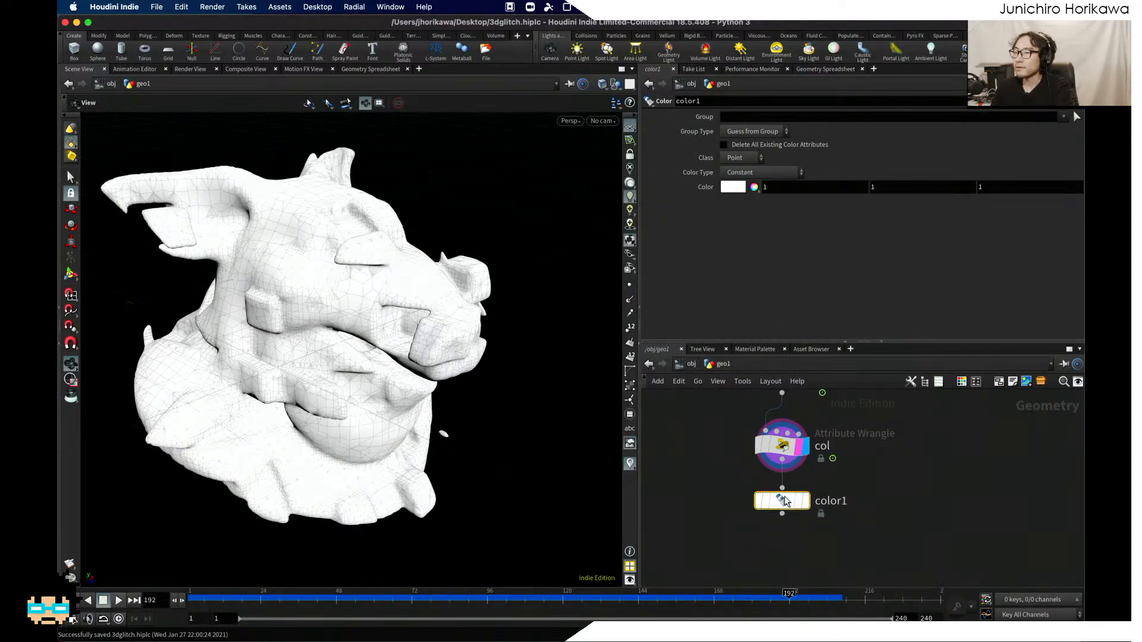
left_click(804, 501)
Step: Set color1's Color Type to Ramp from Attribute and use col as the attribute
left_click(751, 173)
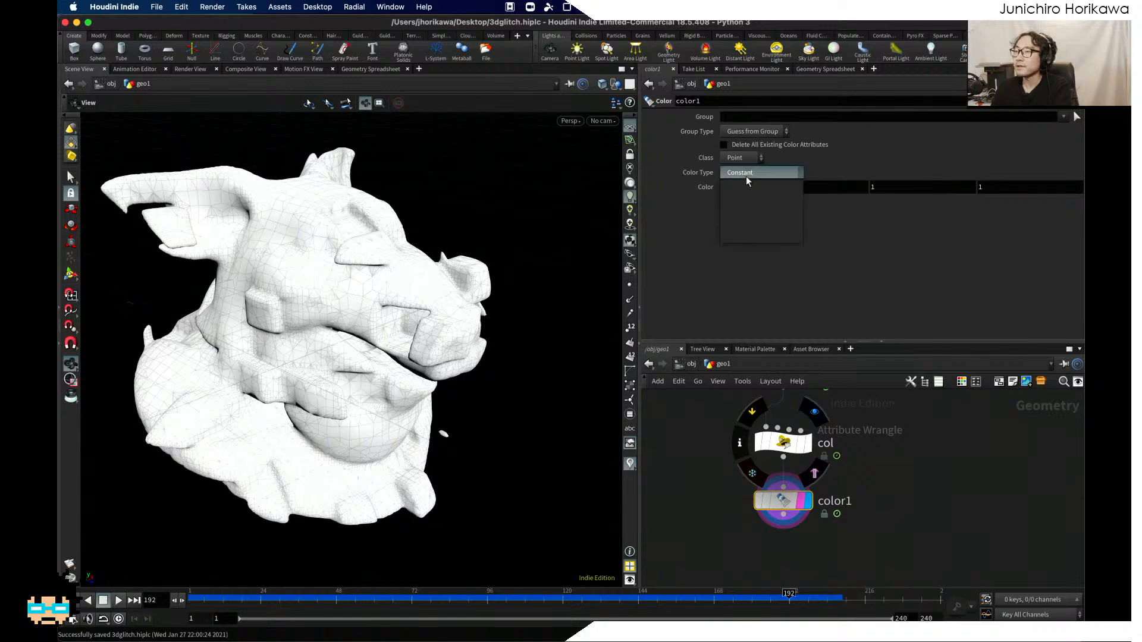
left_click(748, 213)
left_click(766, 187)
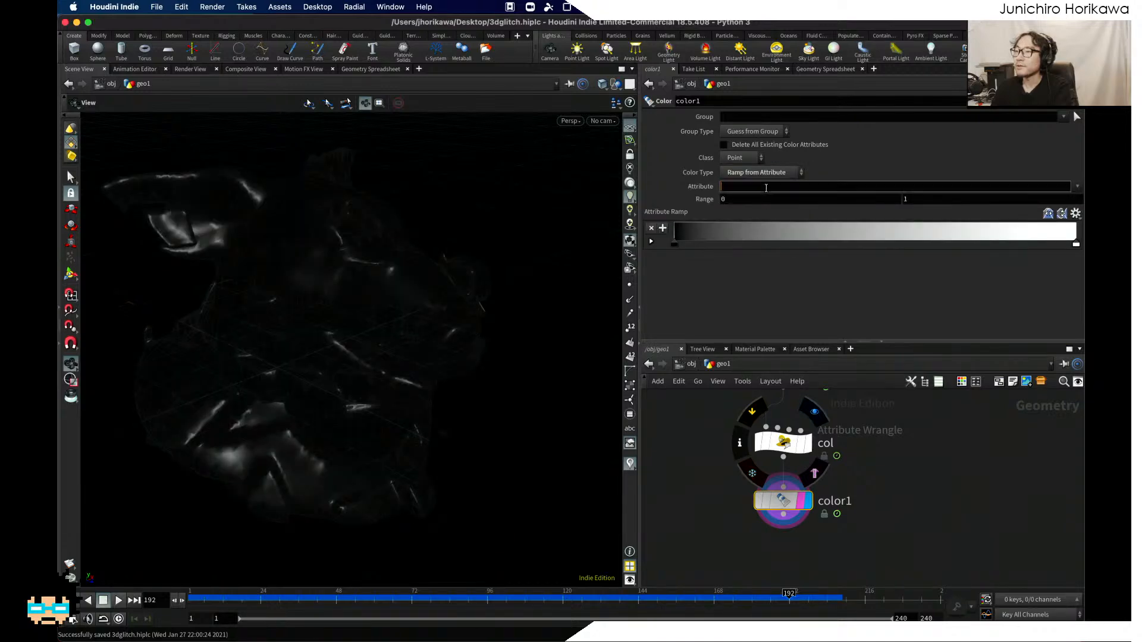
type("col")
key("Return")
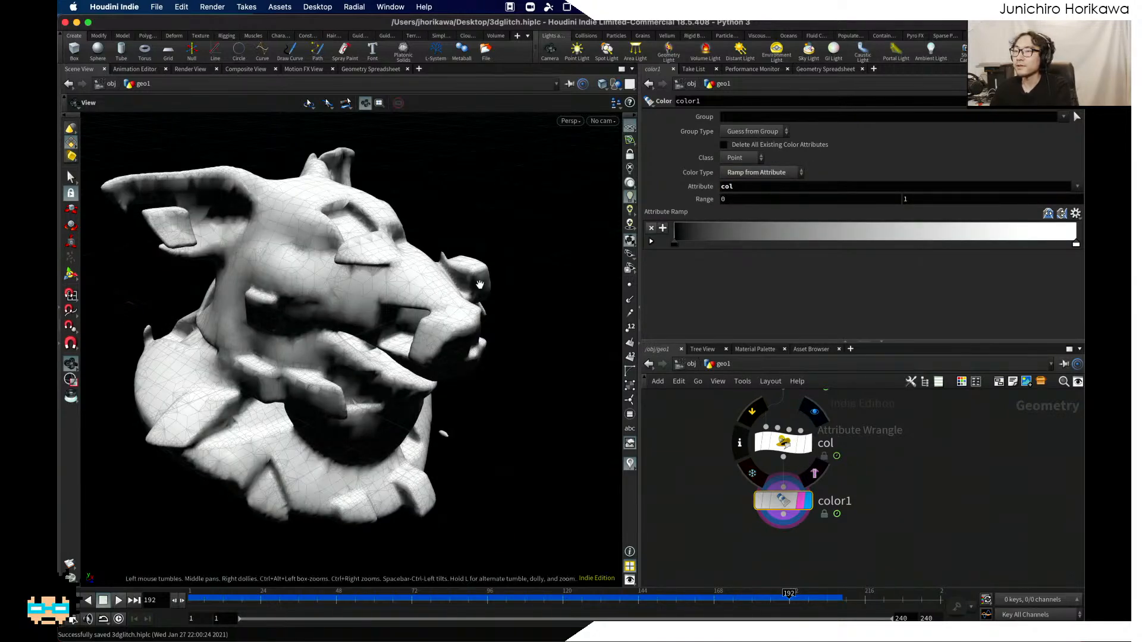
Step: Set the lower limit of color1's attribute range to -1 and check the shading on the head
double_click(730, 199)
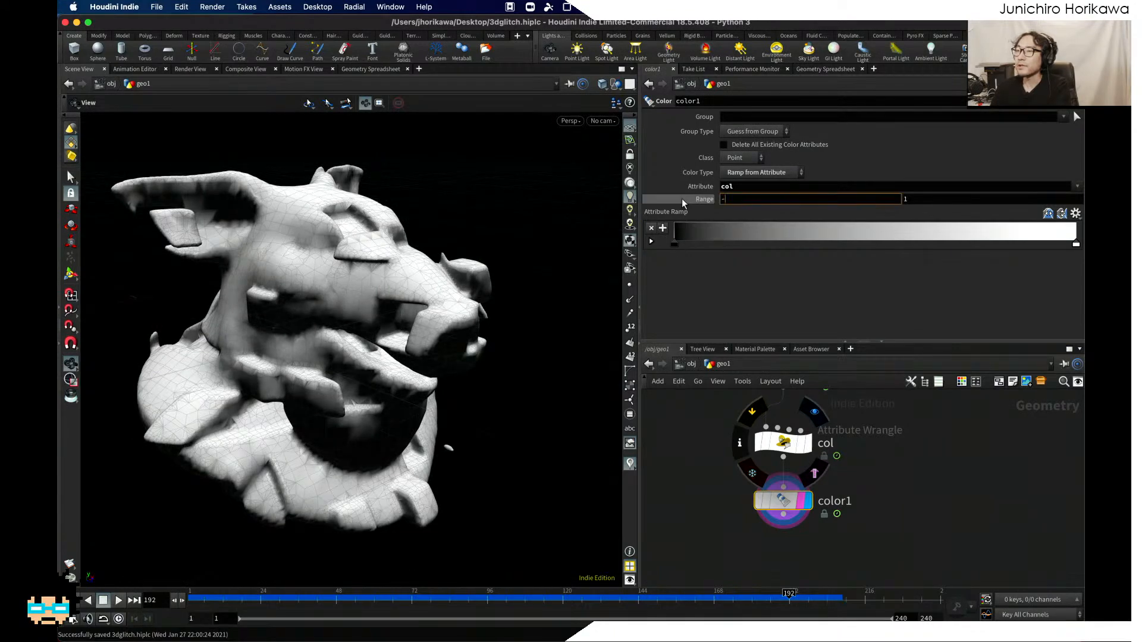
type("-1")
key("Return")
mouse_move(480, 295)
left_mouse_down()
mouse_move(548, 220)
mouse_move(500, 285)
left_mouse_up()
Step: Change the start color of color1's attribute ramp to magenta and check it on the model
double_click(673, 245)
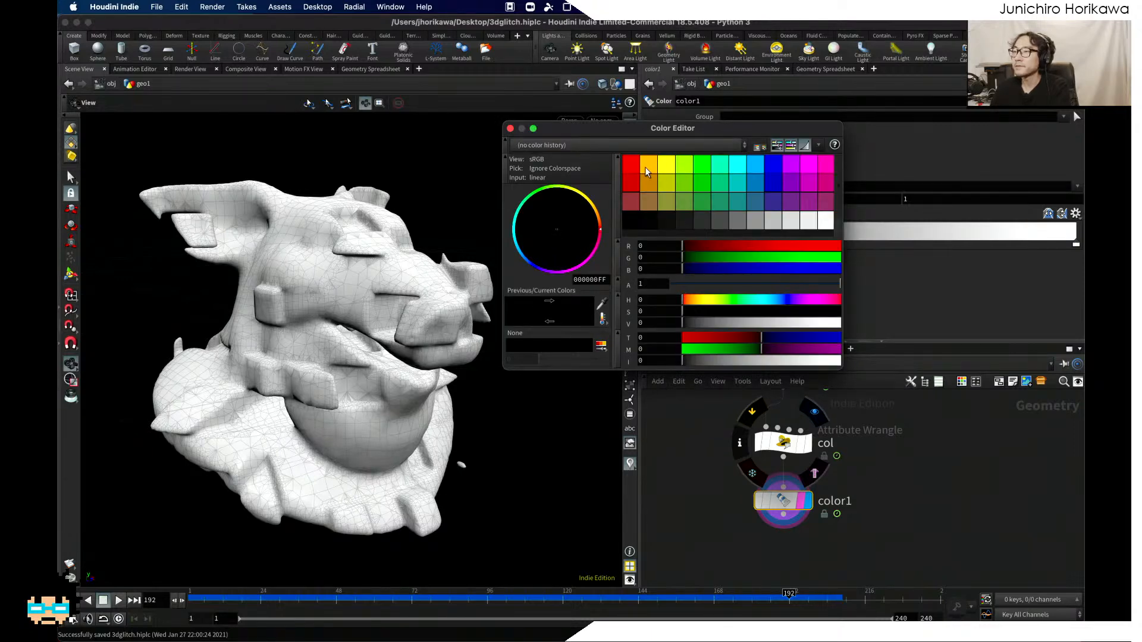
left_click(809, 174)
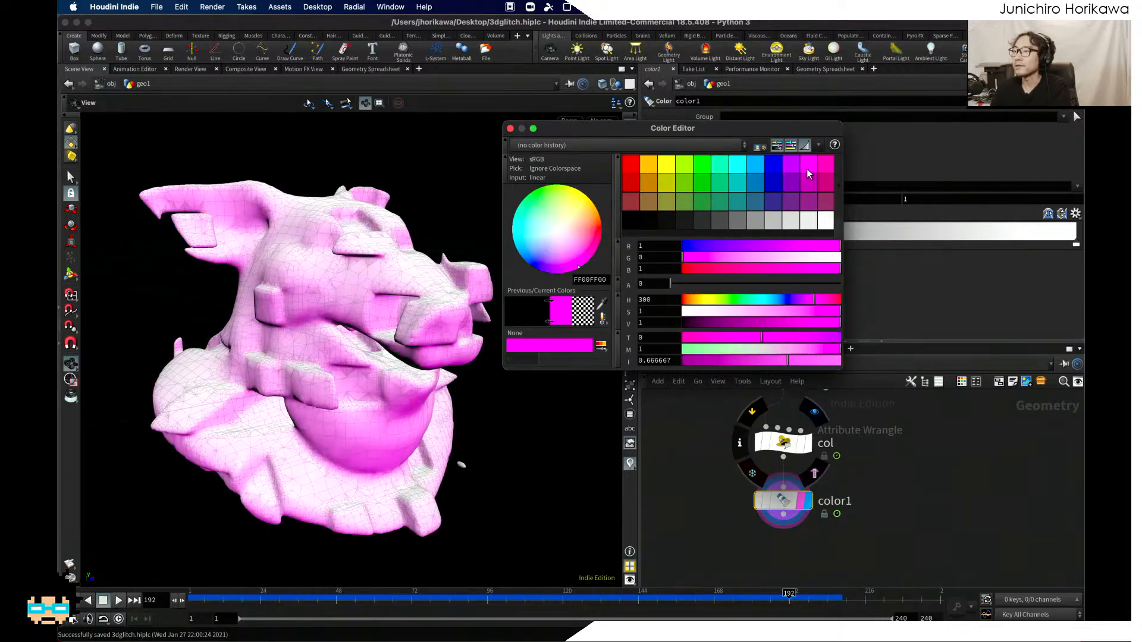
left_click(511, 128)
mouse_move(390, 234)
left_mouse_down()
mouse_move(363, 238)
mouse_move(395, 237)
mouse_move(366, 238)
mouse_move(383, 238)
left_mouse_up()
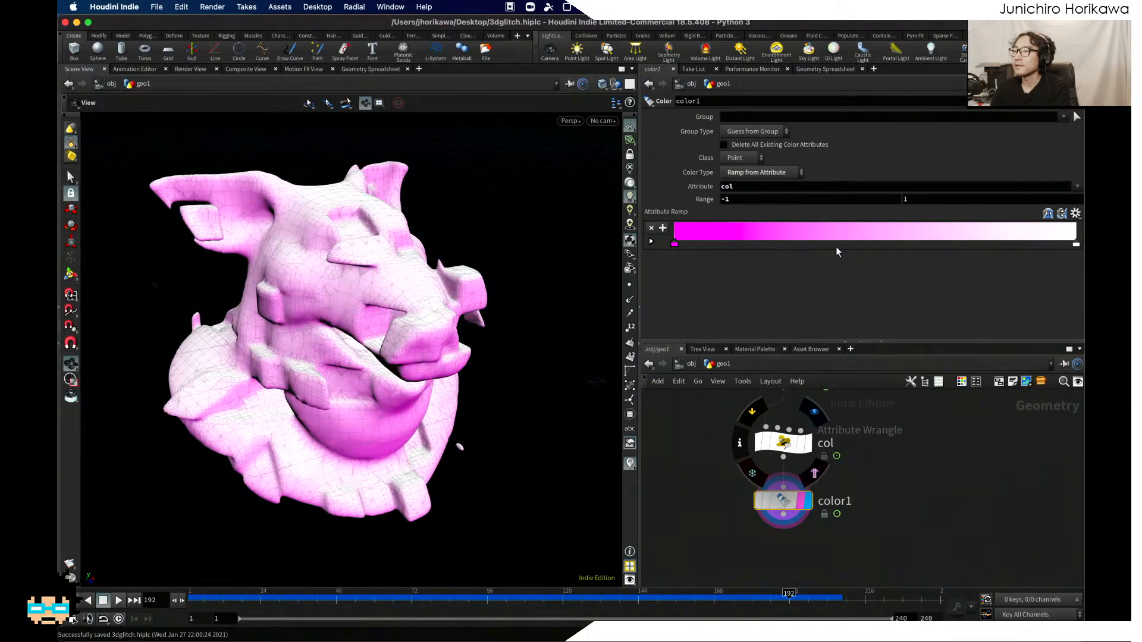
Step: Try yellow, orange, red and green for the attribute ramp's end color, settling on cyan
double_click(1076, 244)
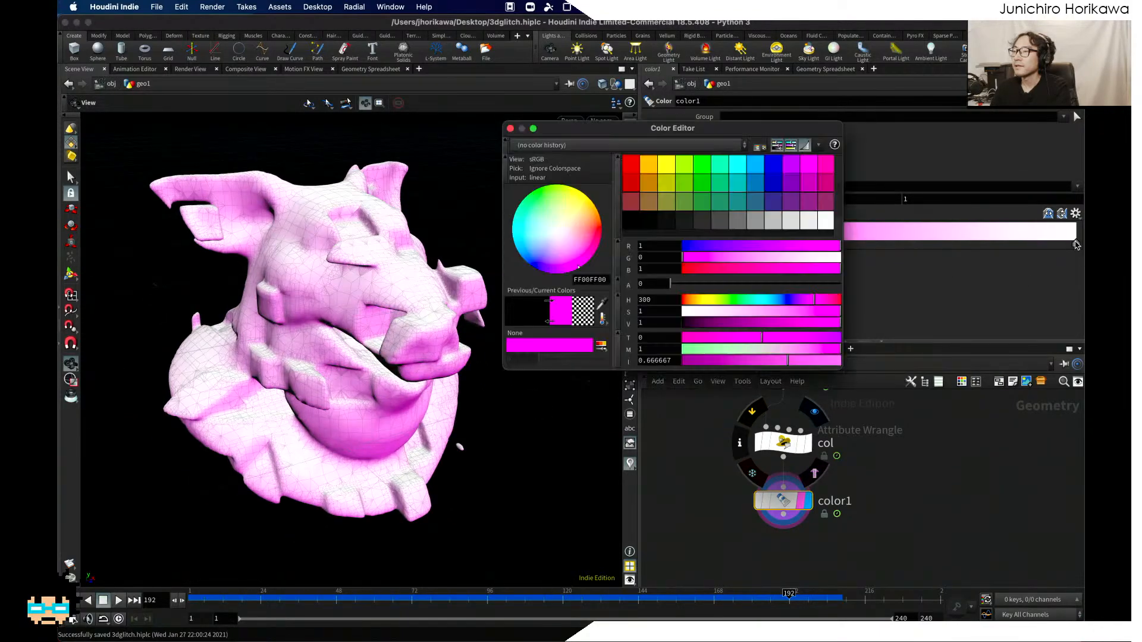
left_click(669, 167)
left_click(650, 166)
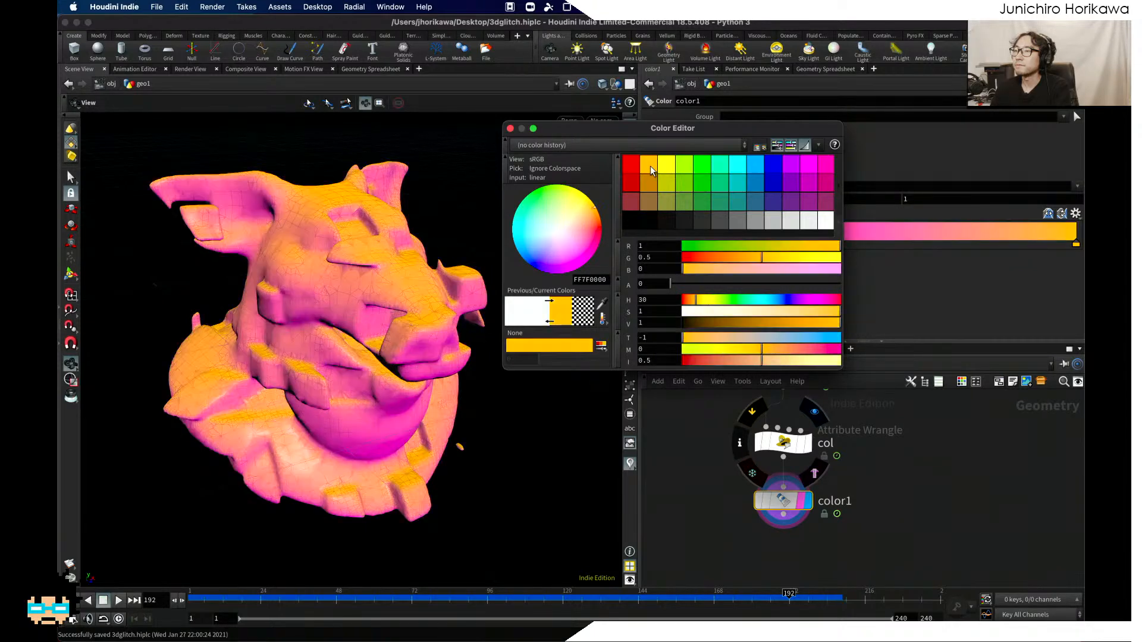
left_click(667, 167)
left_click(631, 165)
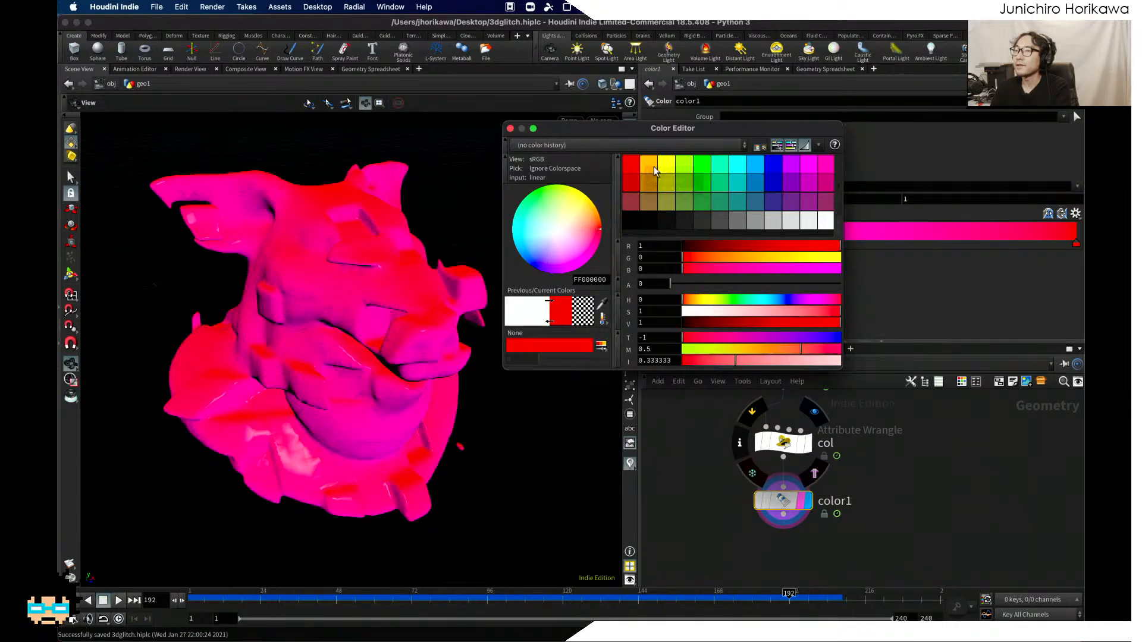
left_click(654, 166)
left_click(738, 165)
left_click(720, 164)
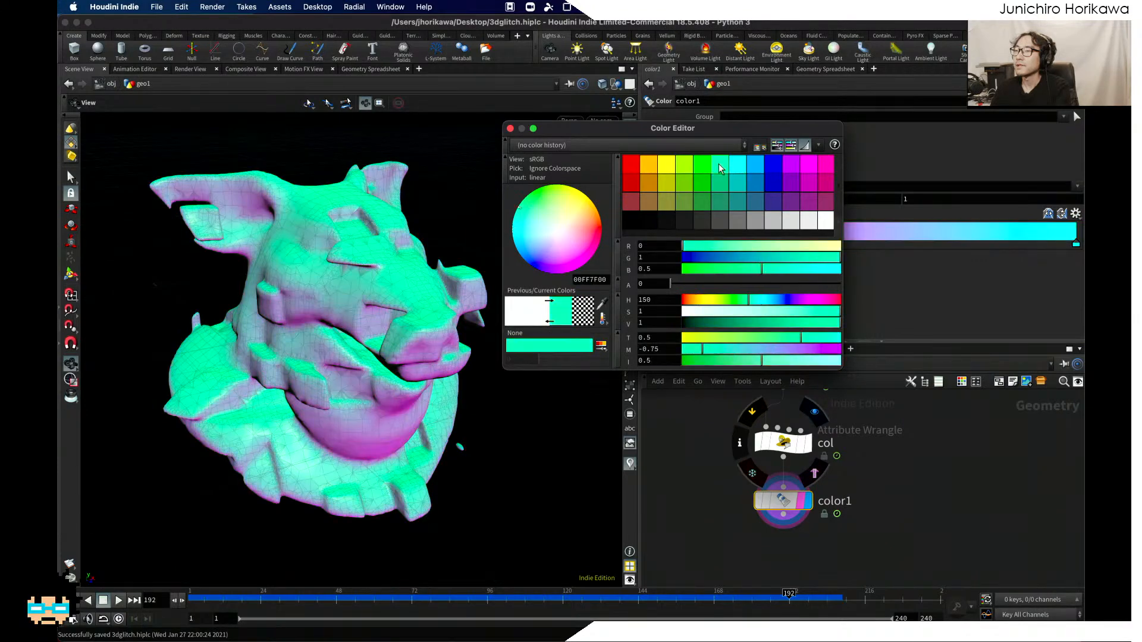
left_click(738, 165)
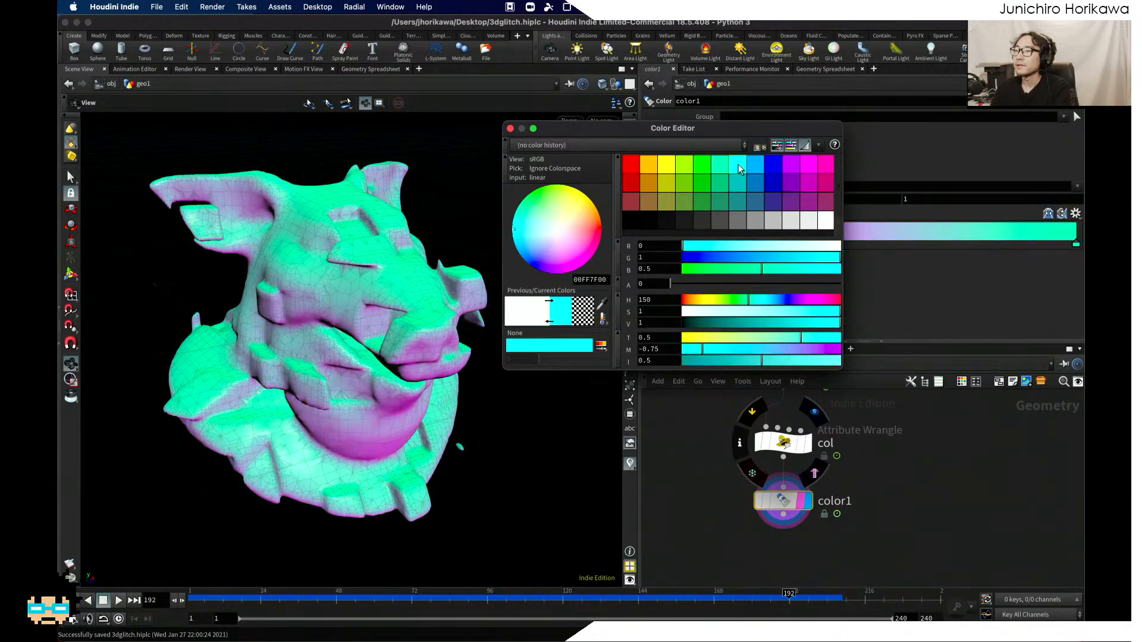
left_click(511, 129)
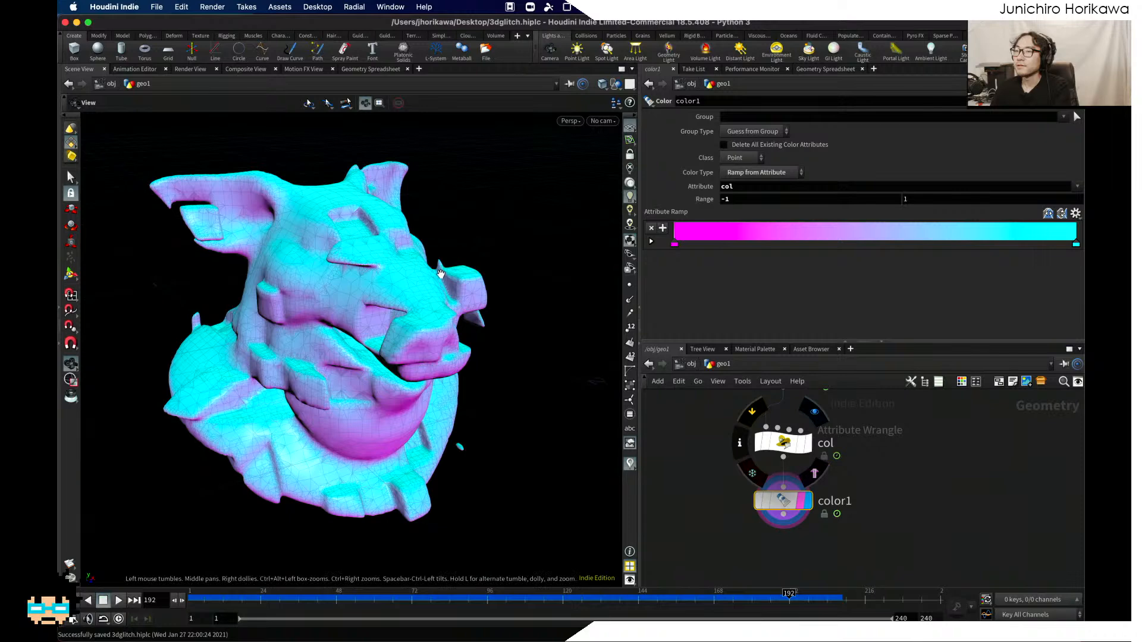
Step: Switch the viewport shading to Smooth Shaded and inspect the colored pig head without wireframe
left_click_drag(440, 274, 530, 133)
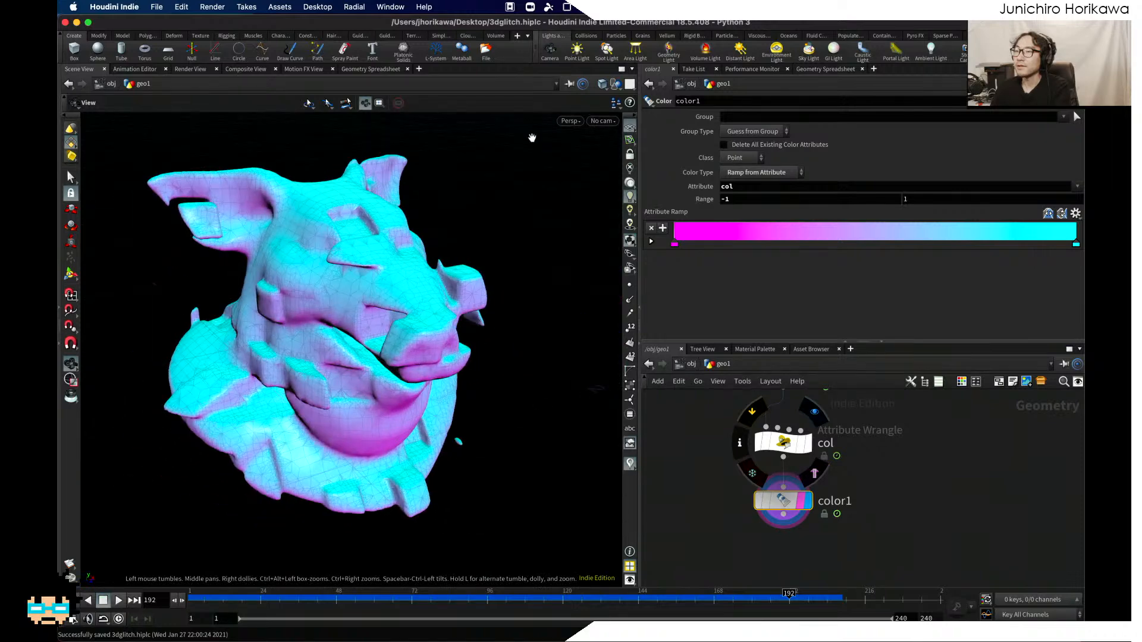
left_click(571, 121)
mouse_move(593, 167)
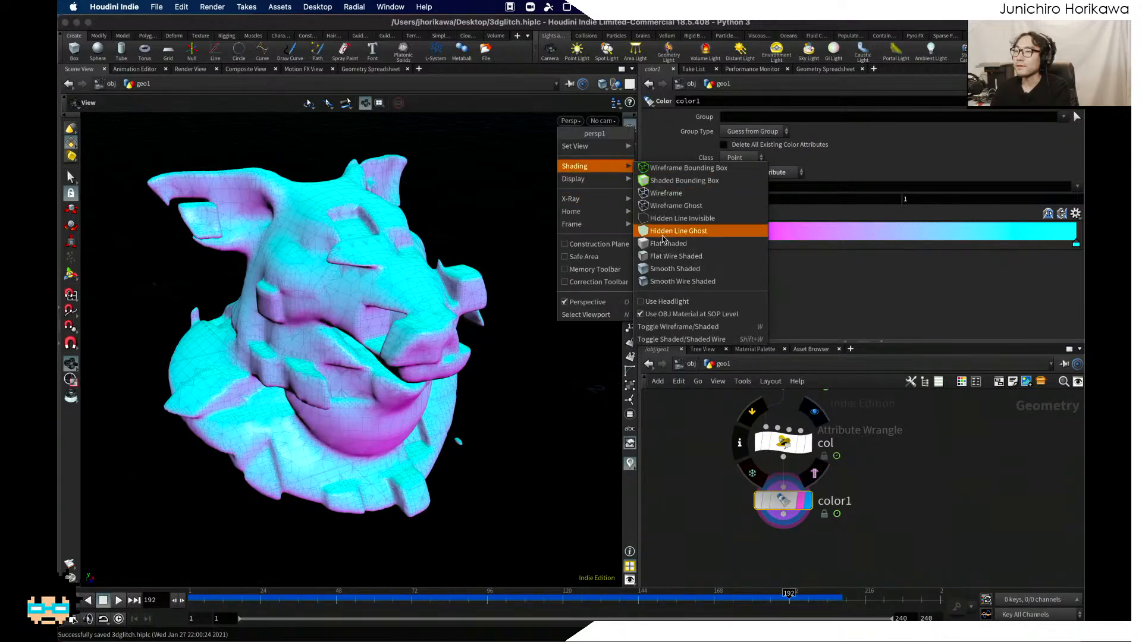
left_click(671, 270)
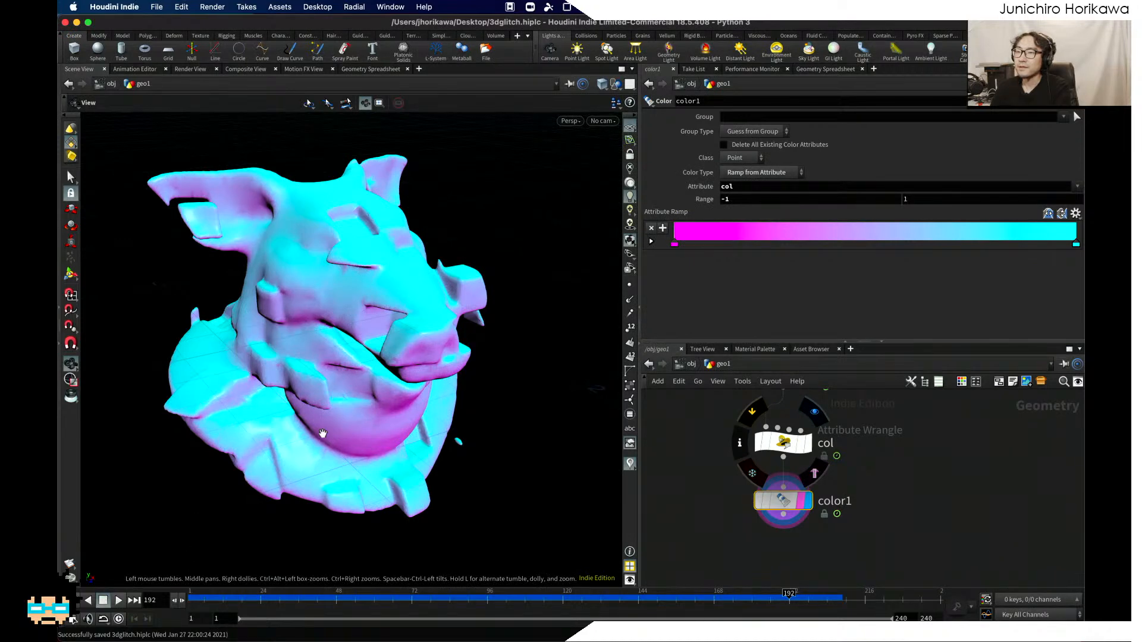
left_click_drag(322, 434, 344, 416)
Step: Set the adaptivity of the convertvdb1 node to 0.15
middle_click_drag(734, 454, 756, 531)
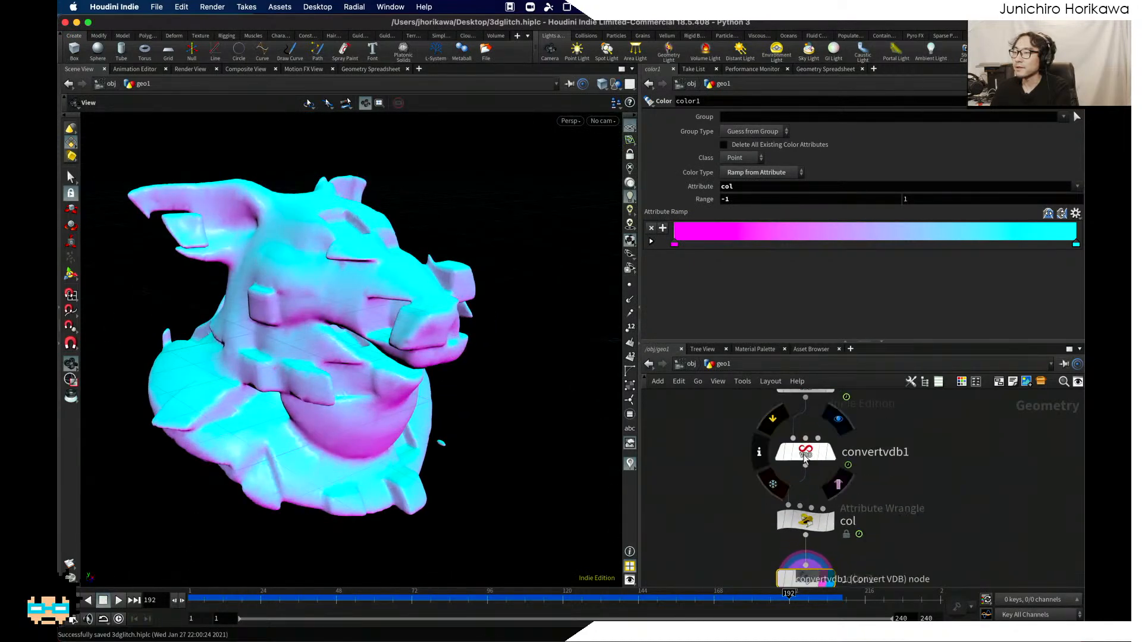
left_click(806, 455)
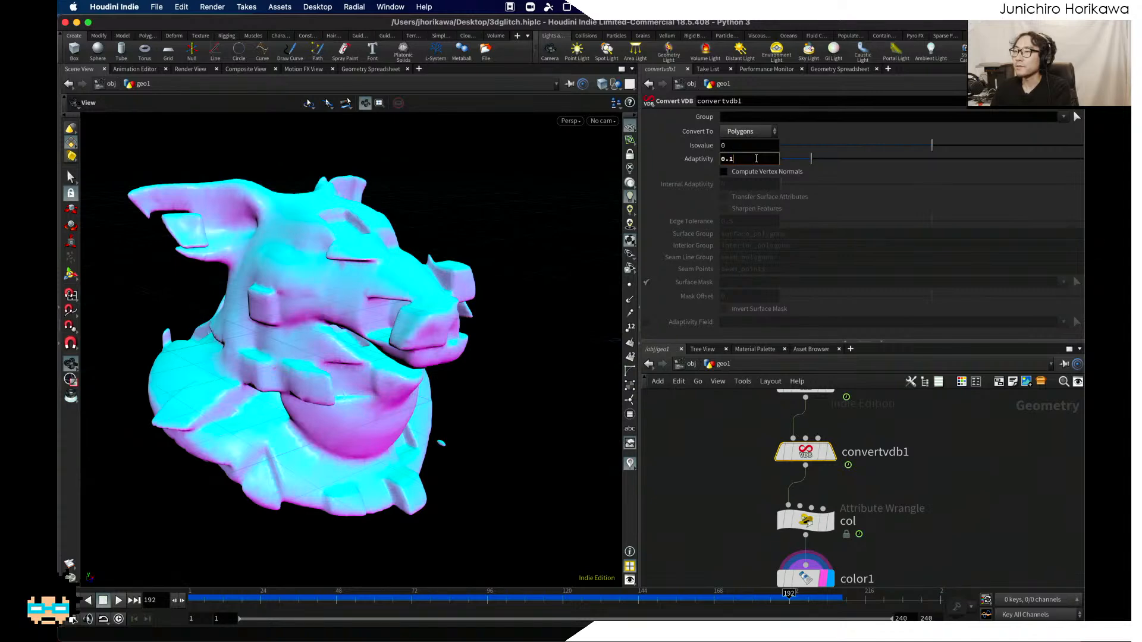
key("Return")
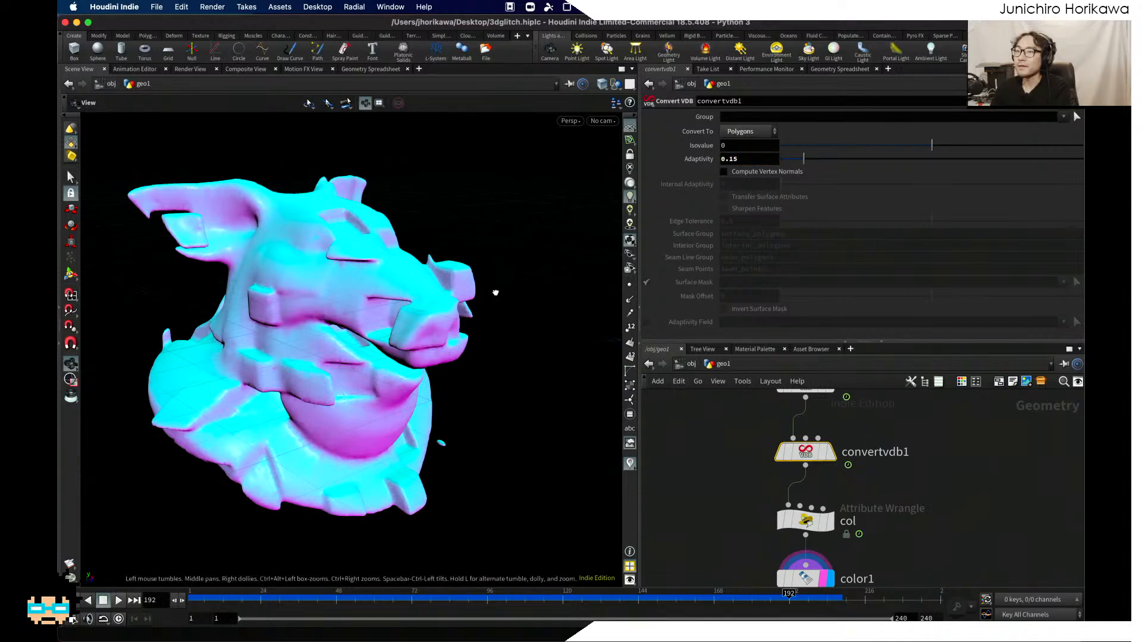
Step: Play the animation and inspect the colored glitch head from other angles, then stop playback
left_click_drag(496, 293, 376, 408)
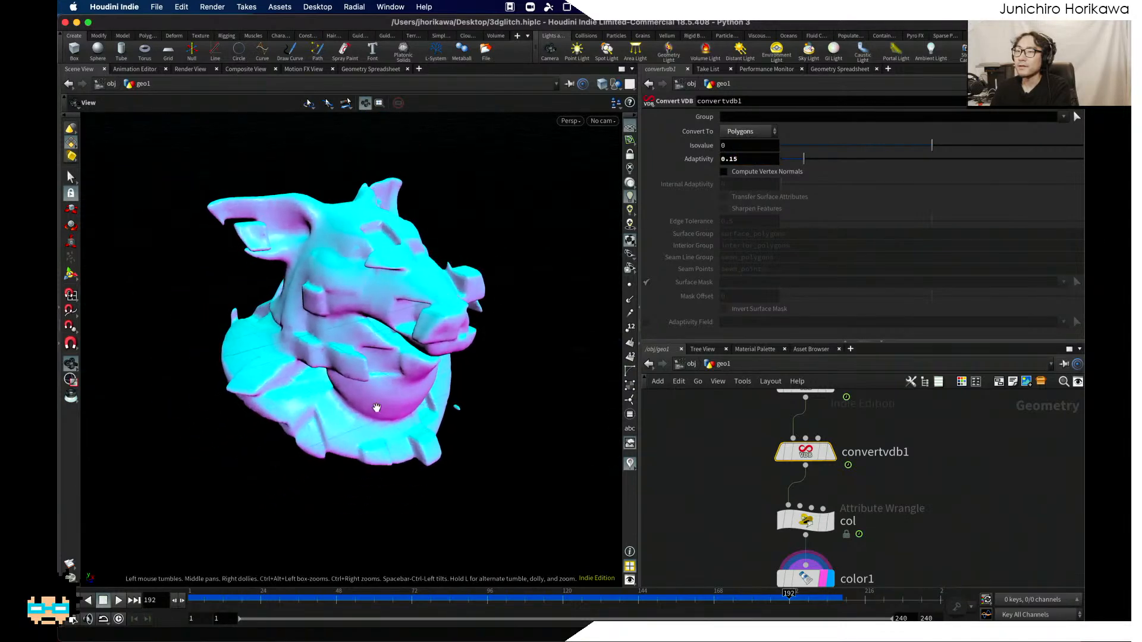
left_click(118, 600)
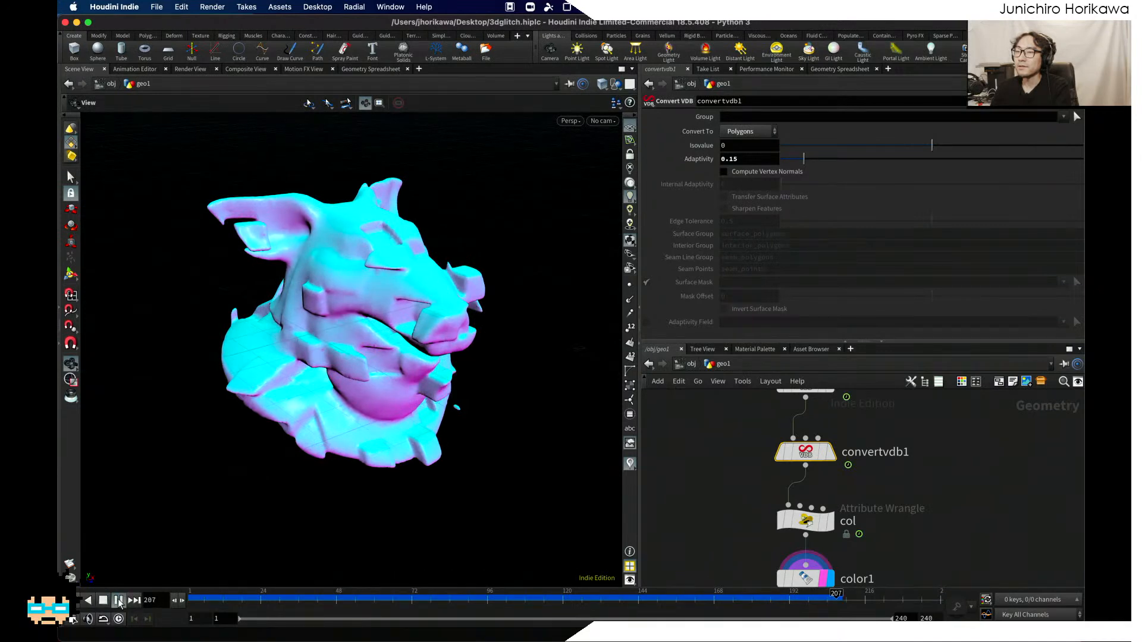
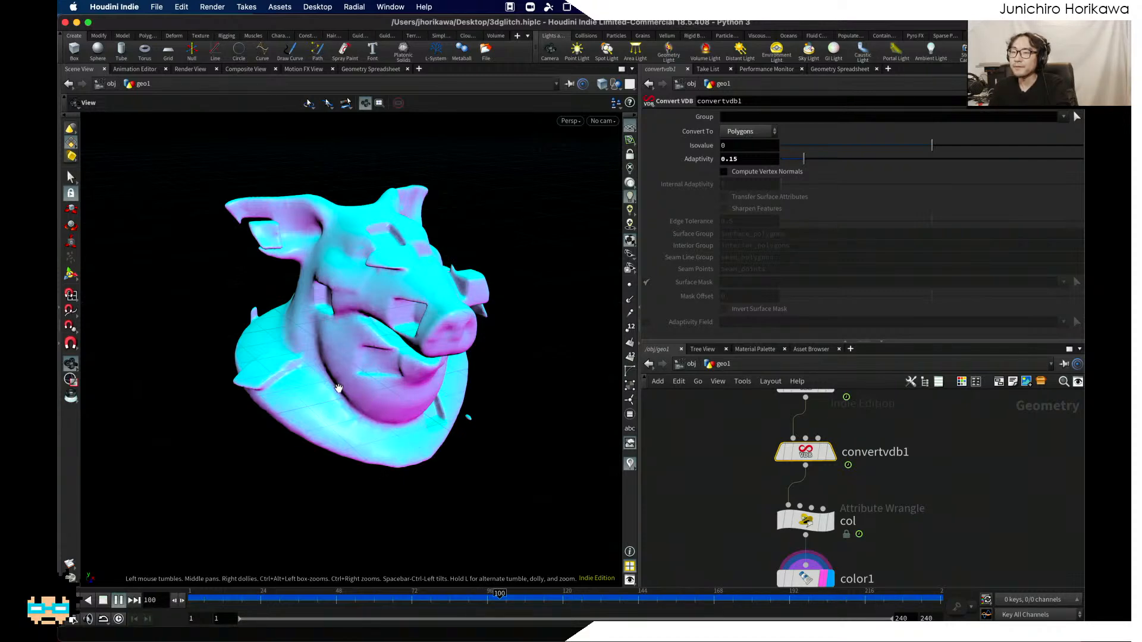
left_click_drag(466, 413, 404, 399)
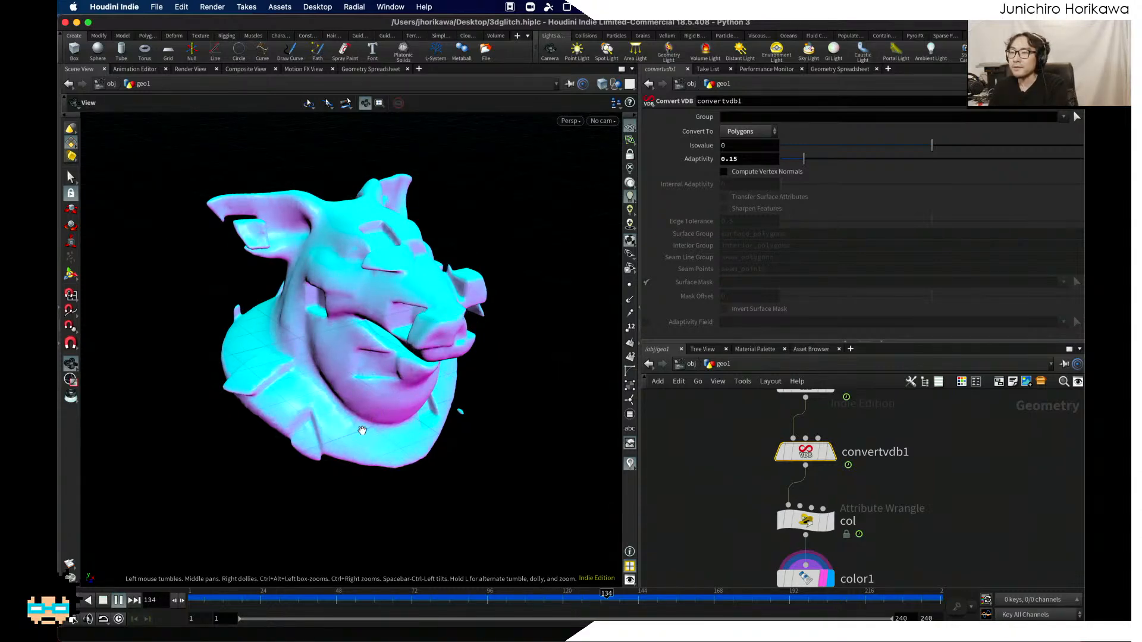
left_click(119, 600)
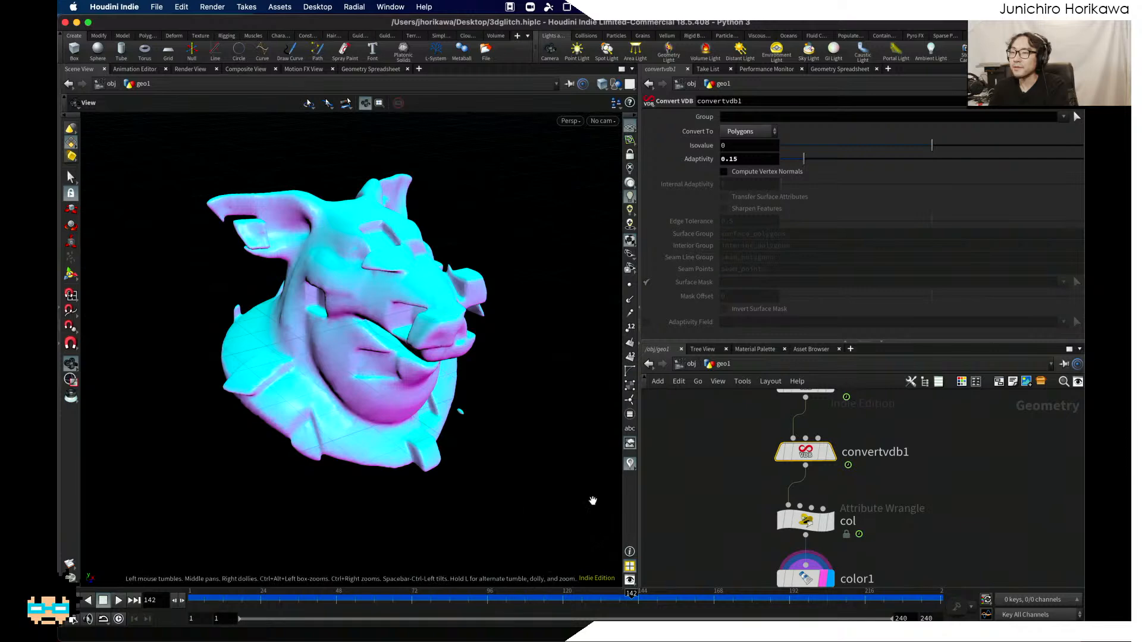
Step: Return the timeline to frame 1 and save the scene
scroll(735, 503, "down", 3)
scroll(733, 500, "down", 2)
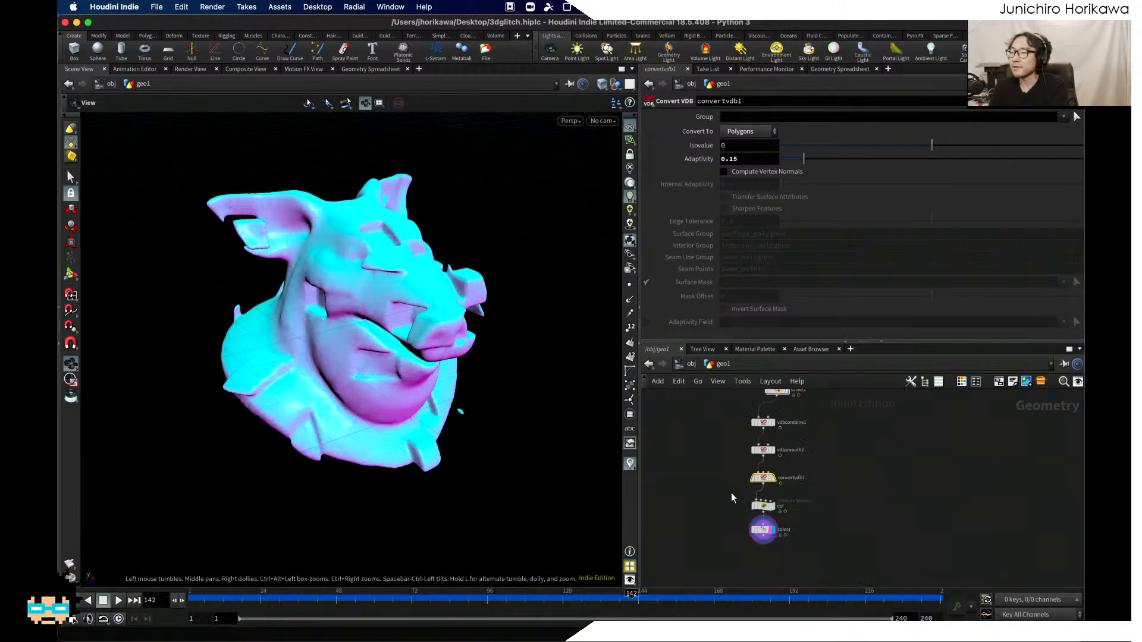
left_click_drag(470, 396, 397, 325)
key("ctrl+Left")
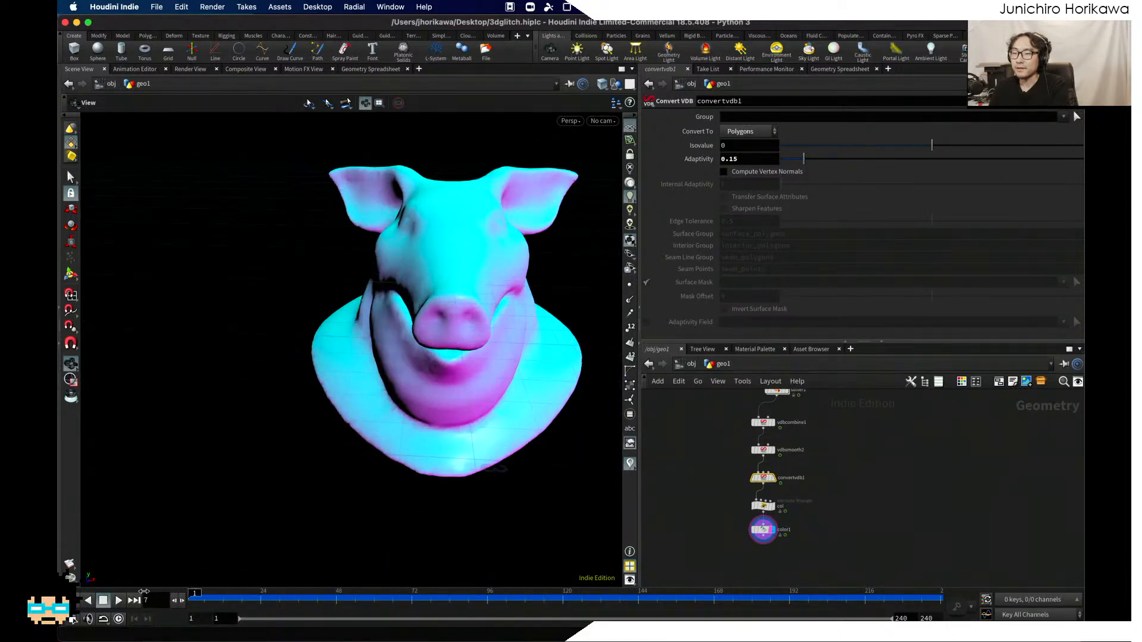
key("super+s")
Step: Open the network inside solver1 and move the nodes below delete1 down to make room under it
scroll(795, 458, "up", 5)
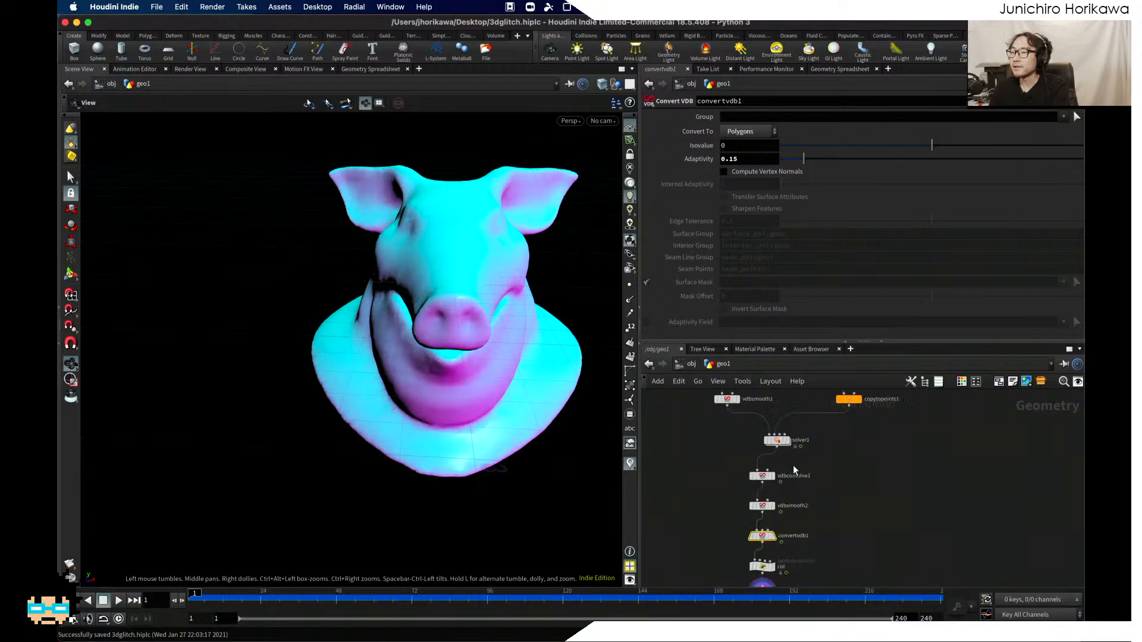
scroll(832, 530, "up", 5)
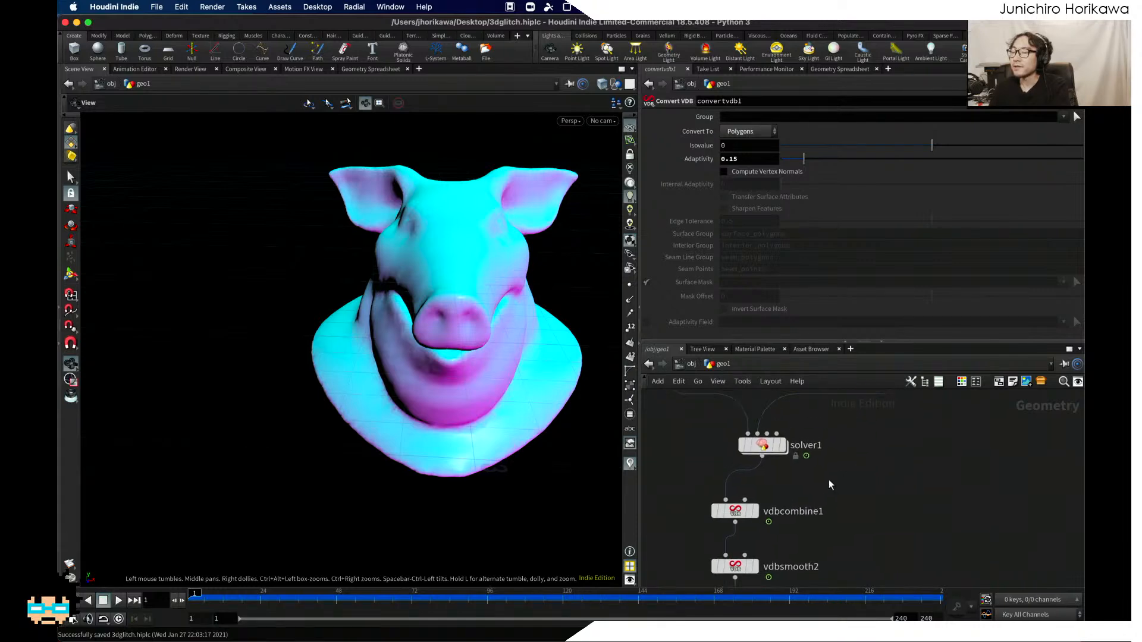
double_click(774, 451)
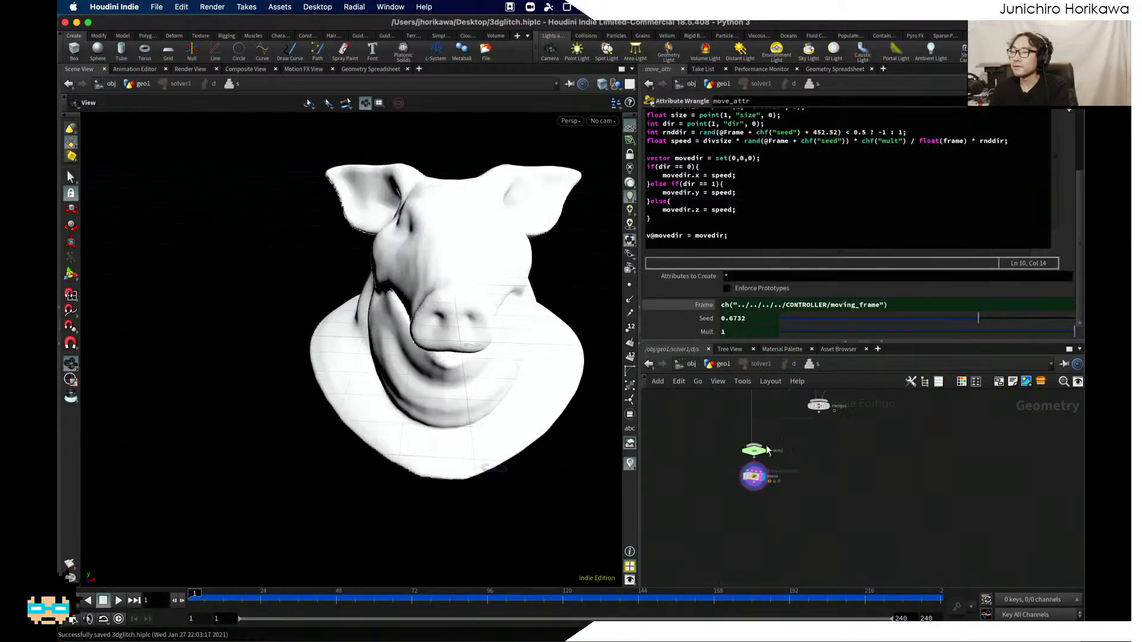
scroll(839, 548, "down", 6)
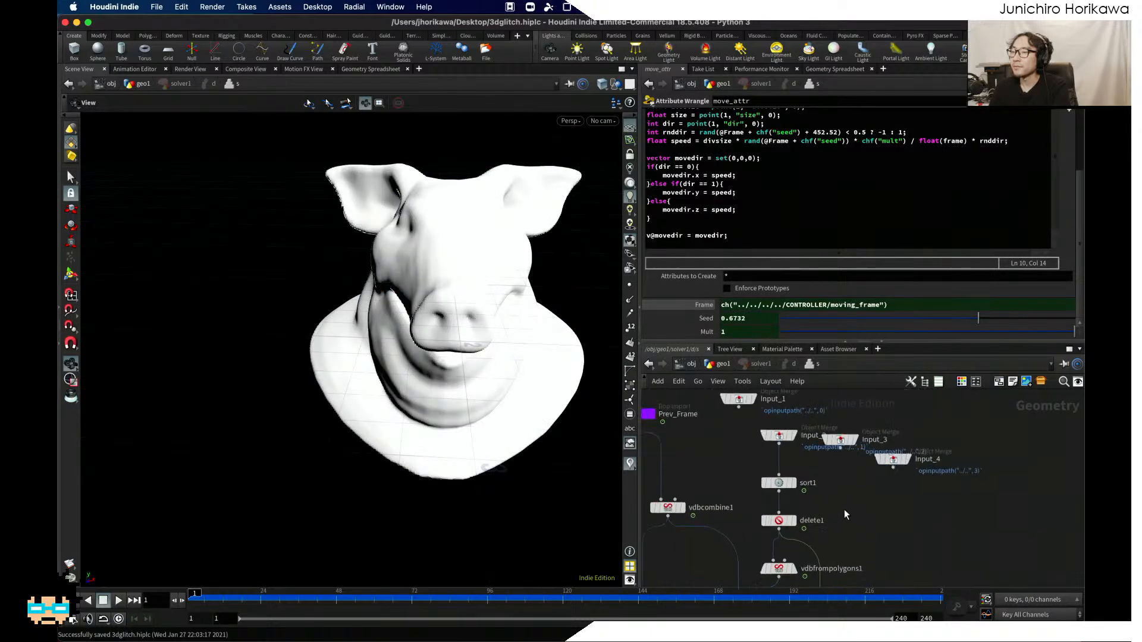
left_click_drag(878, 571, 738, 444)
scroll(841, 452, "up", 5)
left_click_drag(836, 470, 836, 495)
scroll(851, 469, "up", 1)
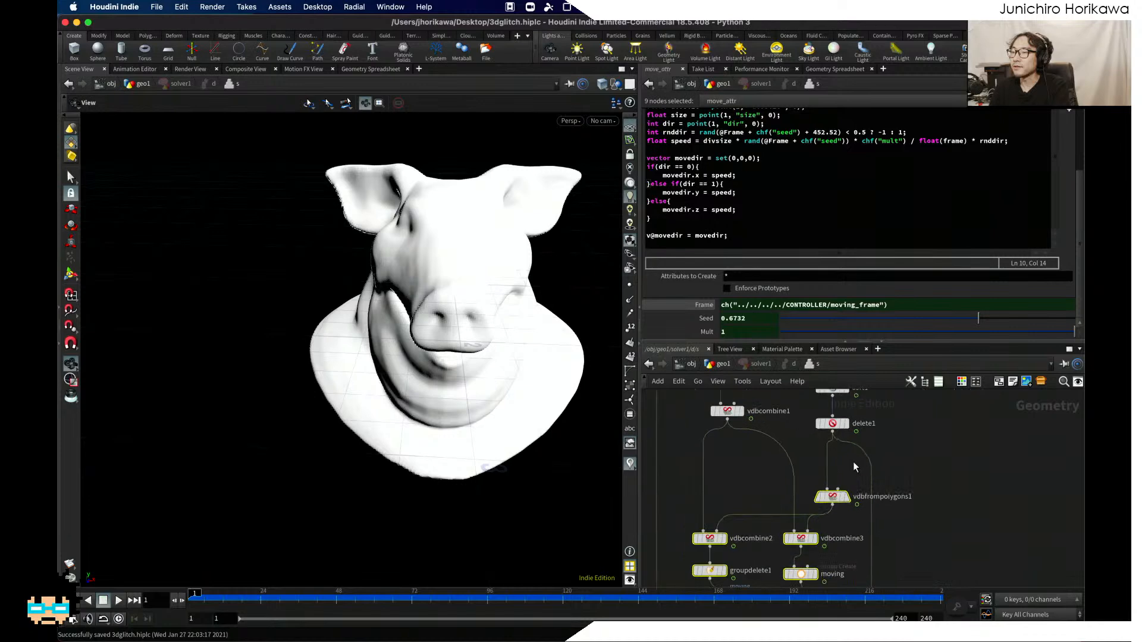
Step: Examine the deletion pattern of delete1 and the operation settings of vdbcombine3
left_click(832, 423)
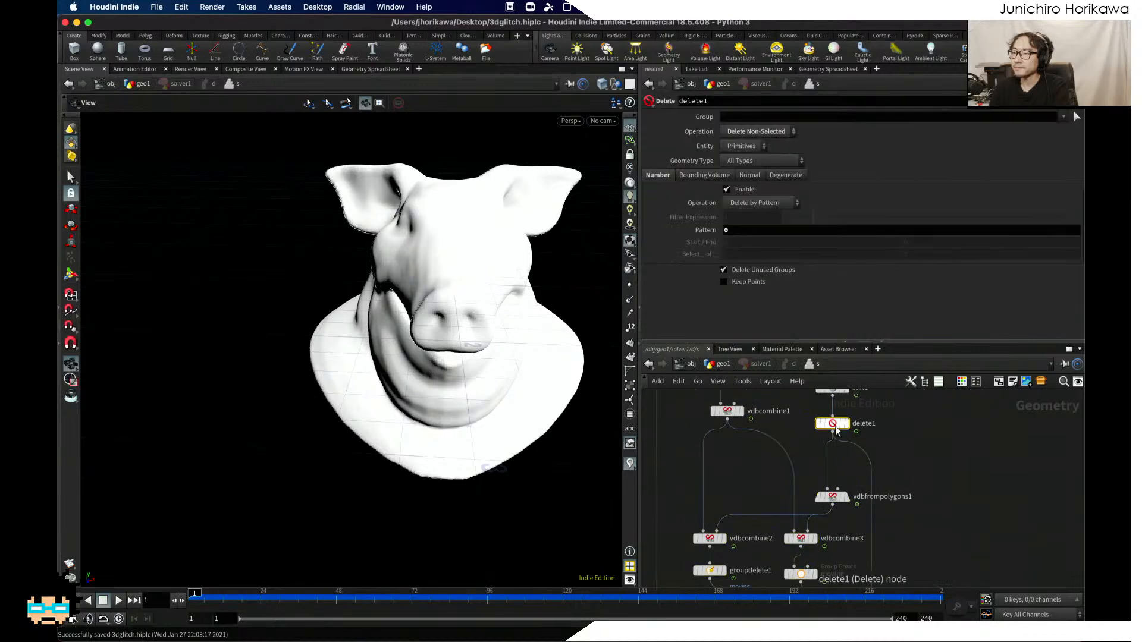
left_click(724, 231)
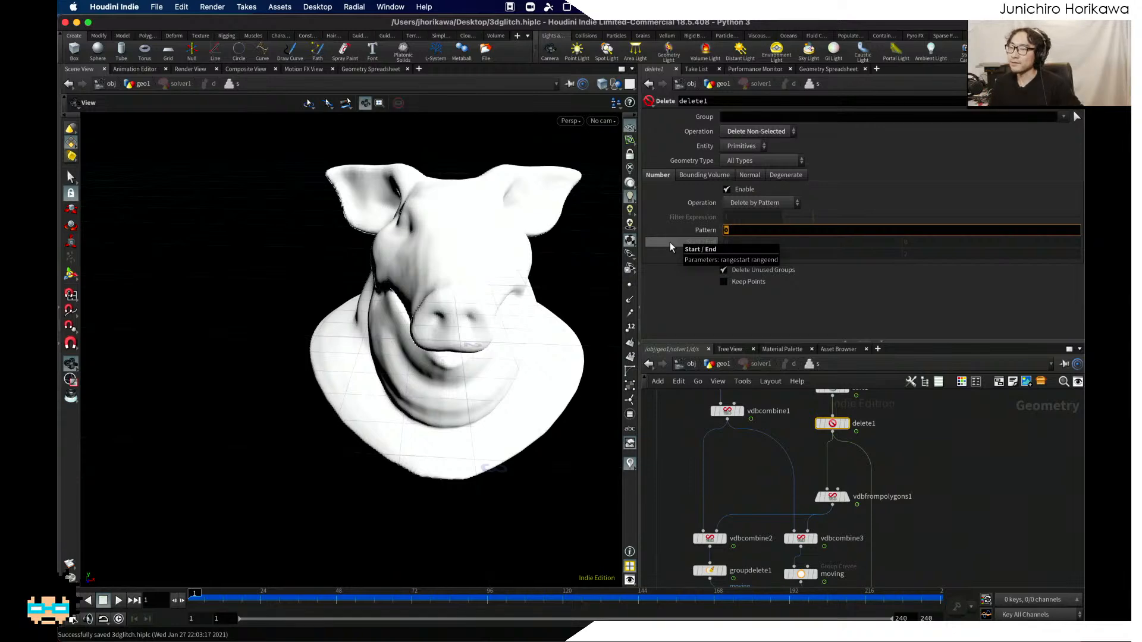
left_click(800, 538)
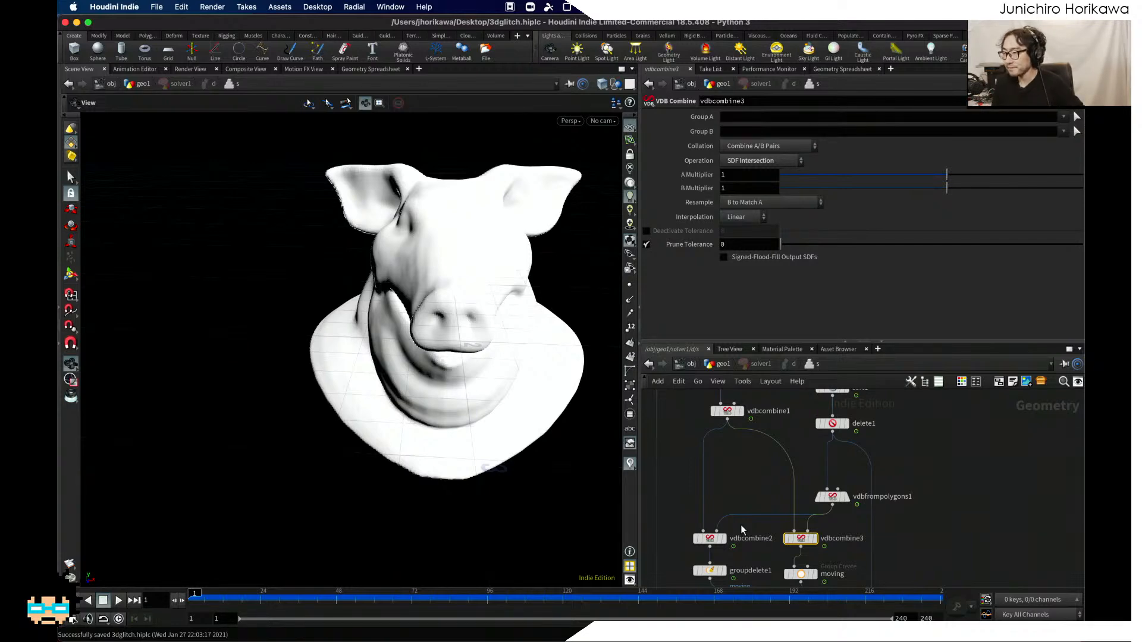
mouse_move(901, 458)
middle_mouse_down()
mouse_move(925, 511)
mouse_move(891, 474)
middle_mouse_up()
scroll(891, 473, "down", 3)
scroll(891, 473, "up", 4)
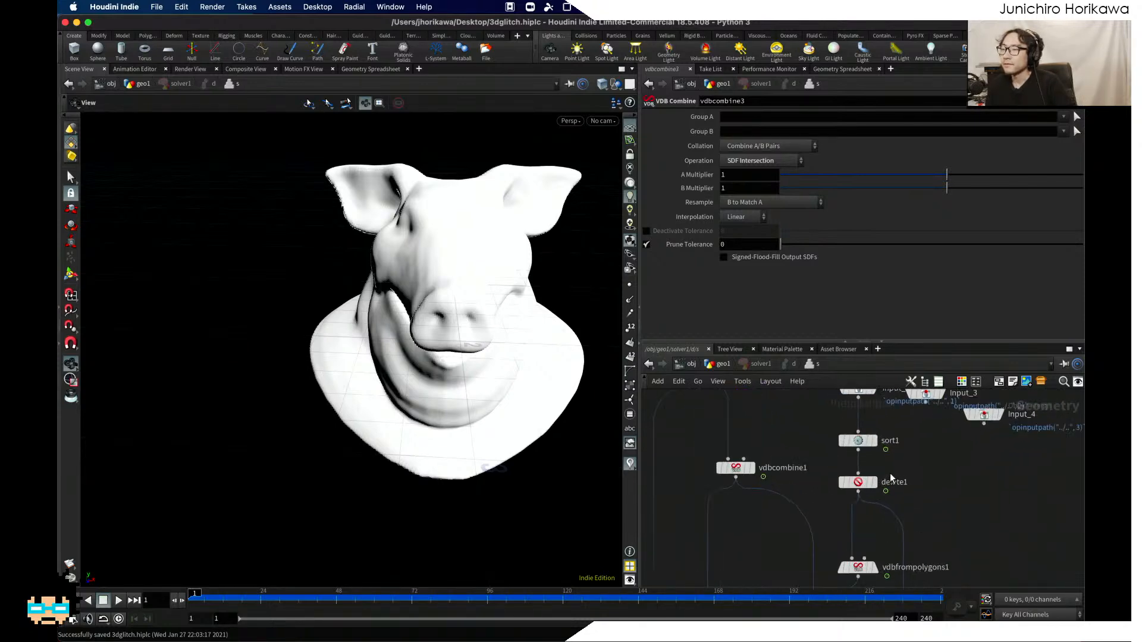
Step: Display the output of delete1 in the viewport and move the node aside below sort1
scroll(891, 478, "up", 3)
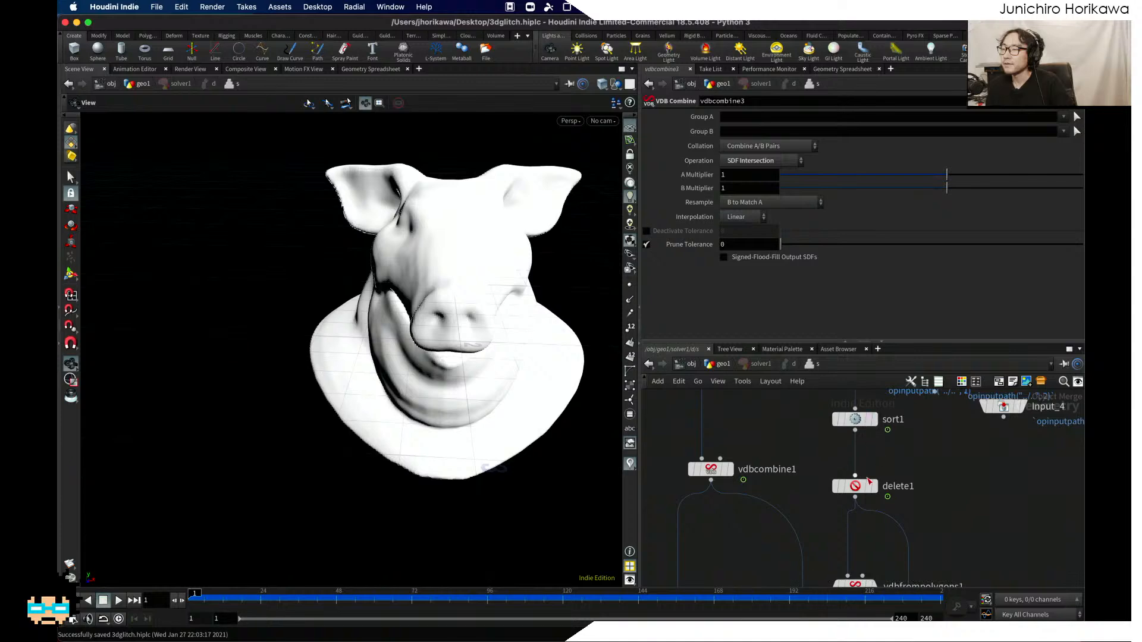
scroll(867, 425, "up", 3)
middle_click_drag(868, 425, 836, 453)
mouse_move(866, 453)
key("Tab")
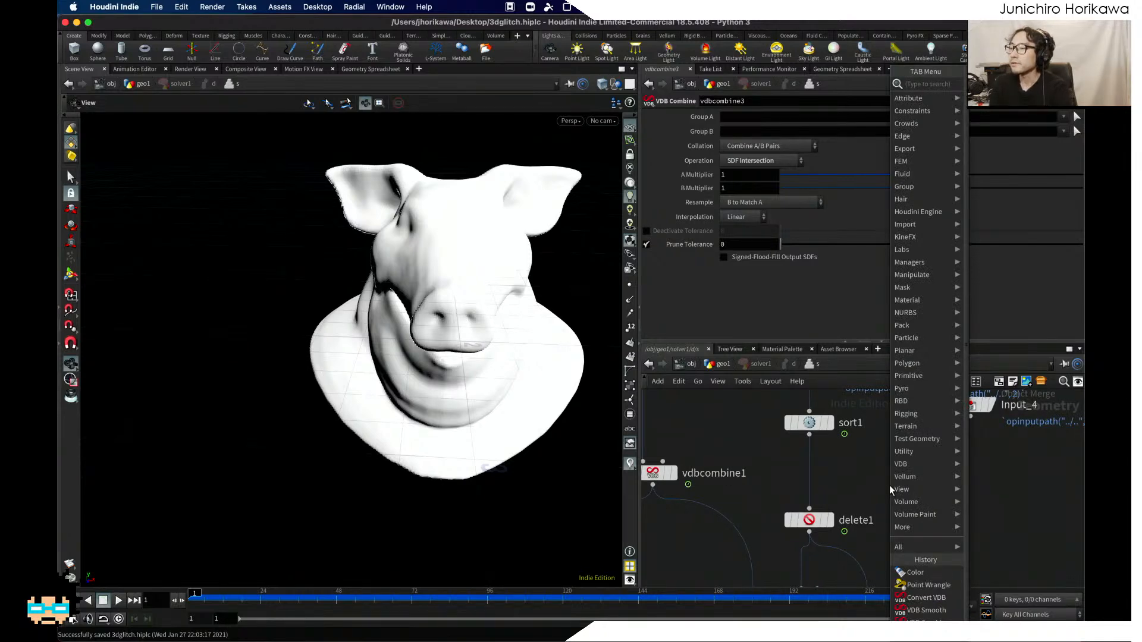
left_click(859, 473)
scroll(824, 499, "up", 2)
left_click_drag(823, 524, 823, 491)
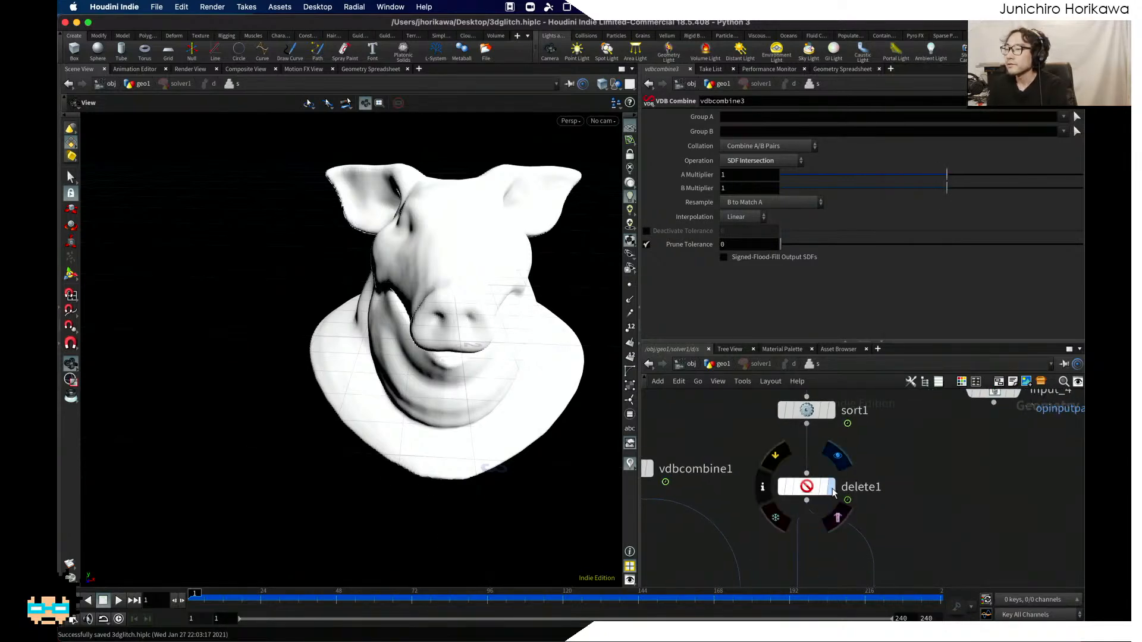
left_click(831, 488)
left_click_drag(496, 405, 583, 377)
mouse_move(800, 481)
left_mouse_down()
mouse_move(798, 470)
mouse_move(782, 473)
left_mouse_up()
Step: Check the geometry info of sort1, then add a Point Wrangle beside delete1 and connect it to sort1's output
key("Tab")
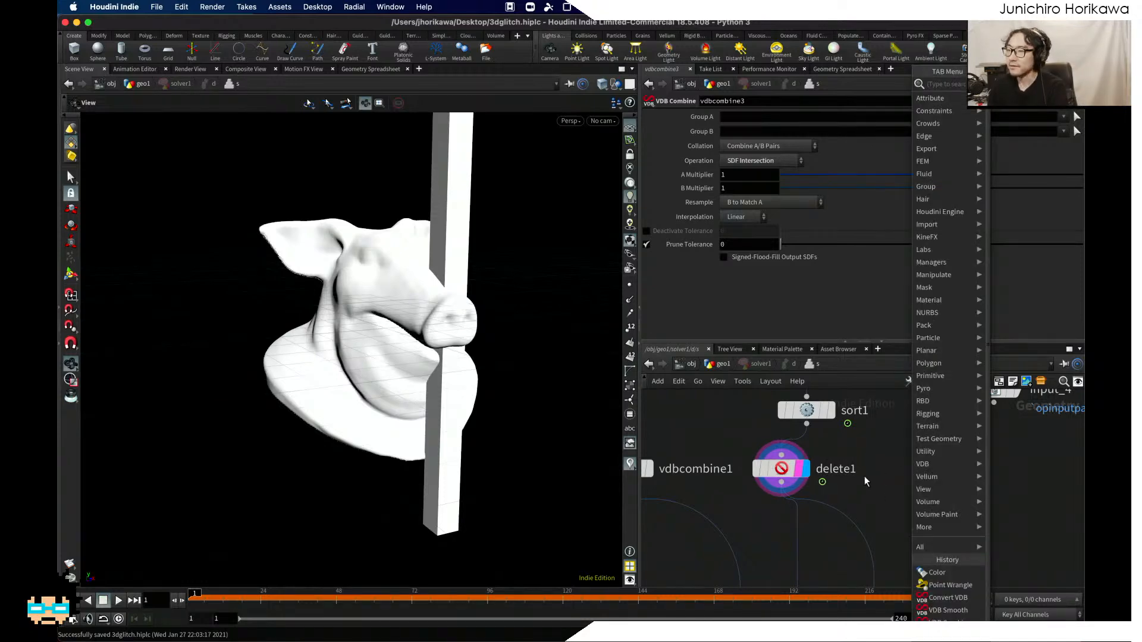
key("Escape")
middle_click(794, 410)
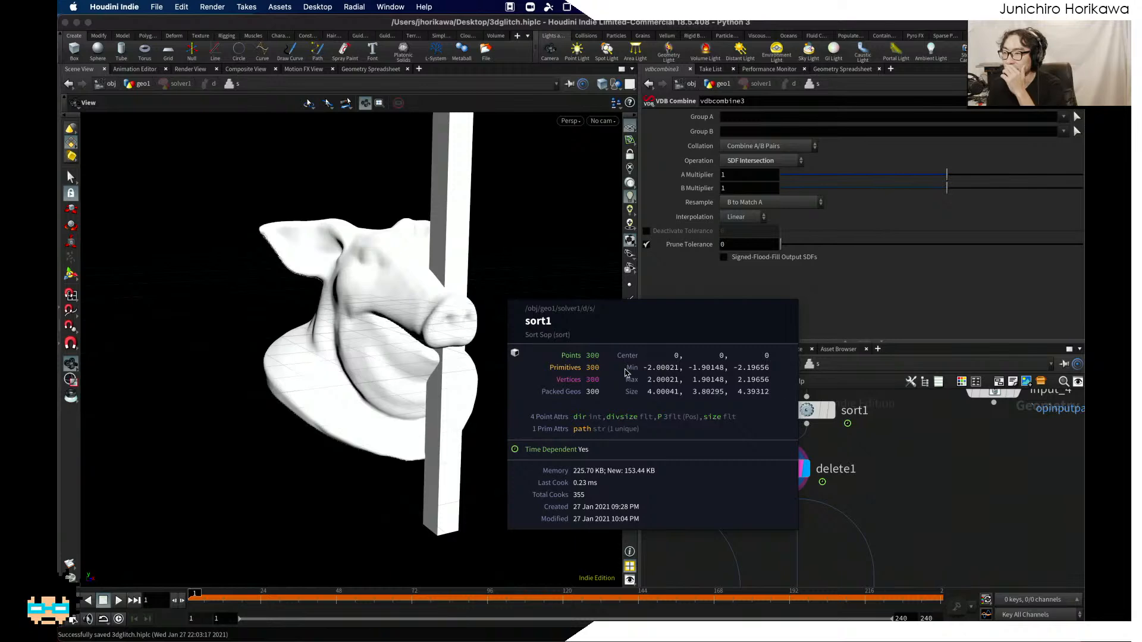
key("Tab")
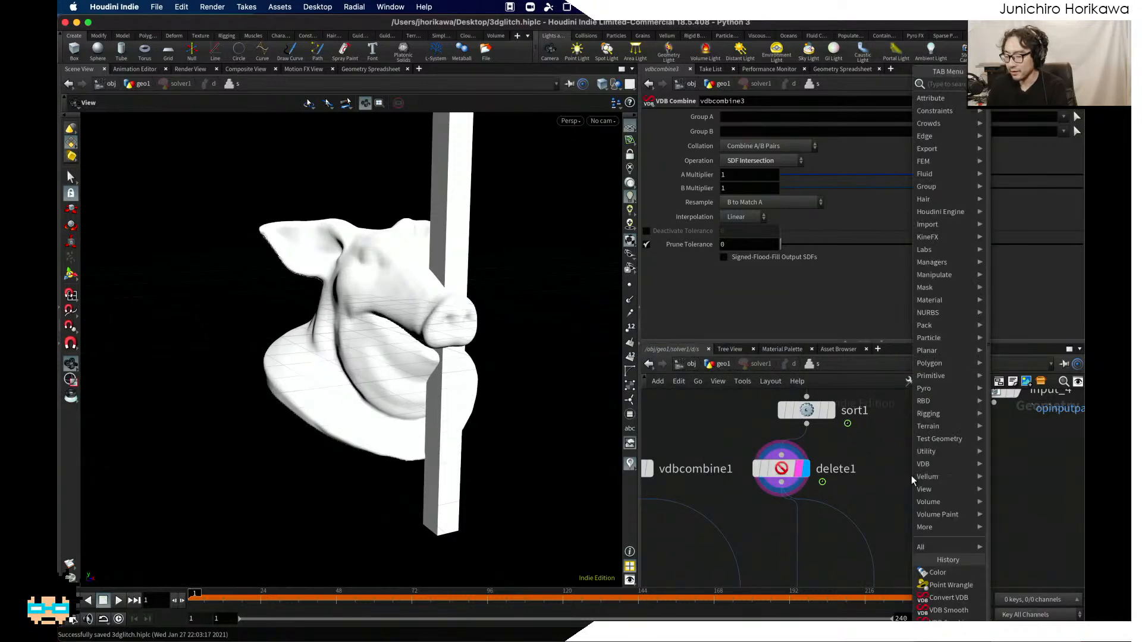
key("Escape")
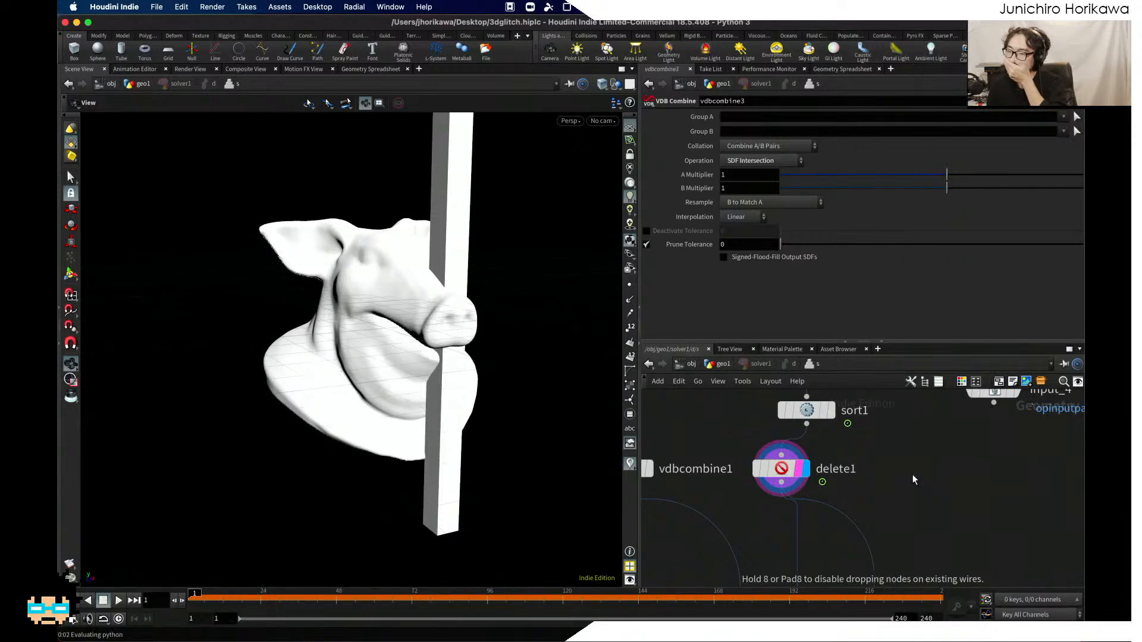
left_click(914, 479)
left_click_drag(806, 424, 937, 489)
left_click(893, 460)
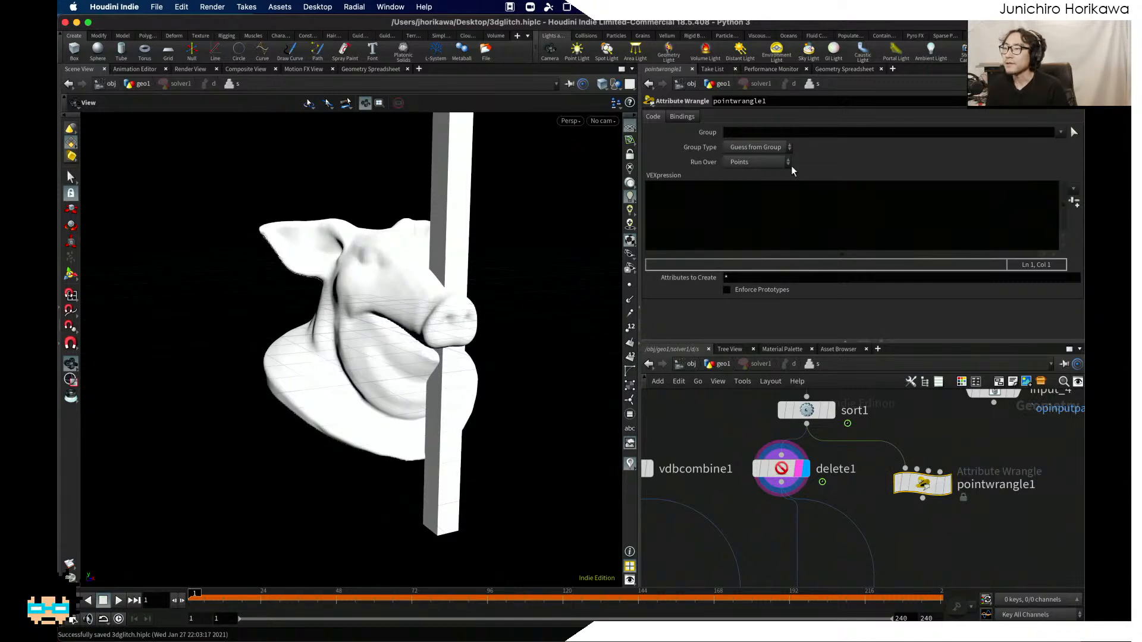
Step: Set pointwrangle1 to run over Detail (only once) and start editing its VEX expression
left_click(773, 163)
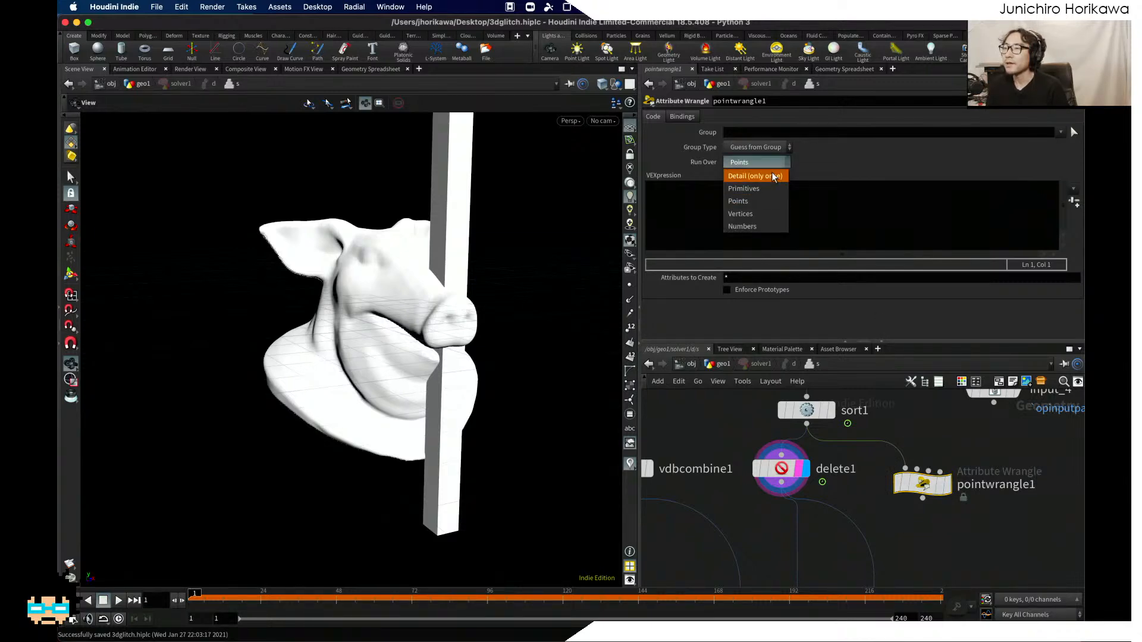
left_click(773, 177)
left_click(772, 217)
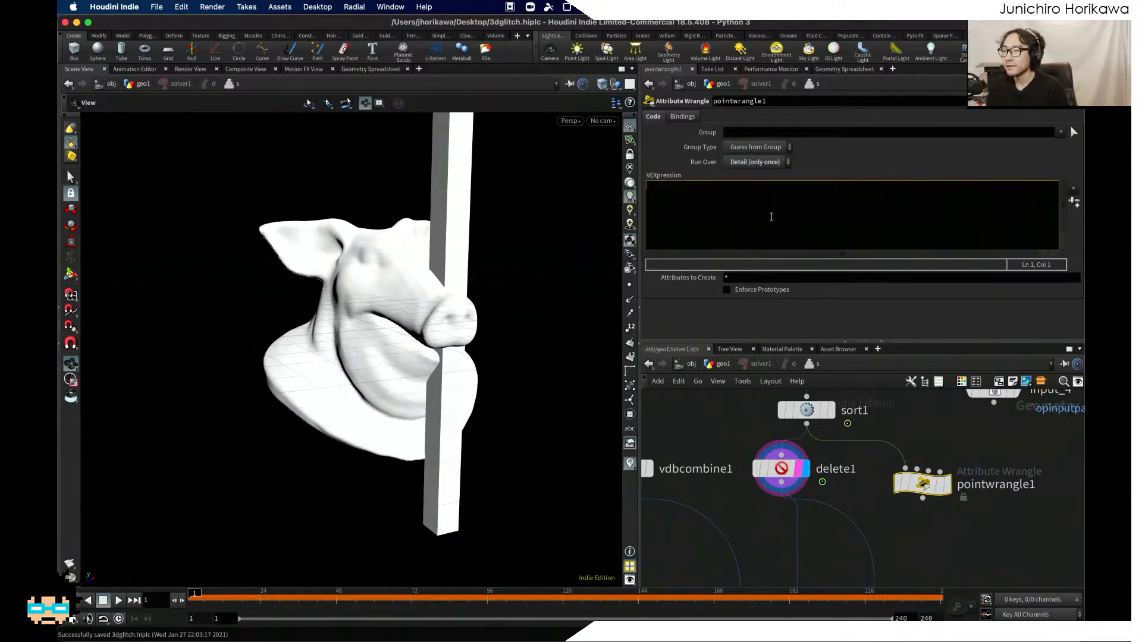
type("i")
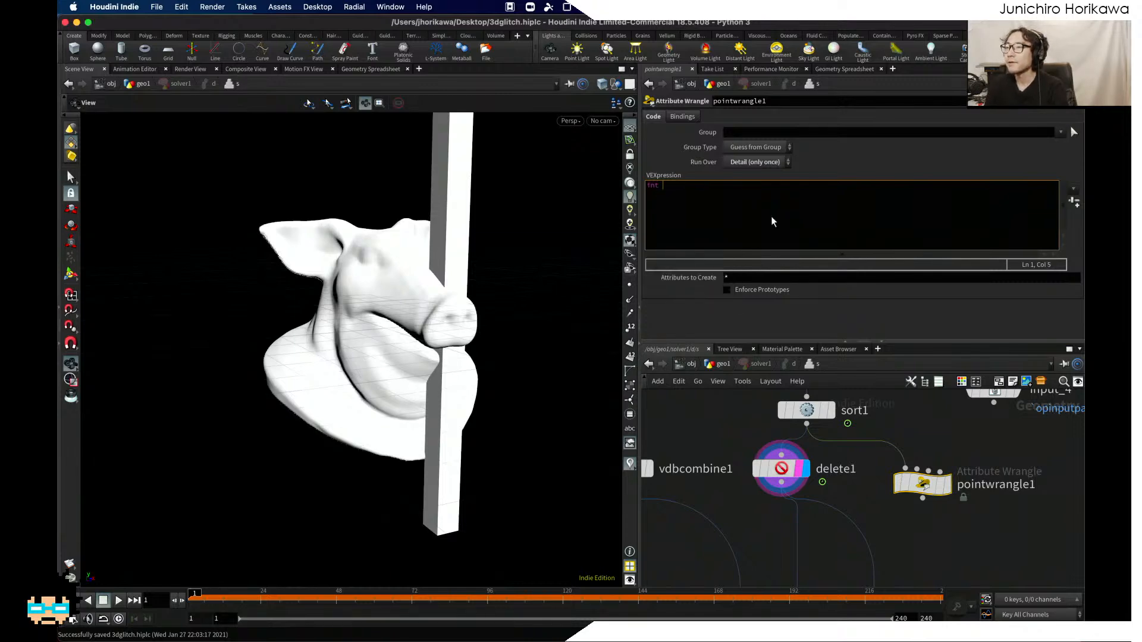
type("nt")
key("Escape")
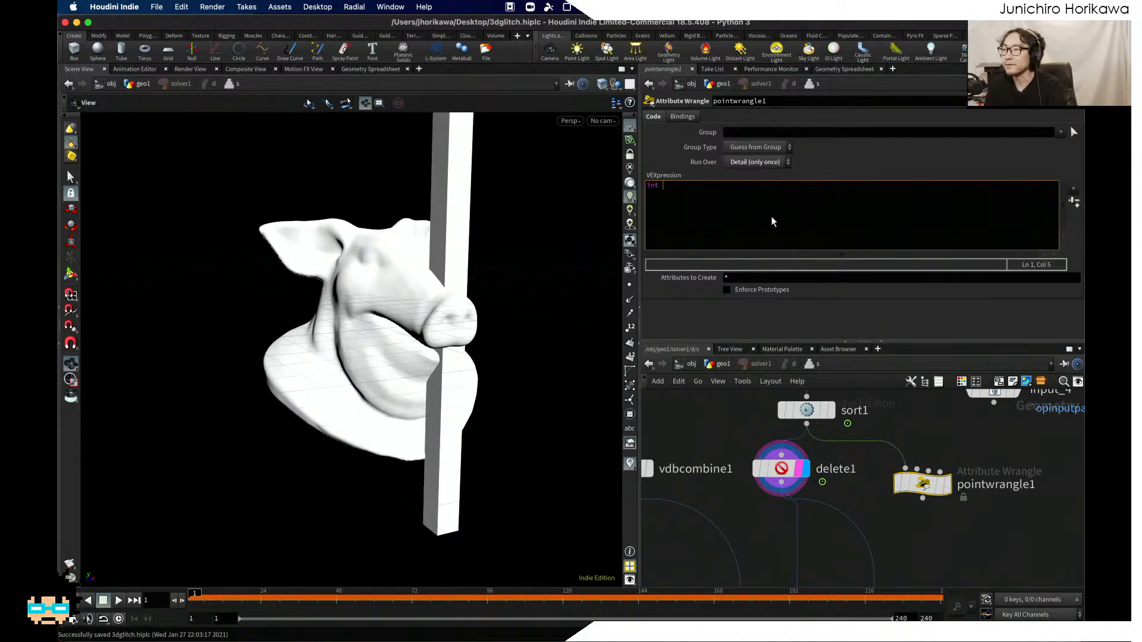
type("num = ")
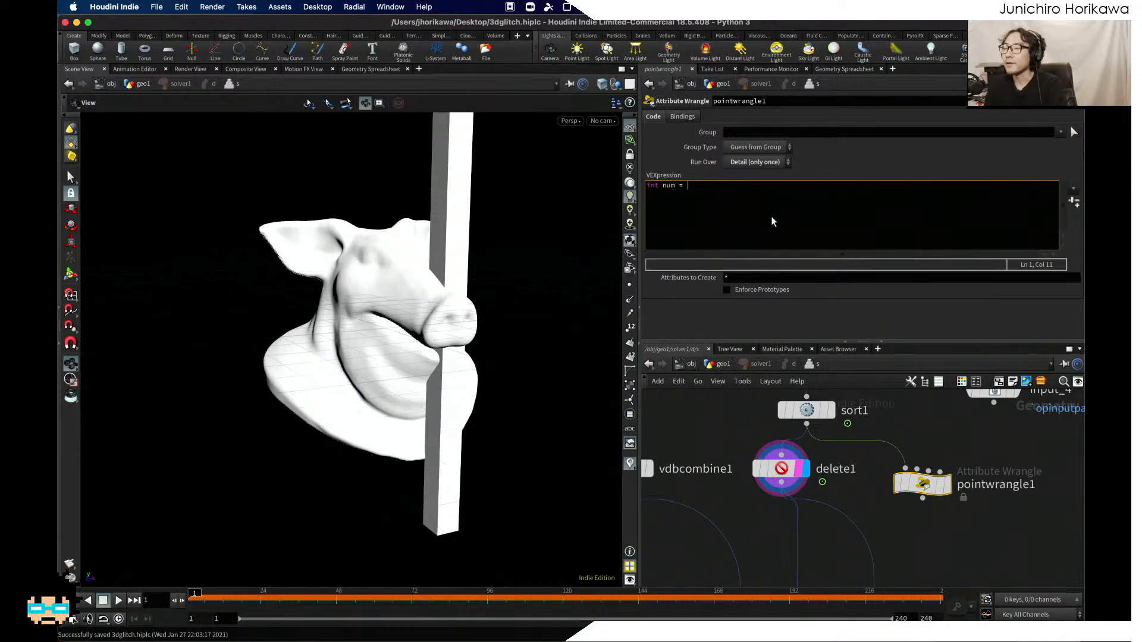
type("rand(")
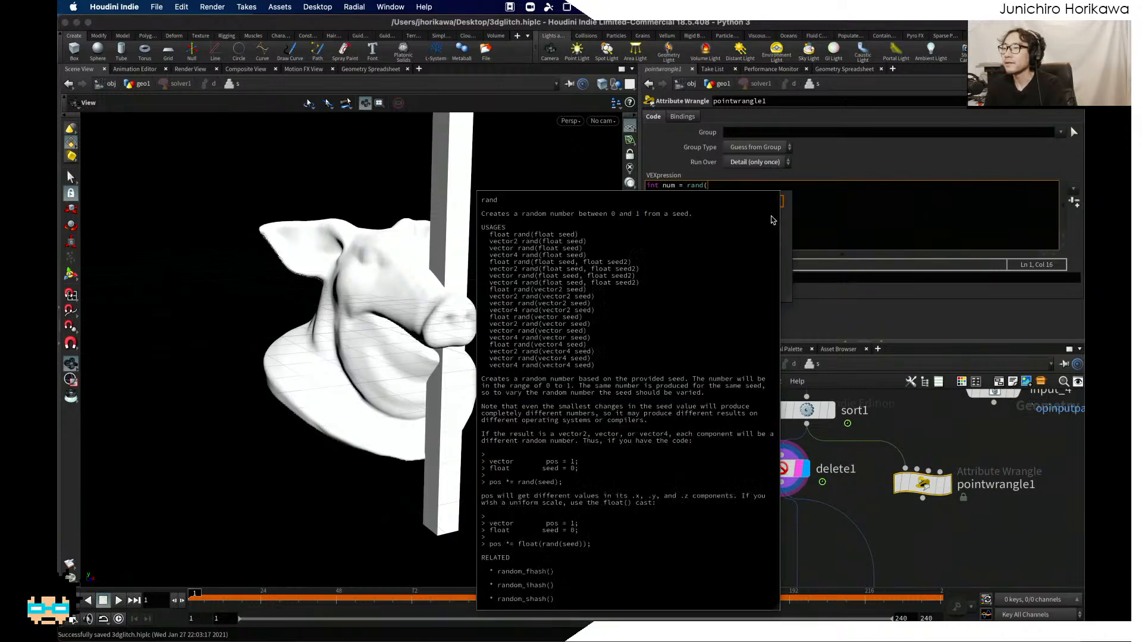
type("@F")
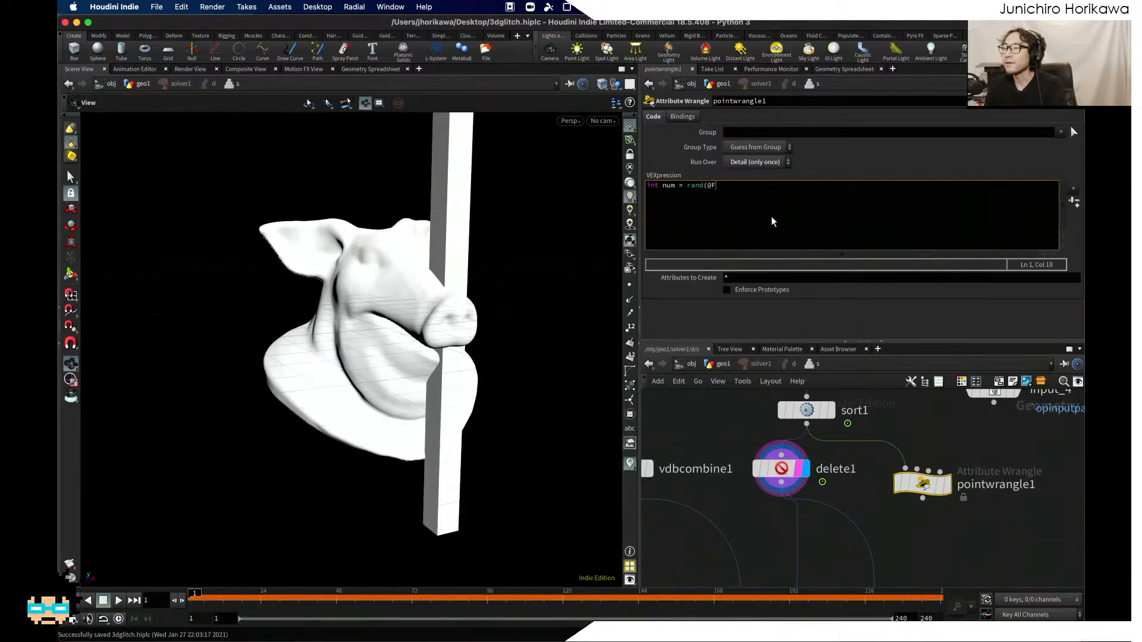
type("rame + chf(")
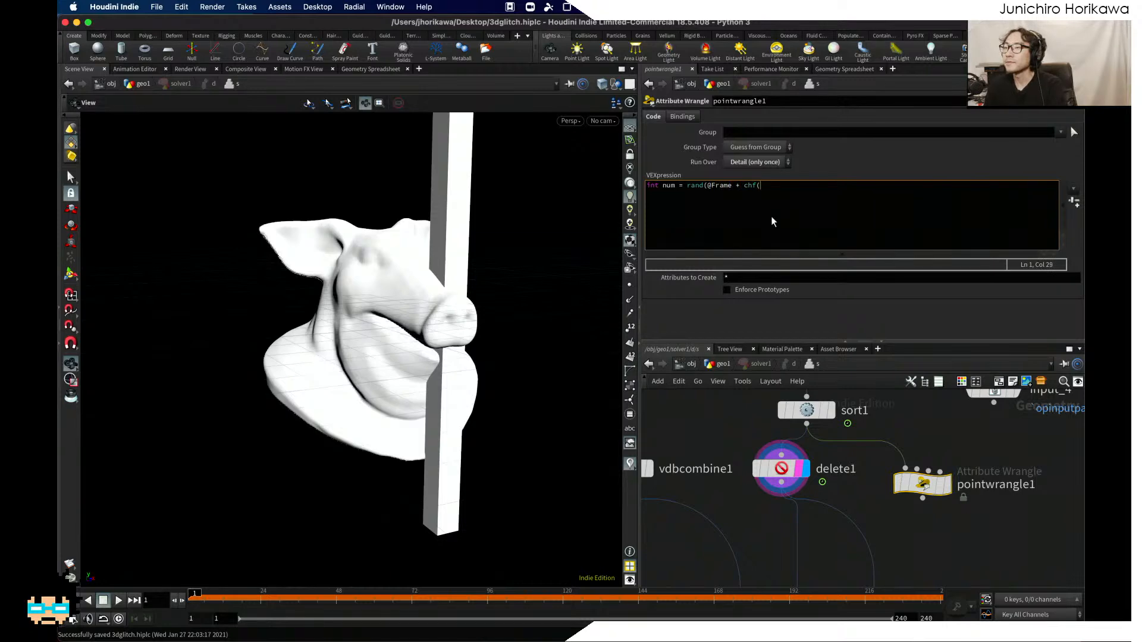
type("\"seed\")")
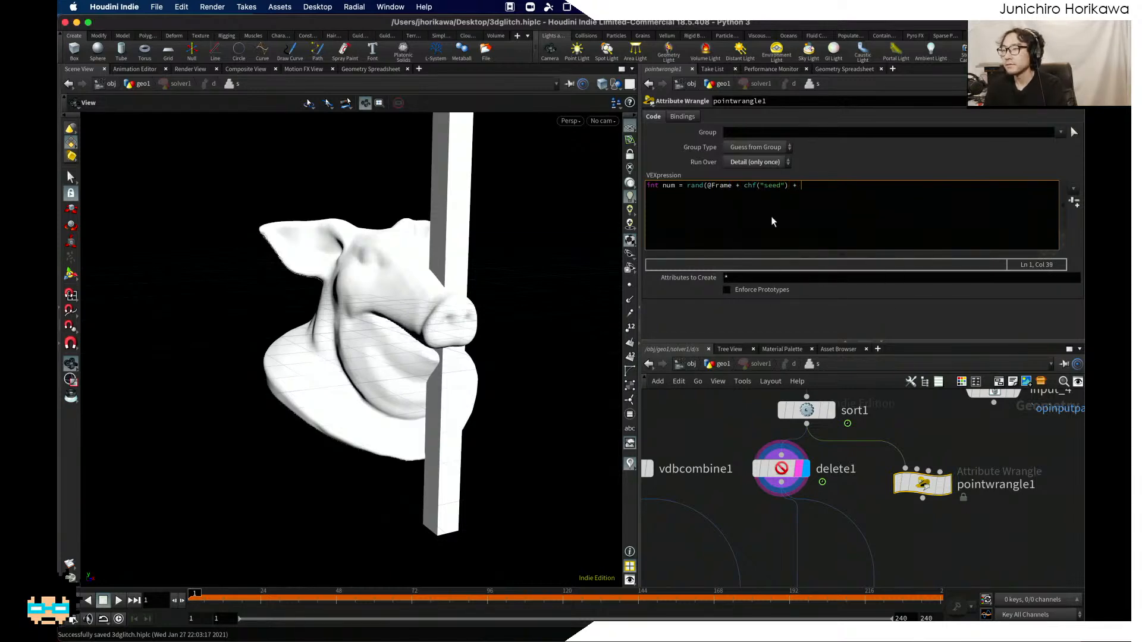
type(" + 0")
key("BackSpace")
type("2.")
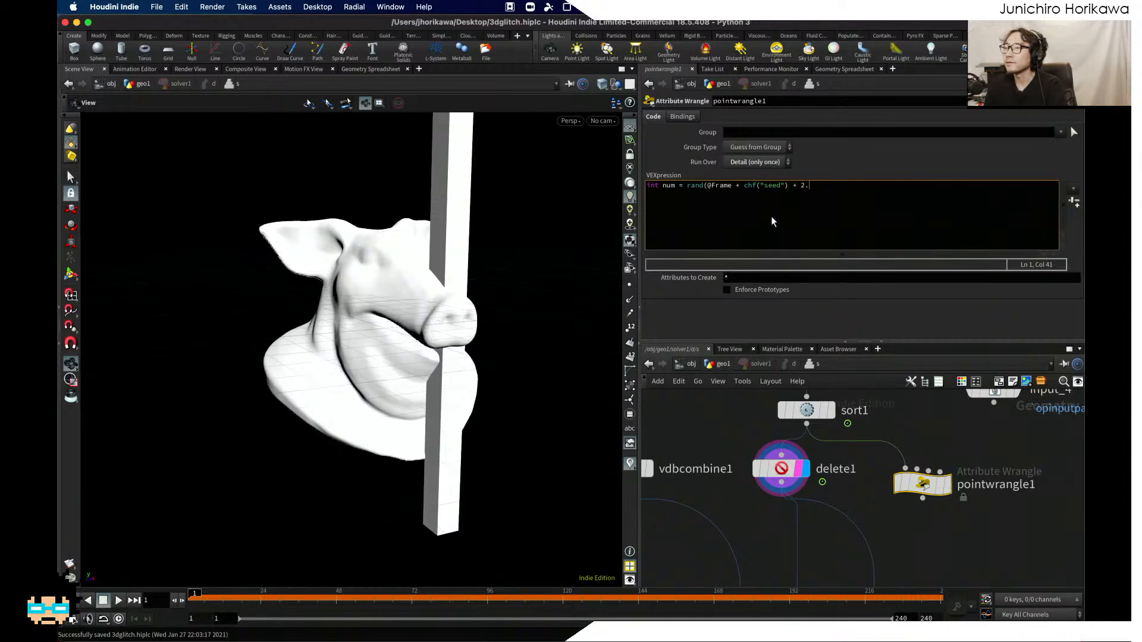
type("342)")
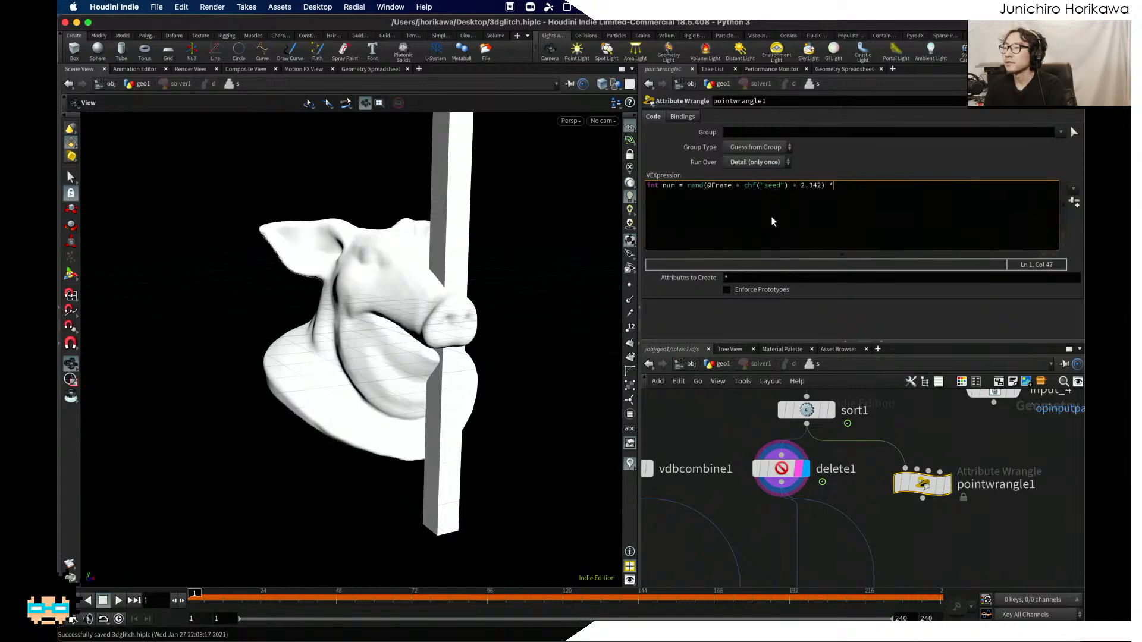
type(" * chi(\"")
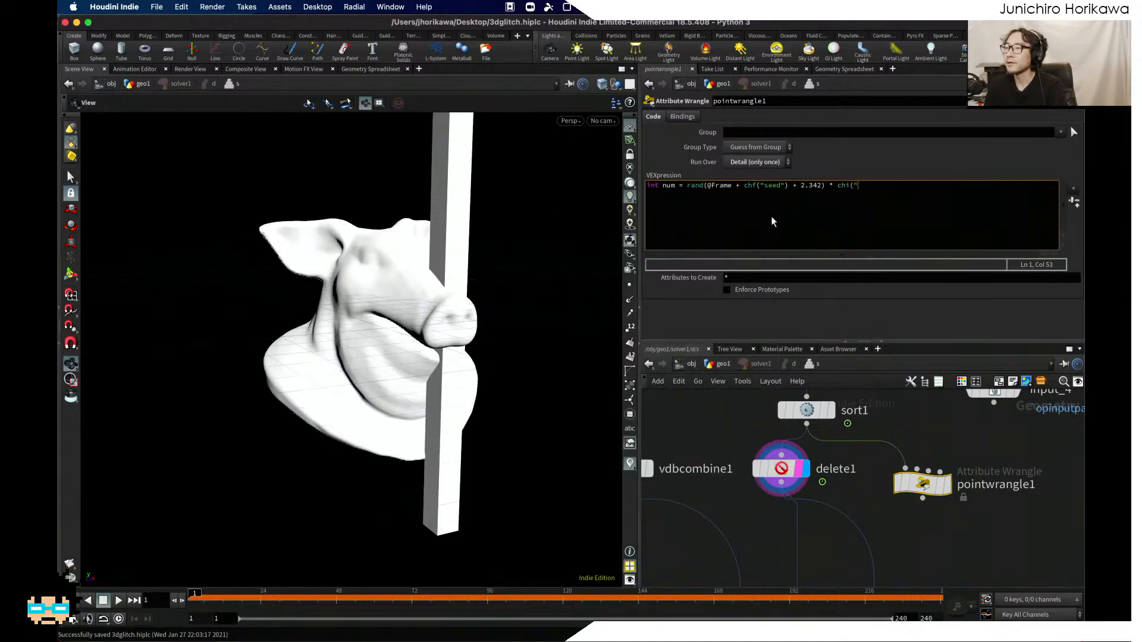
type("maxnum\");")
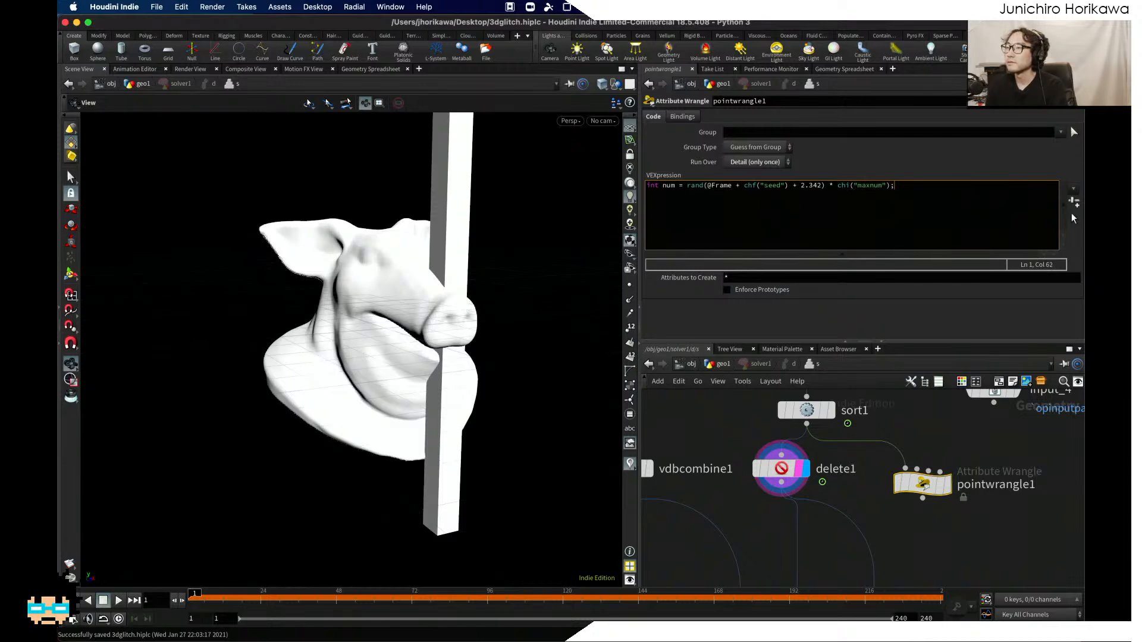
Step: Wrap the whole random expression assigned to num in a ceil() function
left_click(688, 187)
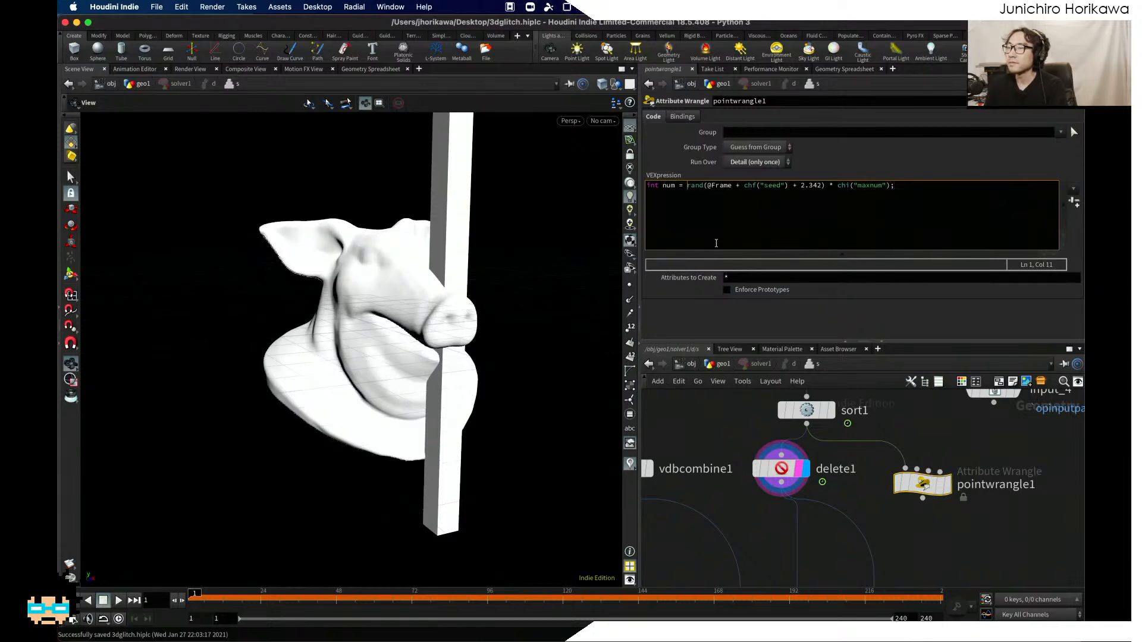
type("ceil(")
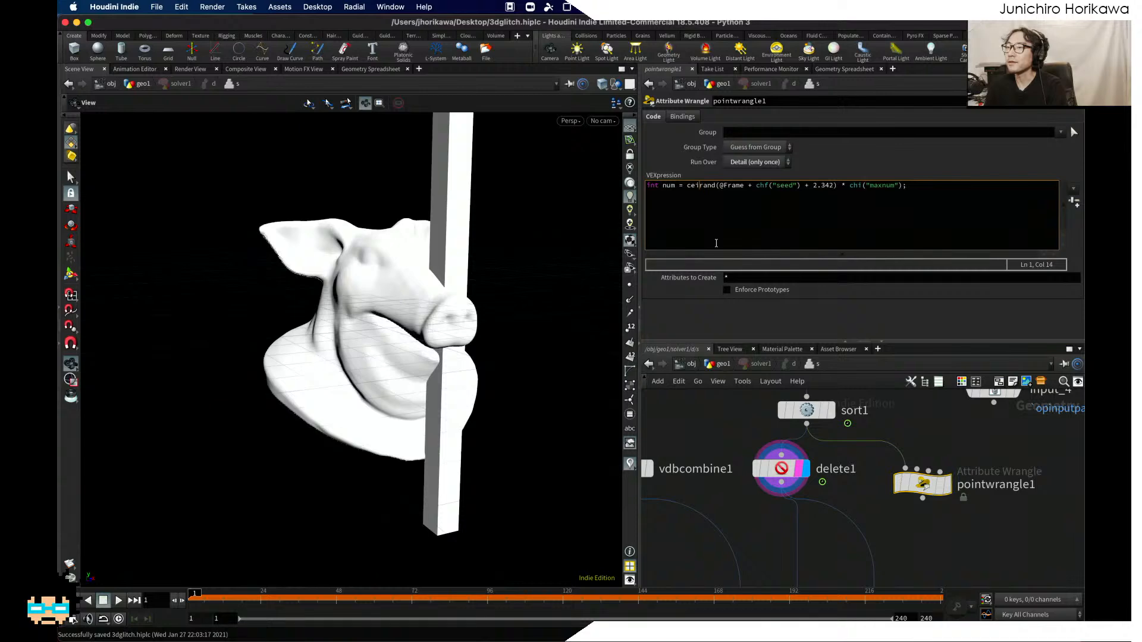
left_click(911, 186)
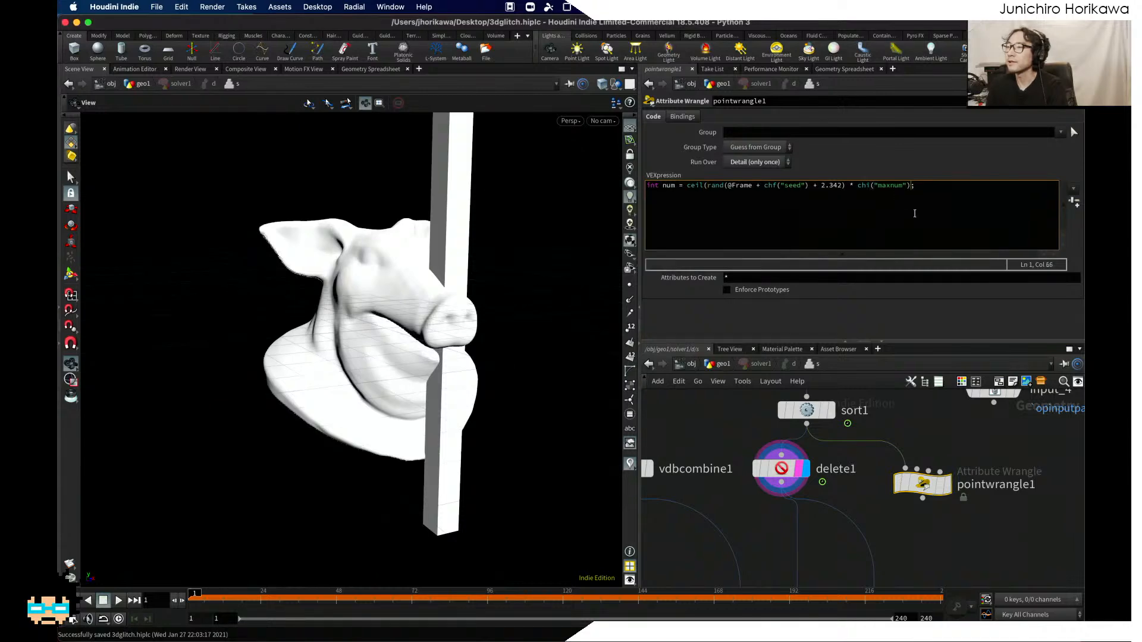
type(")")
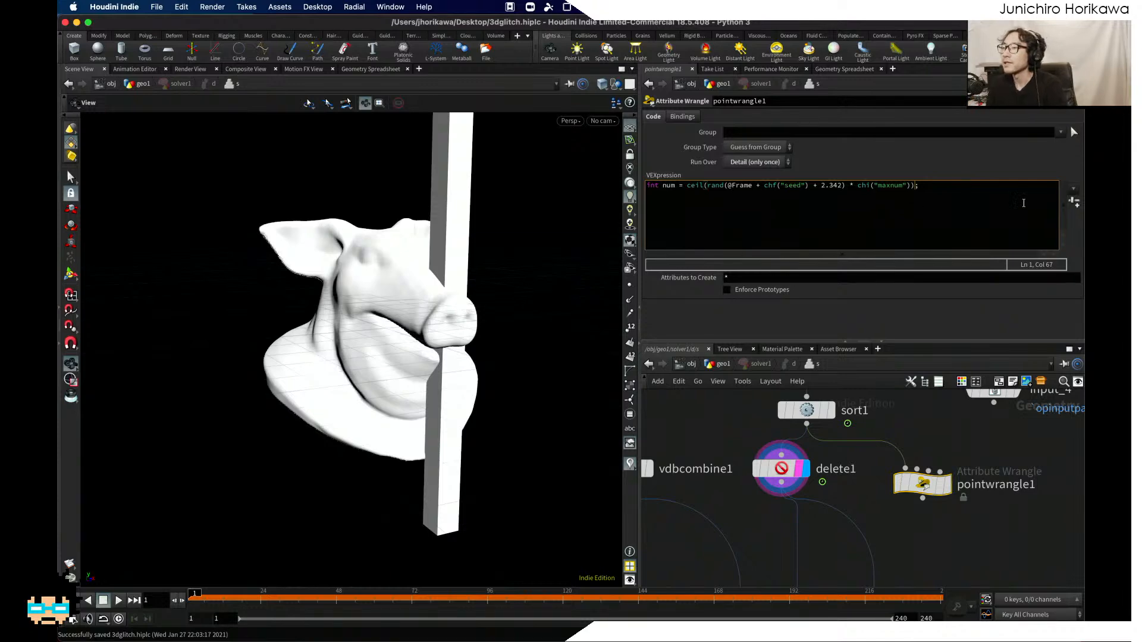
Step: Create the wrangle's Seed and Maxnum parameters from the code, then set Maxnum to 4 and Seed to 0.7298
left_click(1074, 201)
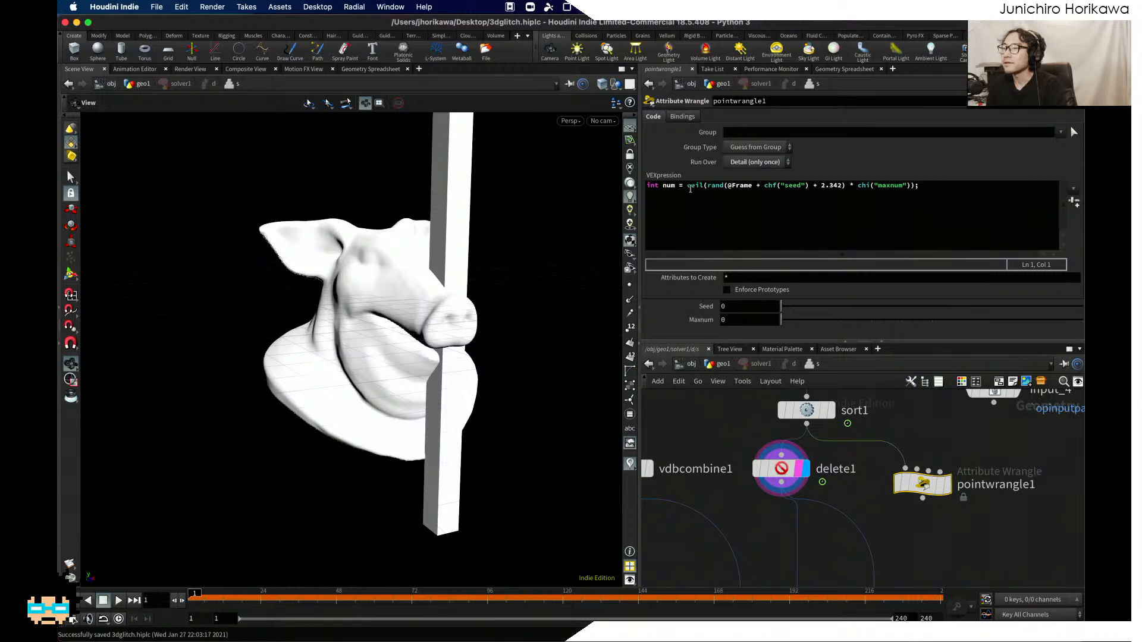
left_click_drag(687, 186, 913, 198)
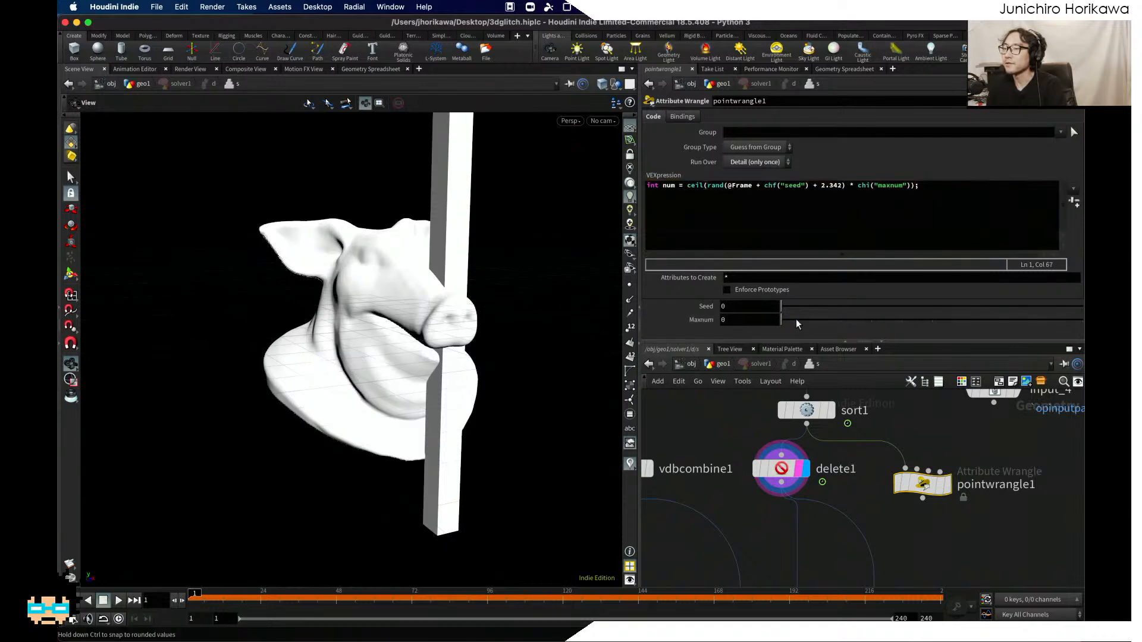
left_click_drag(781, 321, 892, 322)
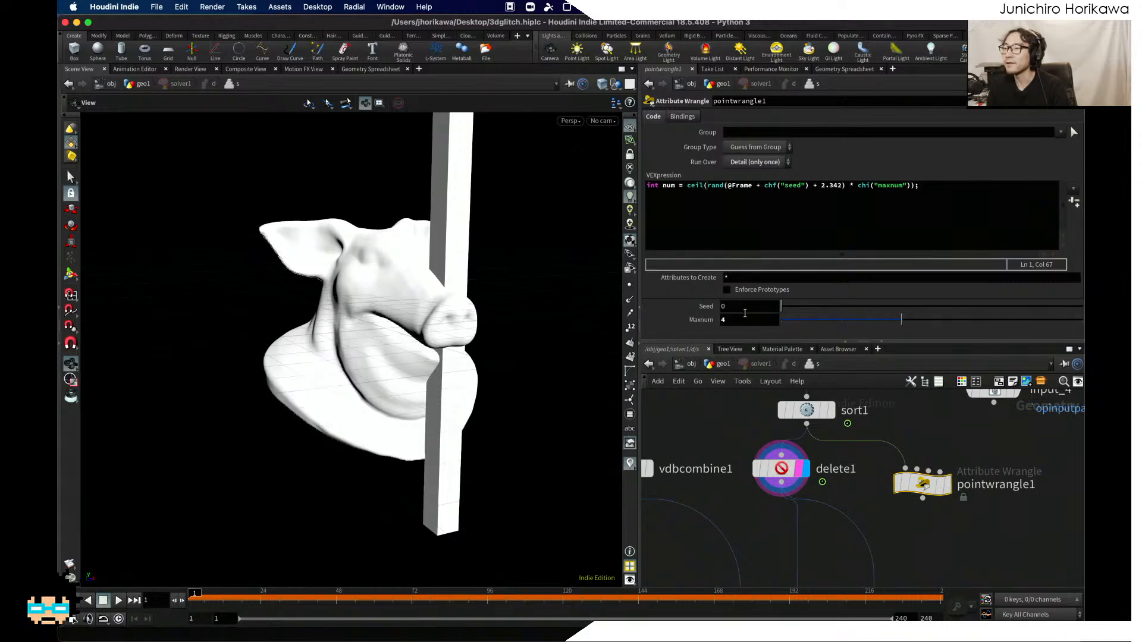
left_click_drag(938, 311, 1007, 313)
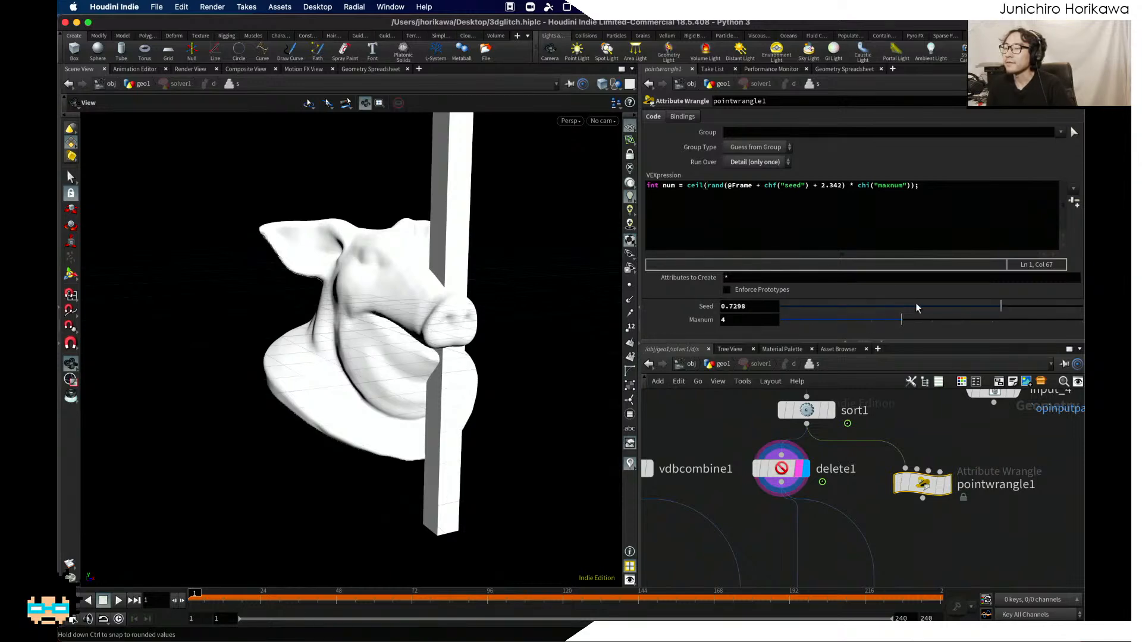
left_click(805, 217)
left_click_drag(687, 188, 841, 189)
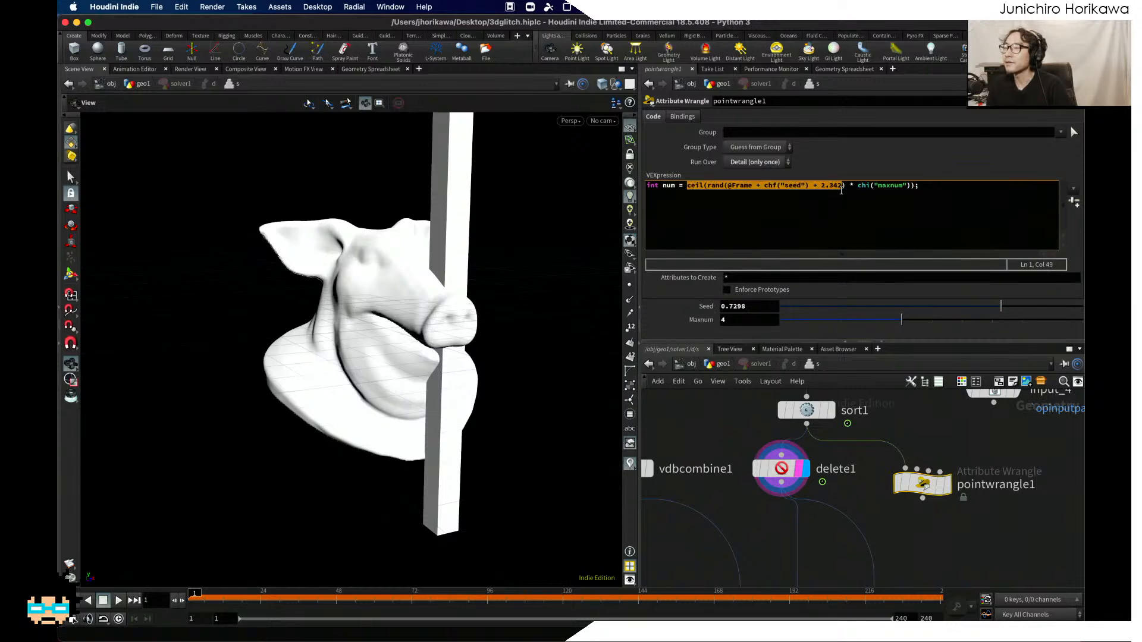
left_click(840, 189)
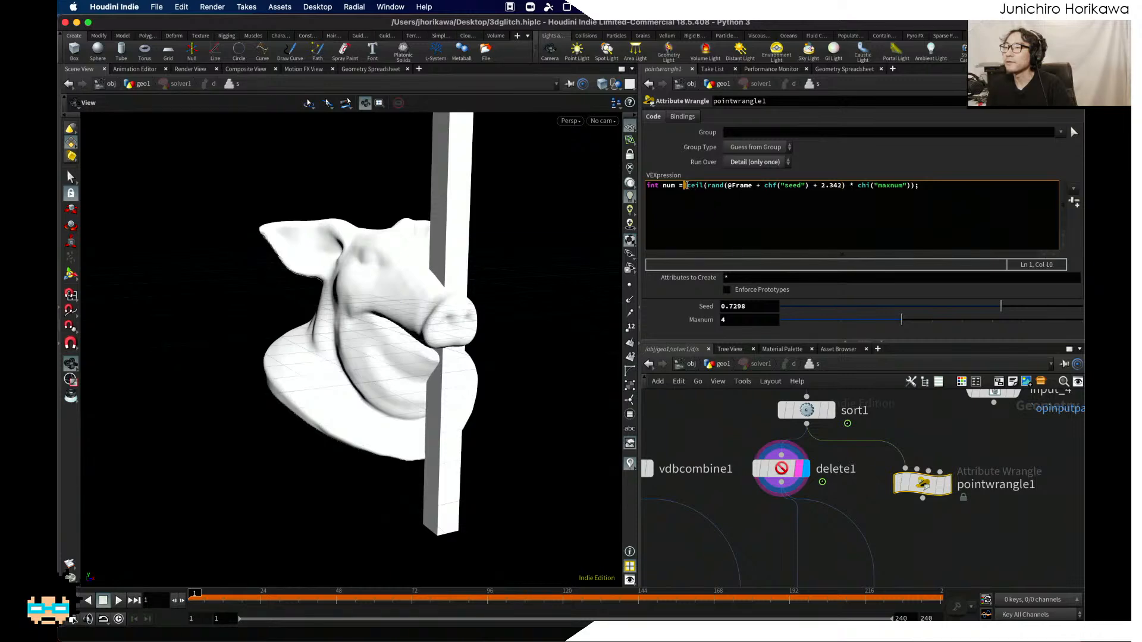
left_click_drag(684, 185, 922, 185)
Step: Add an empty loop for(int i=0; i<num; i++){ } below the num line, with an indented blank line inside its braces
left_click(926, 186)
key("Return")
key("Return")
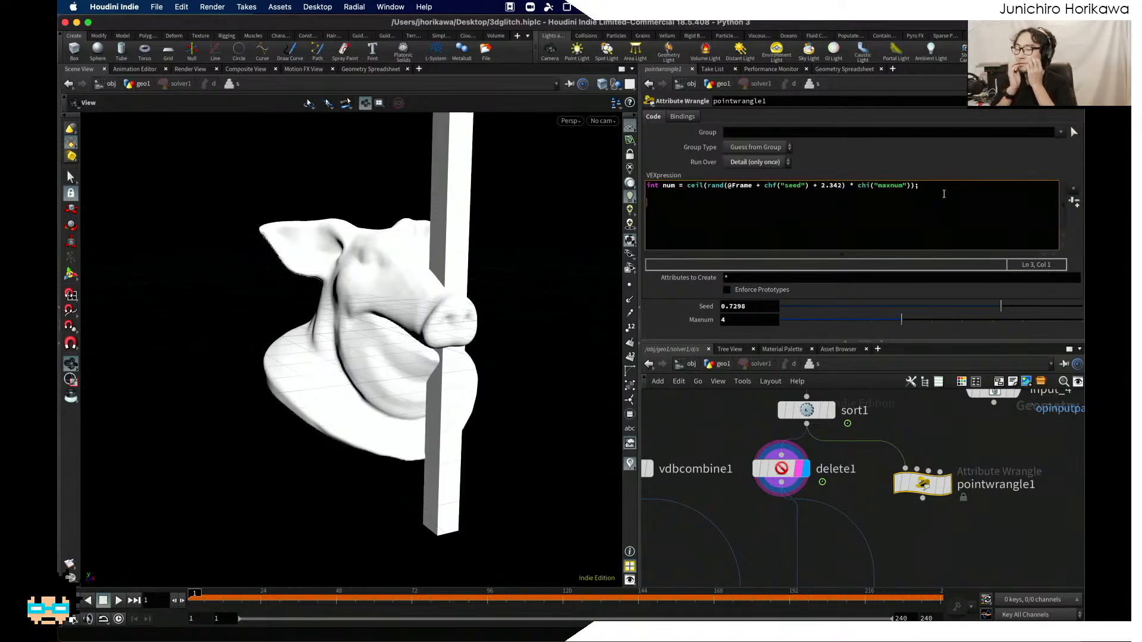
type("for(int i=")
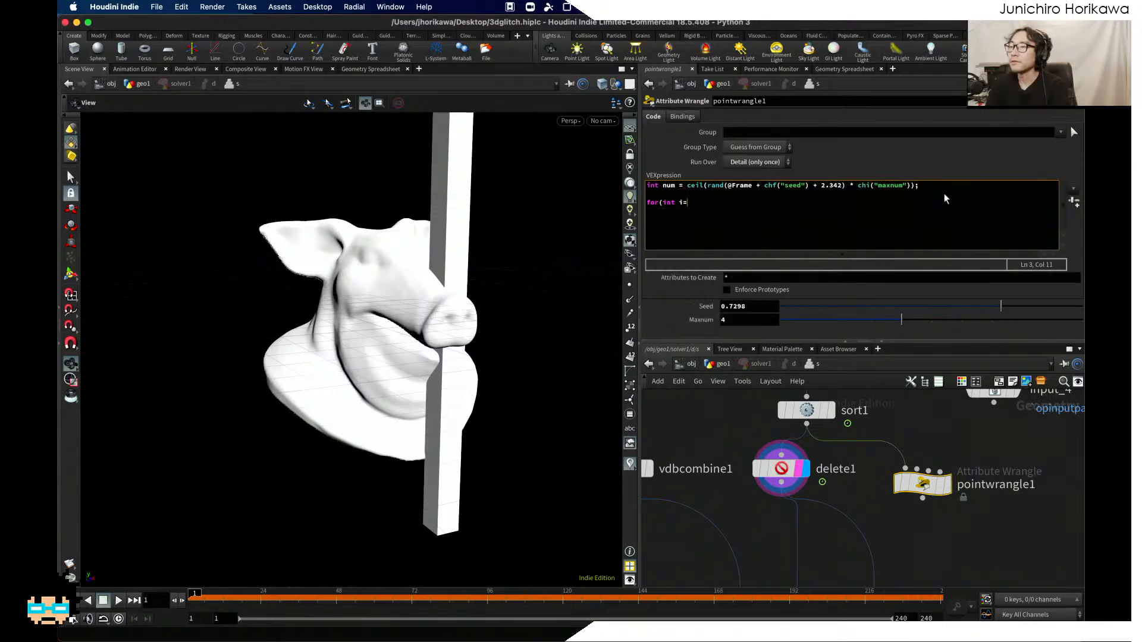
type("0; i<num; i++){")
key("Return")
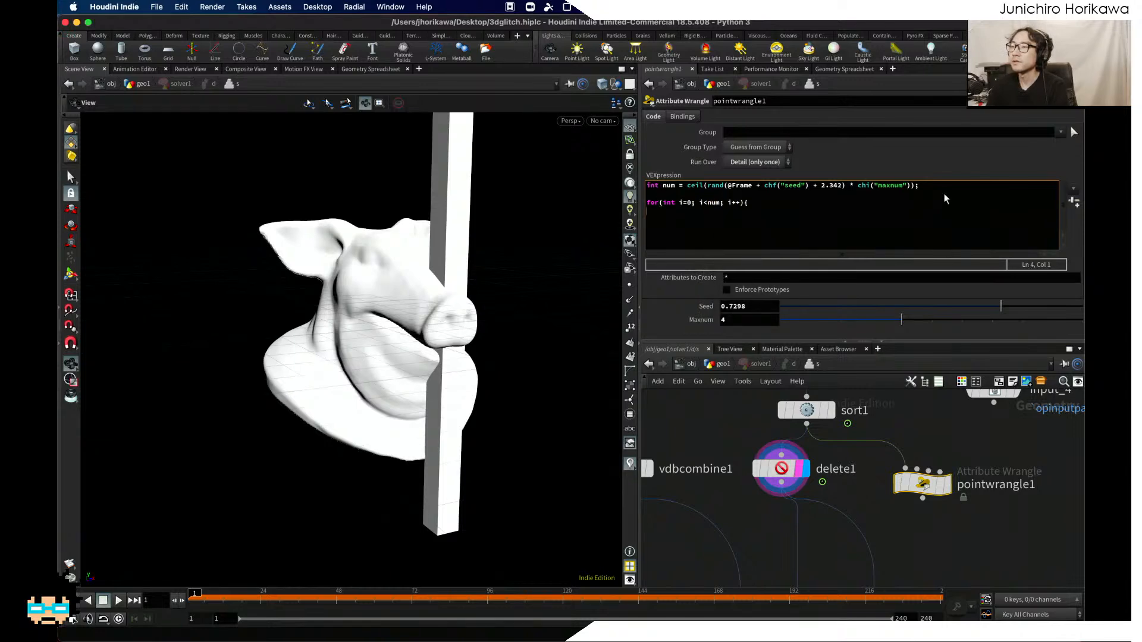
type("}")
key("Left")
key("Return")
key("Up")
key("Tab")
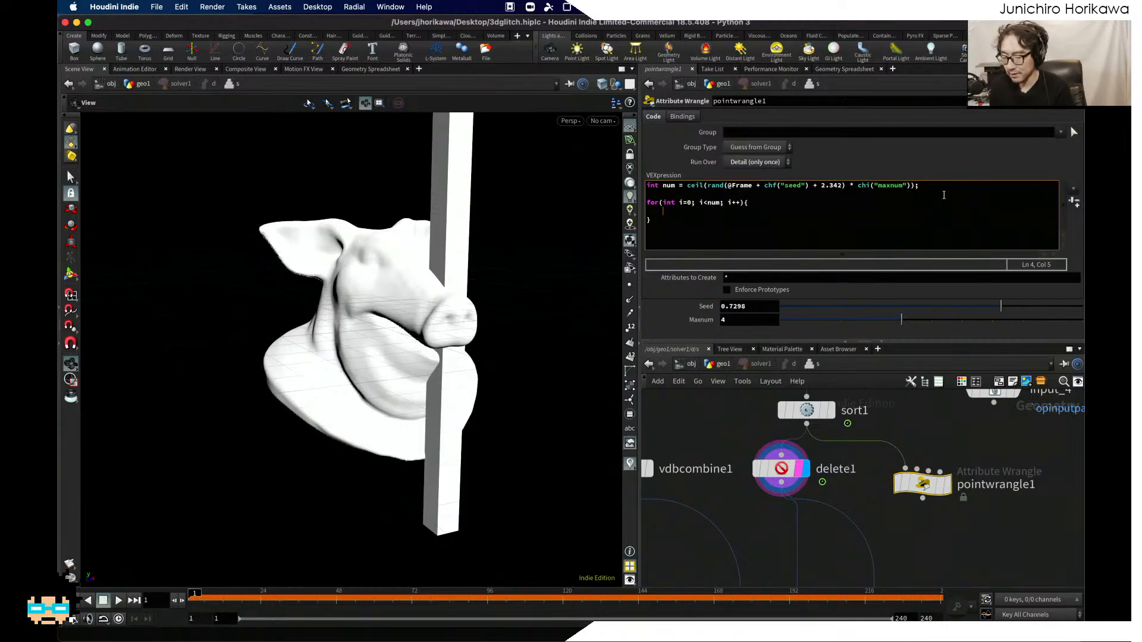
Step: Switch to Google Chrome and bring the VEX Functions documentation window over the Houdini workspace
key("alt+space")
type("c")
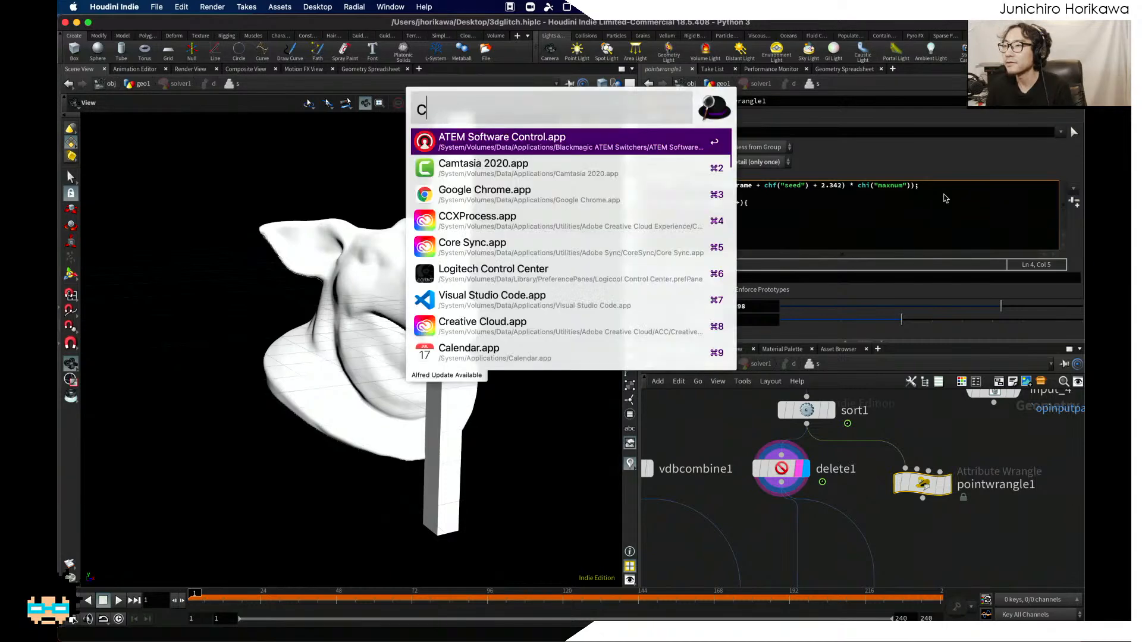
key("BackSpace")
type("chfrom")
key("BackSpace")
key("BackSpace")
key("BackSpace")
key("BackSpace")
type("rom")
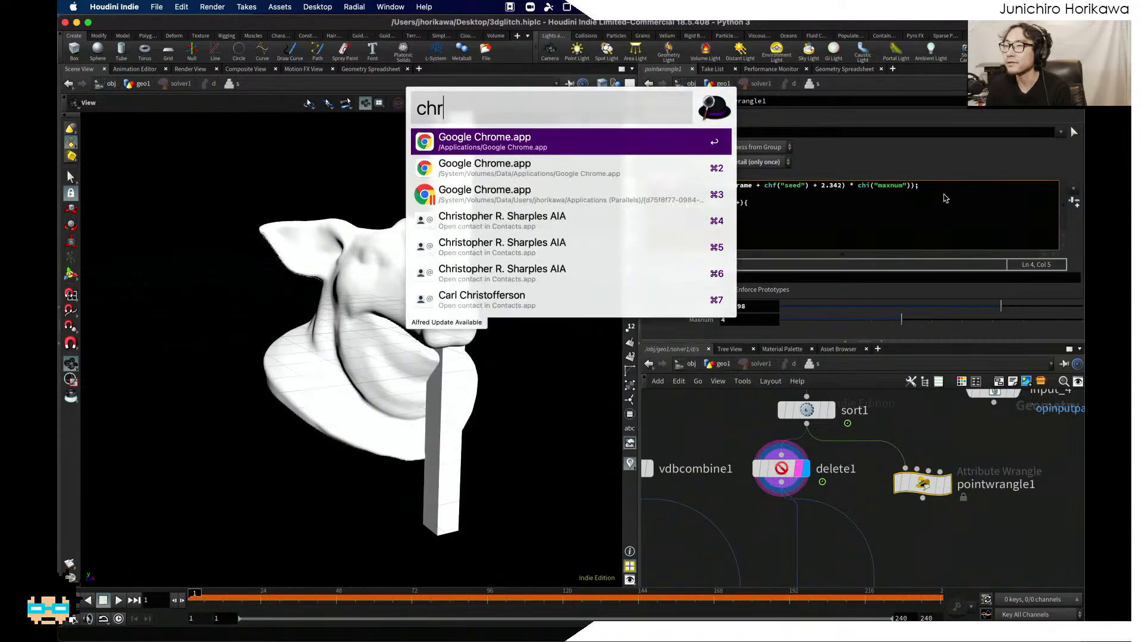
key("Return")
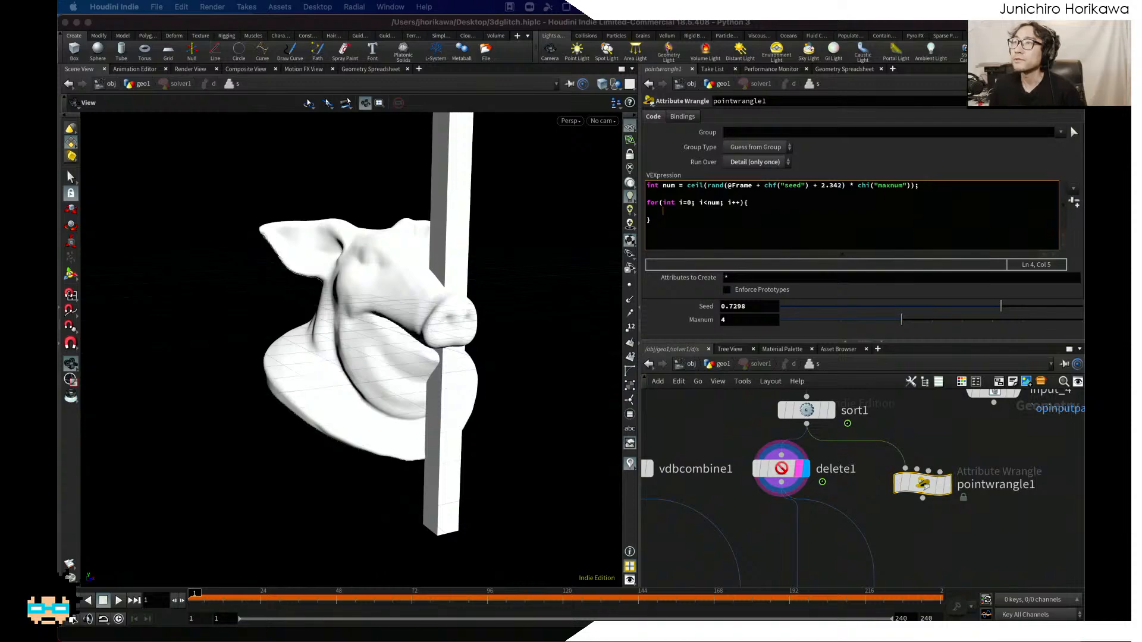
left_click_drag(714, 1, 601, 304)
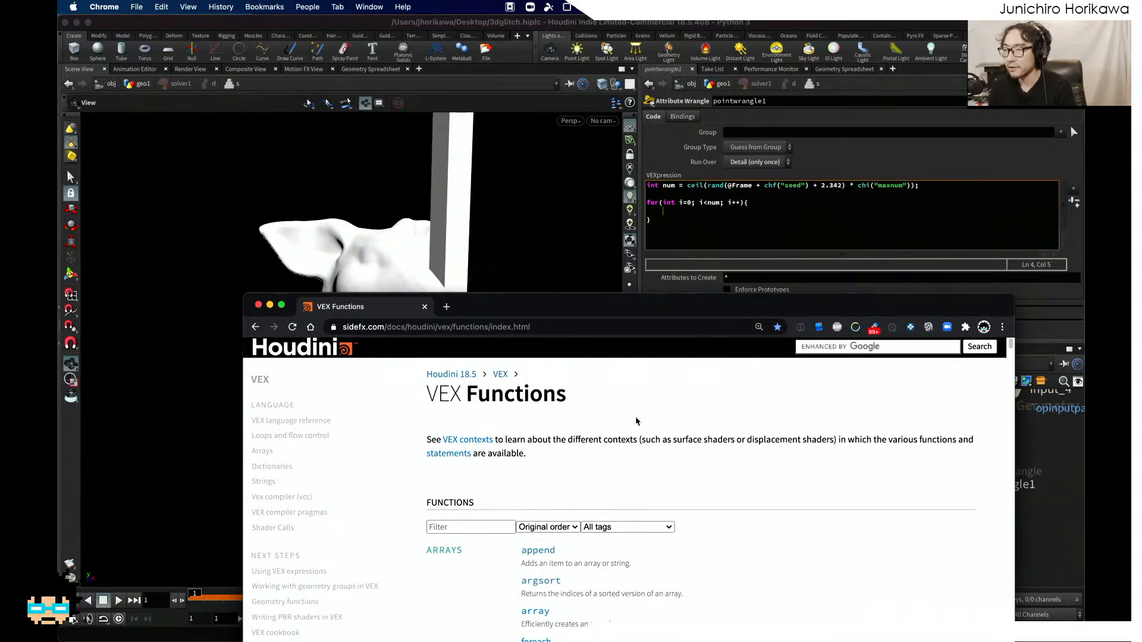
Step: Search the VEX Functions page for the find attribute functions and open the findattribval reference
key("super+f")
type("find attri")
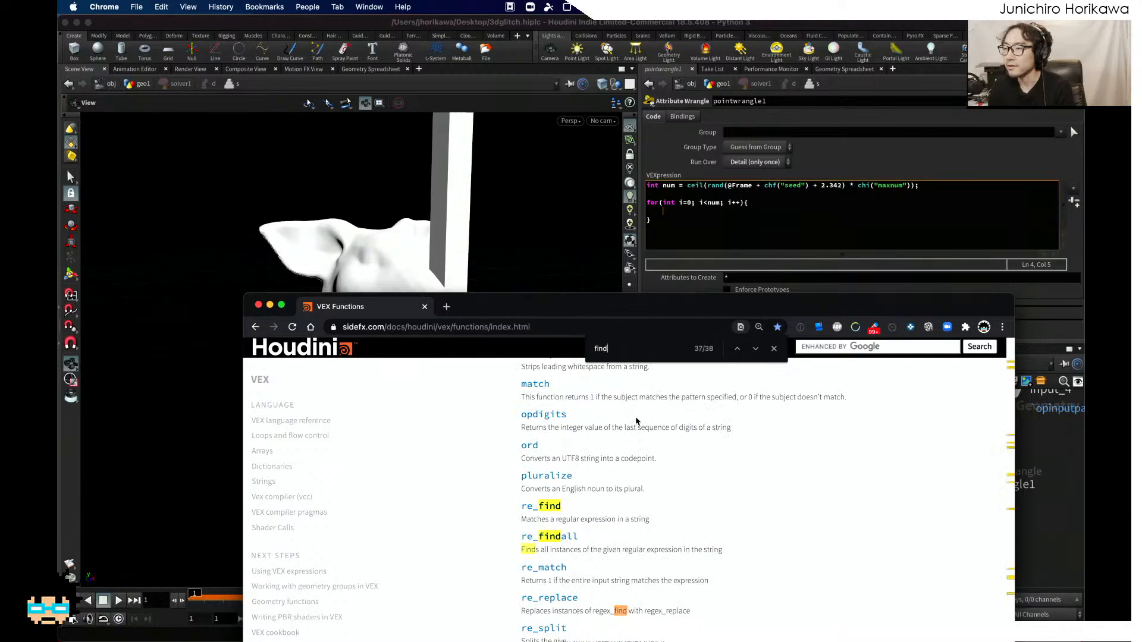
left_click_drag(689, 309, 564, 134)
left_click(450, 438)
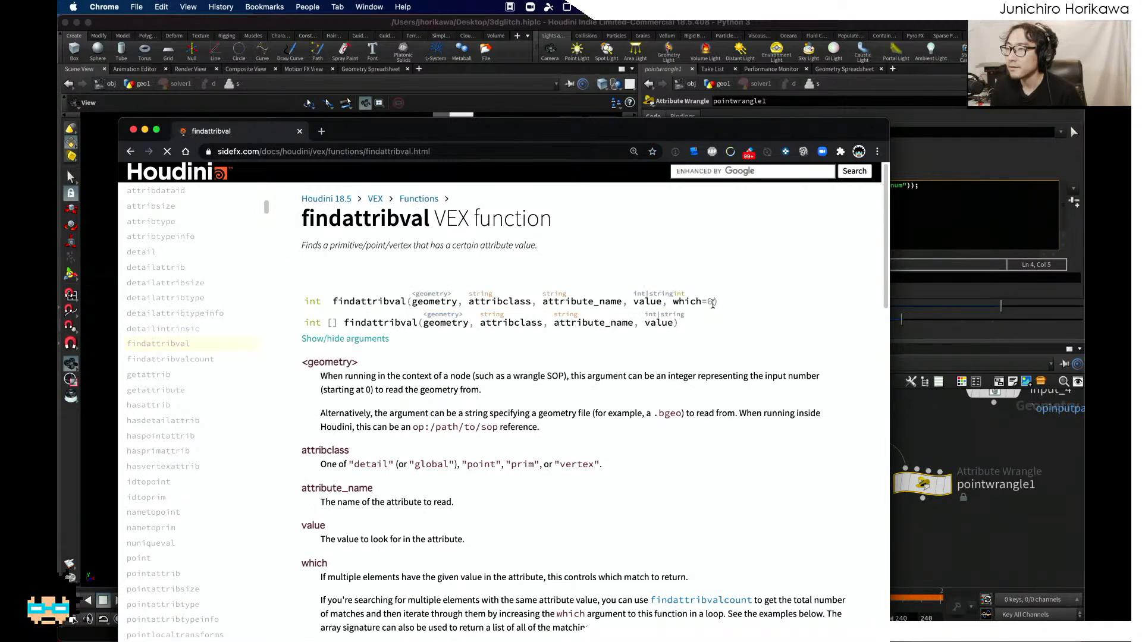
Step: Examine the two findattribval signatures, including the one that returns an integer array
left_click_drag(720, 301, 343, 295)
left_click(582, 327)
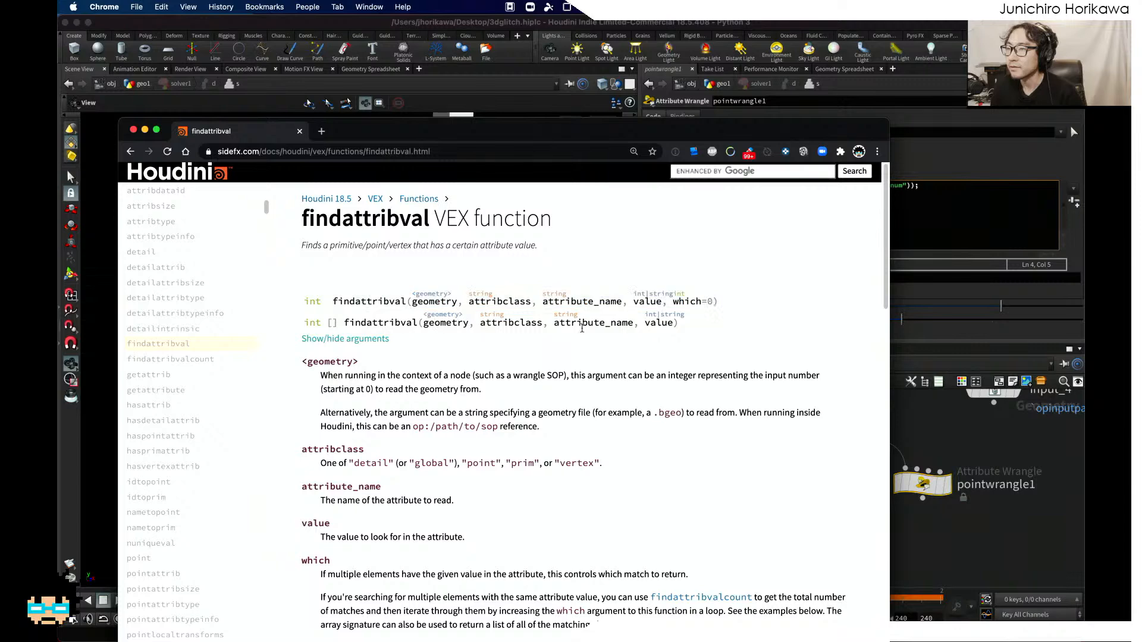
mouse_move(688, 324)
left_mouse_down()
mouse_move(408, 317)
mouse_move(296, 334)
mouse_move(306, 322)
left_mouse_up()
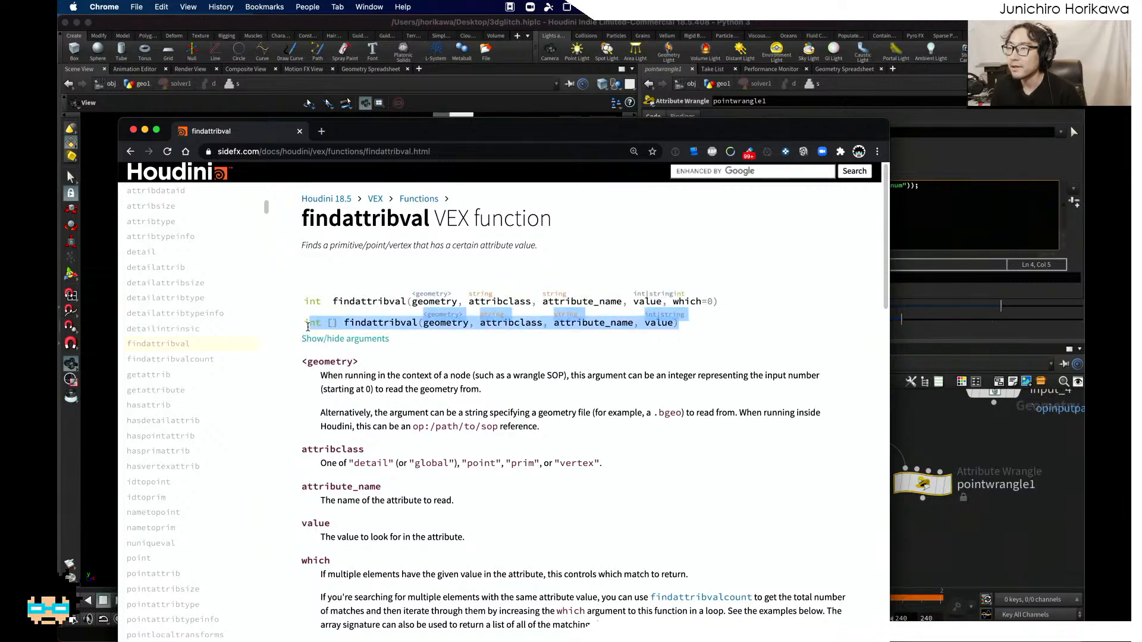
Step: Return to Houdini and start an integer declaration, int rnddir =, on its own line between the num line and the for loop
left_click(417, 362)
left_click(915, 229)
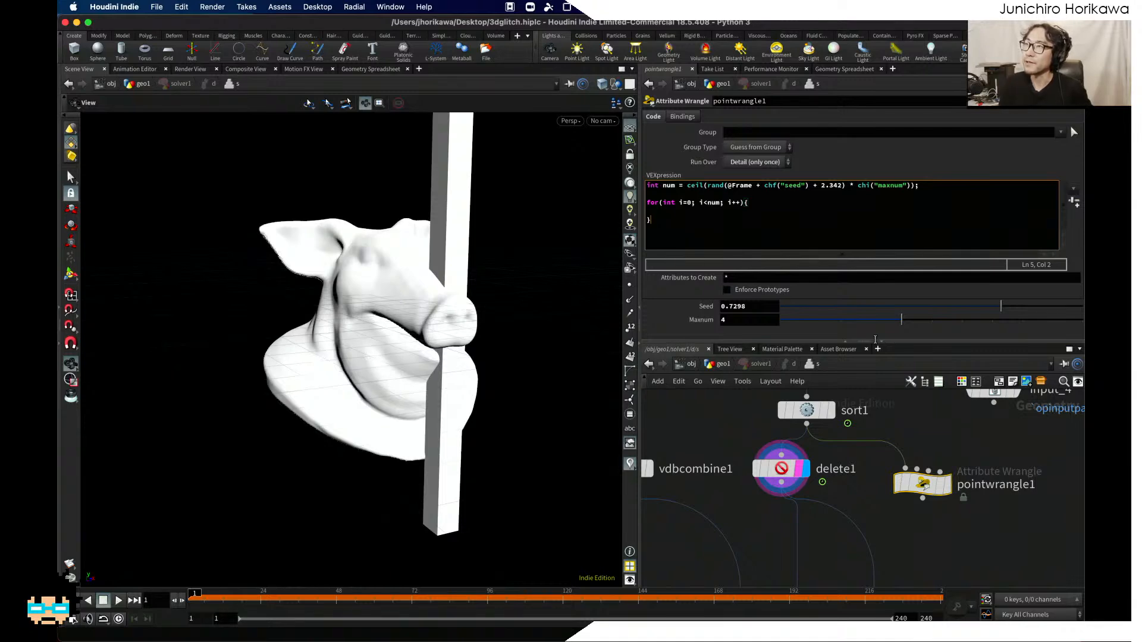
key("Return")
key("Return")
key("Return")
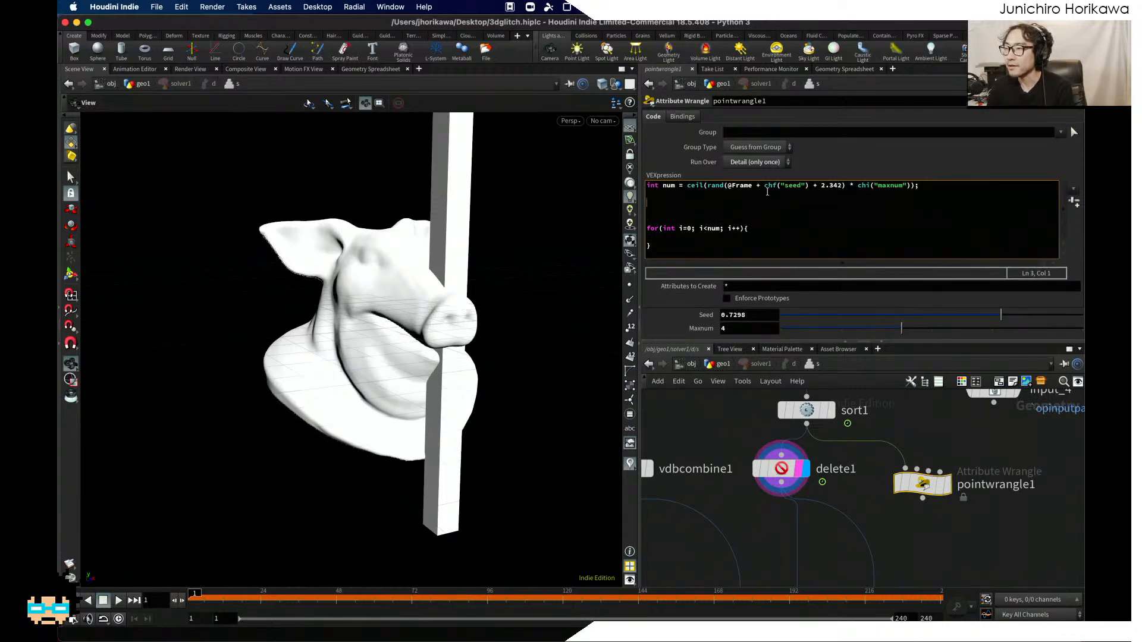
type("int rnd d")
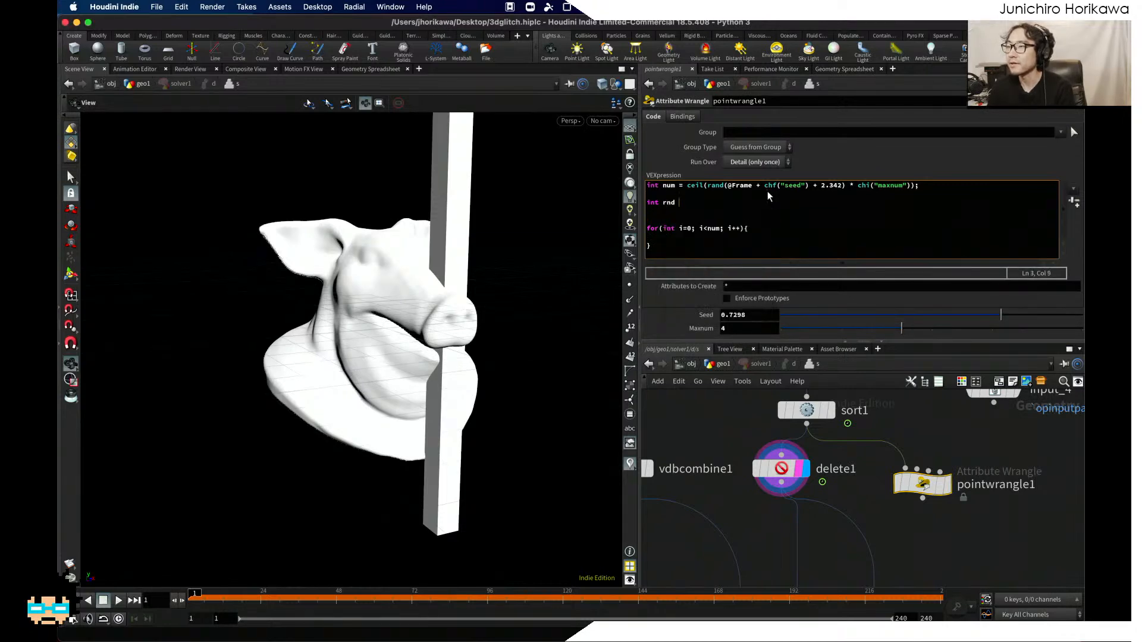
key("BackSpace")
key("BackSpace")
type("dir = ")
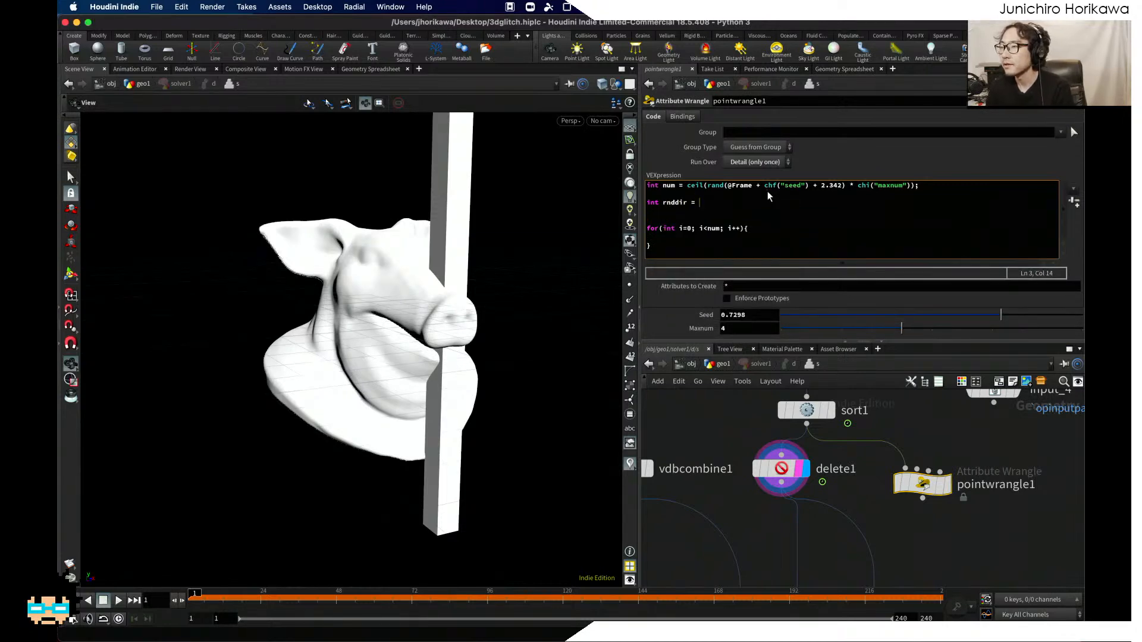
type("rand(")
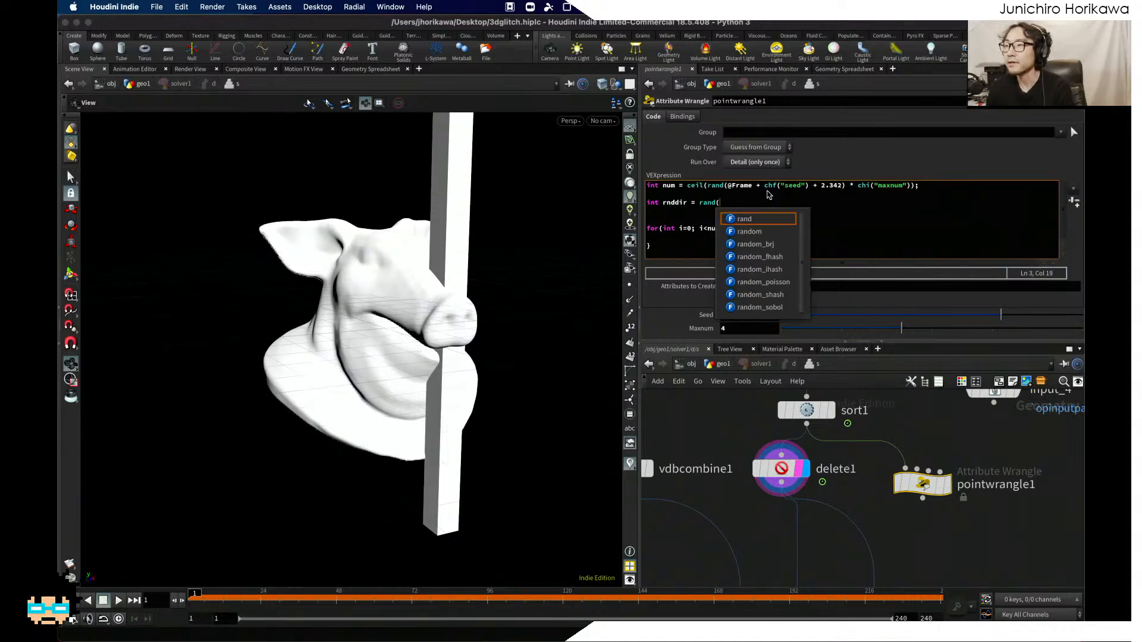
type("@Frame + chf")
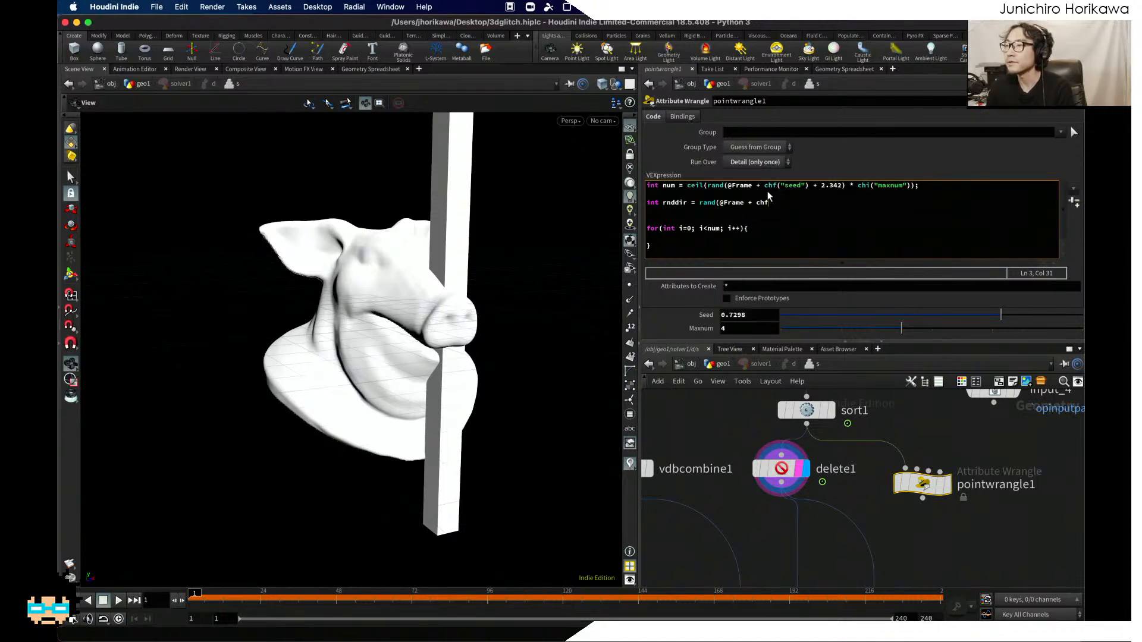
type("(\"seed\" ) +")
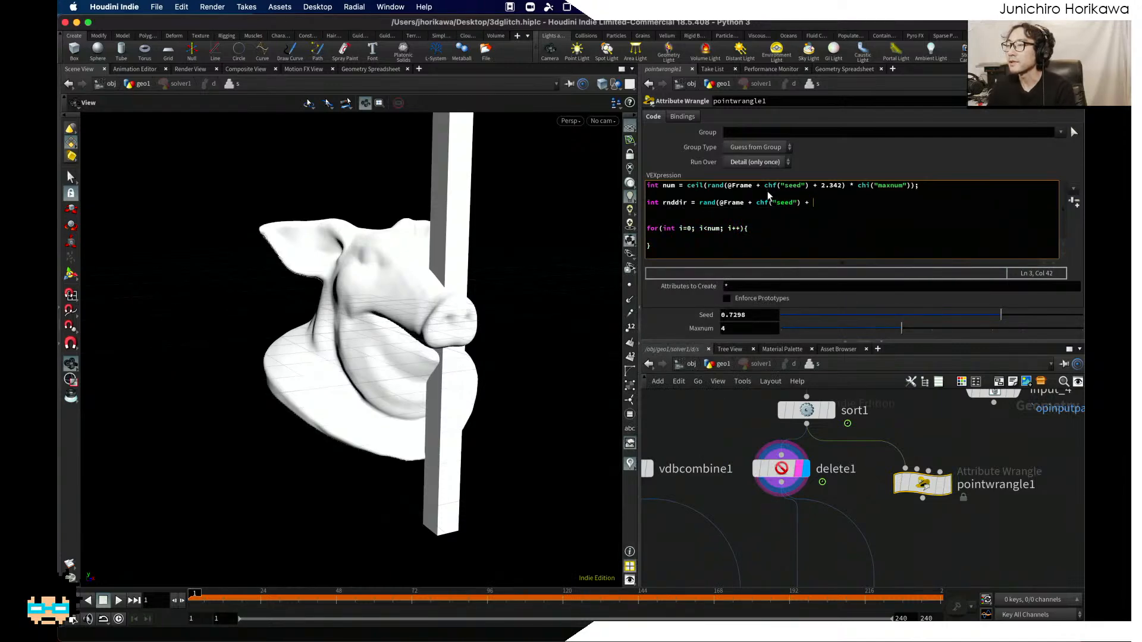
type("56.234")
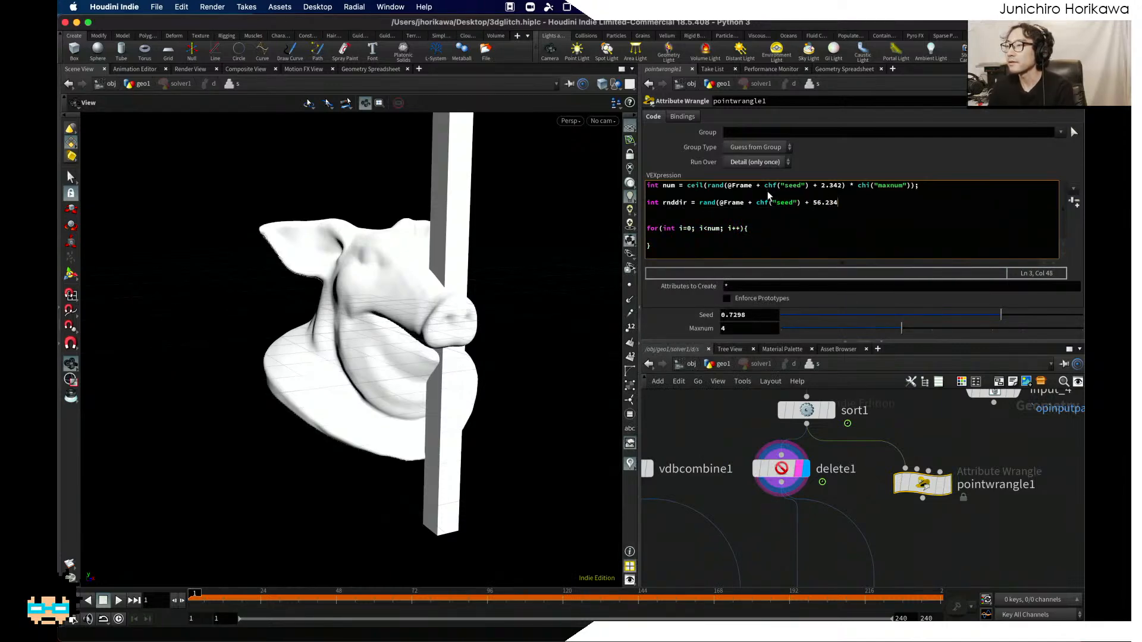
key("BackSpace")
type("56.235")
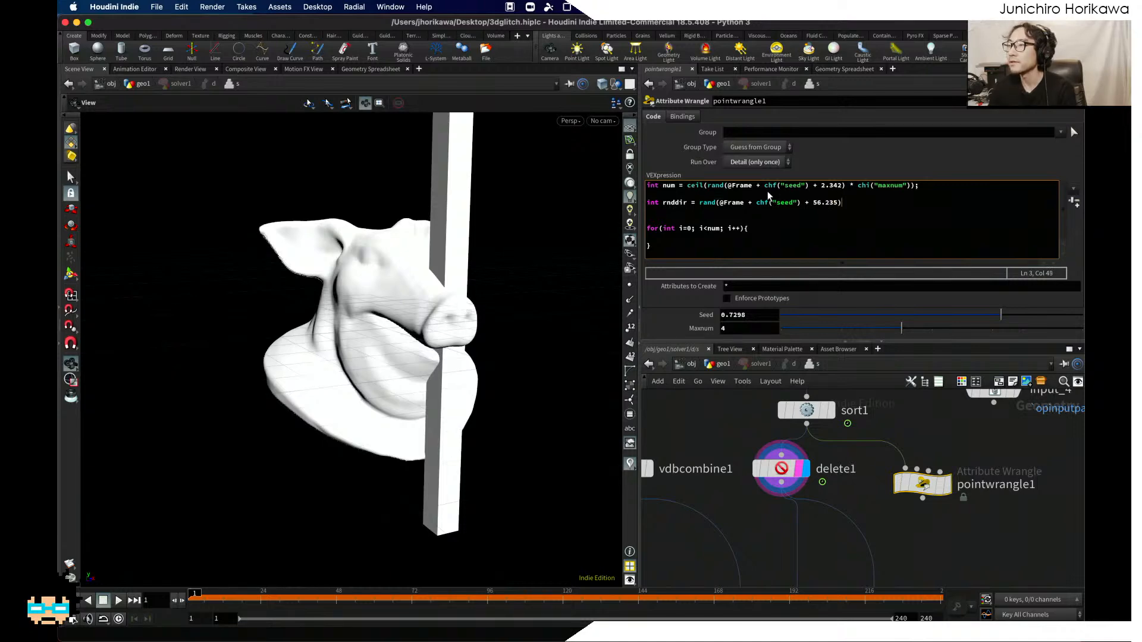
type(")")
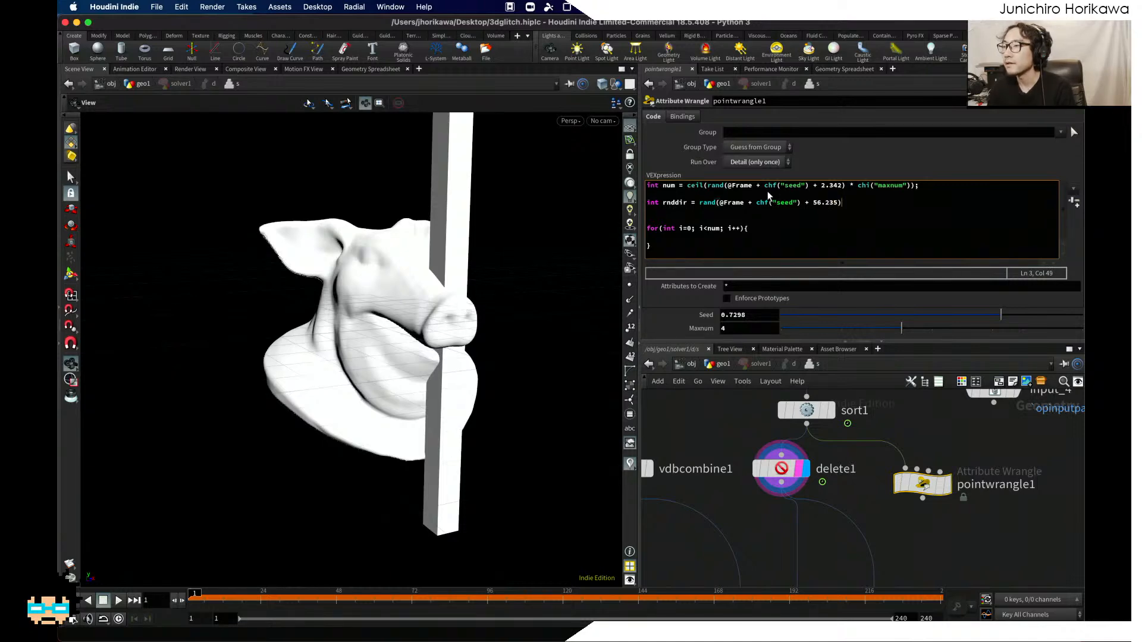
Step: Multiply the rnddir expression by 3, wrap it in floor(...) ending with a semicolon, and remove the extra blank line below it
type(" * ")
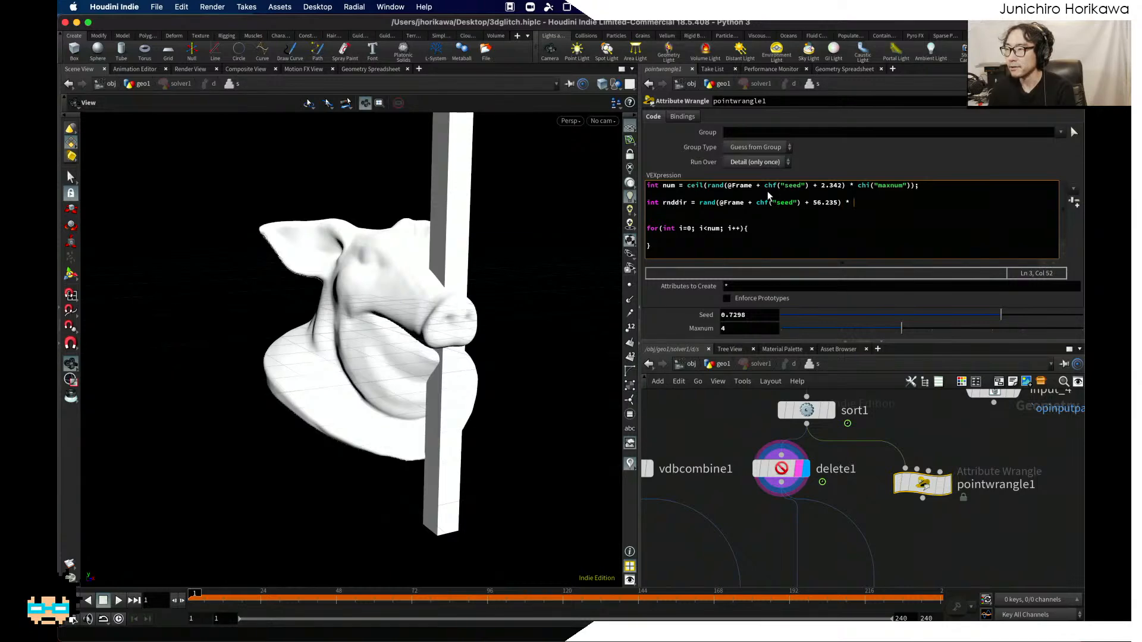
type("3")
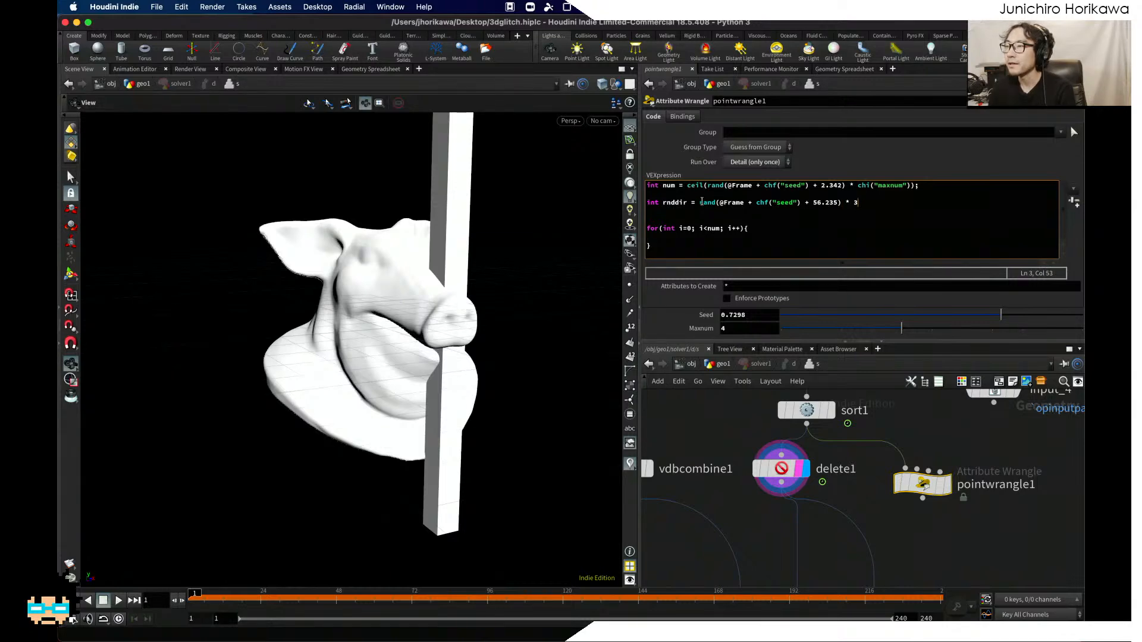
left_click(700, 203)
type("floor(")
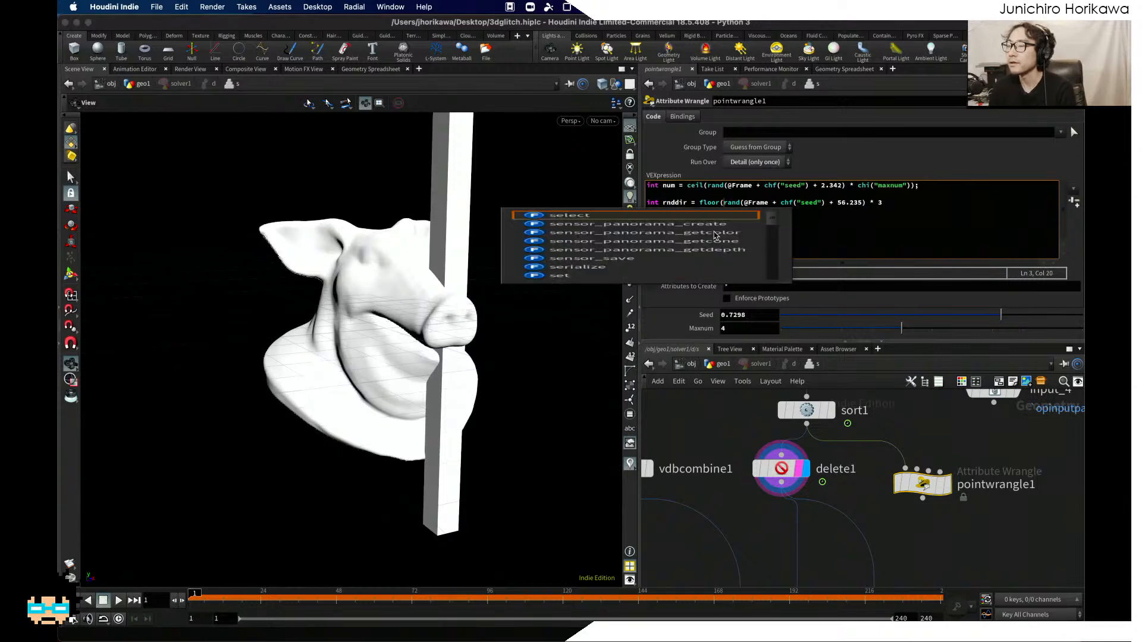
key("End")
type(");")
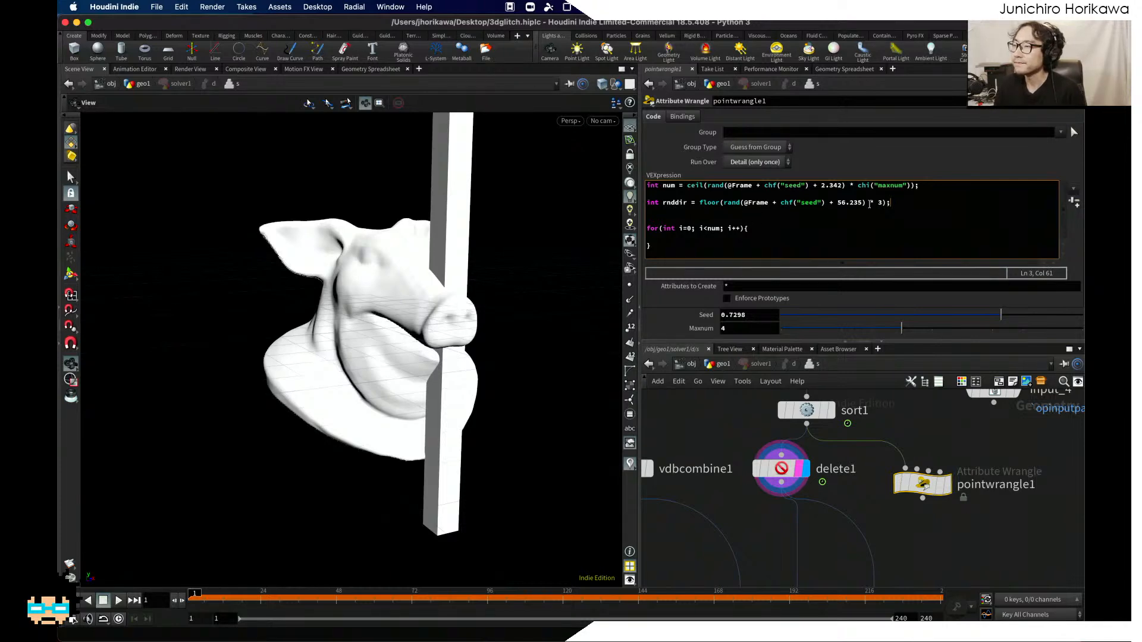
left_click(724, 214)
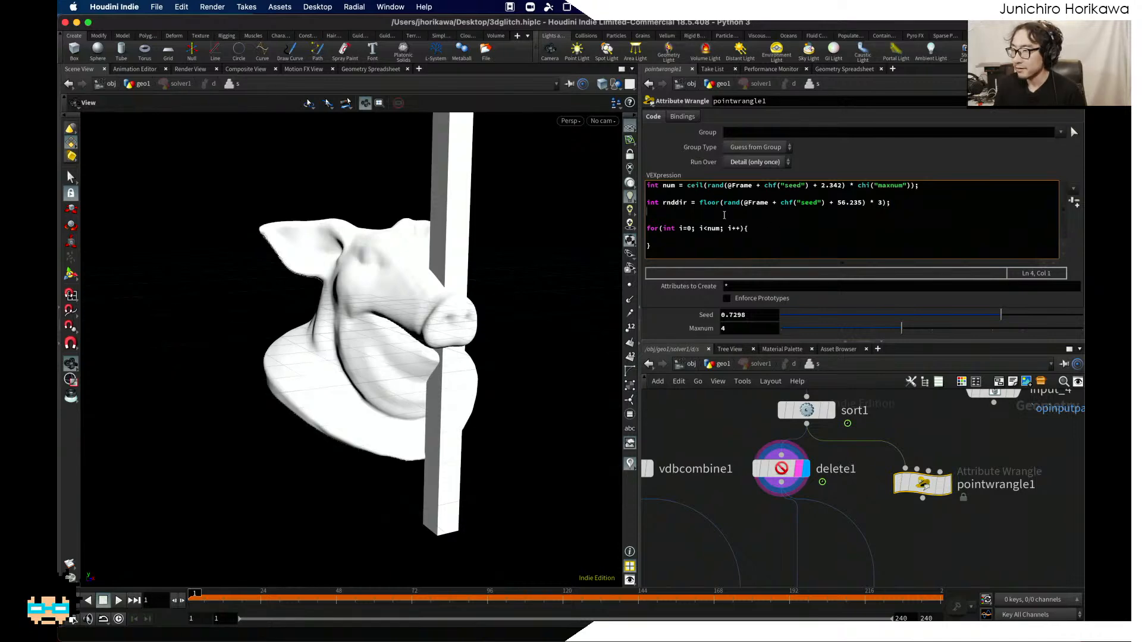
key("BackSpace")
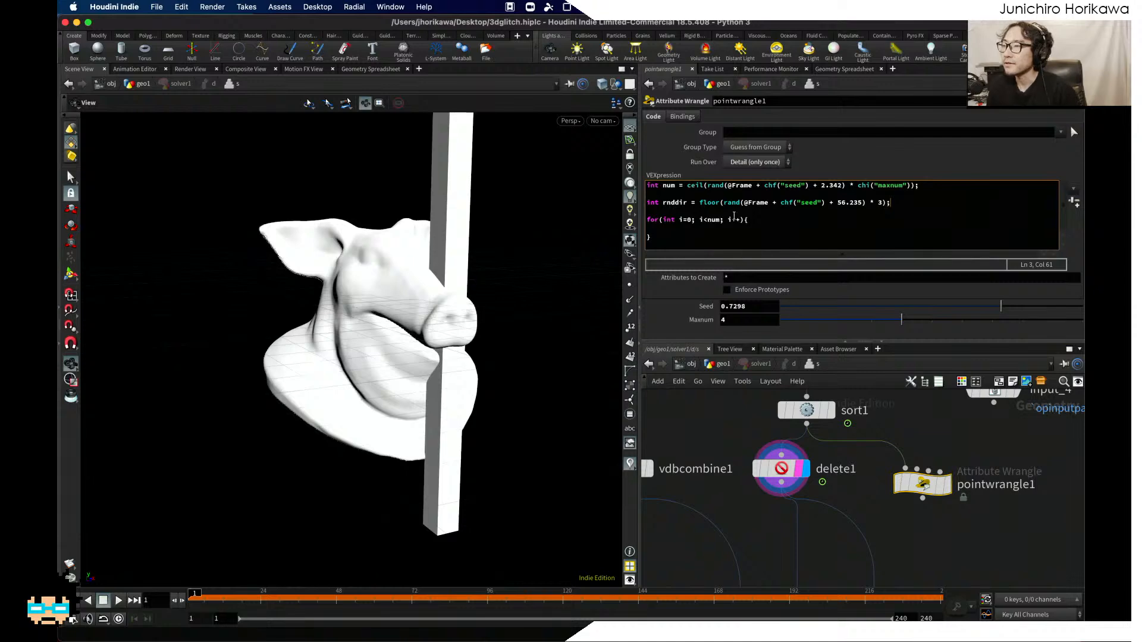
Step: Copy the array-returning findattribval signature from the Chrome documentation into the Houdini for loop and set its geometry argument to 0
mouse_move(783, 619)
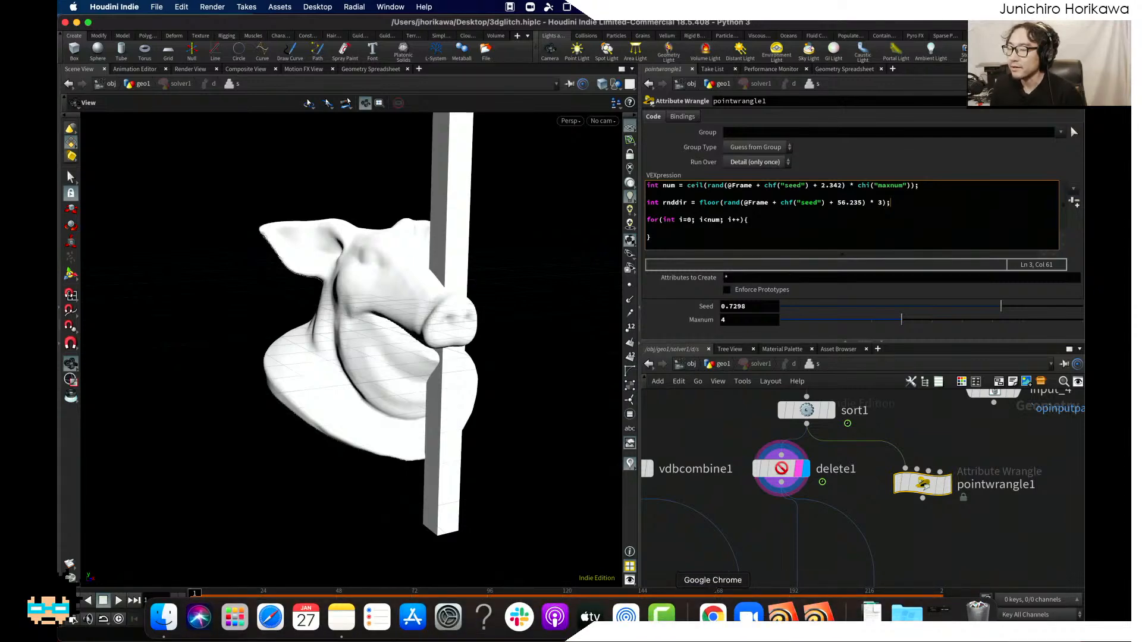
left_click(712, 617)
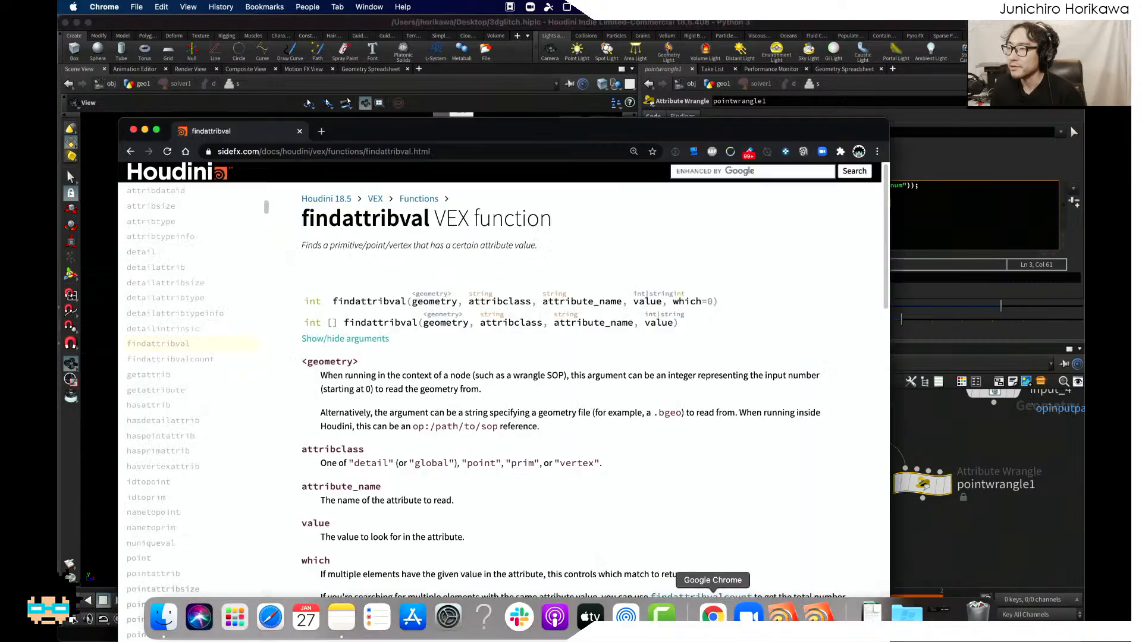
left_click_drag(689, 330, 349, 328)
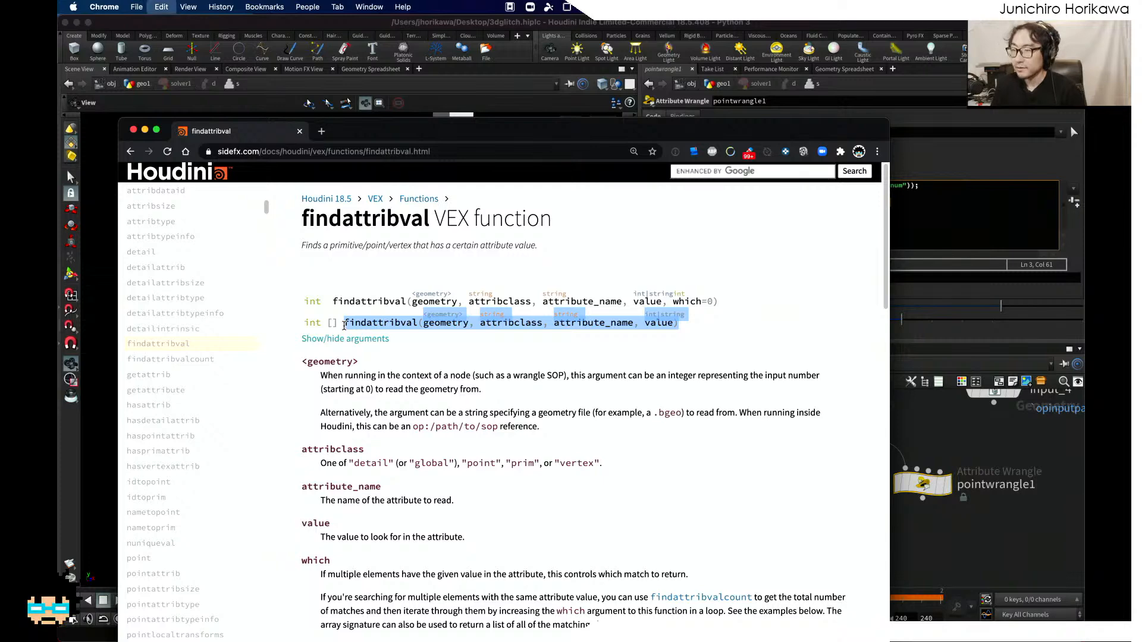
key("super+Tab")
left_click(786, 226)
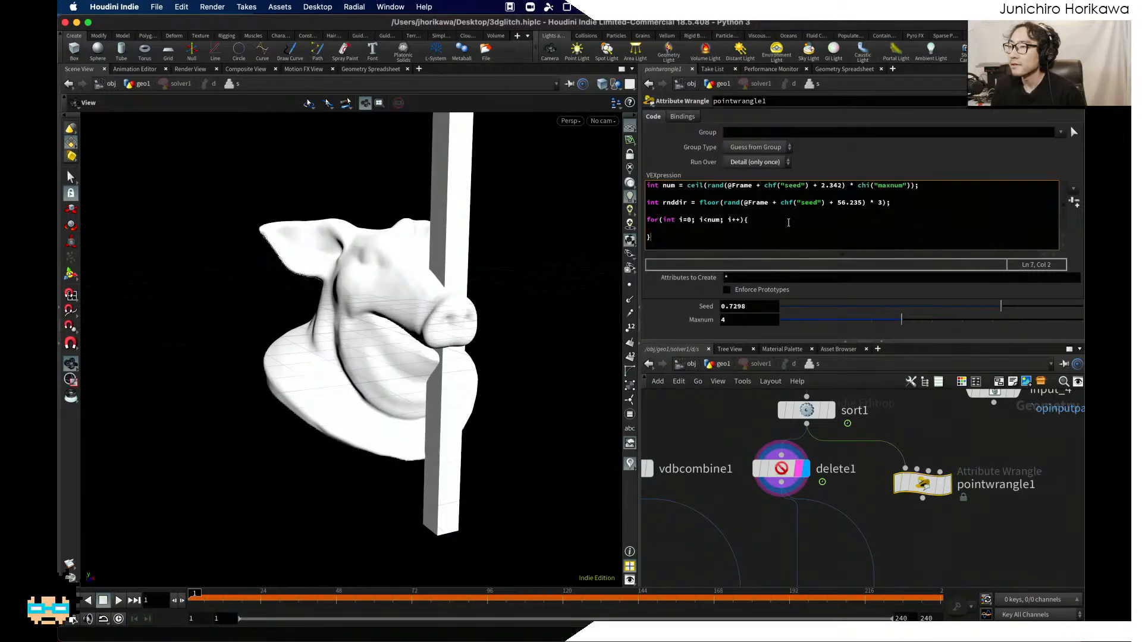
type("findattribval(<geometry>geometry, string attribclass, string attribute_name, int|stringvalue)")
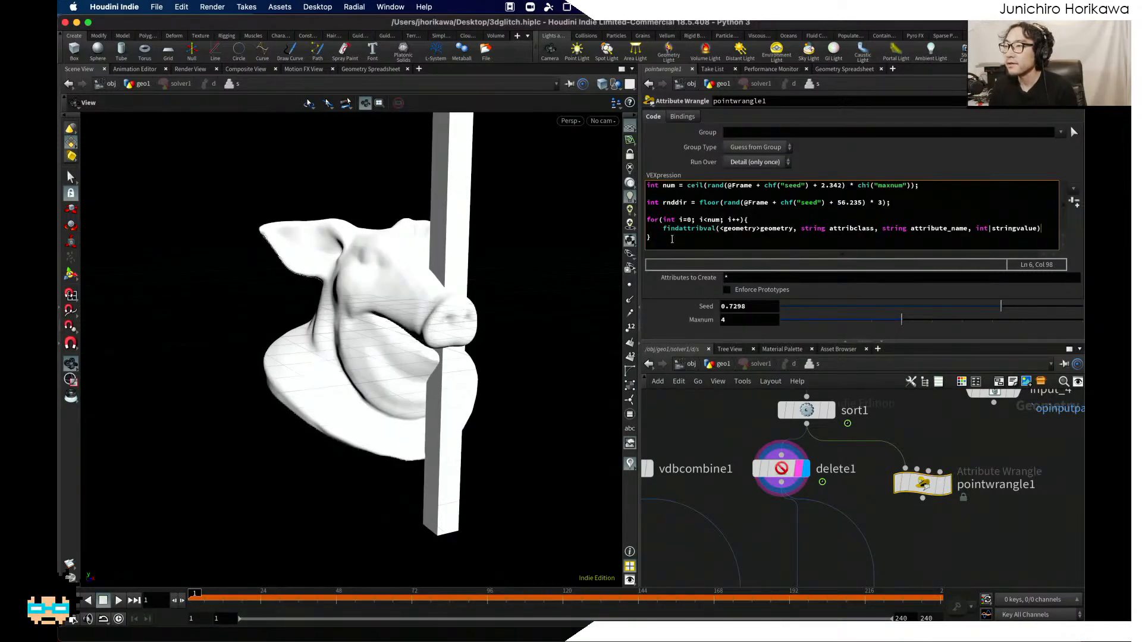
left_click_drag(792, 229, 751, 230)
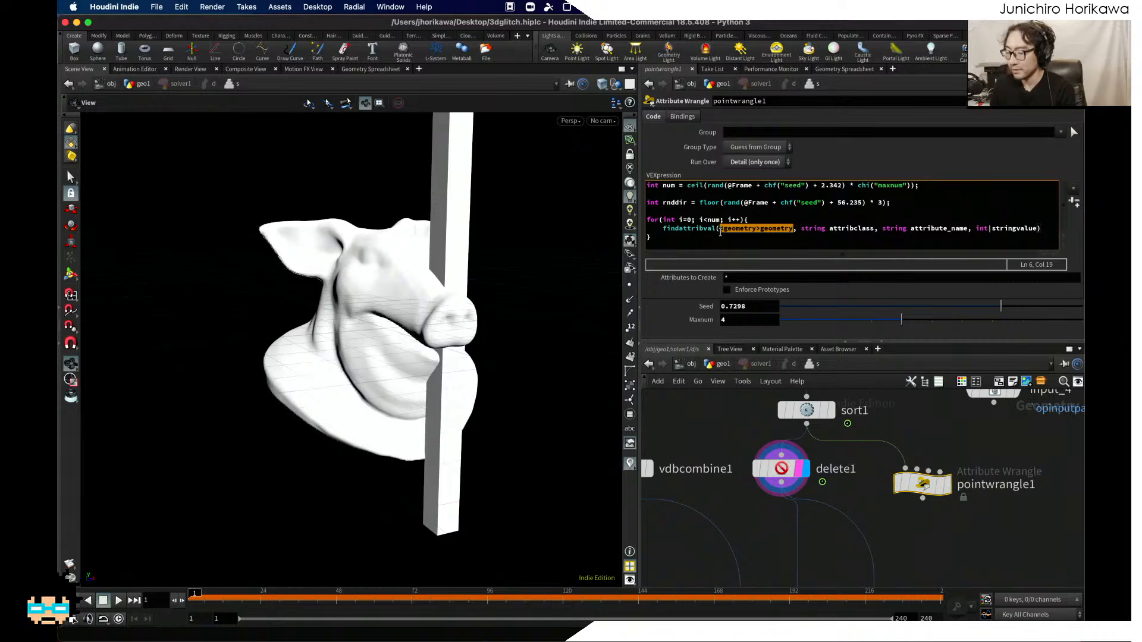
type("0")
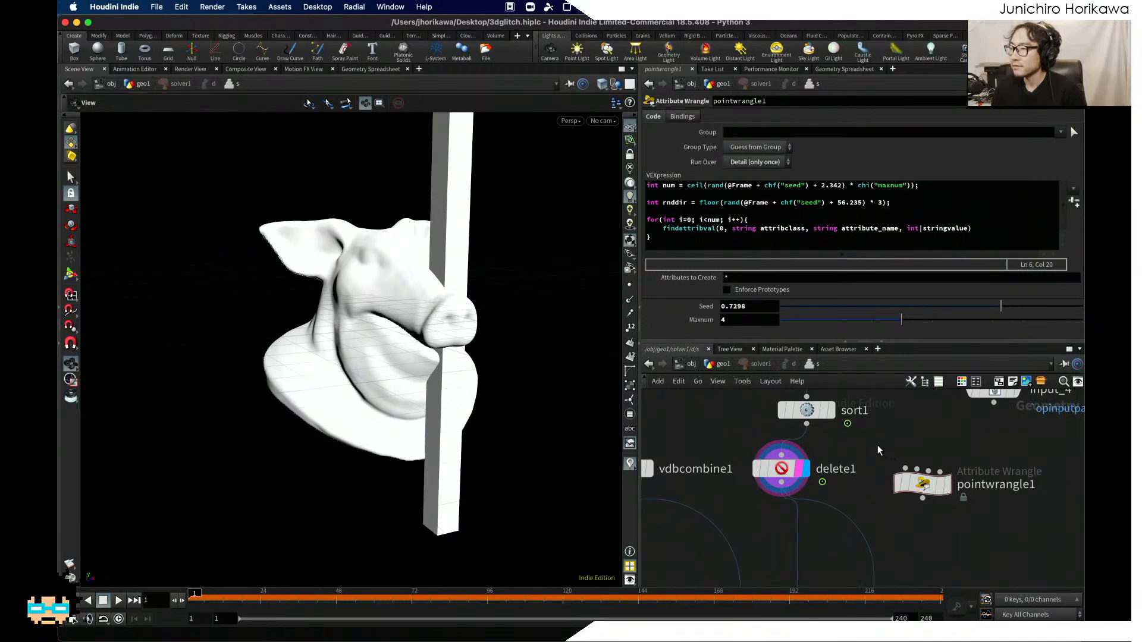
Step: Wire the sort1 output into pointwrangle1 and set the wrangle's Run Over option to Points
left_click_drag(806, 424, 915, 460)
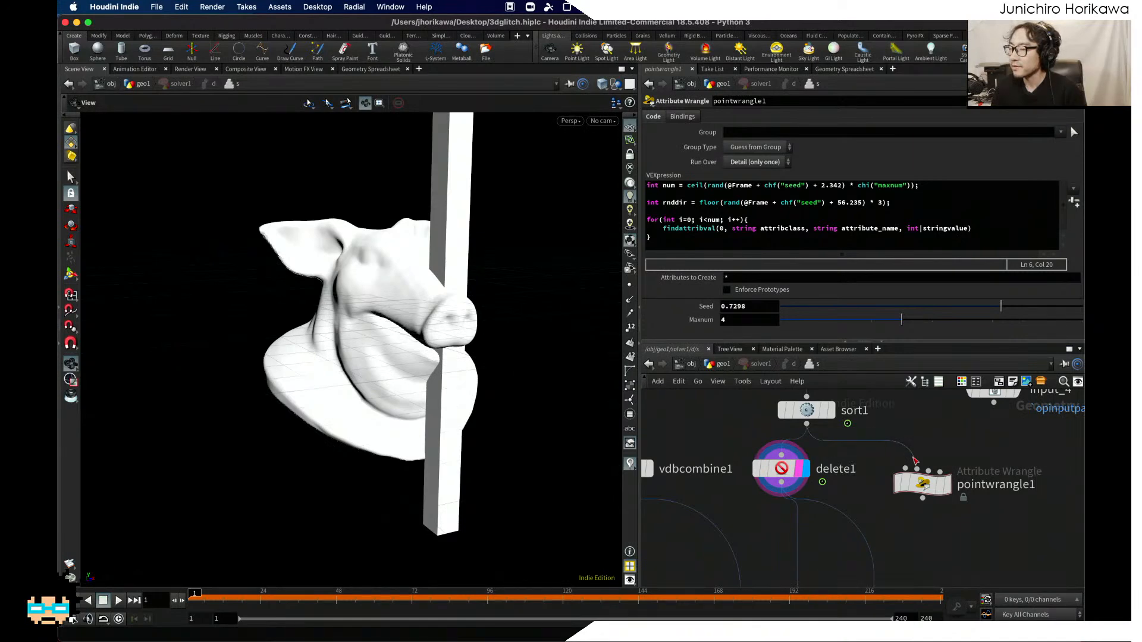
mouse_move(951, 486)
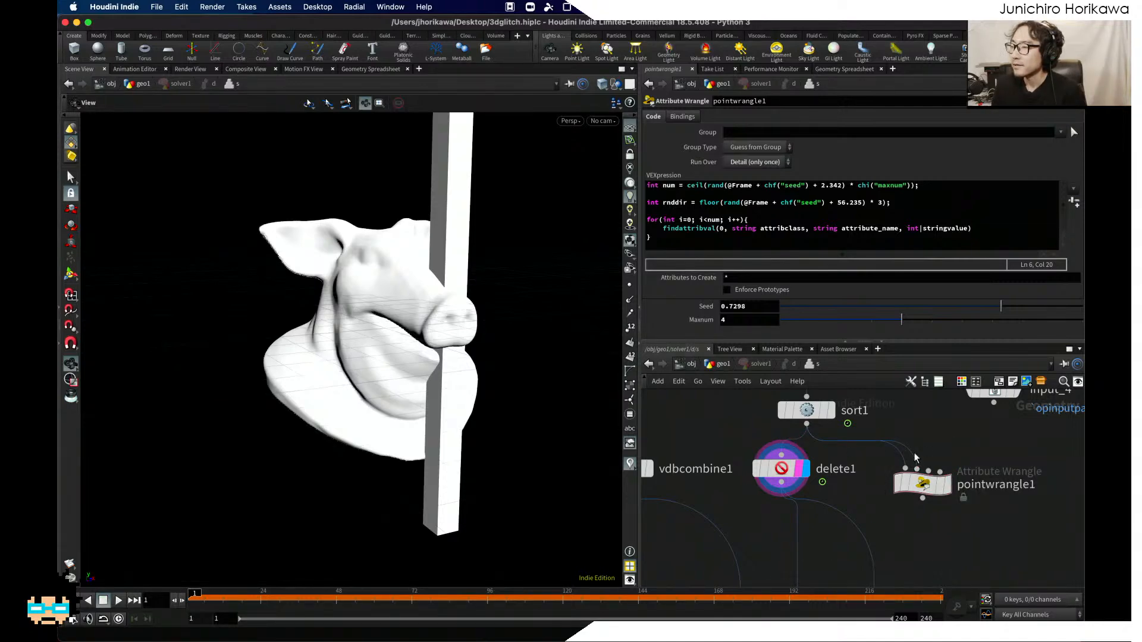
left_click(773, 162)
left_click(773, 201)
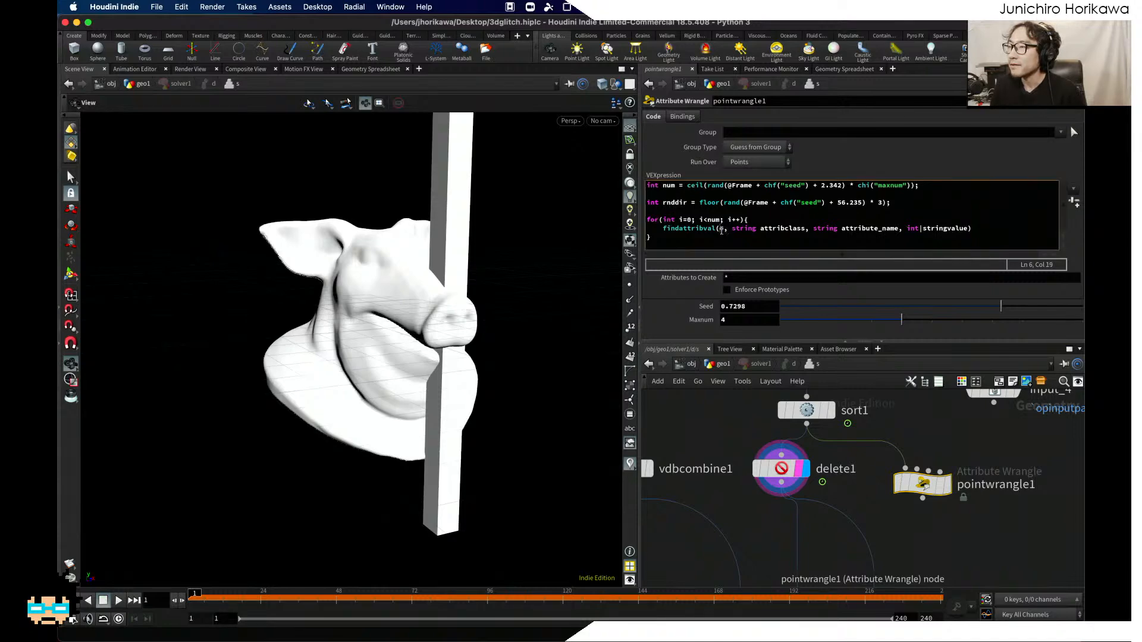
Step: Replace the remaining findattribval placeholders with "point" as class, "dir" as attribute name and rnddir as value
double_click(722, 229)
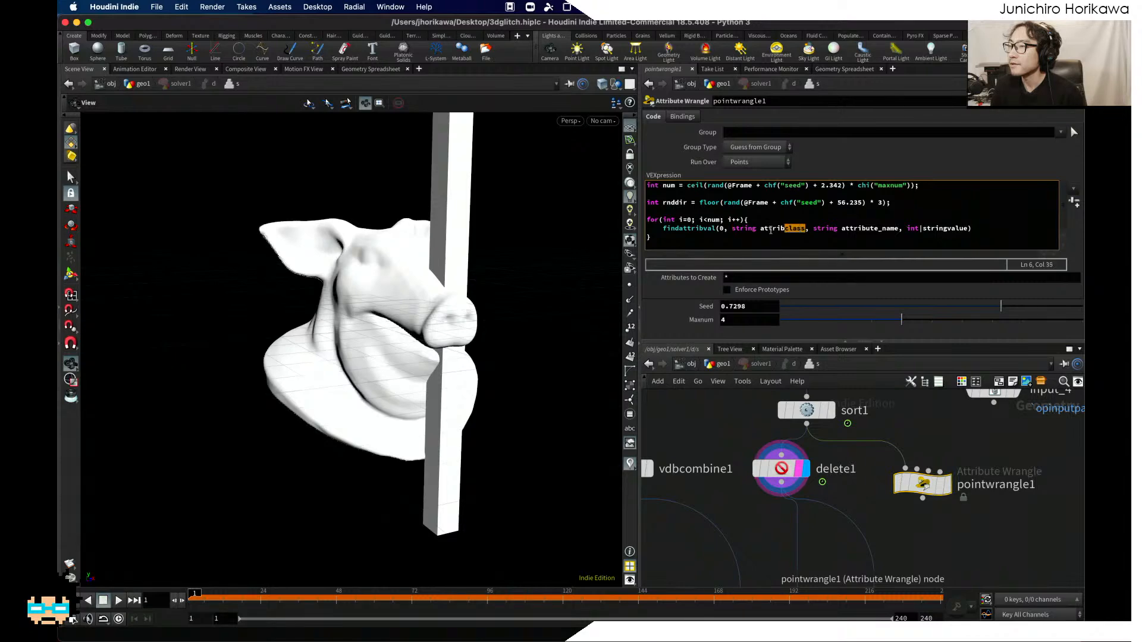
left_click_drag(770, 231, 733, 231)
type("\"")
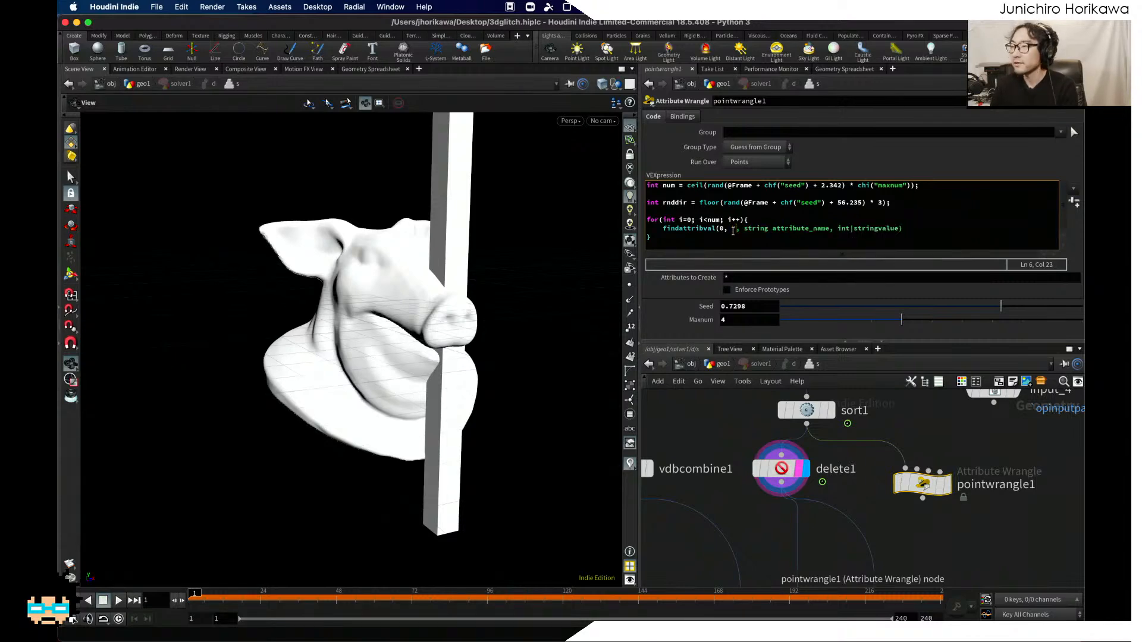
type("point\"")
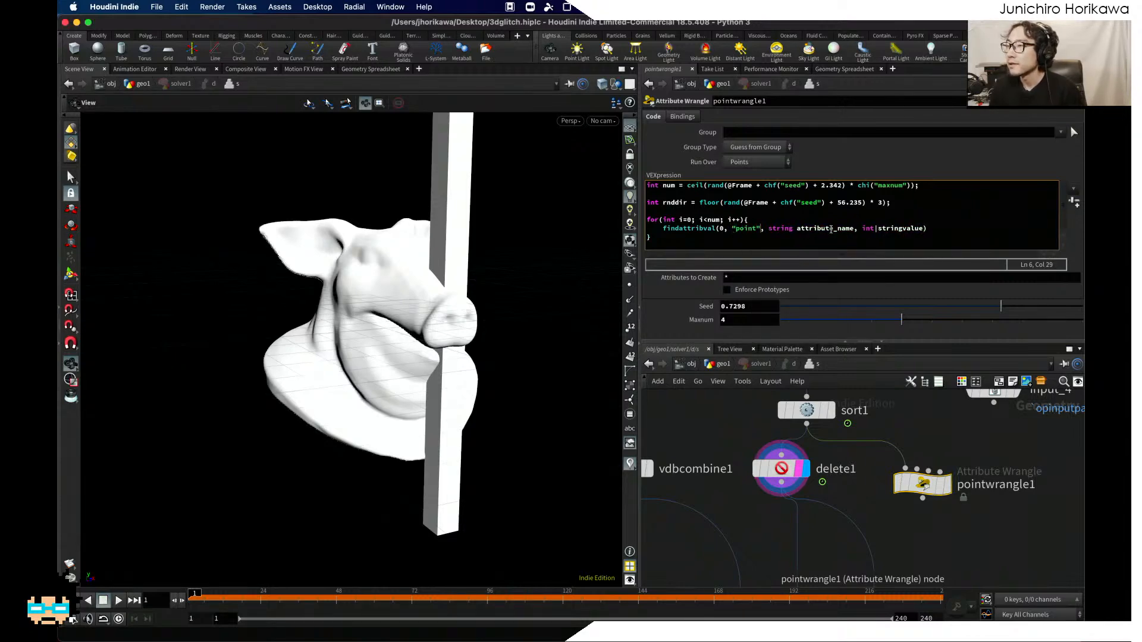
left_click(812, 230)
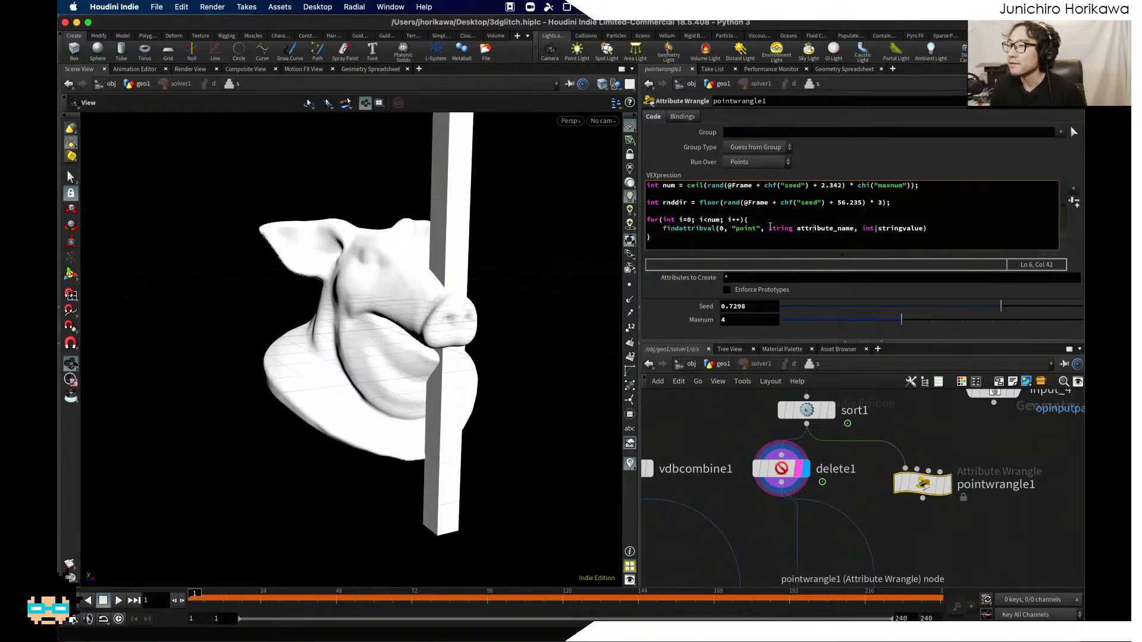
left_click_drag(774, 228, 851, 231)
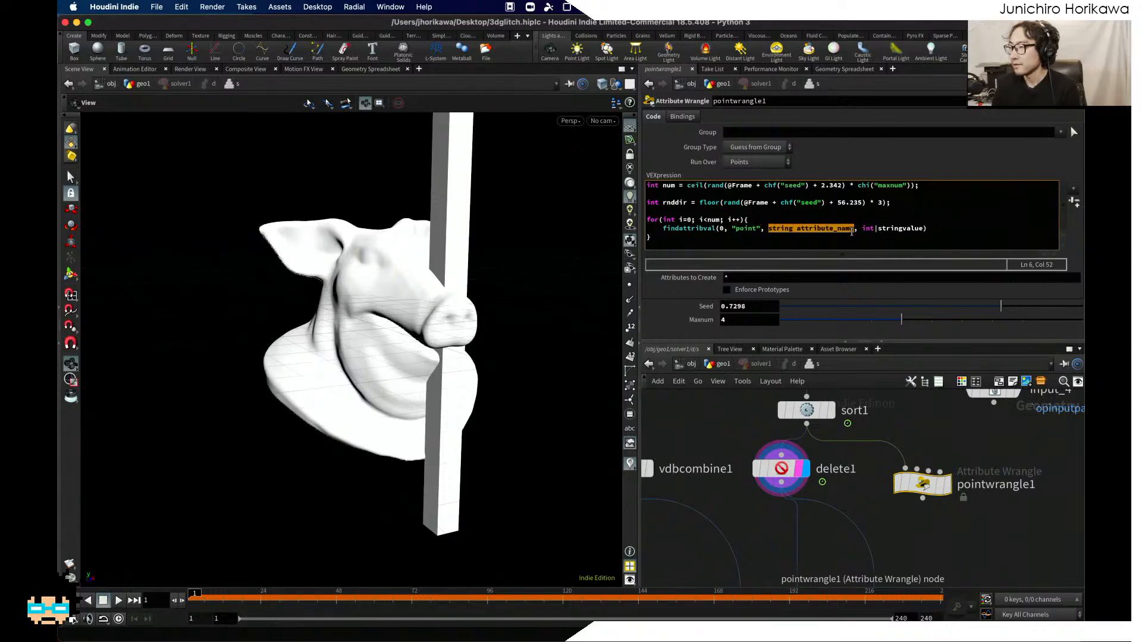
type("\"dir")
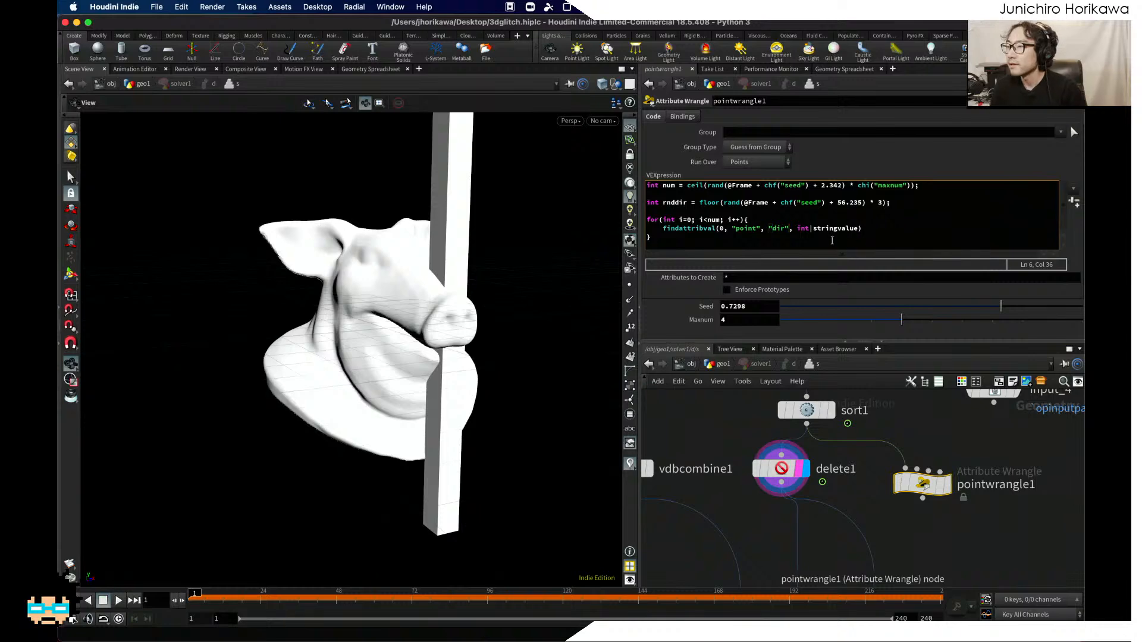
left_click_drag(797, 229, 856, 229)
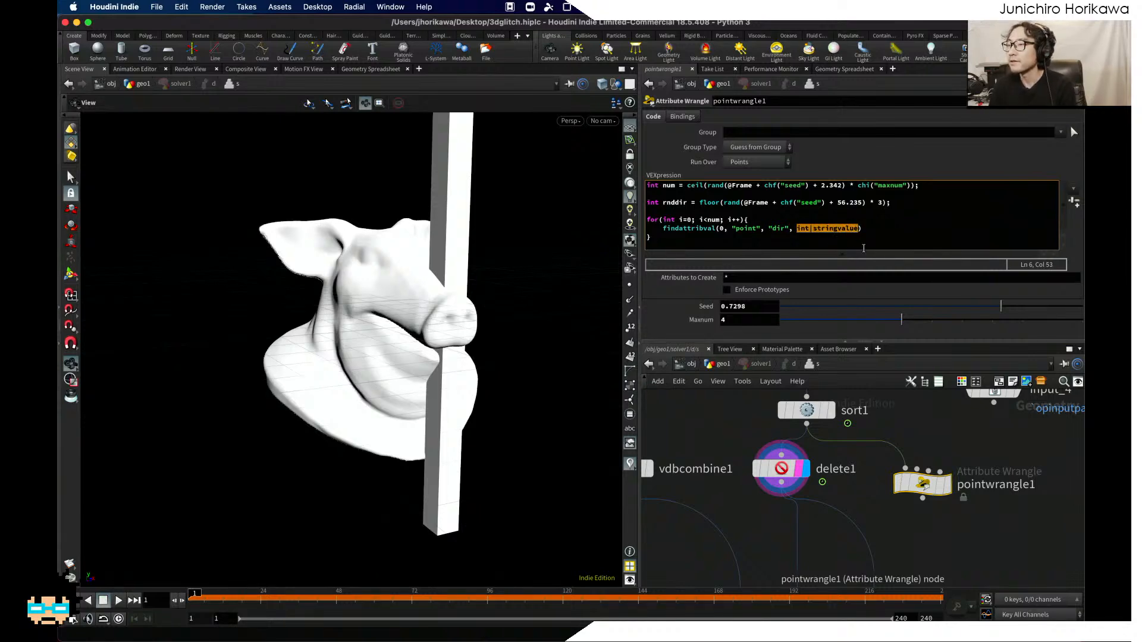
type("rnddir")
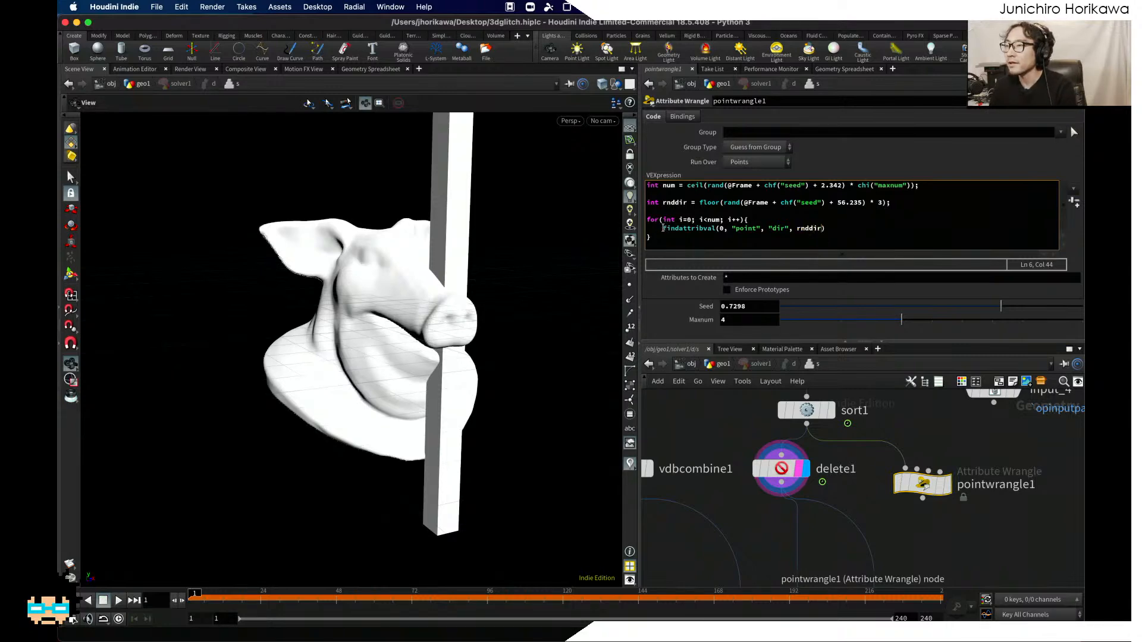
Step: Assign the findattribval call in the for loop to an integer array declared as int pts[] and end the line with a semicolon
left_click(662, 229)
type("int p")
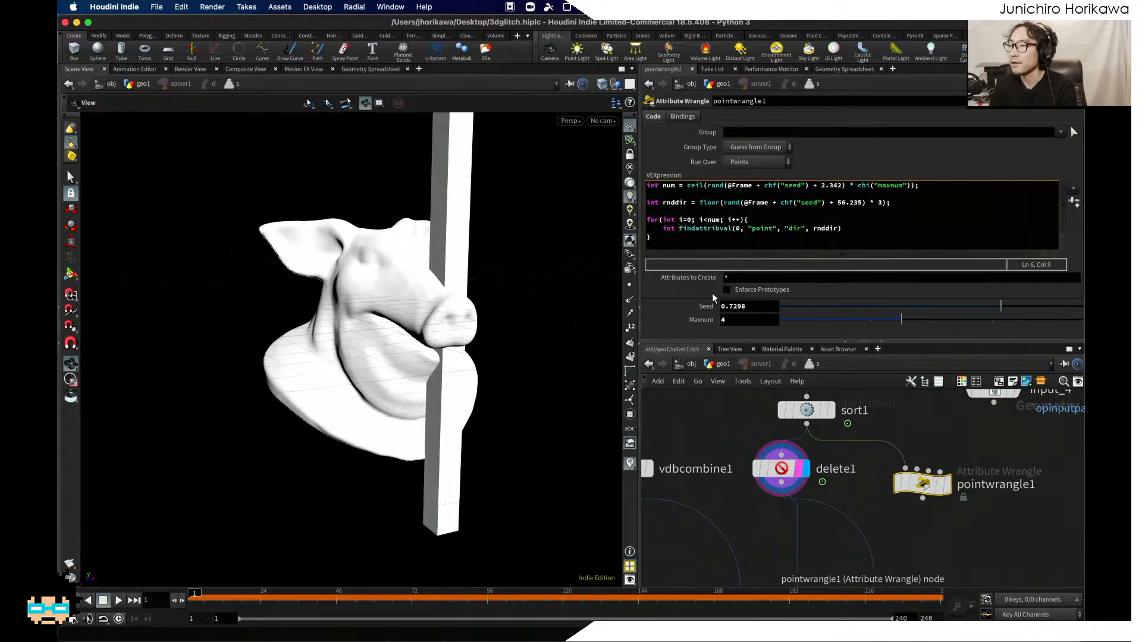
type("ts[] =")
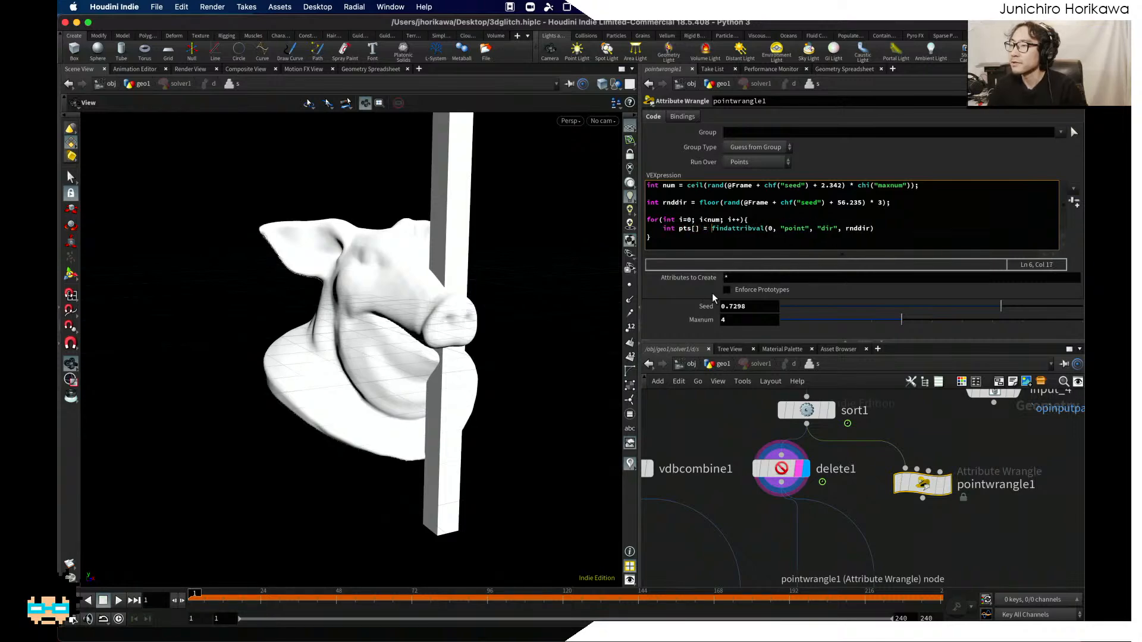
left_click(904, 231)
type(";")
key("Return")
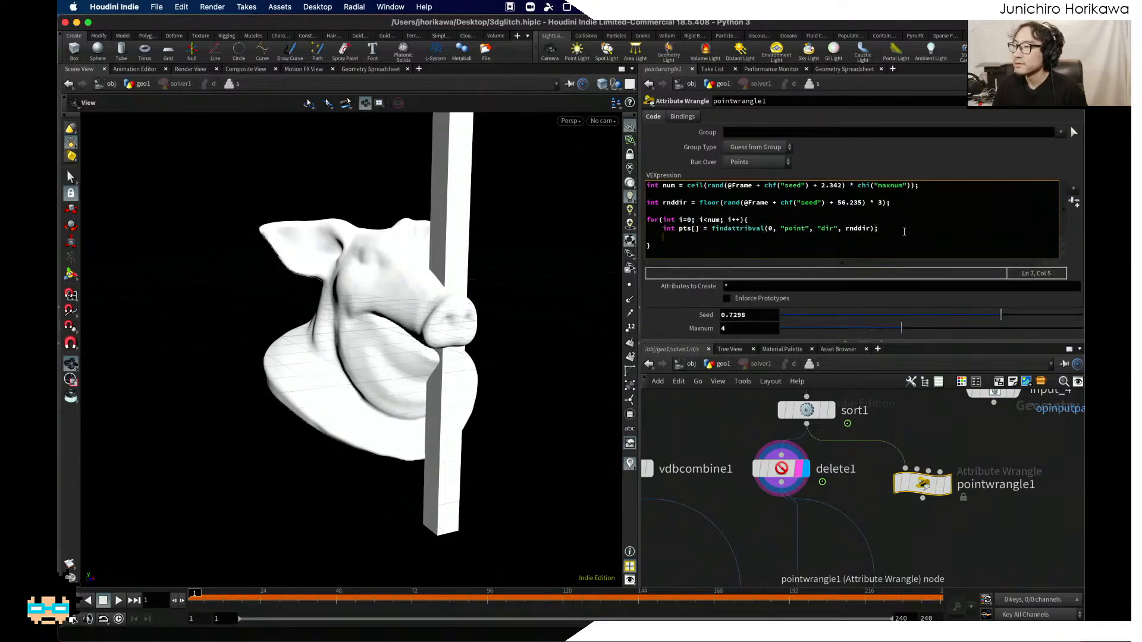
left_click_drag(898, 230, 708, 227)
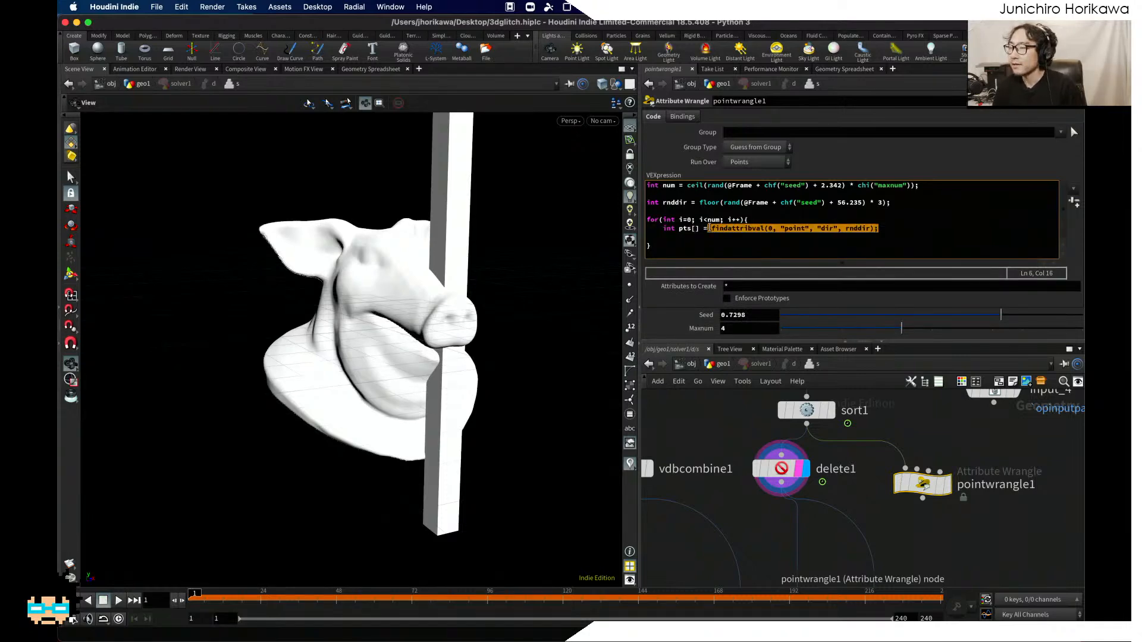
Step: Set sort1's Point Sort to Random and copy the primitive sort seed expression $FF + 34 into the point sort seed
left_click(810, 412)
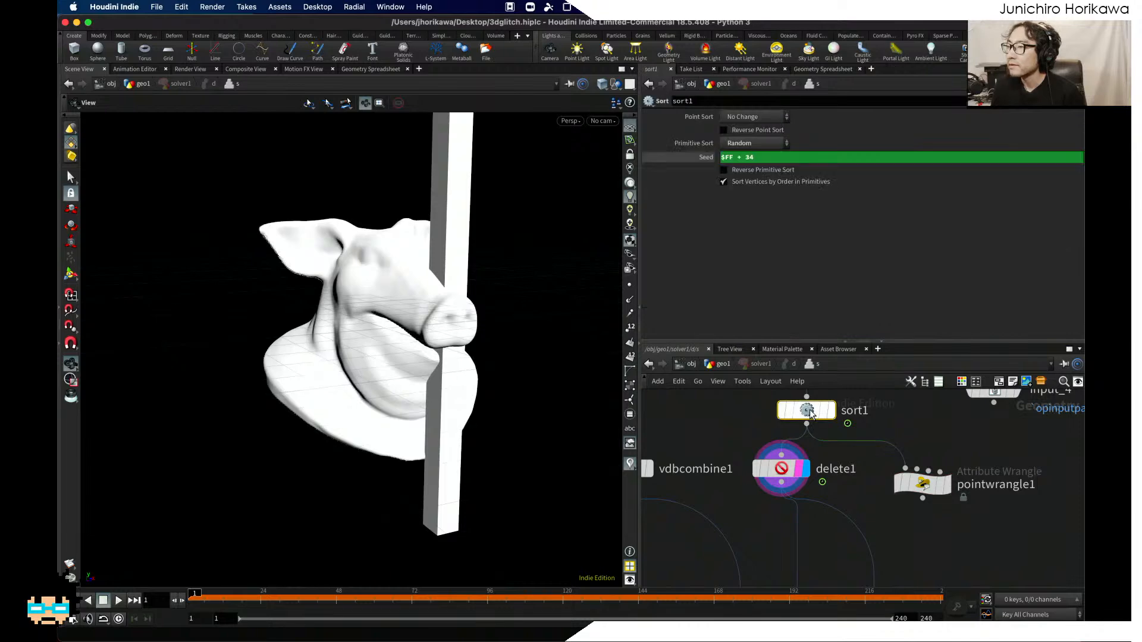
mouse_move(811, 415)
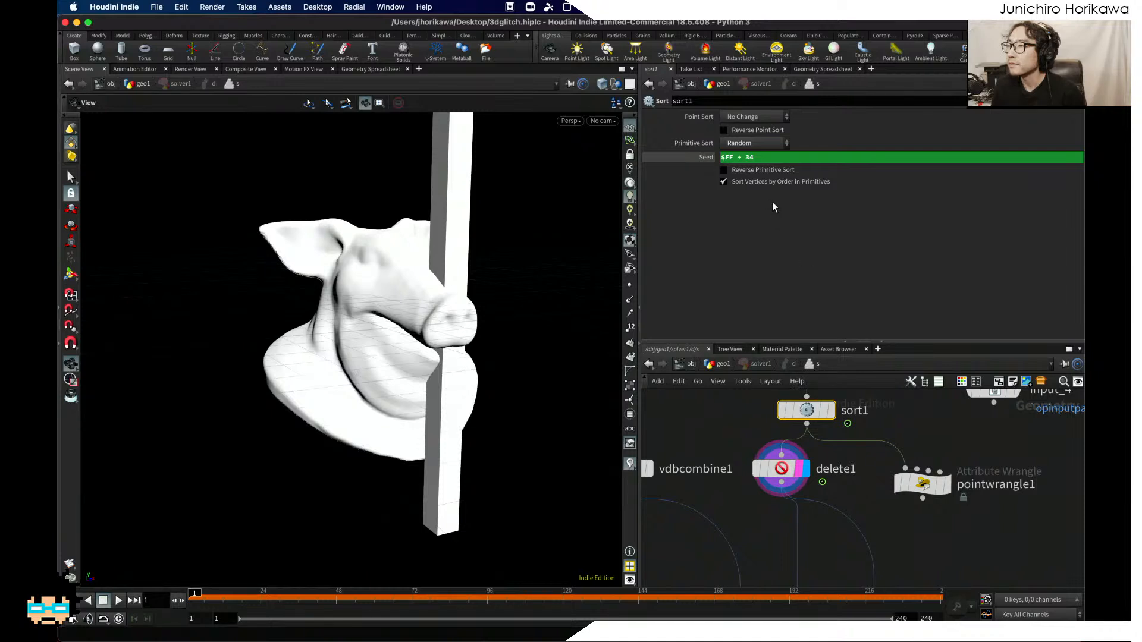
left_click(744, 118)
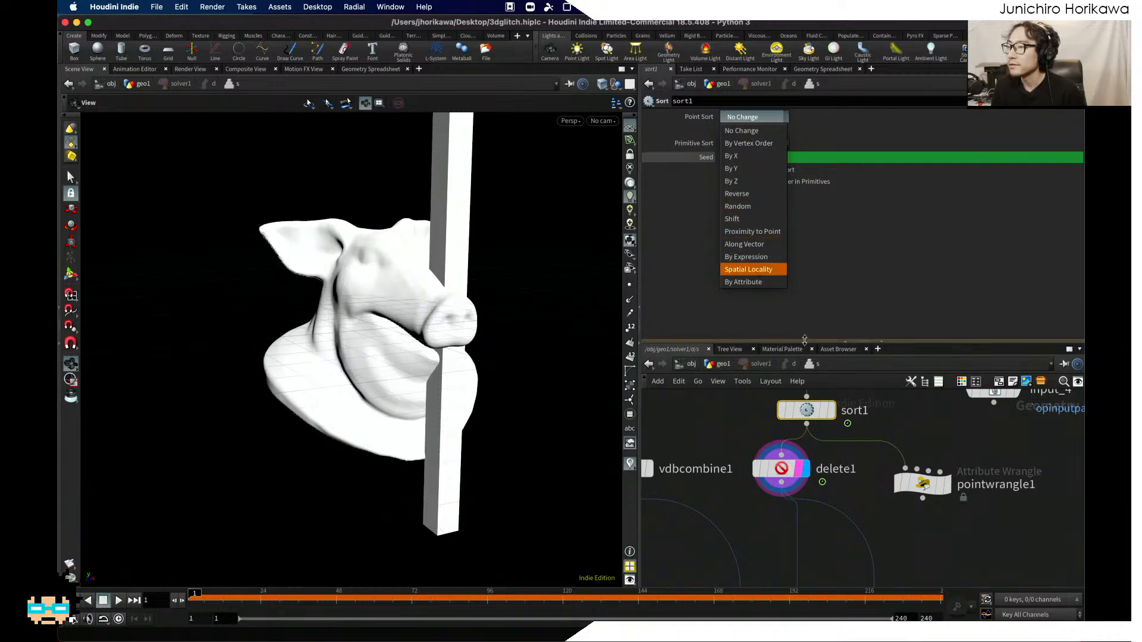
left_click(752, 207)
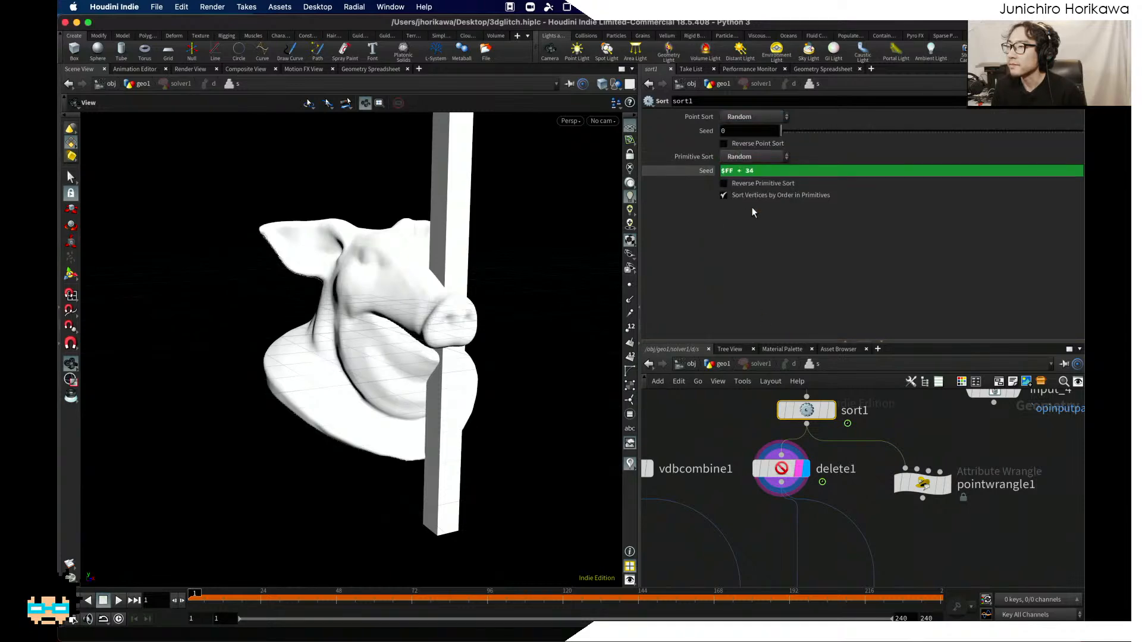
left_click(762, 171)
key("super+c")
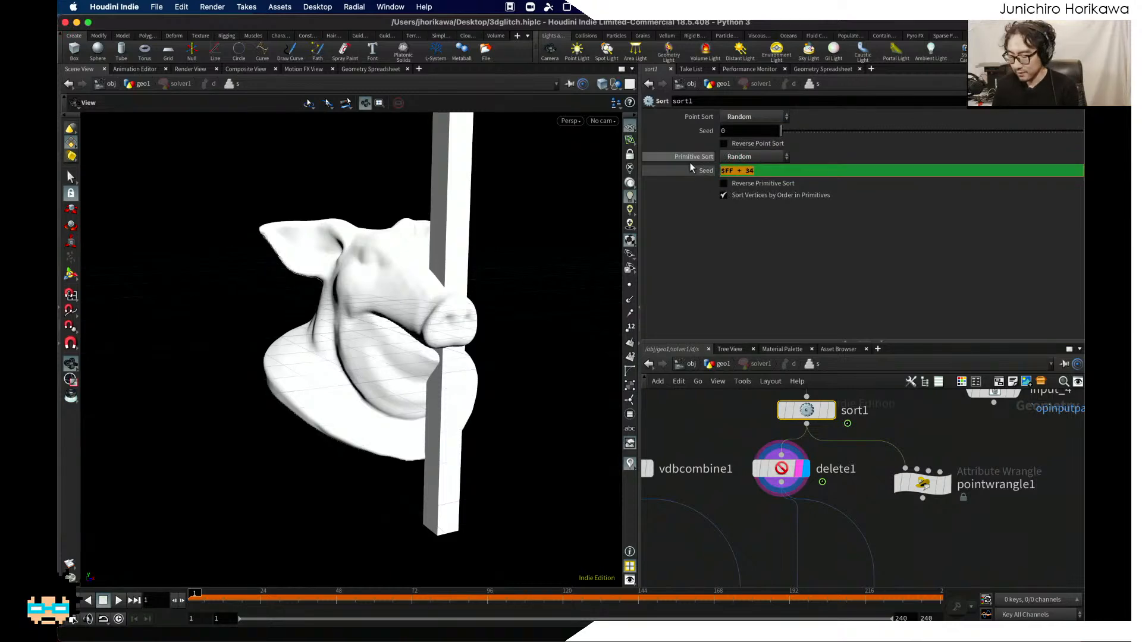
left_click(743, 131)
key("super+v")
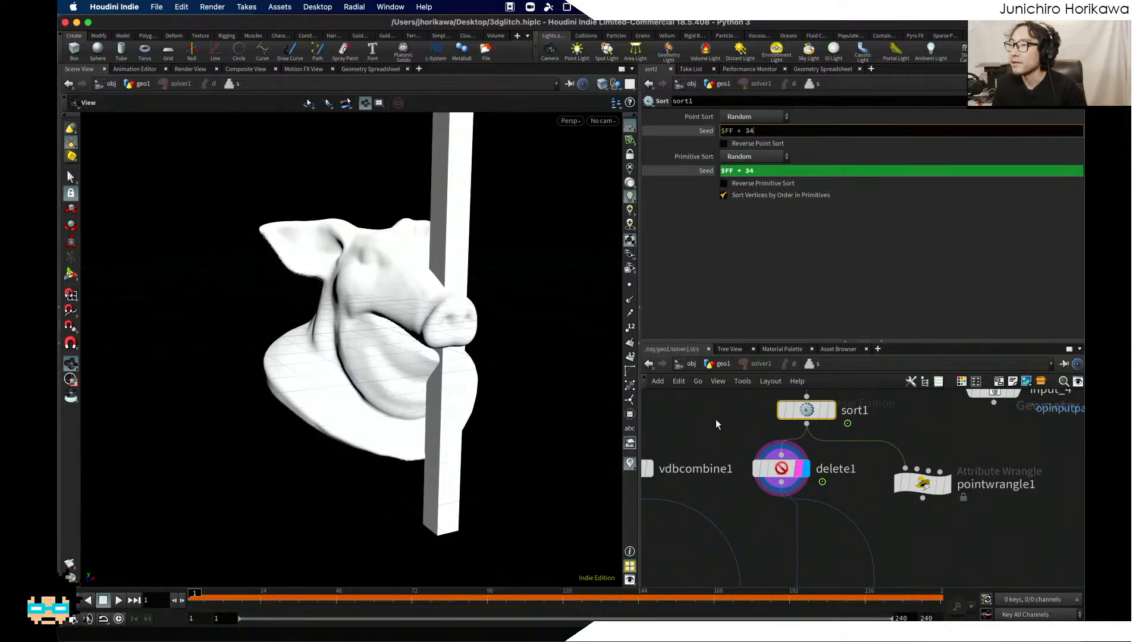
left_click(722, 421)
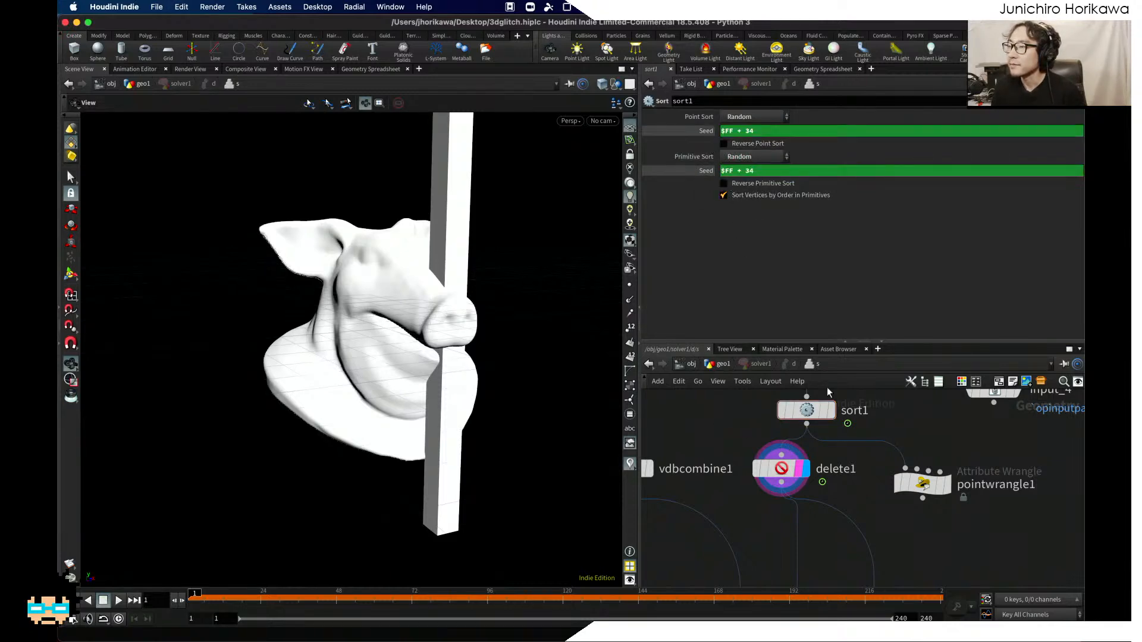
Step: Move the int pts[] line in pointwrangle1 out of the for loop to directly below rnddir, leaving one blank line before the loop
left_click(922, 483)
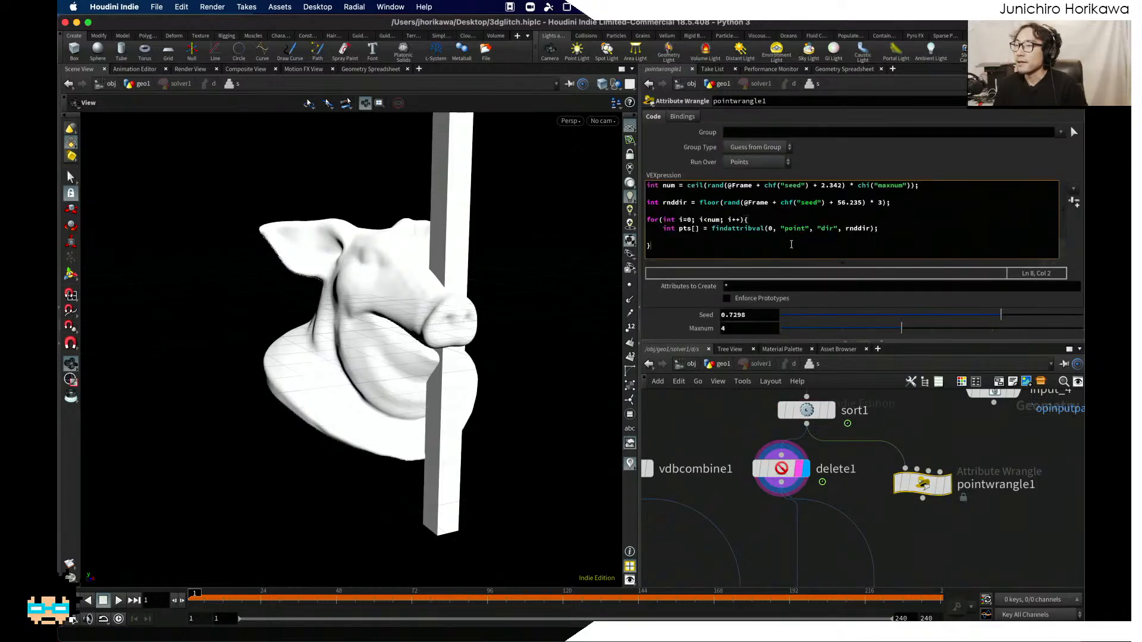
left_click(723, 236)
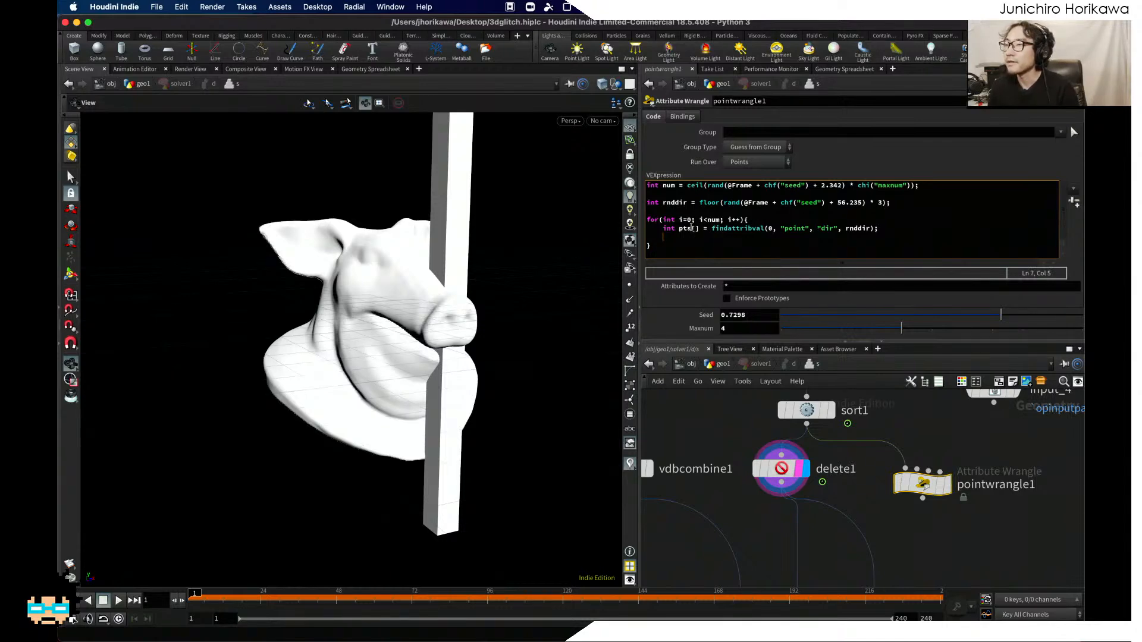
left_click_drag(904, 229, 663, 229)
key("super+c")
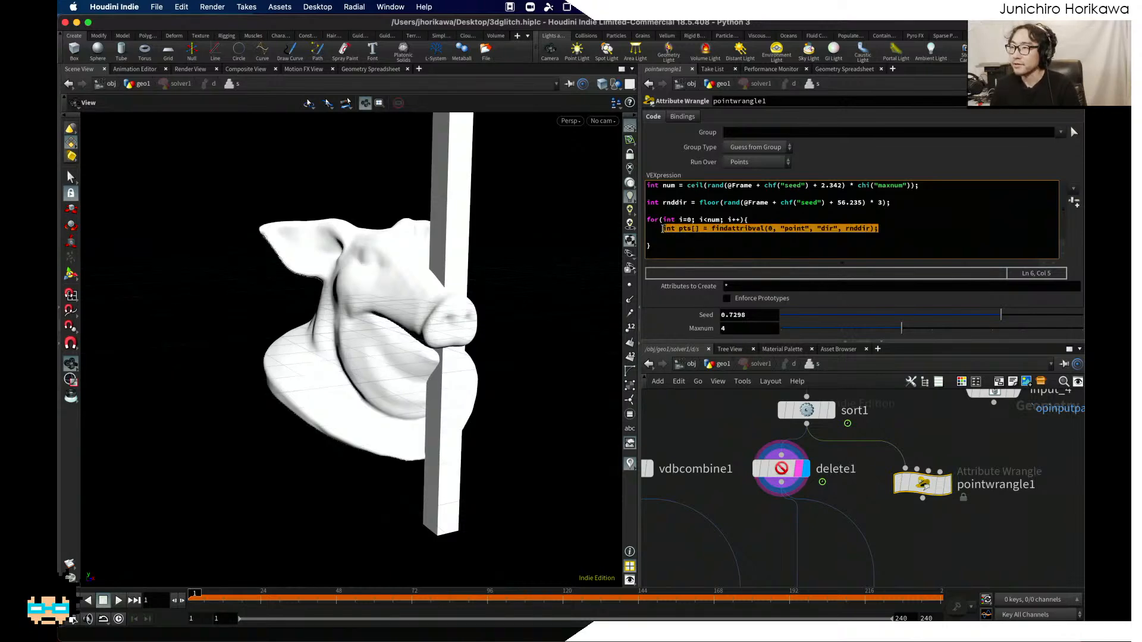
key("BackSpace")
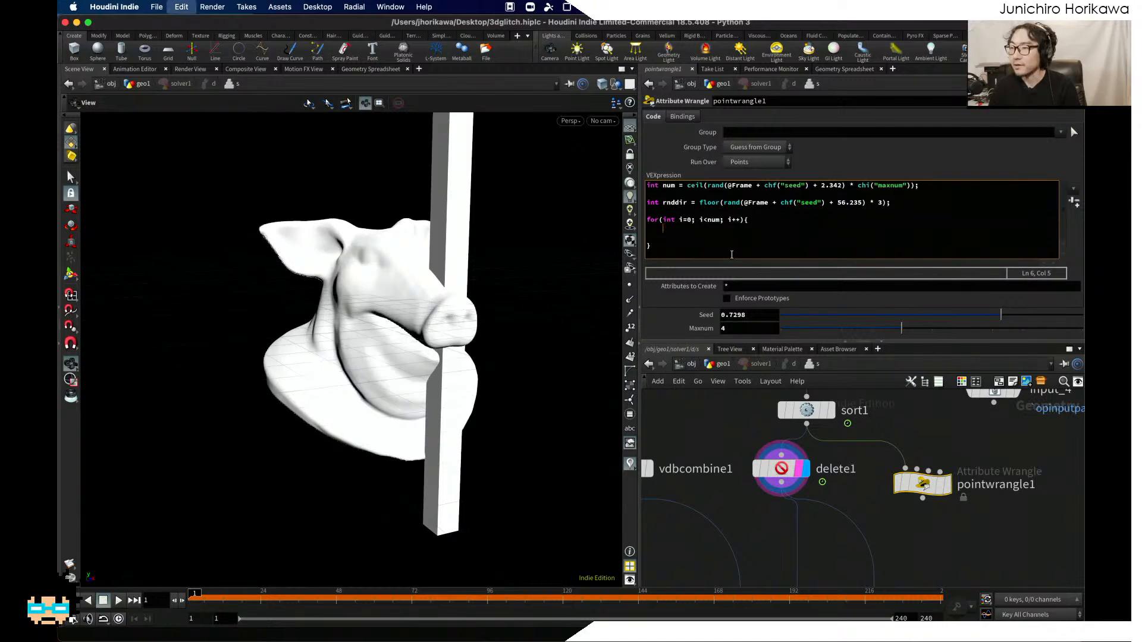
left_click(716, 209)
key("Return")
key("Return")
key("super+v")
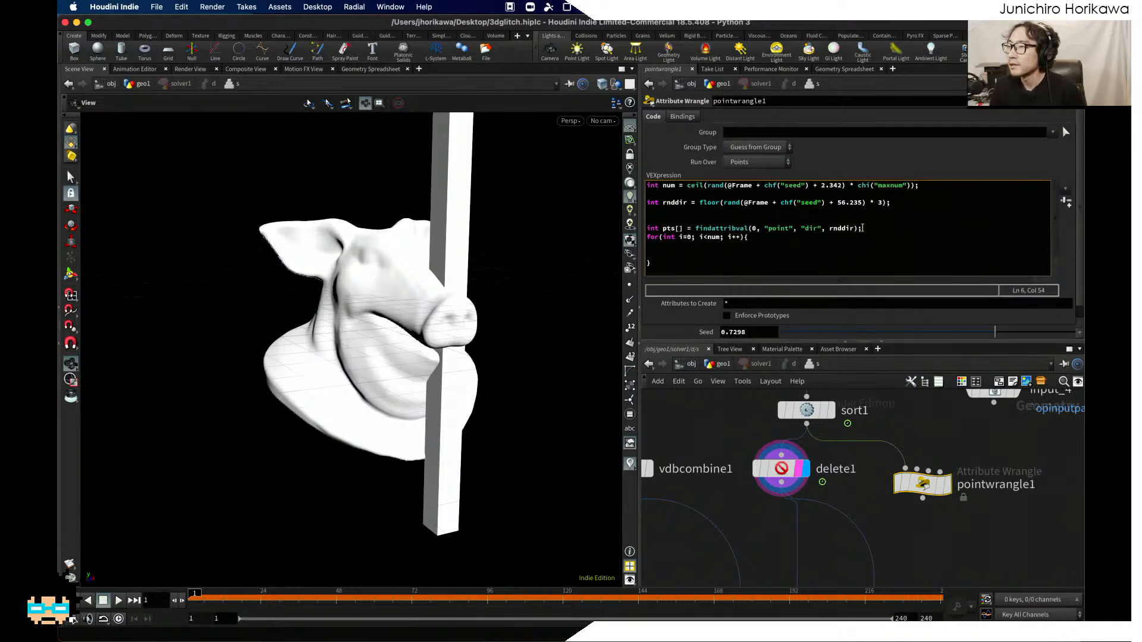
left_click(800, 218)
key("BackSpace")
key("BackSpace")
left_click(1065, 201)
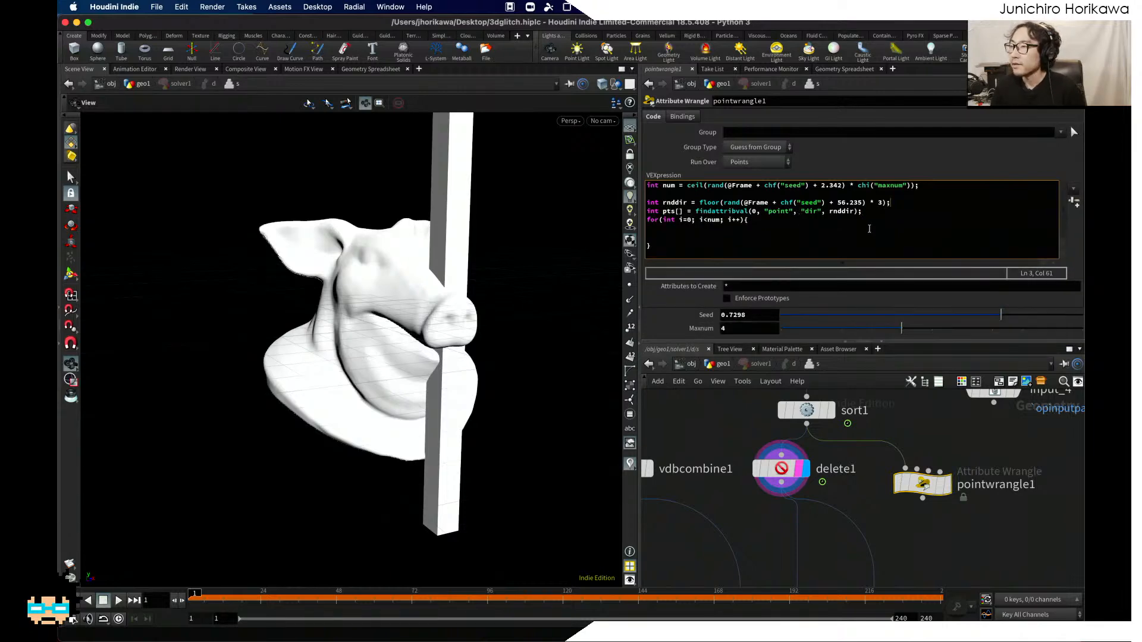
key("Return")
Step: Add int pt = pts[i]; inside the for loop and remove the extra blank line below it
left_click(743, 246)
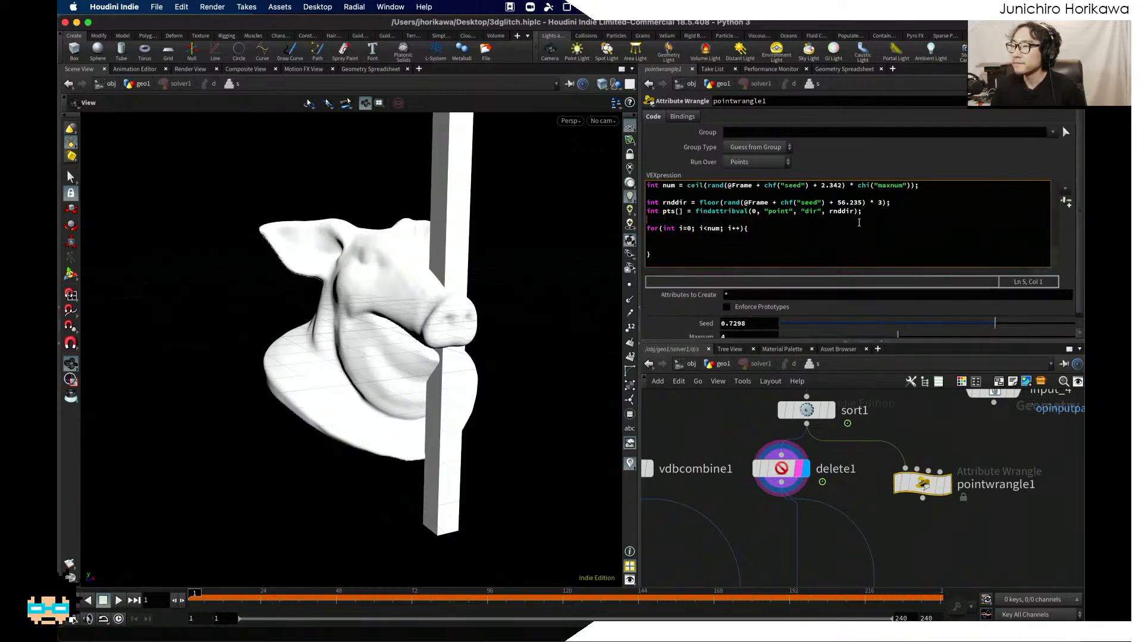
key("Up")
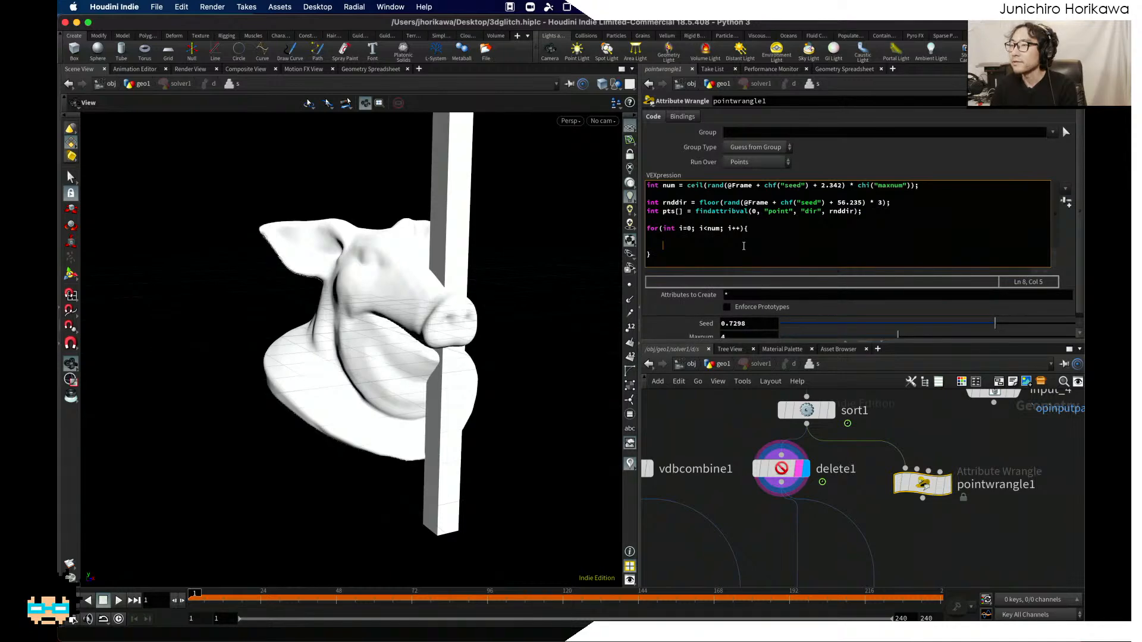
type("int pt = ")
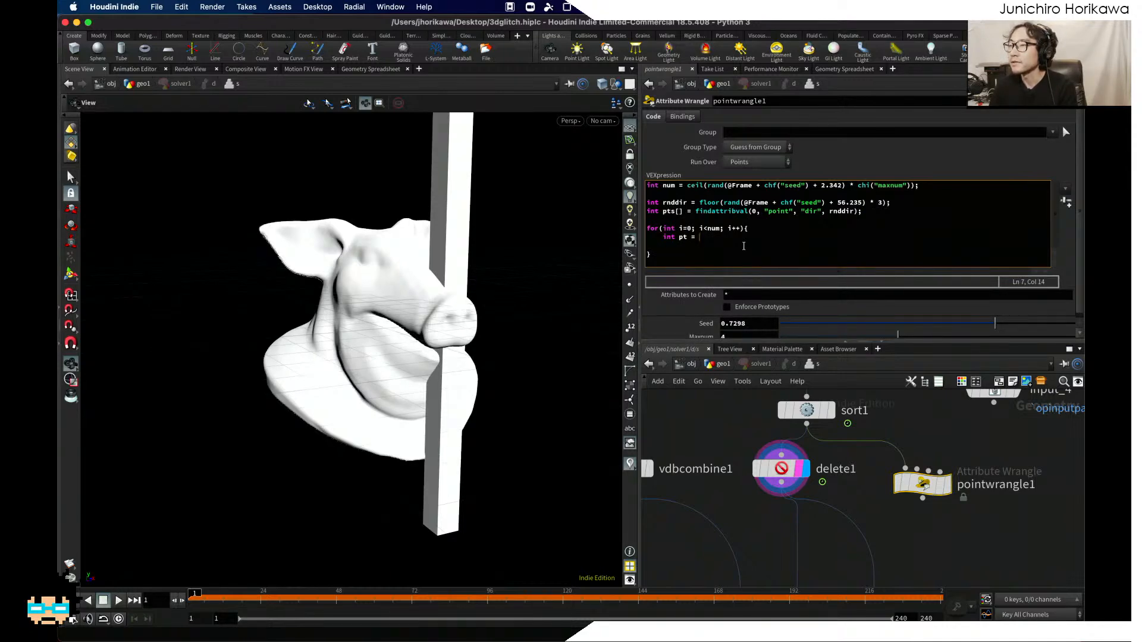
type("pts[i];")
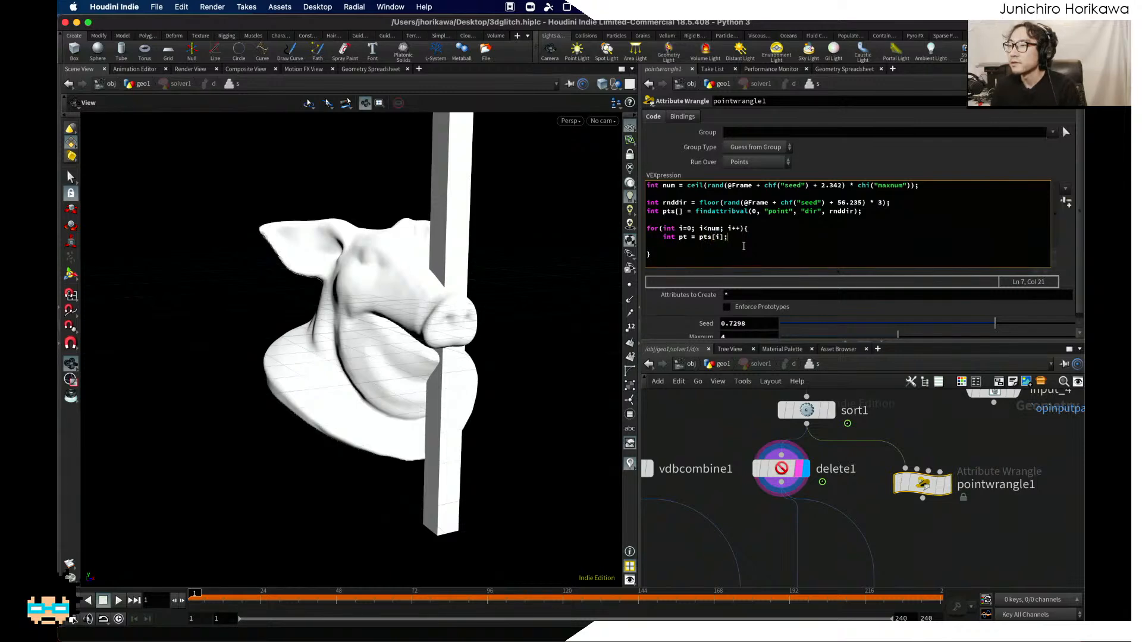
left_click_drag(699, 246, 618, 244)
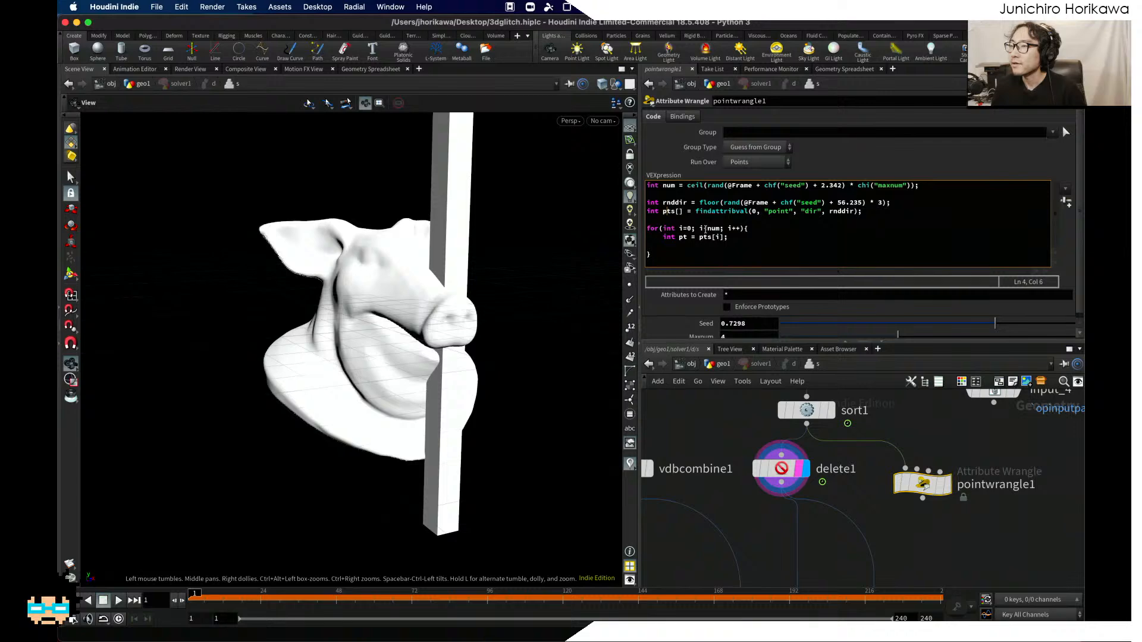
left_click(701, 228)
left_click_drag(674, 246, 642, 246)
key("BackSpace")
key("BackSpace")
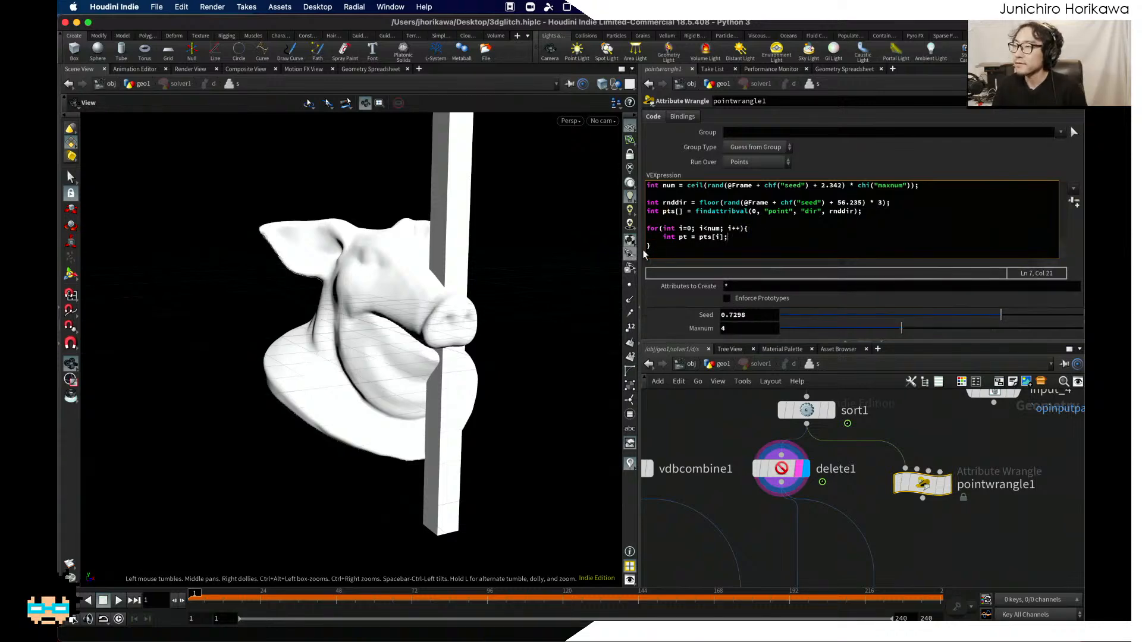
key("Return")
type("if(")
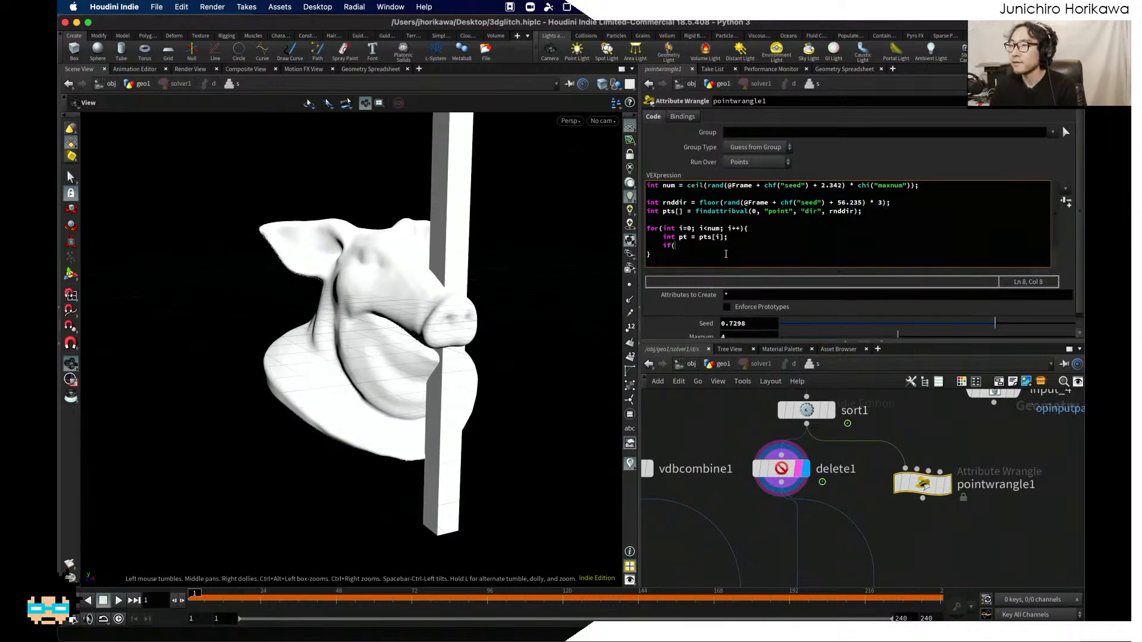
type("@ptnum")
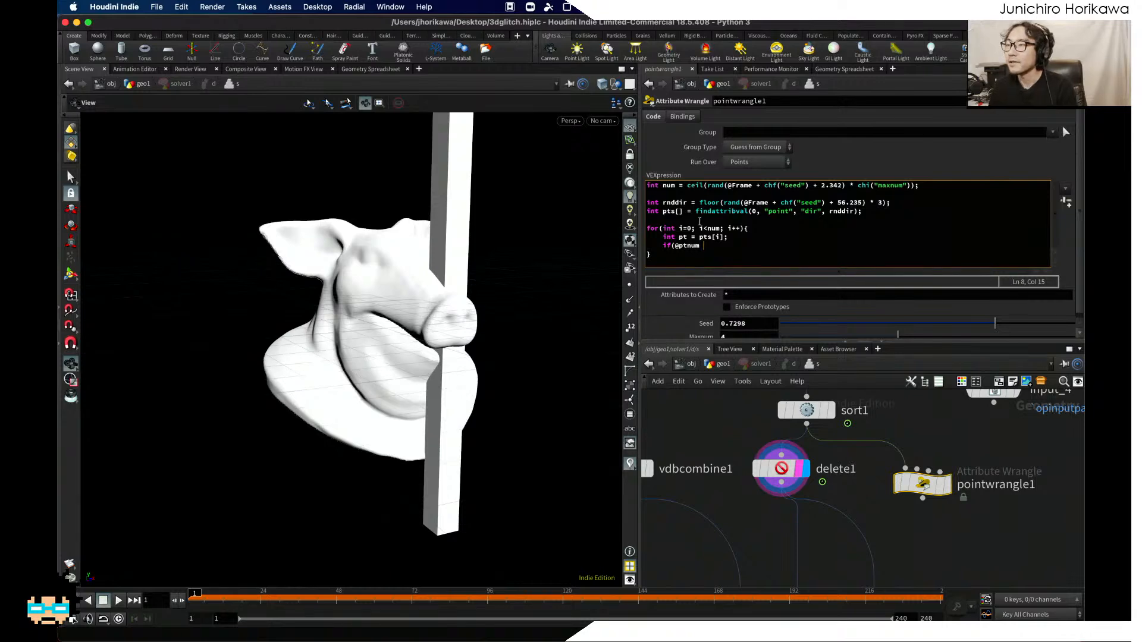
left_click(699, 222)
key("Return")
type("int de")
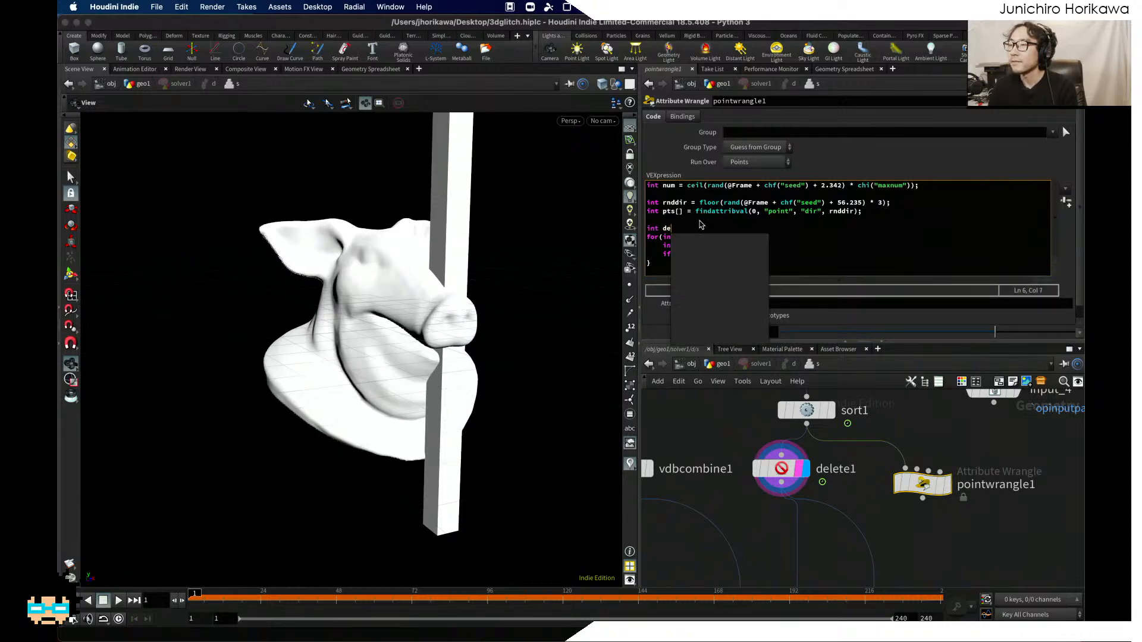
type("lete")
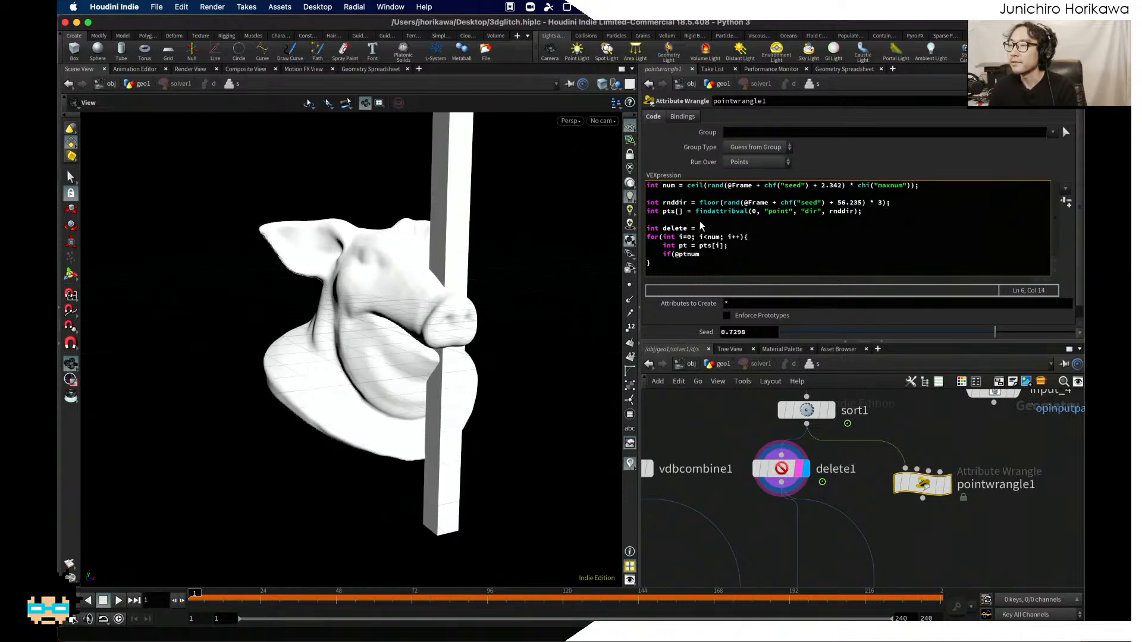
type(" = 1;")
left_click(720, 256)
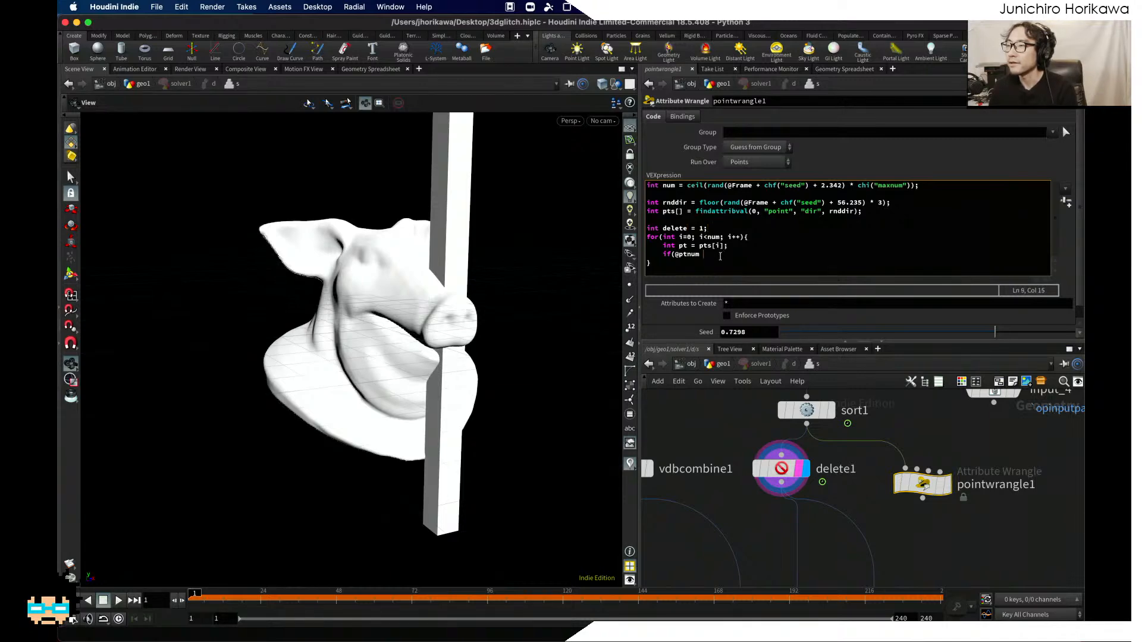
type("== pt){")
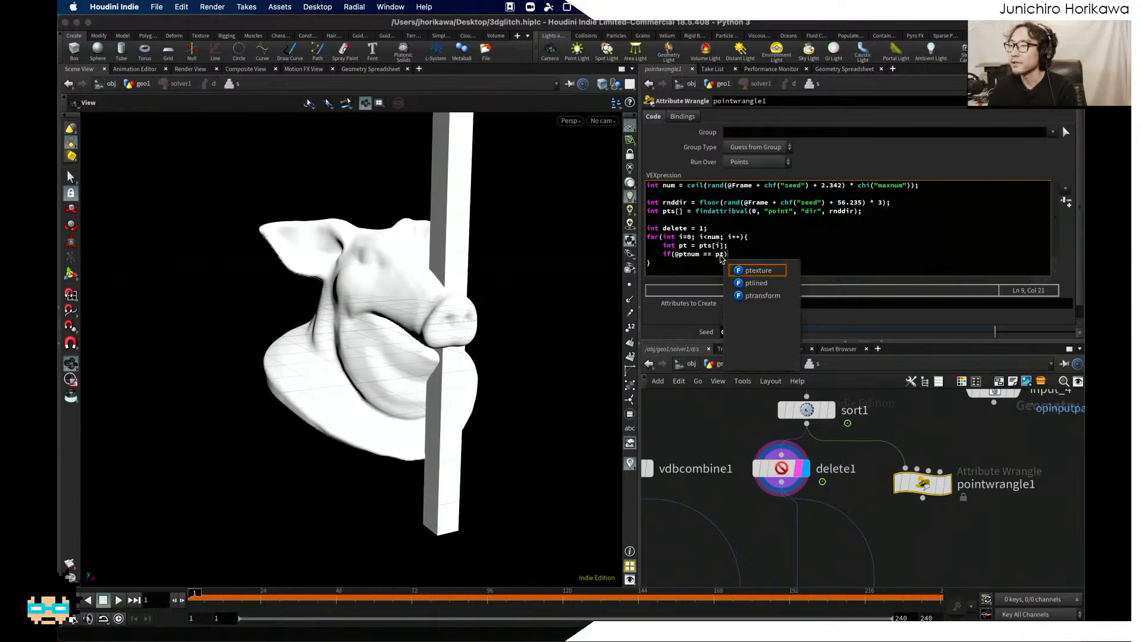
key("Return")
key("Tab")
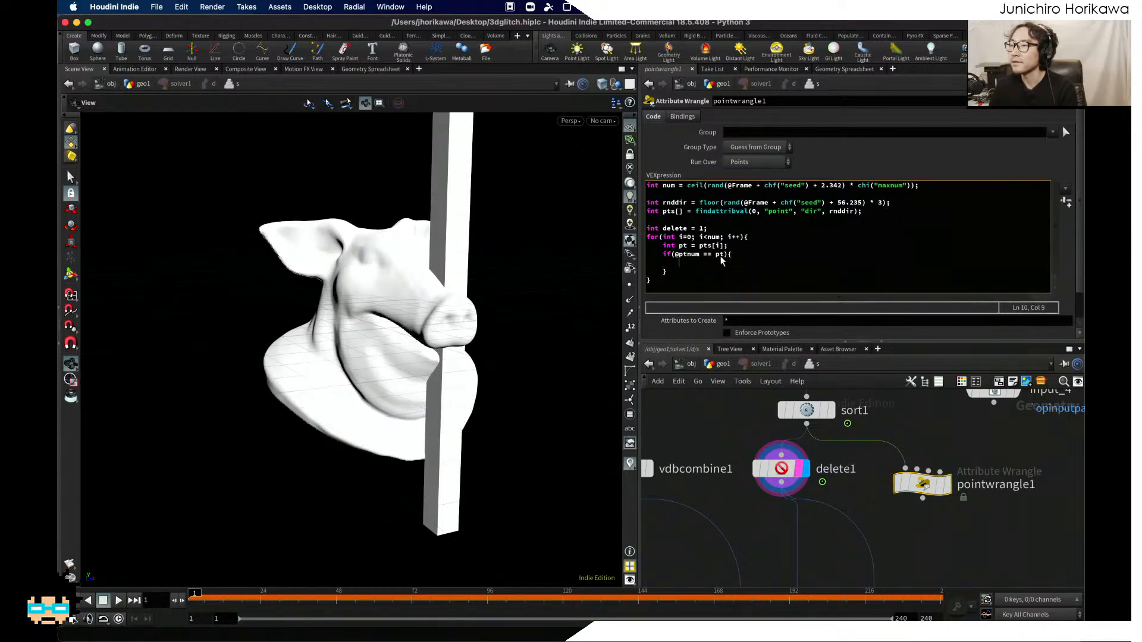
type("delete = 0;")
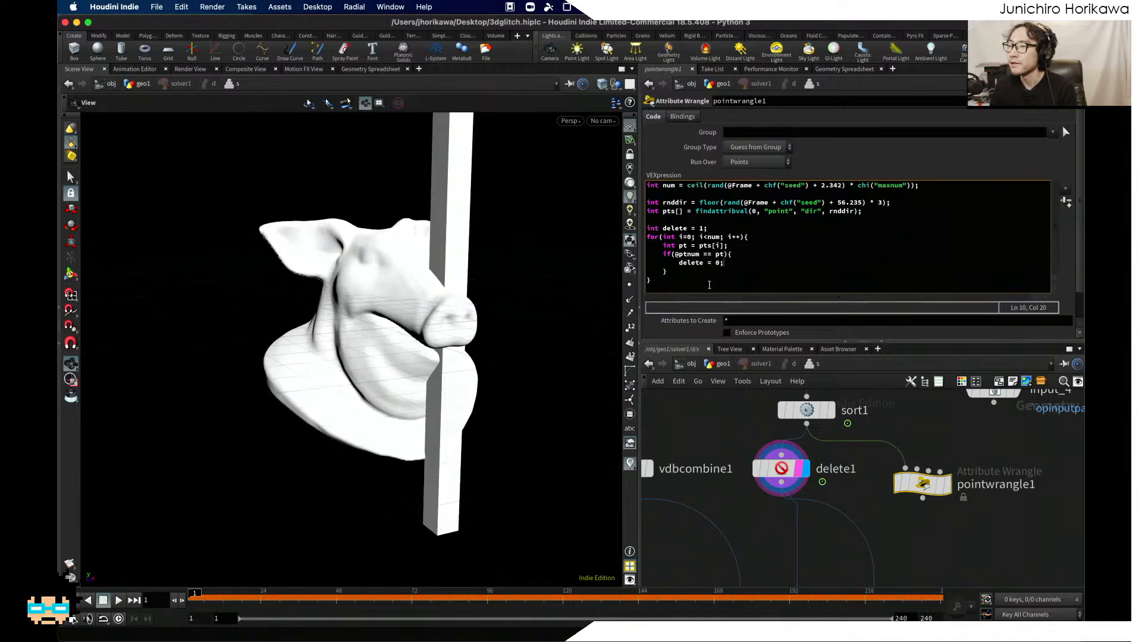
left_click(709, 284)
key("Return")
type("if(")
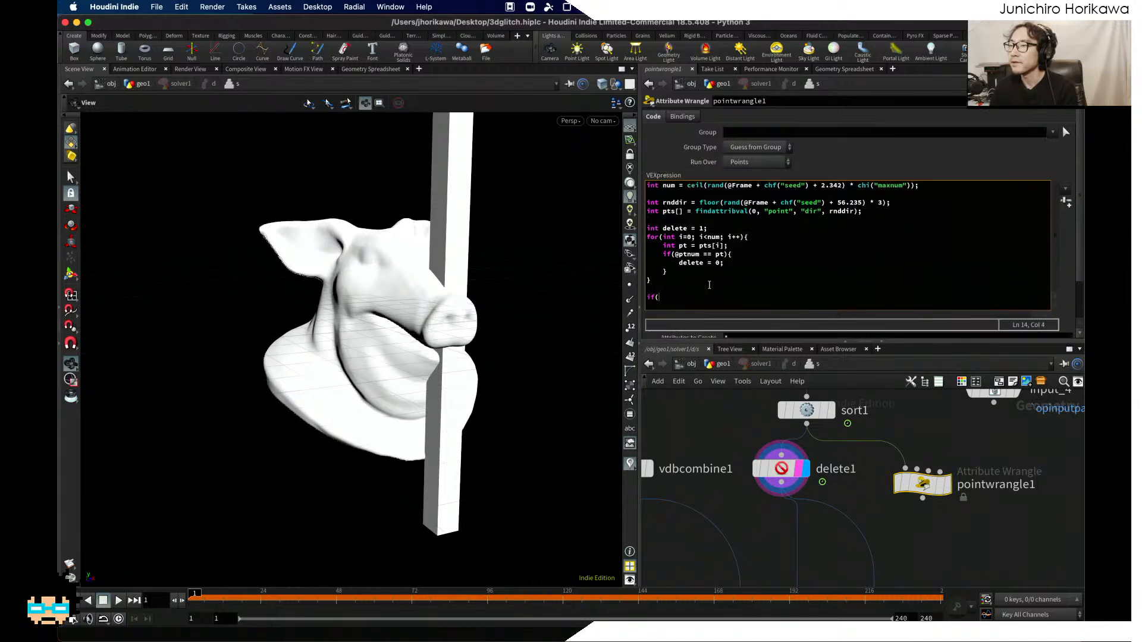
type("delete == 1)")
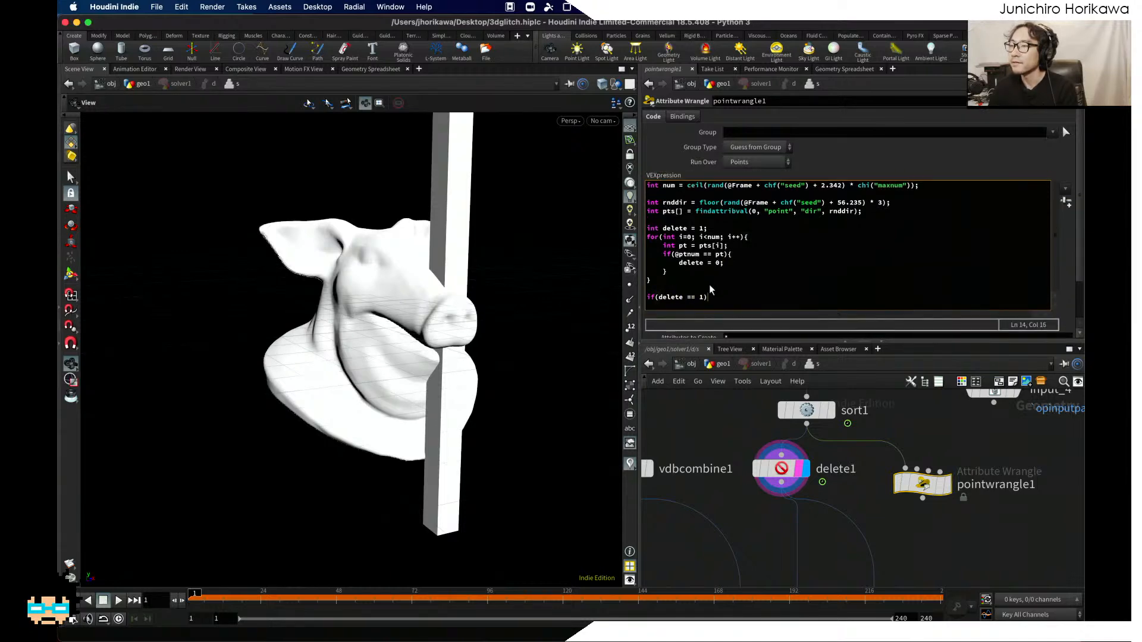
type("{")
key("Return")
type("re")
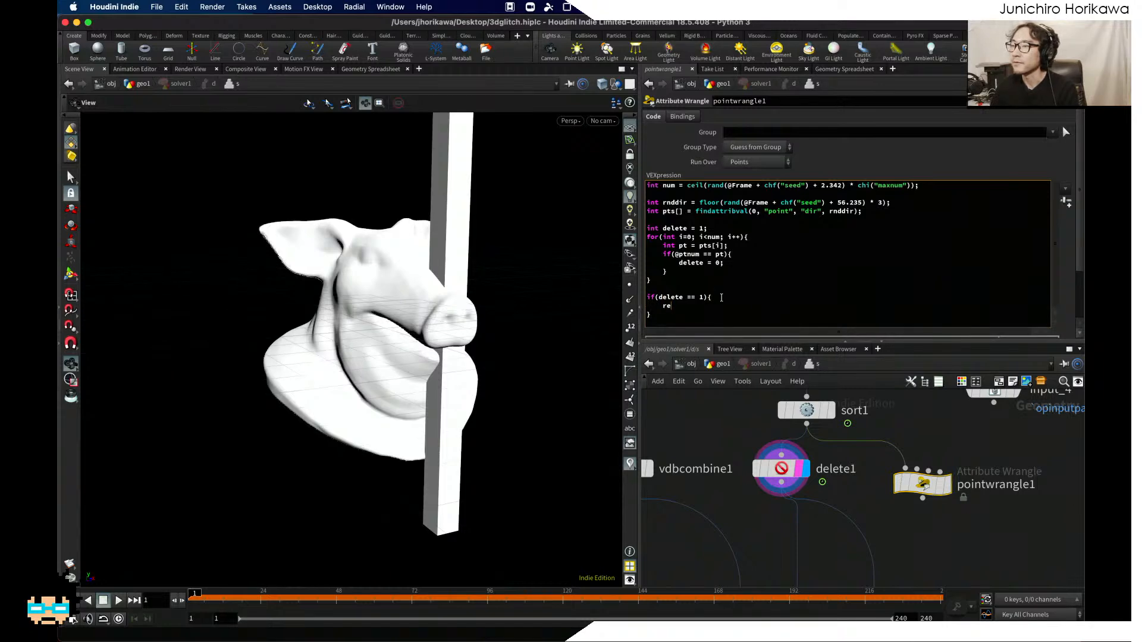
type("movepoint(0, @ptnum);")
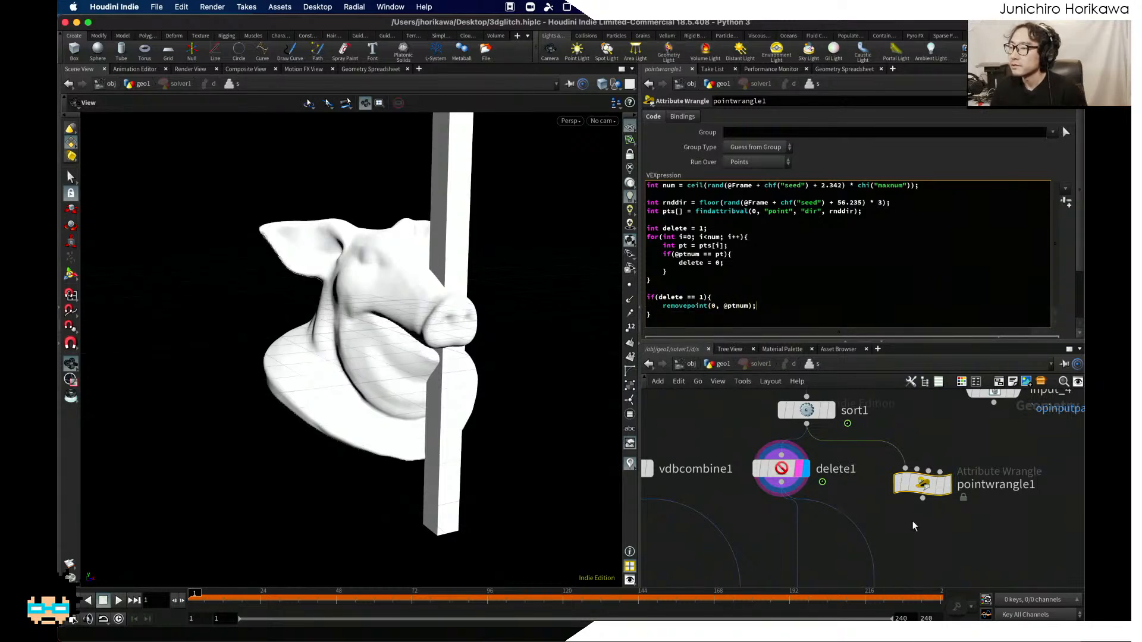
Step: Display the point wrangle's result and orbit around the pig head to check which glitch boxes are kept
left_click(922, 483)
key("r")
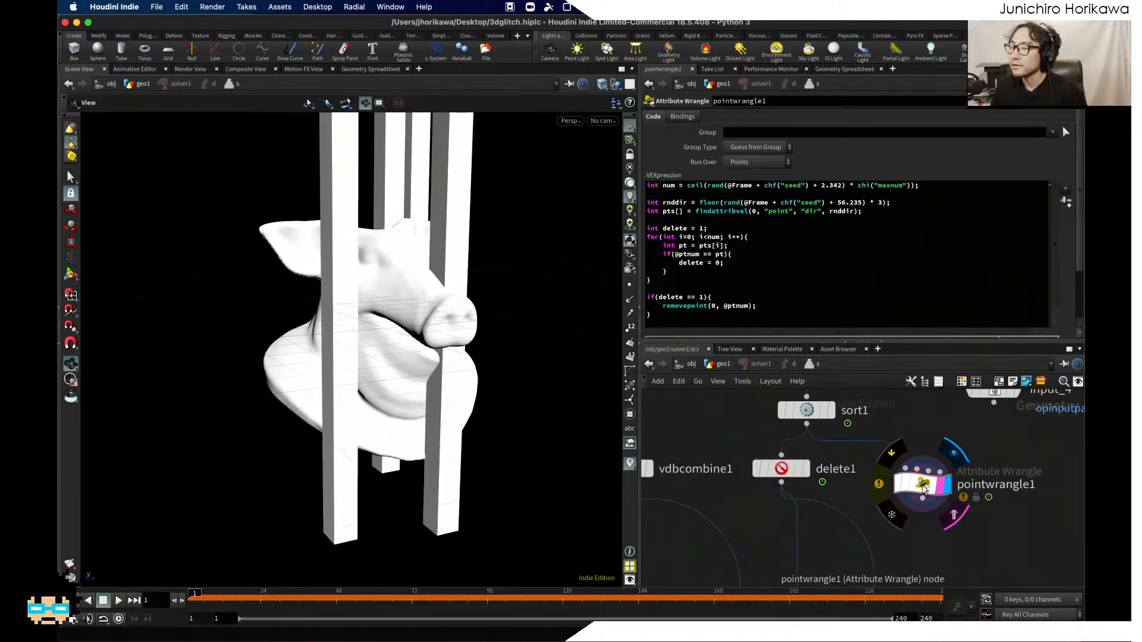
left_click_drag(571, 395, 427, 307)
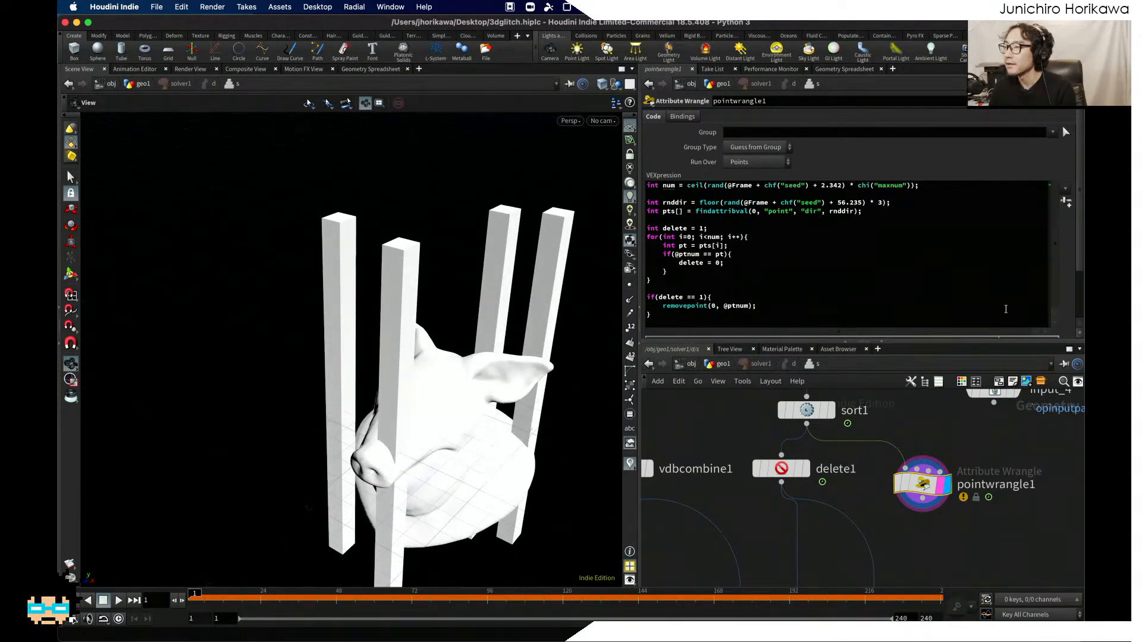
scroll(1069, 285, "down", 3)
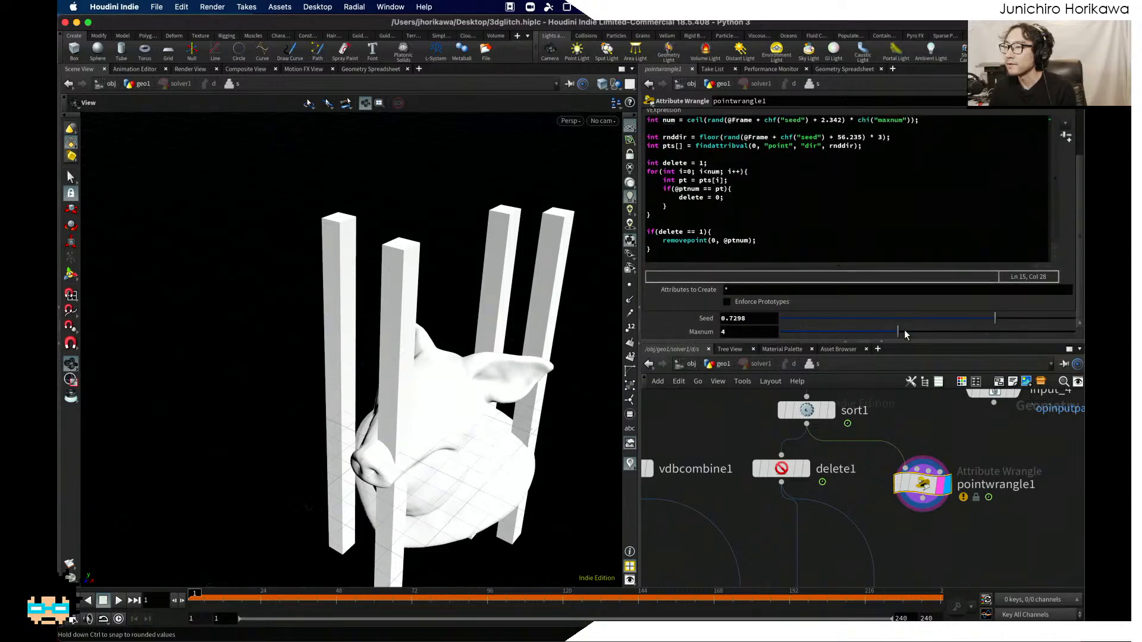
mouse_move(905, 334)
left_mouse_down()
mouse_move(946, 331)
mouse_move(888, 338)
left_mouse_up()
left_click_drag(452, 357, 490, 326)
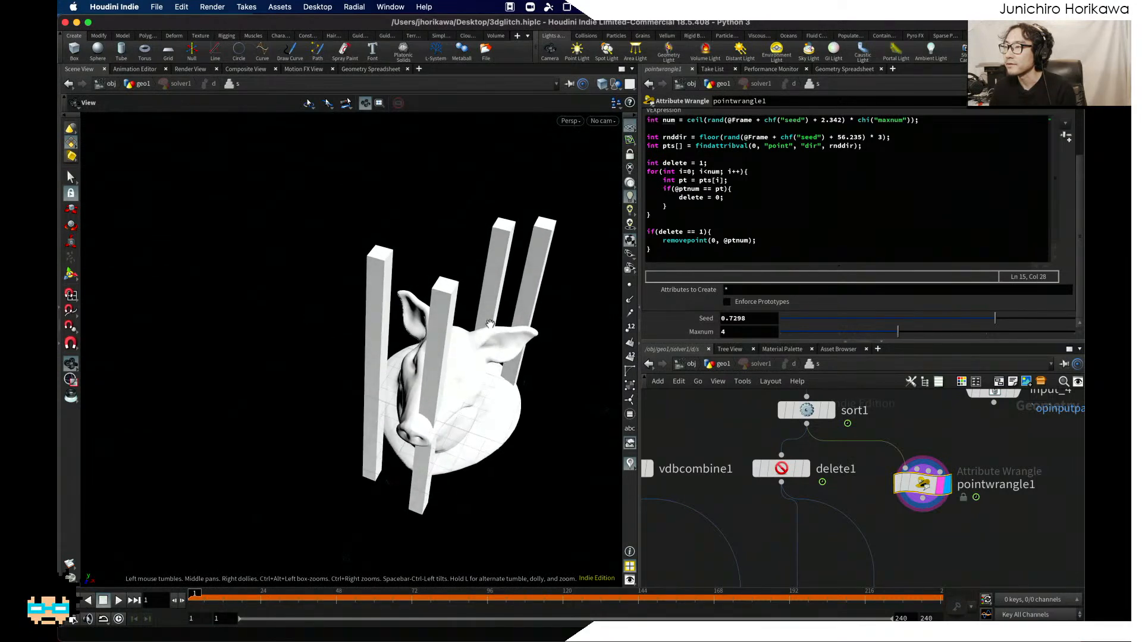
Step: Test several seeds on the point wrangle, settling on Seed 0.5575, and set Maxnum to 5
mouse_move(961, 319)
left_mouse_down()
mouse_move(934, 326)
mouse_move(944, 325)
left_mouse_up()
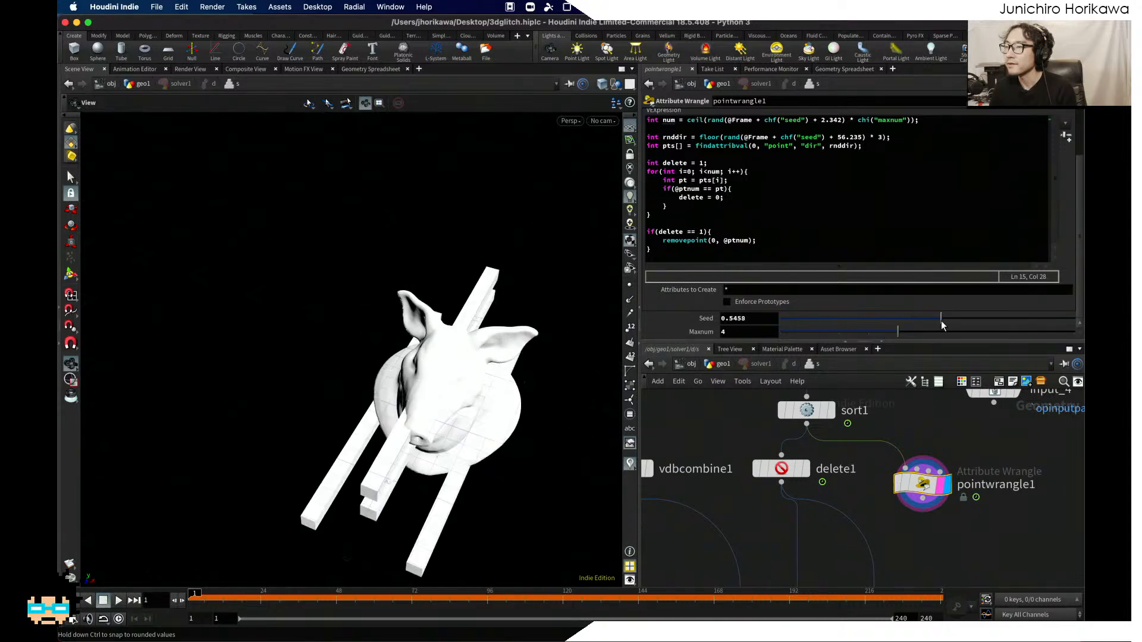
left_click_drag(521, 319, 773, 315)
left_click_drag(945, 318, 972, 318)
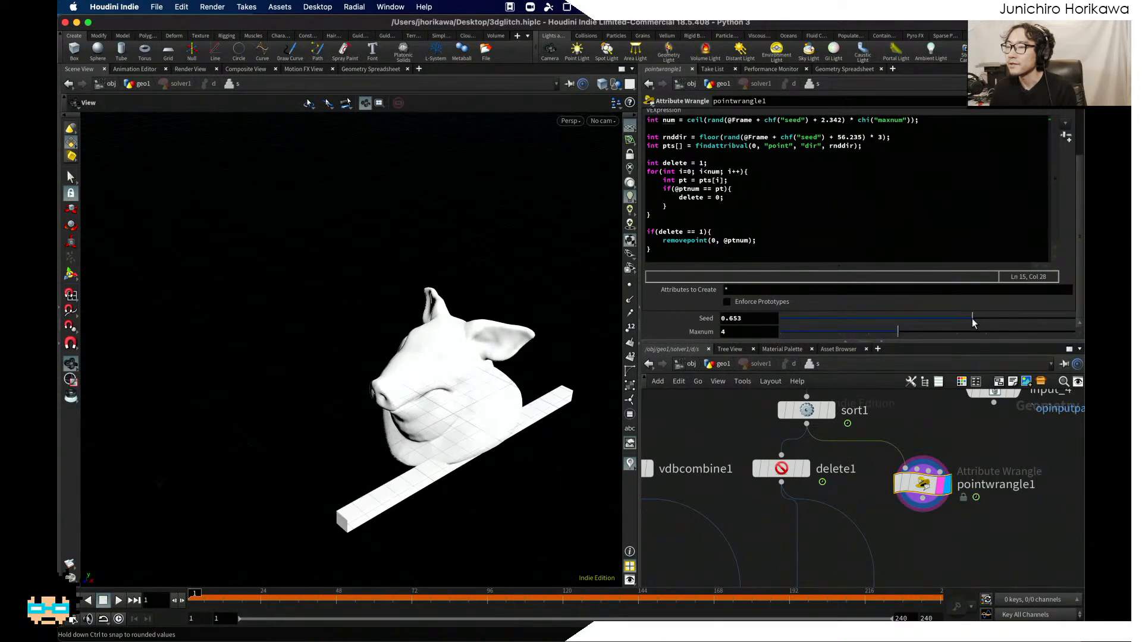
left_click_drag(511, 310, 542, 285)
left_click_drag(865, 322, 872, 324)
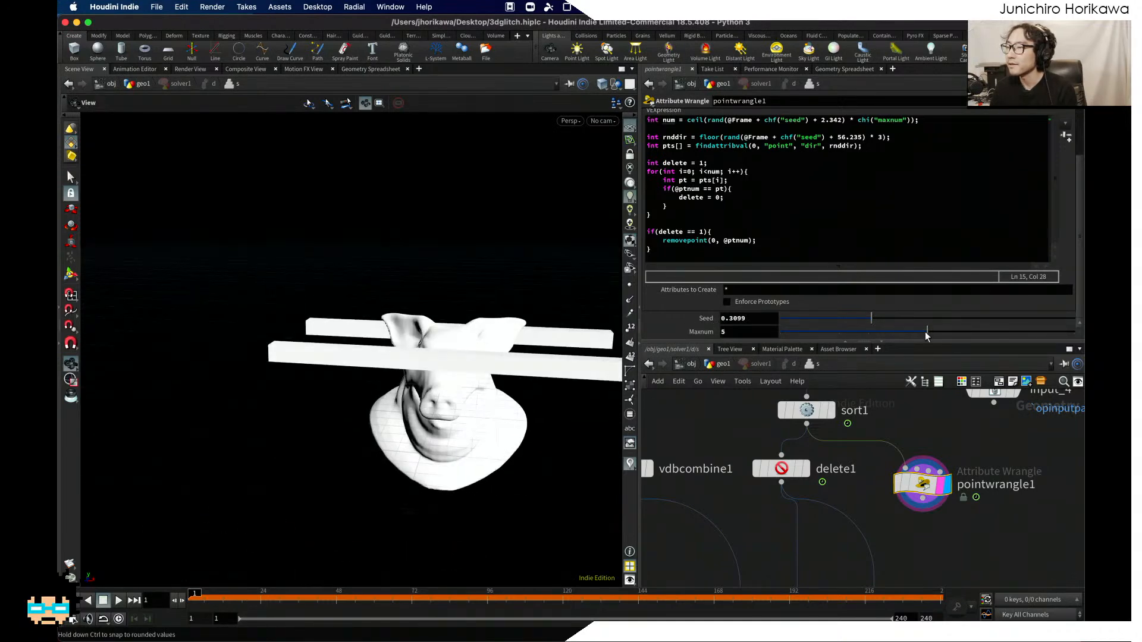
left_click_drag(895, 325, 943, 318)
Step: Compare the node info of delete1 and pointwrangle1, and wire pointwrangle1 into vdbfrompolygons1 and move_attr in place of delete1
scroll(851, 398, "down", 5)
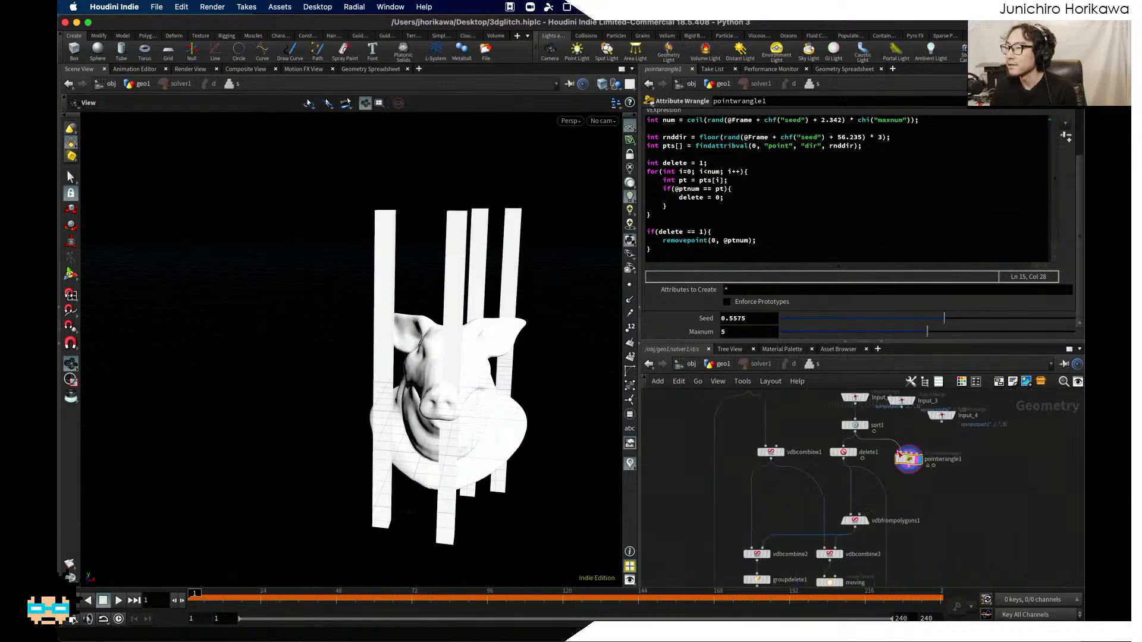
scroll(908, 453, "up", 5)
middle_click(782, 435)
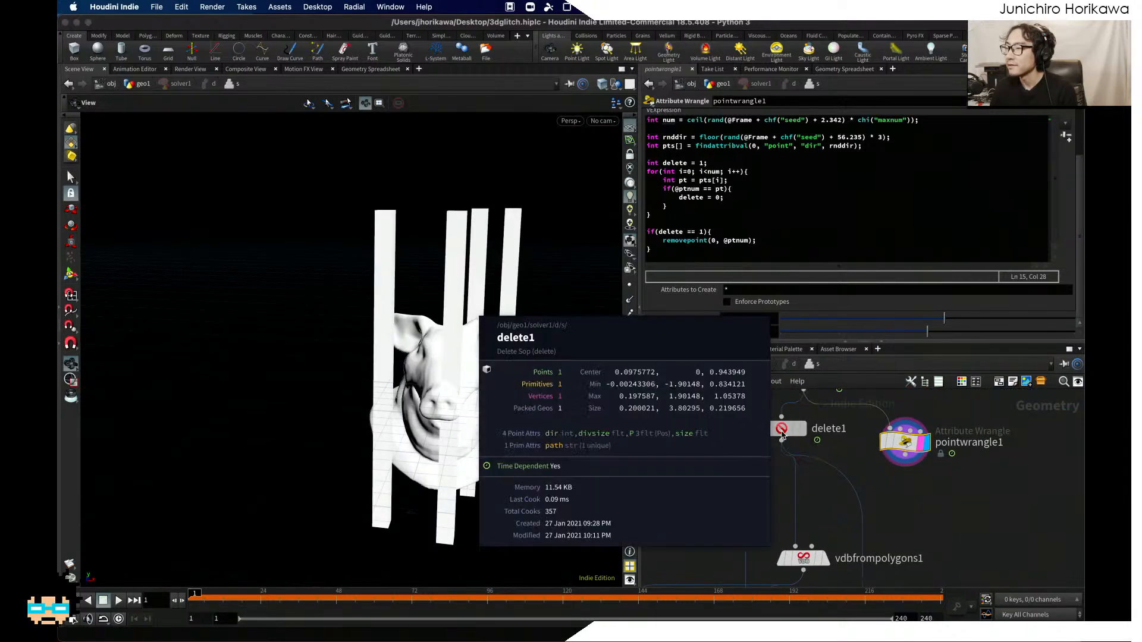
middle_click(911, 441)
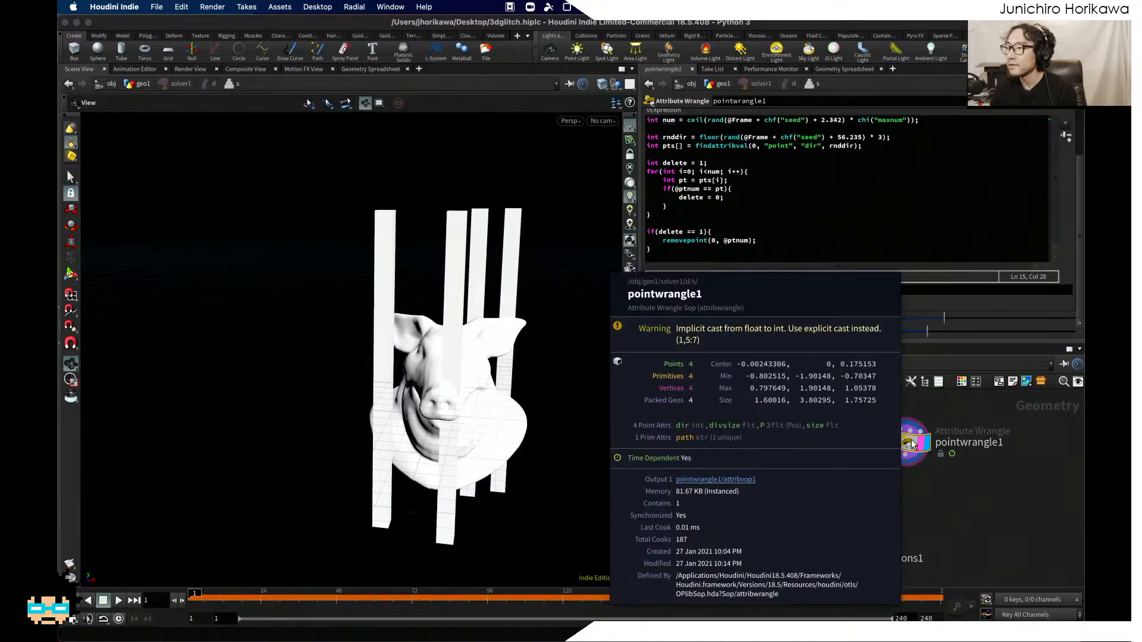
scroll(911, 445, "down", 4)
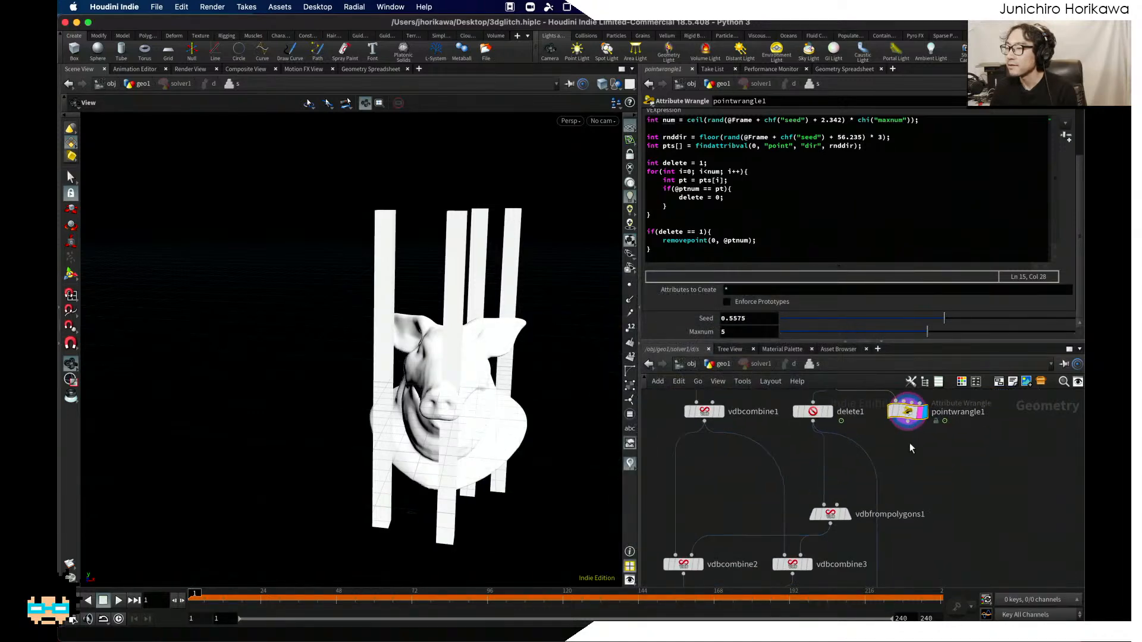
middle_click_drag(895, 500, 861, 432)
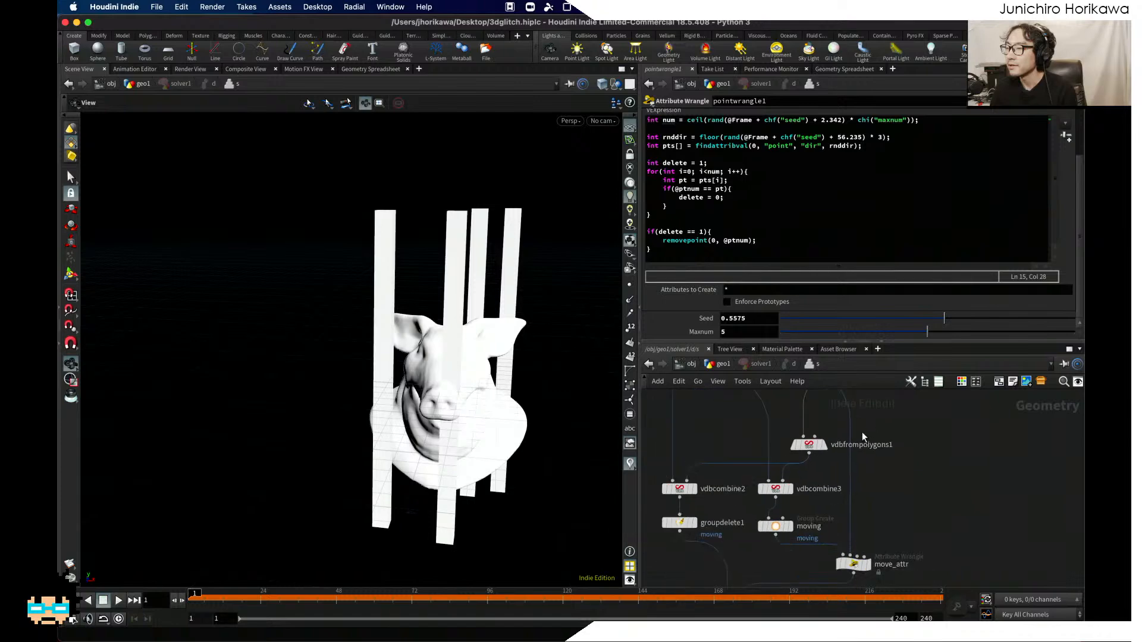
scroll(863, 427, "down", 2)
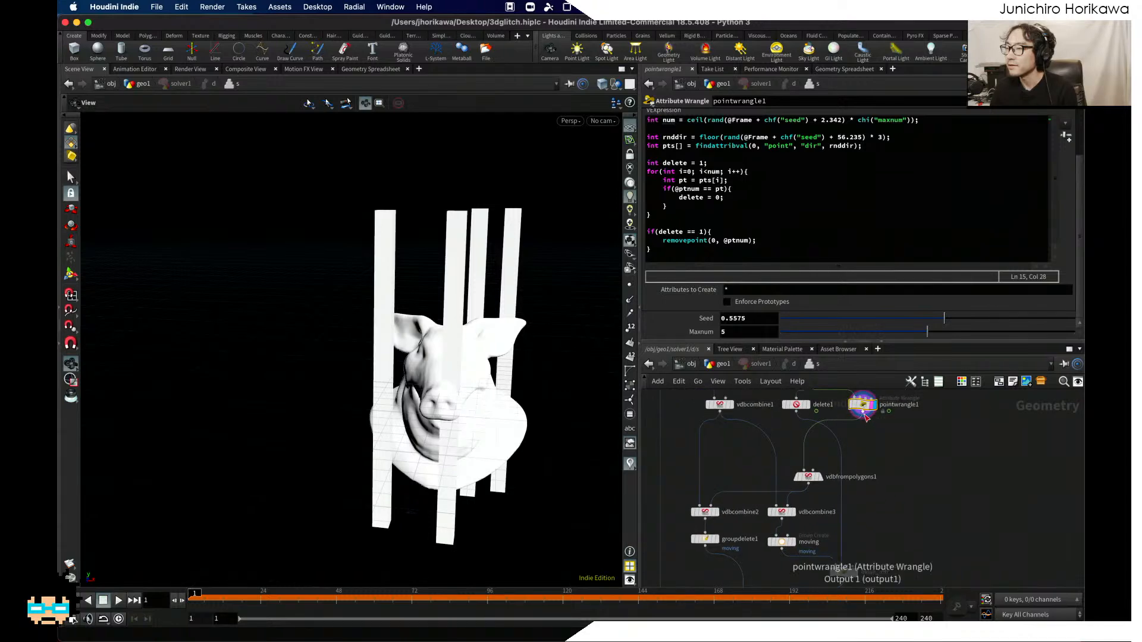
left_click_drag(866, 419, 841, 565)
scroll(853, 574, "up", 3)
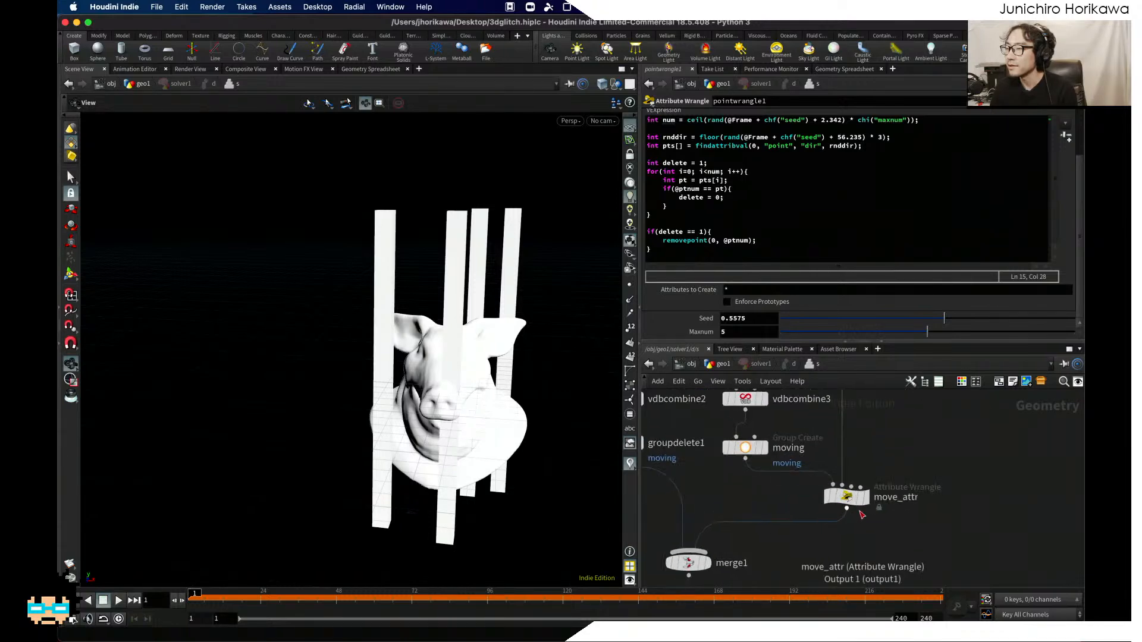
Step: Examine the direction code in the move_attr wrangle and the expression of the move wrangle below switch1
left_click(867, 503)
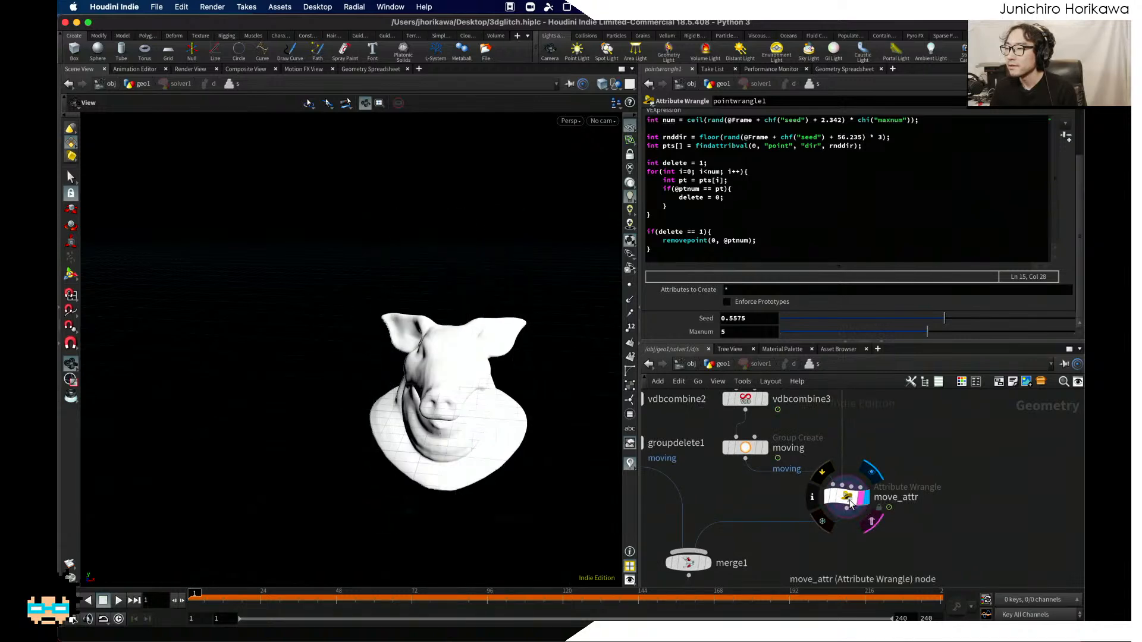
left_click(847, 497)
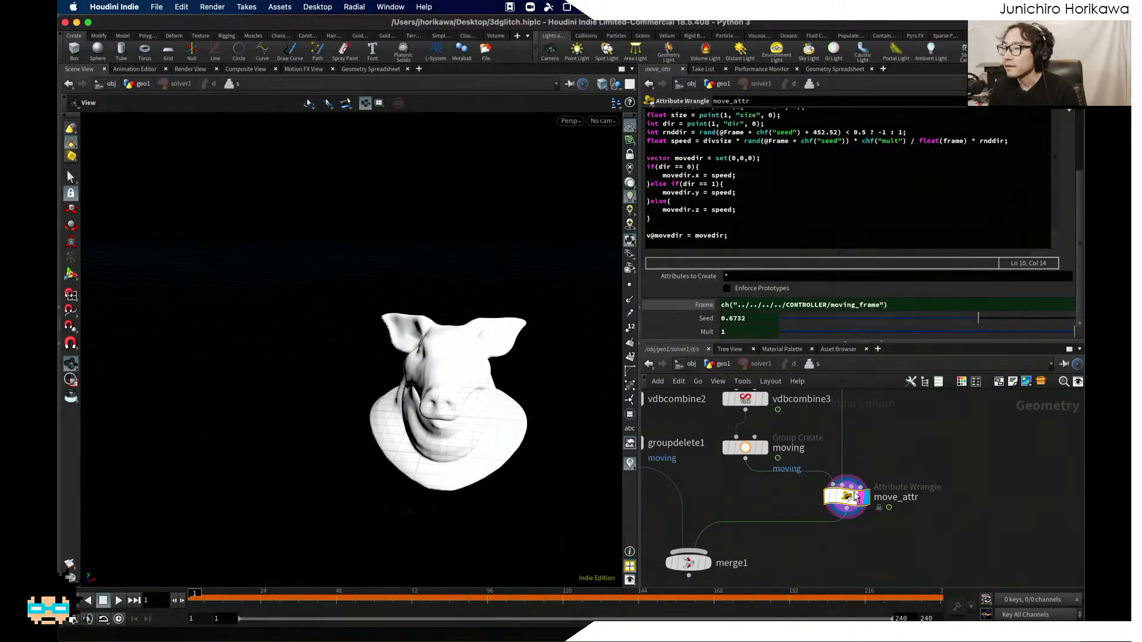
scroll(793, 187, "up", 2)
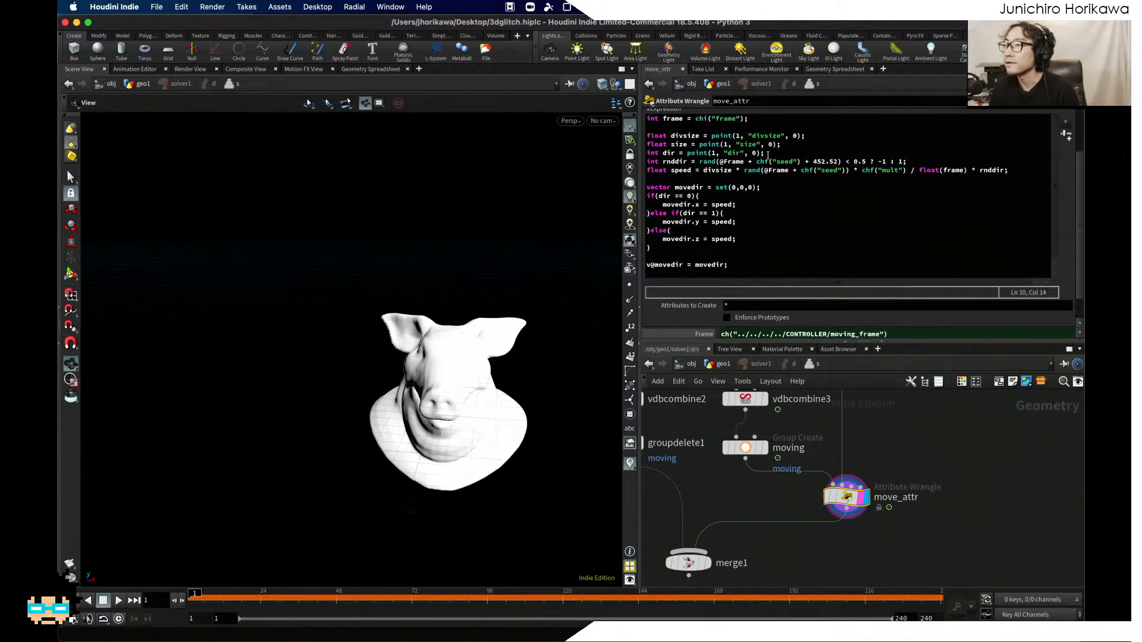
left_click_drag(768, 155, 667, 153)
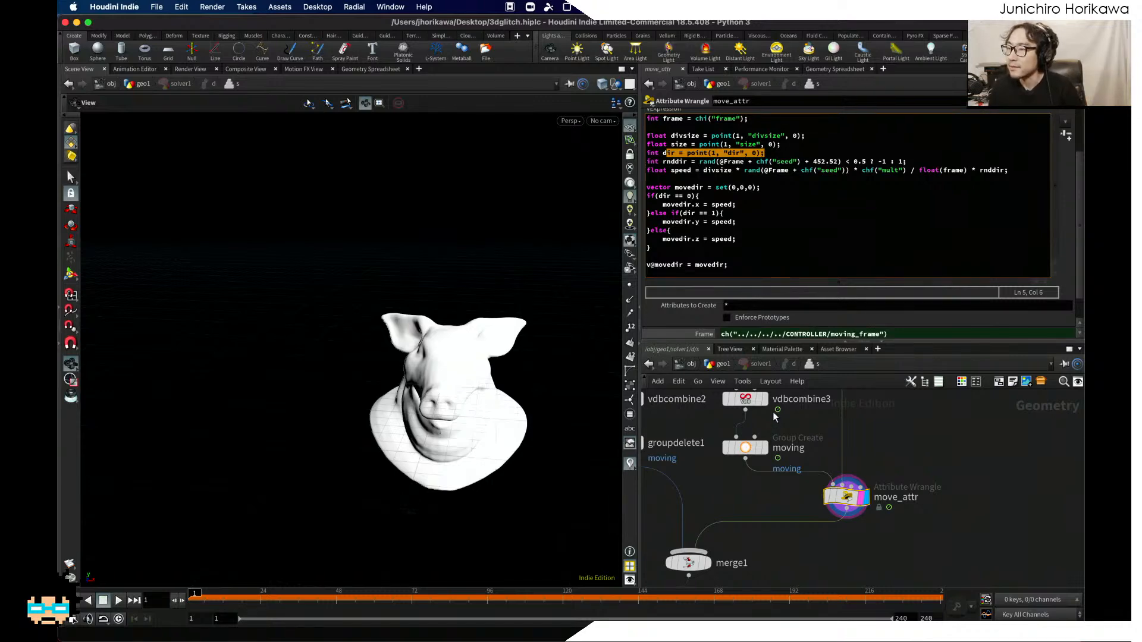
scroll(765, 488, "down", 3)
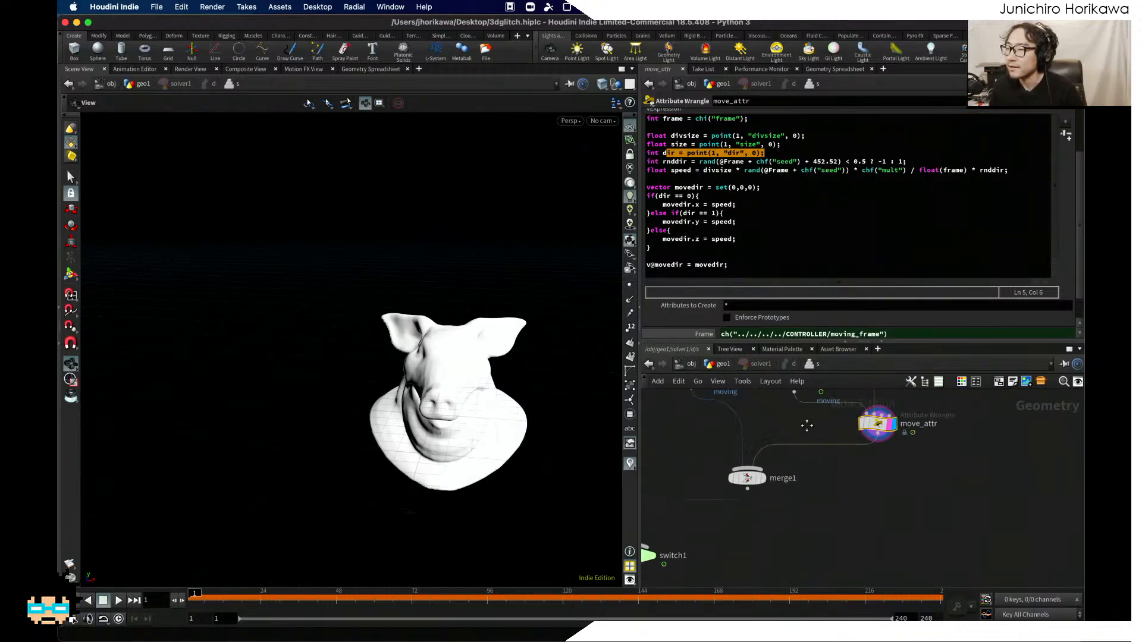
scroll(777, 439, "down", 1)
middle_click_drag(797, 510, 862, 405)
scroll(769, 490, "up", 1)
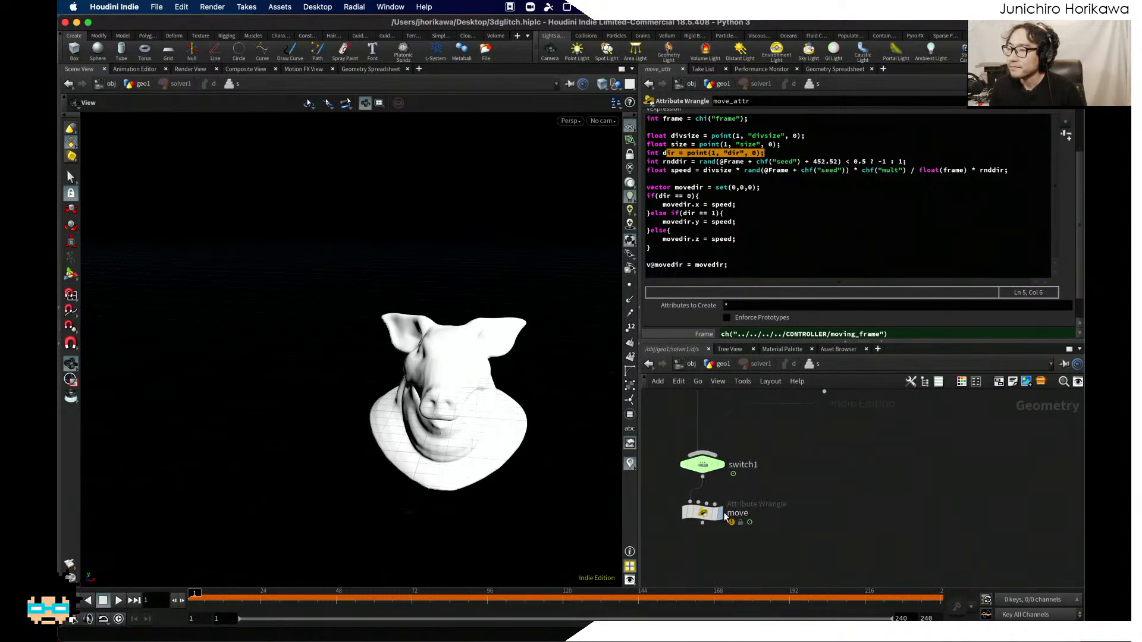
left_click(717, 515)
left_click(708, 513)
Step: Go up to the geo1 network and display the output of solver1
left_click(724, 364)
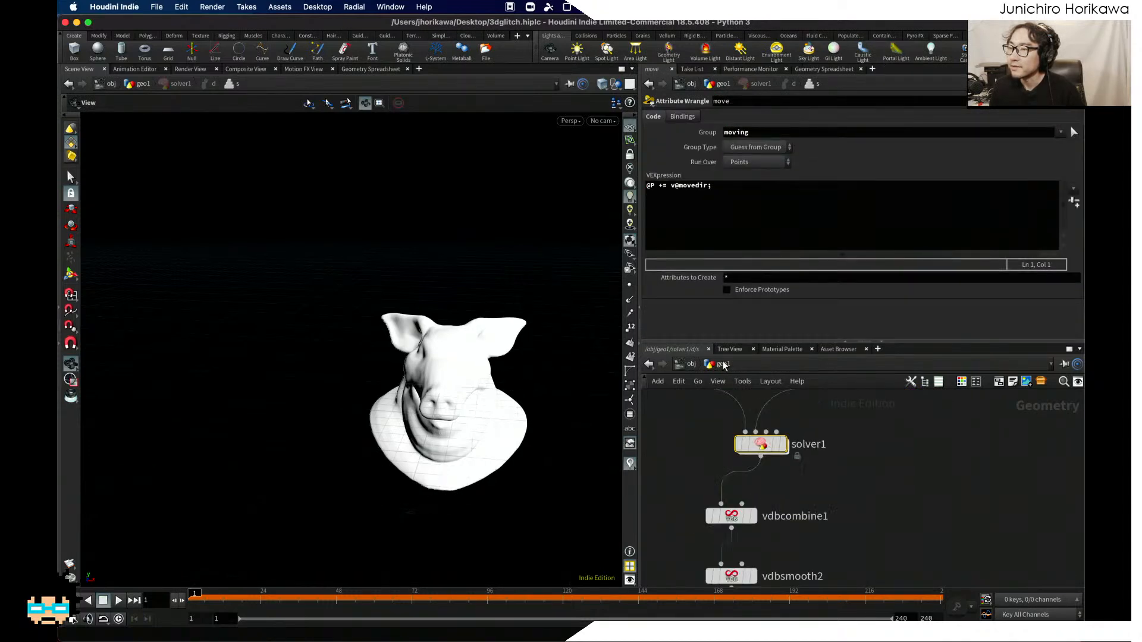
left_click_drag(284, 448, 305, 421)
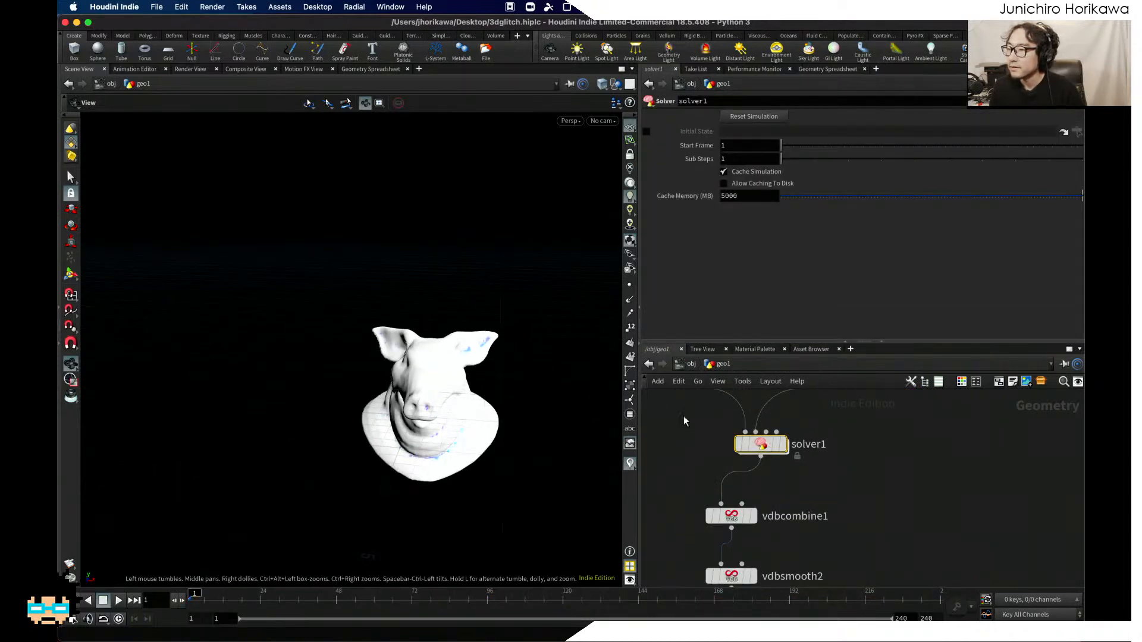
left_click(691, 364)
double_click(802, 448)
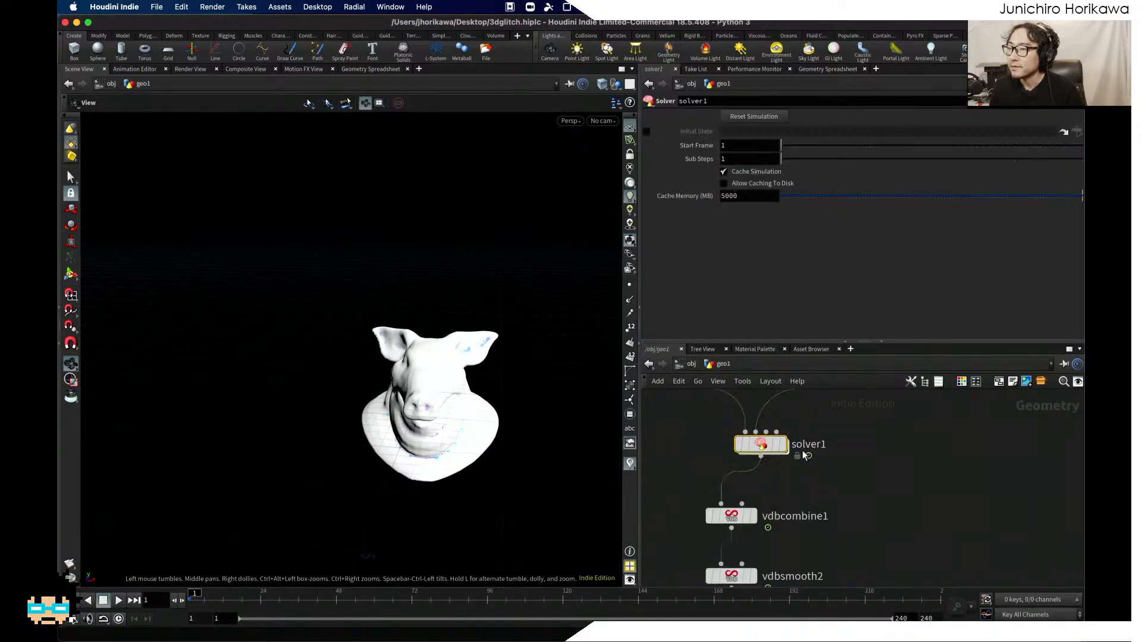
scroll(803, 440, "down", 2)
scroll(792, 456, "up", 2)
left_click(790, 438)
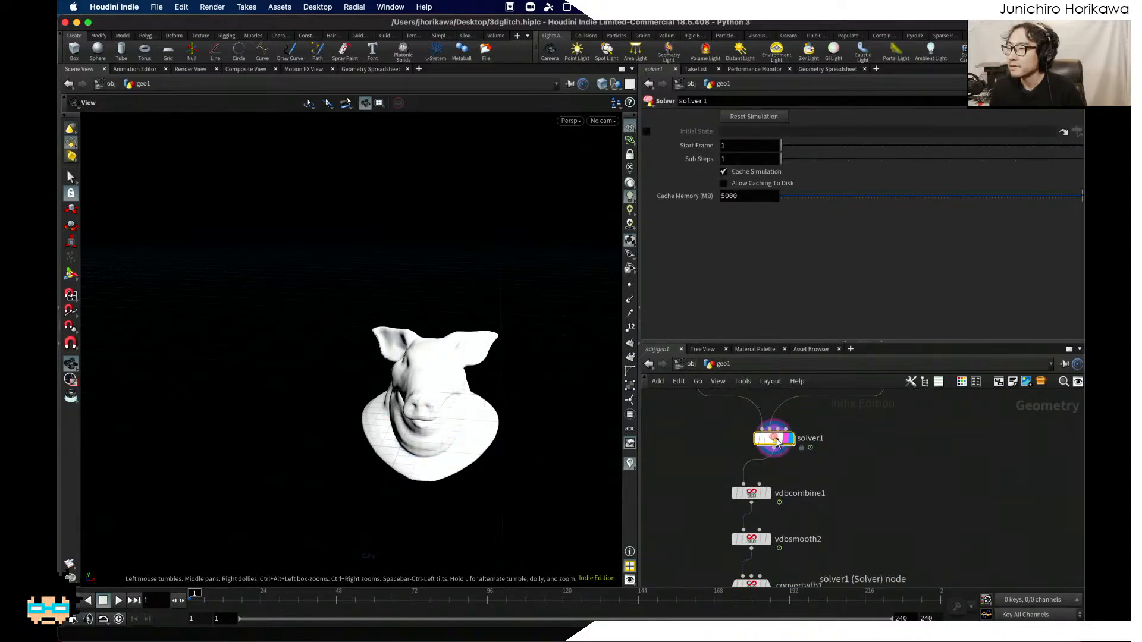
left_click(691, 364)
double_click(802, 450)
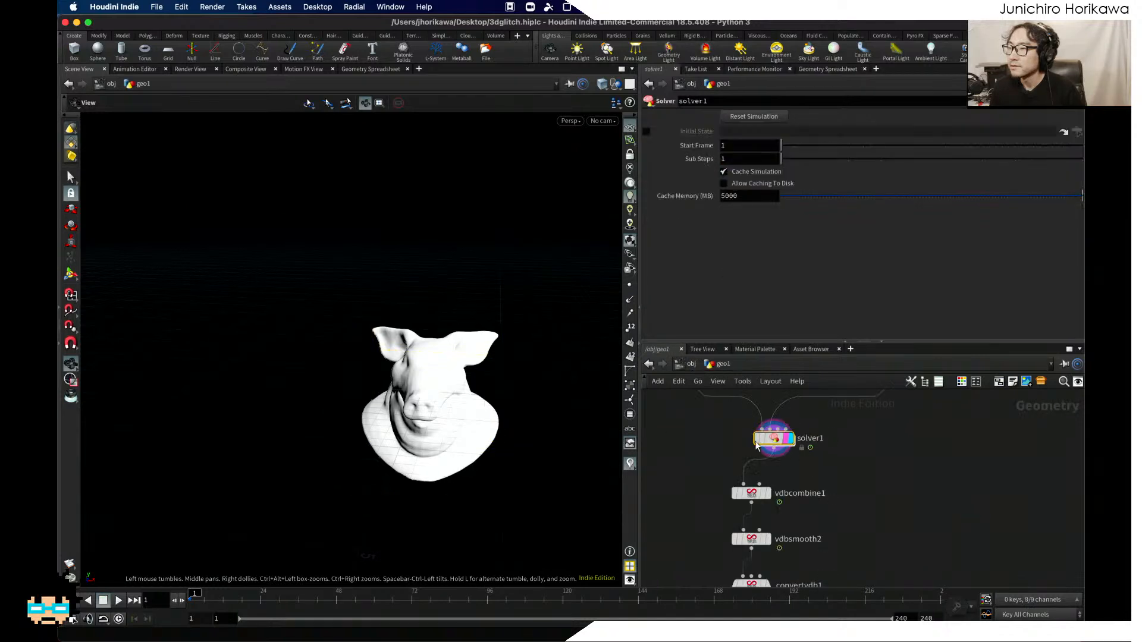
Step: Play the solver simulation from a side view of the pig head, stop it and return to frame 1
left_click_drag(440, 395, 443, 428)
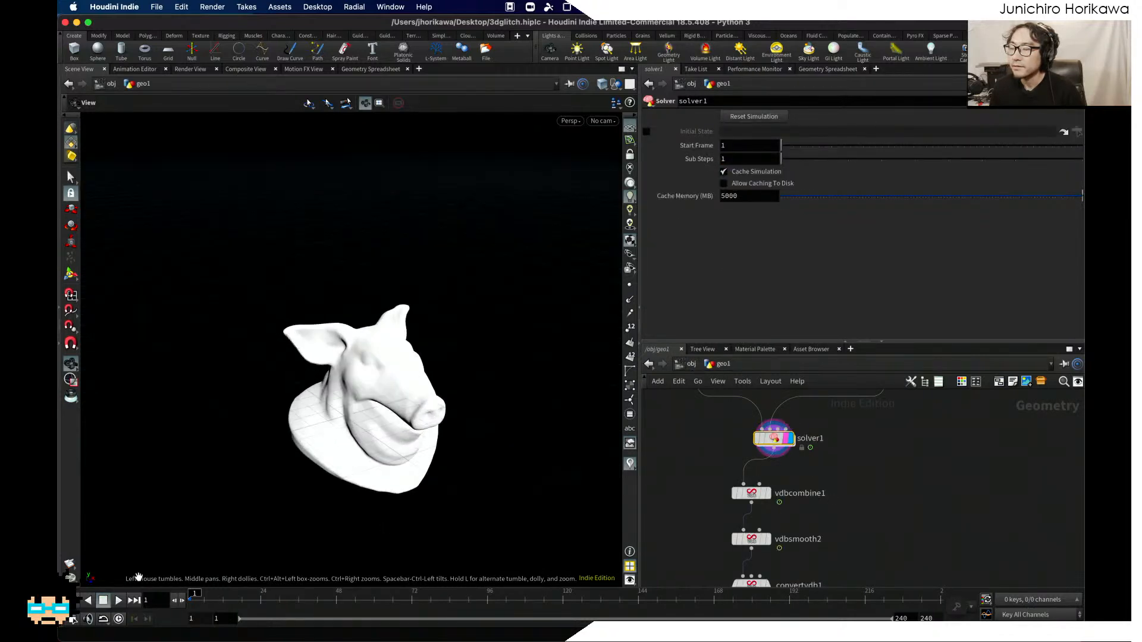
left_click(119, 601)
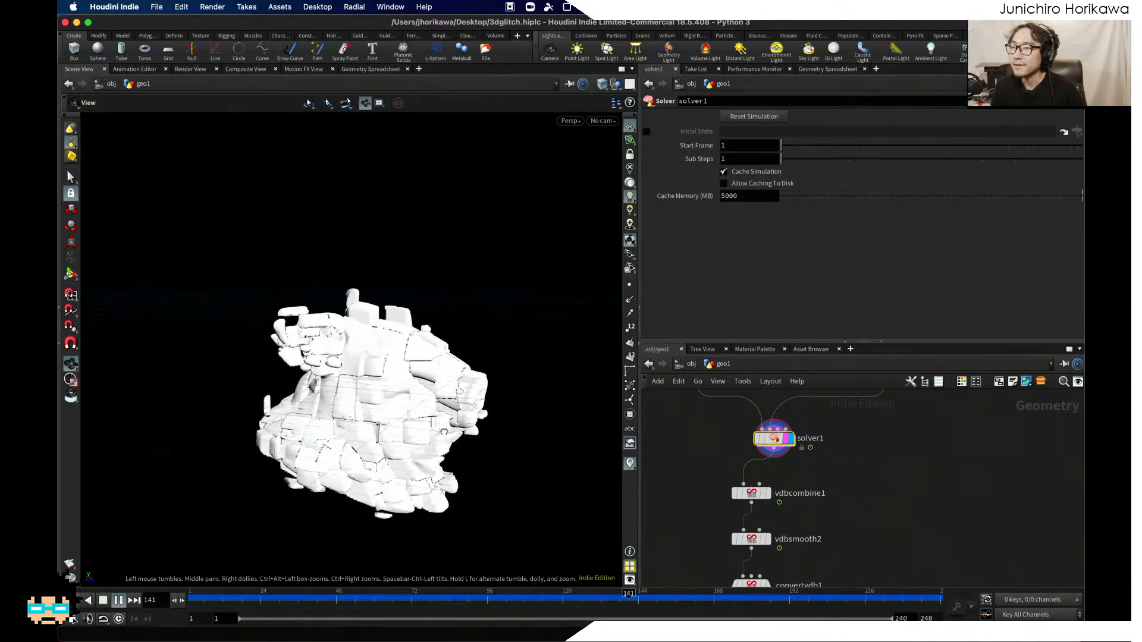
left_click(117, 601)
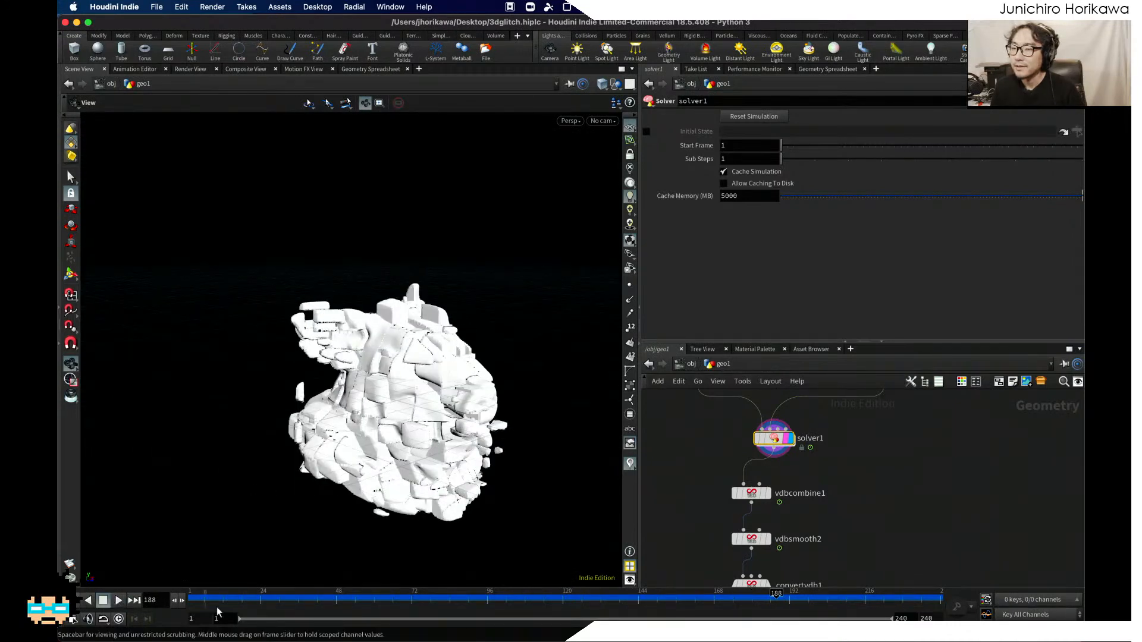
left_click_drag(223, 600, 145, 601)
Step: Display the color1 node at the end of the geo1 chain and show its ramp parameters
scroll(794, 422, "down", 4)
middle_click_drag(754, 502, 729, 527)
scroll(731, 528, "up", 5)
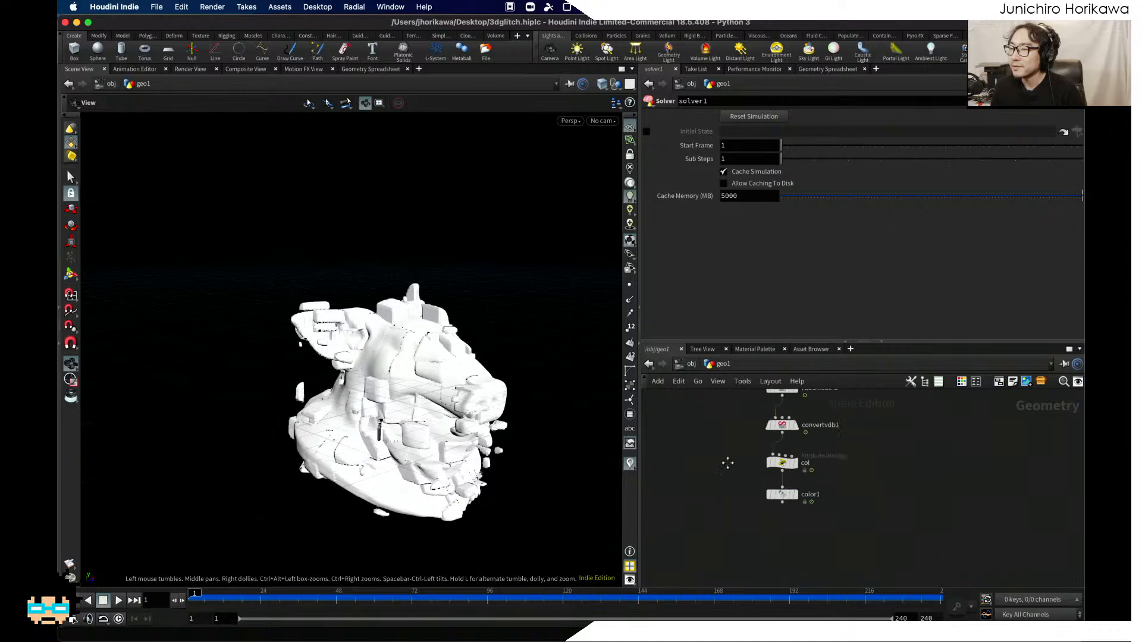
key("r")
left_click(793, 479)
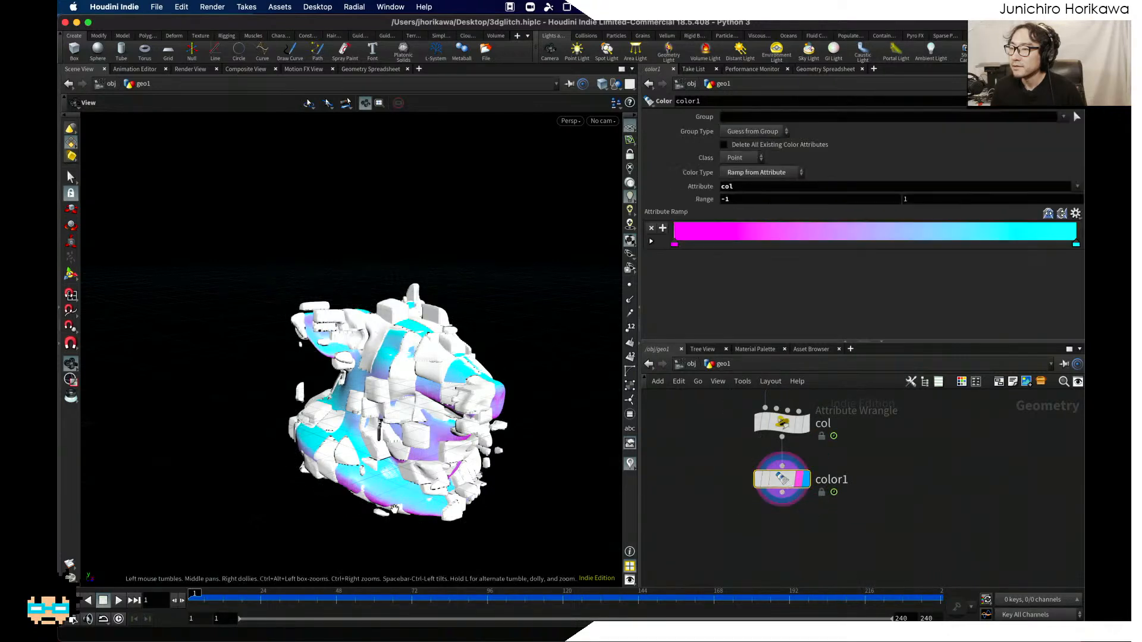
Step: Reset the simulation of solver1
scroll(832, 464, "down", 5)
scroll(832, 464, "up", 4)
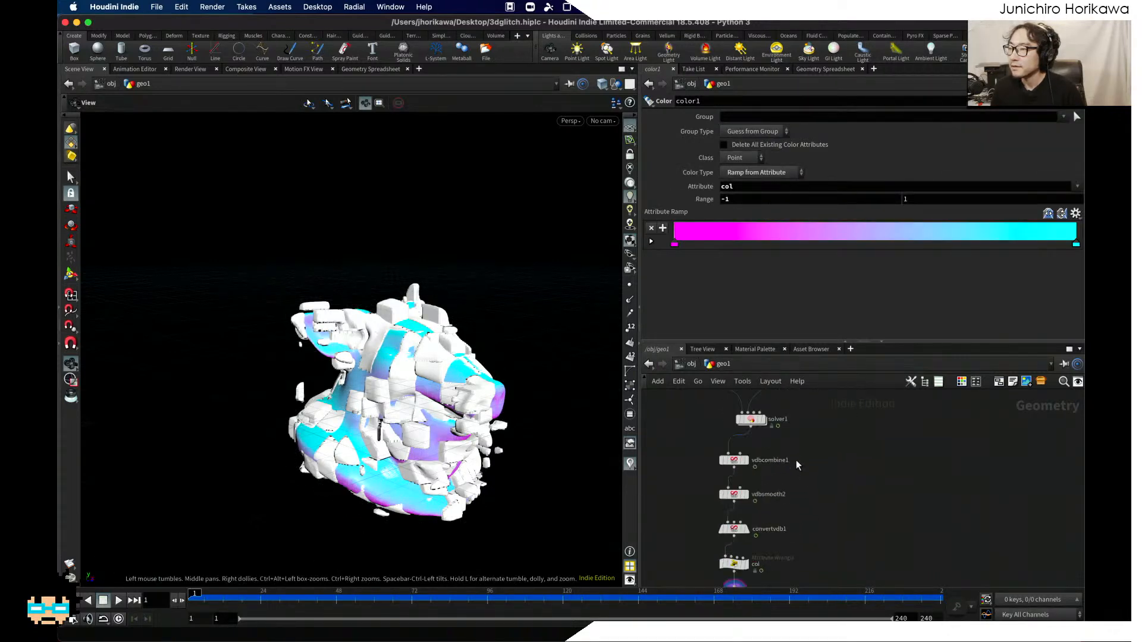
left_click(738, 414)
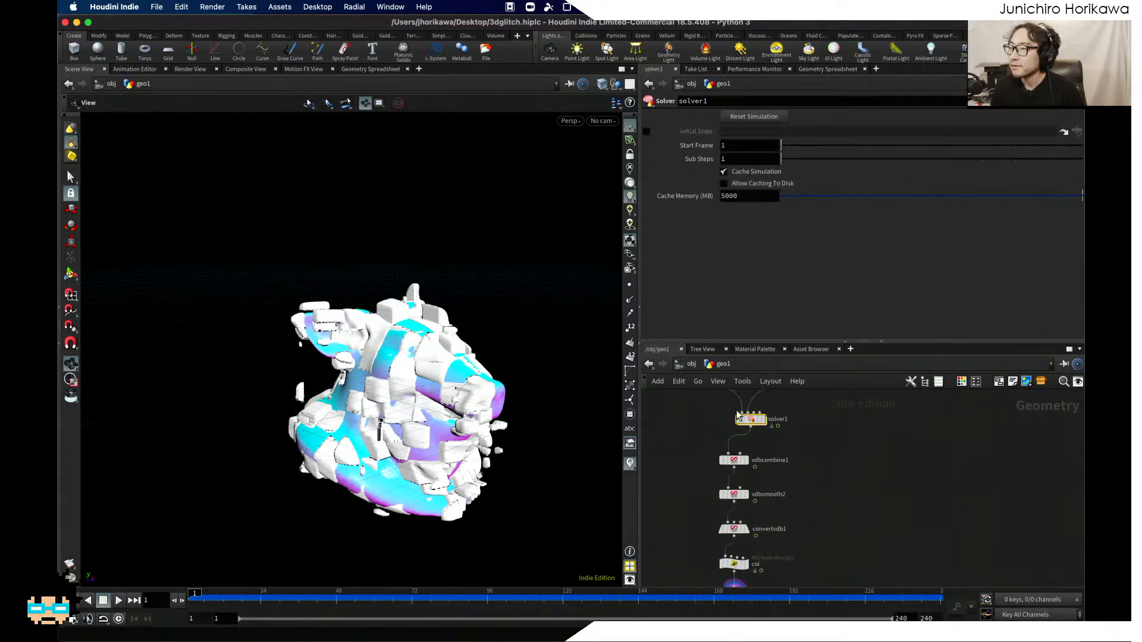
left_click(744, 116)
Step: Leave and re-enter the geo1 network, and select the color1 node
scroll(737, 529, "up", 3)
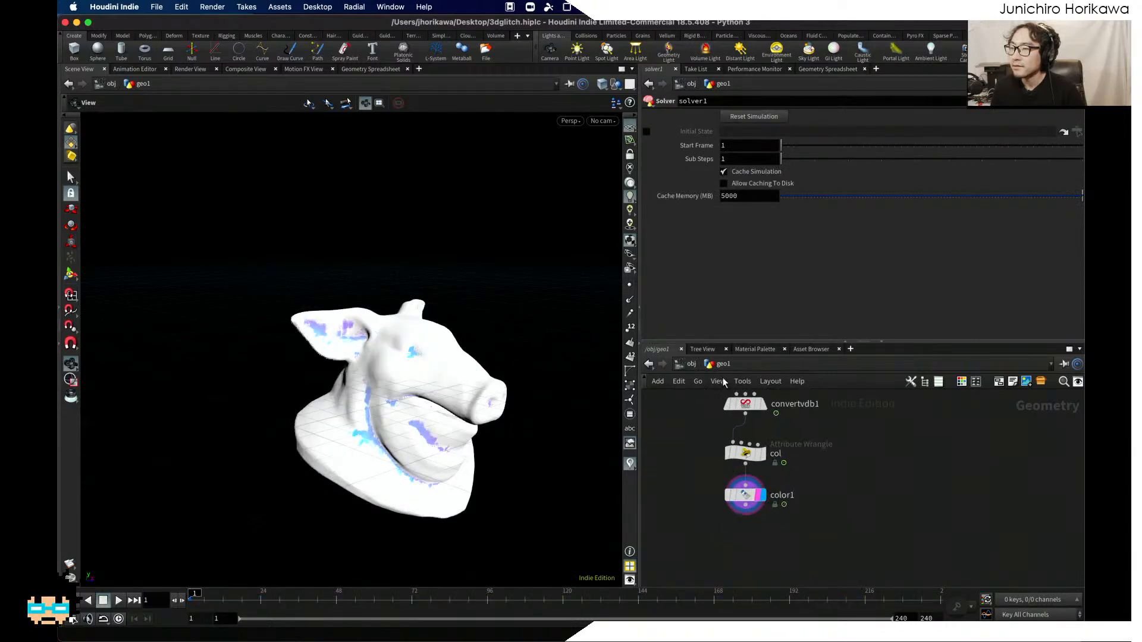
left_click(690, 363)
double_click(799, 447)
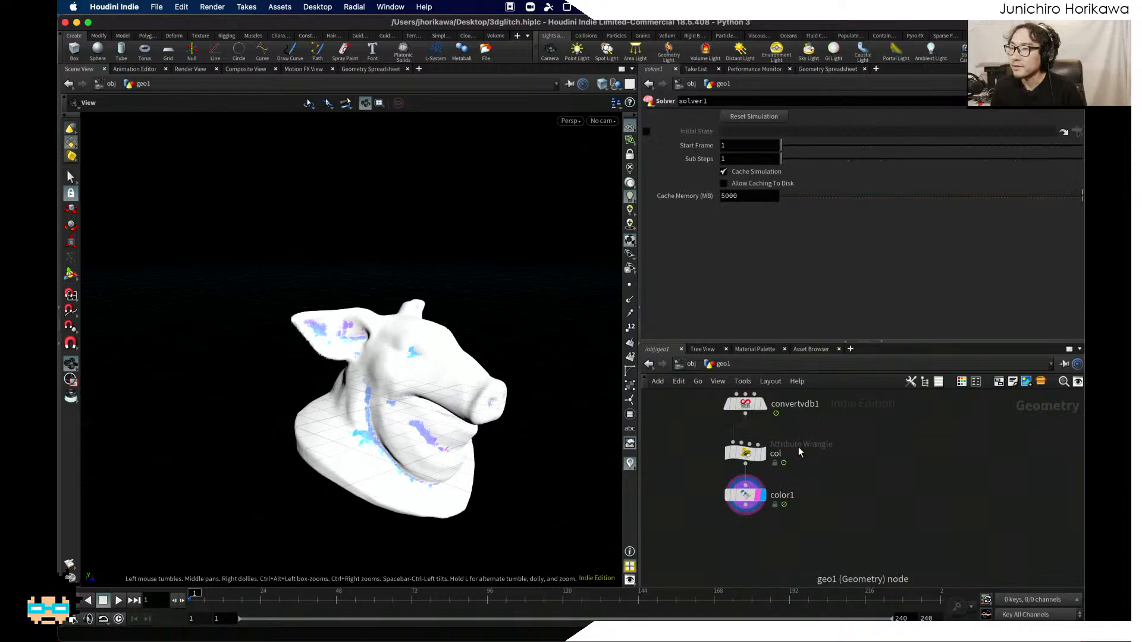
left_click(743, 494)
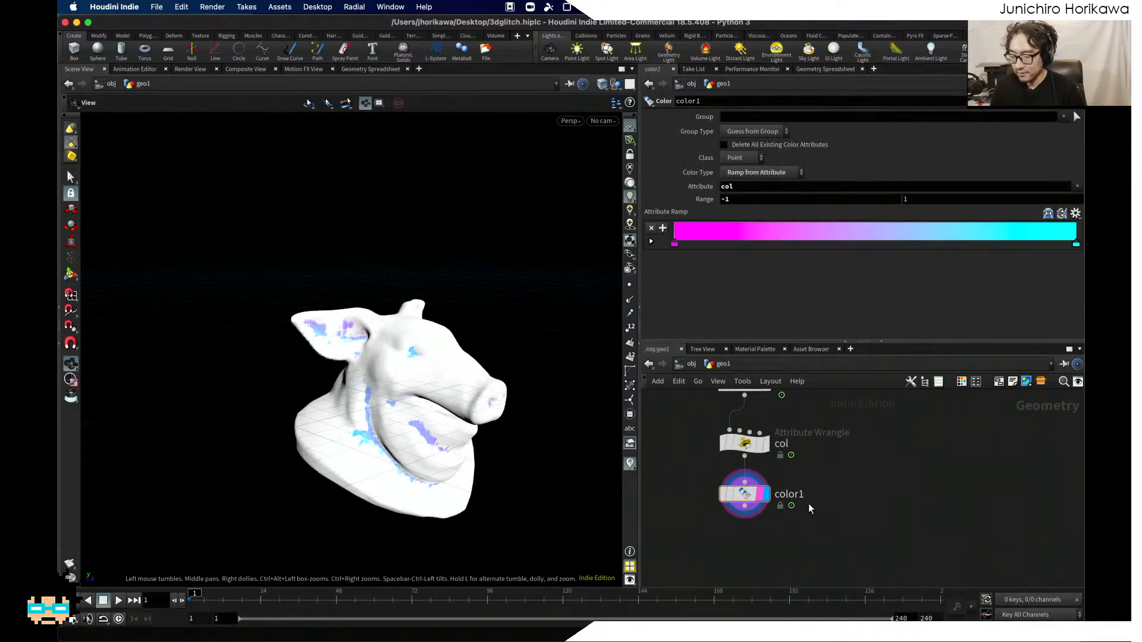
Step: Save the scene, enter solver1 and return to geo1, and select the color1 node
key("super+s")
scroll(809, 506, "down", 5)
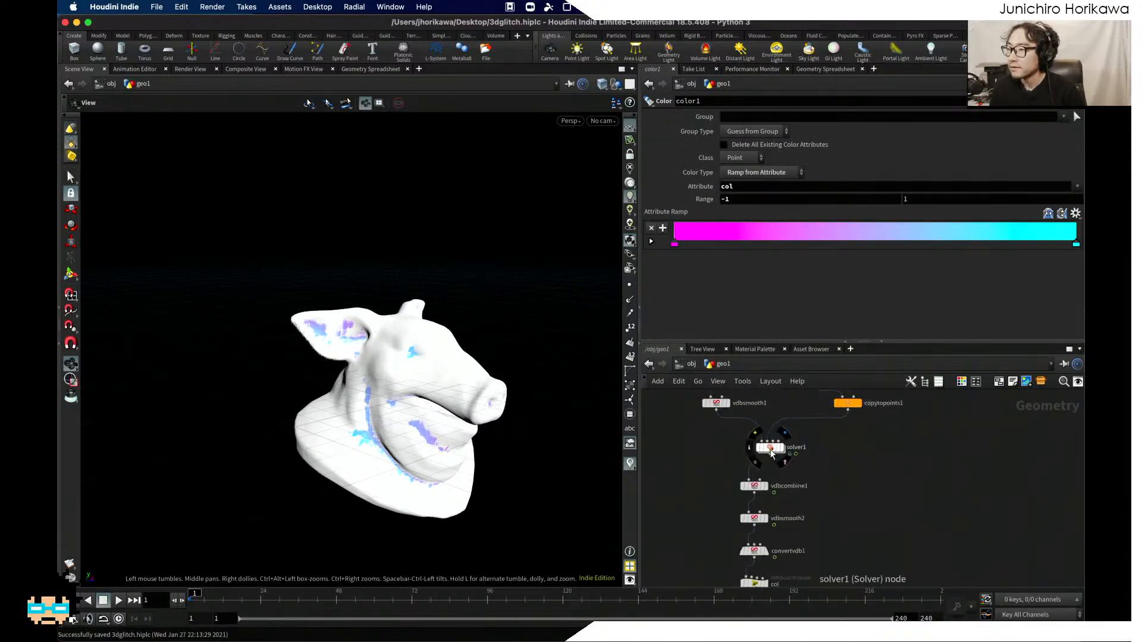
double_click(770, 450)
left_click(722, 364)
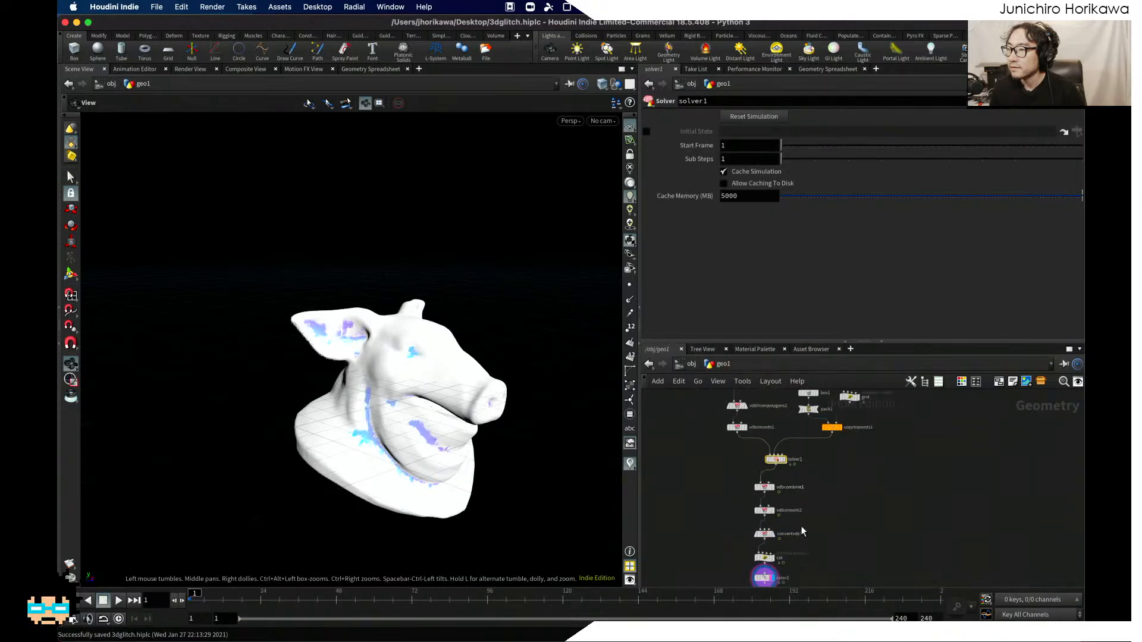
scroll(773, 506, "up", 3)
left_click(745, 501)
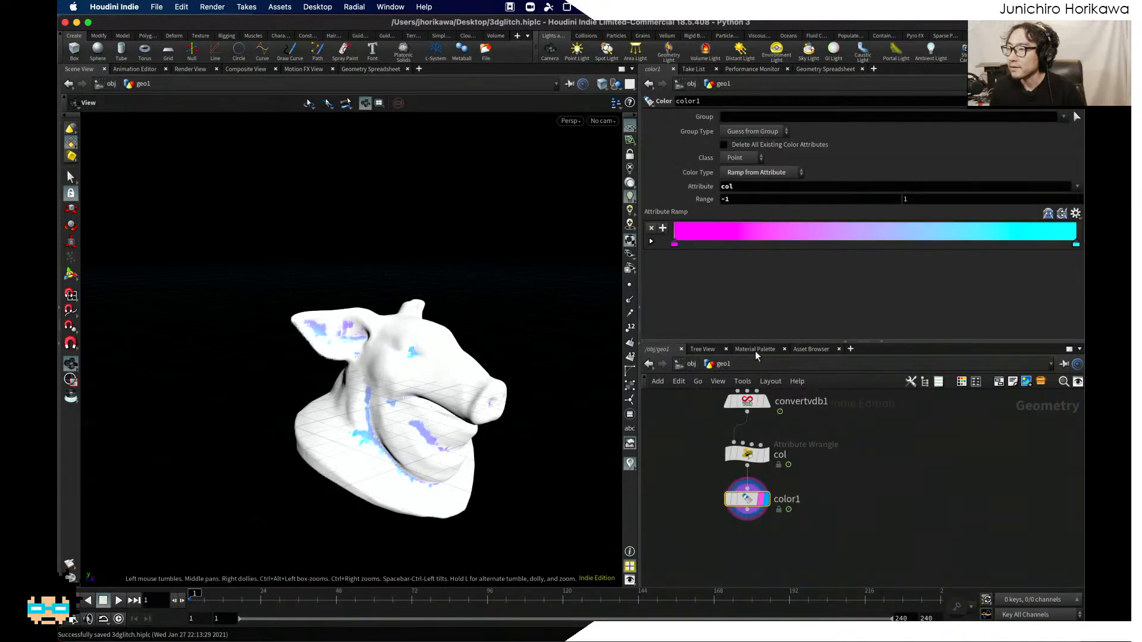
Step: Leave and re-enter the geo1 network, save the scene again and reopen the recent file 3dglitch.hiplc
left_click(691, 364)
double_click(804, 448)
key("super+s")
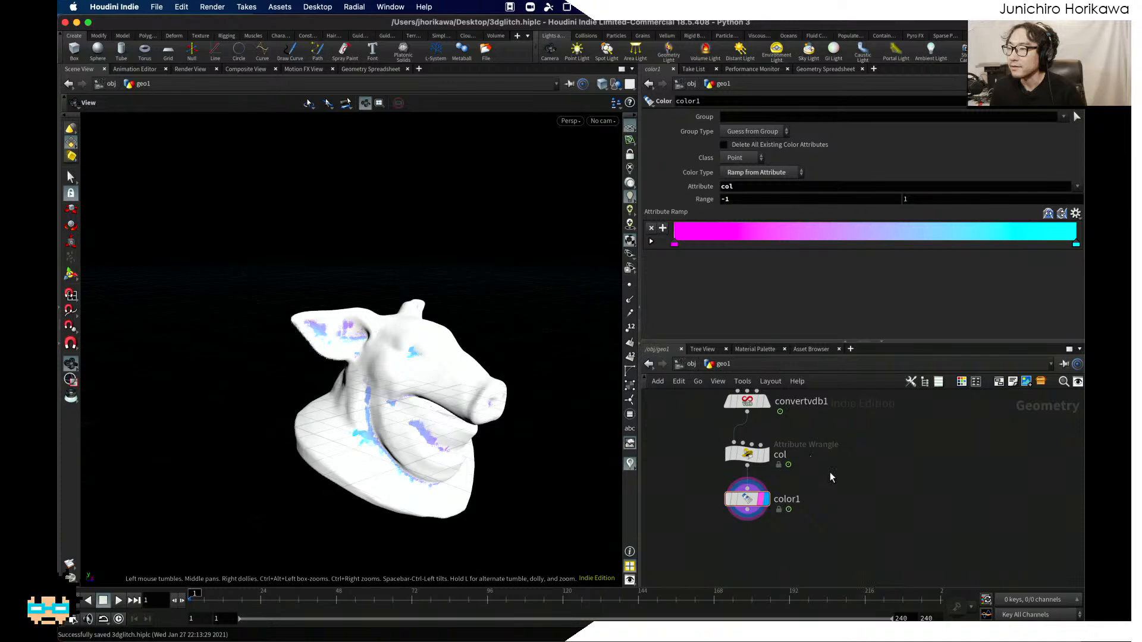
left_click(156, 7)
mouse_move(196, 49)
left_click(314, 50)
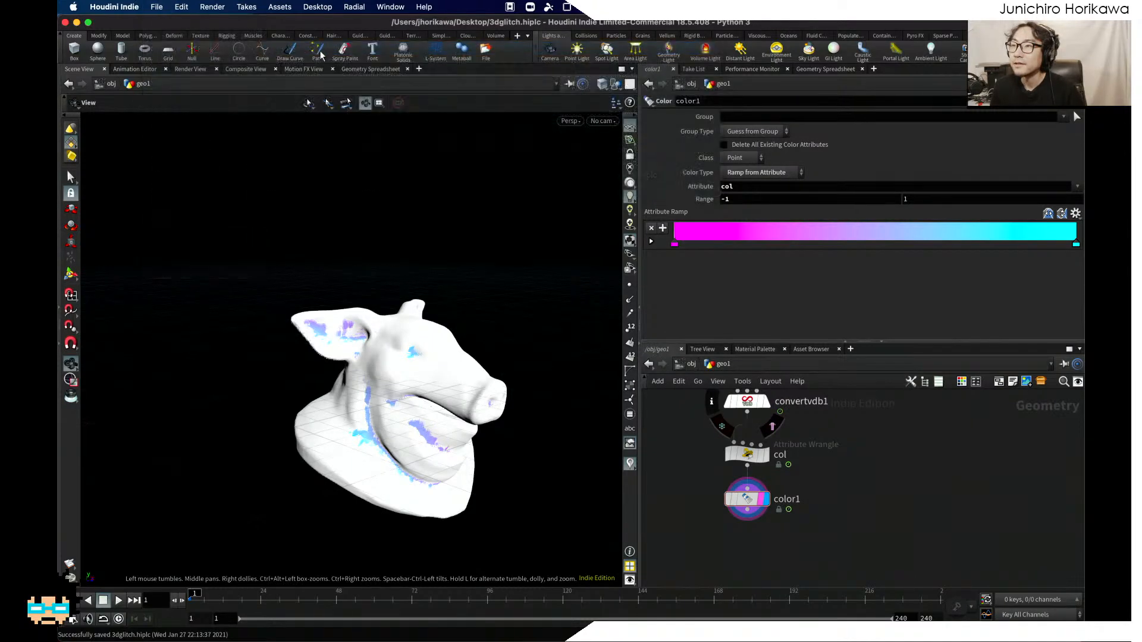
Step: Add a File Cache node below color1, connect it to color1's output and display it
scroll(725, 471, "down", 5)
middle_click_drag(769, 584, 747, 469)
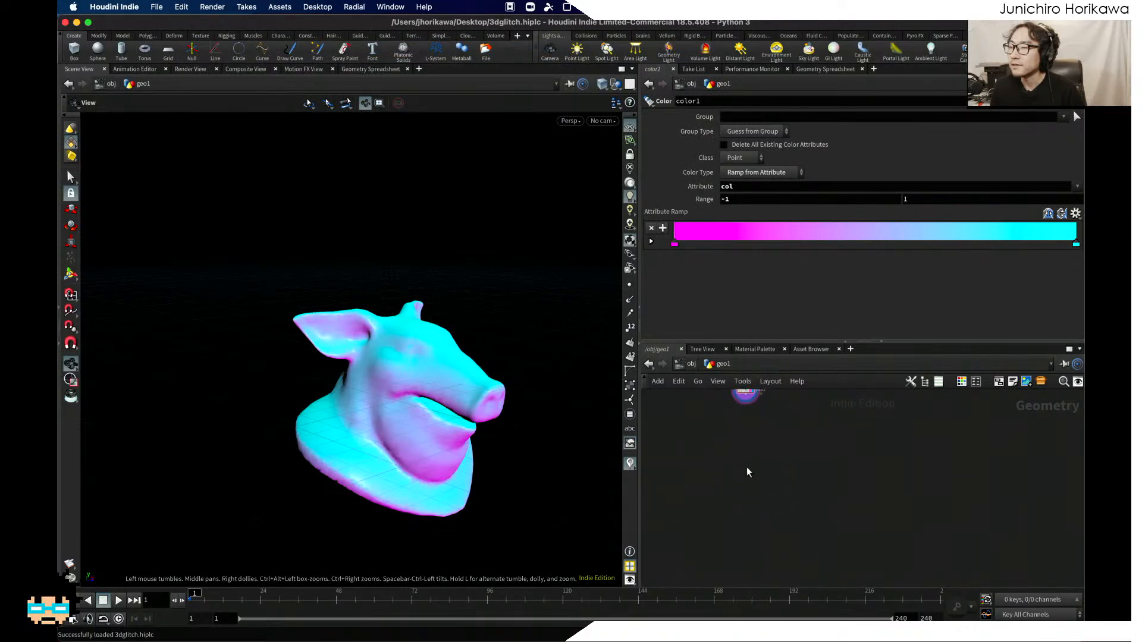
scroll(747, 468, "up", 6)
middle_click_drag(739, 417, 746, 500)
key("Tab")
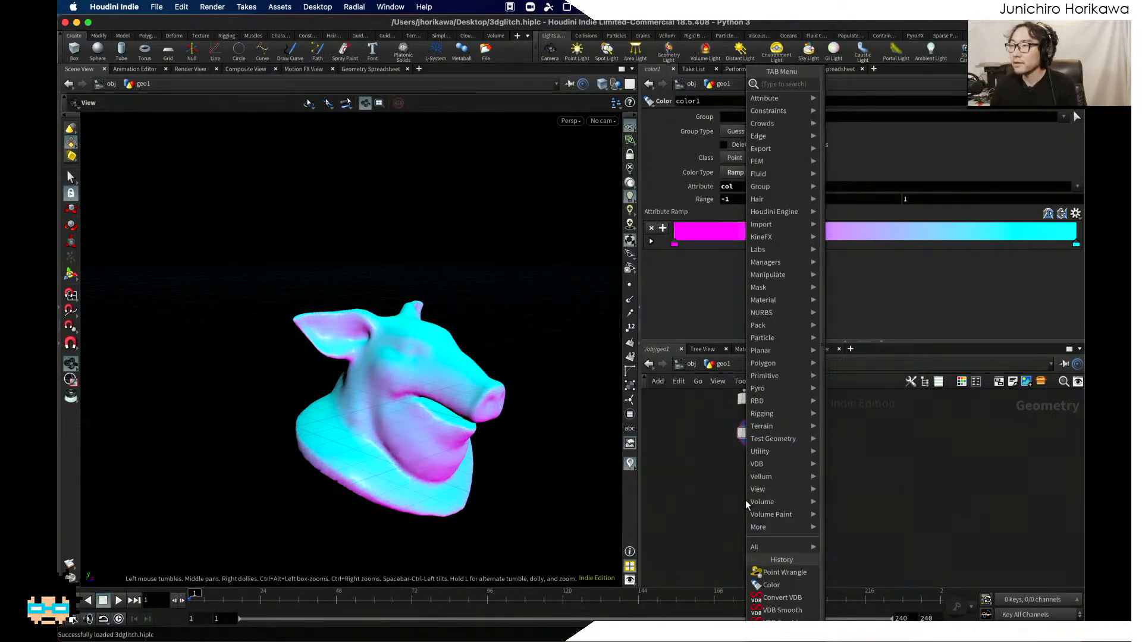
type("file c")
key("Return")
left_click(751, 499)
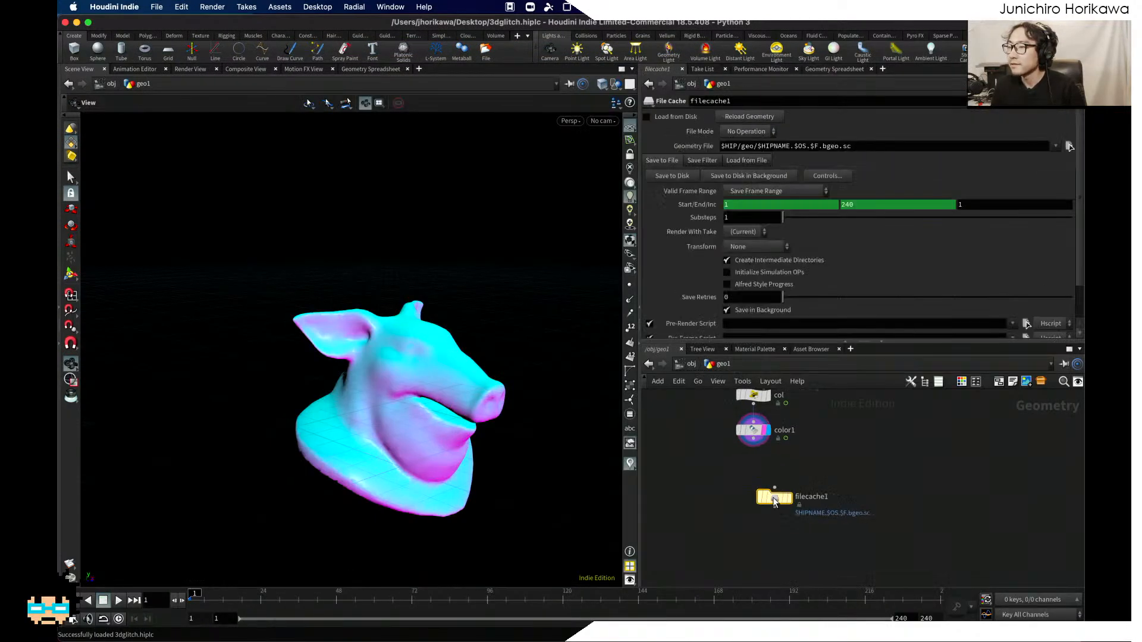
left_click_drag(749, 428, 748, 459)
left_click(766, 470)
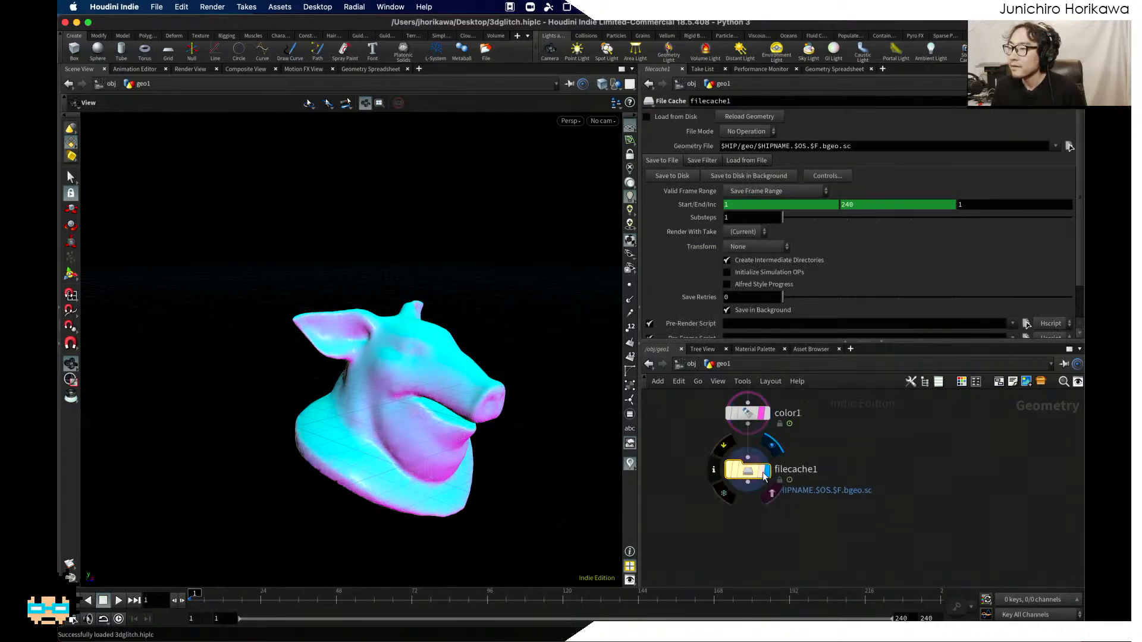
Step: Enable Load from Disk on filecache1 and save frames 1 to 240 to disk in the foreground
left_click(646, 116)
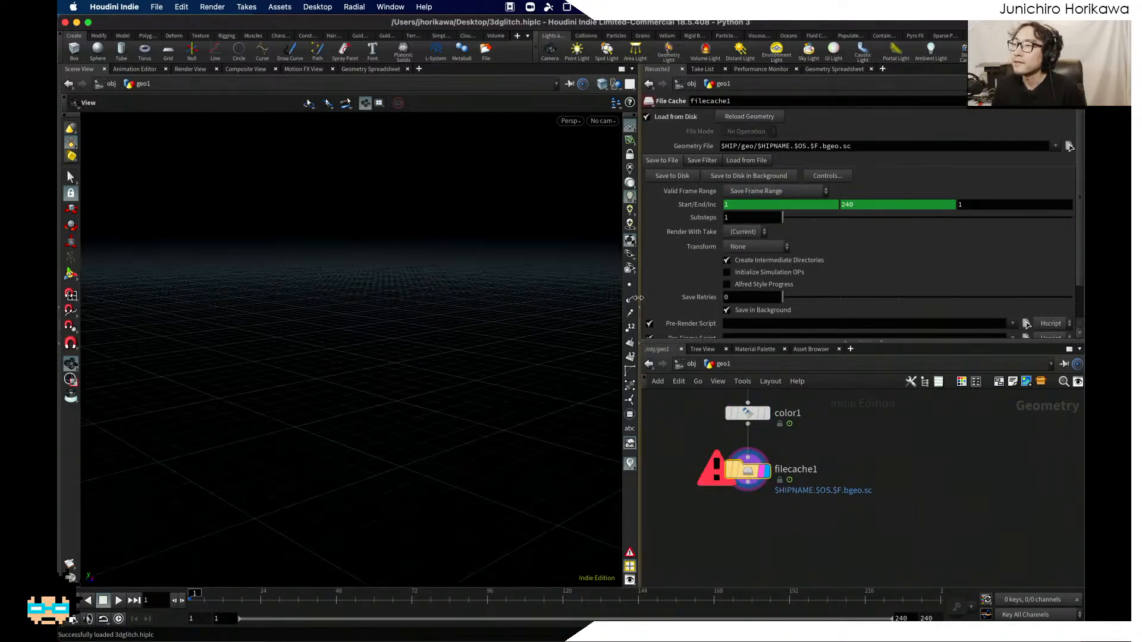
left_click(677, 177)
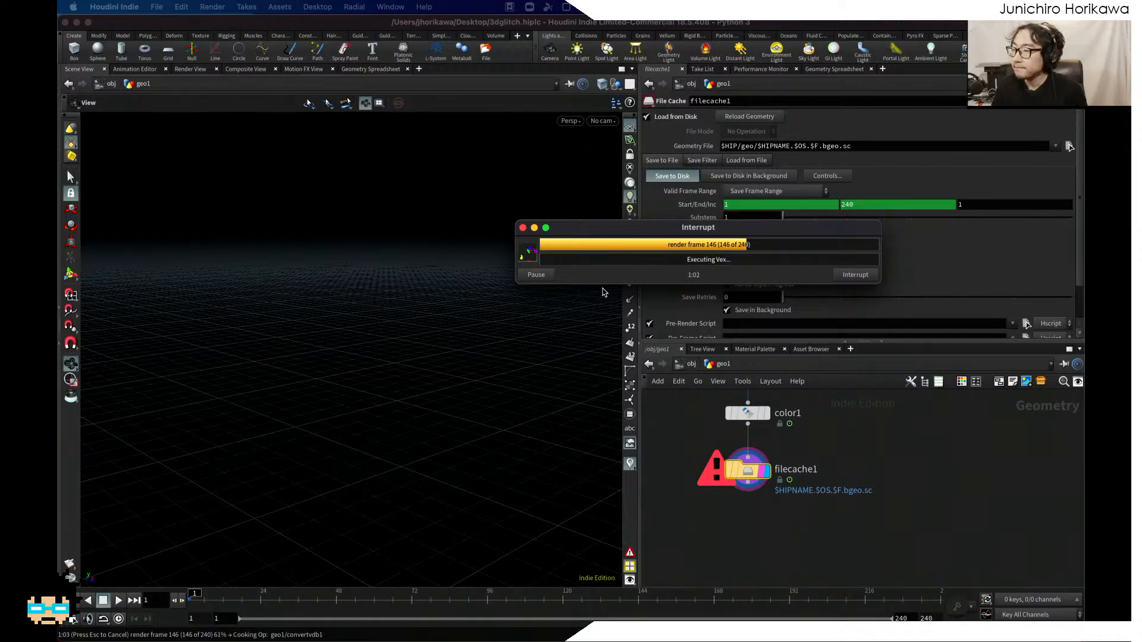
left_click(763, 531)
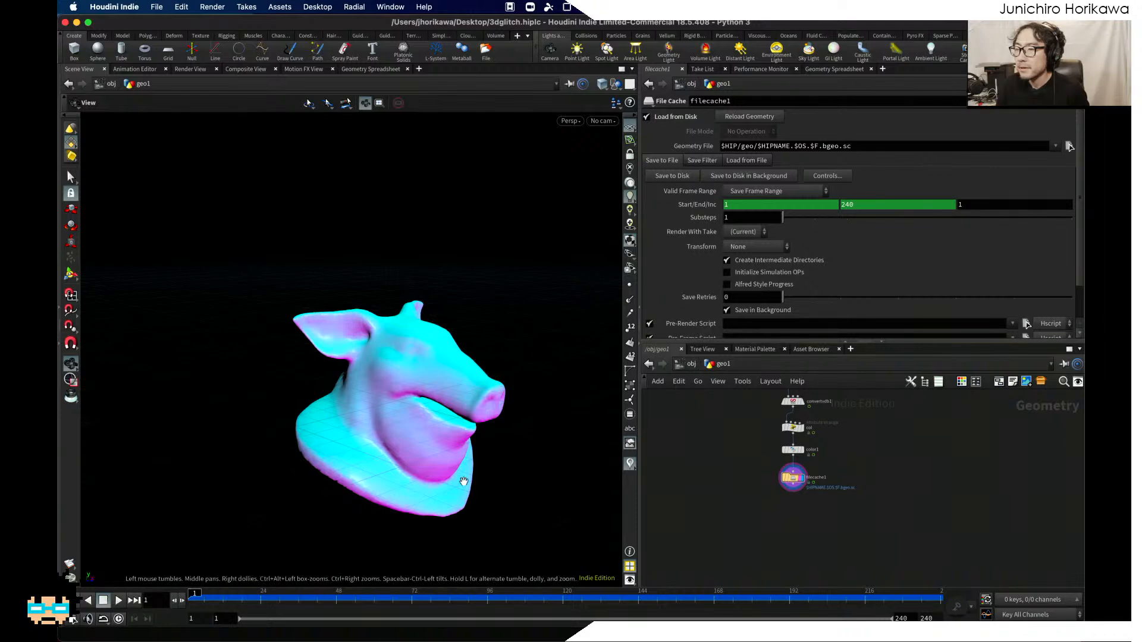
Step: Play the cached pig head glitch animation from several angles, stop it and return to frame 1
left_click_drag(463, 481, 158, 573)
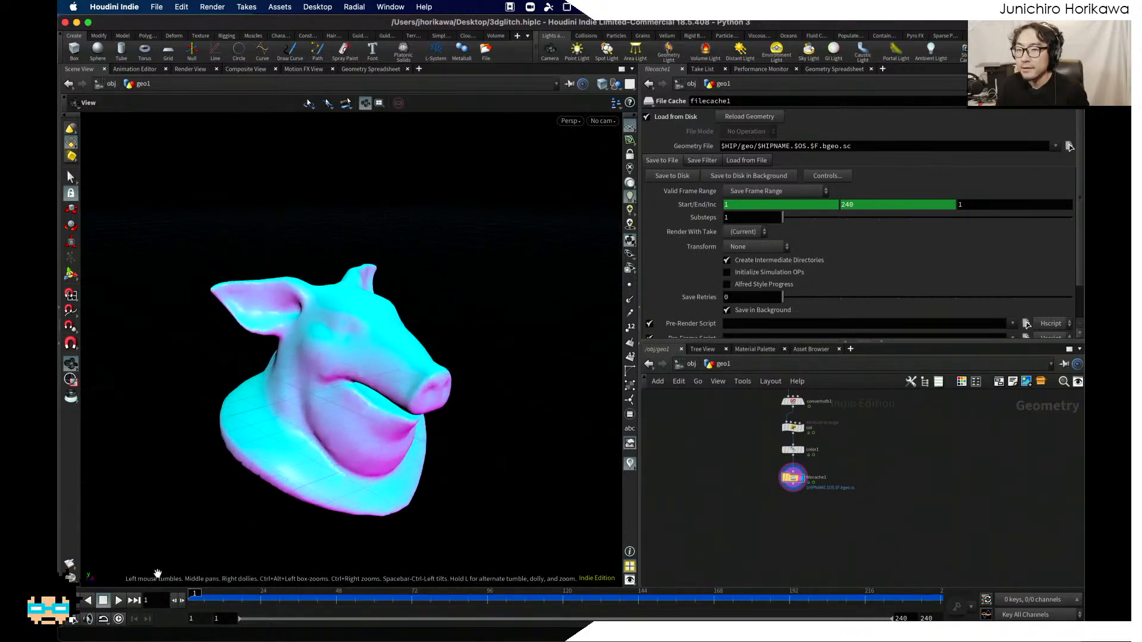
left_click(118, 600)
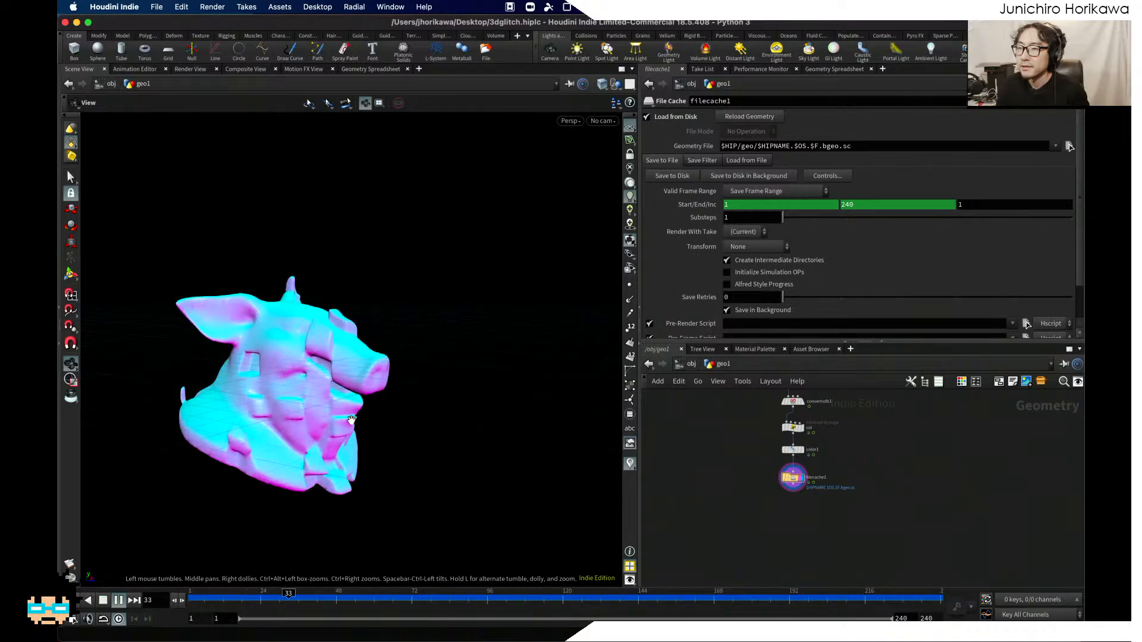
left_click_drag(367, 414, 309, 434)
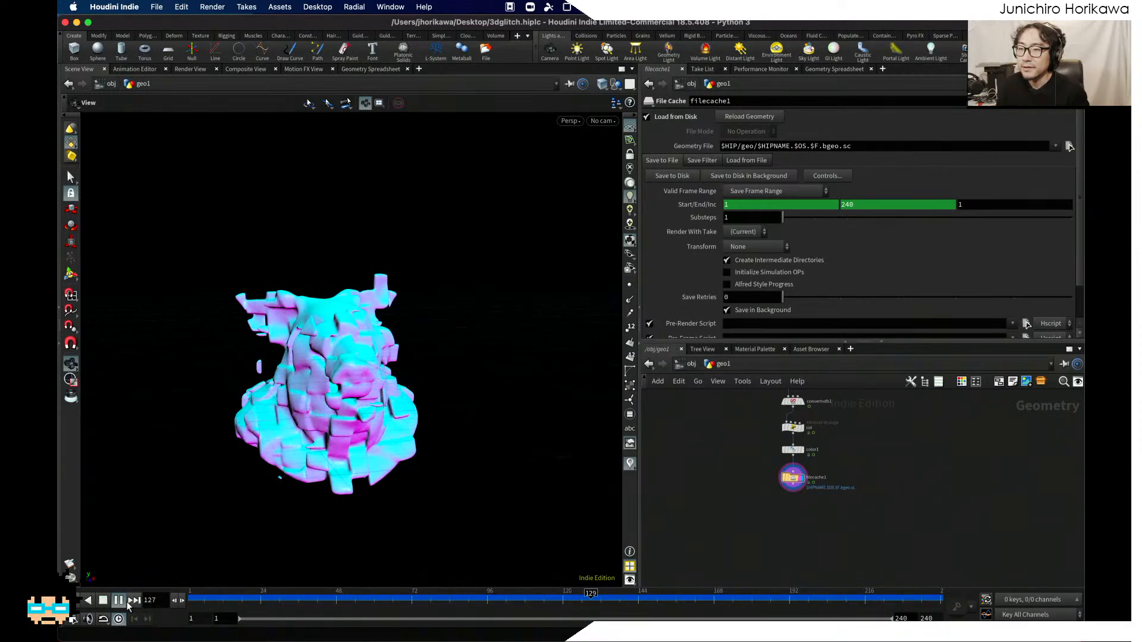
left_click(103, 600)
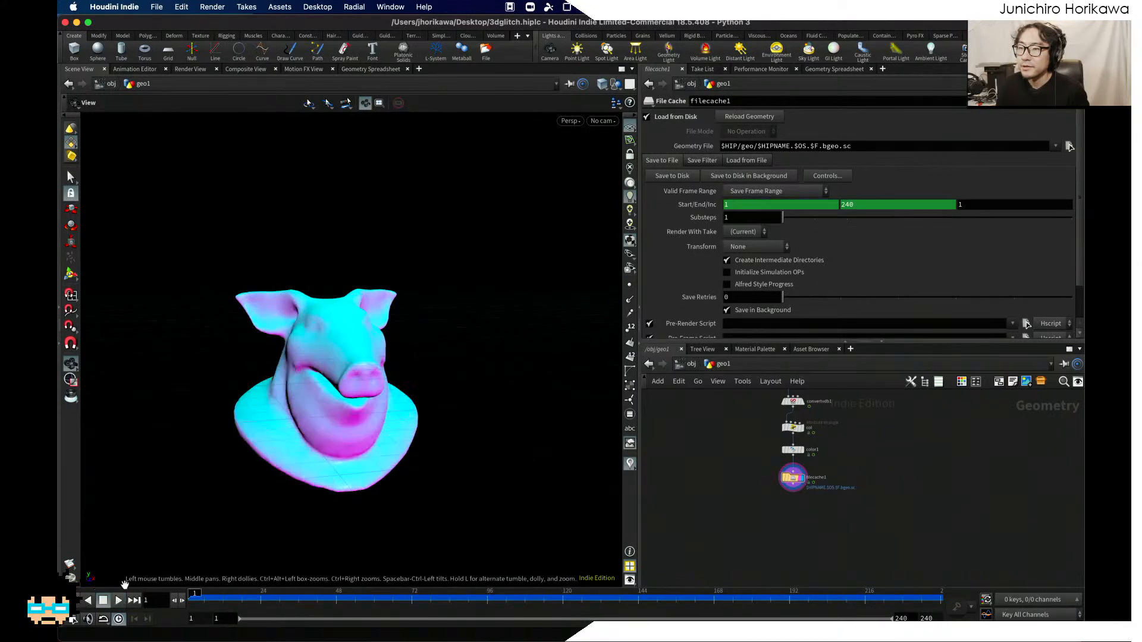
Step: Display solver1 and set the move mult parameter on the CONTROLLER null to 2
scroll(769, 462, "up", 5)
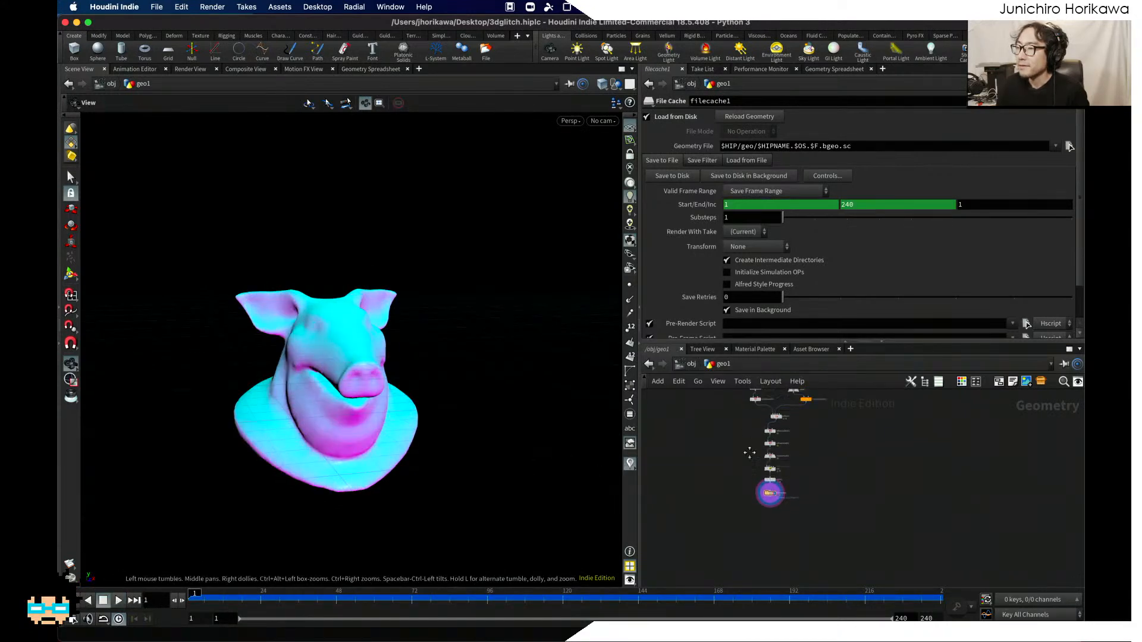
scroll(770, 461, "up", 4)
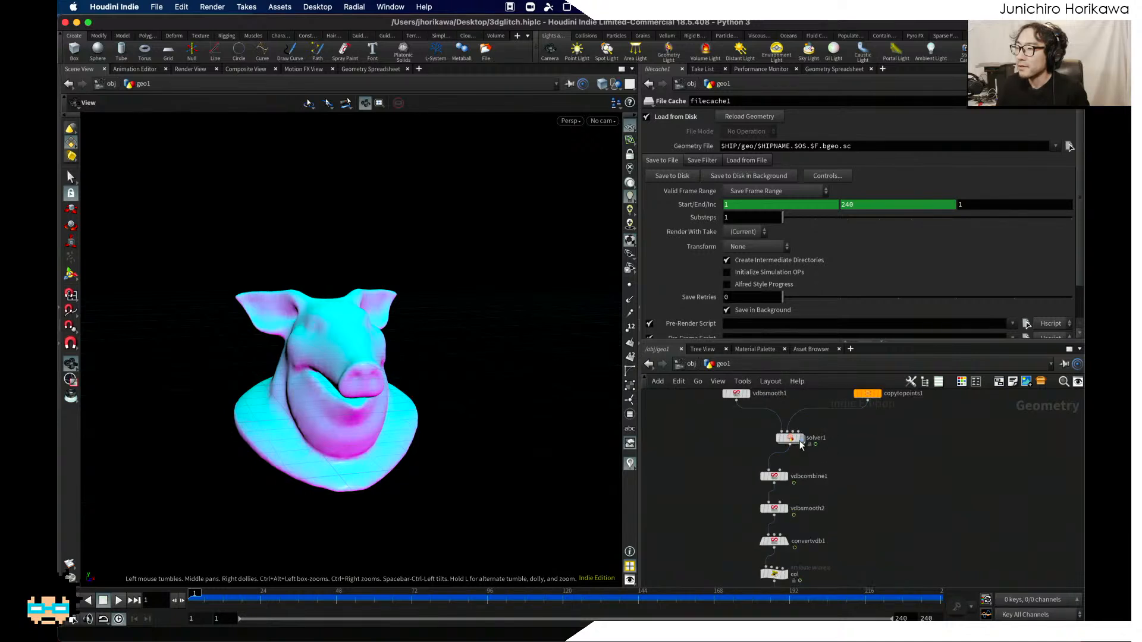
left_click(800, 441)
scroll(847, 476, "down", 3)
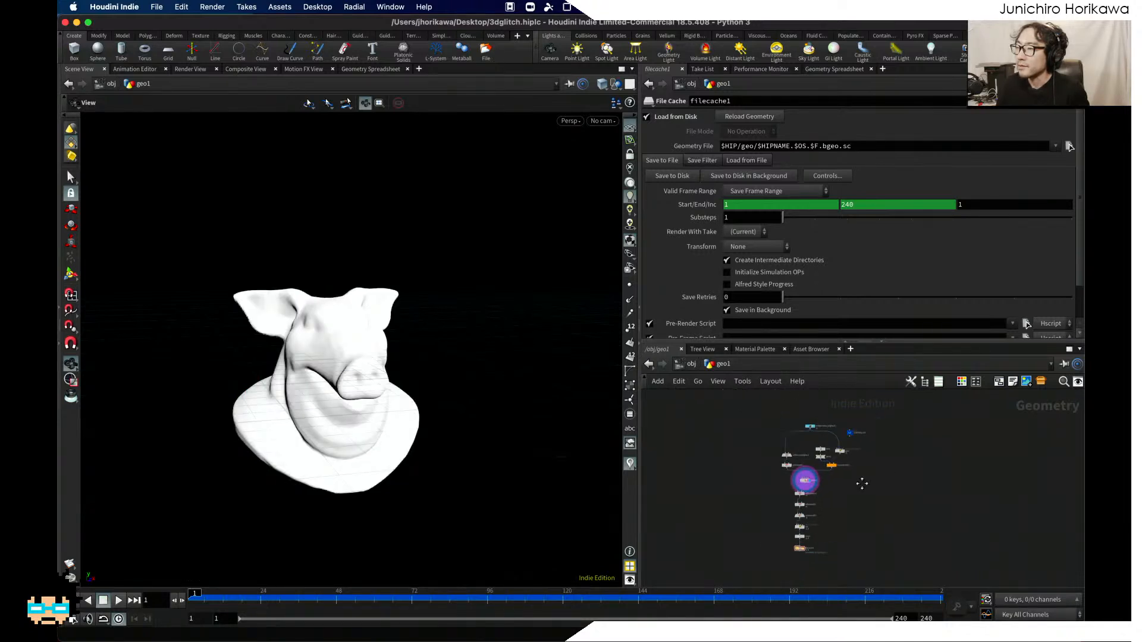
left_click(800, 442)
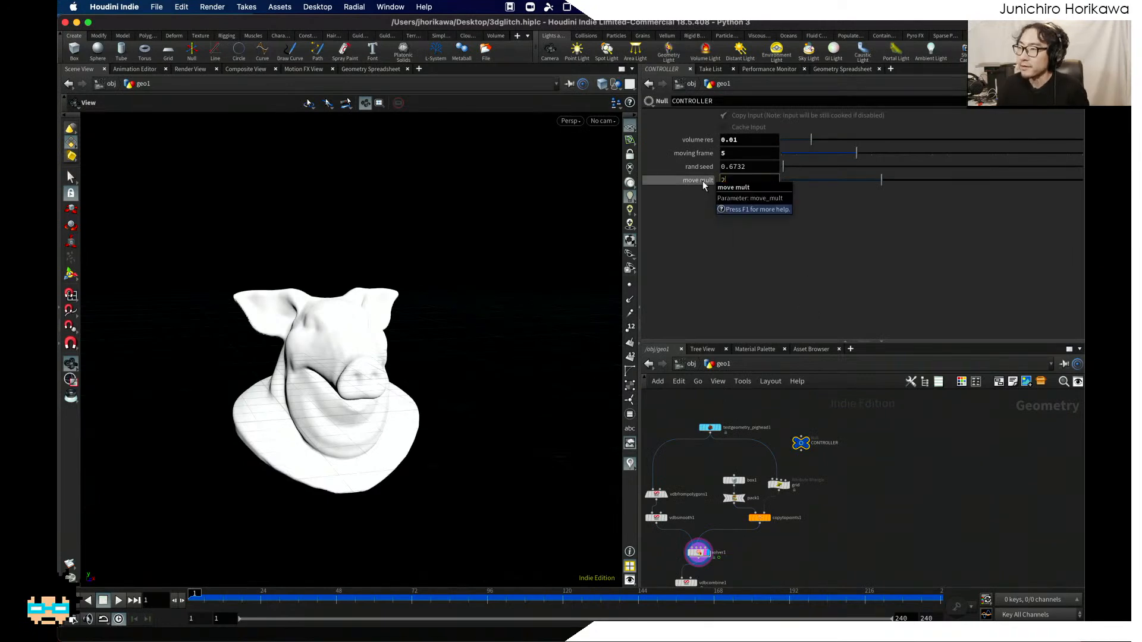
type("2")
key("Return")
Step: Play the solver simulation with the stronger movement and return to frame 1
left_click(118, 600)
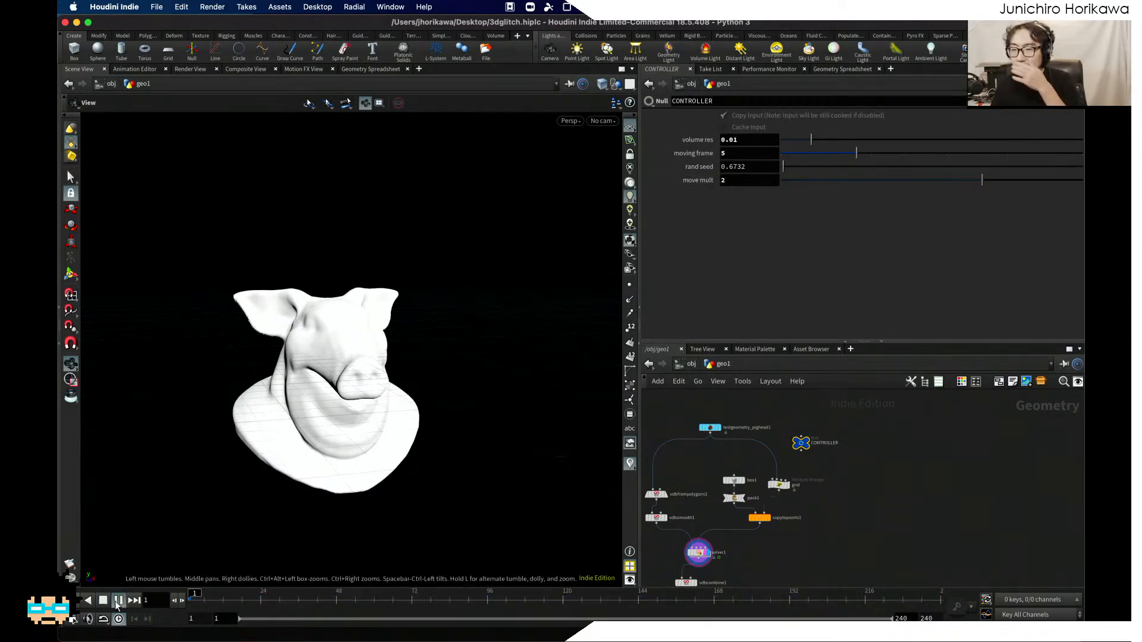
left_click_drag(236, 490, 296, 450)
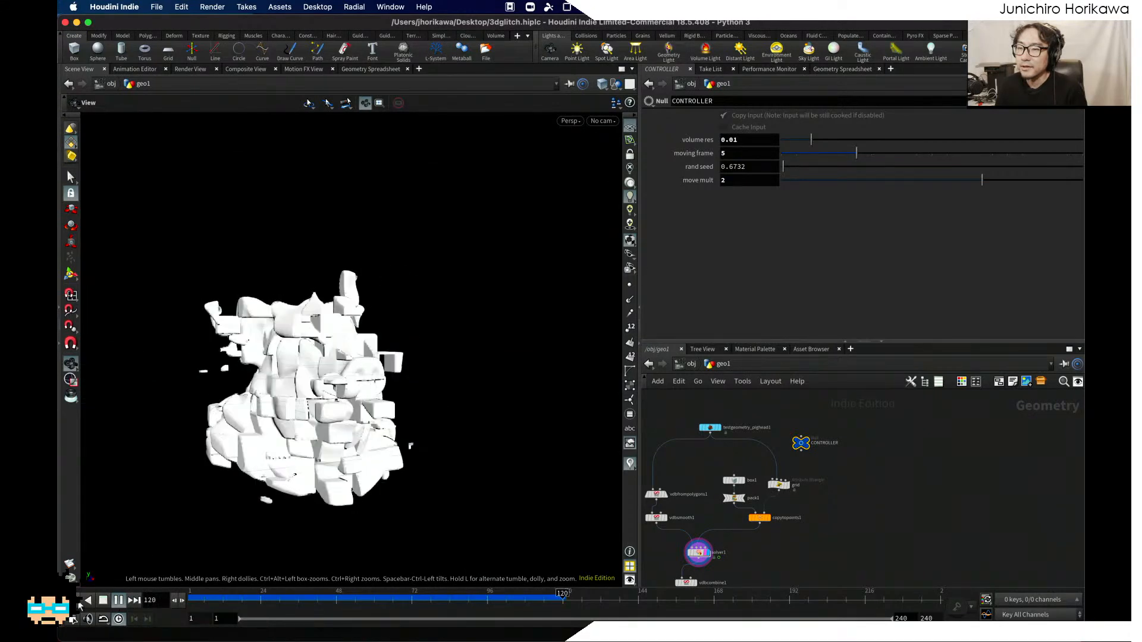
key("ctrl+Up")
Step: Add a Switch node beneath the testgeometry_pighead1 node
scroll(750, 499, "up", 4)
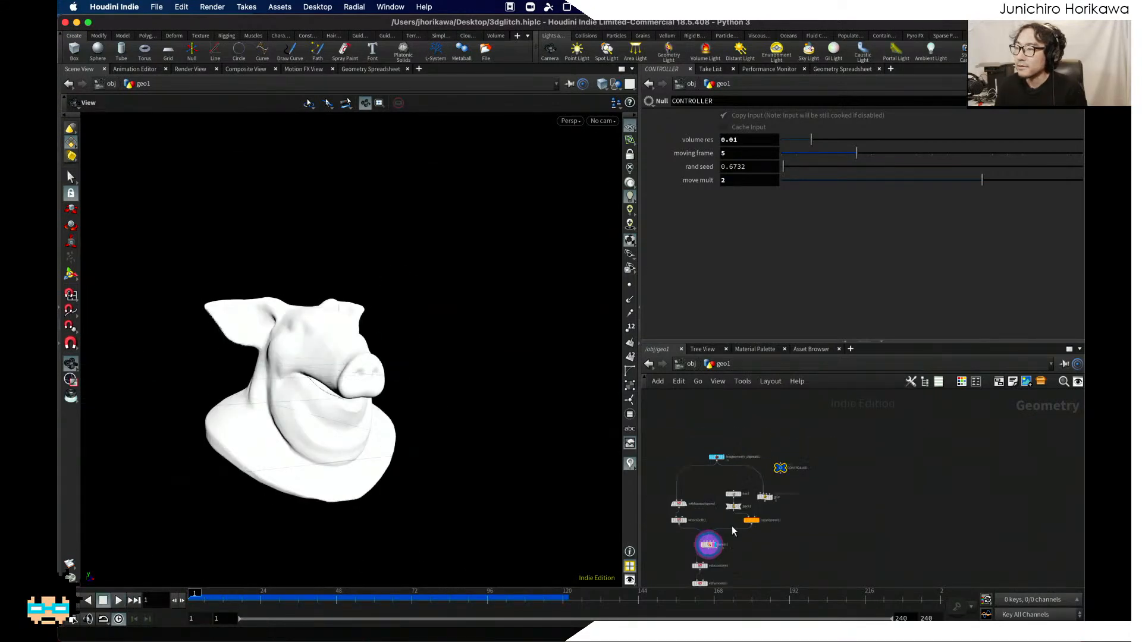
left_click_drag(741, 491, 714, 483)
key("Tab")
type("s")
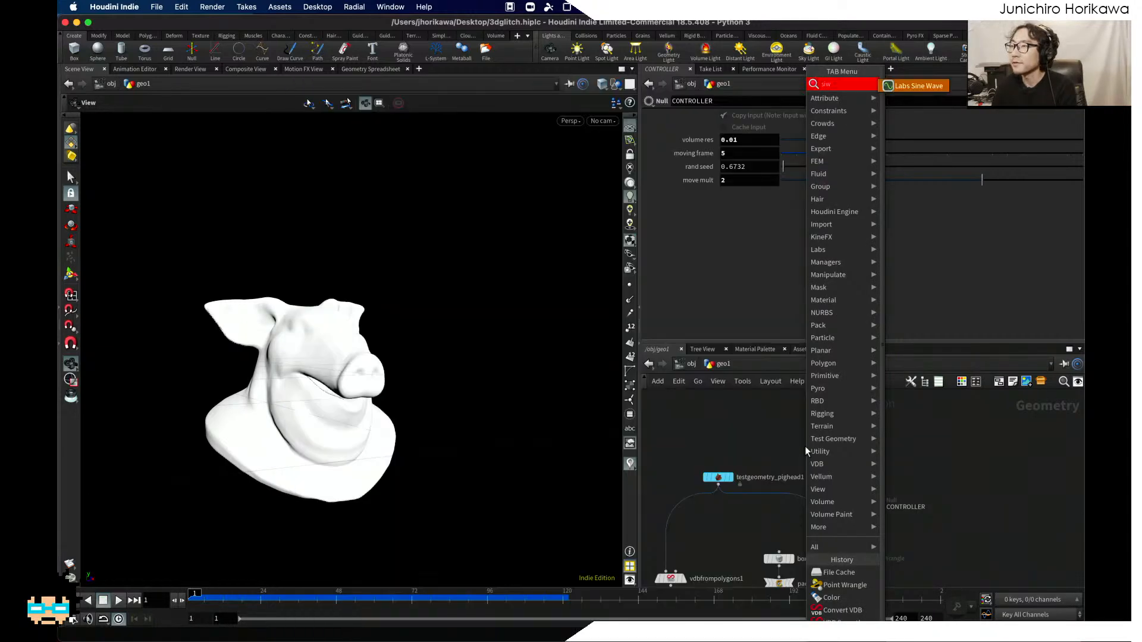
key("Return")
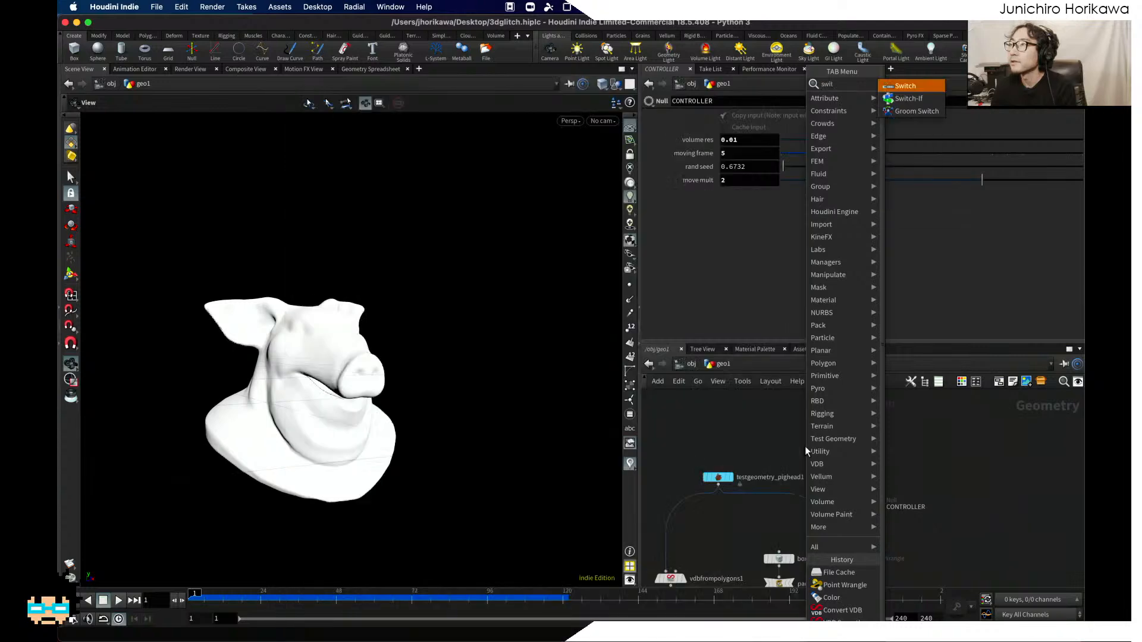
left_click(736, 524)
scroll(736, 526, "up", 1)
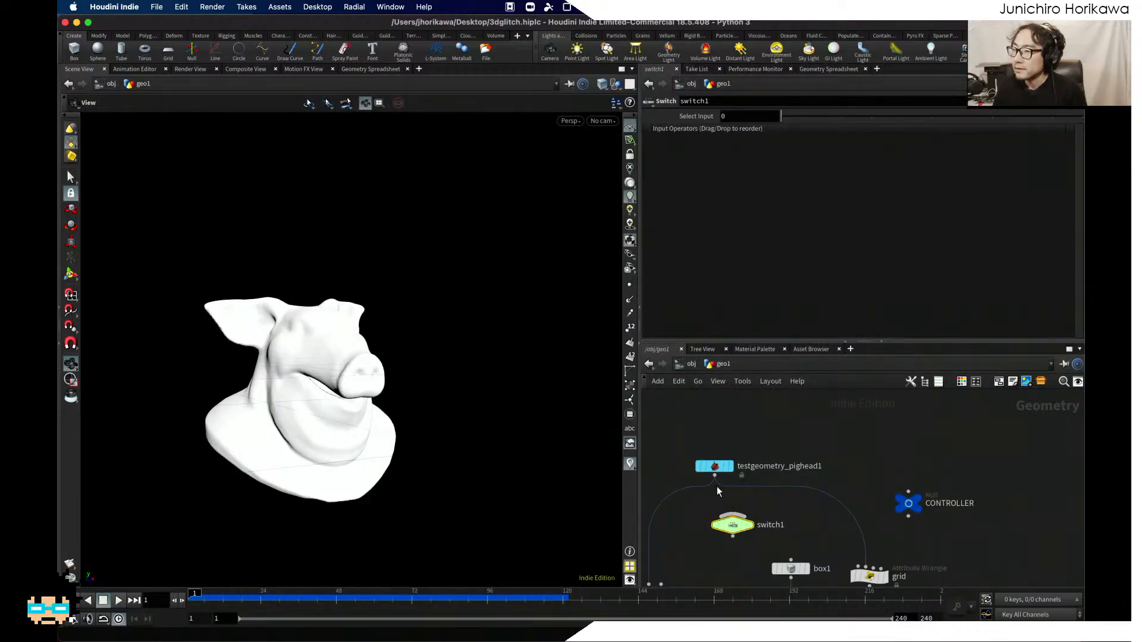
Step: Feed the pig head into switch1 and route switch1's output to both vdbfrompolygons1 and the grid wrangle
left_click(729, 479)
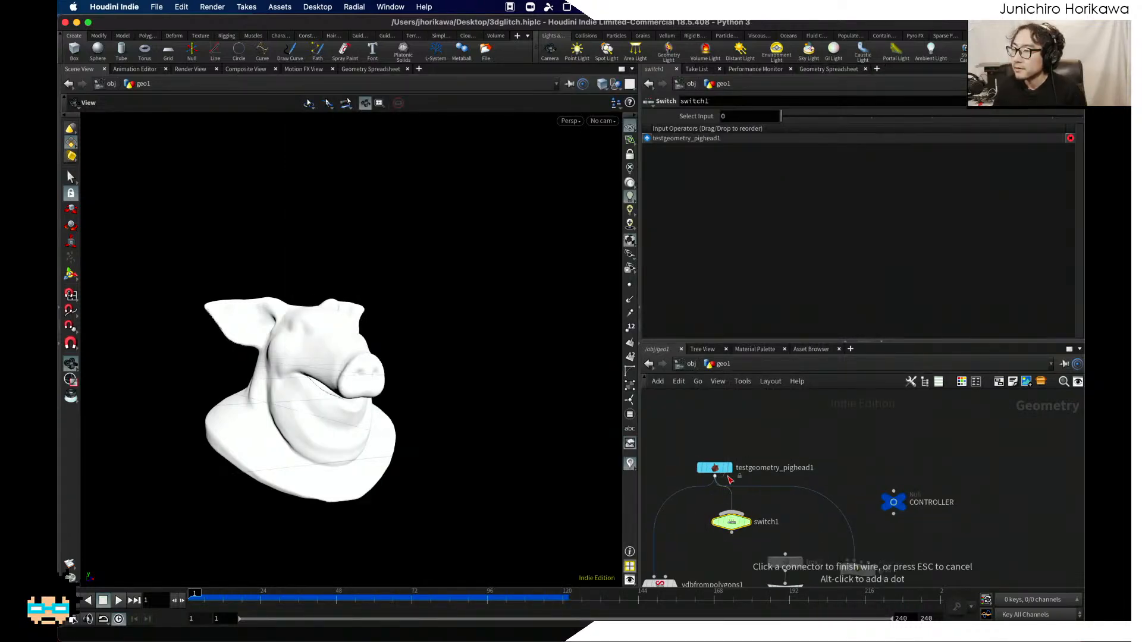
key("Escape")
left_click_drag(720, 470, 747, 425)
middle_click_drag(745, 497, 763, 456)
scroll(763, 456, "up", 1)
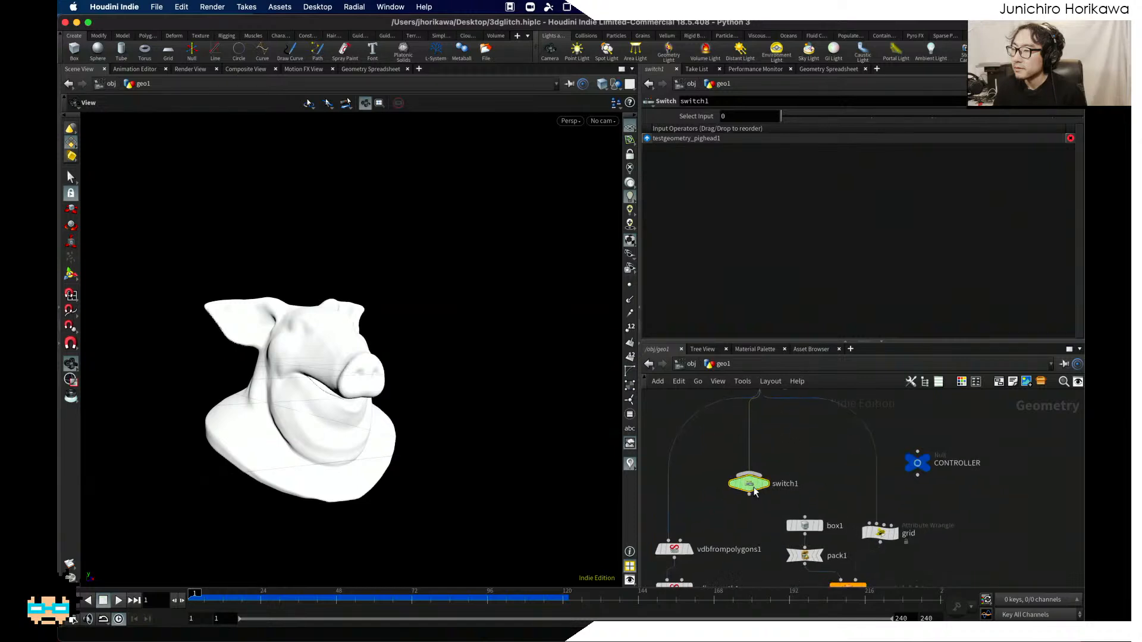
left_click_drag(751, 482, 751, 445)
left_click_drag(714, 499, 668, 540)
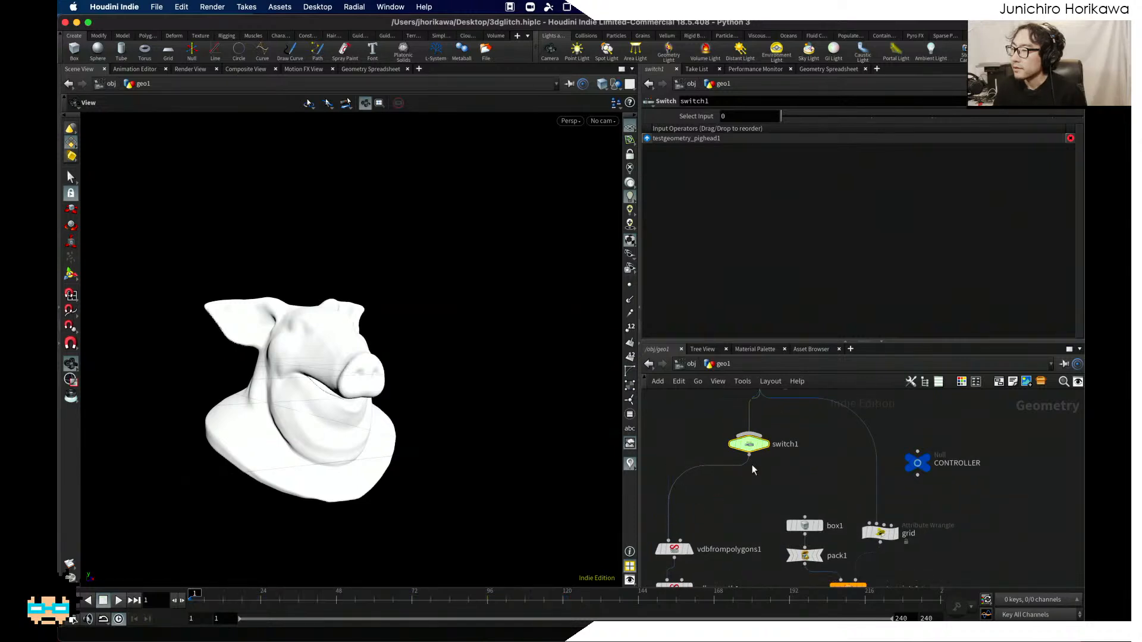
left_click_drag(749, 455, 877, 516)
middle_click_drag(773, 417, 814, 513)
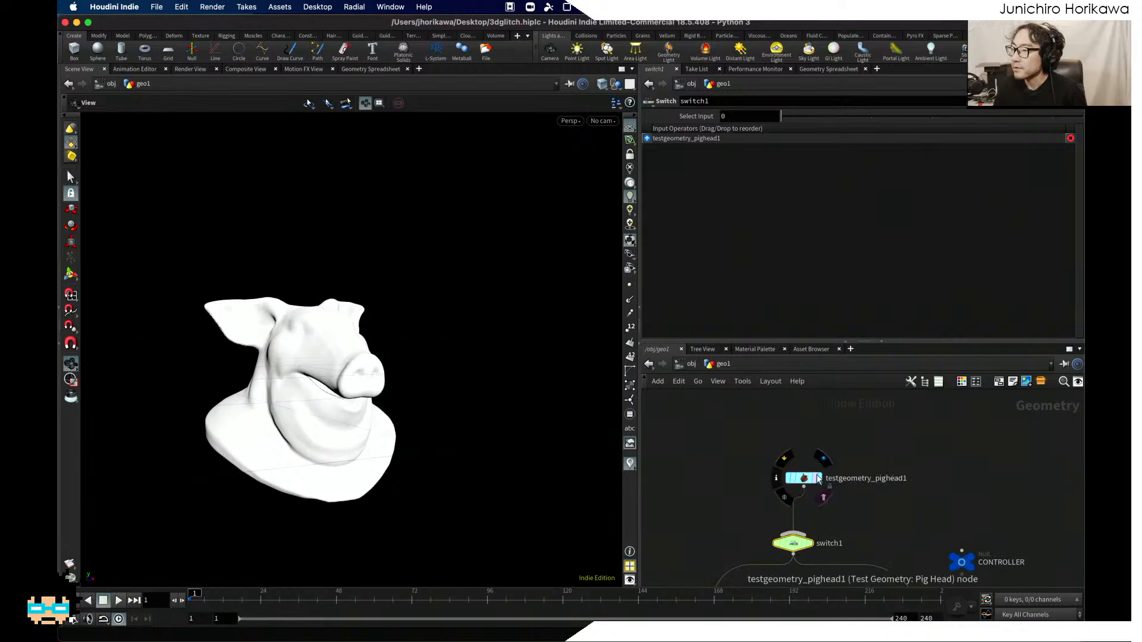
Step: Add a Squab test geometry beside the pig head and connect it as the second input of switch1
left_click_drag(806, 474, 732, 471)
key("Tab")
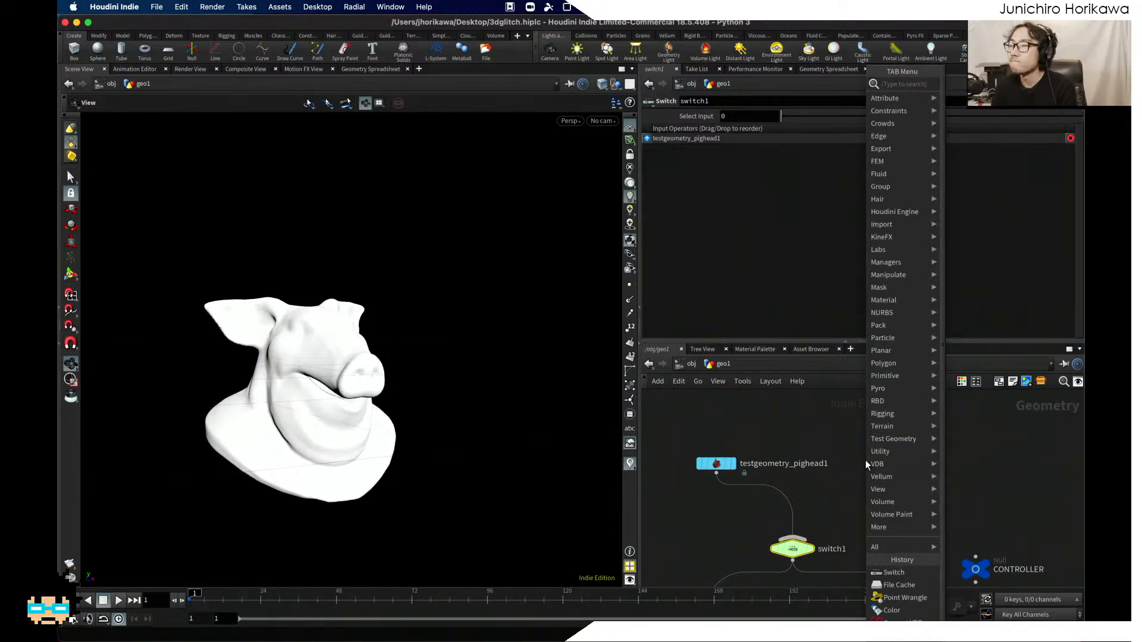
type("test")
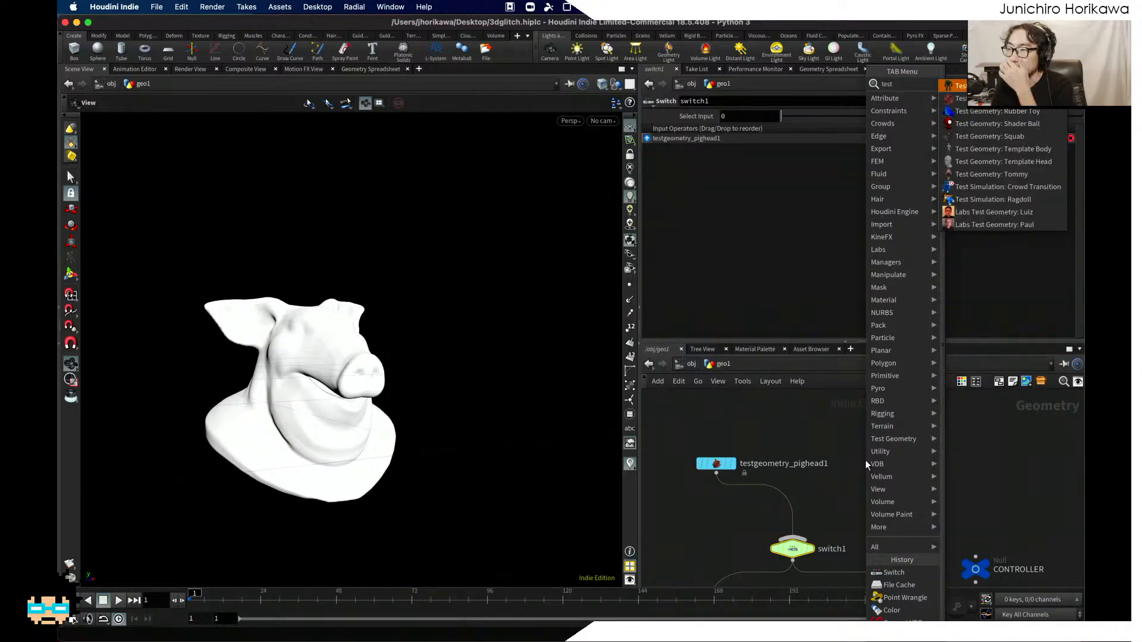
key("Down")
key("Down")
key("Down")
key("Up")
key("Return")
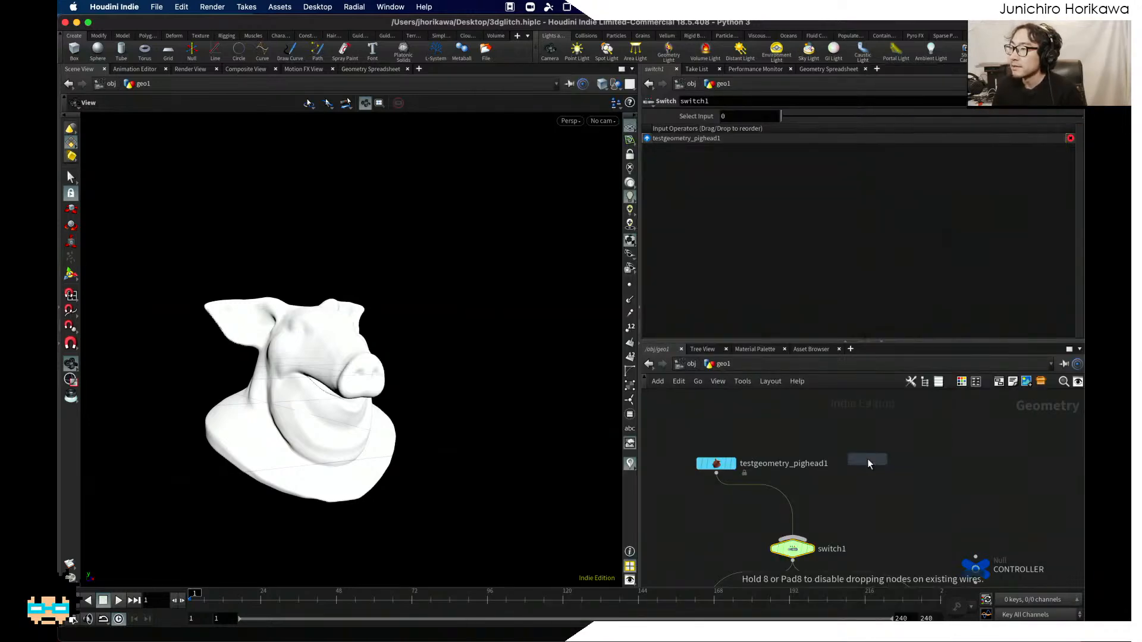
left_click(866, 458)
left_click_drag(866, 468, 805, 543)
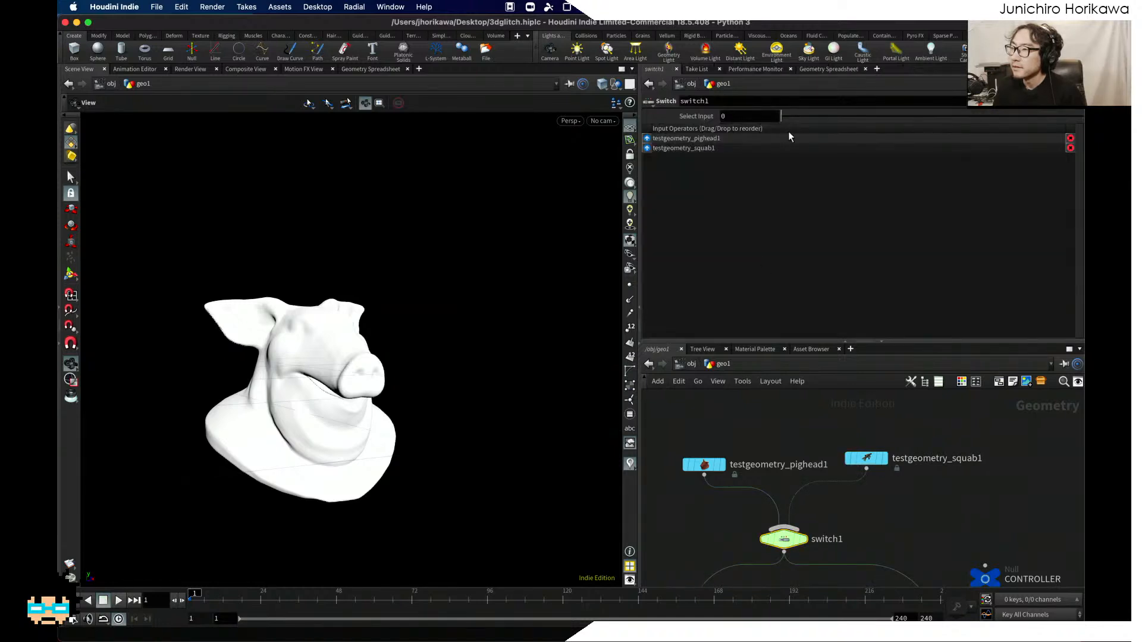
Step: Set switch1's Select Input to 1 and play the glitch simulation on the squab
left_click(804, 117)
left_click_drag(355, 271, 283, 453)
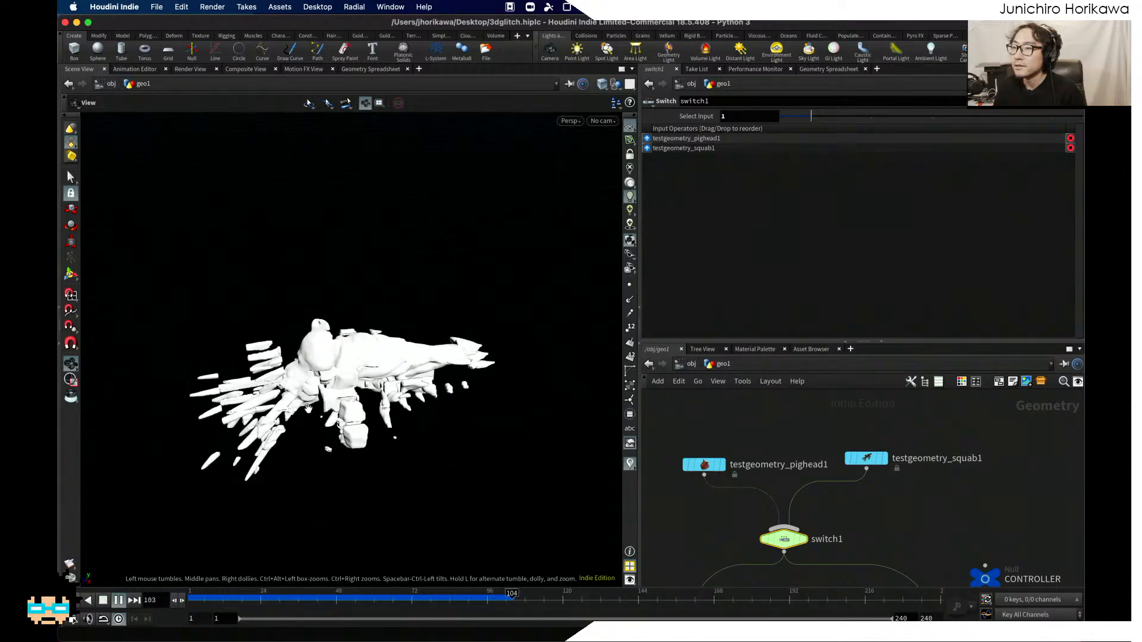
Step: Display the output of the color1 node to preview the squab glitch in color
left_click_drag(338, 375, 455, 361)
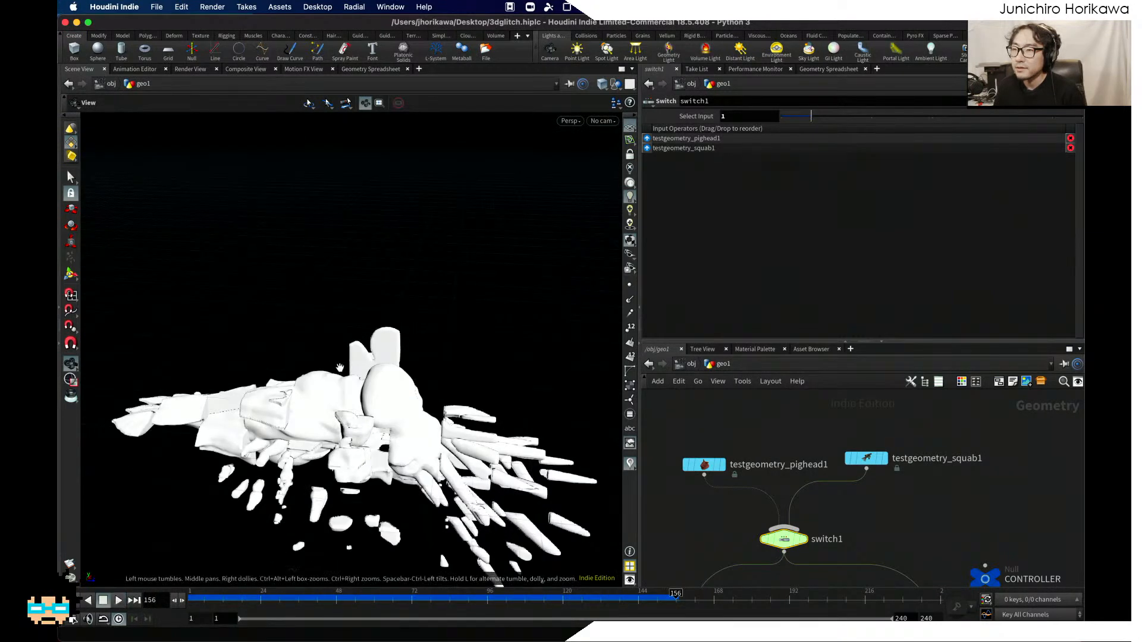
left_click_drag(339, 368, 626, 493)
scroll(794, 458, "down", 5)
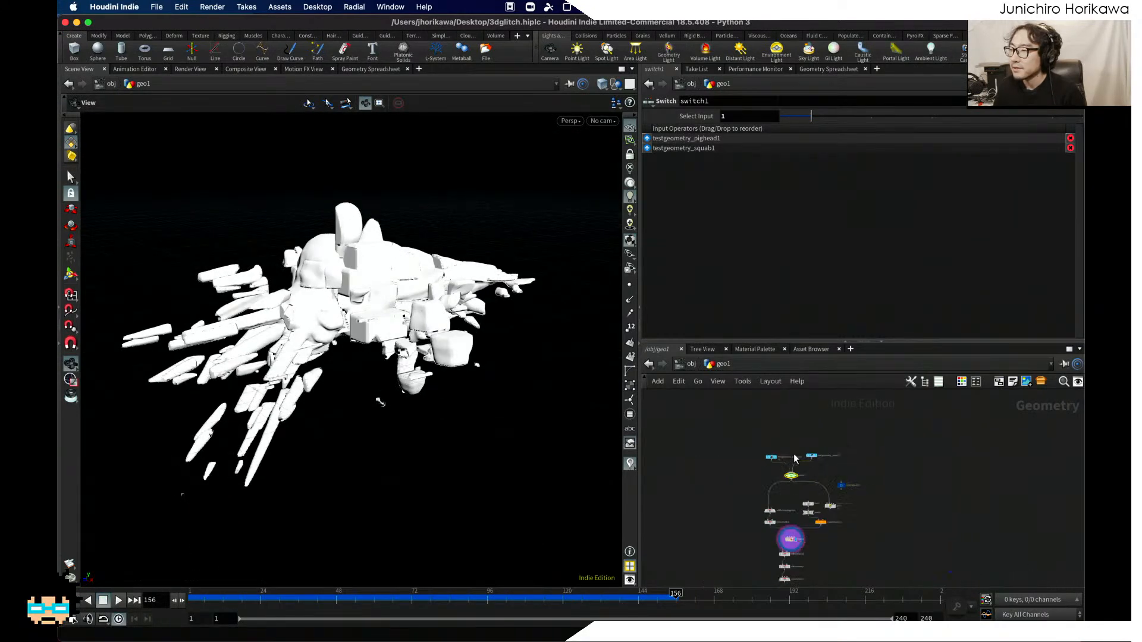
middle_click_drag(795, 459, 795, 408)
scroll(793, 535, "up", 3)
middle_click_drag(812, 526, 815, 446)
scroll(802, 537, "up", 1)
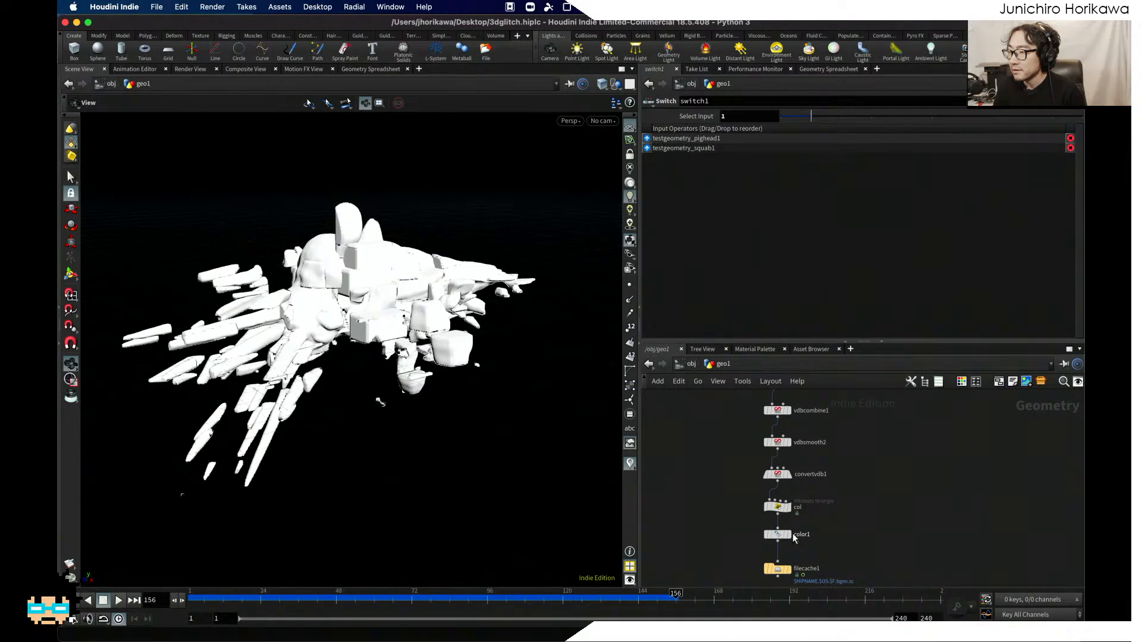
scroll(790, 537, "up", 1)
left_click(783, 537)
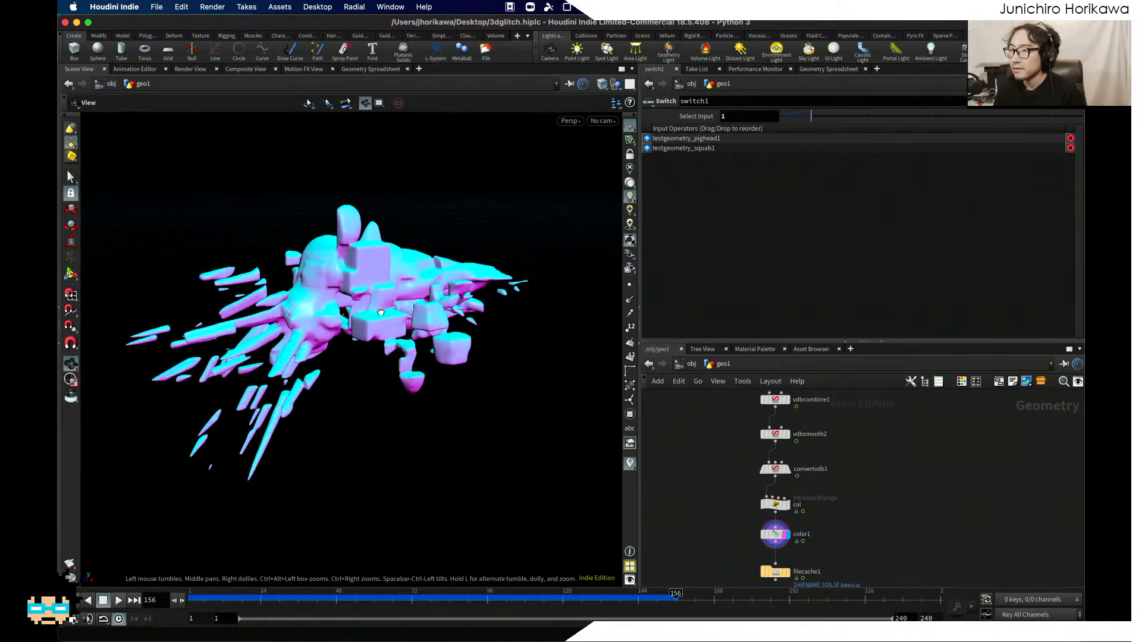
Step: Examine the colored squab glitch from several angles and close up, including the stretched fragments around the head and body
left_click_drag(380, 312, 413, 347)
scroll(556, 242, "up", 5)
scroll(557, 243, "down", 5)
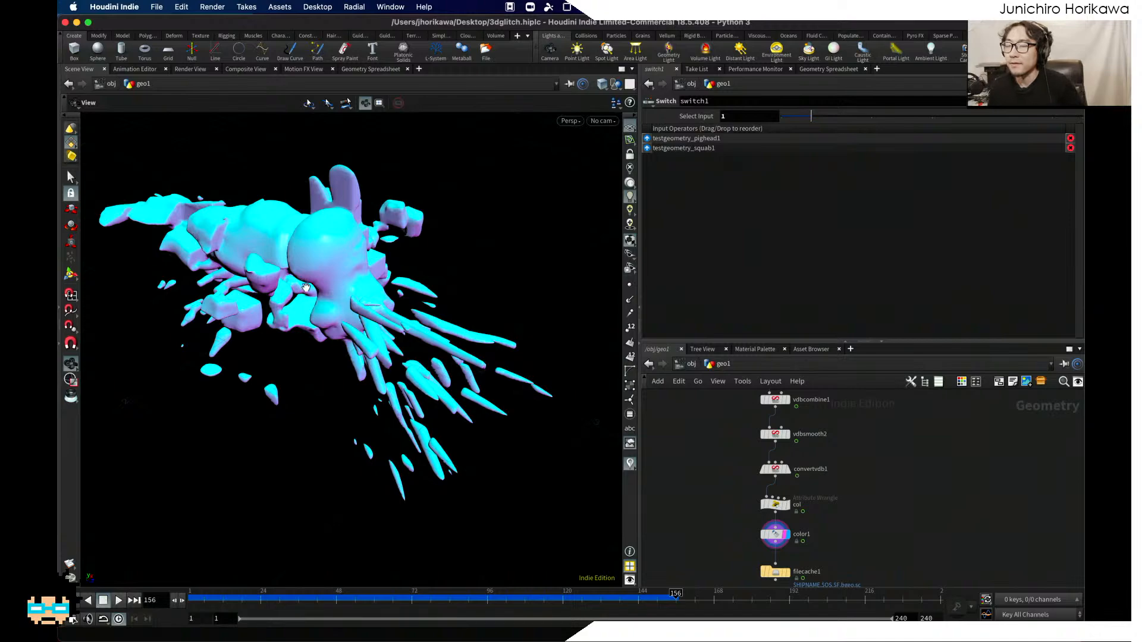
scroll(302, 295, "up", 10)
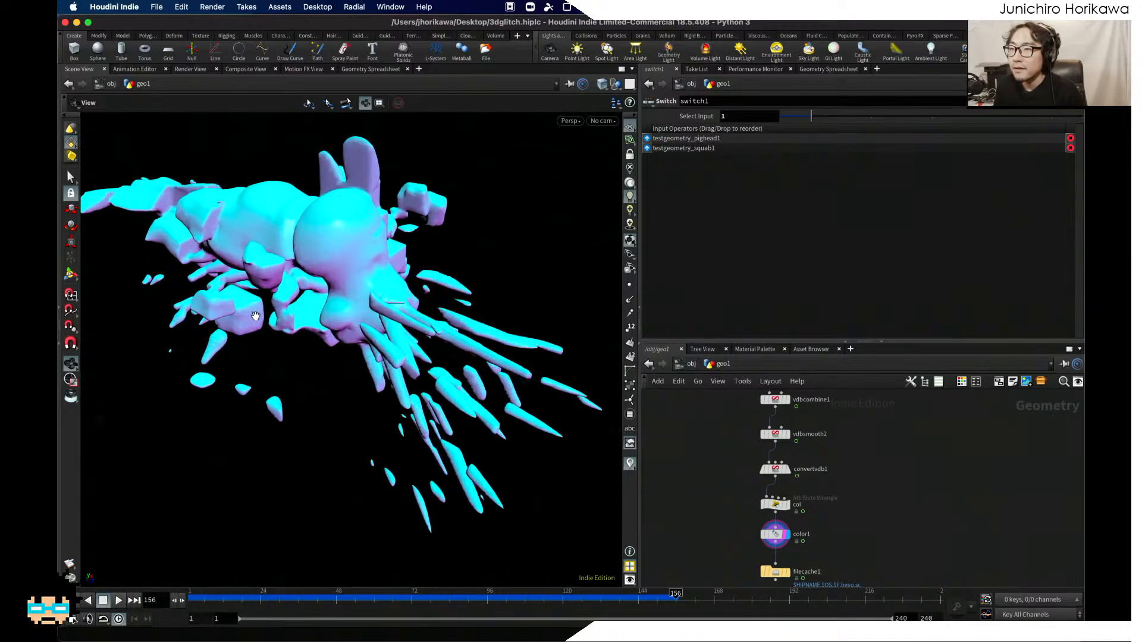
left_click_drag(269, 319, 248, 273)
scroll(247, 273, "down", 10)
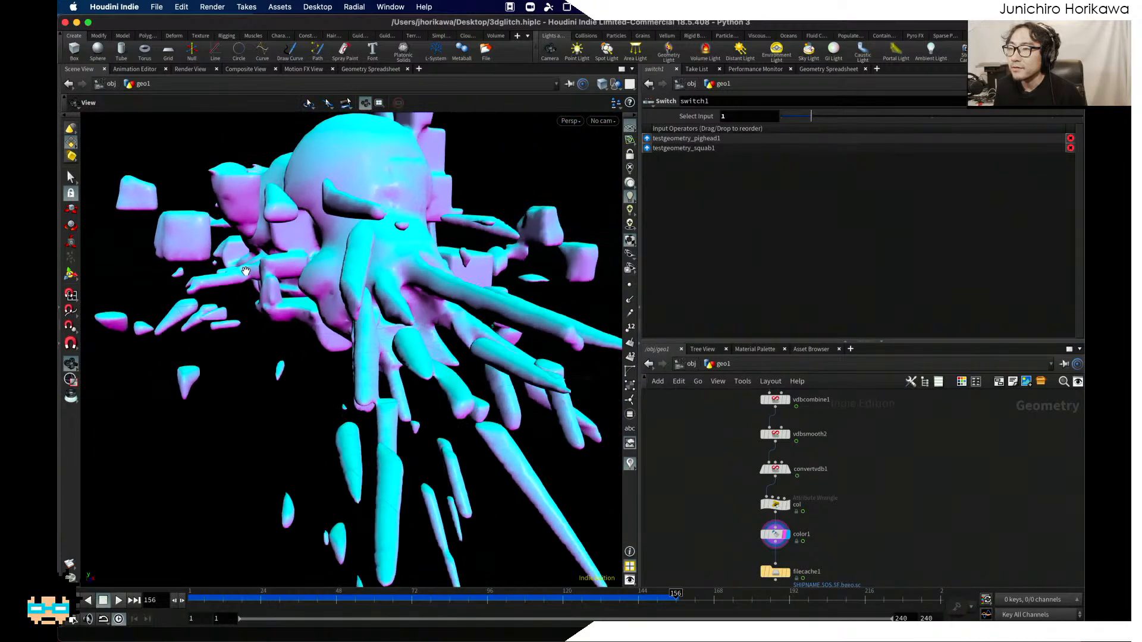
scroll(246, 271, "down", 4)
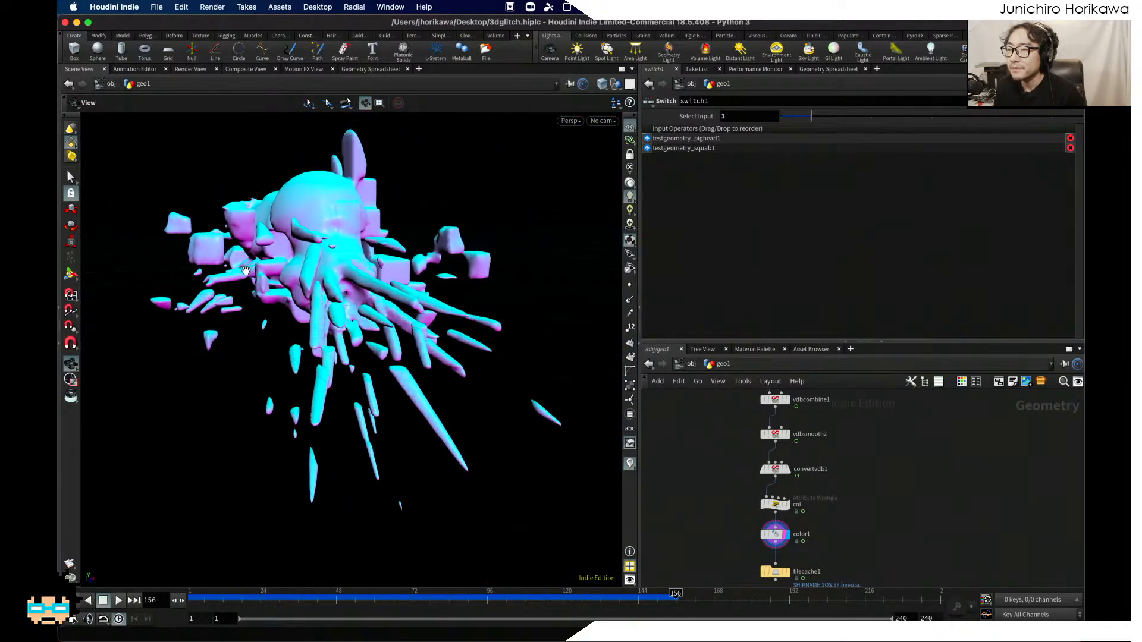
left_click_drag(283, 245, 263, 299)
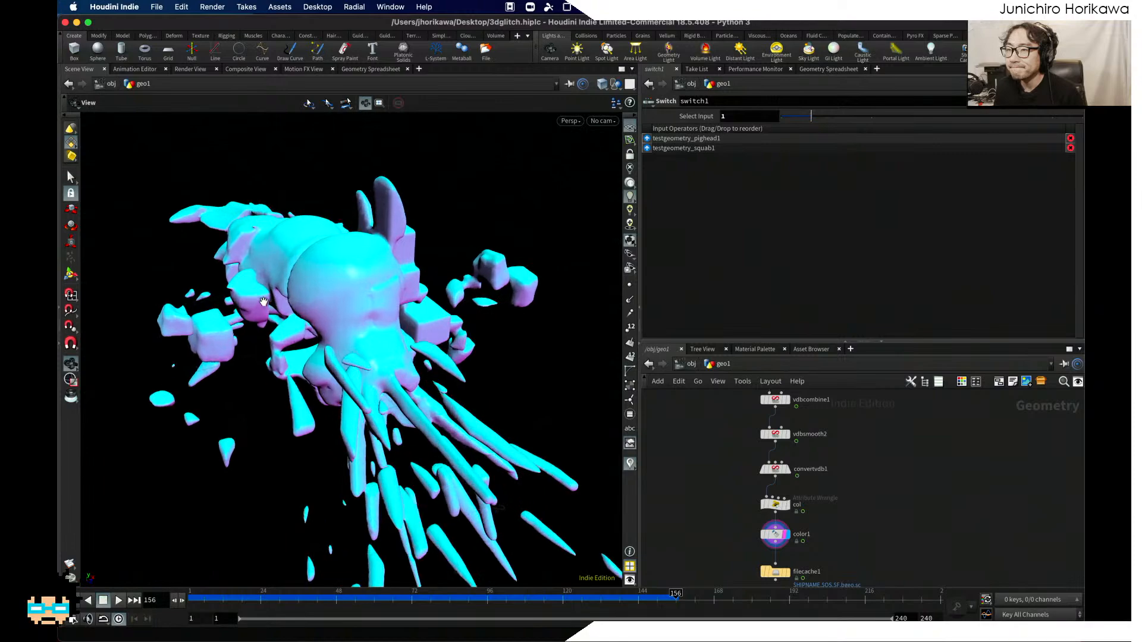
scroll(263, 300, "up", 6)
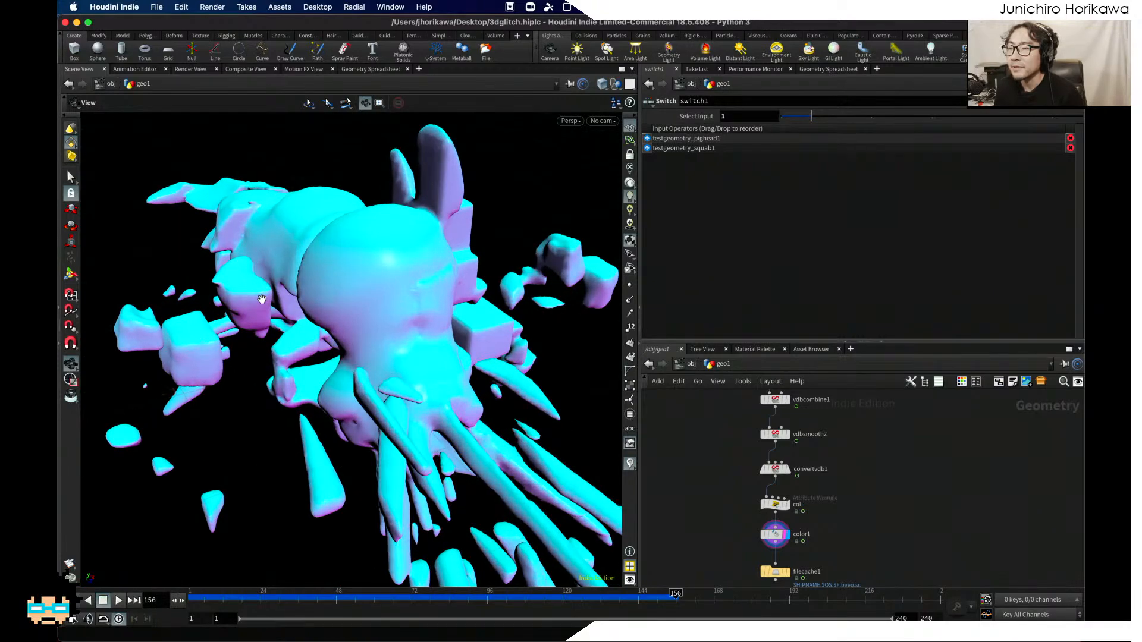
scroll(261, 298, "up", 8)
left_click_drag(247, 274, 270, 283)
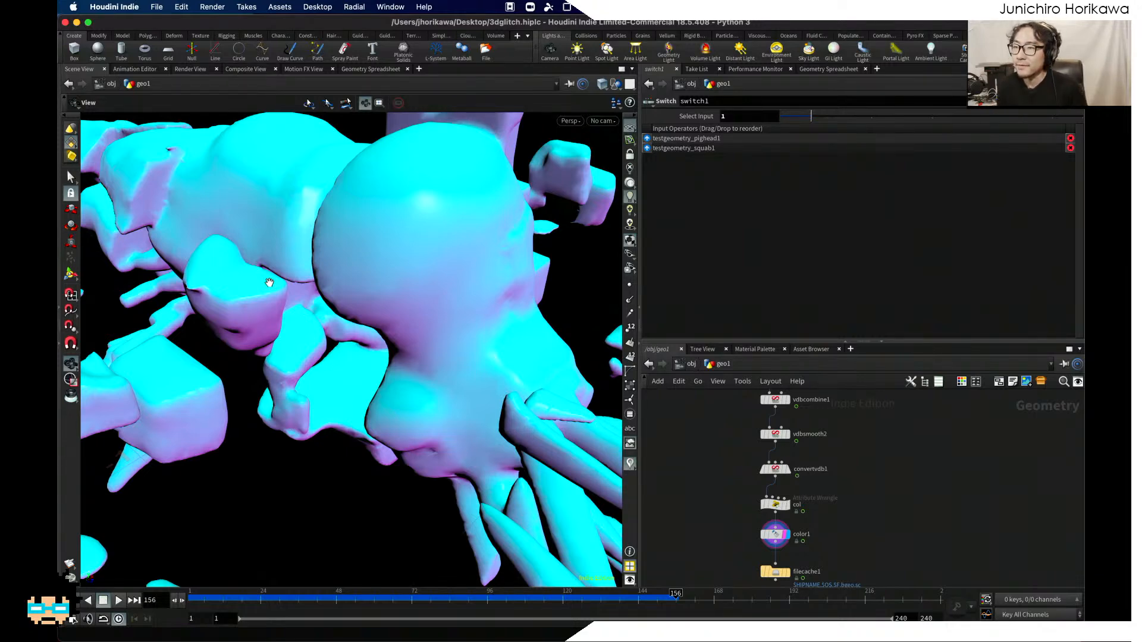
left_click_drag(269, 283, 236, 258)
left_click_drag(232, 283, 422, 373)
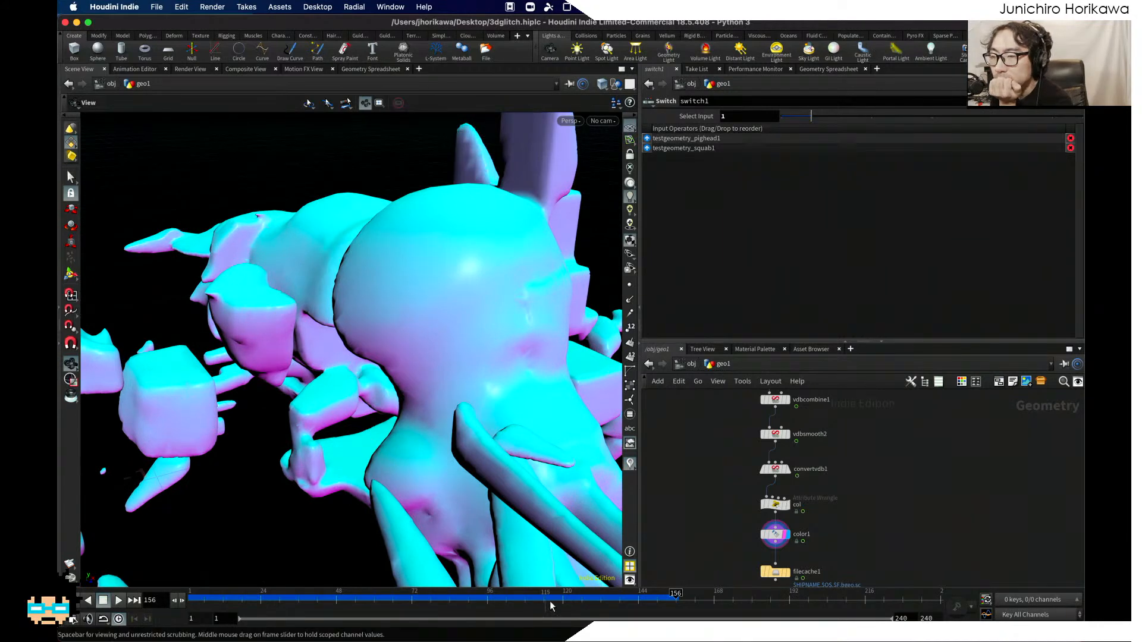
Step: Return the timeline to frame 1 and scrub forward to frame 71 to review how the squab breaks apart
left_click_drag(520, 601, 189, 601)
left_click(125, 599)
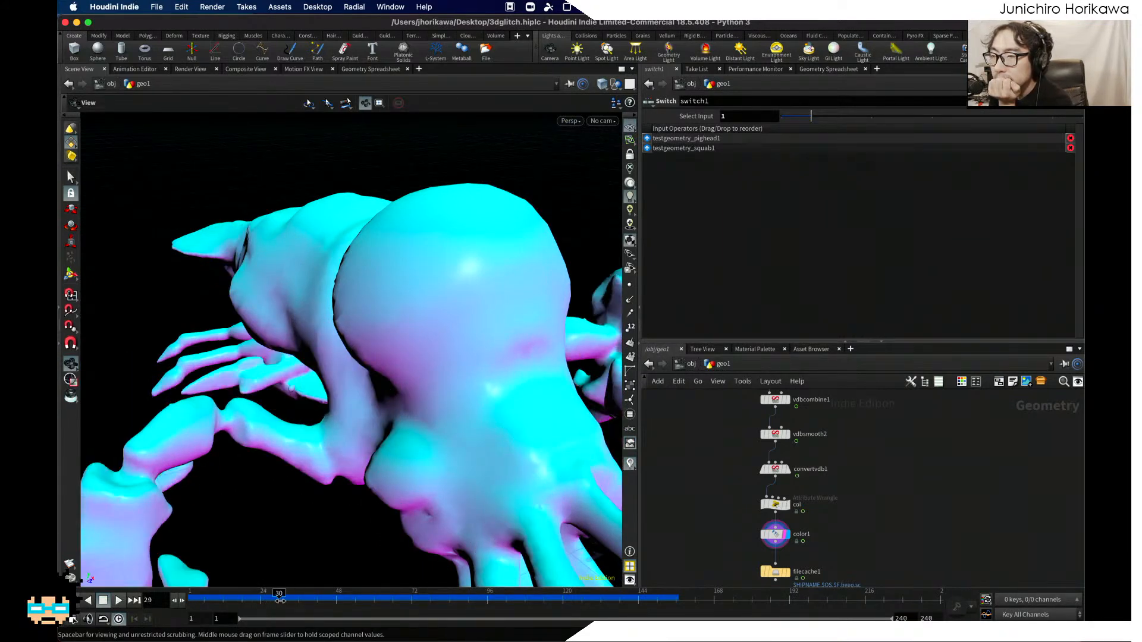
left_click_drag(389, 596, 409, 594)
Step: Enlarge the network editor and enter the solver1 node's inner network
scroll(754, 480, "down", 4)
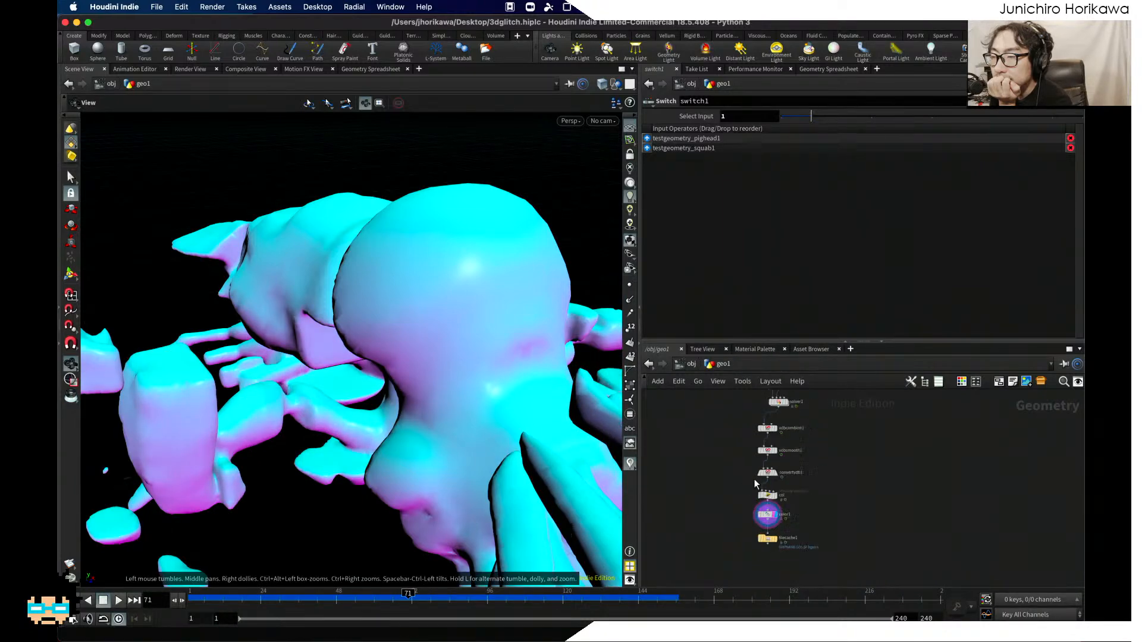
left_click_drag(787, 339, 787, 269)
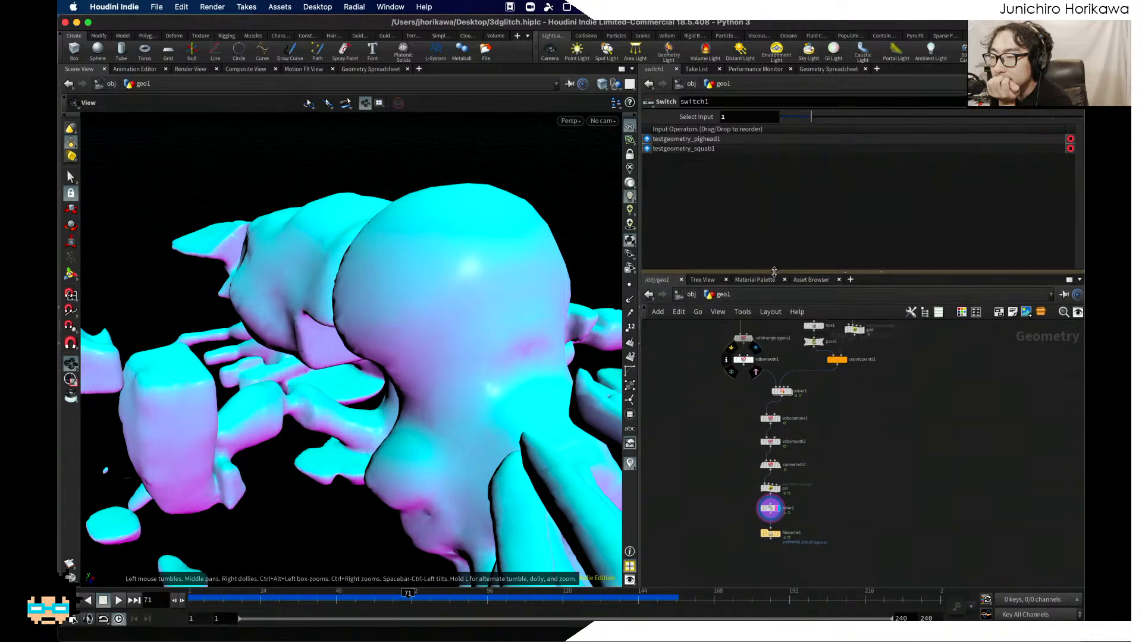
scroll(807, 399, "up", 4)
middle_click_drag(807, 401, 810, 471)
double_click(766, 442)
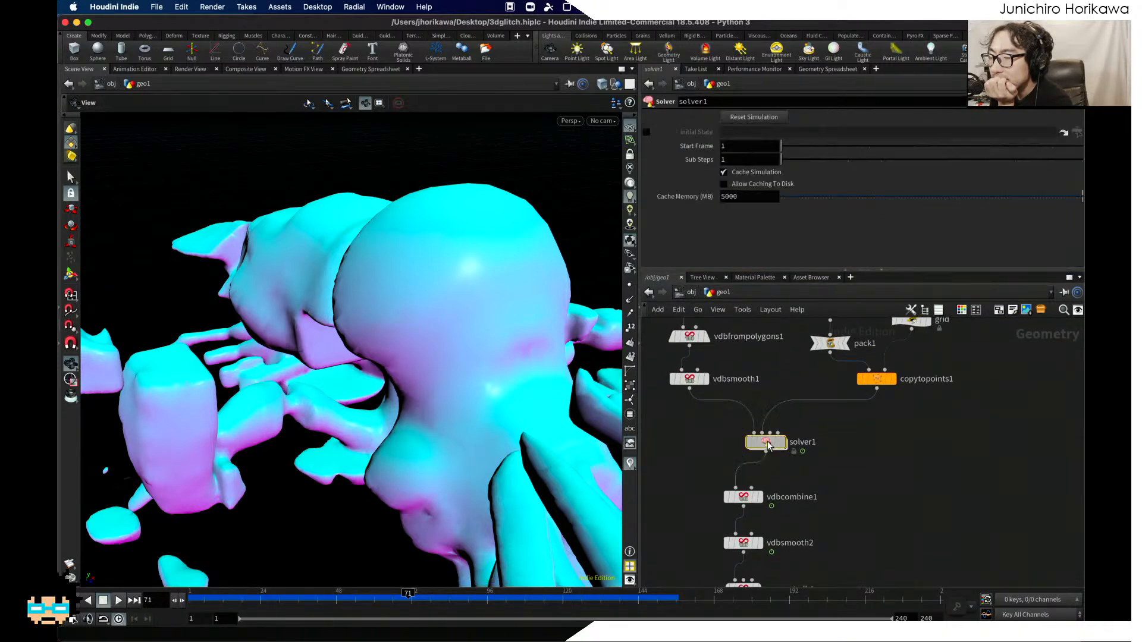
Step: Locate the move_attr wrangle feeding merge1 inside the solver network
scroll(764, 407, "down", 5)
scroll(764, 407, "up", 8)
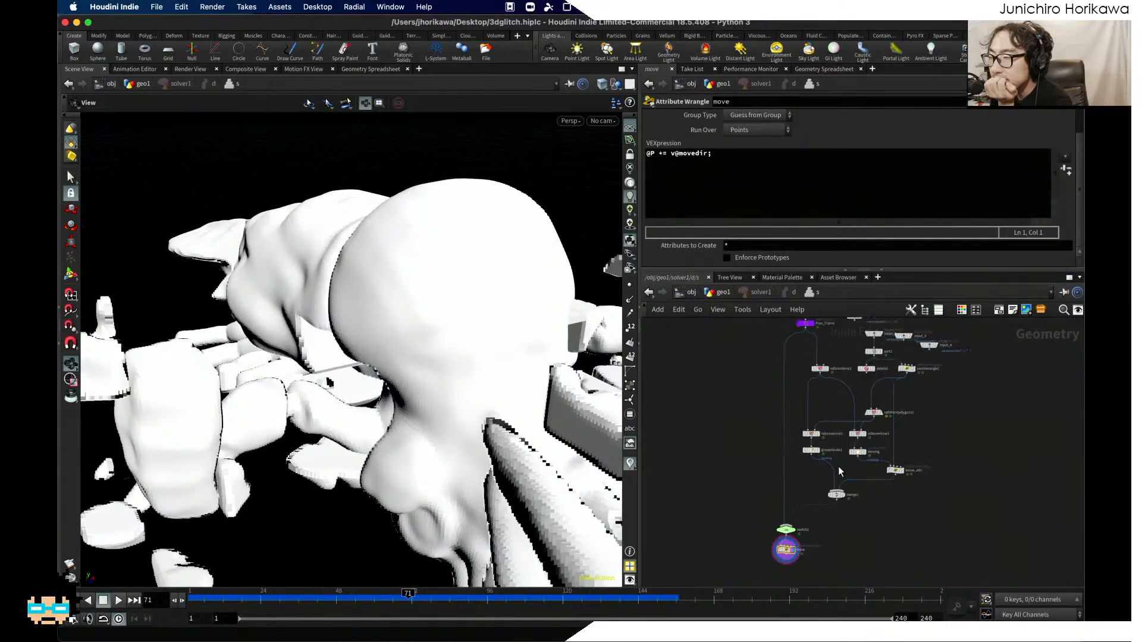
middle_click_drag(841, 497, 781, 498)
scroll(774, 455, "up", 3)
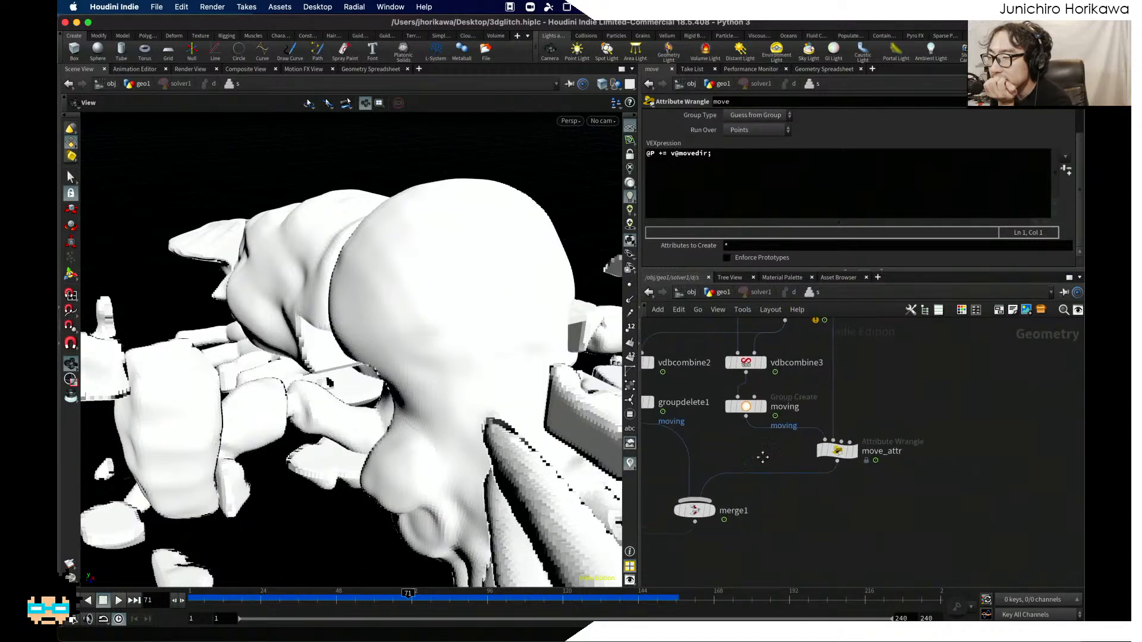
Step: Examine the solver's grouping, move_attr and merge1 branches together with the glitched mesh from several viewing angles
middle_click_drag(762, 456, 787, 449)
scroll(786, 449, "down", 3)
scroll(771, 447, "up", 3)
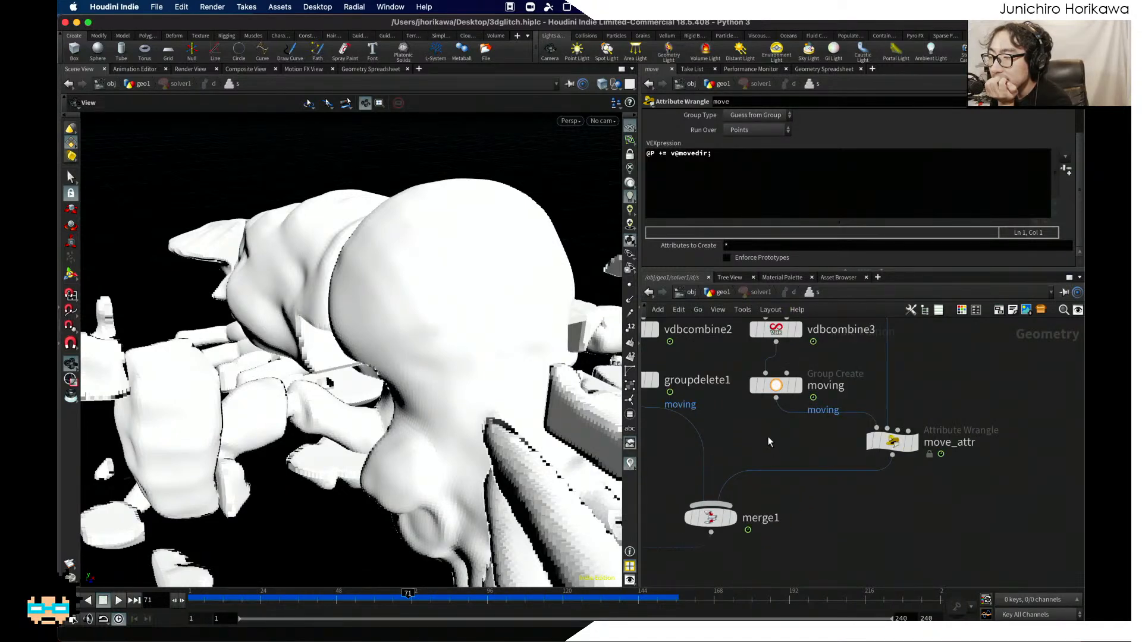
scroll(769, 437, "down", 6)
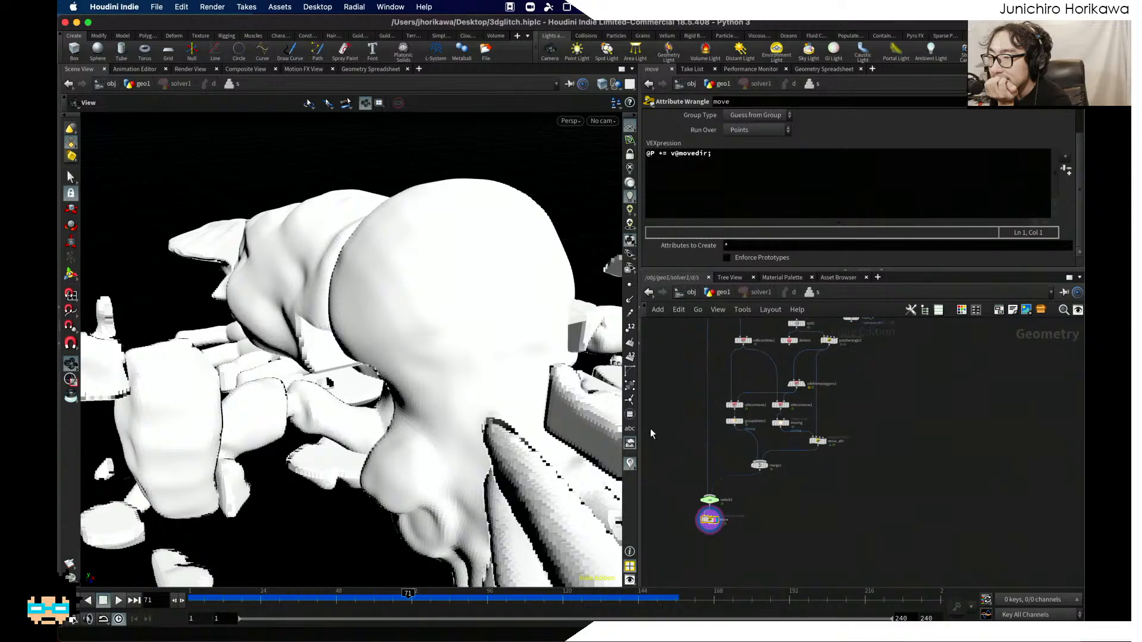
scroll(425, 403, "up", 1)
mouse_move(415, 401)
left_mouse_down()
mouse_move(502, 409)
mouse_move(467, 391)
mouse_move(416, 399)
mouse_move(475, 375)
mouse_move(454, 350)
mouse_move(372, 326)
mouse_move(387, 303)
mouse_move(326, 246)
left_mouse_up()
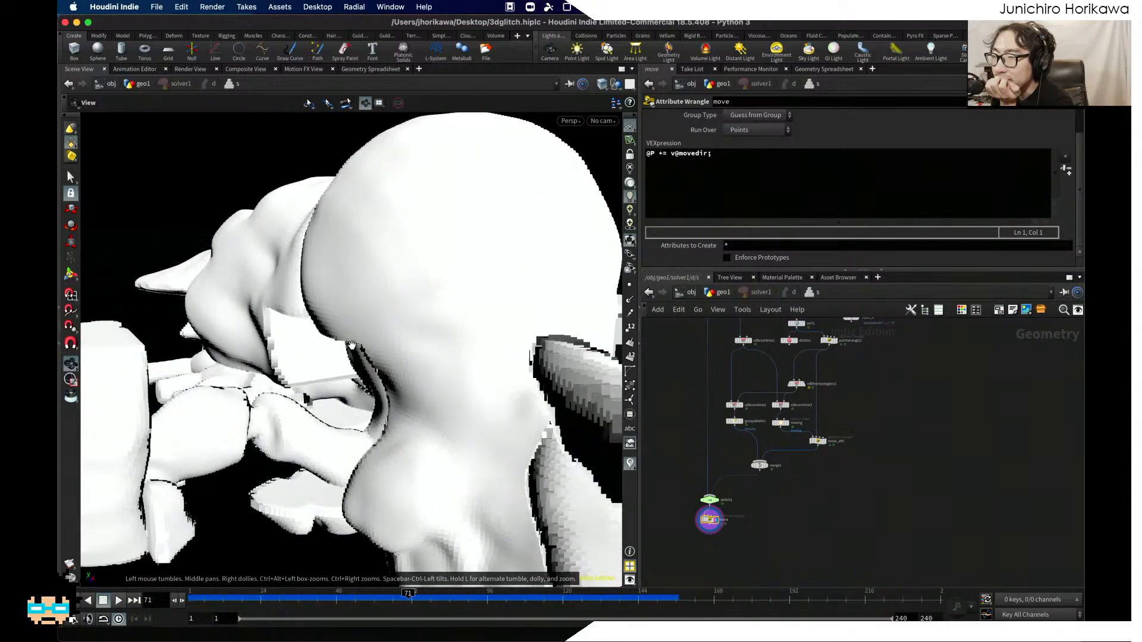
mouse_move(281, 337)
left_mouse_down()
mouse_move(455, 357)
mouse_move(324, 357)
mouse_move(333, 289)
mouse_move(336, 356)
left_mouse_up()
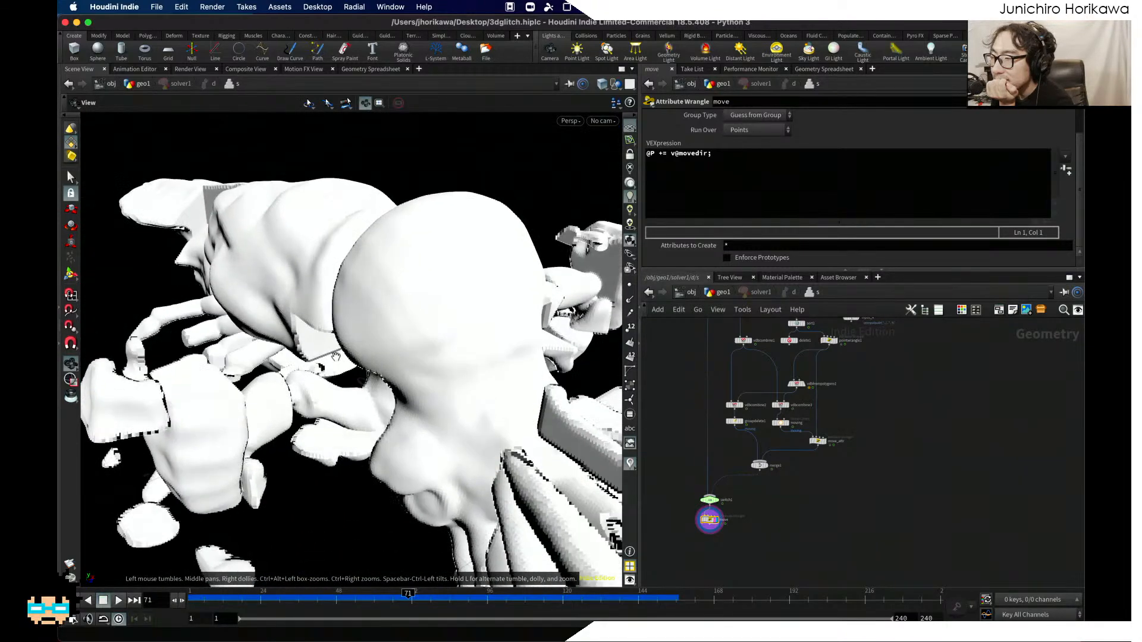
scroll(770, 443, "up", 4)
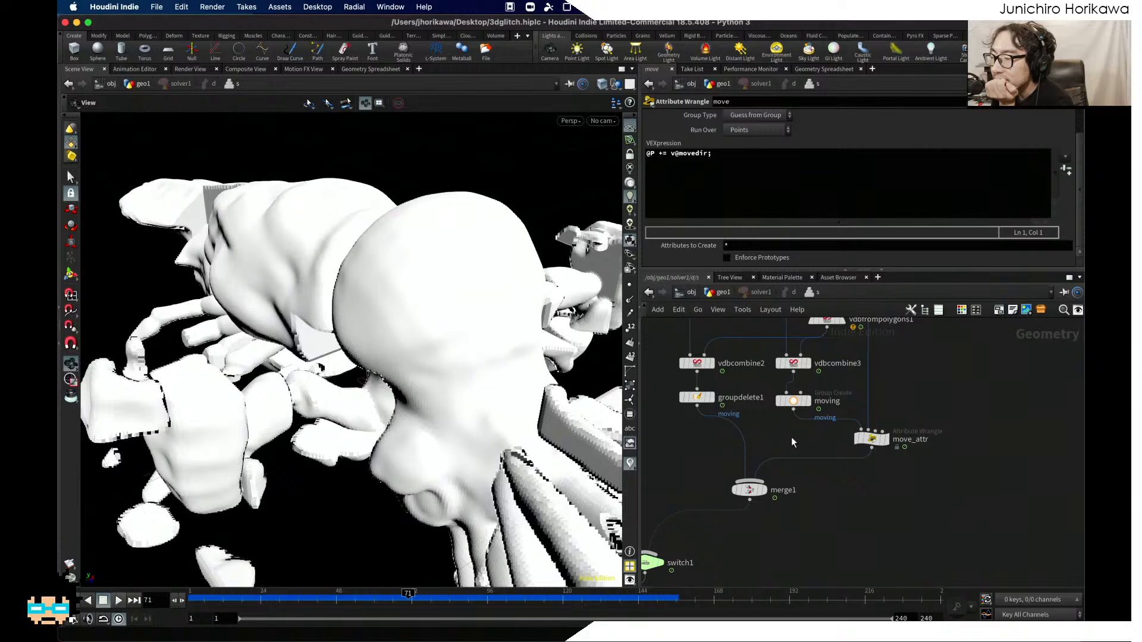
scroll(726, 413, "up", 1)
left_click_drag(693, 400, 693, 415)
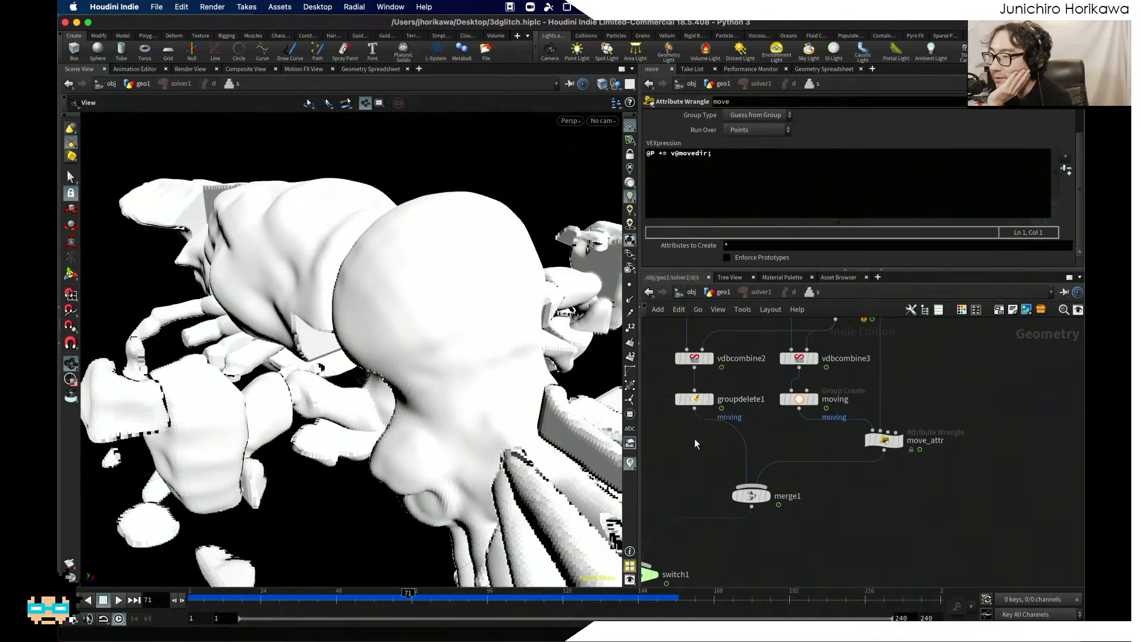
middle_click_drag(694, 440, 756, 452)
scroll(486, 372, "down", 3)
left_click_drag(485, 372, 582, 421)
scroll(416, 372, "up", 3)
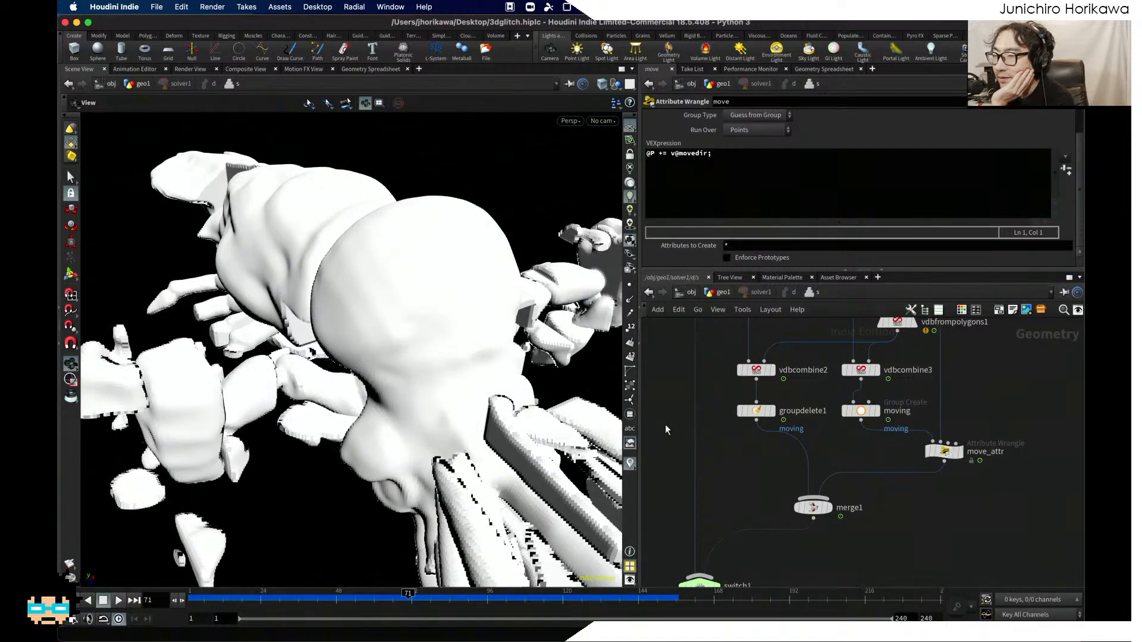
left_click_drag(476, 386, 357, 375)
left_click_drag(520, 376, 370, 368)
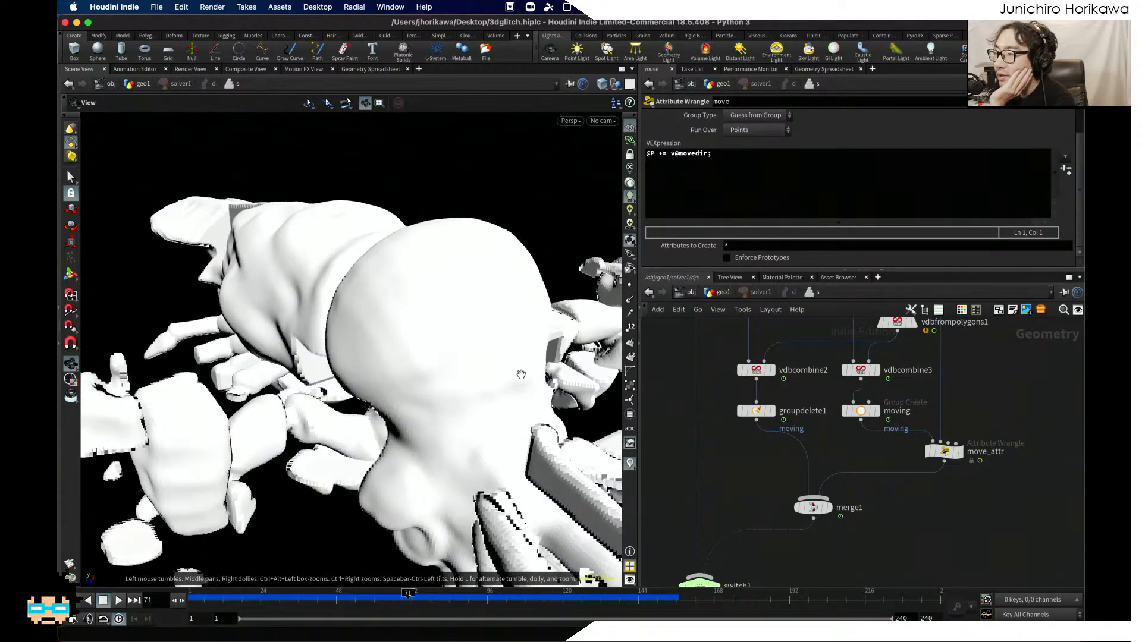
Step: Examine the upstream solver nodes from Prev_Frame and the input merges through vdbcombine1 and pointwrangle1
scroll(709, 477, "down", 2)
middle_click_drag(757, 376, 773, 468)
scroll(773, 469, "down", 3)
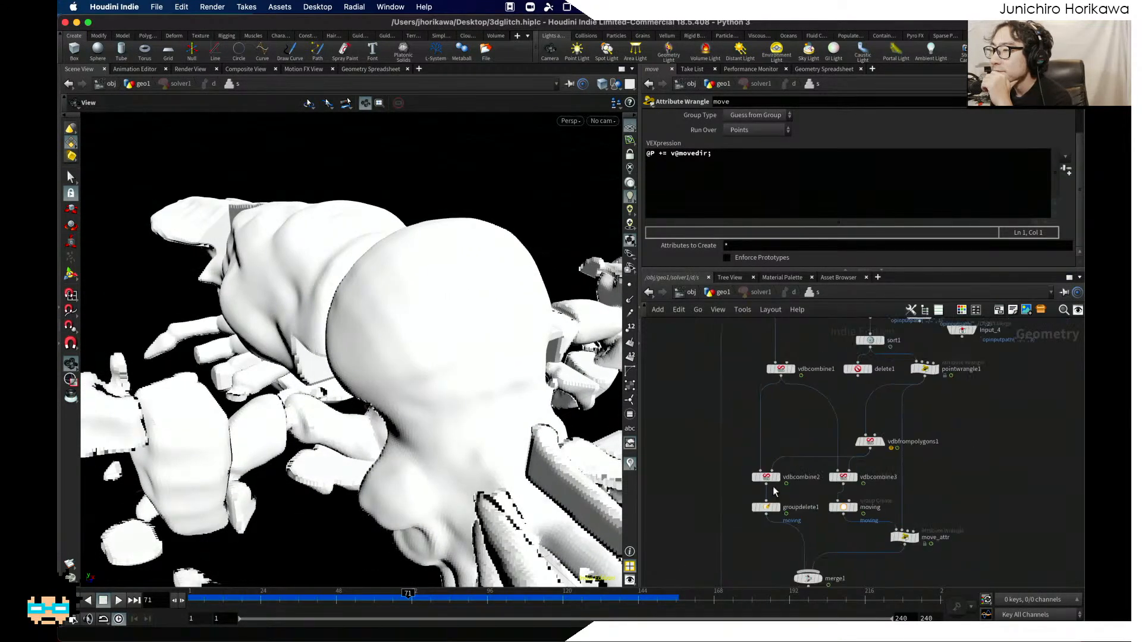
scroll(795, 441, "up", 3)
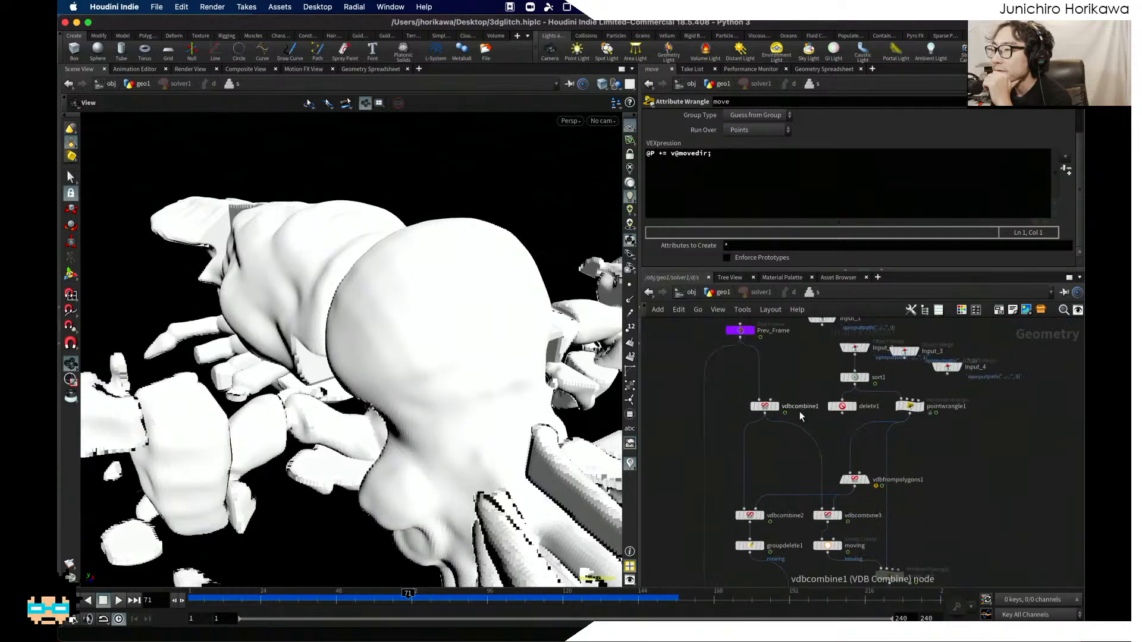
scroll(810, 424, "up", 2)
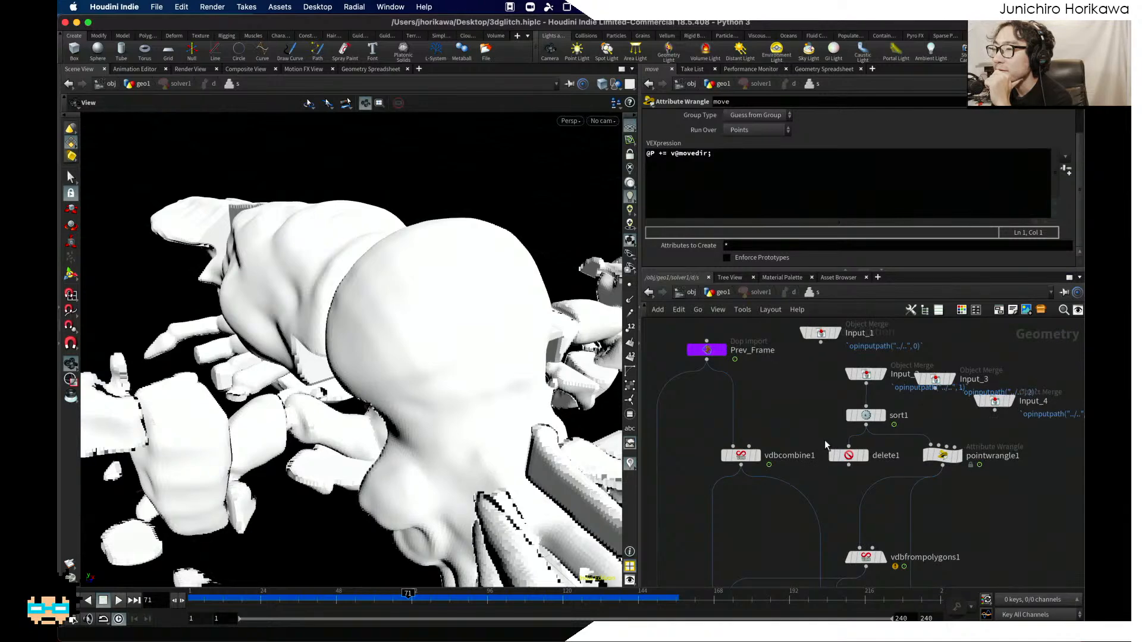
scroll(808, 424, "down", 1)
middle_click_drag(813, 409, 806, 426)
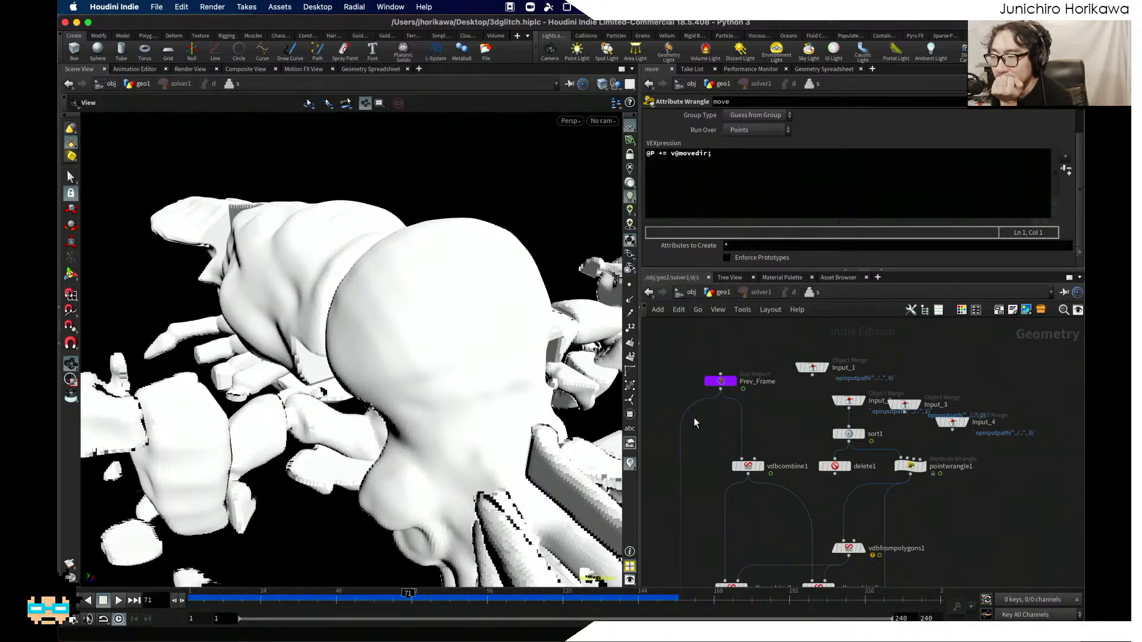
scroll(776, 418, "down", 5)
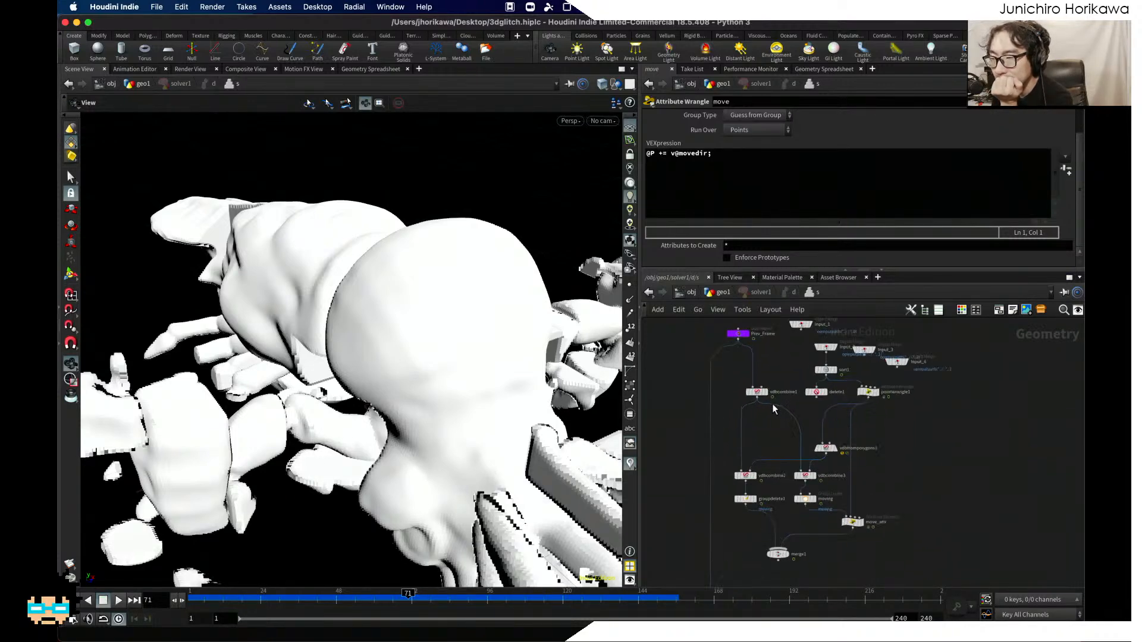
Step: Move the Input_3 and Input_4 nodes up and away from Input_2 so they no longer overlap
scroll(772, 406, "up", 4)
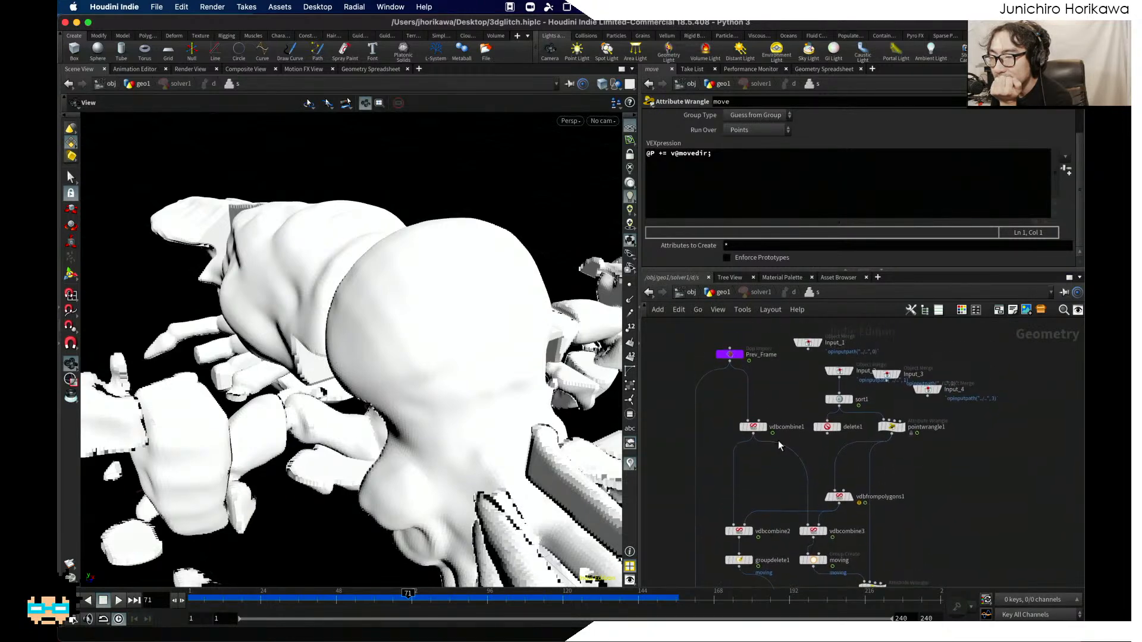
scroll(778, 440, "up", 2)
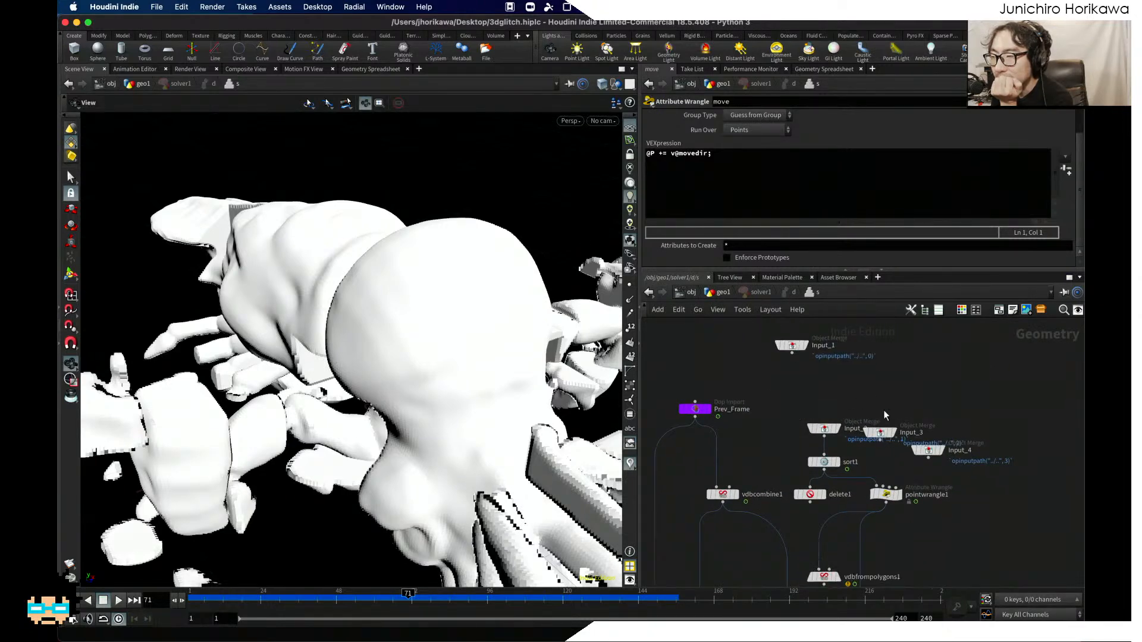
scroll(883, 410, "up", 1)
left_click_drag(881, 434, 901, 362)
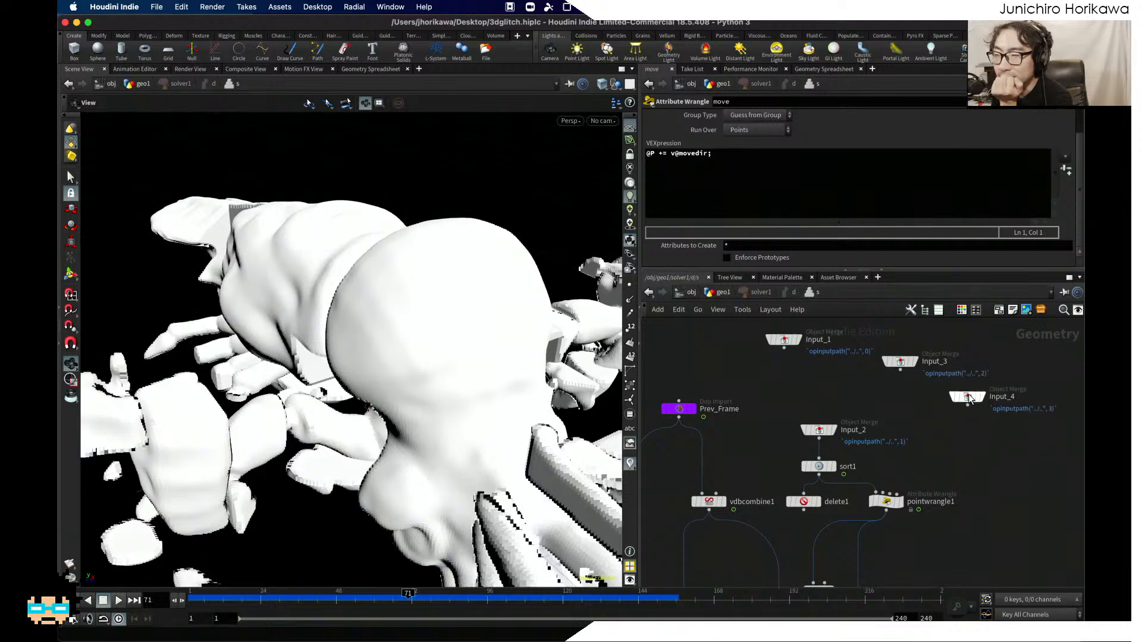
scroll(887, 448, "down", 5)
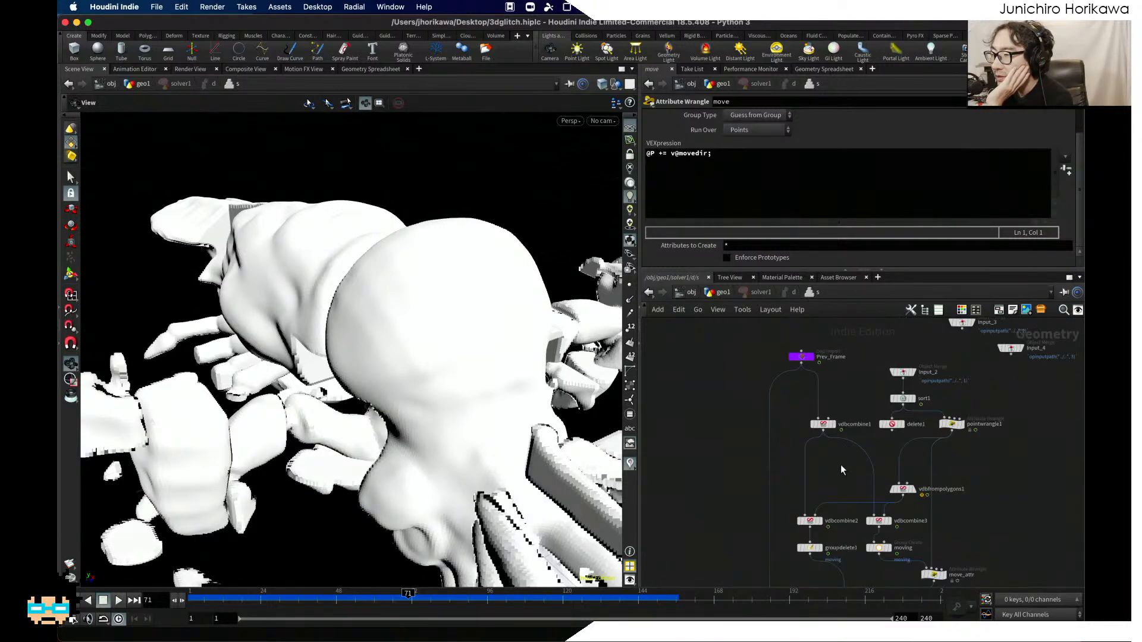
Step: Return to the geo1 network and display the copytopoints1 boxes in full view
scroll(810, 375, "up", 3)
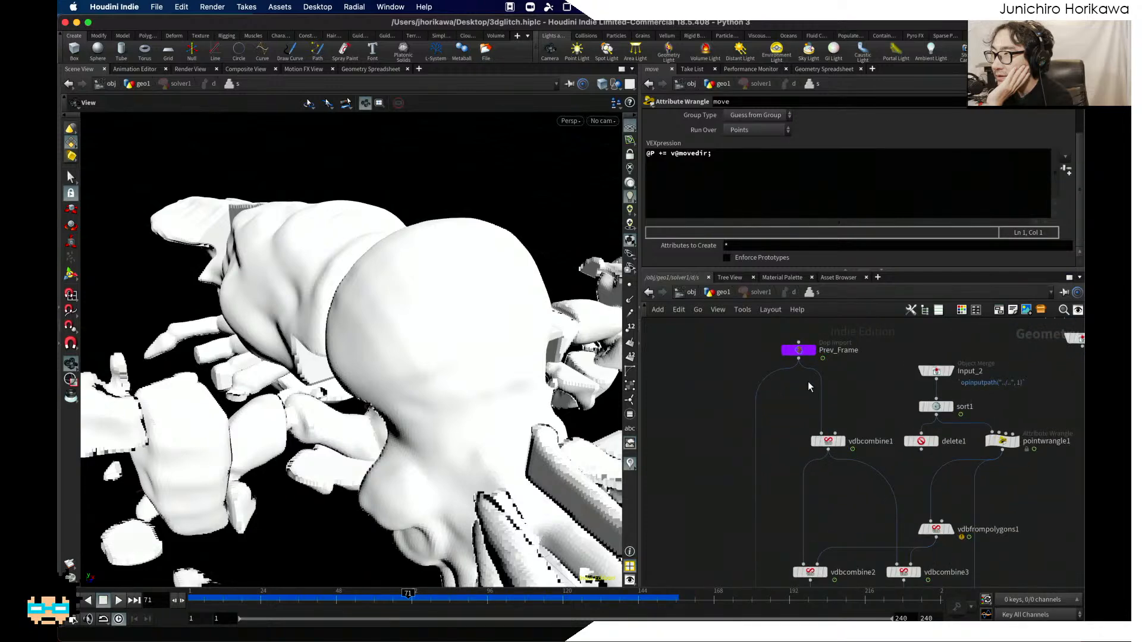
middle_click_drag(804, 384, 777, 385)
left_click(722, 294)
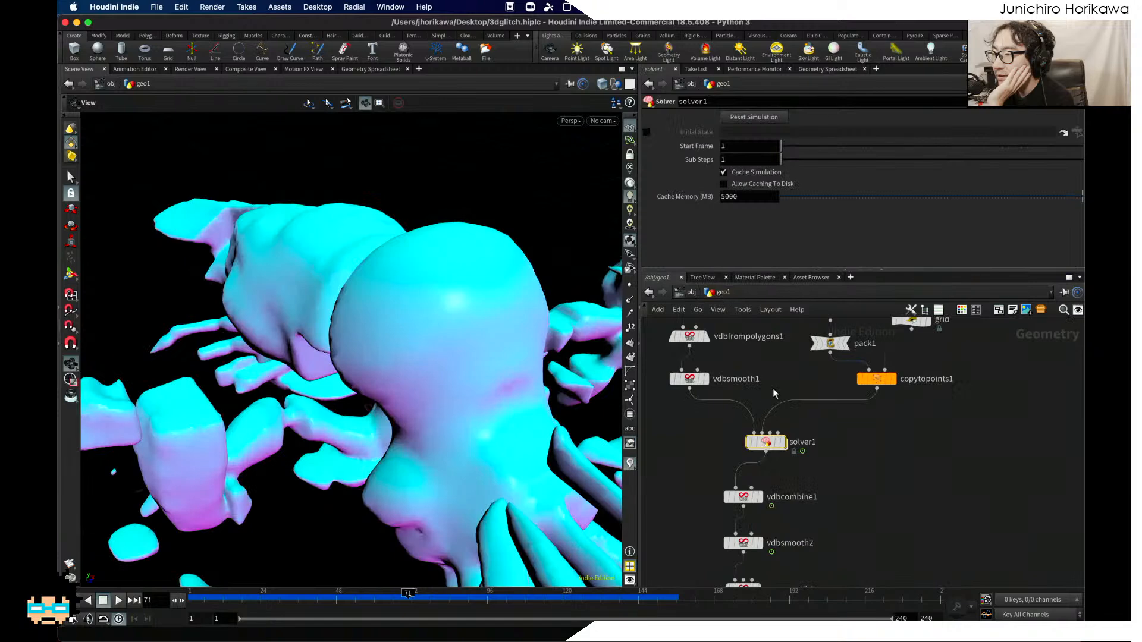
scroll(847, 457, "up", 5)
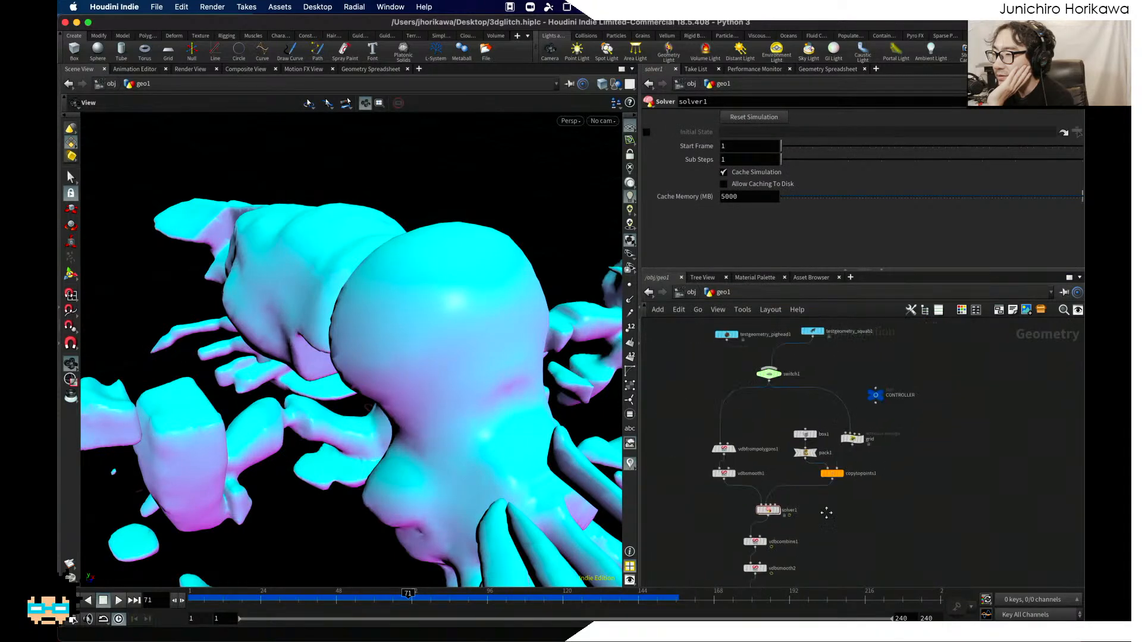
mouse_move(856, 437)
scroll(848, 434, "up", 2)
middle_click_drag(848, 434, 819, 390)
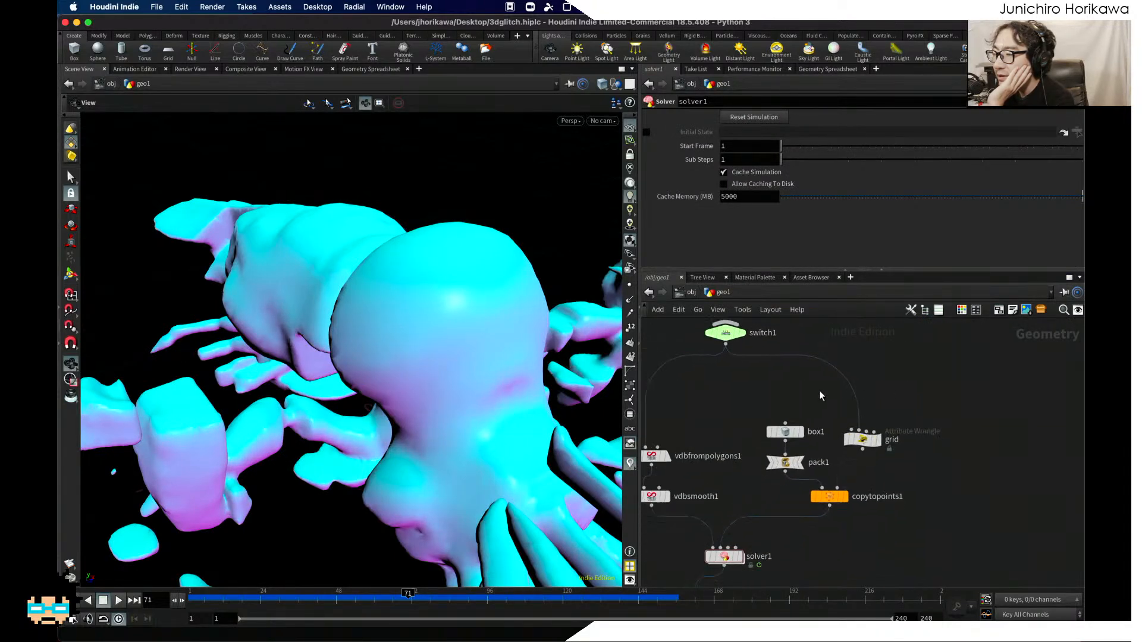
left_click(843, 502)
left_click_drag(606, 403, 444, 356)
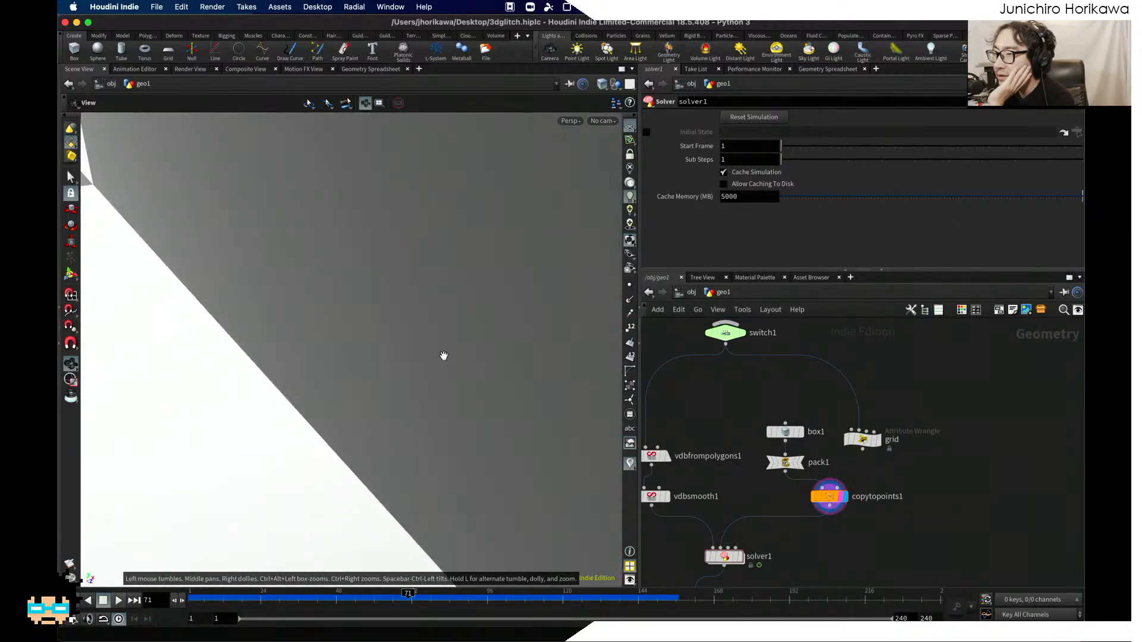
scroll(444, 355, "down", 10)
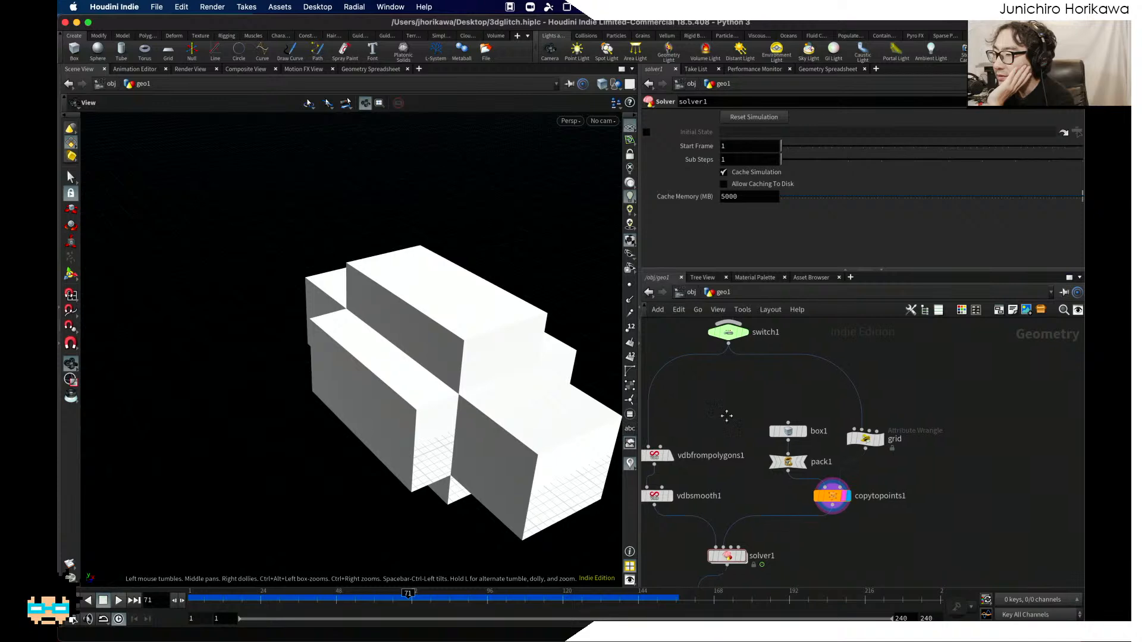
Step: Display the vdbfrompolygons1 volume, inspect its parameters, and compare it with the vdbsmooth1 output
middle_click_drag(726, 416, 818, 391)
scroll(761, 445, "up", 3)
left_click(767, 401)
left_click(769, 453)
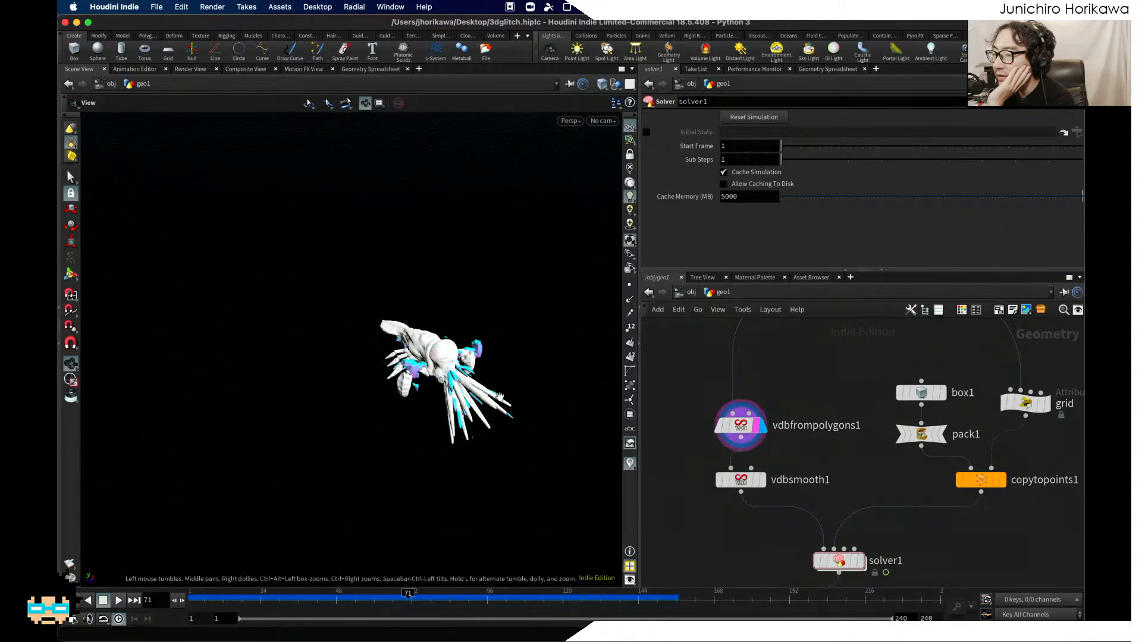
left_click_drag(500, 397, 523, 387)
scroll(743, 430, "up", 2)
left_click(748, 433)
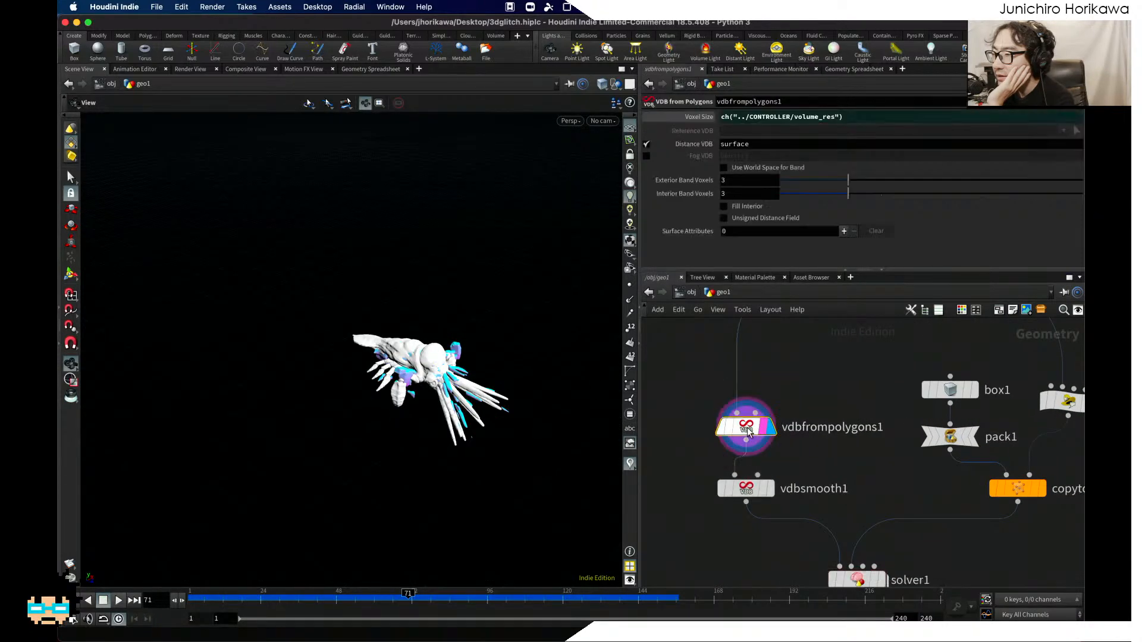
left_click(770, 489)
scroll(768, 470, "down", 2)
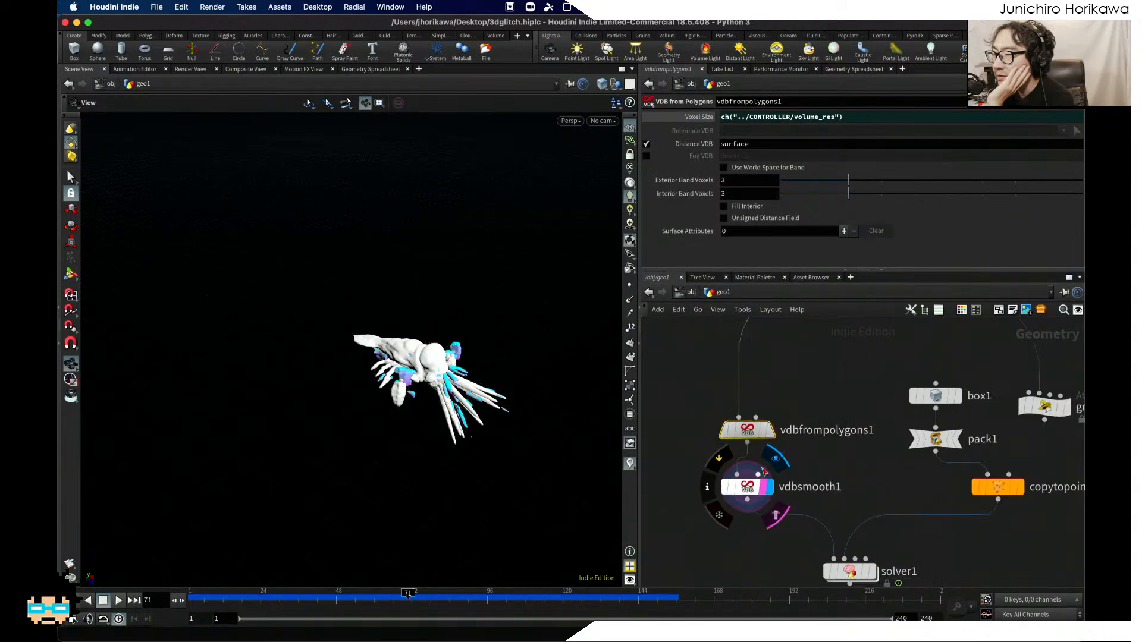
Step: Add an IsoOffset node in the empty area beside the vdbfrompolygons1 branch
middle_click_drag(767, 466, 815, 502)
key("Tab")
type("iso")
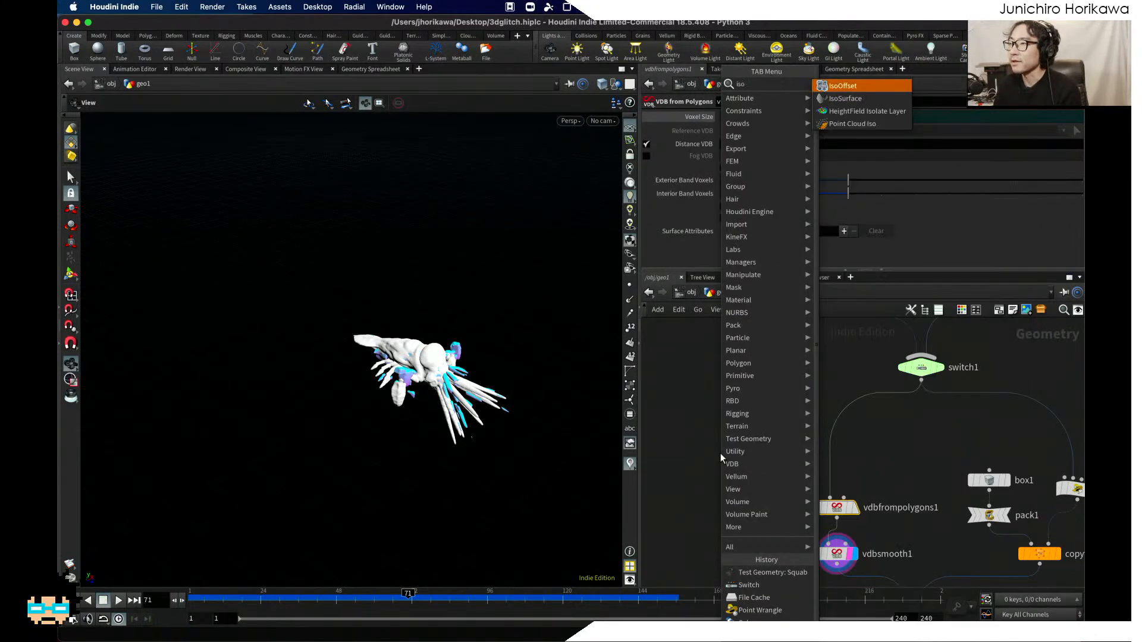
key("Return")
left_click(743, 451)
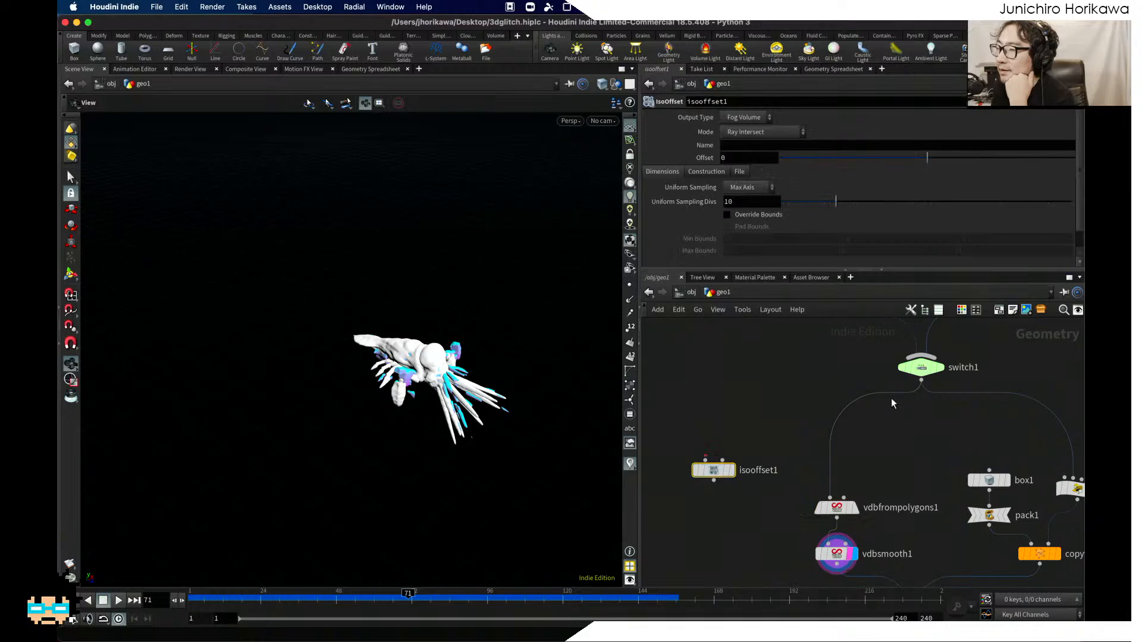
Step: Connect switch1 to the first input of the IsoOffset node and display its fog volume
left_click(739, 454)
scroll(739, 460, "up", 1)
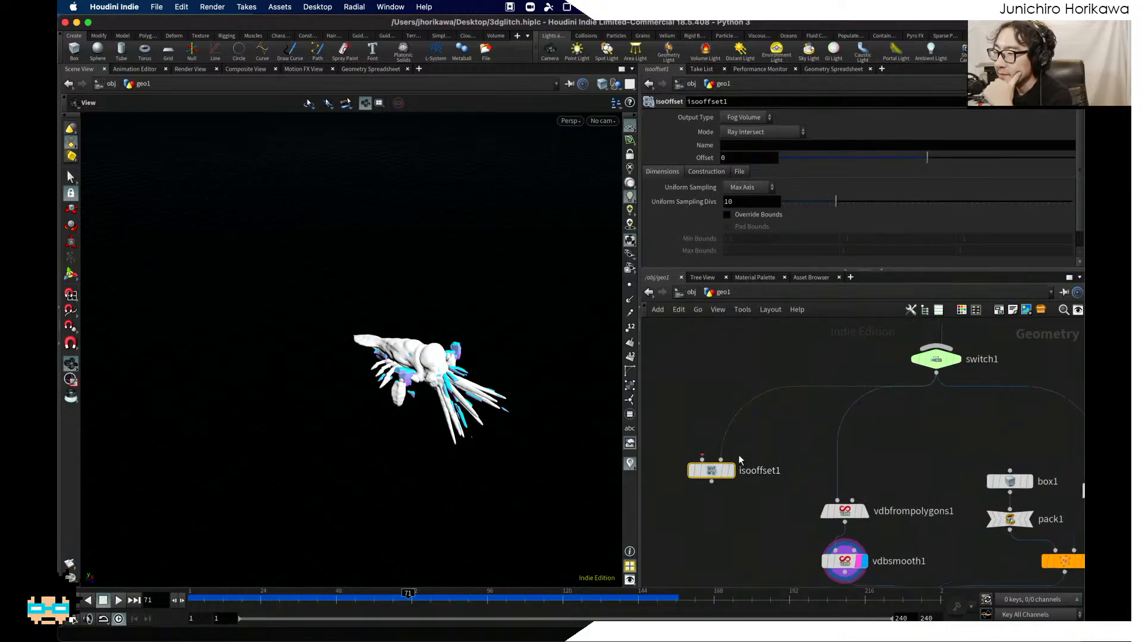
key("super+z")
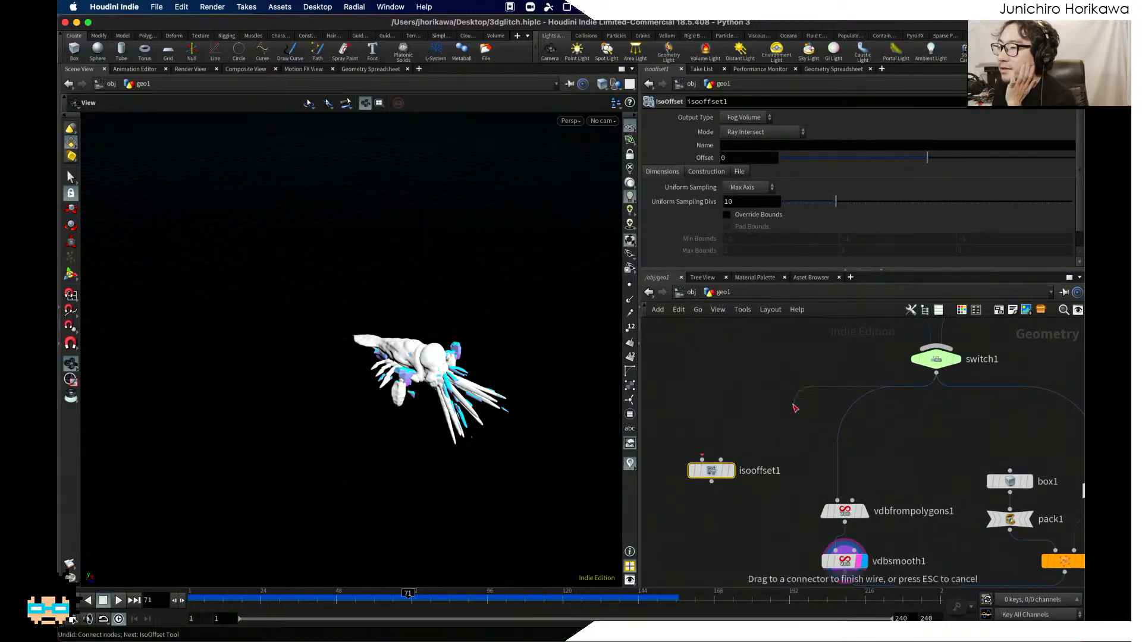
mouse_move(732, 471)
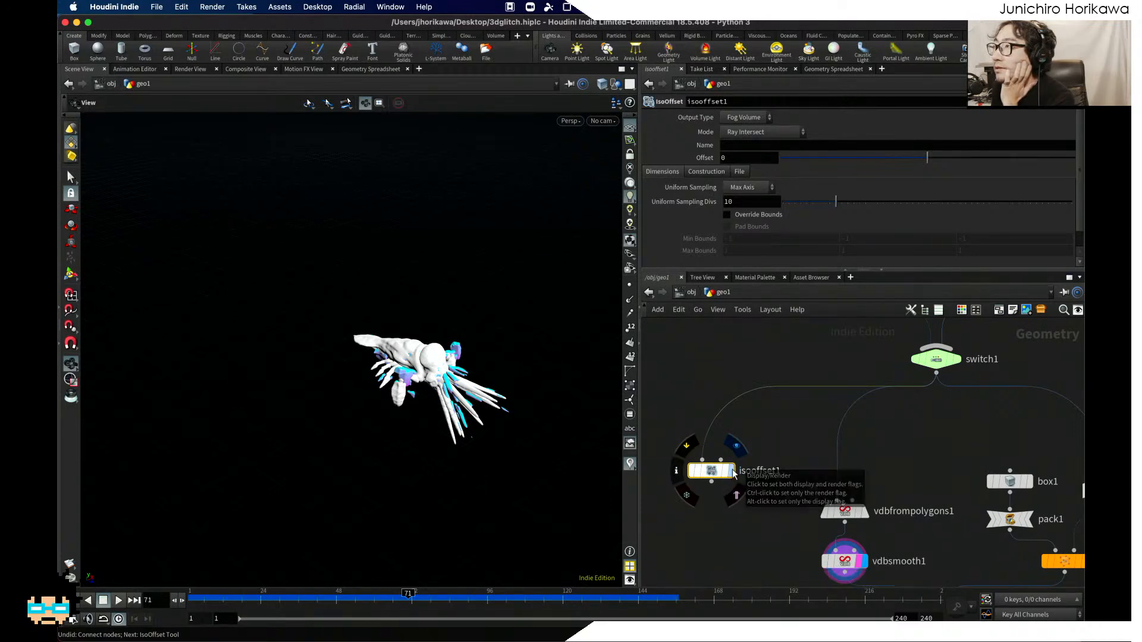
left_click(732, 471)
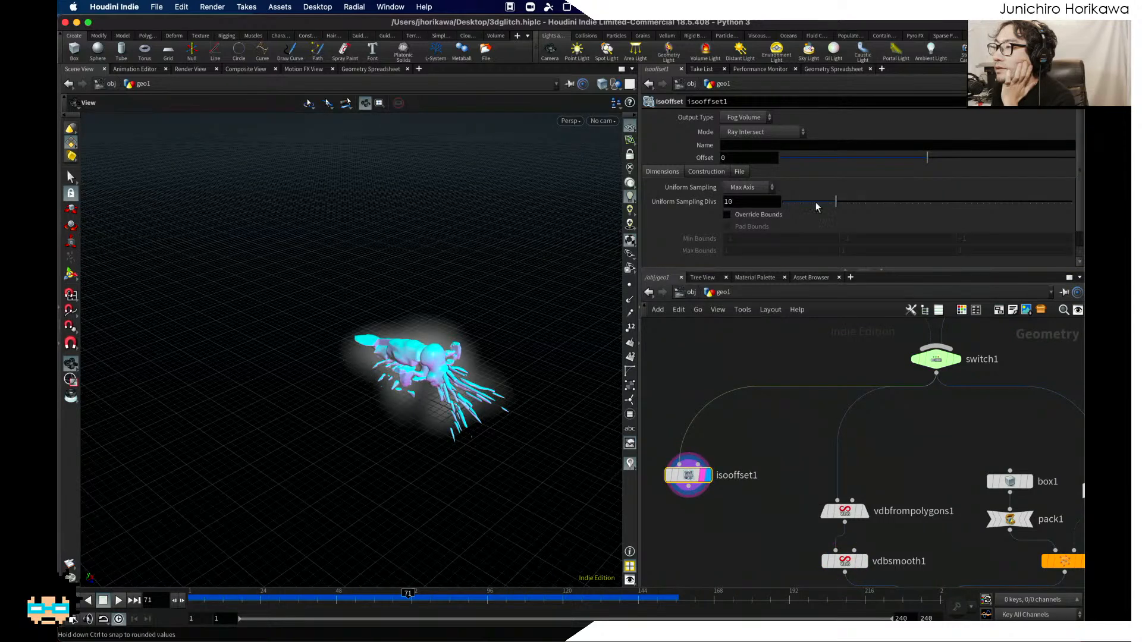
Step: Set the IsoOffset node's Uniform Sampling Divs to 100
left_click_drag(815, 206, 918, 204)
mouse_move(706, 479)
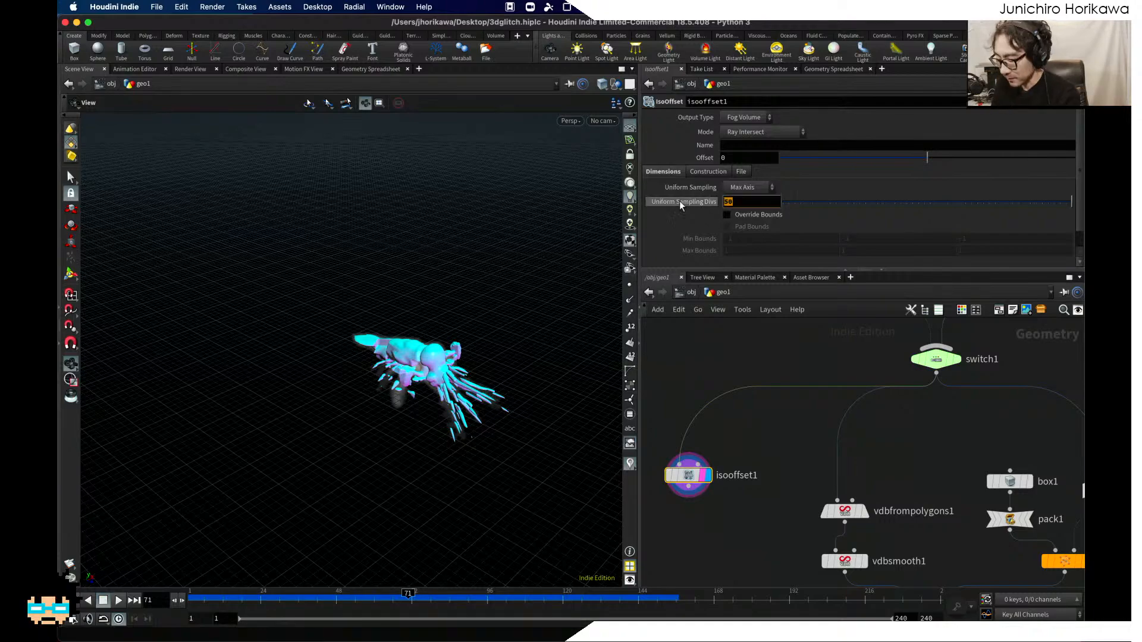
type("100")
key("Return")
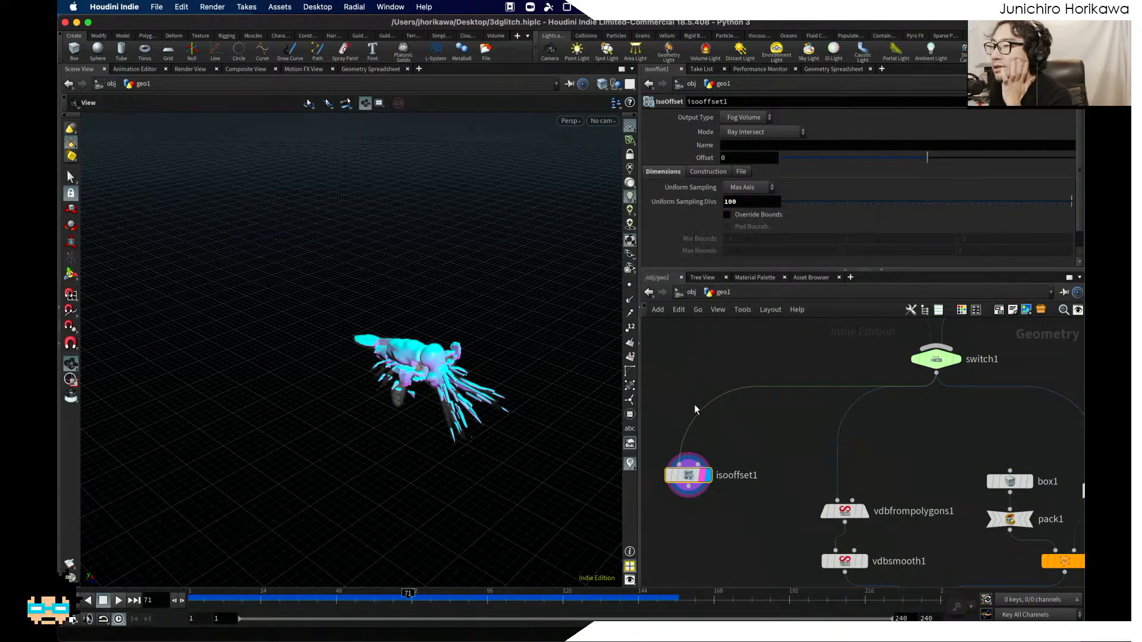
middle_click_drag(678, 405, 734, 407)
scroll(747, 476, "up", 1)
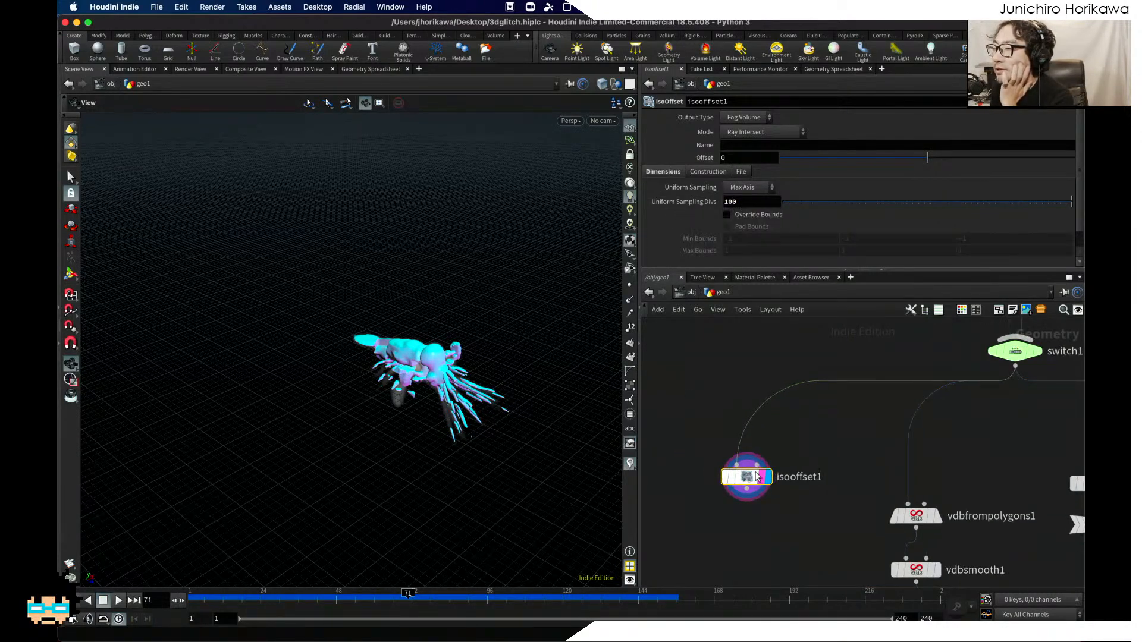
Step: Return to frame 1, reset the solver1 simulation and inspect the isooffset1 fog volume up close
scroll(757, 476, "down", 3)
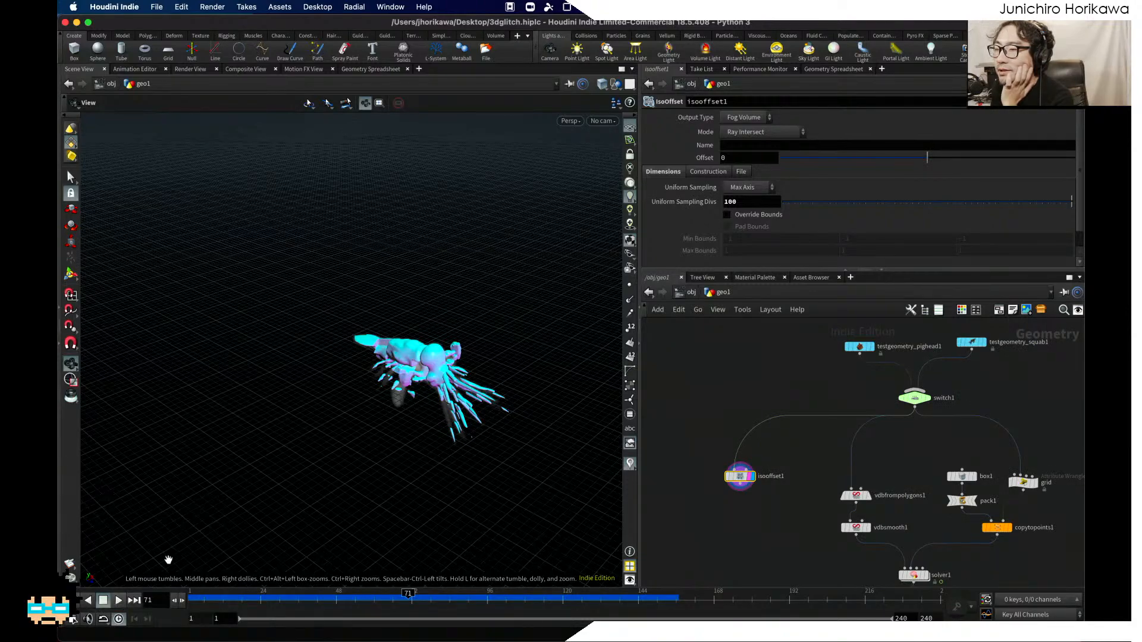
left_click(912, 564)
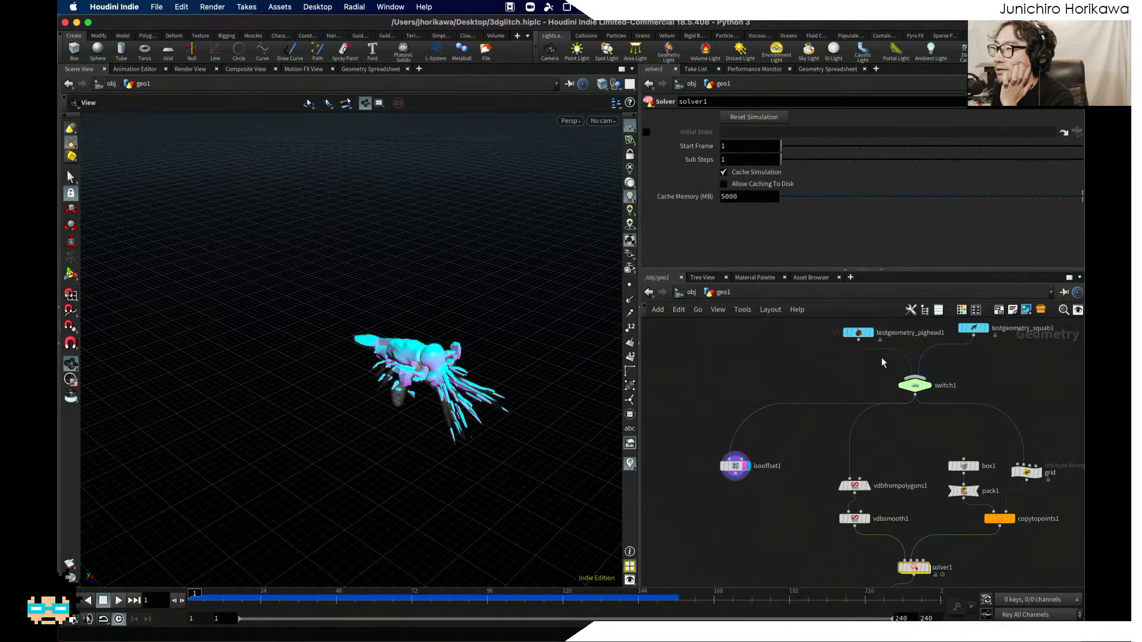
left_click(764, 121)
right_click_drag(459, 382, 476, 397)
left_click_drag(477, 398, 431, 375)
right_click_drag(431, 374, 464, 400)
Step: Move the isooffset1 node farther away from the vdbfrompolygons1 branch to free space for a separate branch
scroll(690, 449, "down", 2)
middle_click_drag(690, 448, 793, 433)
scroll(802, 445, "up", 2)
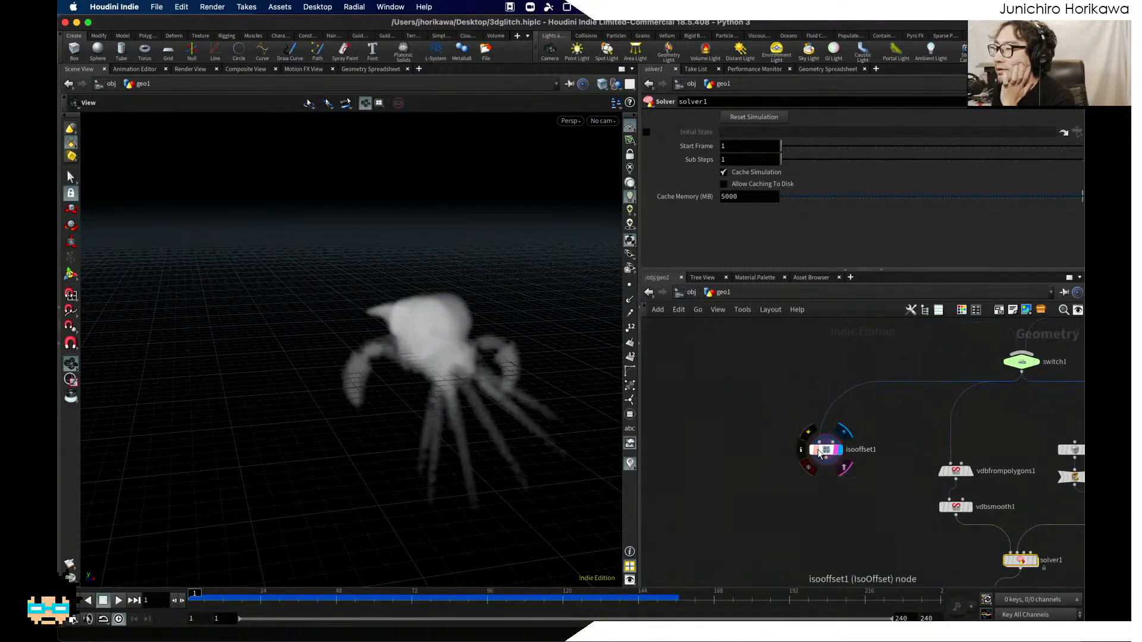
left_click_drag(820, 455, 735, 454)
scroll(832, 429, "down", 2)
middle_click_drag(957, 406, 891, 412)
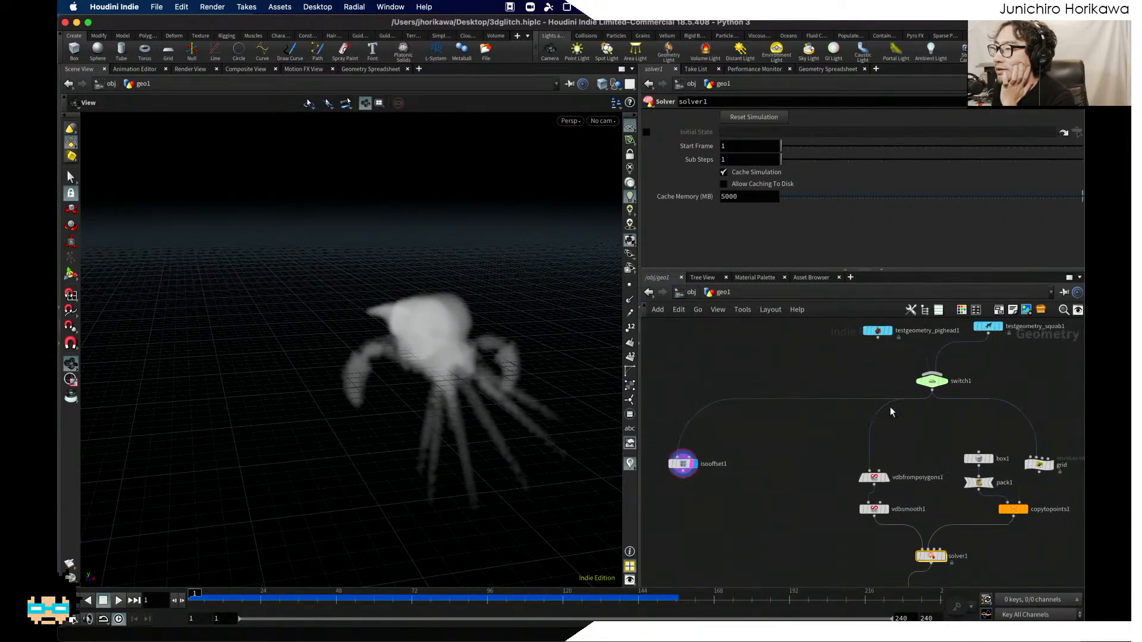
scroll(909, 399, "up", 2)
mouse_move(942, 382)
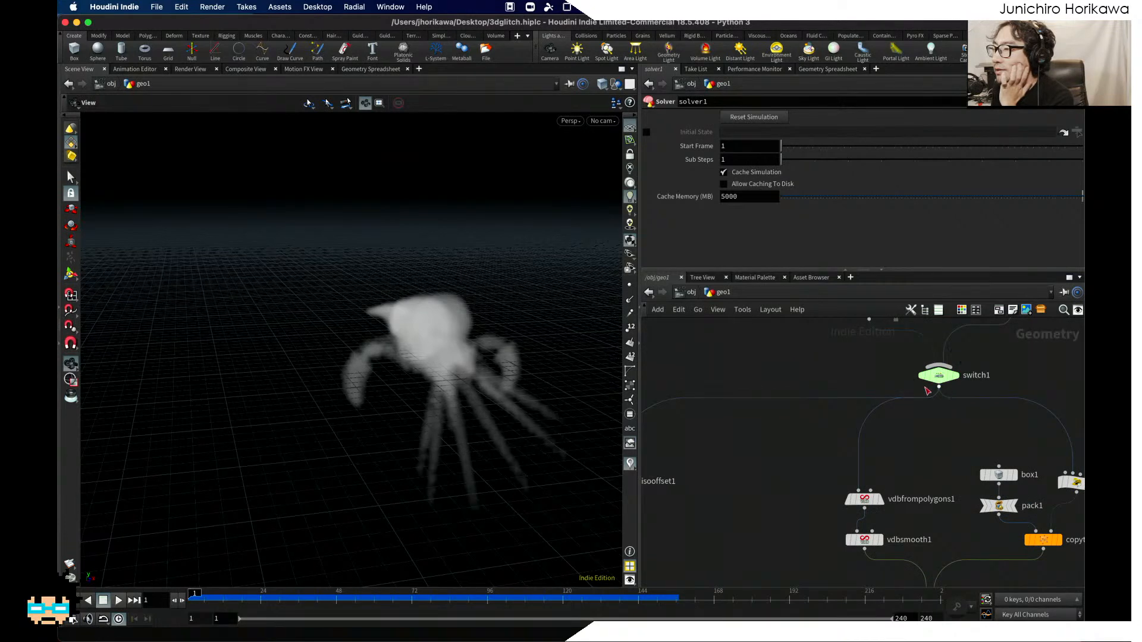
scroll(857, 381, "down", 2)
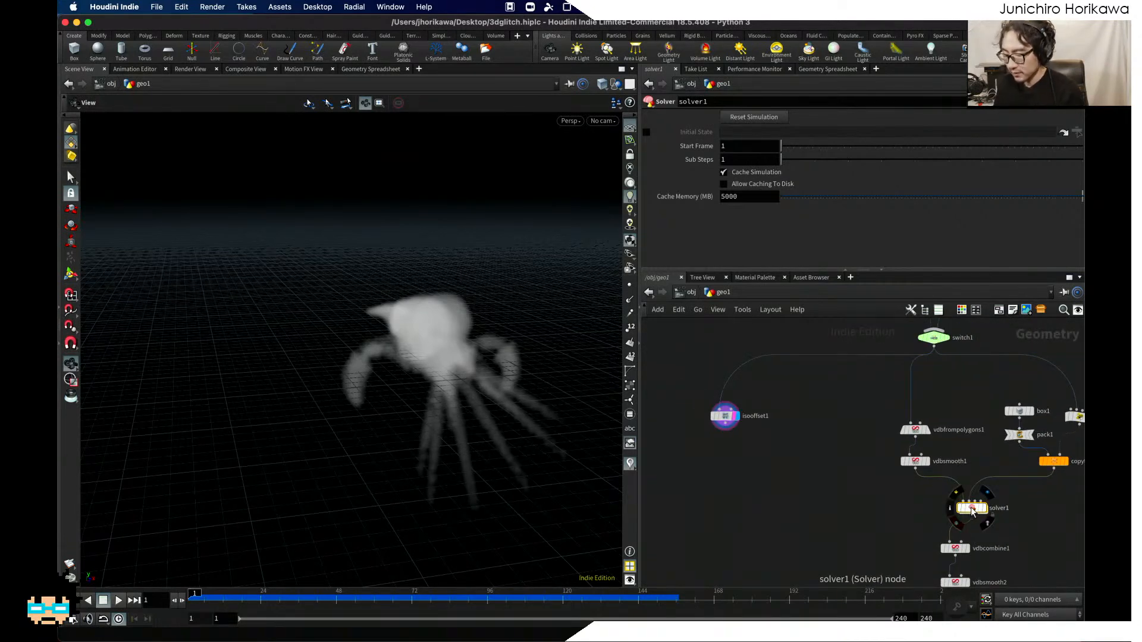
Step: Duplicate solver1 below isooffset1, connect isooffset1 to the copy's first input, and display the copied solver
left_click(761, 480)
scroll(761, 462, "up", 3)
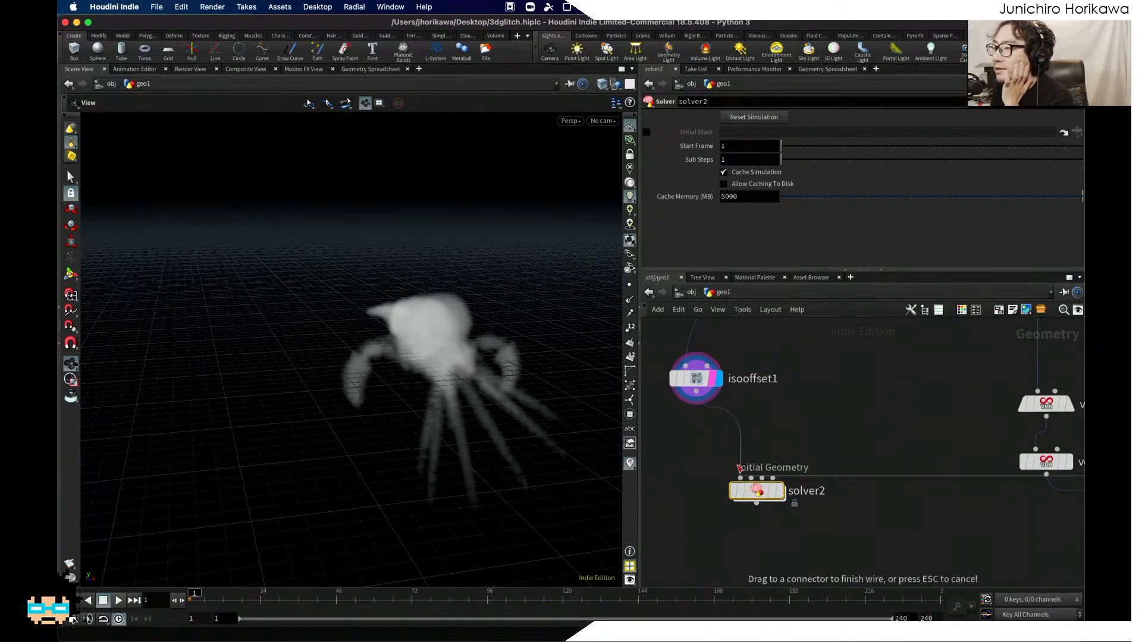
left_click(739, 470)
scroll(749, 479, "down", 2)
mouse_move(758, 476)
left_mouse_down()
mouse_move(764, 500)
mouse_move(754, 458)
left_mouse_up()
scroll(754, 458, "up", 3)
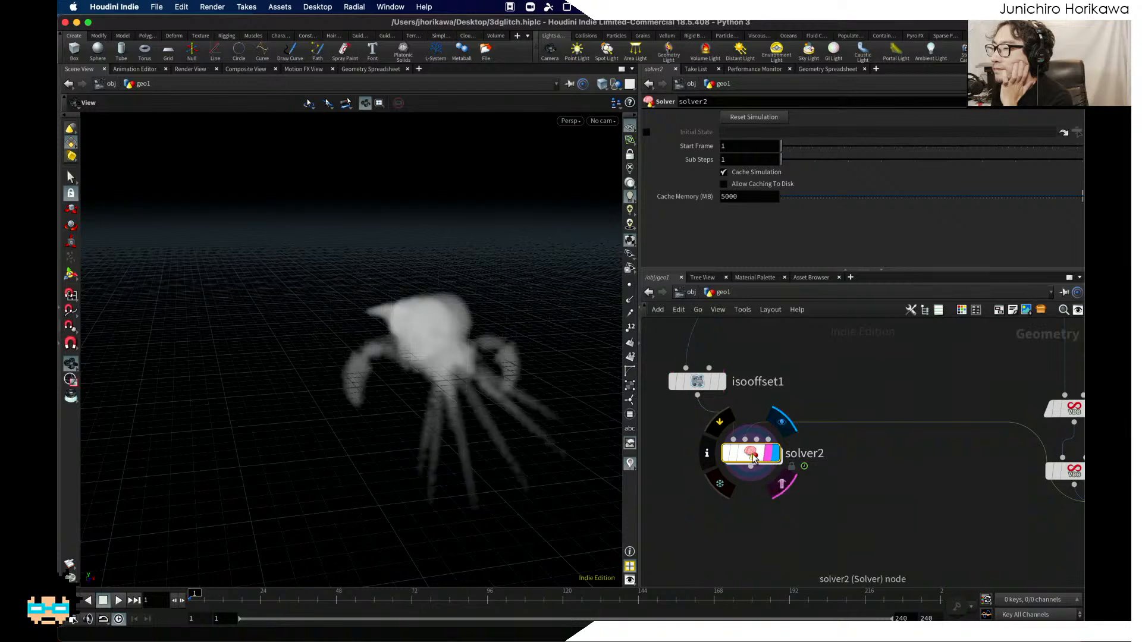
Step: Open the solver2 network and review its VDB combine and move nodes
double_click(750, 455)
scroll(761, 446, "up", 3)
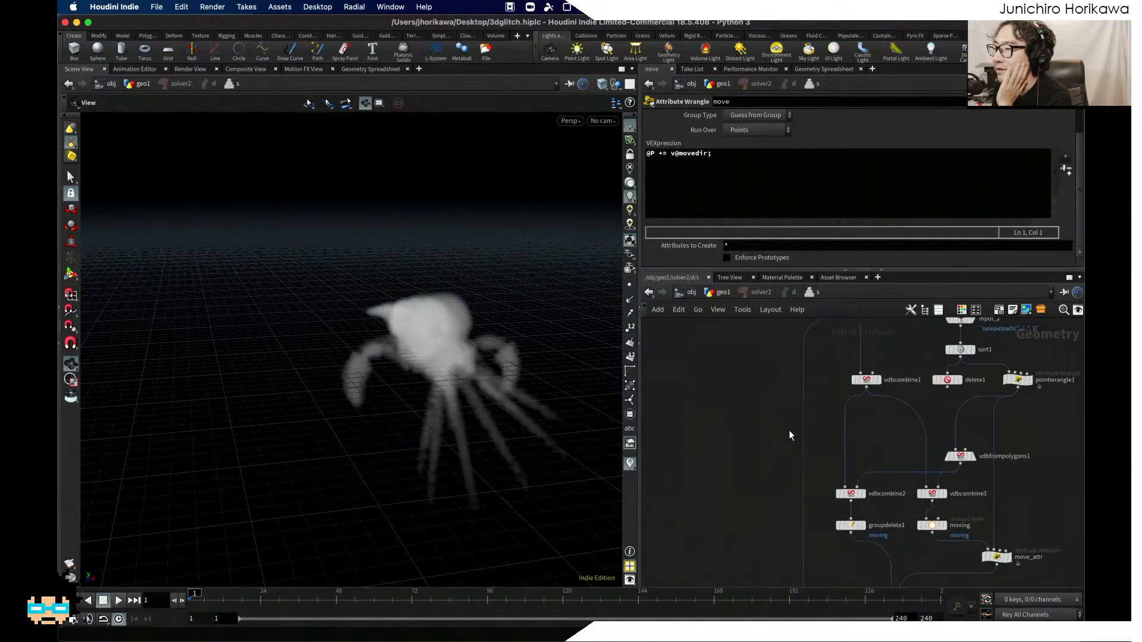
scroll(758, 455, "up", 3)
mouse_move(795, 438)
left_mouse_down()
mouse_move(784, 464)
mouse_move(796, 454)
left_mouse_up()
scroll(772, 453, "down", 5)
scroll(773, 455, "up", 3)
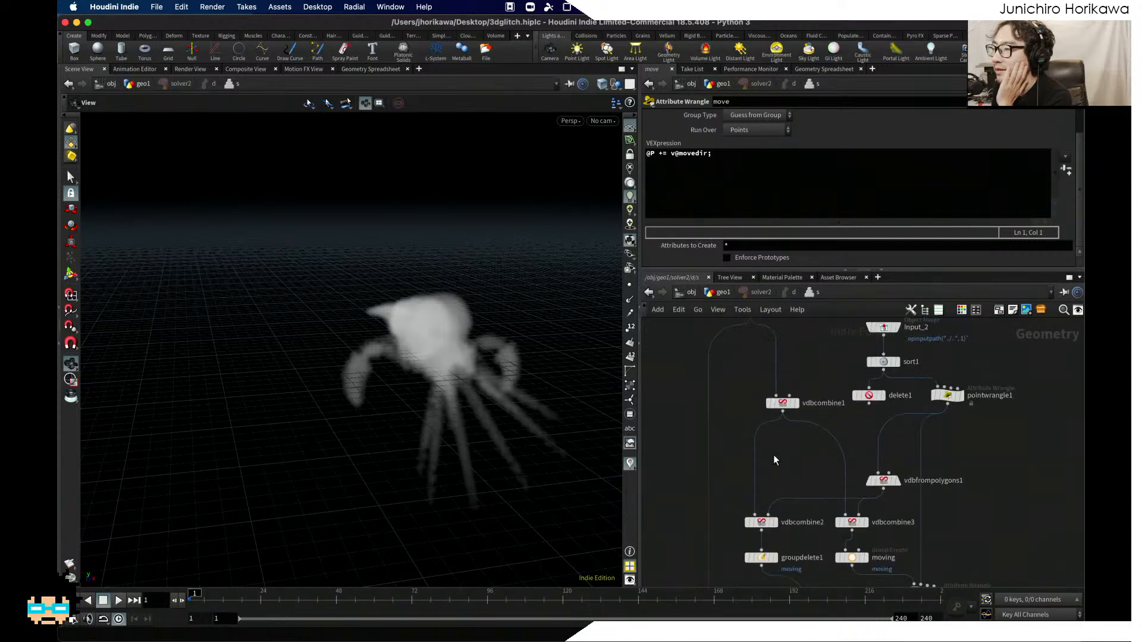
scroll(769, 434, "up", 2)
scroll(764, 410, "down", 2)
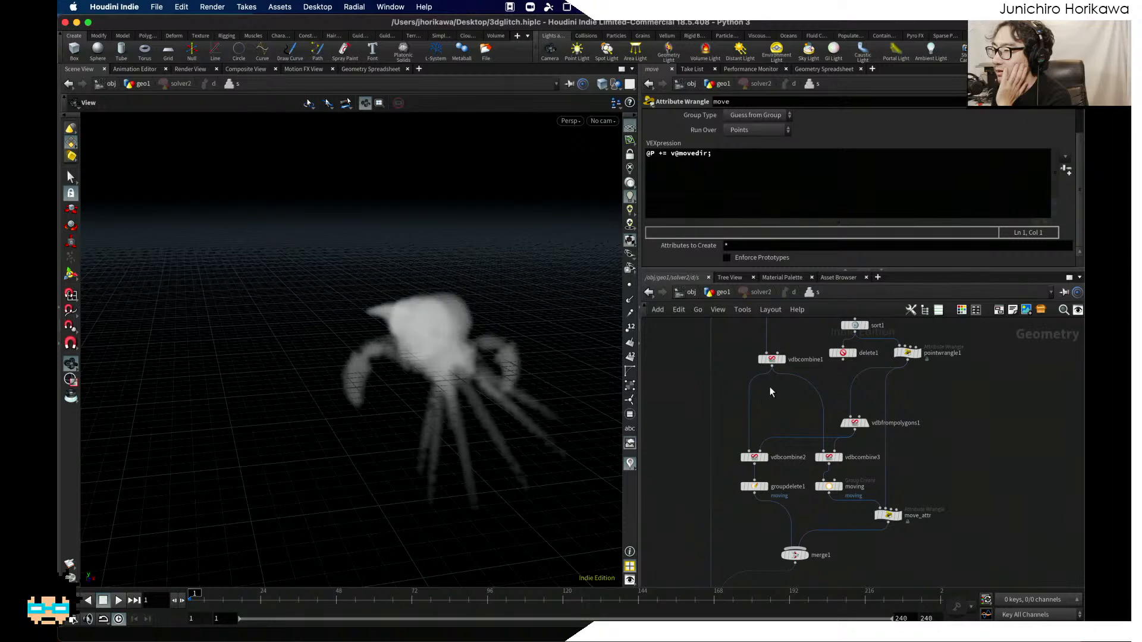
Step: Move vdbcombine1 lower in the solver network, farther from Prev_Frame
scroll(769, 419, "up", 3)
mouse_move(751, 464)
left_mouse_down()
mouse_move(777, 460)
mouse_move(758, 454)
left_mouse_up()
middle_click_drag(788, 360, 778, 451)
left_click_drag(767, 430, 749, 476)
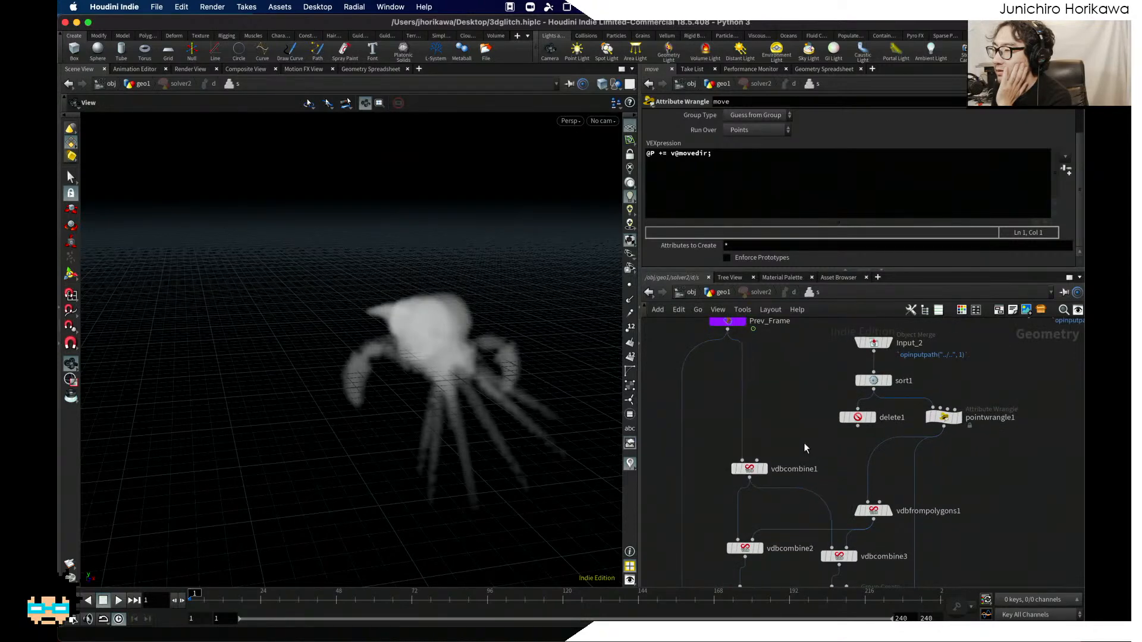
Step: Move the Input_2, sort1 and delete1 nodes up and bring pointwrangle1 closer beneath them
middle_click_drag(904, 376, 866, 429)
left_click_drag(819, 472, 818, 474)
left_click_drag(818, 473, 811, 415)
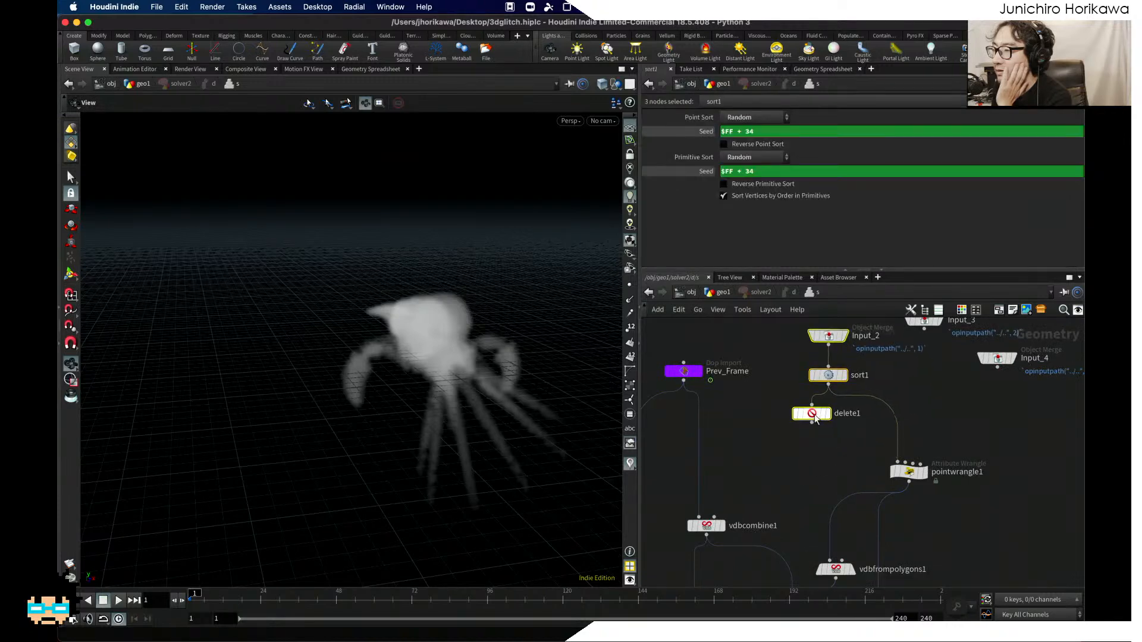
left_click(872, 456)
scroll(909, 473, "up", 1)
left_click_drag(909, 474, 890, 443)
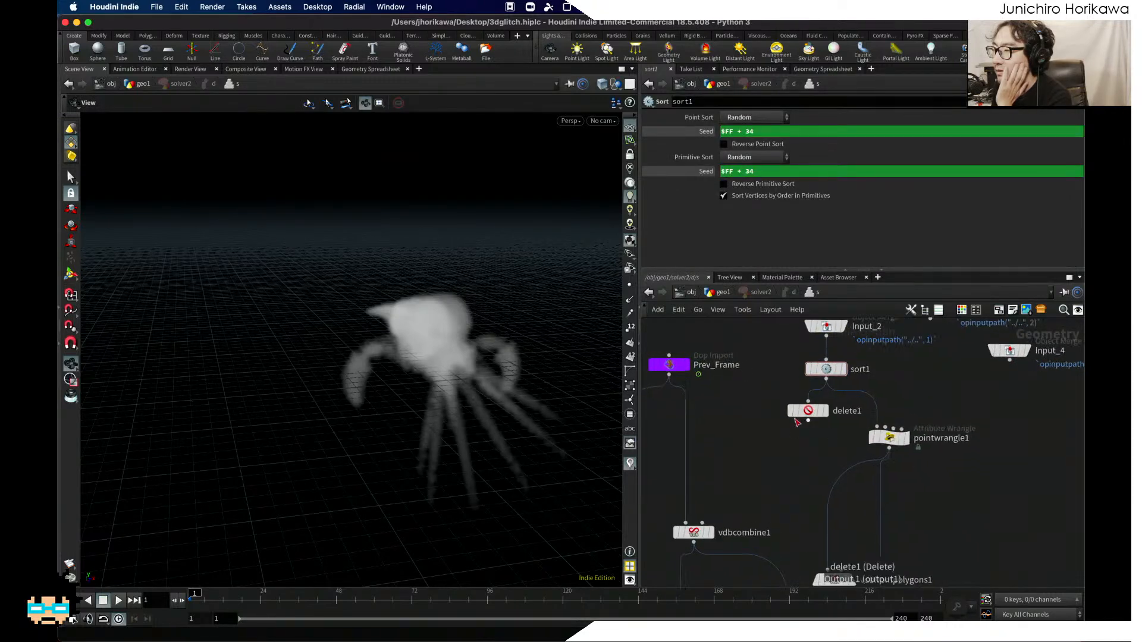
Step: Check the vdbfrompolygons1 settings and add an IsoOffset node in the free area below delete1
scroll(827, 483, "down", 3)
left_click(816, 503)
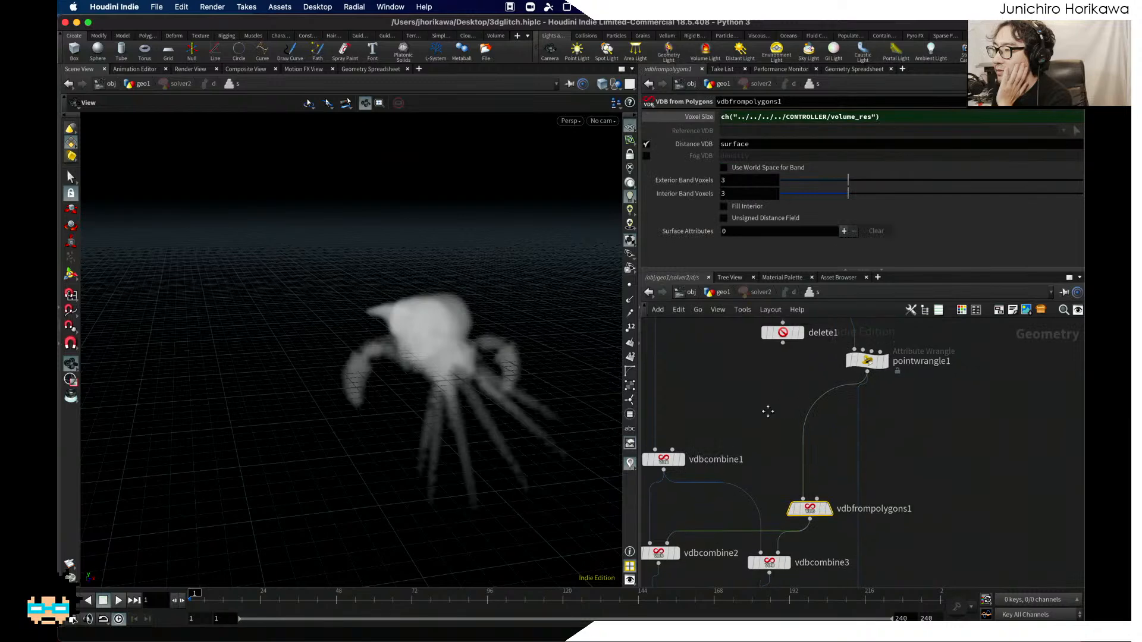
scroll(768, 410, "up", 3)
key("Tab")
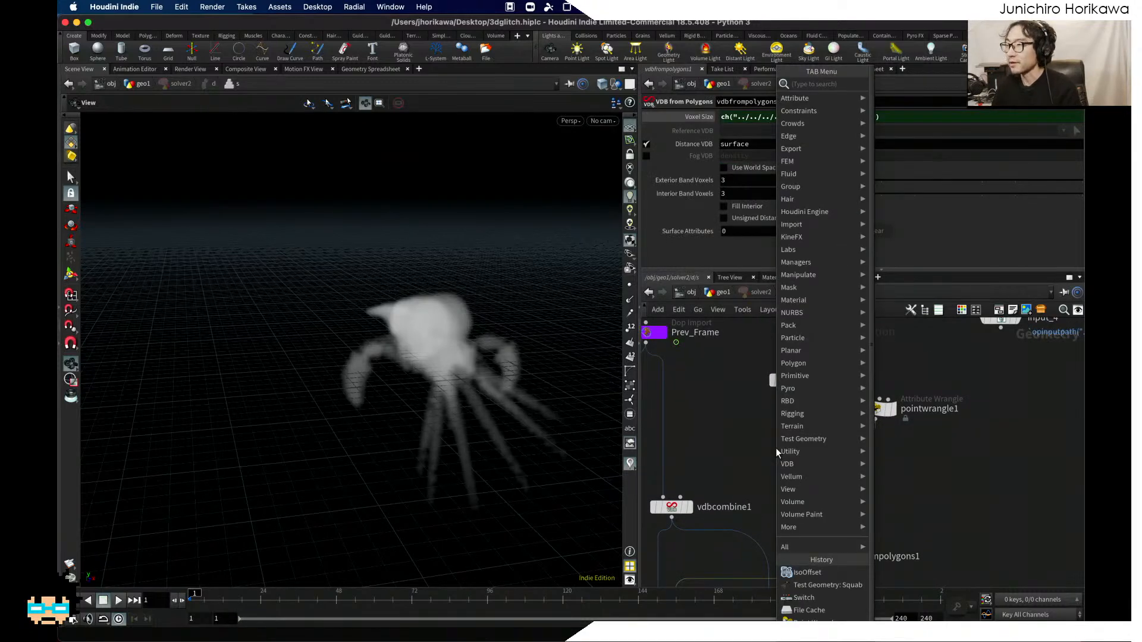
type("iso")
key("Return")
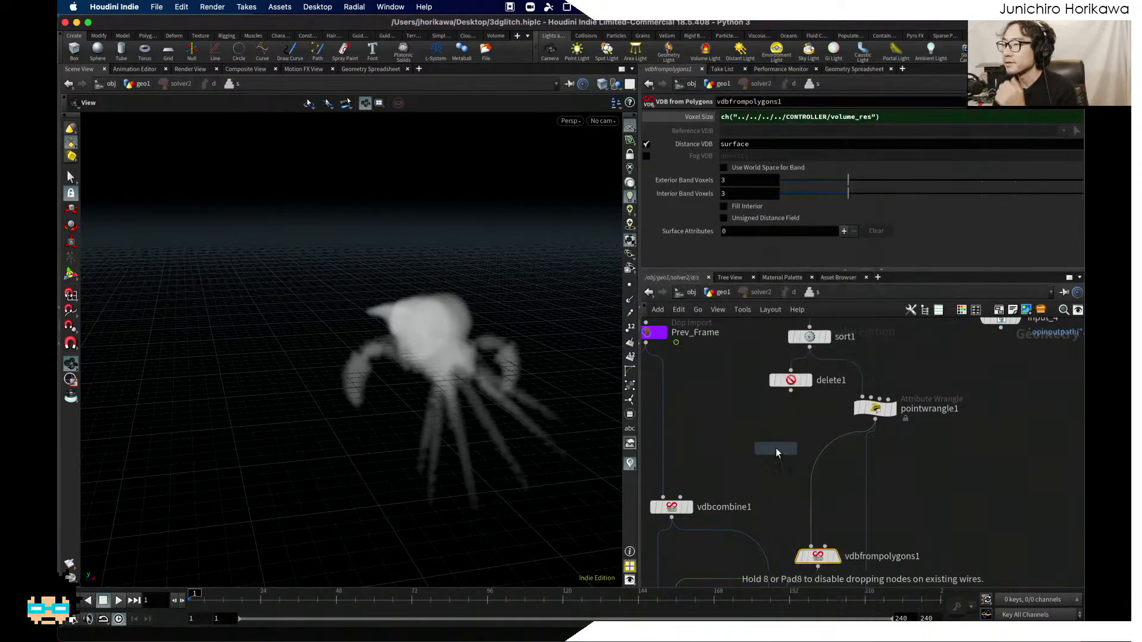
left_click(776, 448)
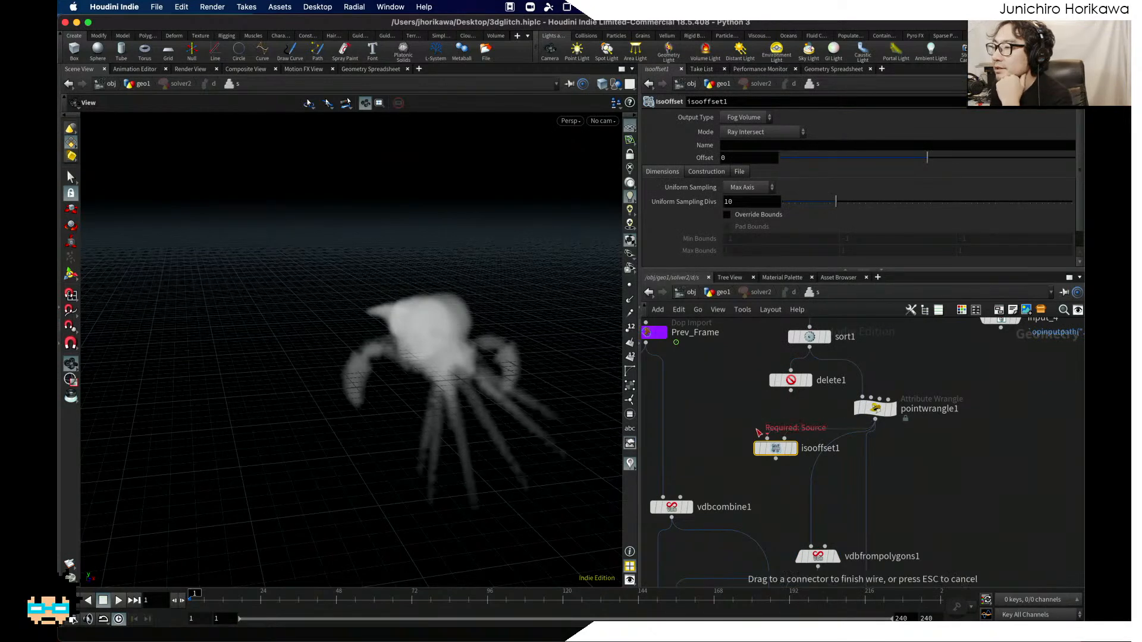
Step: Connect pointwrangle1 to the new isooffset1, display its fog volume, and set Uniform Sampling Divs to 100
scroll(793, 453, "up", 1)
left_click(793, 449)
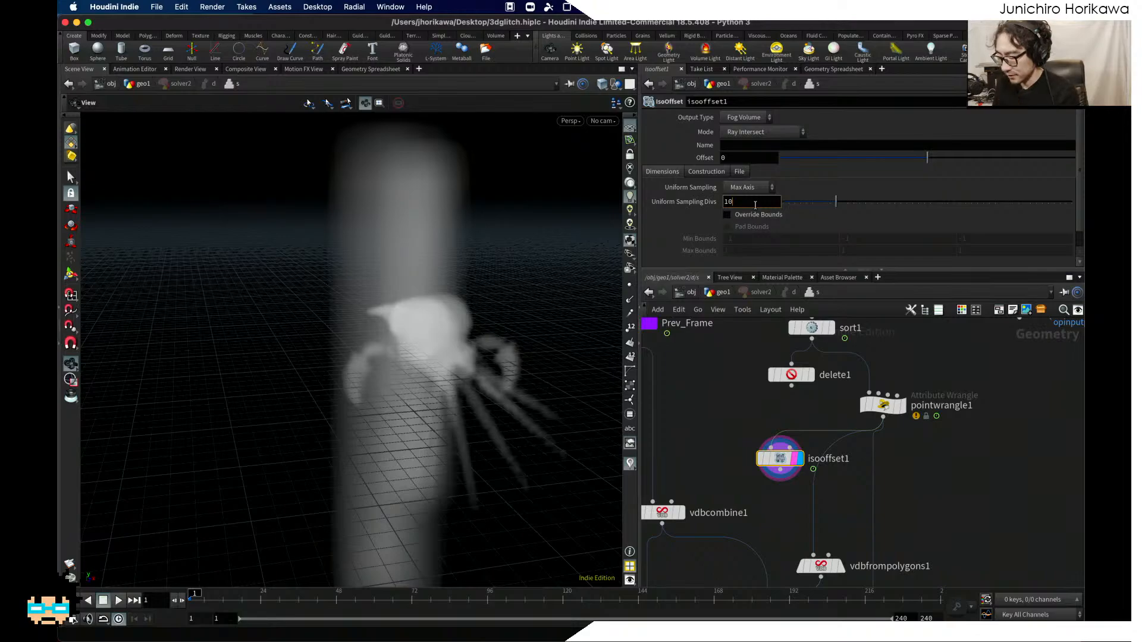
key("Return")
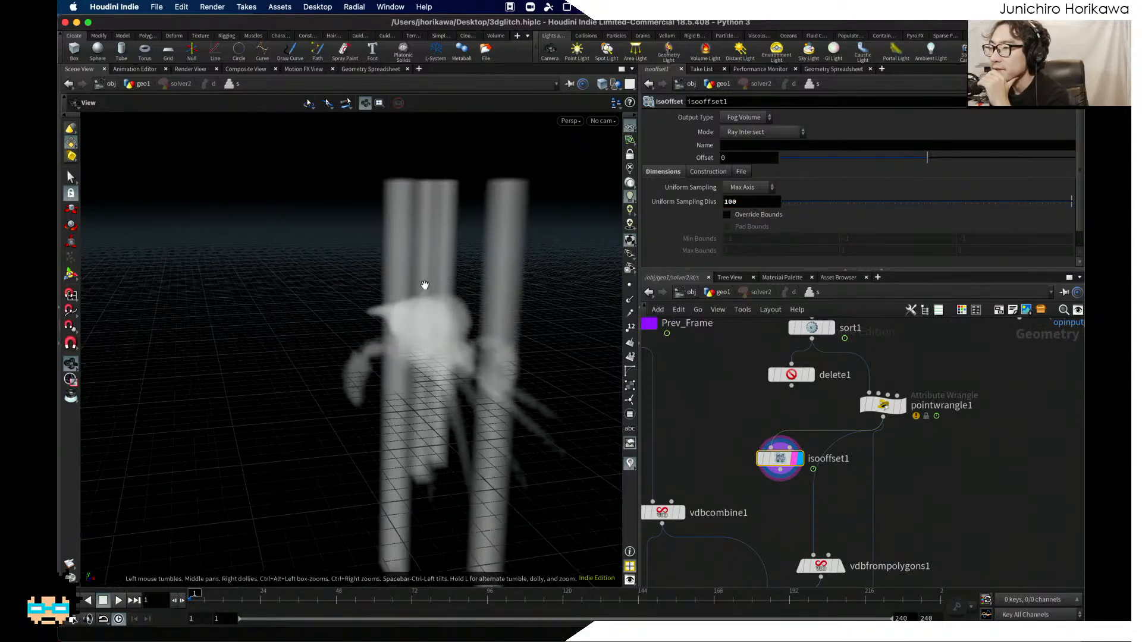
left_click_drag(422, 287, 452, 330)
Step: Move the node group from vdbcombine1 down to merge1 lower to open space beneath isooffset1
scroll(742, 424, "down", 5)
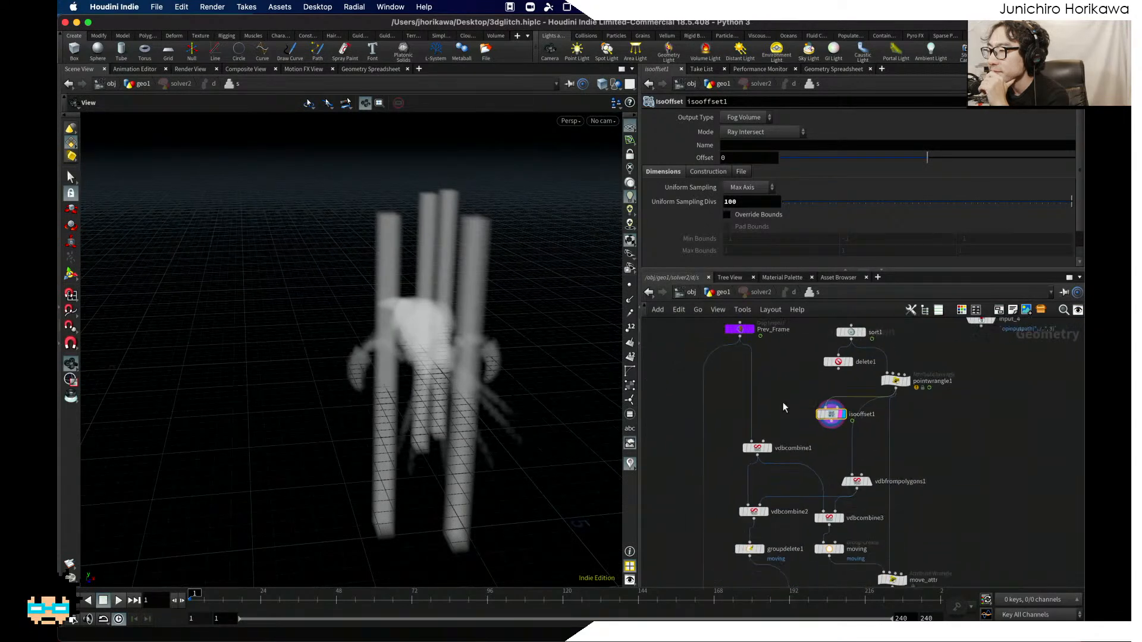
middle_click_drag(832, 573, 812, 466)
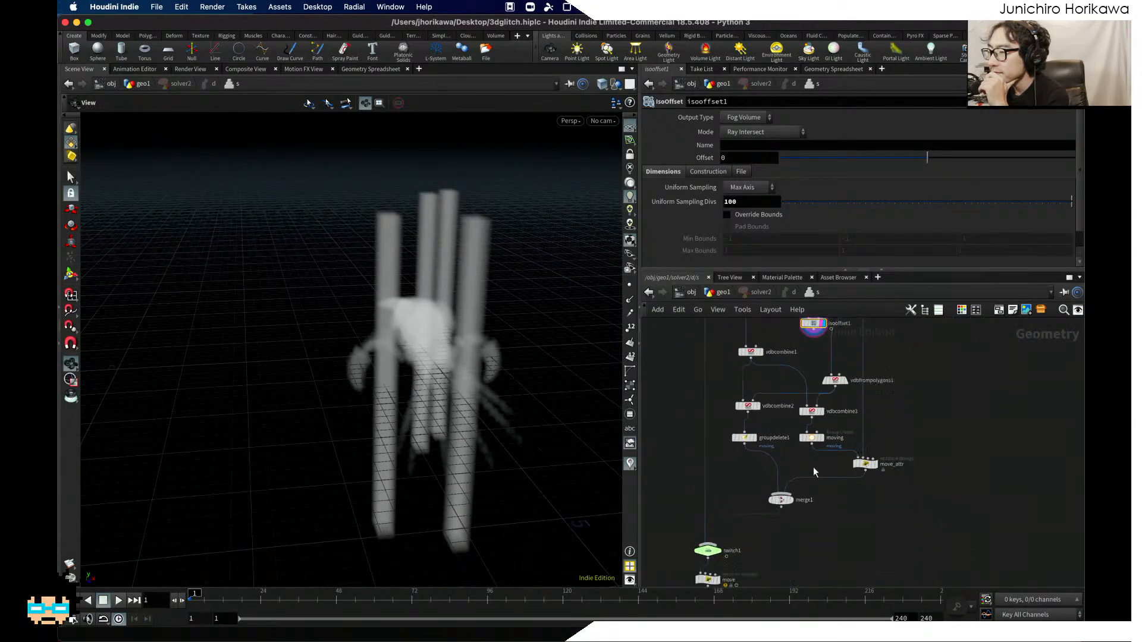
scroll(812, 467, "down", 2)
left_click_drag(890, 528, 786, 423)
left_click_drag(764, 367, 763, 365)
scroll(791, 390, "up", 4)
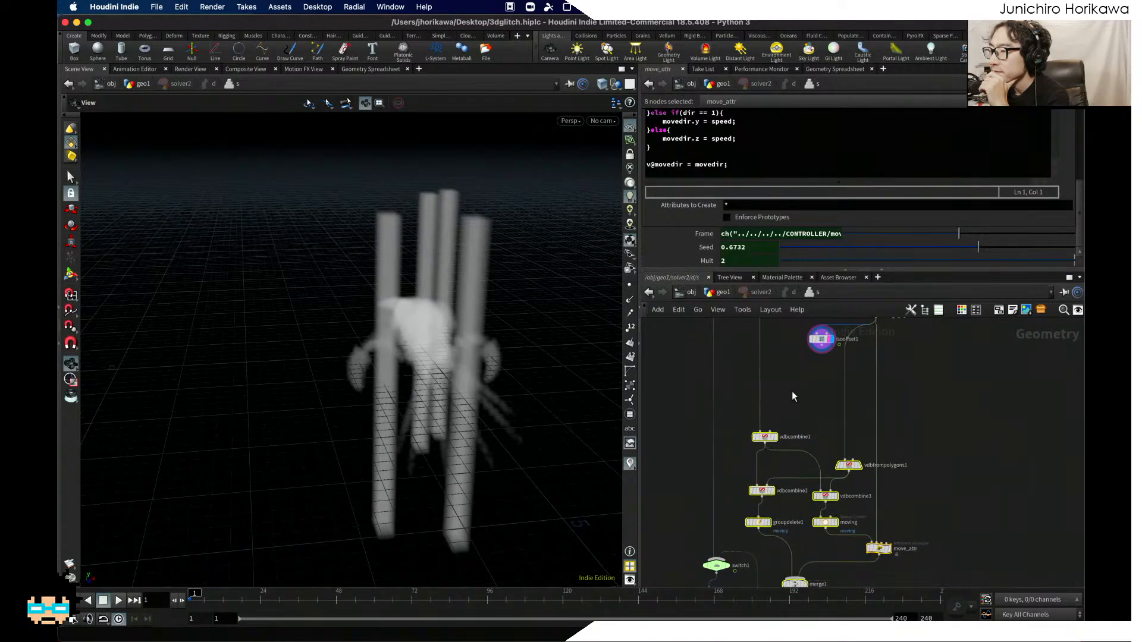
Step: Add a Volume Mix node below isooffset1, between the Prev_Frame and pointwrangle1 branches
key("Tab")
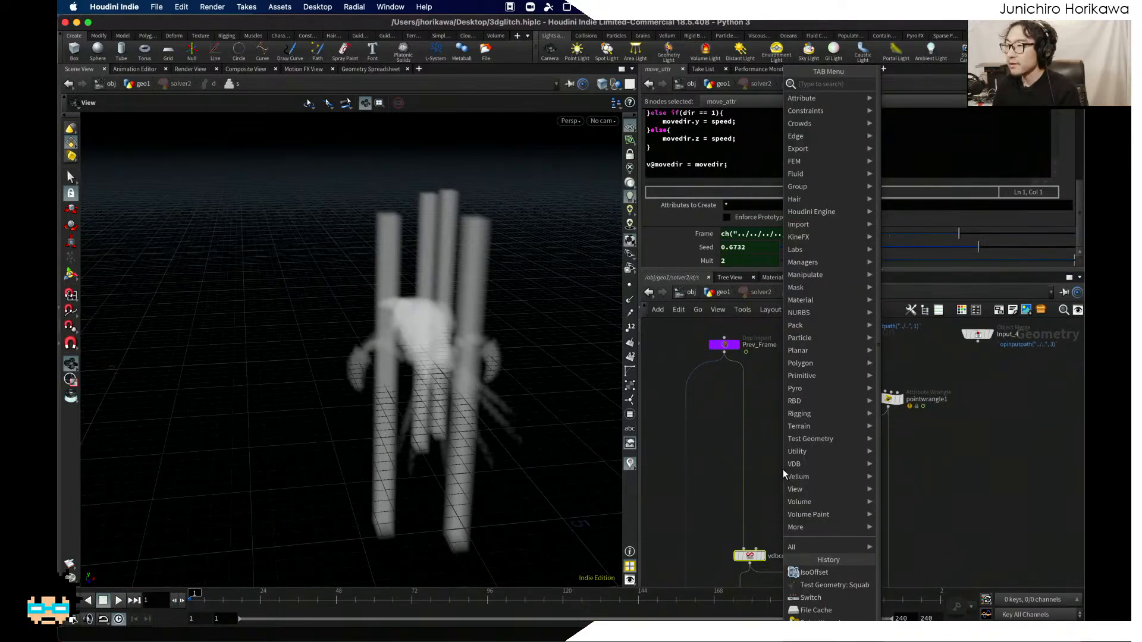
type("v")
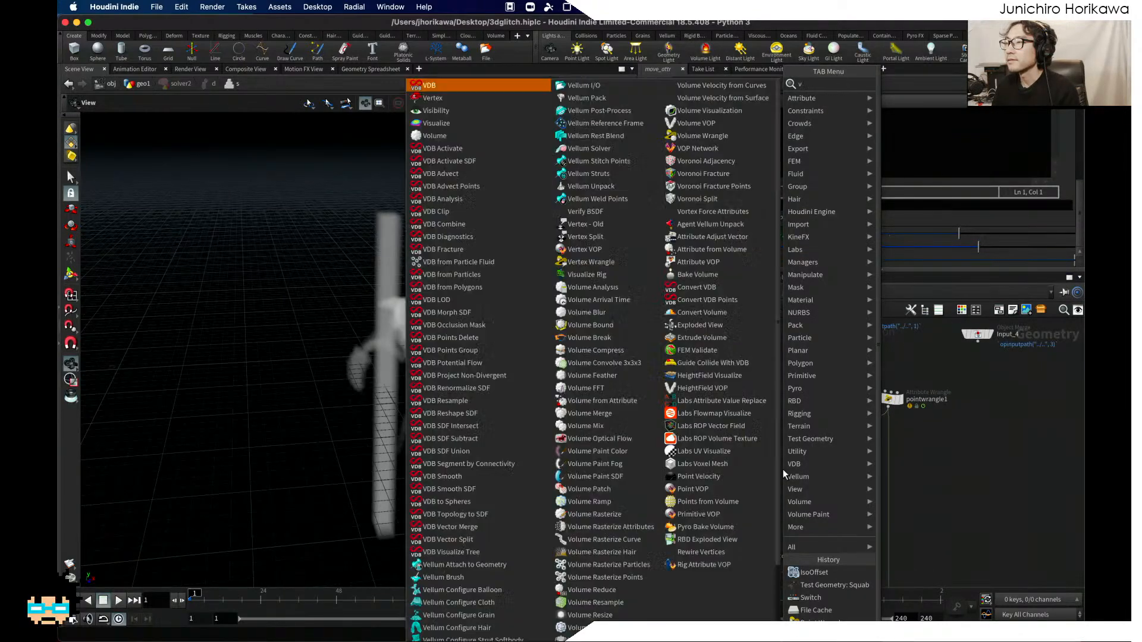
type("olume mix")
key("Return")
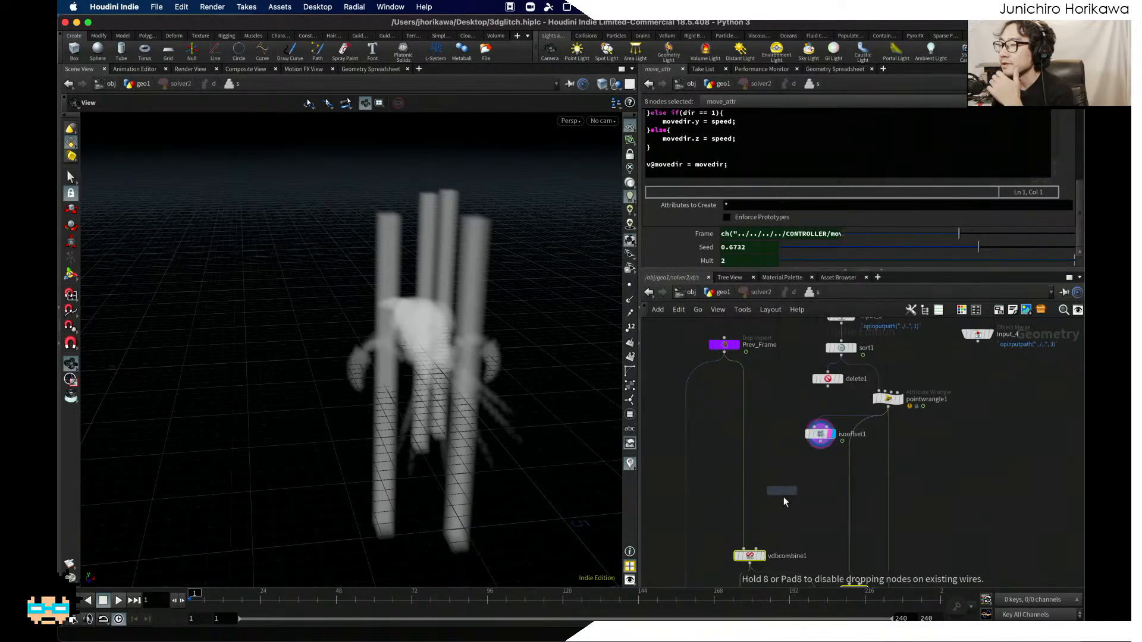
left_click(783, 495)
scroll(786, 487, "up", 3)
left_click_drag(788, 515, 770, 491)
scroll(776, 434, "down", 1)
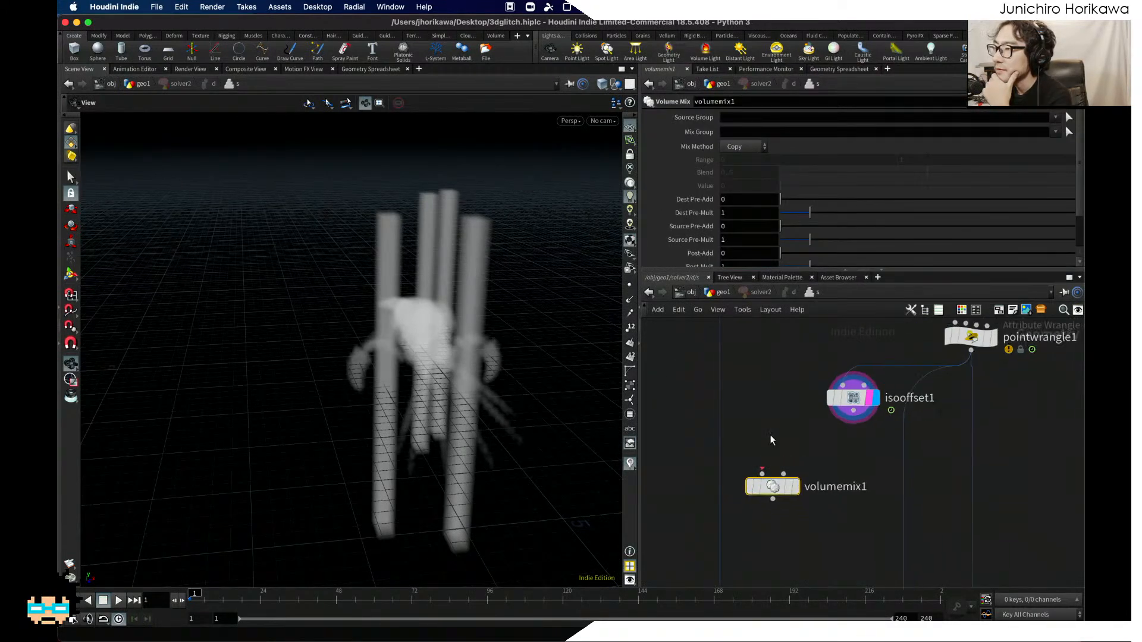
Step: Examine the Volume Mix node's parameters and its available Mix Method options
middle_click_drag(772, 438, 775, 505)
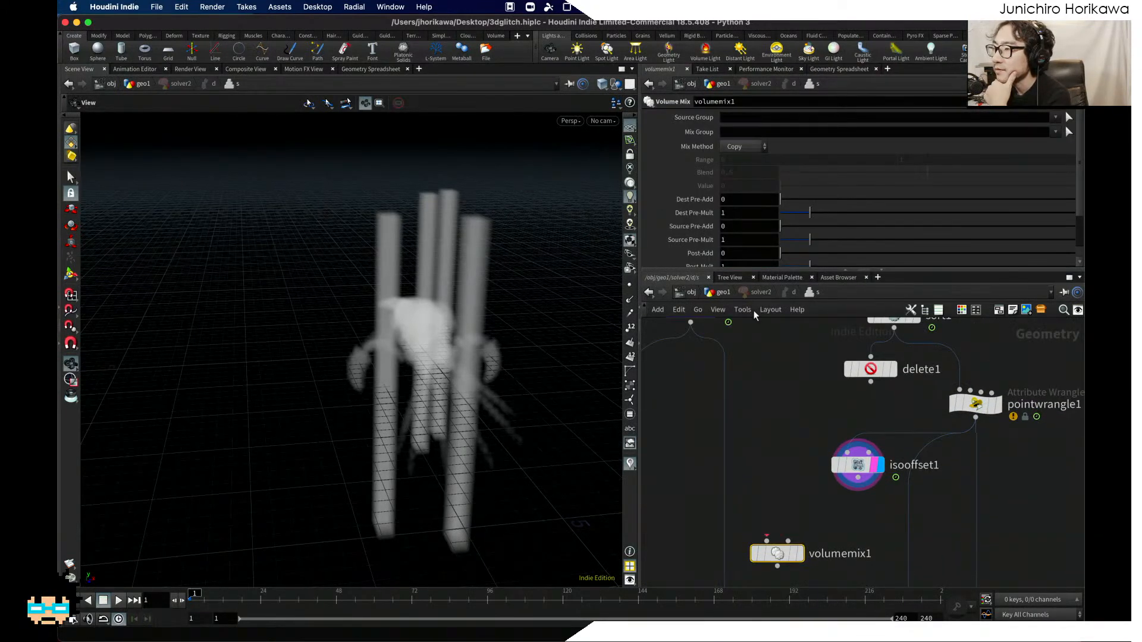
scroll(808, 249, "down", 3)
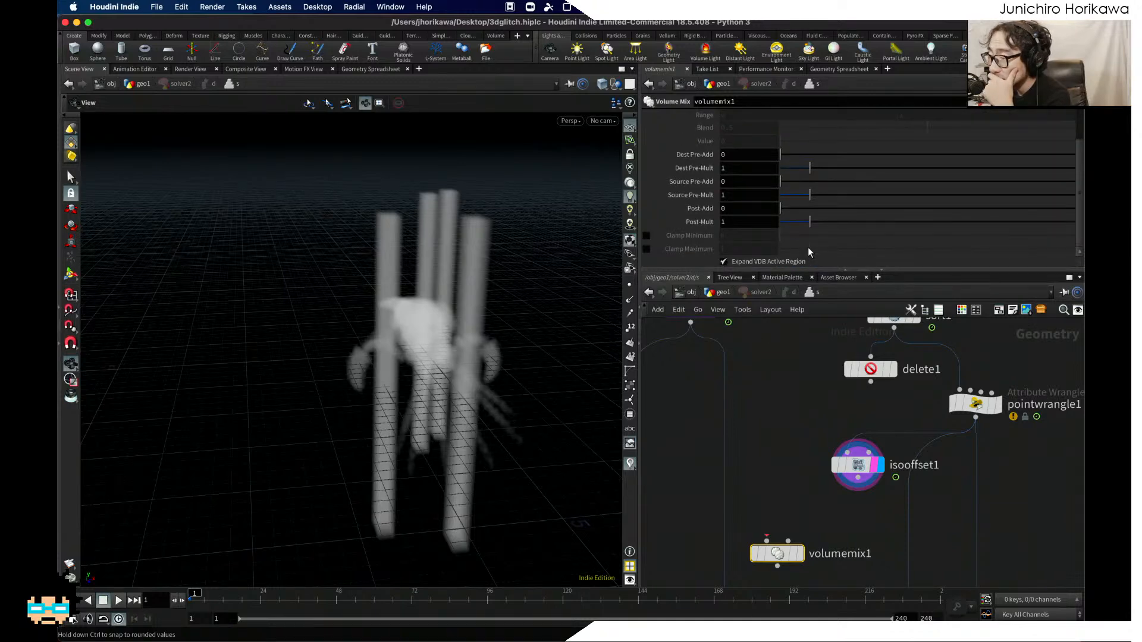
scroll(807, 249, "up", 3)
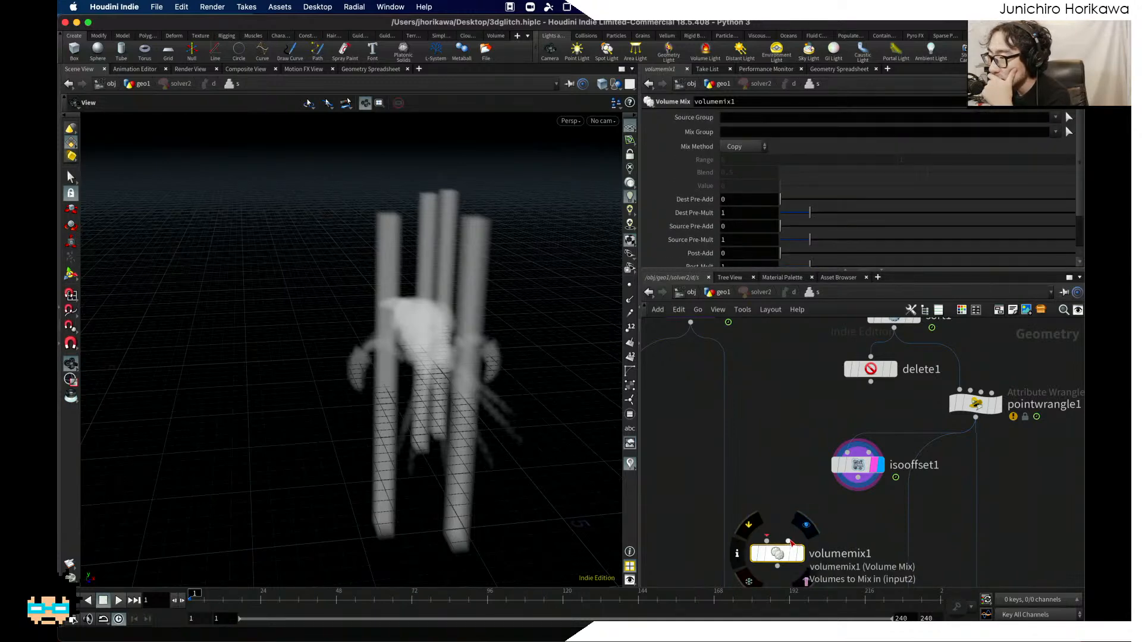
left_click(747, 147)
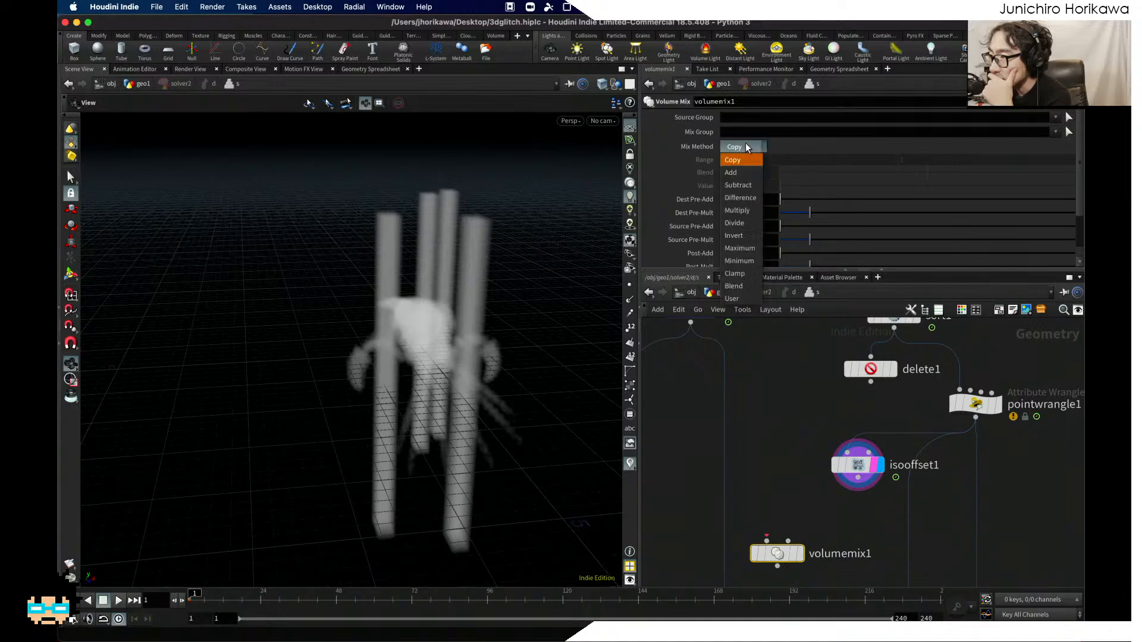
left_click(769, 400)
Step: Connect Prev_Frame to the Volume Mix's first input and isooffset1 to its second, and display the mixed volume
scroll(707, 344, "down", 1)
left_click_drag(692, 324, 735, 393)
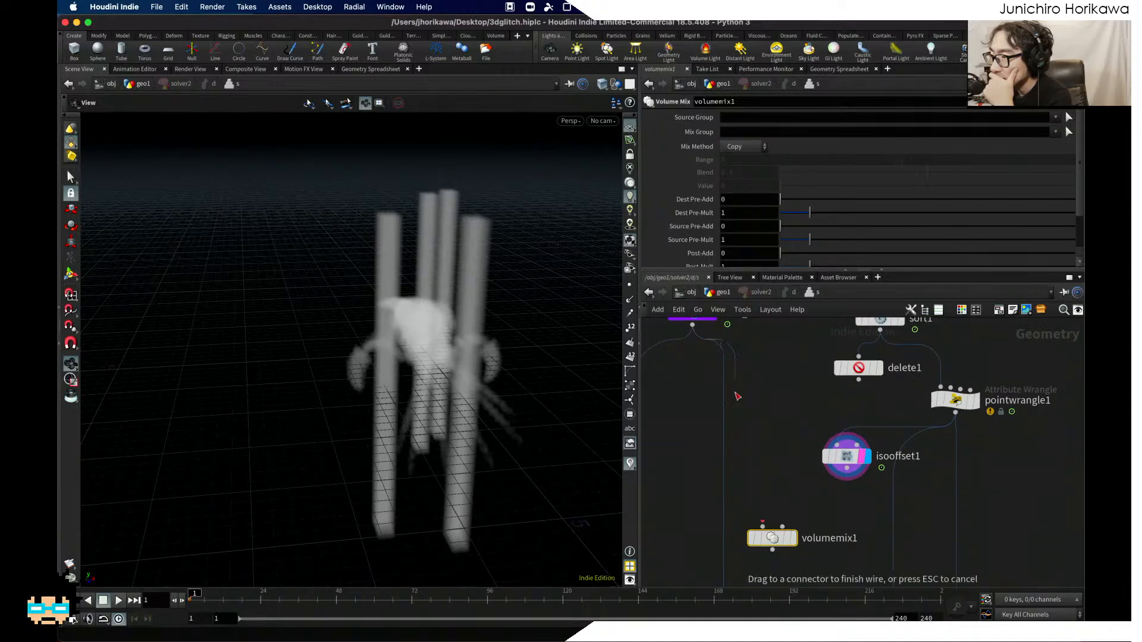
left_click_drag(755, 509, 762, 526)
left_click_drag(846, 468, 782, 527)
mouse_move(781, 538)
left_mouse_down()
mouse_move(776, 506)
mouse_move(789, 527)
left_mouse_up()
scroll(778, 510, "up", 1)
left_click(789, 506)
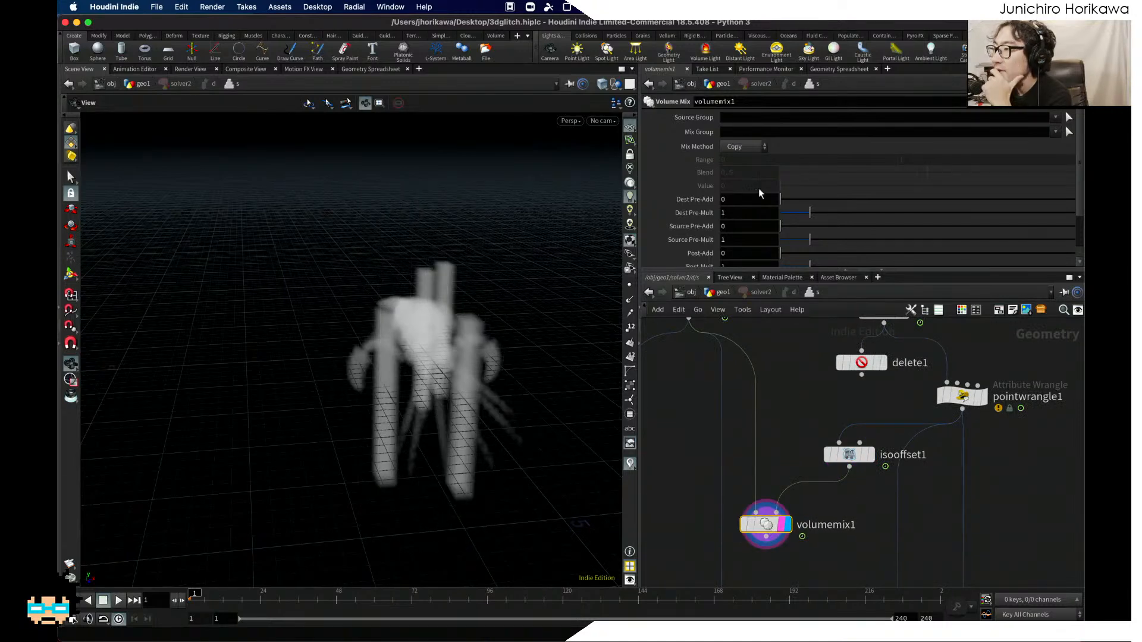
Step: Set the Volume Mix's Mix Method to Difference and inspect the resulting volume from above
left_click(745, 149)
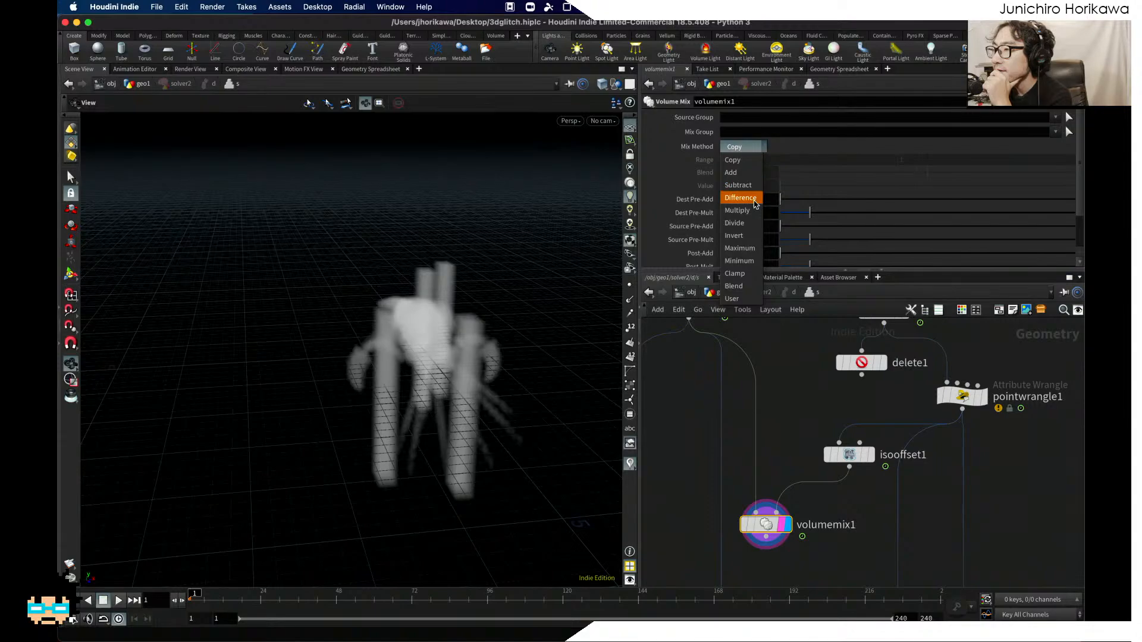
left_click(740, 197)
left_click_drag(462, 364, 678, 525)
mouse_move(767, 545)
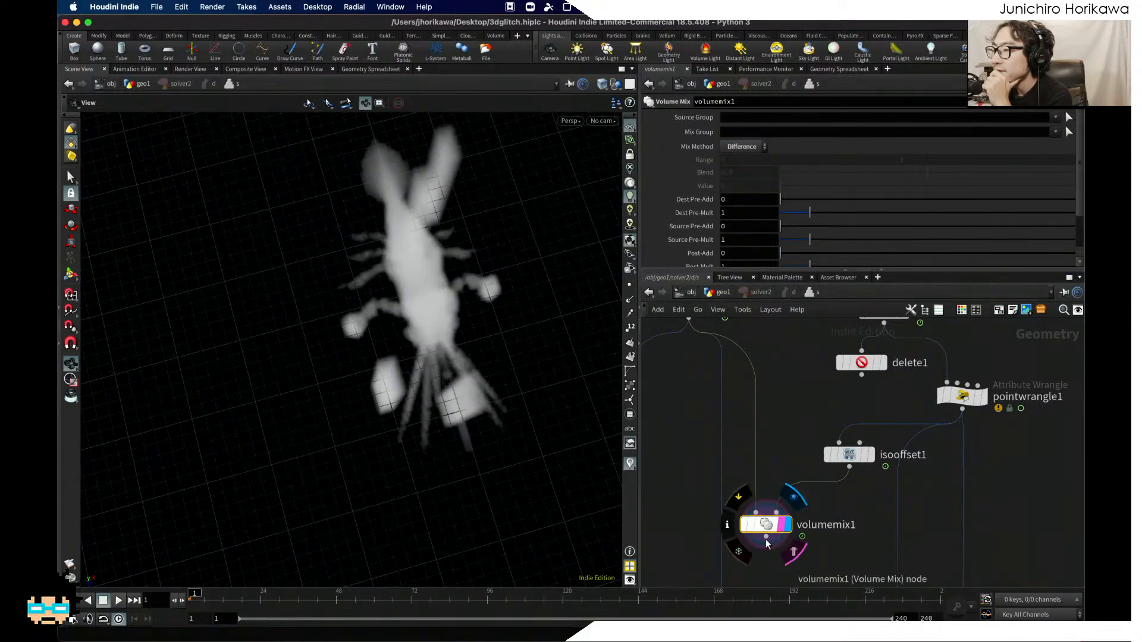
Step: Duplicate the Volume Mix node with its input connections, place the copy beside the original, and display it
scroll(766, 538, "down", 1)
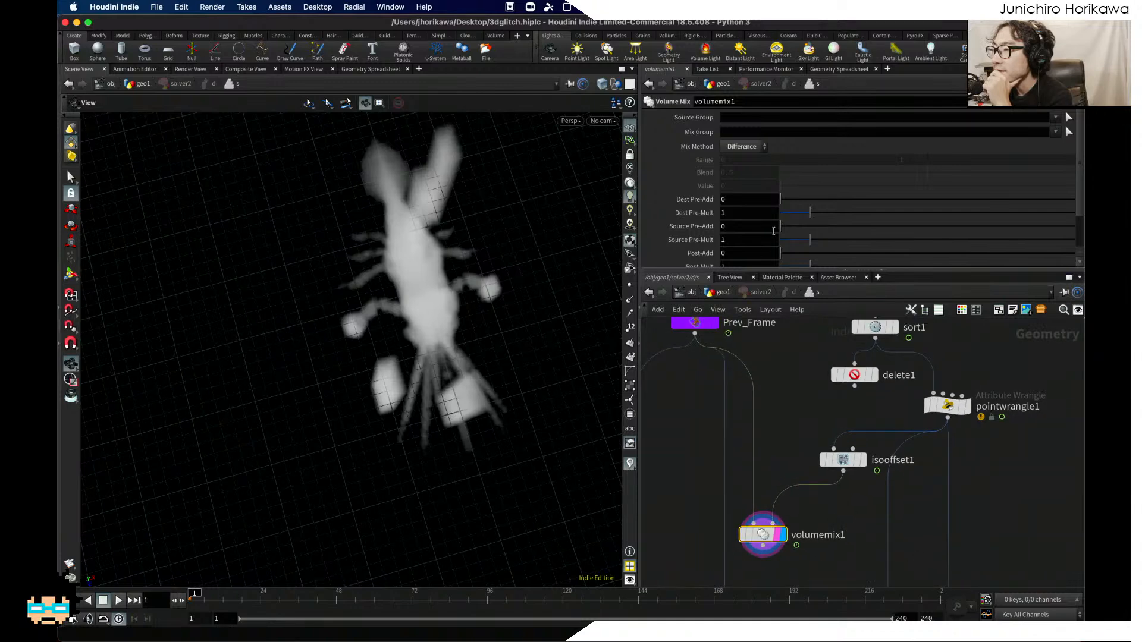
scroll(773, 231, "down", 3)
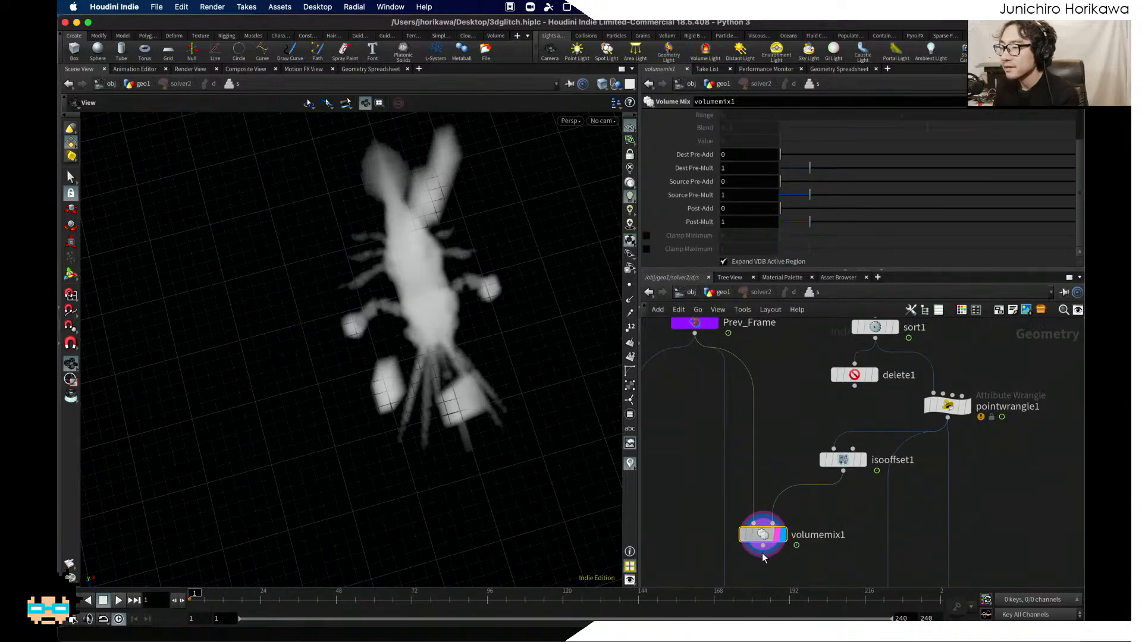
left_click_drag(761, 535, 850, 553)
left_click(871, 556)
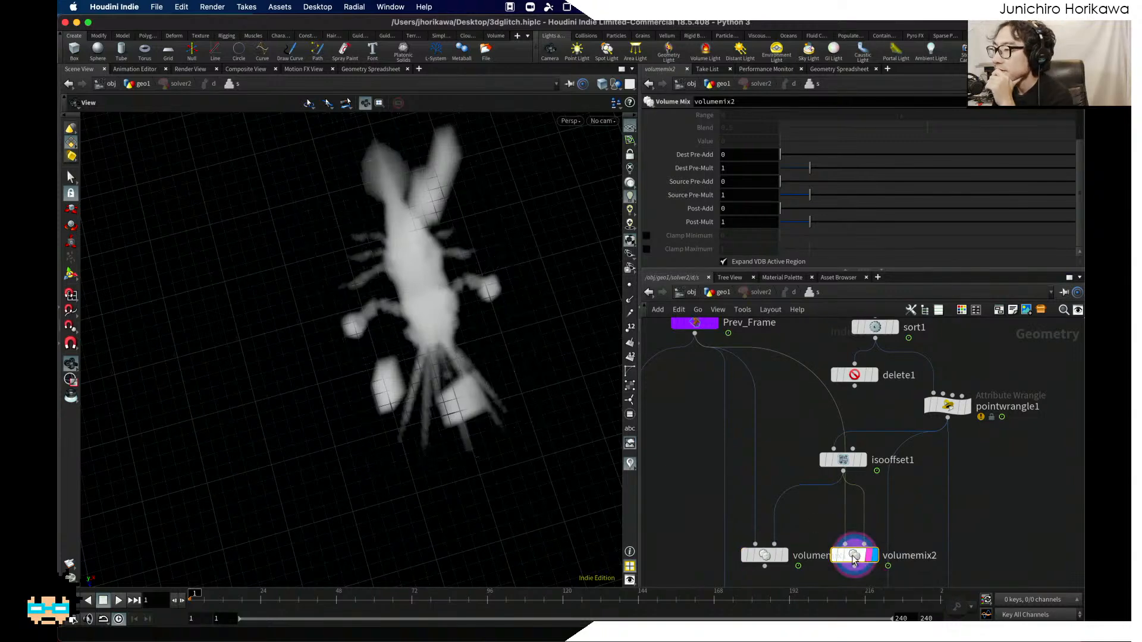
Step: Set the duplicated Volume Mix's Mix Method to Multiply and inspect the resulting volume from a lower angle
scroll(737, 155, "up", 3)
left_click(742, 146)
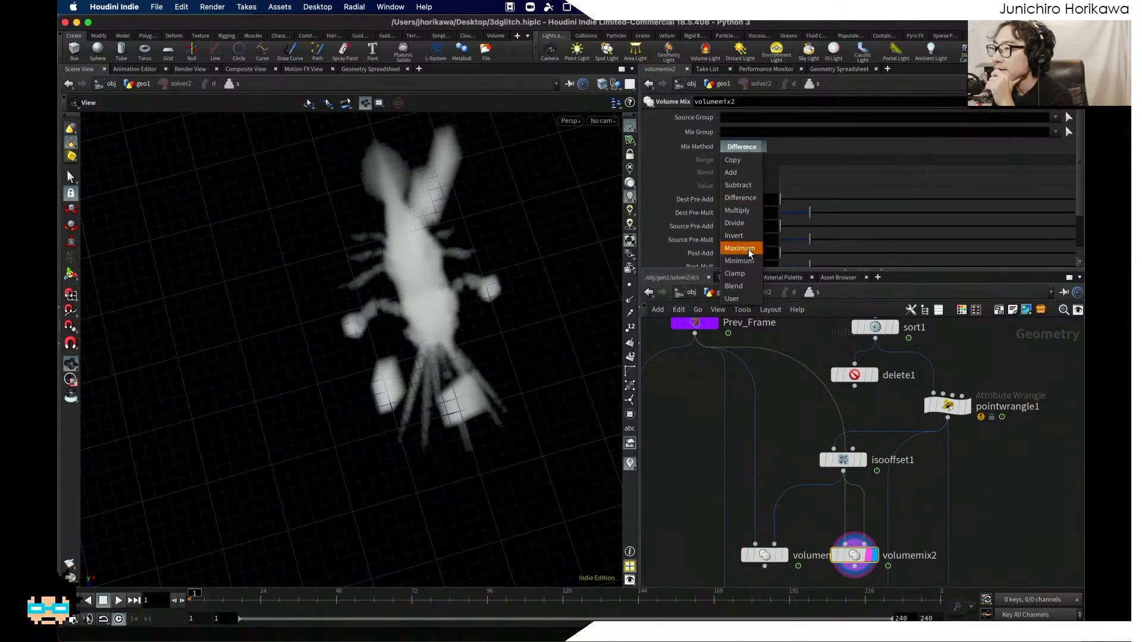
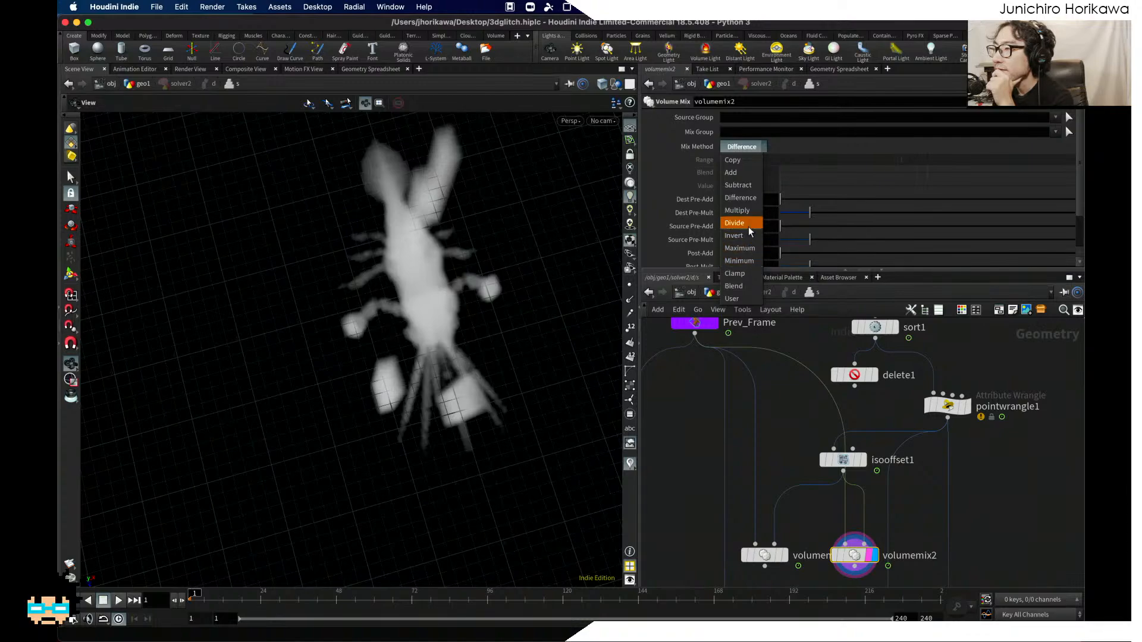
left_click(748, 218)
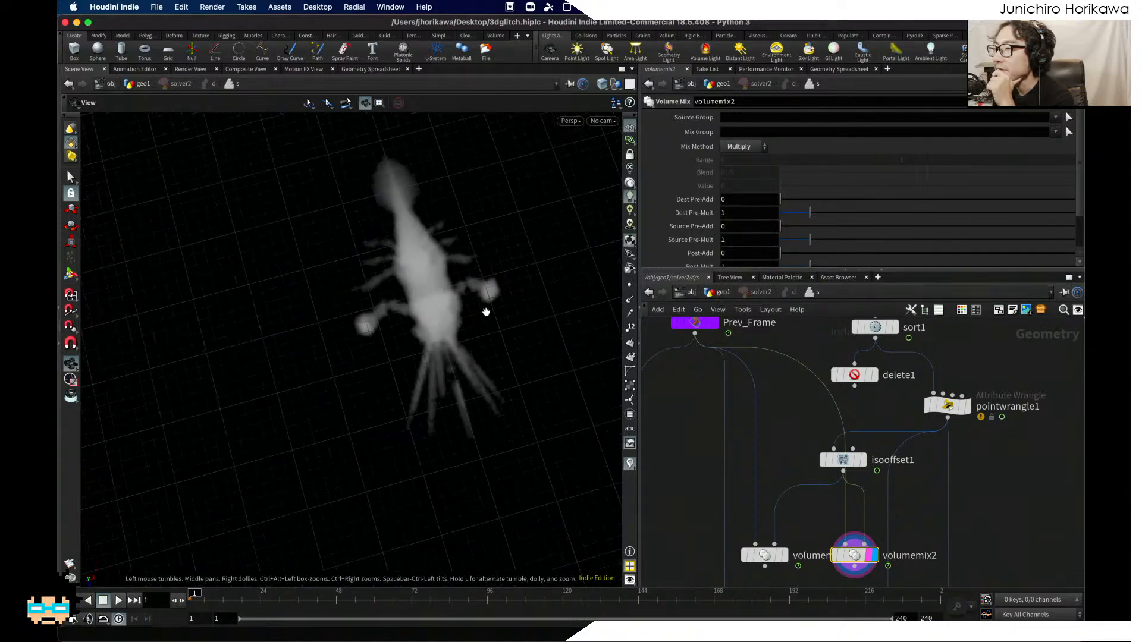
left_click_drag(487, 313, 523, 154)
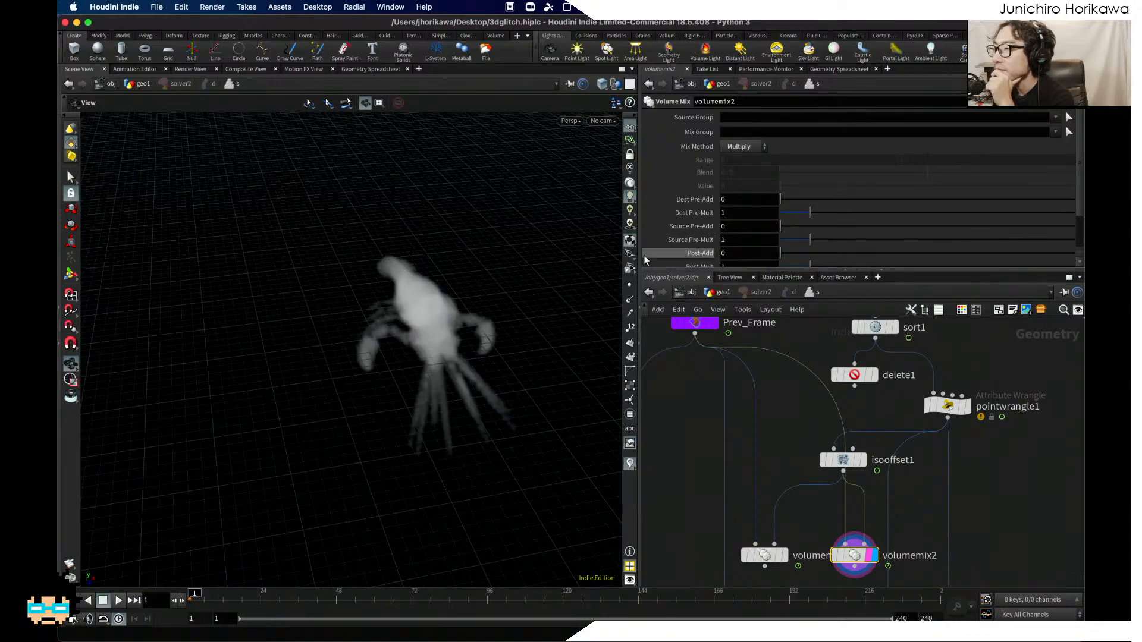
left_click(752, 149)
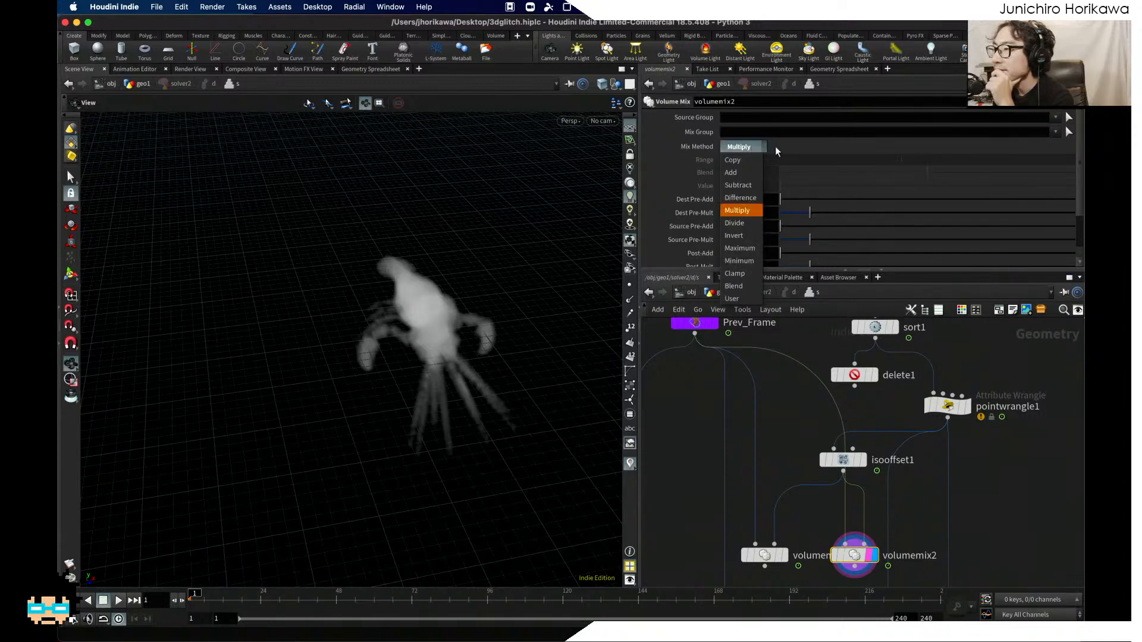
left_click(779, 450)
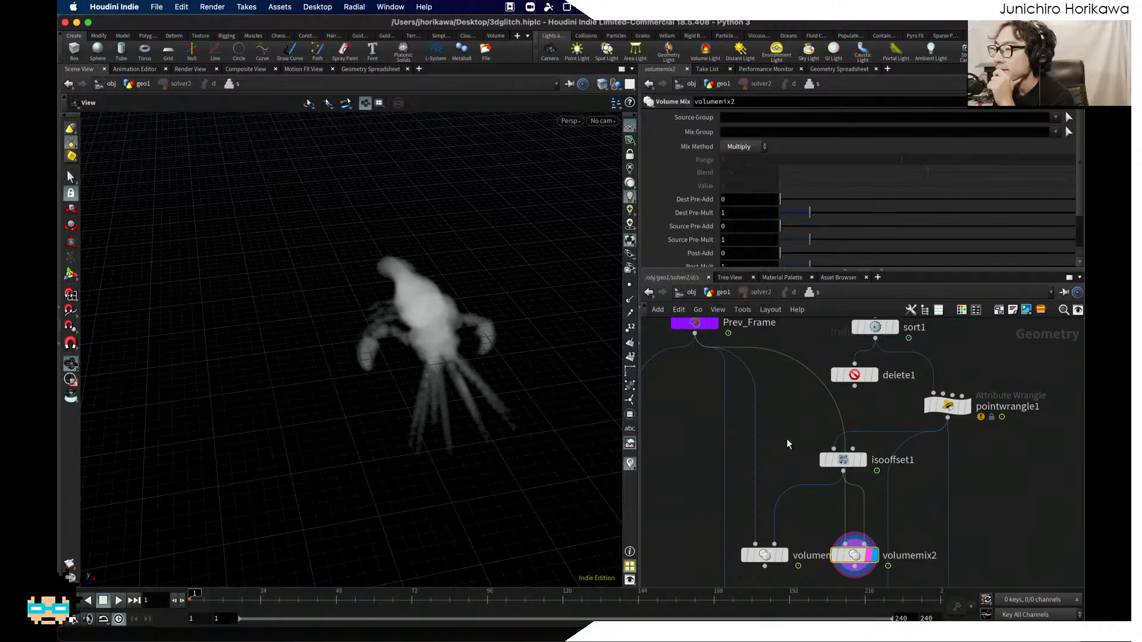
Step: Add a Volume Merge node between Prev_Frame and pointwrangle1 and look over its Merge Method options
key("Tab")
type("volume")
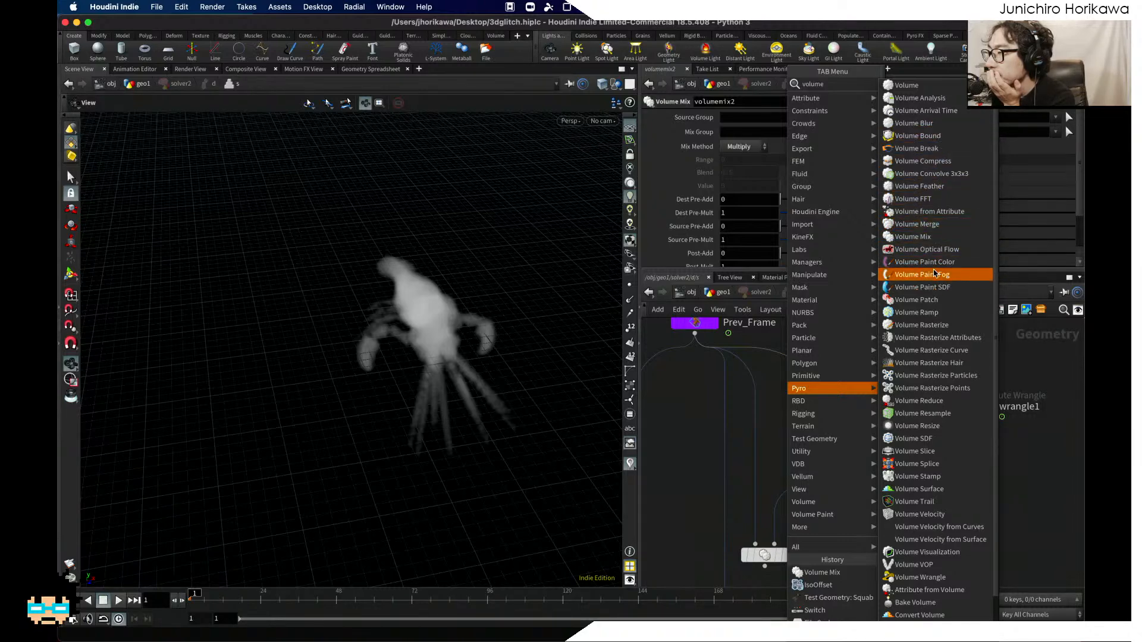
left_click(919, 226)
left_click(764, 408)
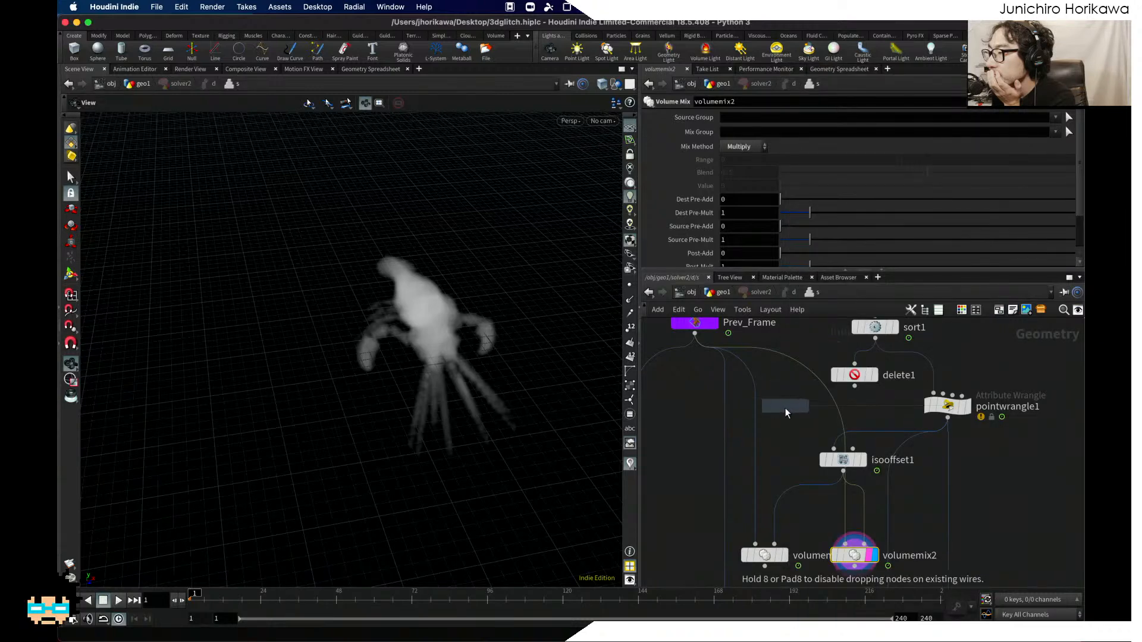
left_click(757, 149)
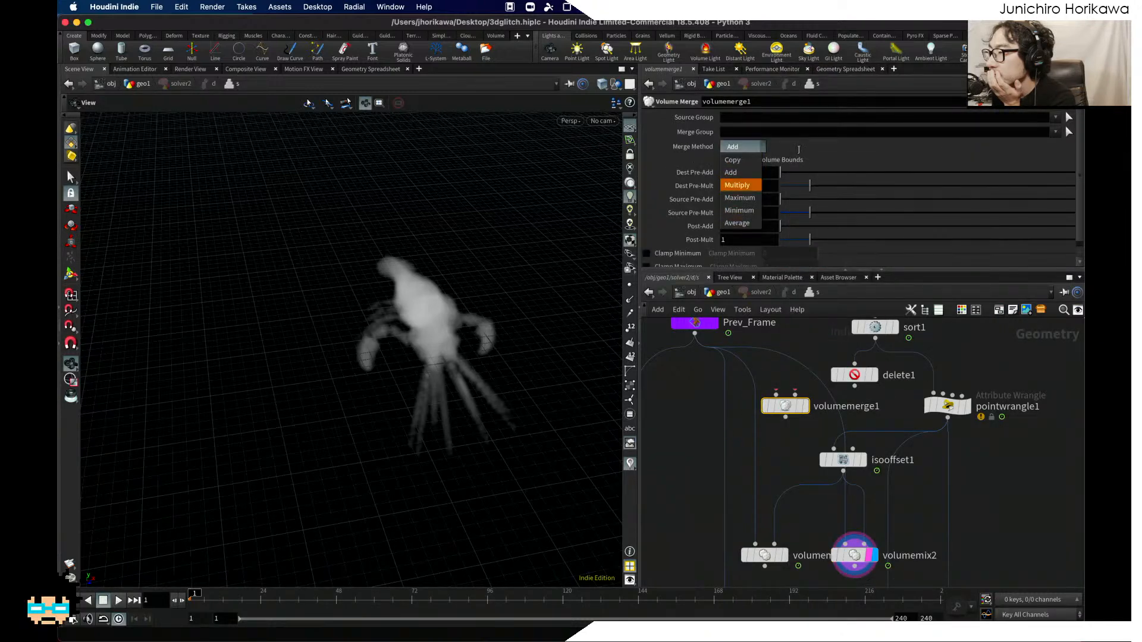
left_click(798, 150)
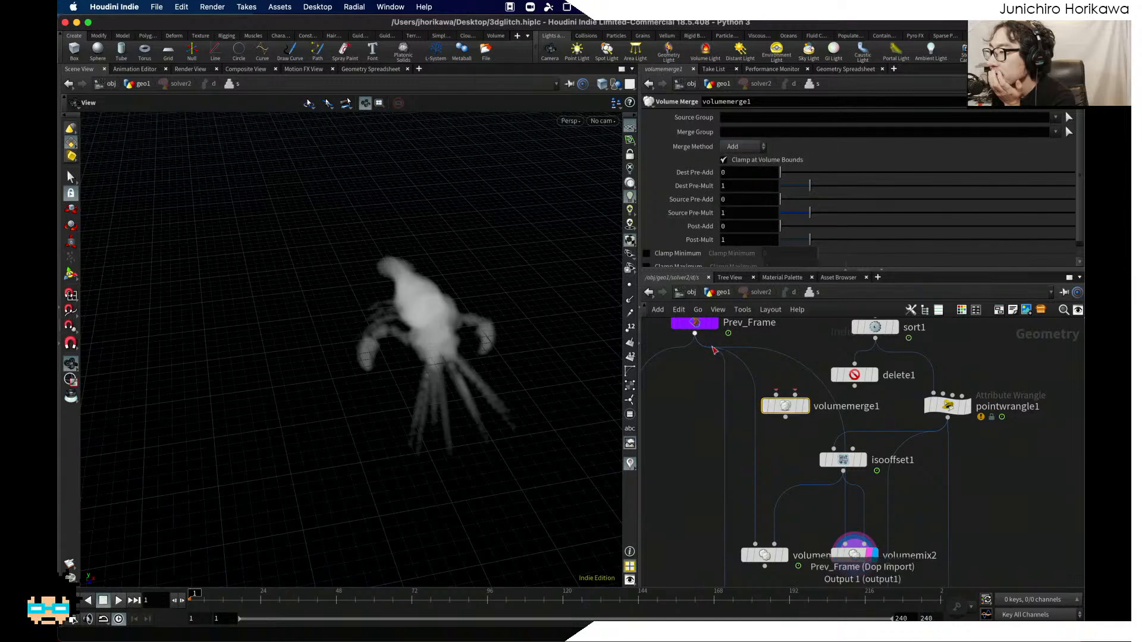
Step: Connect Prev_Frame to the Volume Merge's first input and isooffset1 to its second, and display the merged volume
left_click_drag(713, 348, 782, 438)
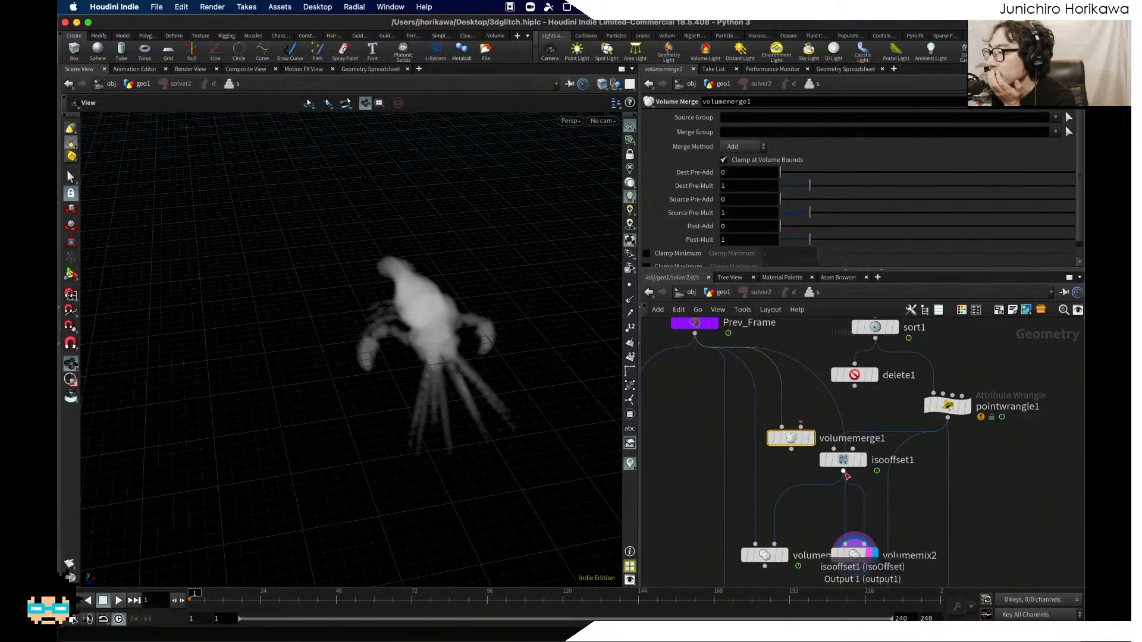
left_click_drag(843, 471, 800, 427)
left_click(809, 439)
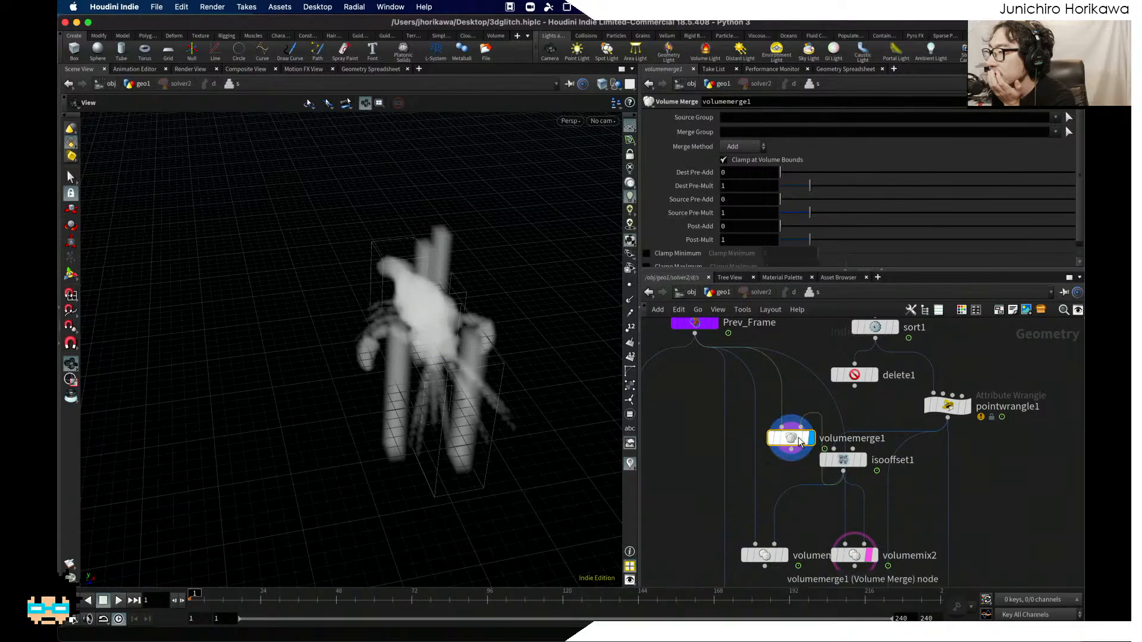
Step: Try the Multiply and Minimum merge methods on the Volume Merge, inspecting each resulting volume from different angles
left_click(758, 148)
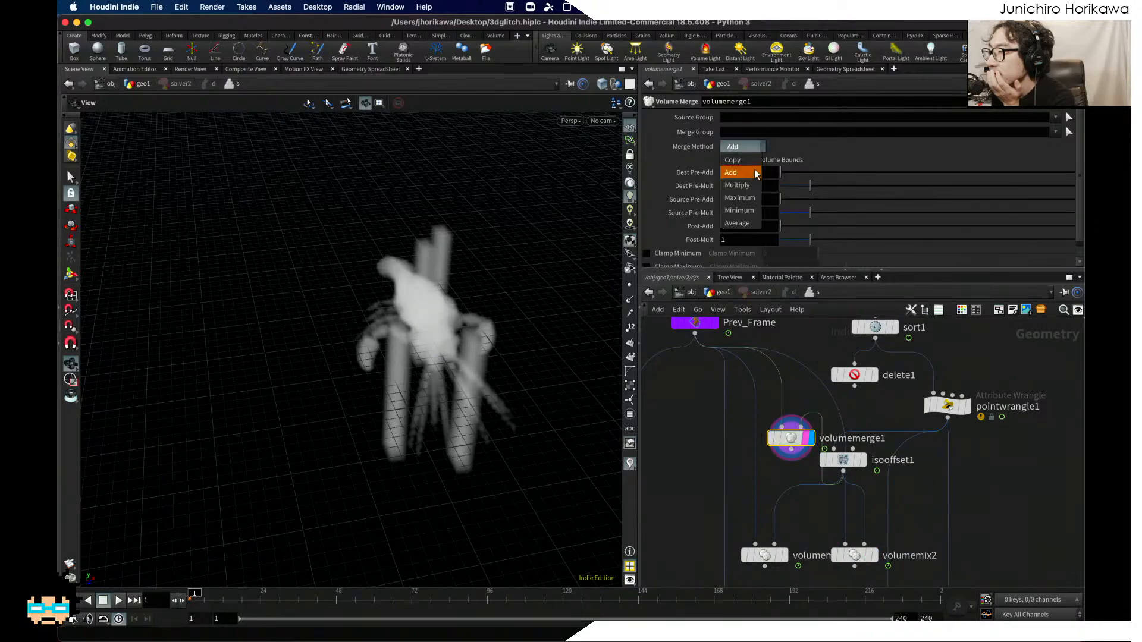
left_click(741, 186)
left_click_drag(511, 267, 416, 203)
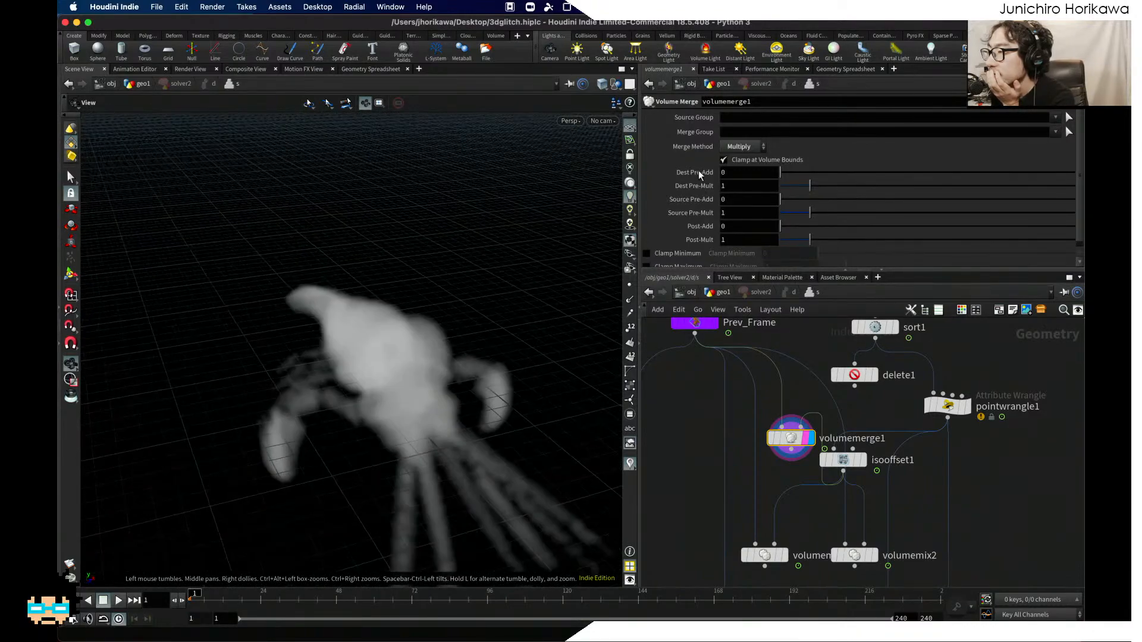
left_click(739, 146)
left_click(740, 210)
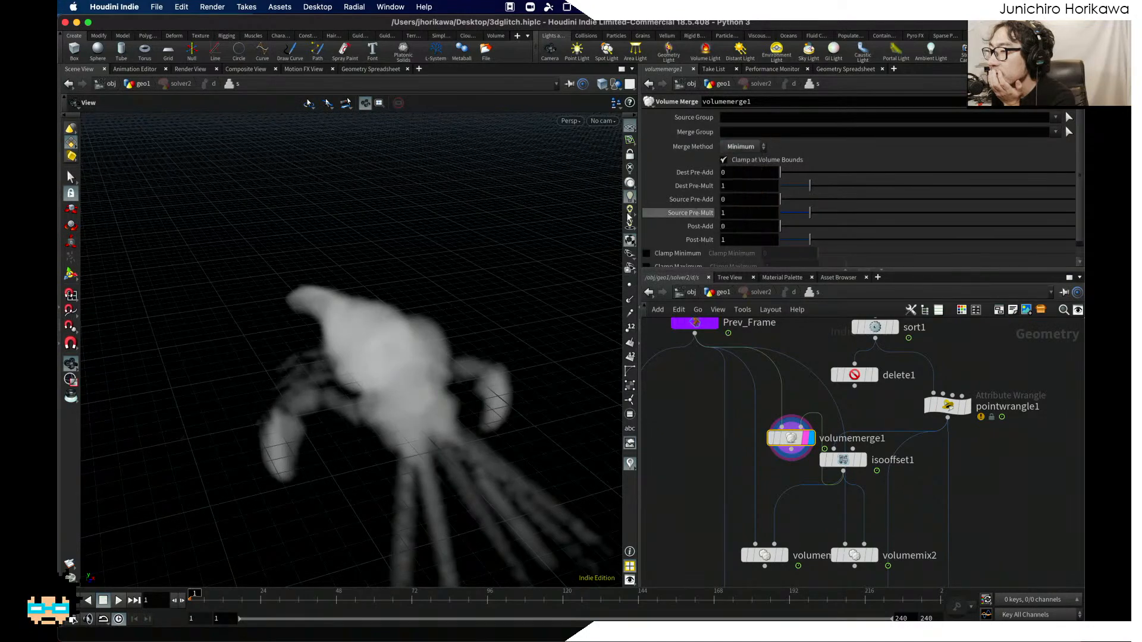
left_click_drag(441, 319, 549, 267)
Step: Try the Maximum and Average merge methods on the Volume Merge node
left_click(749, 148)
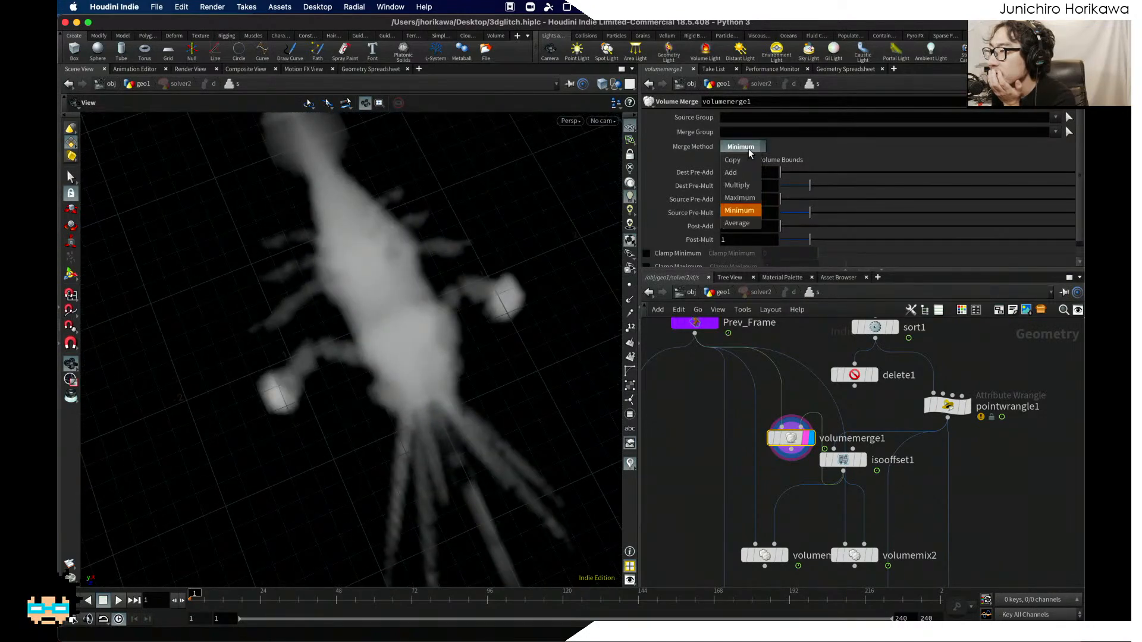
left_click(739, 198)
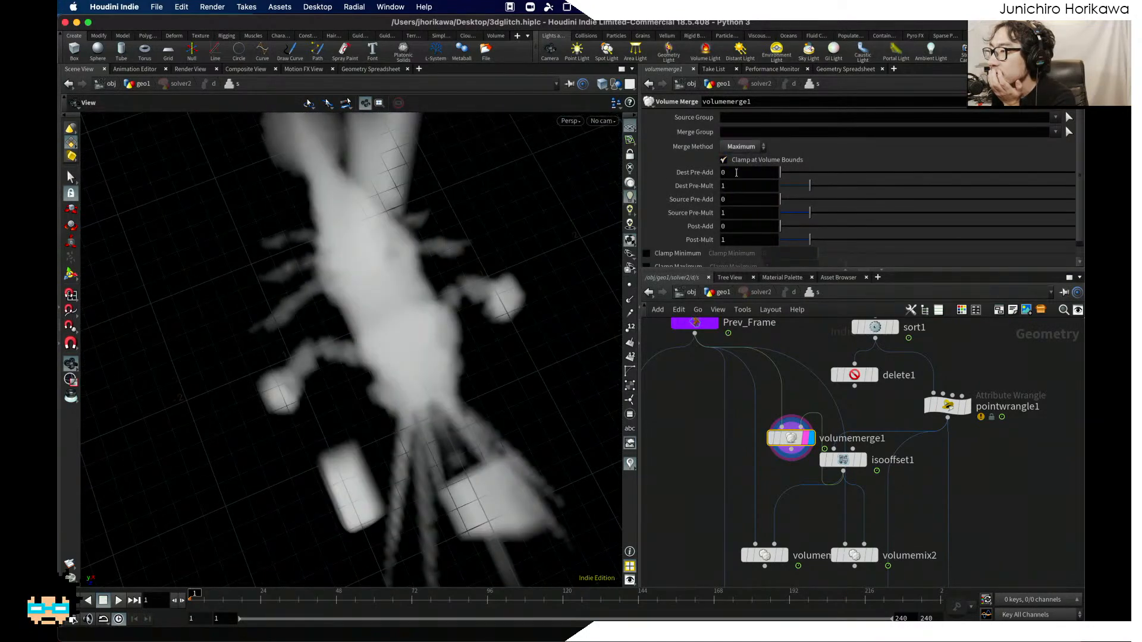
left_click(742, 147)
left_click(741, 223)
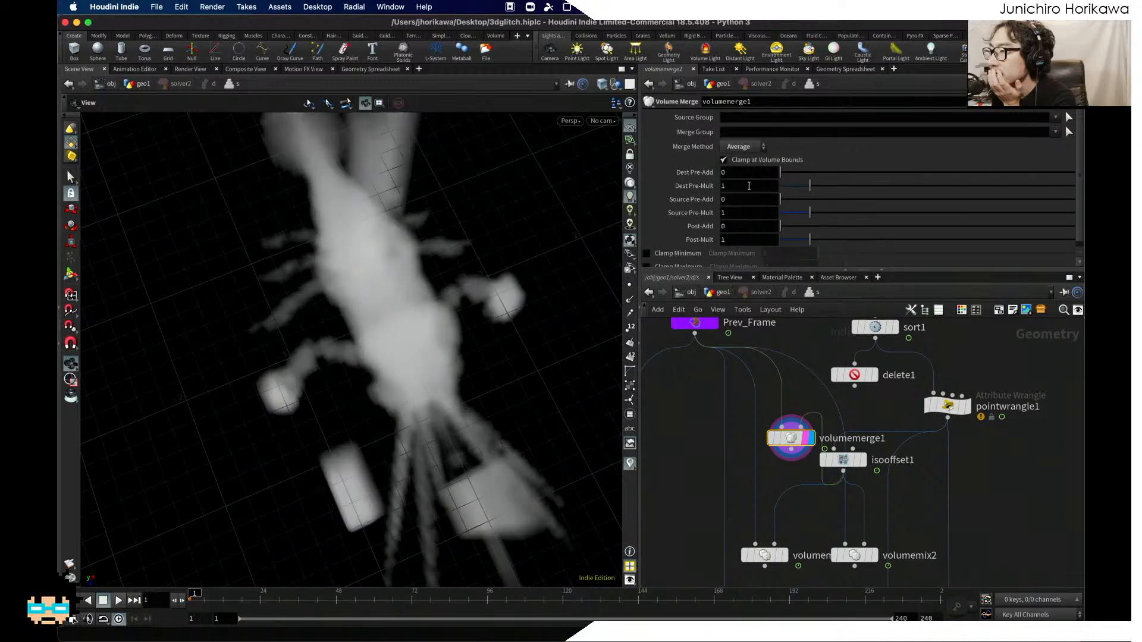
Step: Delete the Volume Merge node and both Volume Mix nodes below isooffset1
key("Delete")
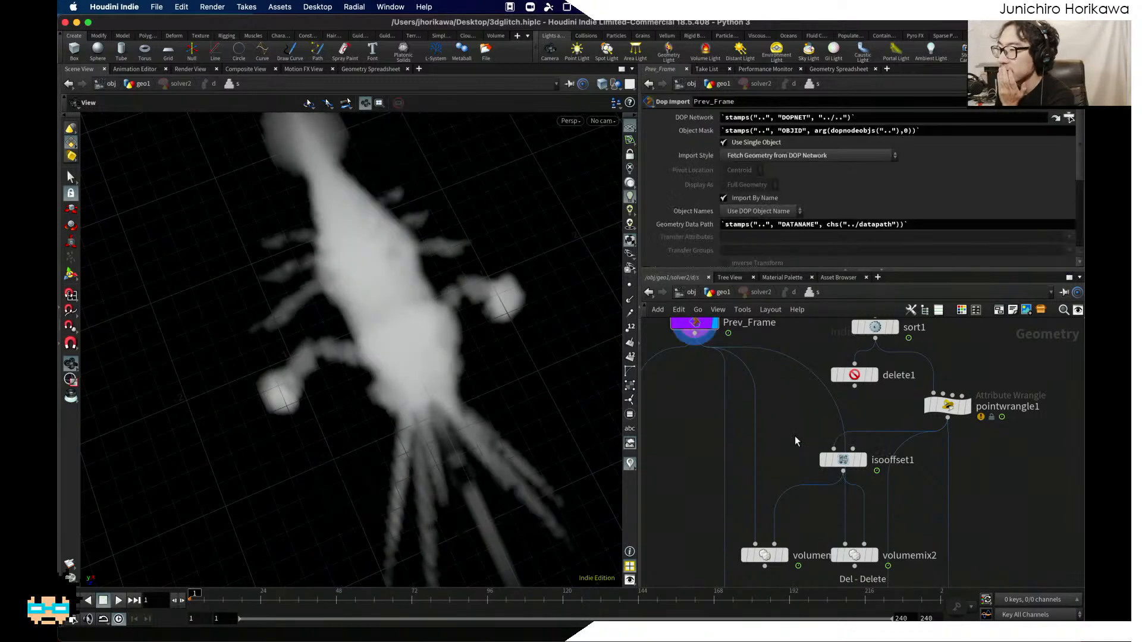
scroll(767, 473, "down", 1)
middle_click_drag(767, 473, 772, 412)
scroll(834, 504, "up", 1)
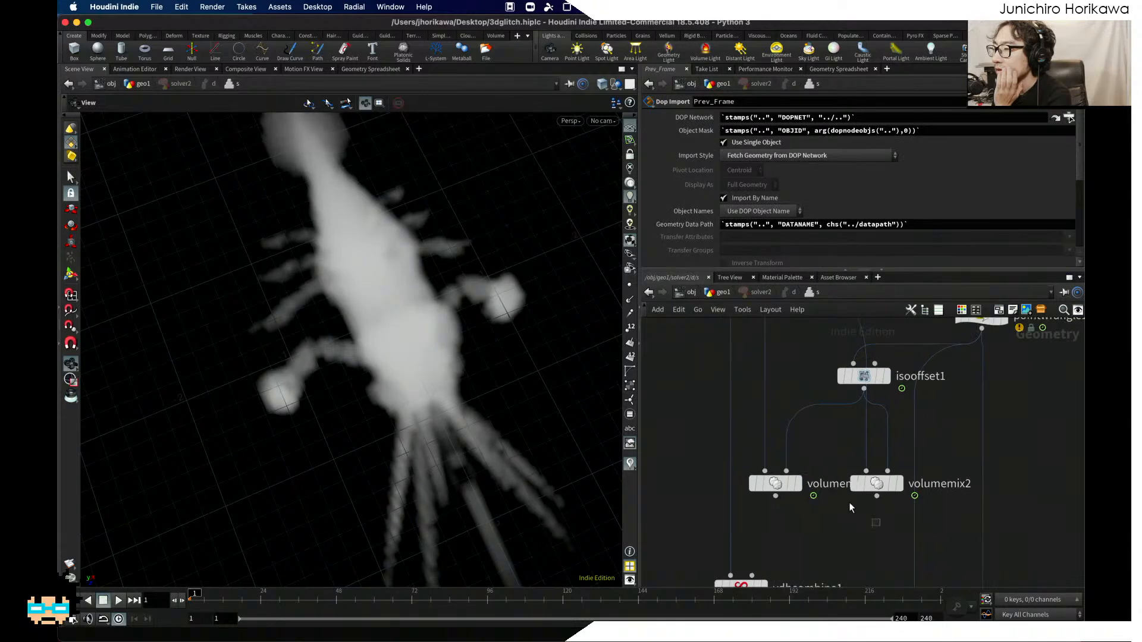
left_click_drag(848, 501, 772, 464)
key("Delete")
Step: Display the isooffset1 fog volume and inspect it from several angles
scroll(780, 461, "down", 2)
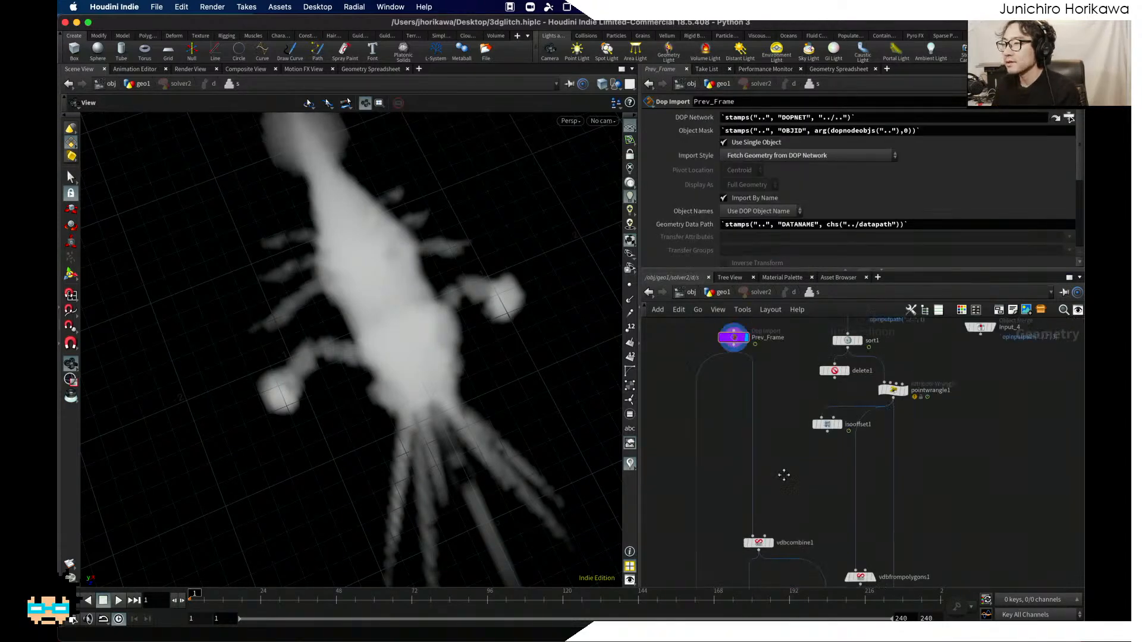
middle_click_drag(777, 464, 767, 496)
scroll(767, 496, "up", 1)
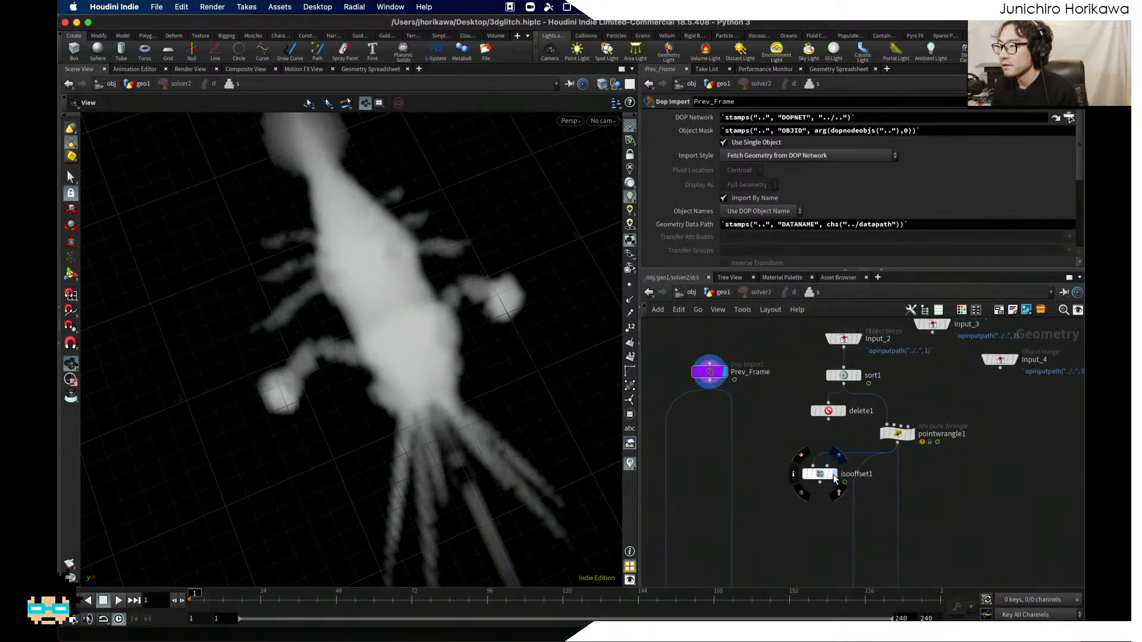
left_click(835, 479)
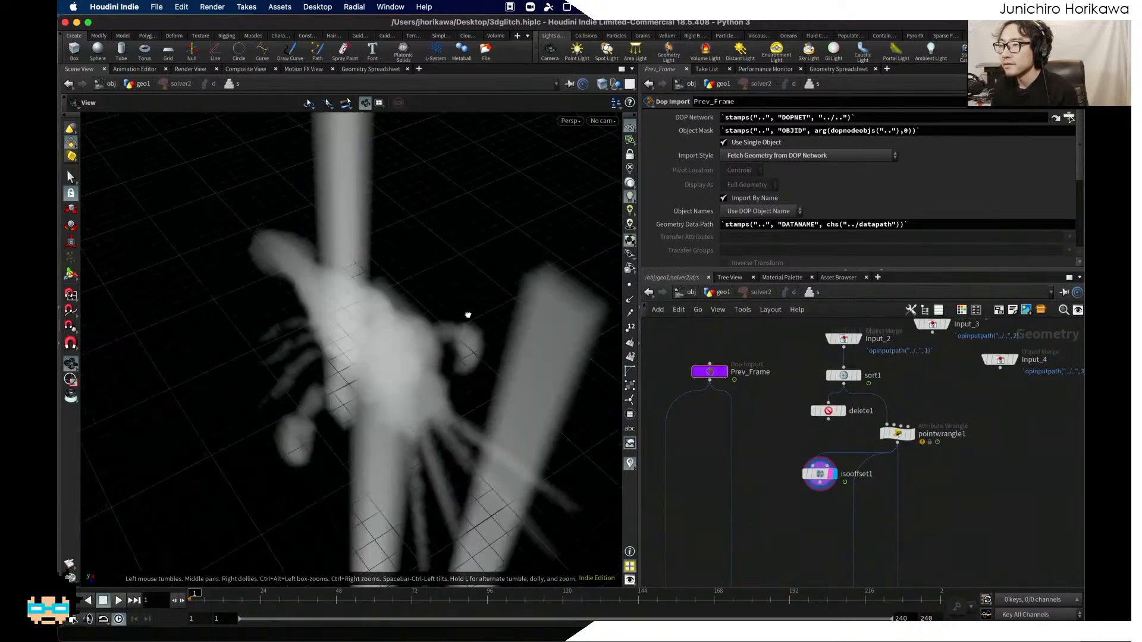
left_click_drag(468, 315, 581, 416)
Step: Try a Volume Wrangle node below isooffset1 with Prev_Frame as its first input, and delete it
middle_click_drag(778, 513, 768, 511)
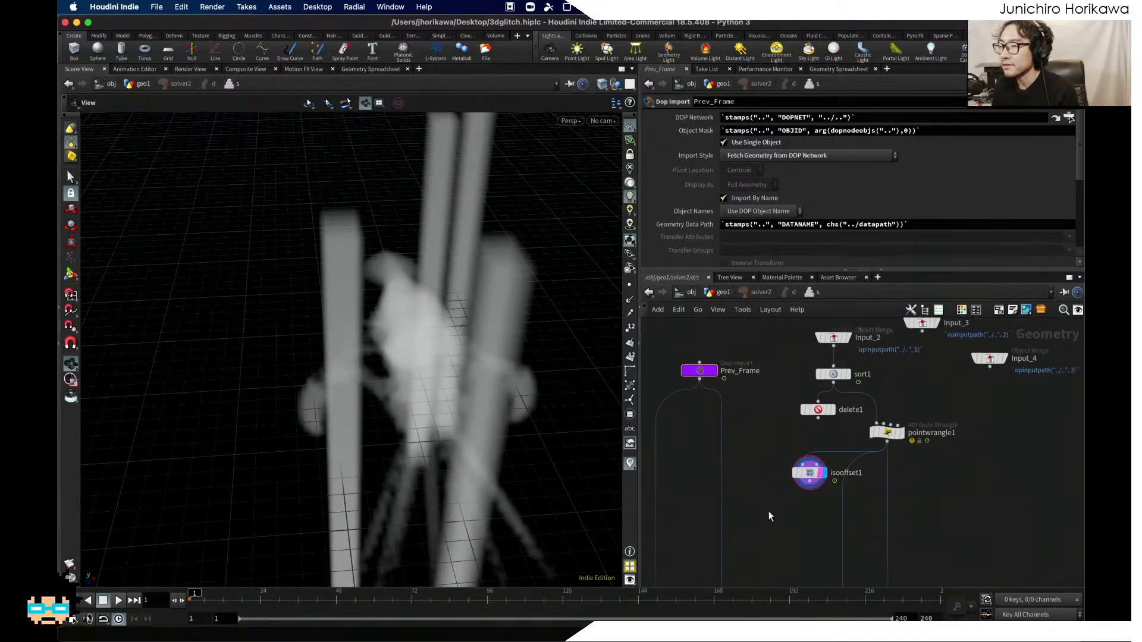
key("Tab")
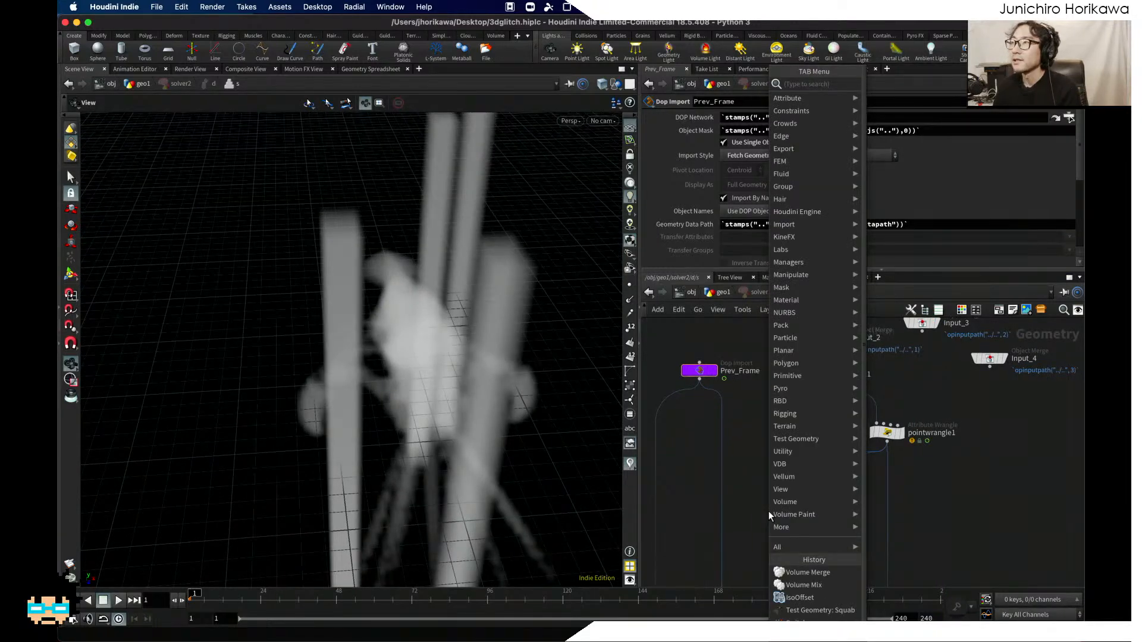
type("volumewr")
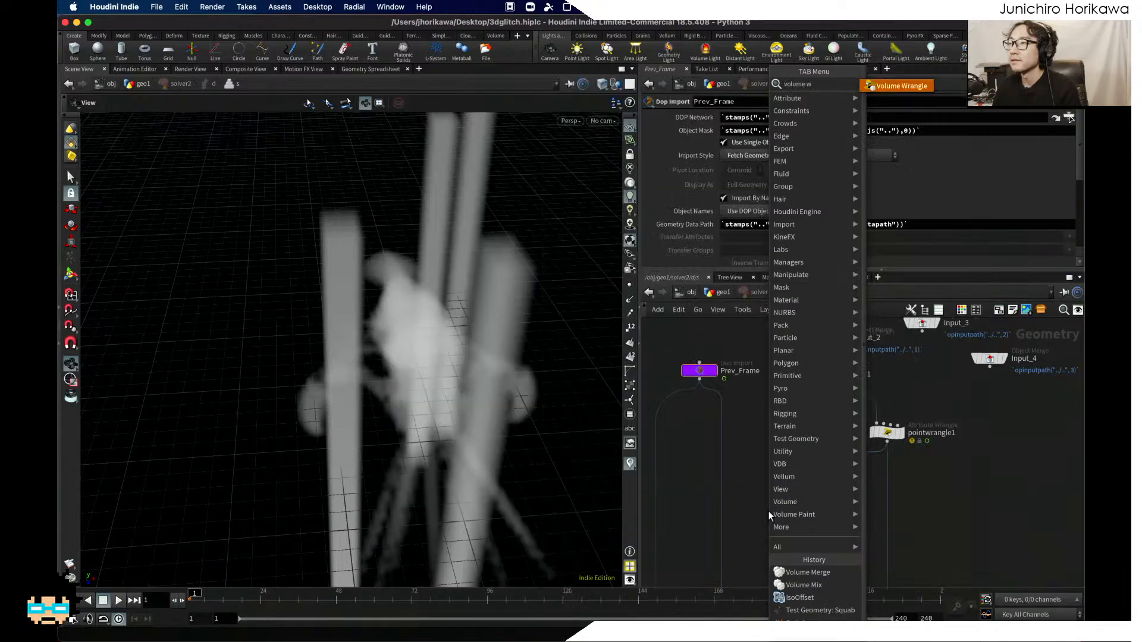
key("Return")
left_click(769, 512)
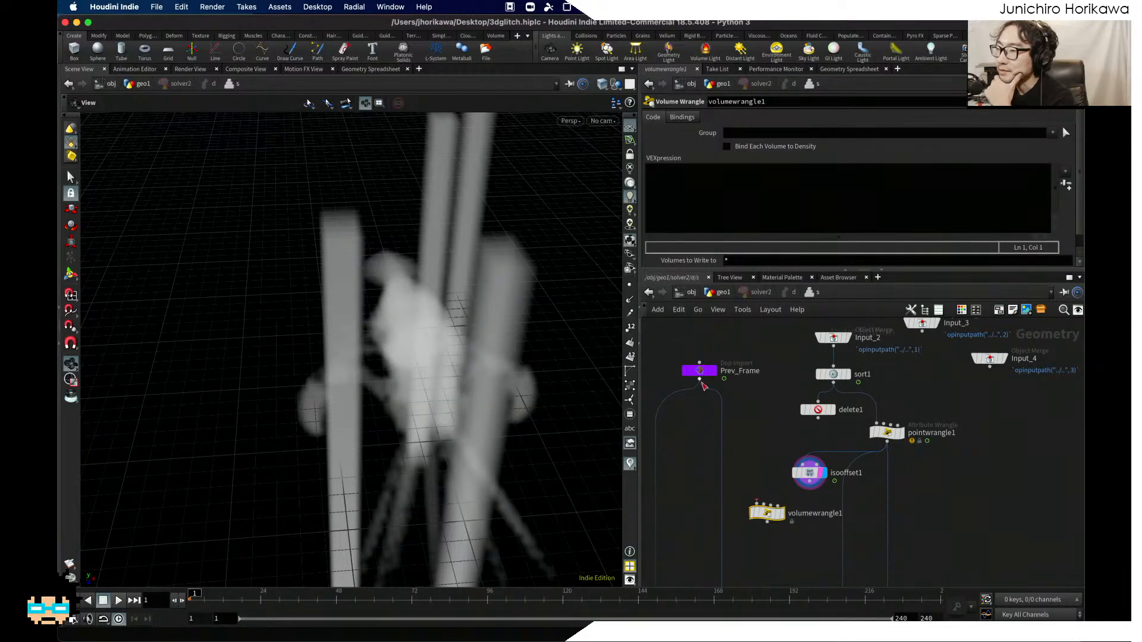
left_click_drag(699, 385, 743, 493)
left_click(754, 504)
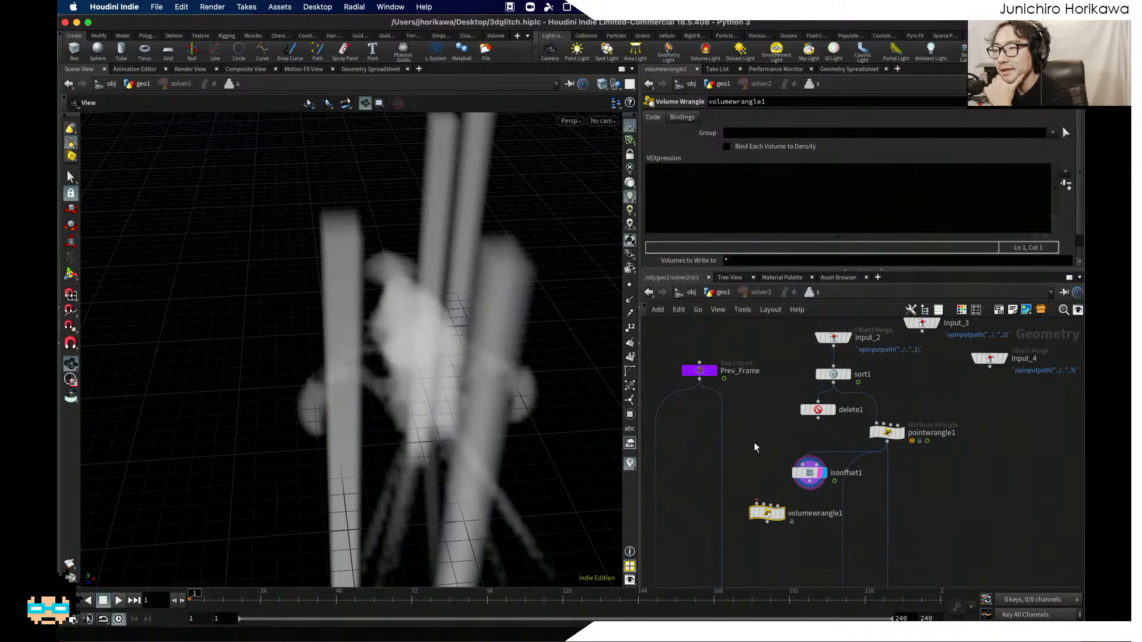
scroll(775, 530, "up", 1)
key("Delete")
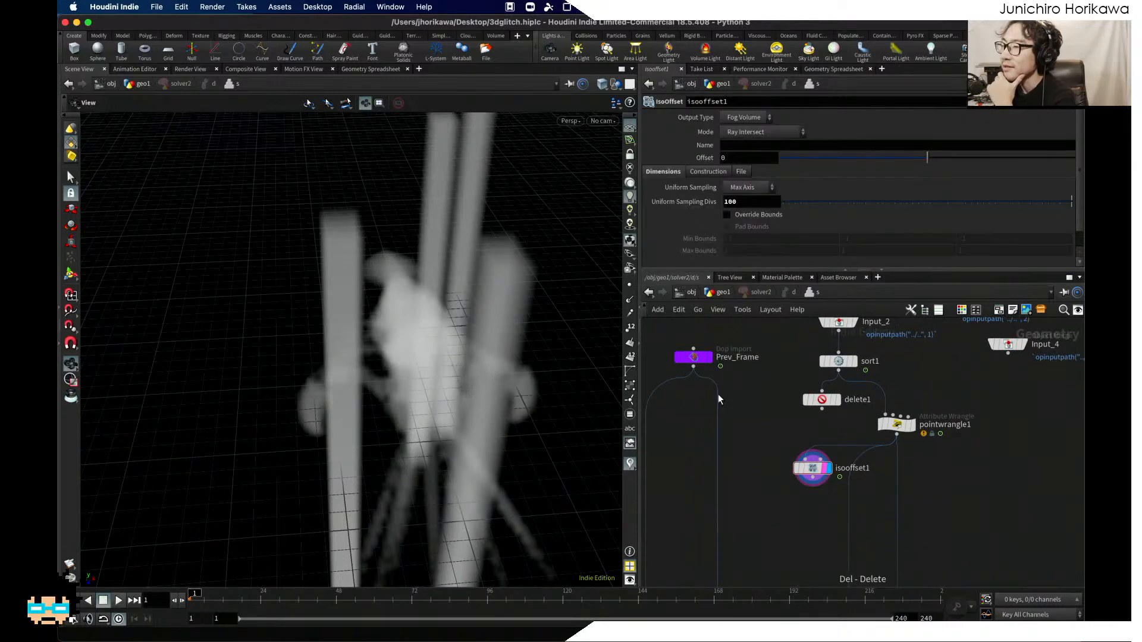
Step: Check the node information of Prev_Frame and isooffset1
middle_click(693, 357)
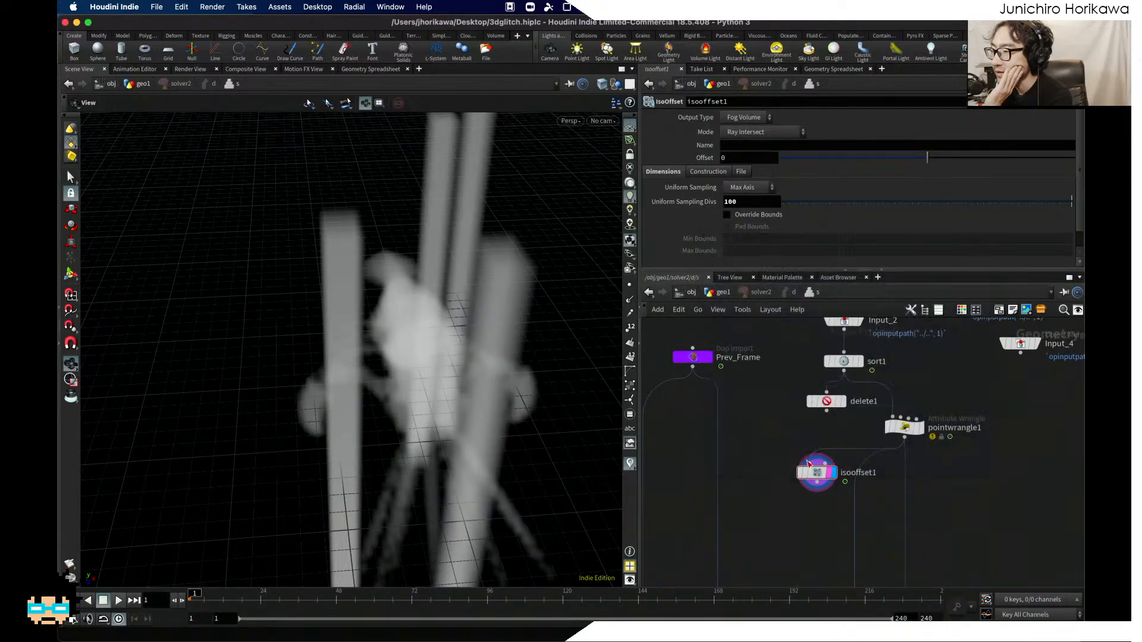
middle_click(815, 477)
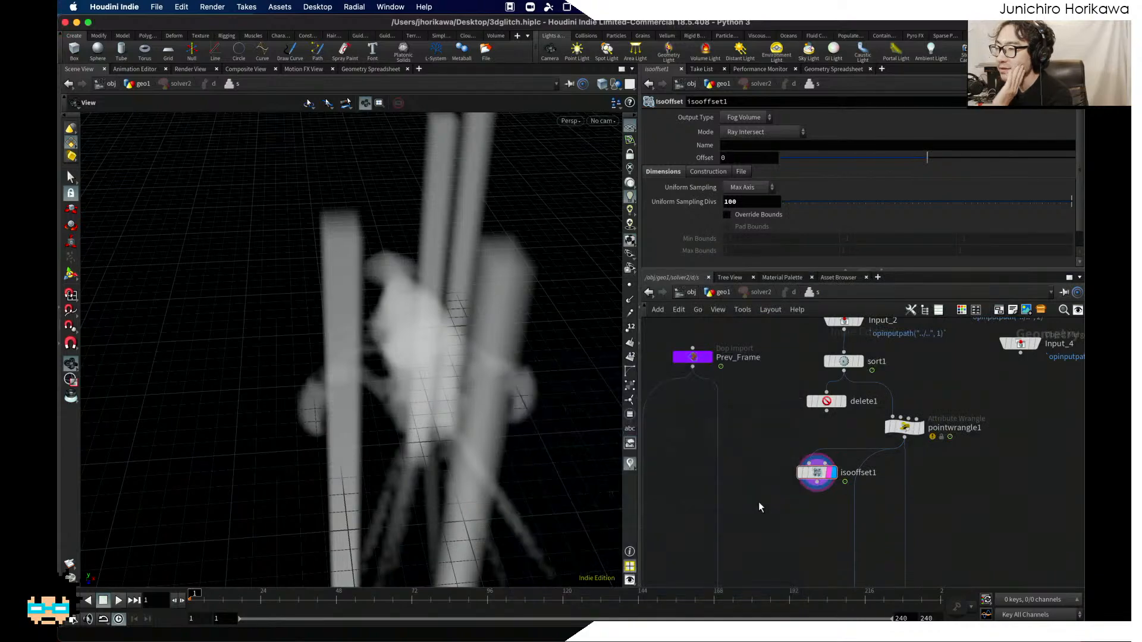
Step: Try a Volume node below isooffset1, and delete it
scroll(759, 497, "down", 2)
key("Tab")
mouse_move(767, 502)
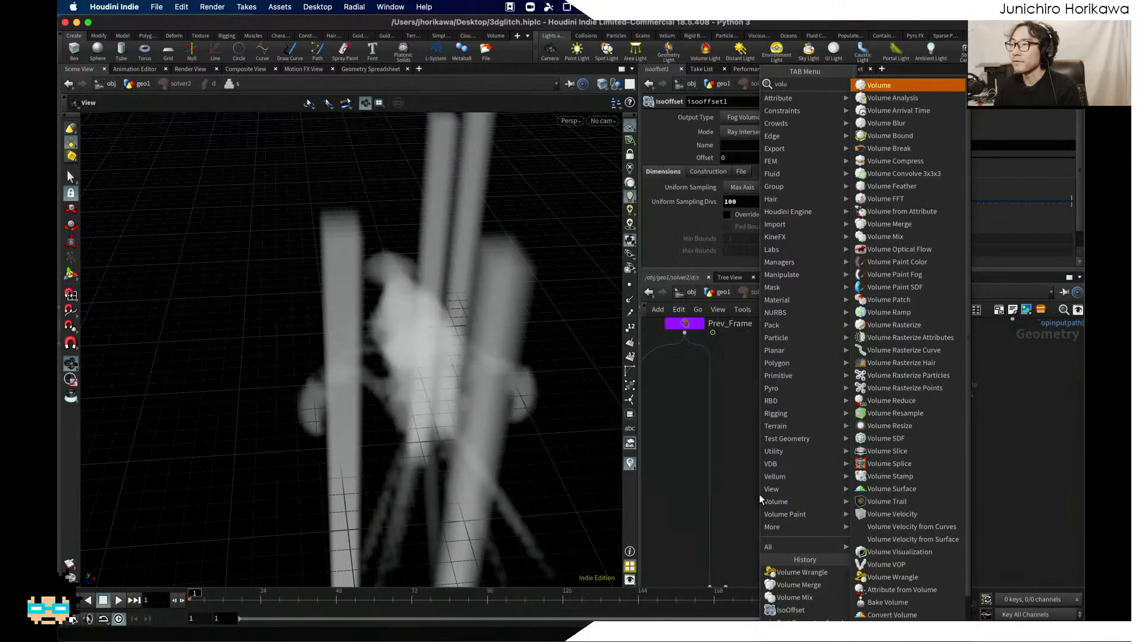
key("Return")
left_click(762, 489)
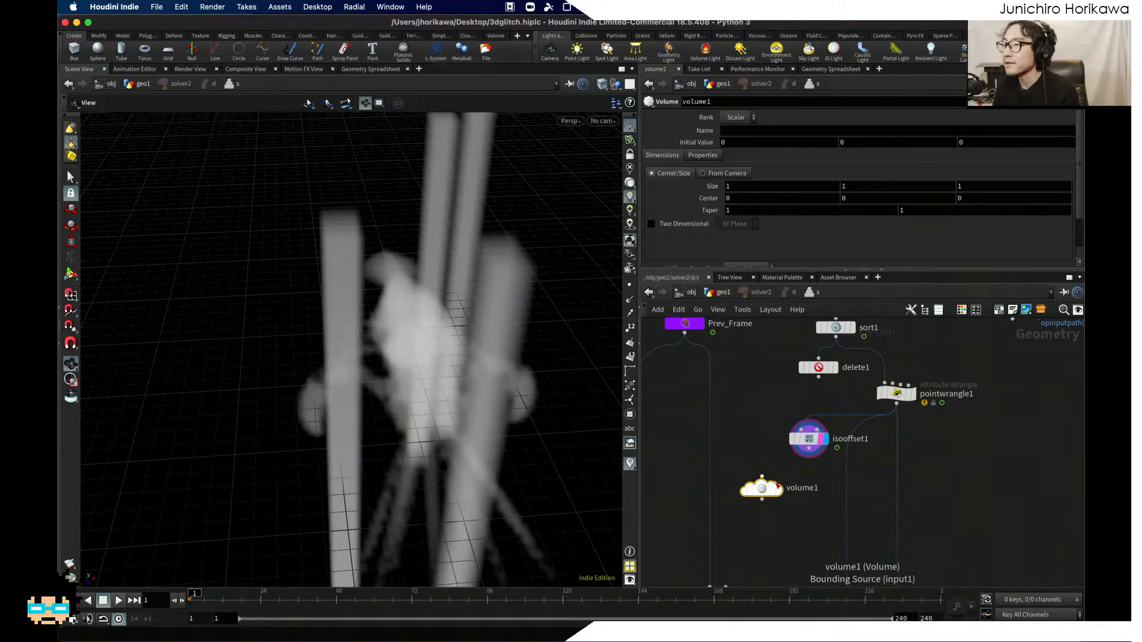
scroll(773, 484, "up", 2)
scroll(768, 488, "down", 5)
scroll(755, 506, "up", 4)
scroll(769, 467, "down", 2)
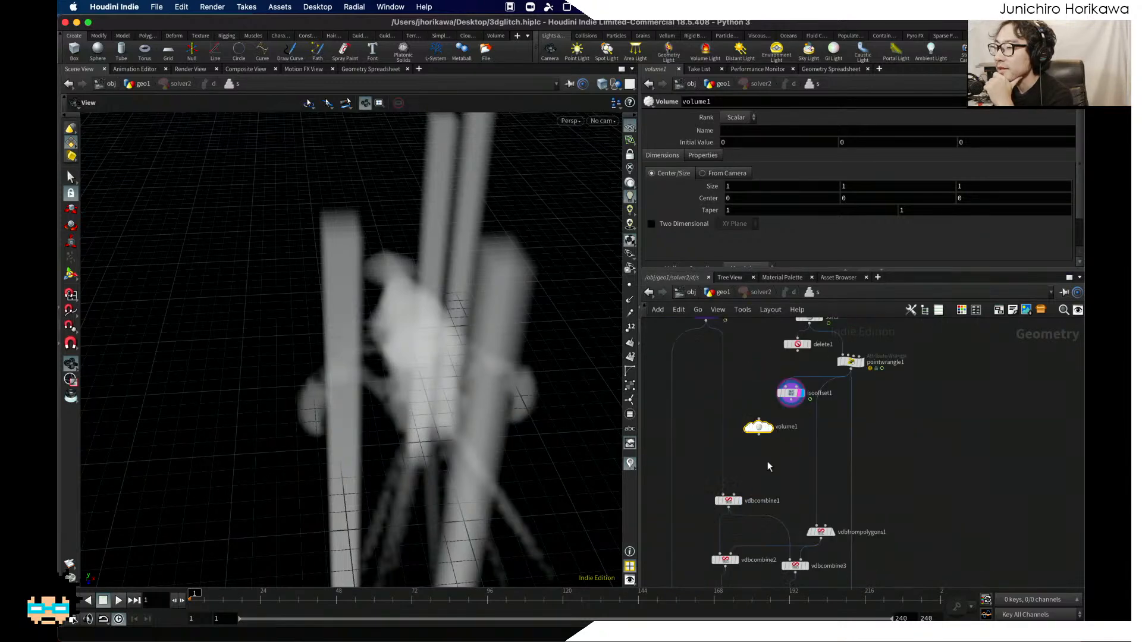
scroll(767, 466, "up", 3)
mouse_move(738, 494)
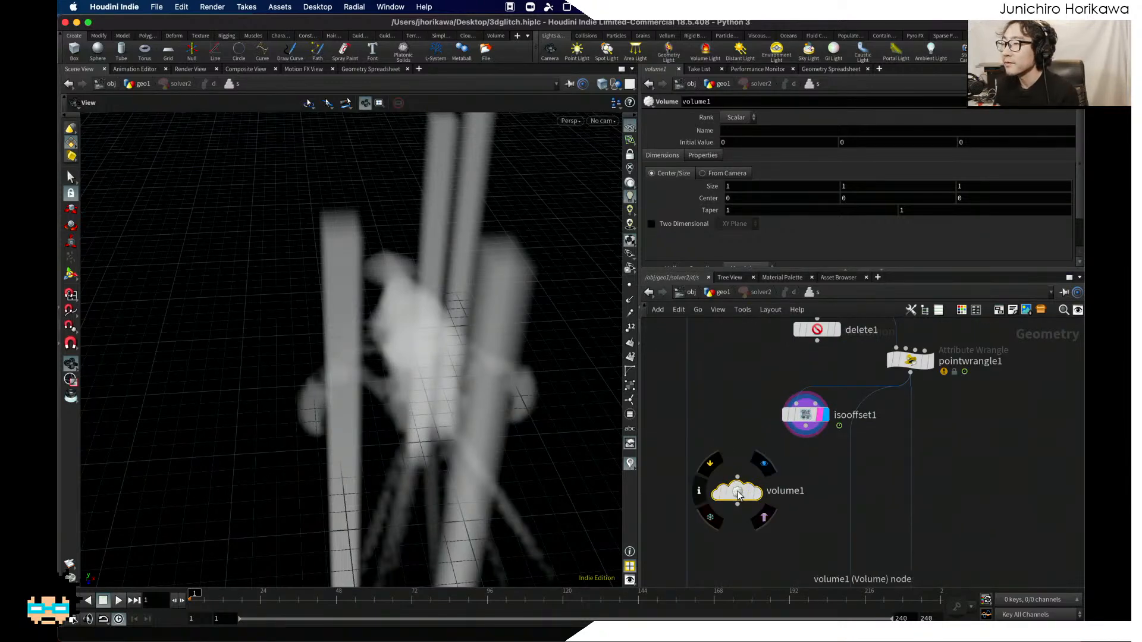
left_click_drag(737, 493, 737, 483)
key("Delete")
key("Tab")
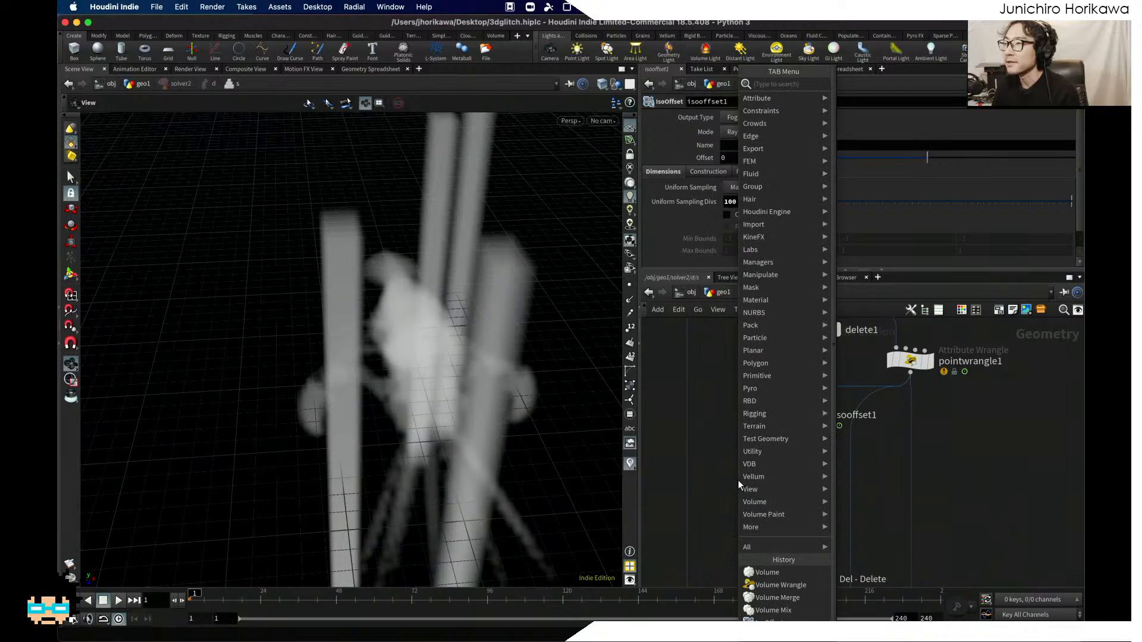
type("volume")
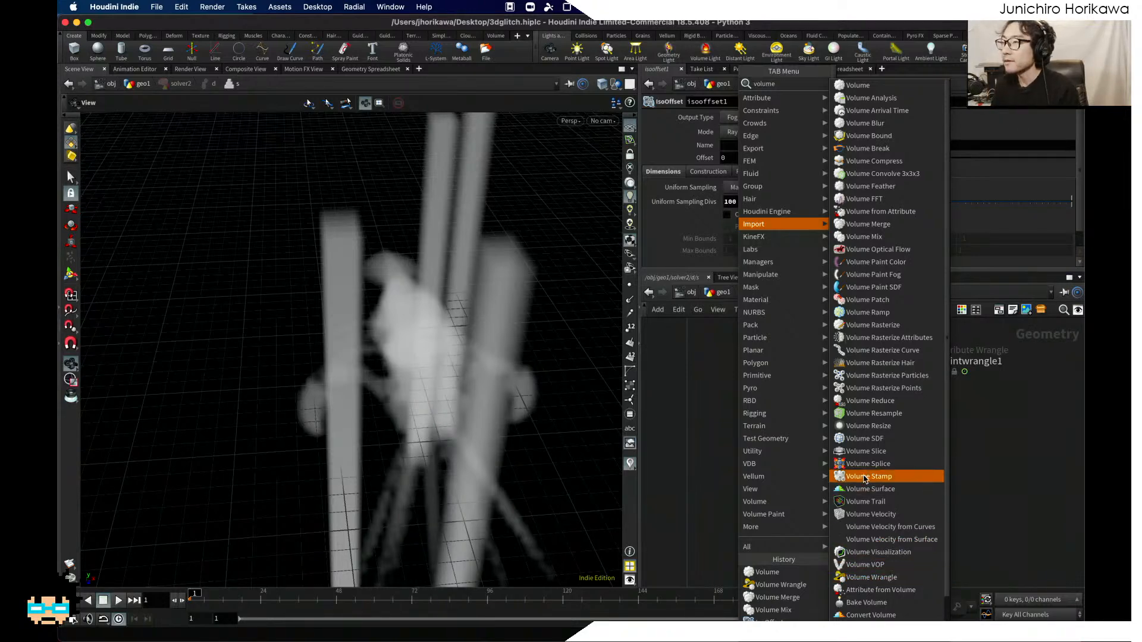
key("BackSpace")
key("BackSpace")
key("BackSpace")
key("BackSpace")
key("BackSpace")
key("BackSpace")
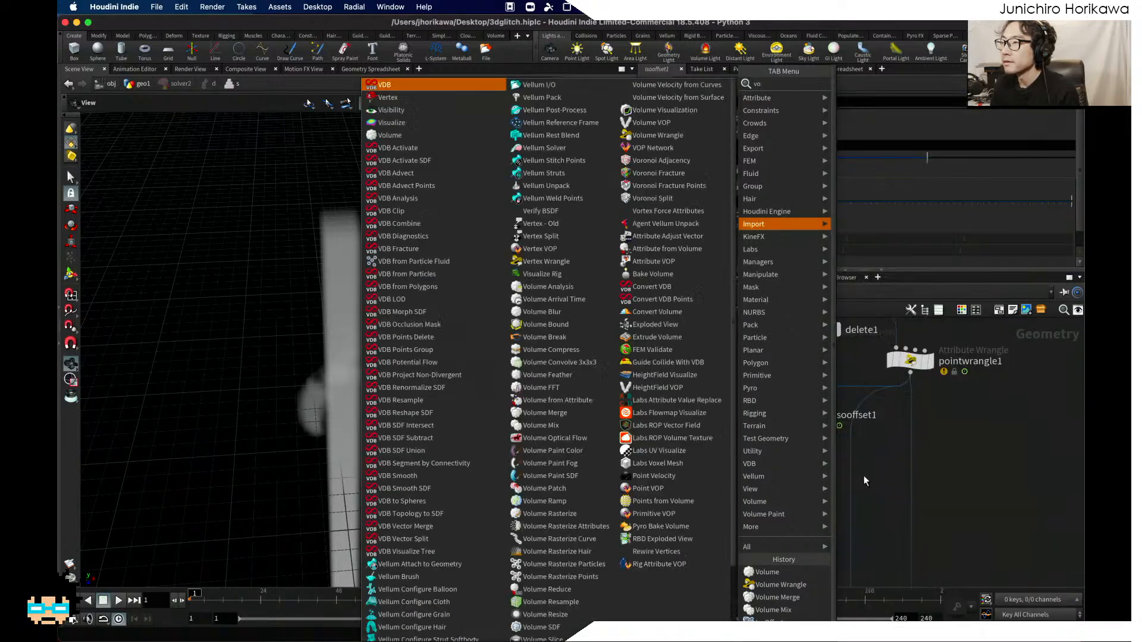
key("Escape")
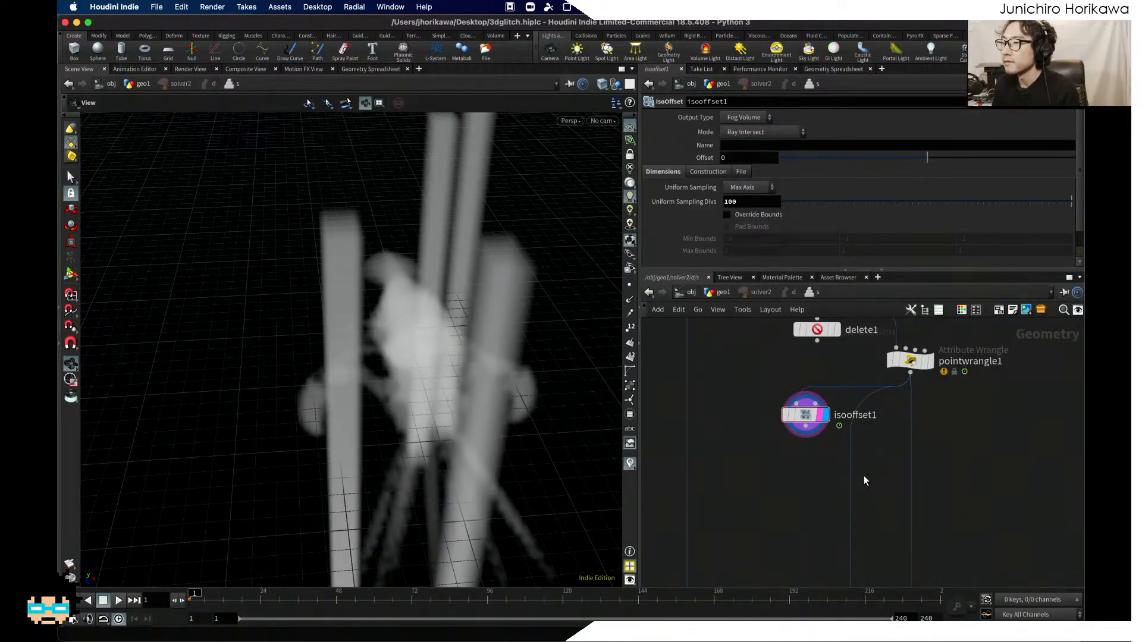
Step: Add a Volume Mix node with Prev_Frame as its first input and isooffset1 as its second, and display it
scroll(712, 527, "down", 1)
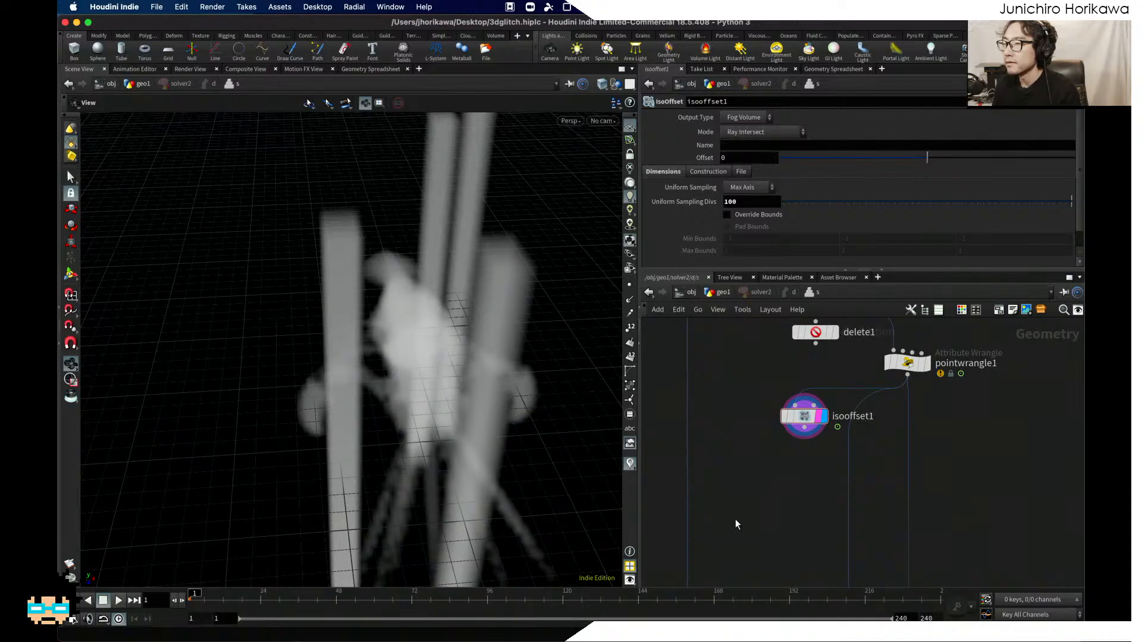
key("Tab")
type("volo")
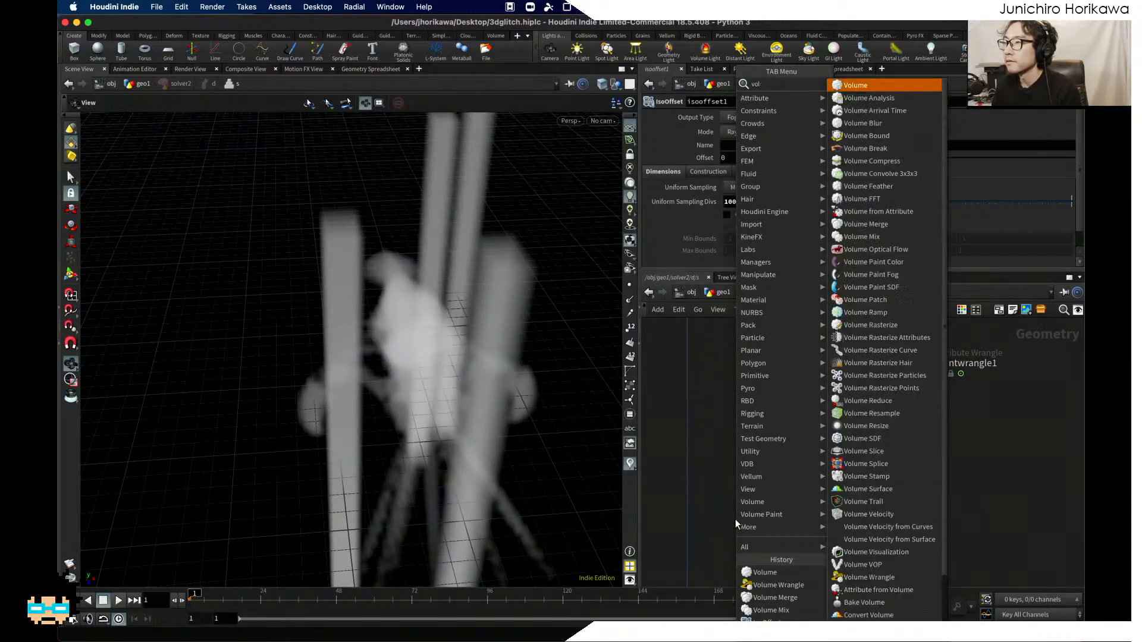
key("Return")
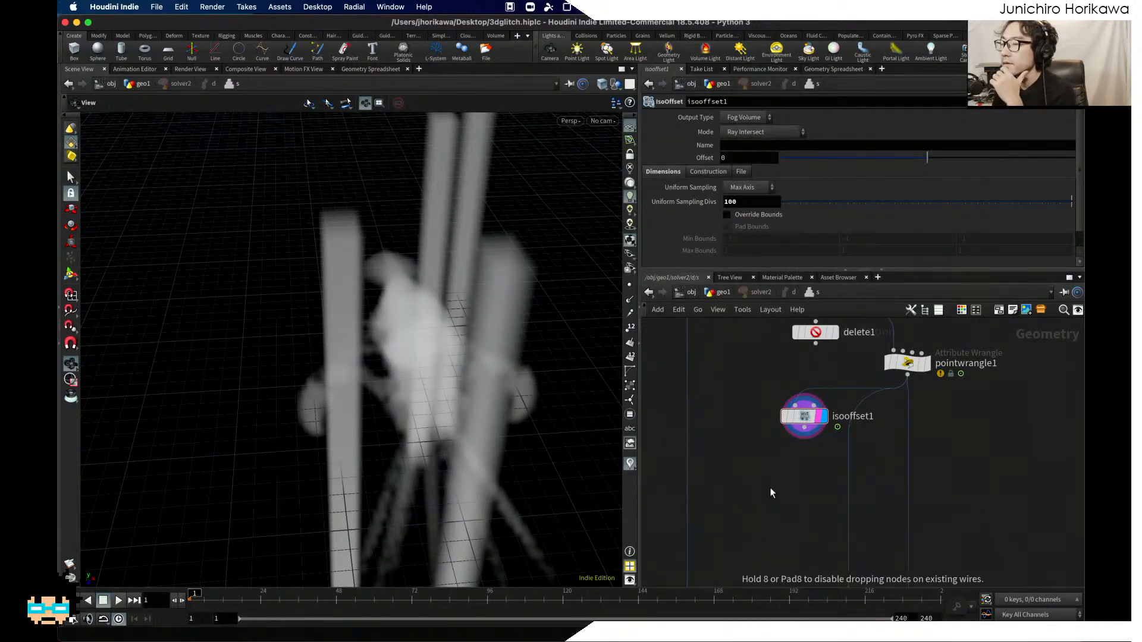
left_click(769, 487)
scroll(776, 502, "down", 3)
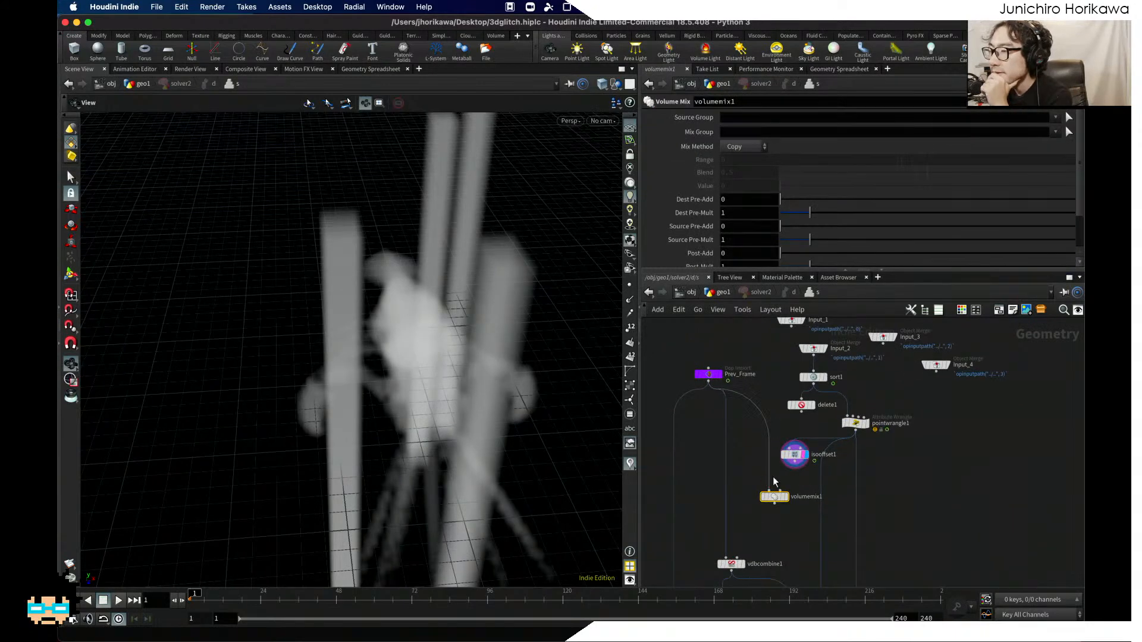
scroll(797, 463, "up", 2)
left_click(783, 503)
scroll(773, 503, "up", 1)
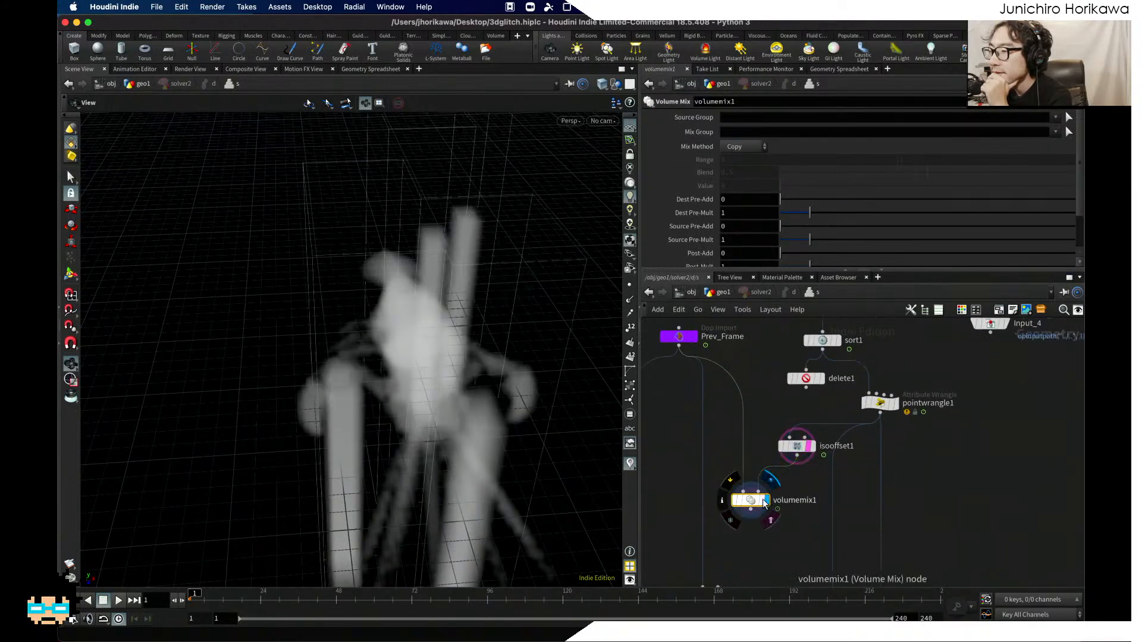
Step: Try the Add and Subtract mix methods on volumemix1 and inspect the volume from another angle
left_click(747, 148)
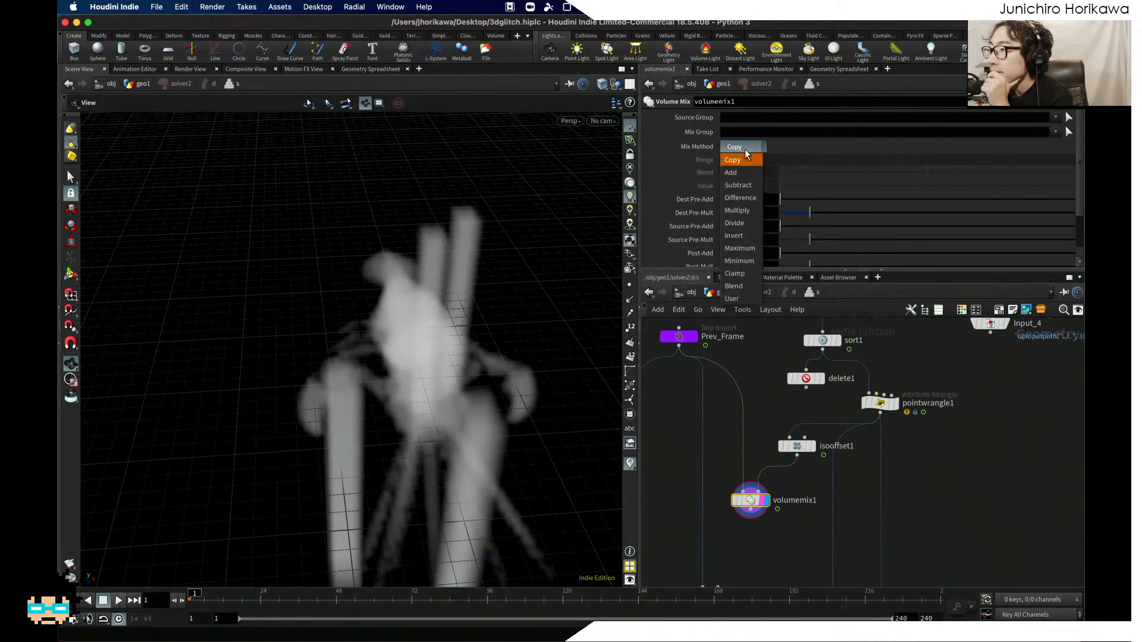
left_click(745, 158)
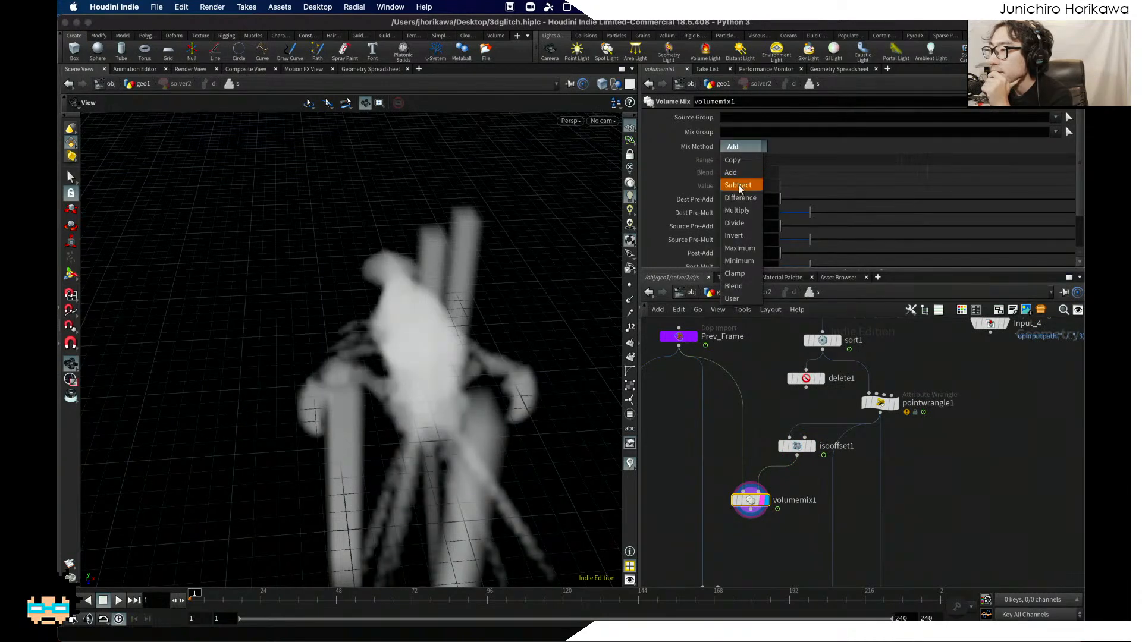
left_click(737, 185)
left_click_drag(509, 353, 611, 263)
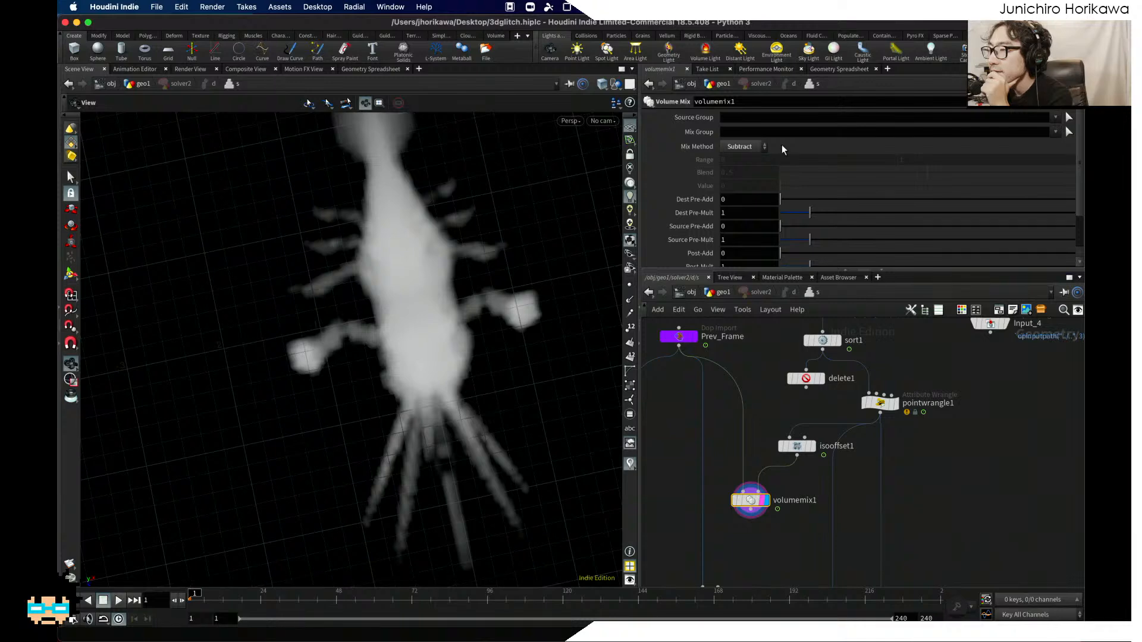
Step: Try the Difference, Multiply, Divide, Invert and Clamp mix methods on volumemix1, and return it to Subtract
left_click(748, 147)
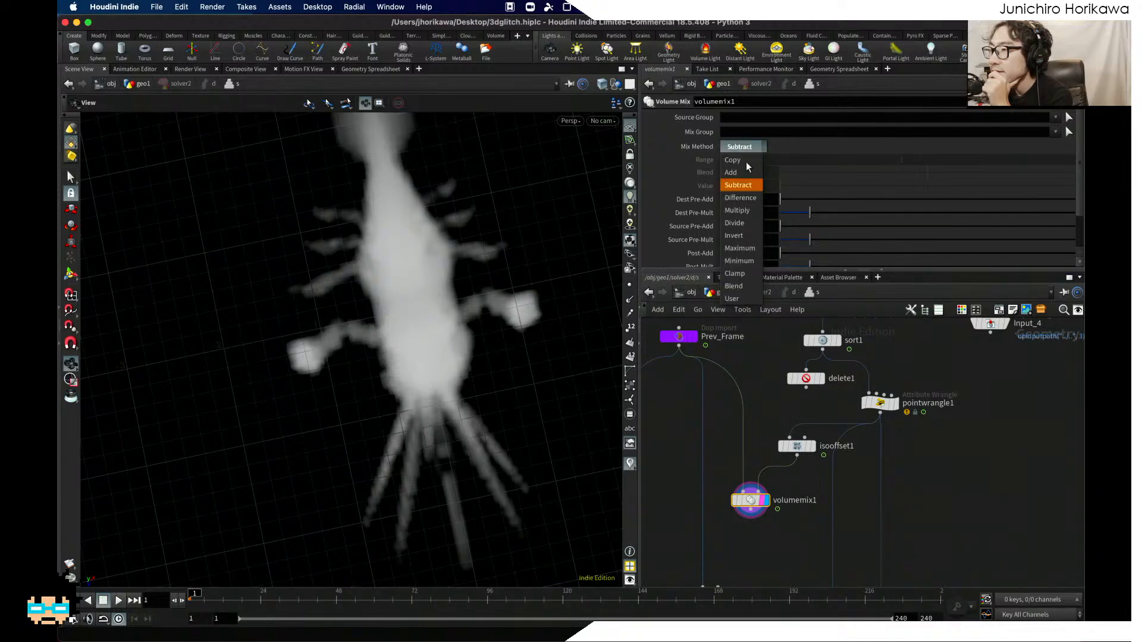
left_click(745, 198)
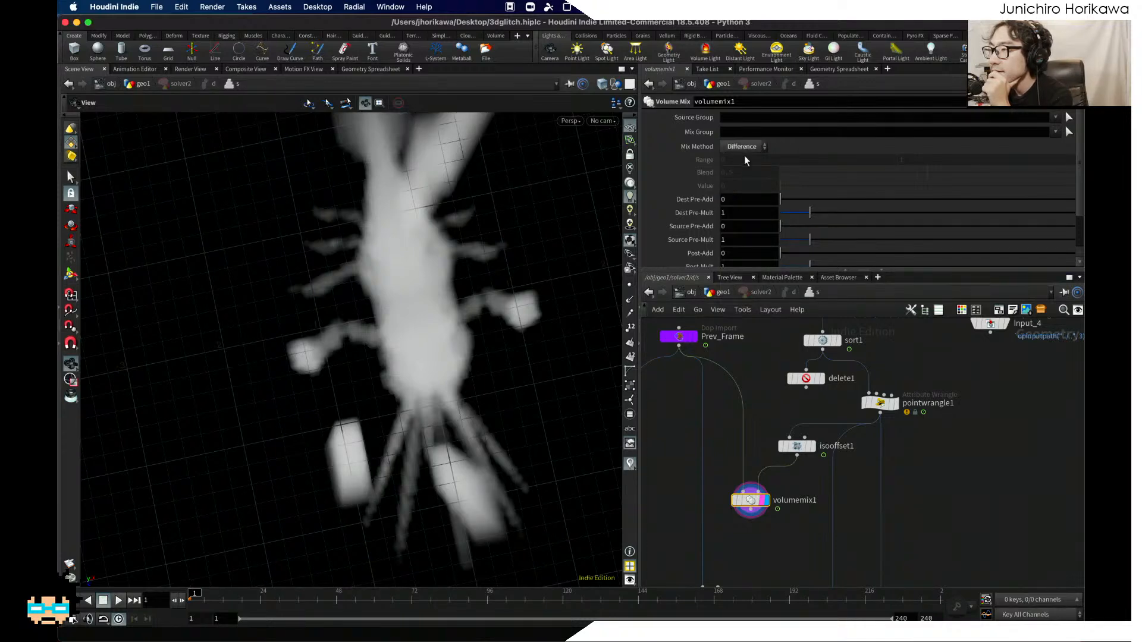
left_click(744, 147)
left_click(737, 210)
left_click(749, 148)
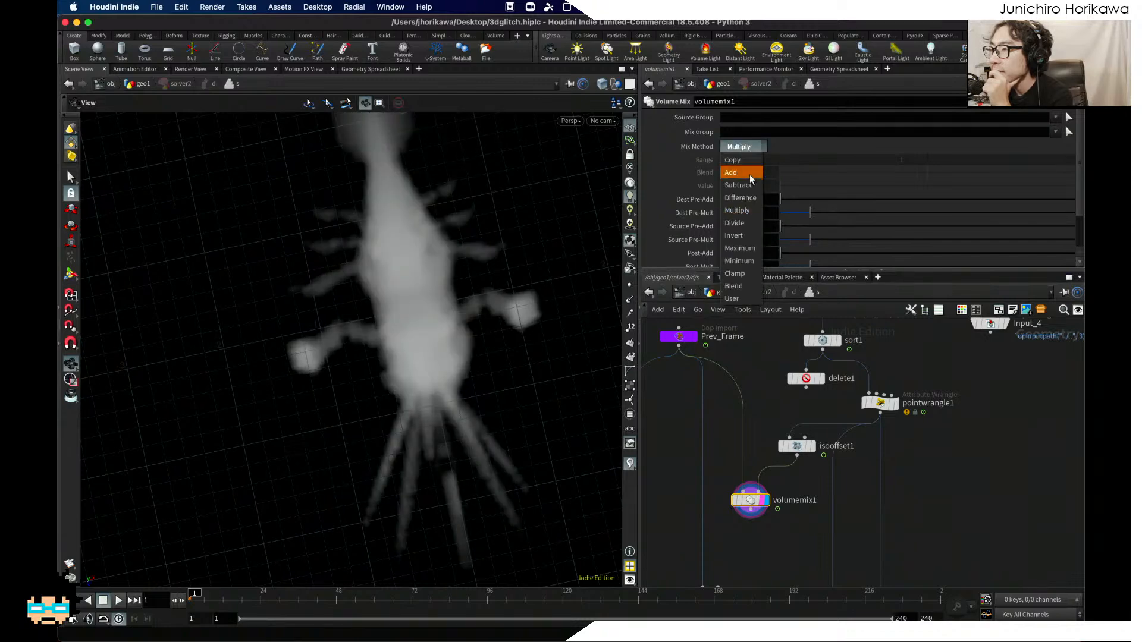
left_click(751, 223)
left_click(751, 145)
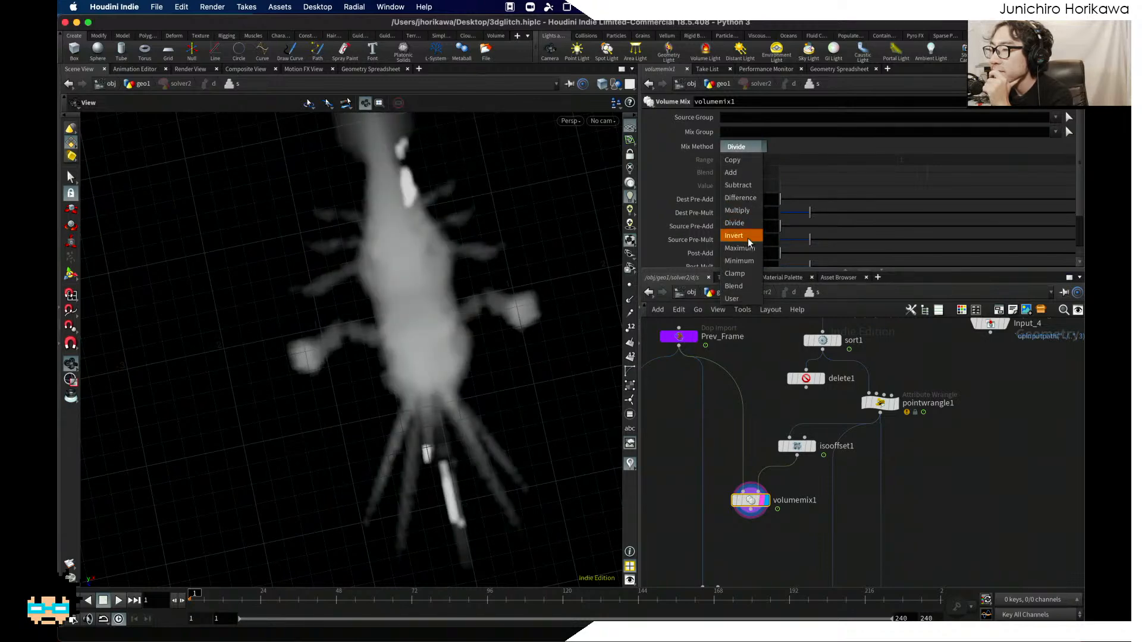
left_click(748, 238)
left_click(743, 148)
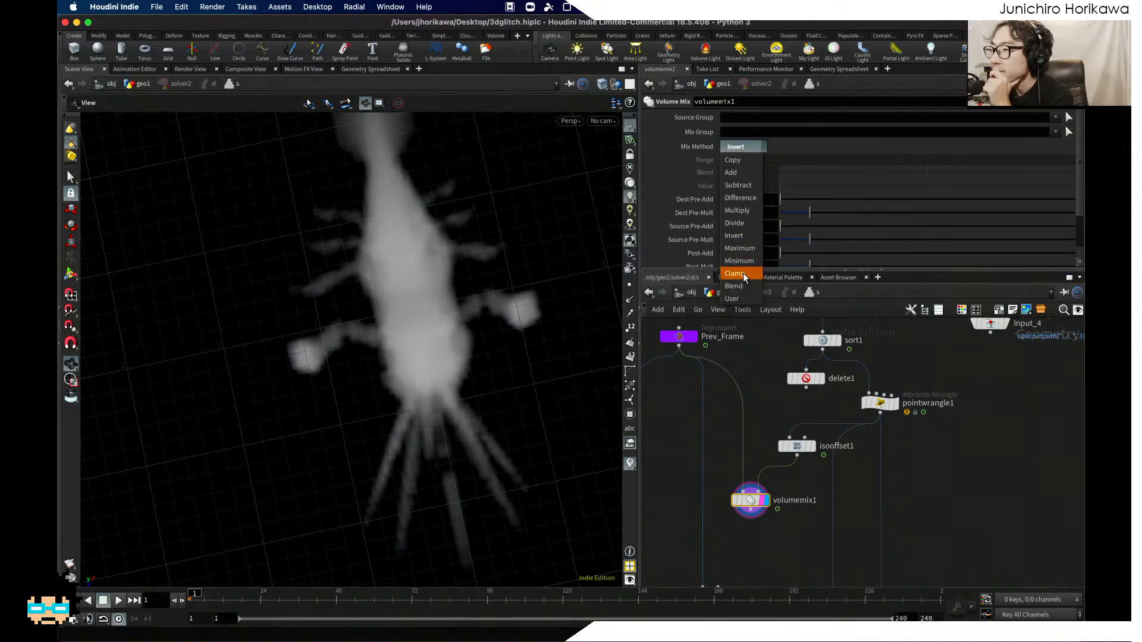
left_click(743, 272)
left_click(751, 146)
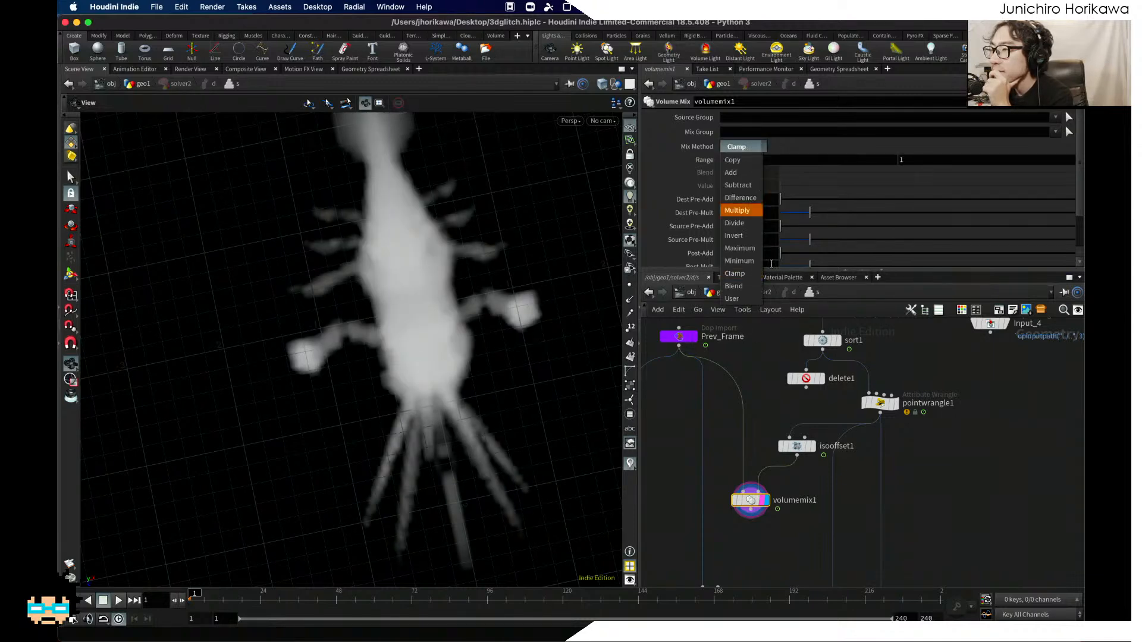
left_click(738, 186)
Step: Check the node information of volumemix1, Prev_Frame and isooffset1, and review the remaining Volume Mix parameters
middle_click(750, 502)
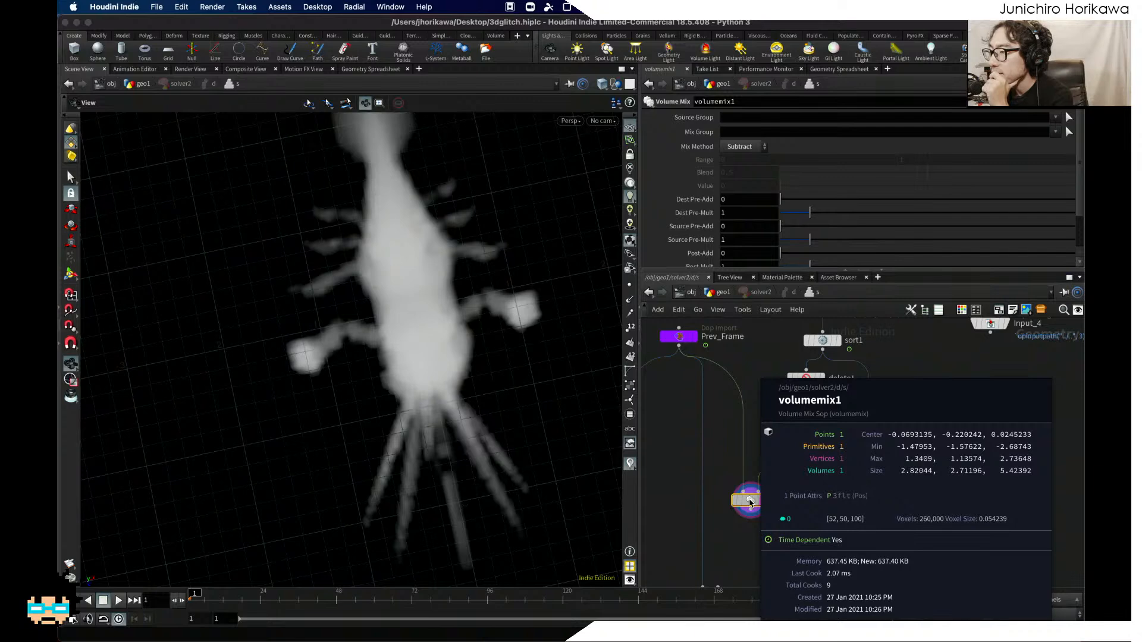
middle_click(686, 342)
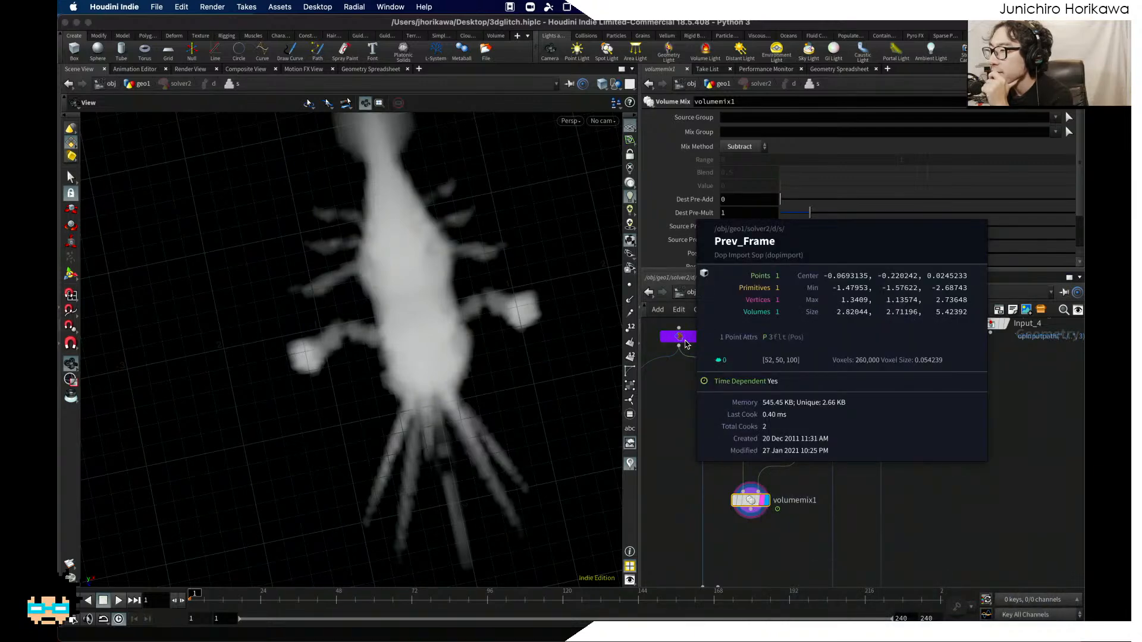
middle_click(792, 445)
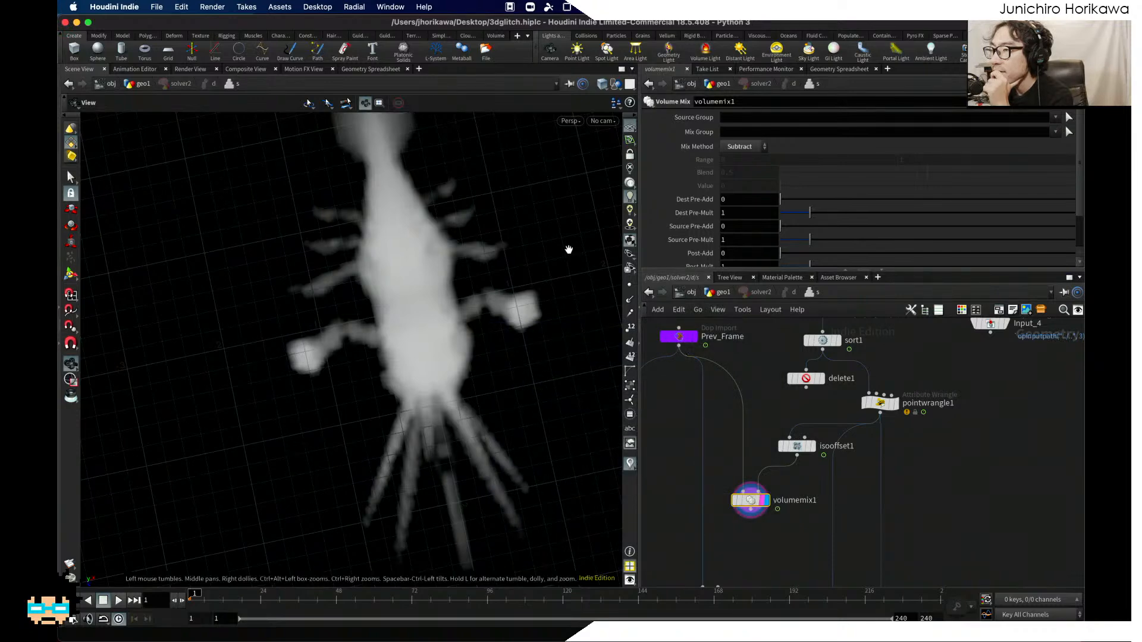
left_click_drag(397, 318, 522, 355)
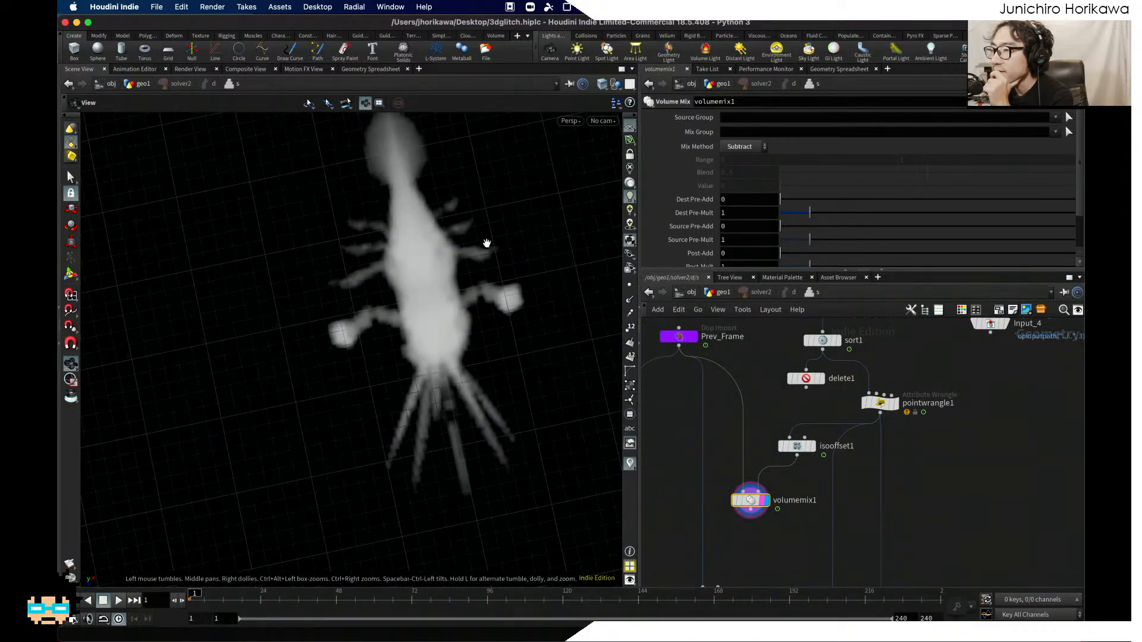
scroll(796, 227, "down", 3)
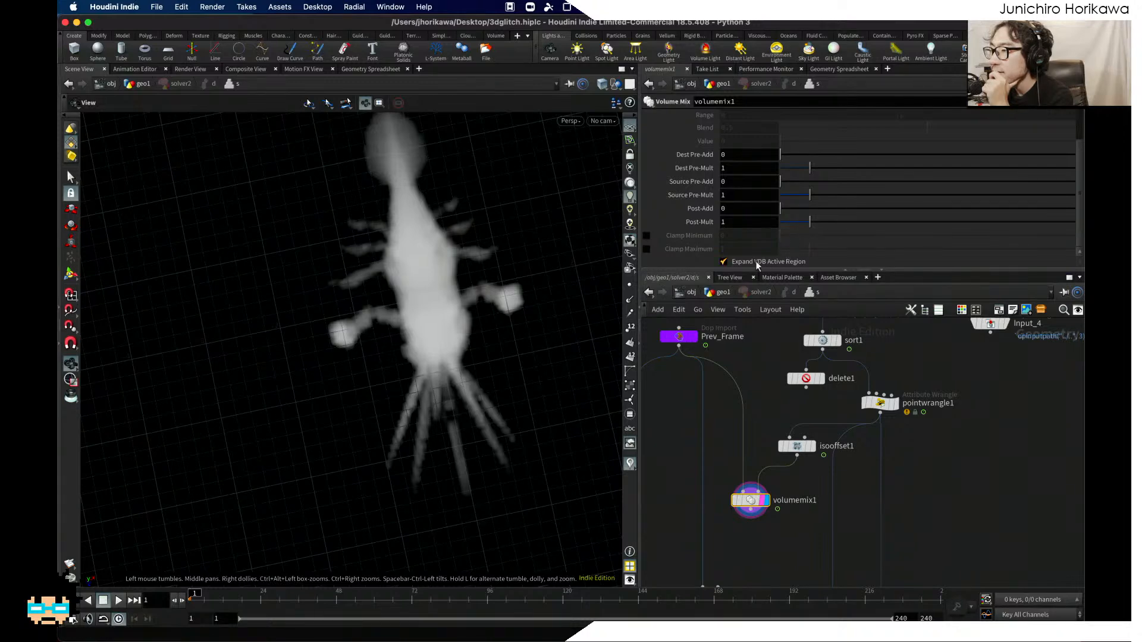
mouse_move(771, 265)
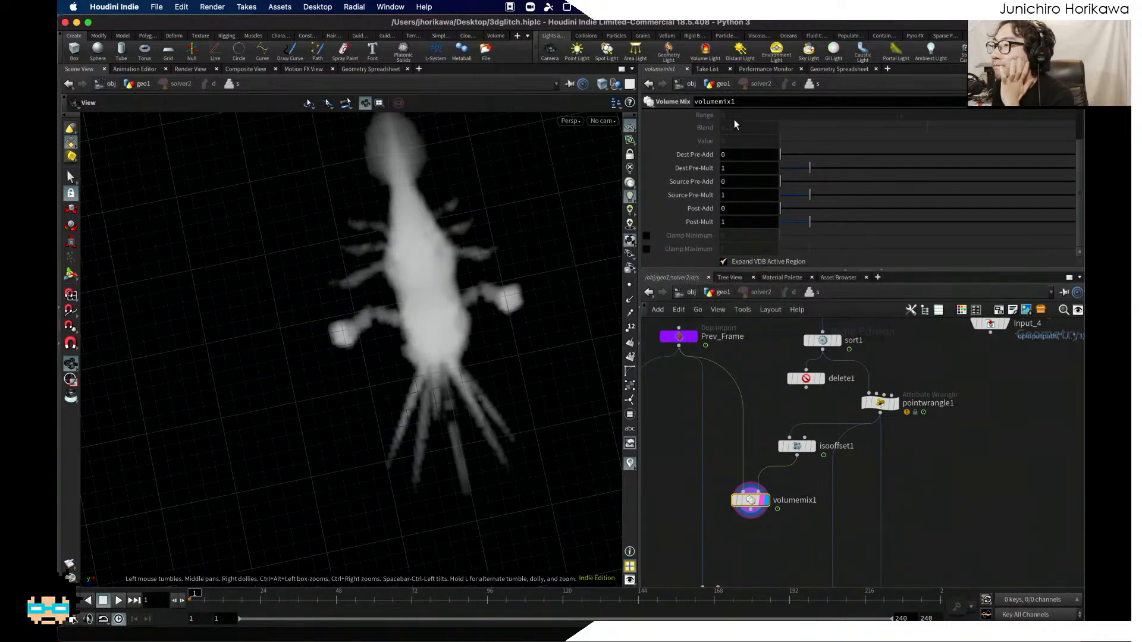
Step: Set the mix method of volumemix1 to Blend
scroll(734, 120, "up", 3)
left_click(737, 146)
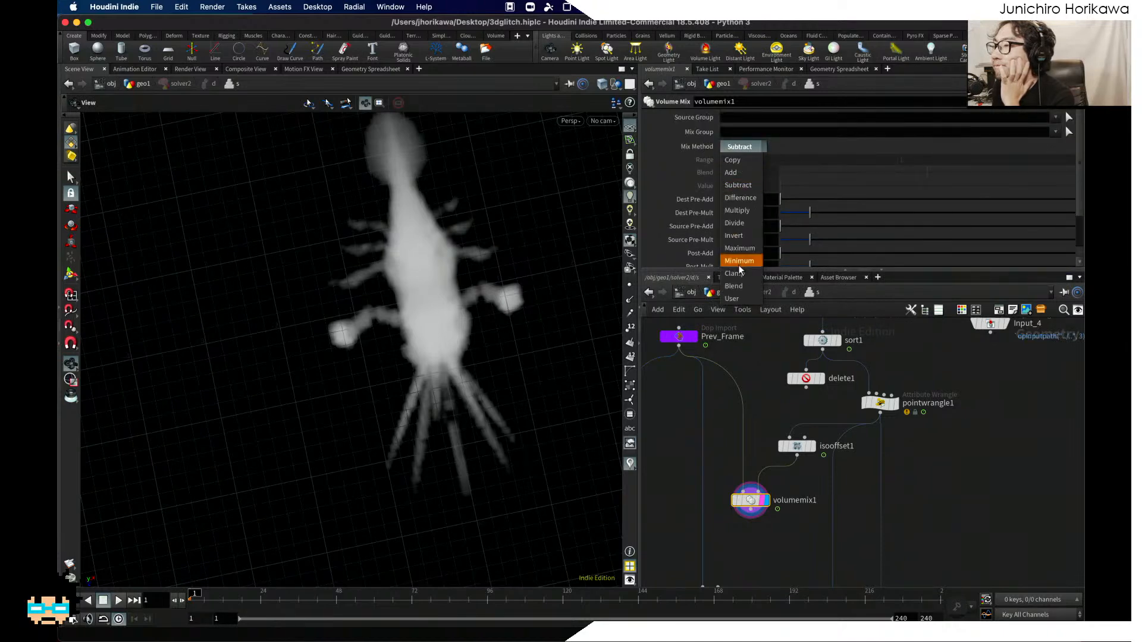
left_click(743, 289)
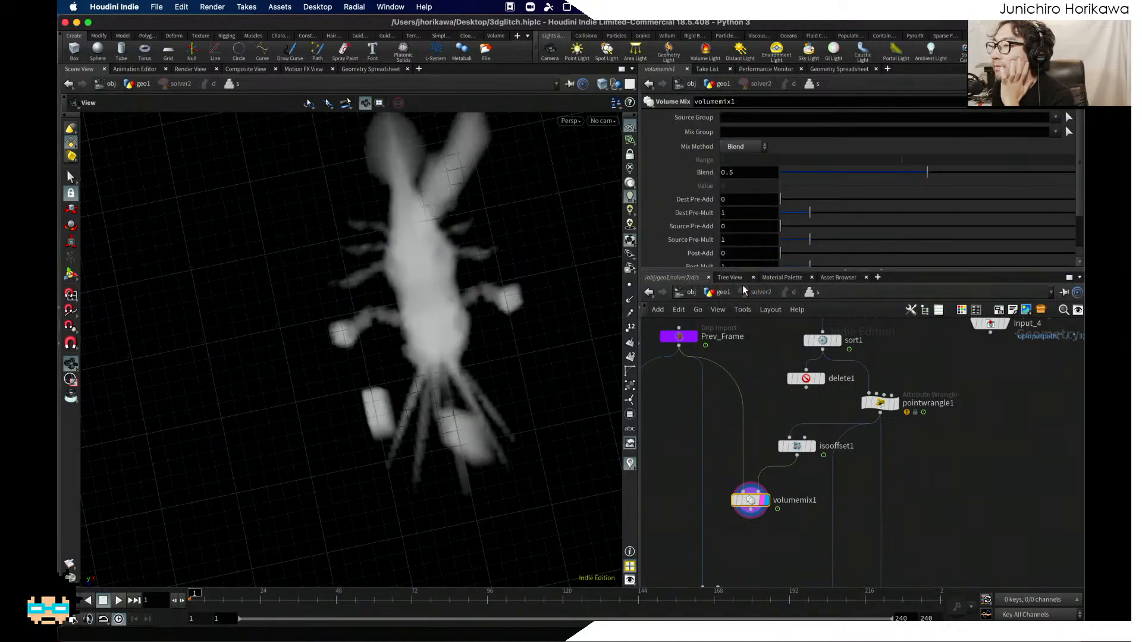
left_click(740, 147)
left_click(830, 146)
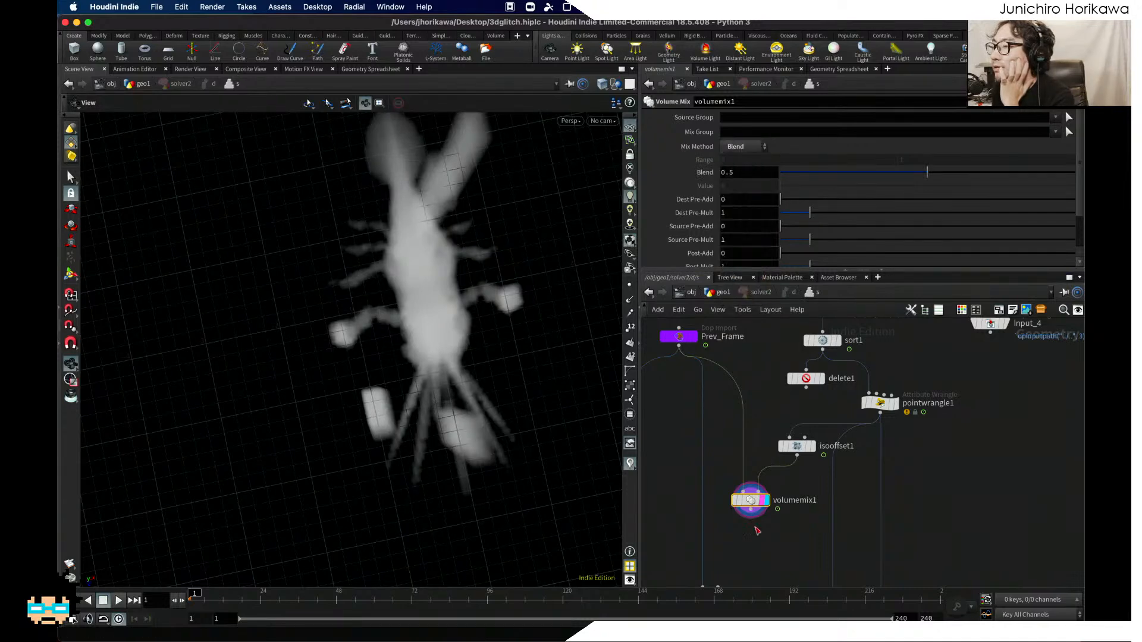
Step: Delete the volumemix1 and isooffset1 nodes
left_click_drag(785, 550, 733, 427)
key("Delete")
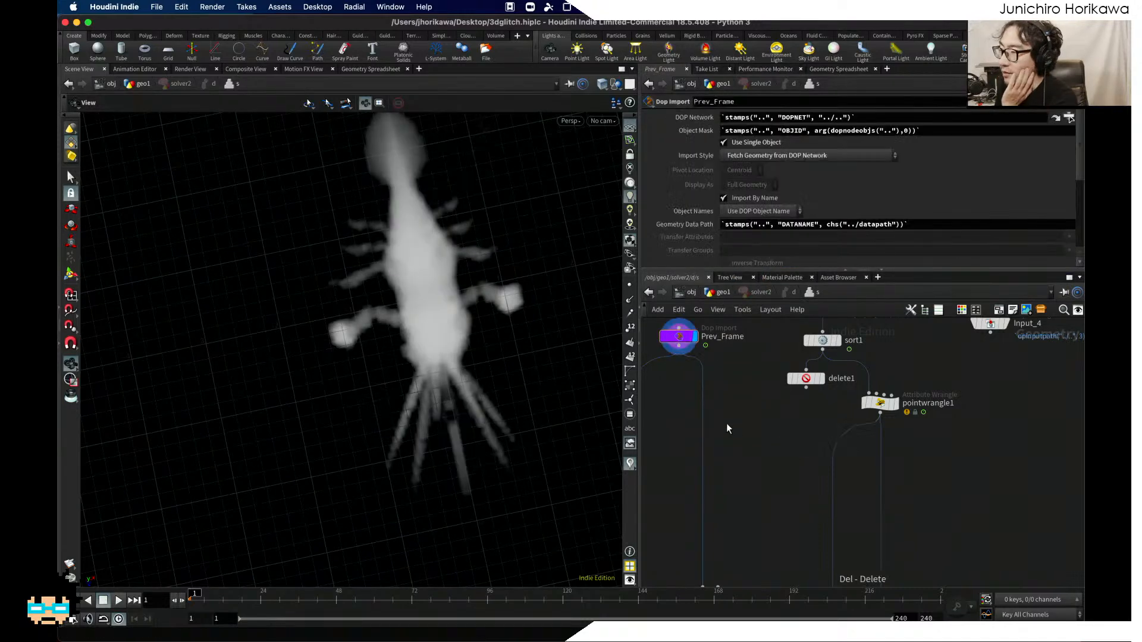
Step: Move the VDB Combine branch, from vdbcombine1 down to the merge node, up closer below Prev_Frame and pointwrangle1
scroll(750, 394, "down", 5)
scroll(743, 400, "down", 3)
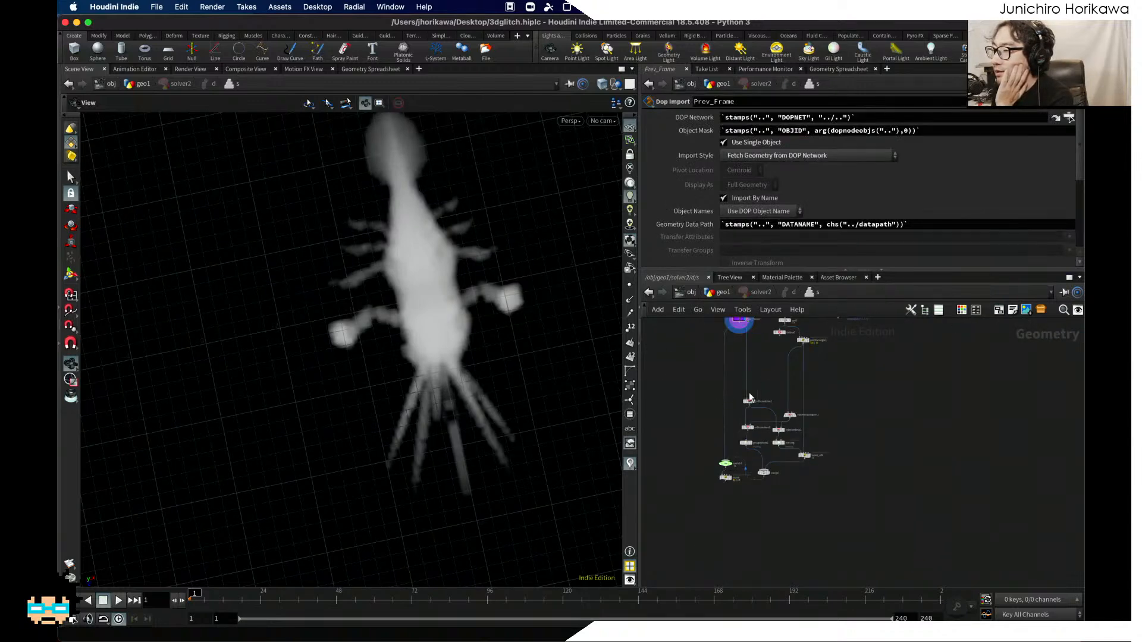
middle_click_drag(784, 394, 767, 467)
scroll(754, 459, "up", 5)
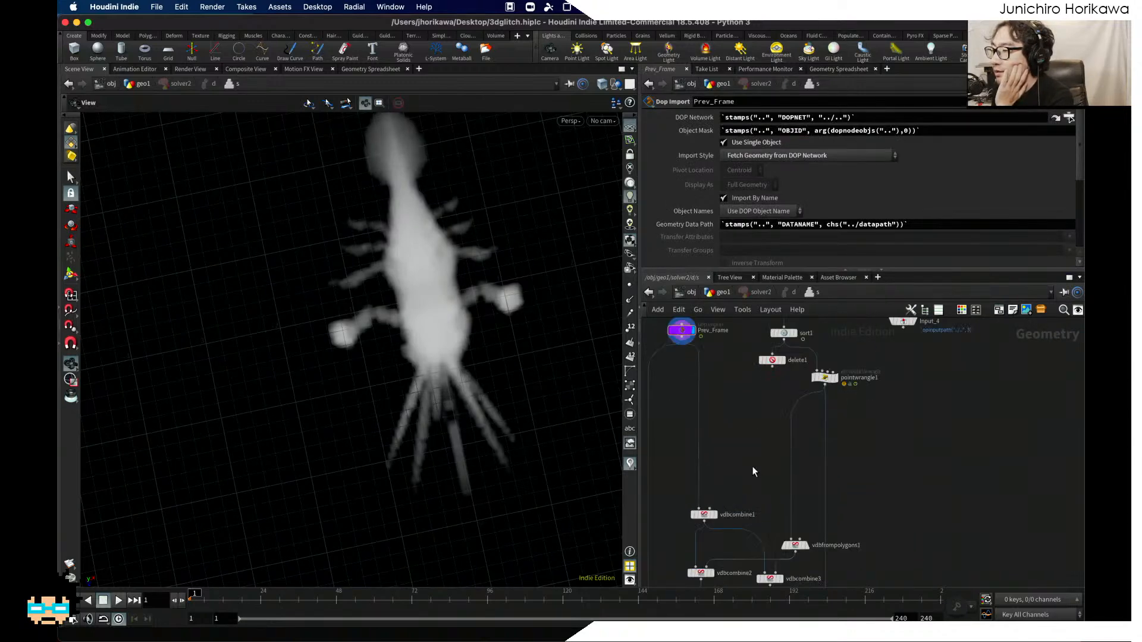
scroll(754, 459, "down", 6)
left_click_drag(801, 542, 732, 430)
scroll(744, 526, "up", 3)
left_click(743, 527)
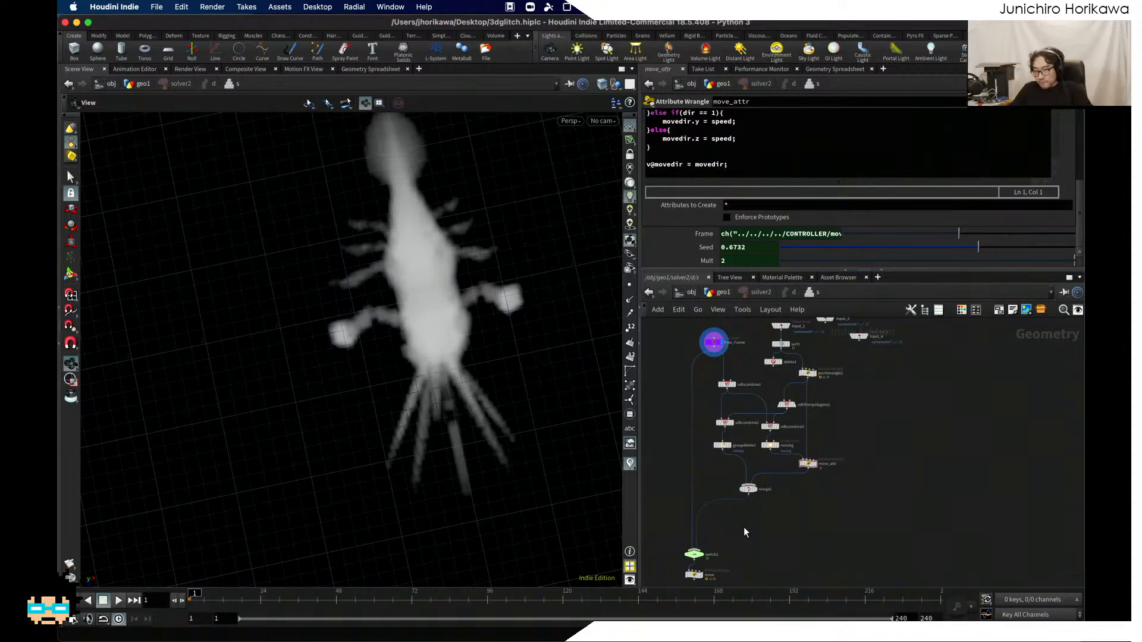
Step: Display the results of vdbcombine3 and vdbfrompolygons1 inside solver2 and examine the cutting boxes from another angle
scroll(777, 459, "up", 8)
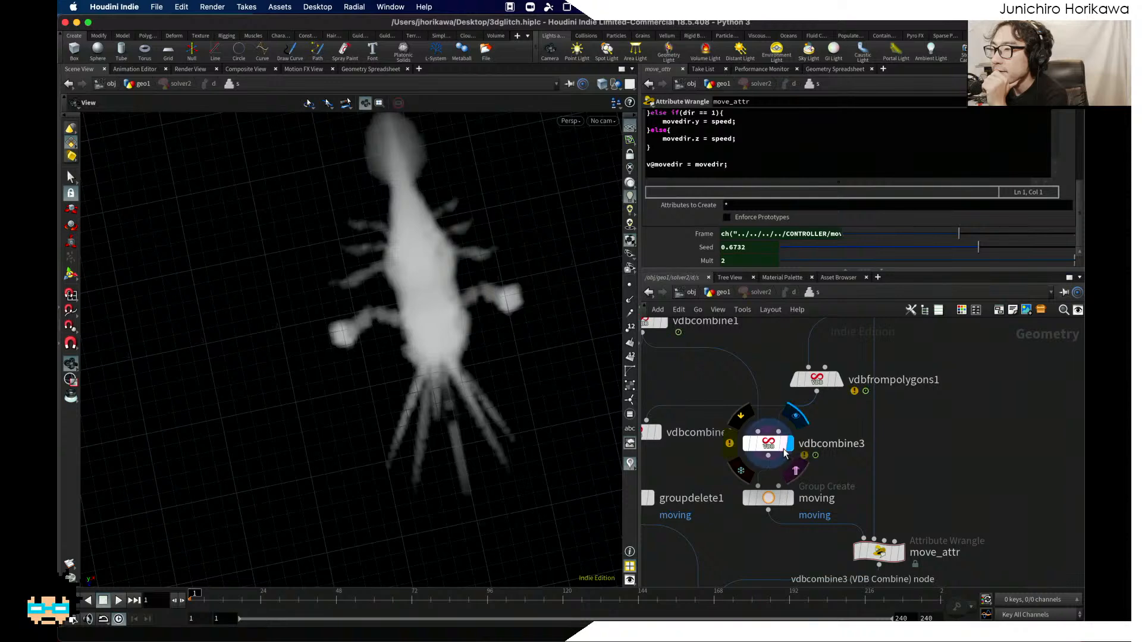
left_click(788, 446)
left_click(837, 380)
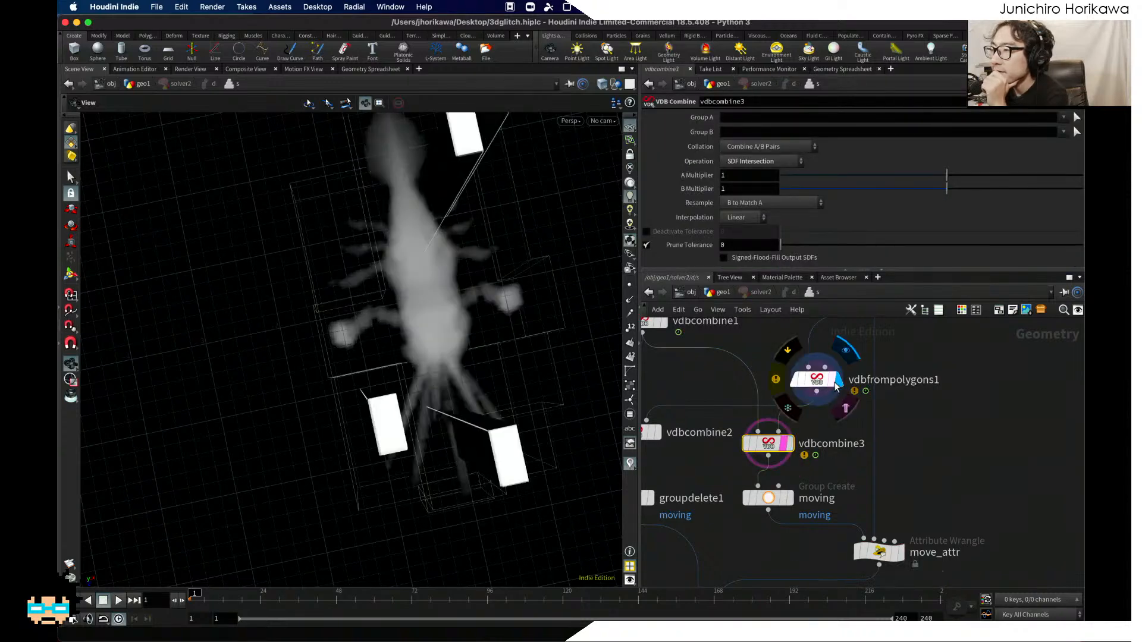
scroll(829, 458, "down", 2)
scroll(828, 459, "down", 1)
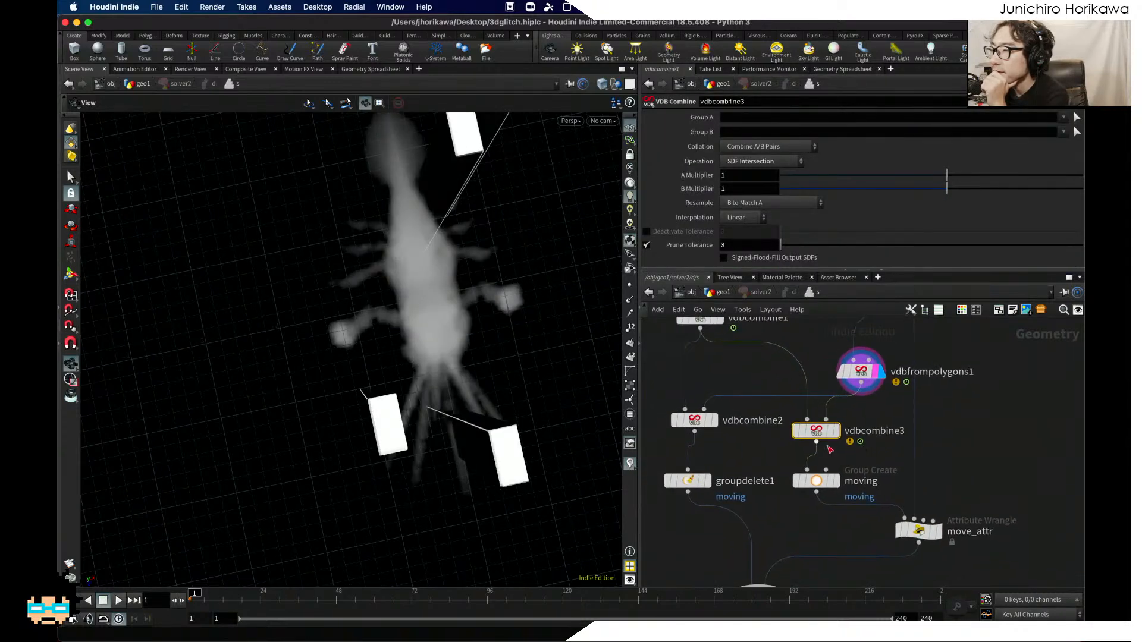
left_click_drag(606, 408, 477, 321)
scroll(705, 394, "down", 6)
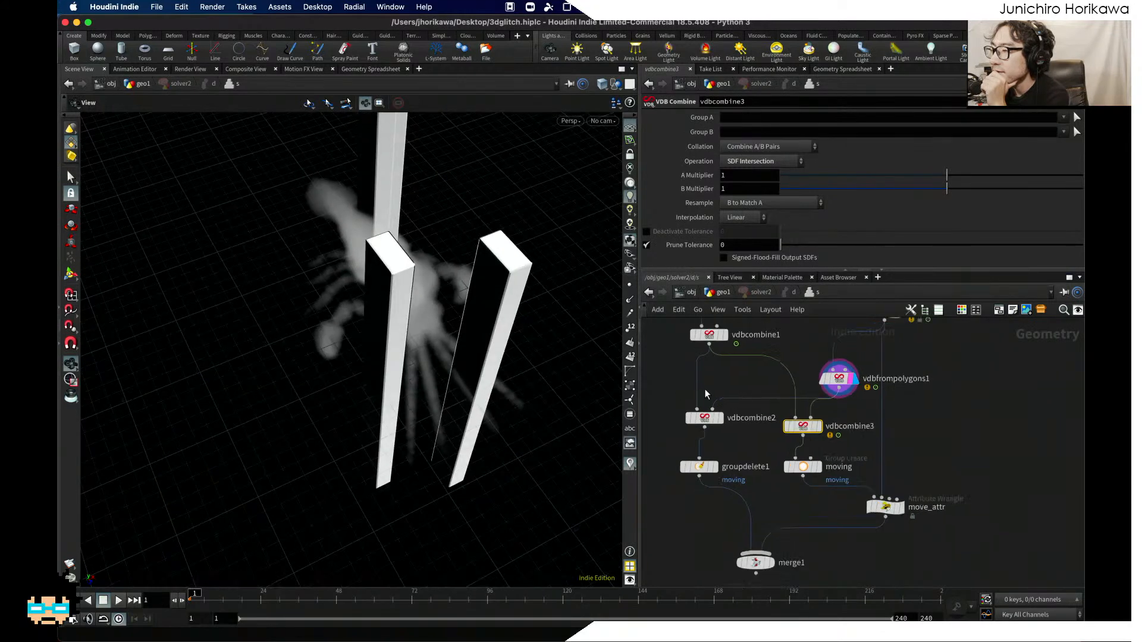
Step: Return to the geo1 network, delete solver2 and display the result of solver1
left_click(717, 292)
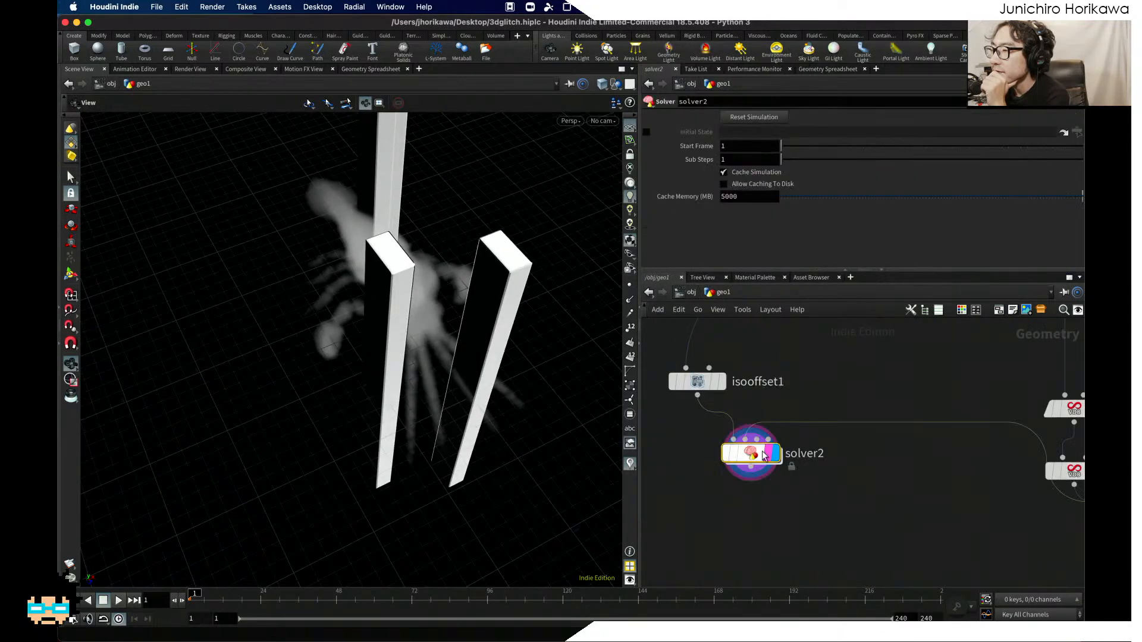
key("Delete")
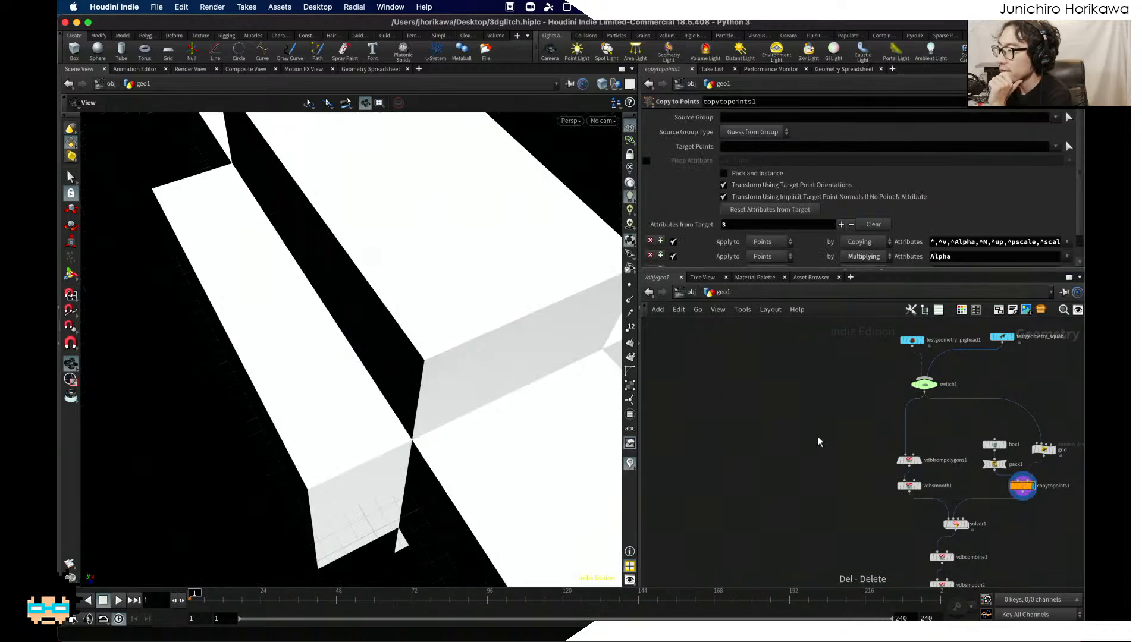
middle_click_drag(785, 439, 691, 408)
scroll(850, 481, "up", 4)
left_click(906, 504)
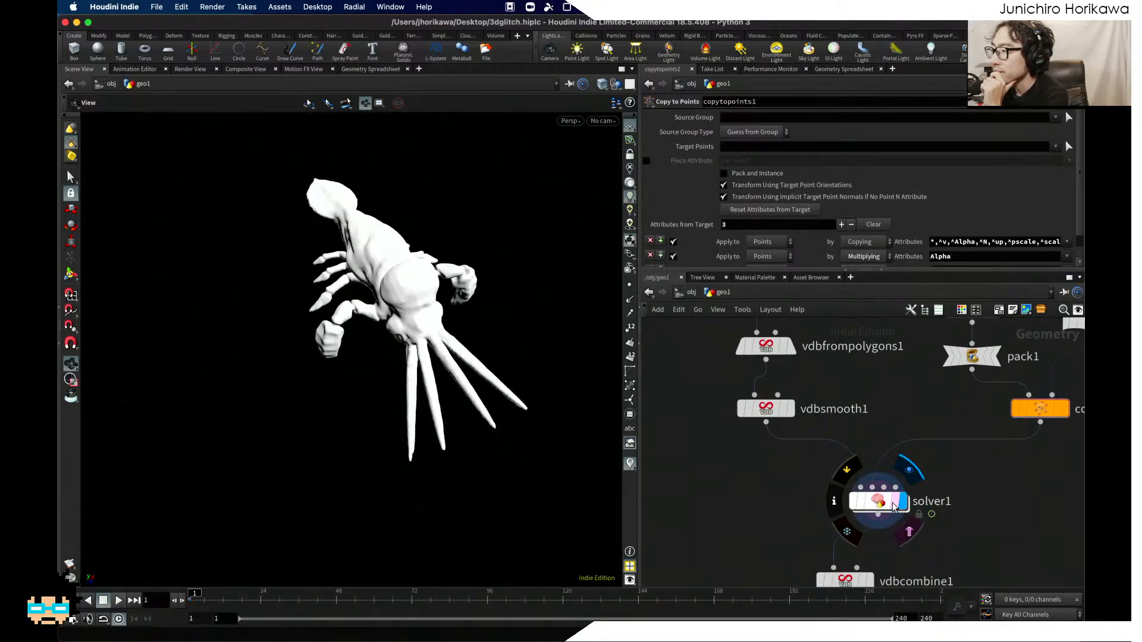
Step: Review vdbcombine3, moving and move inside solver1 by displaying each in turn, and return to geo1
double_click(878, 501)
scroll(832, 500, "up", 4)
middle_click_drag(886, 573, 841, 435)
scroll(839, 433, "up", 2)
scroll(838, 429, "up", 1)
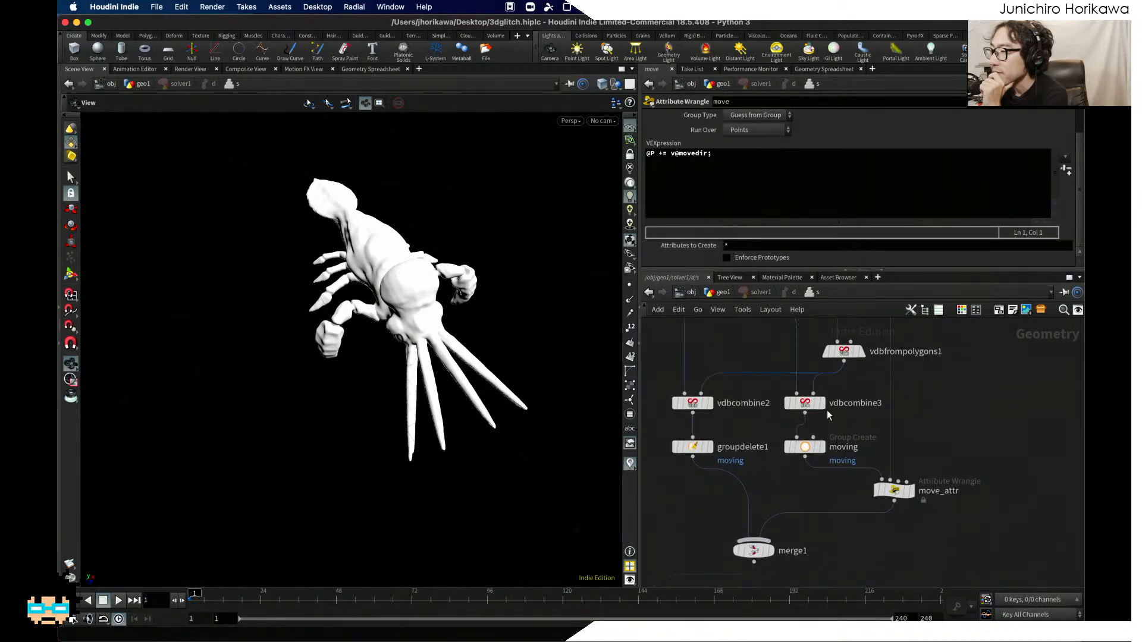
left_click(822, 404)
left_click(821, 446)
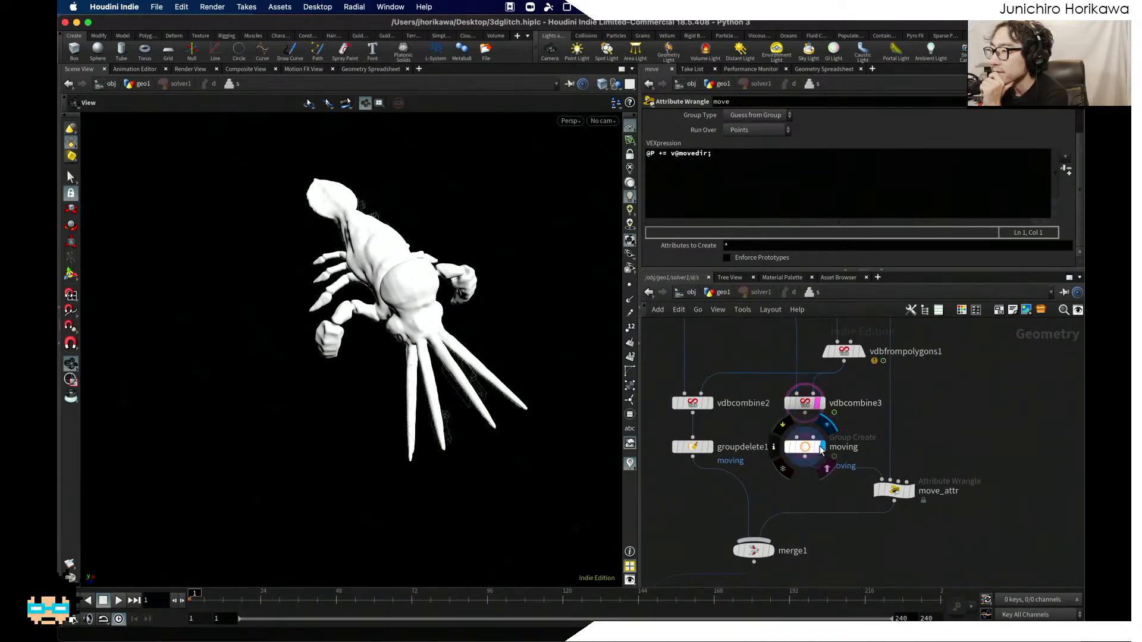
scroll(793, 516, "down", 3)
middle_click_drag(793, 516, 853, 443)
scroll(752, 572, "up", 2)
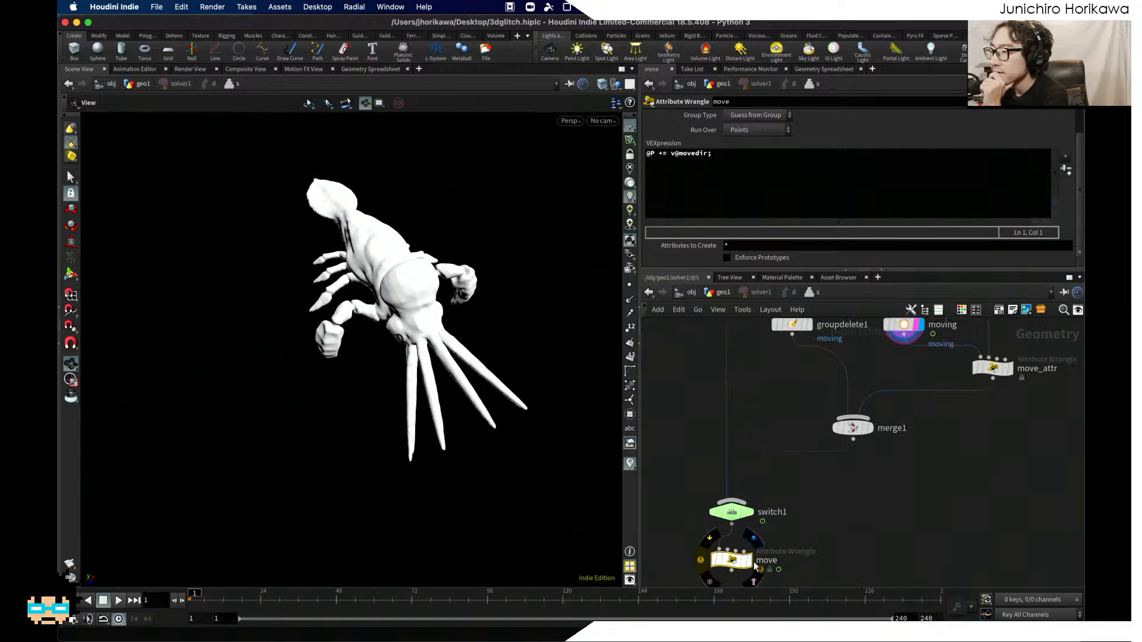
left_click(747, 560)
left_click(721, 293)
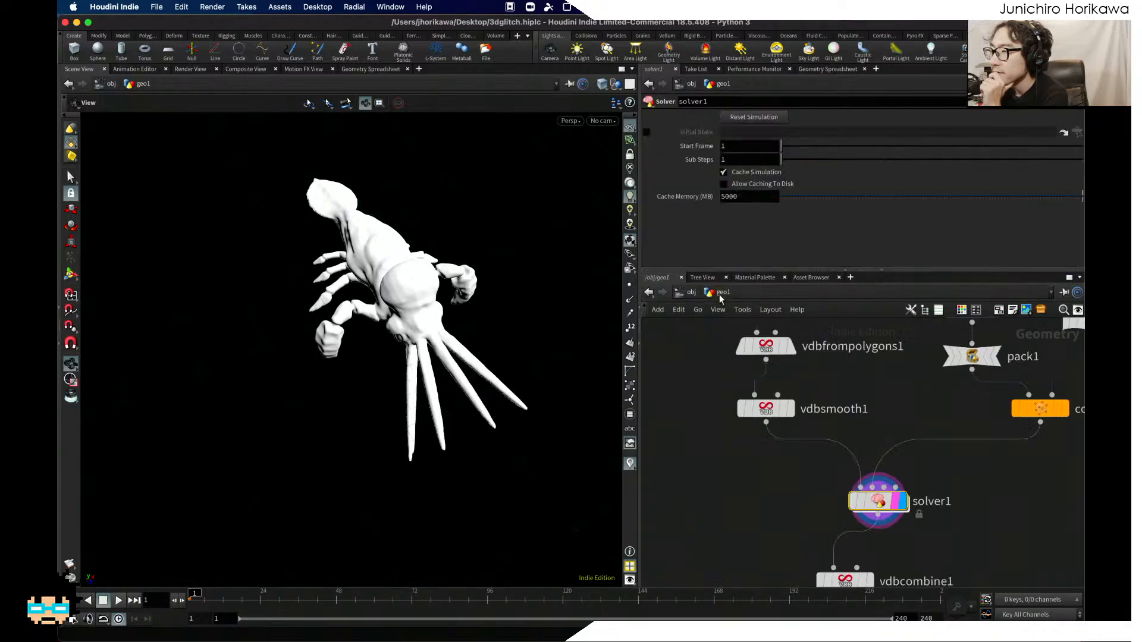
Step: Reopen solver1 and step the display through pointwrangle1, vdbfrompolygons1, vdbcombine3, moving and move_attr, checking the node information of move_attr
double_click(878, 502)
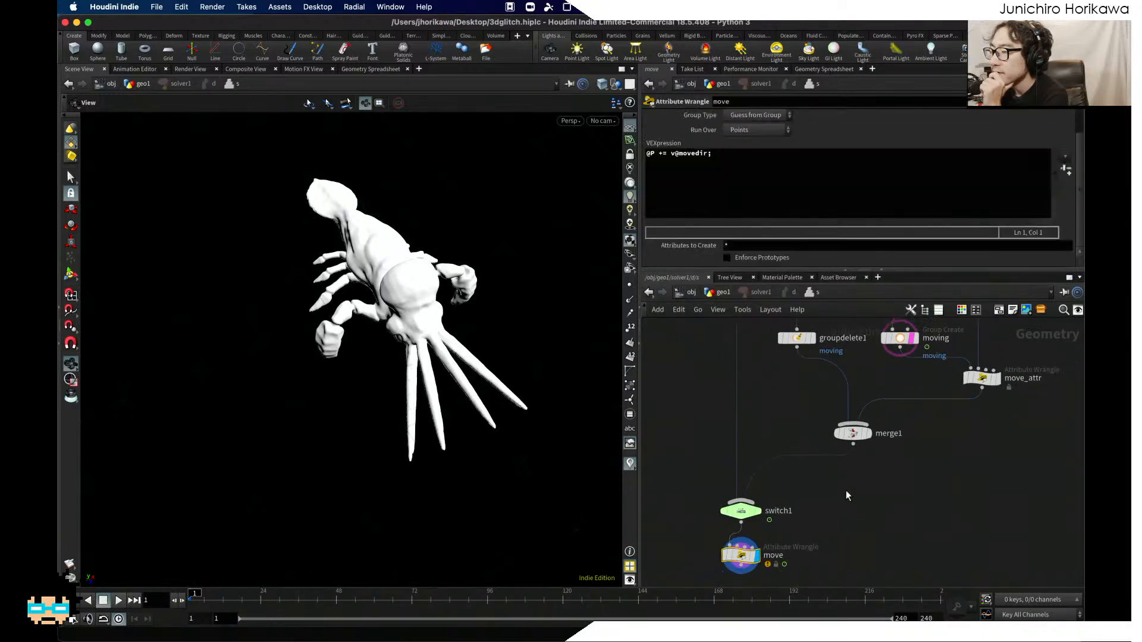
scroll(797, 415, "up", 5)
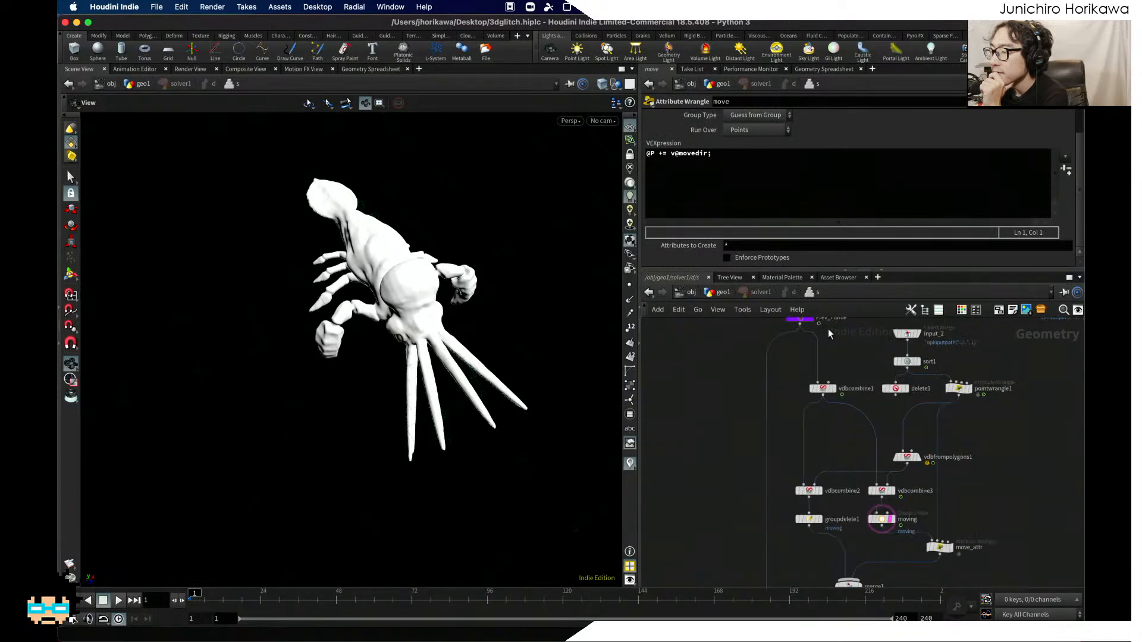
scroll(895, 423, "up", 1)
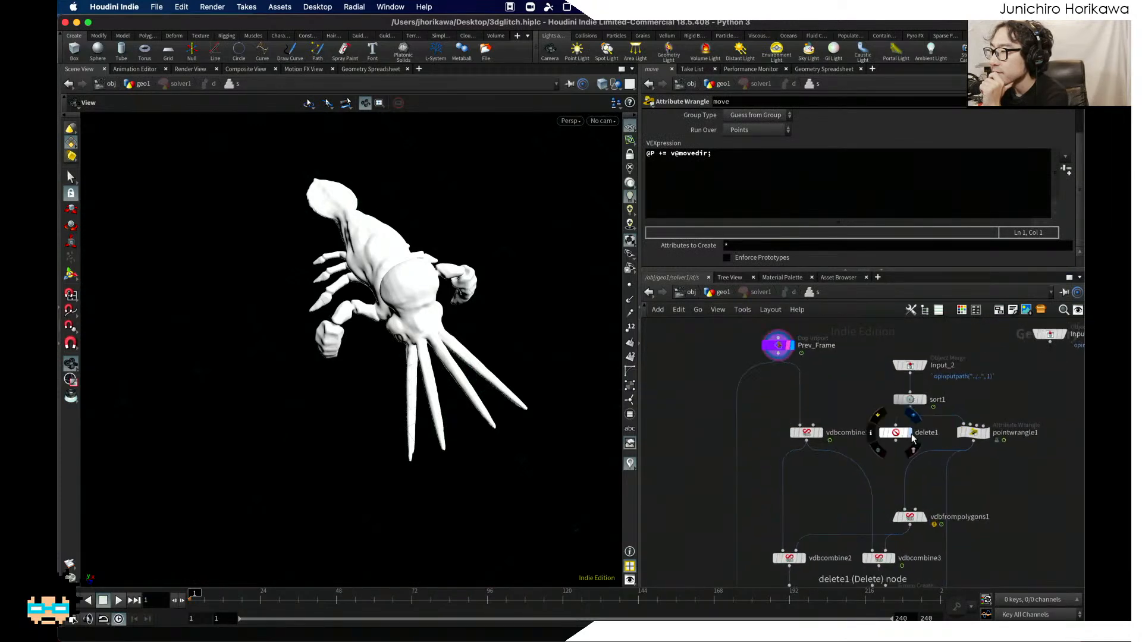
left_click(905, 422)
left_click(984, 434)
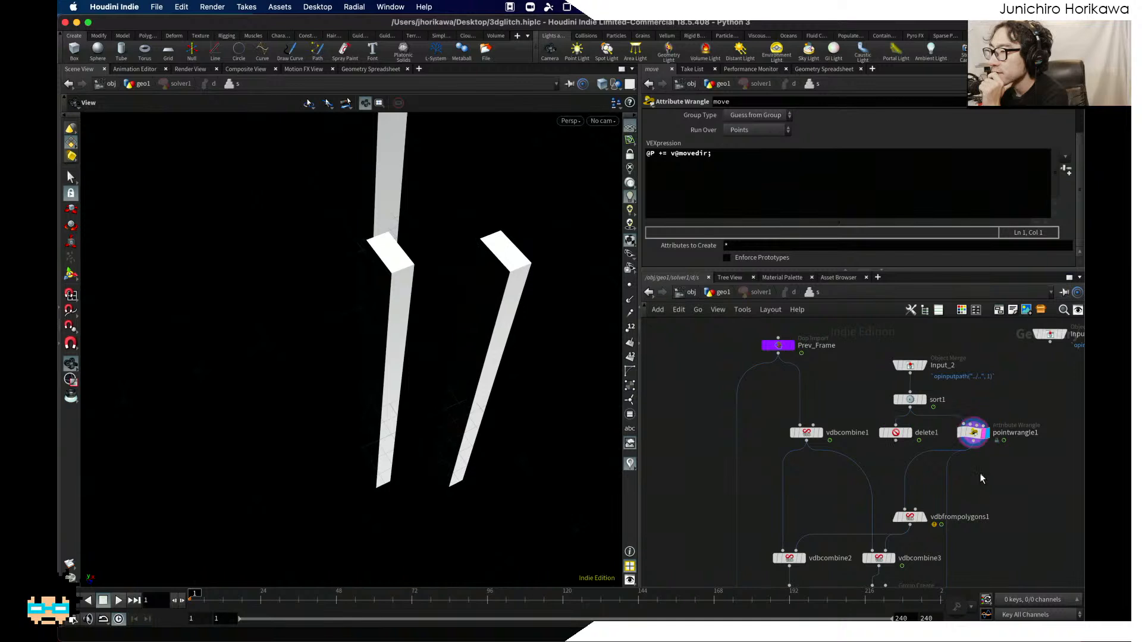
scroll(893, 470, "up", 2)
left_click(893, 452)
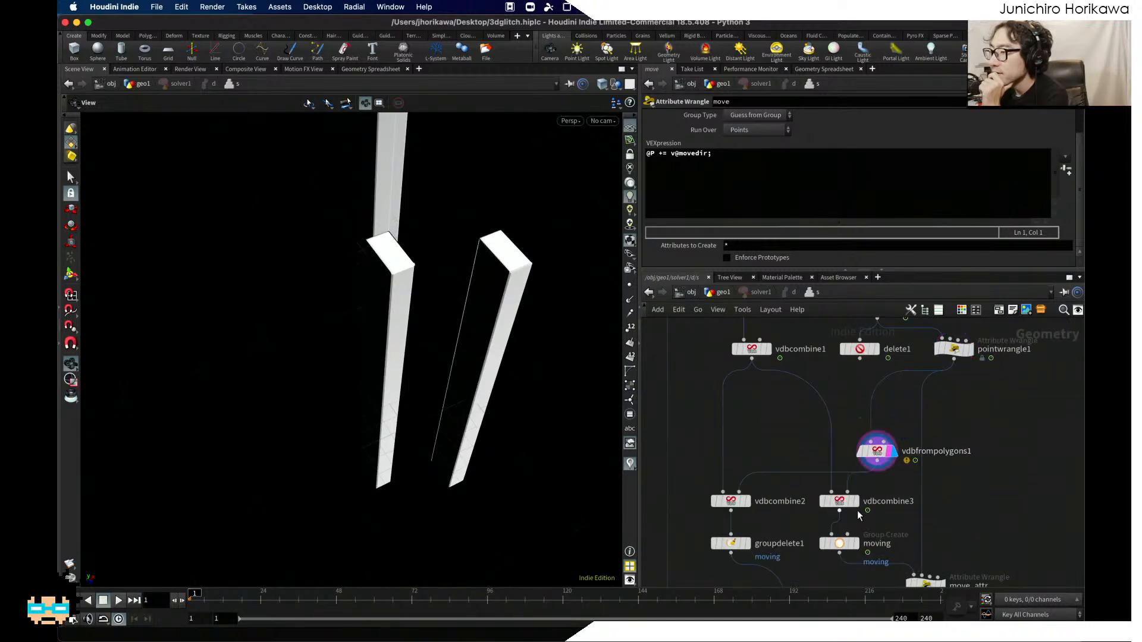
left_click(851, 501)
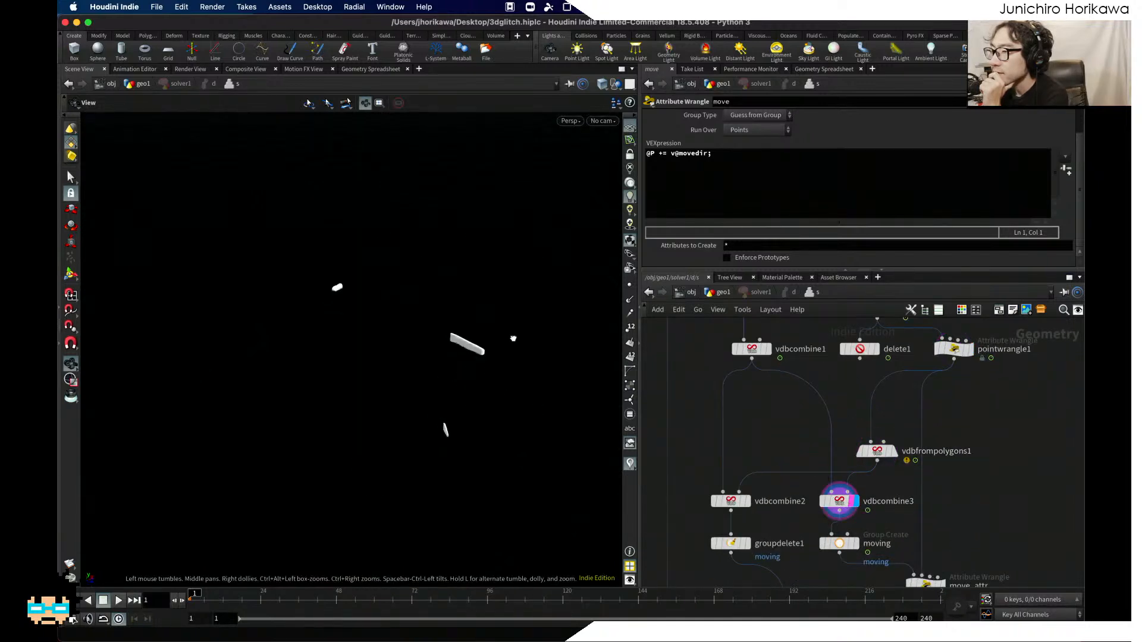
scroll(833, 530, "down", 3)
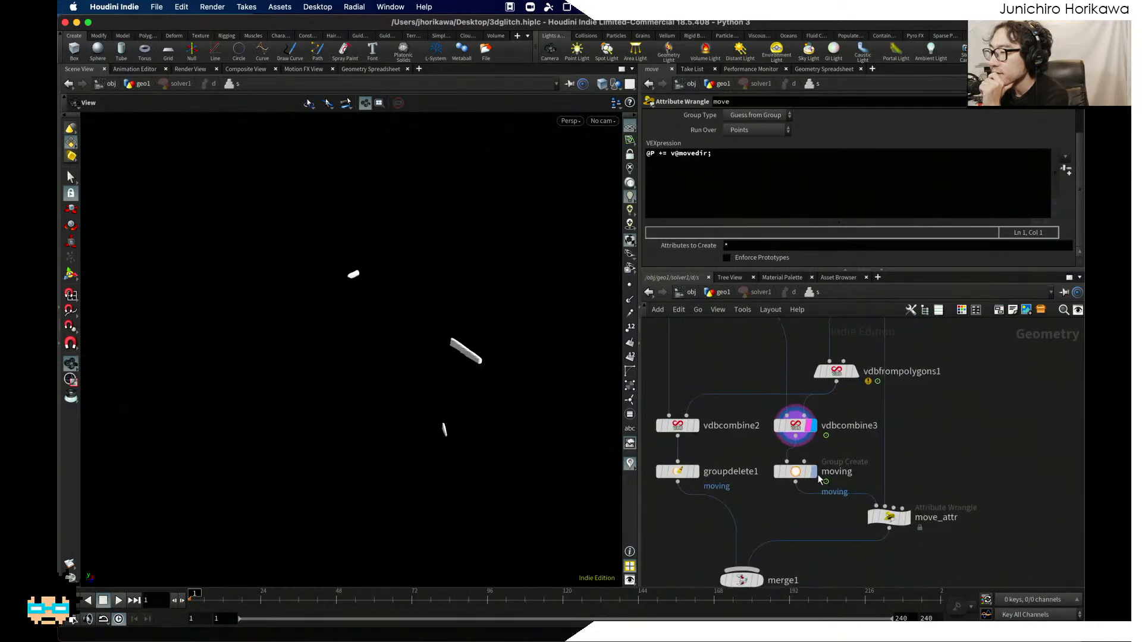
left_click(812, 472)
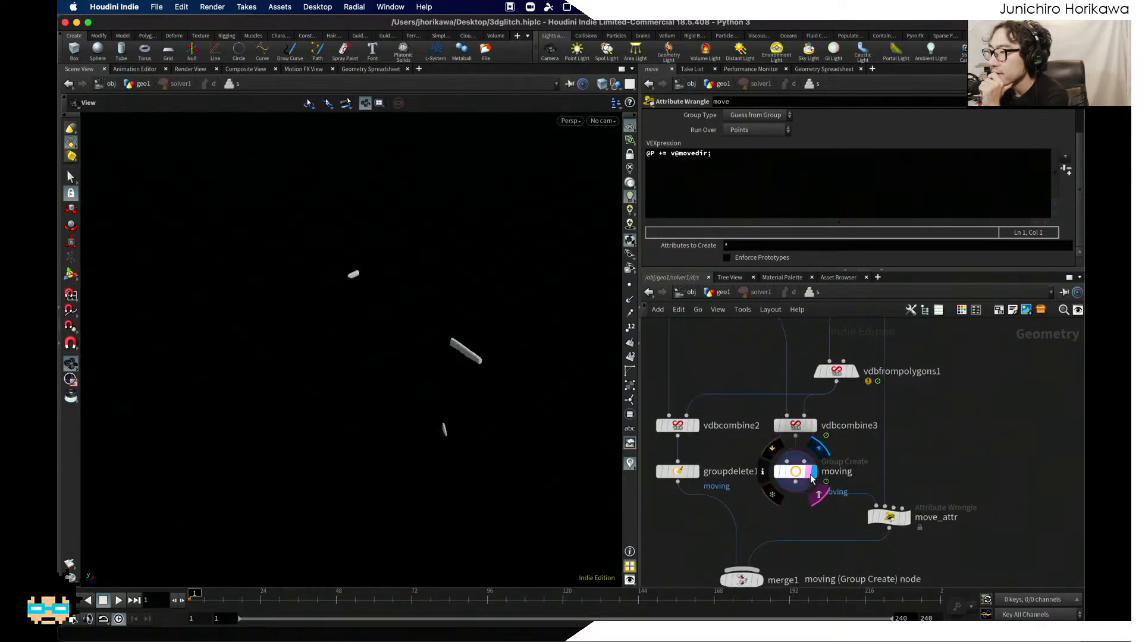
left_click(908, 521)
middle_click(909, 526)
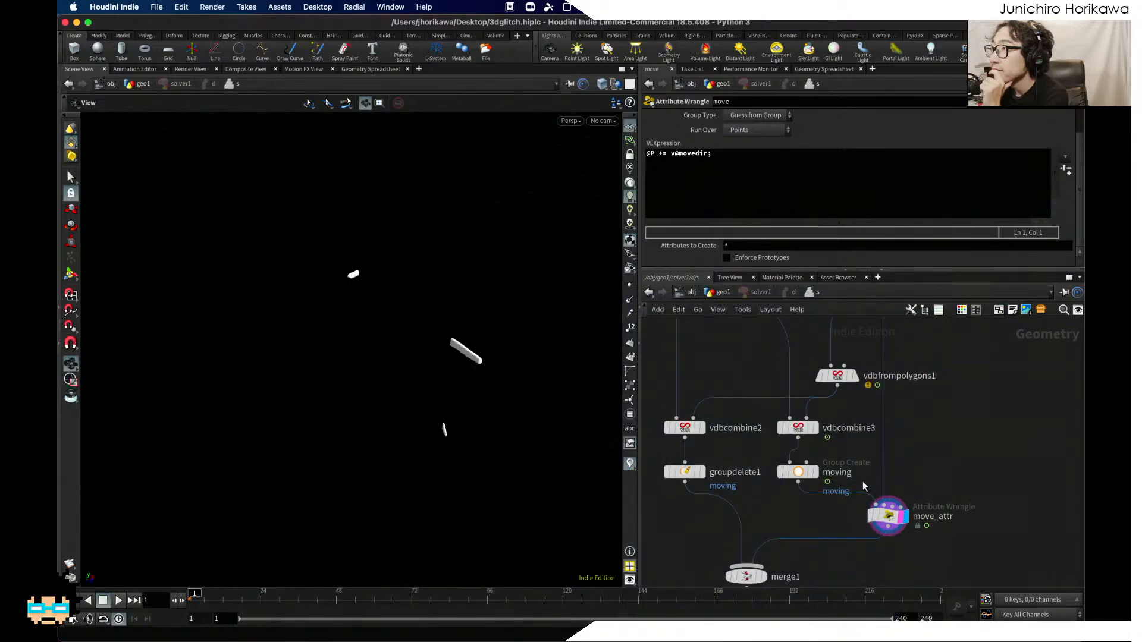
Step: Add a Convert VDB node fed by move_attr and place it just below that wrangle
scroll(862, 529, "down", 5)
scroll(862, 529, "right", 5)
key("Tab")
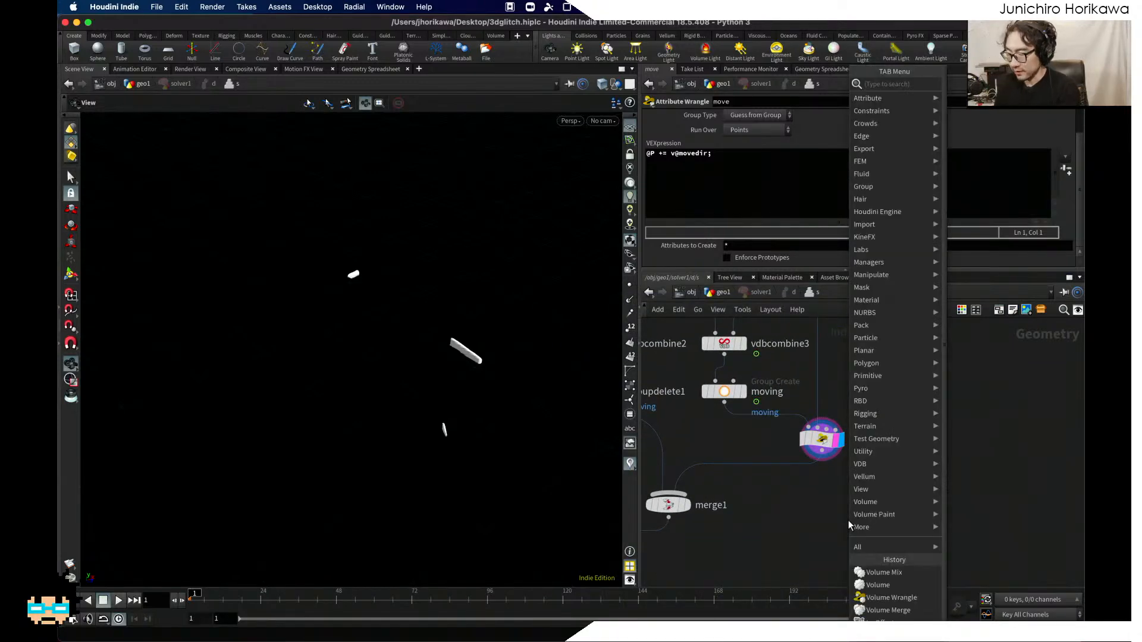
type("convert")
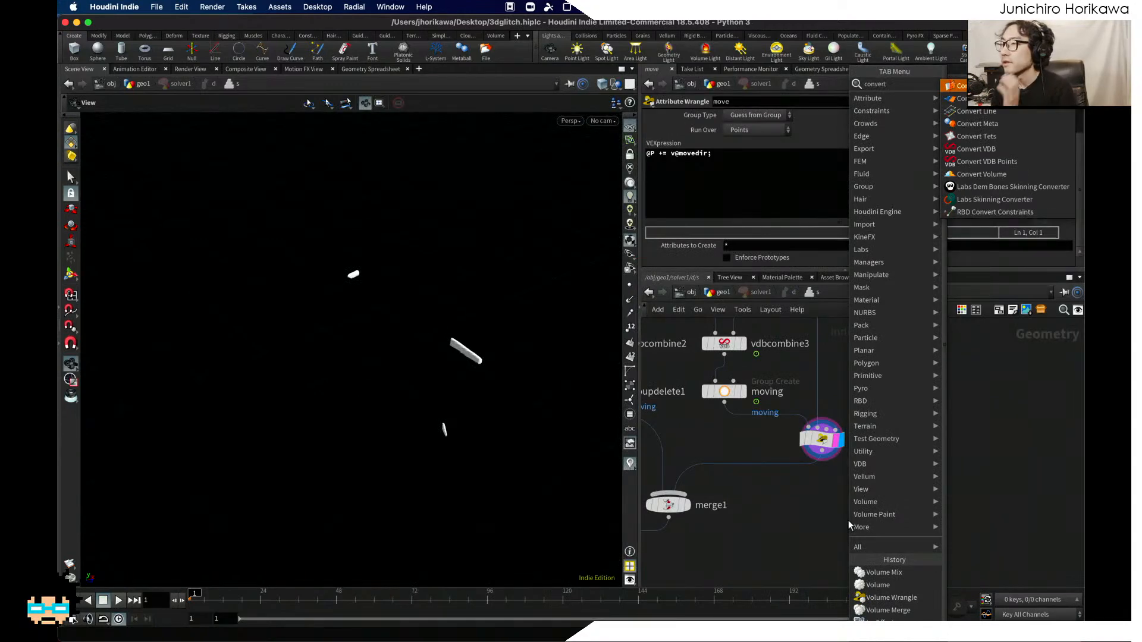
key("Down")
key("Down")
key("Down")
key("Down")
key("Down")
key("Return")
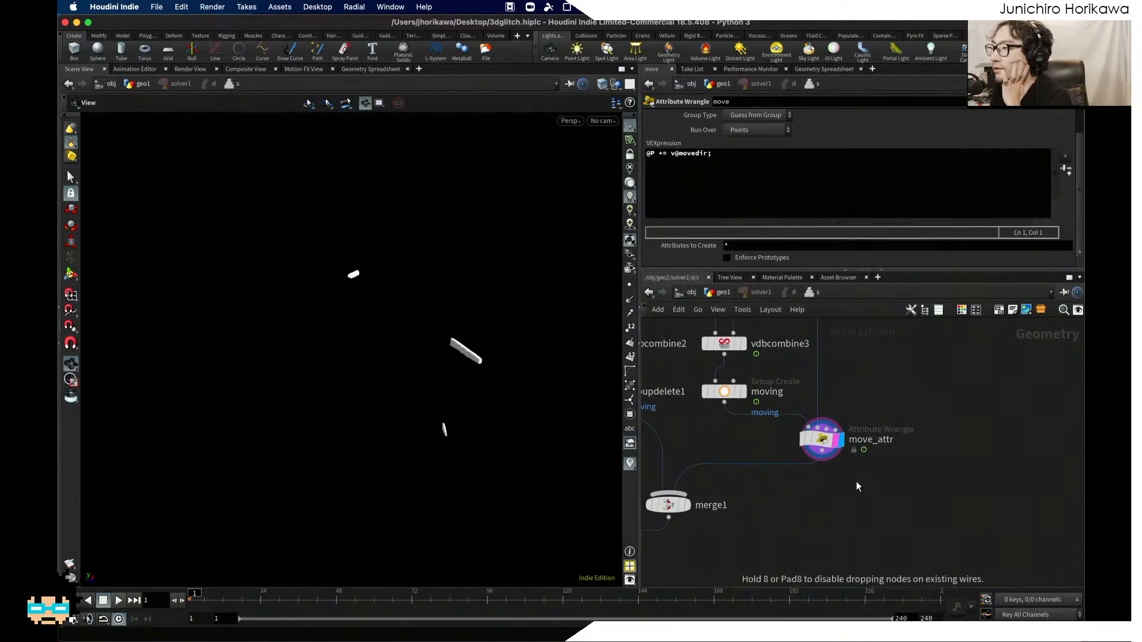
left_click(857, 513)
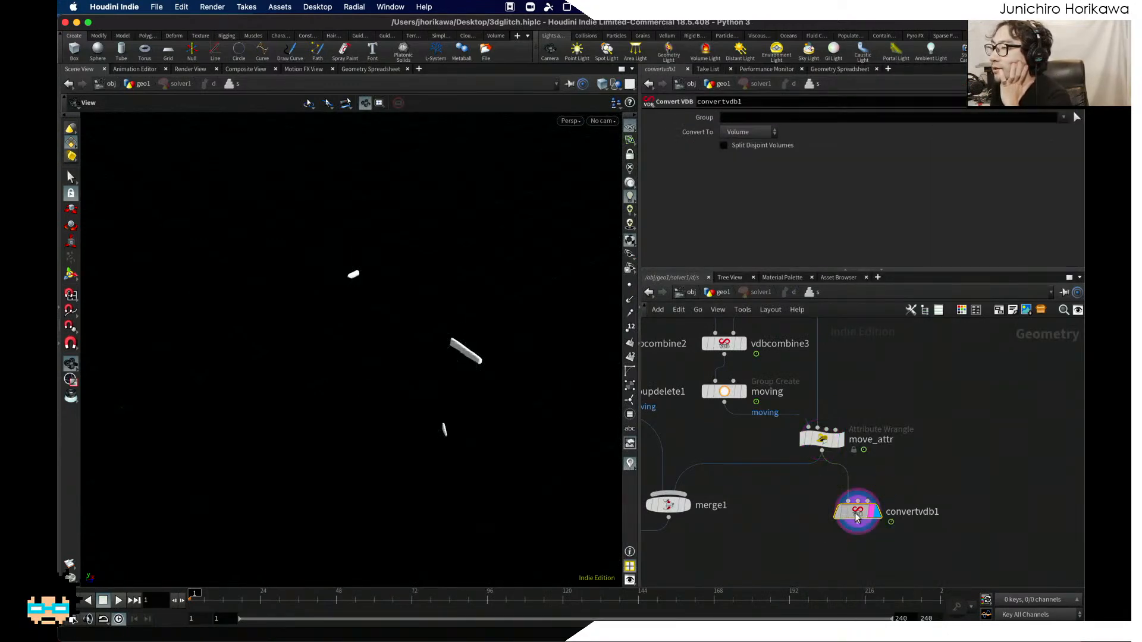
Step: Set convertvdb1 to convert to VDB with the VDB class Convert SDF to Fog, and move the node closer to move_attr
left_click(748, 130)
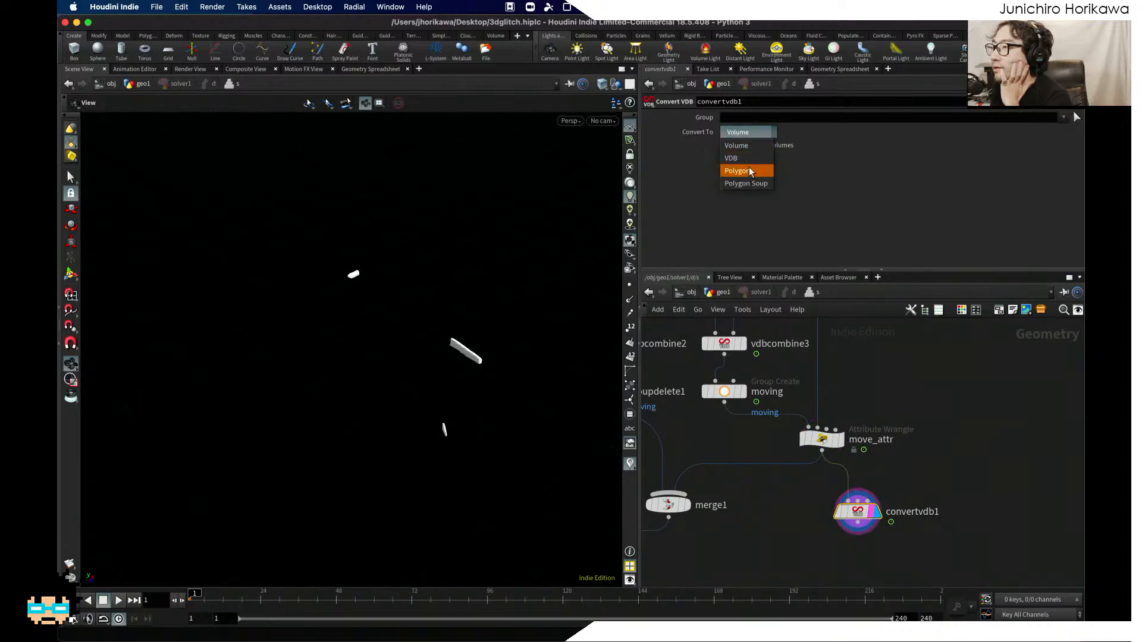
left_click(746, 157)
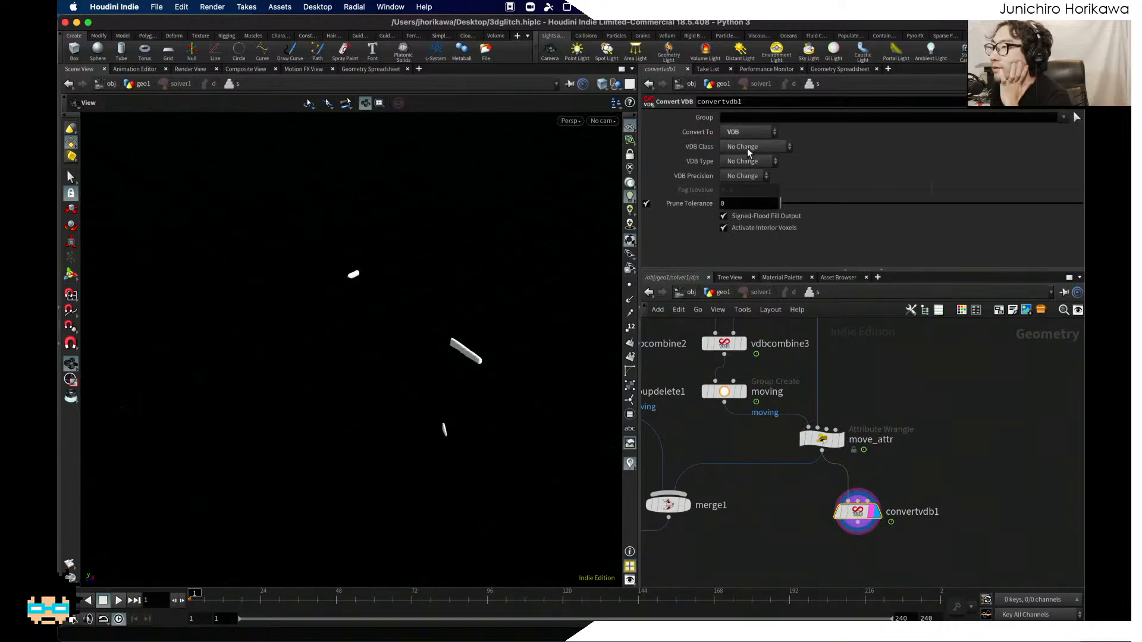
left_click(747, 148)
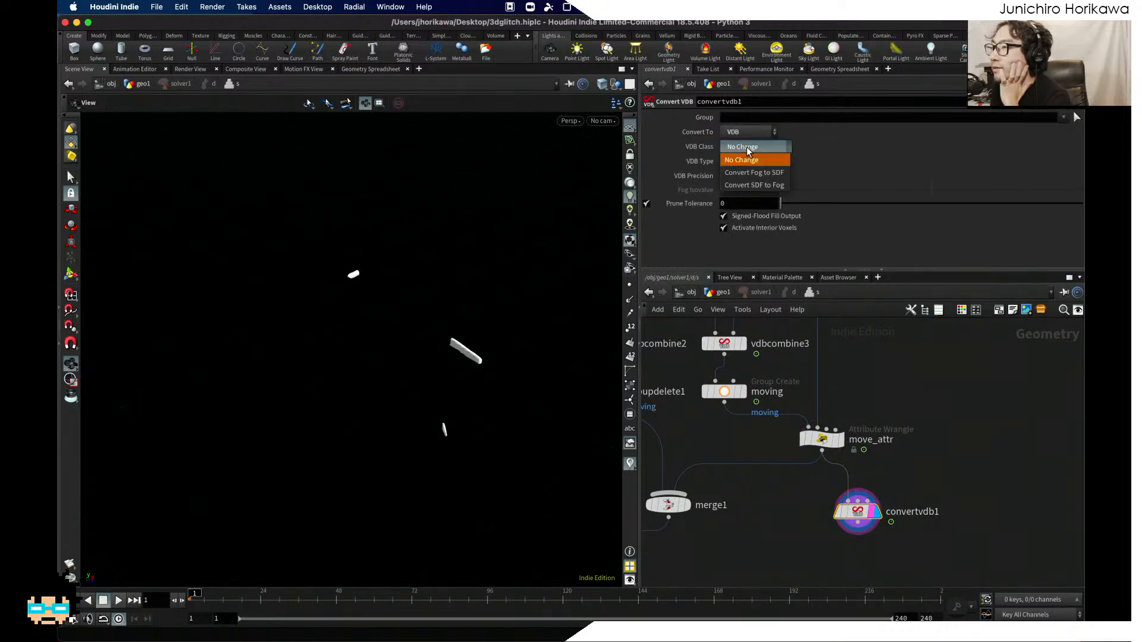
left_click(756, 185)
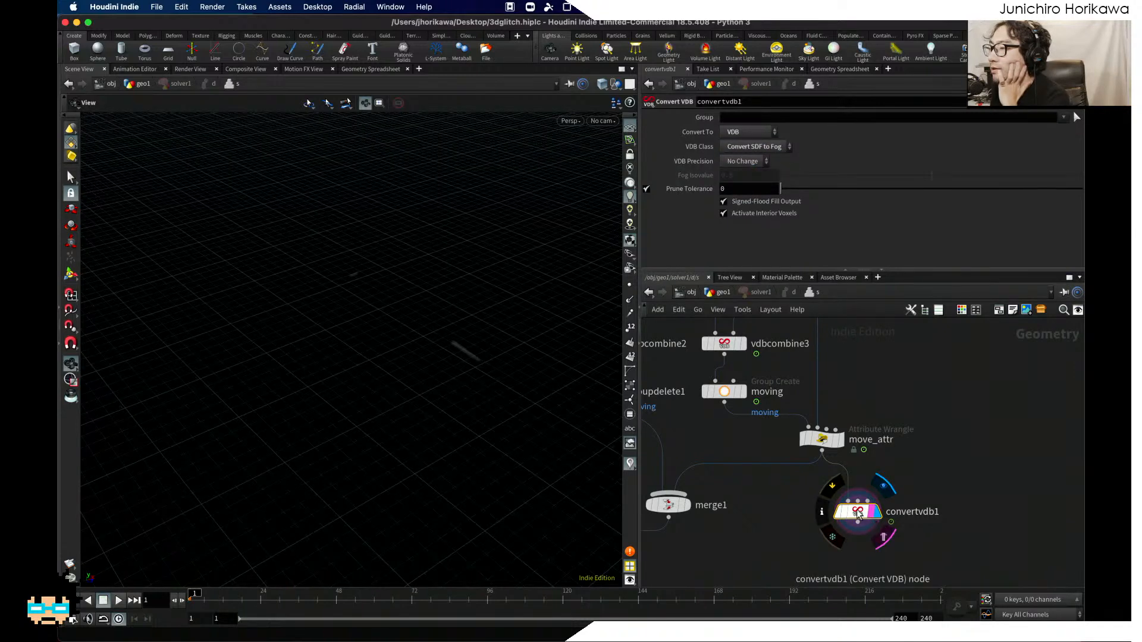
left_click_drag(857, 511, 840, 500)
scroll(843, 472, "down", 3)
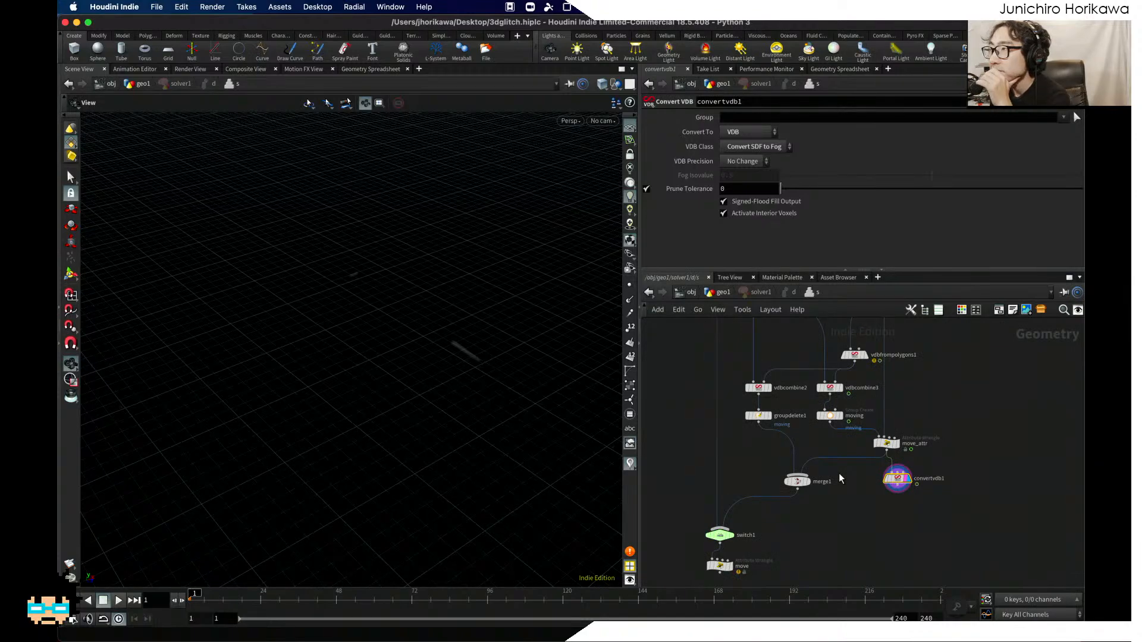
Step: Examine the fog pieces from convertvdb1 in the viewport, its node information and the surrounding network down to move
mouse_move(611, 373)
left_mouse_down()
mouse_move(530, 331)
mouse_move(375, 305)
mouse_move(420, 318)
left_mouse_up()
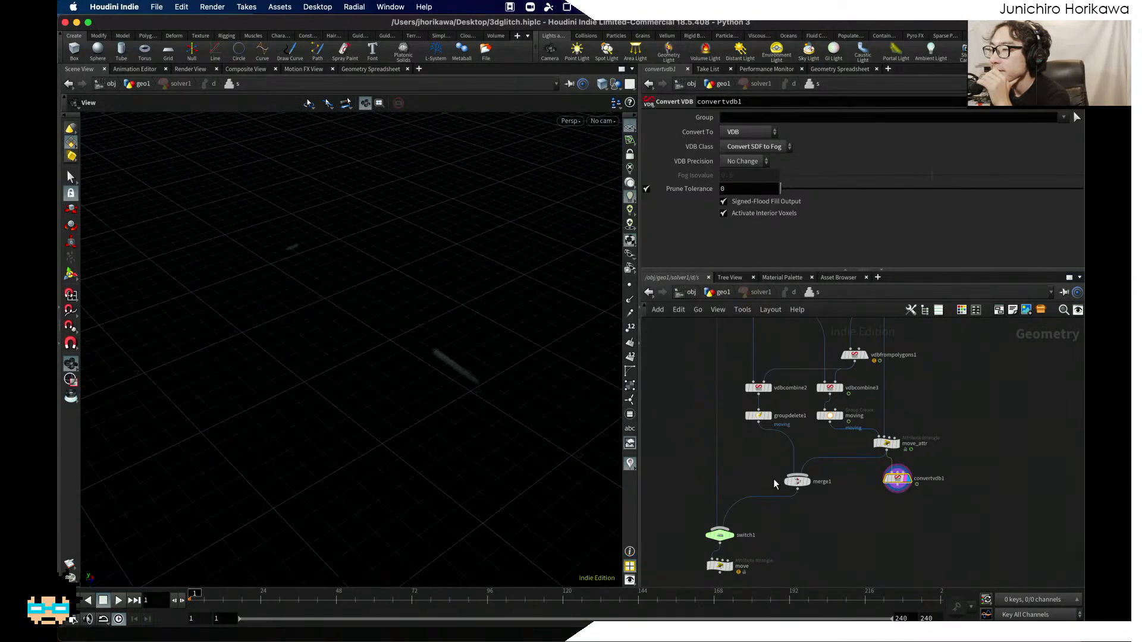
middle_click(898, 482)
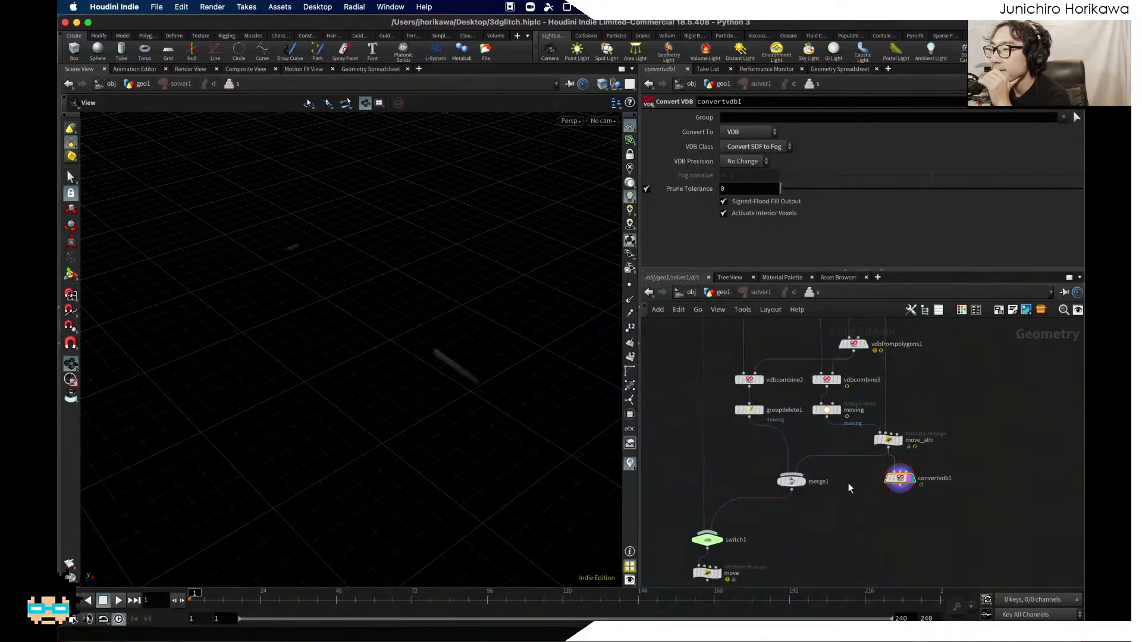
middle_click_drag(848, 483, 832, 508)
scroll(833, 508, "down", 3)
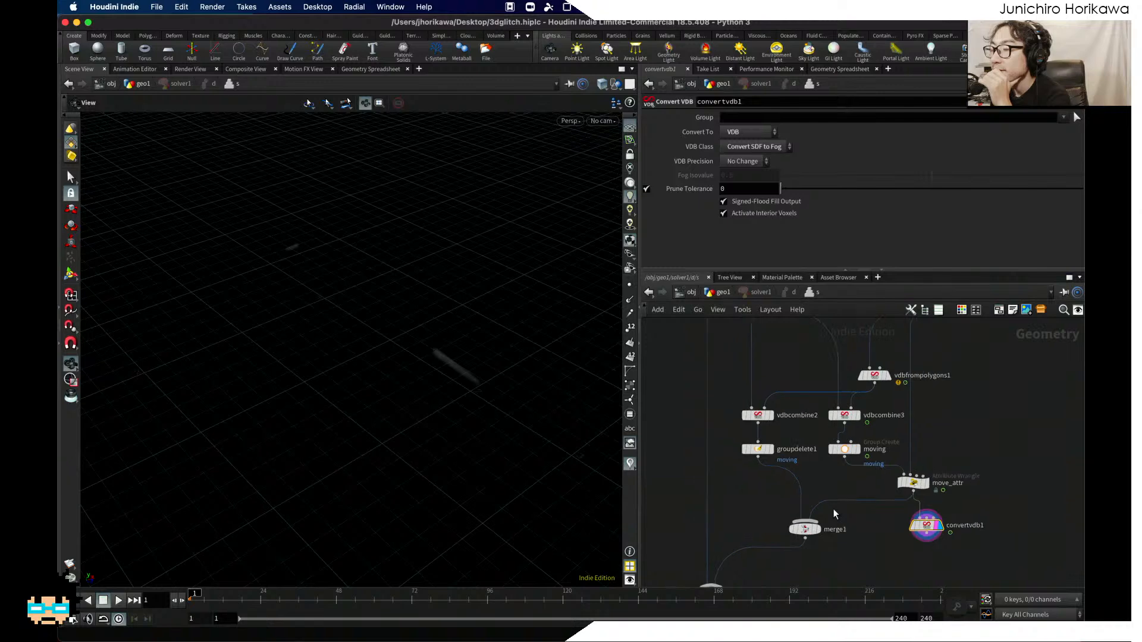
middle_click_drag(833, 509, 829, 449)
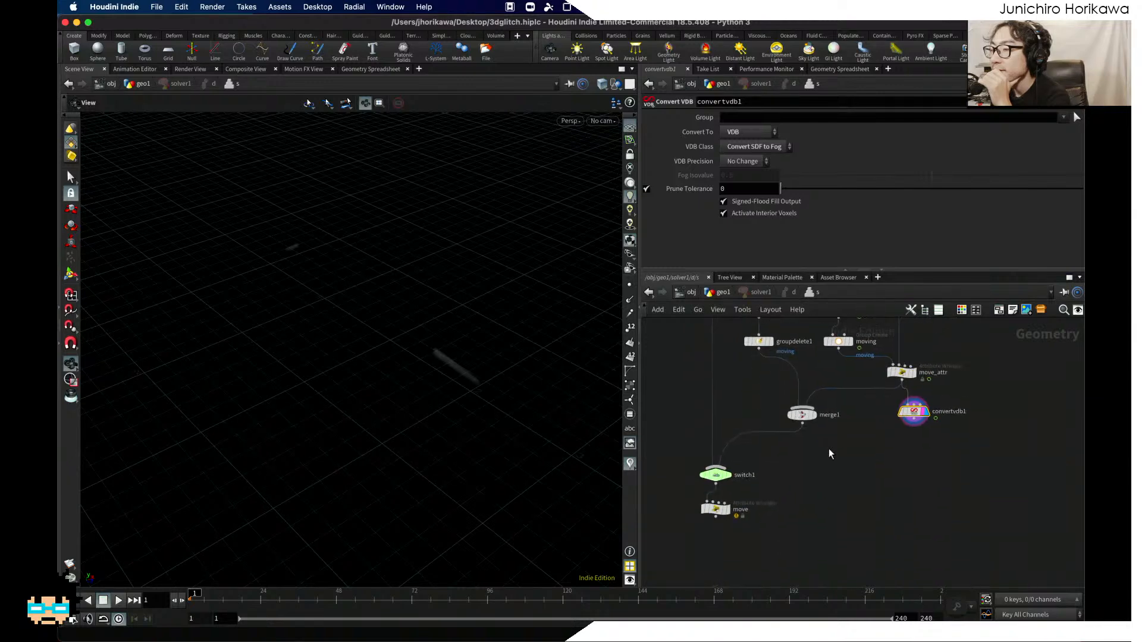
scroll(830, 452, "up", 1)
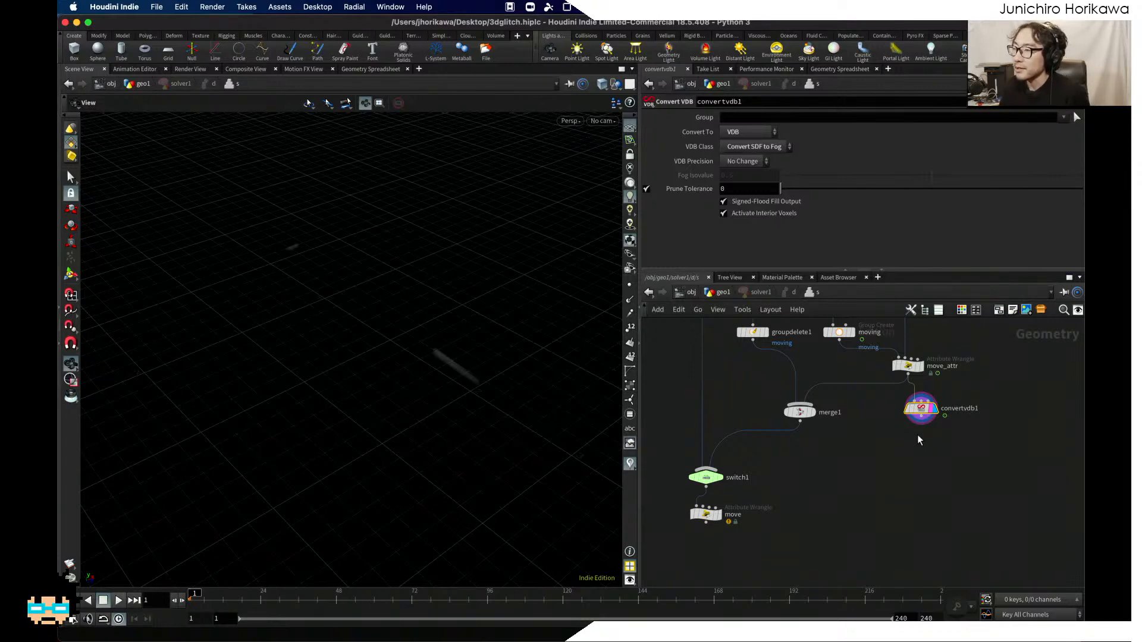
middle_click_drag(884, 412, 894, 479)
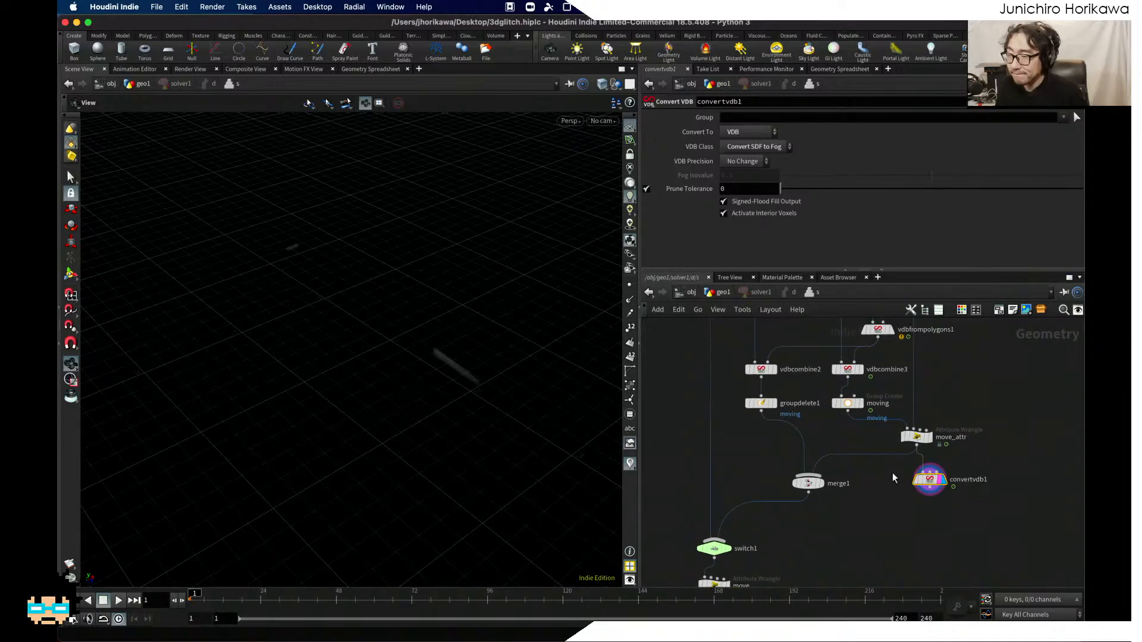
Step: Put the display back on the move wrangle below switch1 in the solver network
mouse_move(902, 442)
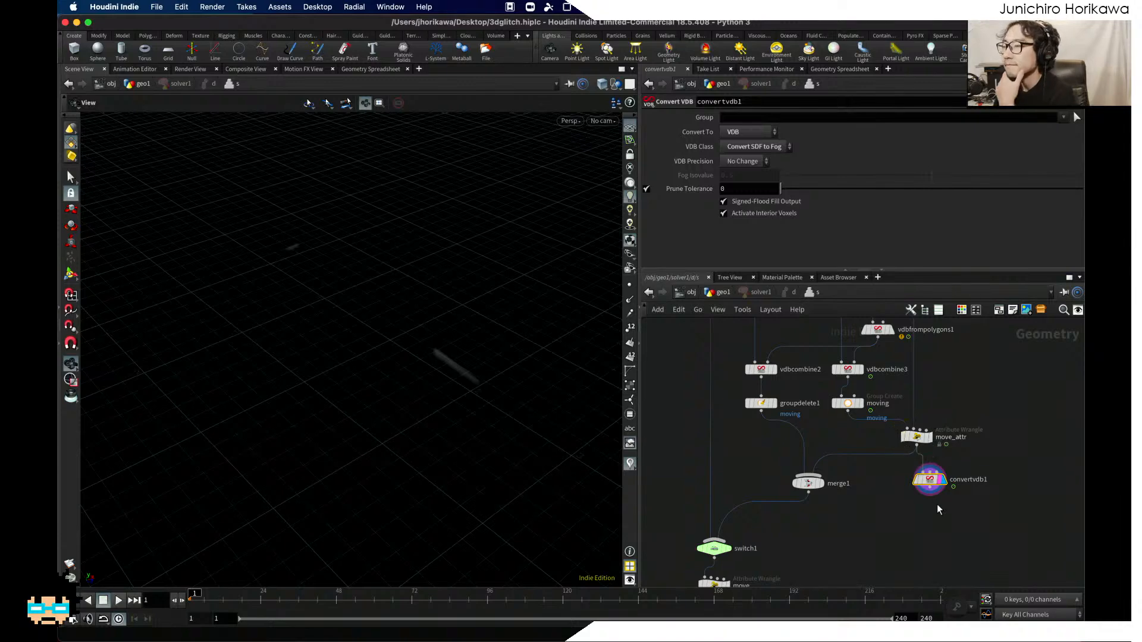
scroll(936, 504, "up", 2)
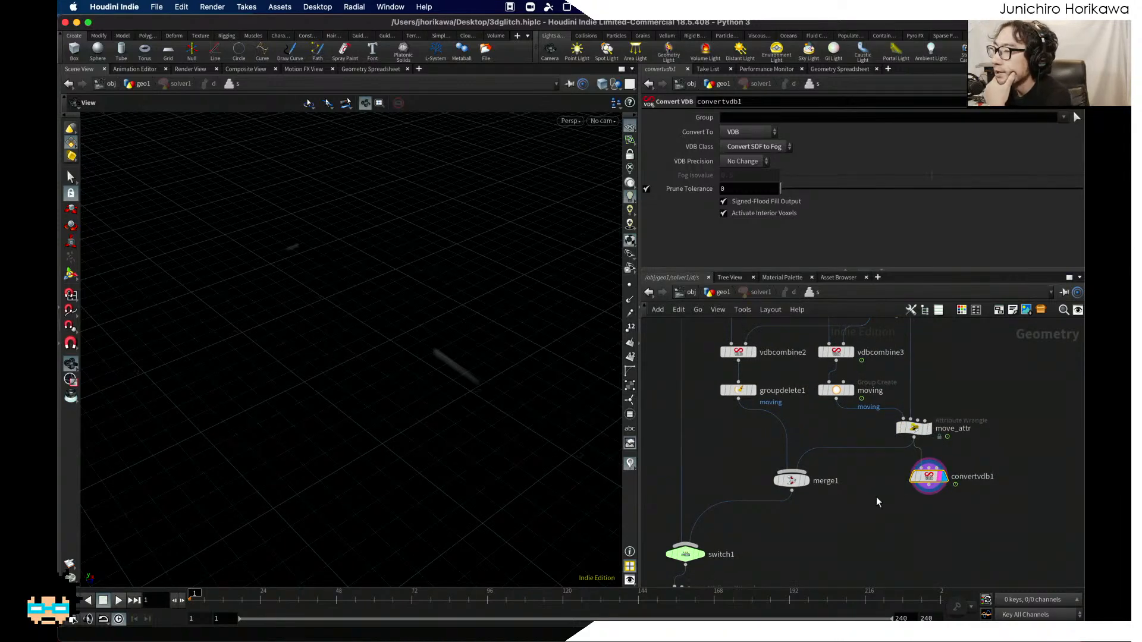
scroll(848, 490, "up", 1)
middle_click_drag(796, 500, 859, 420)
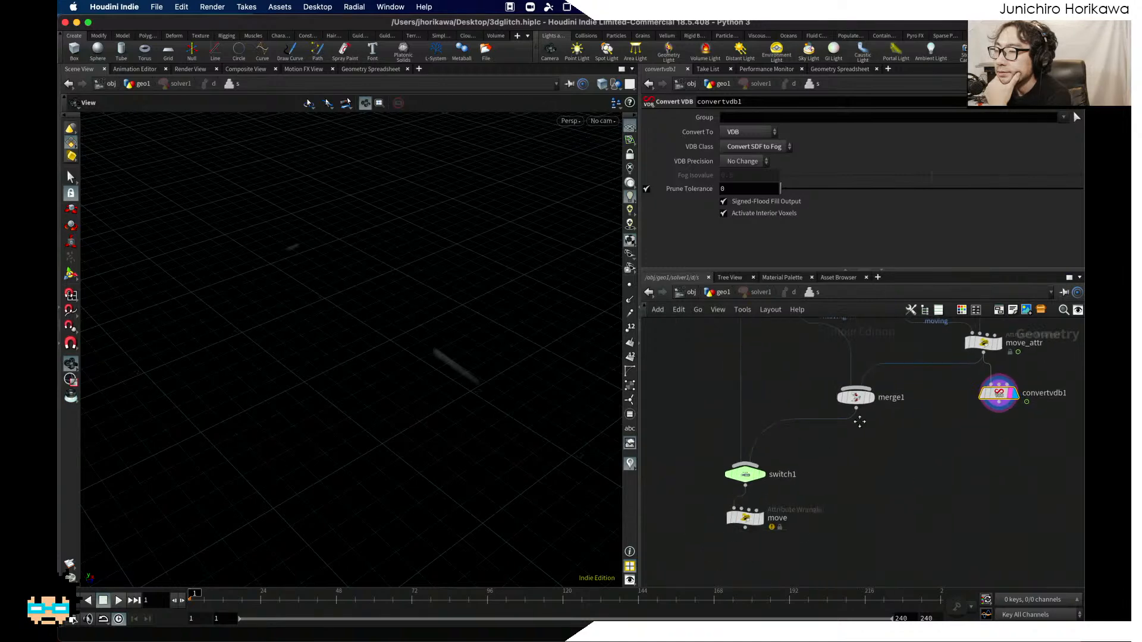
scroll(765, 515, "up", 3)
left_click(761, 516)
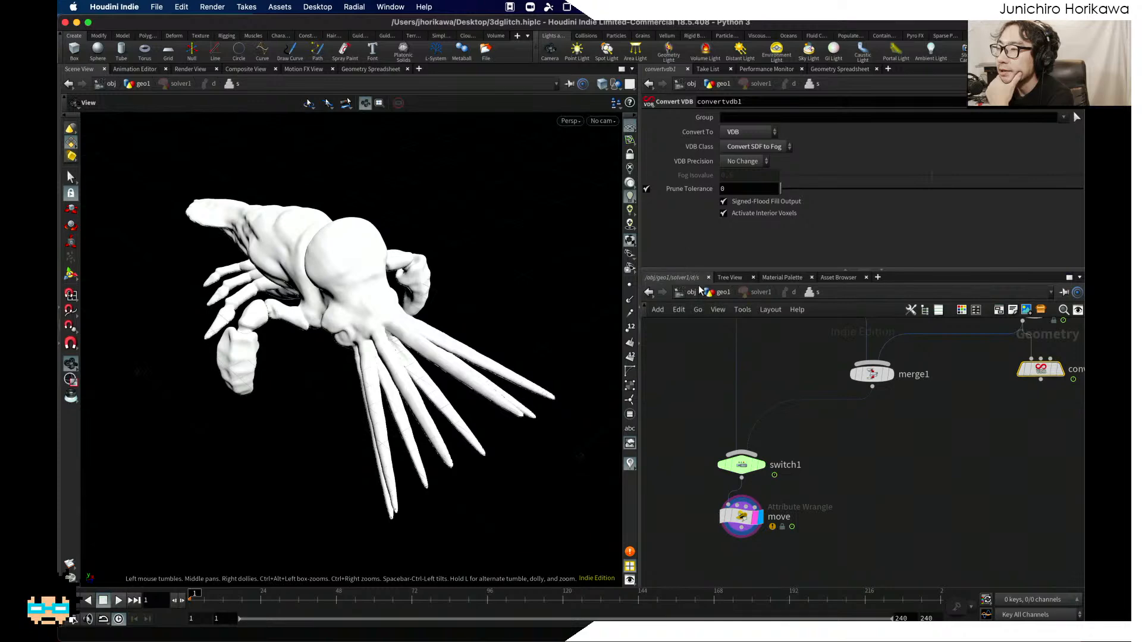
Step: Return to geo1 and display color1, stepping out to the object level and back into geo1
left_click(724, 293)
scroll(866, 497, "down", 3)
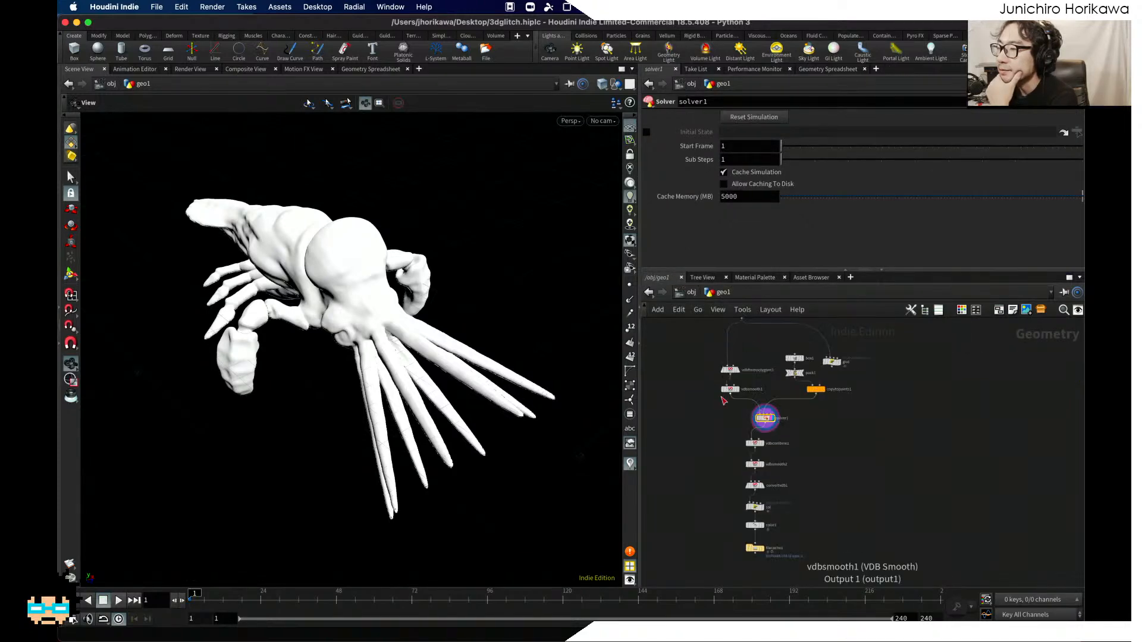
scroll(804, 540, "up", 2)
middle_click_drag(805, 540, 793, 458)
scroll(793, 458, "up", 2)
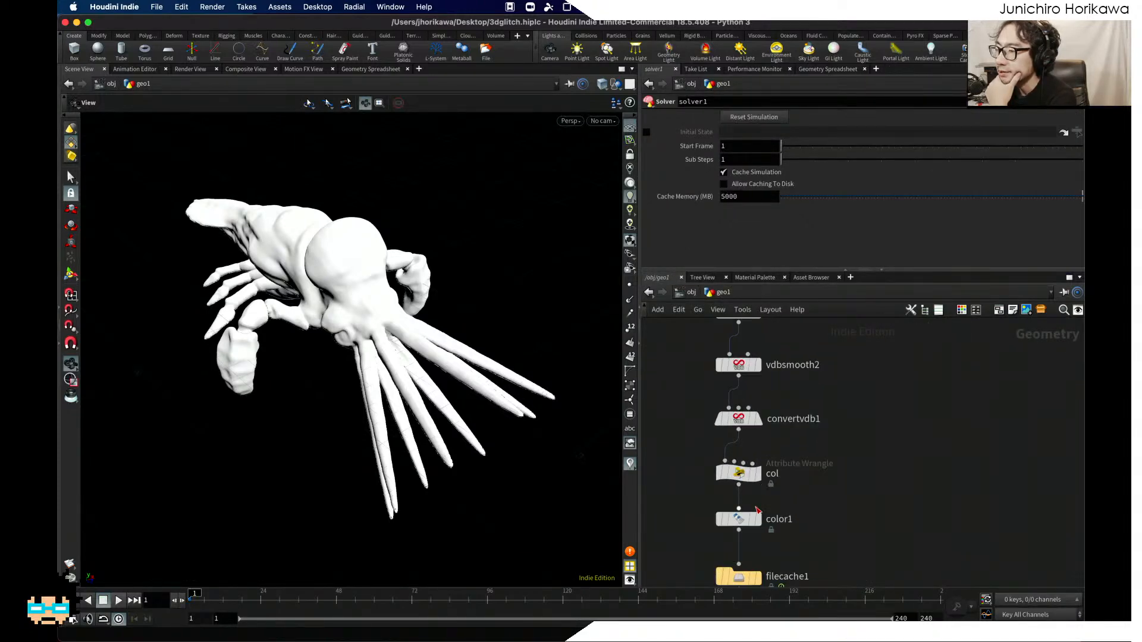
left_click(757, 519)
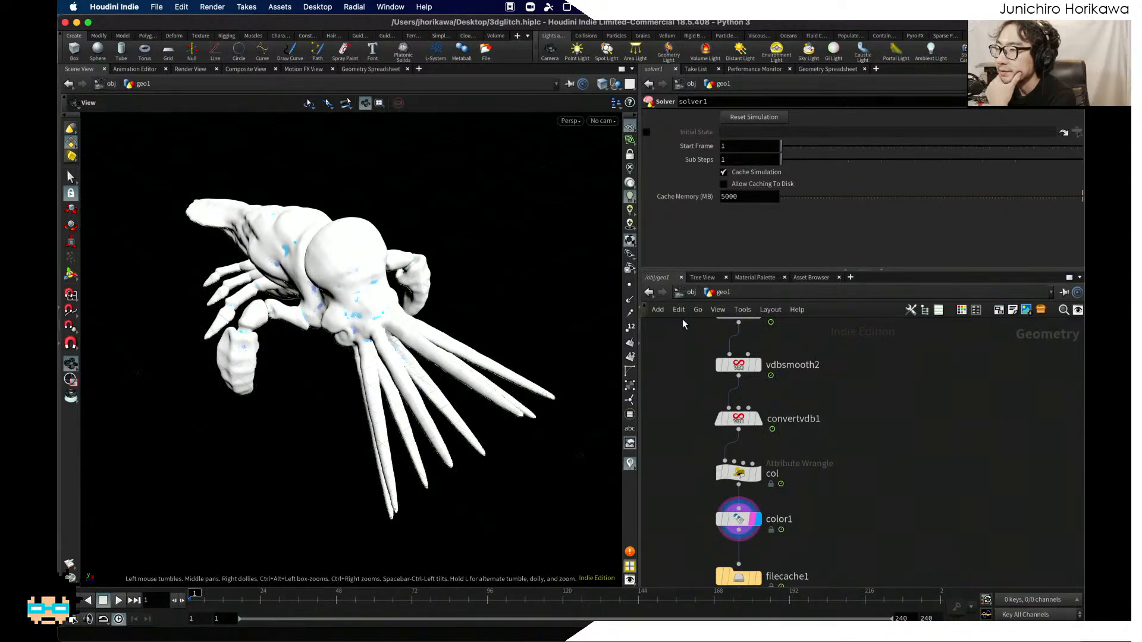
left_click(690, 292)
double_click(862, 453)
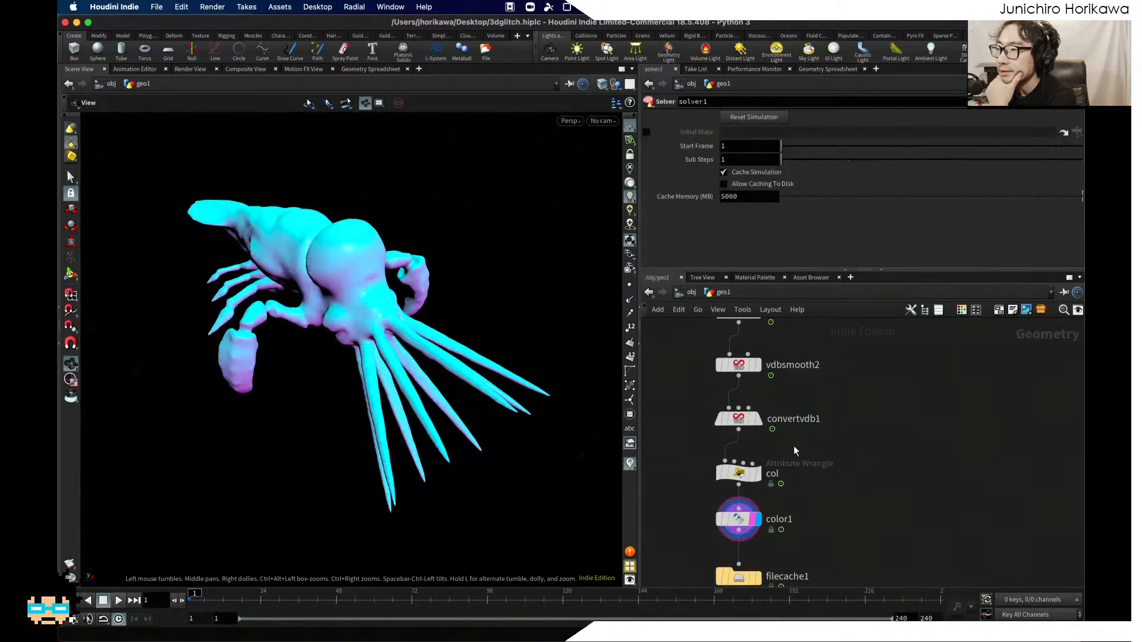
Step: Advance the coloured result to frame 70 and inspect the displaced pieces up close
left_click_drag(194, 593, 405, 595)
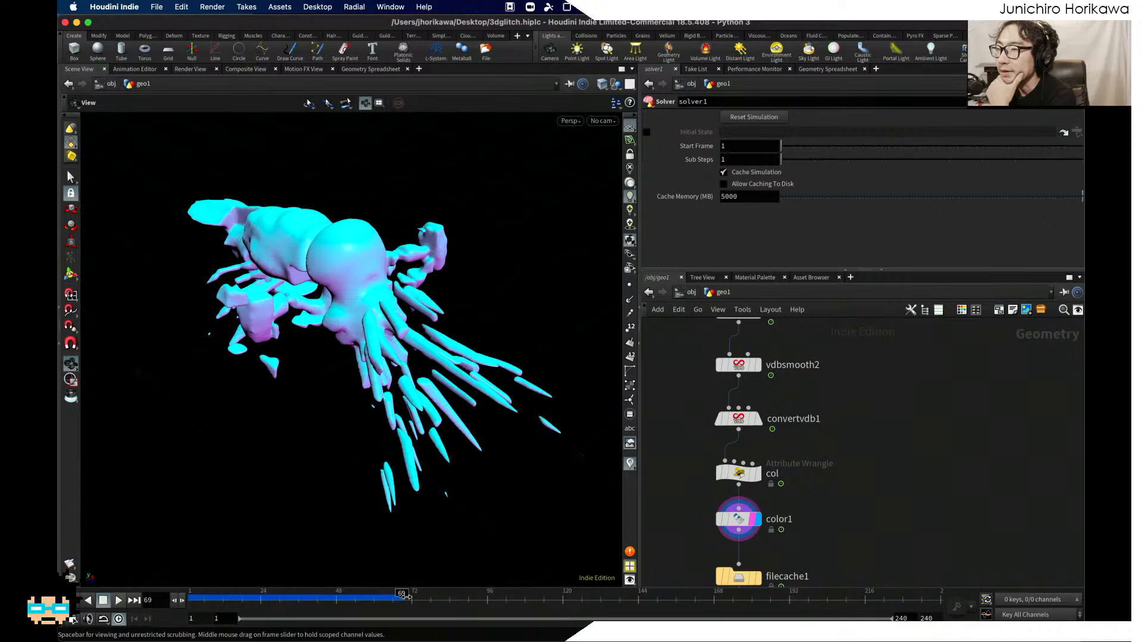
right_click_drag(397, 451, 328, 418)
left_click_drag(327, 418, 230, 375)
scroll(232, 390, "up", 5)
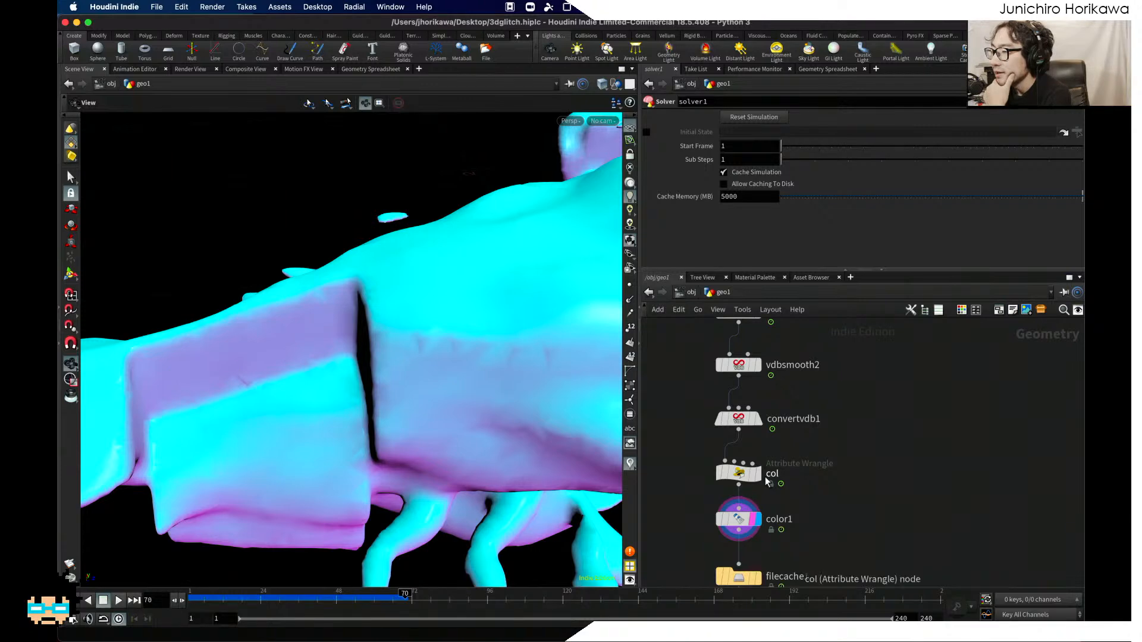
Step: Reopen solver1 and examine the broken-up creature at frame 70 from another angle
scroll(765, 513, "down", 5)
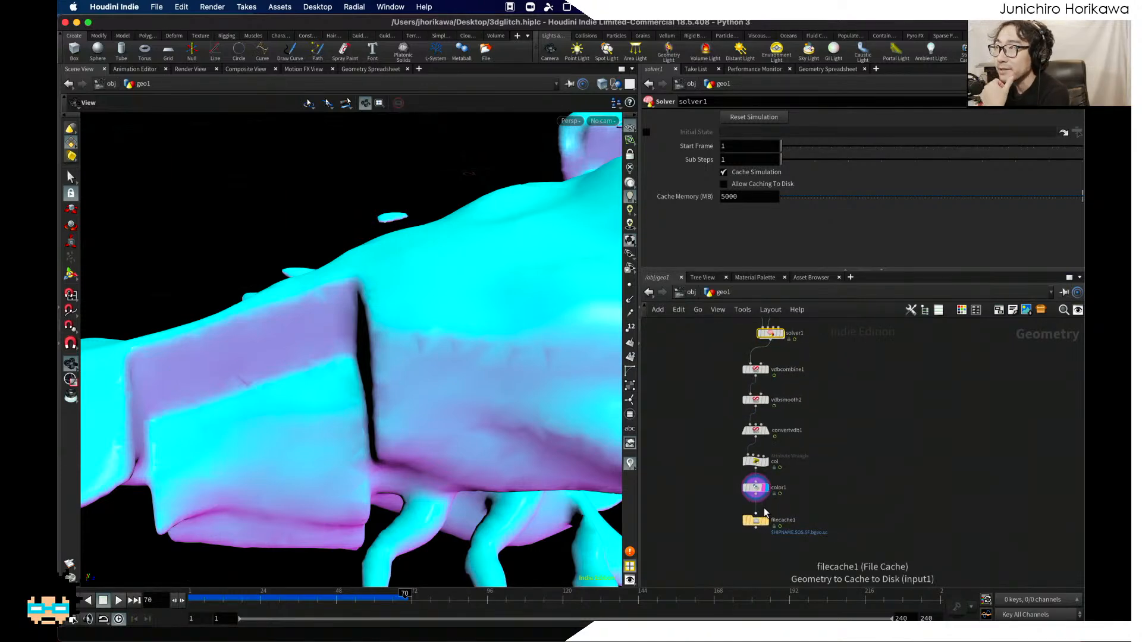
scroll(791, 404, "up", 6)
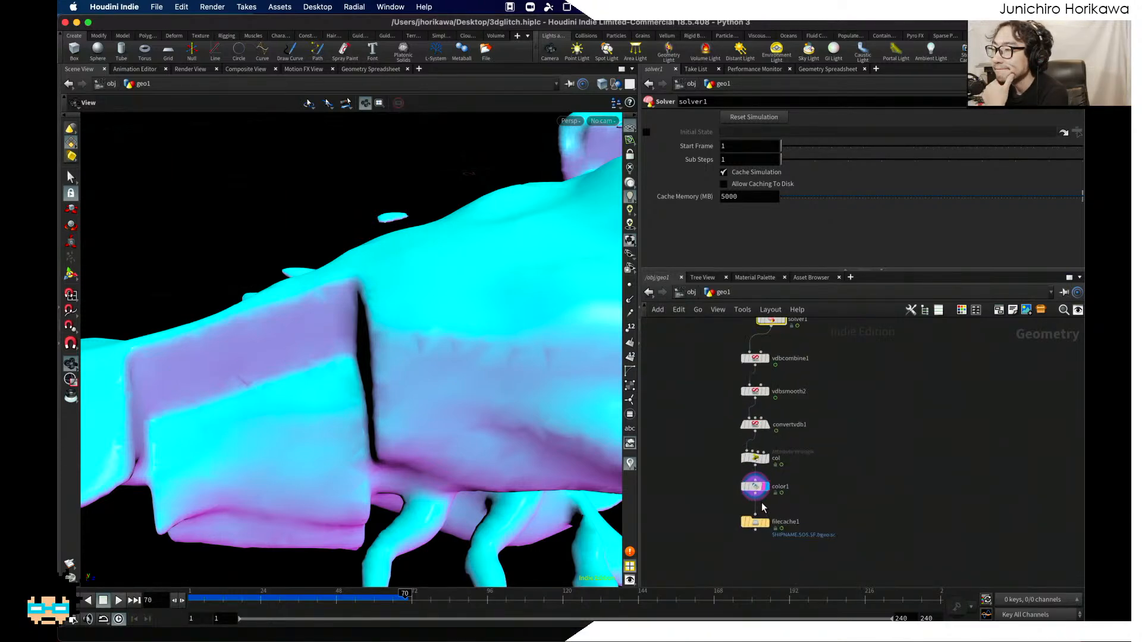
scroll(800, 411, "up", 3)
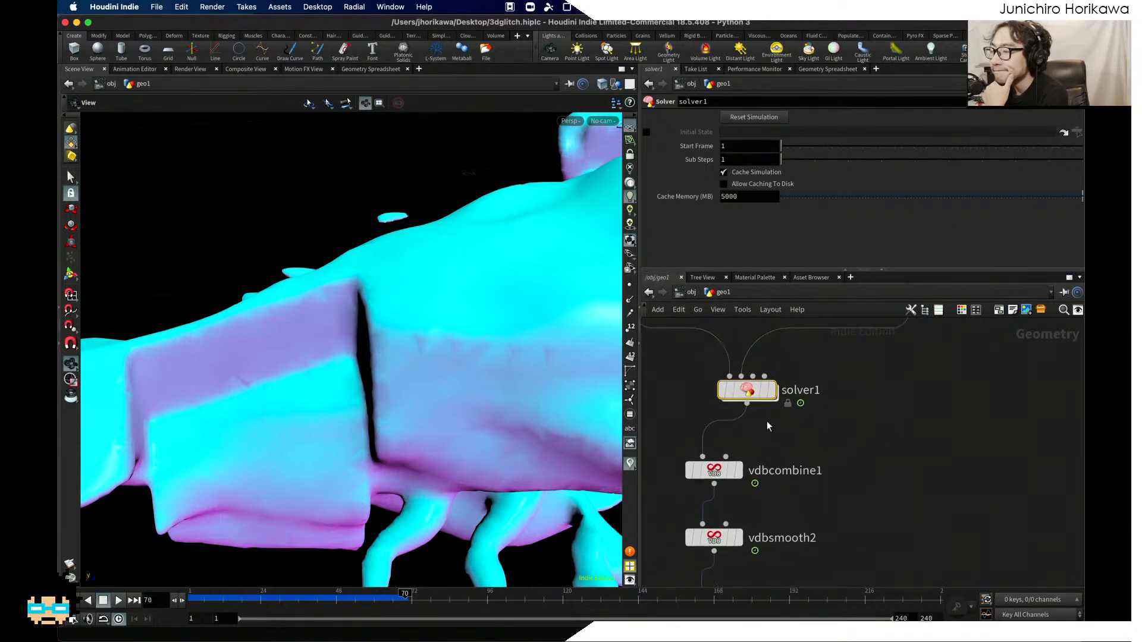
double_click(749, 393)
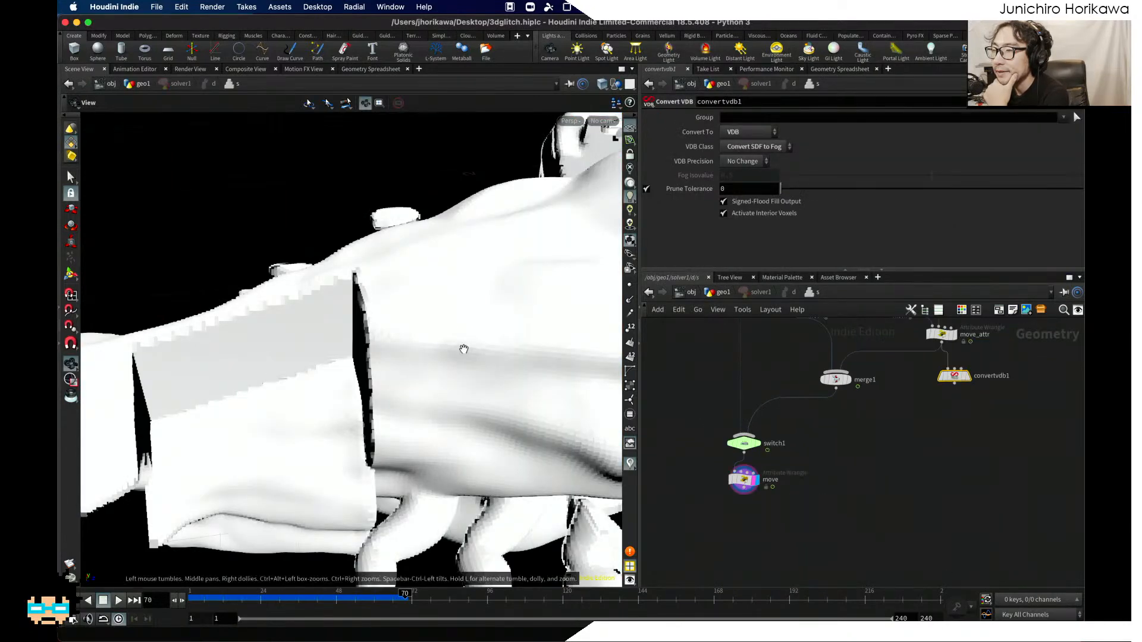
scroll(411, 350, "down", 6)
left_click_drag(406, 349, 518, 445)
scroll(674, 489, "down", 5)
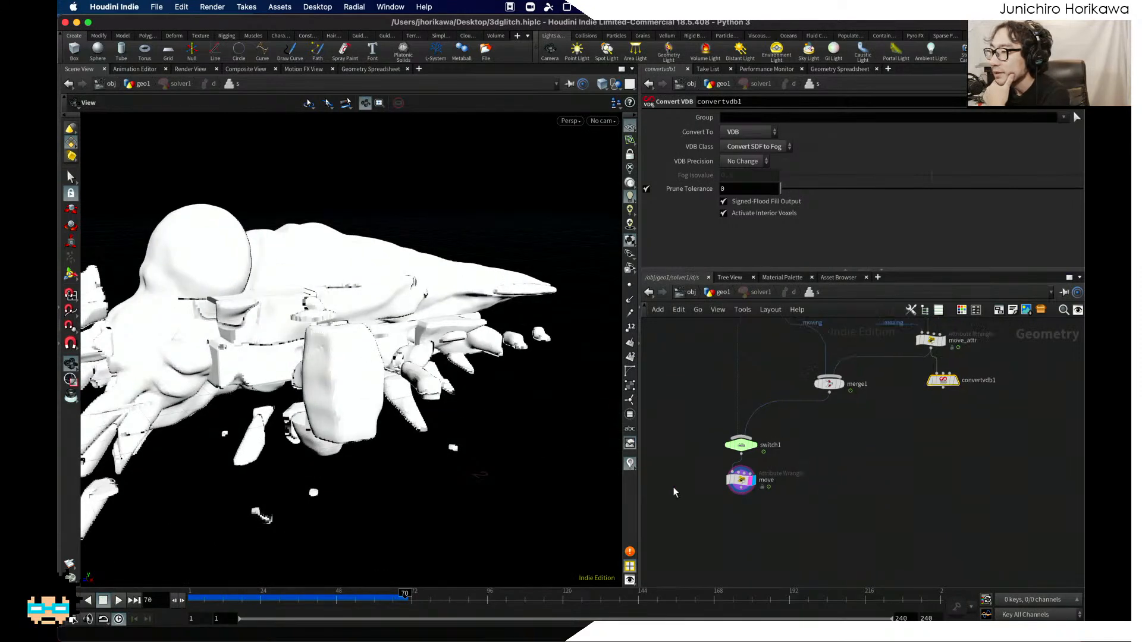
Step: Review the solver network from merge1 up through the VDB Combine nodes to sort1 and pointwrangle1
middle_click_drag(690, 385, 688, 474)
scroll(705, 473, "up", 3)
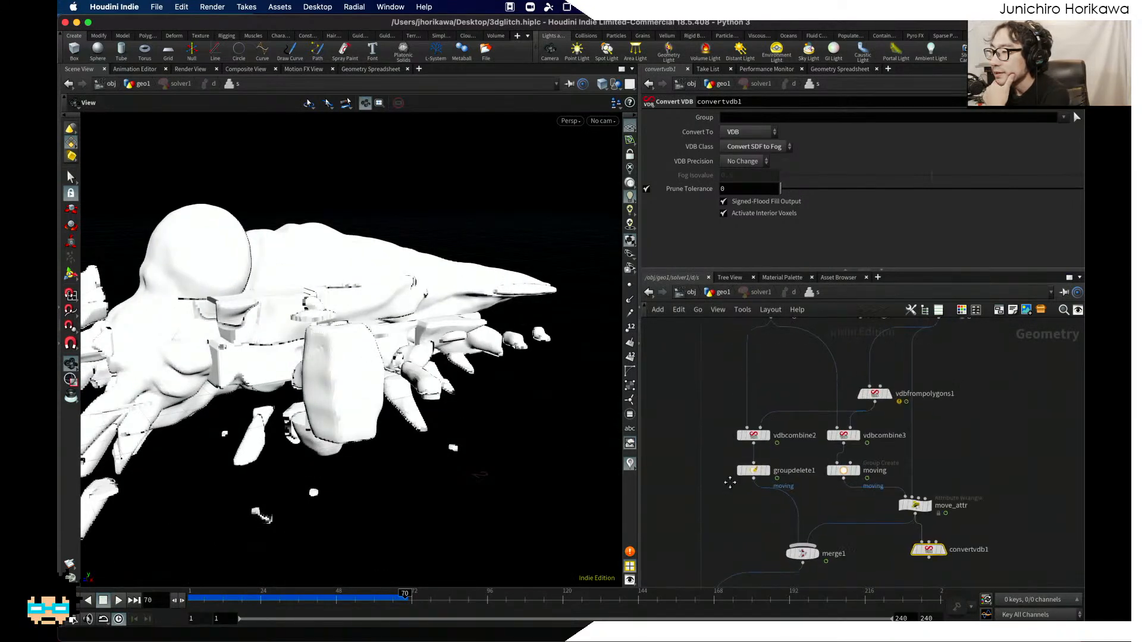
scroll(765, 369, "up", 3)
middle_click_drag(764, 415, 752, 468)
scroll(758, 430, "up", 2)
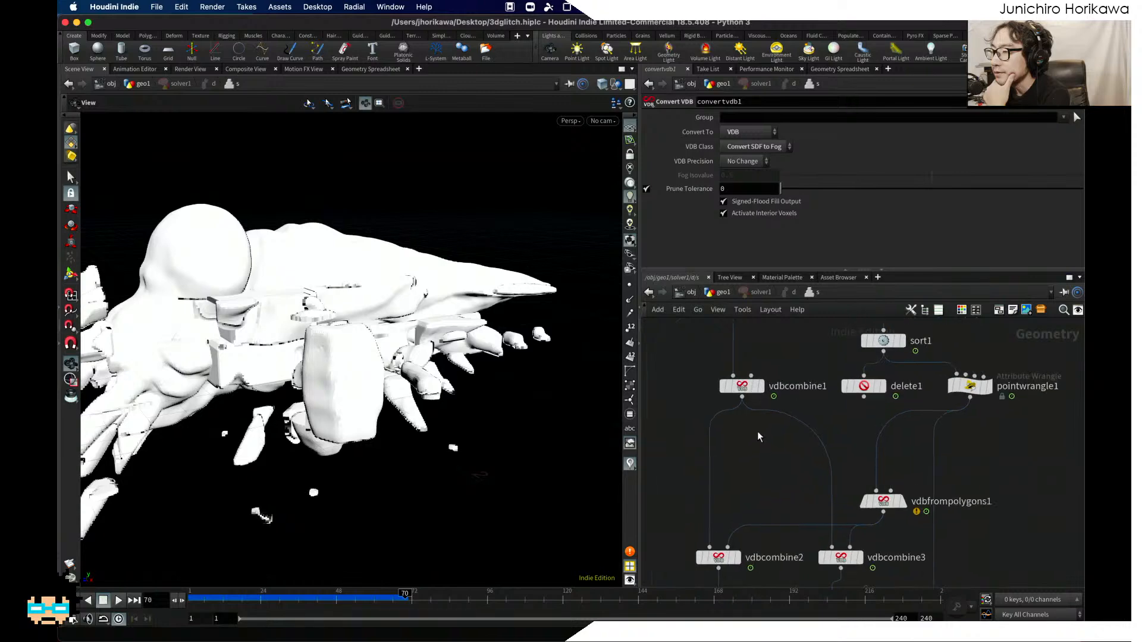
scroll(743, 358, "down", 6)
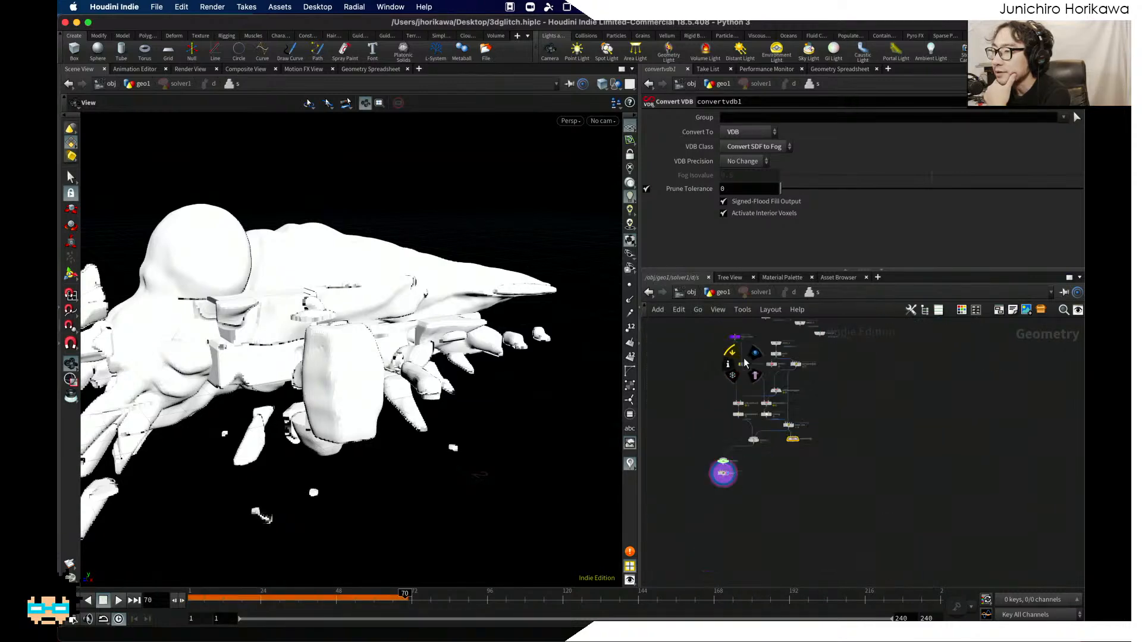
Step: Display solver1 in geo1 and play its simulation from frame 1, checking the shape from other angles
key("u")
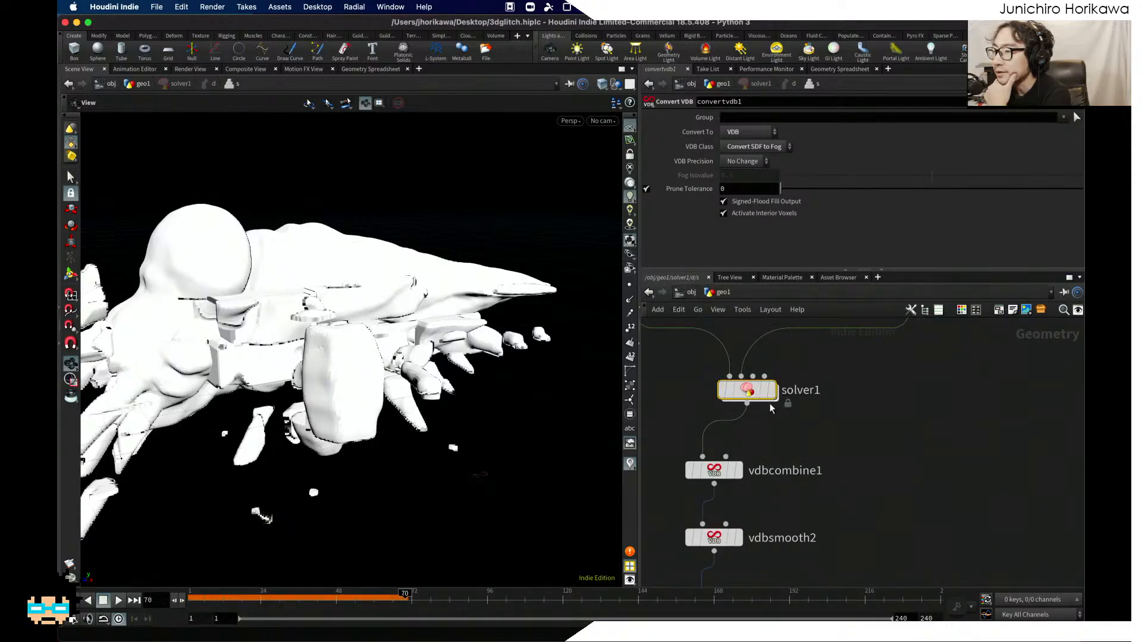
left_click(771, 390)
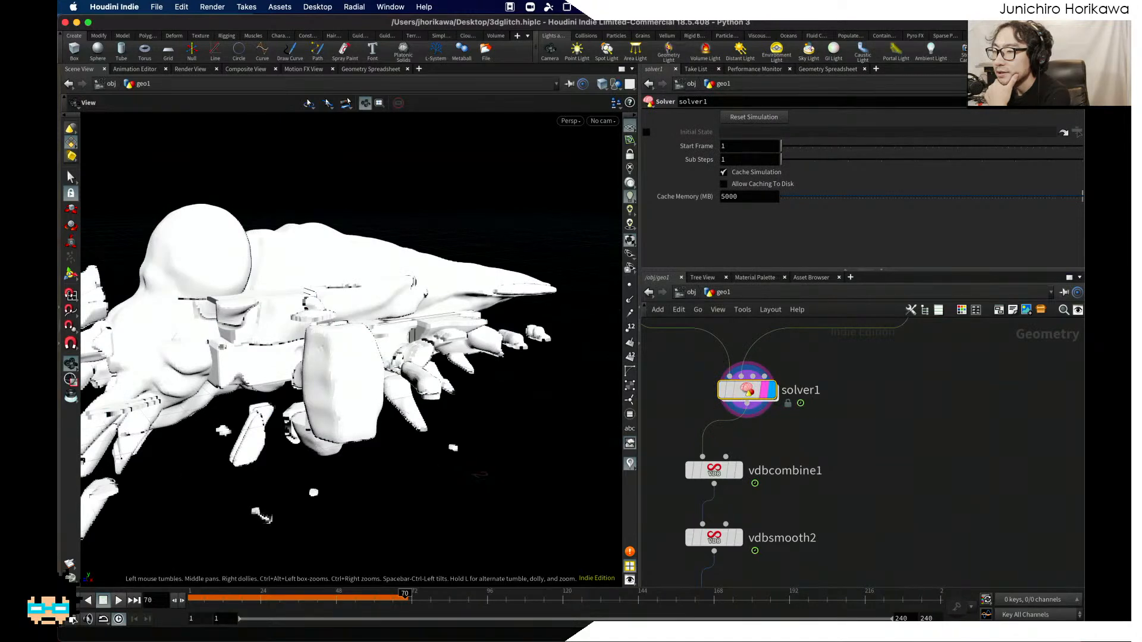
key("ctrl+Up")
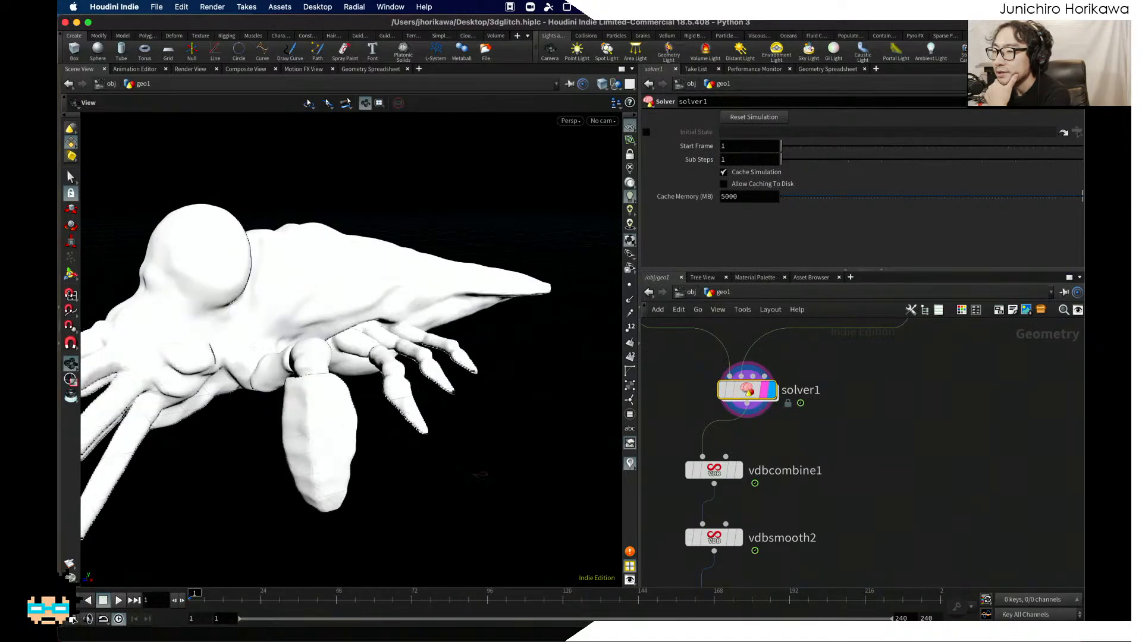
left_click(119, 600)
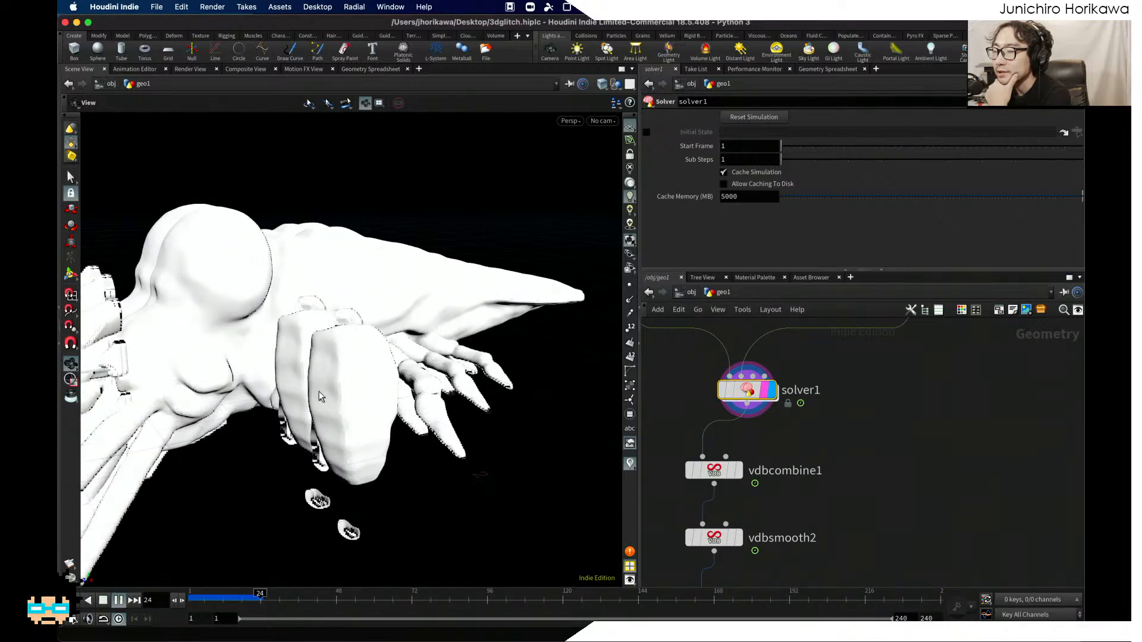
left_click_drag(320, 397, 602, 456)
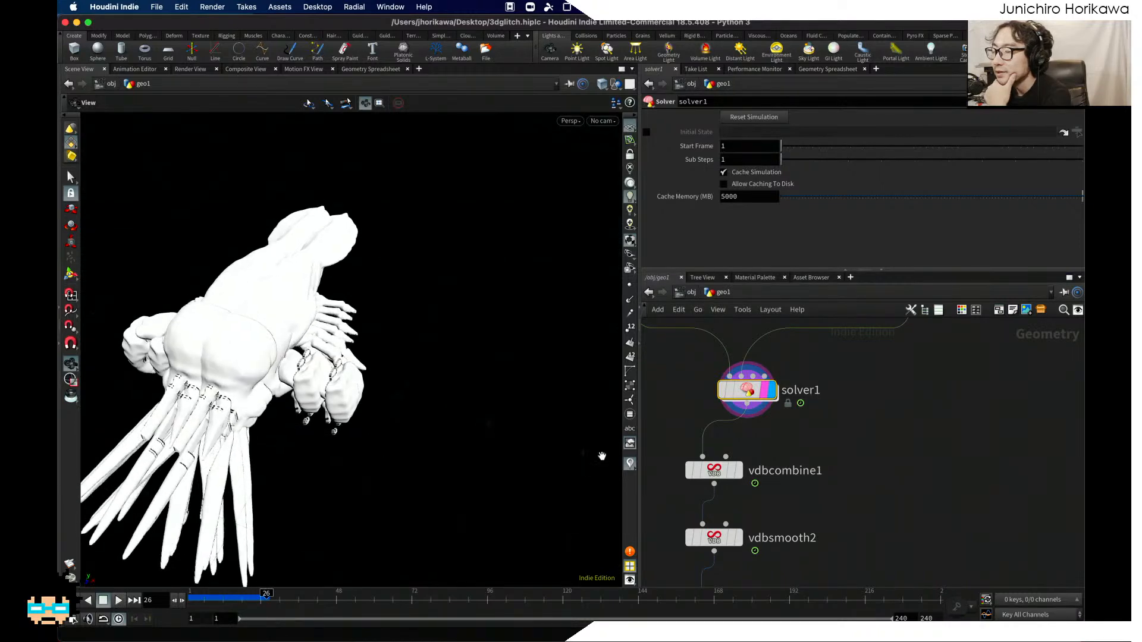
Step: Reopen solver1 to study the branches from vdbcombine1 to vdbcombine2 and vdbcombine3, and rewind to frame 1
double_click(746, 392)
scroll(752, 433, "up", 6)
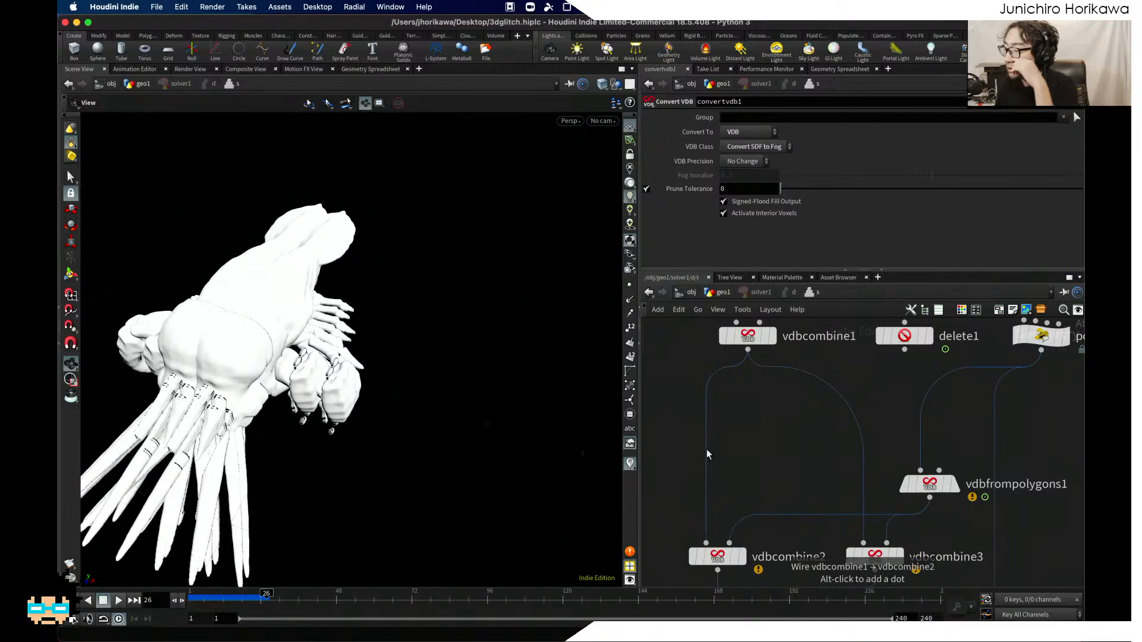
key("ctrl+Up")
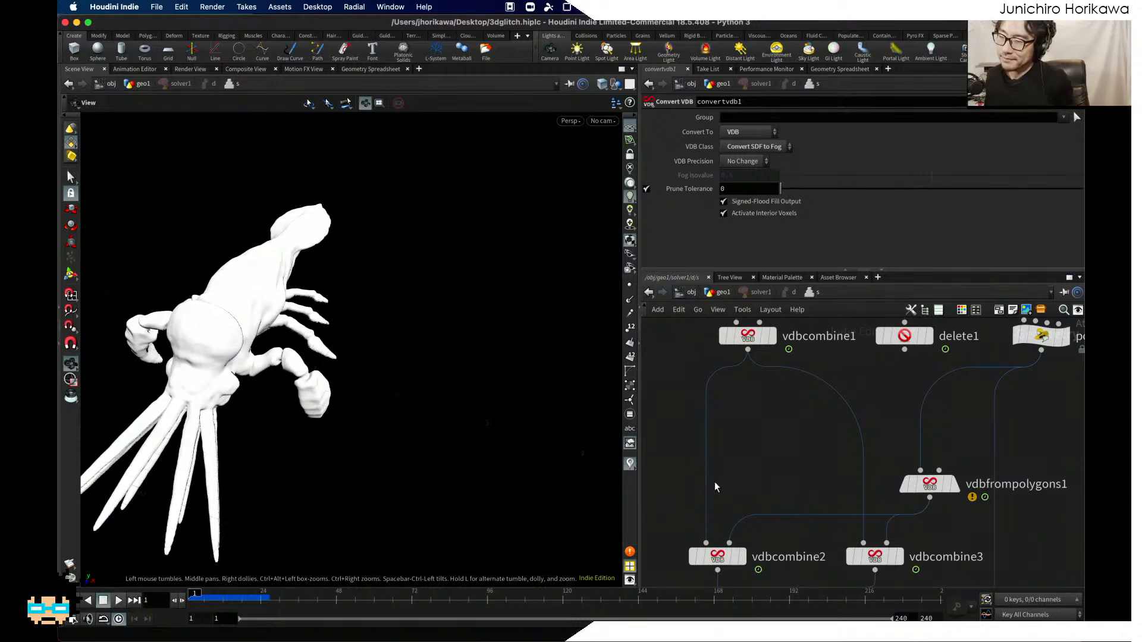
Step: Return to geo1 and scrub through the early simulation frames of solver1, ending at frame 1
left_click(720, 293)
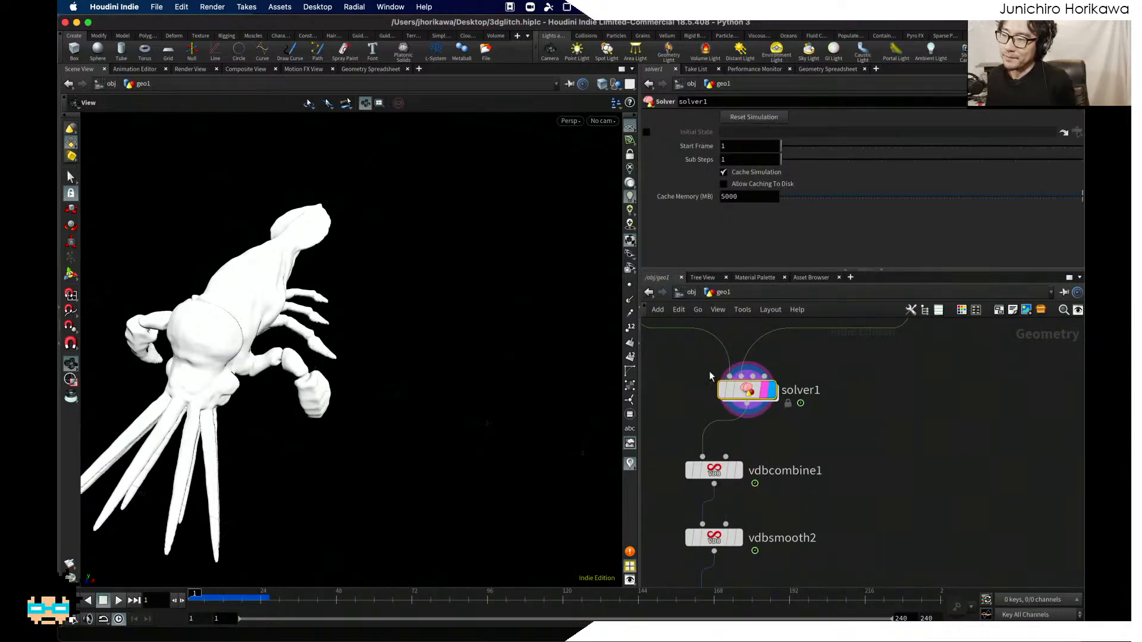
left_click(239, 594)
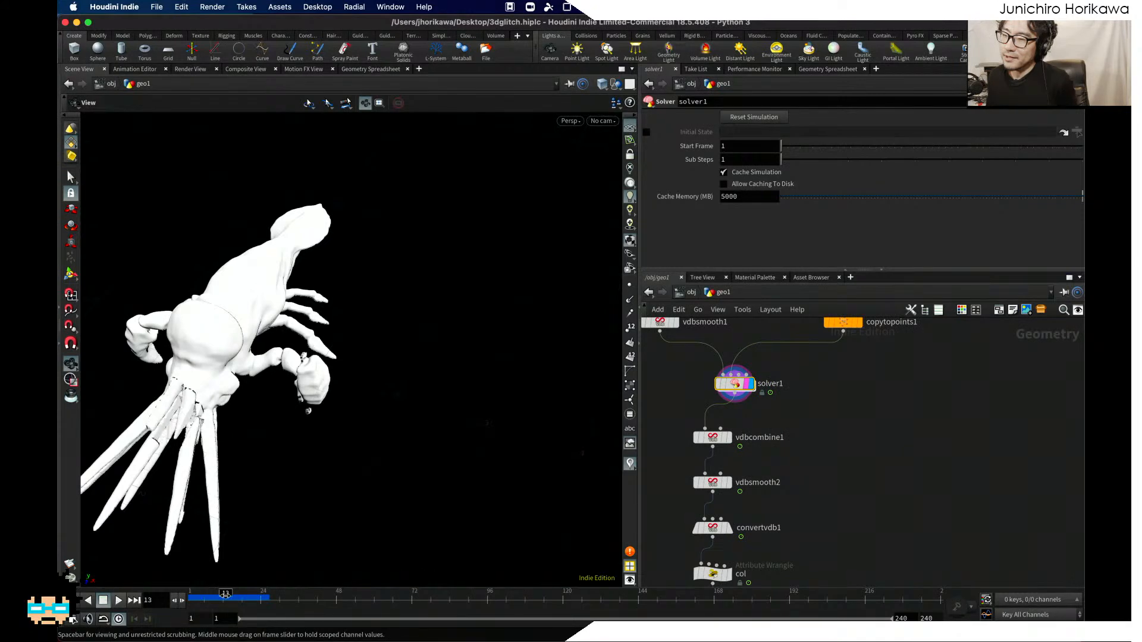
left_click_drag(239, 595, 194, 594)
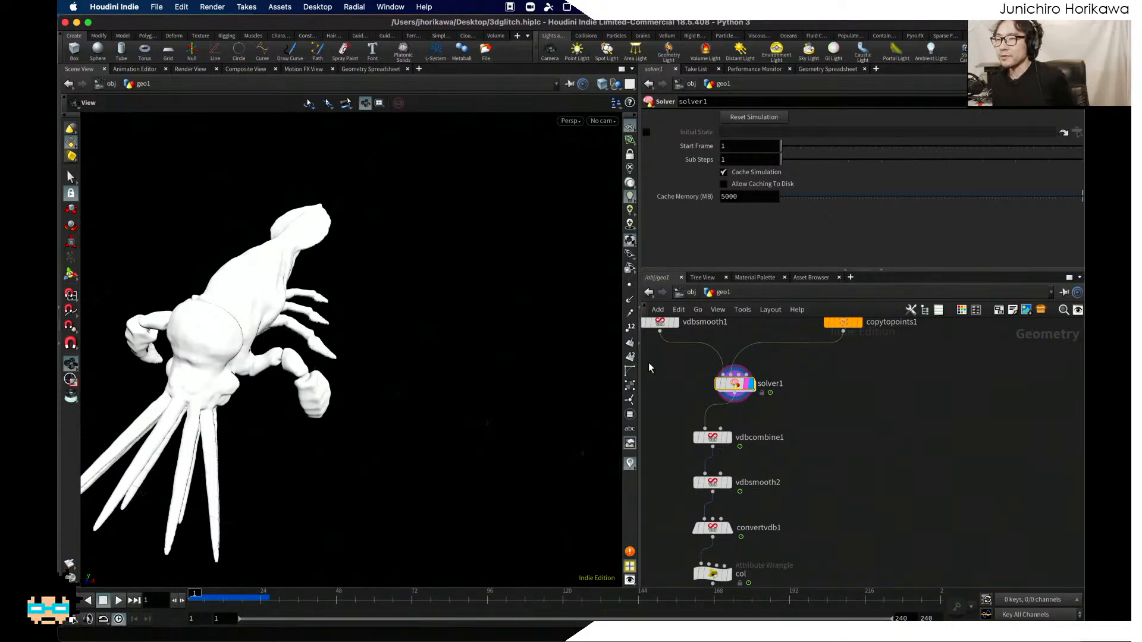
Step: Step out to the object level, re-enter geo1 and look over solver1, vdbcombine1 and vdbsmooth2
left_click(690, 292)
mouse_move(872, 460)
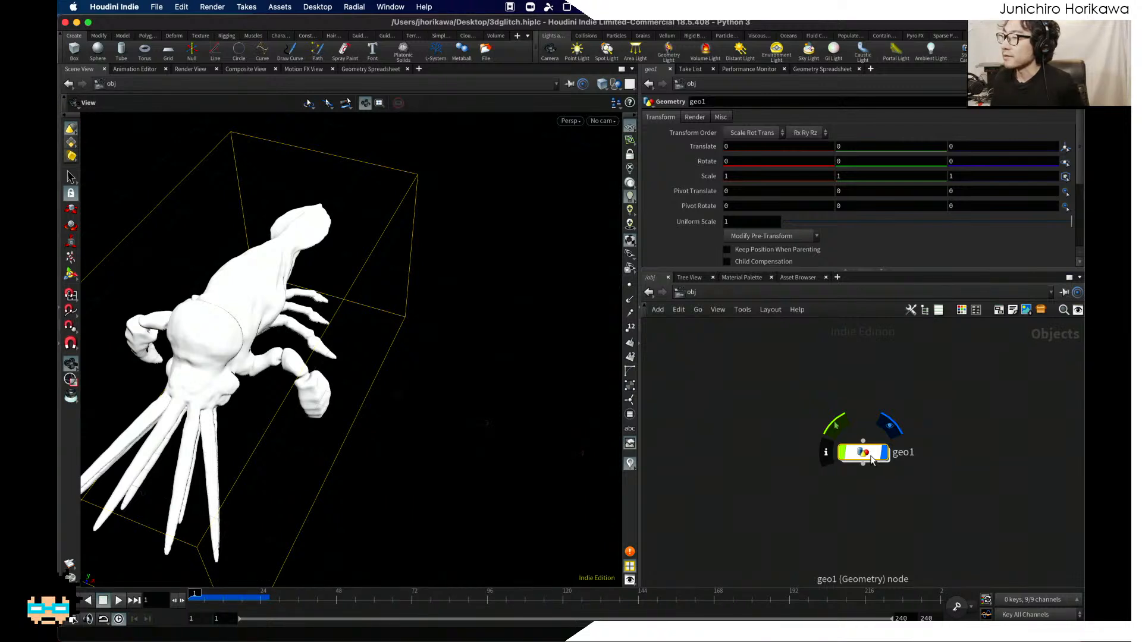
double_click(865, 453)
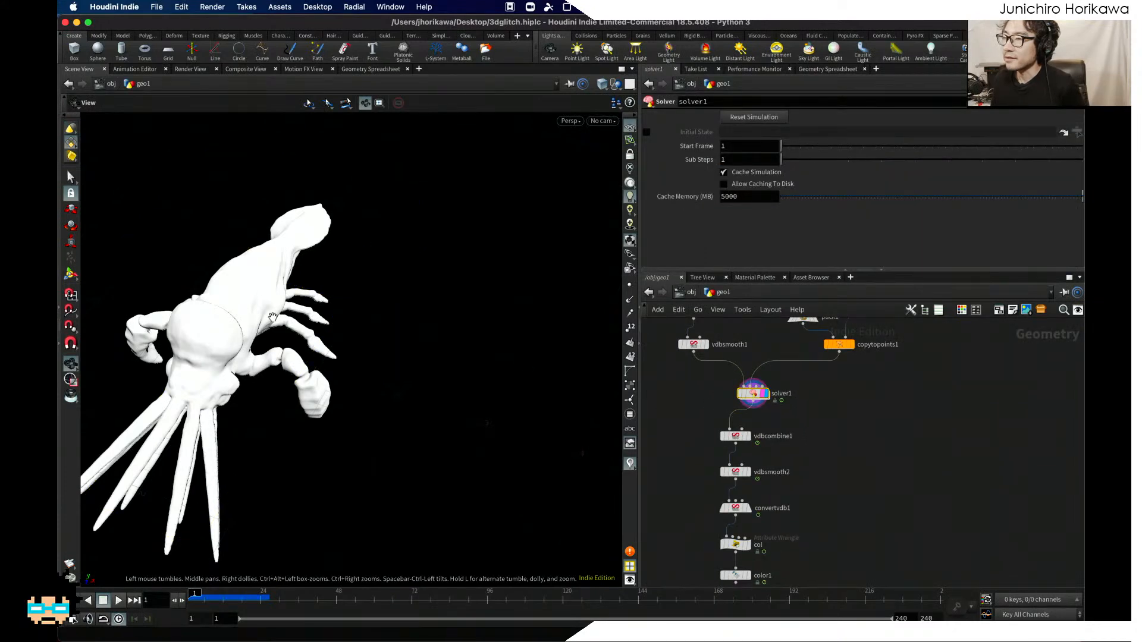
scroll(743, 462, "up", 5)
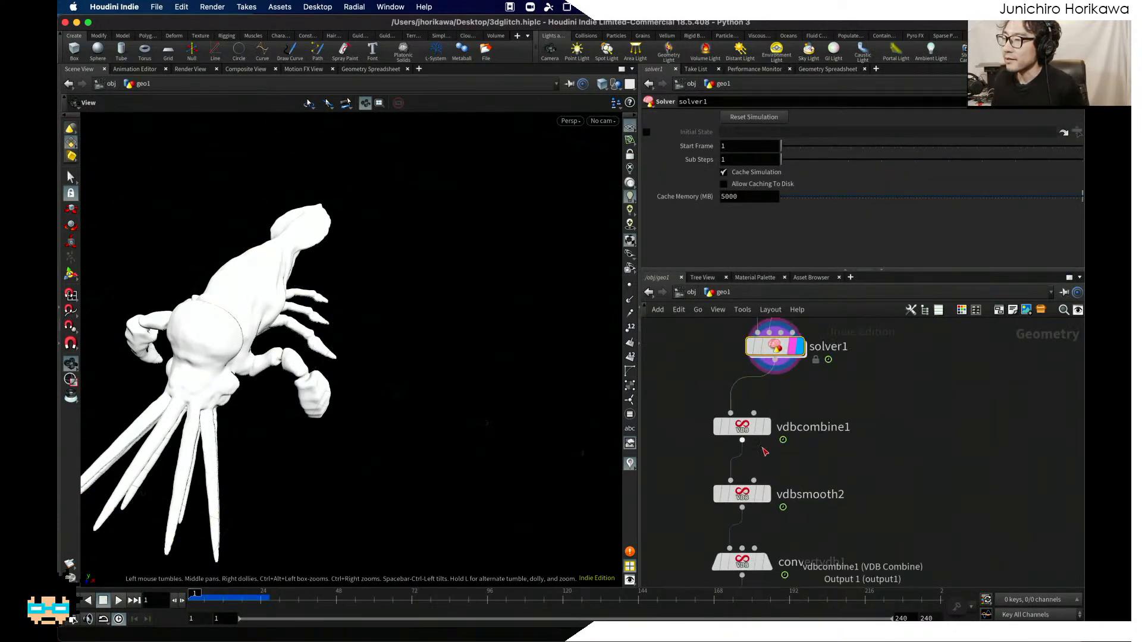
middle_click_drag(766, 465, 811, 495)
mouse_move(788, 465)
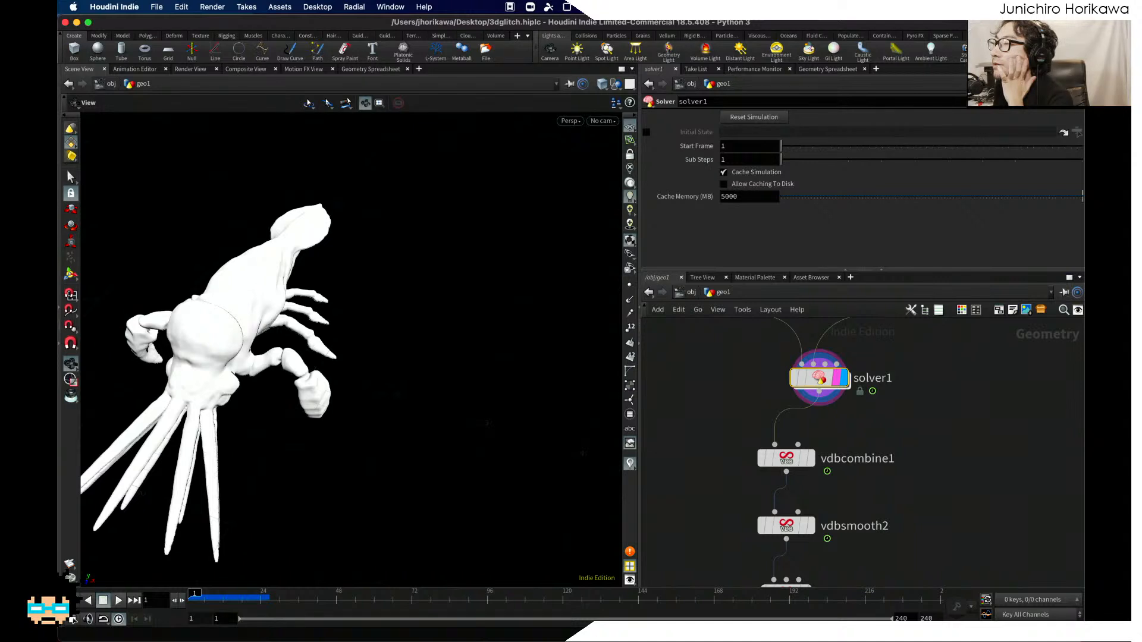
Step: Review solver1's simulation up to frame 30 and reopen its inner network at frame 1
scroll(544, 224, "down", 1)
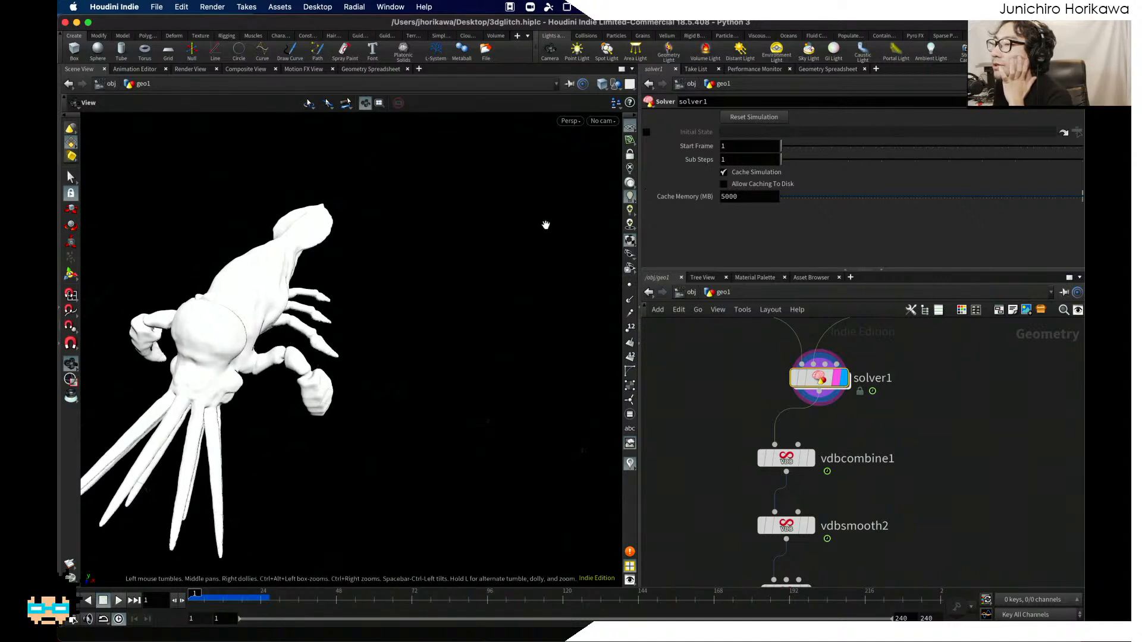
left_click_drag(238, 602, 180, 598)
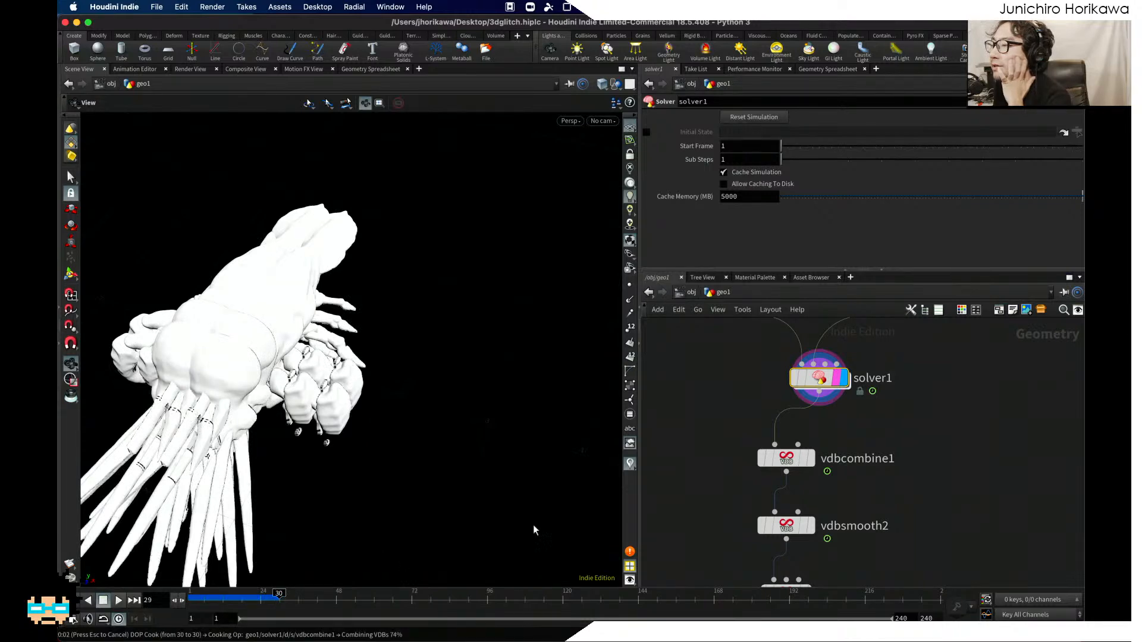
double_click(822, 378)
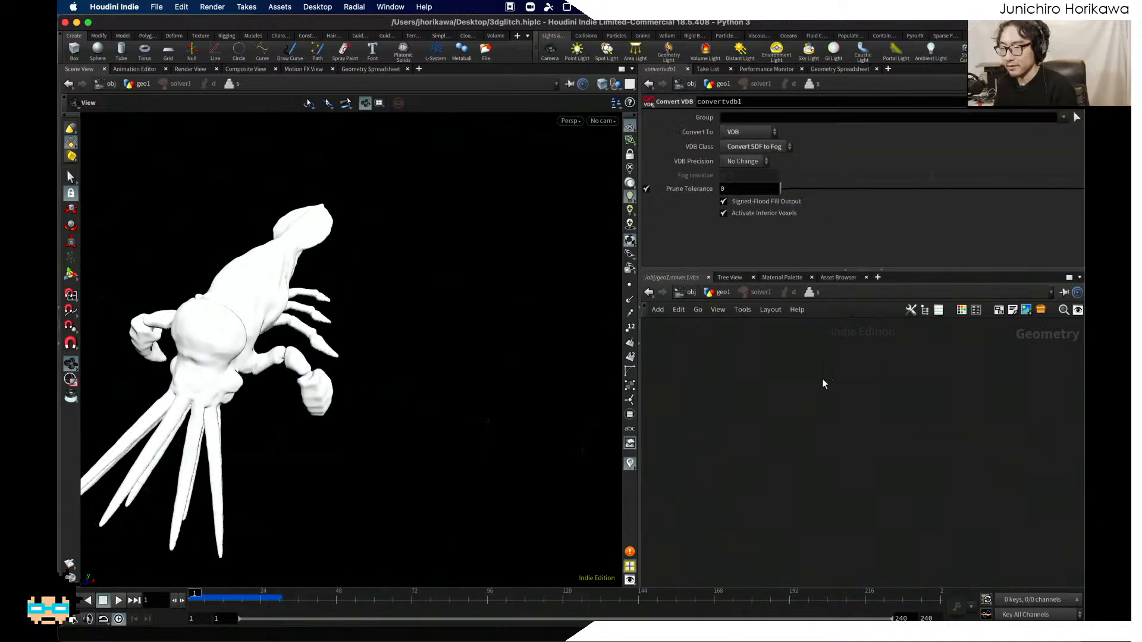
Step: Return to geo1, reset the solver1 simulation and play it through to frame 92
scroll(894, 458, "up", 5)
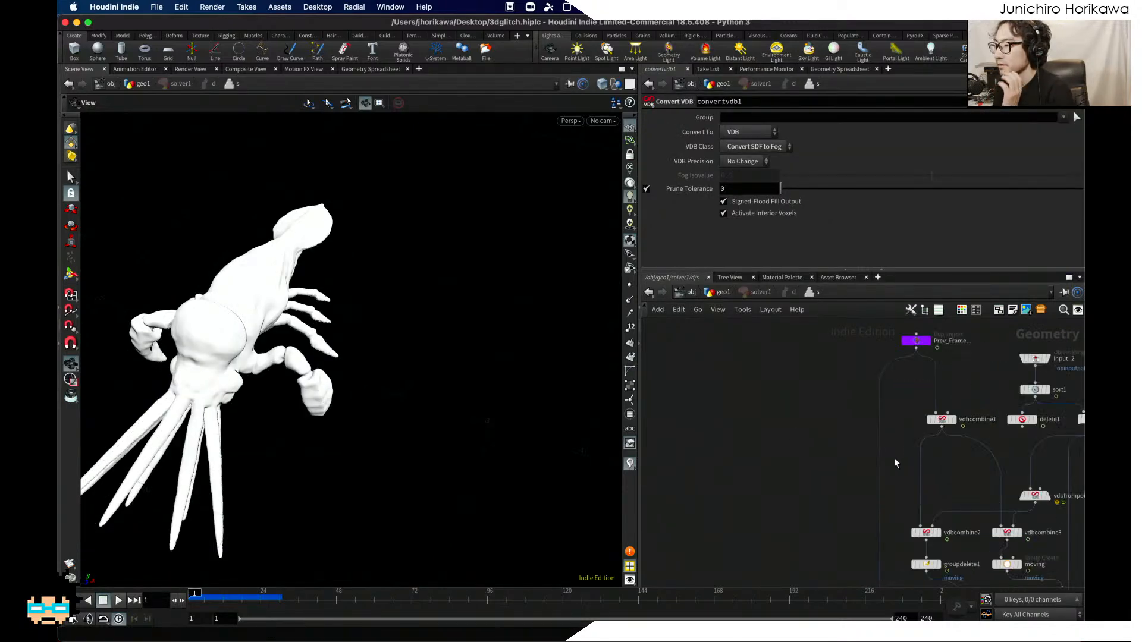
left_click(722, 293)
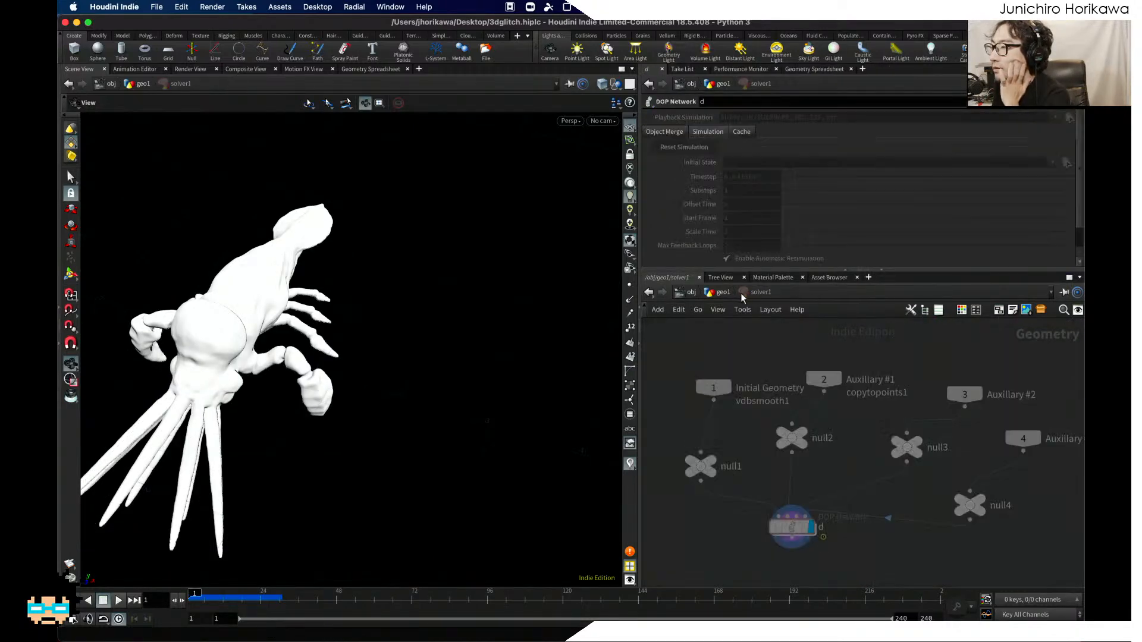
left_click(756, 118)
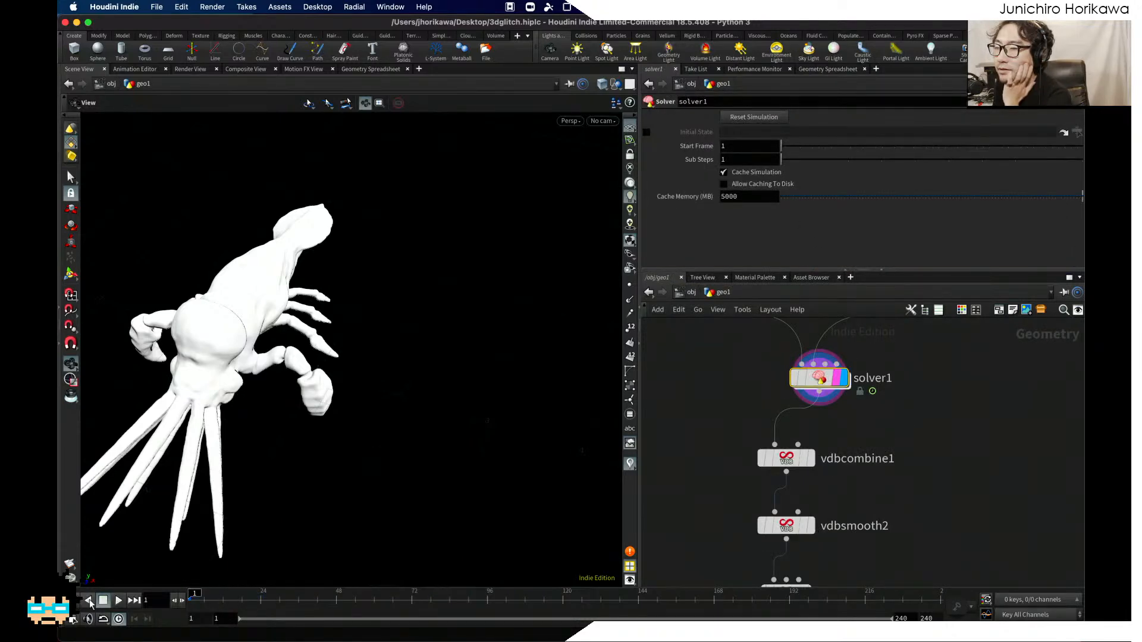
left_click(118, 601)
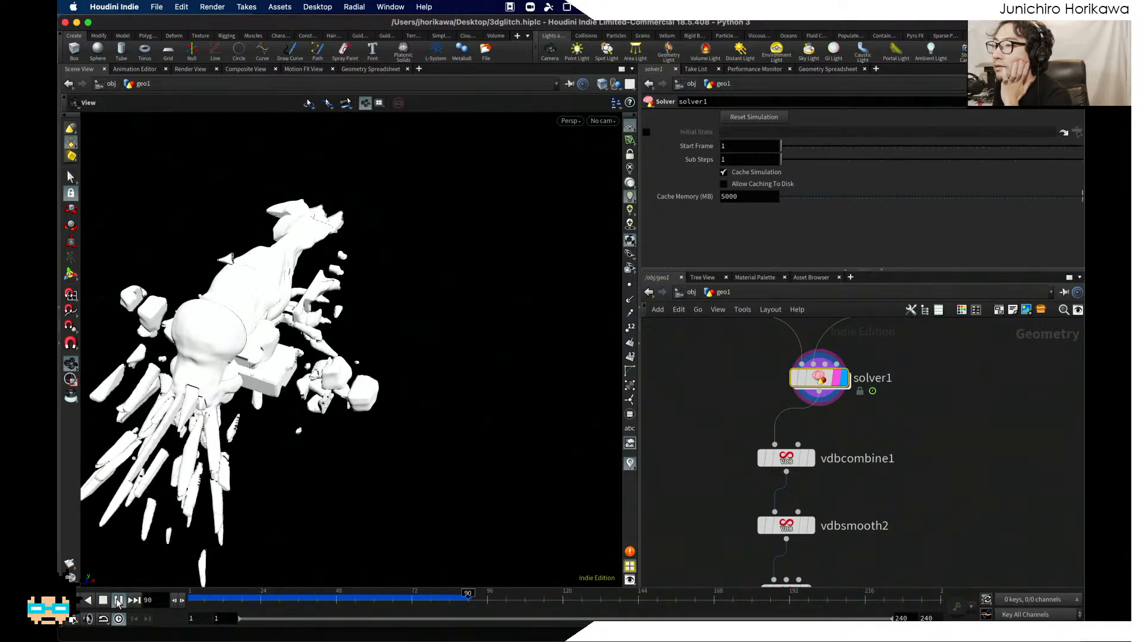
left_click(119, 600)
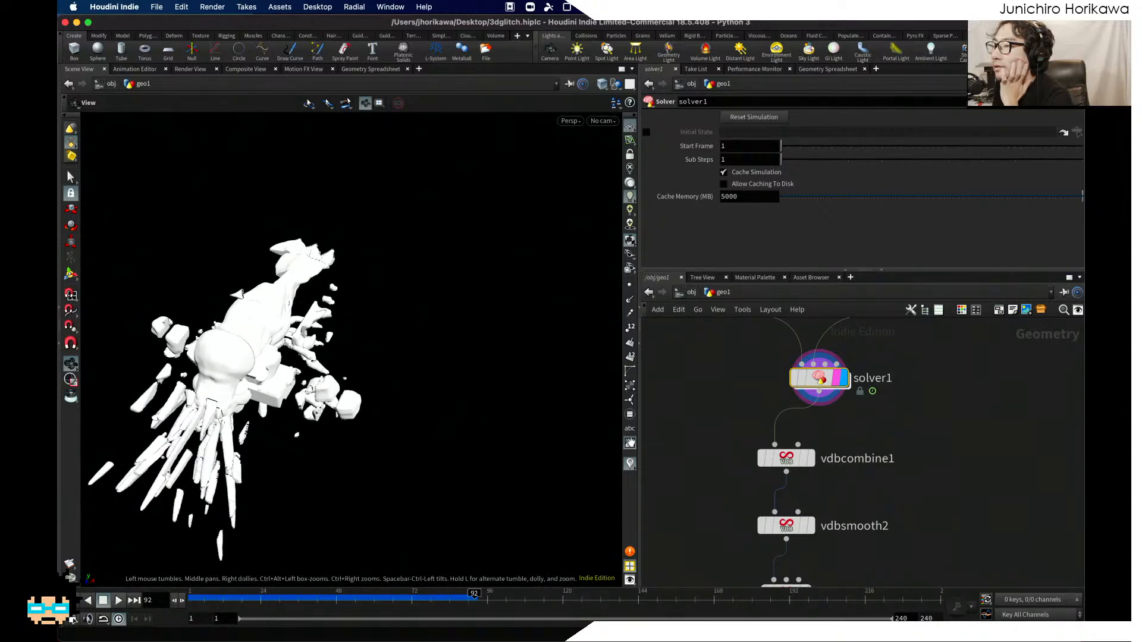
Step: Display testgeometry_squab1 together with the glitched pieces and compare the two from several angles
scroll(685, 444, "down", 2)
scroll(694, 395, "down", 3)
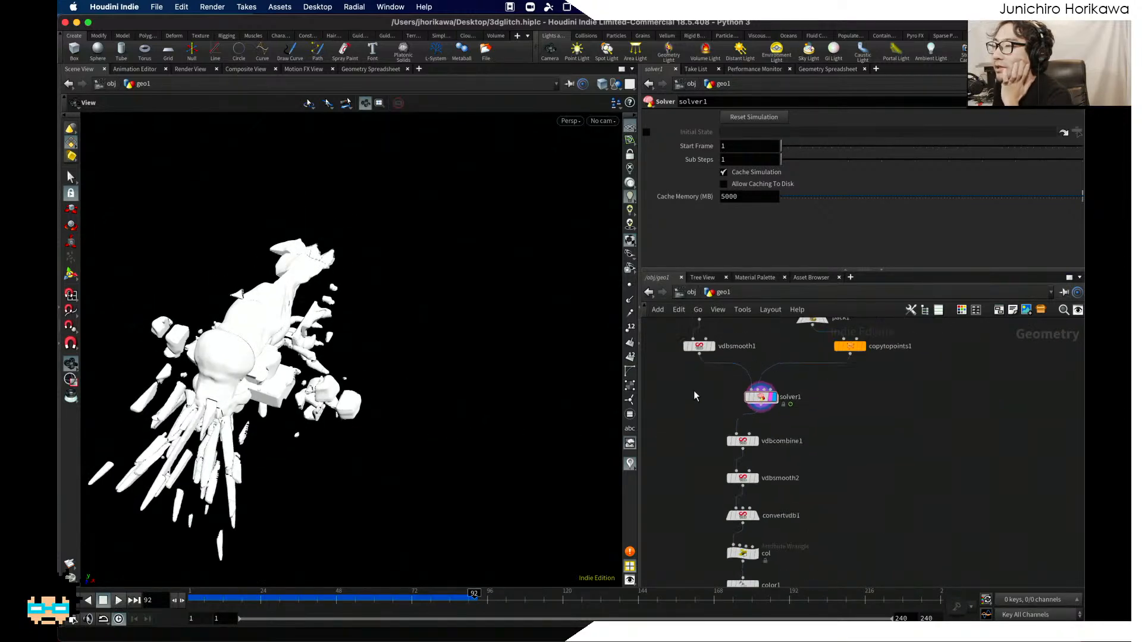
middle_click_drag(691, 391, 706, 472)
middle_click_drag(750, 333, 741, 406)
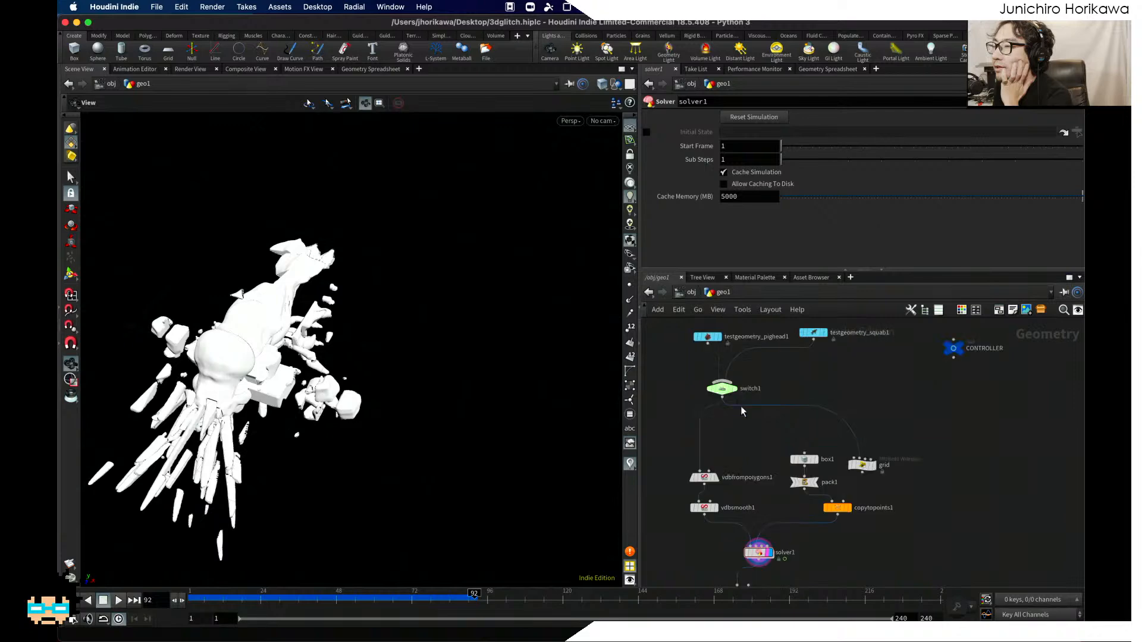
scroll(752, 392, "up", 2)
middle_click_drag(846, 321, 833, 357)
scroll(833, 354, "up", 3)
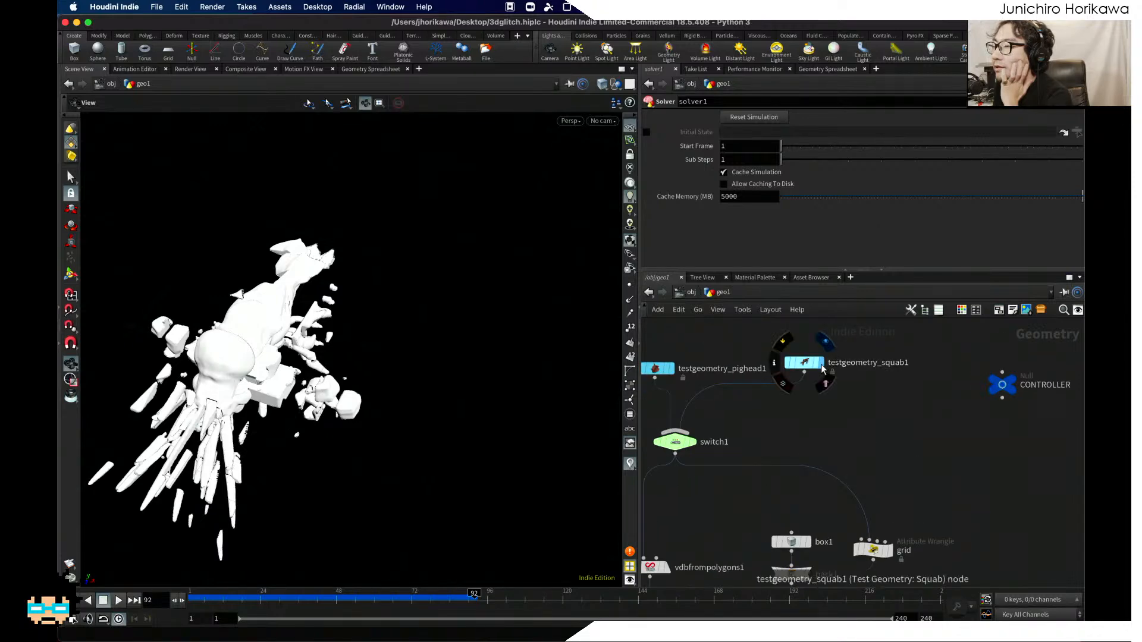
left_click(825, 384)
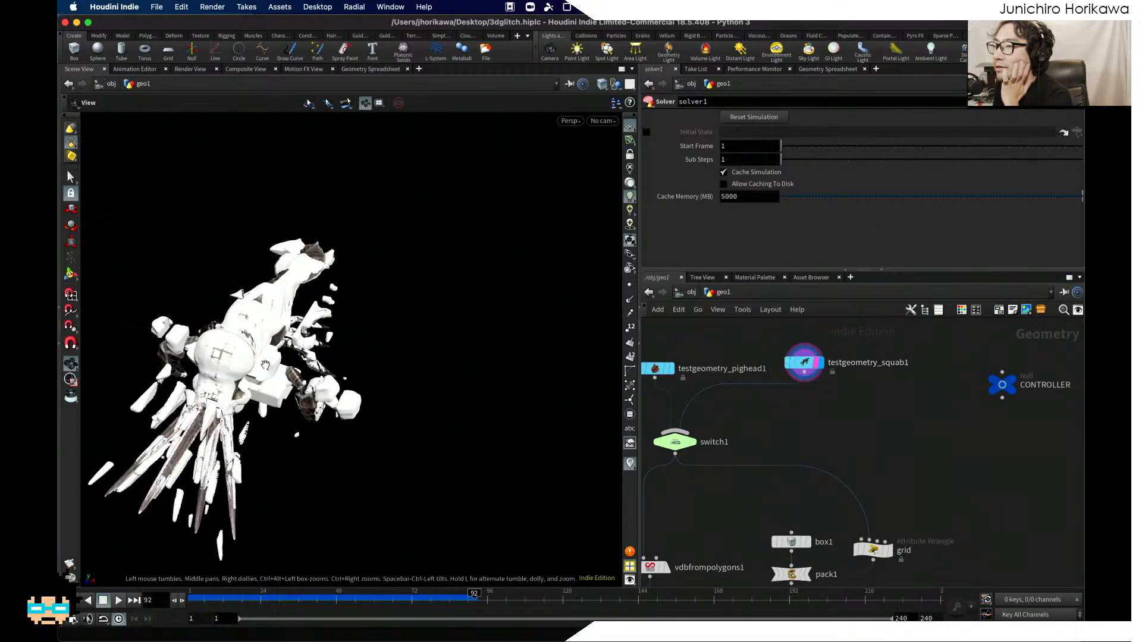
scroll(321, 389, "up", 3)
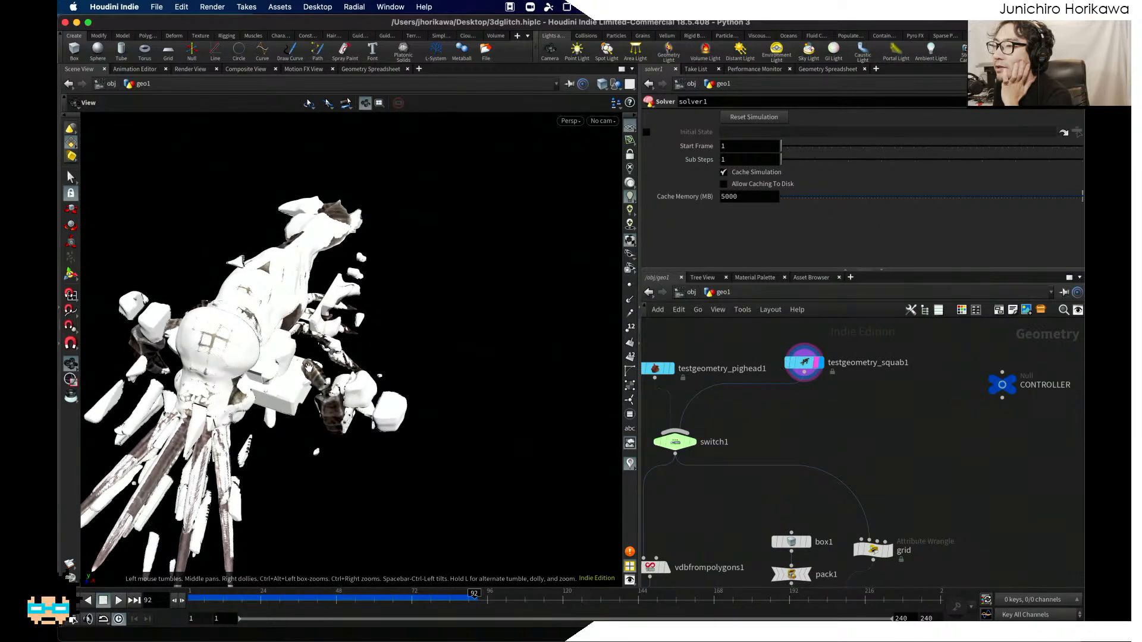
left_click_drag(309, 367, 311, 353)
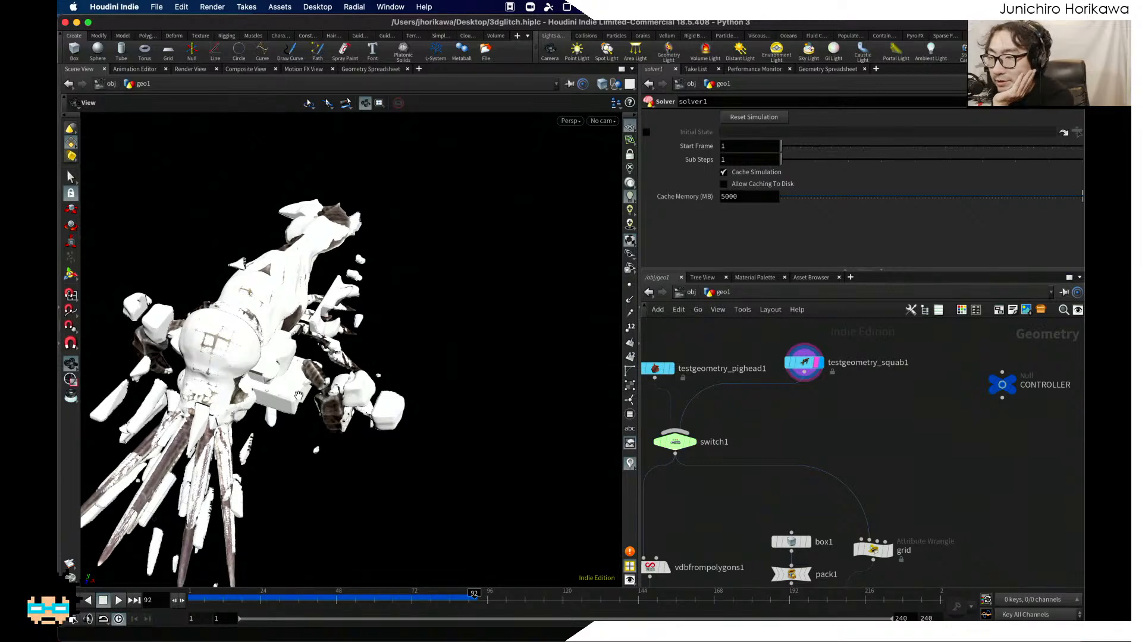
left_click_drag(268, 389, 325, 400)
middle_click_drag(768, 428, 819, 404)
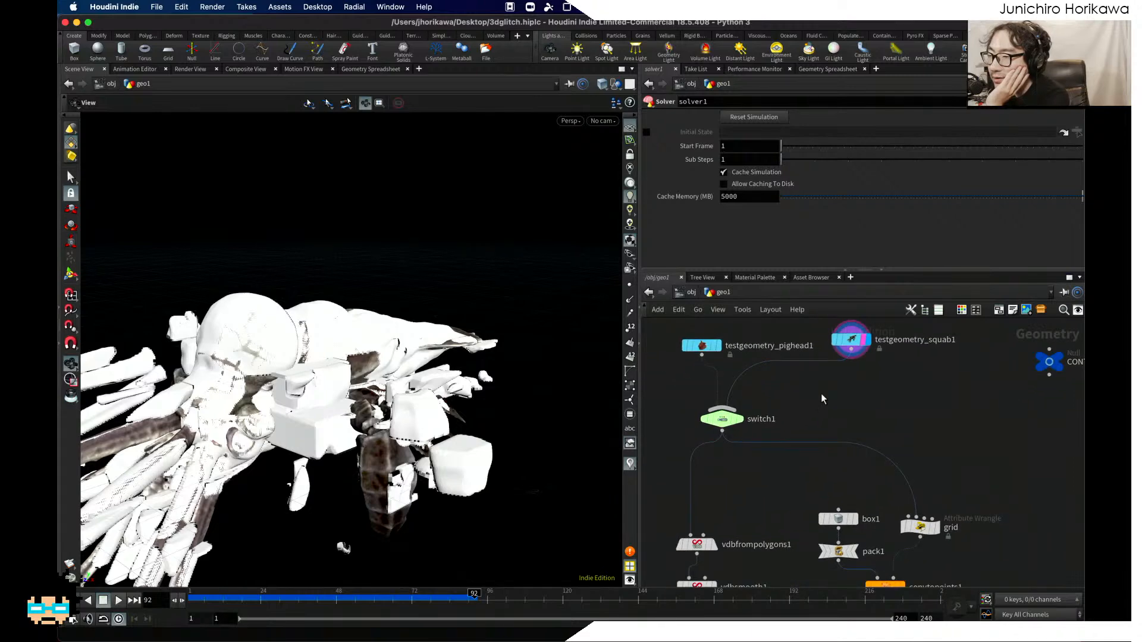
scroll(833, 369, "up", 1)
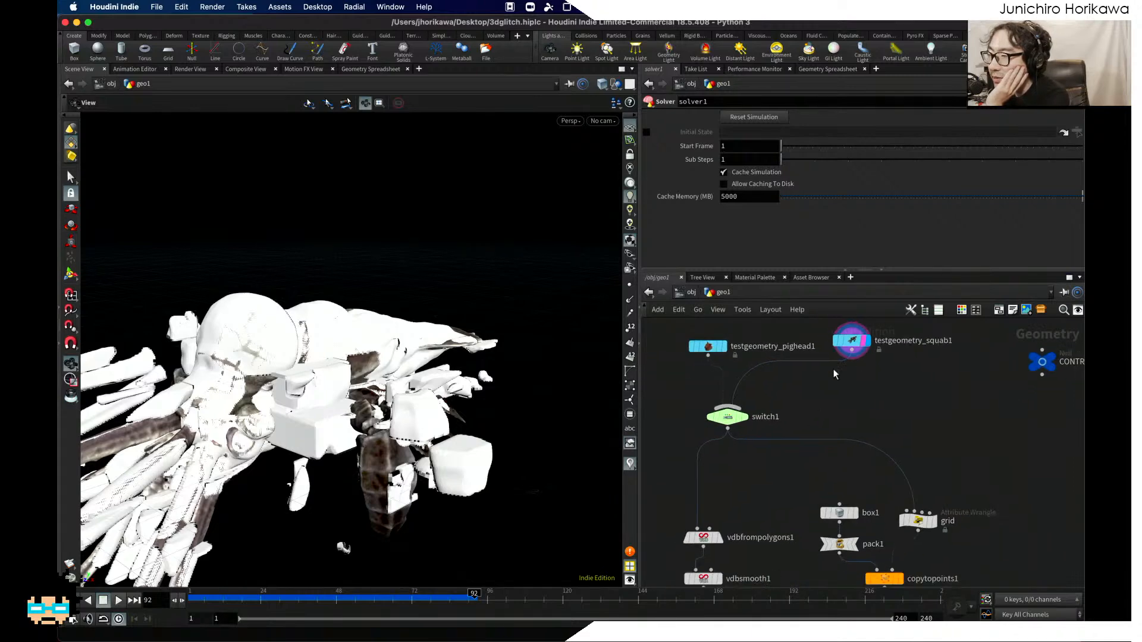
Step: Select switch1, display solver1 again and examine its broken-off pieces from several angles
left_click(742, 423)
scroll(790, 382, "down", 3)
scroll(790, 434, "up", 2)
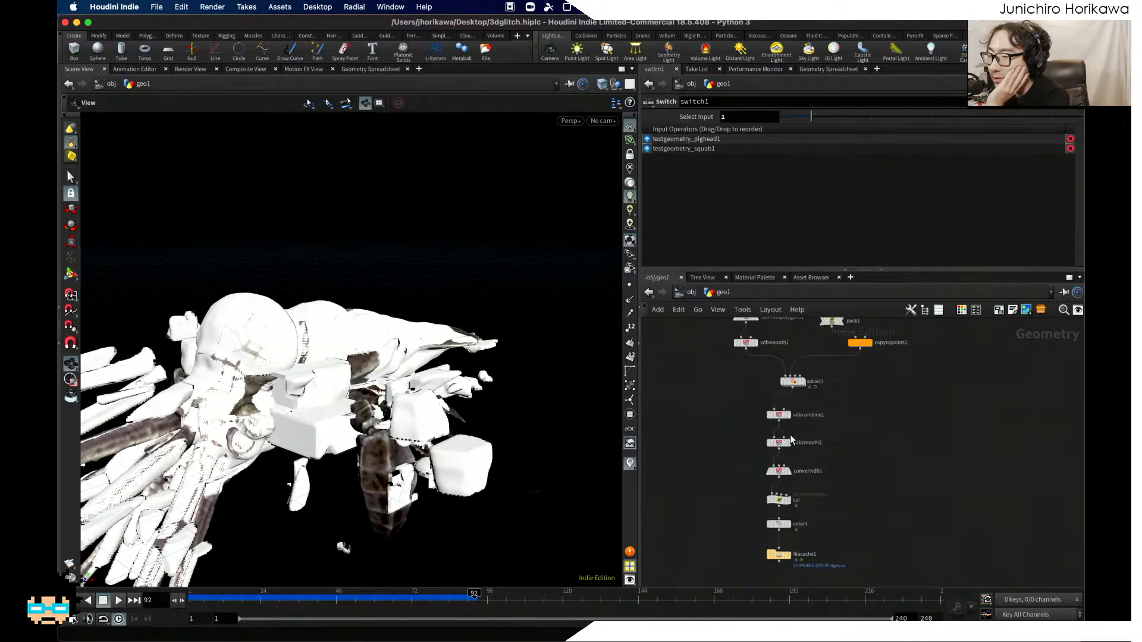
scroll(790, 435, "up", 2)
mouse_move(785, 358)
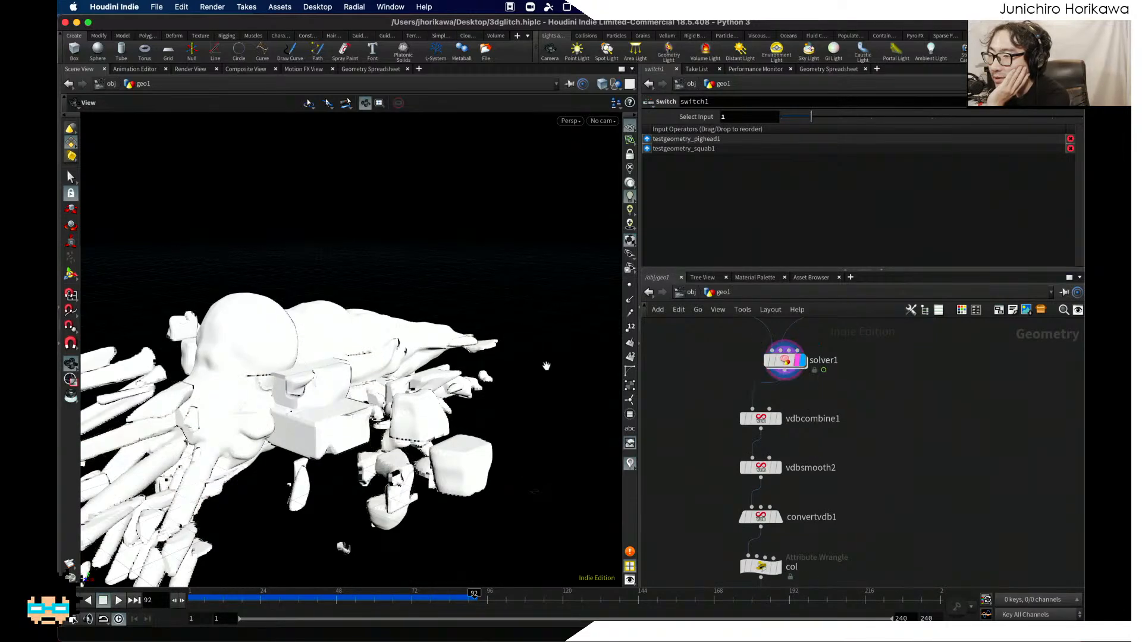
left_click_drag(546, 366, 461, 375)
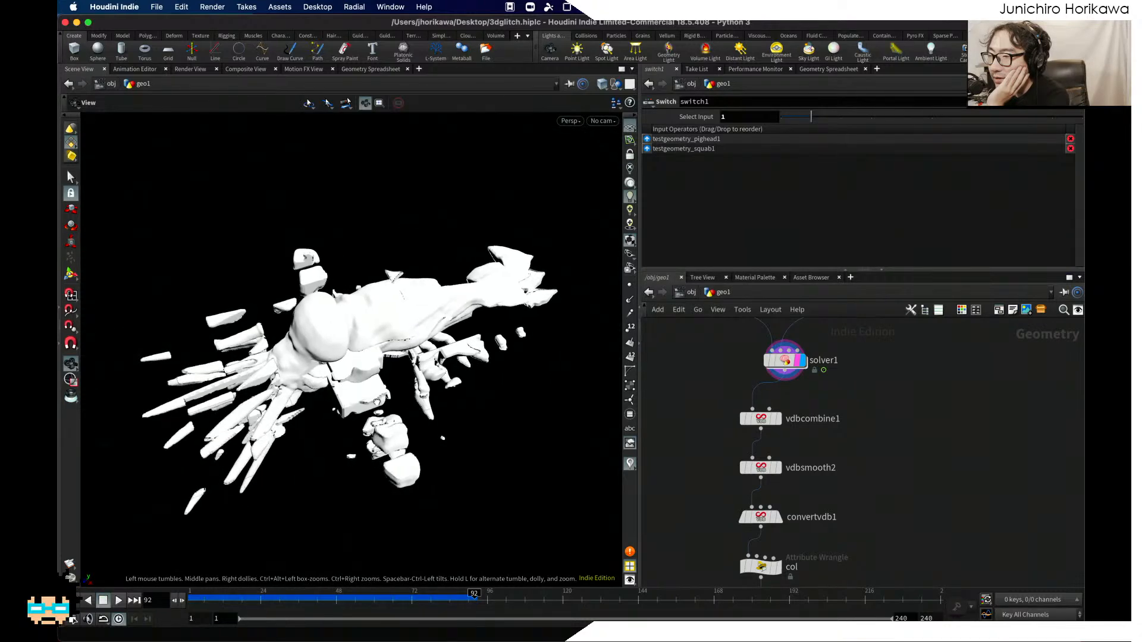
scroll(373, 403, "up", 8)
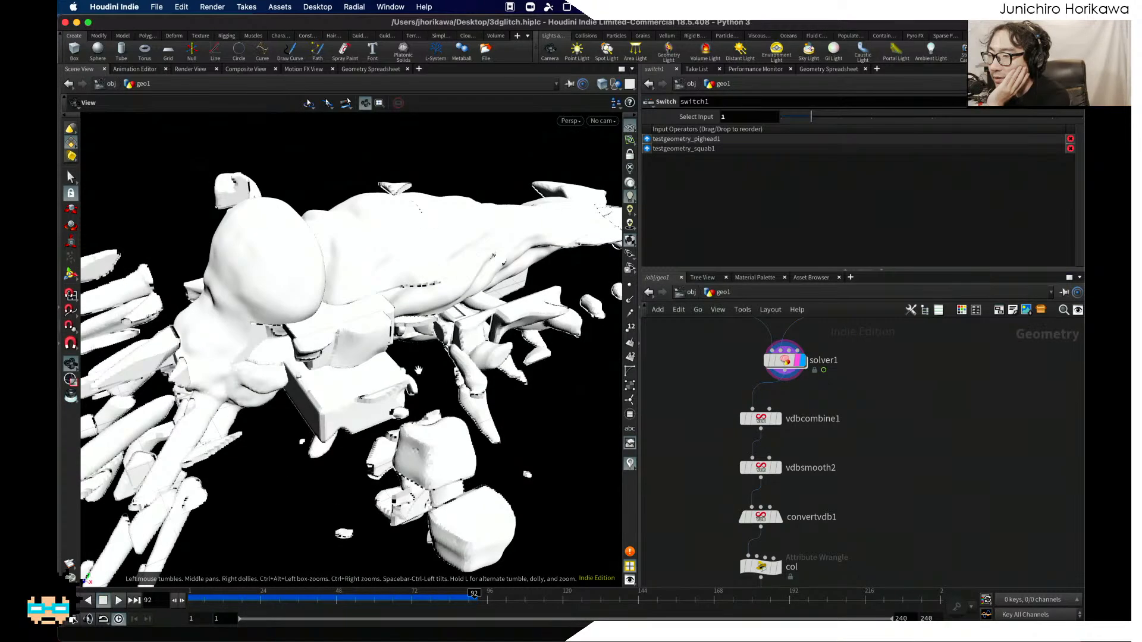
scroll(431, 357, "down", 3)
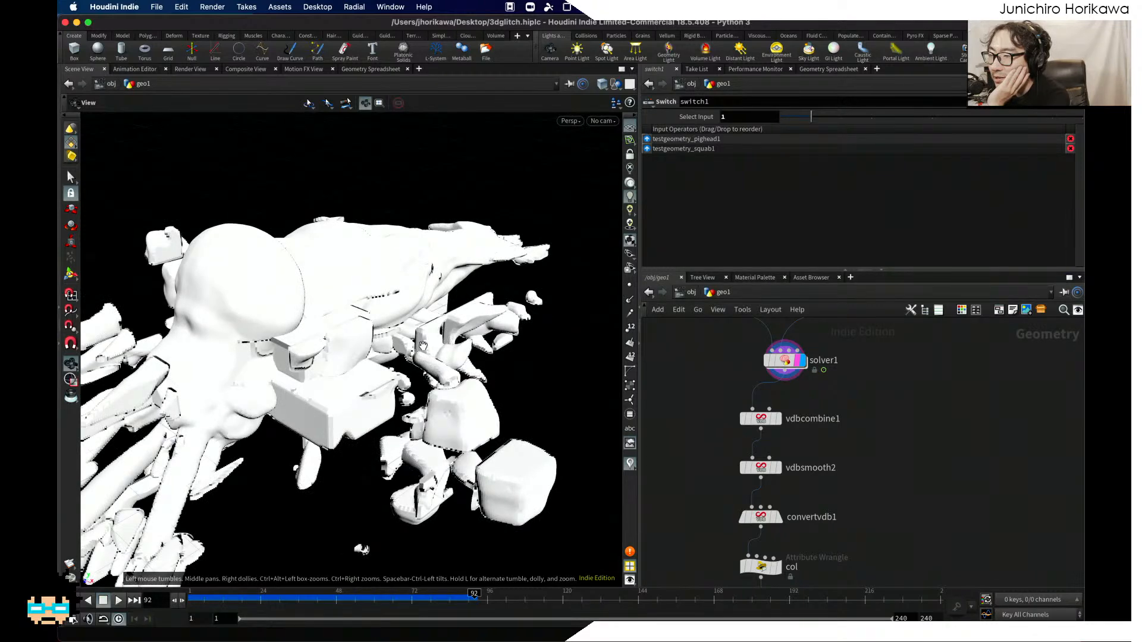
scroll(422, 345, "down", 2)
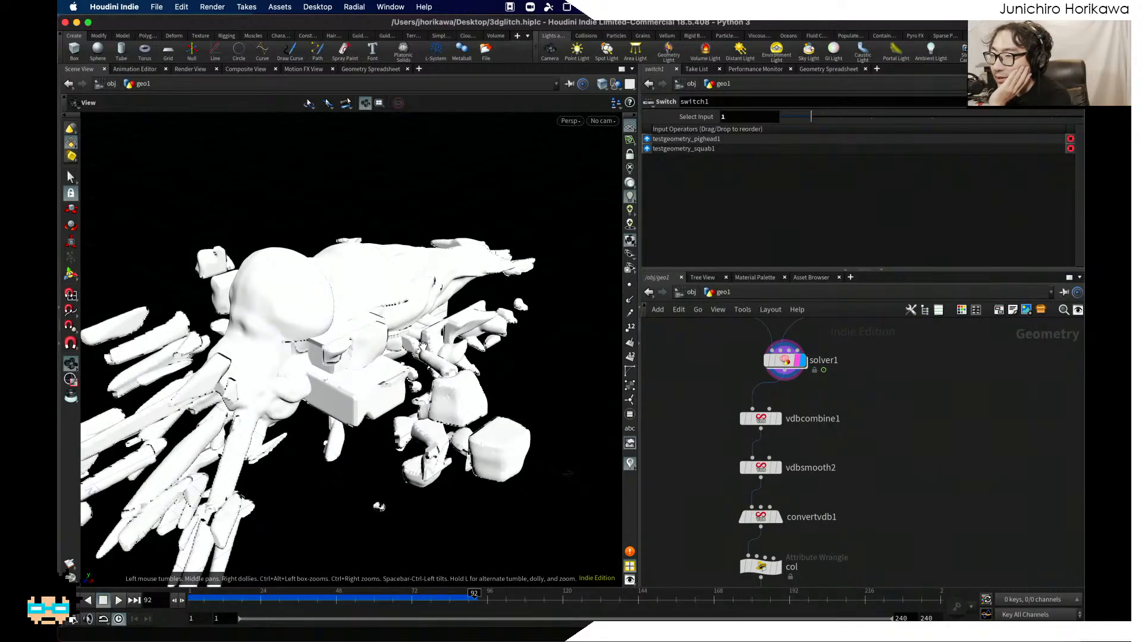
Step: Select testgeometry_squab1 to view its parameters and look over the node chain leading into solver1
scroll(689, 419, "down", 8)
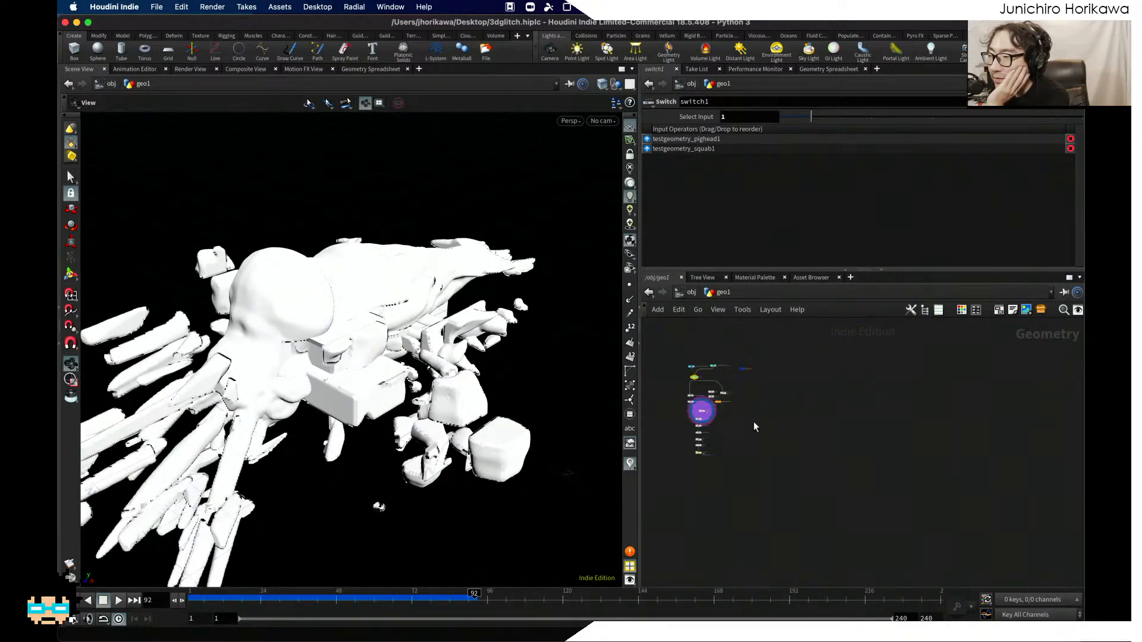
scroll(706, 399, "up", 3)
left_click(727, 362)
scroll(731, 372, "up", 3)
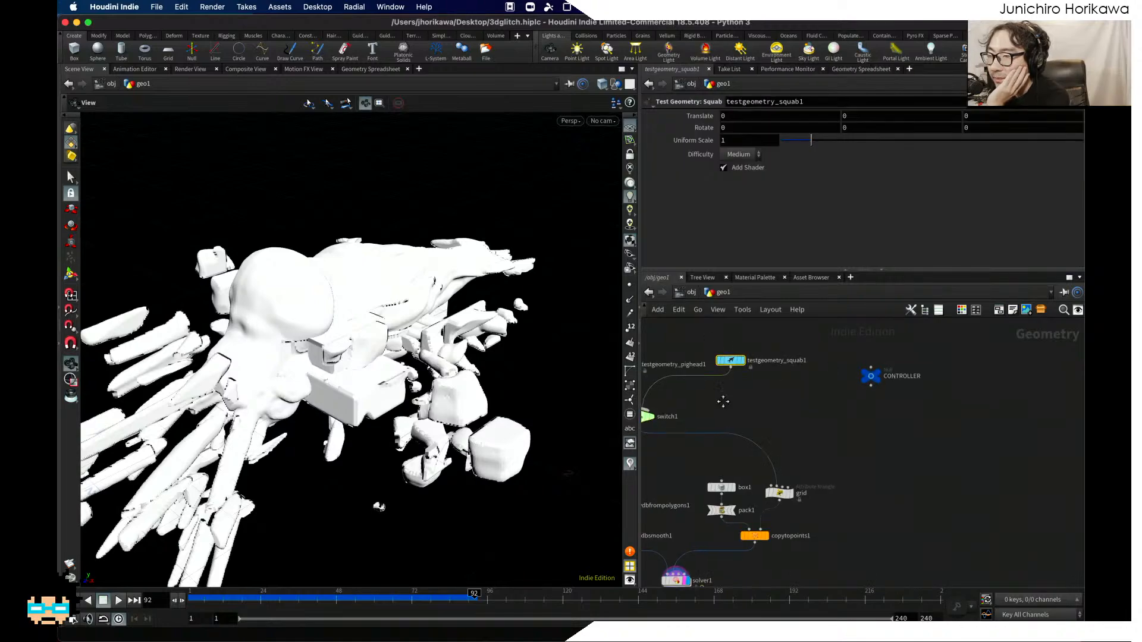
left_click_drag(409, 355, 476, 441)
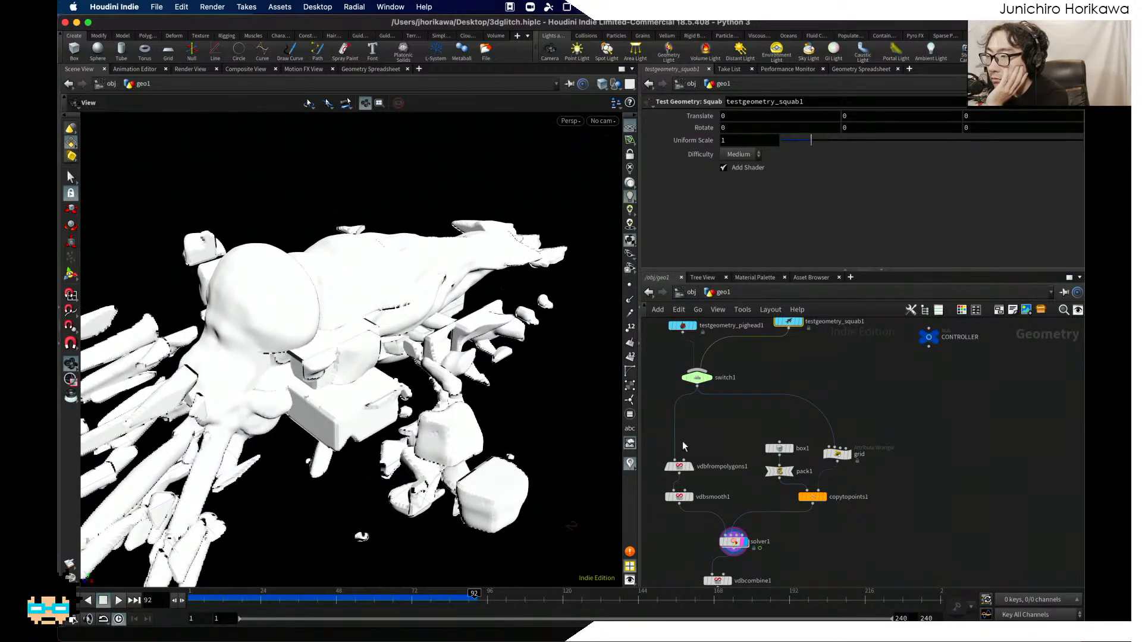
middle_click_drag(709, 443, 731, 365)
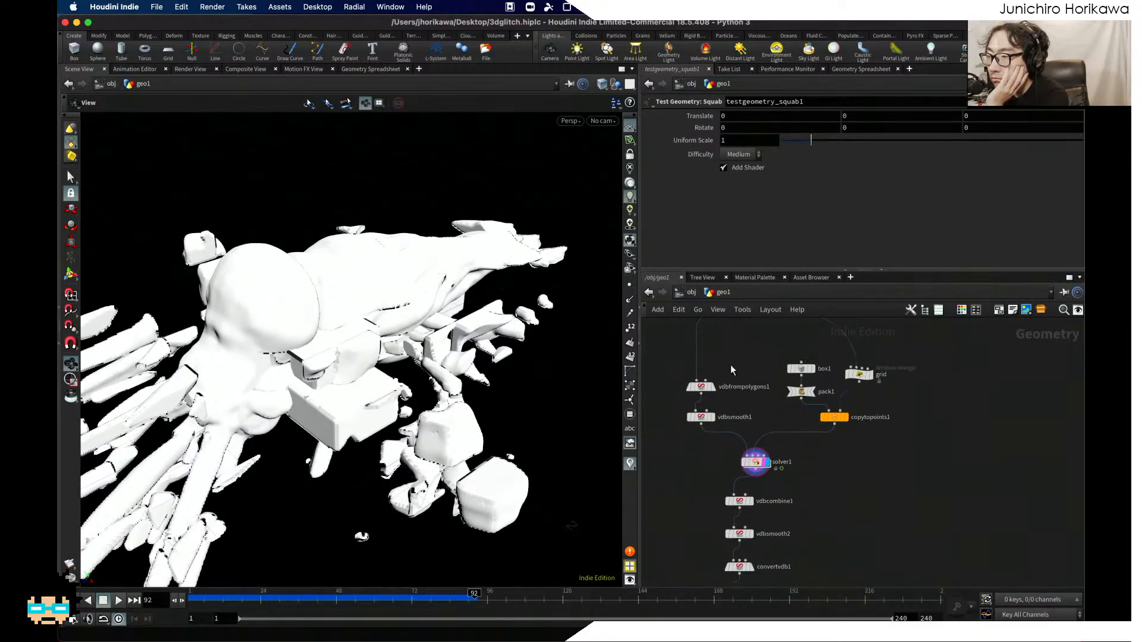
Step: Open solver1's inner network and display Prev_Frame, followed by convertvdb1, to examine the VDB branches
double_click(756, 462)
scroll(871, 493, "up", 5)
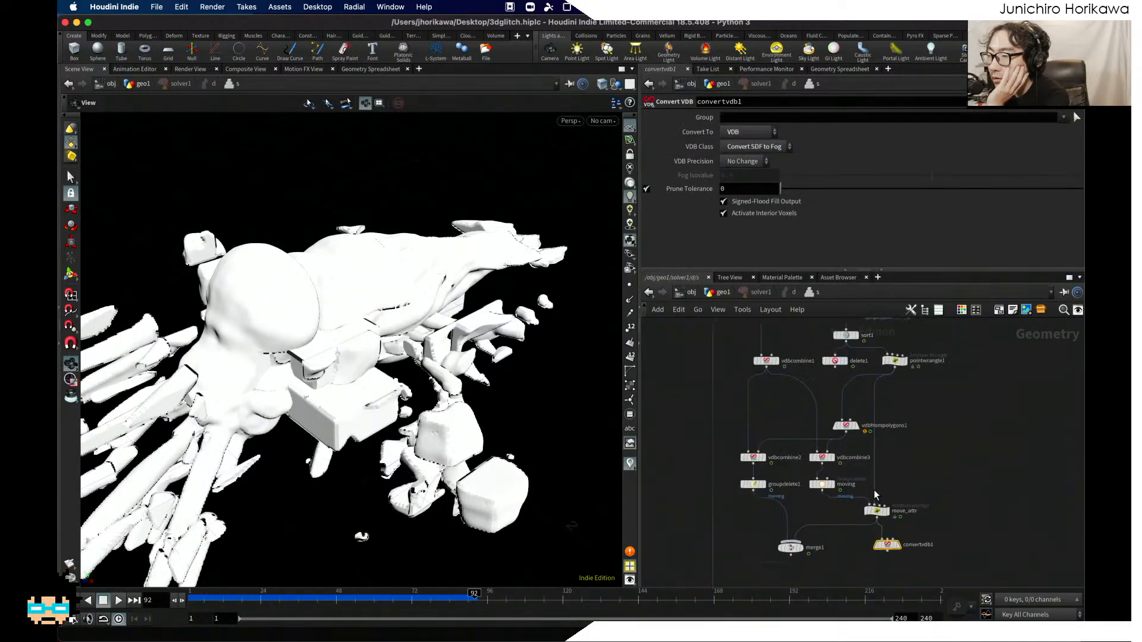
scroll(900, 506, "down", 4)
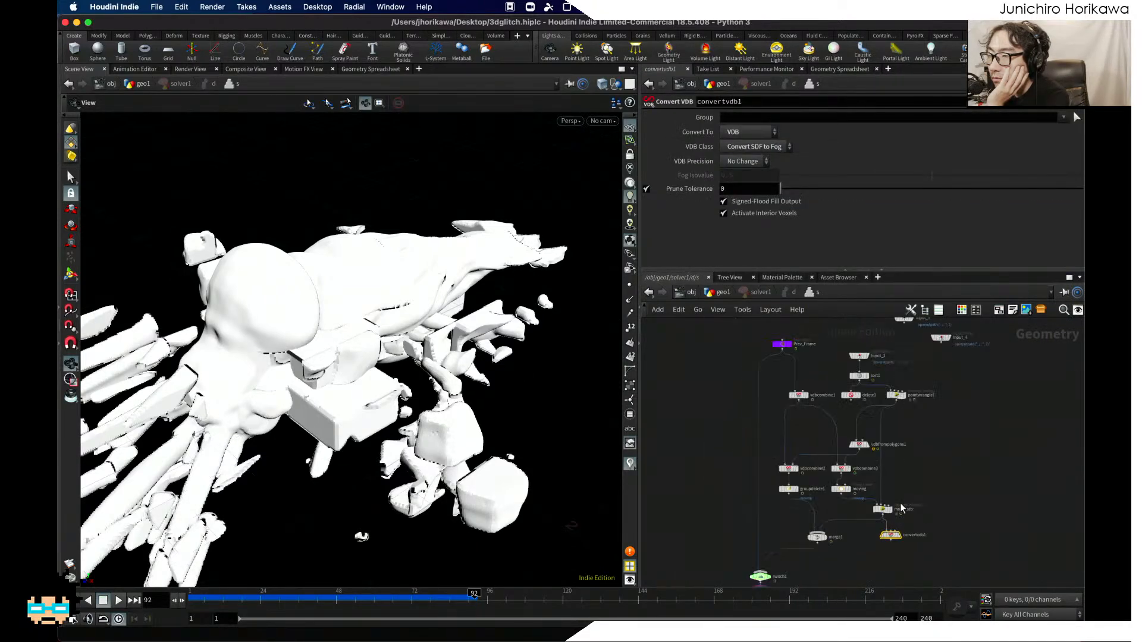
scroll(808, 359, "up", 4)
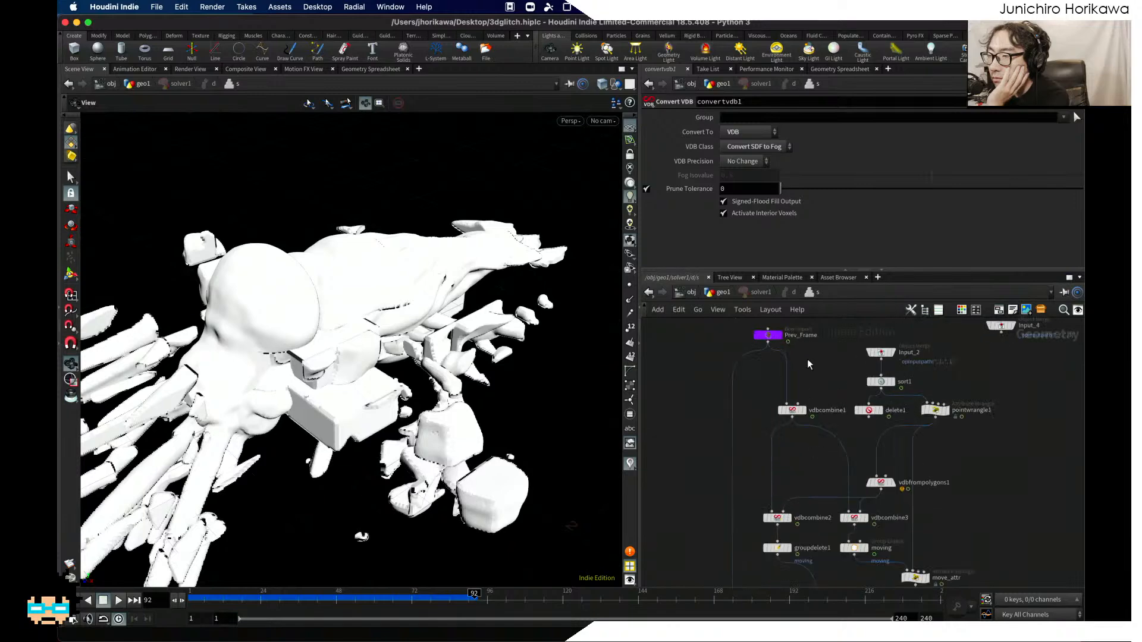
left_click(777, 334)
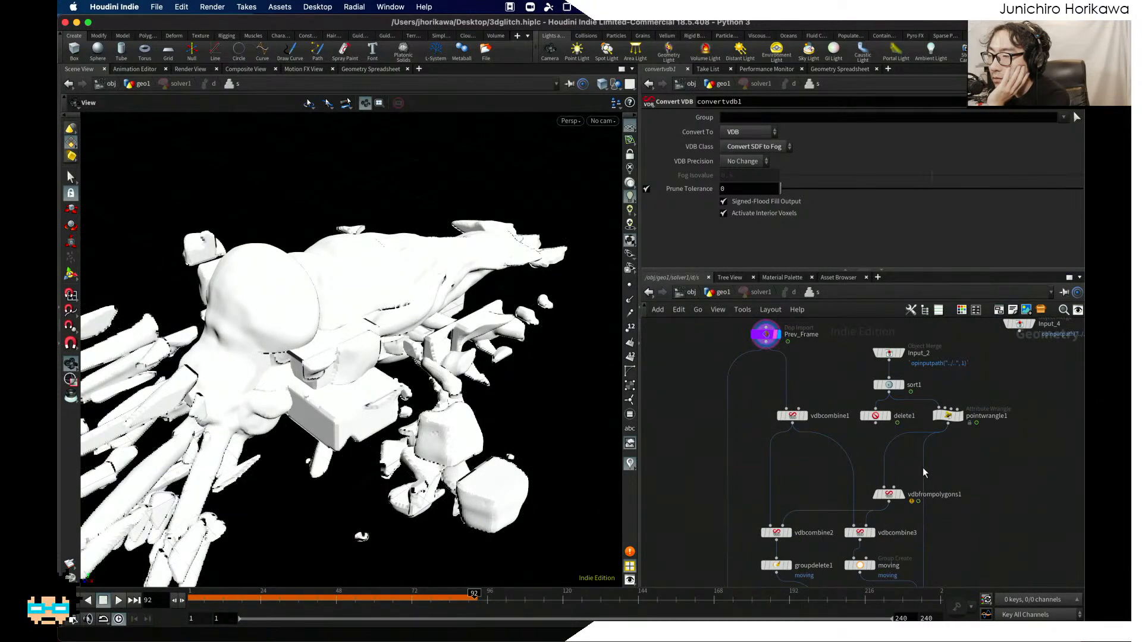
scroll(946, 465, "down", 3)
scroll(901, 511, "up", 5)
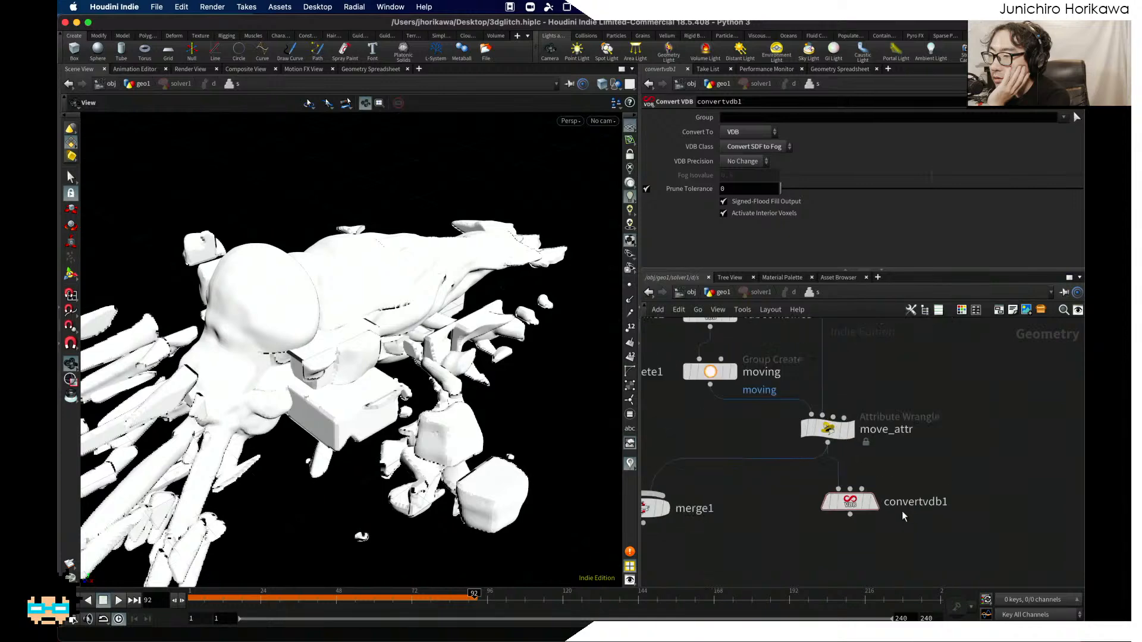
left_click(869, 505)
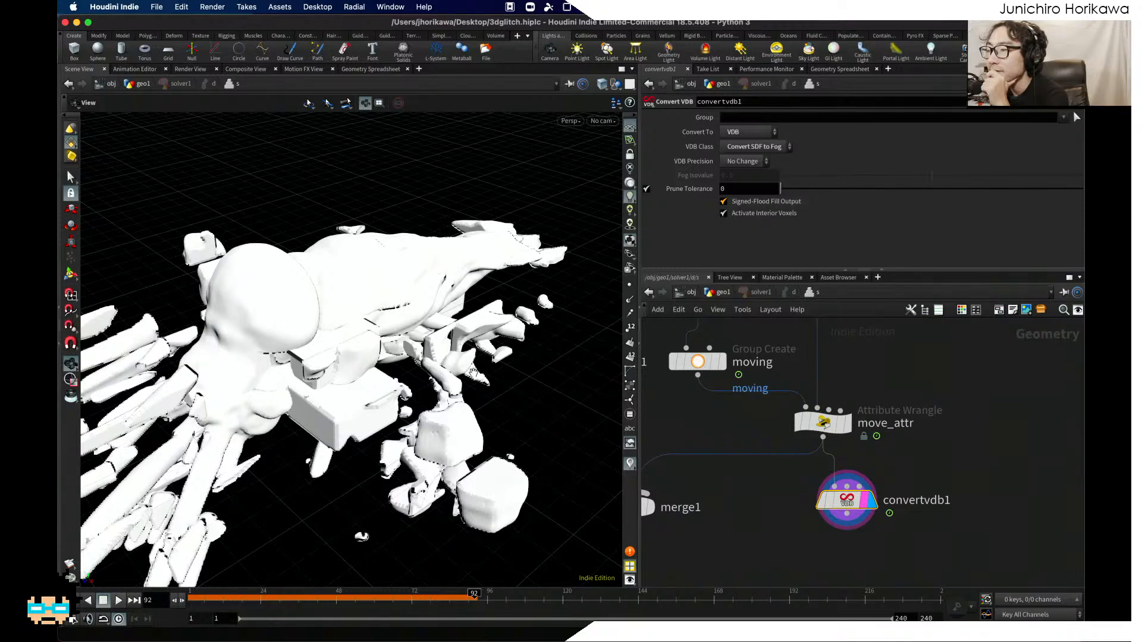
Step: Return to geo1, display the vdbcombine1 result and rewind to frame 1
left_click(720, 293)
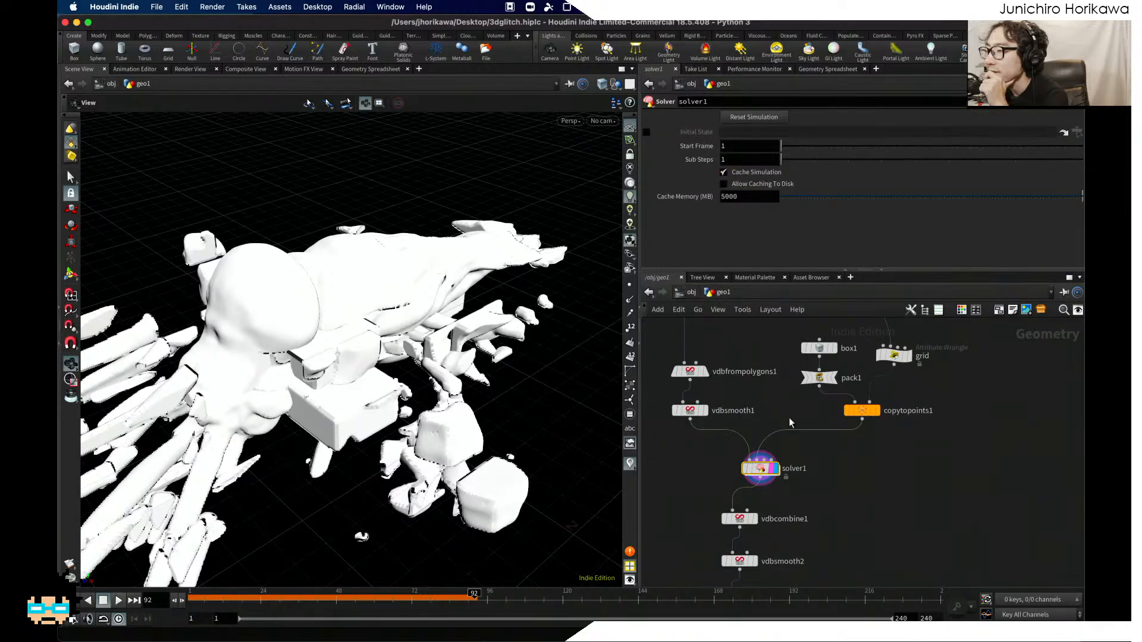
scroll(789, 417, "down", 2)
scroll(802, 491, "up", 2)
middle_click_drag(764, 512, 759, 474)
scroll(759, 473, "up", 3)
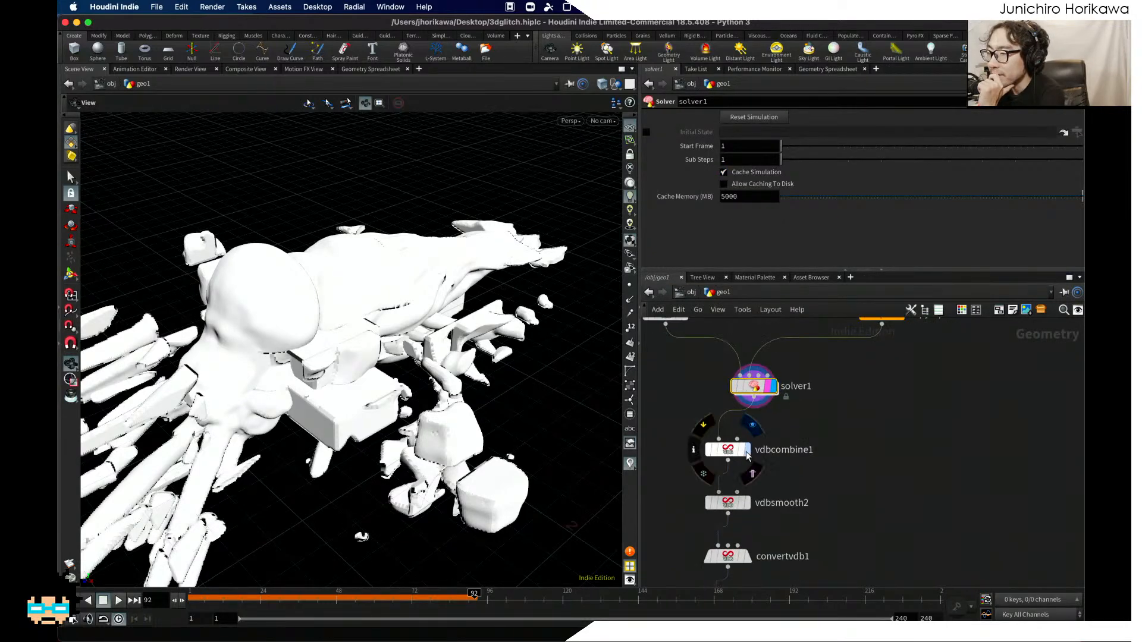
left_click(747, 453)
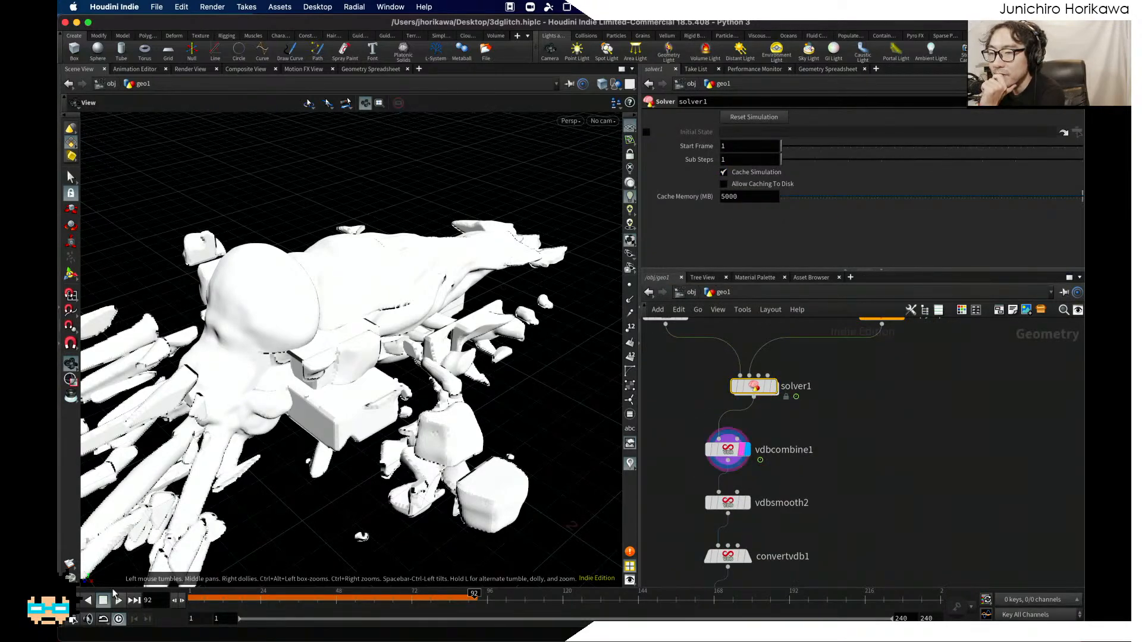
left_click(72, 600)
Step: Display the vdbsmooth2 result at frame 1 and look over the nodes feeding solver1
scroll(771, 504, "down", 2)
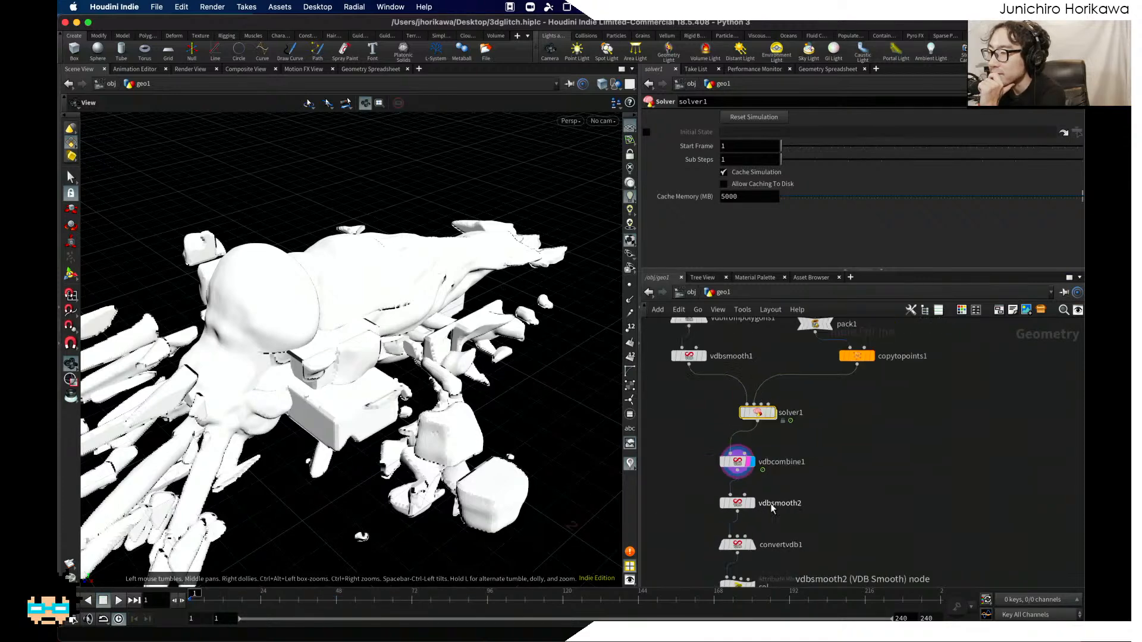
scroll(776, 499, "up", 2)
left_click(768, 531)
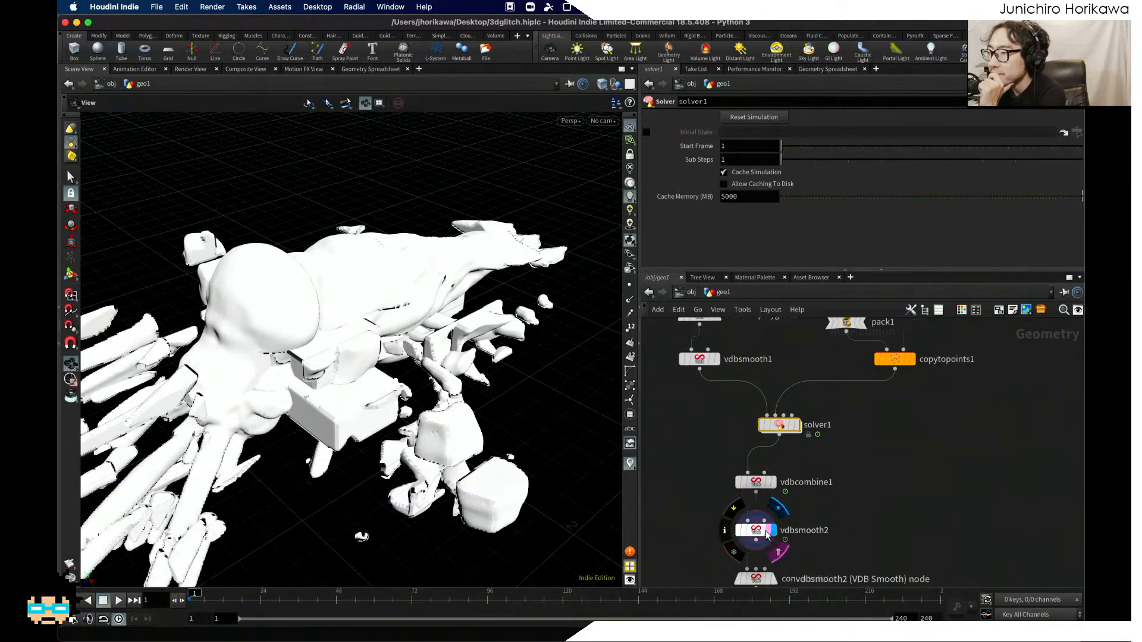
scroll(785, 525, "down", 2)
middle_click_drag(787, 527, 802, 510)
middle_click_drag(749, 466, 754, 514)
scroll(757, 441, "up", 3)
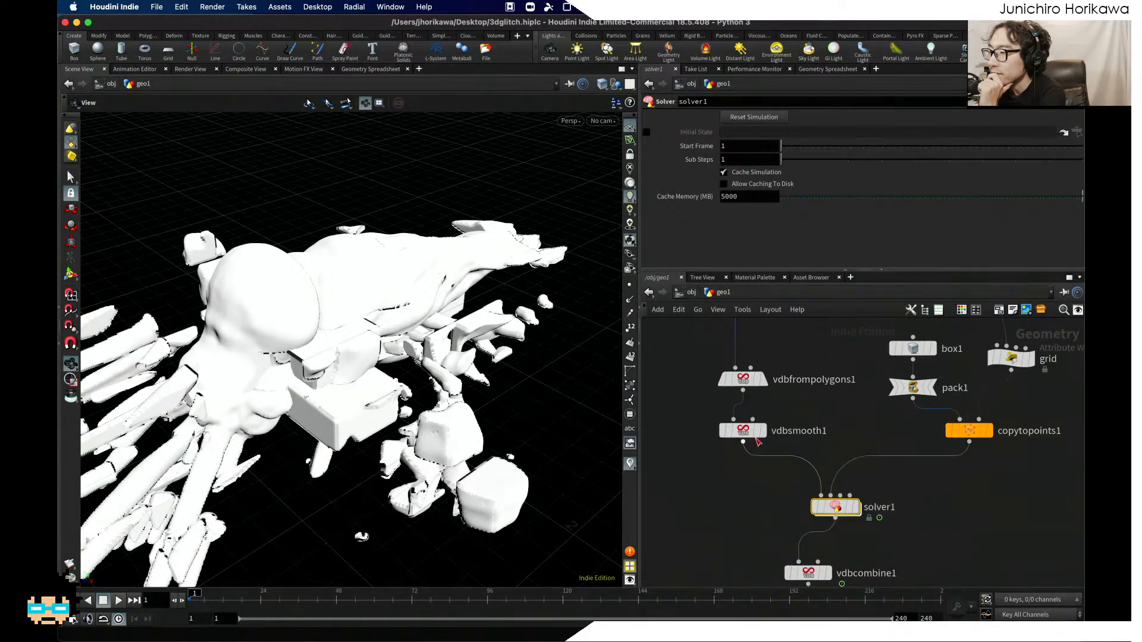
Step: Display and select vdbsmooth1, then leave to the object level and re-enter geo1
left_click(761, 431)
left_click(742, 431)
scroll(741, 435, "down", 1)
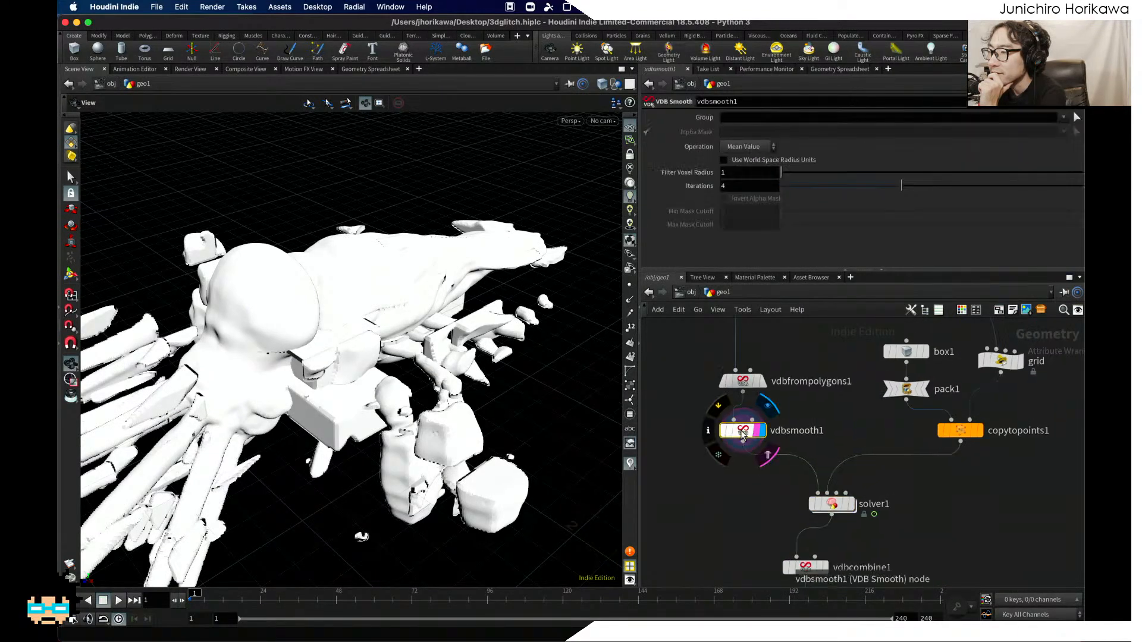
left_click_drag(740, 430, 742, 433)
scroll(743, 432, "down", 3)
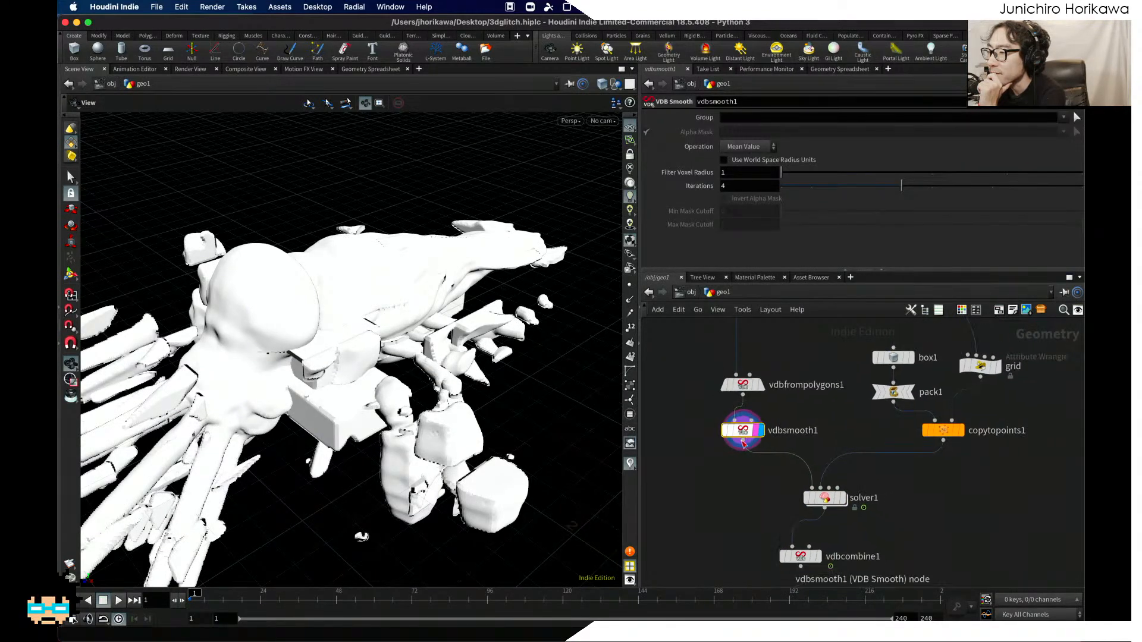
left_click(690, 292)
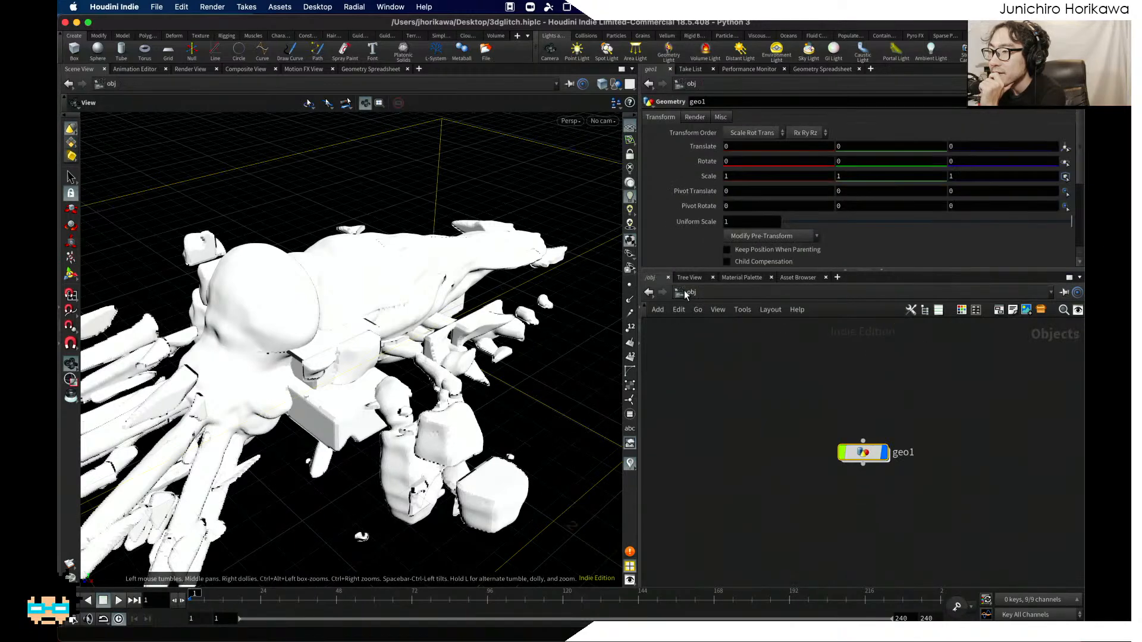
double_click(858, 454)
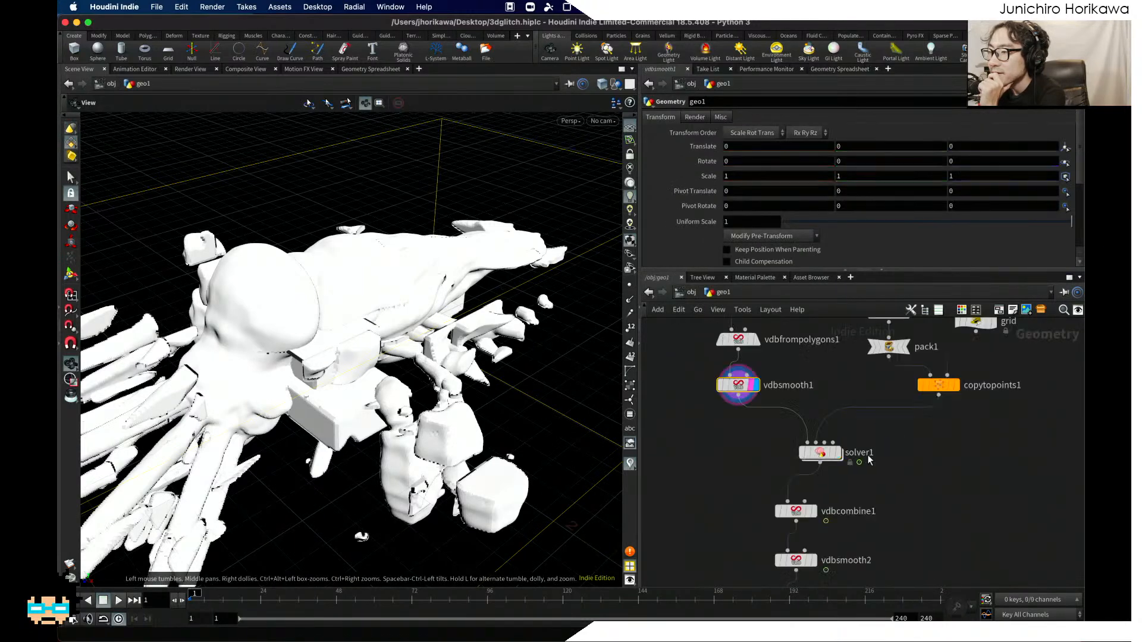
Step: Select solver1 and reset its simulation
left_click(823, 454)
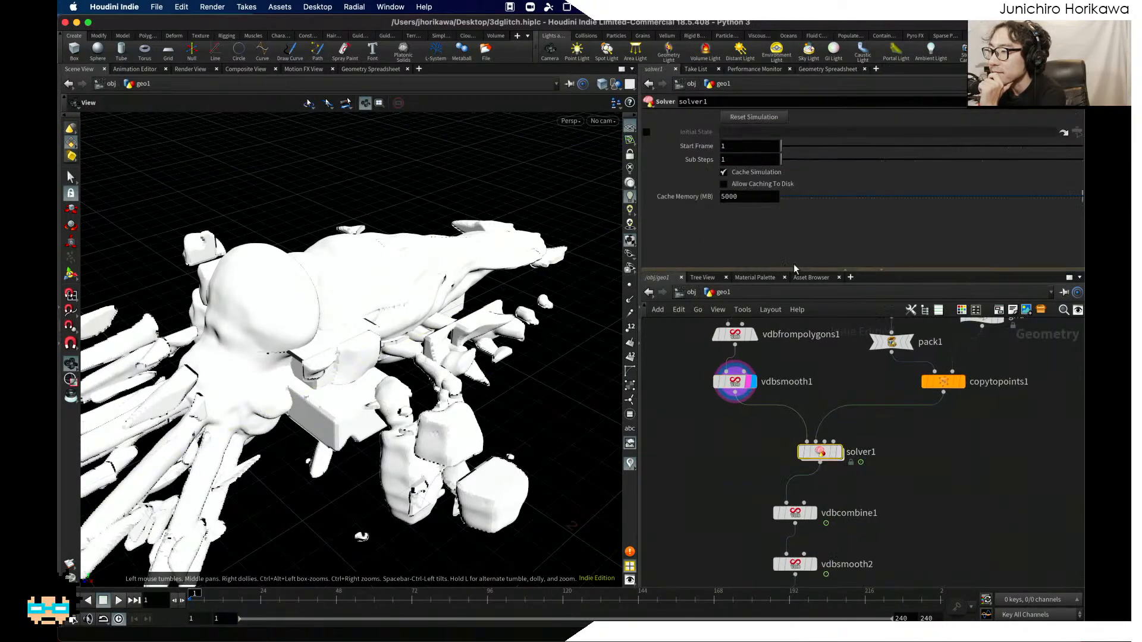
left_click(758, 116)
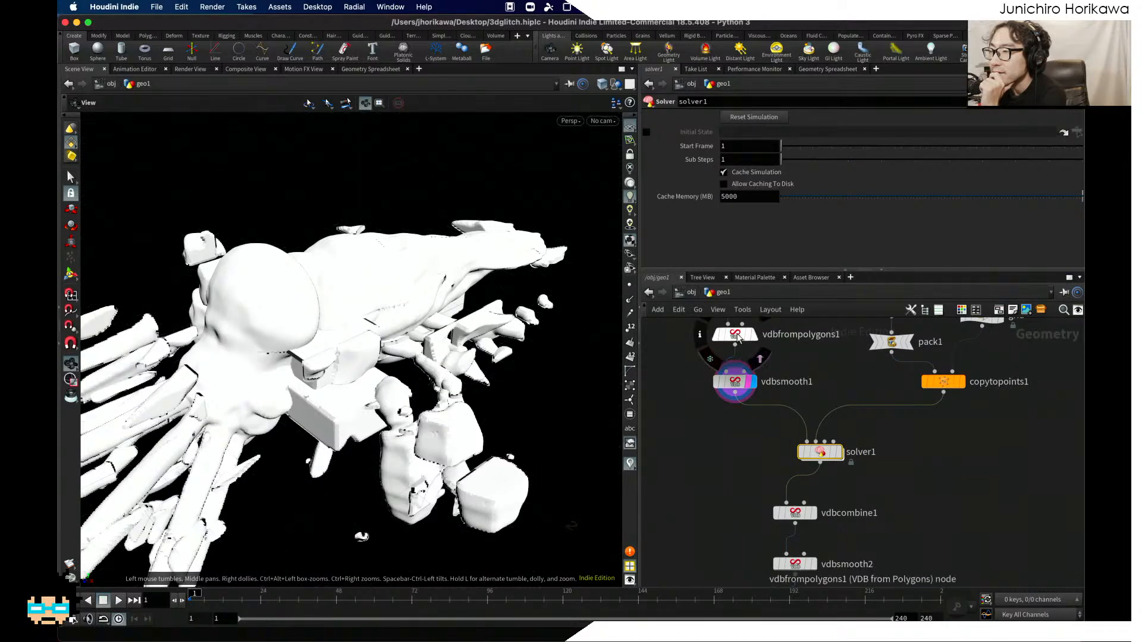
scroll(769, 414, "down", 1)
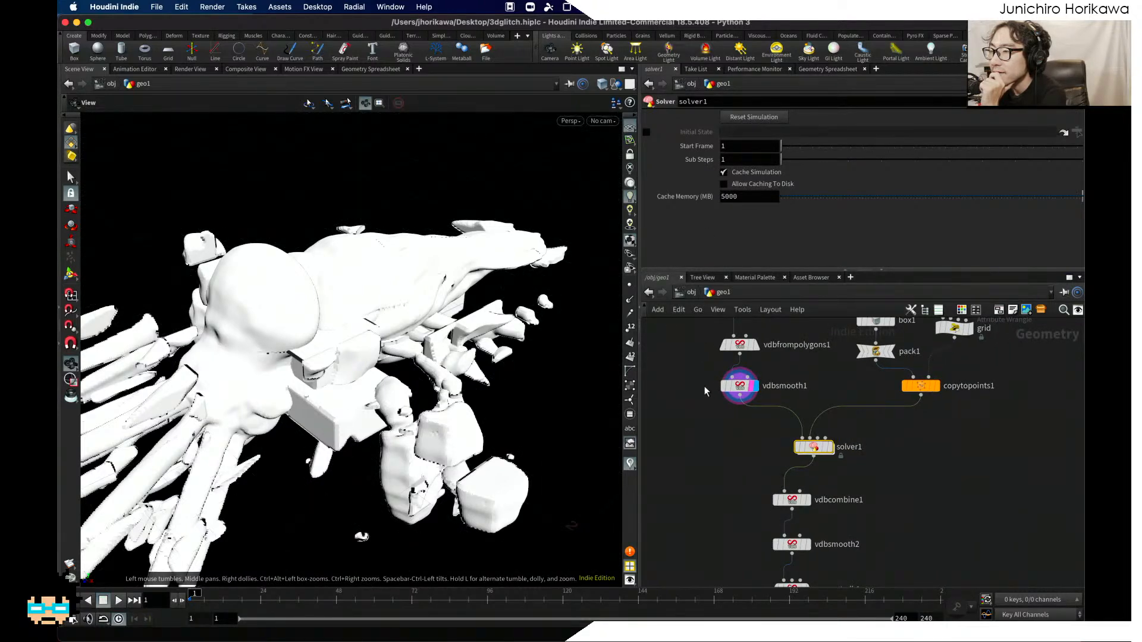
Step: Glance inside solver1's inner network, return to geo1 and display vdbsmooth2 again
double_click(815, 448)
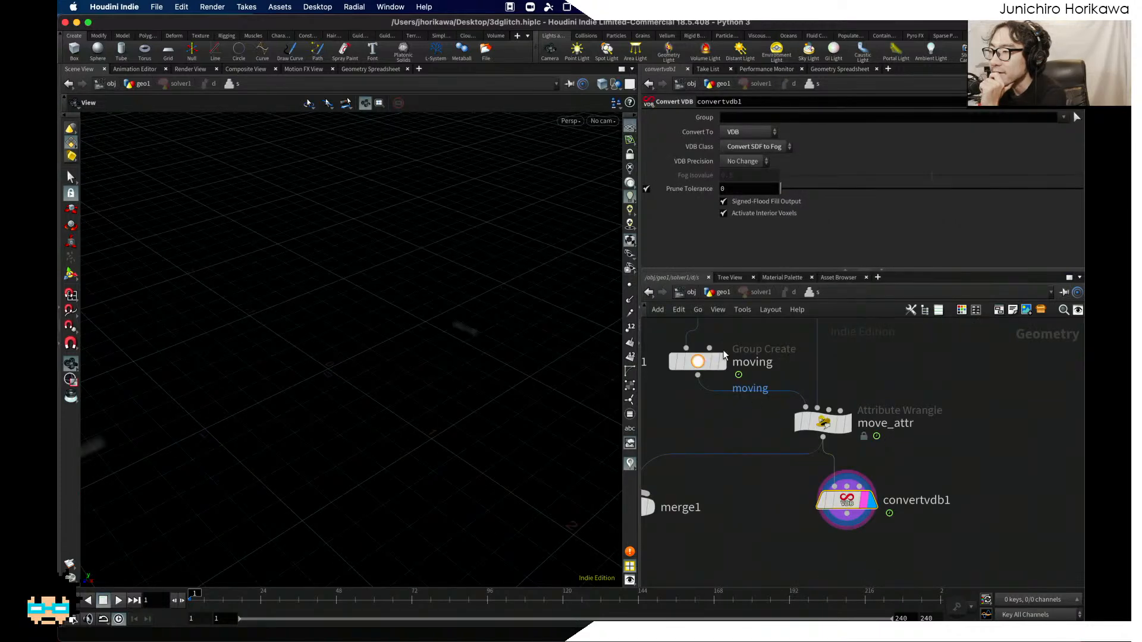
left_click(720, 292)
scroll(767, 452, "down", 3)
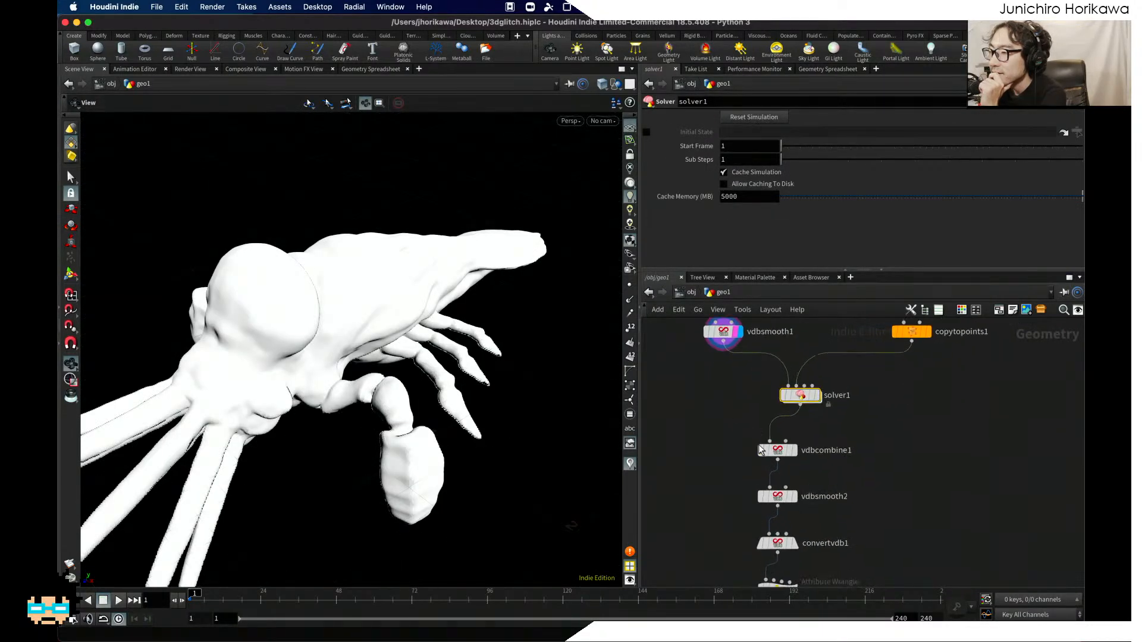
scroll(766, 450, "up", 1)
middle_click_drag(824, 470, 810, 440)
scroll(810, 454, "up", 1)
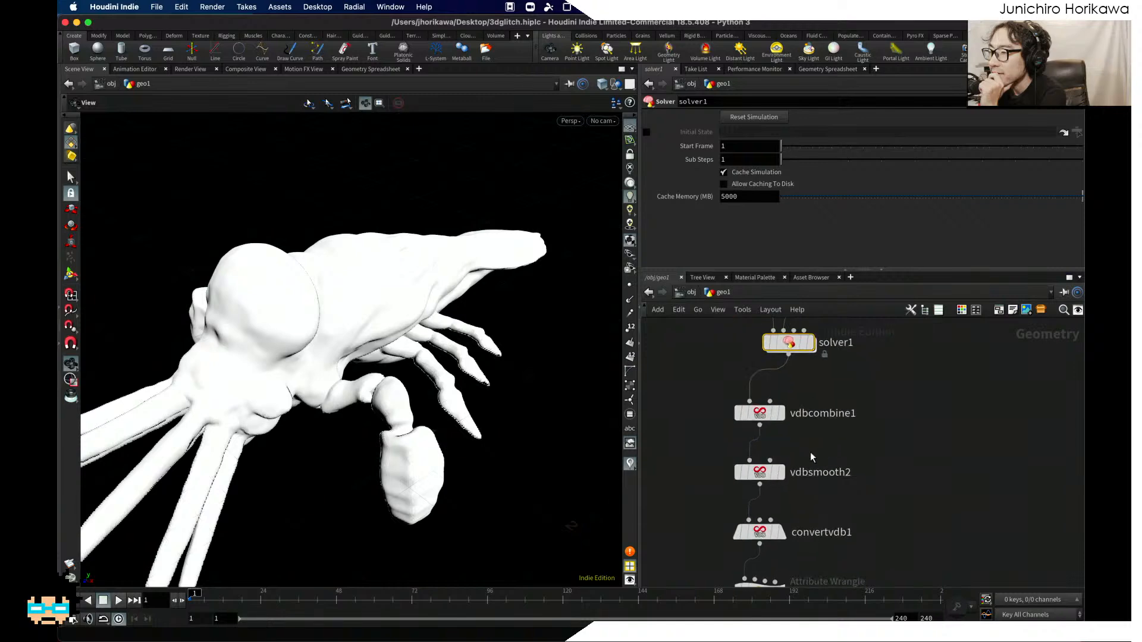
left_click(781, 473)
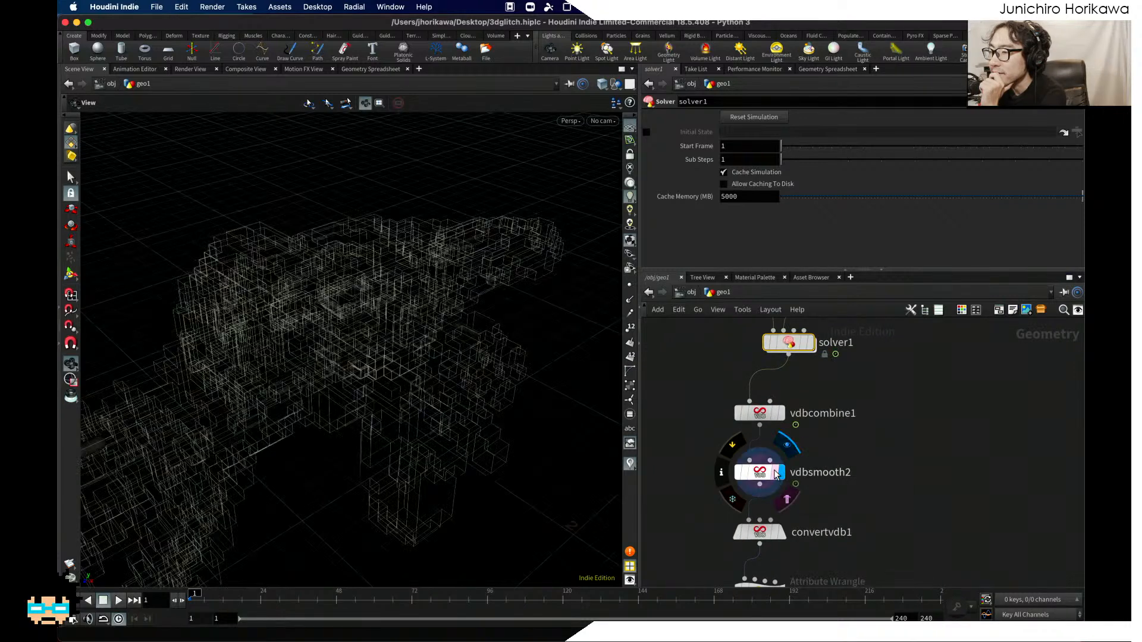
scroll(746, 431, "down", 2)
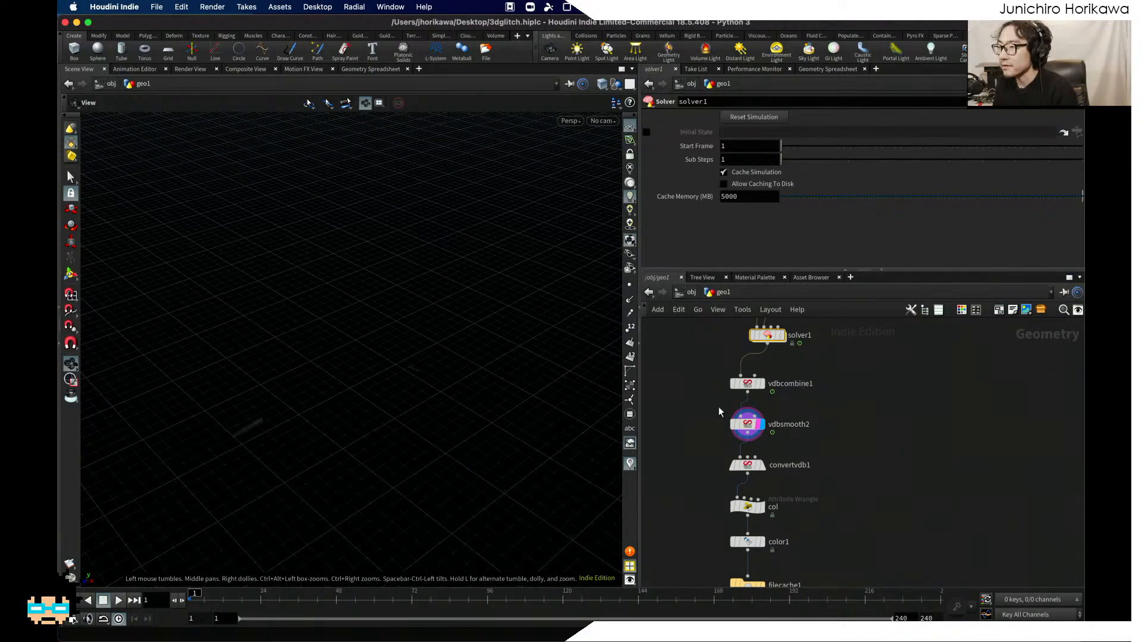
Step: Set the display flag on the move wrangle inside solver1's inner network and return to geo1
double_click(767, 335)
middle_click_drag(654, 500, 743, 449)
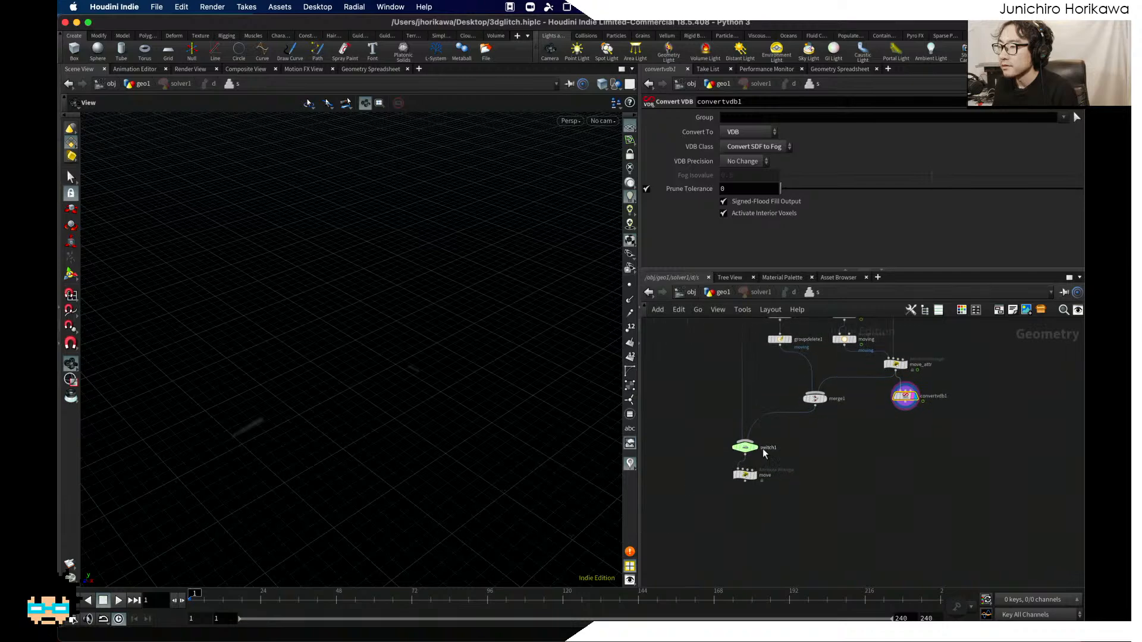
scroll(743, 470, "up", 2)
left_click(763, 503)
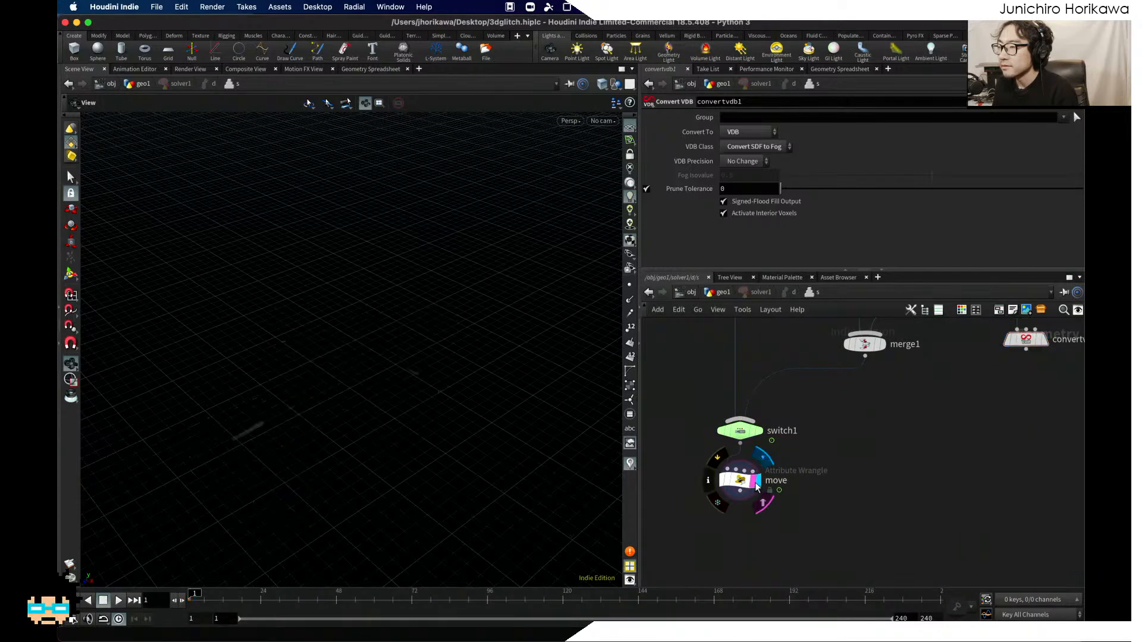
left_click(714, 292)
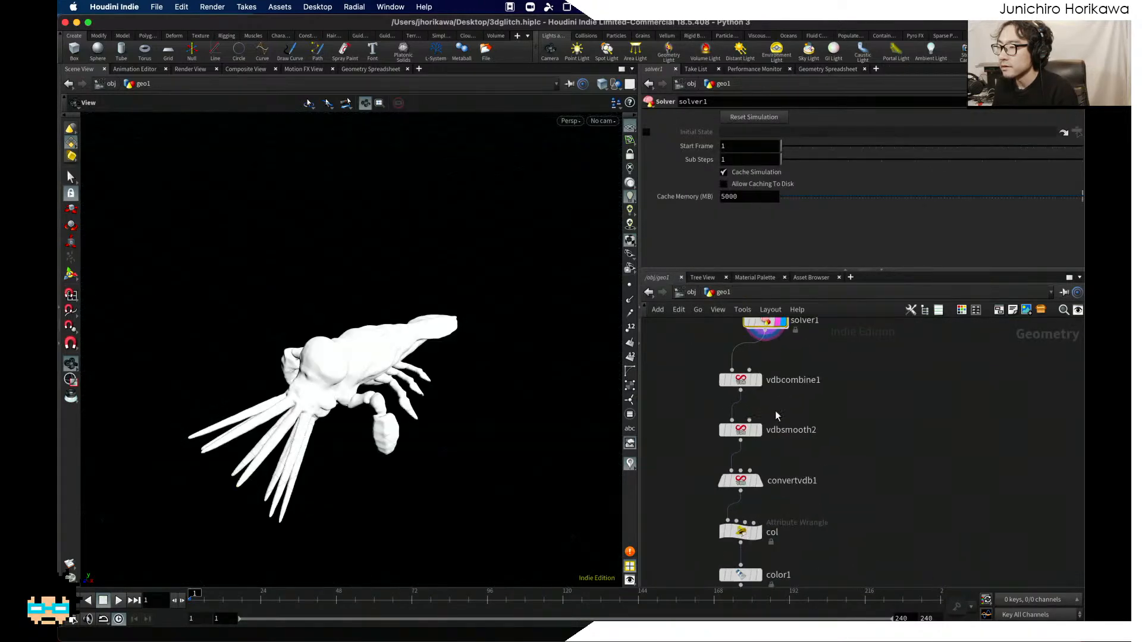
Step: Display and select vdbsmooth2 below vdbcombine1, and bypass the node
scroll(773, 464, "up", 2)
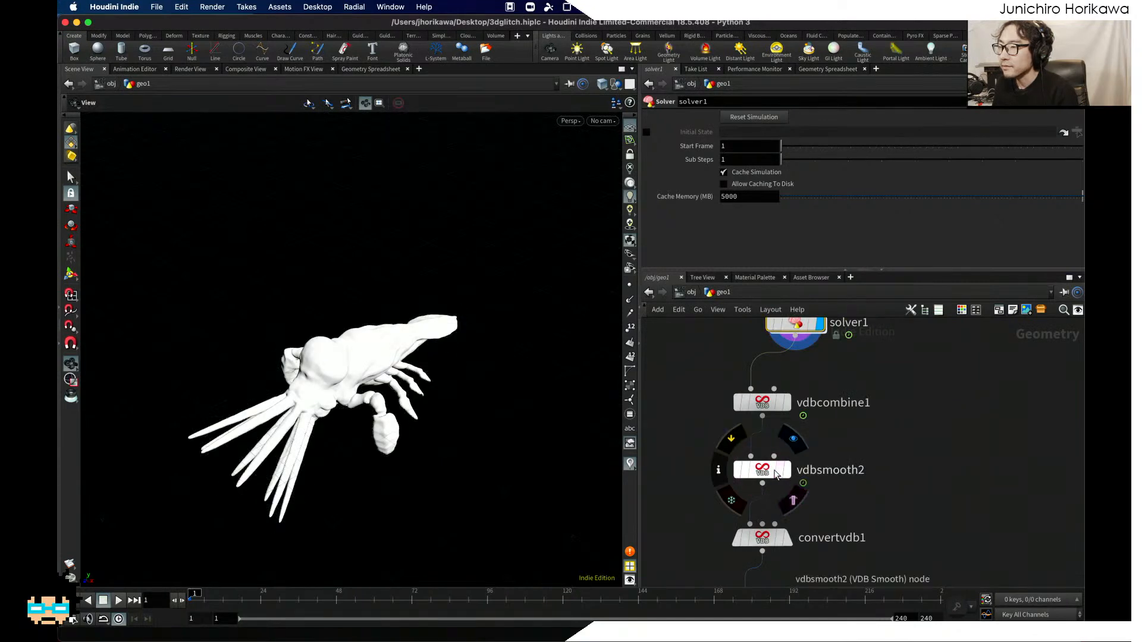
scroll(782, 473, "down", 3)
left_click(779, 470)
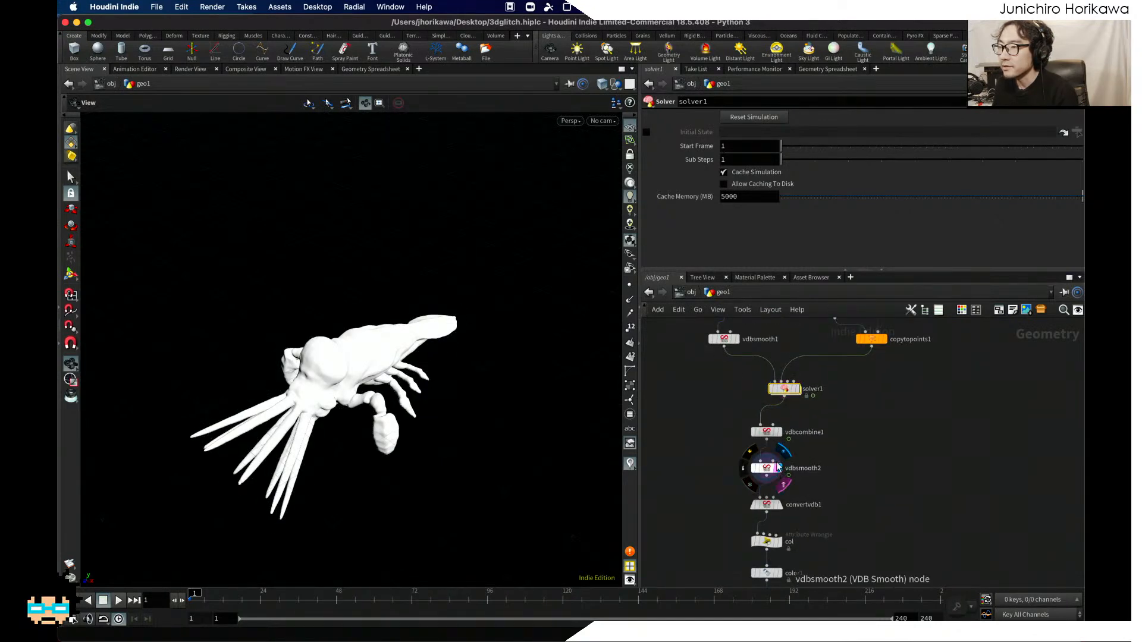
left_click(765, 471)
scroll(766, 470, "up", 3)
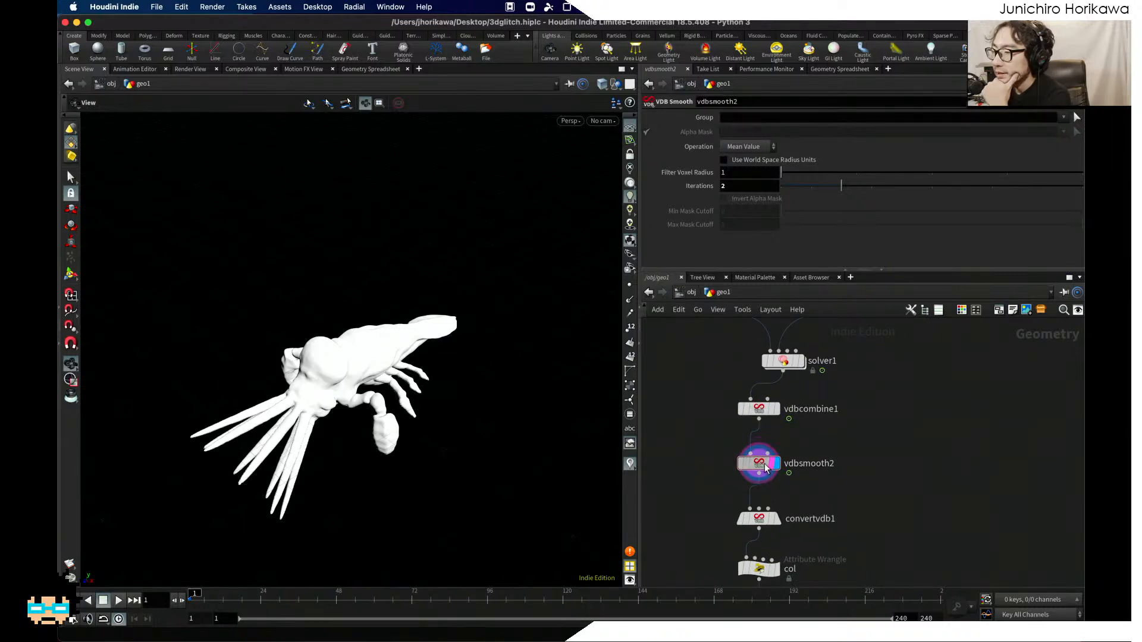
left_click_drag(768, 466, 766, 473)
scroll(766, 472, "down", 1)
middle_click_drag(775, 445, 795, 452)
scroll(796, 452, "up", 2)
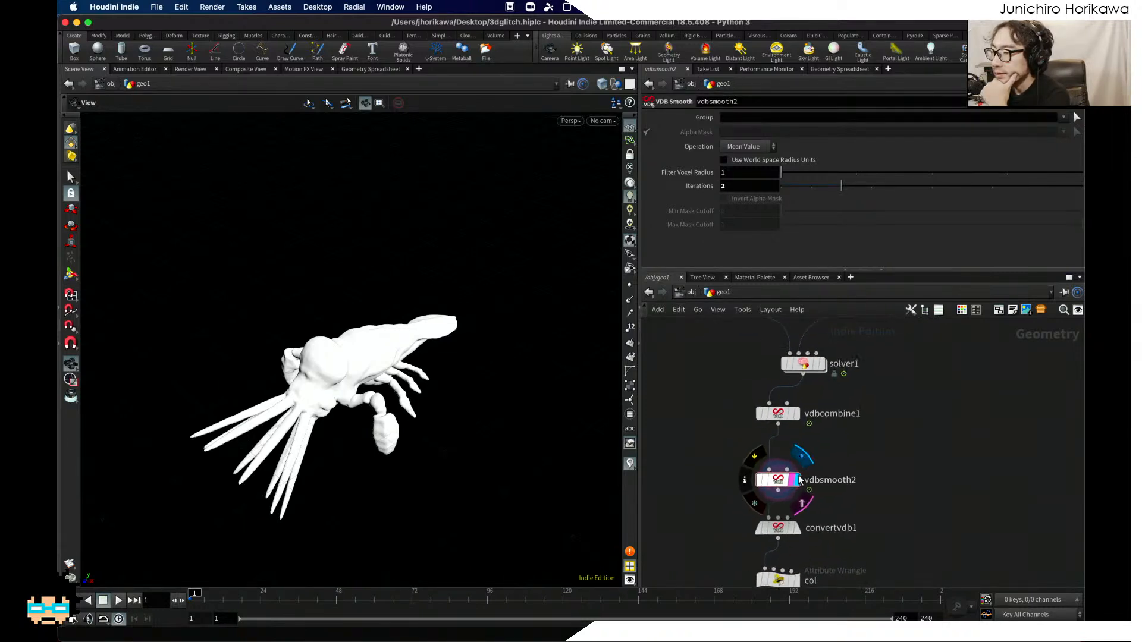
left_click_drag(784, 479, 784, 470)
scroll(847, 464, "up", 1)
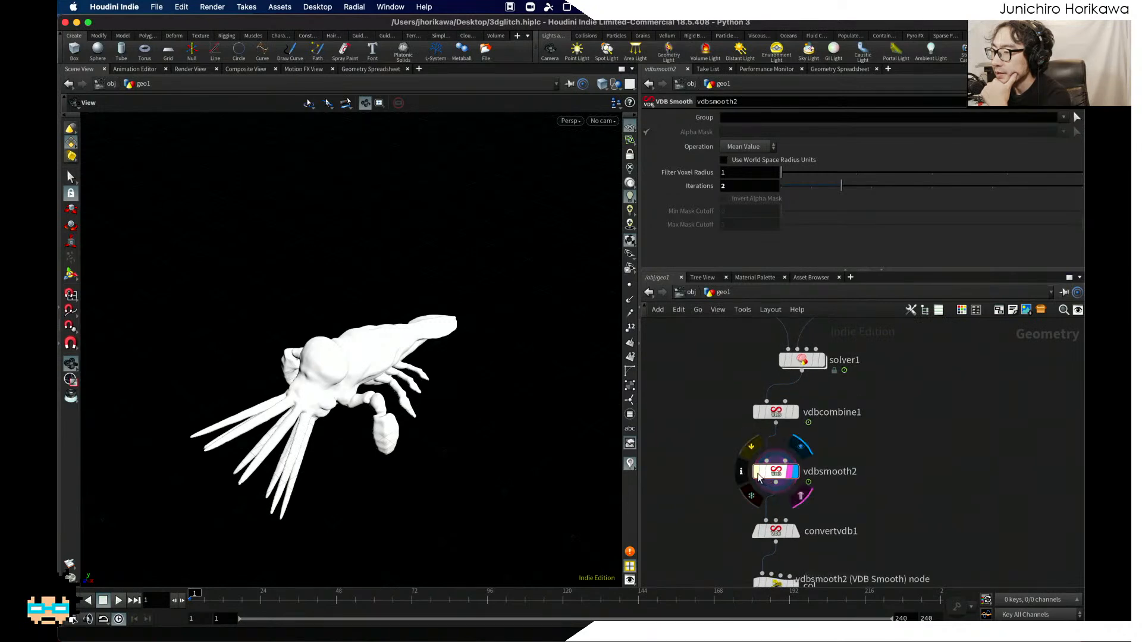
key("q")
scroll(845, 517, "down", 3)
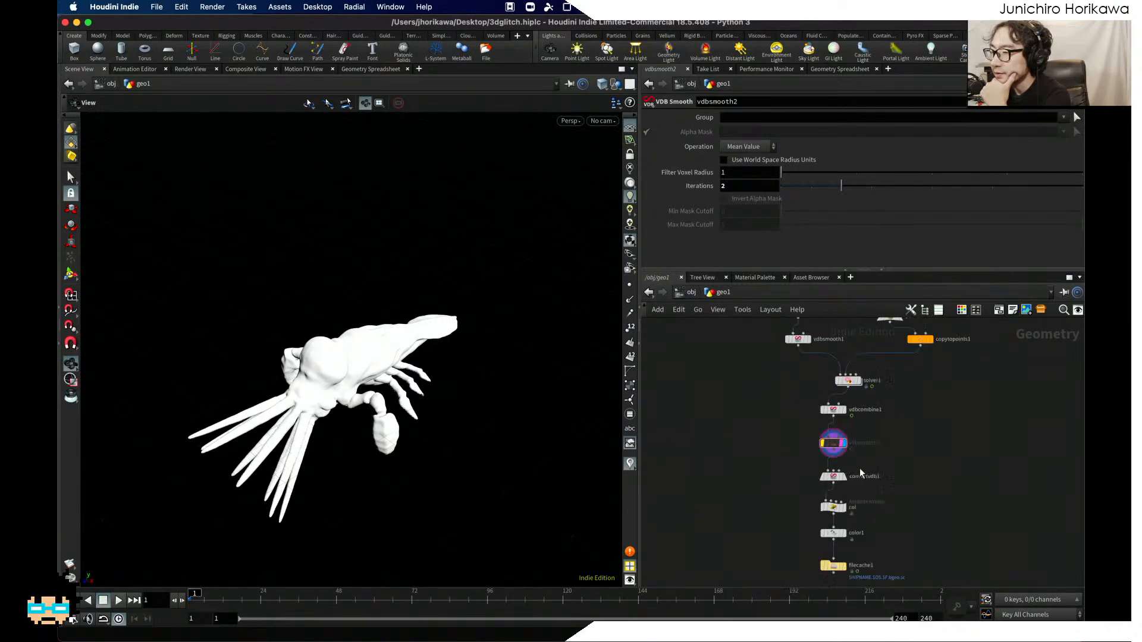
Step: Display convertvdb1 below the bypassed smoothing node and select it to show its parameters
middle_click_drag(813, 449, 813, 465)
scroll(849, 419, "up", 2)
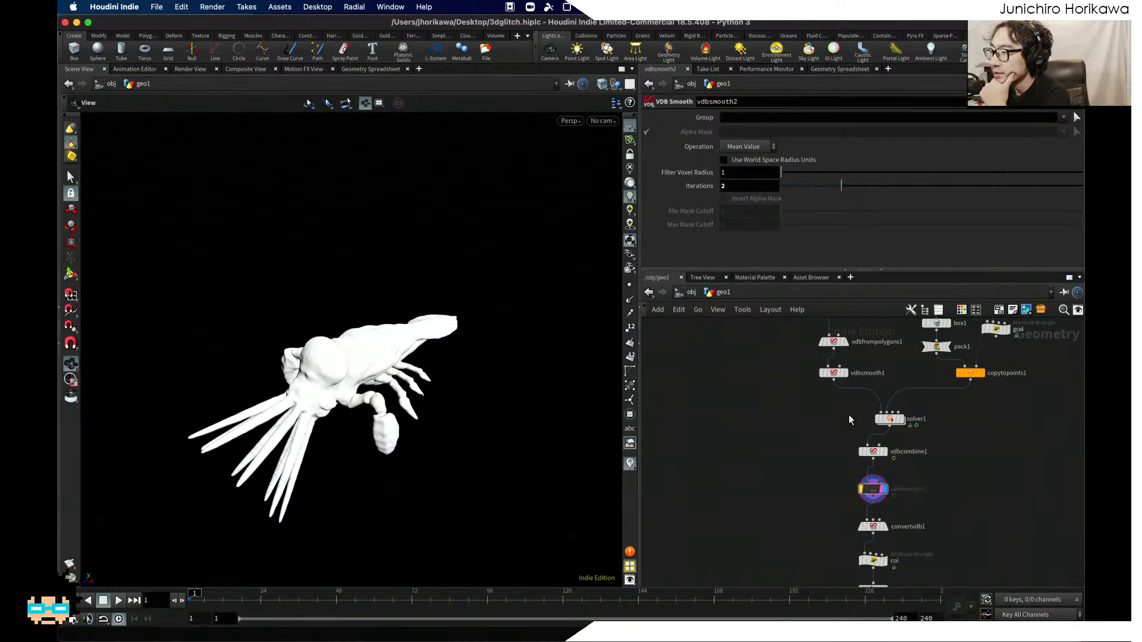
scroll(856, 476, "up", 1)
scroll(878, 524, "up", 1)
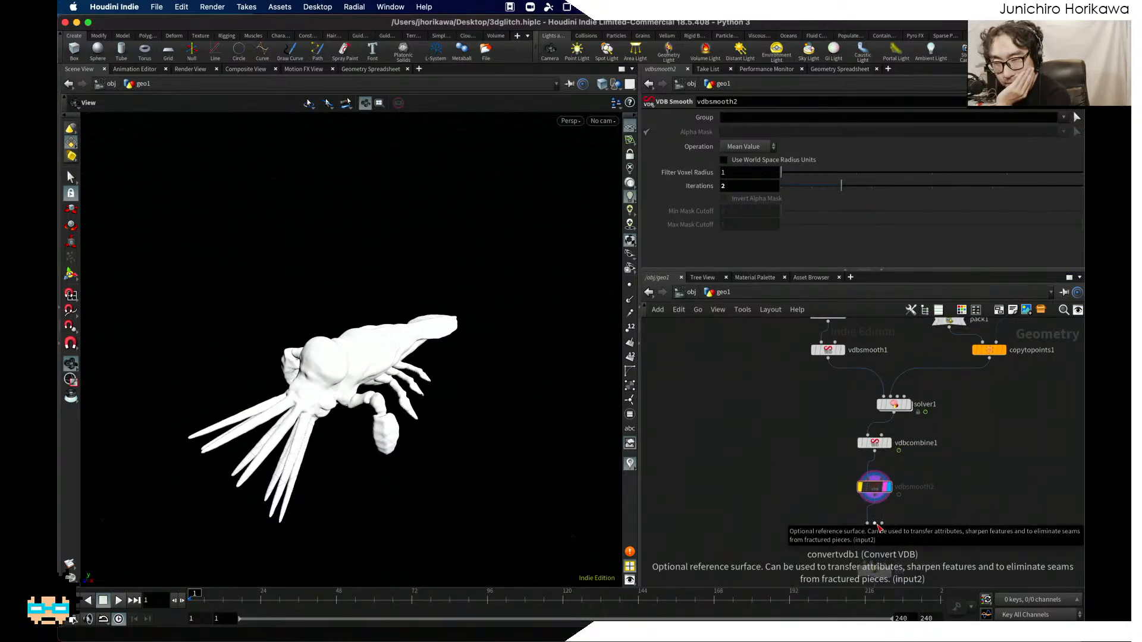
scroll(877, 505, "up", 2)
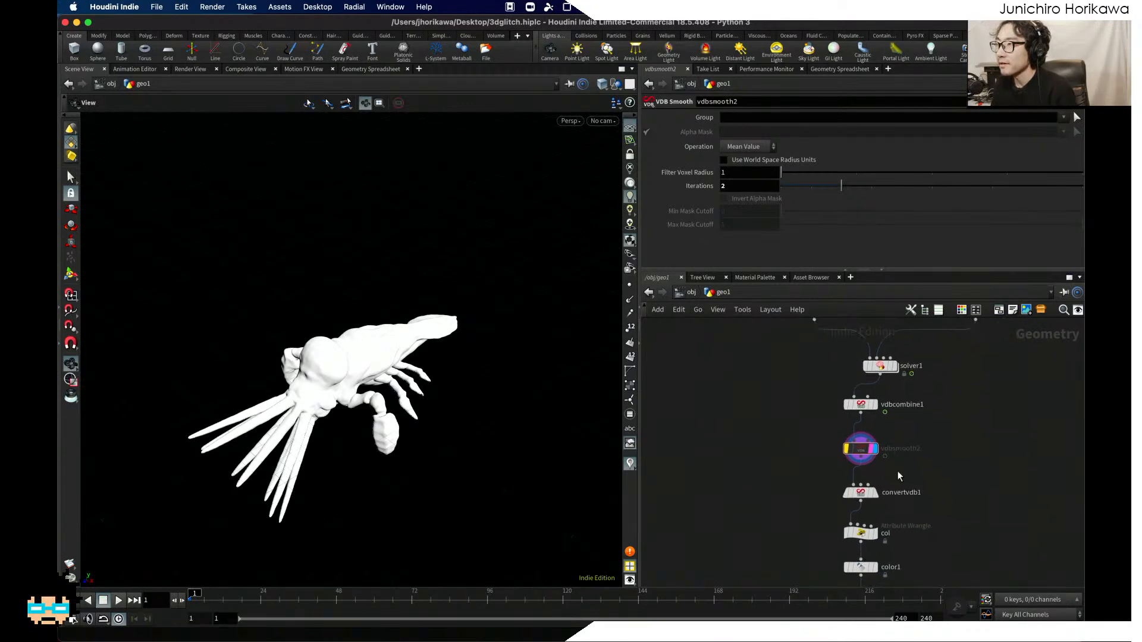
left_click(868, 494)
left_click(856, 492)
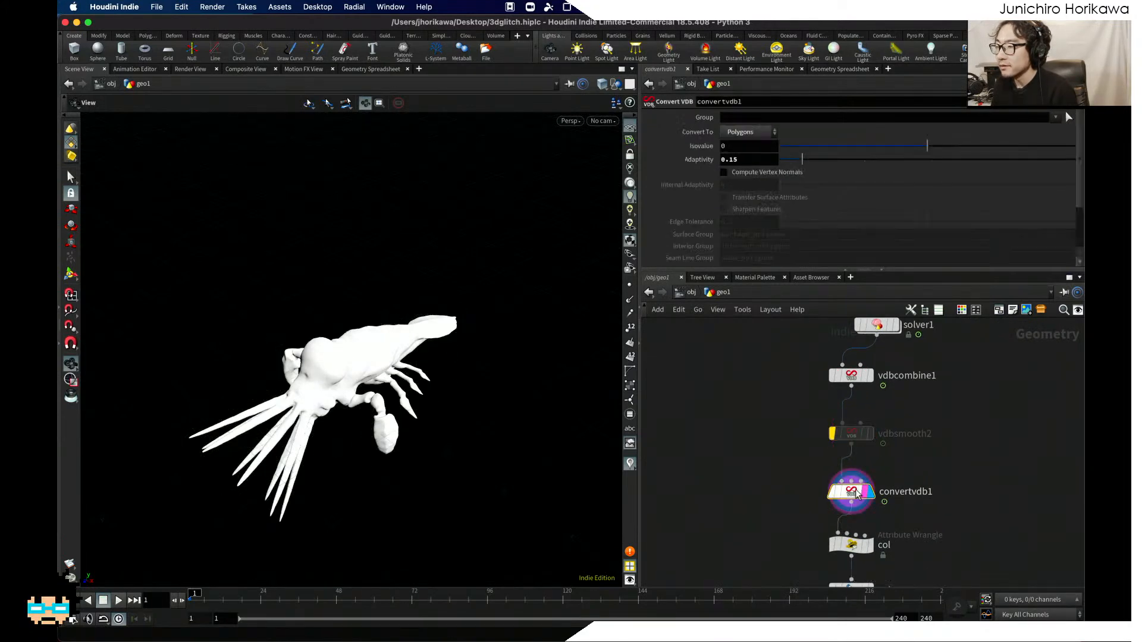
scroll(824, 494, "down", 1)
Step: Display vdbsmooth1 and examine the source creature's surface up close from another angle
middle_click_drag(780, 402, 796, 496)
left_click(824, 366)
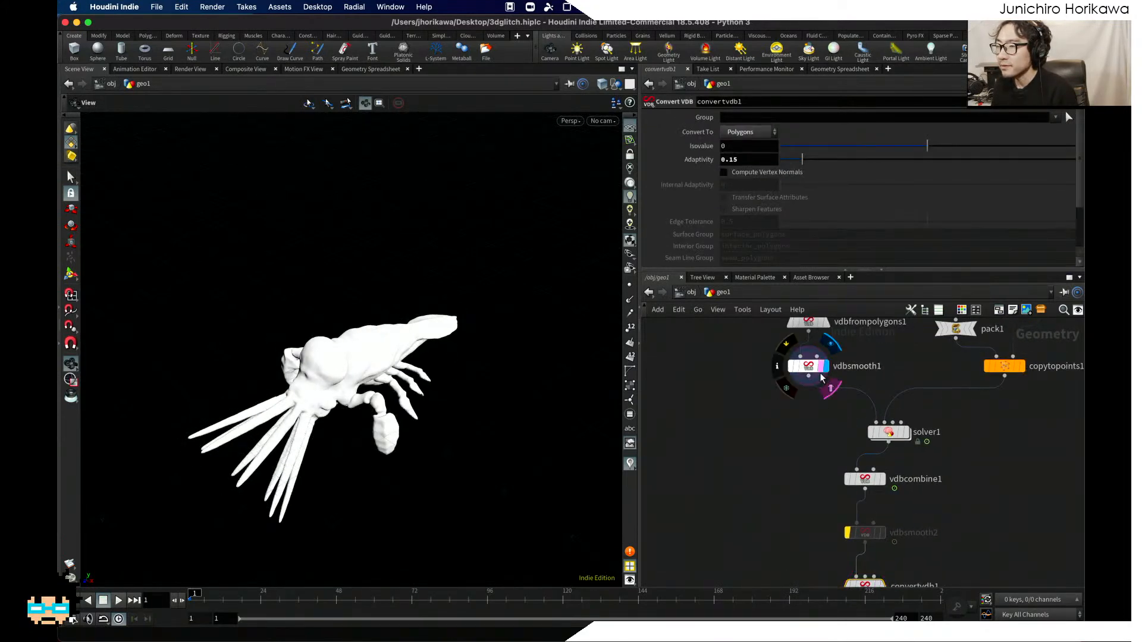
scroll(791, 434, "down", 1)
scroll(793, 476, "up", 2)
scroll(417, 362, "up", 5)
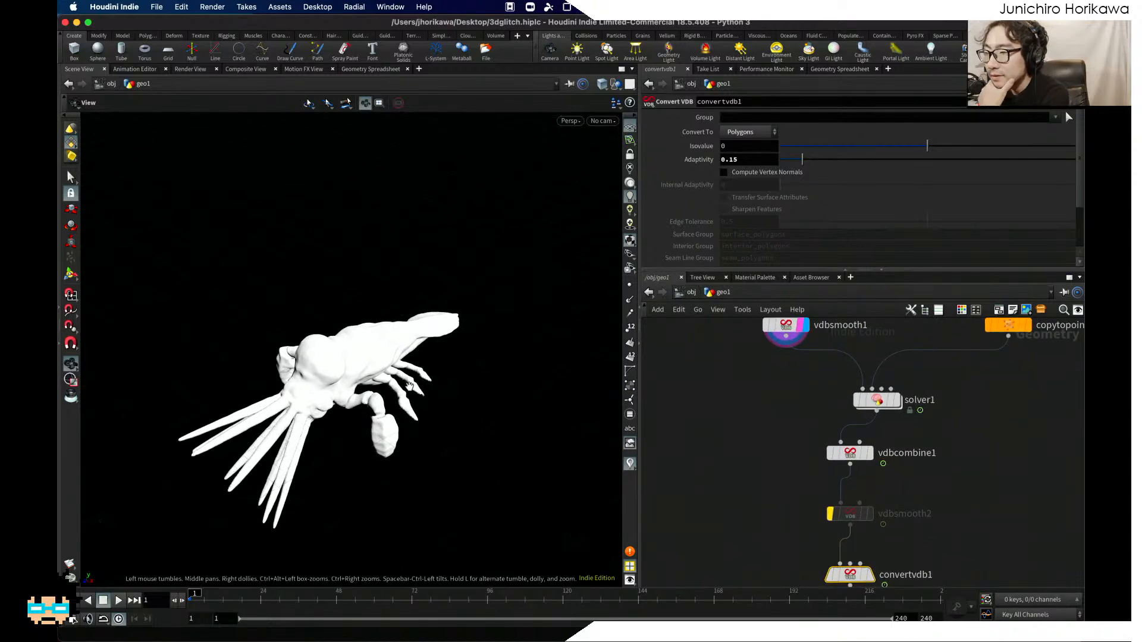
left_click_drag(417, 368, 400, 358)
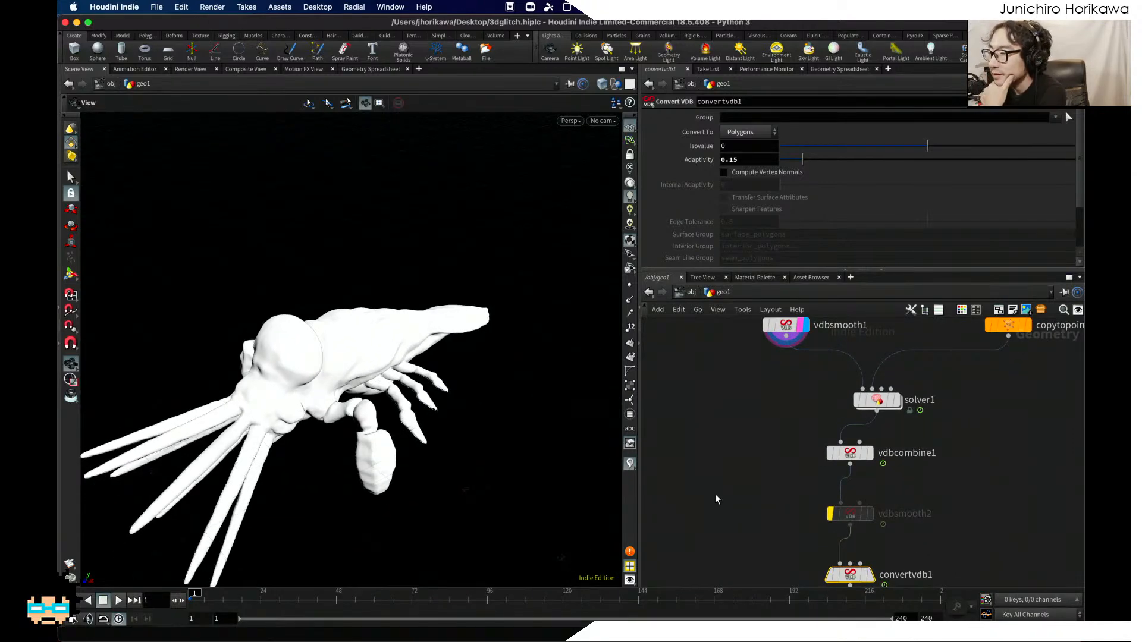
Step: Display convertvdb1 again to compare the converted polygons with the vdbsmooth1 surface
middle_click_drag(736, 499, 734, 467)
middle_click_drag(830, 527, 816, 490)
left_click(851, 510)
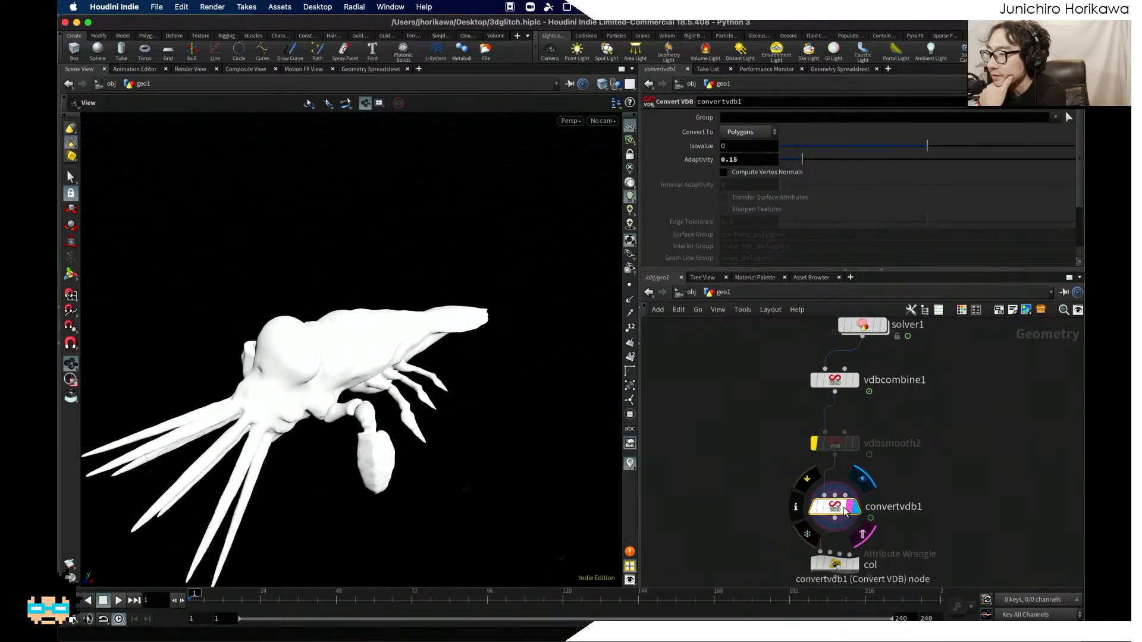
Step: Open solver1's inner network and examine the vdbcombine2 and vdbcombine3 branches leading into merge1 and switch1
scroll(851, 510, "down", 1)
middle_click_drag(892, 392, 896, 441)
double_click(858, 392)
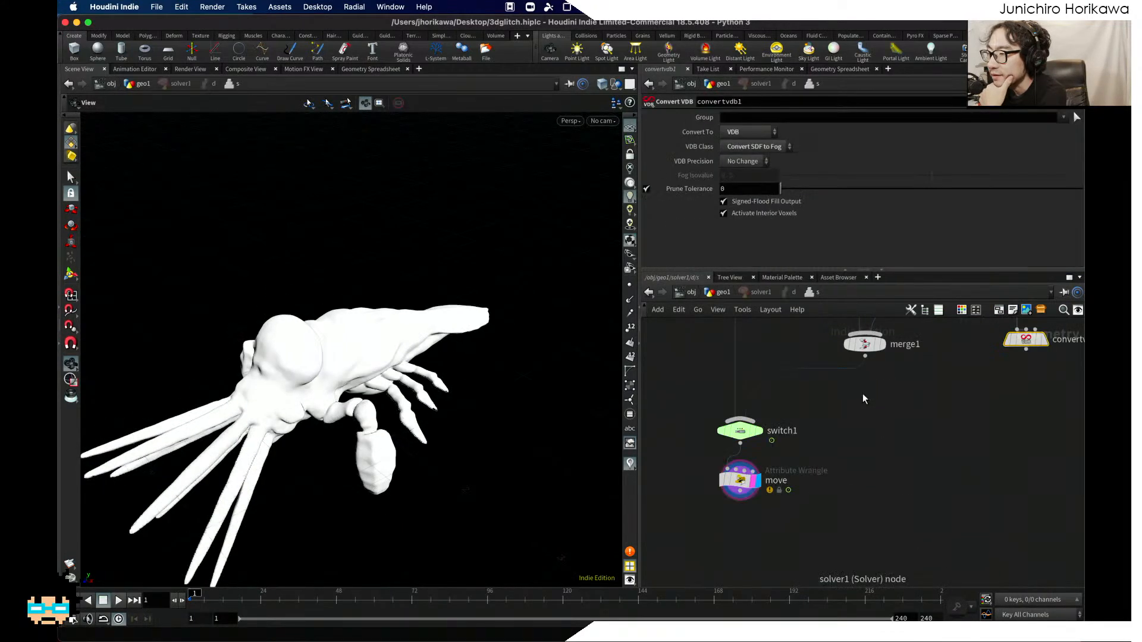
scroll(801, 461, "up", 4)
middle_click_drag(798, 466, 791, 502)
scroll(790, 502, "down", 2)
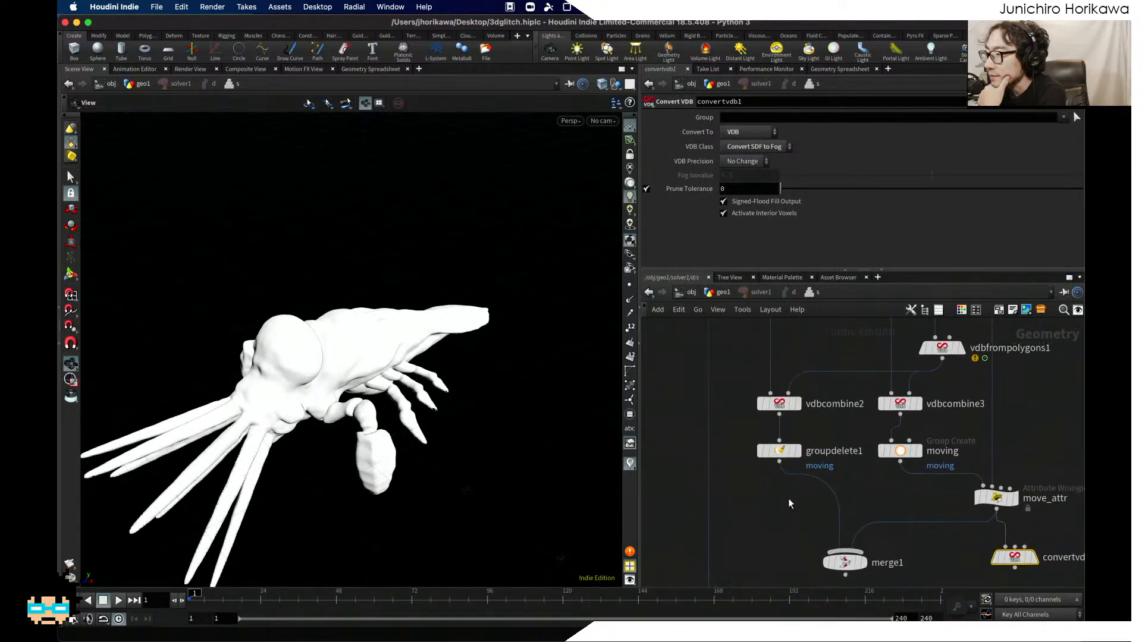
middle_click_drag(754, 367, 761, 500)
middle_click_drag(764, 423, 705, 421)
middle_click_drag(784, 532, 814, 373)
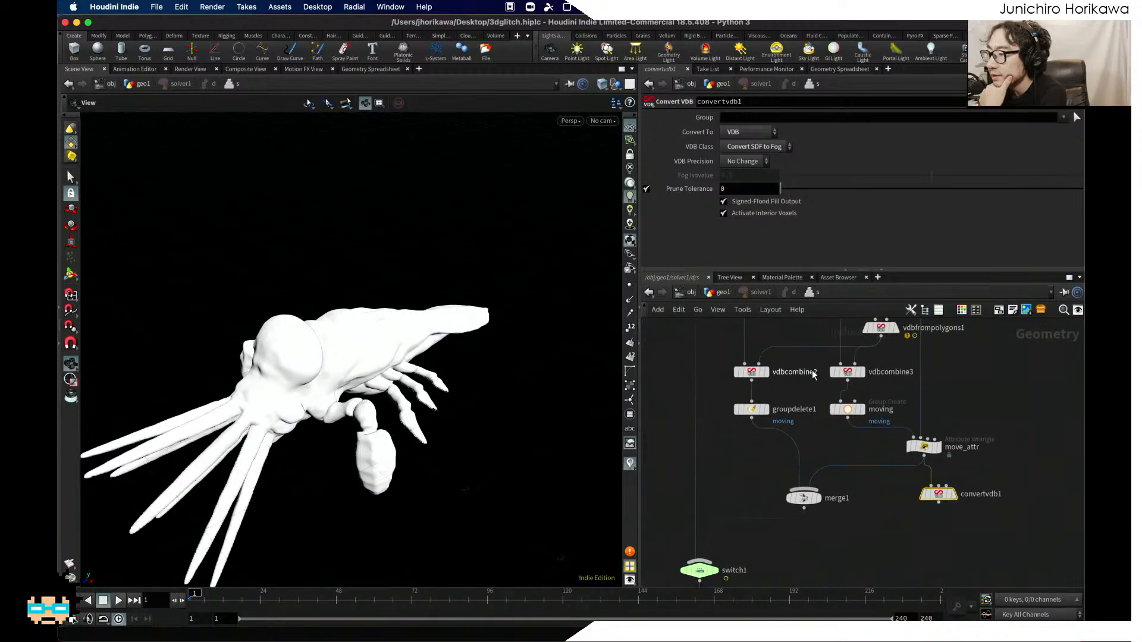
Step: Return to the geo1 network, duplicate convertvdb1 beside the original, and feed the copy from vdbsmooth1
left_click(722, 294)
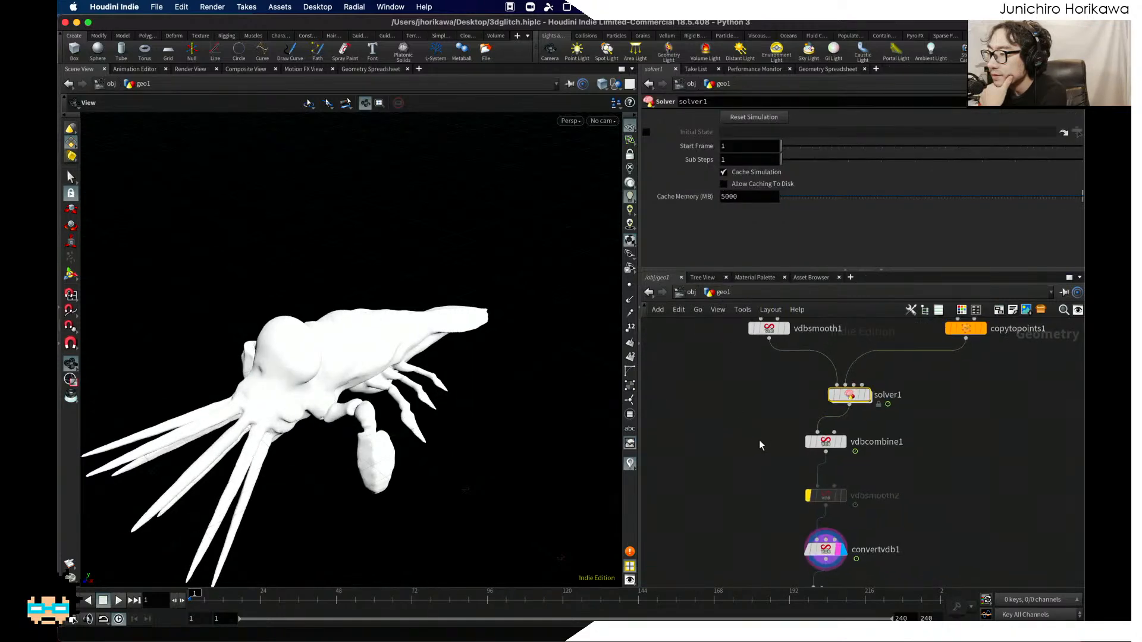
middle_click_drag(838, 492, 813, 441)
scroll(807, 445, "down", 5)
scroll(803, 490, "up", 1)
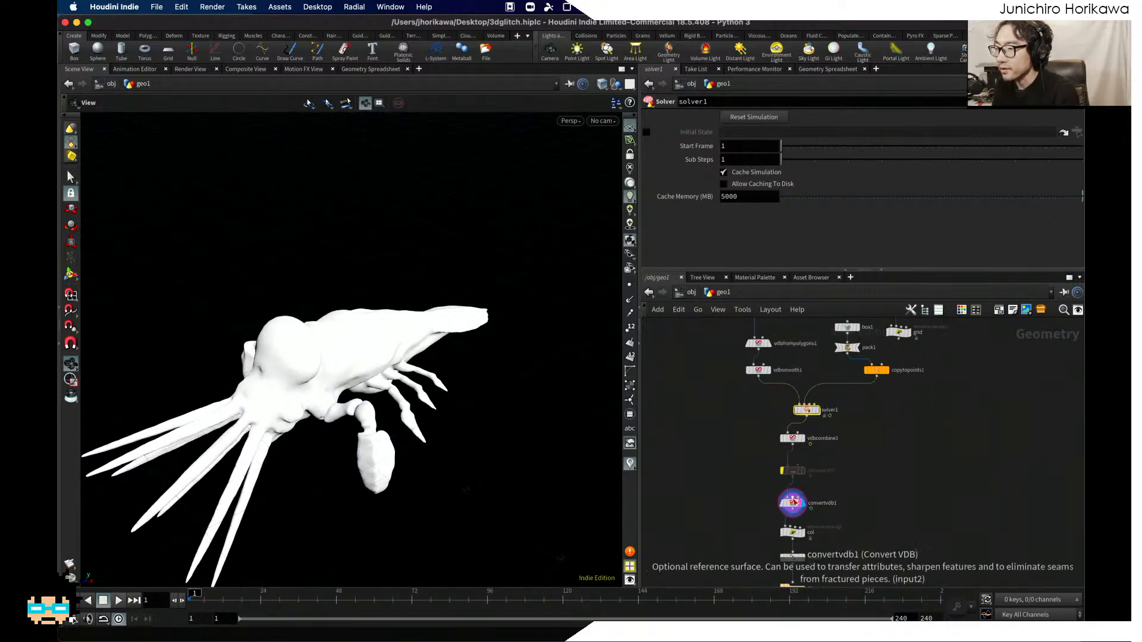
left_click_drag(792, 501, 726, 484, "alt")
scroll(750, 405, "up", 4)
left_click_drag(767, 360, 697, 518)
left_click_drag(772, 351, 716, 556)
middle_click_drag(717, 556, 700, 470)
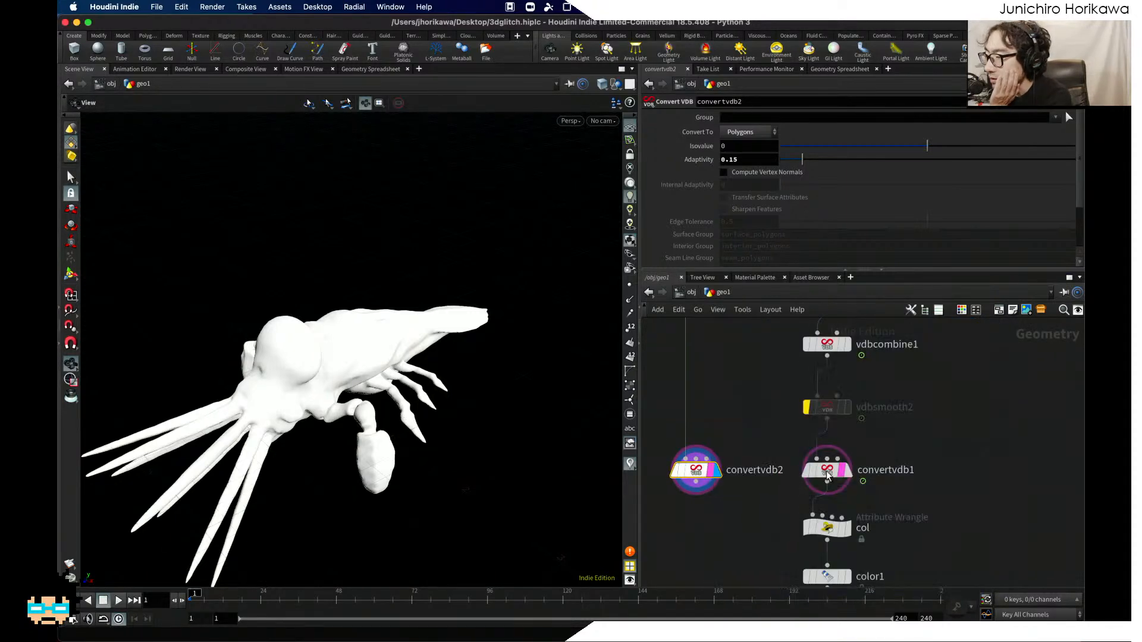
Step: Move the col, color1 and filecache1 nodes further down to free space below convertvdb1
middle_click(827, 471)
scroll(853, 482, "down", 3)
middle_click_drag(866, 568, 867, 497)
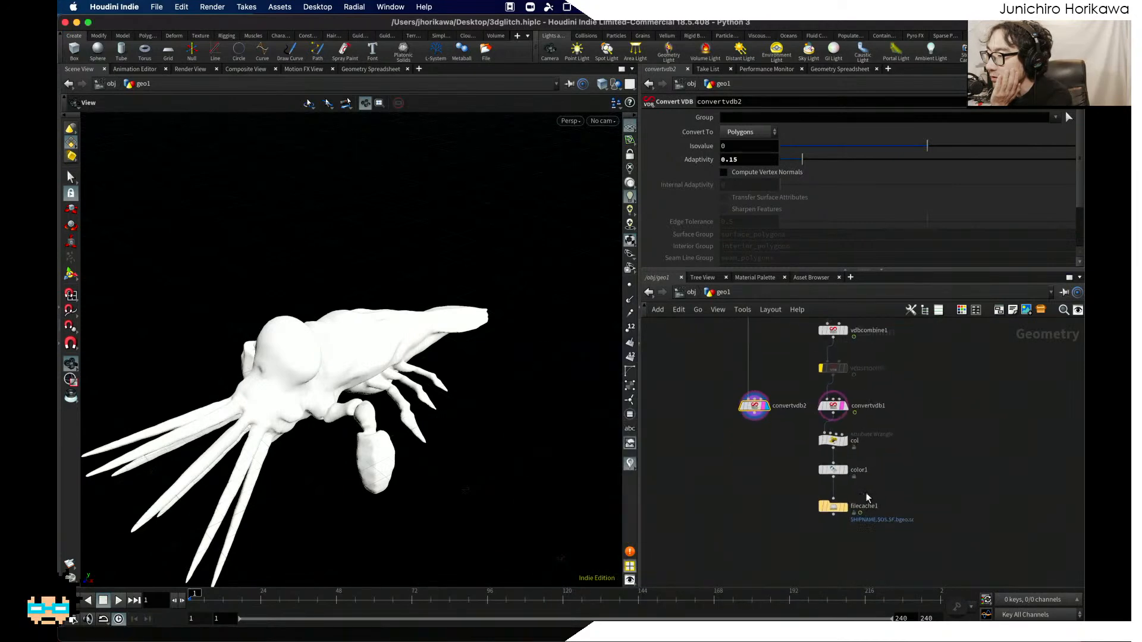
left_click_drag(878, 530, 863, 506)
scroll(782, 521, "up", 2)
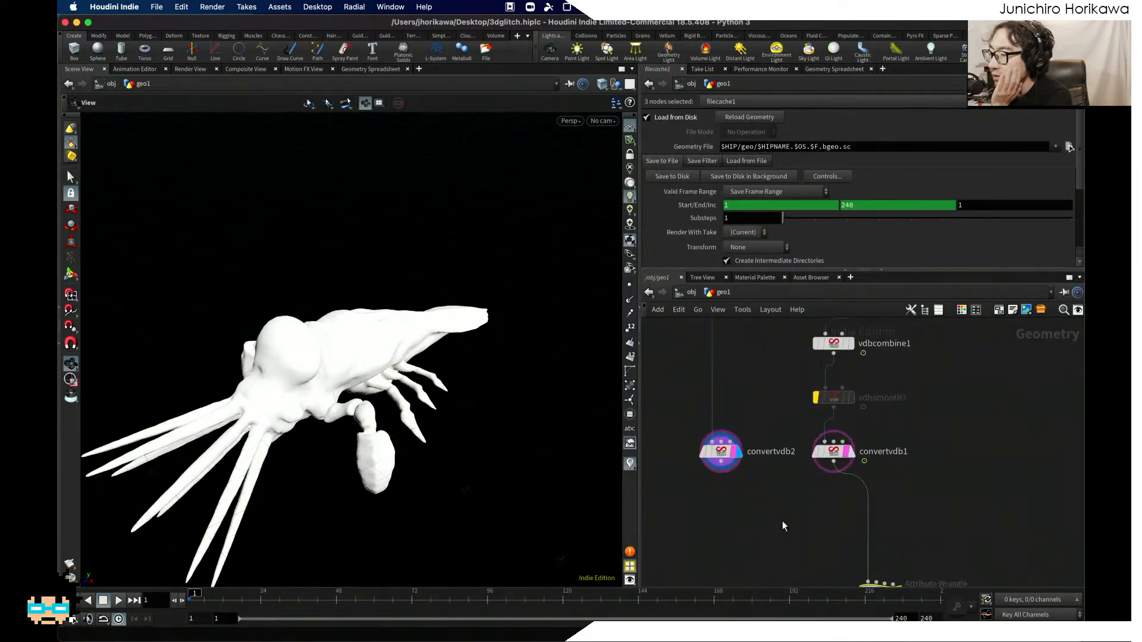
Step: Add a Point Wrangle fed by convertvdb1 as first input and convertvdb2 as second input, and display it
left_click(782, 521)
key("Tab")
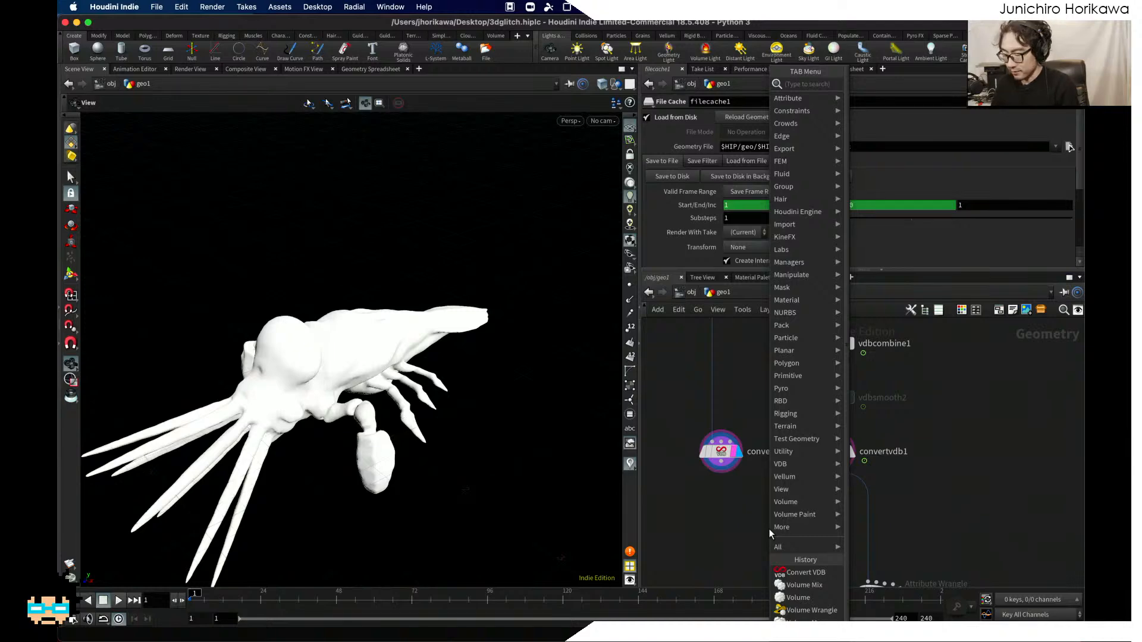
type("pointwra")
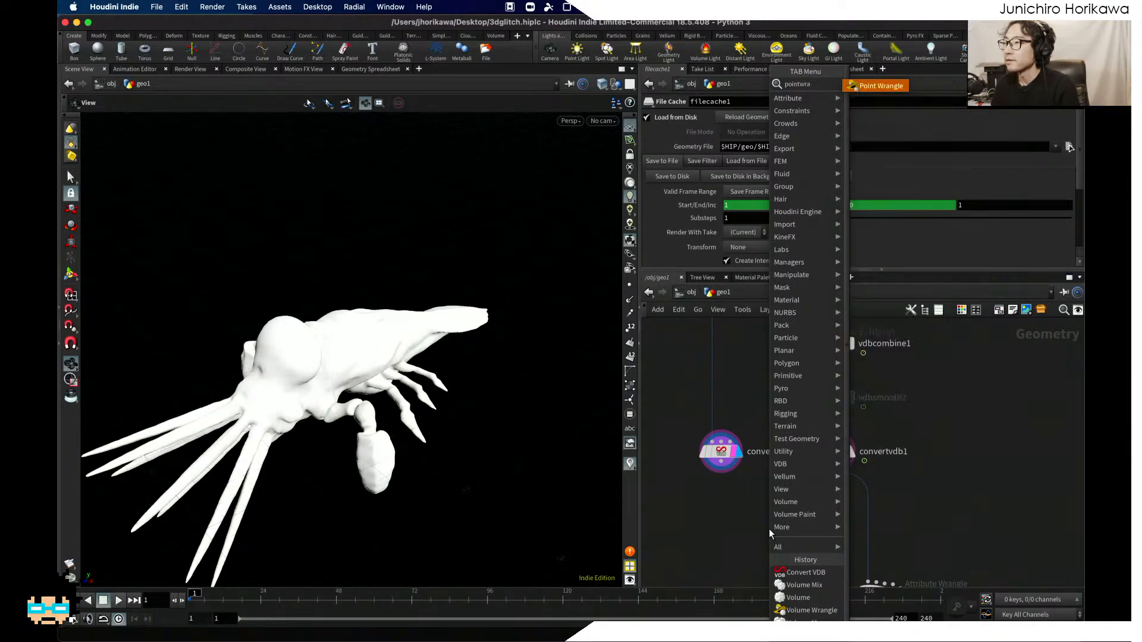
key("Return")
left_click(781, 545)
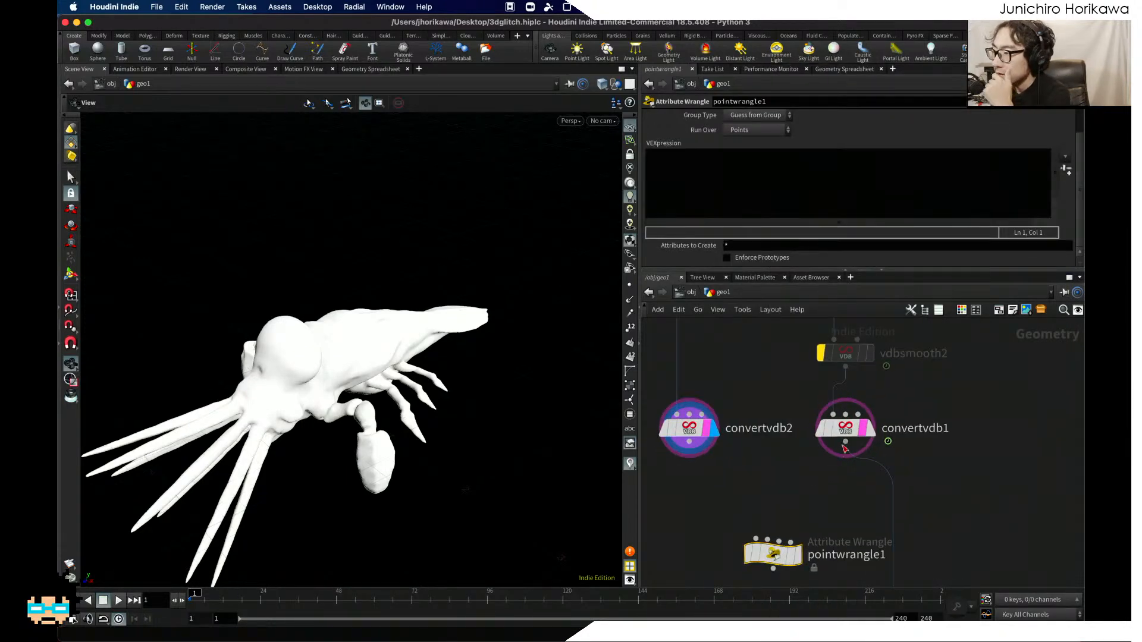
scroll(748, 529, "up", 2)
left_click_drag(689, 442, 740, 531)
left_click(769, 546)
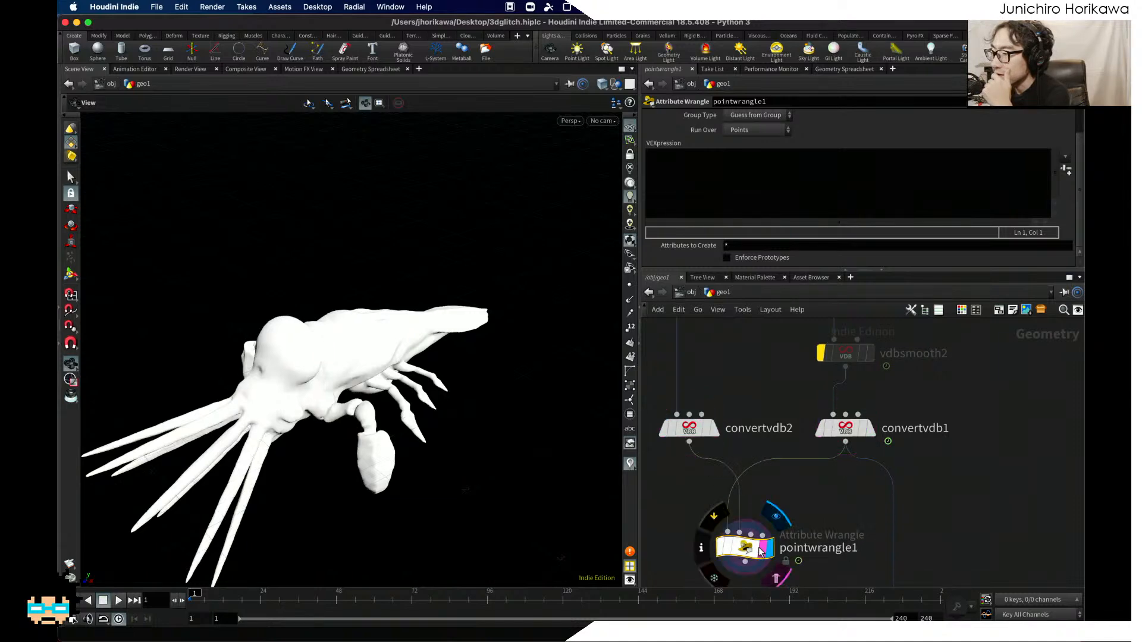
Step: Write the wrangle line float dist = xyzdist(1, @P); to measure each point's distance to the second input
left_click(726, 190)
type("flo")
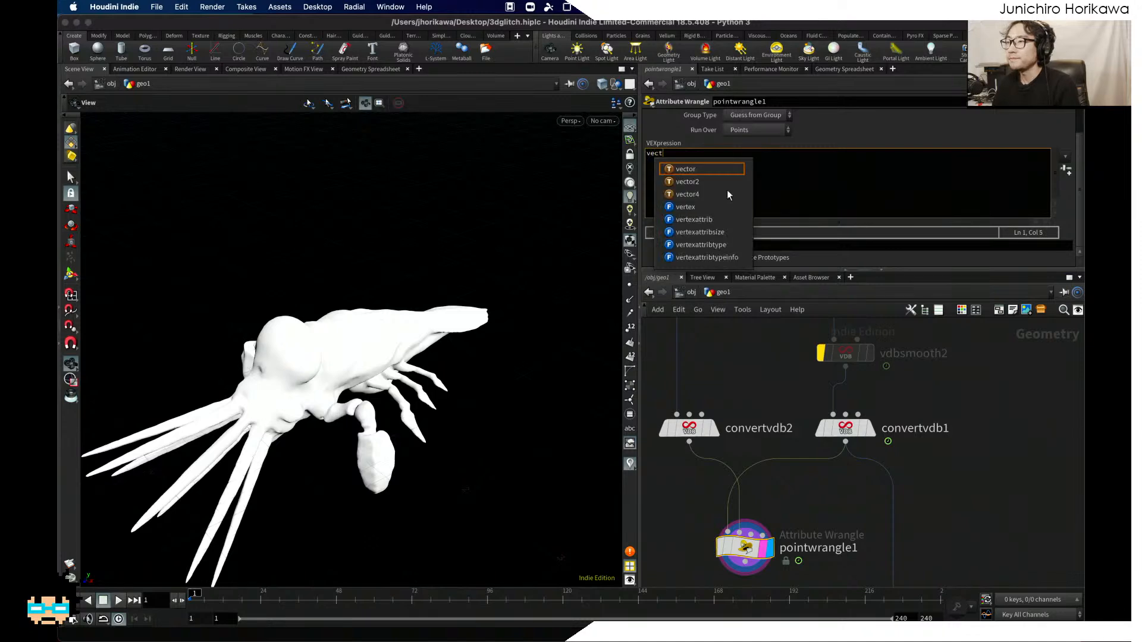
type("at xyz ")
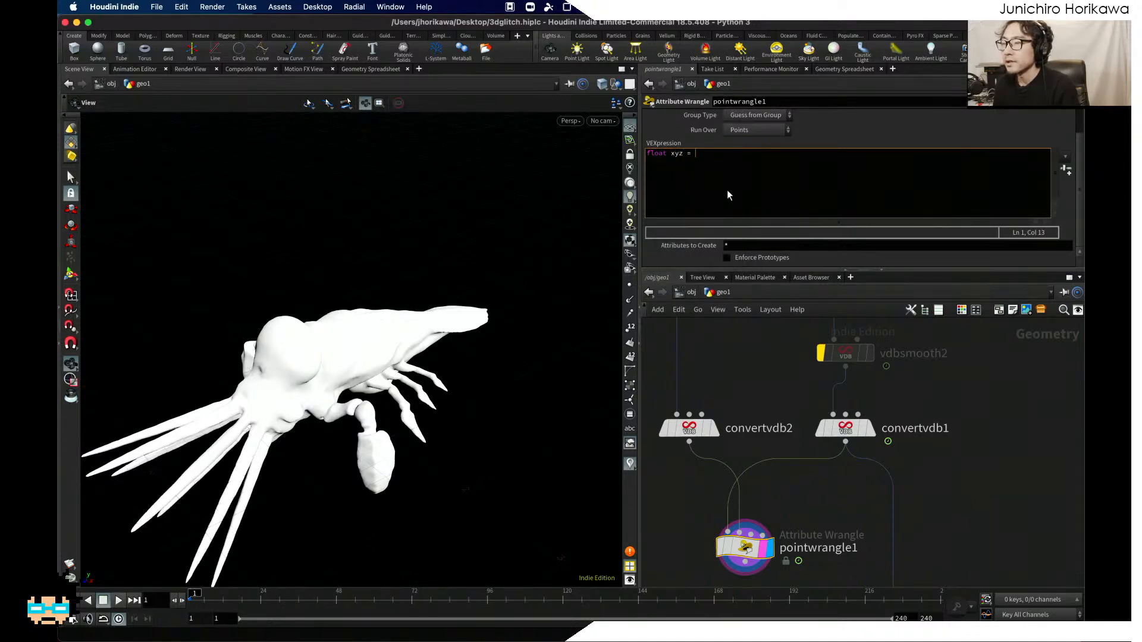
type("=")
key("BackSpace")
key("BackSpace")
key("BackSpace")
key("BackSpace")
key("BackSpace")
key("BackSpace")
type("dist = ")
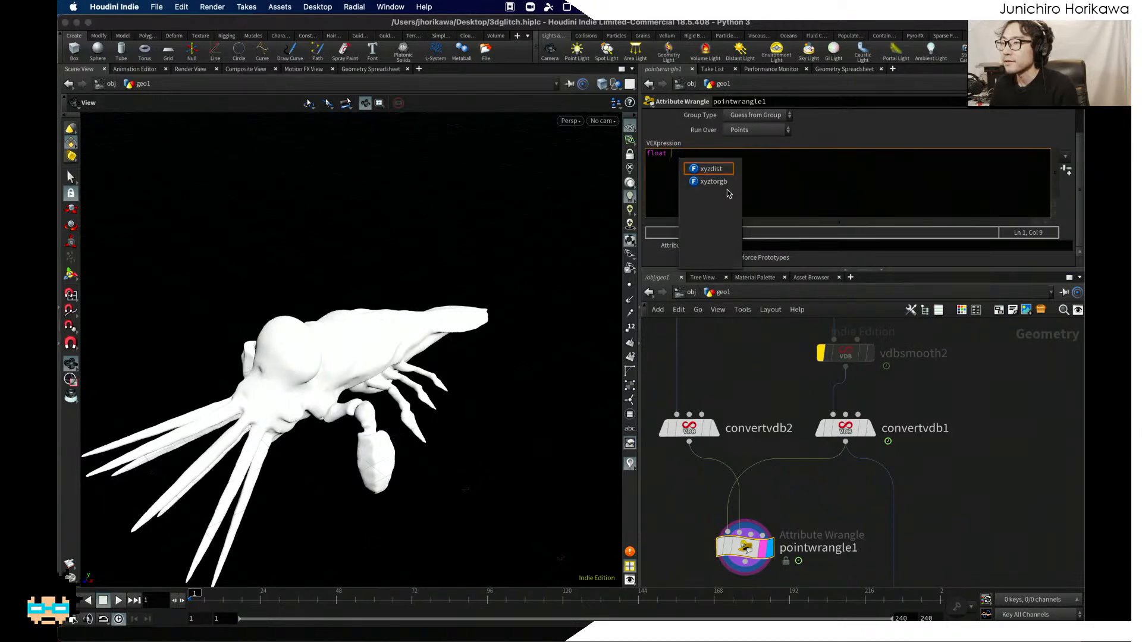
type("xy")
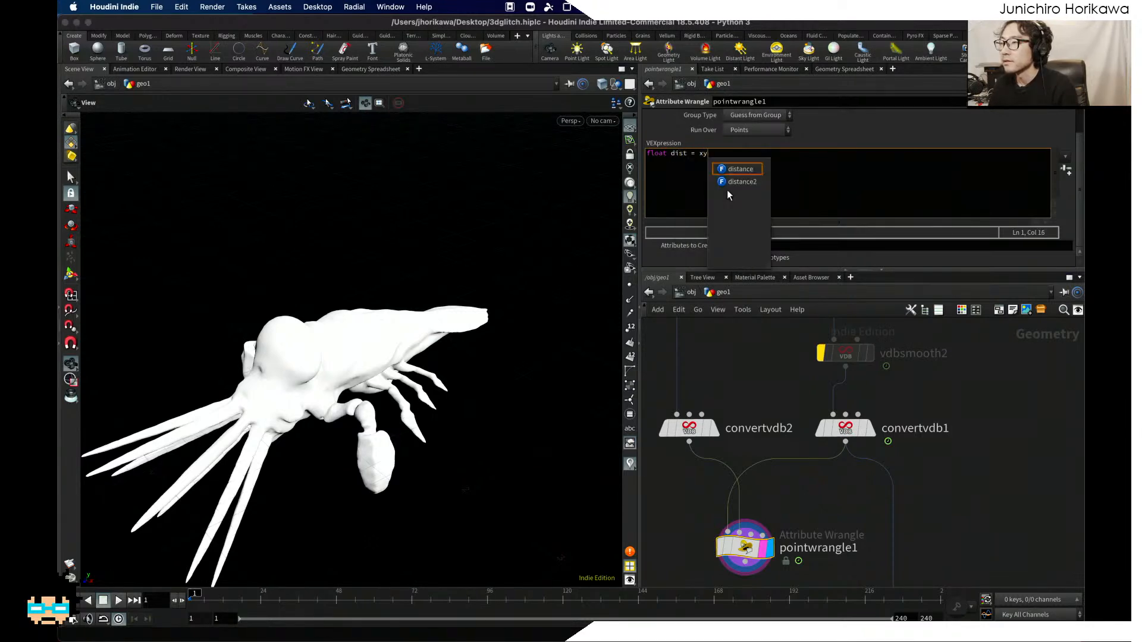
type("zdist(1,")
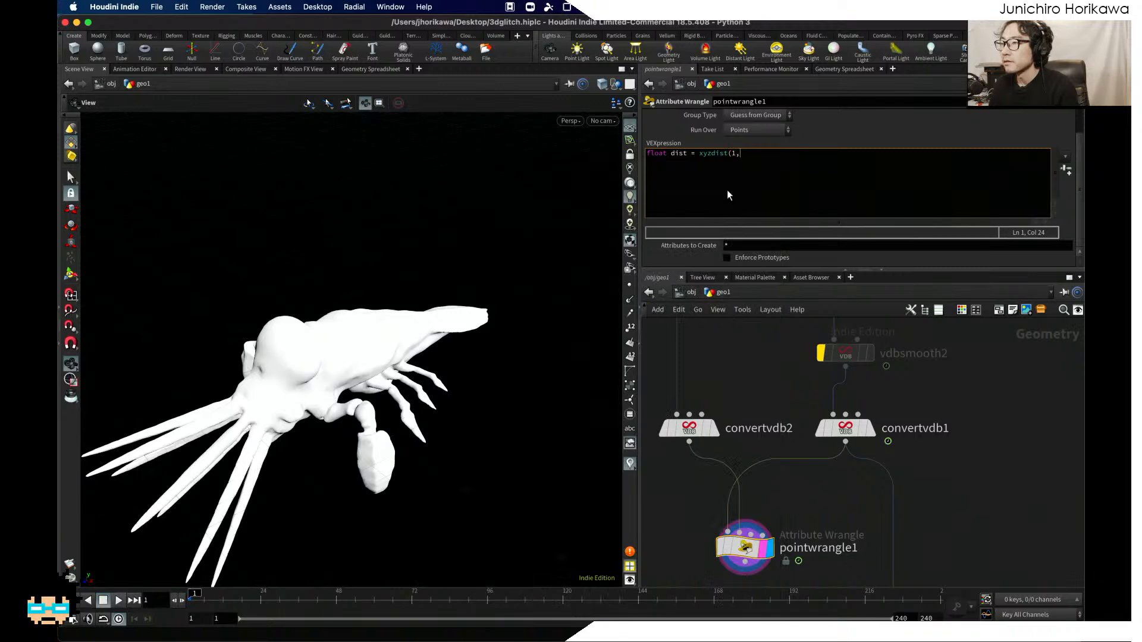
key("BackSpace")
key("BackSpace")
key("BackSpace")
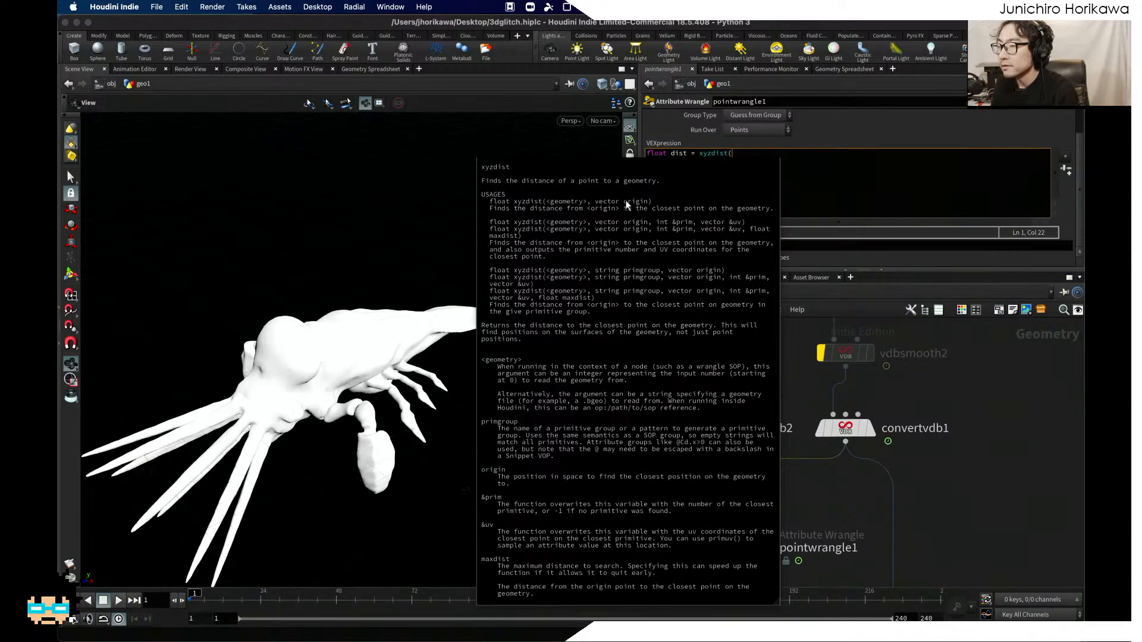
type("1, @P")
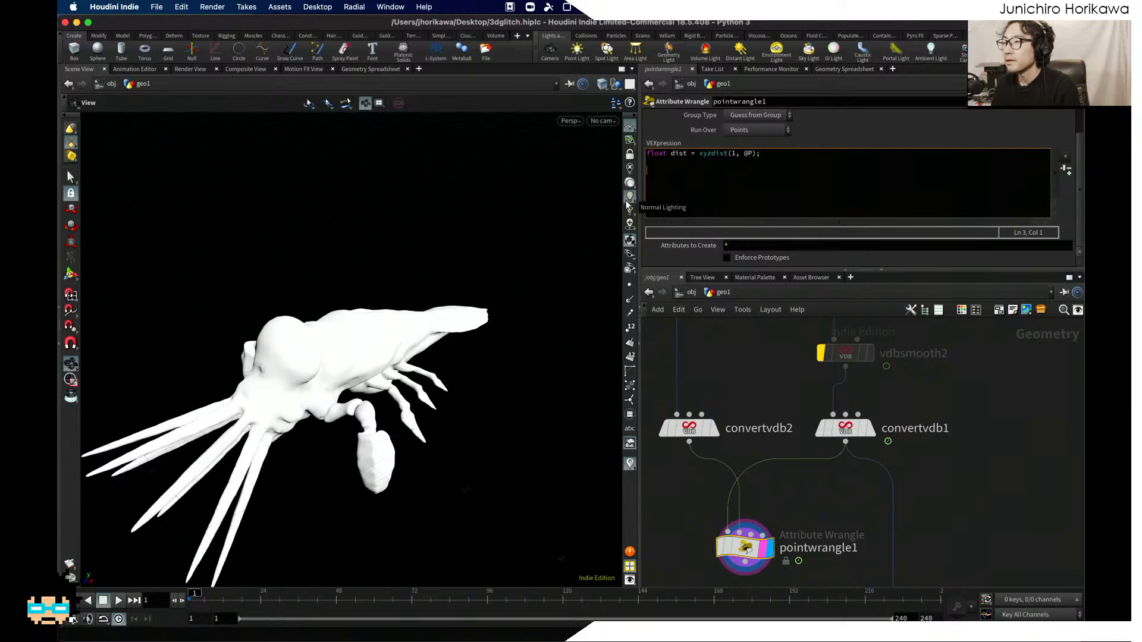
Step: Add the line f@dist = dist; to the wrangle to store the distance as a point attribute
type("f")
key("BackSpace")
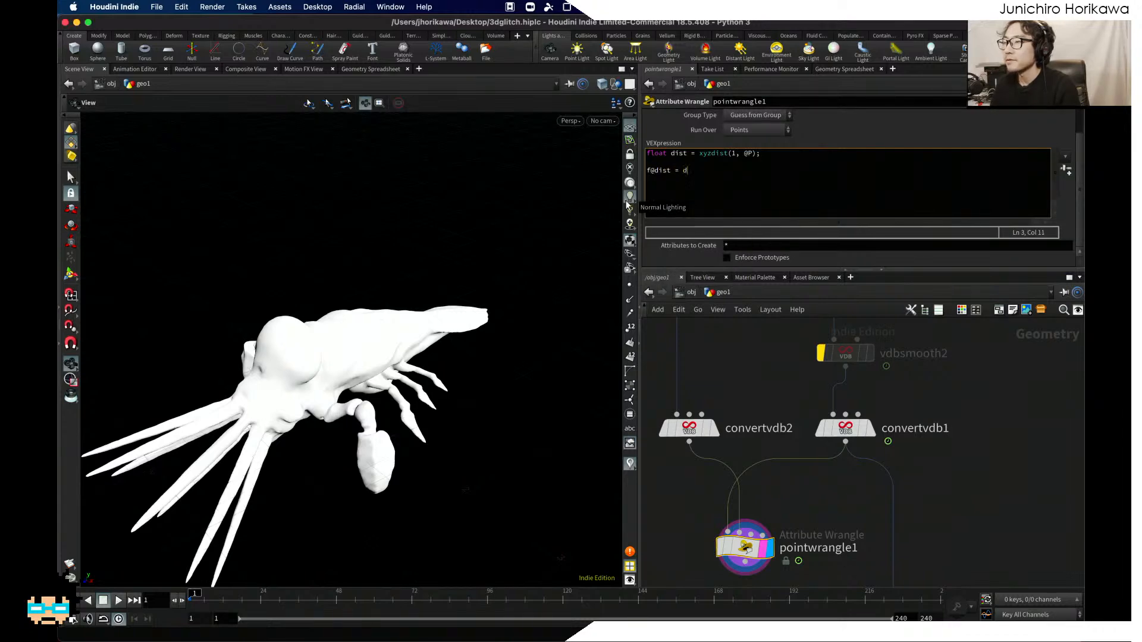
left_click(724, 440)
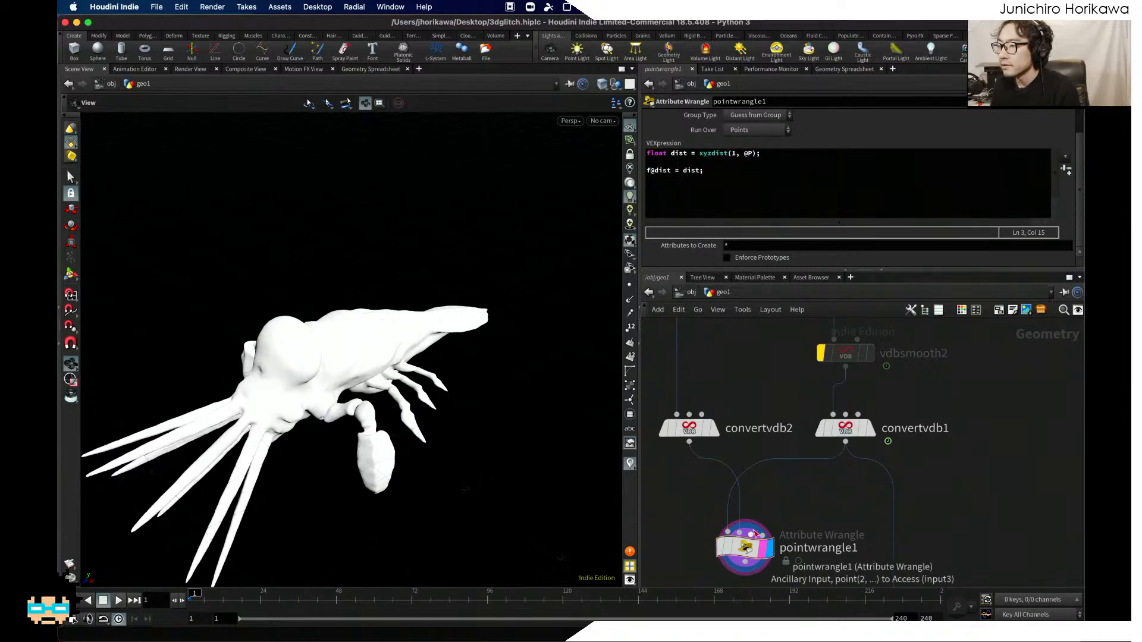
Step: Move the point wrangle slightly up, closer to the Convert VDB nodes, and rename it dist
left_click_drag(749, 547, 750, 527)
left_click(811, 529)
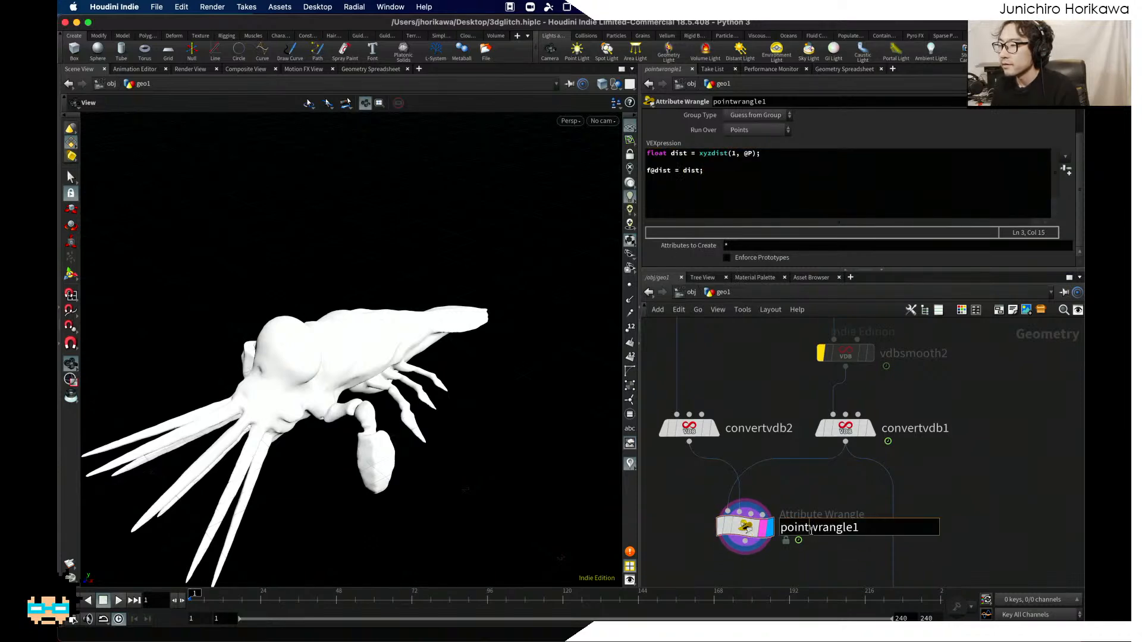
double_click(898, 520)
type("dist")
key("Return")
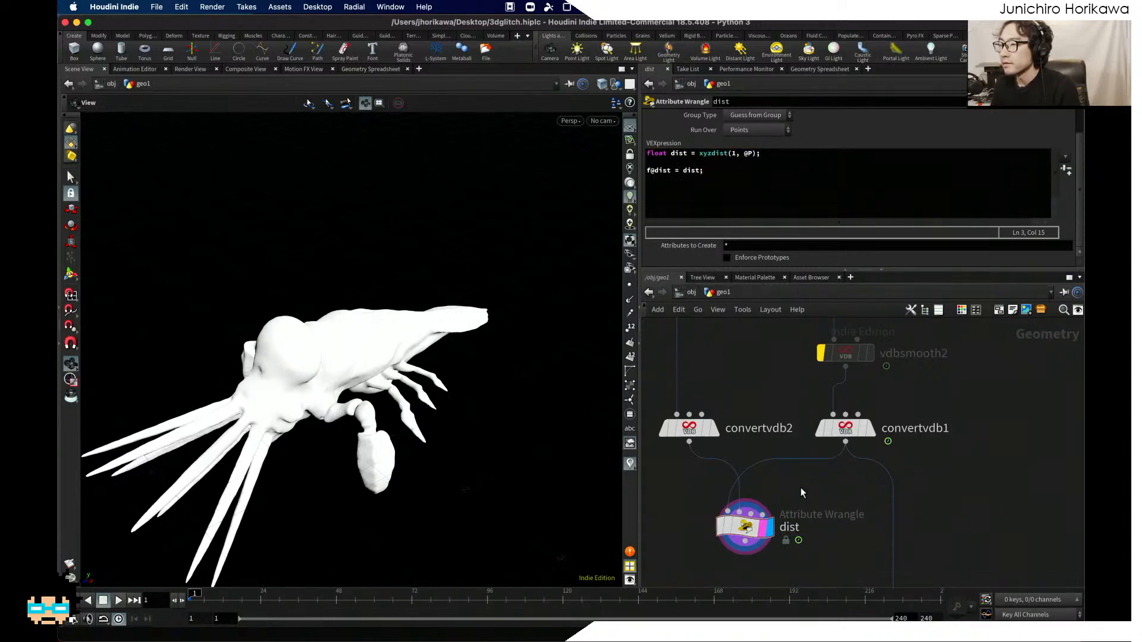
Step: Add an Attribute Promote node below the dist wrangle, connect it to the wrangle's output and display it
scroll(797, 481, "down", 3)
key("Tab")
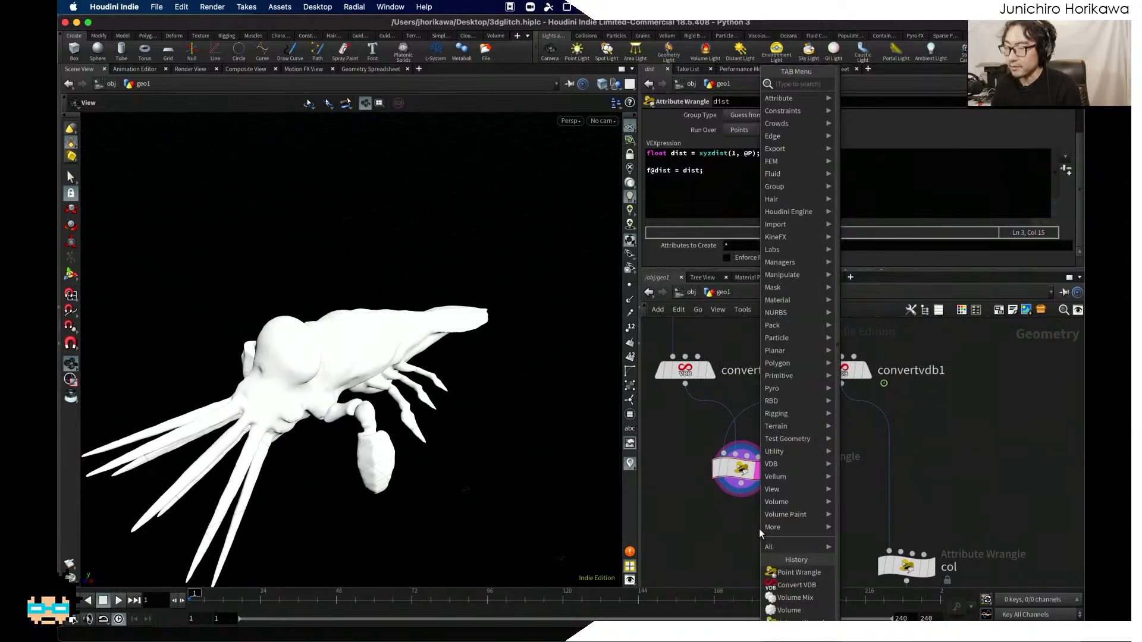
type("attribute promo")
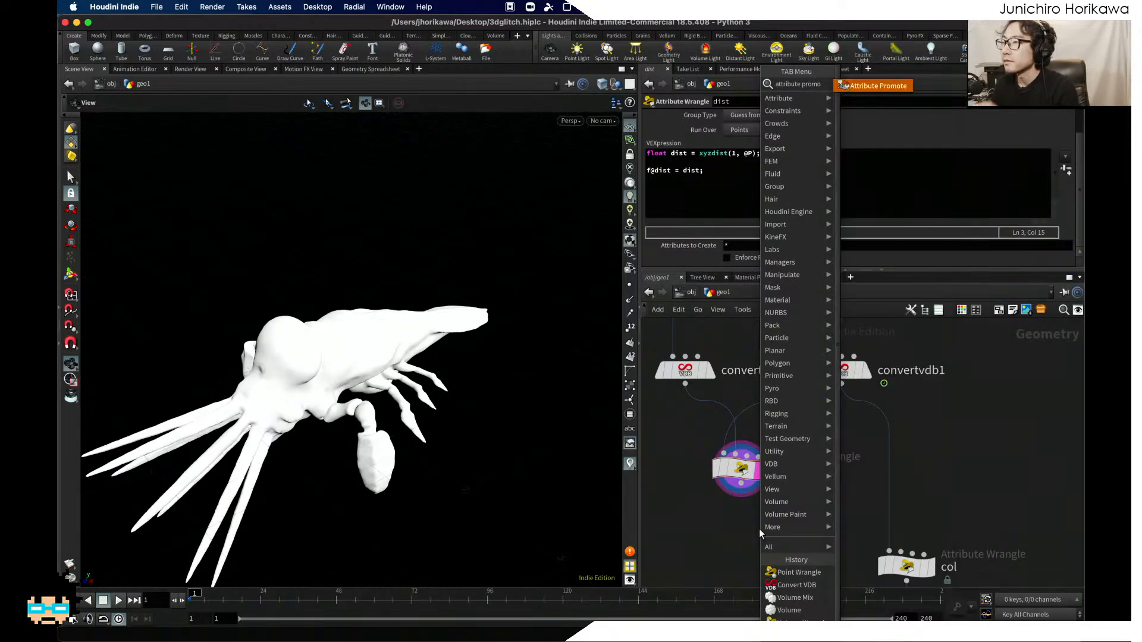
key("Return")
left_click(744, 530)
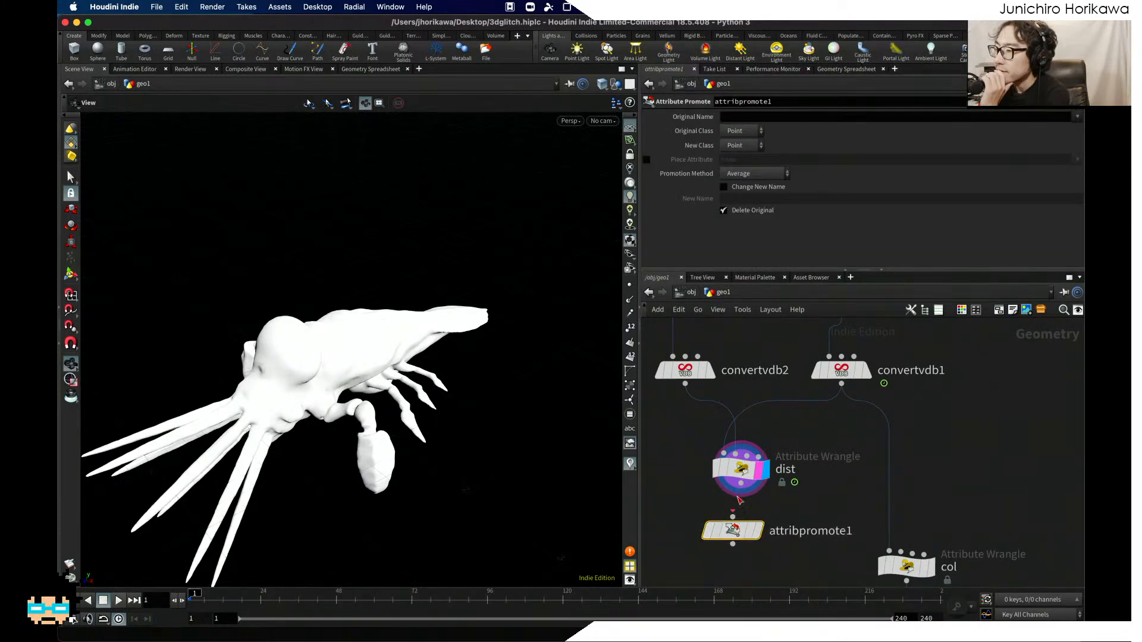
left_click_drag(741, 494, 733, 516)
left_click(766, 528)
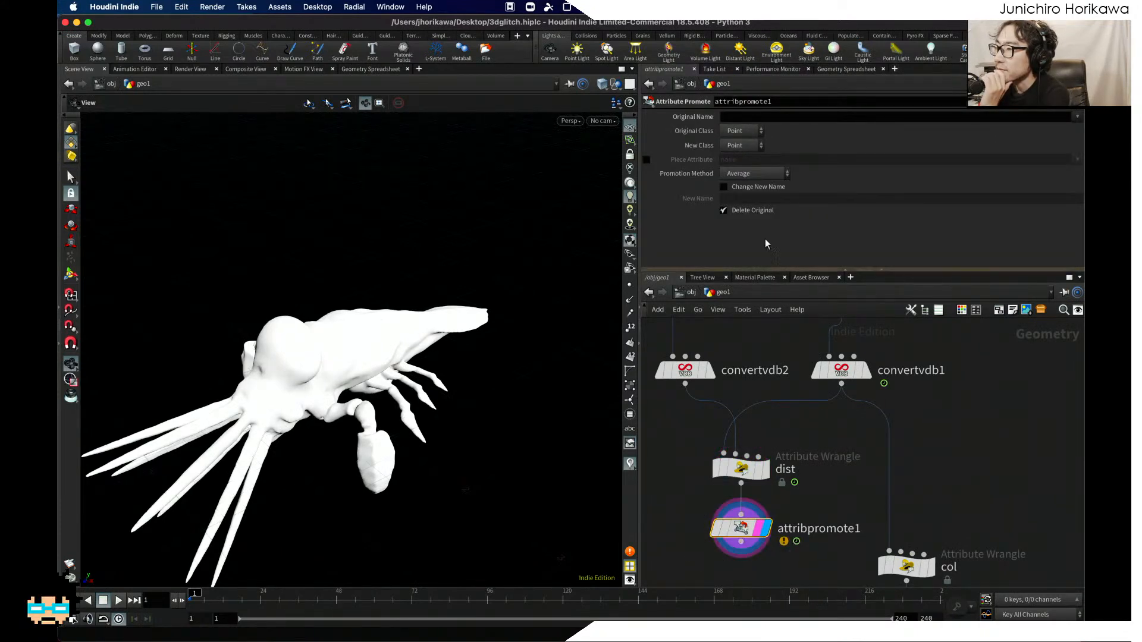
Step: Set the Attribute Promote's original name to dist and its new class to Detail
left_click(735, 118)
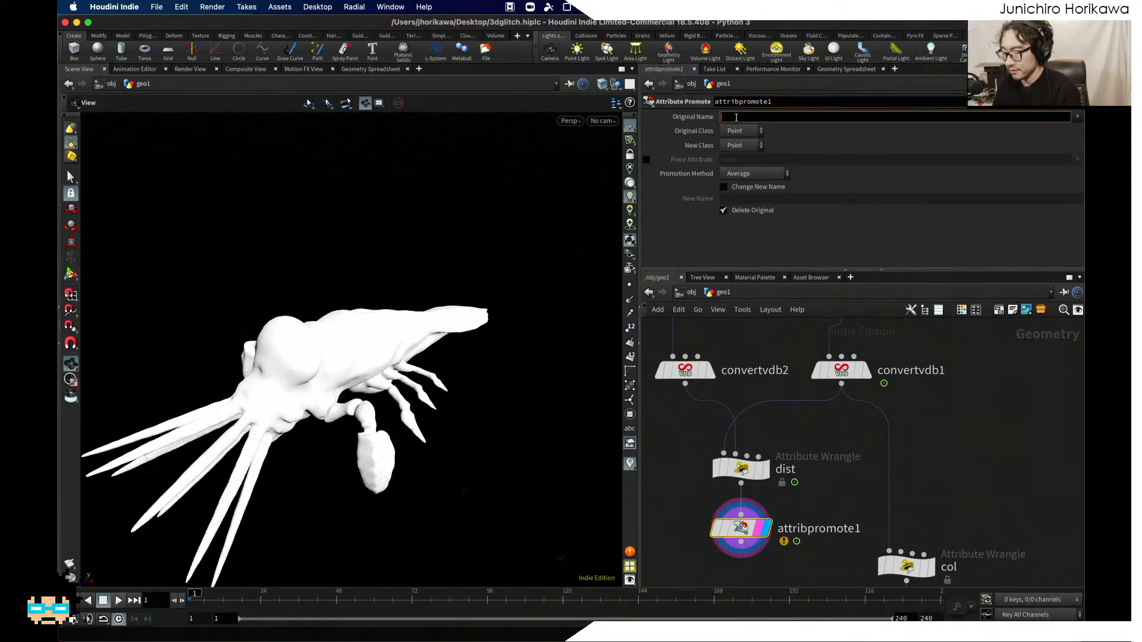
type("dist")
key("Return")
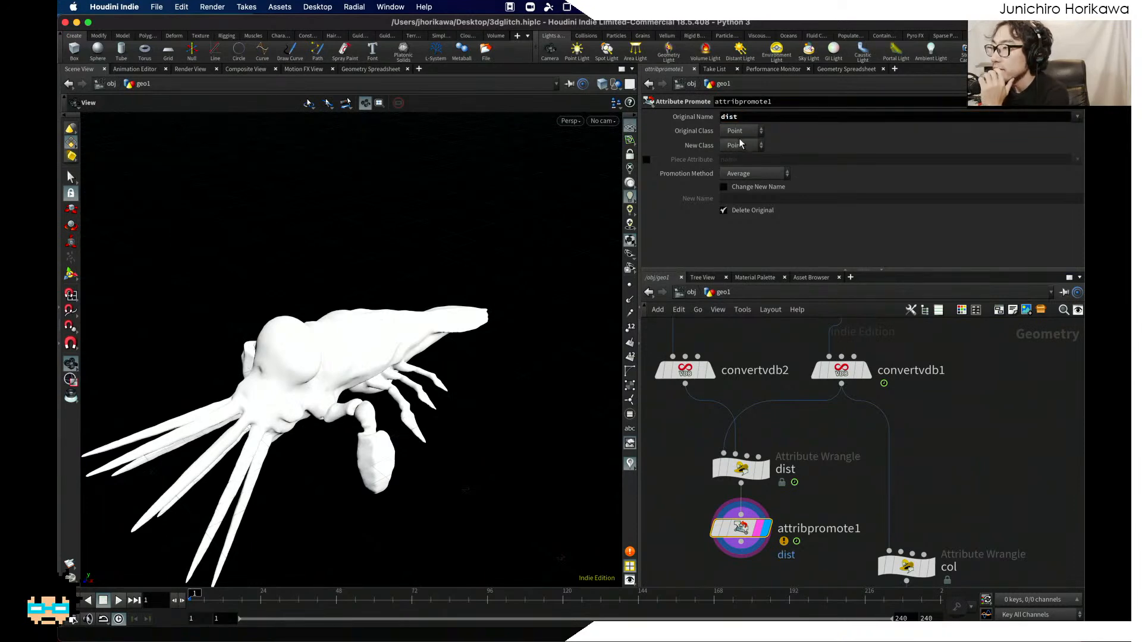
left_click(740, 146)
left_click(740, 161)
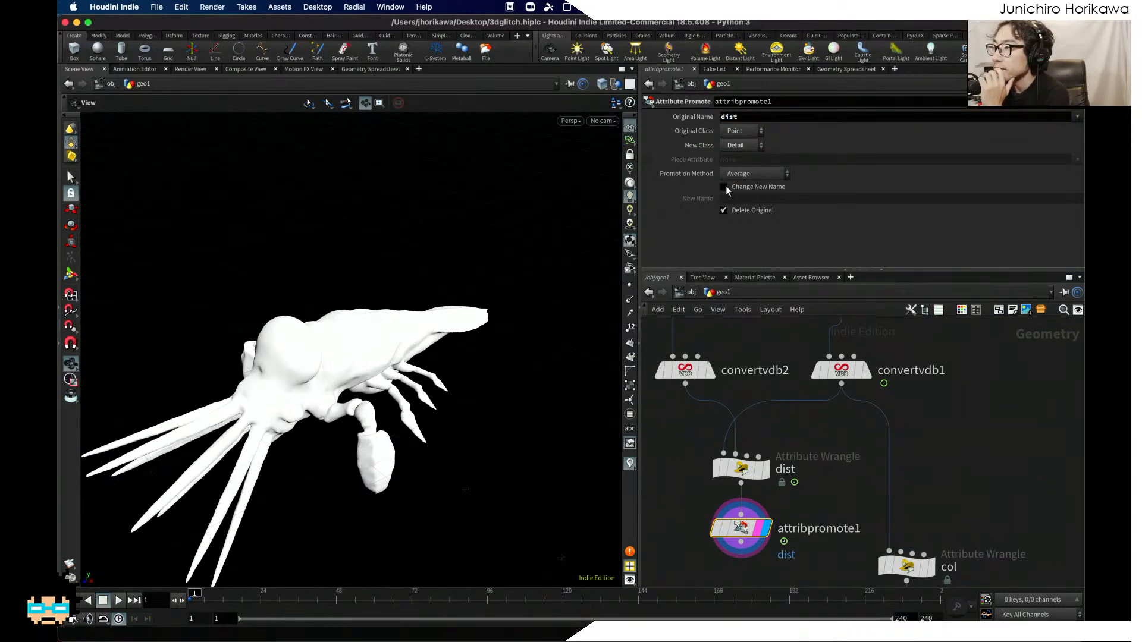
Step: Give the promoted attribute the new name maxdist and set the promotion method to Maximum
left_click(724, 187)
left_click(739, 199)
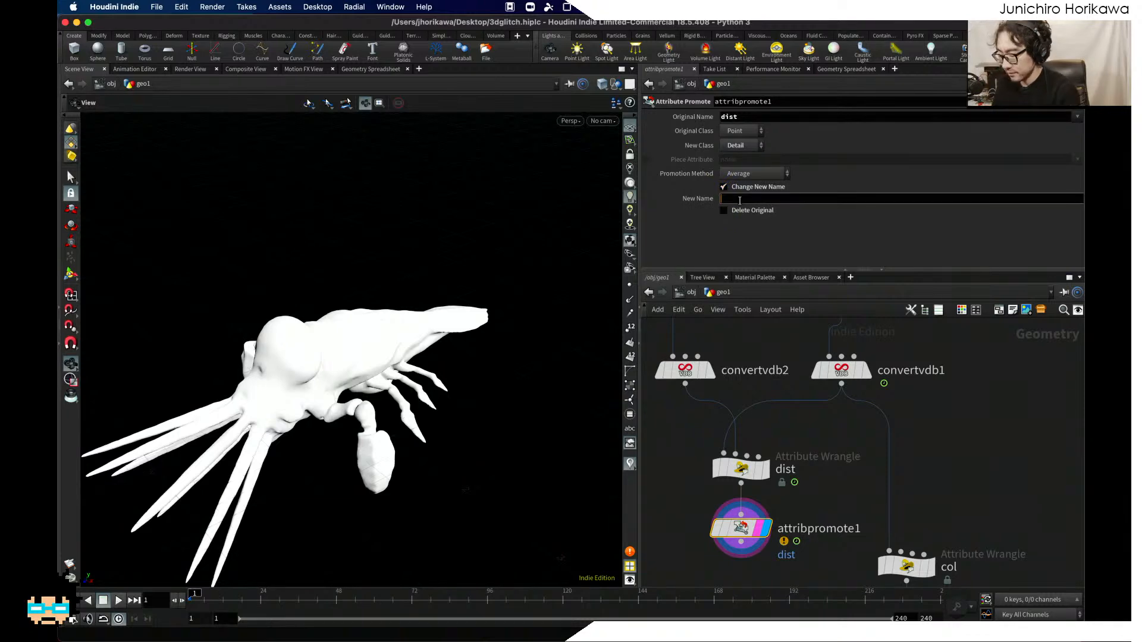
type("maxd")
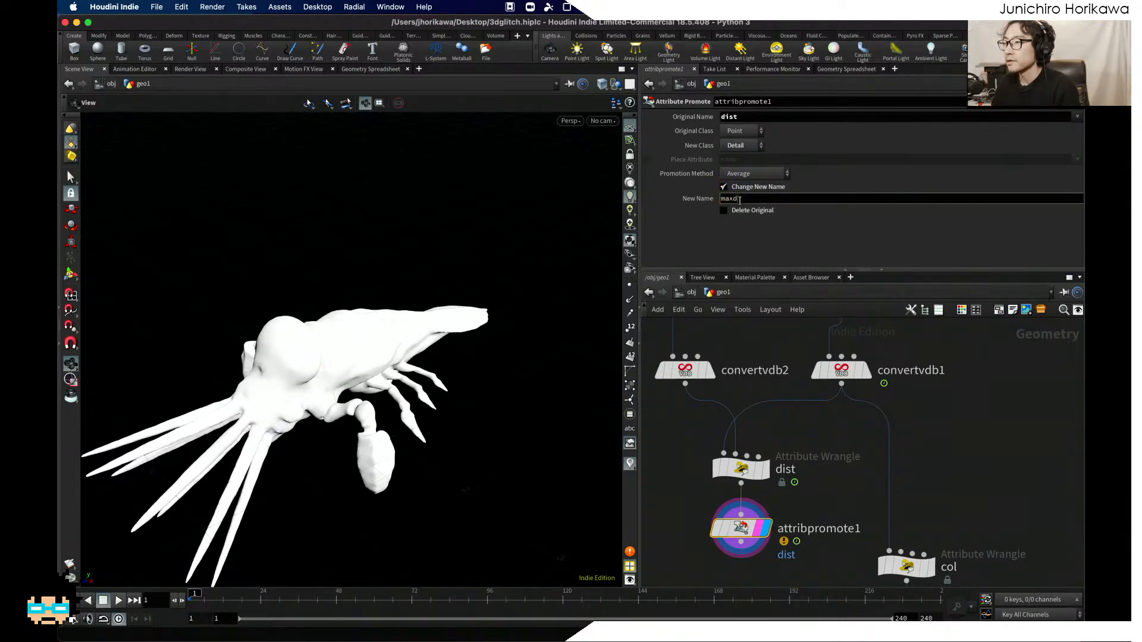
type("ist")
key("Return")
left_click(764, 174)
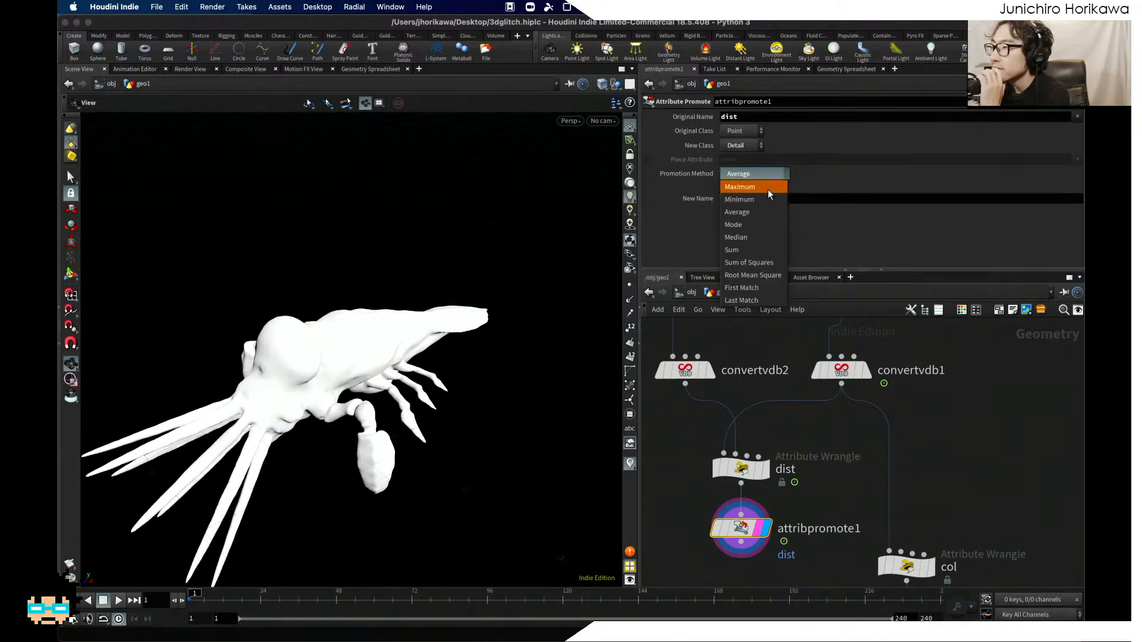
left_click(768, 189)
Step: Play the simulation to frame 29 and examine attribpromote1's point values in the geometry spreadsheet, sorted by dist
mouse_move(742, 528)
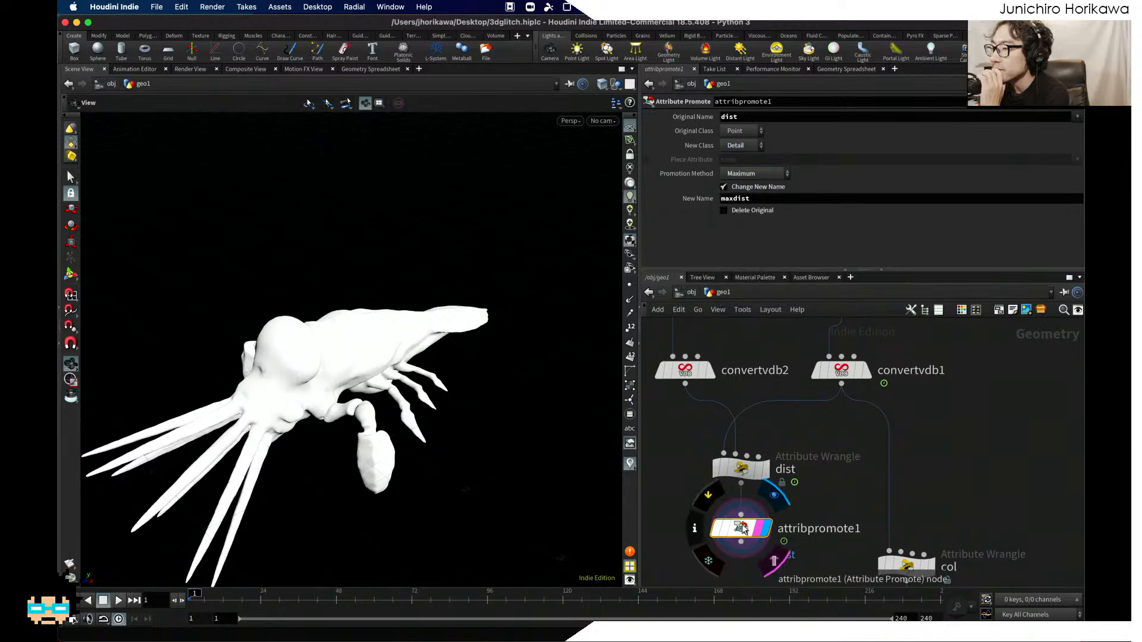
left_click(847, 69)
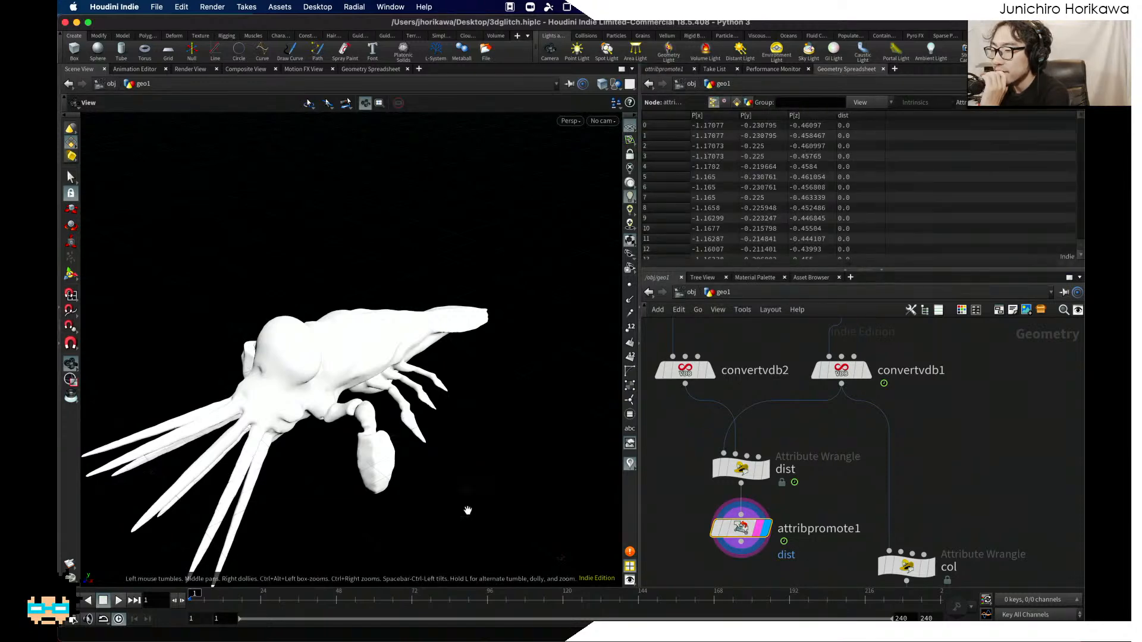
left_click(119, 601)
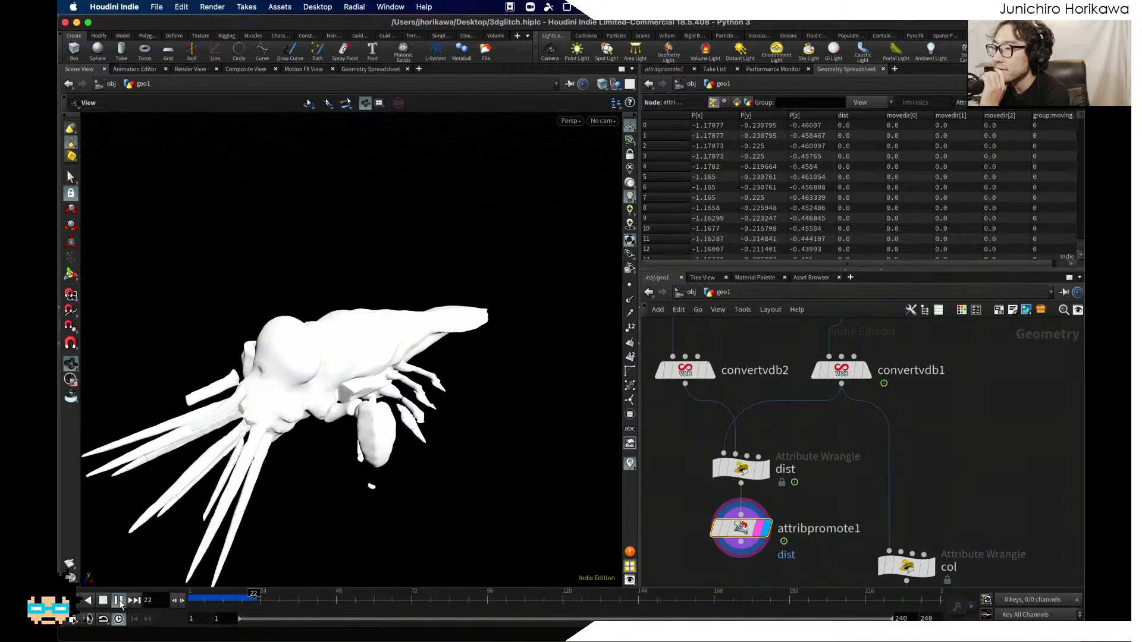
left_click(119, 601)
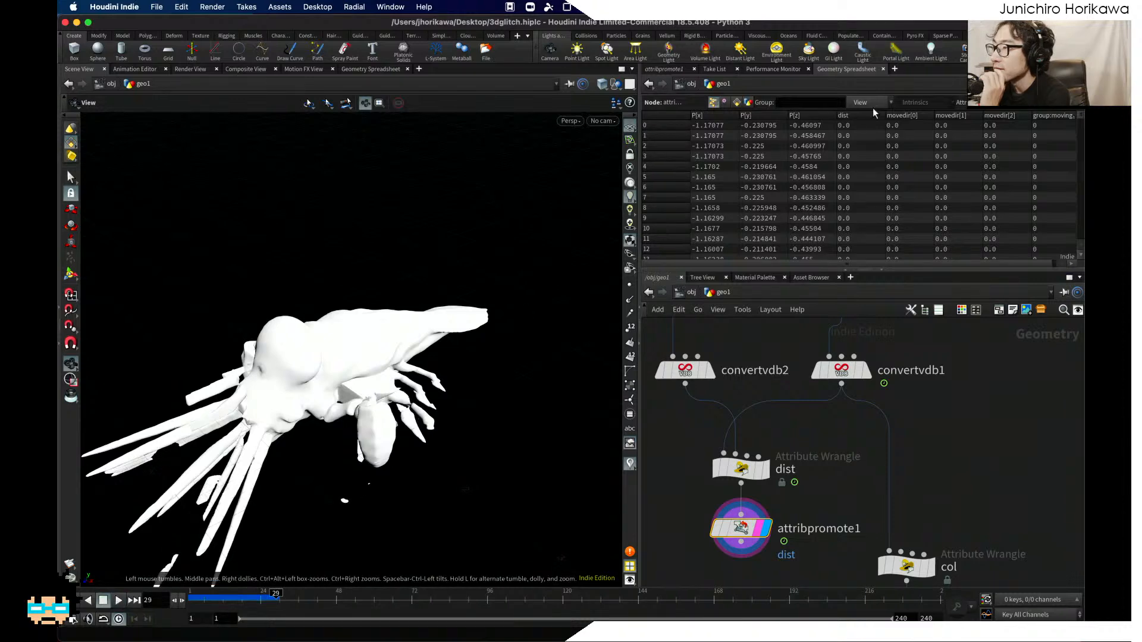
left_click(852, 116)
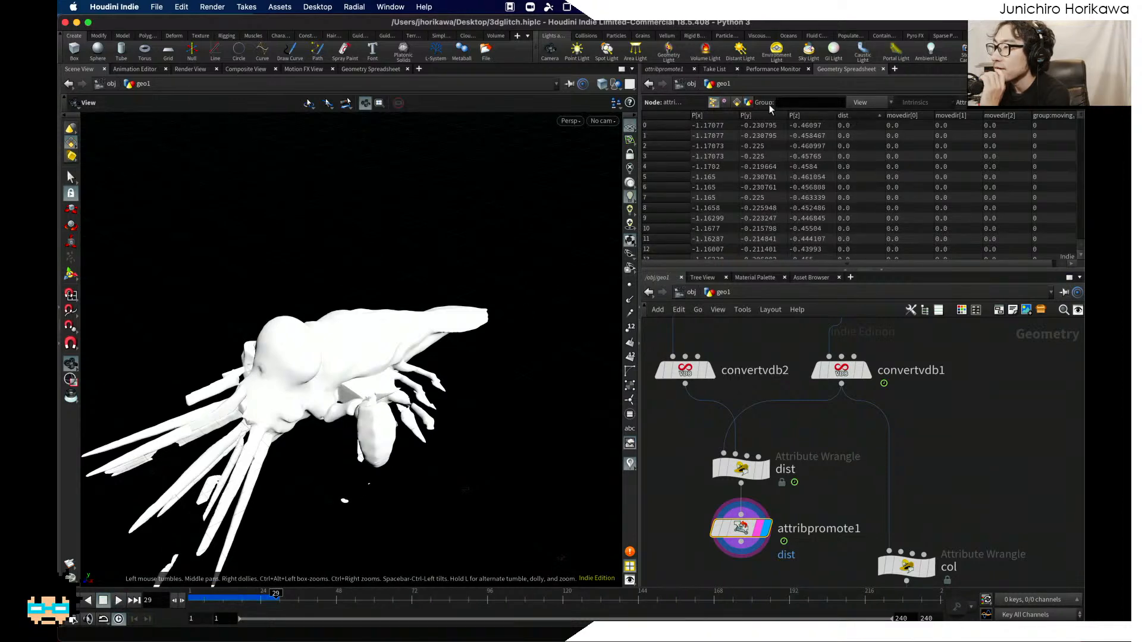
Step: Show the detail attributes in the geometry spreadsheet, and add a displayed Color node connected below attribpromote1
left_click(748, 103)
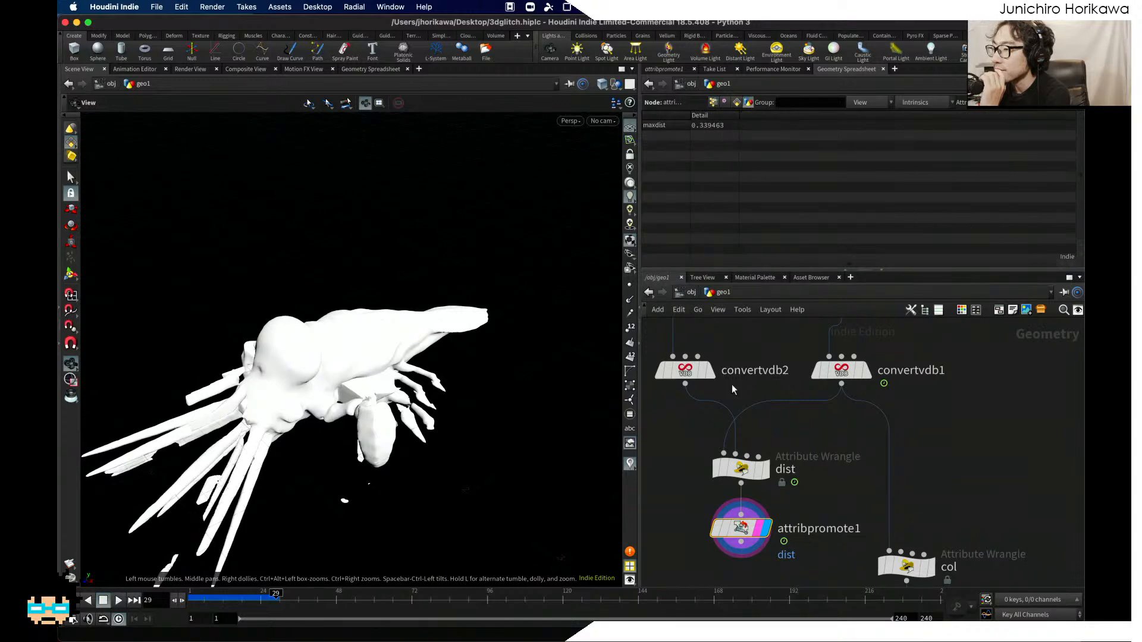
scroll(743, 522, "down", 5)
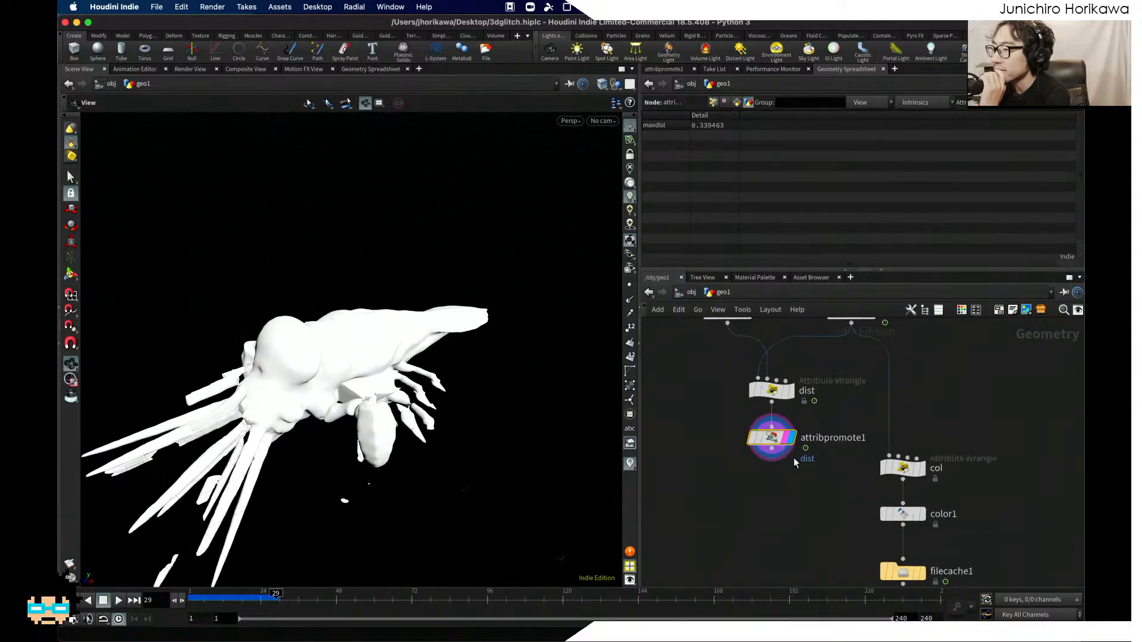
key("Tab")
key("Escape")
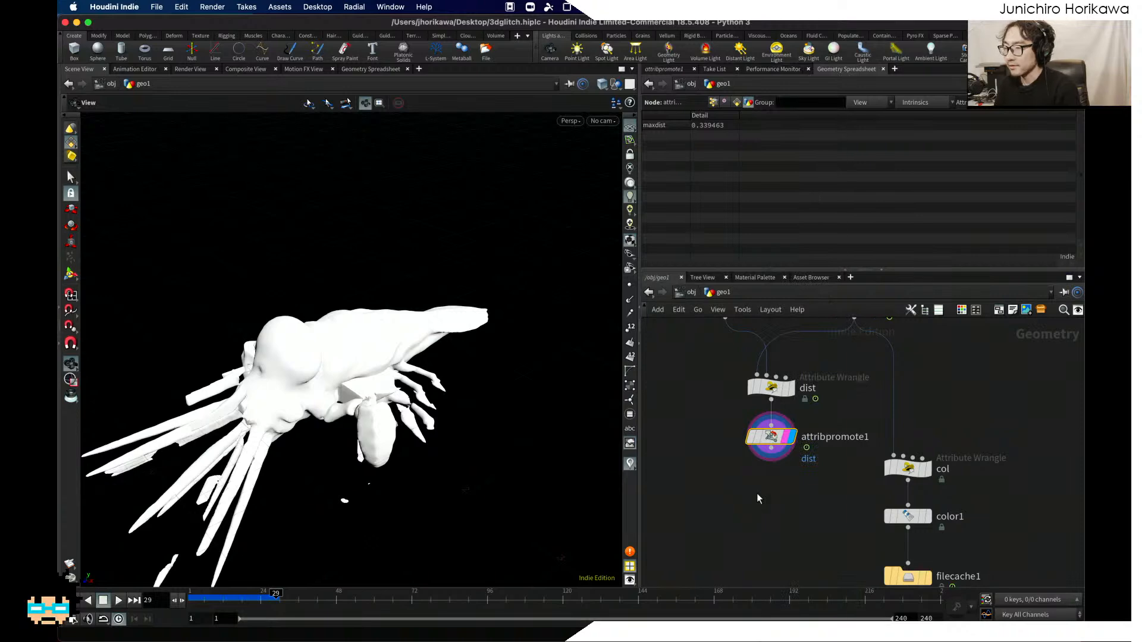
key("Tab")
type("color")
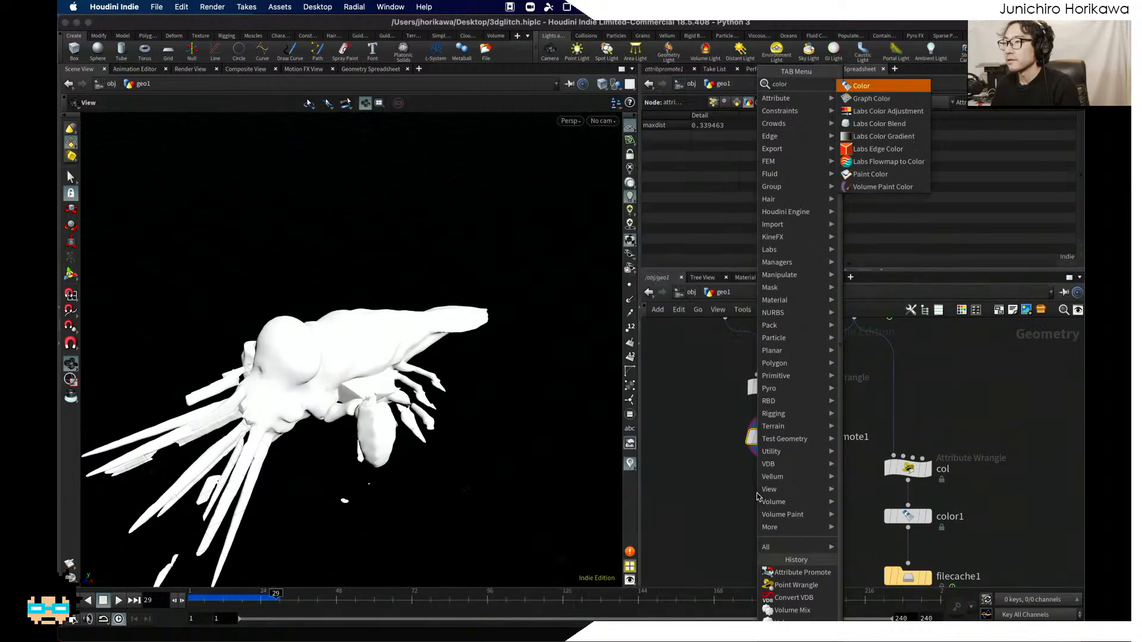
key("Return")
left_click(781, 498)
left_click_drag(770, 448, 781, 486)
left_click_drag(782, 498, 773, 493)
scroll(789, 496, "up", 1)
left_click(792, 493)
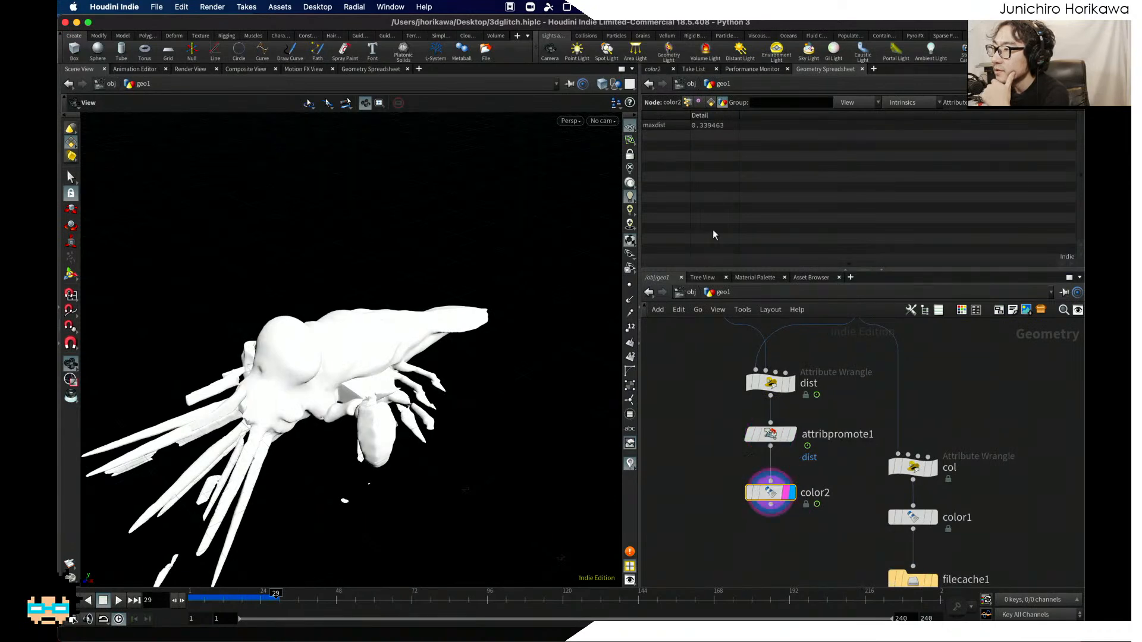
Step: Set color2's color type to Ramp from Attribute and its attribute to dist
left_click(658, 69)
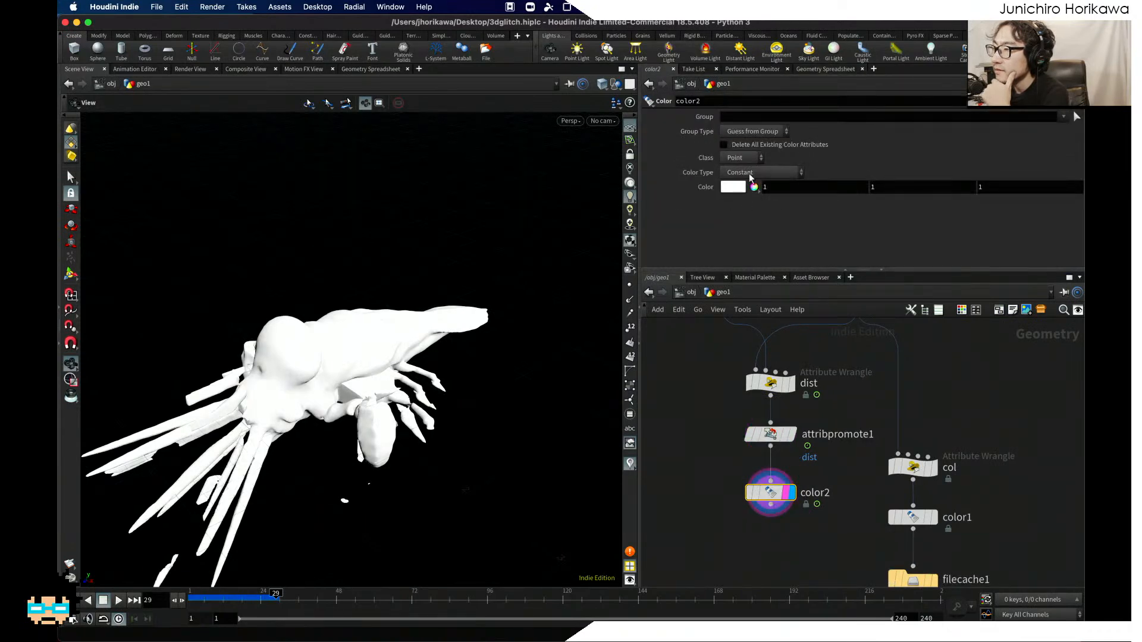
left_click(761, 173)
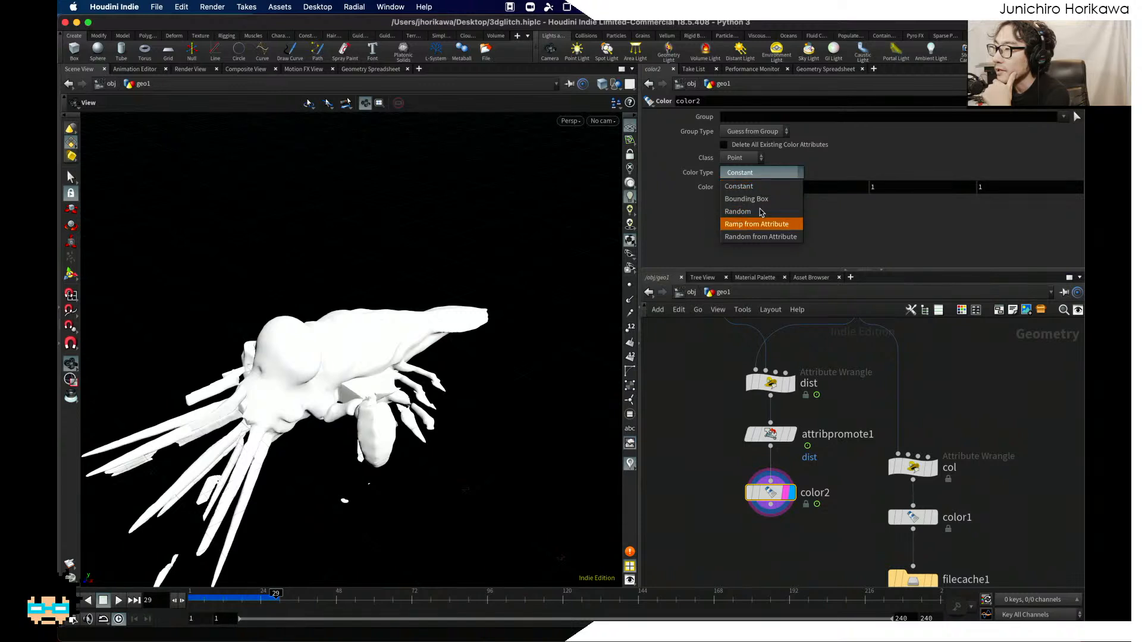
key("Escape")
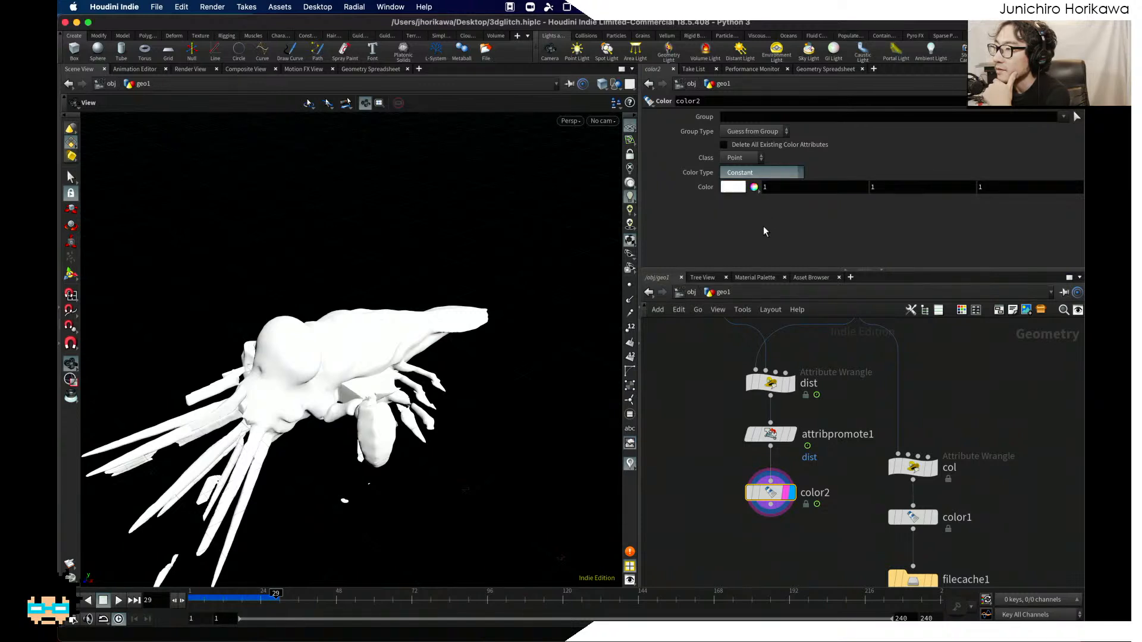
left_click(761, 188)
type("d")
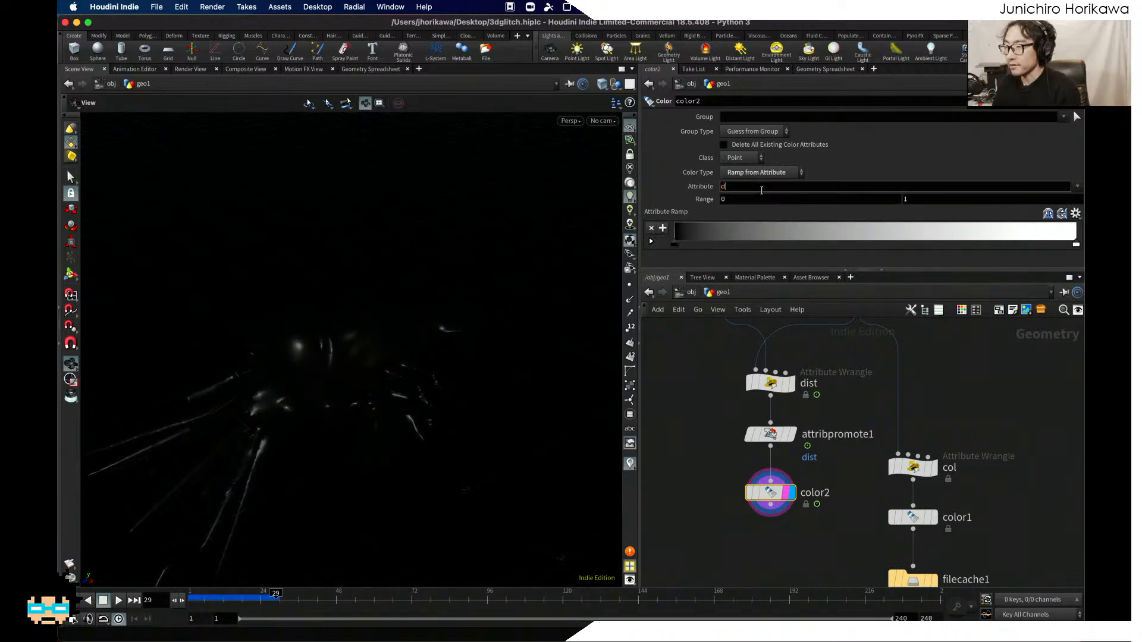
type("ist")
key("Return")
left_click(741, 199)
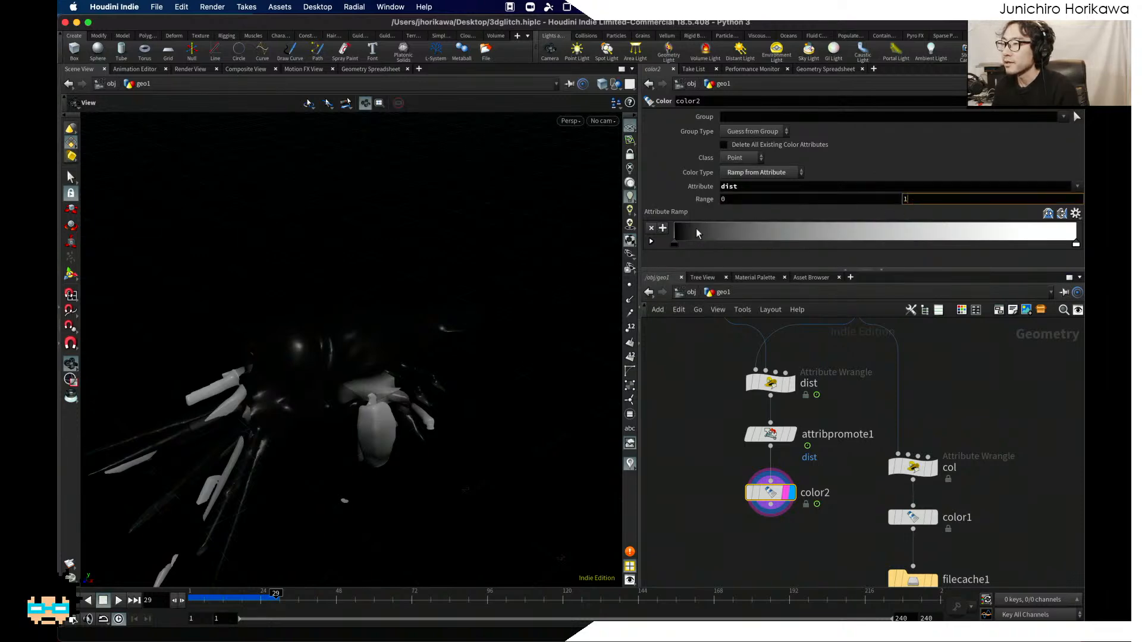
Step: Color the attribute ramp's start point pure green and its end point pure red
double_click(673, 245)
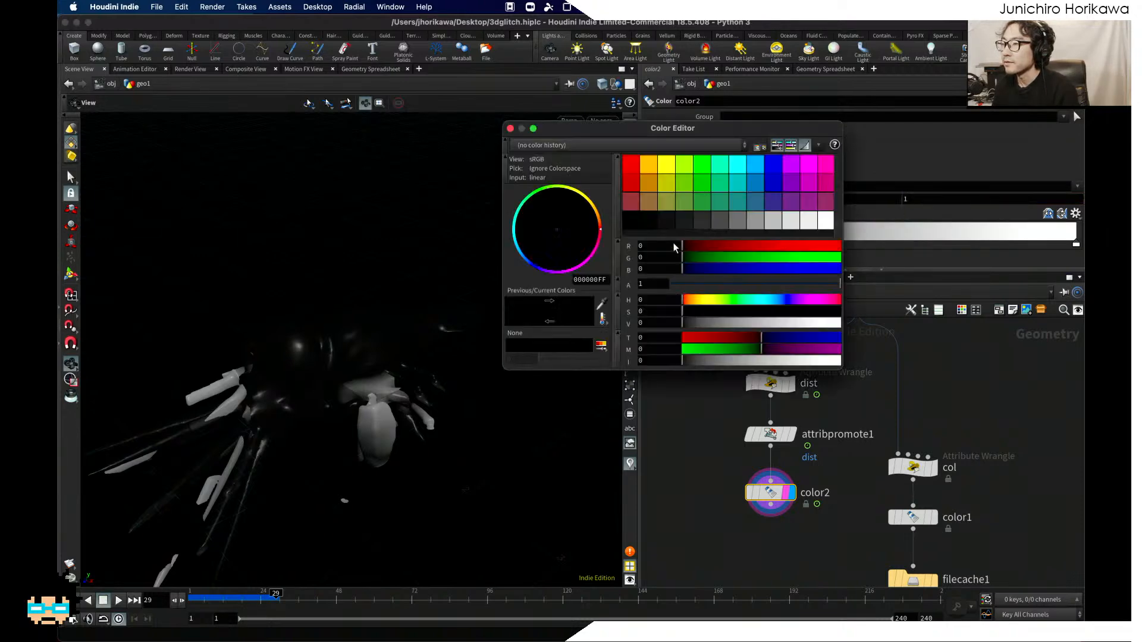
left_click(704, 168)
left_click(510, 129)
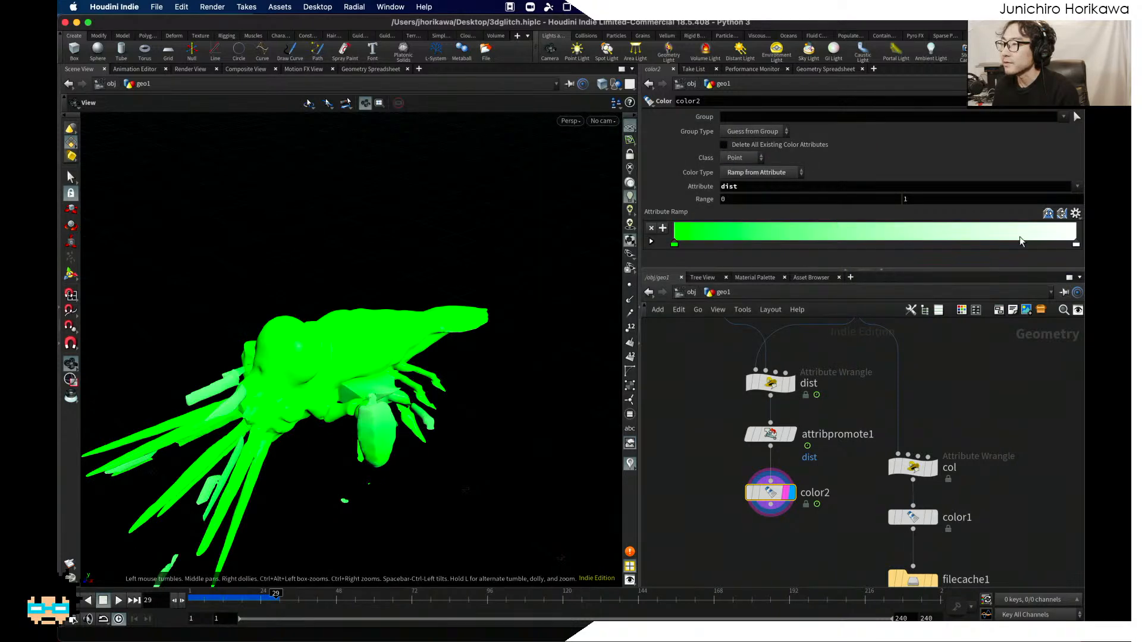
double_click(1077, 245)
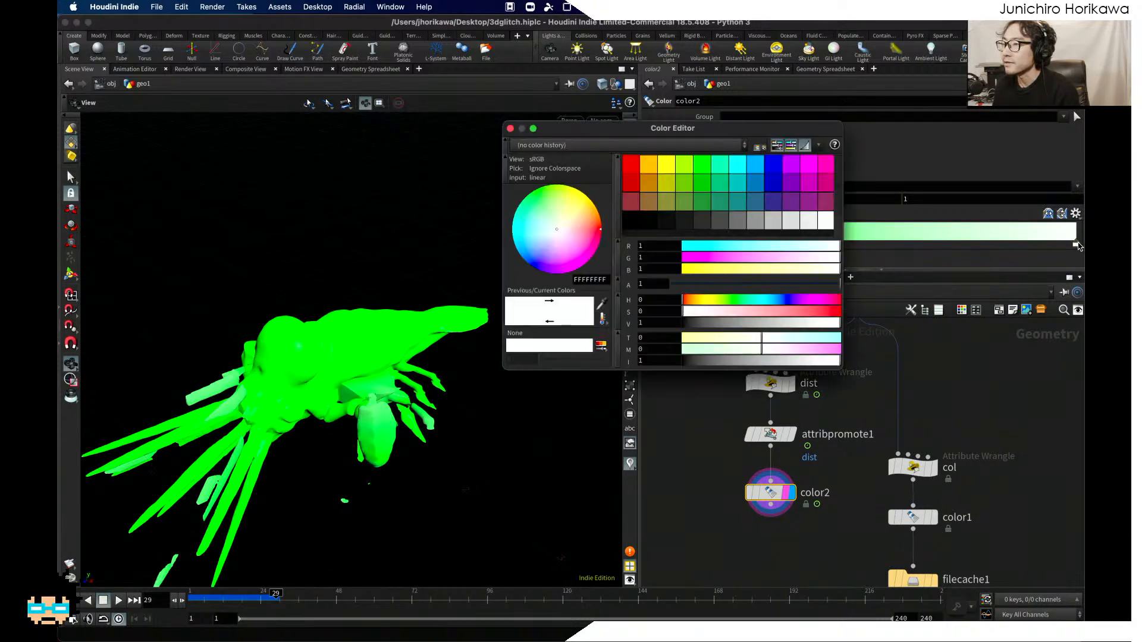
left_click(630, 167)
left_click(510, 128)
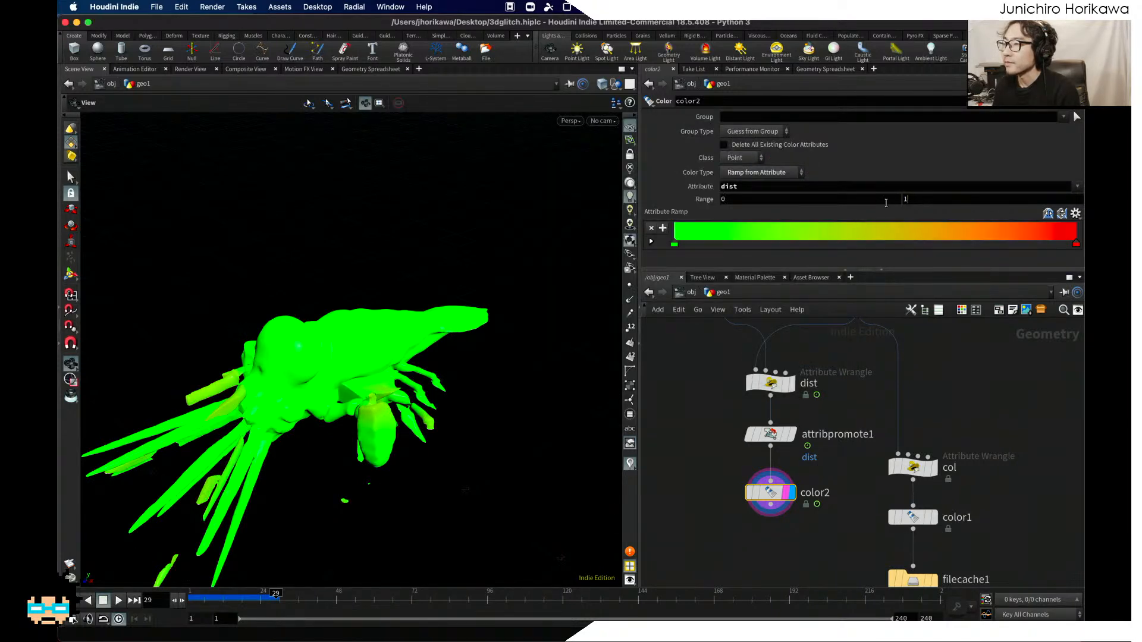
Step: Set the upper limit of color2's range to the expression detail("../" + opinput(".", 0), "maxdist", 0)
left_click(857, 200)
type("detail(")
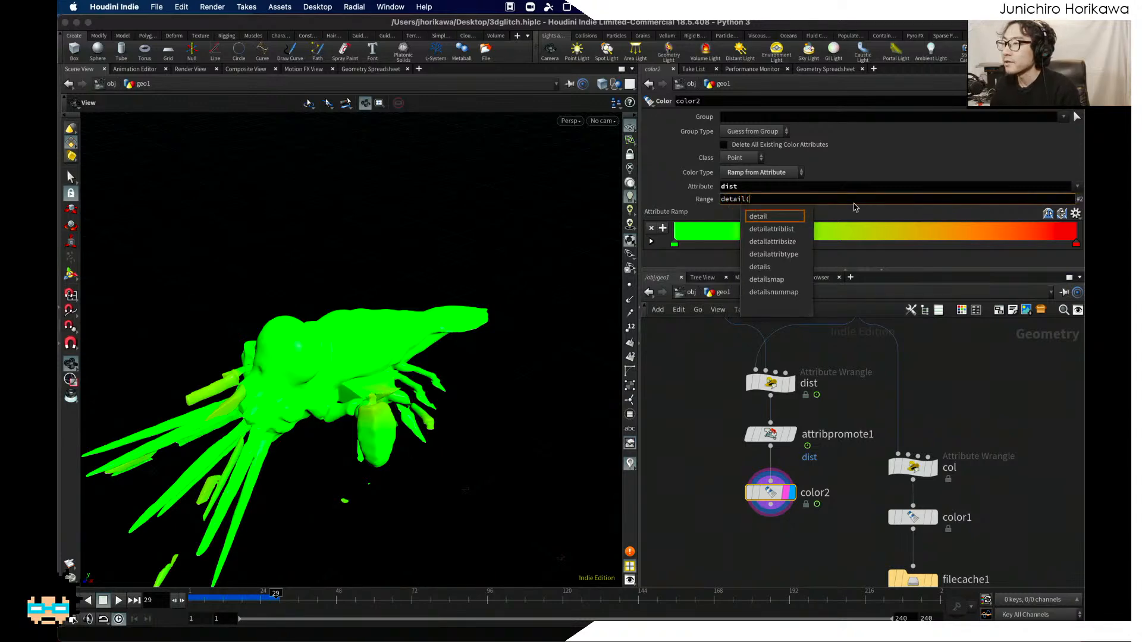
type("\"../")
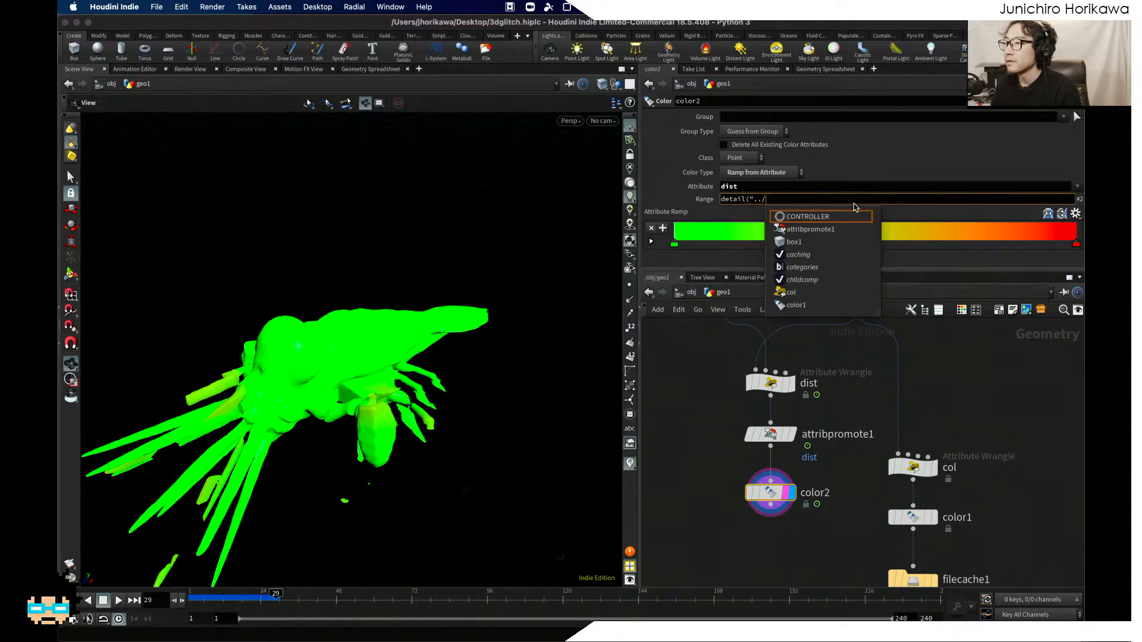
type("\"")
key("Return")
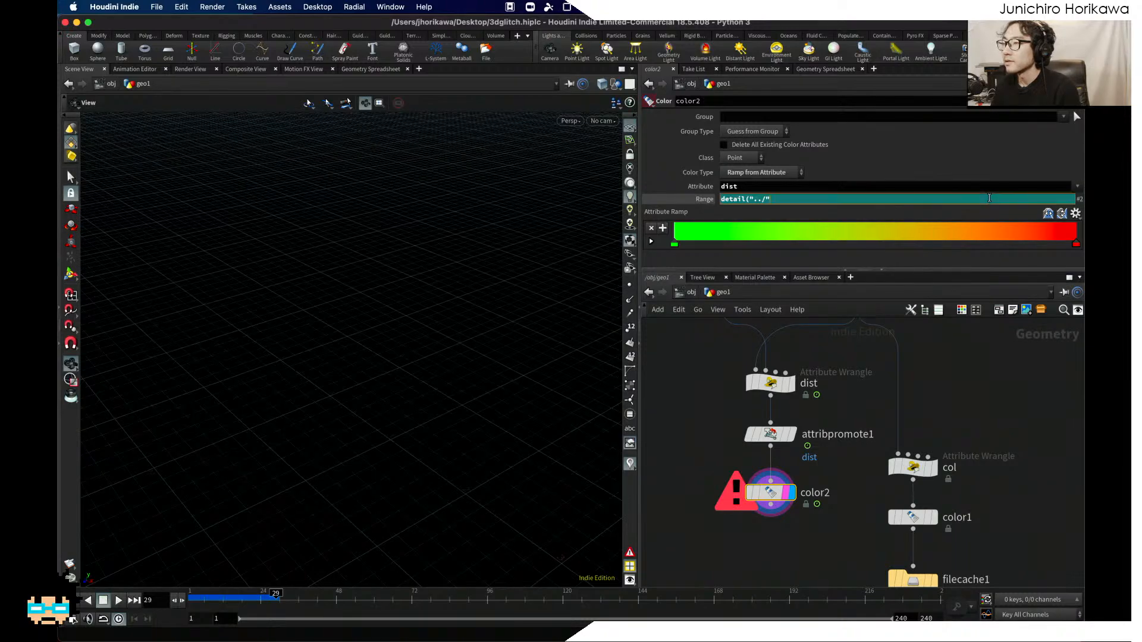
type("+ op")
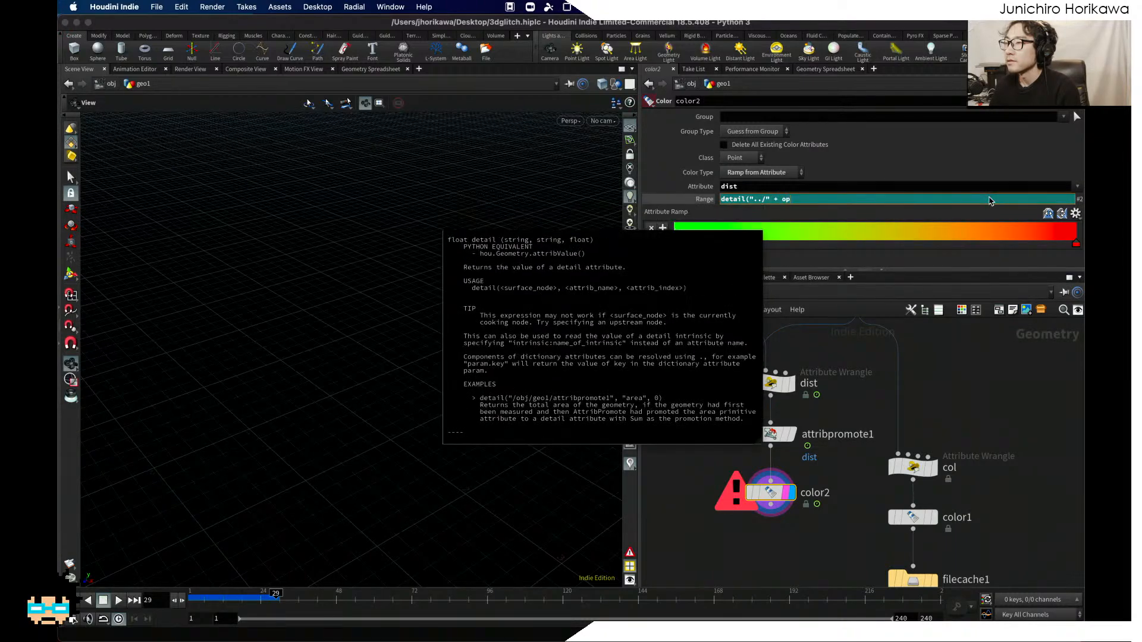
type("input\"")
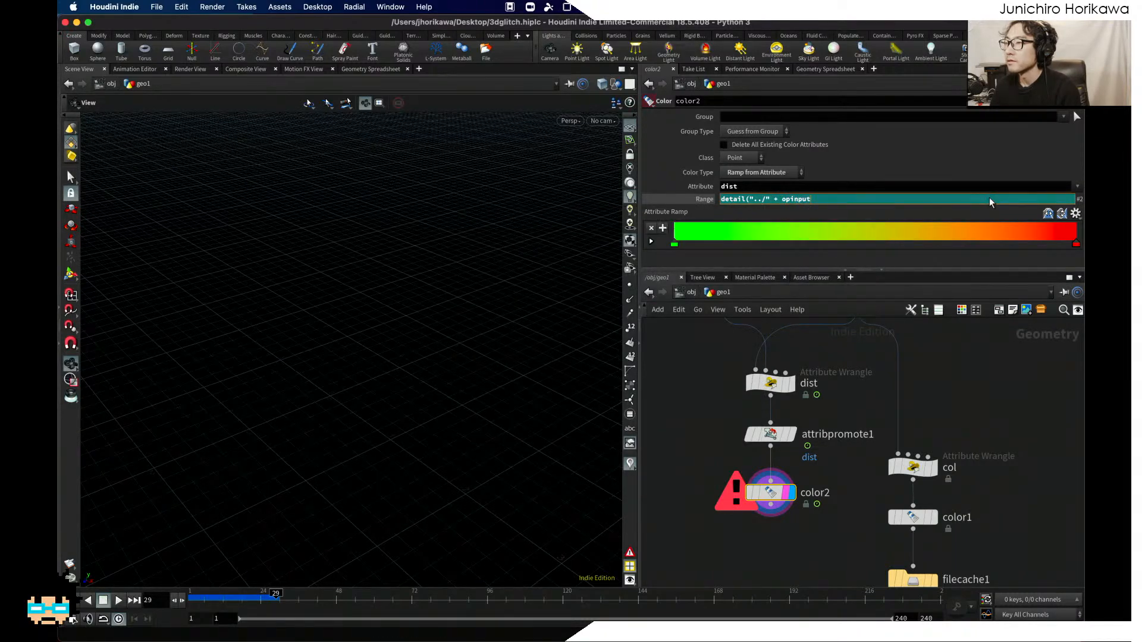
key("BackSpace")
type("(\".")
key("Return")
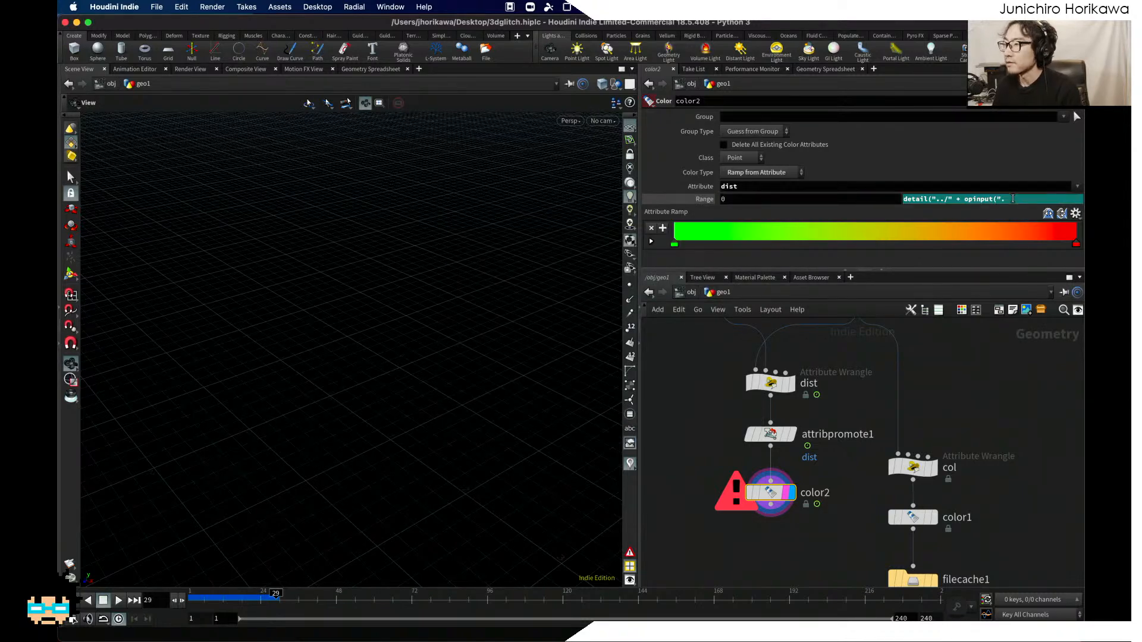
left_click(1013, 199)
type(",")
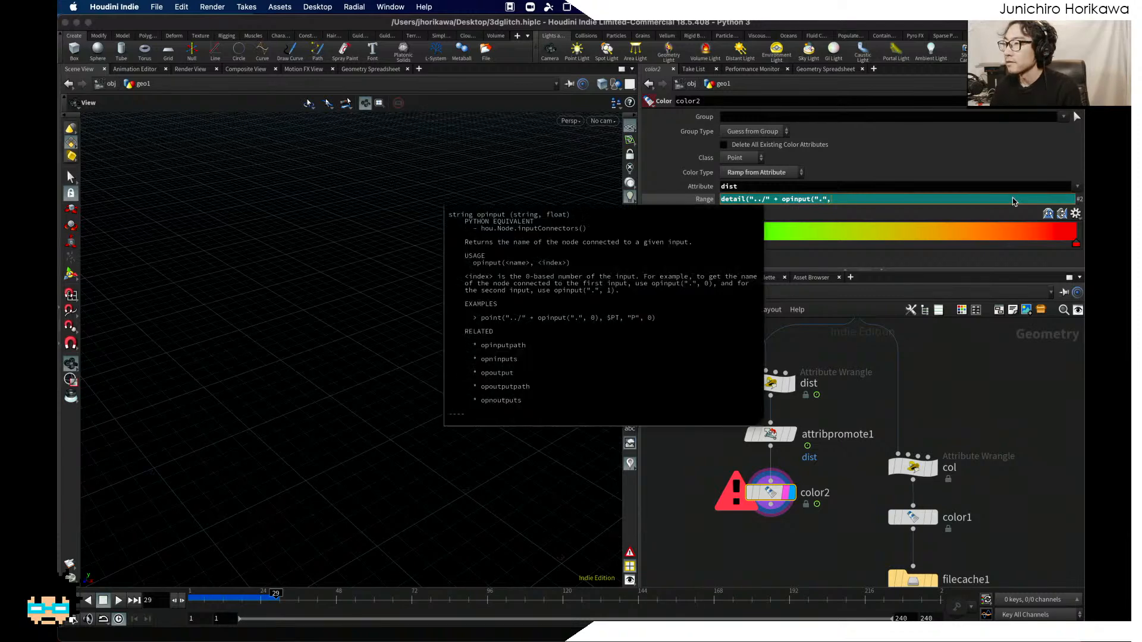
type(" 0), ")
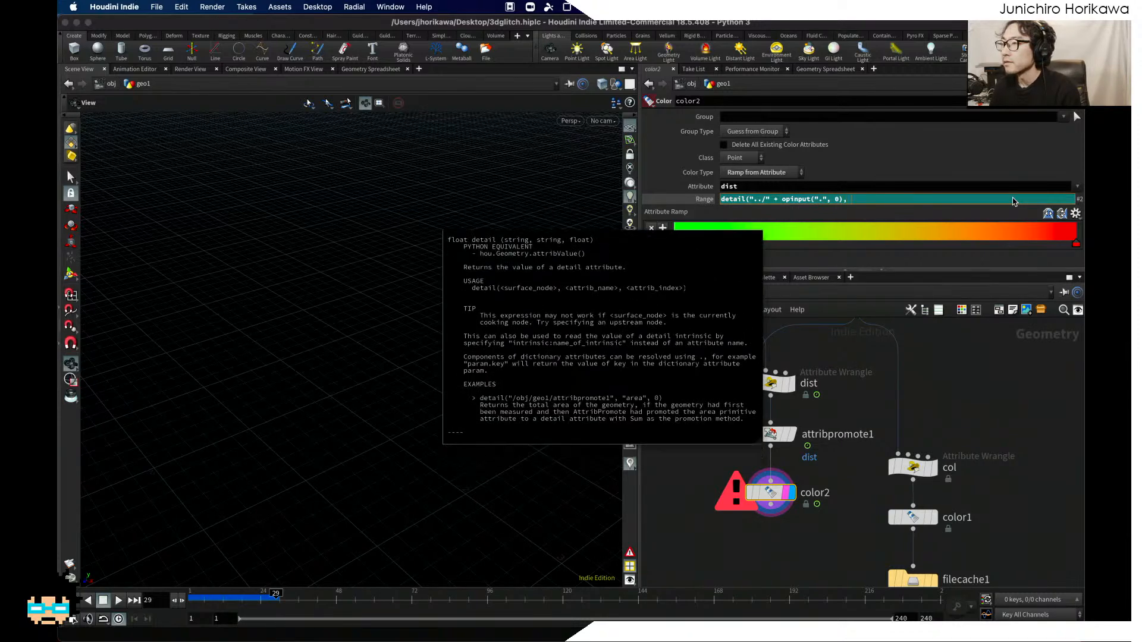
type("\"max")
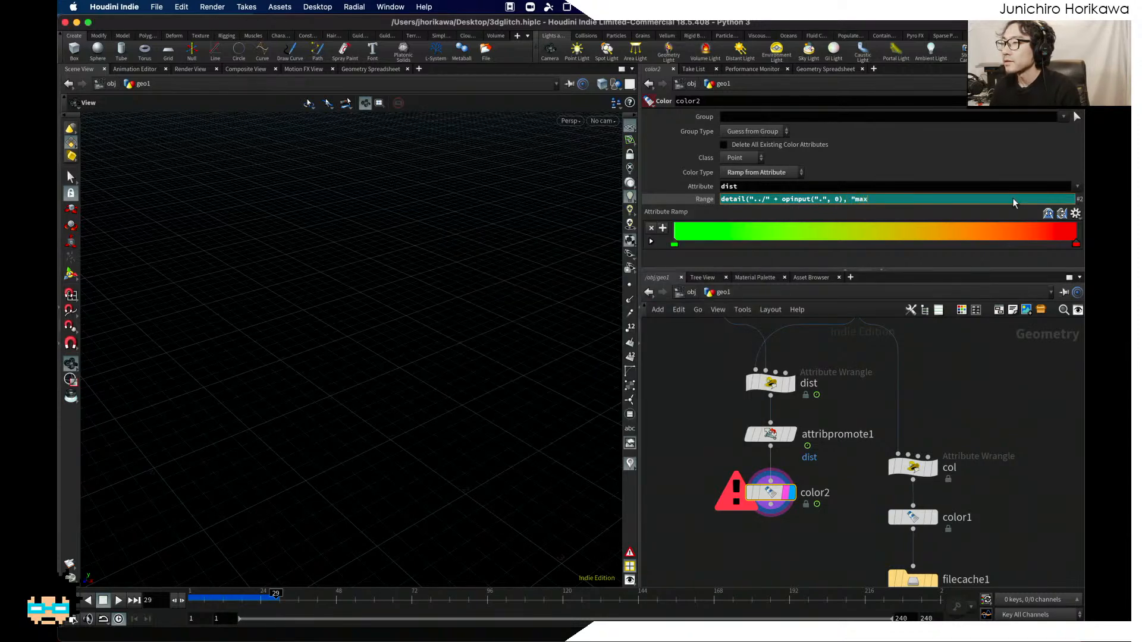
type("dist\", 0")
key("Return")
Step: Play the simulation from frame 29 to frame 110 and examine the deviation colors on the model
left_click_drag(484, 247, 355, 352)
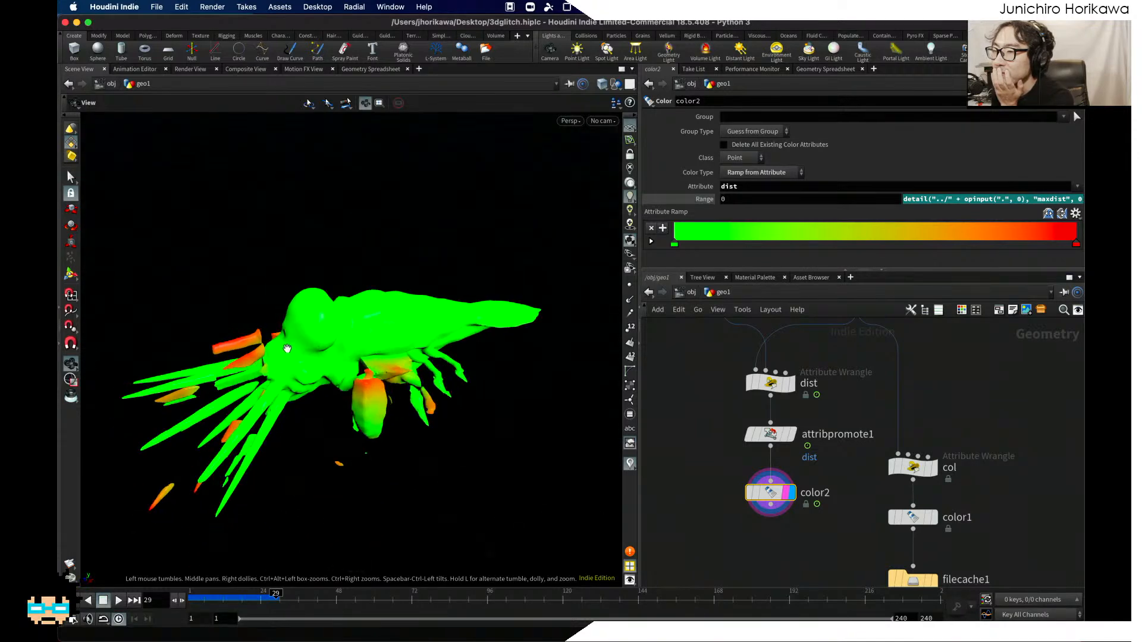
left_click(118, 600)
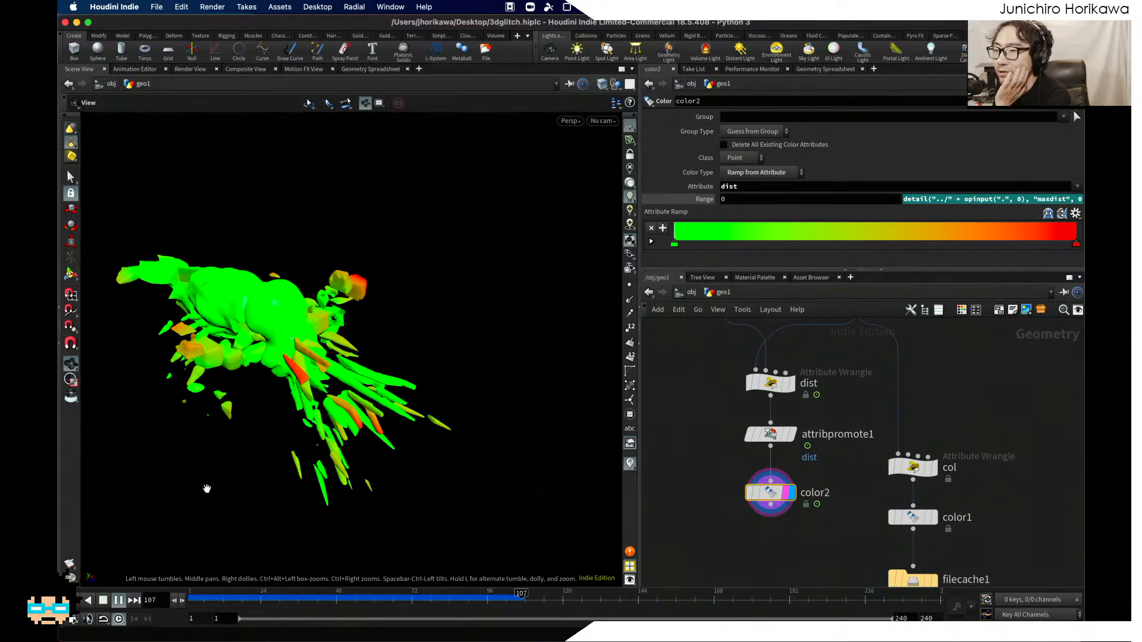
left_click(119, 600)
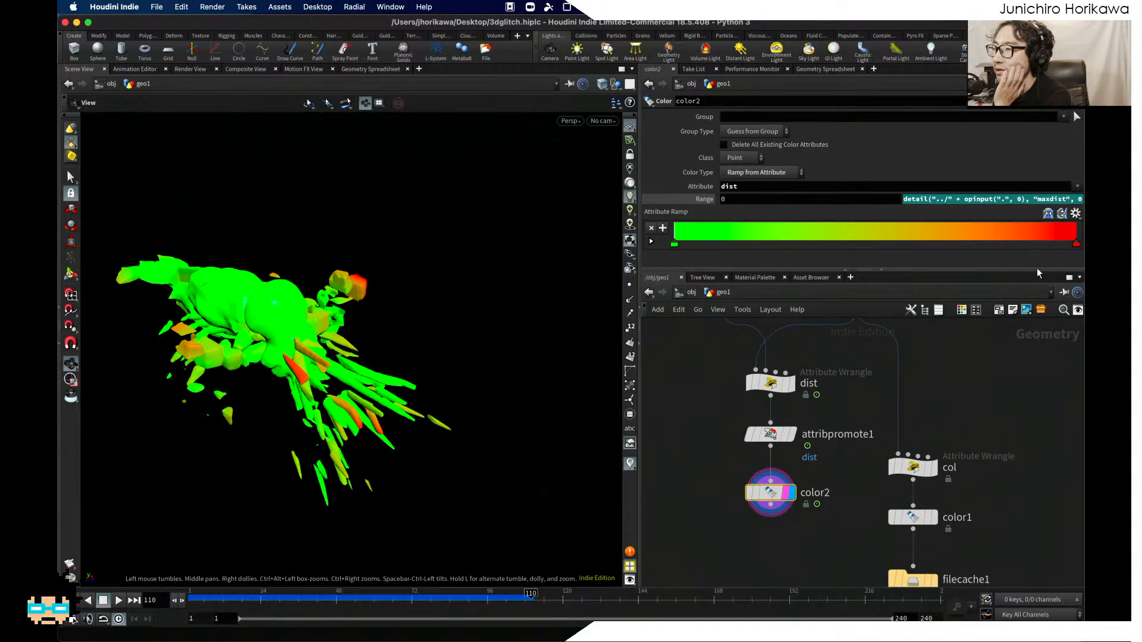
Step: Move the ramp's red point to about two fifths of its length and add an orange point midway between green and red
left_click_drag(1076, 245, 755, 247)
left_click_drag(506, 277, 298, 328)
scroll(305, 332, "up", 5)
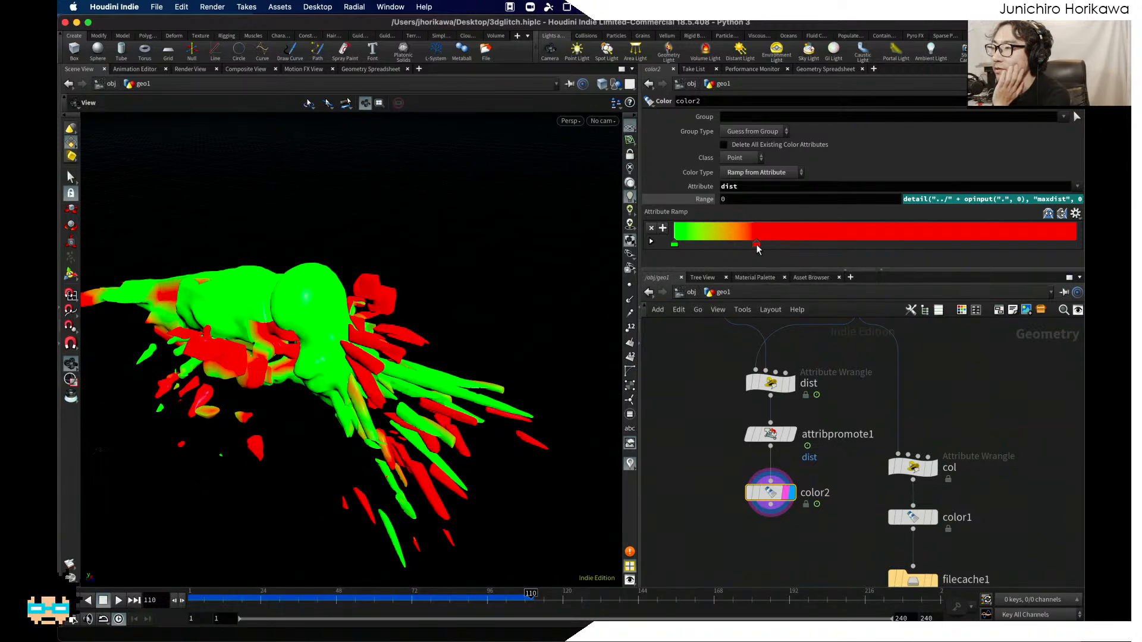
left_click_drag(757, 244, 839, 244)
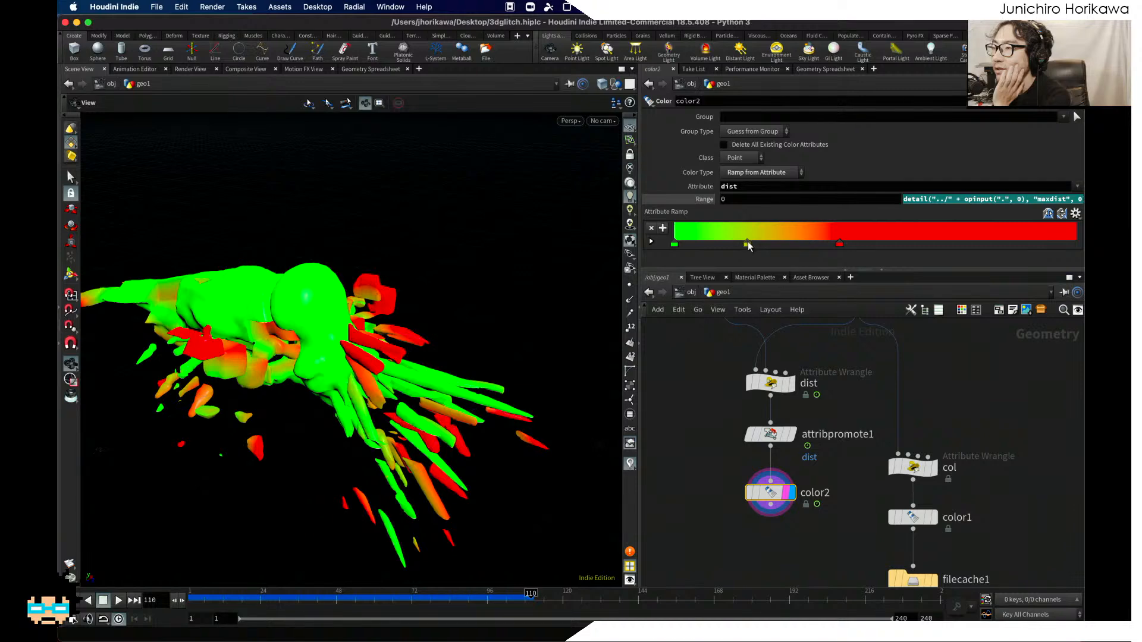
double_click(747, 241)
left_click(648, 165)
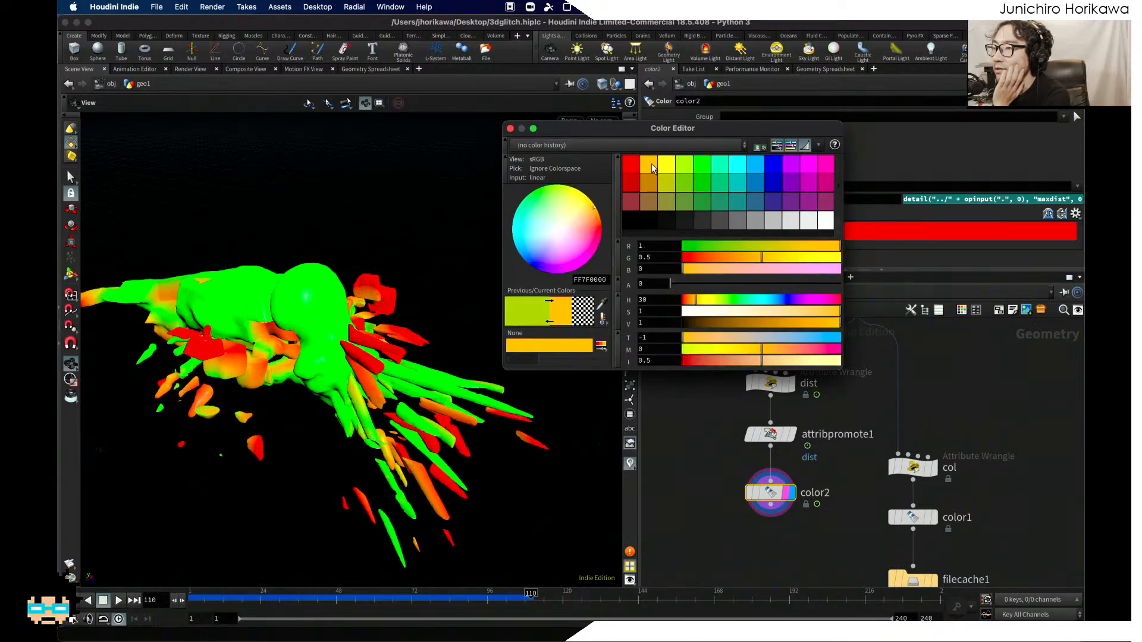
left_click(510, 129)
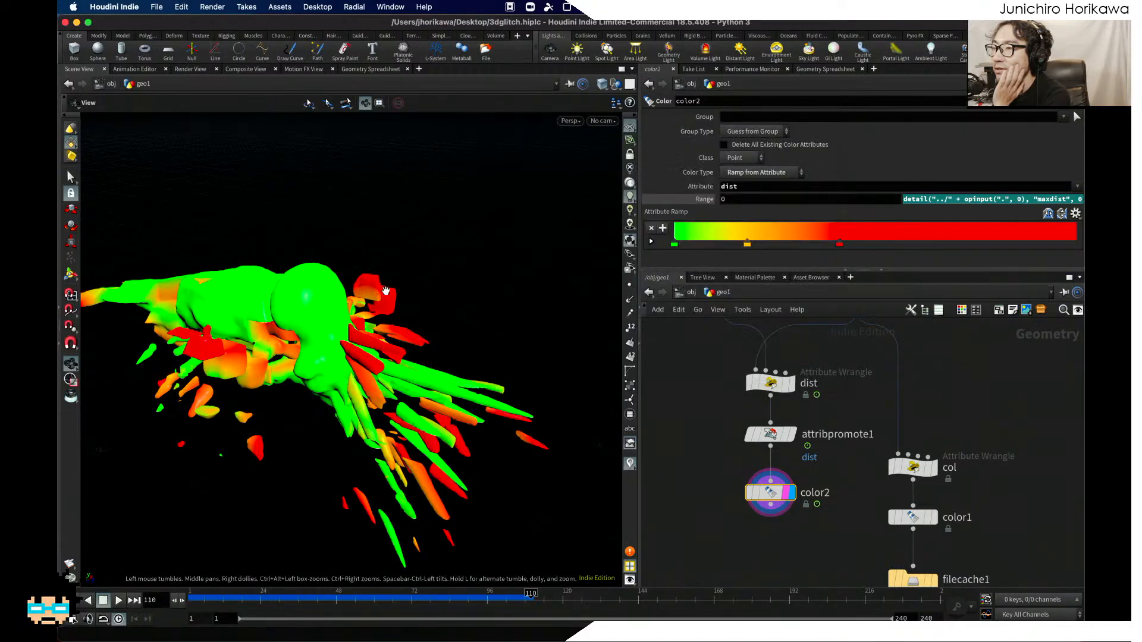
Step: Play the simulation to frame 181, then scrub back to the first frames to examine the ramp colors on the fragments
left_click_drag(386, 291, 337, 337)
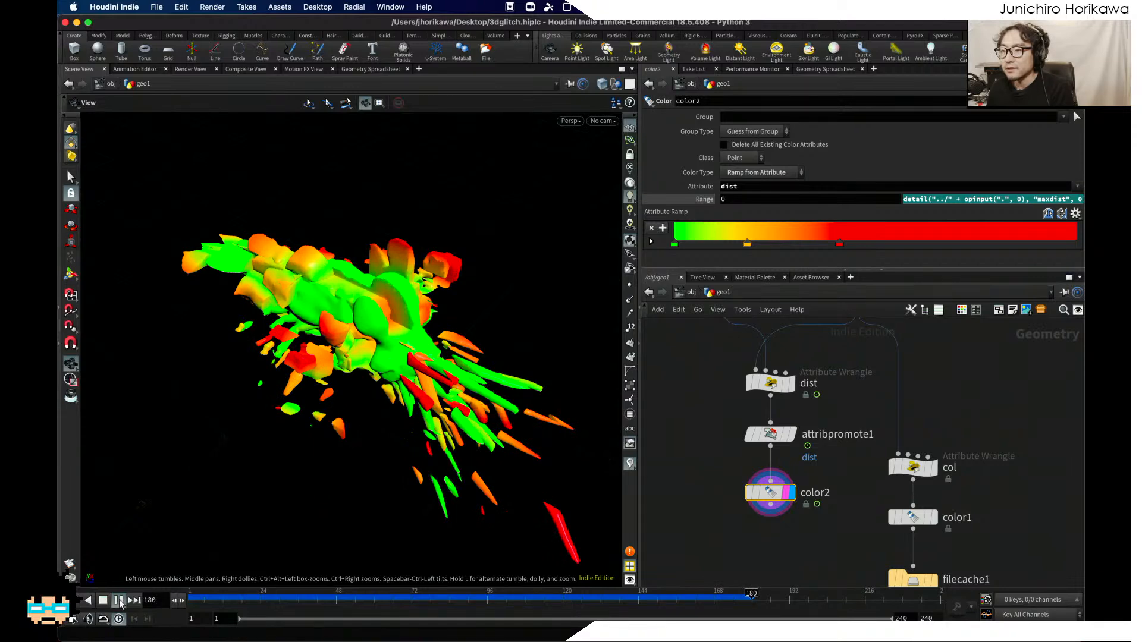
key("Up")
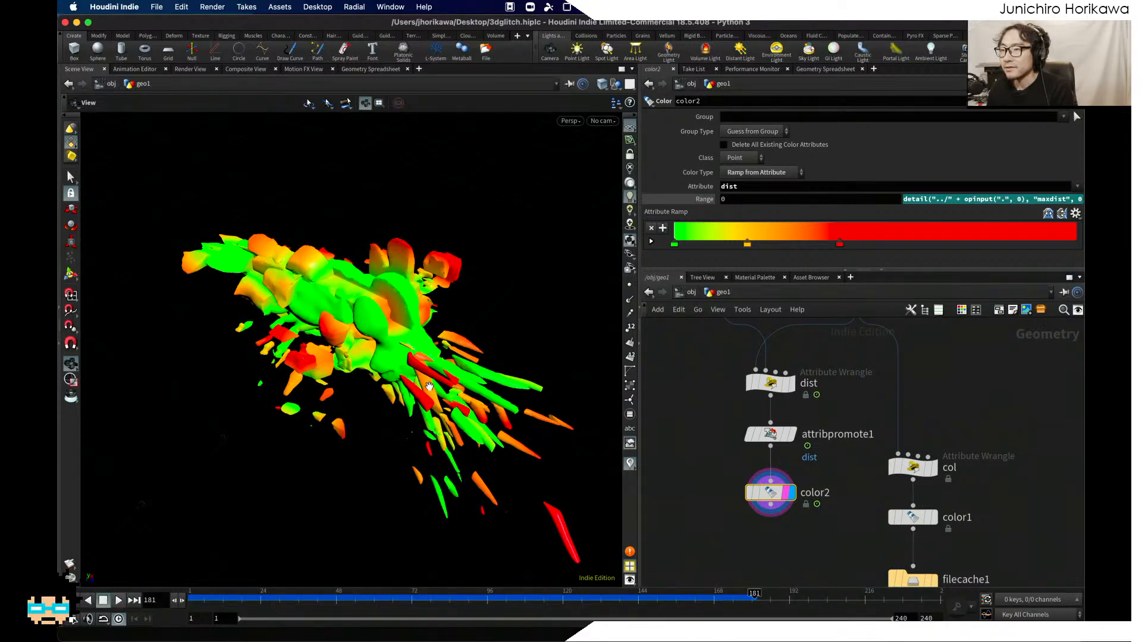
scroll(429, 387, "down", 2)
left_click_drag(370, 361, 606, 515)
left_click_drag(728, 599, 514, 600)
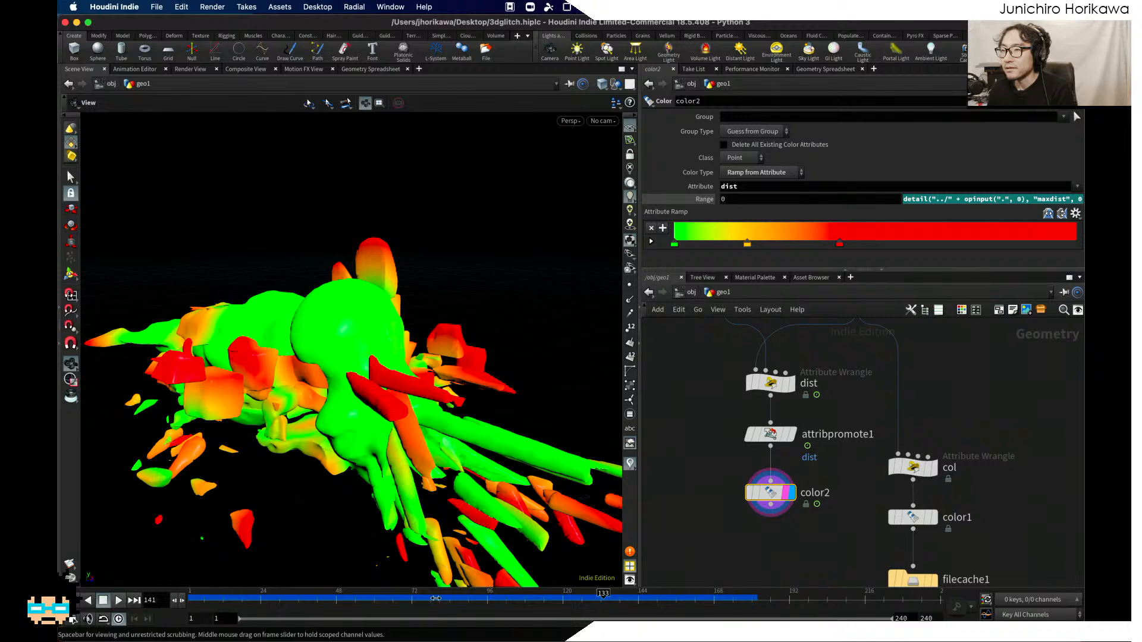
left_click_drag(435, 599, 227, 594)
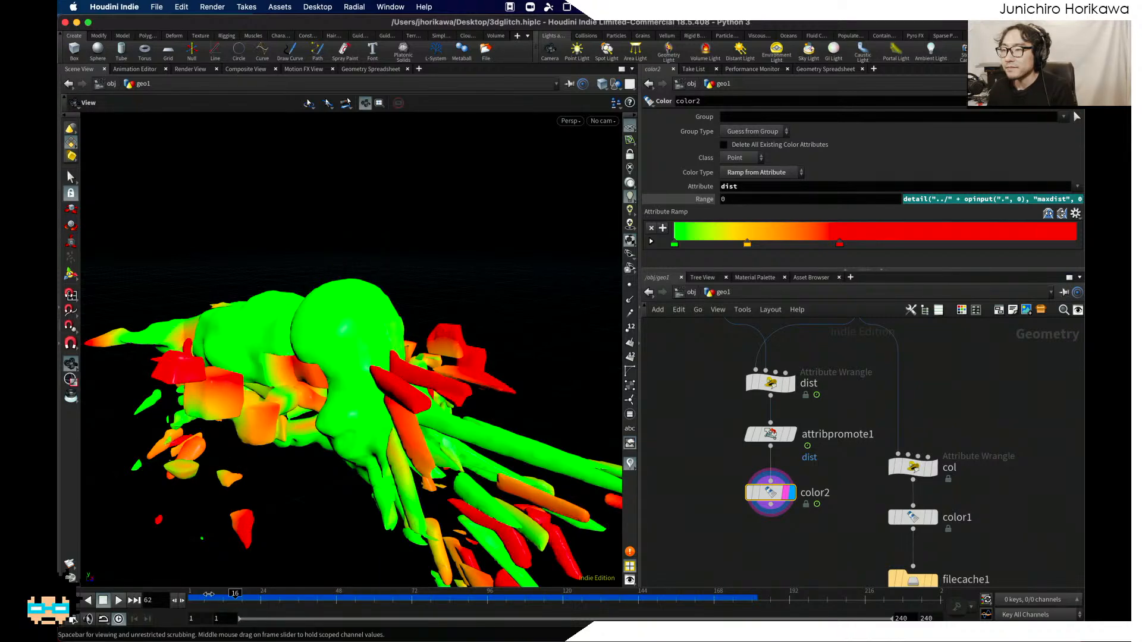
left_click(219, 593)
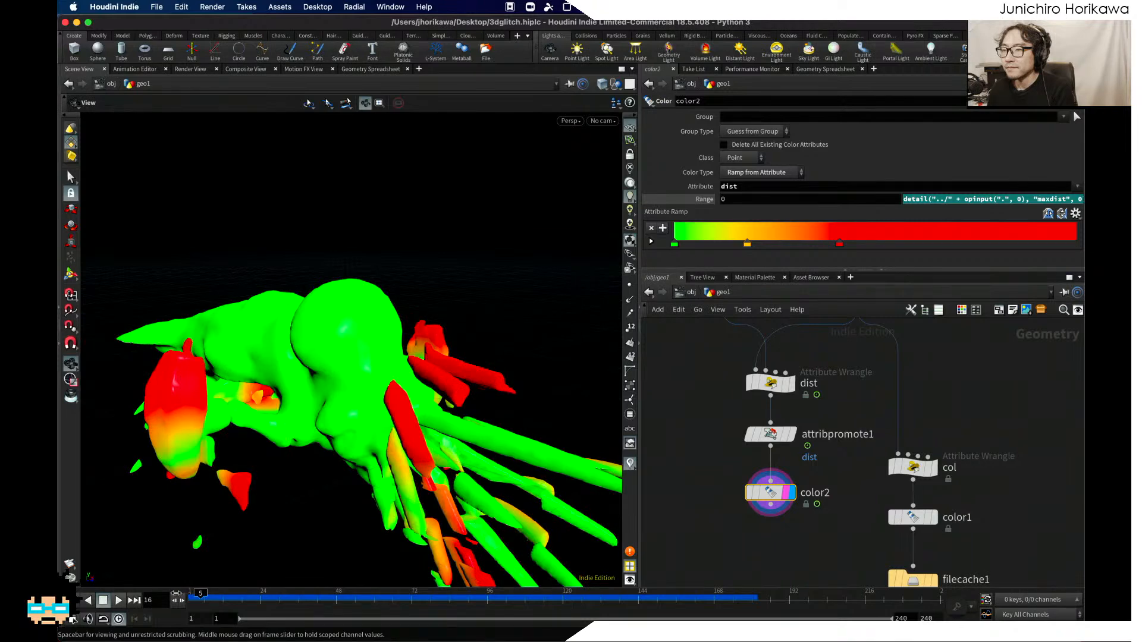
Step: Return the simulation to frame 1 and examine the model from other angles, along with the network around vdbsmooth2
left_click(172, 593)
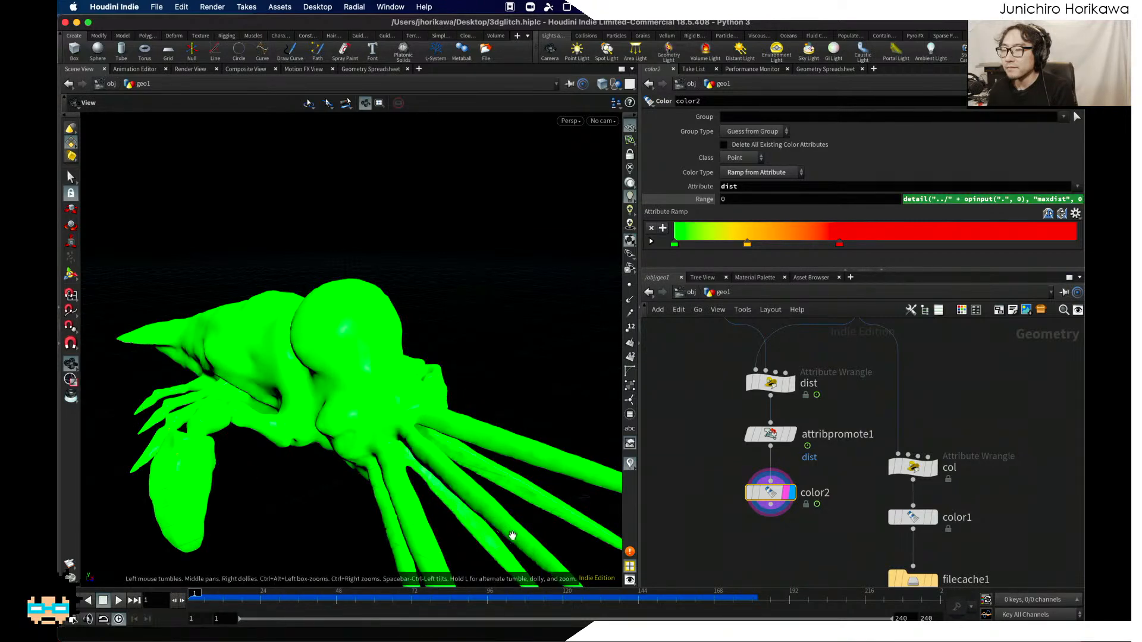
left_click_drag(512, 536, 374, 435)
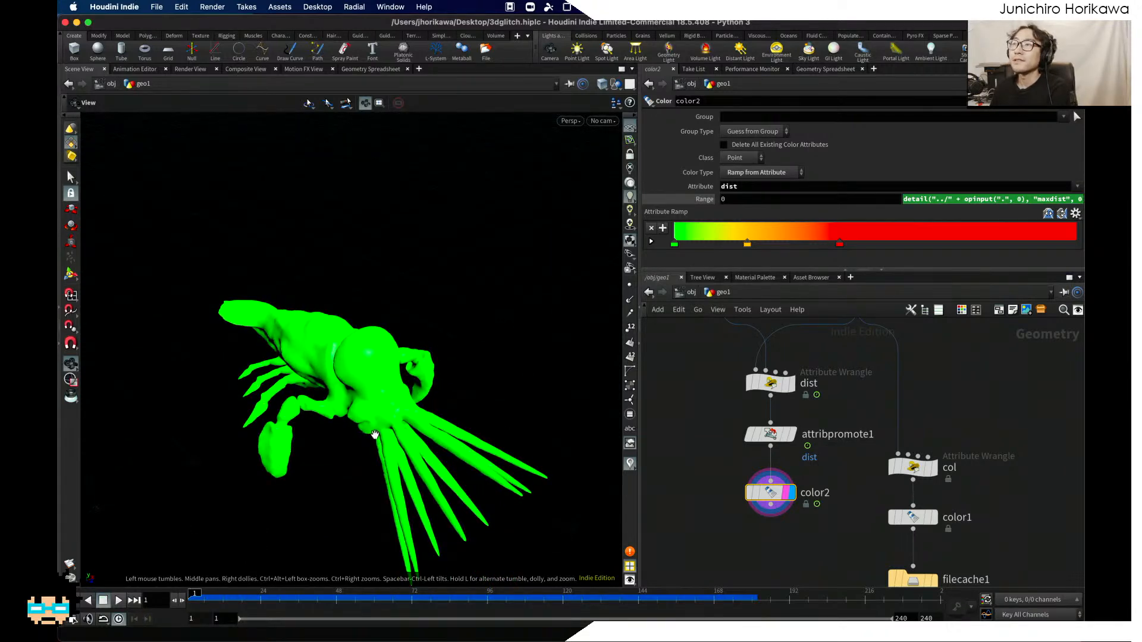
left_click_drag(374, 435, 408, 429)
scroll(408, 428, "up", 3)
scroll(704, 448, "down", 4)
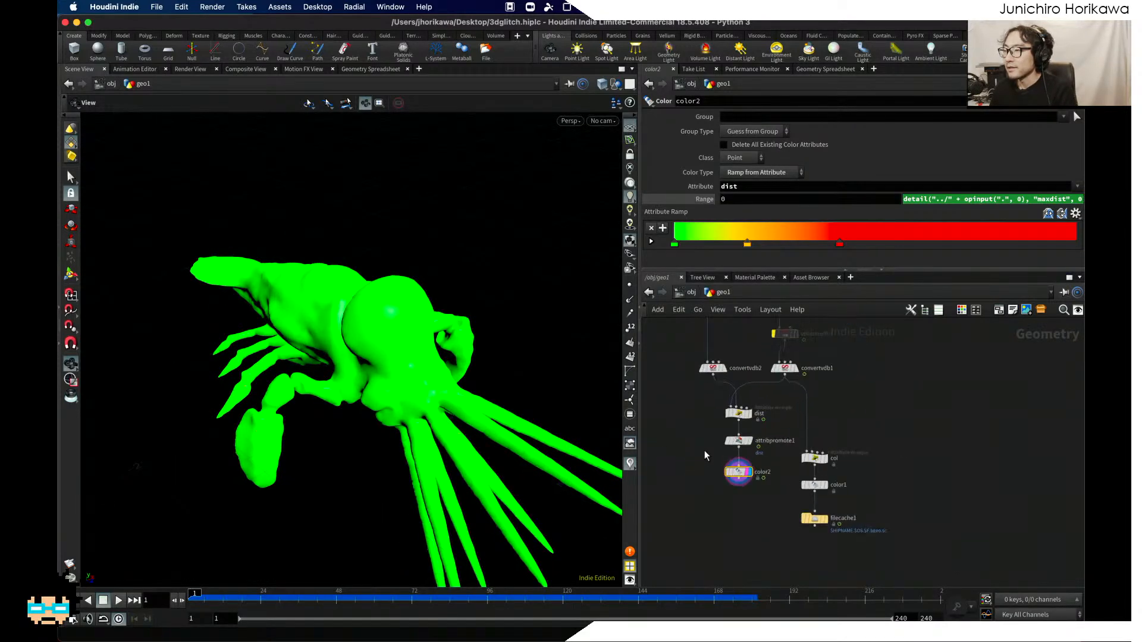
middle_click_drag(705, 451, 718, 505)
scroll(796, 414, "up", 3)
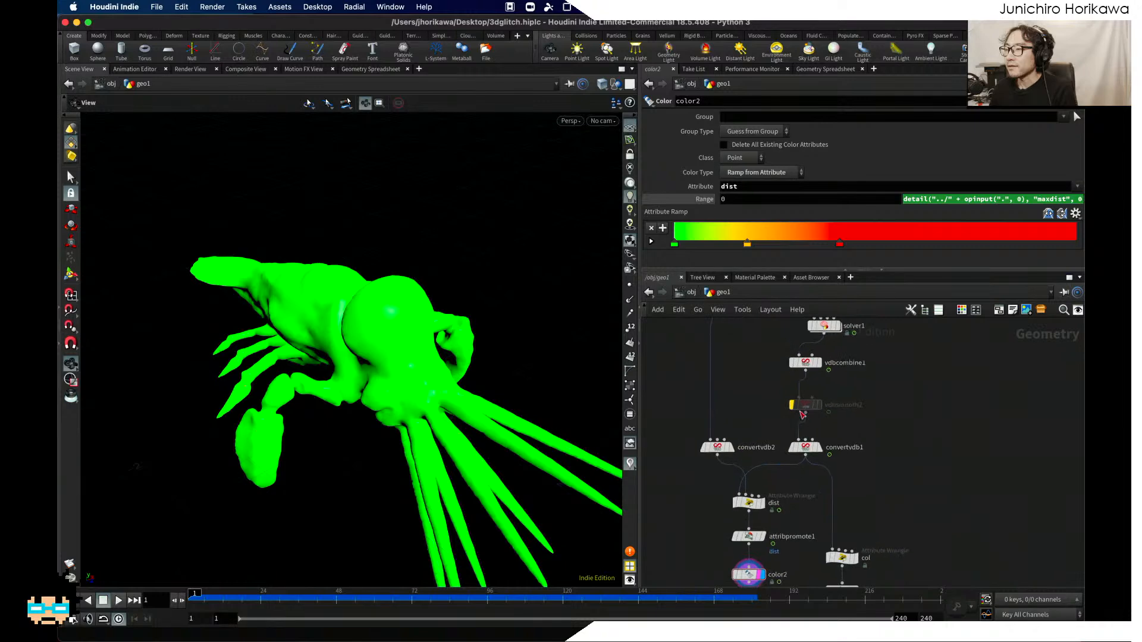
left_click_drag(807, 404, 809, 406)
mouse_move(809, 406)
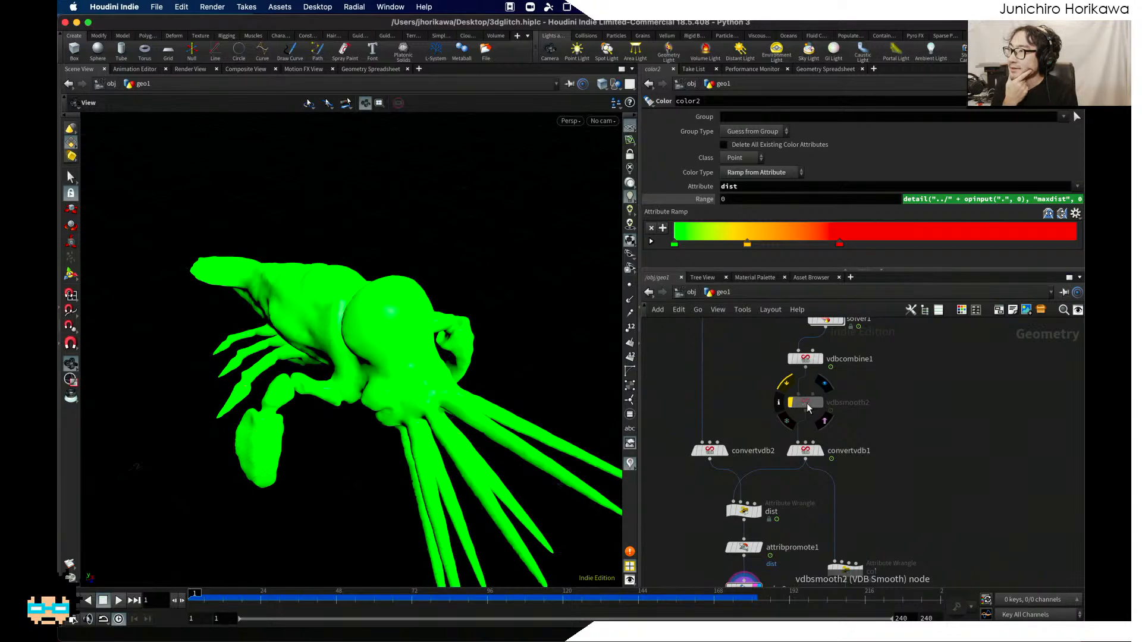
Step: Tidy the upper network by repositioning the grid wrangle and shifting box1 and pack1 together slightly higher above copytopoints1
scroll(908, 437, "down", 6)
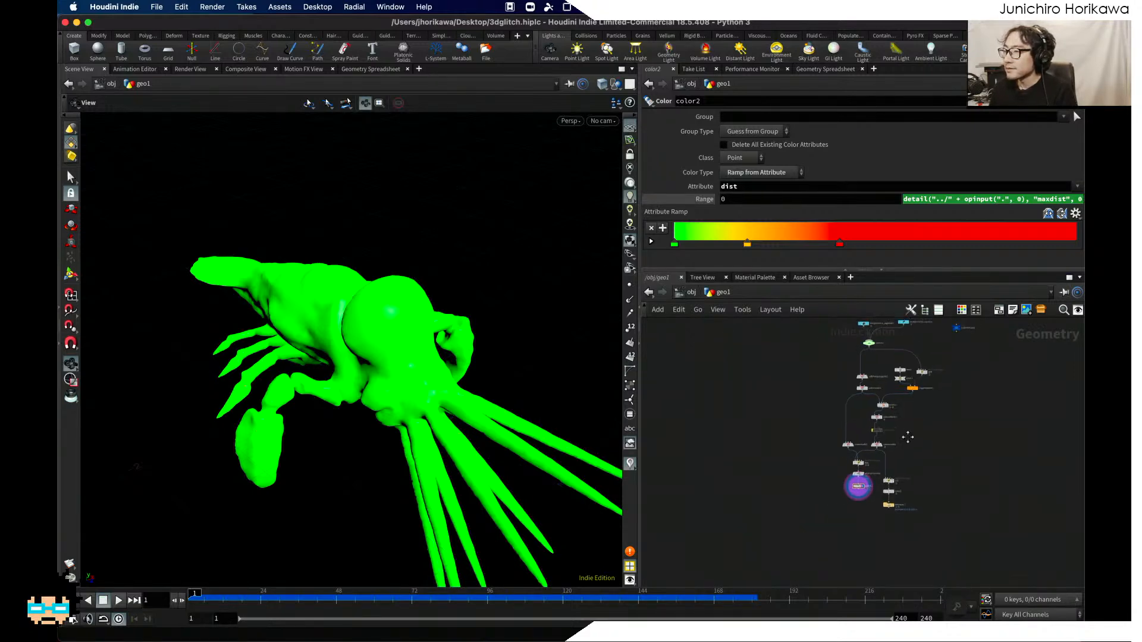
scroll(908, 437, "up", 8)
left_click_drag(911, 447, 926, 448)
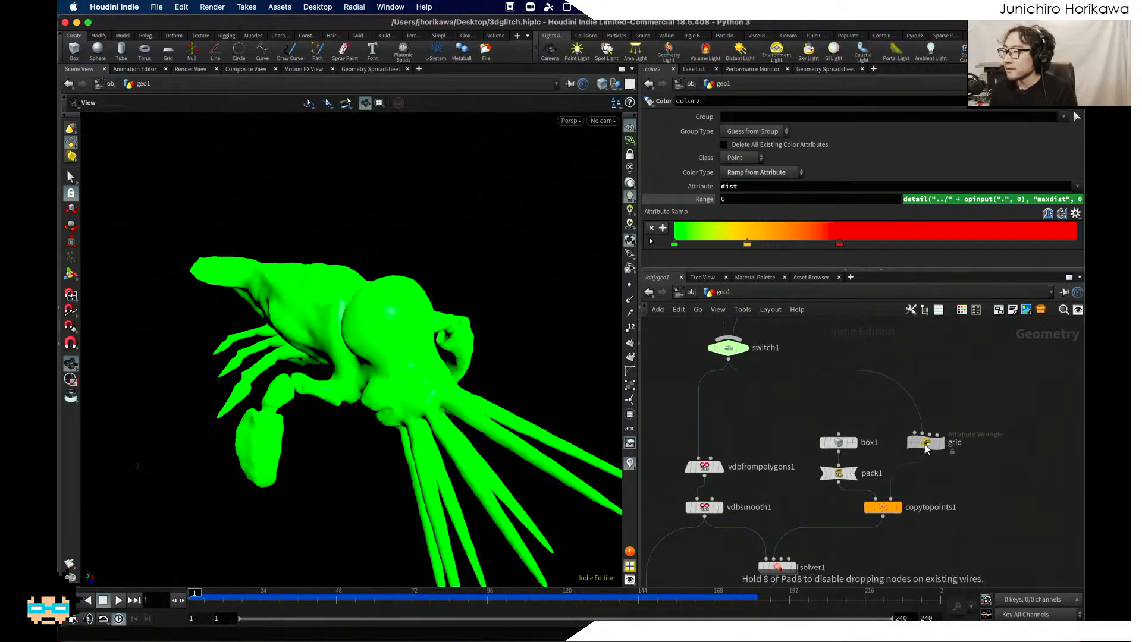
scroll(1040, 359, "down", 1)
left_click_drag(821, 420, 854, 464)
scroll(815, 391, "down", 2)
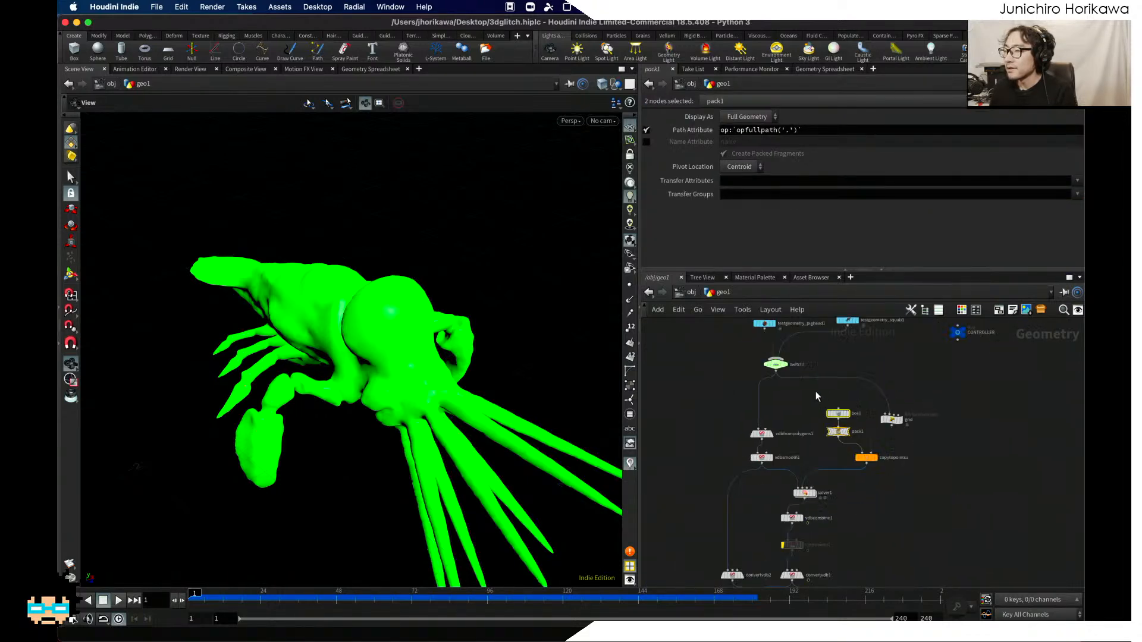
Step: Move the CONTROLLER node closer to the main node chain, beside switch1
scroll(815, 391, "down", 3)
left_click(897, 405)
scroll(910, 362, "up", 3)
left_click_drag(908, 356, 890, 379)
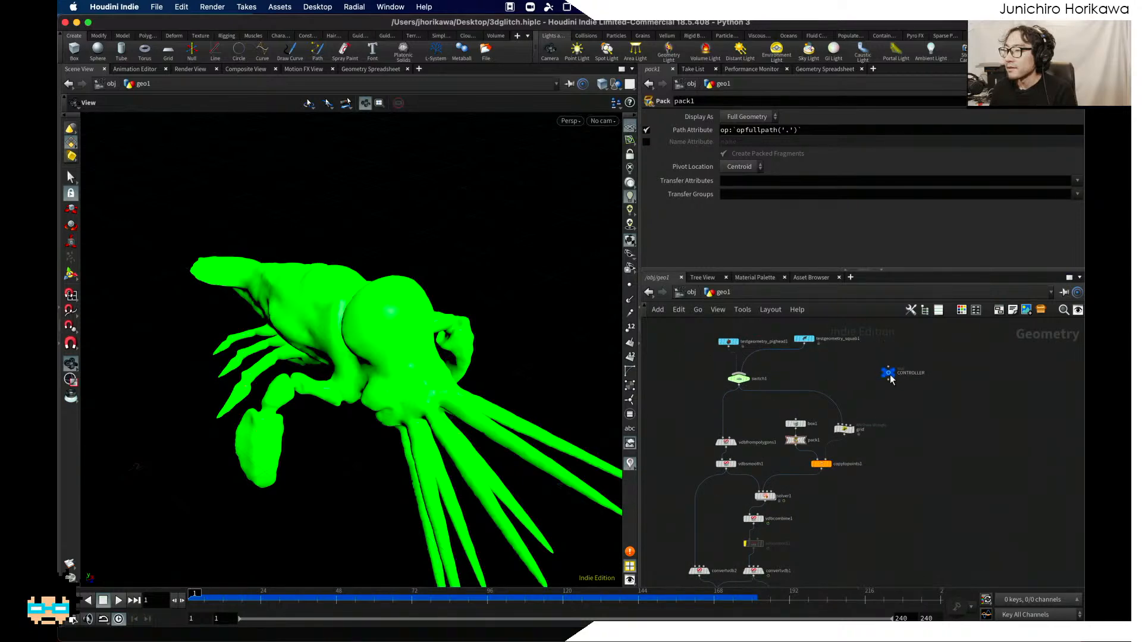
mouse_move(890, 379)
left_click_drag(410, 279, 446, 232)
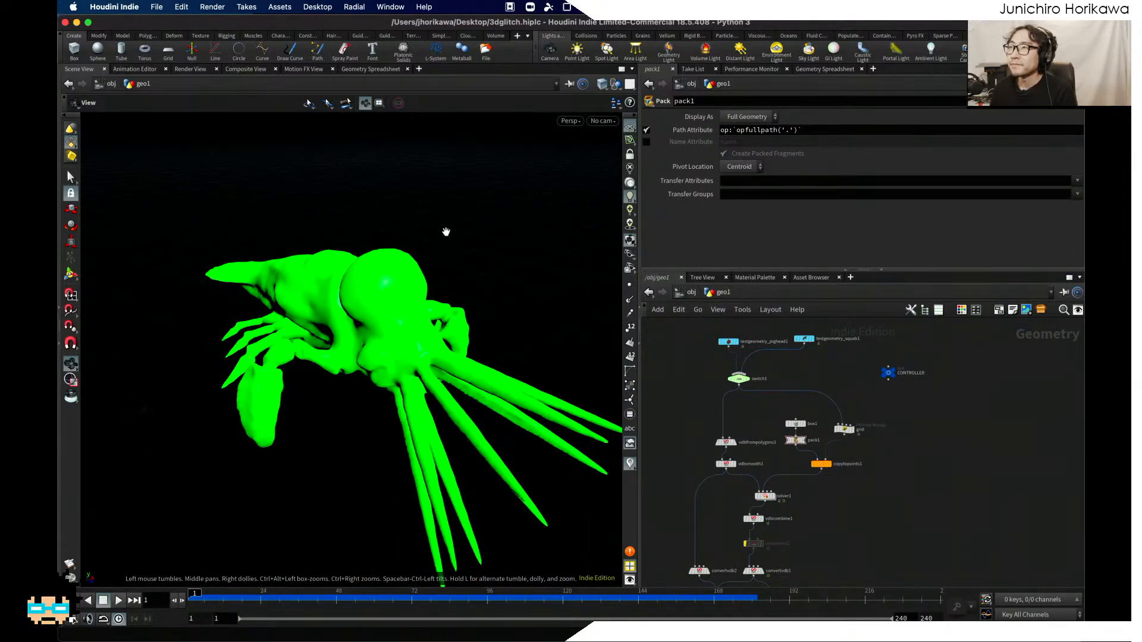